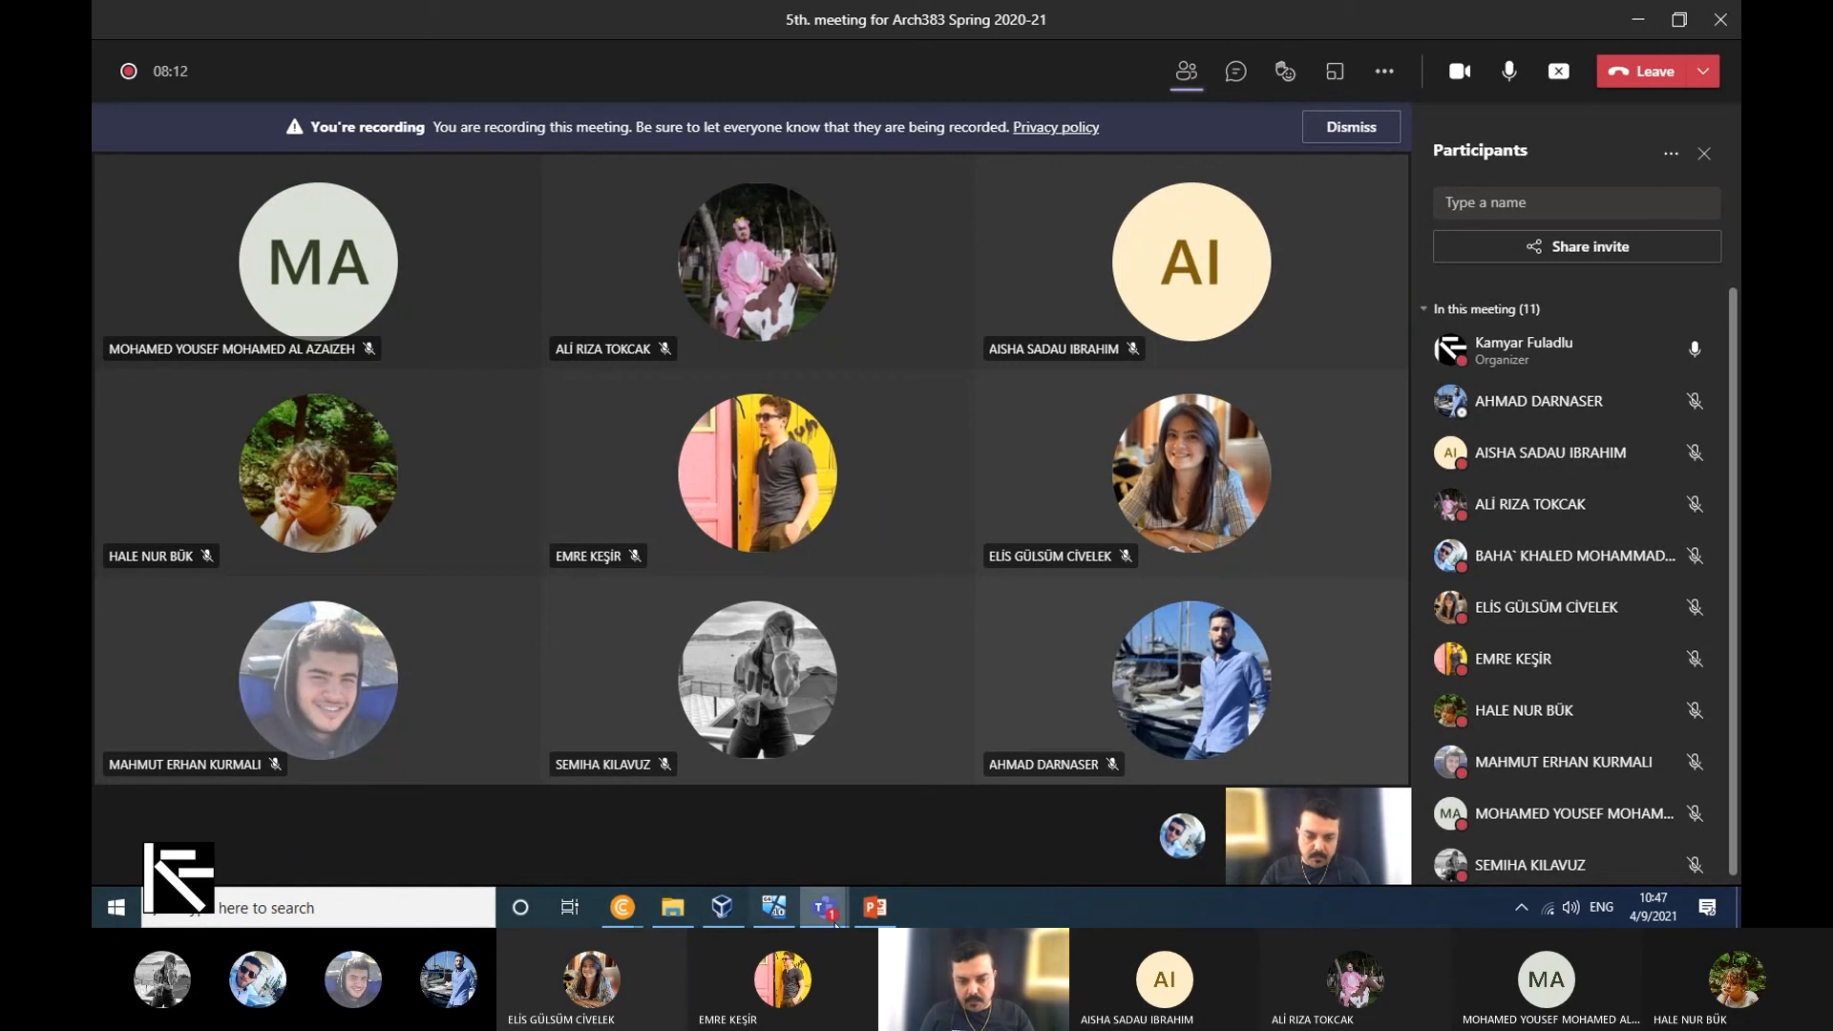
Switch to the Online Course virtual machine and open the ARCH 383 course page on staff.emu.edu.tr in Internet Explorer.
{"action": "left_click", "coordinate": [778, 915]}
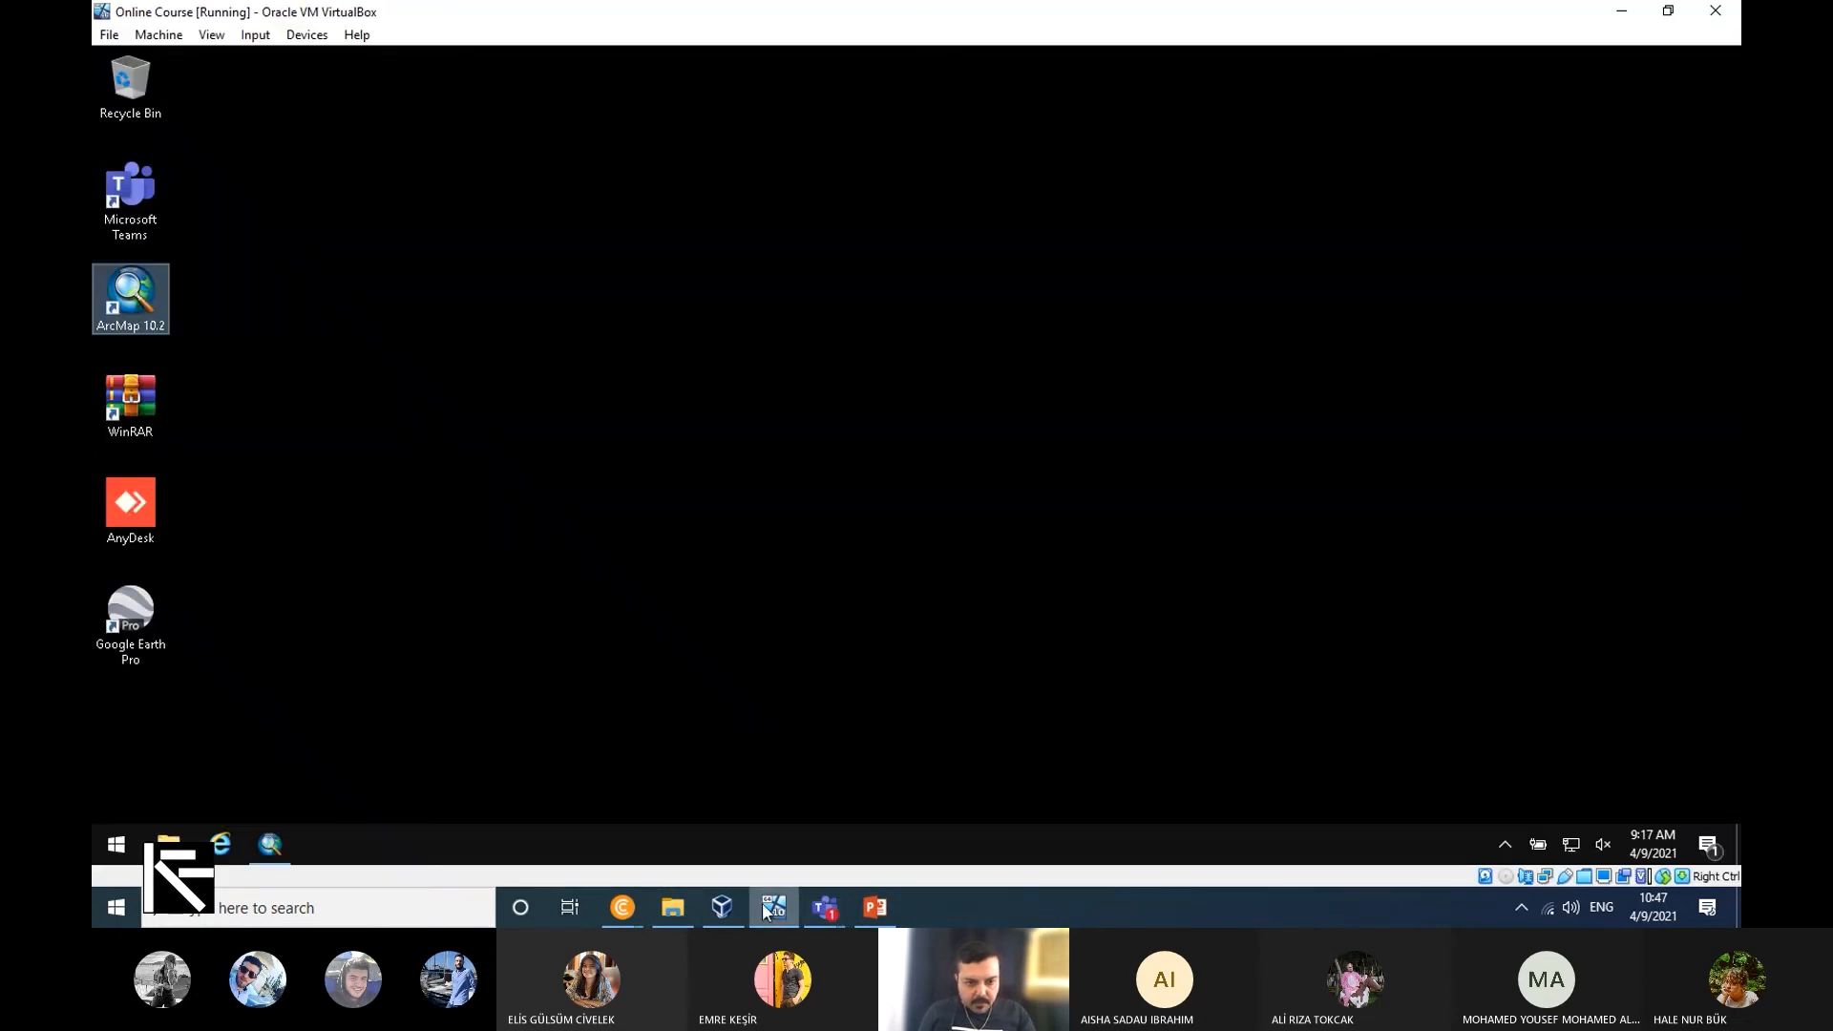
{"action": "left_click", "coordinate": [223, 844]}
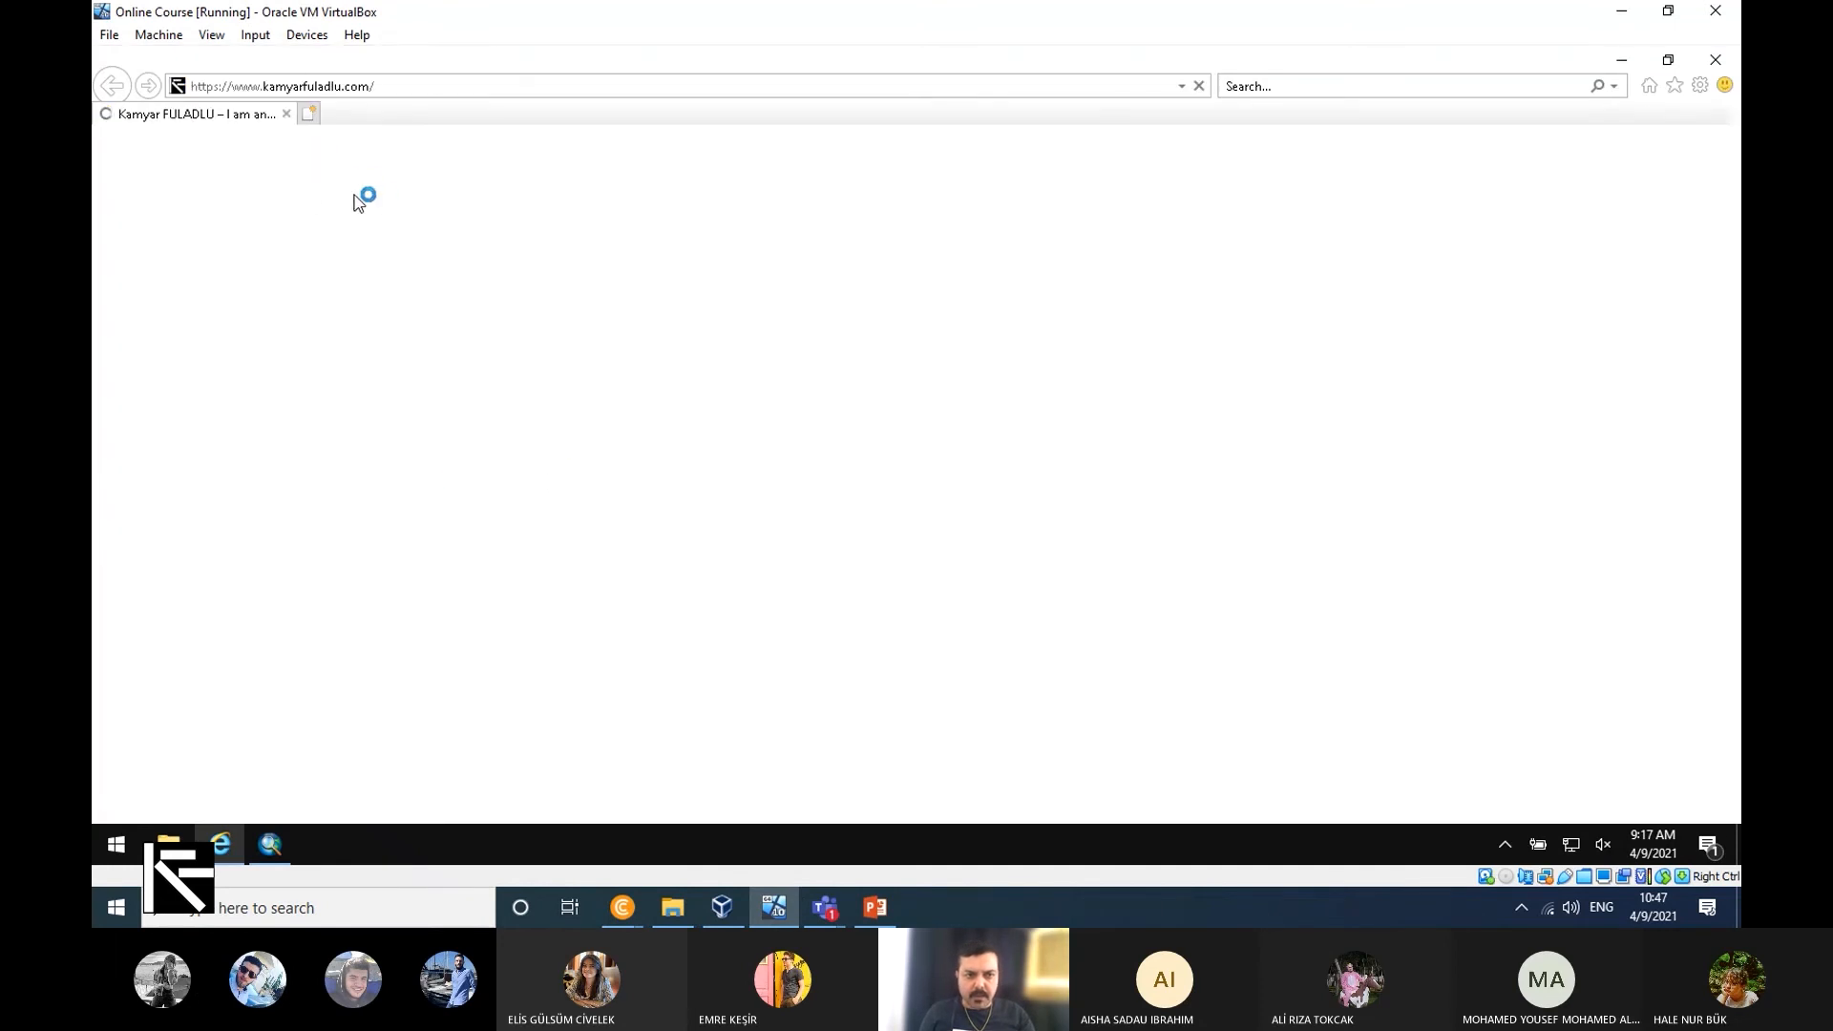
{"action": "left_click", "coordinate": [400, 85]}
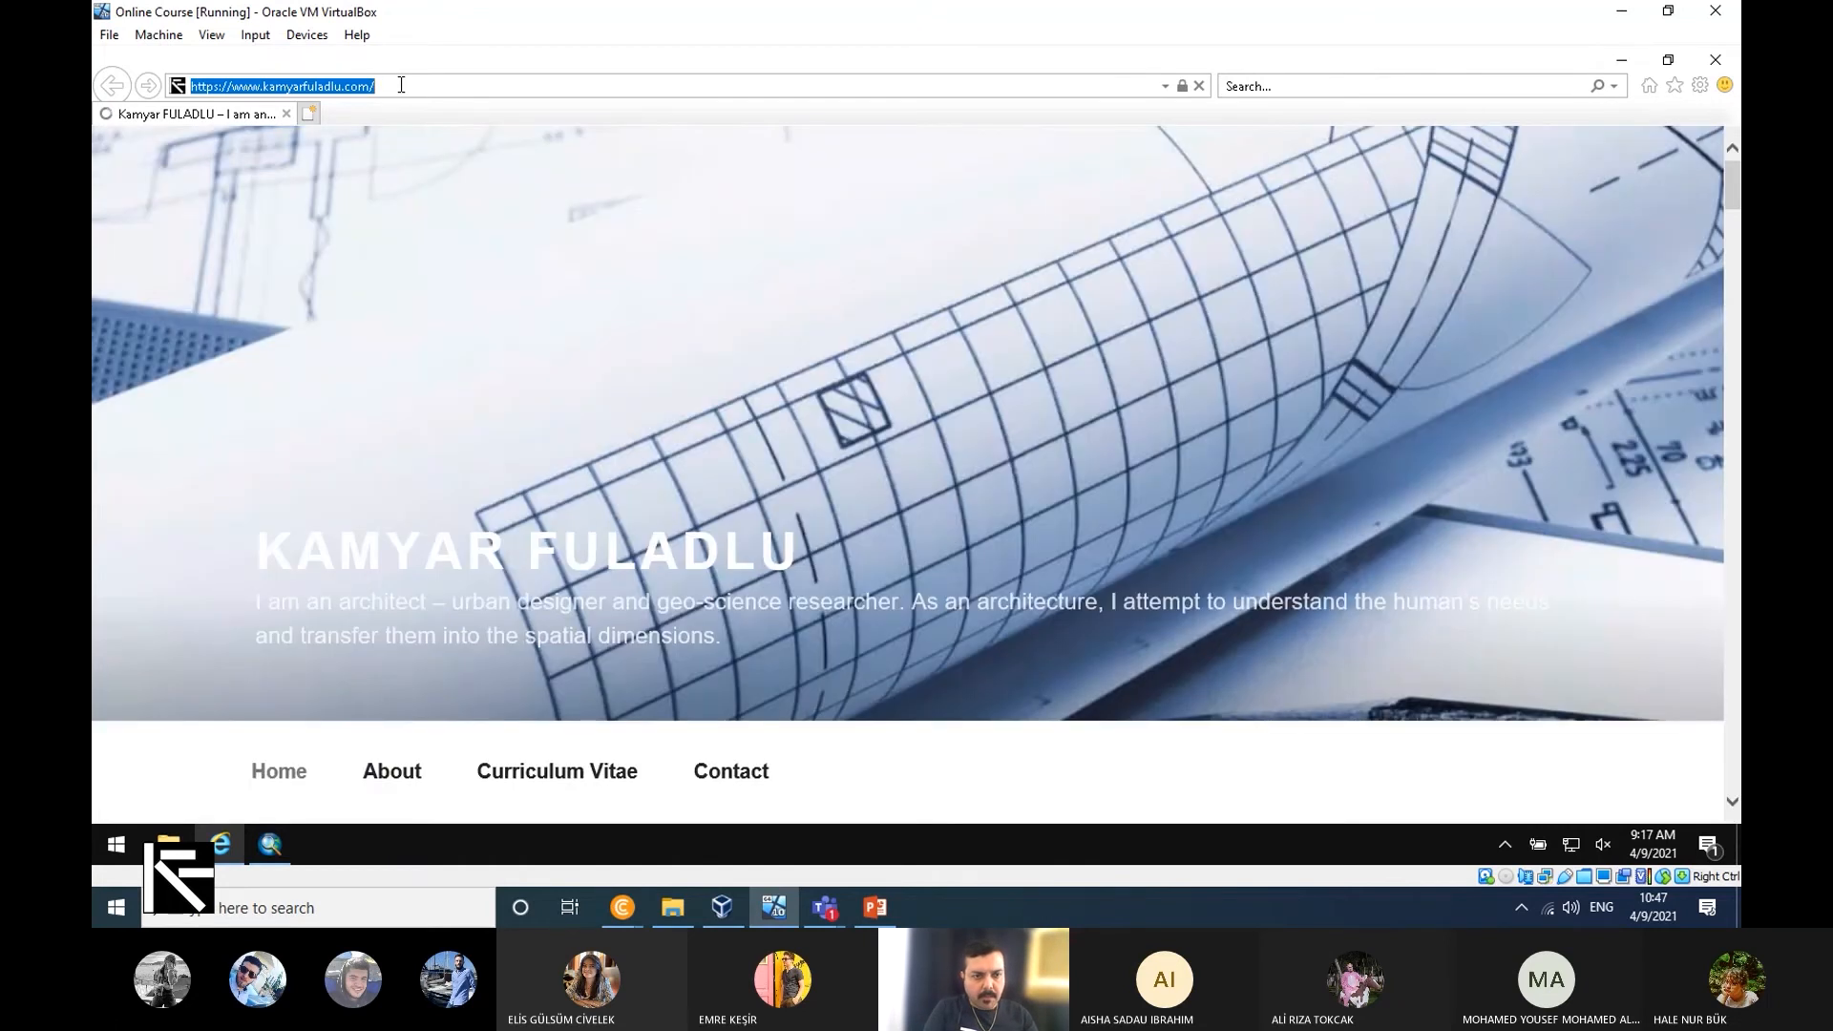
{"action": "type", "text": "staff.emu.edu.tr/"}
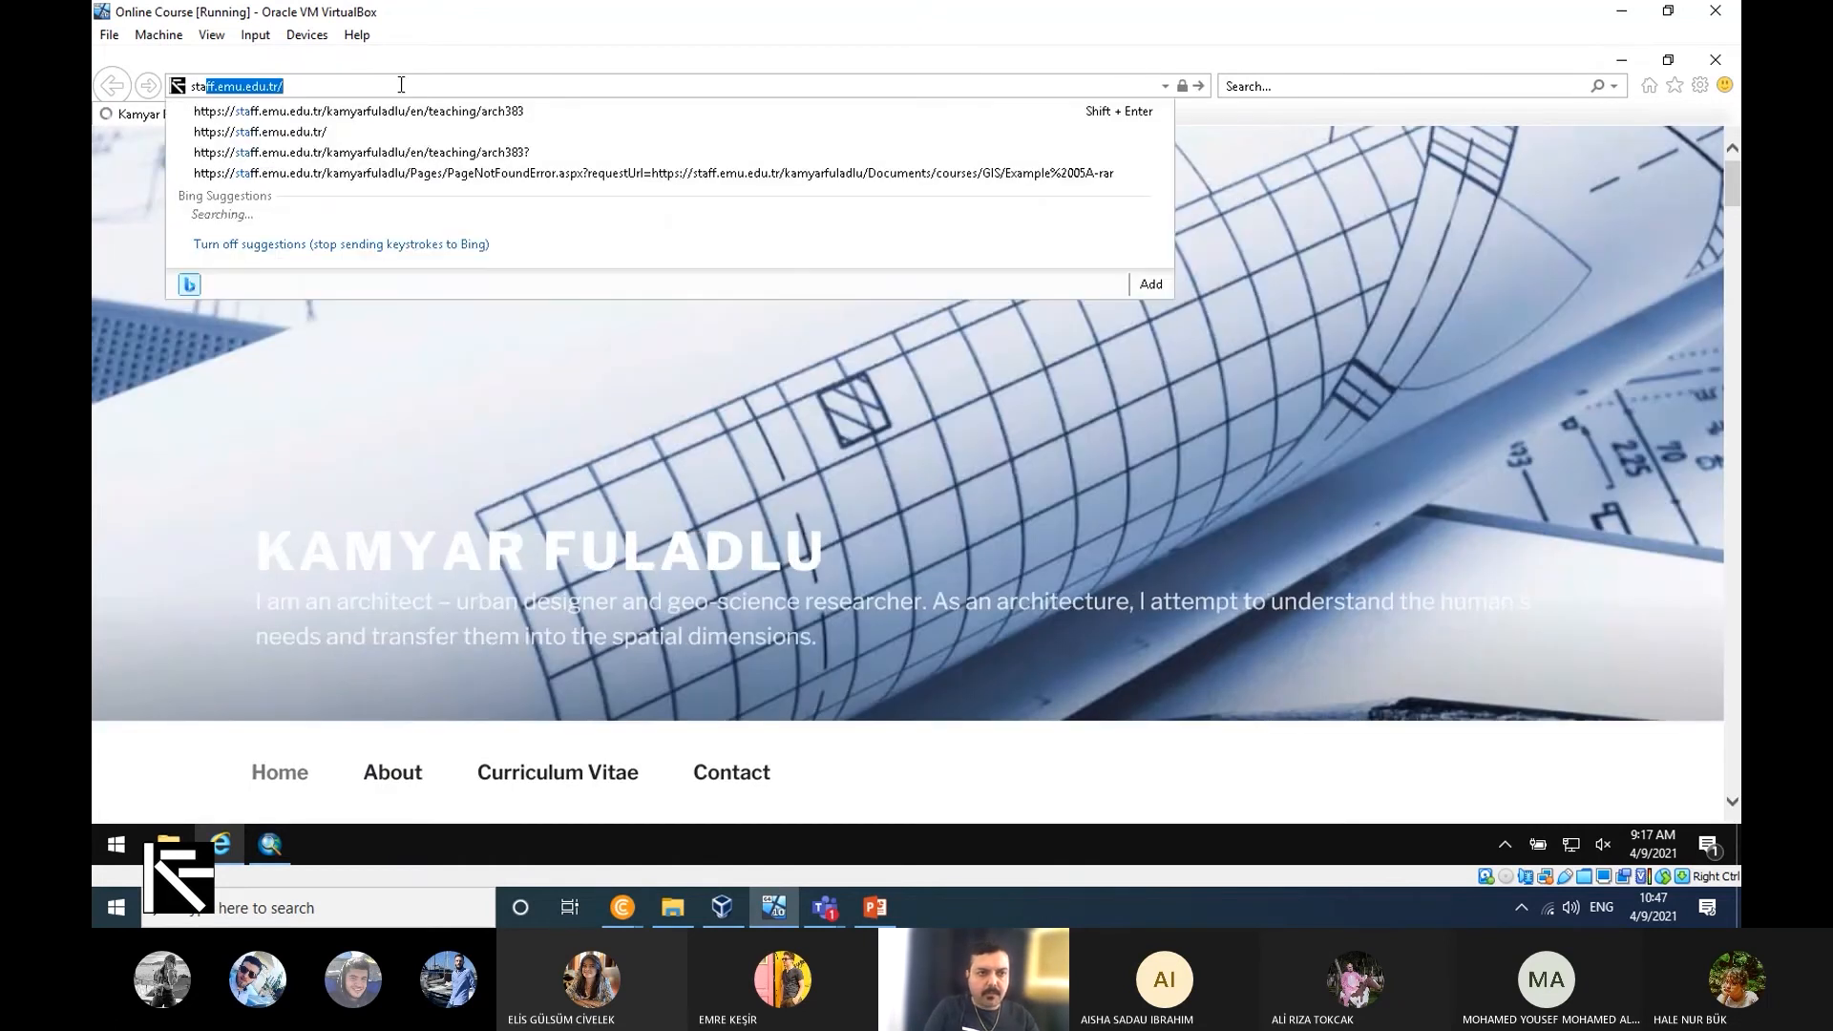
{"action": "left_click", "coordinate": [457, 113]}
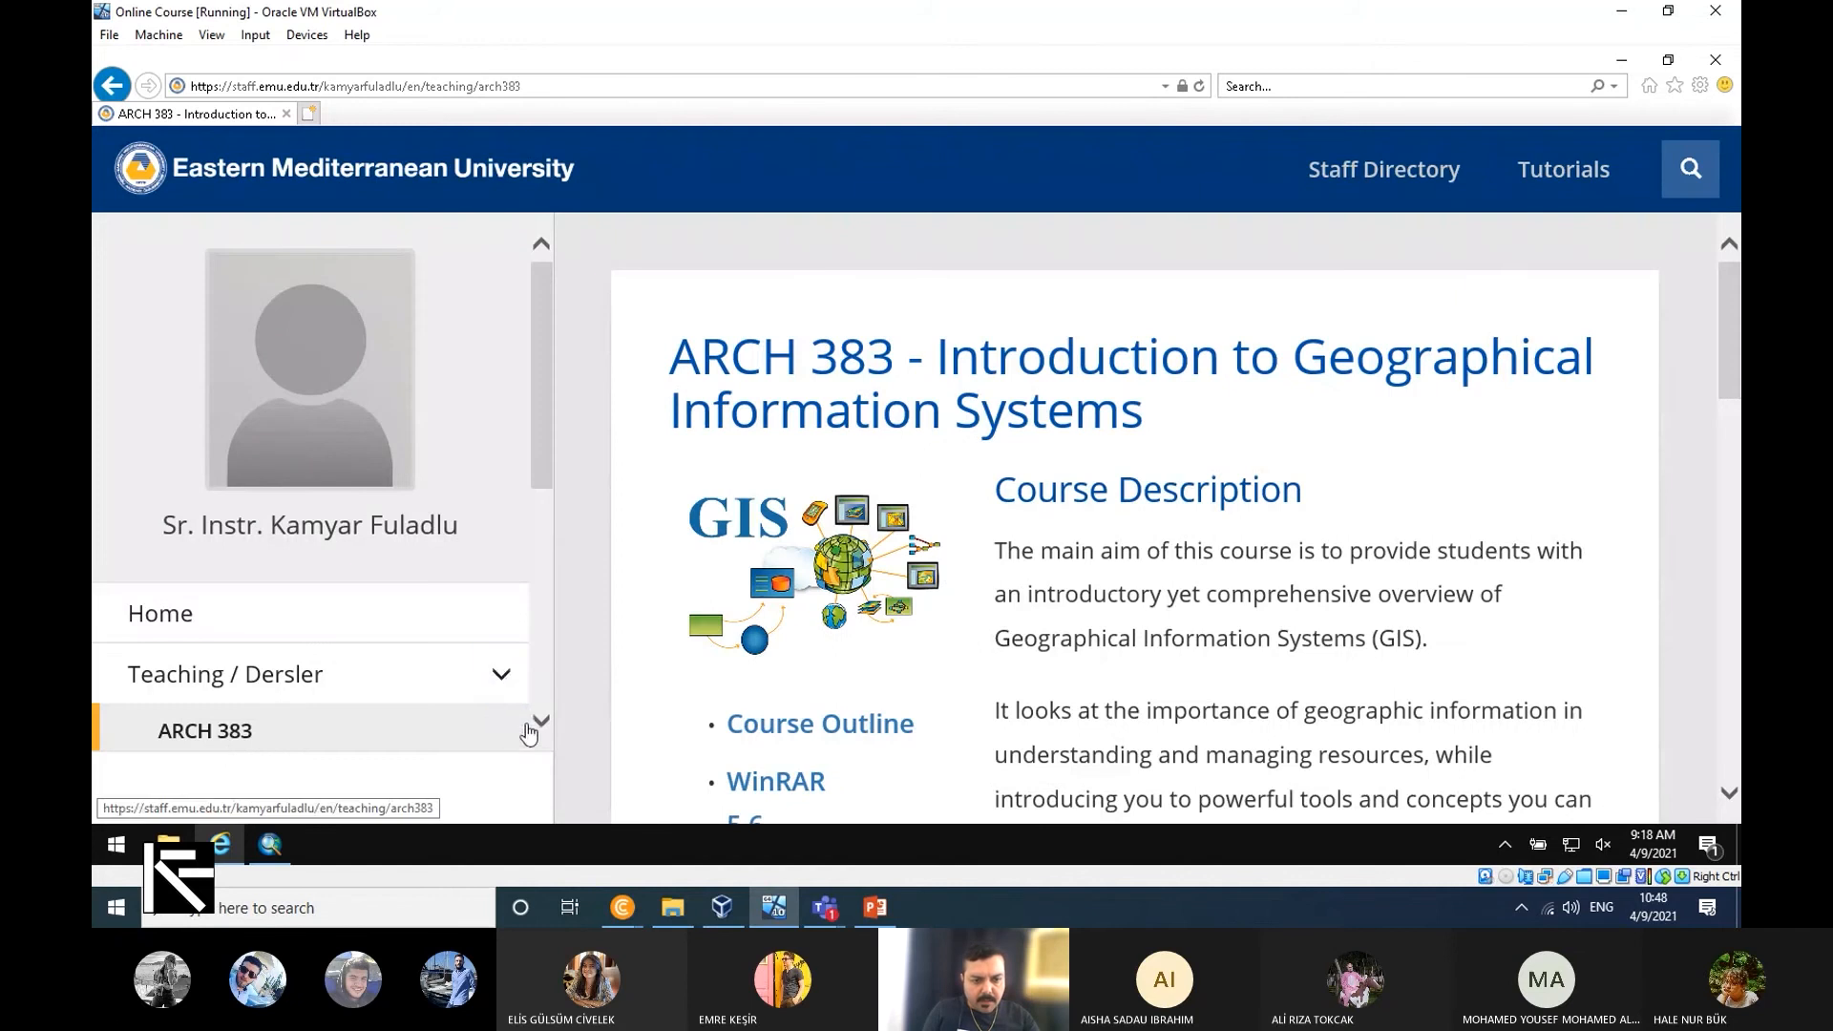
{"action": "left_click", "coordinate": [536, 724]}
{"action": "left_click", "coordinate": [231, 660]}
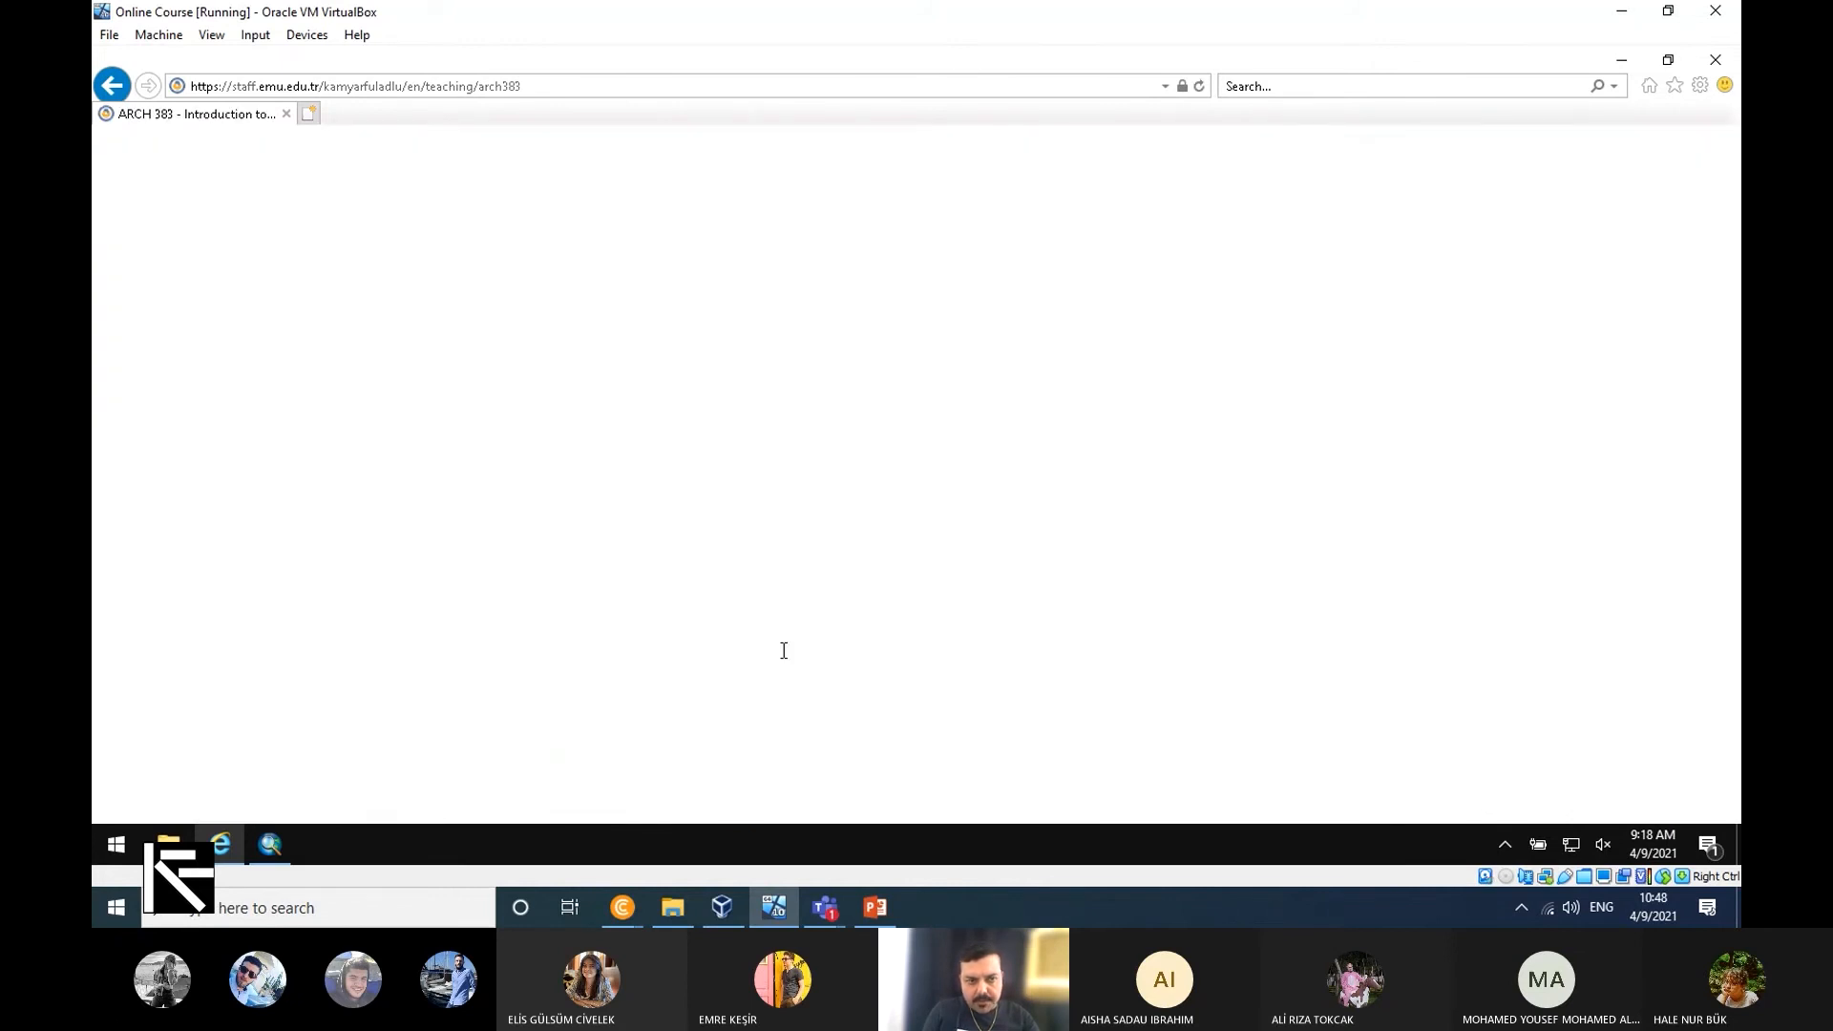
Download Example 03 from the course page's link list and open the folder that contains it.
{"action": "scroll", "coordinate": [836, 660], "scroll_direction": "down", "scroll_amount": 3}
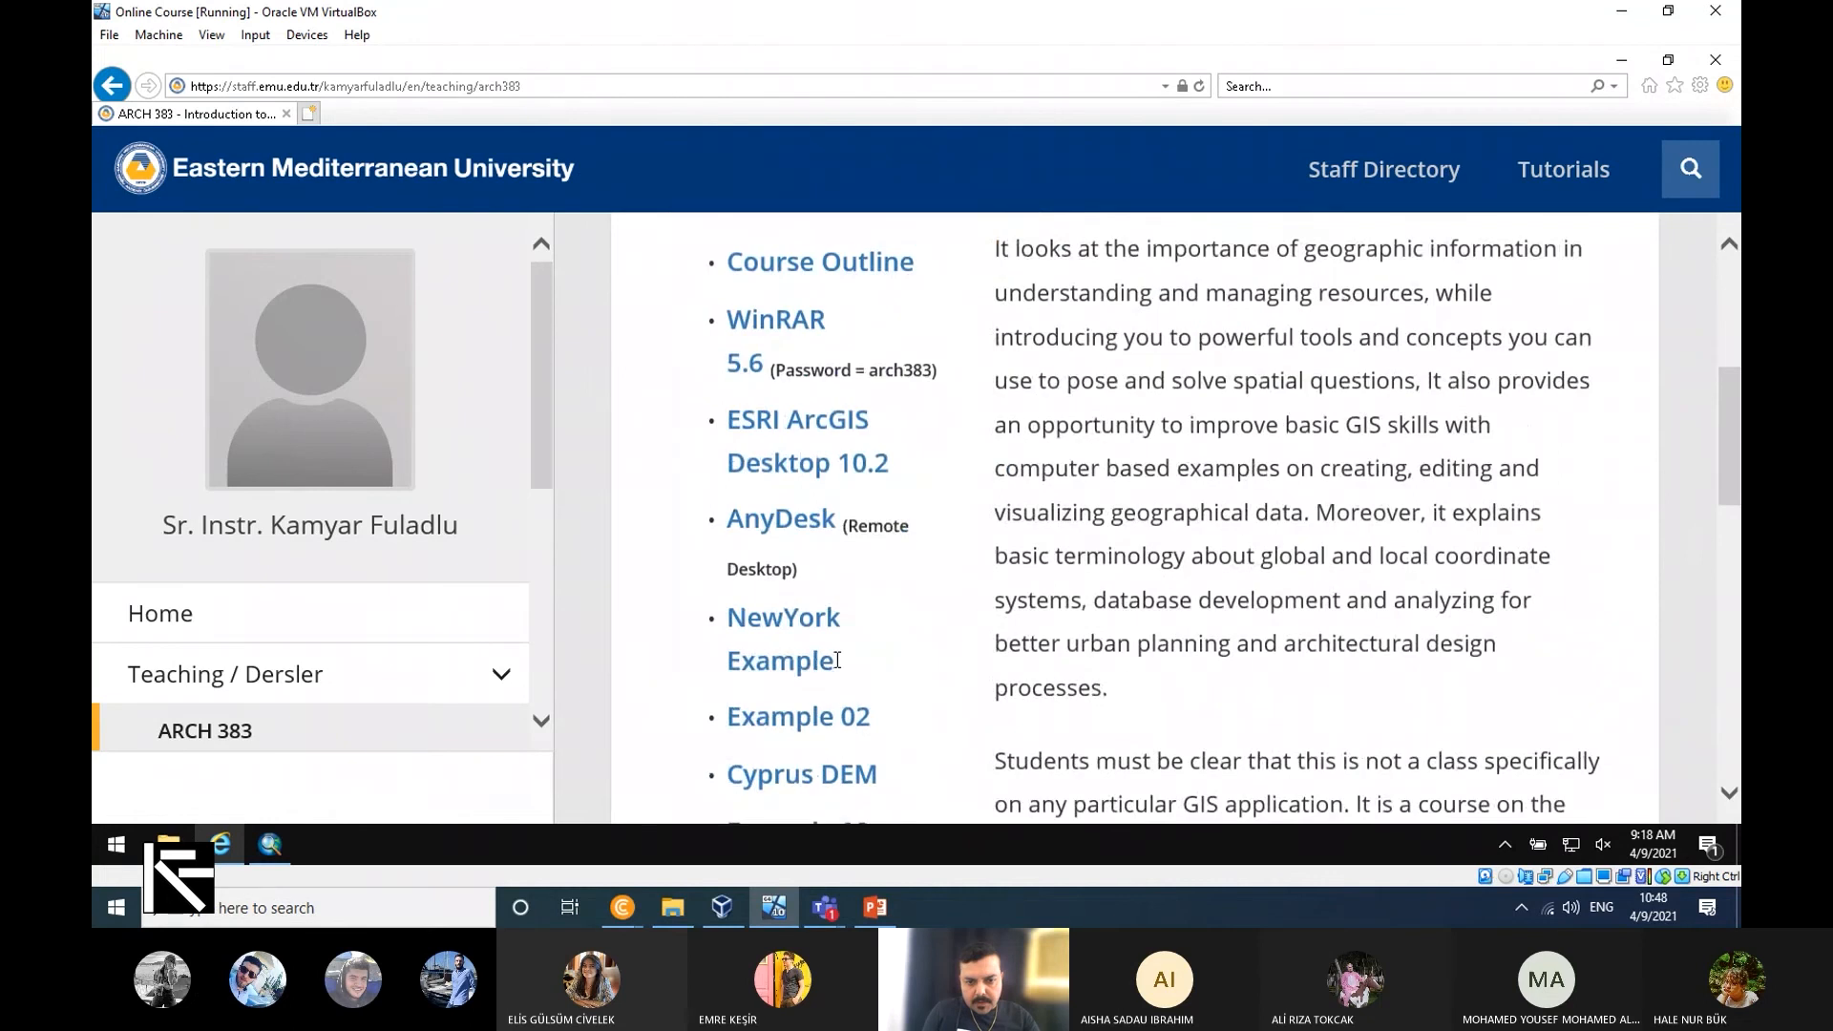
{"action": "scroll", "coordinate": [840, 726], "scroll_direction": "down", "scroll_amount": 2}
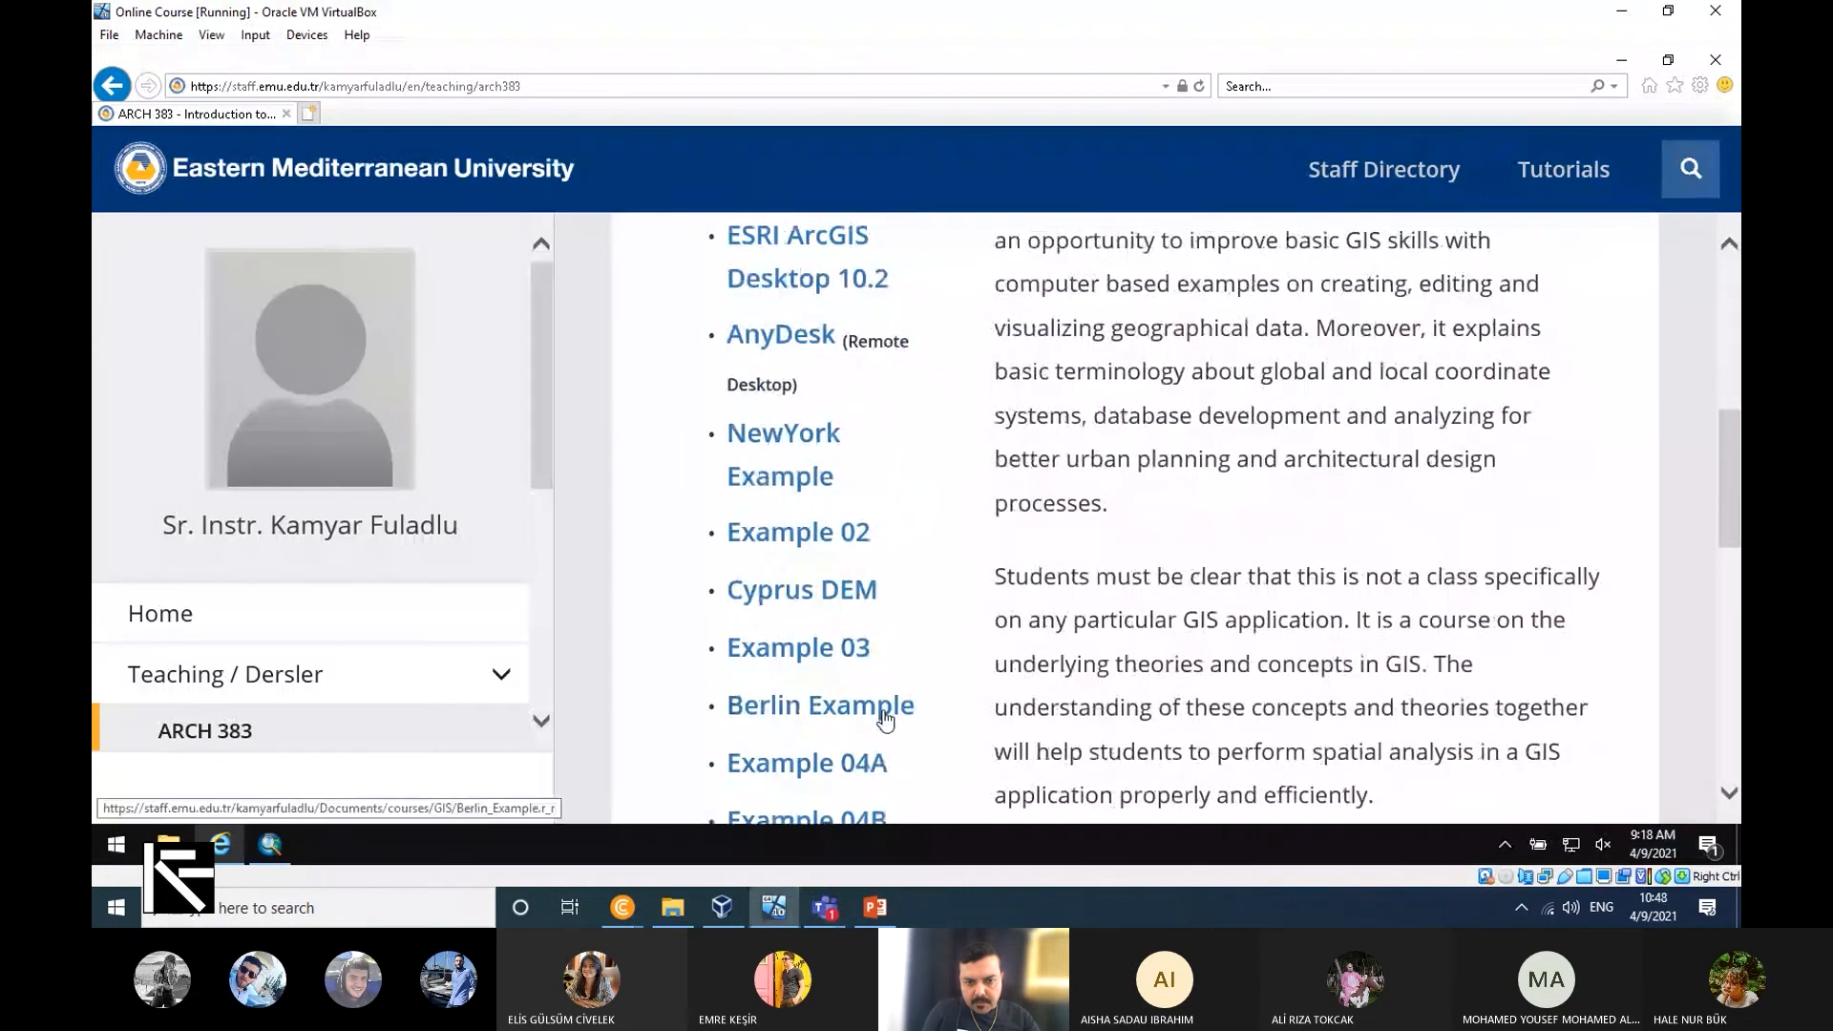
{"action": "left_click", "coordinate": [815, 646]}
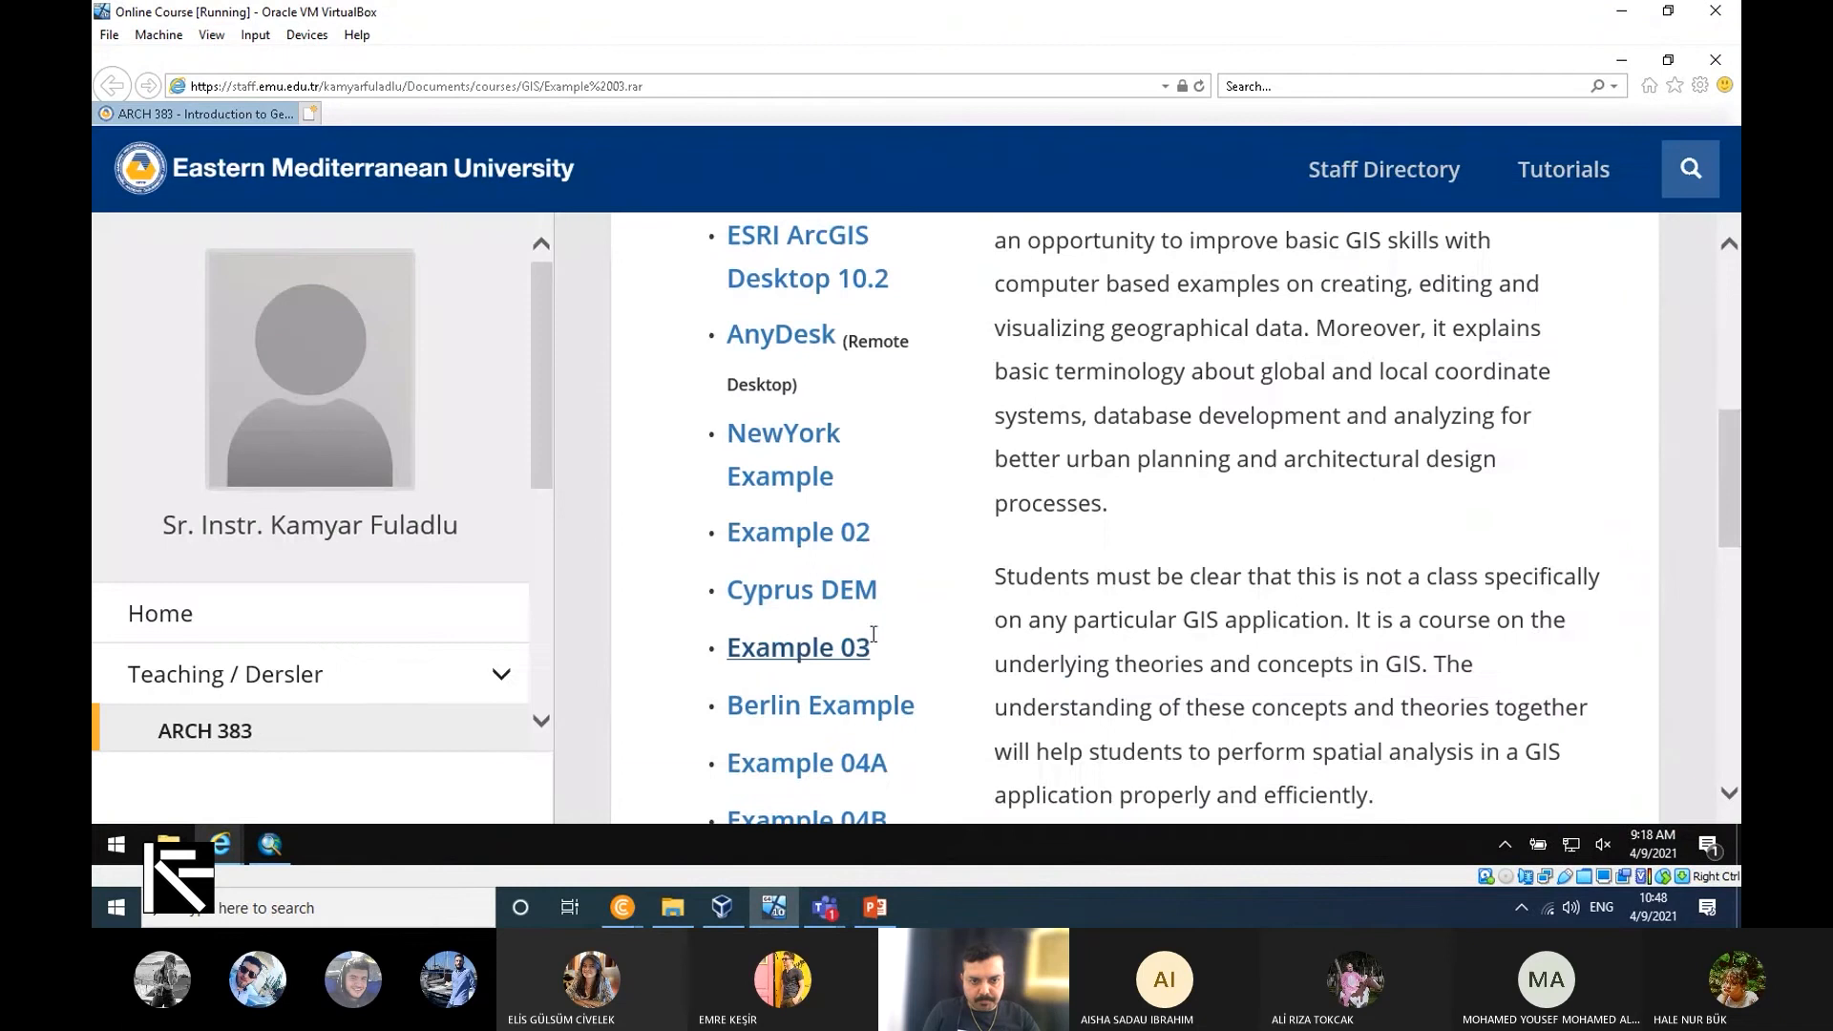
{"action": "left_click", "coordinate": [1243, 804]}
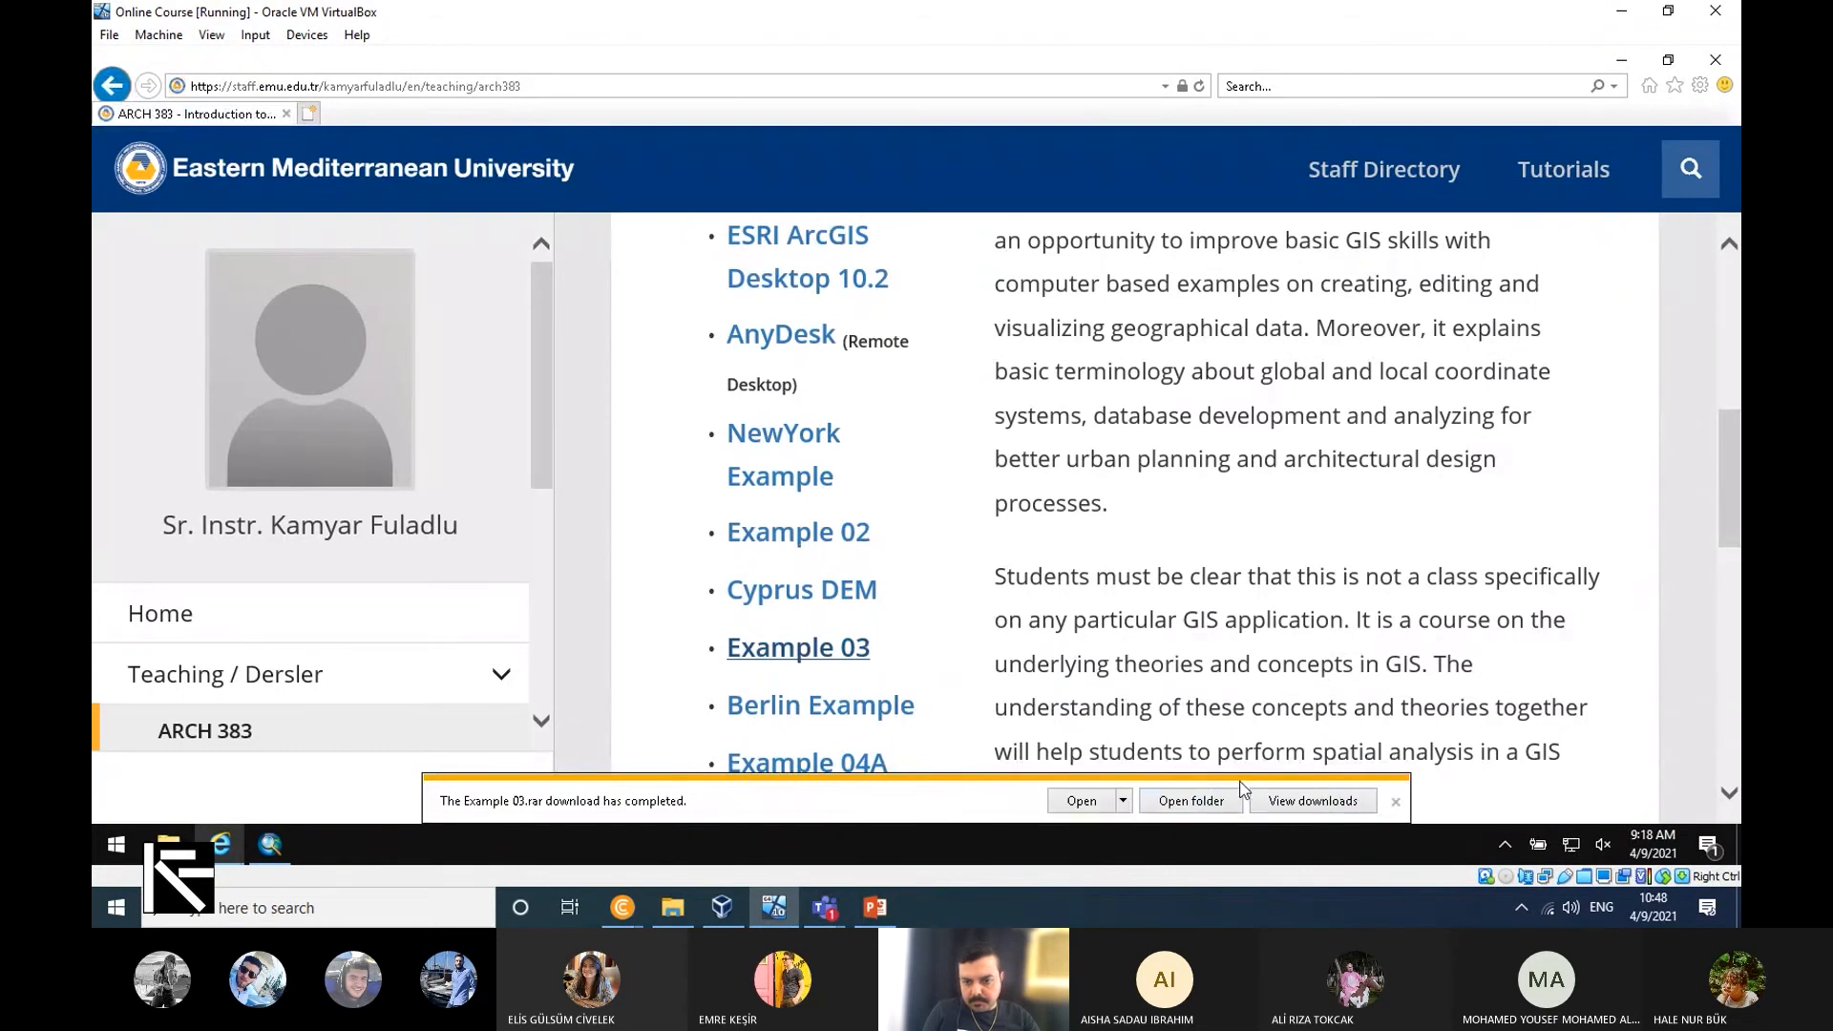
{"action": "left_click", "coordinate": [1211, 804]}
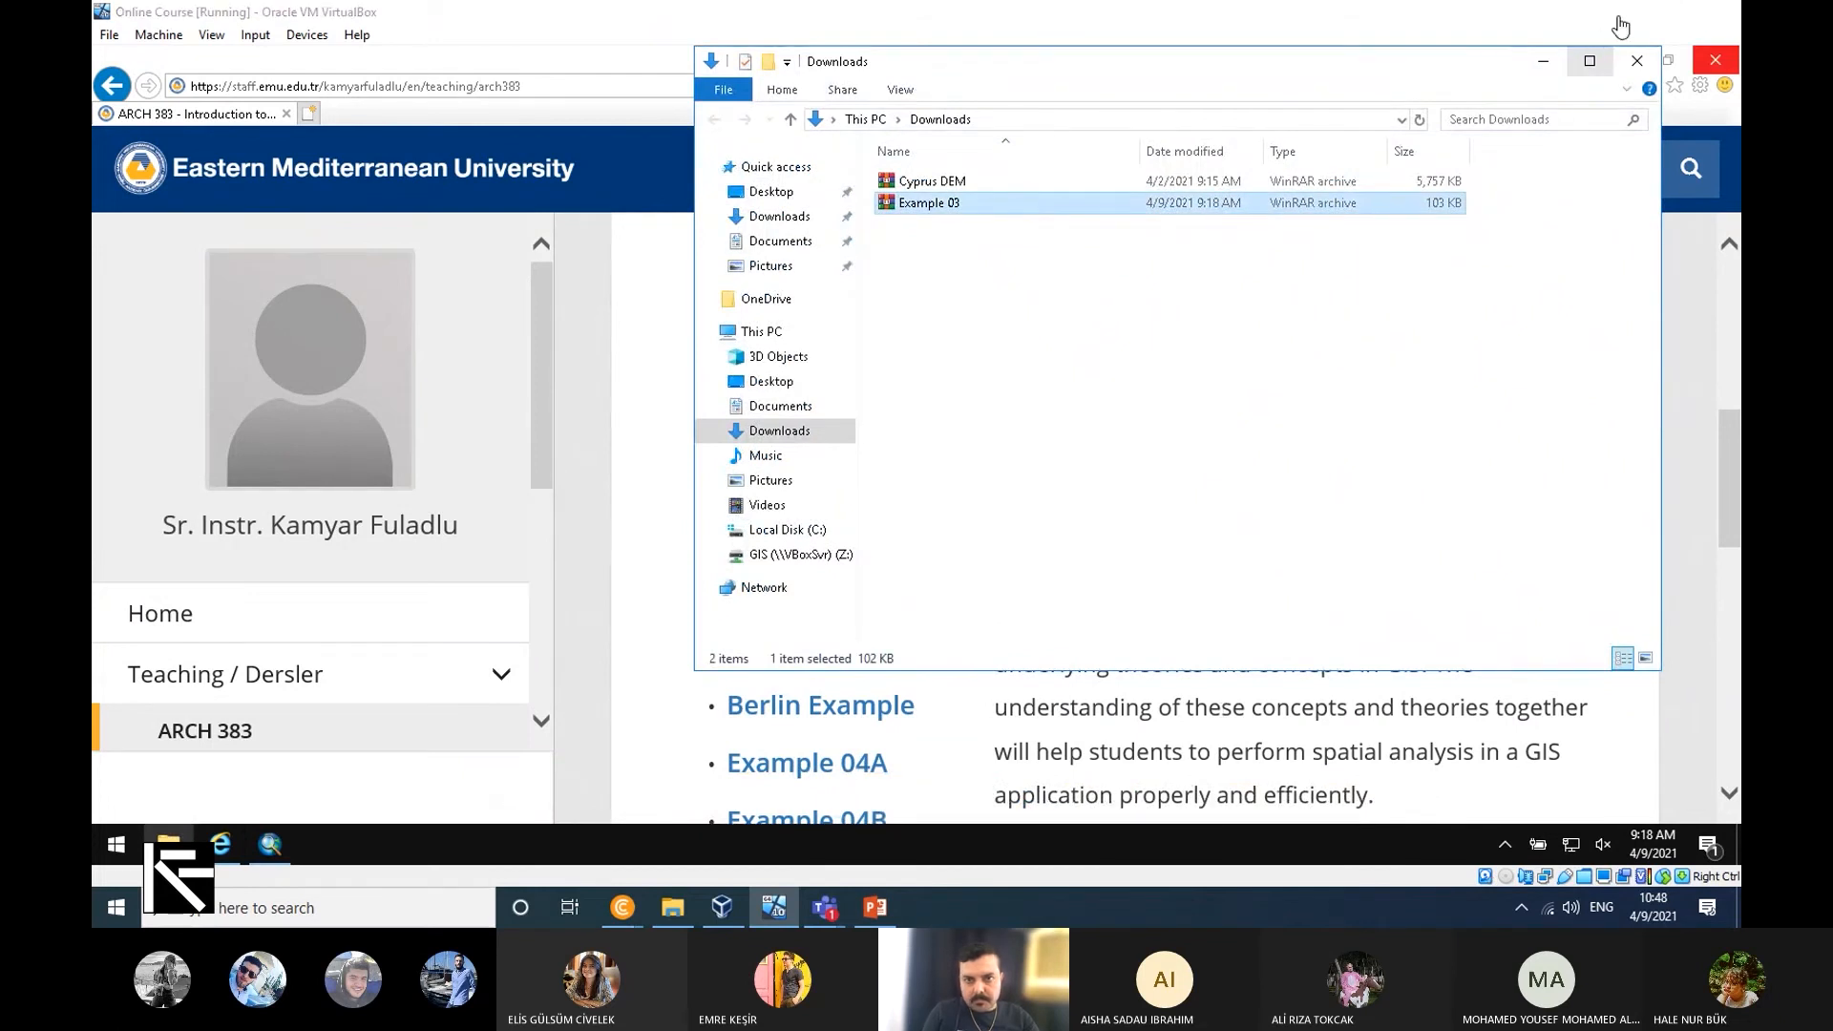
Move the Example 03 archive from Downloads to the desktop and clear the browser and folder windows out of the way.
{"action": "left_click", "coordinate": [1621, 12]}
{"action": "left_click", "coordinate": [773, 907]}
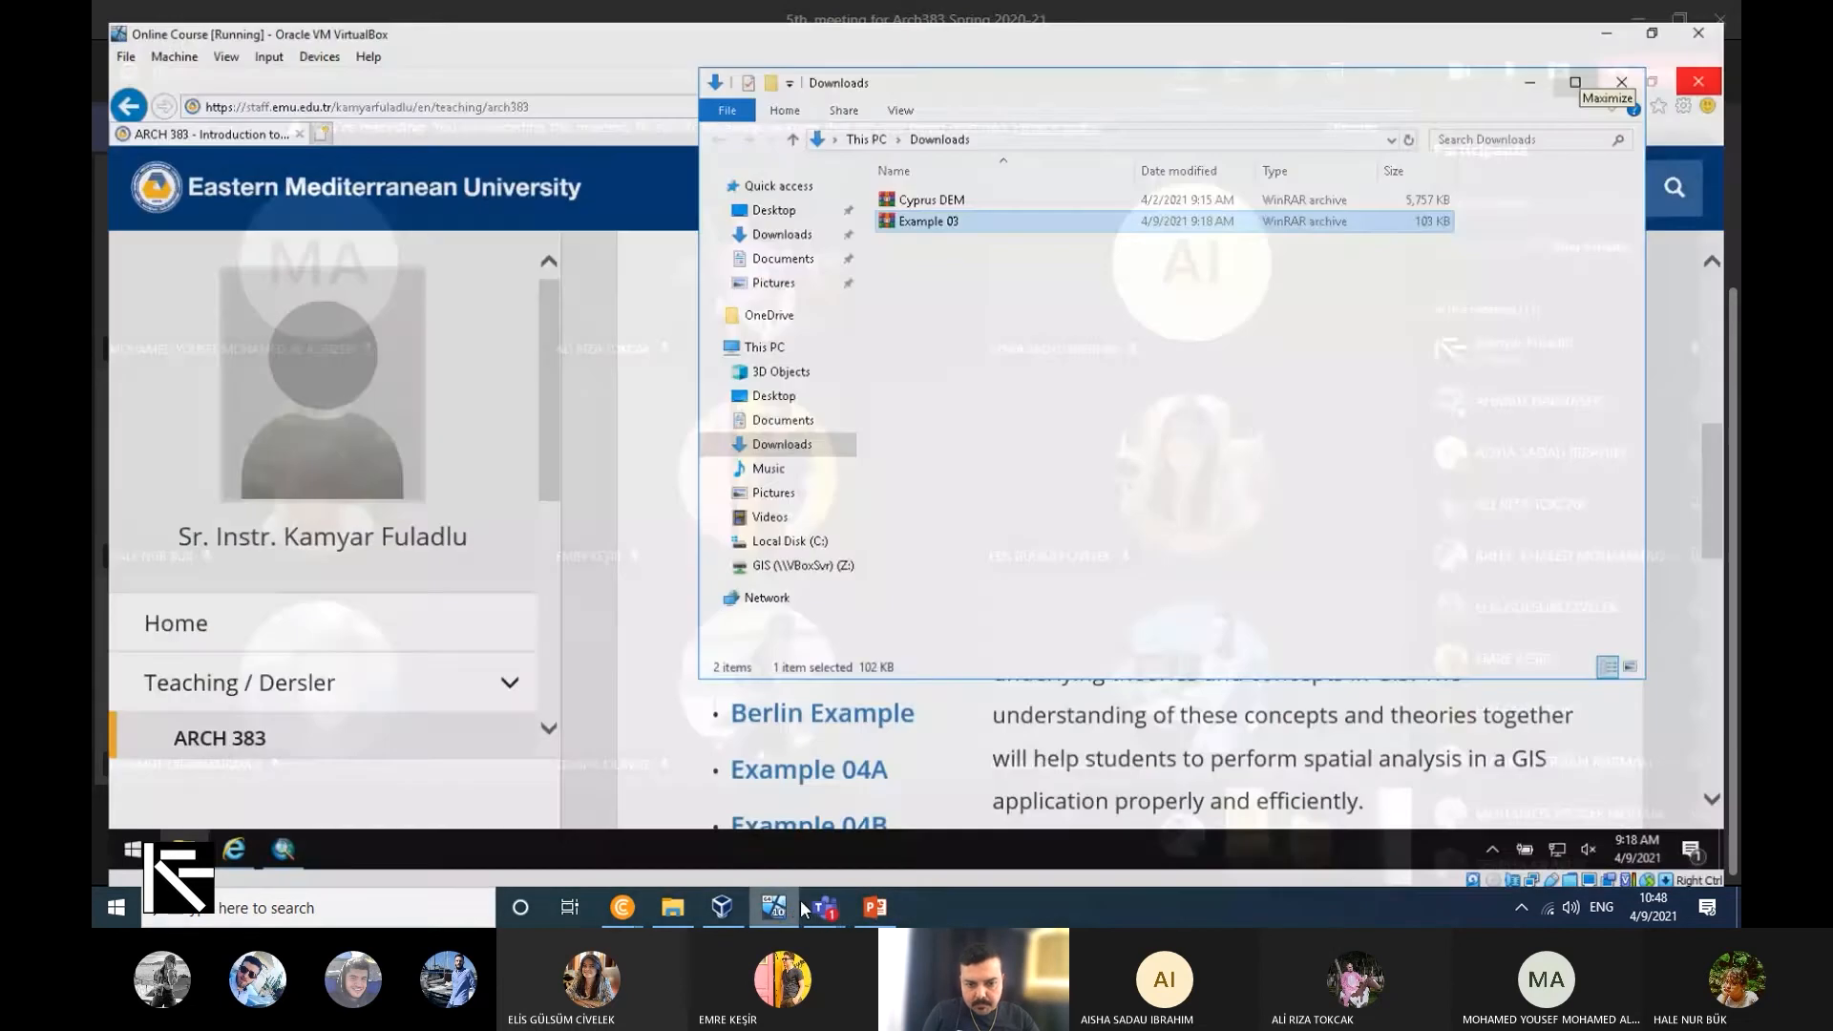
{"action": "left_click_drag", "start_coordinate": [1468, 63], "coordinate": [1426, 140]}
{"action": "left_click", "coordinate": [1628, 63]}
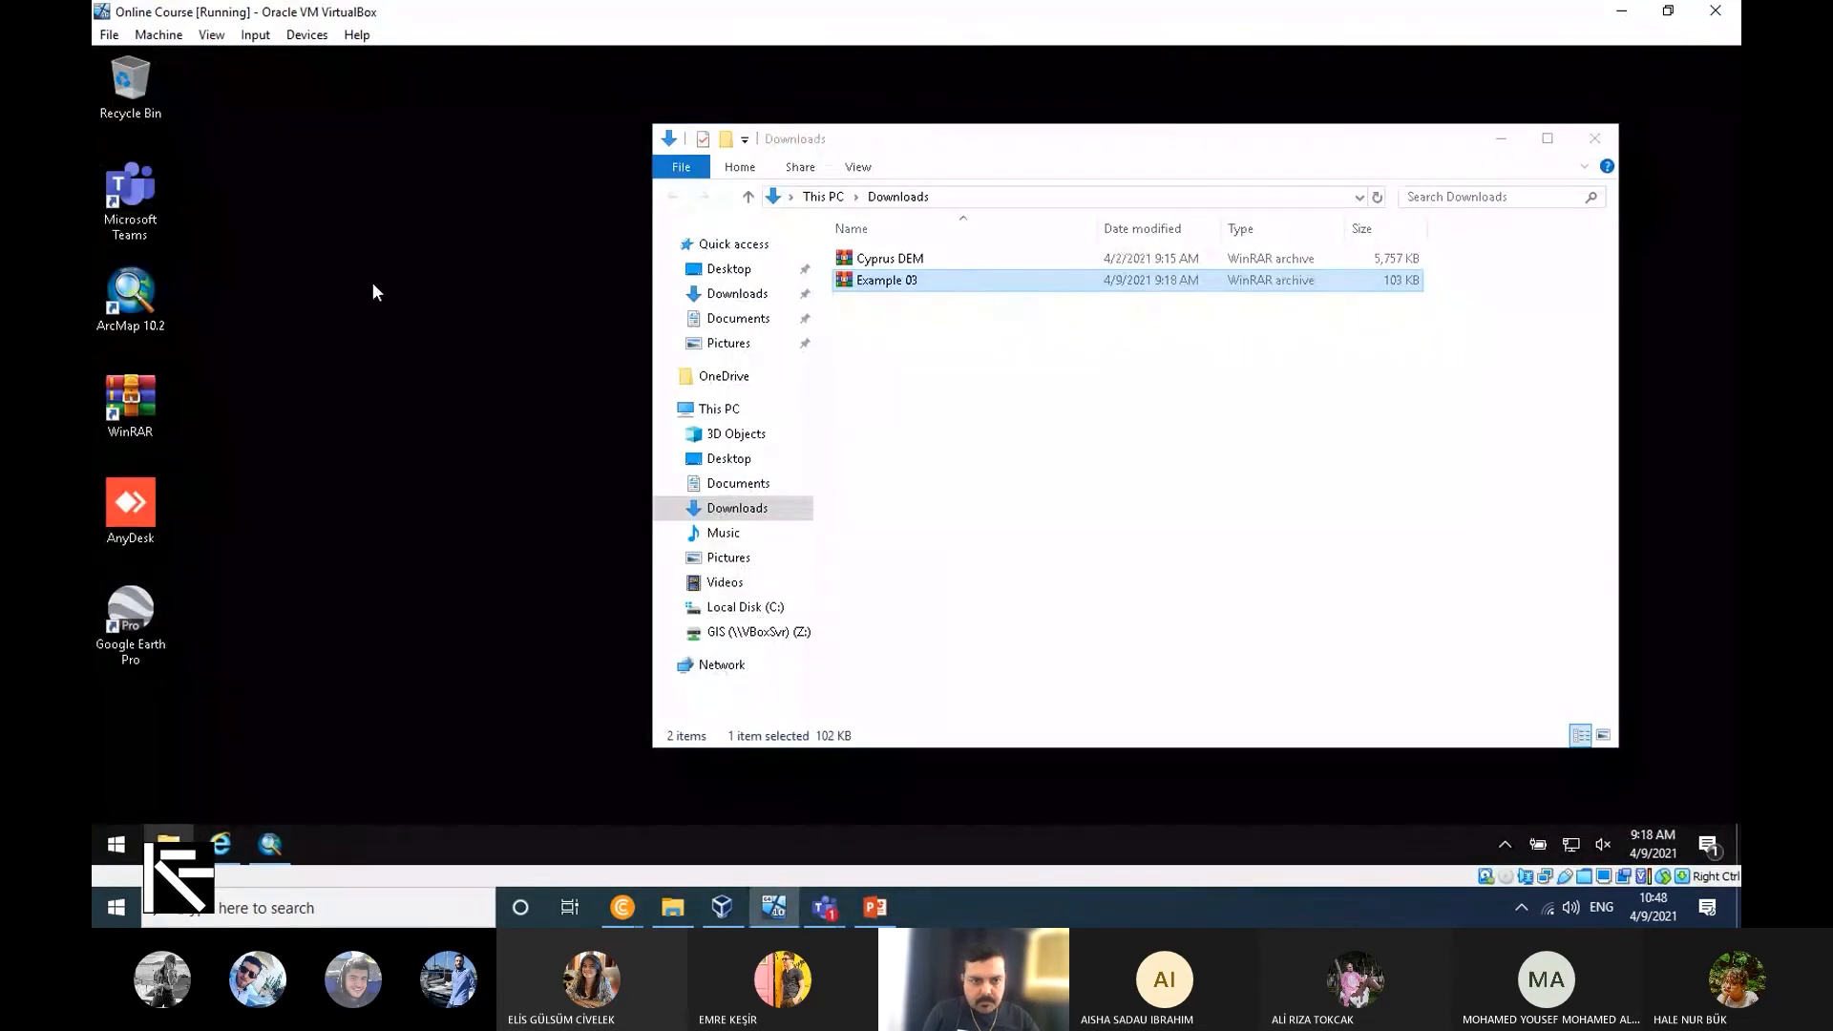
{"action": "left_click", "coordinate": [1500, 138]}
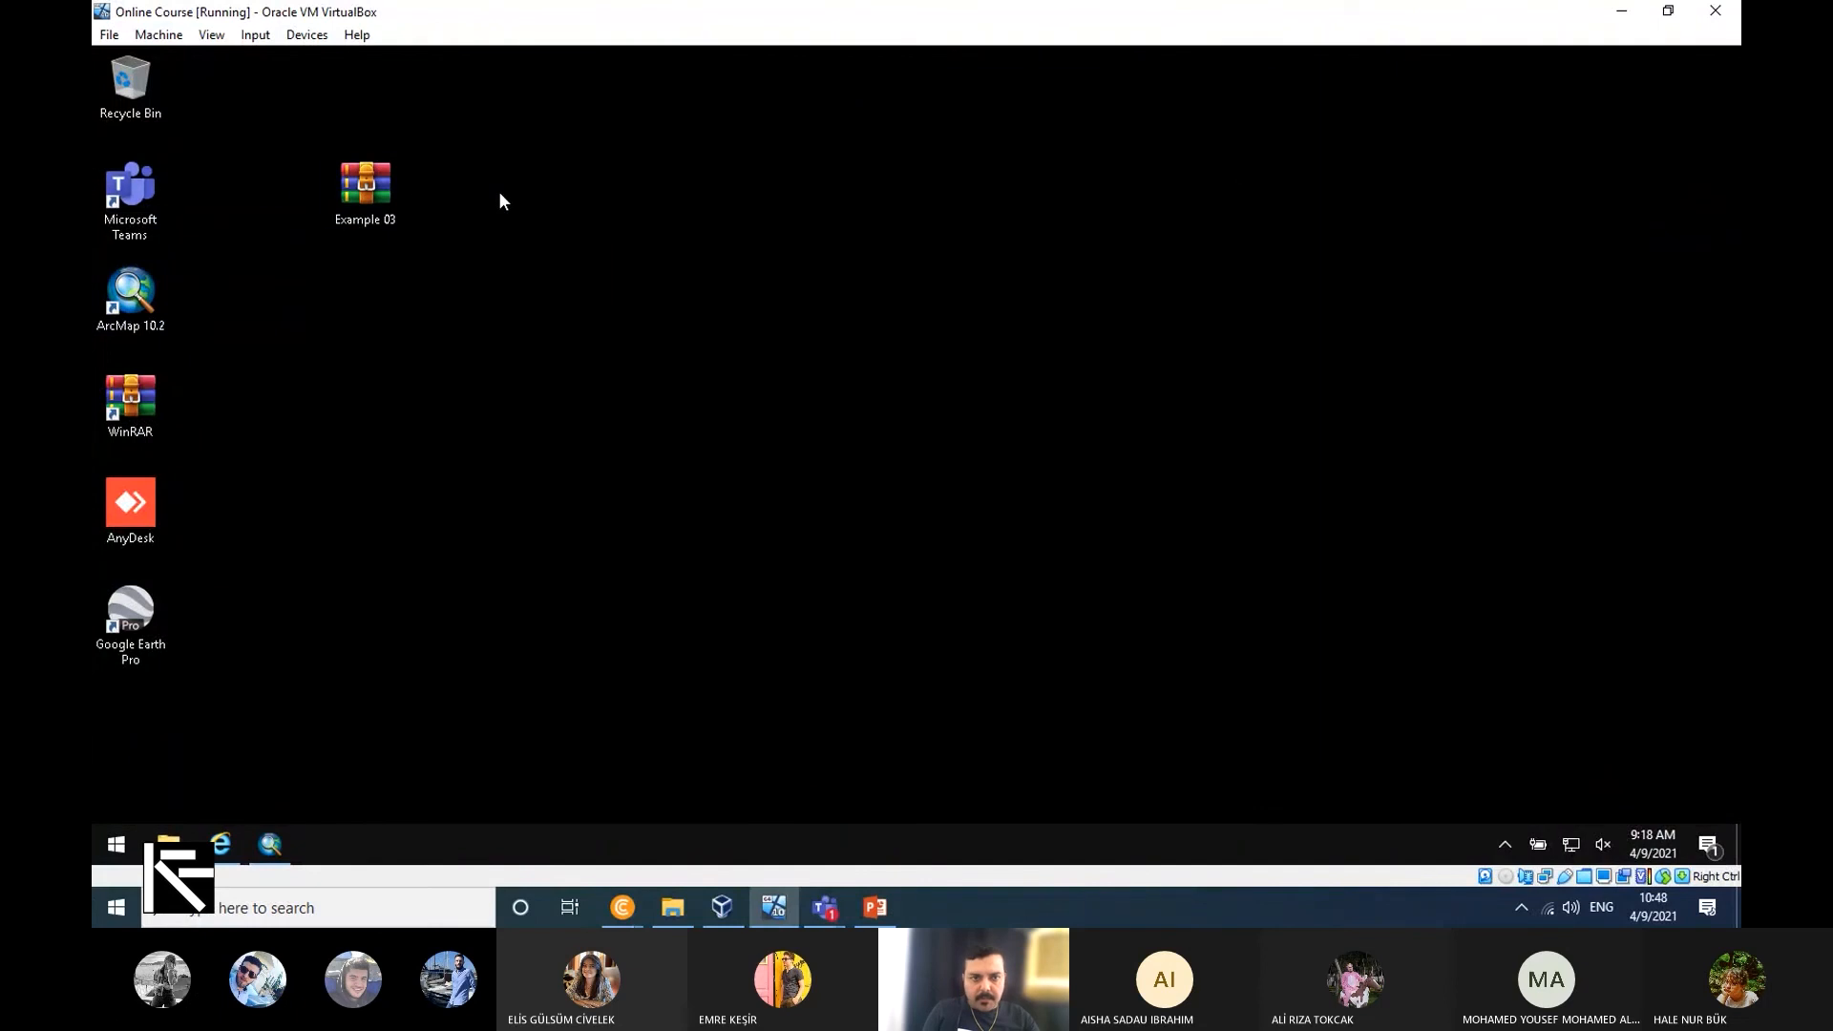
{"action": "left_click_drag", "start_coordinate": [1436, 258], "coordinate": [1426, 298]}
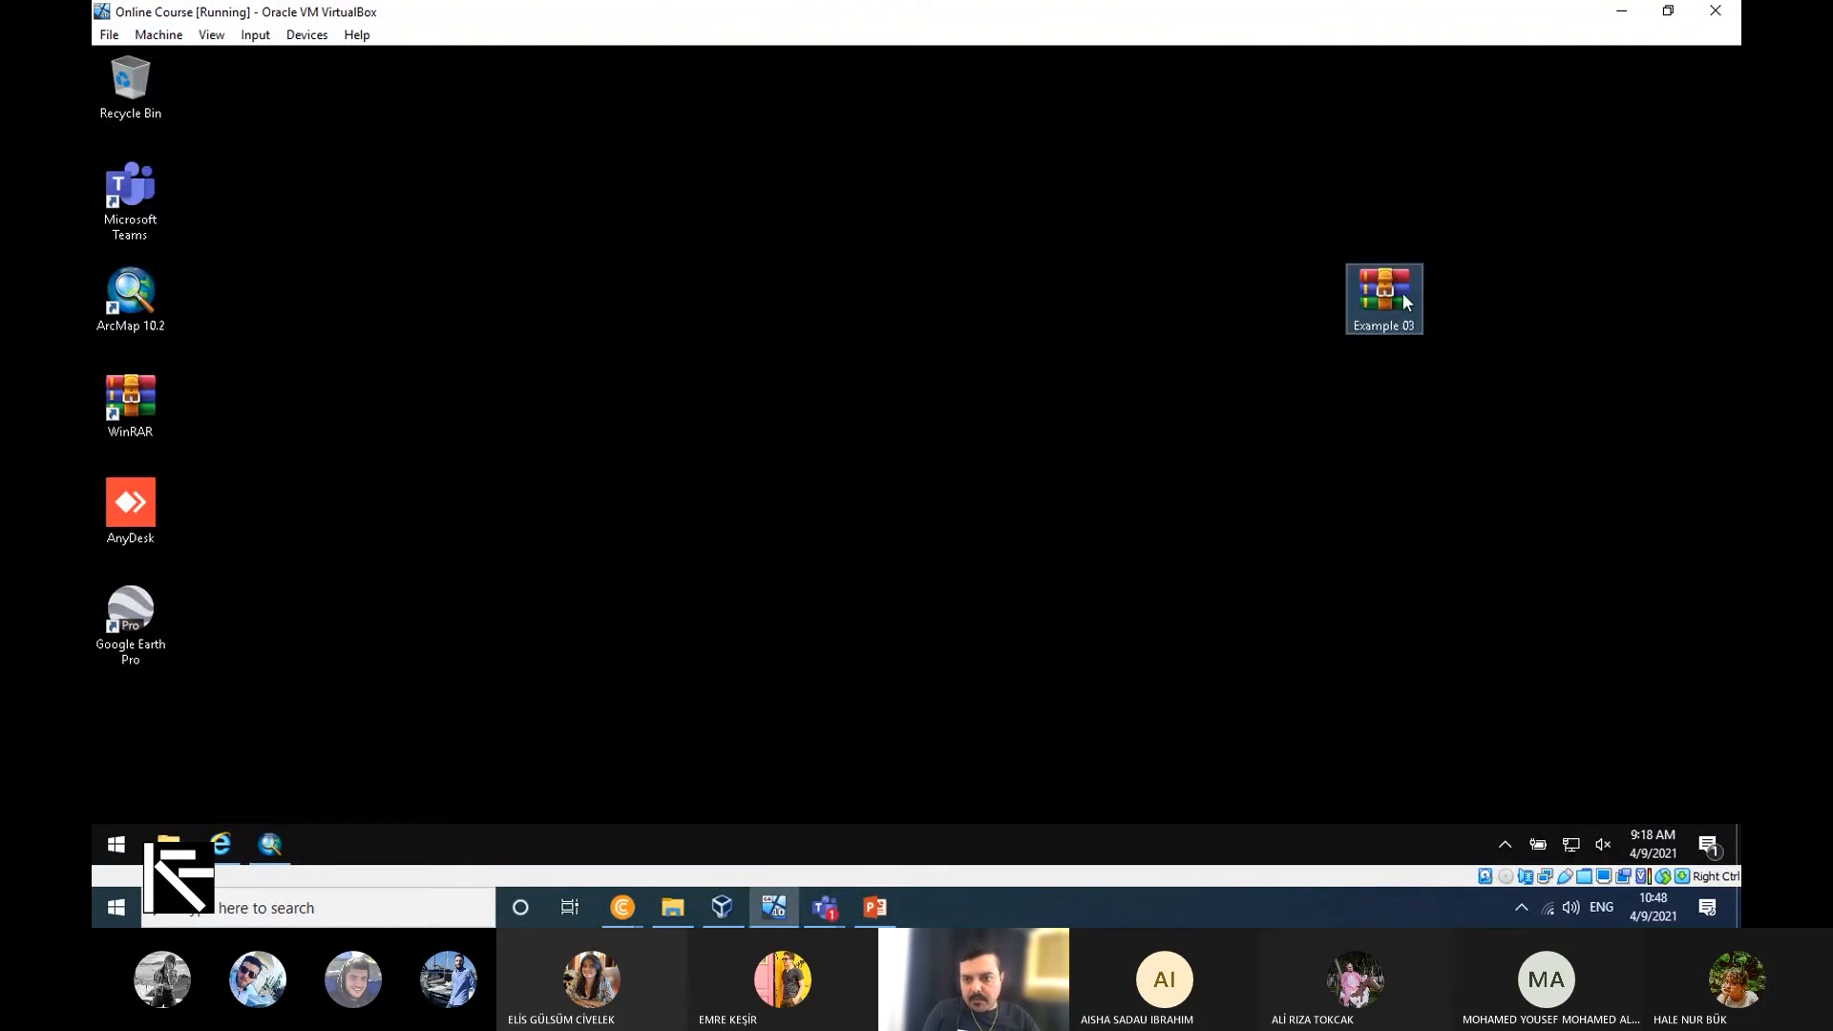
Open the Example 03 archive with the archive password, extract its Example 03 folder to the desktop and place it below the archive.
{"action": "double_click", "coordinate": [1403, 296]}
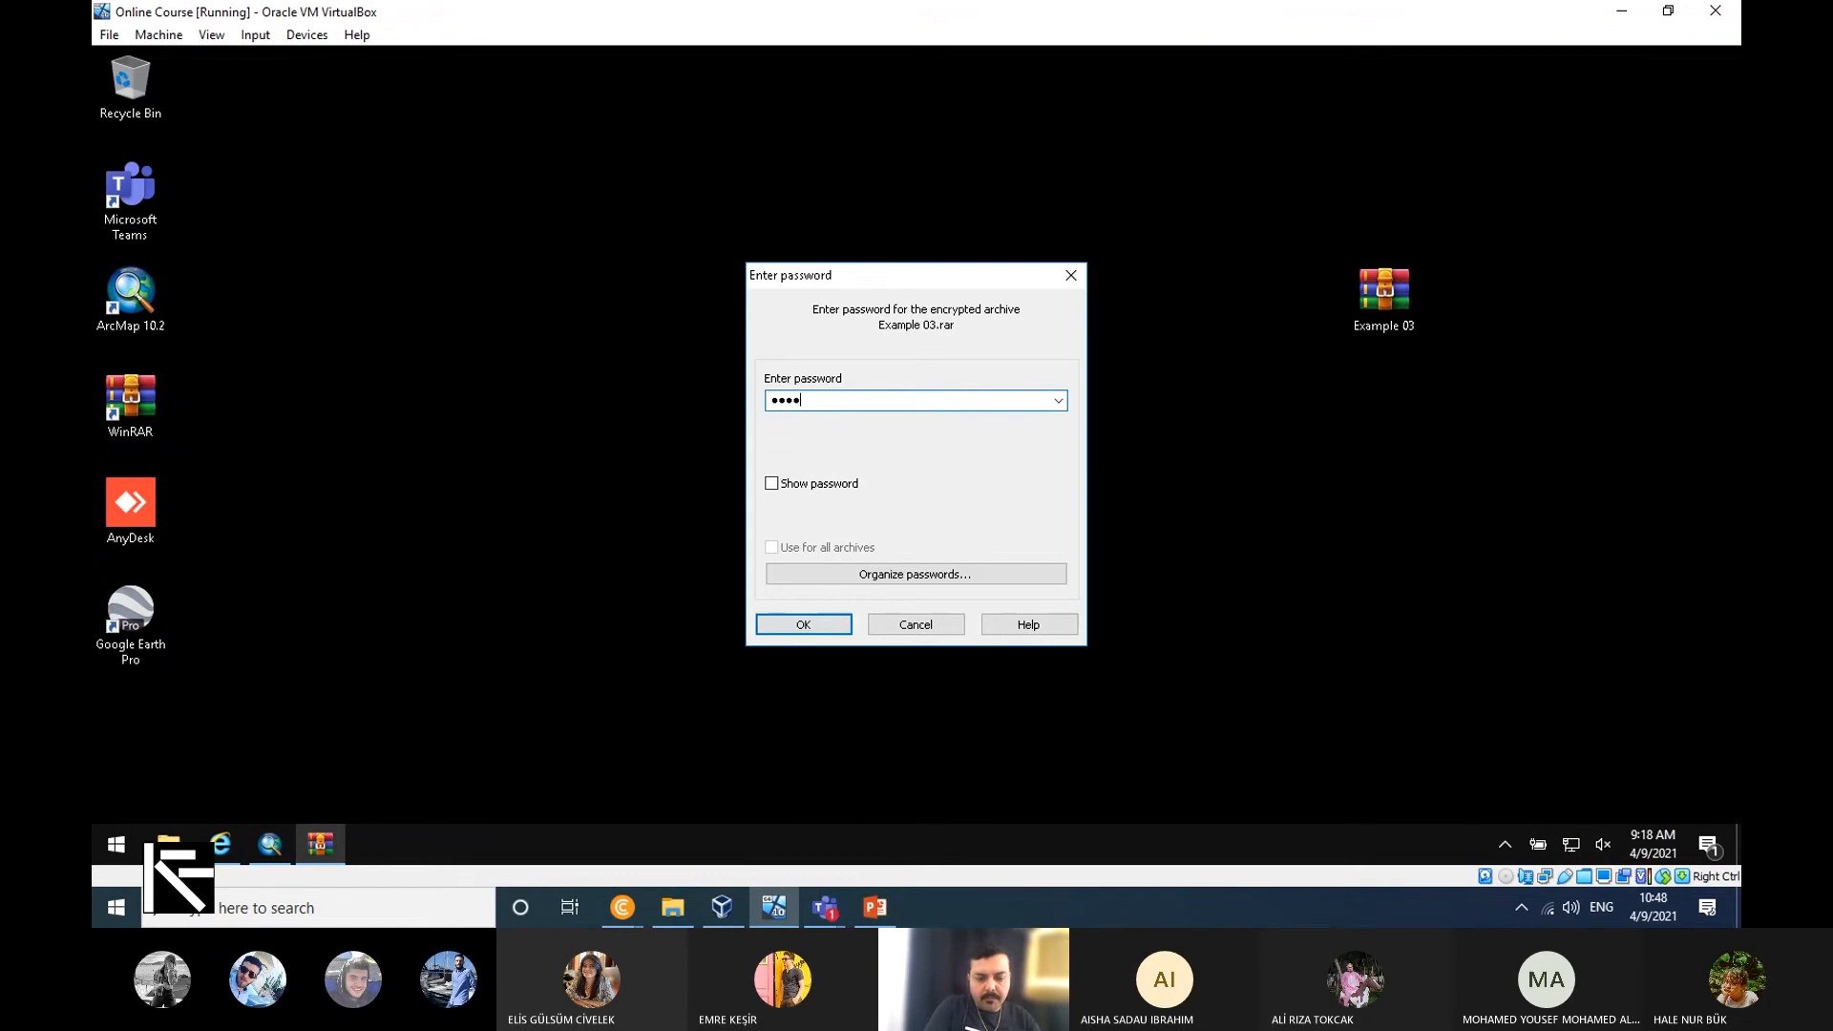
{"action": "key", "text": "Return"}
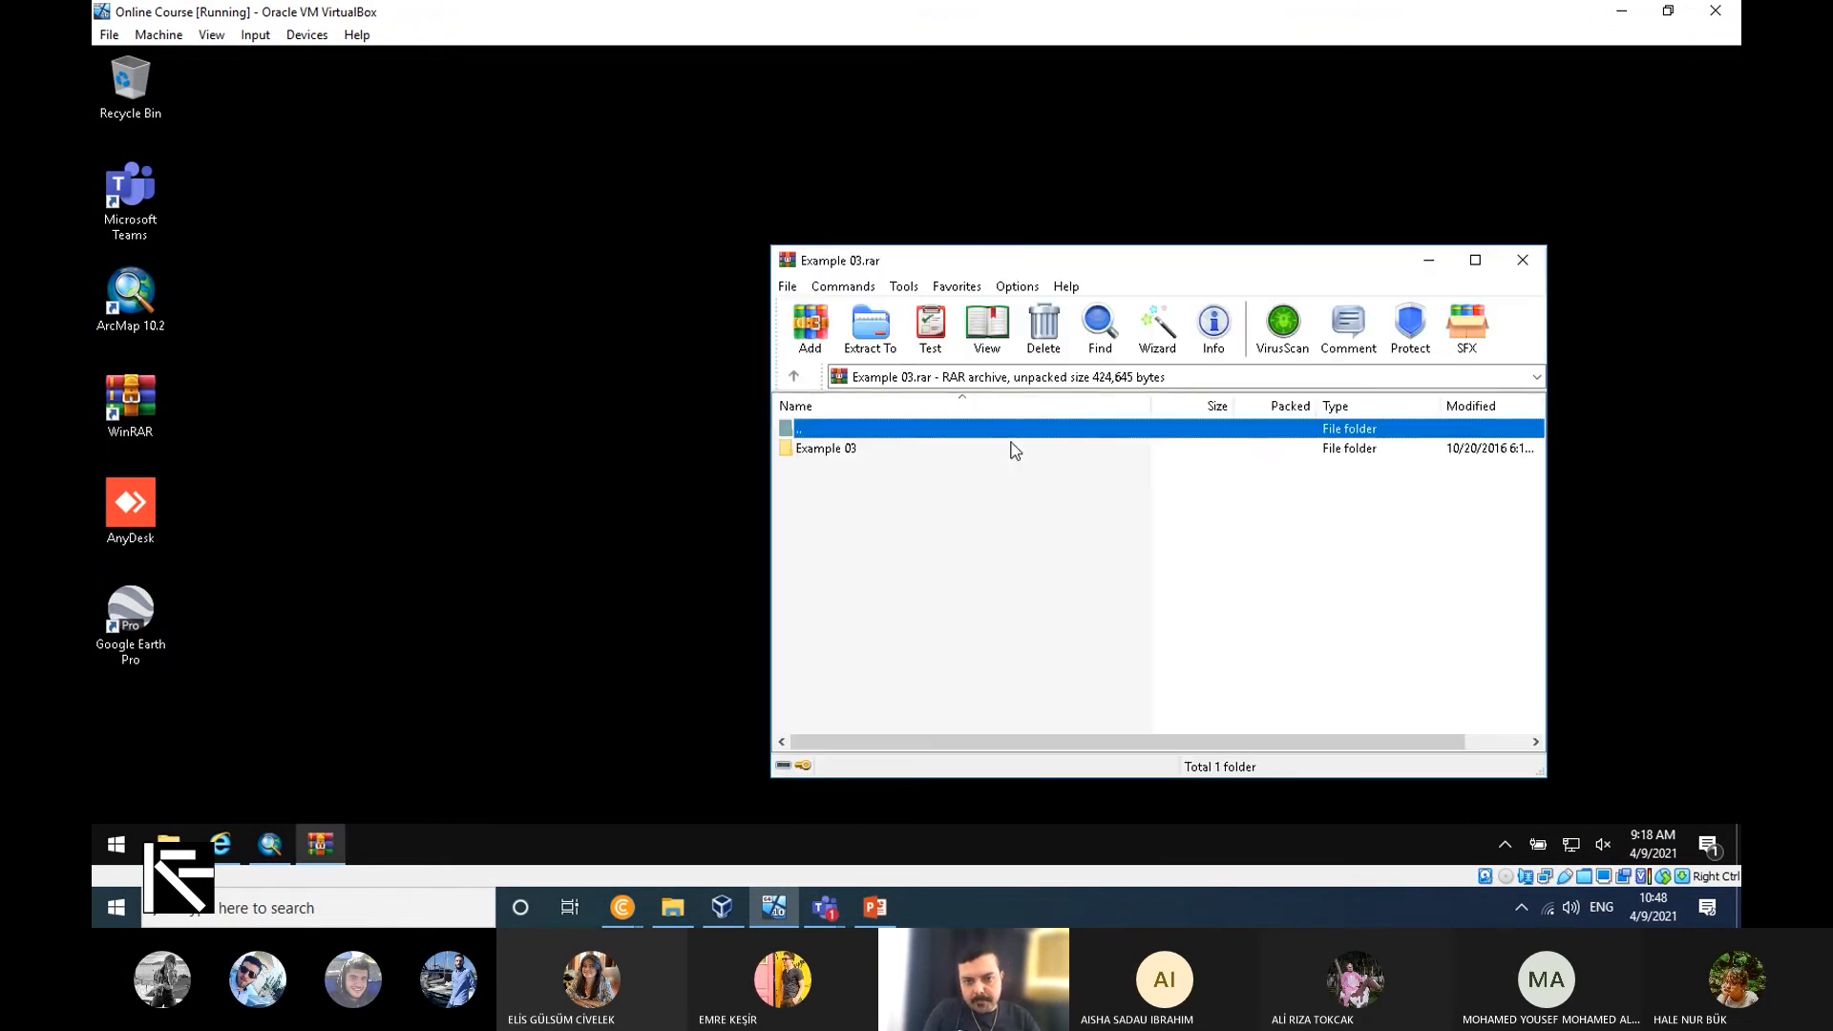
{"action": "left_click_drag", "start_coordinate": [857, 450], "coordinate": [425, 413]}
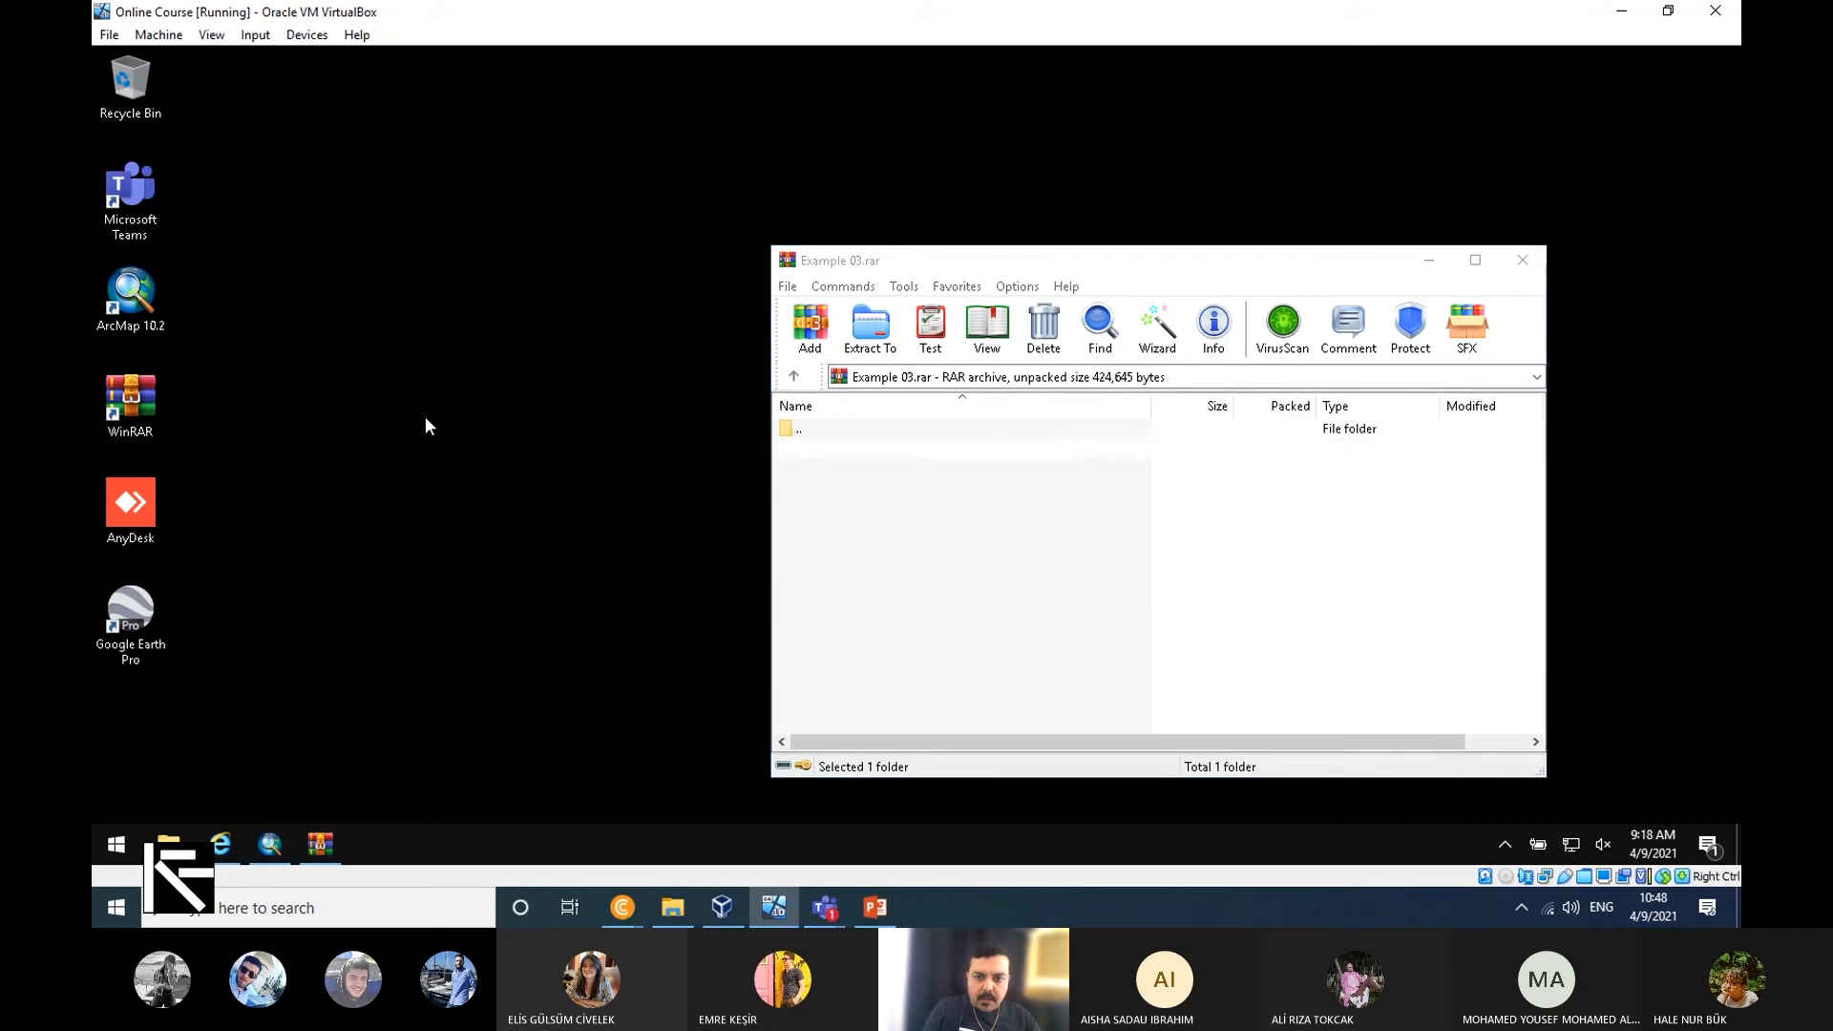
{"action": "left_click", "coordinate": [1523, 260]}
{"action": "left_click_drag", "start_coordinate": [451, 292], "coordinate": [1400, 467]}
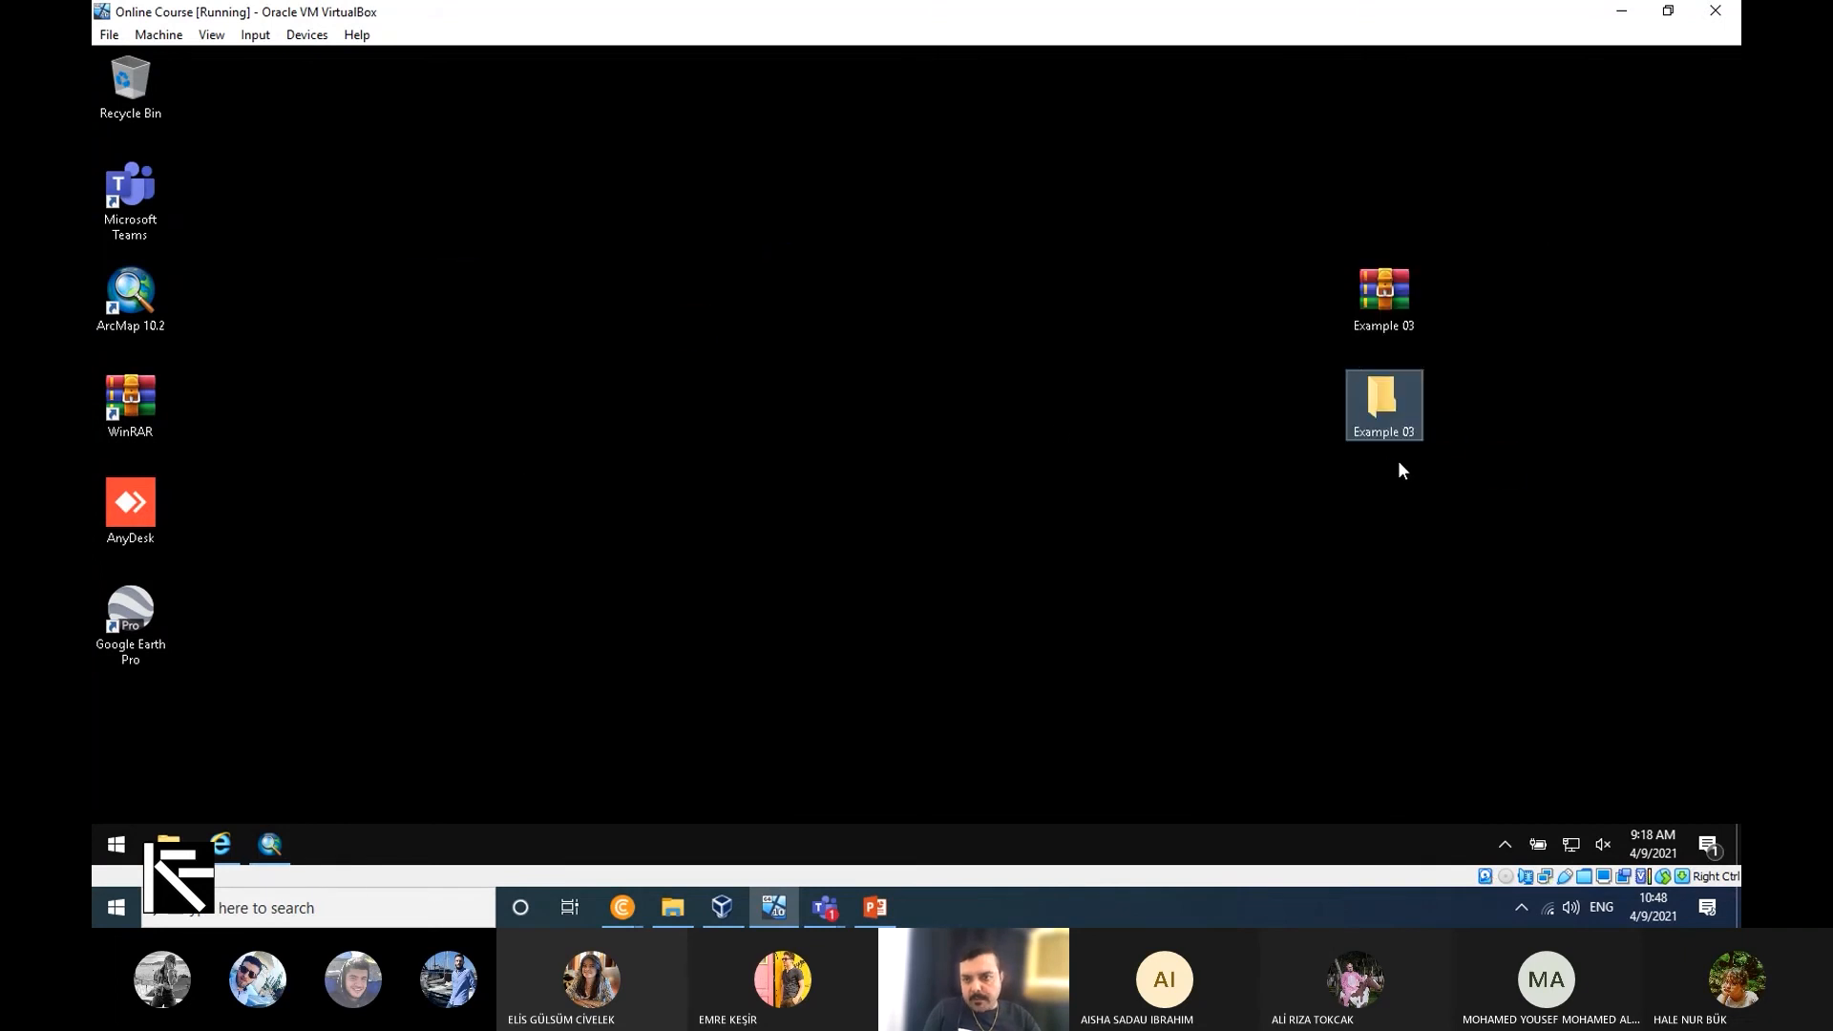
Start ArcMap 10.2 and, while adding data, connect to the Example 03 folder on the desktop.
{"action": "double_click", "coordinate": [131, 294]}
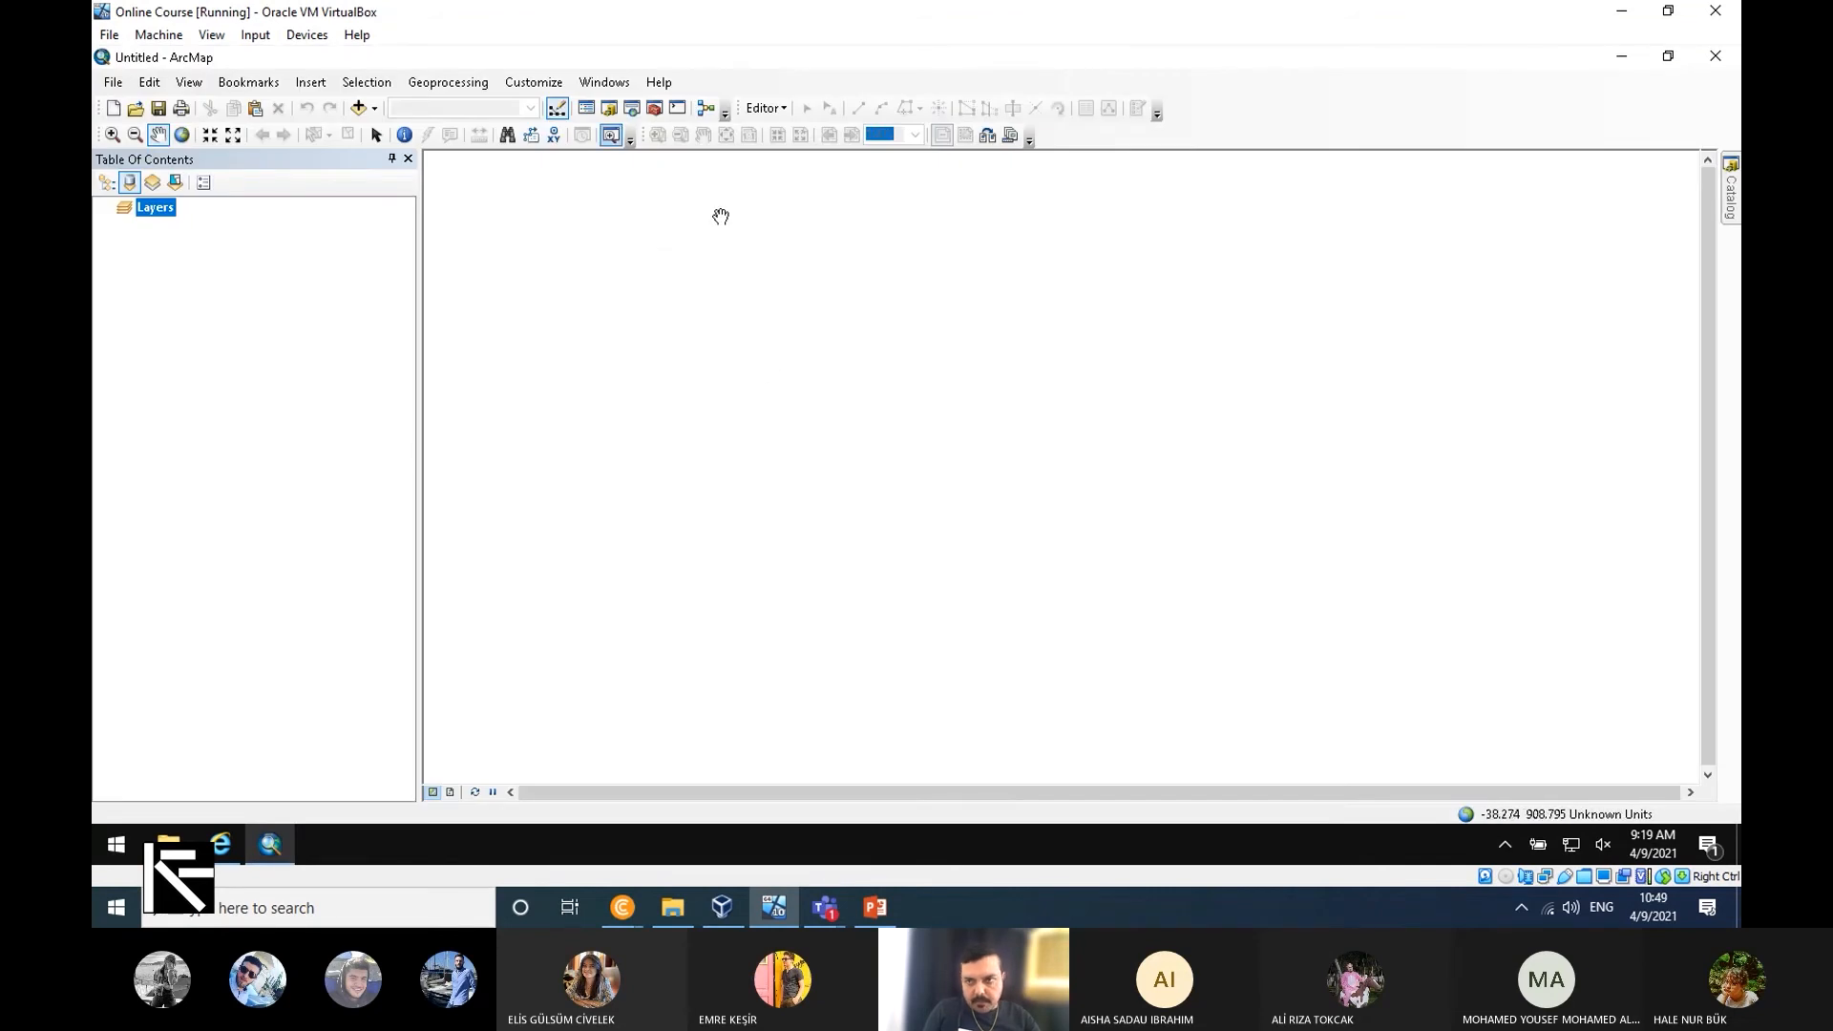
{"action": "left_click", "coordinate": [374, 108]}
{"action": "left_click", "coordinate": [429, 134]}
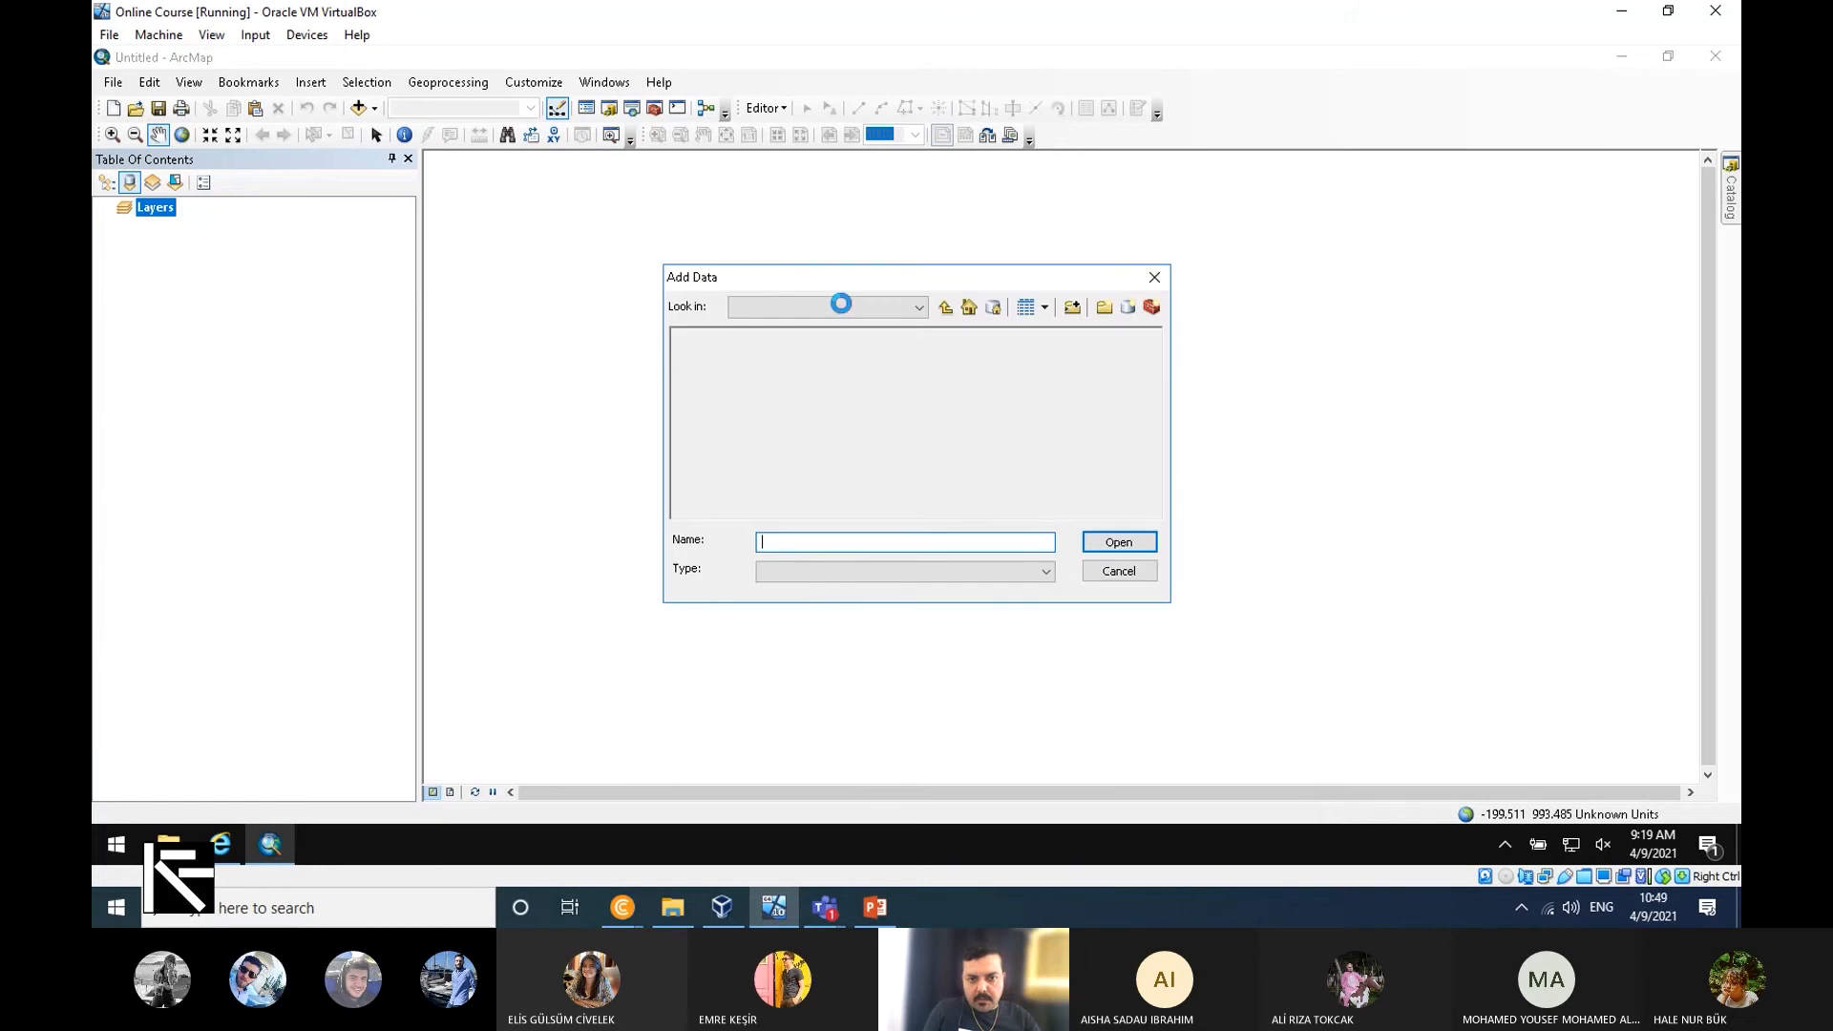
{"action": "left_click", "coordinate": [885, 308]}
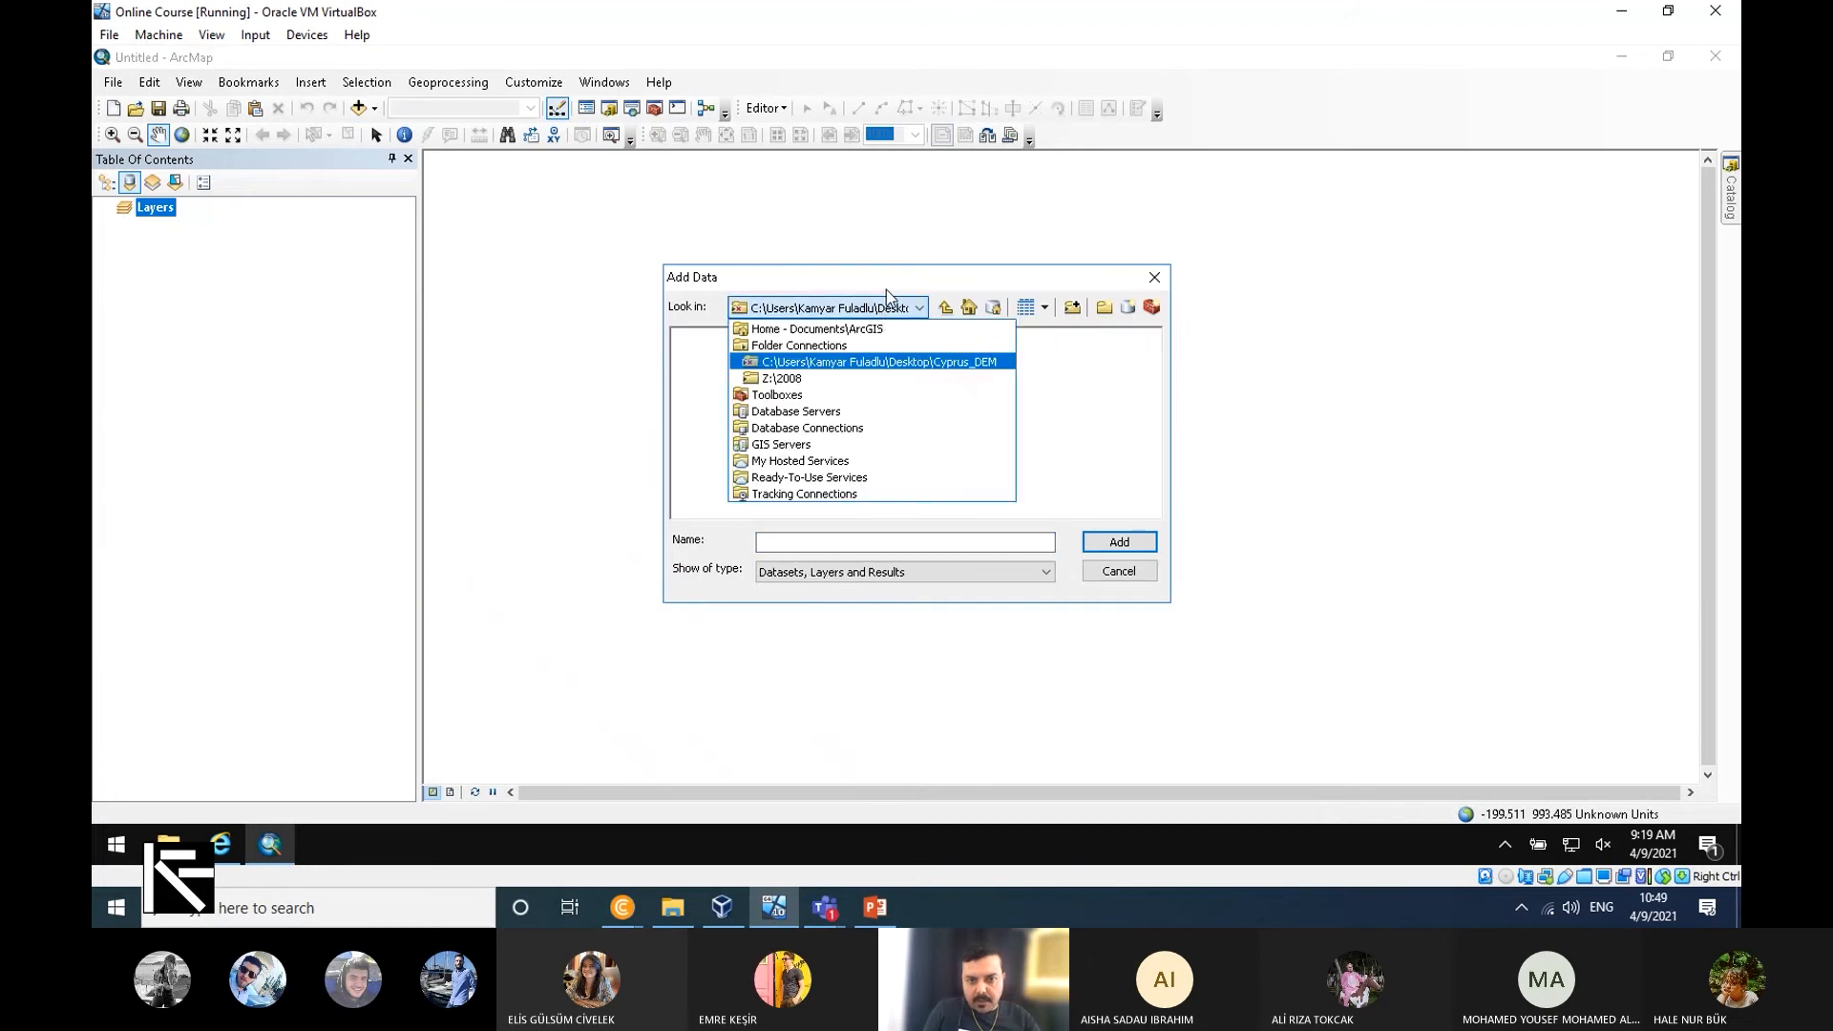
{"action": "left_click", "coordinate": [1079, 310]}
{"action": "left_click", "coordinate": [1073, 307]}
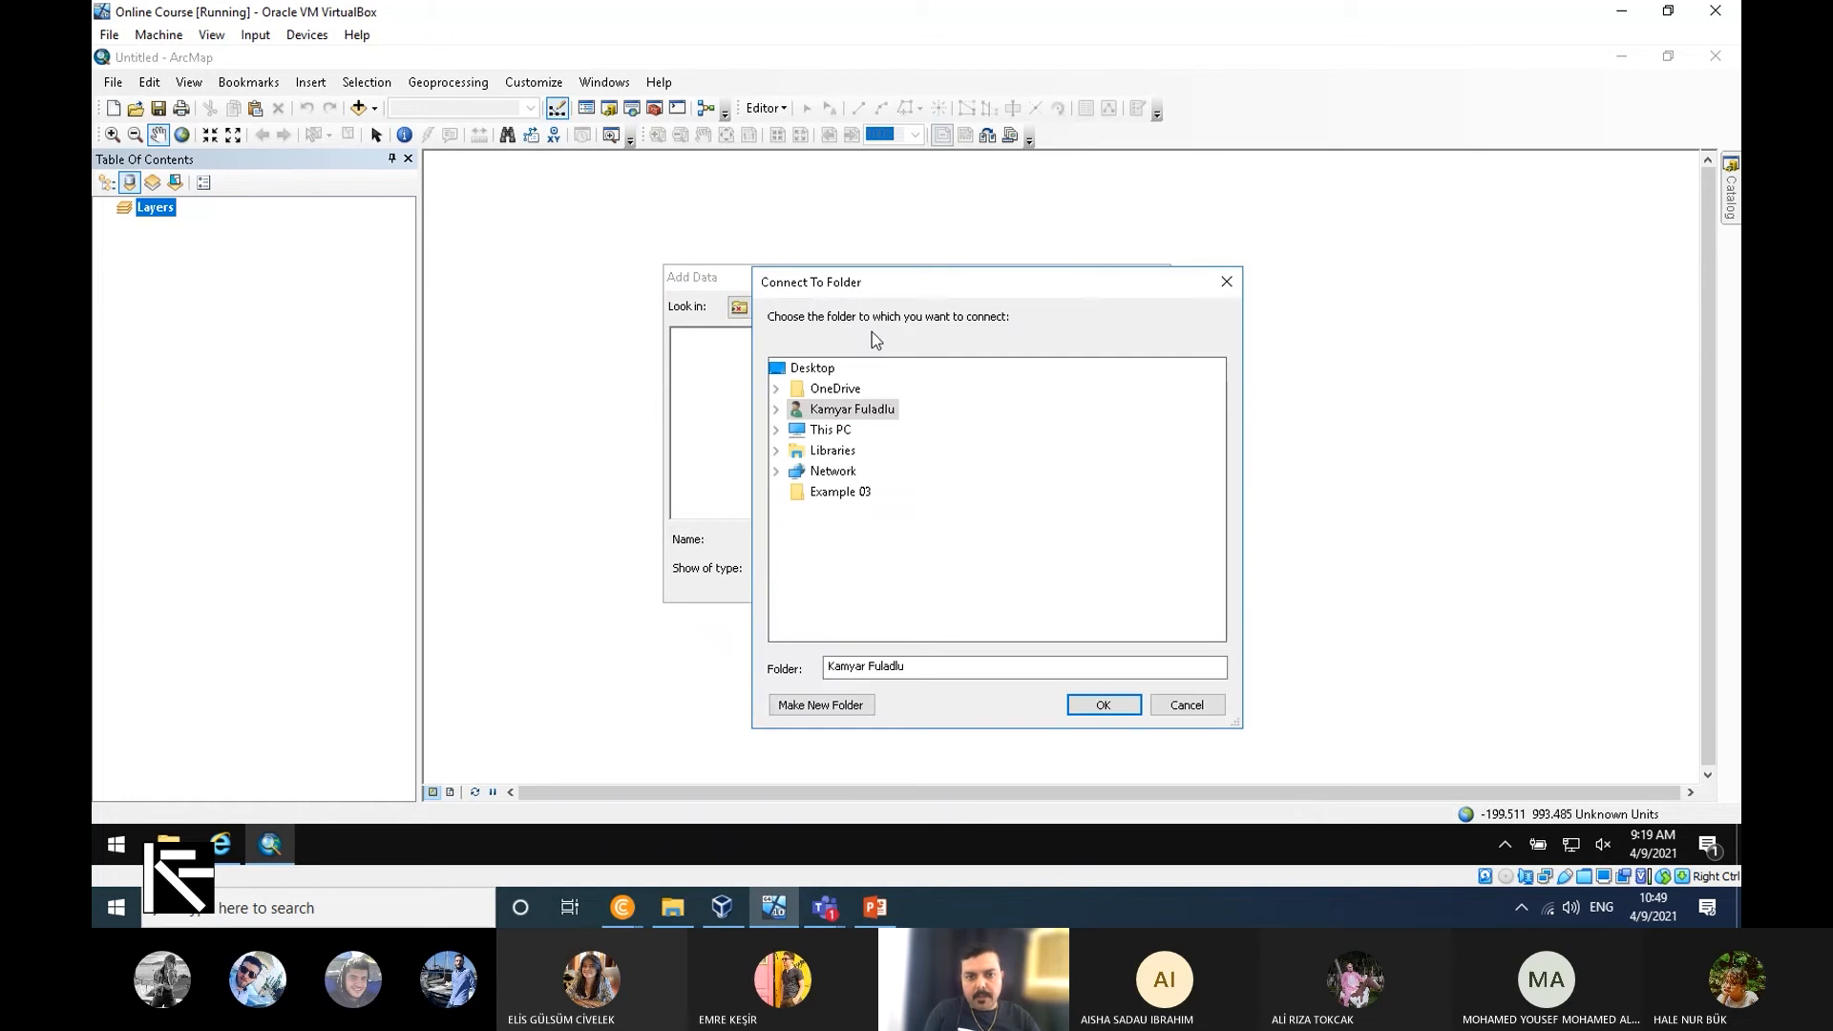
{"action": "left_click", "coordinate": [843, 497]}
{"action": "left_click", "coordinate": [1128, 710]}
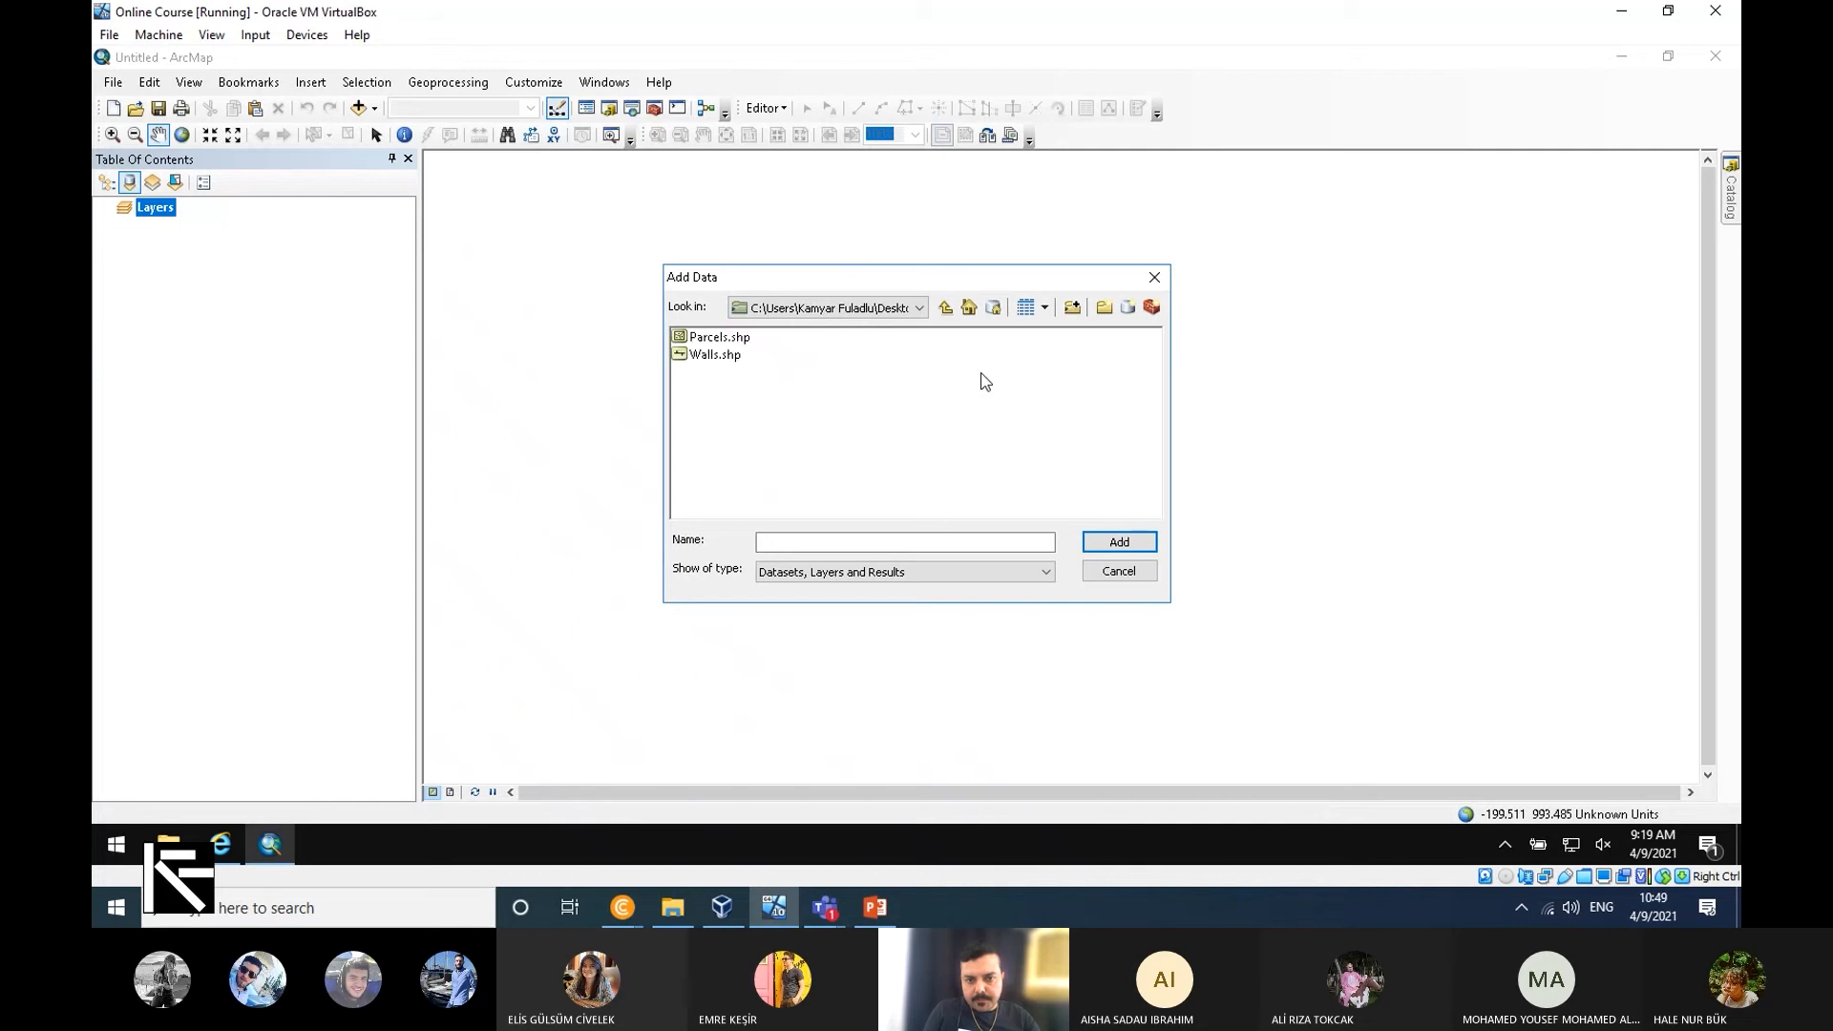
Add both Parcels.shp and Walls.shp from the Example 03 folder to the map.
{"action": "left_click_drag", "start_coordinate": [775, 401], "coordinate": [674, 330]}
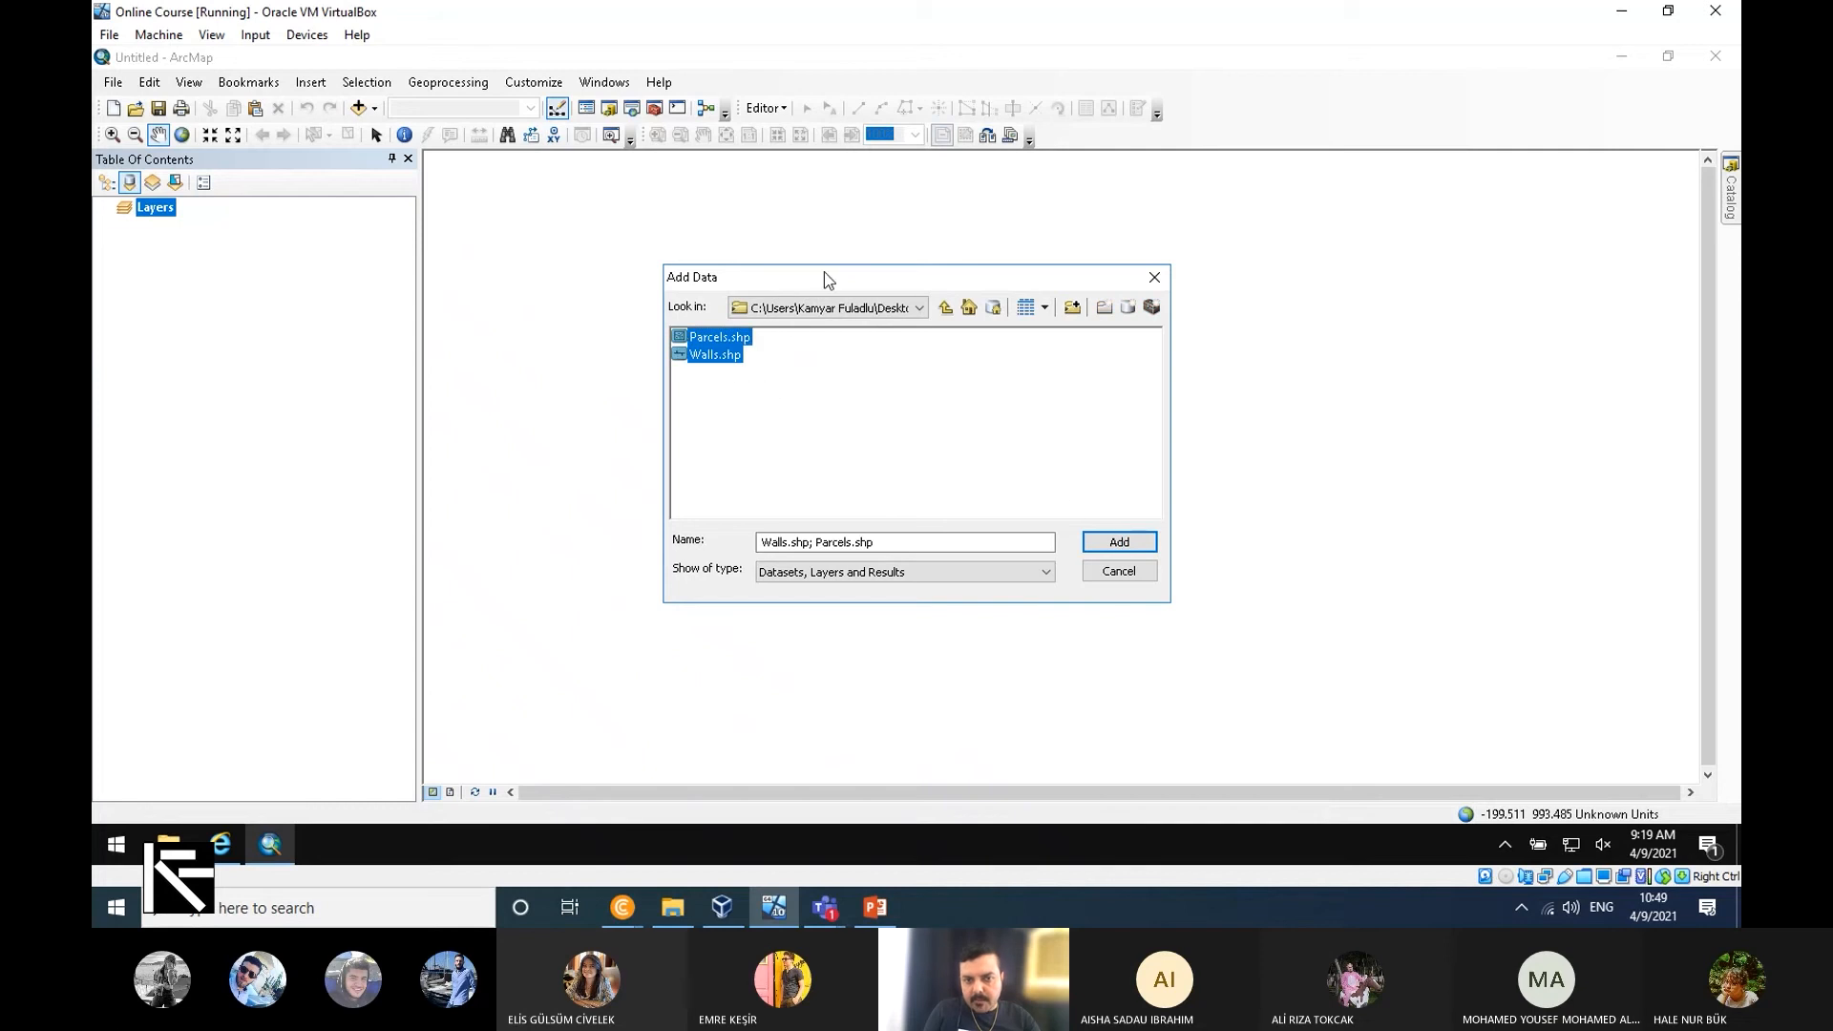
{"action": "left_click_drag", "start_coordinate": [828, 280], "coordinate": [1011, 335]}
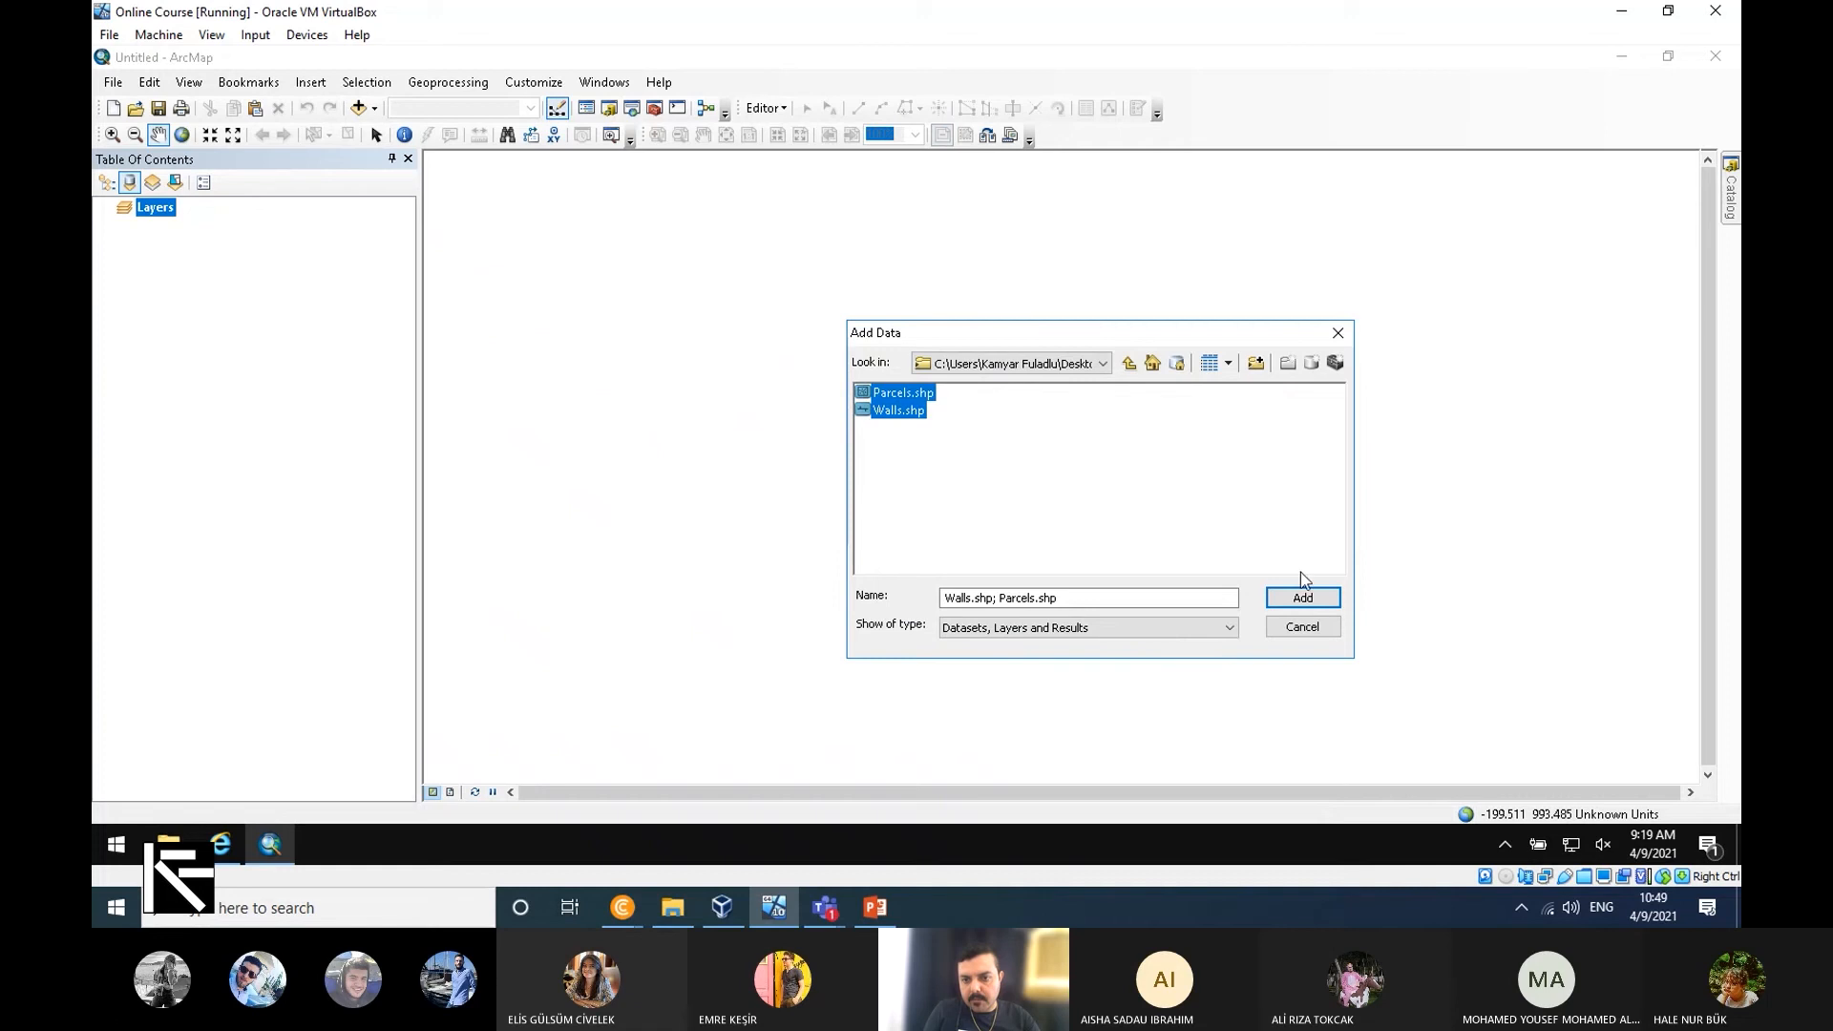
{"action": "left_click", "coordinate": [1302, 596]}
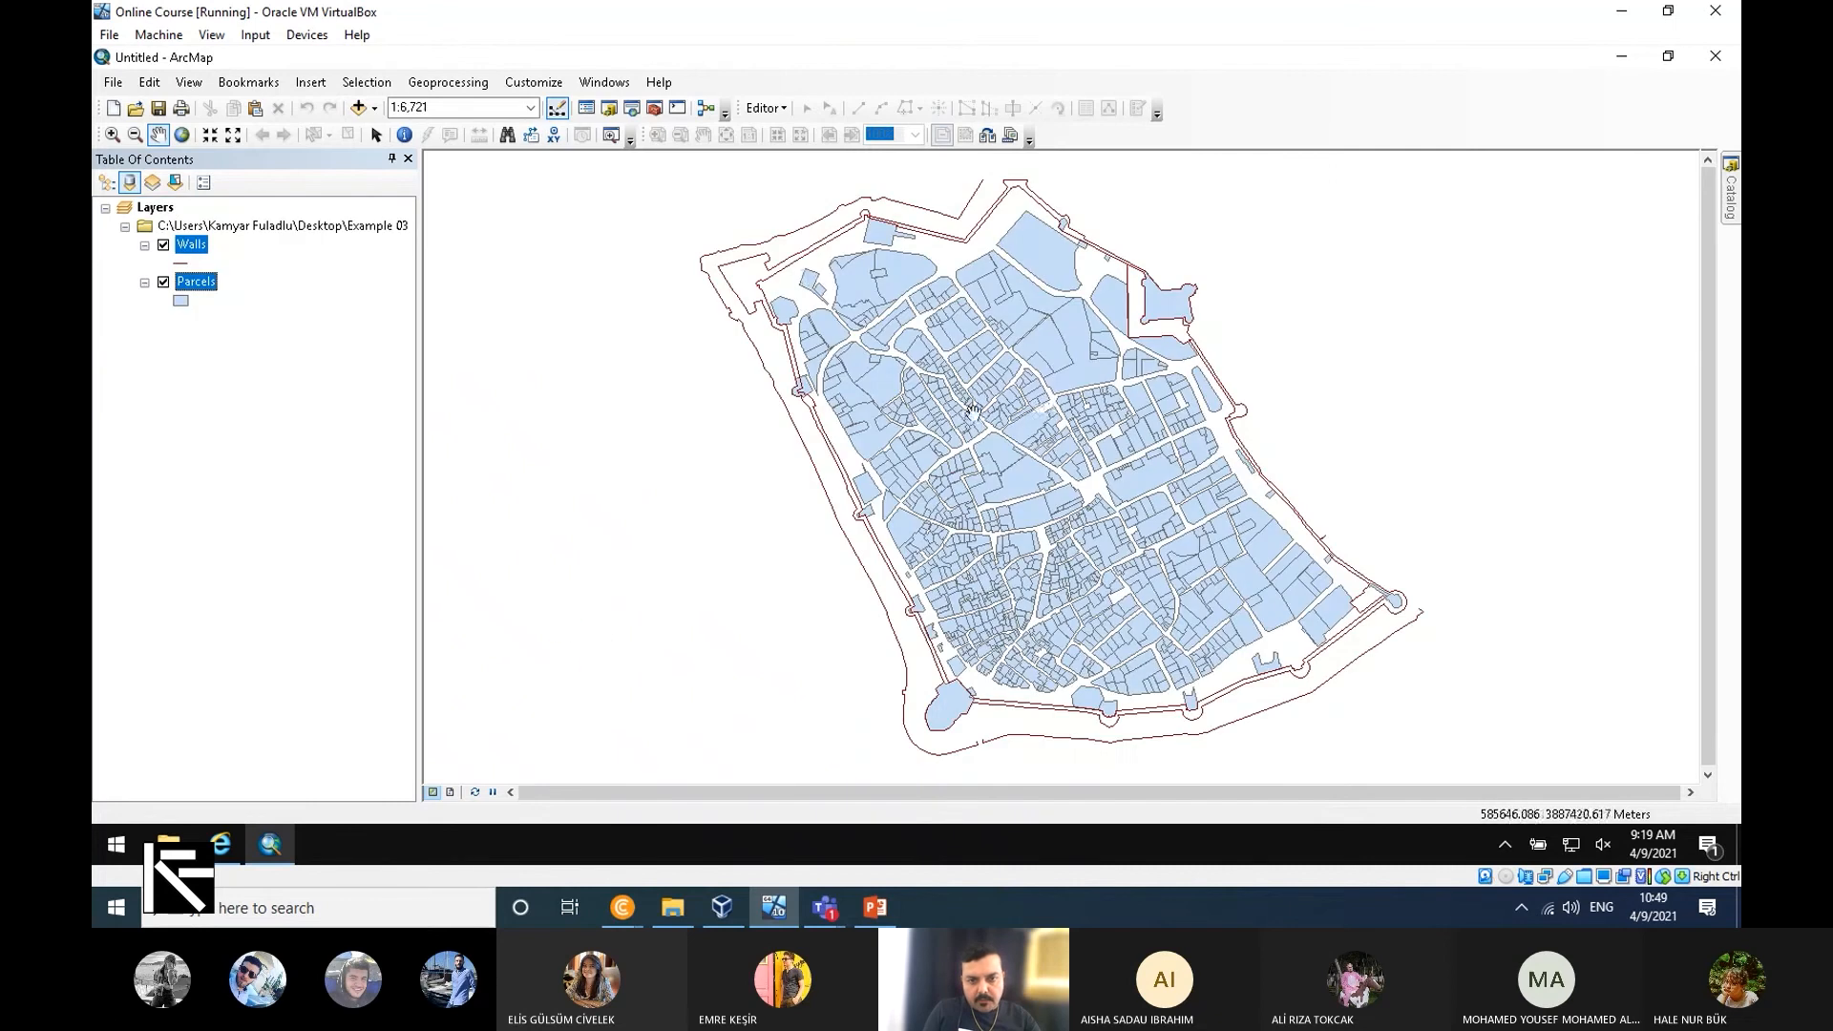
{"action": "left_click_drag", "start_coordinate": [975, 442], "coordinate": [946, 434]}
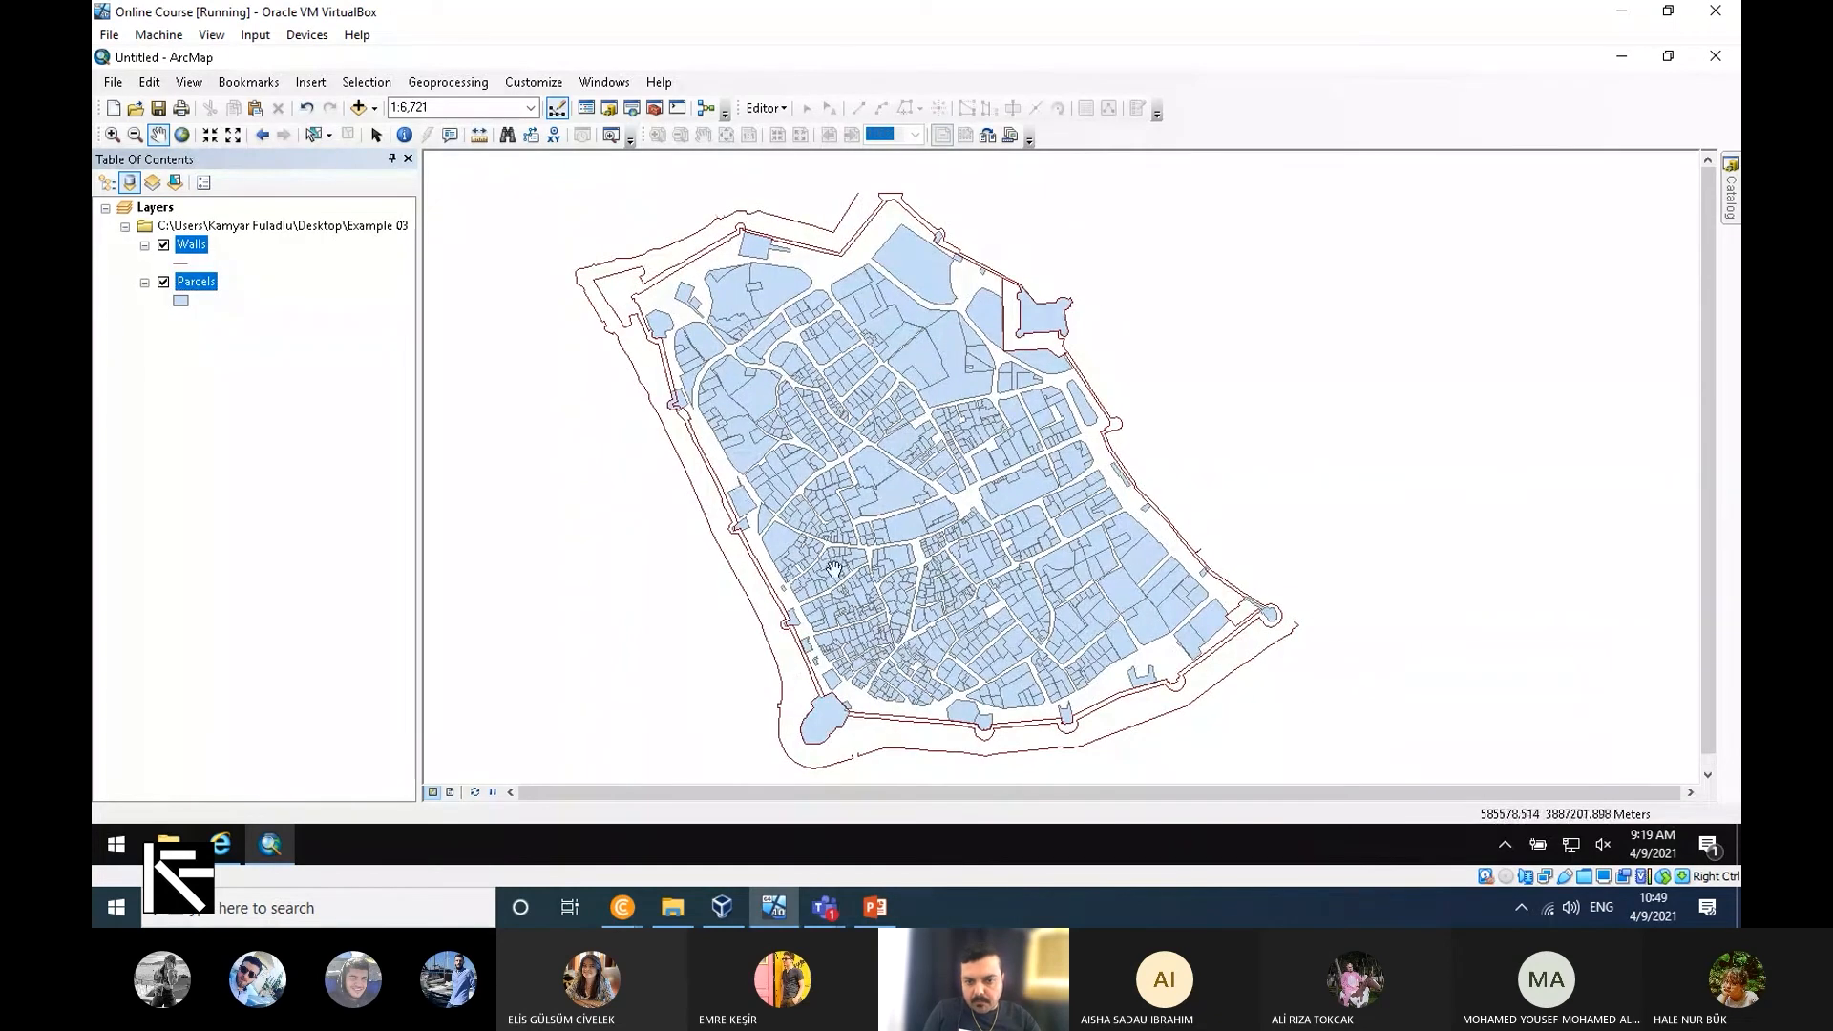
Check the participants in the Teams meeting window, then return to ArcMap in the virtual machine.
{"action": "left_click", "coordinate": [825, 907]}
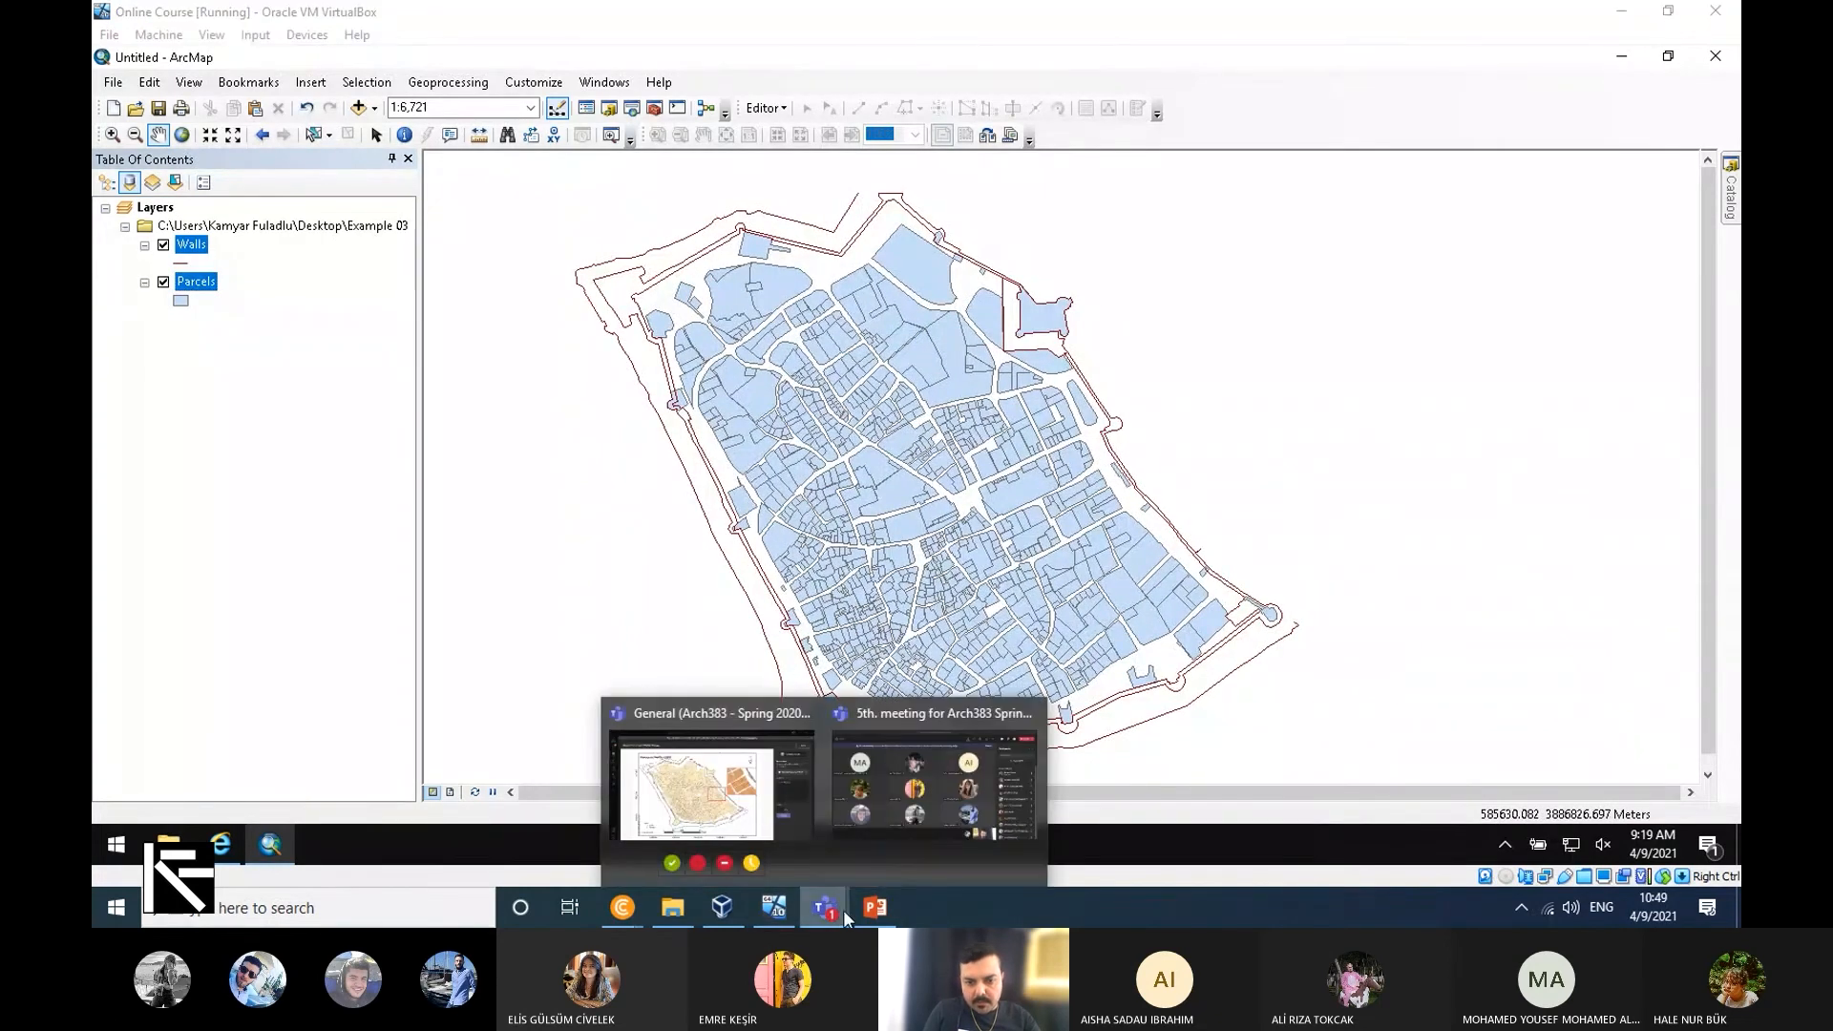
{"action": "left_click", "coordinate": [944, 857]}
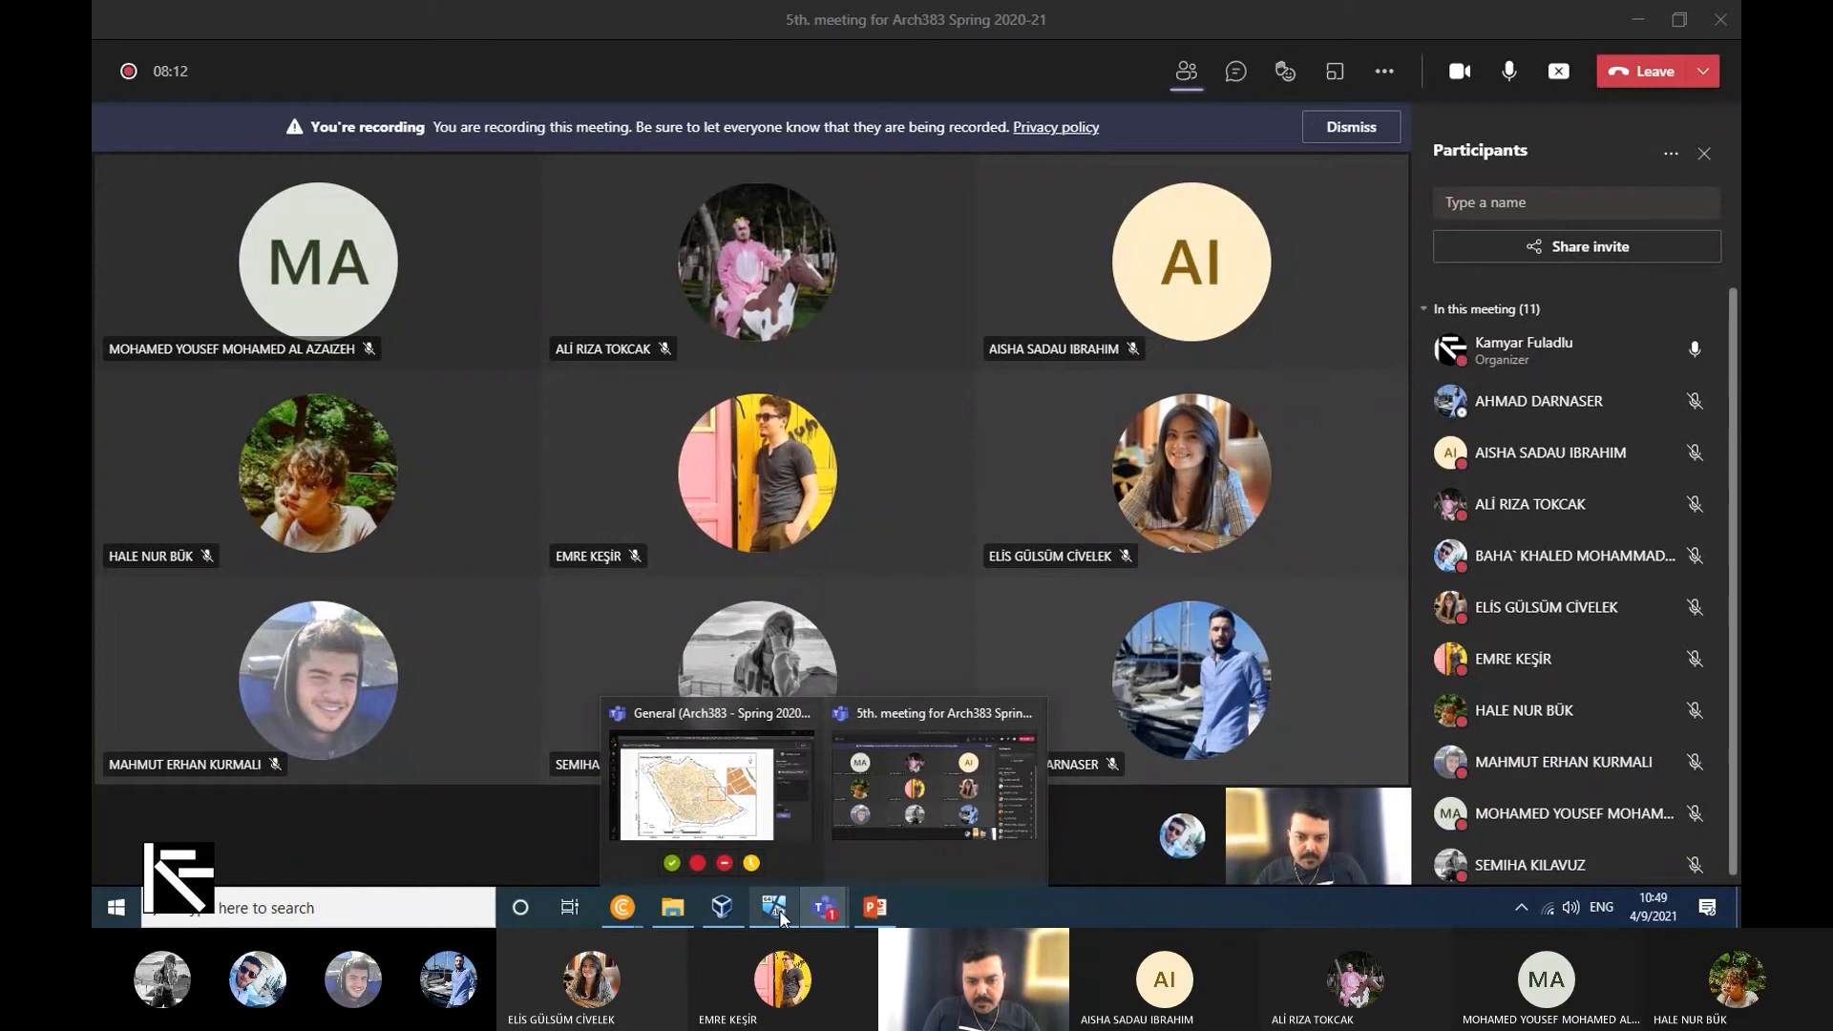
{"action": "left_click", "coordinate": [775, 909]}
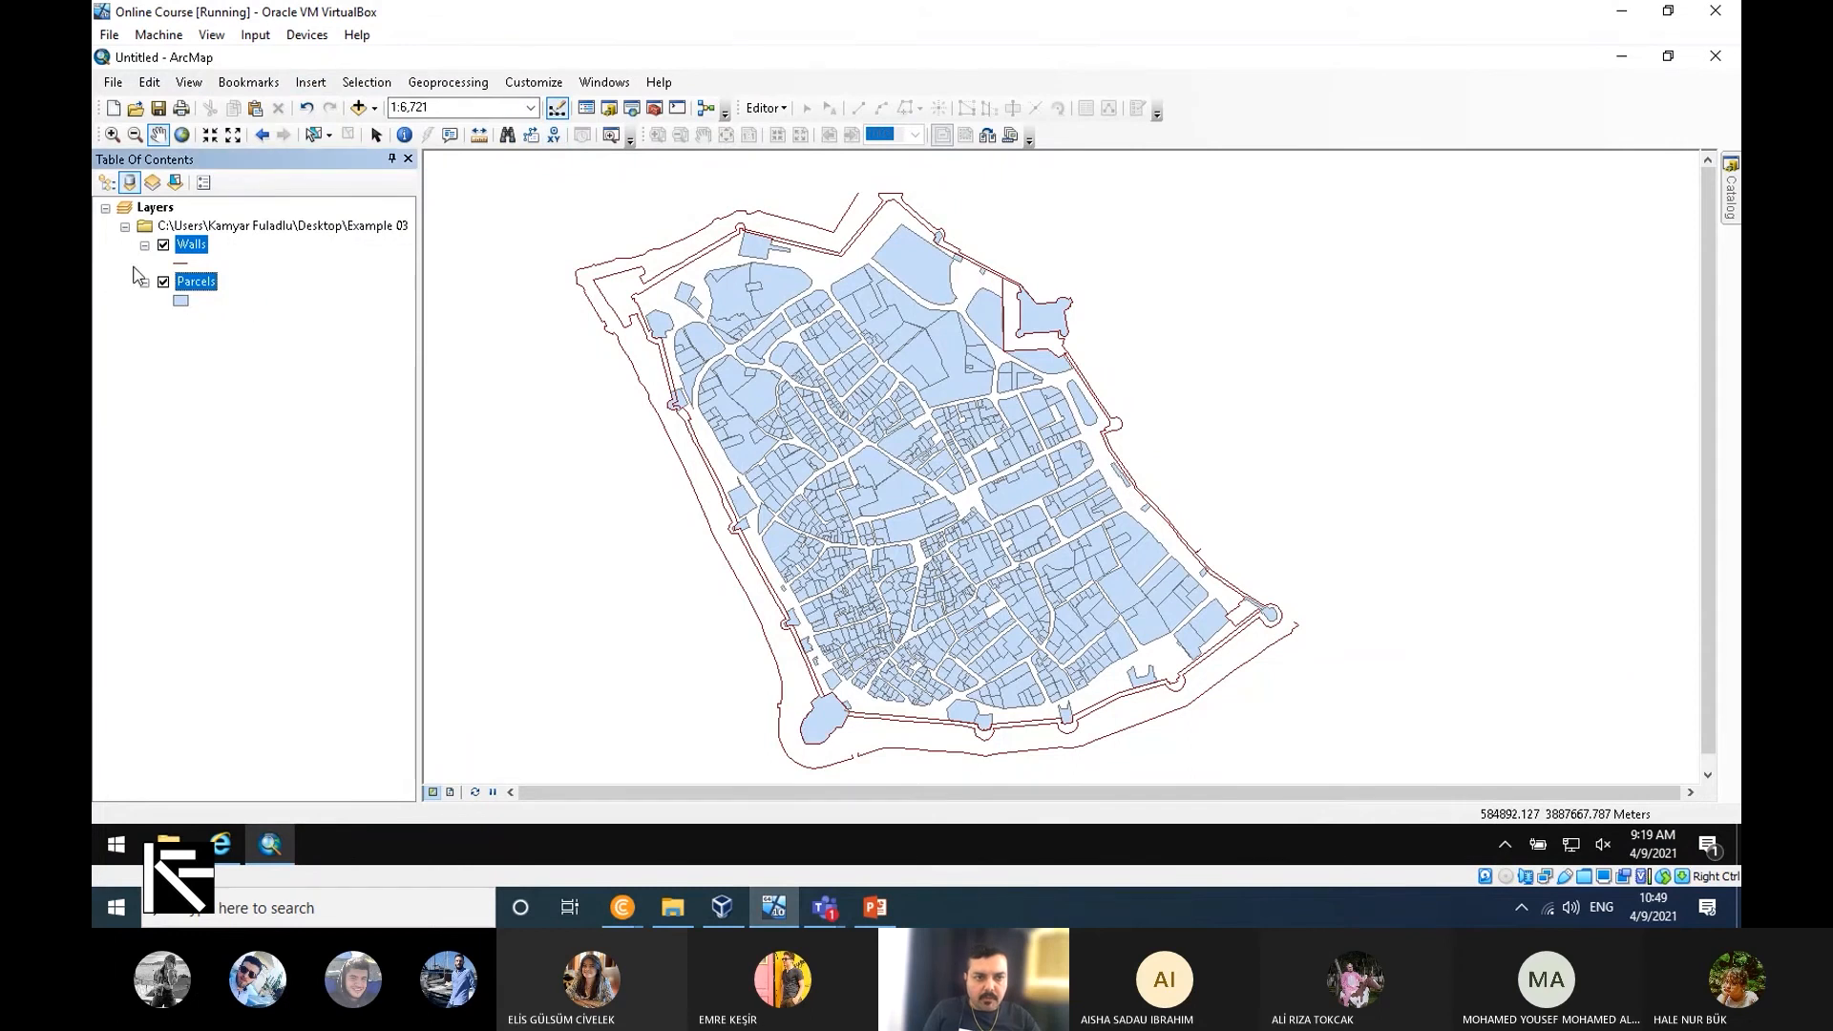
Open the Parcels layer's properties and set its symbology to unique-value categories with Structure as the value field.
{"action": "left_click", "coordinate": [181, 302]}
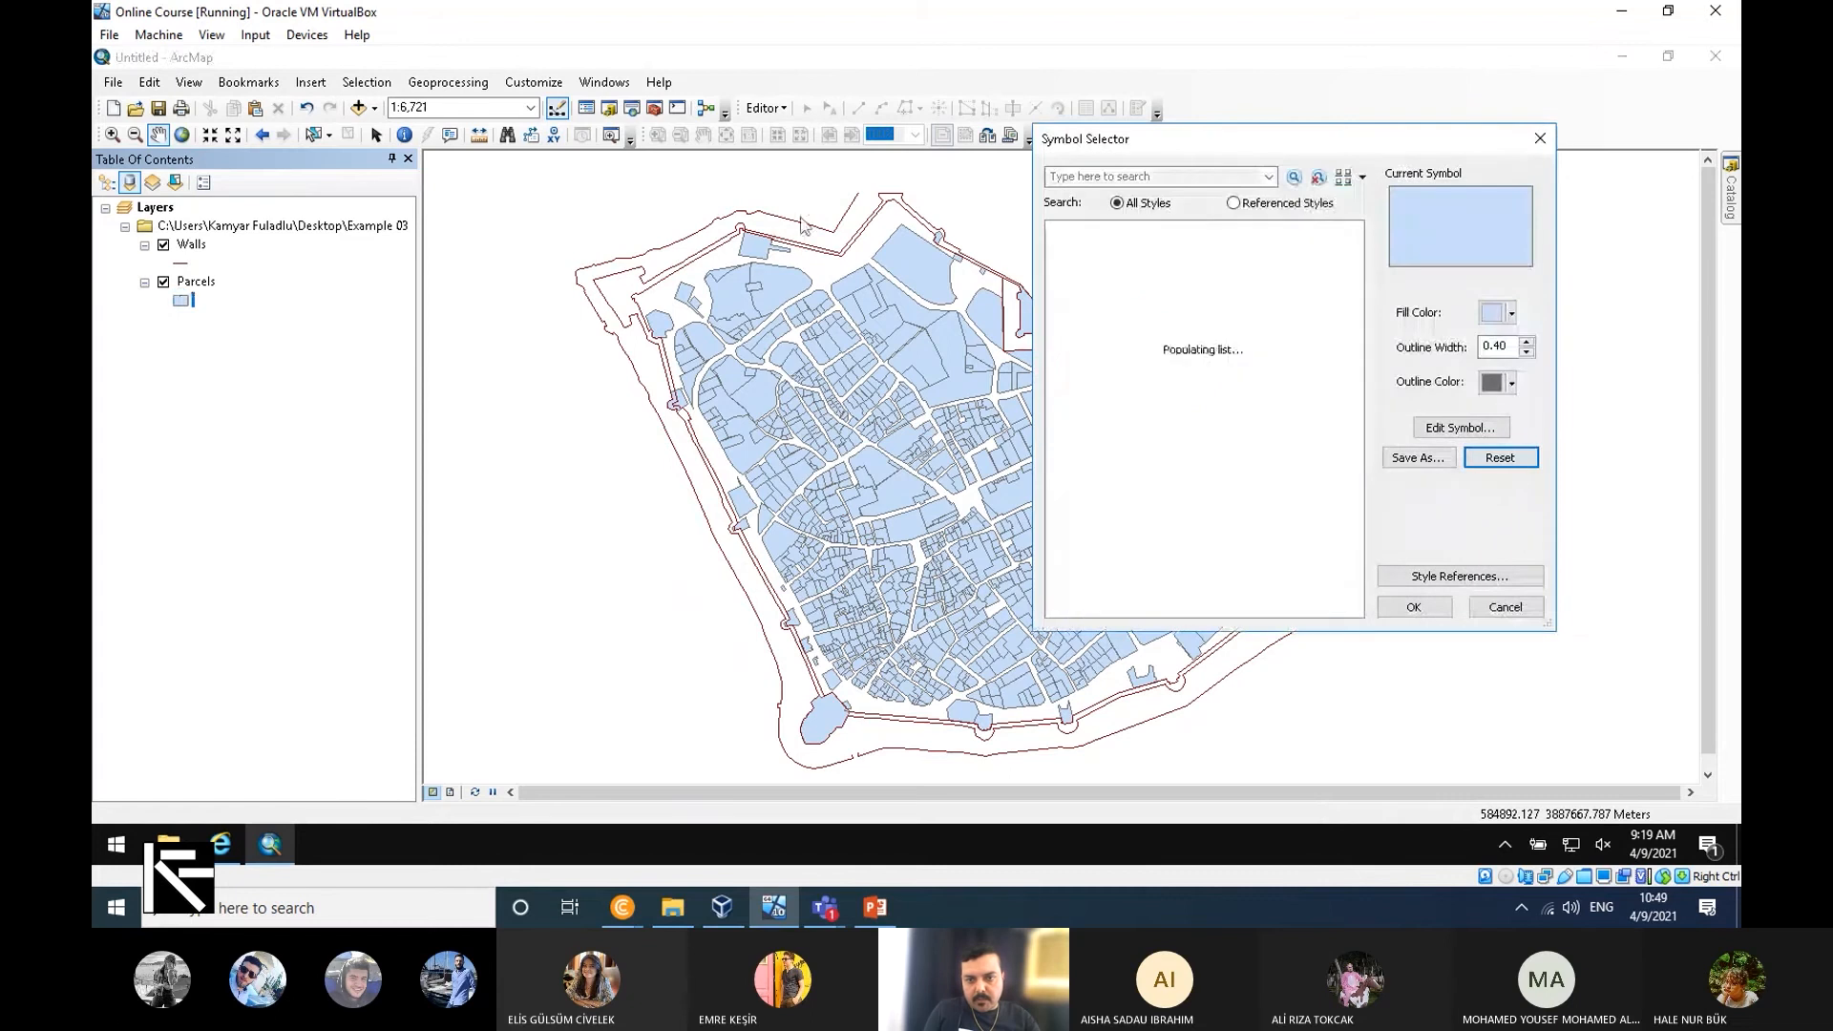
{"action": "left_click", "coordinate": [1538, 140]}
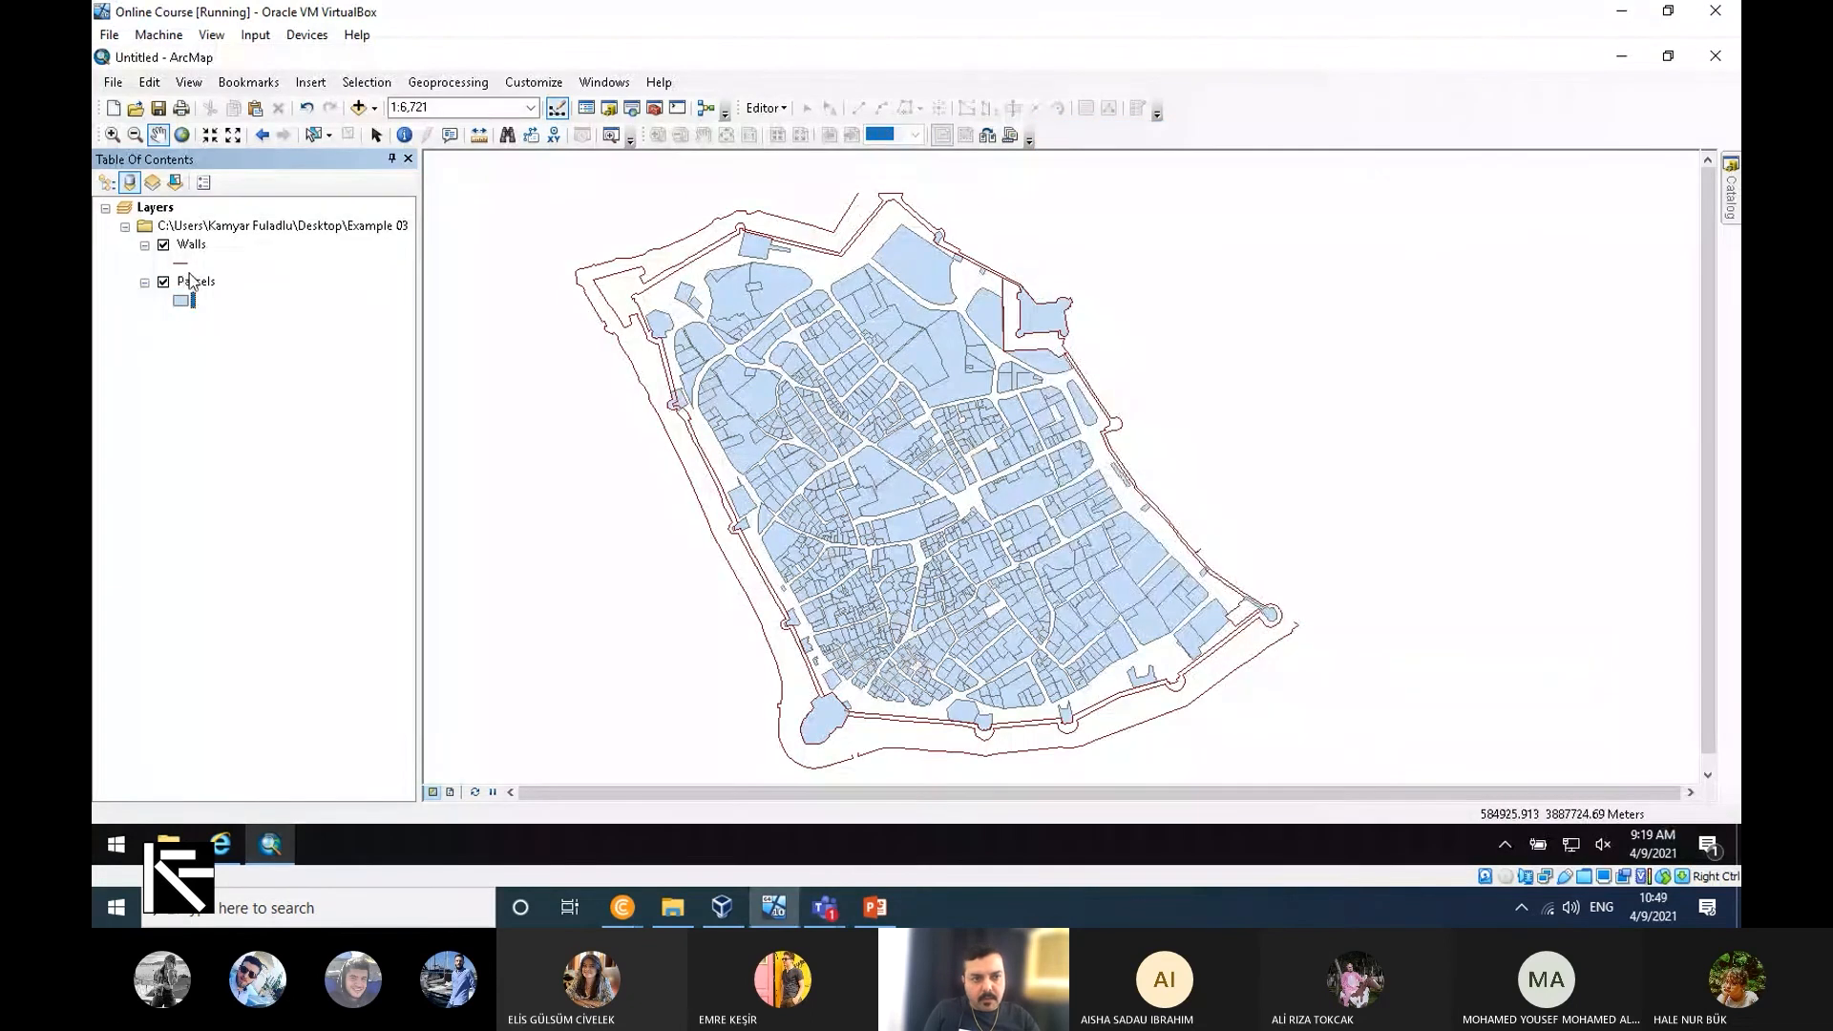
{"action": "left_click", "coordinate": [184, 281]}
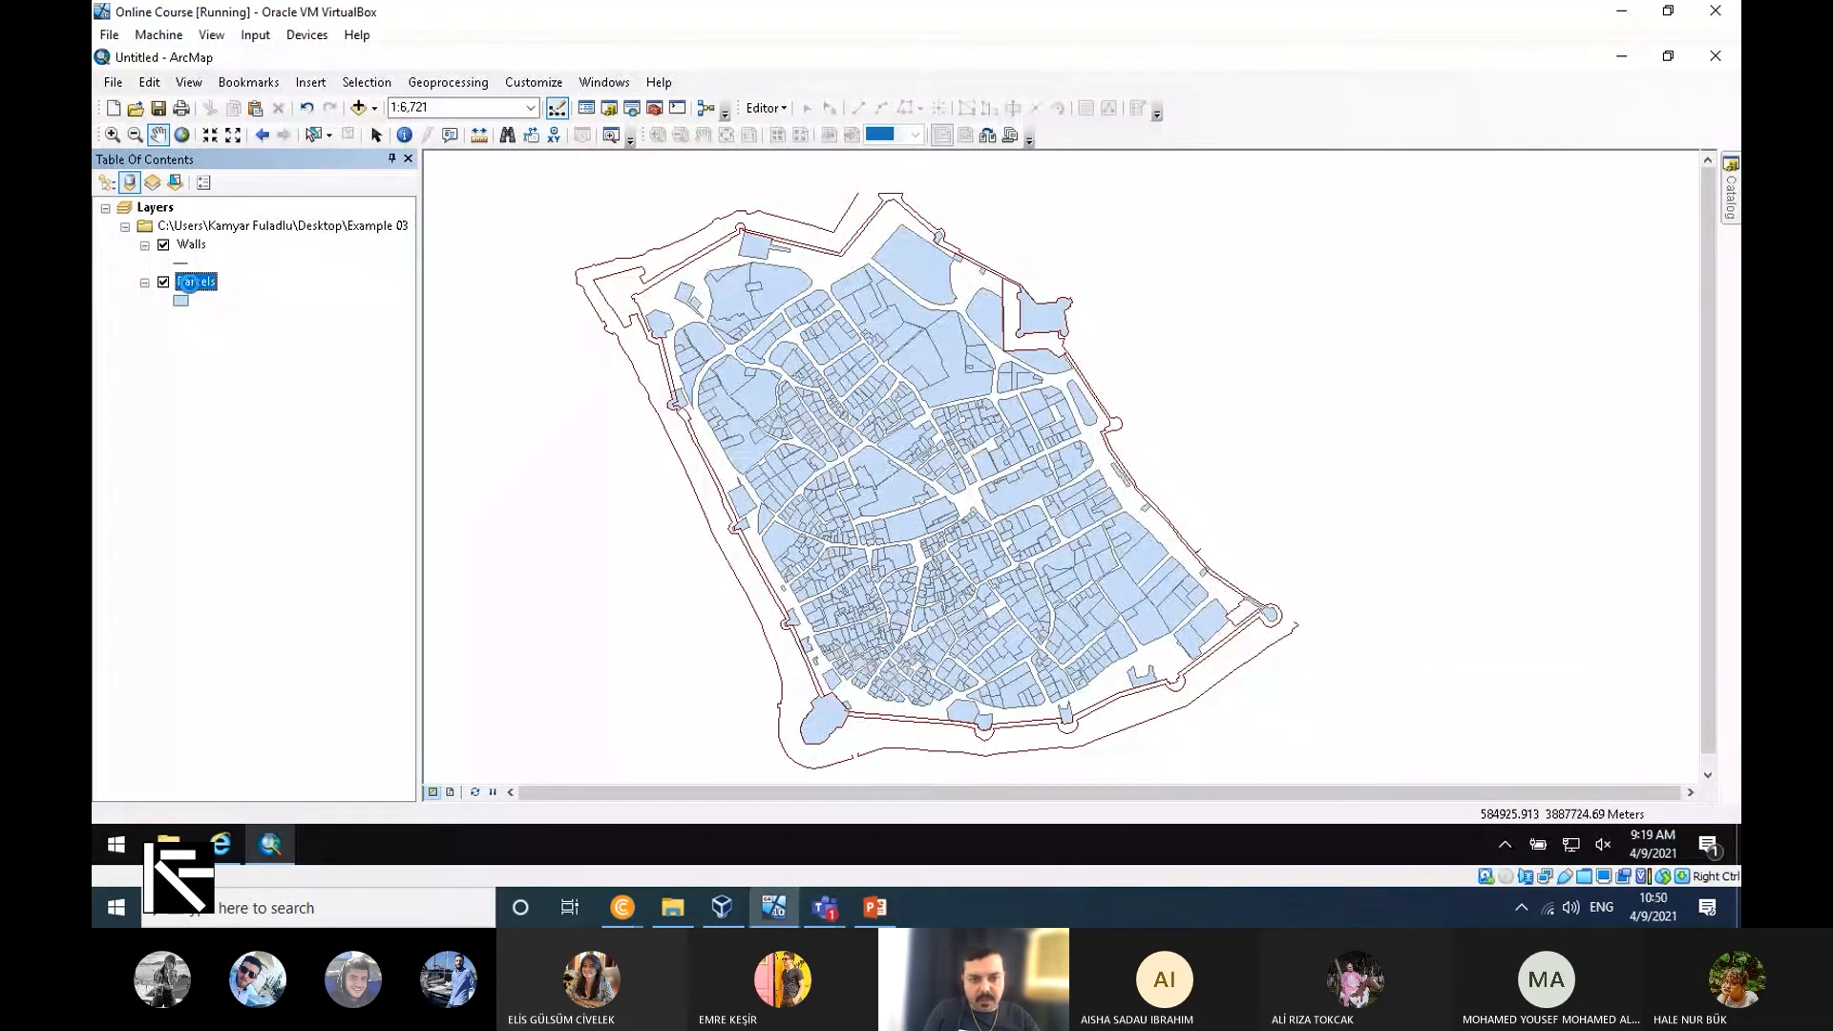
{"action": "right_click", "coordinate": [192, 286]}
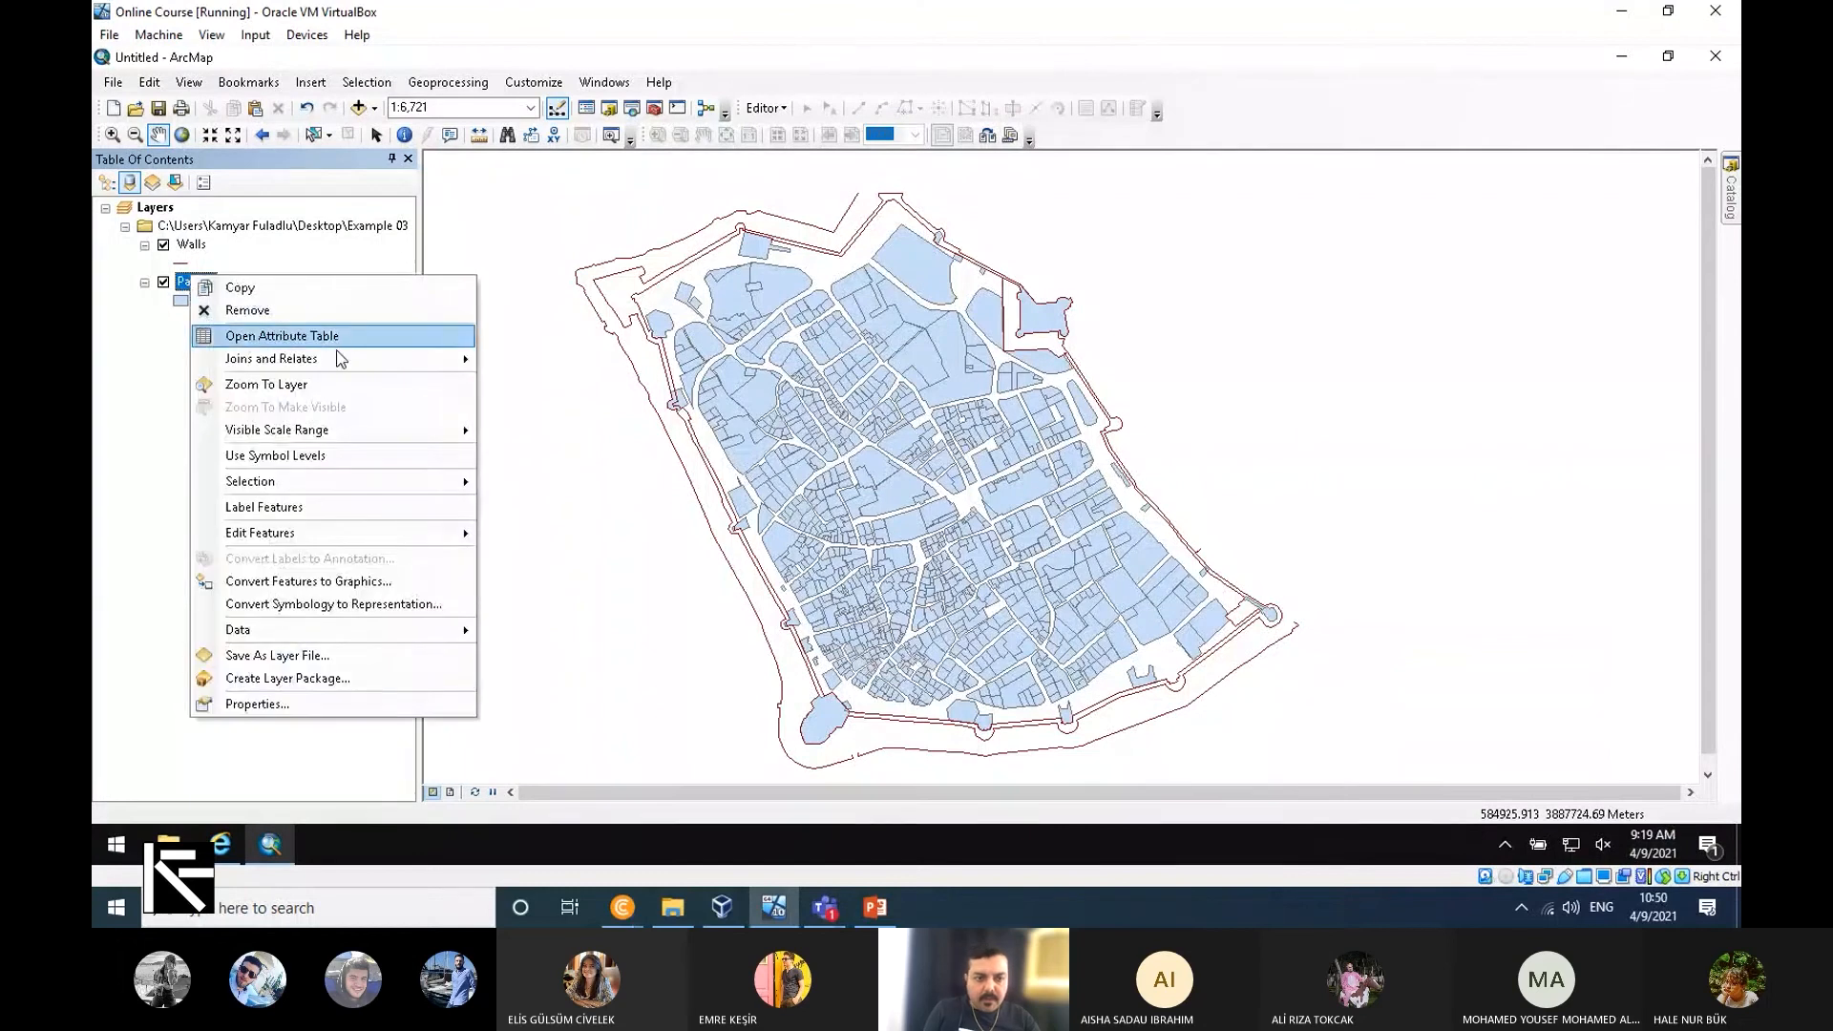
{"action": "left_click", "coordinate": [288, 703]}
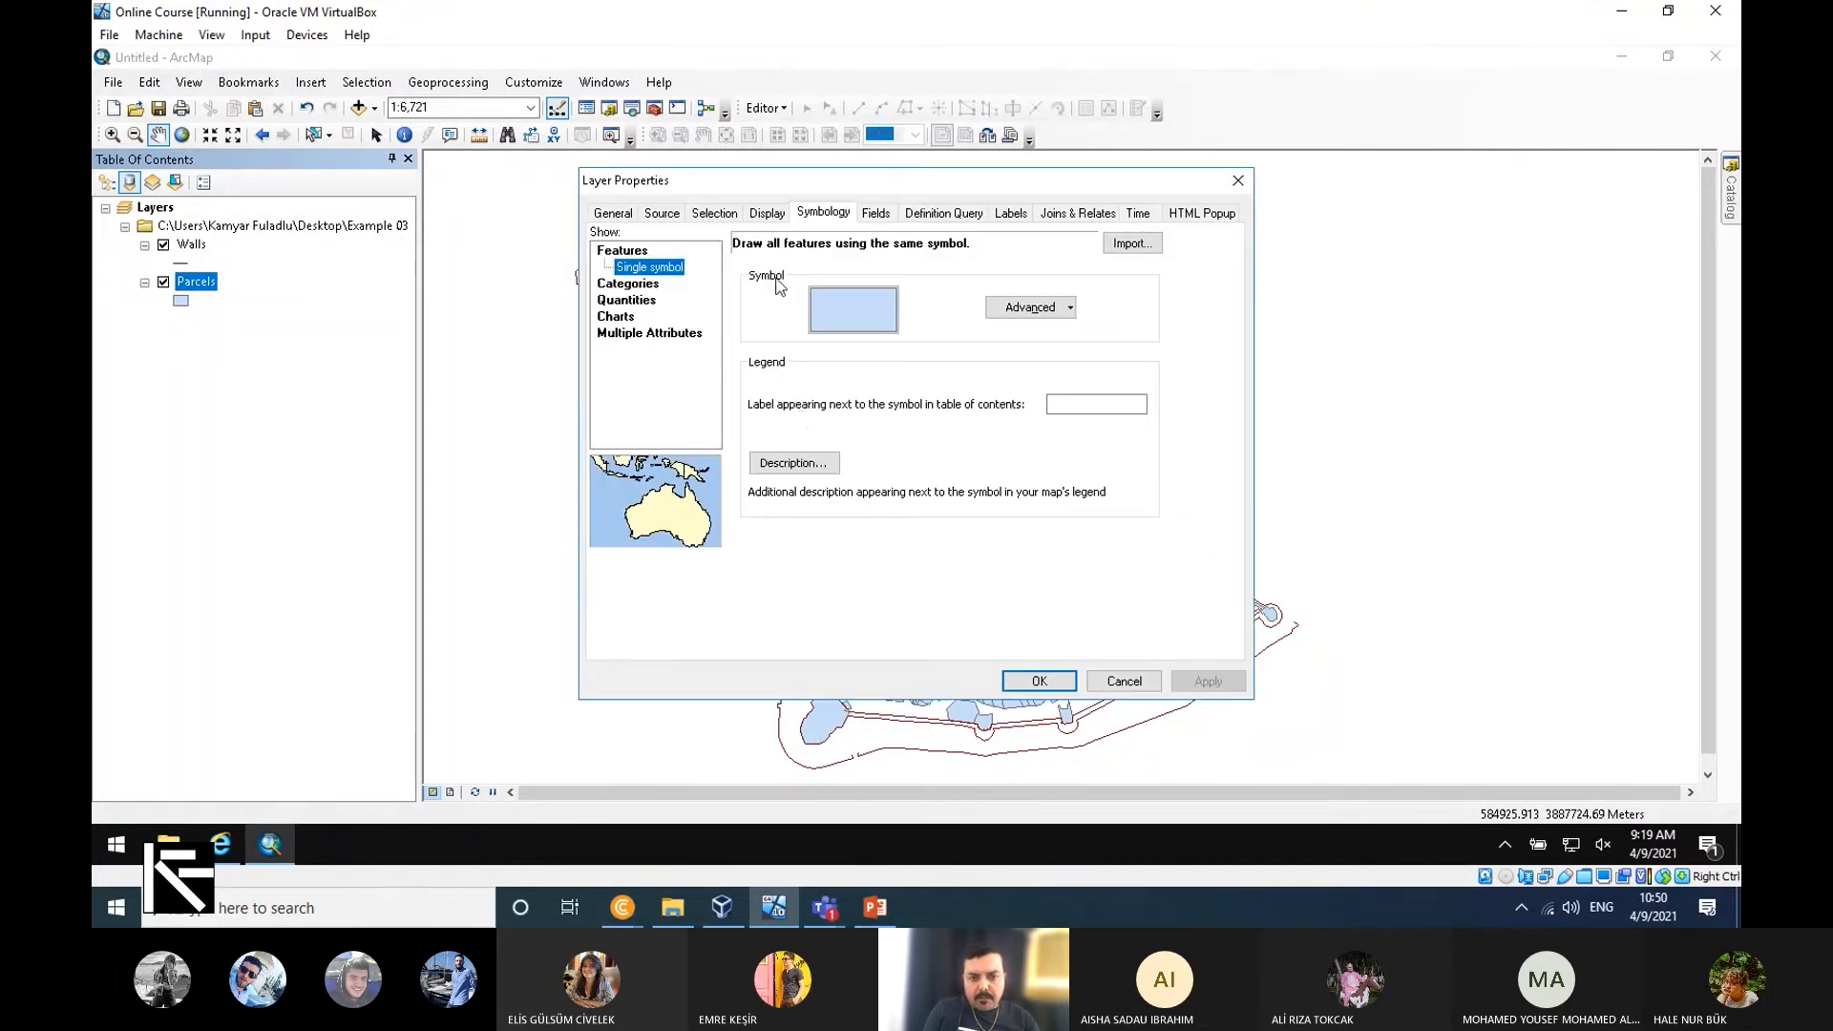
{"action": "left_click", "coordinate": [626, 286]}
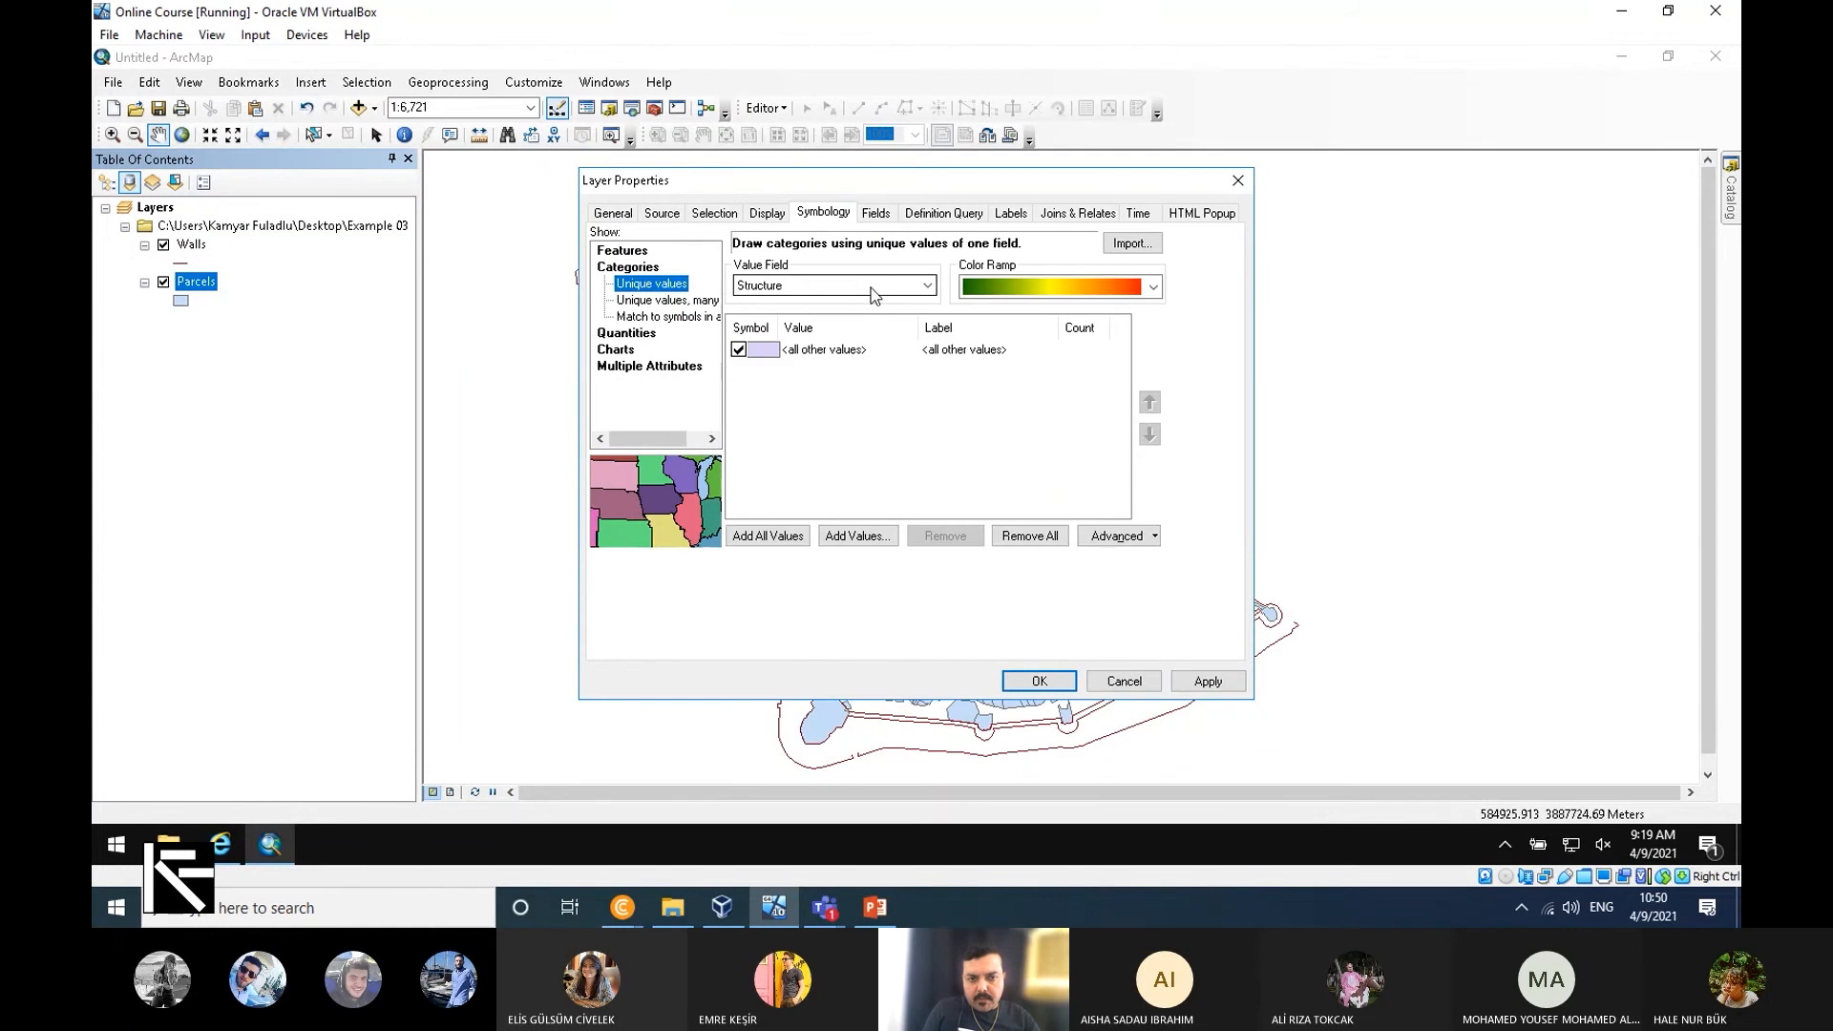
{"action": "left_click", "coordinate": [871, 288]}
{"action": "left_click", "coordinate": [821, 303]}
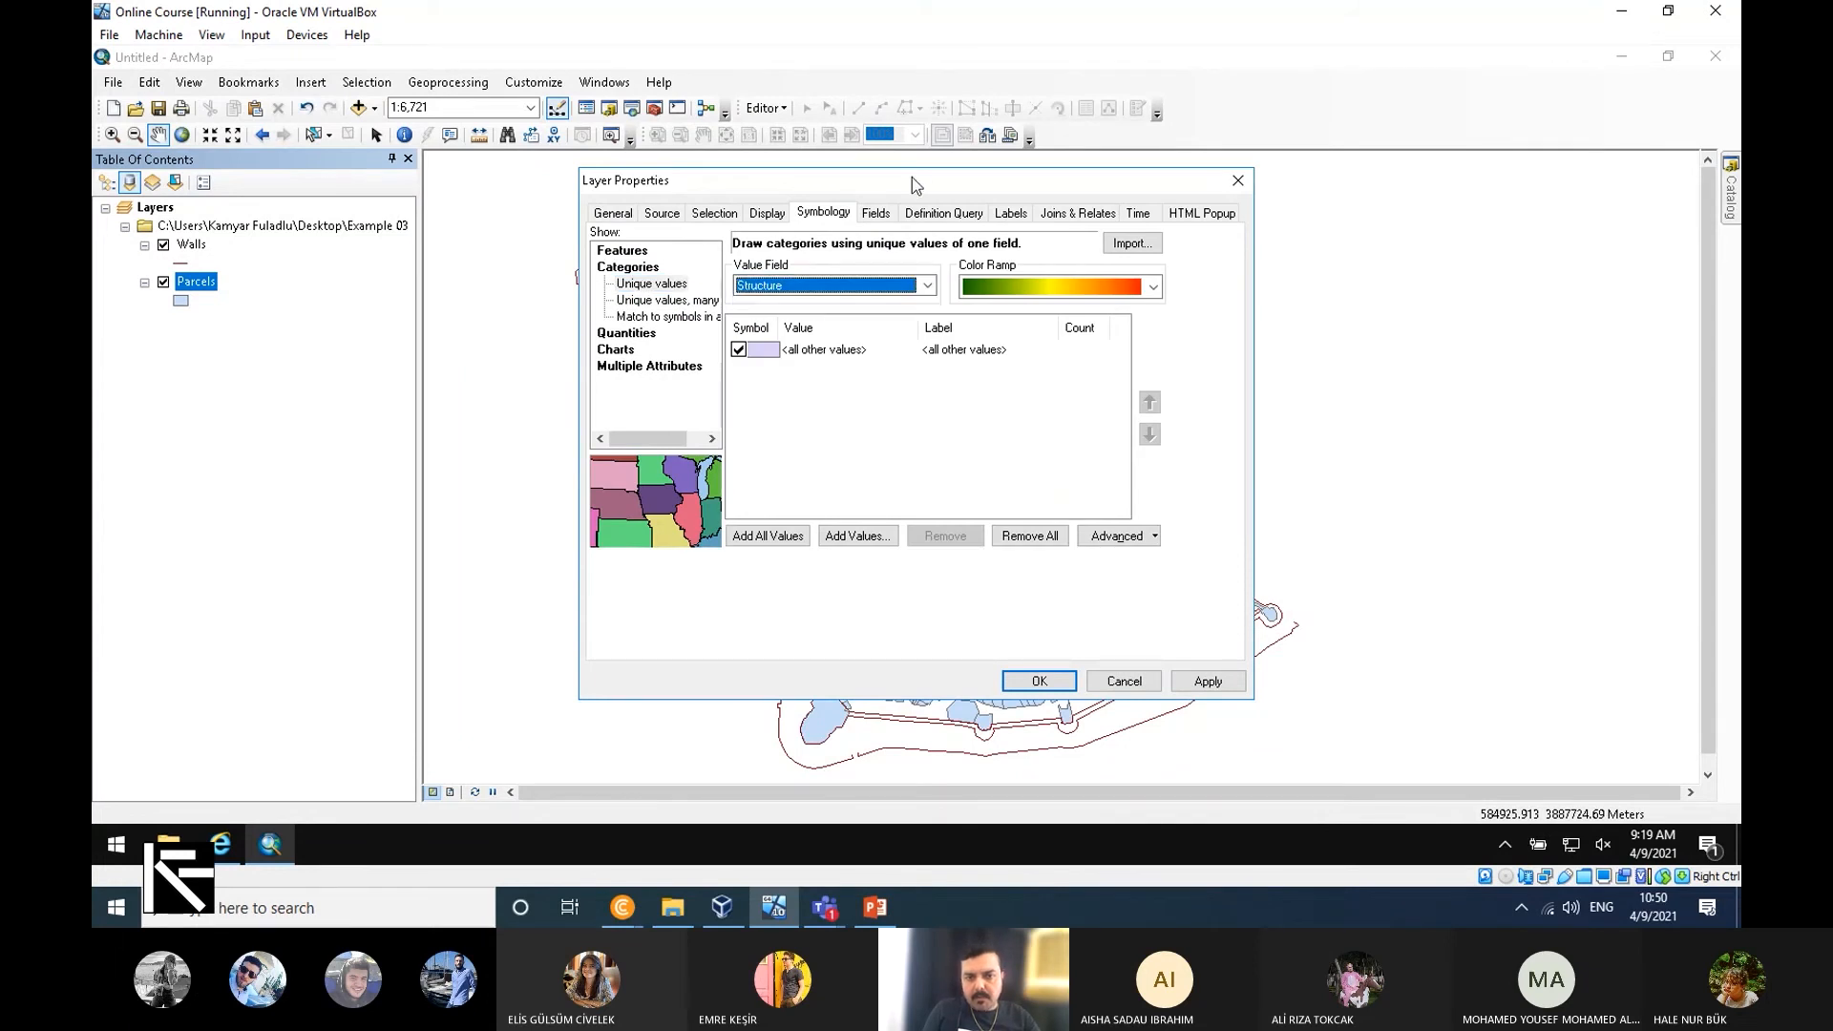
Add all Structure values to the Parcels symbology and apply the classes to the map.
{"action": "left_click_drag", "start_coordinate": [921, 182], "coordinate": [1079, 200]}
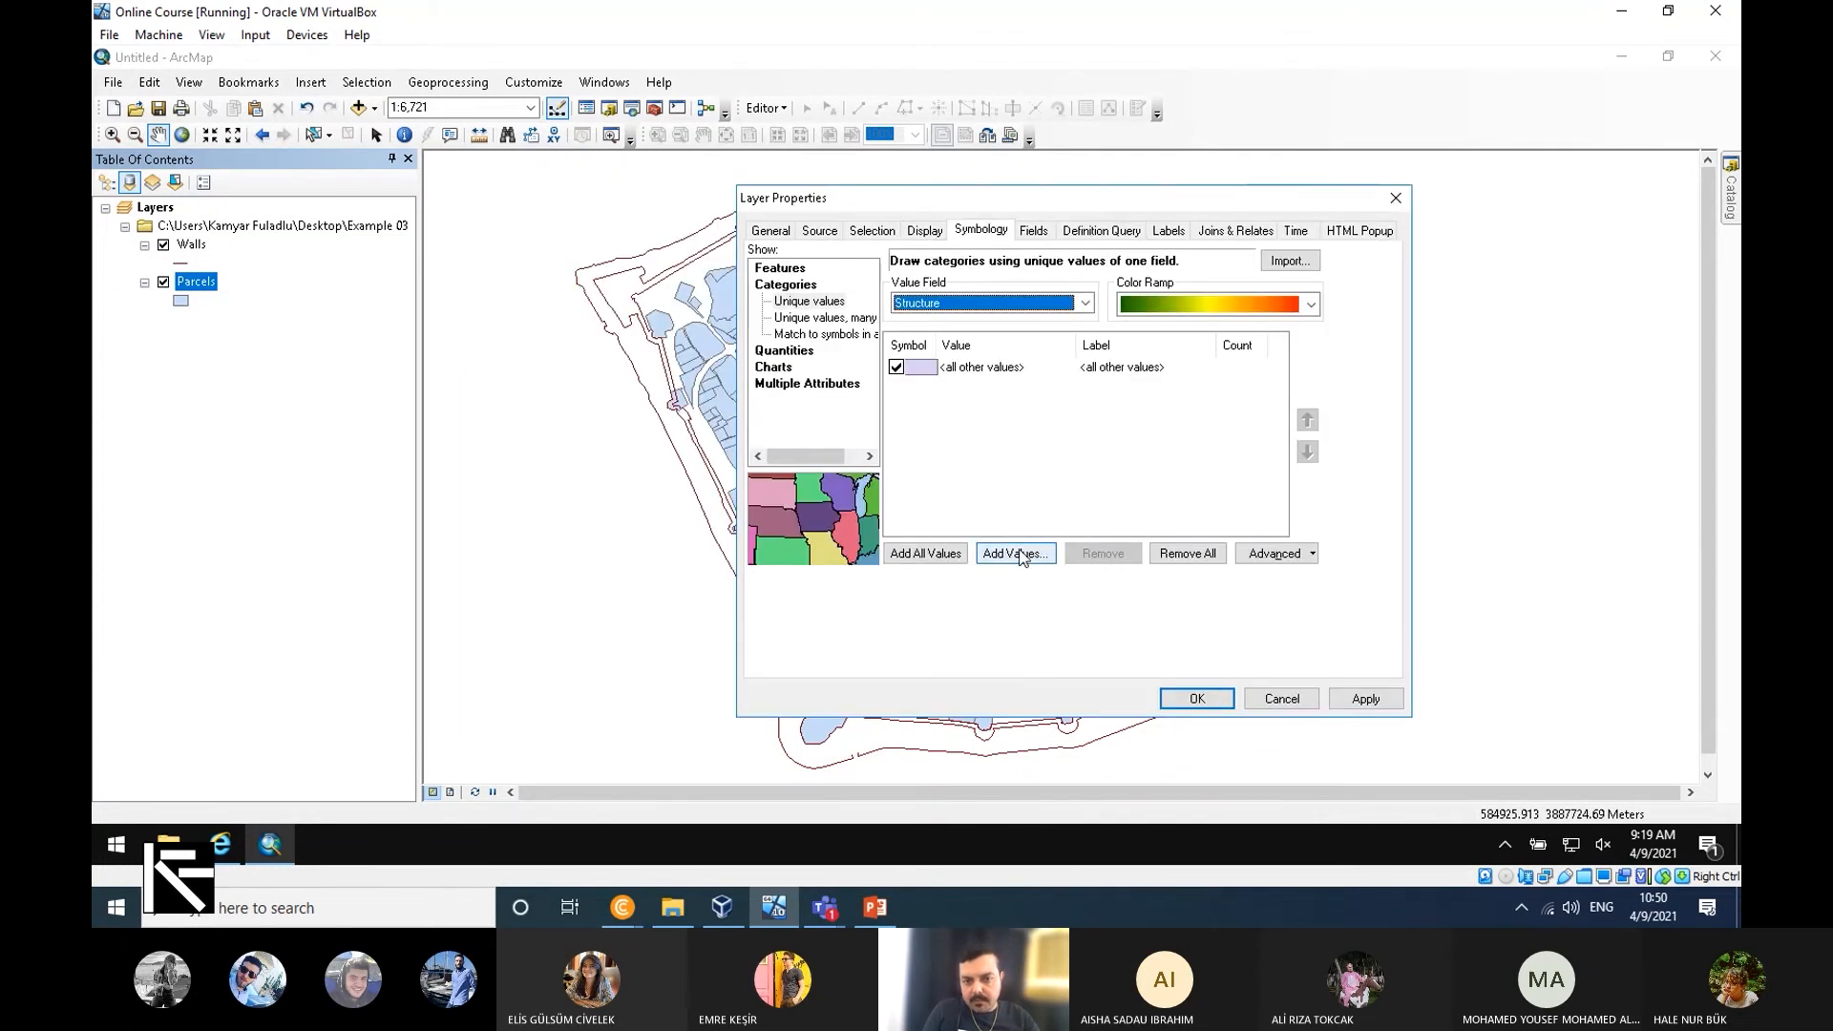
{"action": "left_click", "coordinate": [931, 556]}
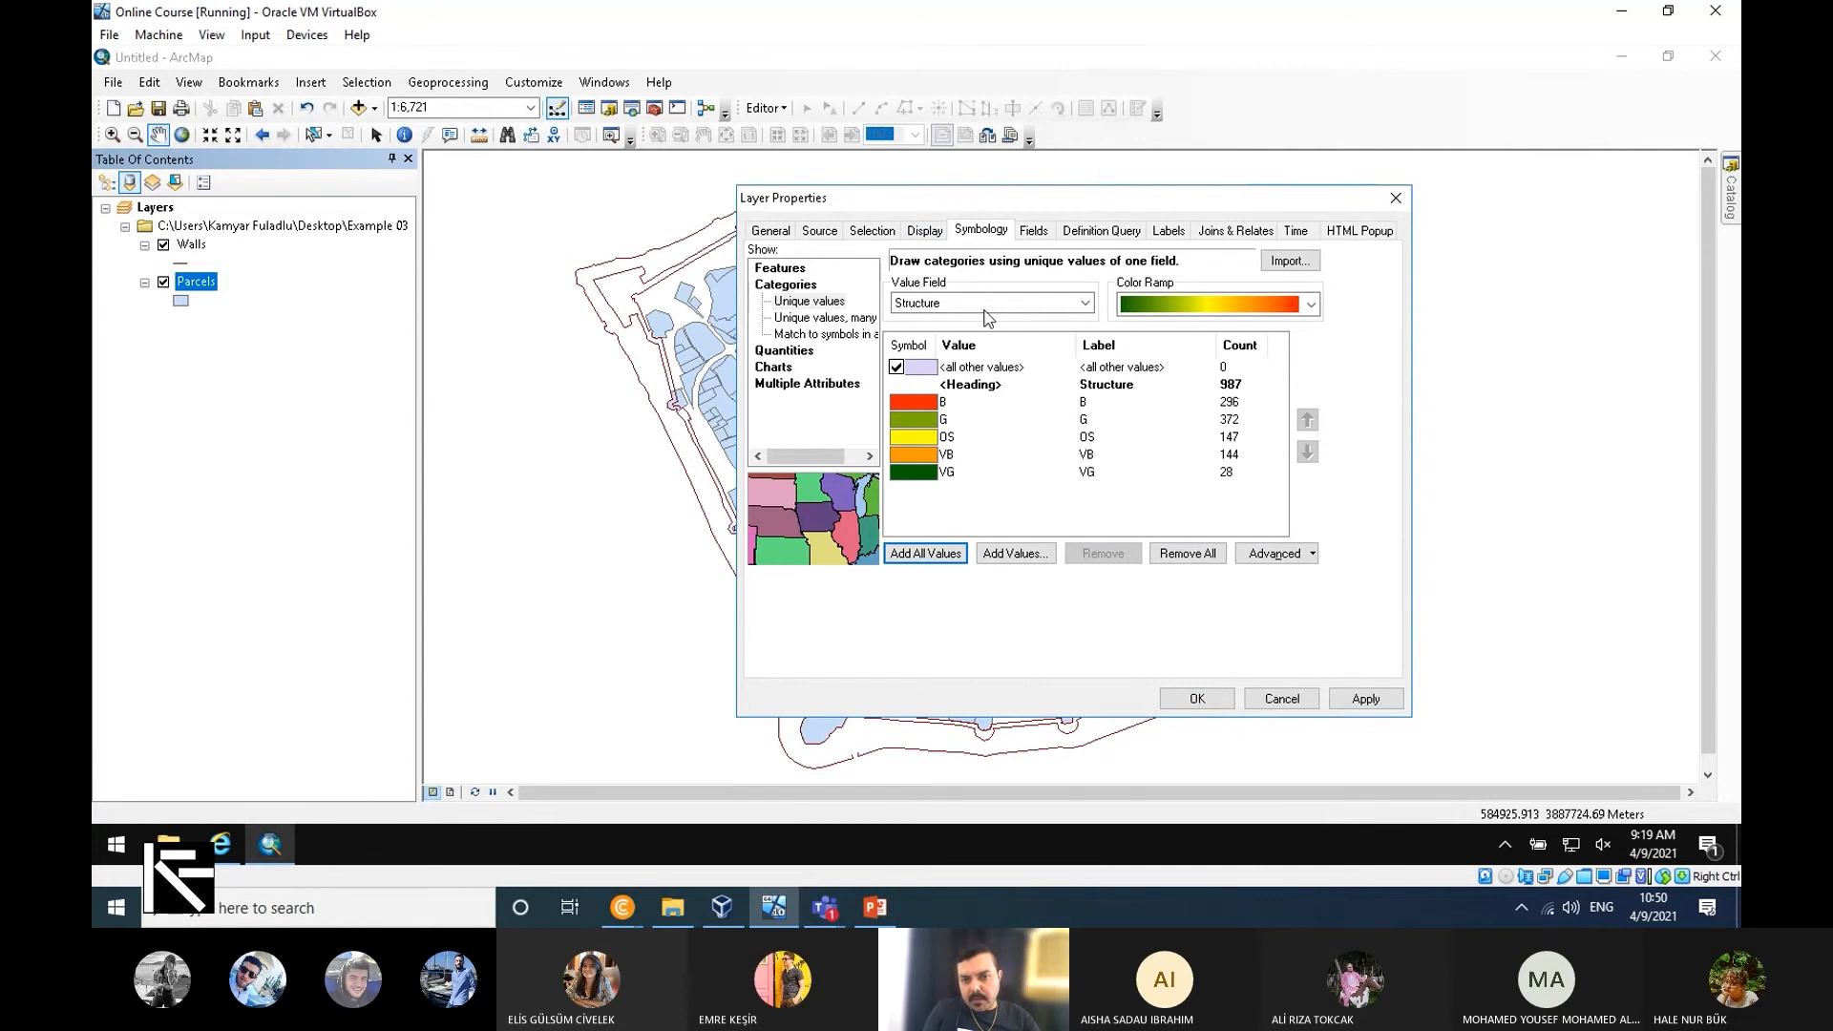
{"action": "left_click_drag", "start_coordinate": [1103, 210], "coordinate": [1364, 237]}
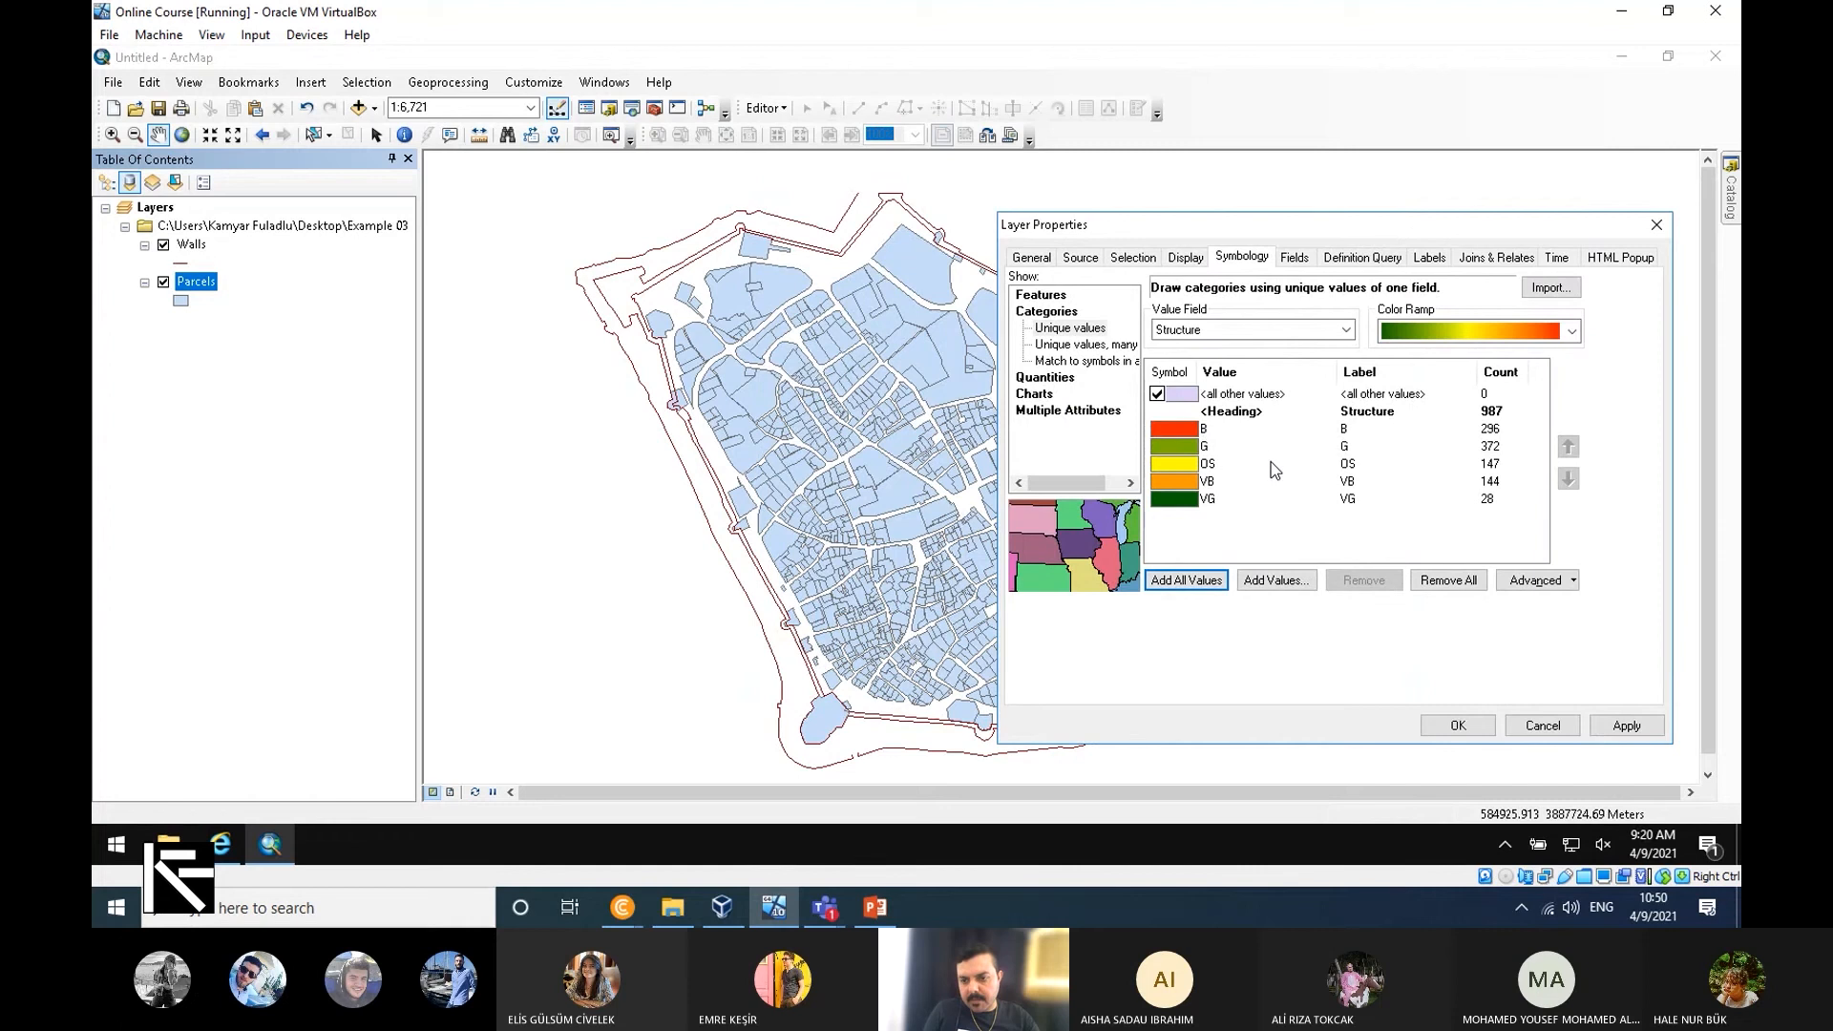
{"action": "left_click", "coordinate": [1613, 723]}
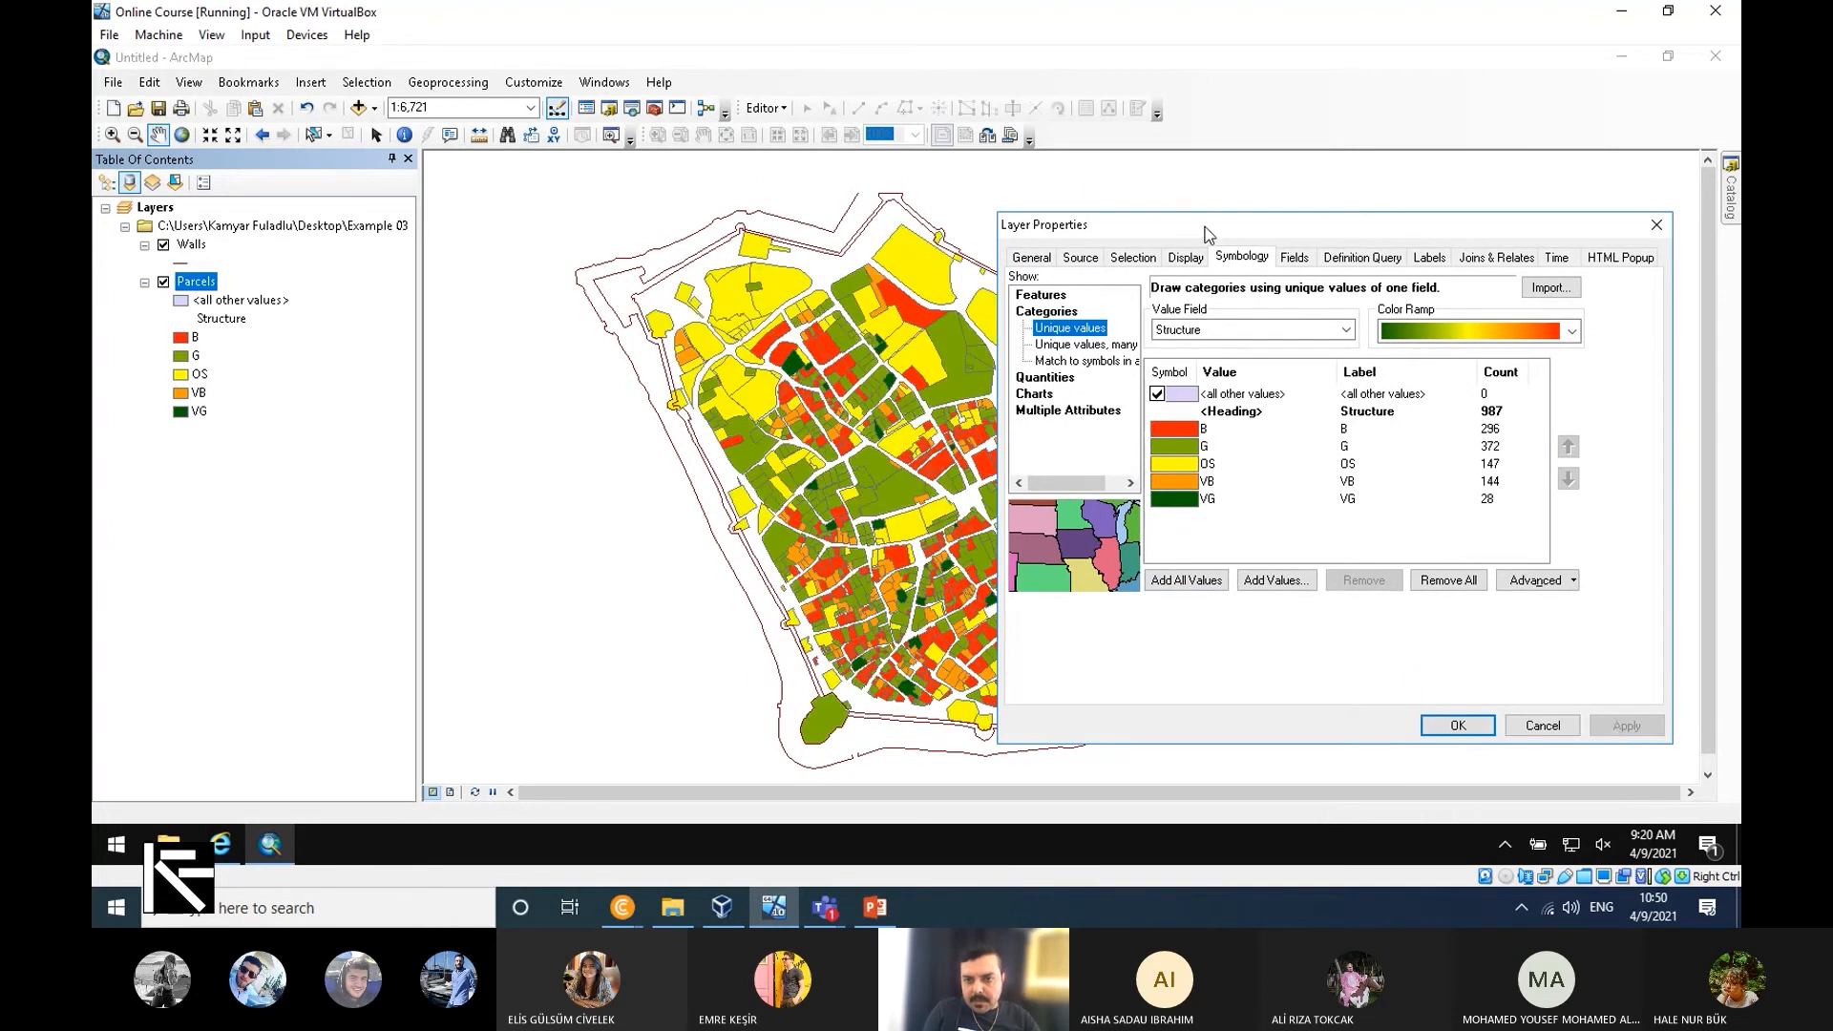
Label the Structure values B, G, OS, VB and VG as Bad, Goog, Open Space, Very Bad and Very Good.
{"action": "left_click_drag", "start_coordinate": [1207, 234], "coordinate": [1076, 252]}
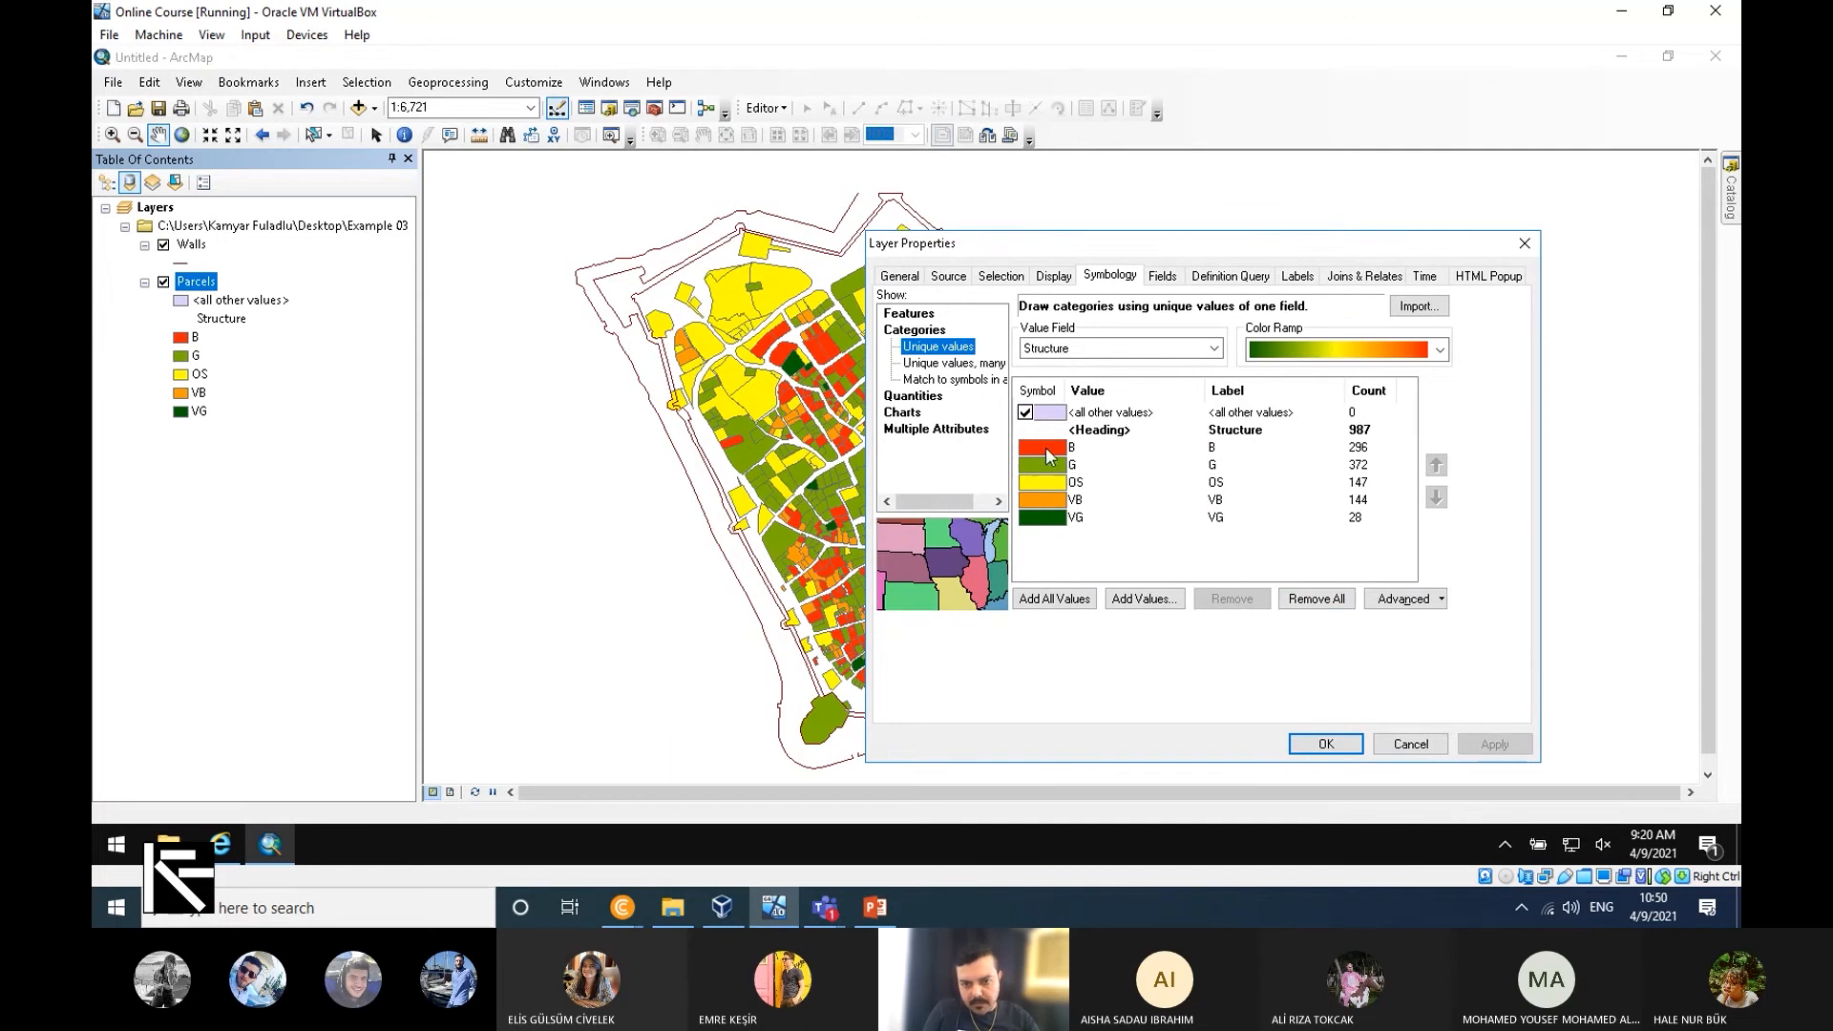
{"action": "left_click", "coordinate": [1238, 447]}
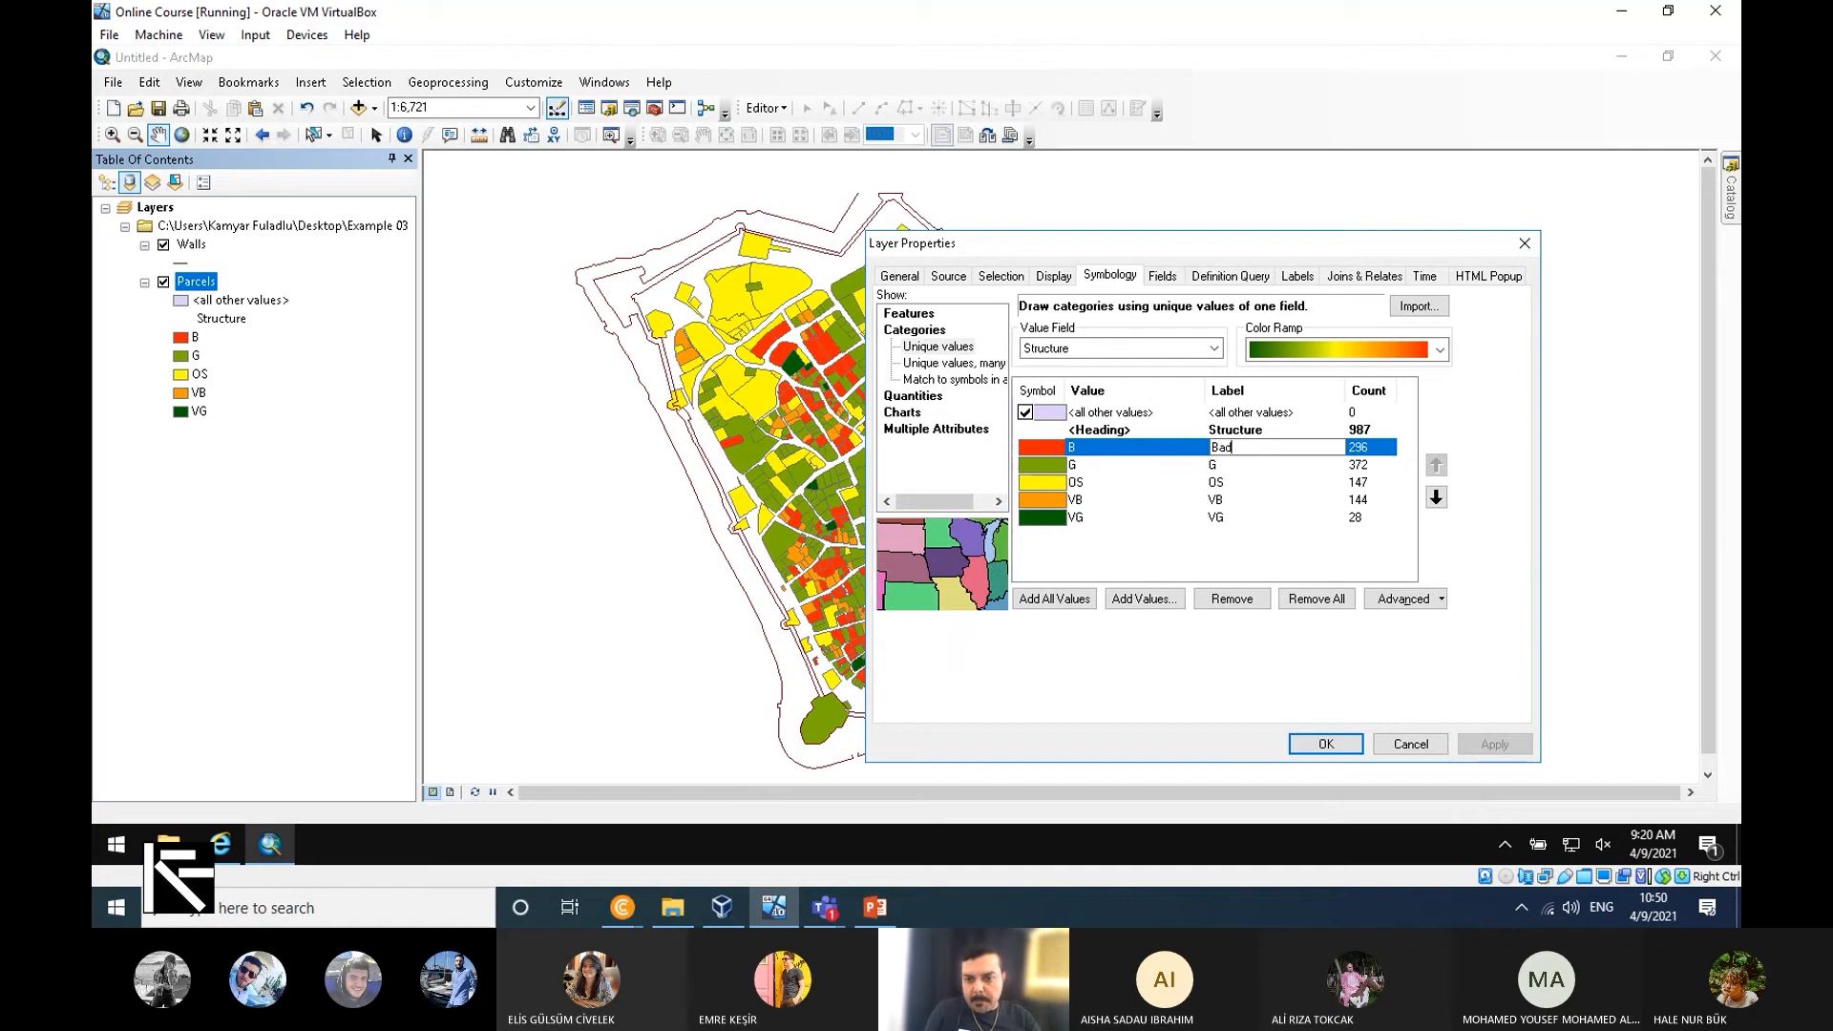
{"action": "left_click", "coordinate": [1237, 465]}
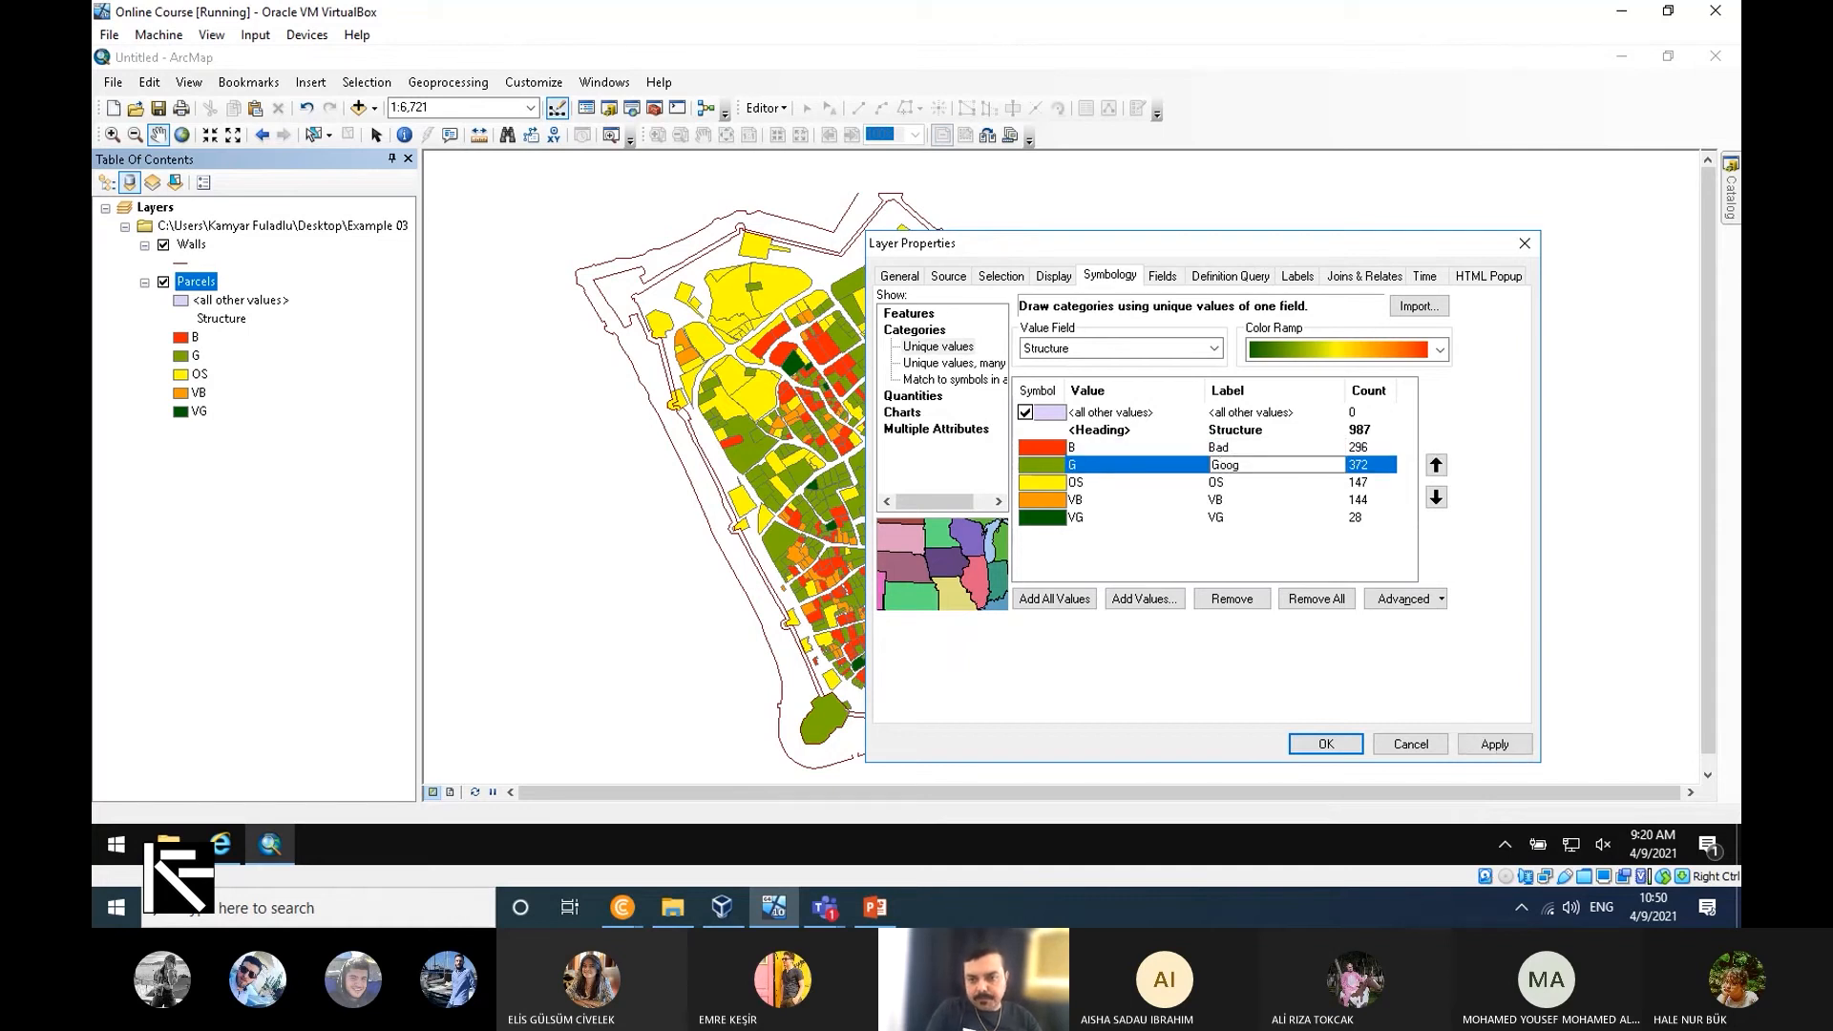
{"action": "left_click", "coordinate": [1224, 483]}
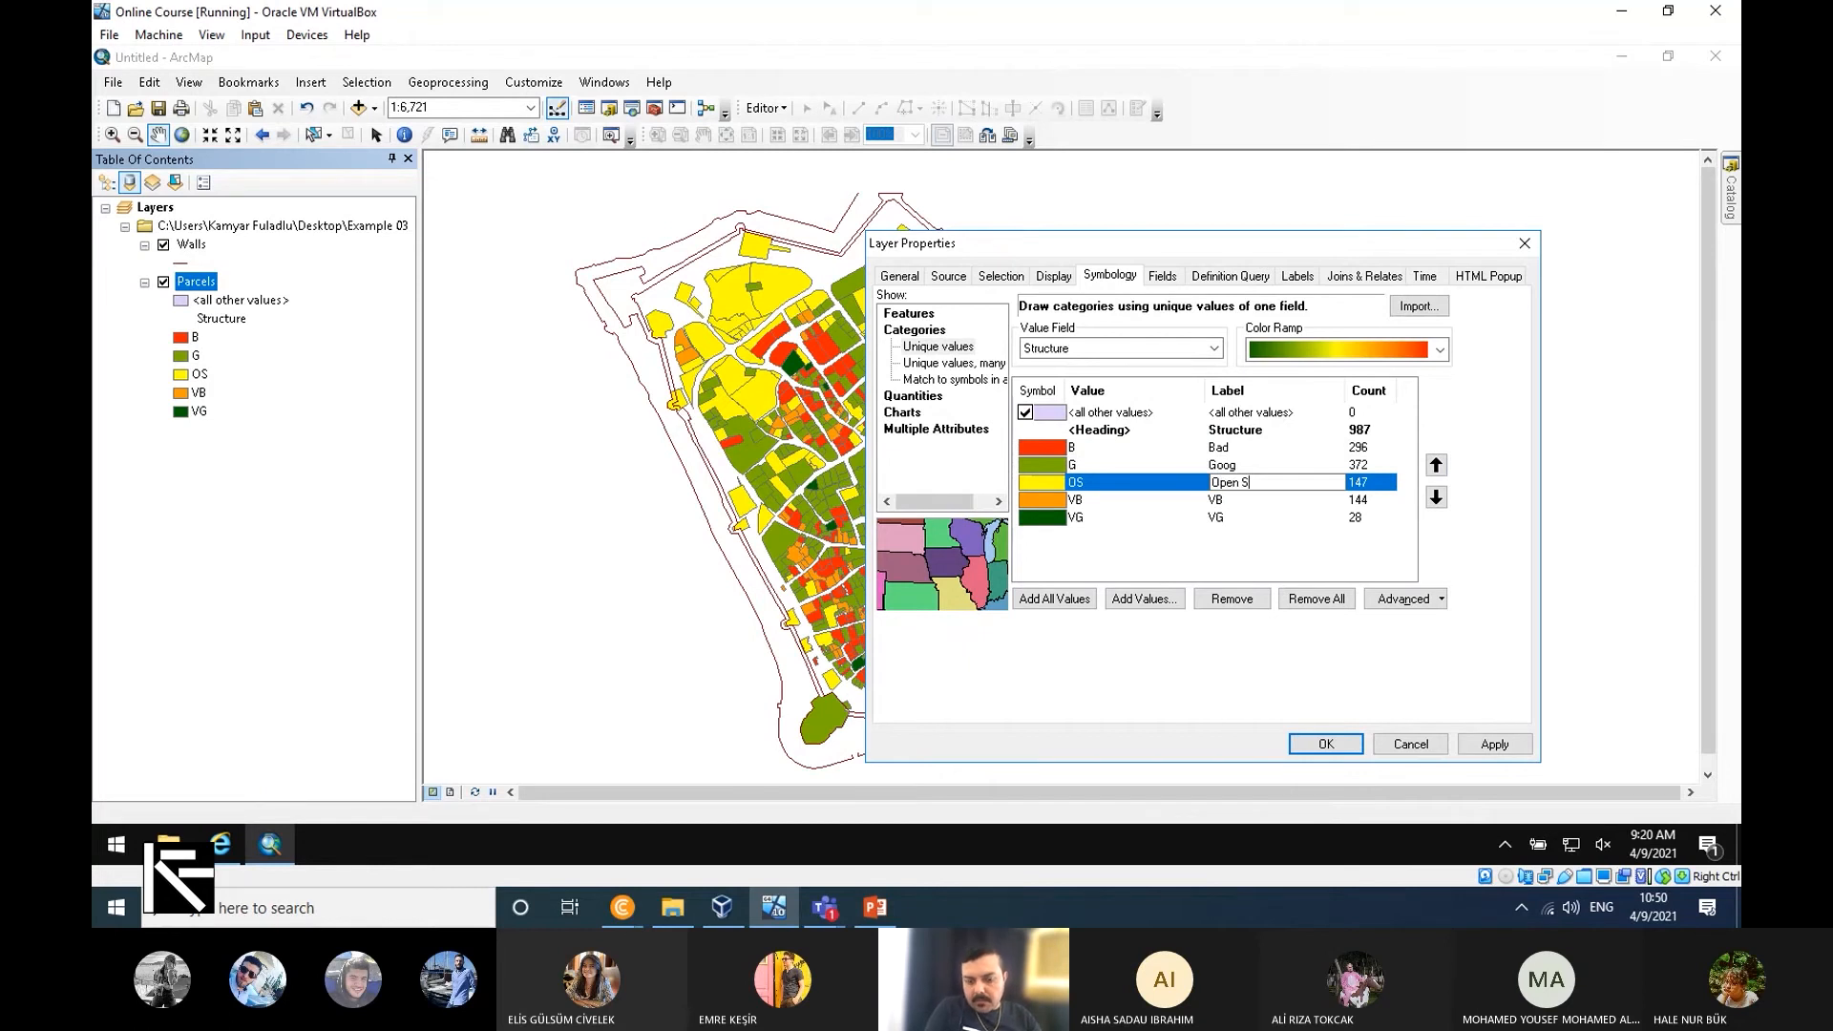
{"action": "left_click", "coordinate": [1218, 498]}
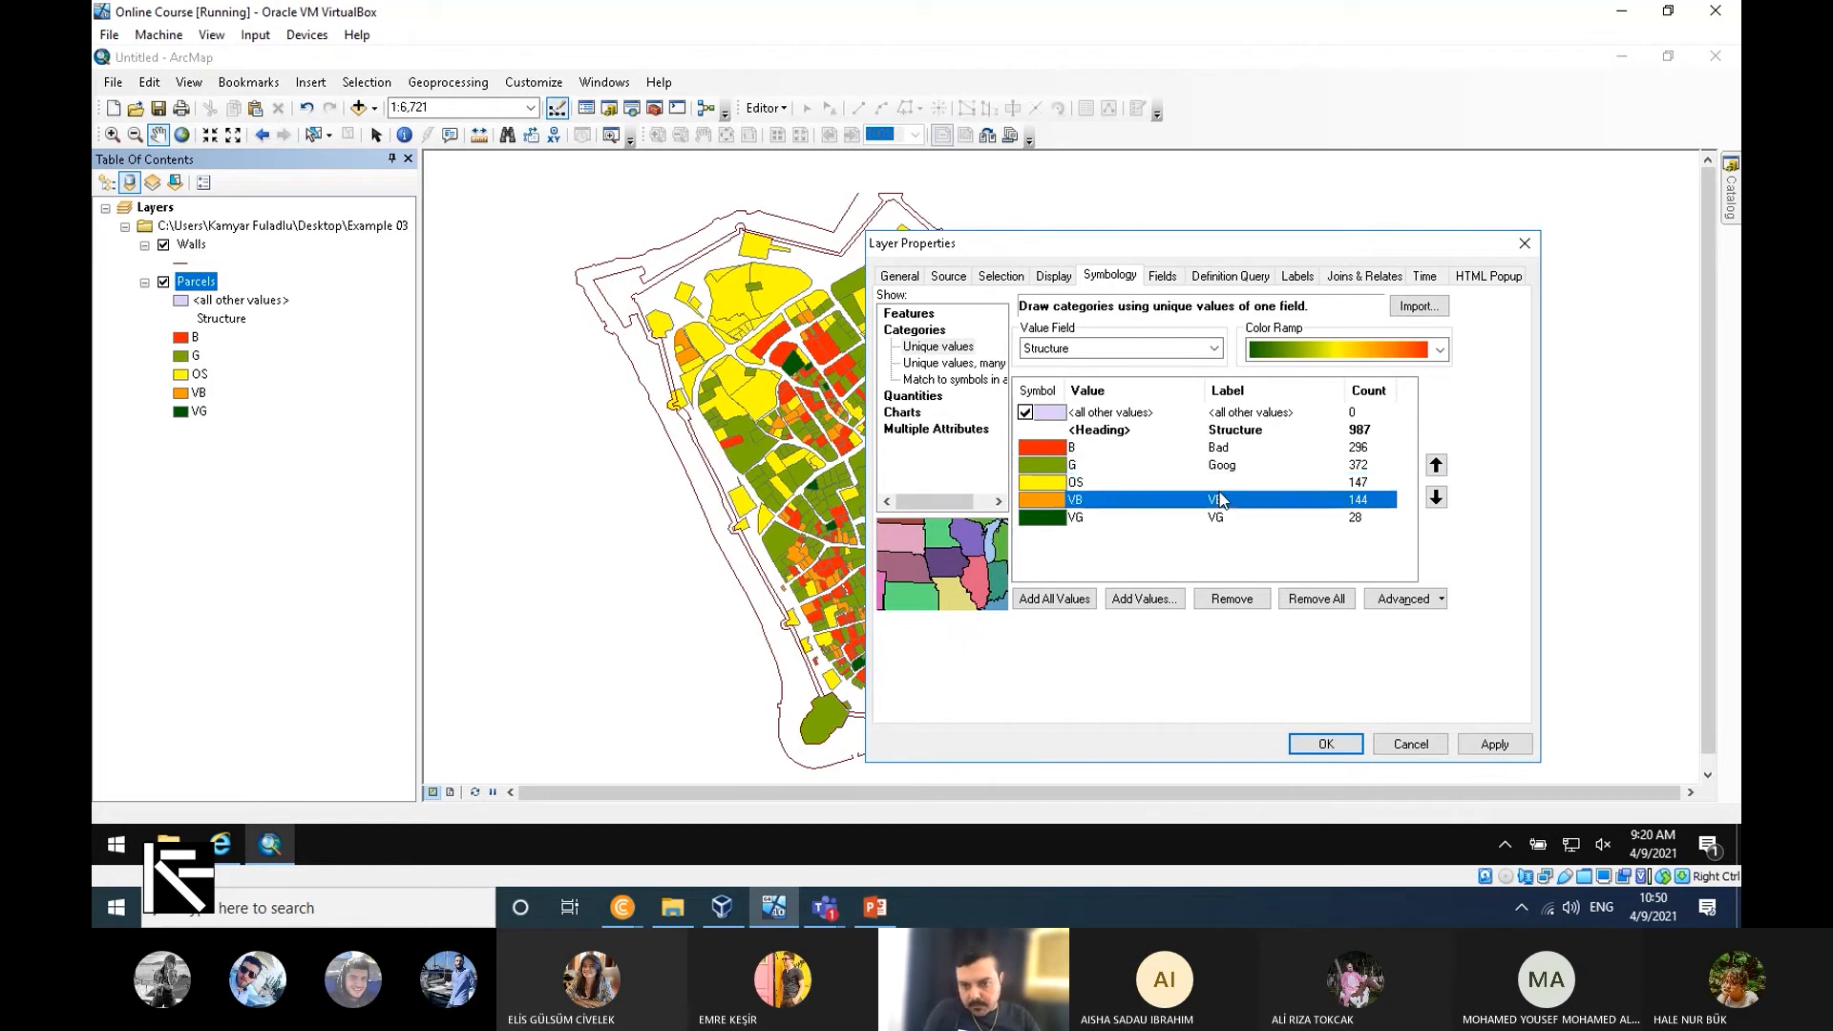
{"action": "left_click", "coordinate": [1219, 499]}
{"action": "type", "text": "ery Bad"}
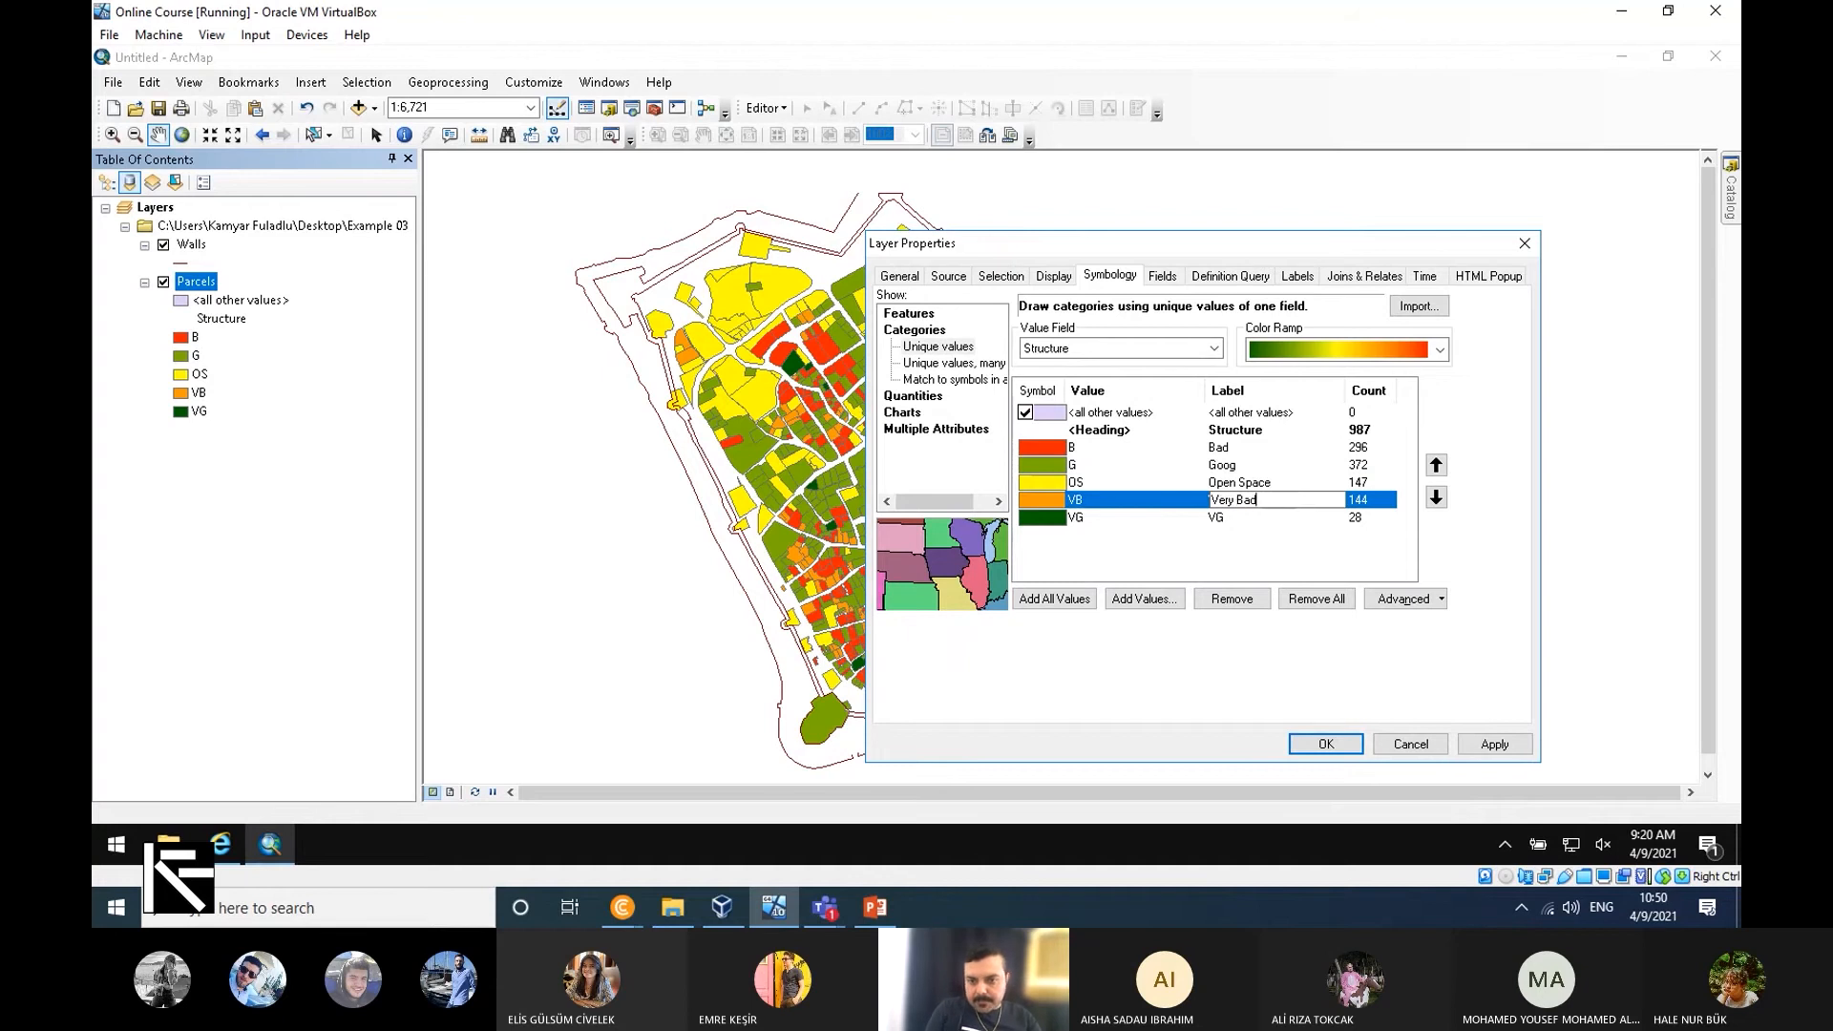
{"action": "left_click", "coordinate": [1238, 517]}
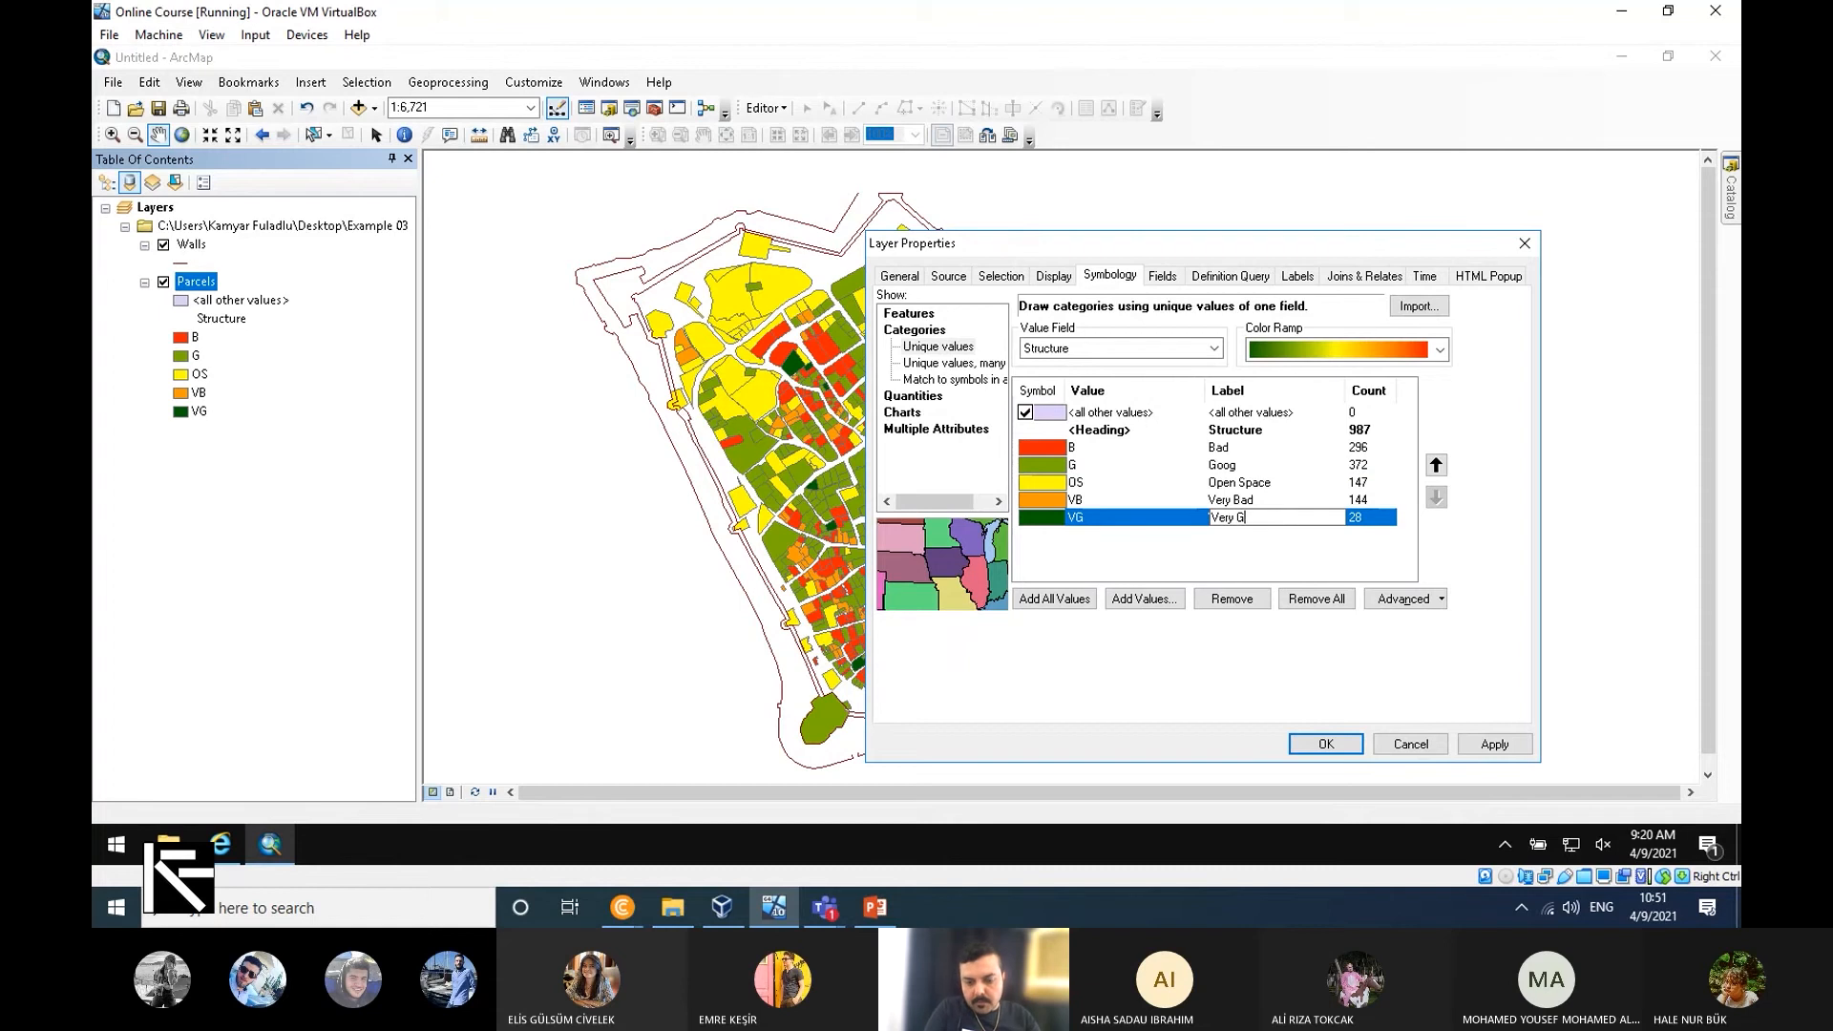
{"action": "left_click", "coordinate": [1374, 518]}
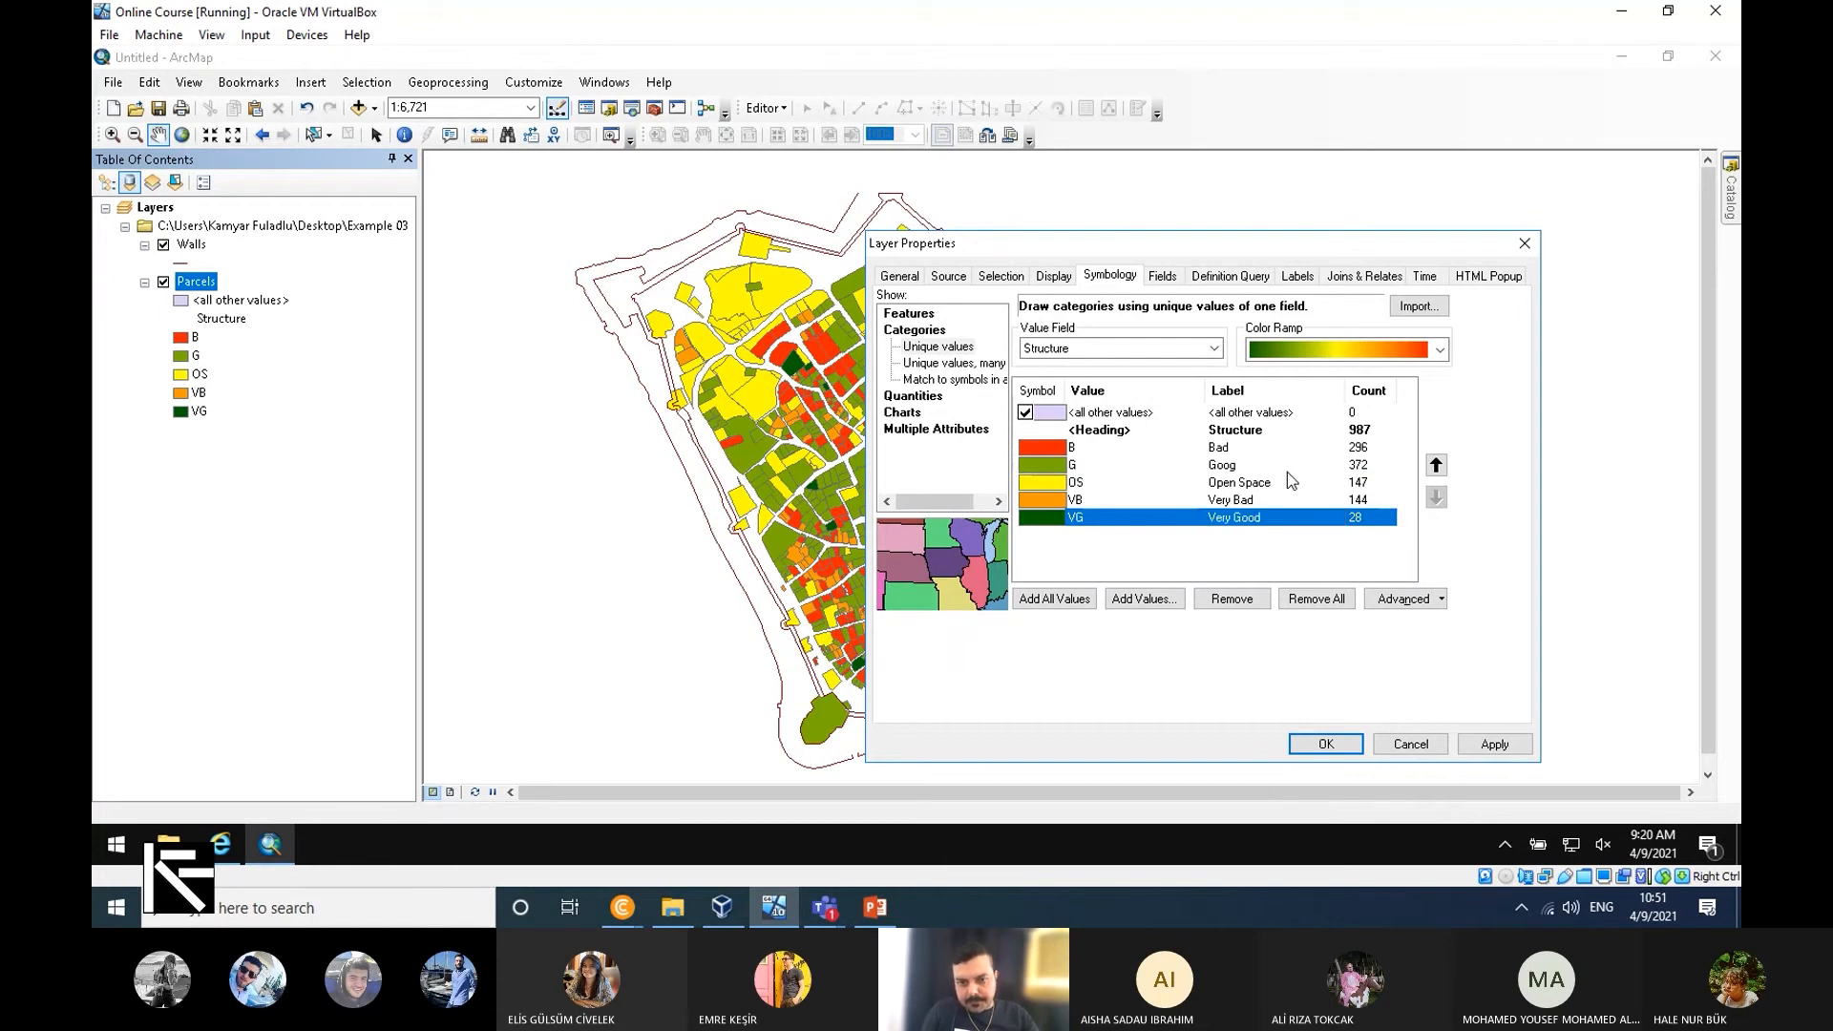
Reorder the Structure classes to Very Good, Goog, Open Space, Bad, Very Bad.
{"action": "left_click", "coordinate": [1436, 468]}
{"action": "left_click", "coordinate": [1437, 467]}
{"action": "left_click", "coordinate": [1437, 468]}
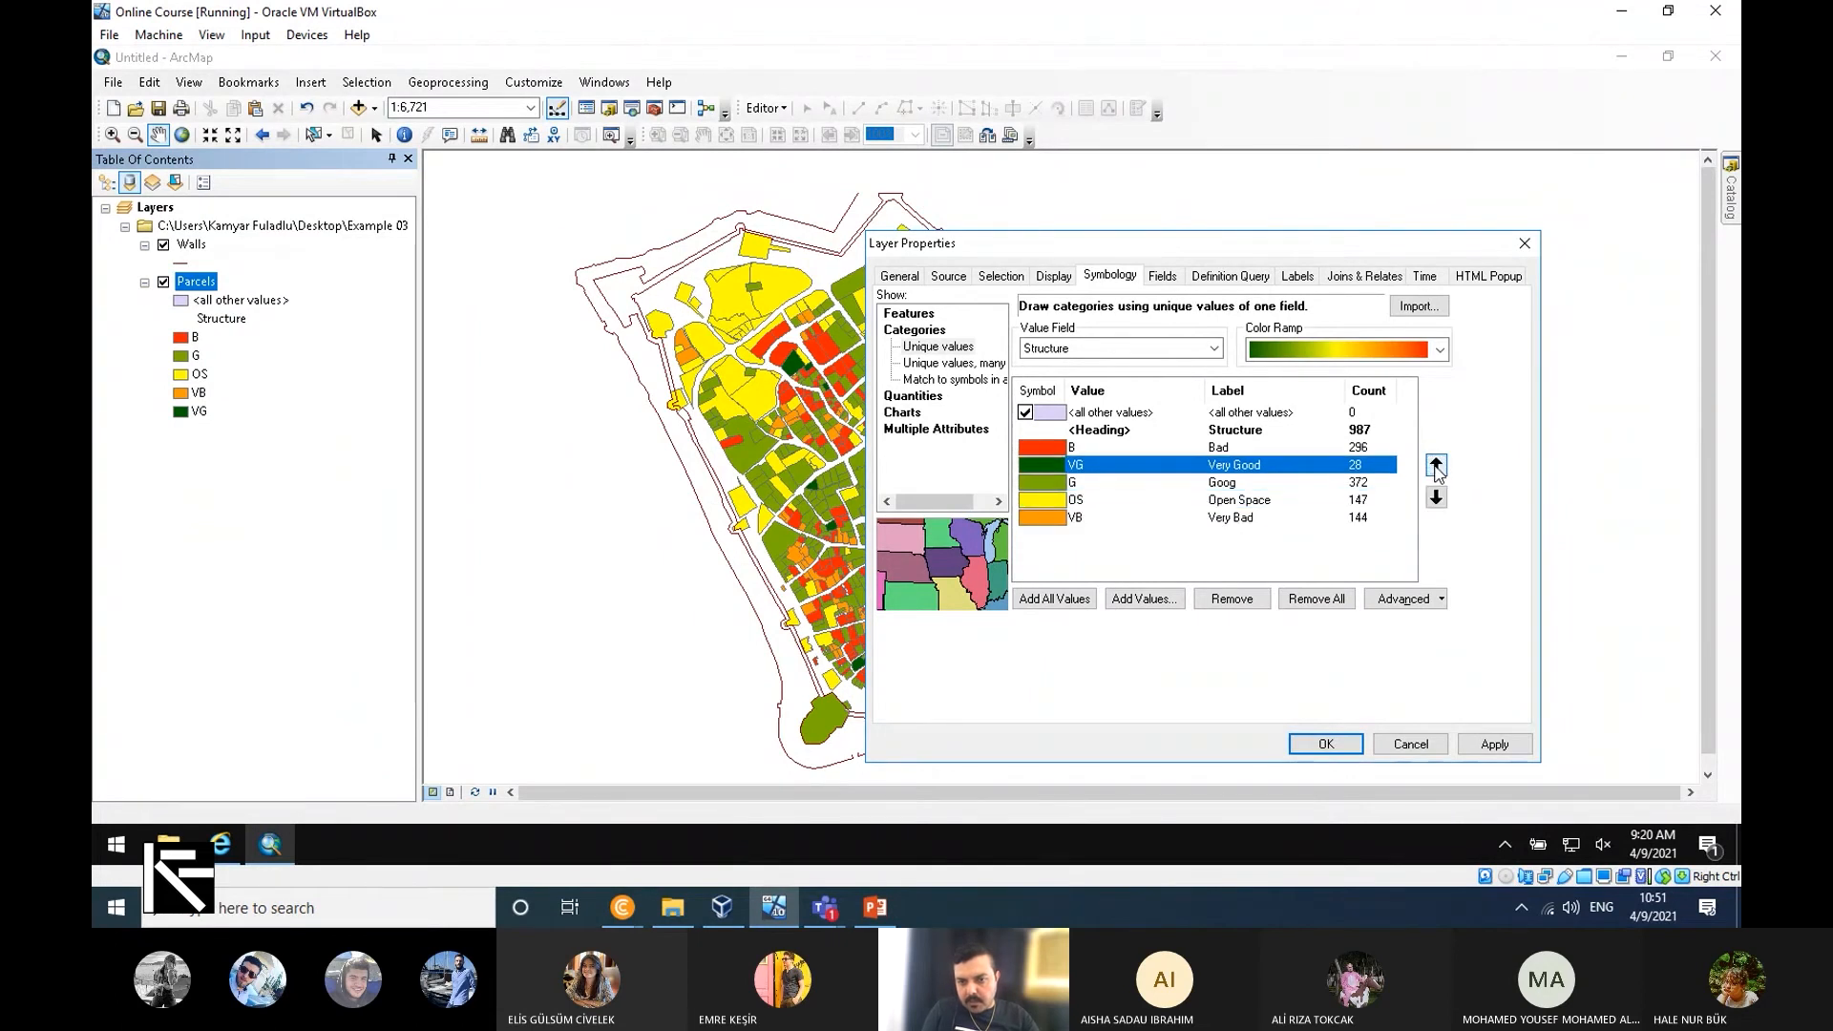
{"action": "left_click", "coordinate": [1438, 468]}
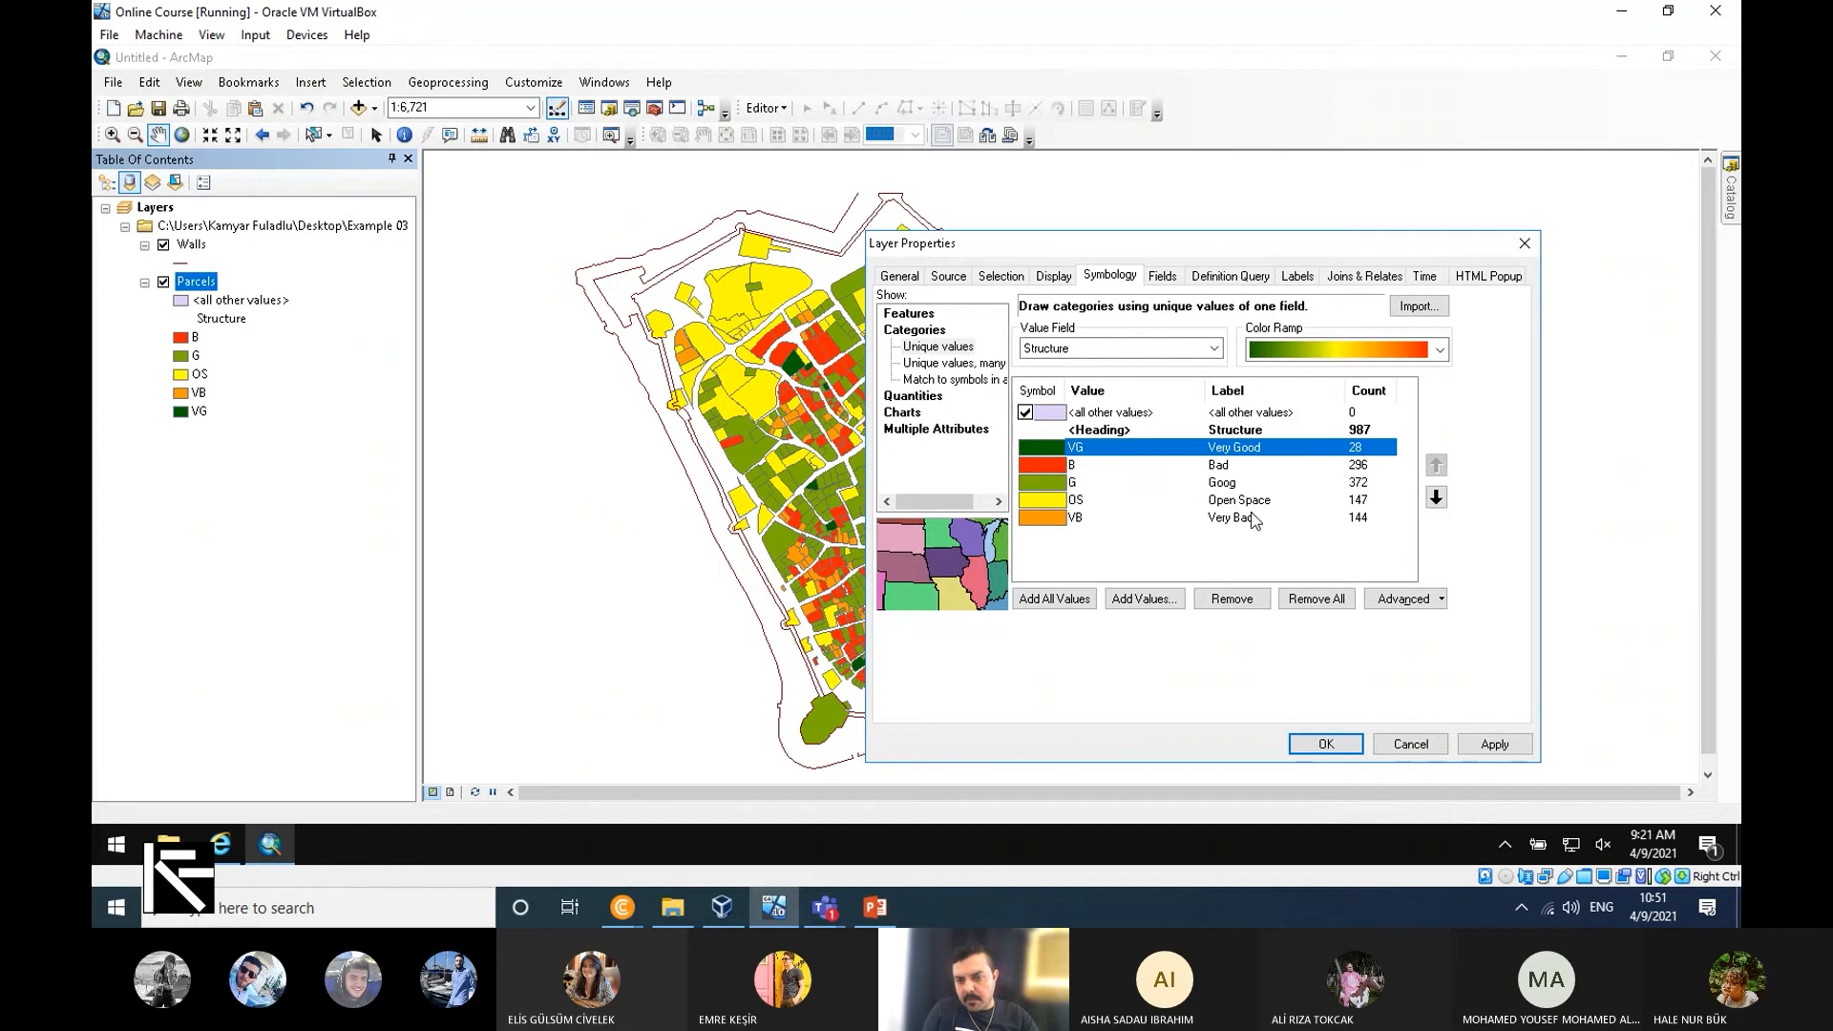
{"action": "double_click", "coordinate": [1231, 485]}
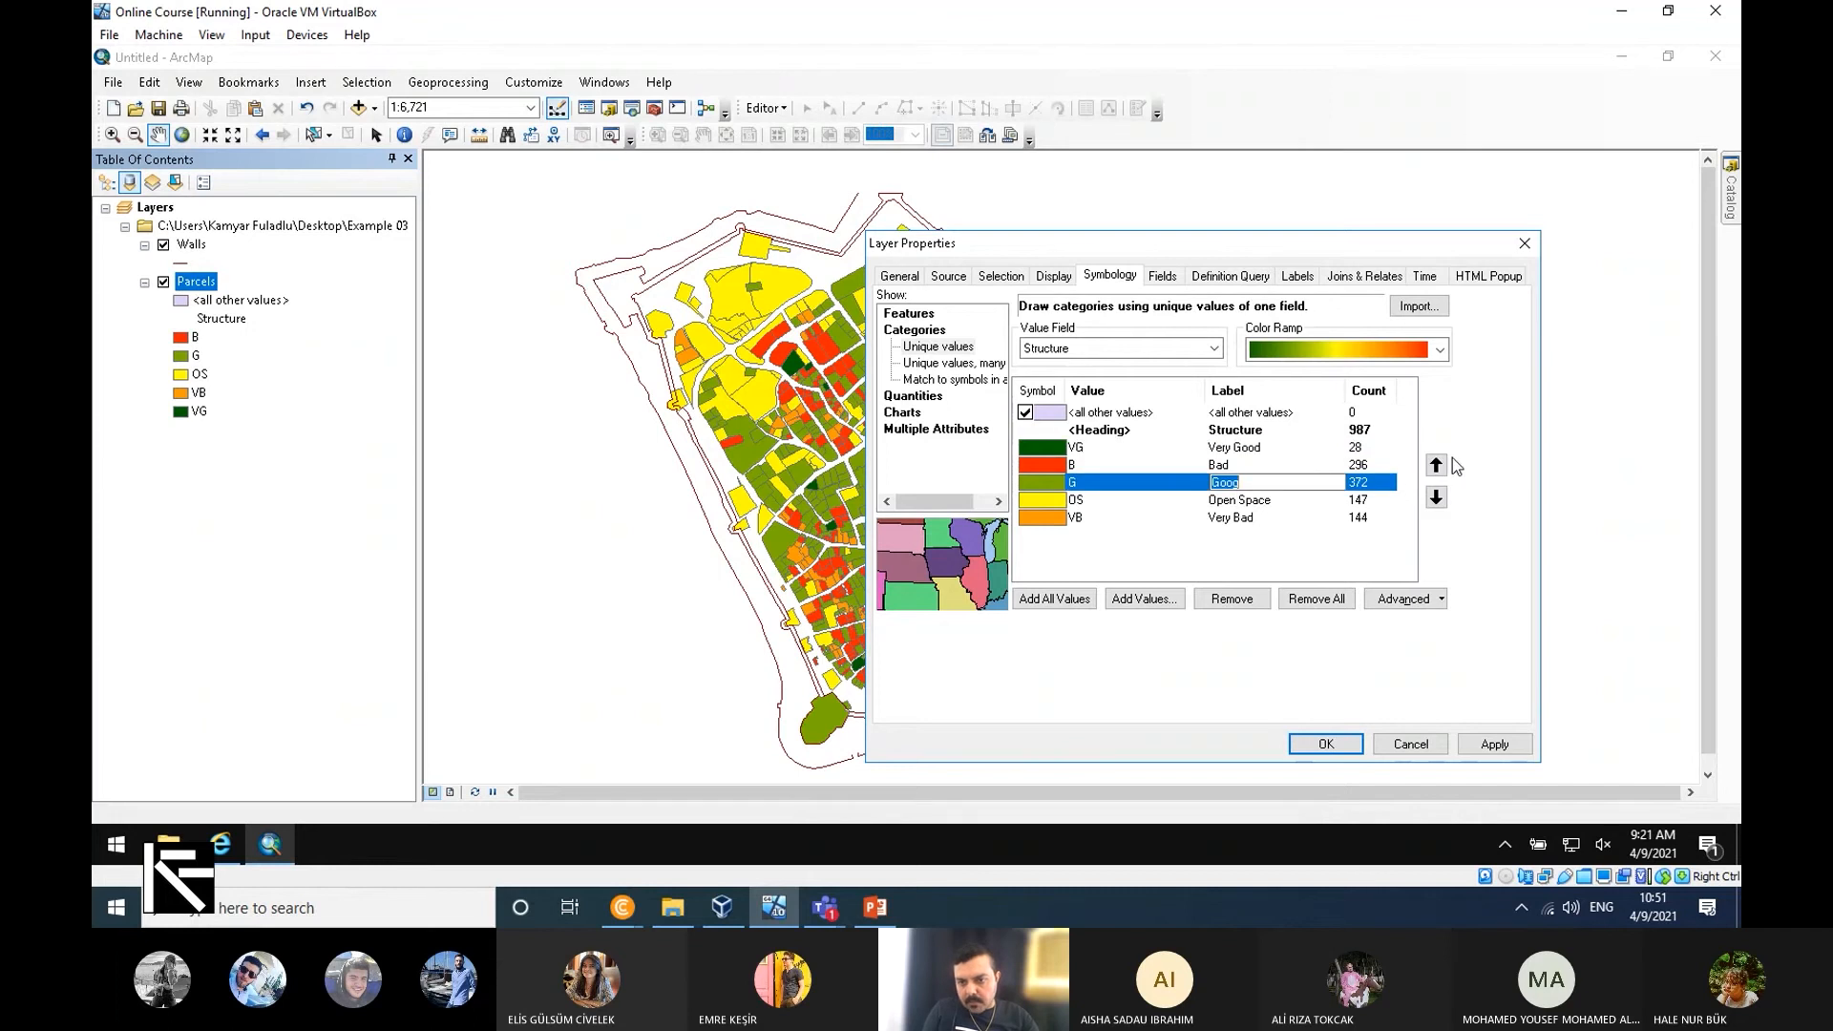
{"action": "left_click", "coordinate": [1437, 465]}
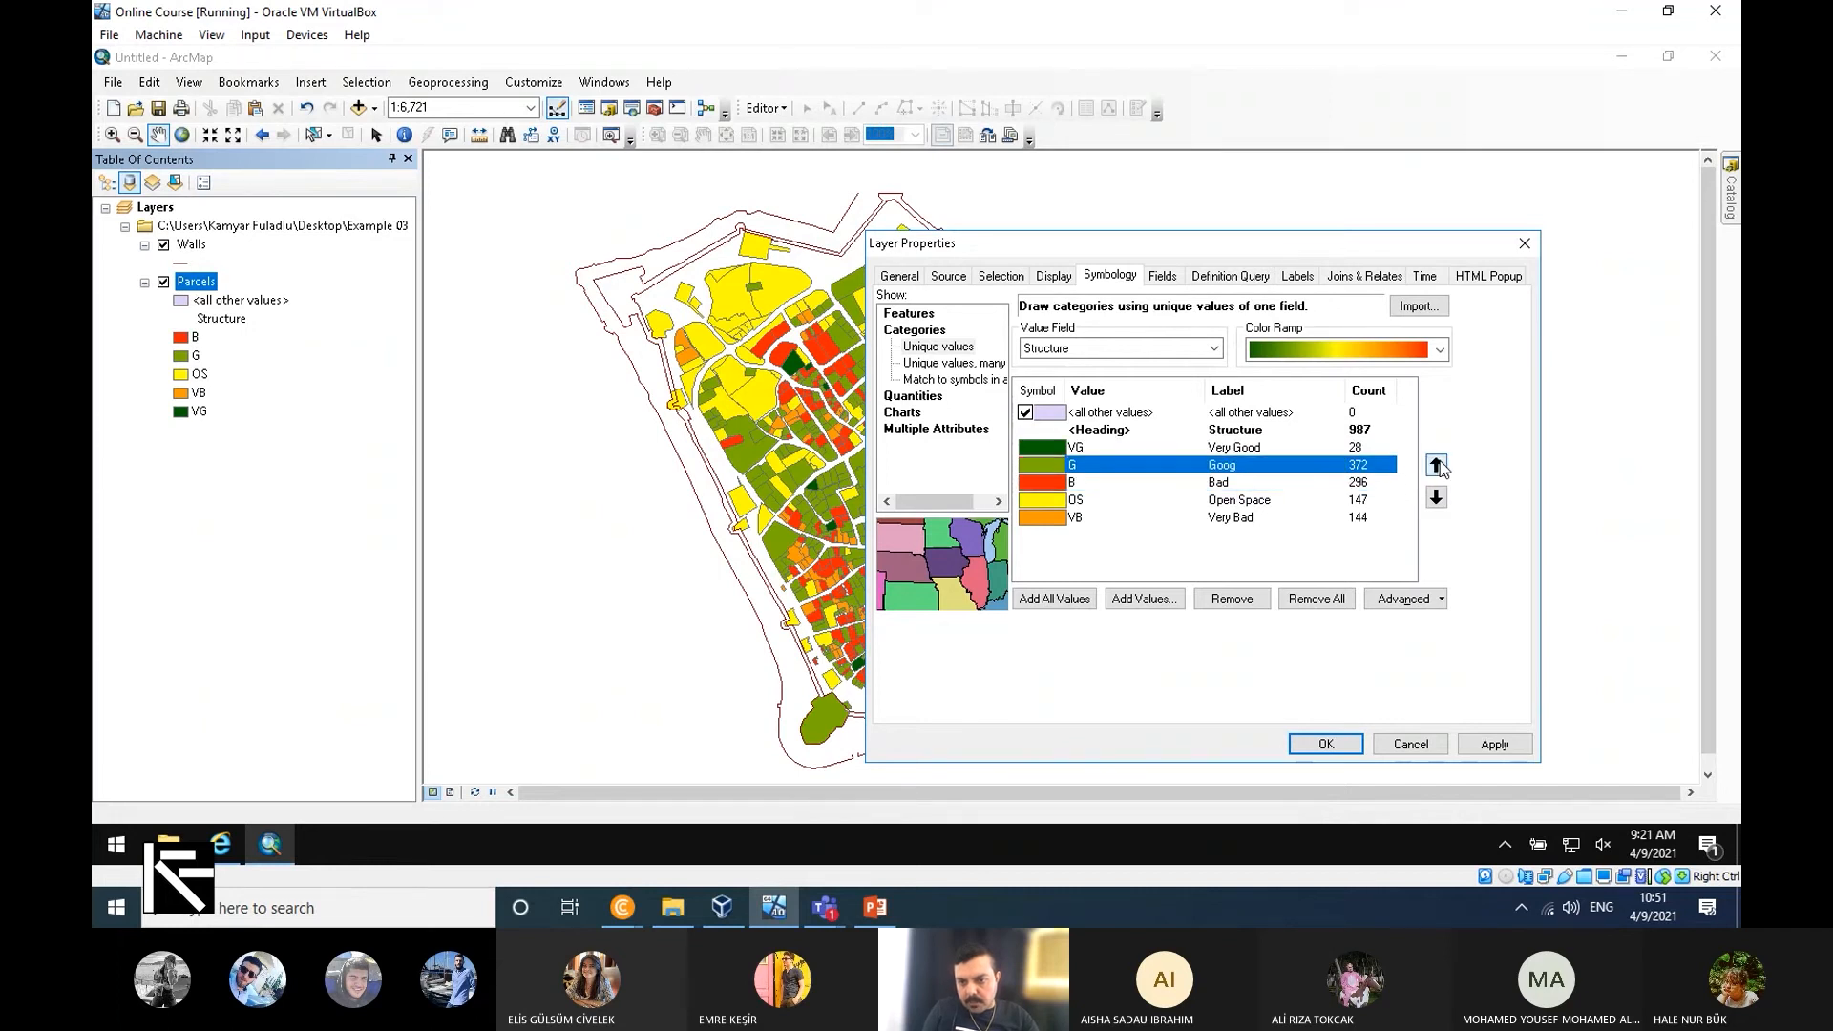
{"action": "double_click", "coordinate": [1249, 484]}
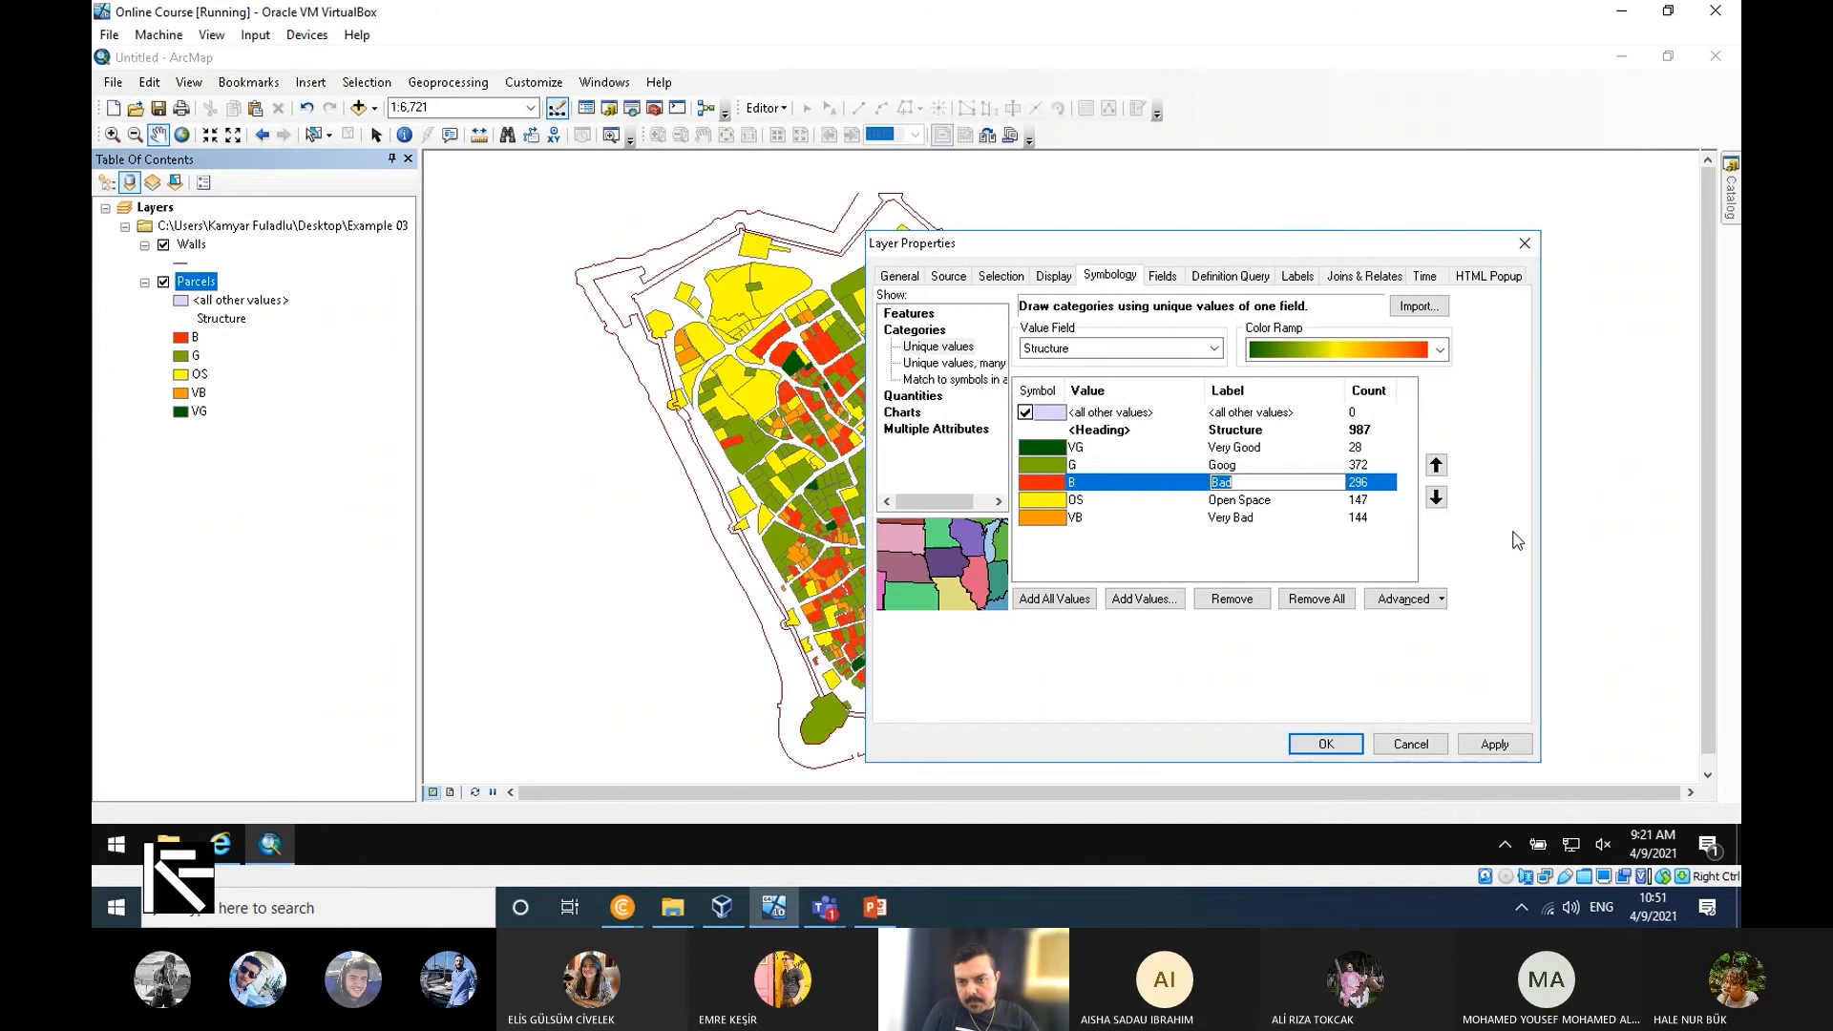
{"action": "left_click", "coordinate": [1446, 506]}
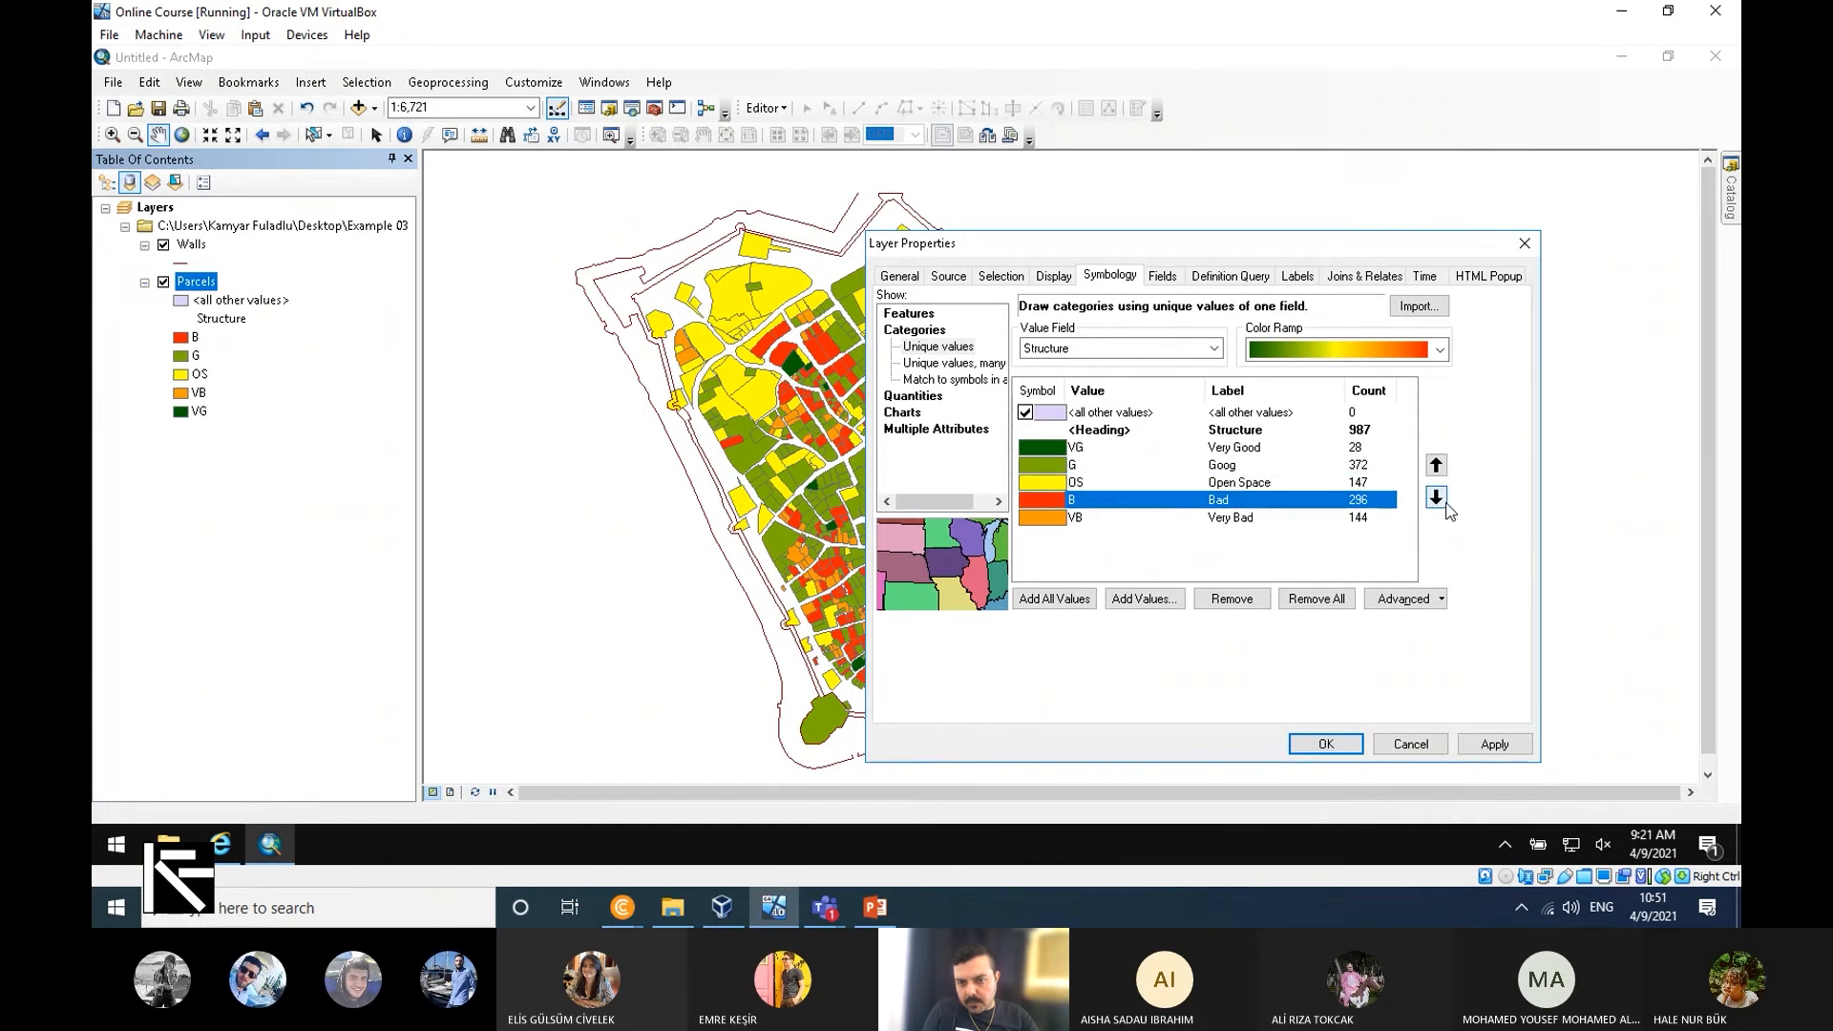
Set the fill color of the Bad class to orange and of the Very Bad class to red.
{"action": "double_click", "coordinate": [1043, 499]}
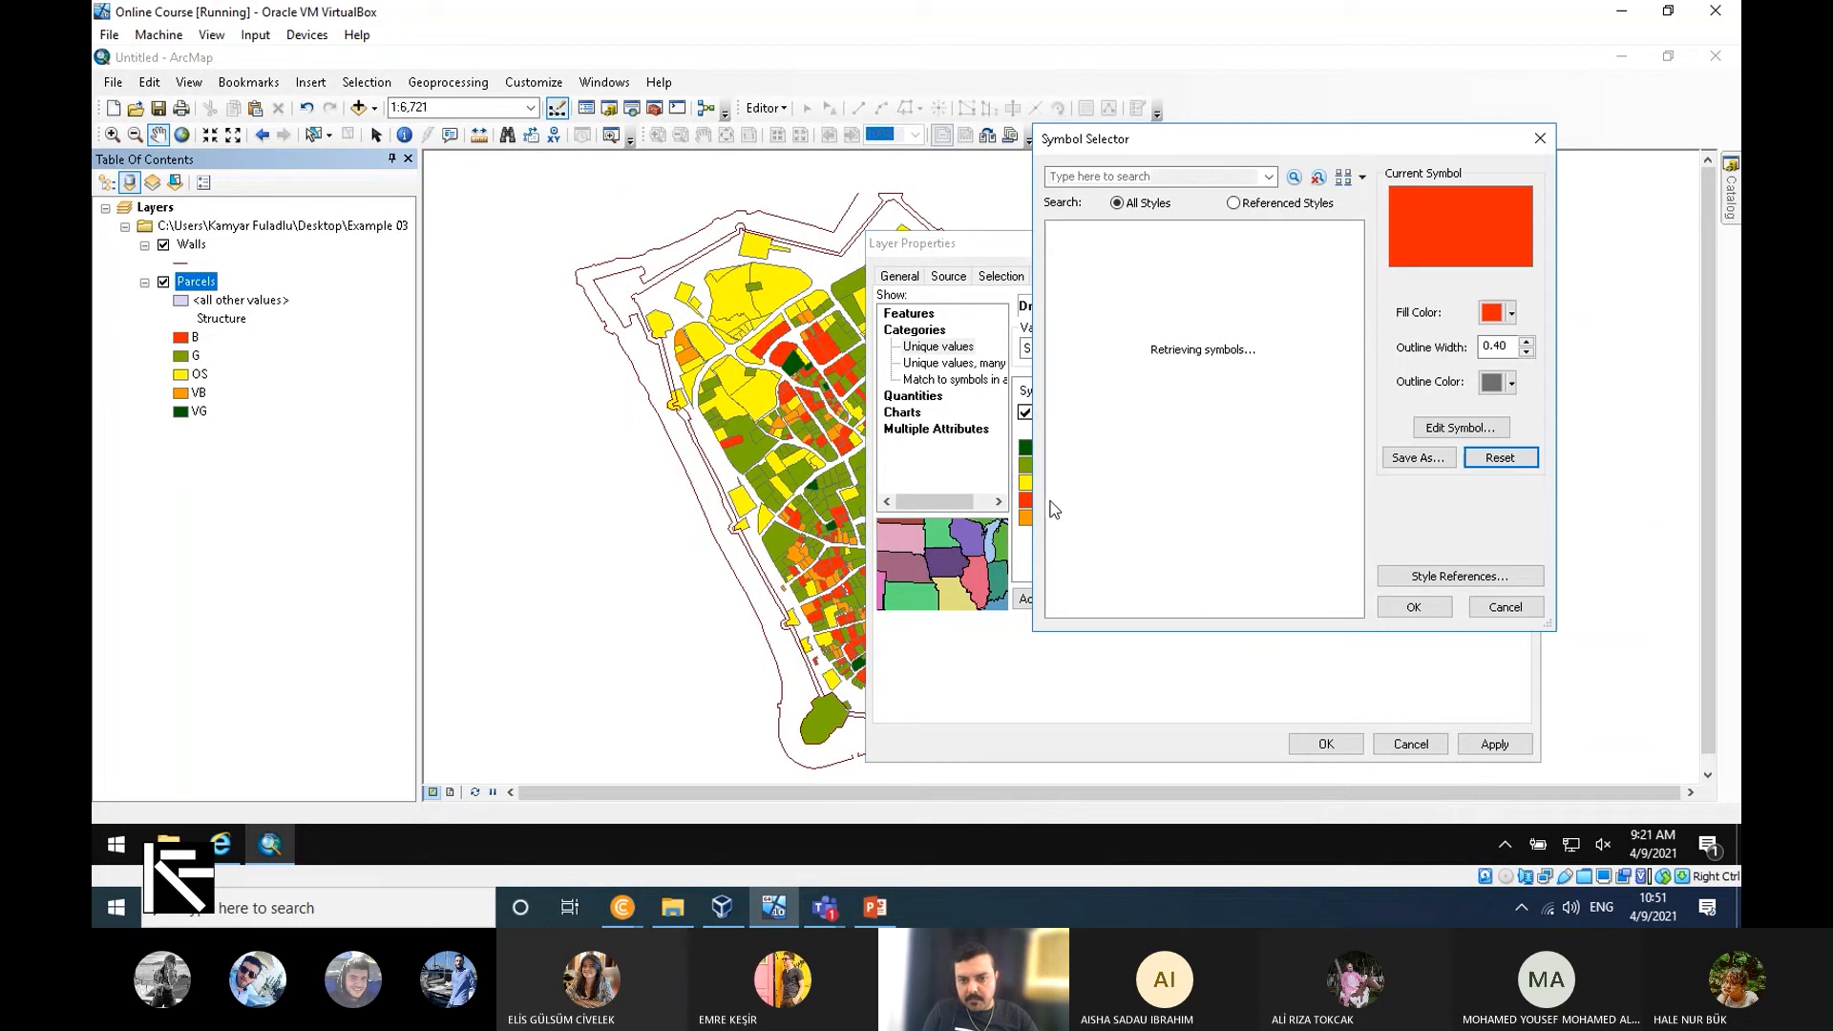
{"action": "left_click", "coordinate": [1508, 315]}
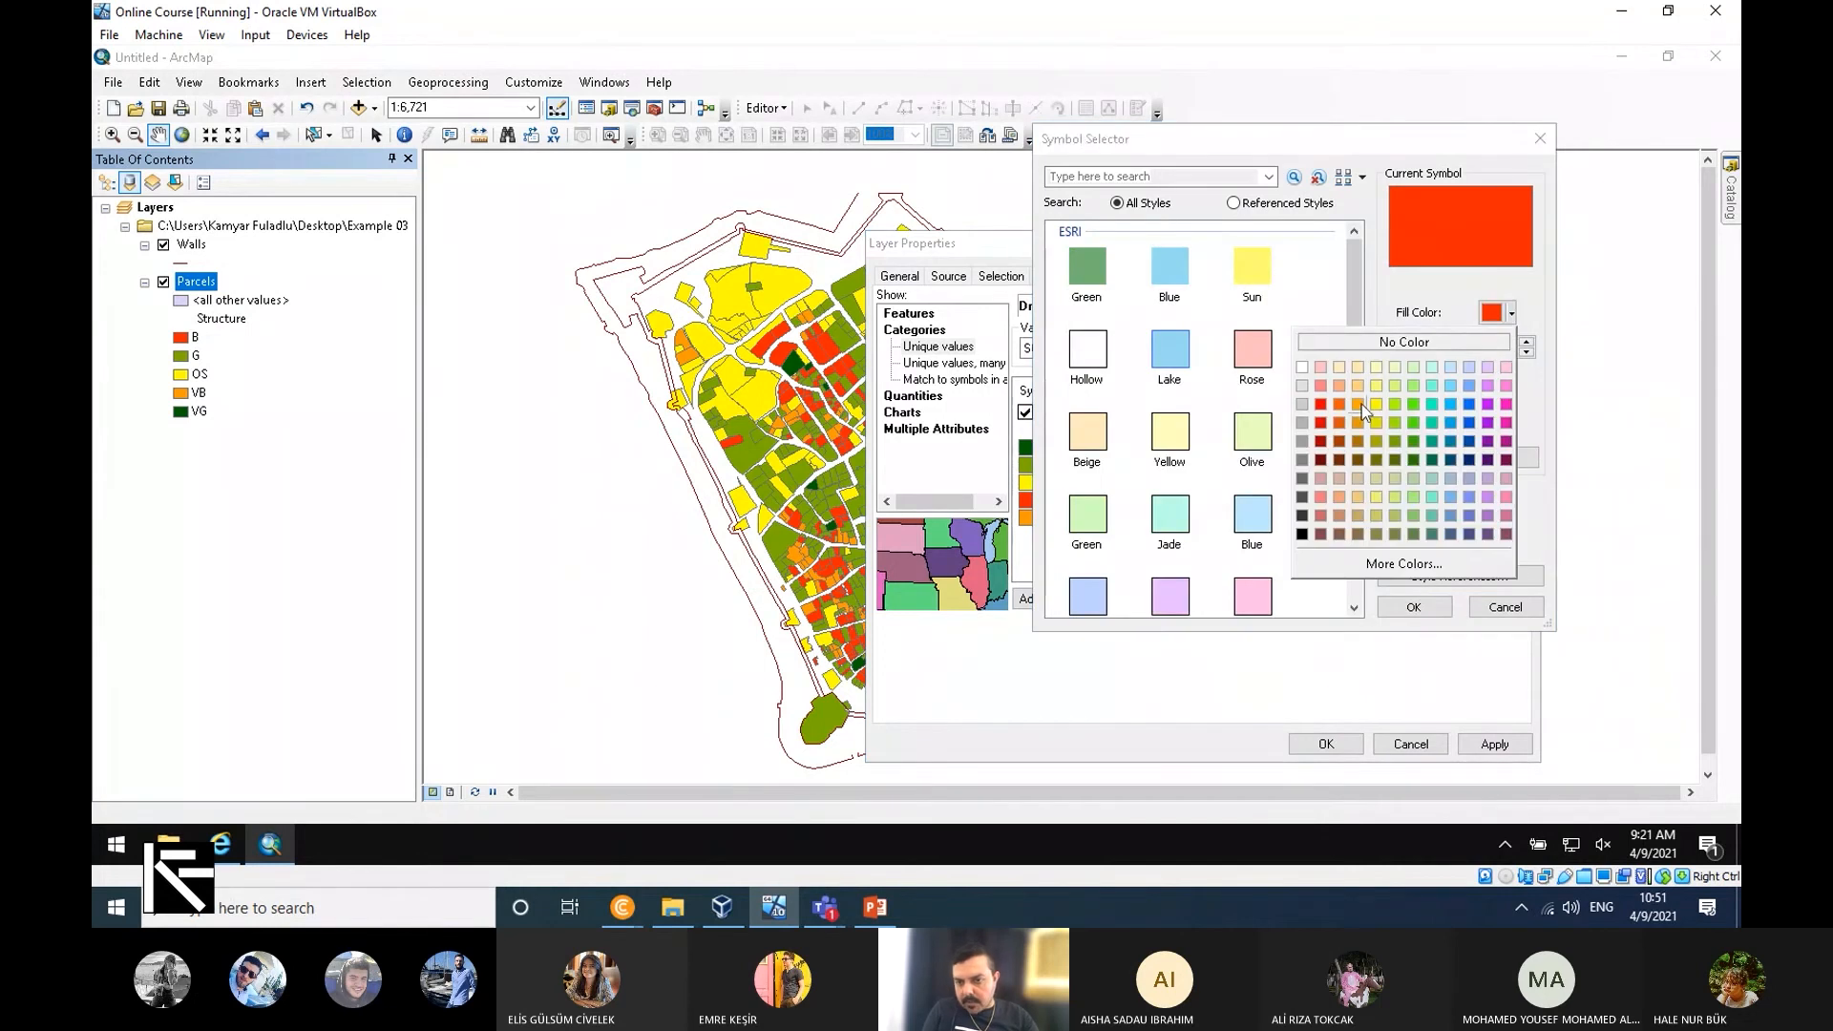
{"action": "left_click", "coordinate": [1359, 404]}
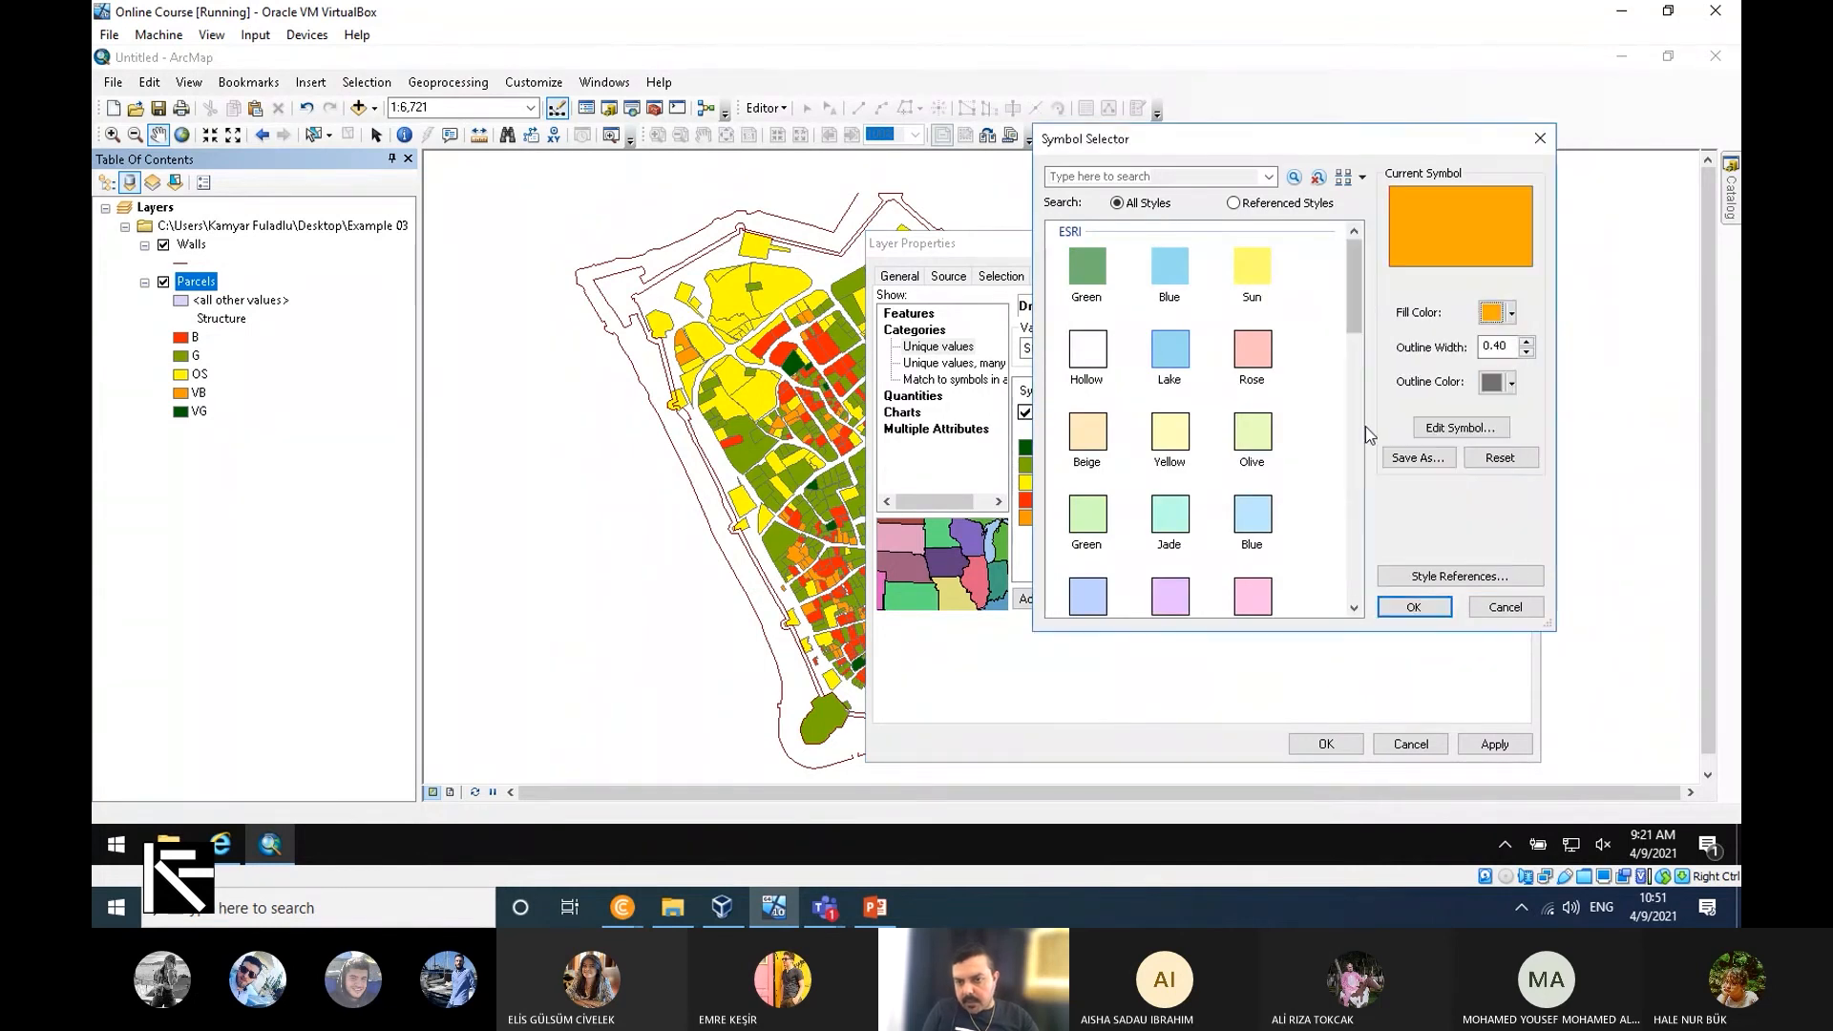
{"action": "left_click", "coordinate": [1414, 607]}
{"action": "double_click", "coordinate": [1049, 528]}
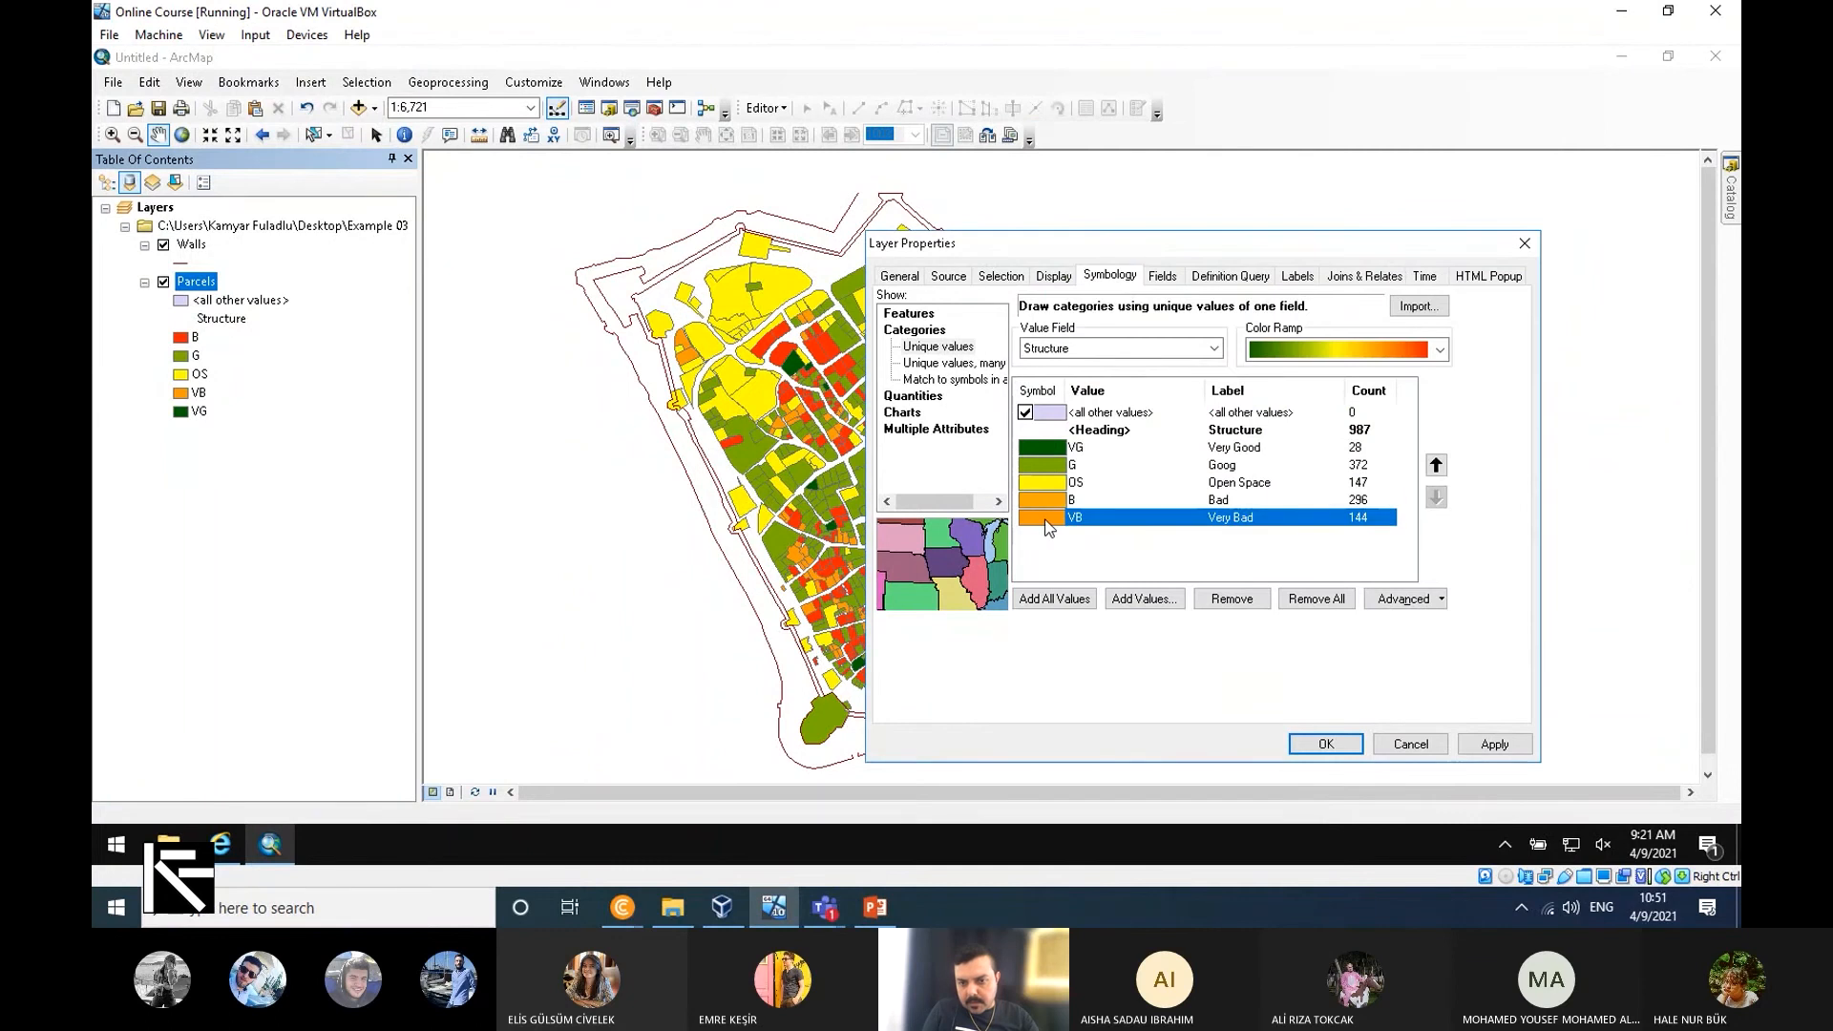
{"action": "left_click", "coordinate": [1509, 315]}
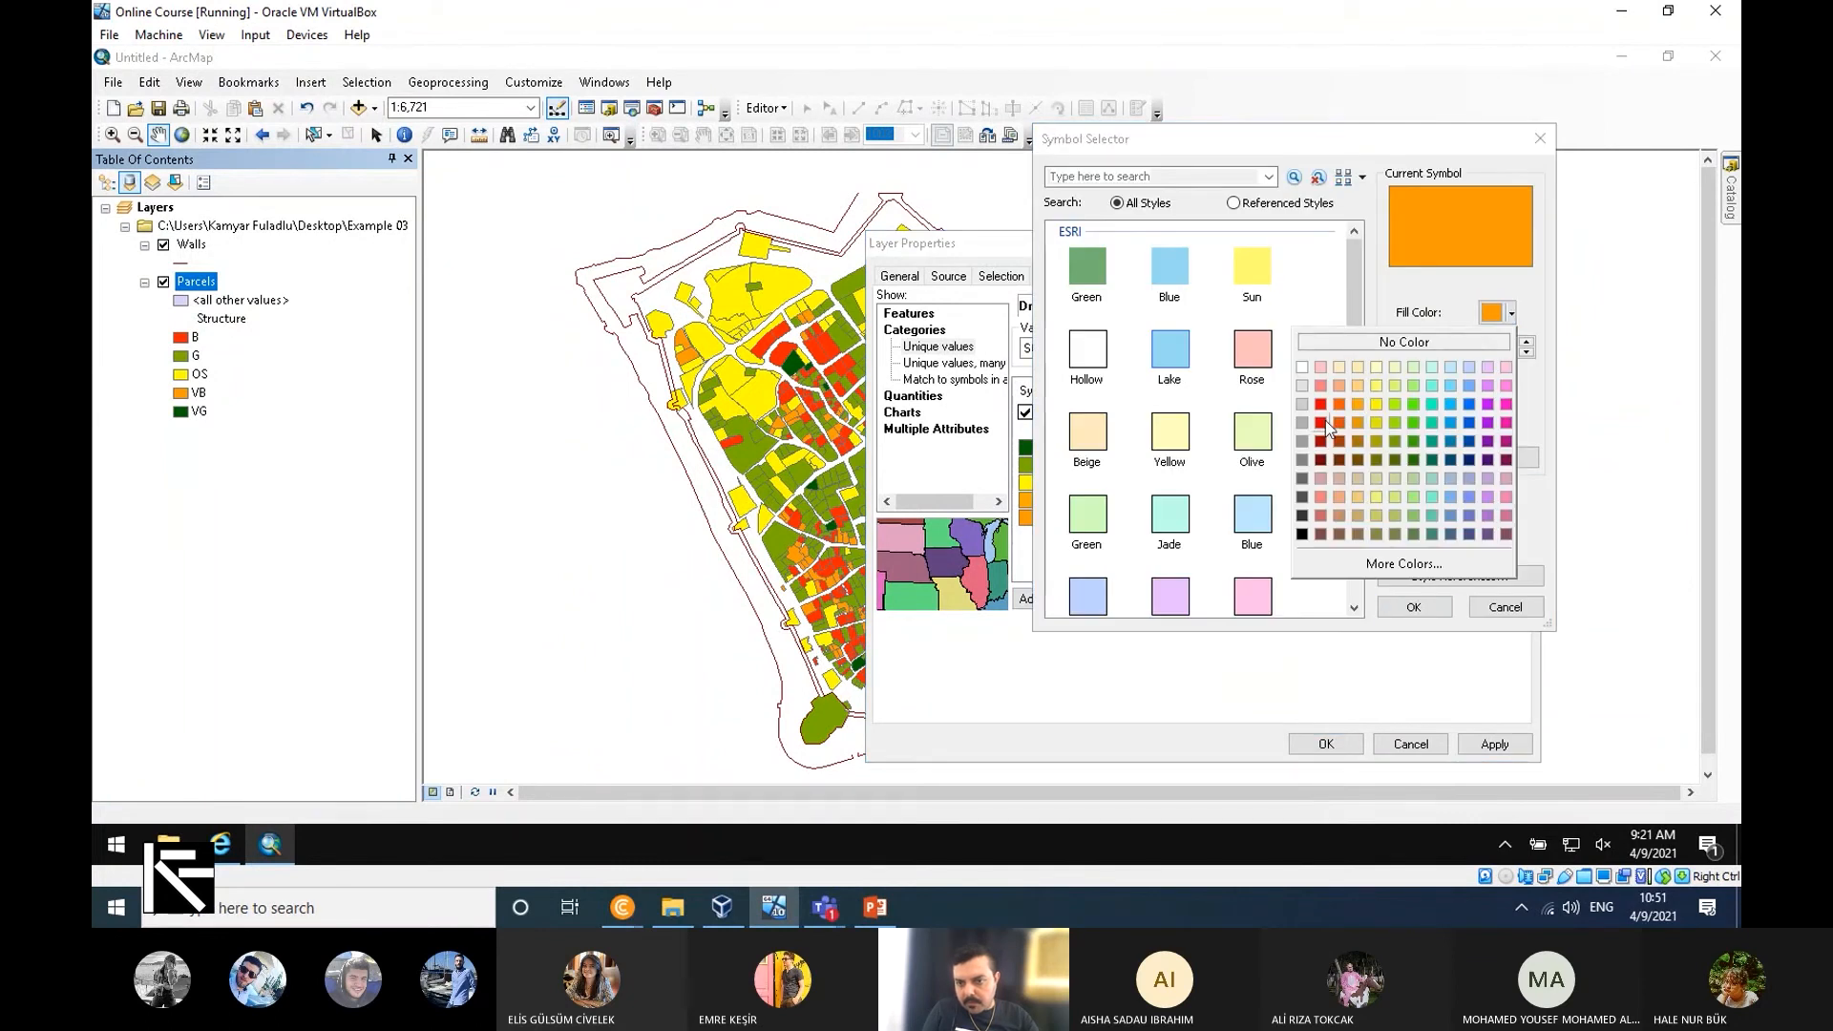
{"action": "left_click", "coordinate": [1323, 420]}
{"action": "left_click", "coordinate": [1412, 607]}
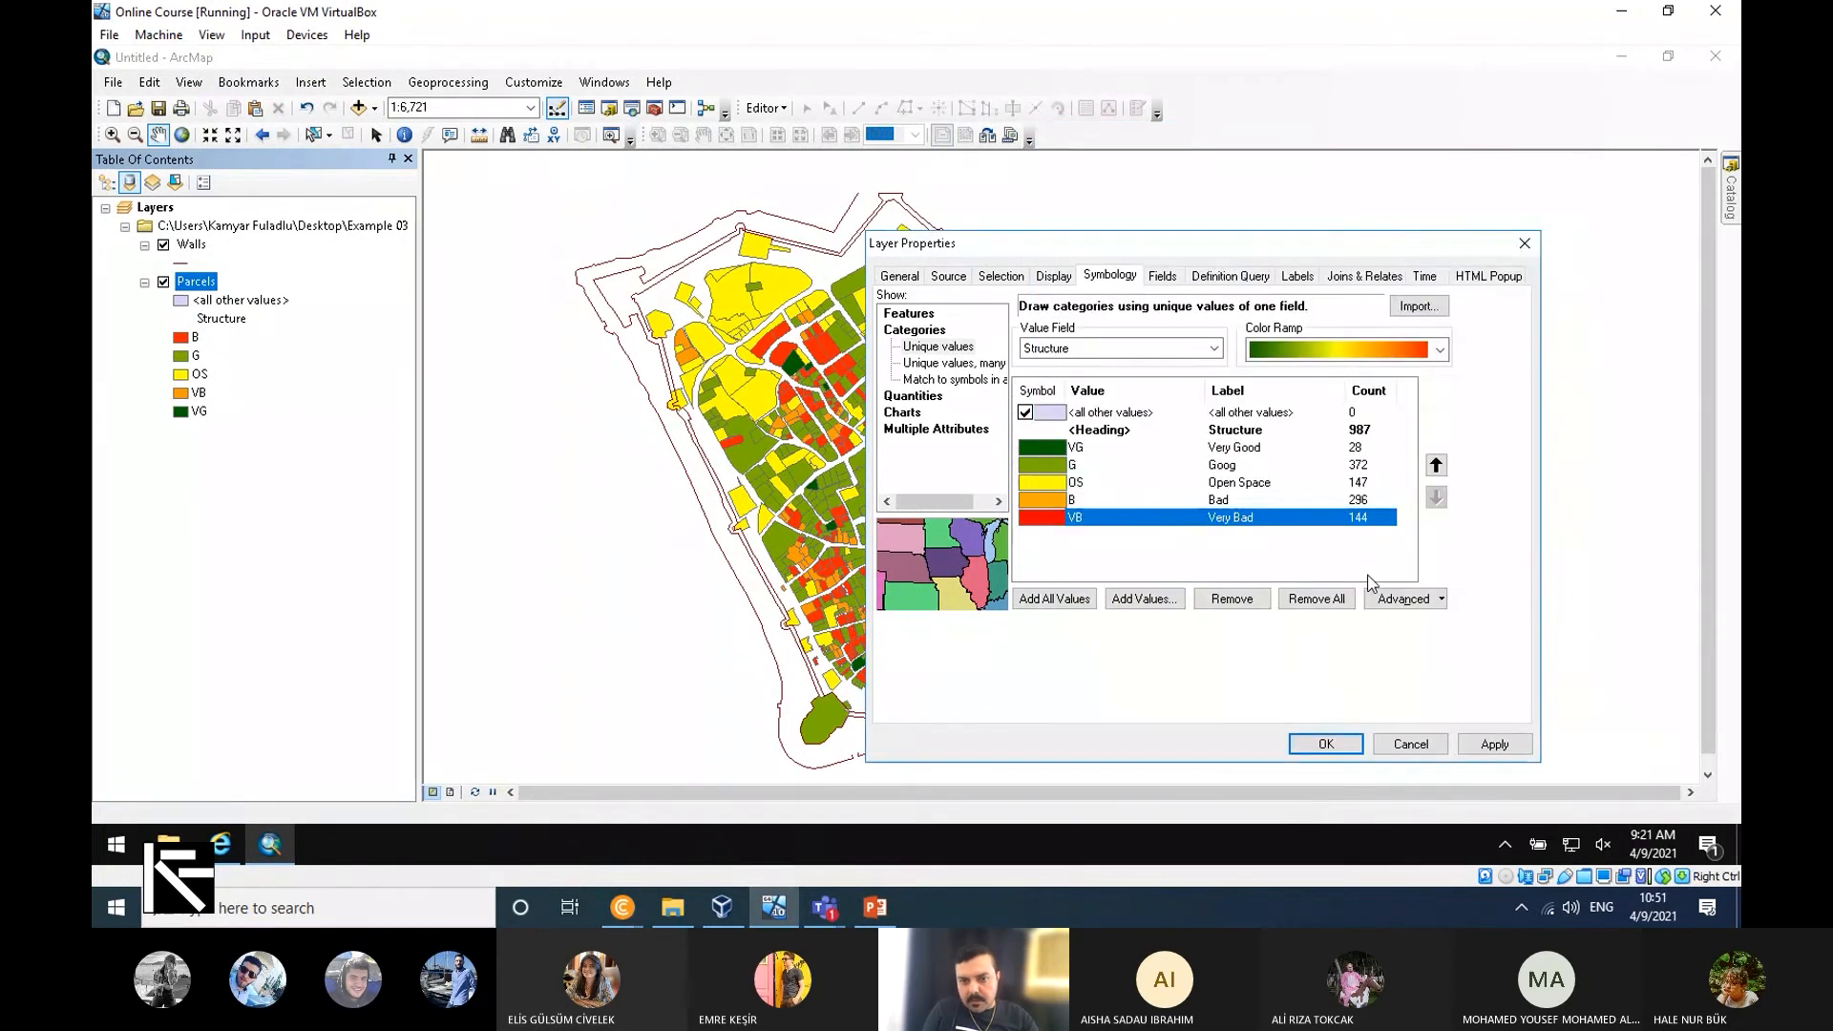
Set the Open Space class's fill color to white and accept the Parcels symbology changes.
{"action": "left_click", "coordinate": [1054, 485]}
{"action": "double_click", "coordinate": [1052, 483]}
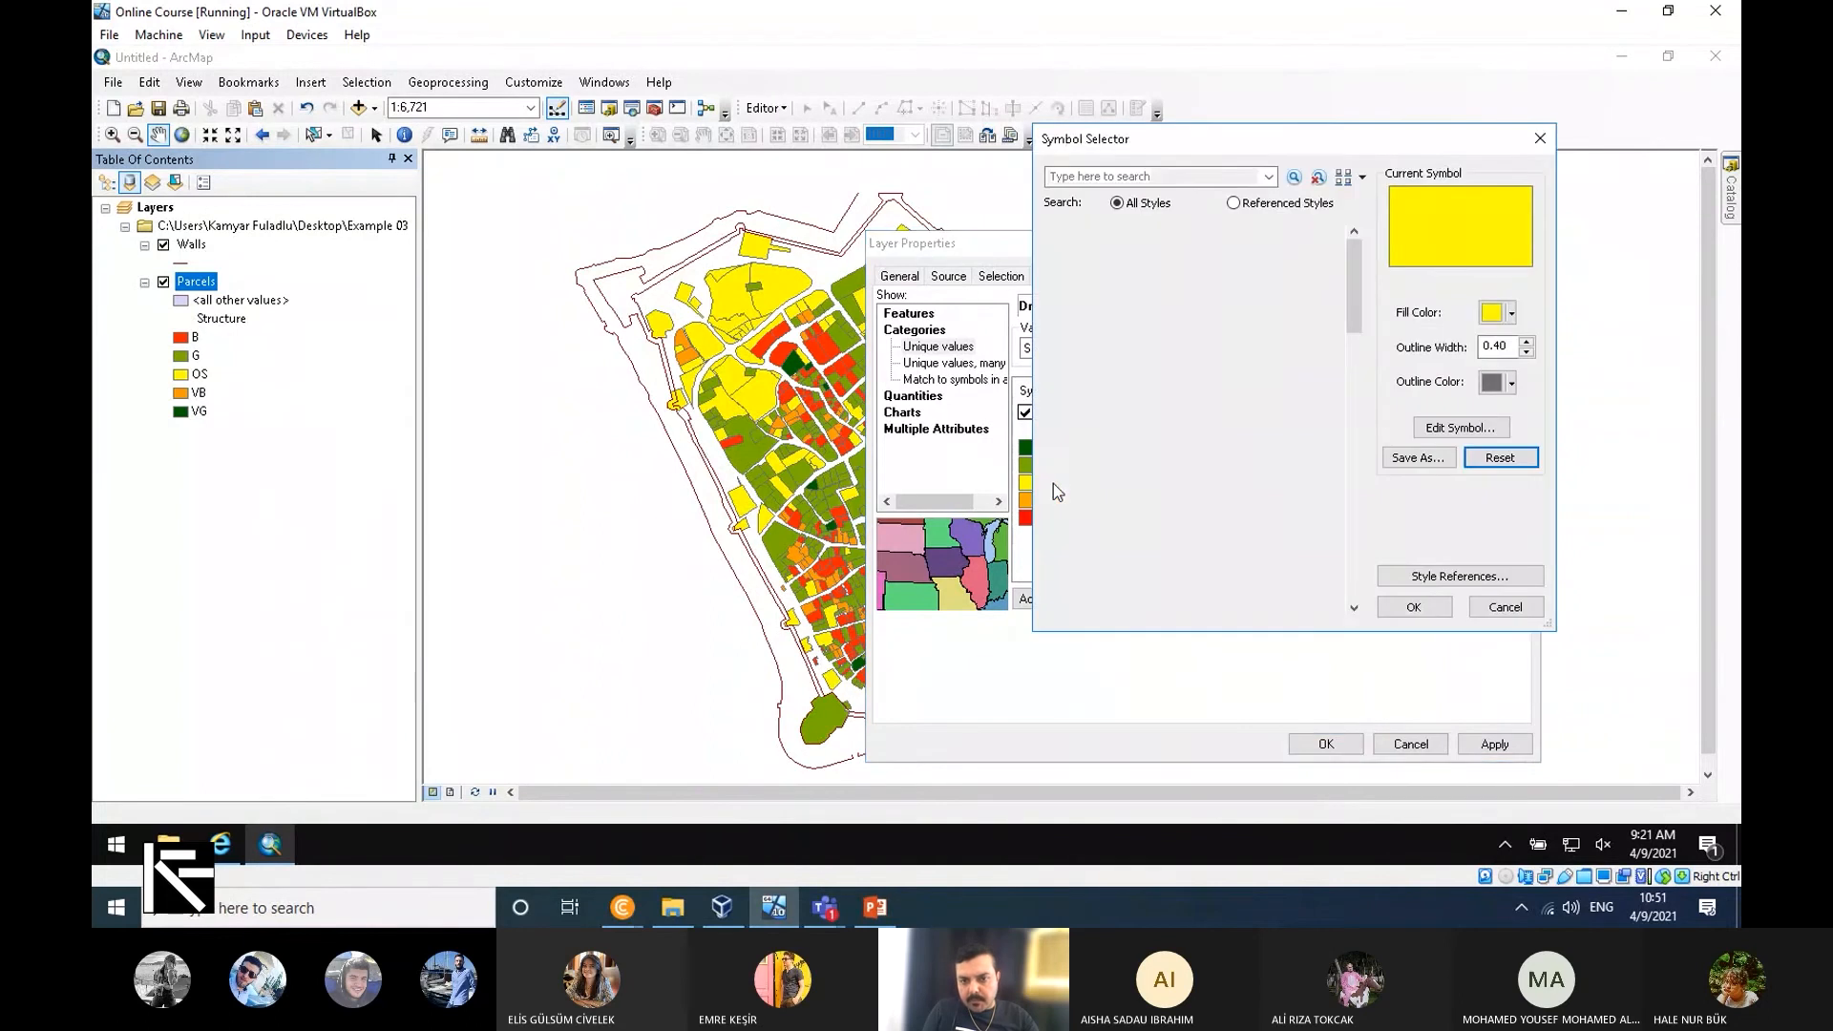
{"action": "left_click", "coordinate": [1509, 314]}
{"action": "left_click", "coordinate": [1341, 343]}
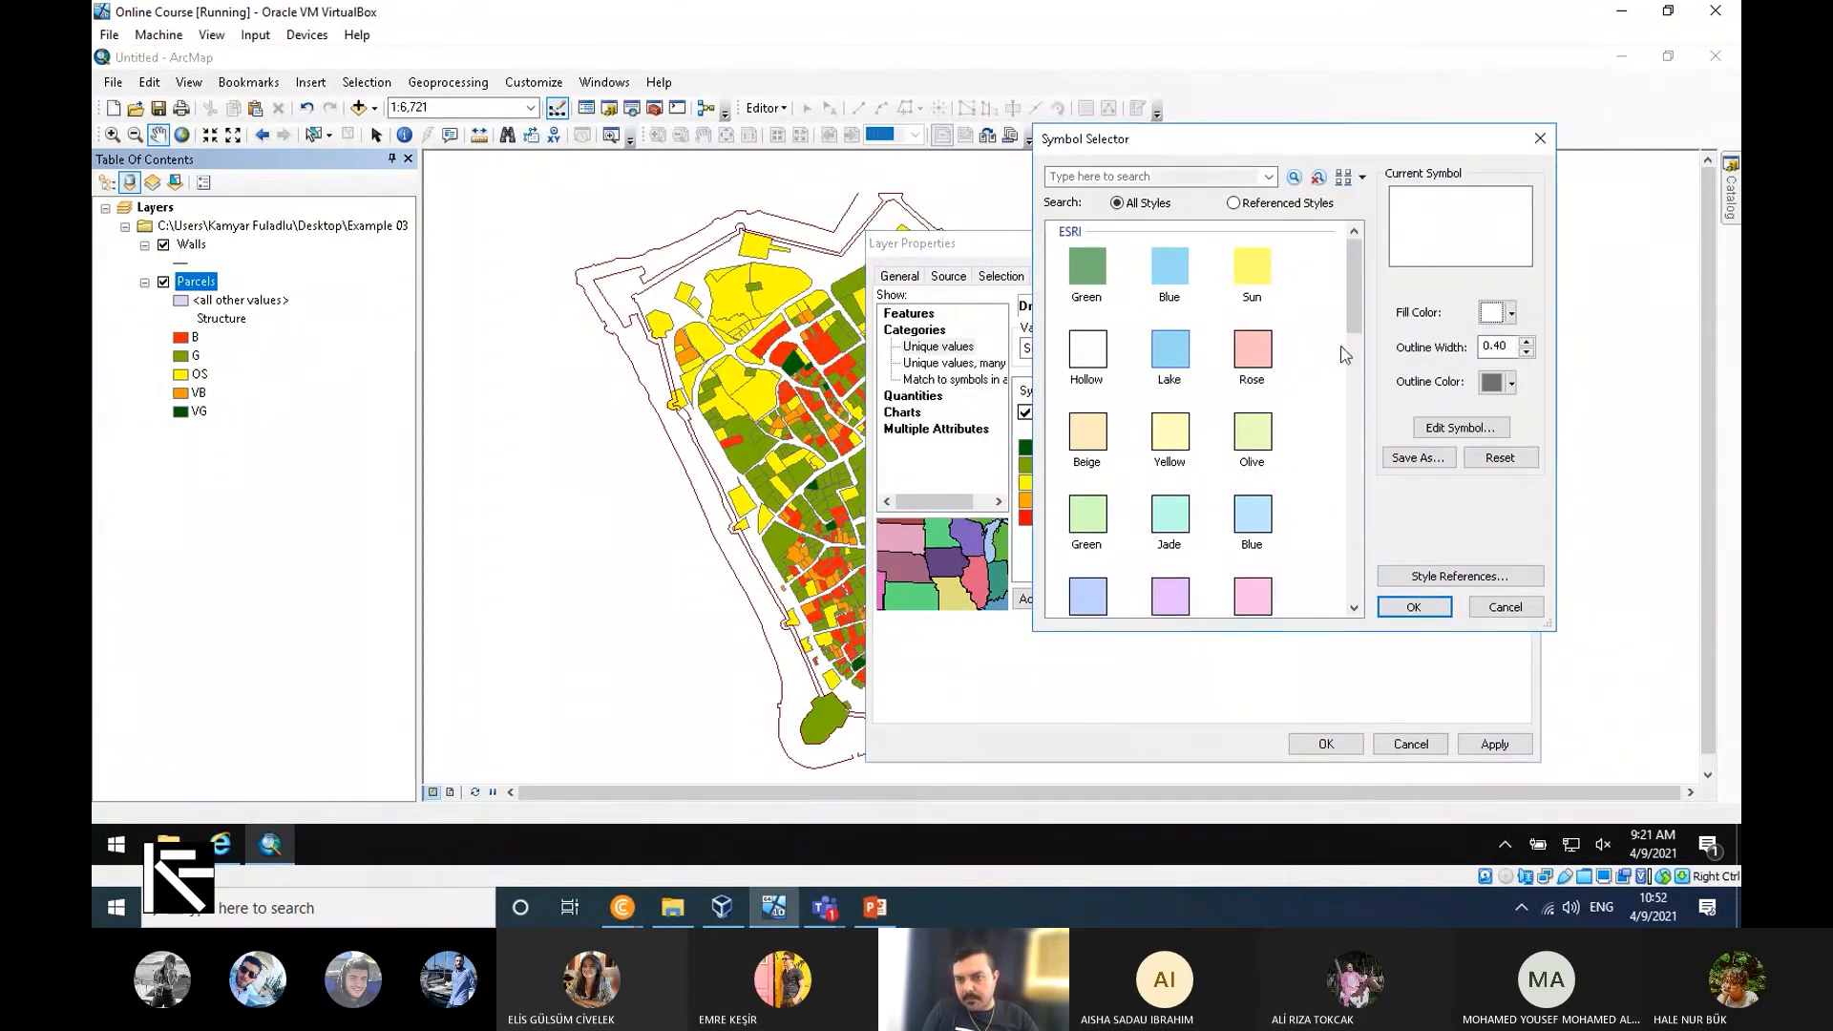
{"action": "left_click", "coordinate": [1414, 607]}
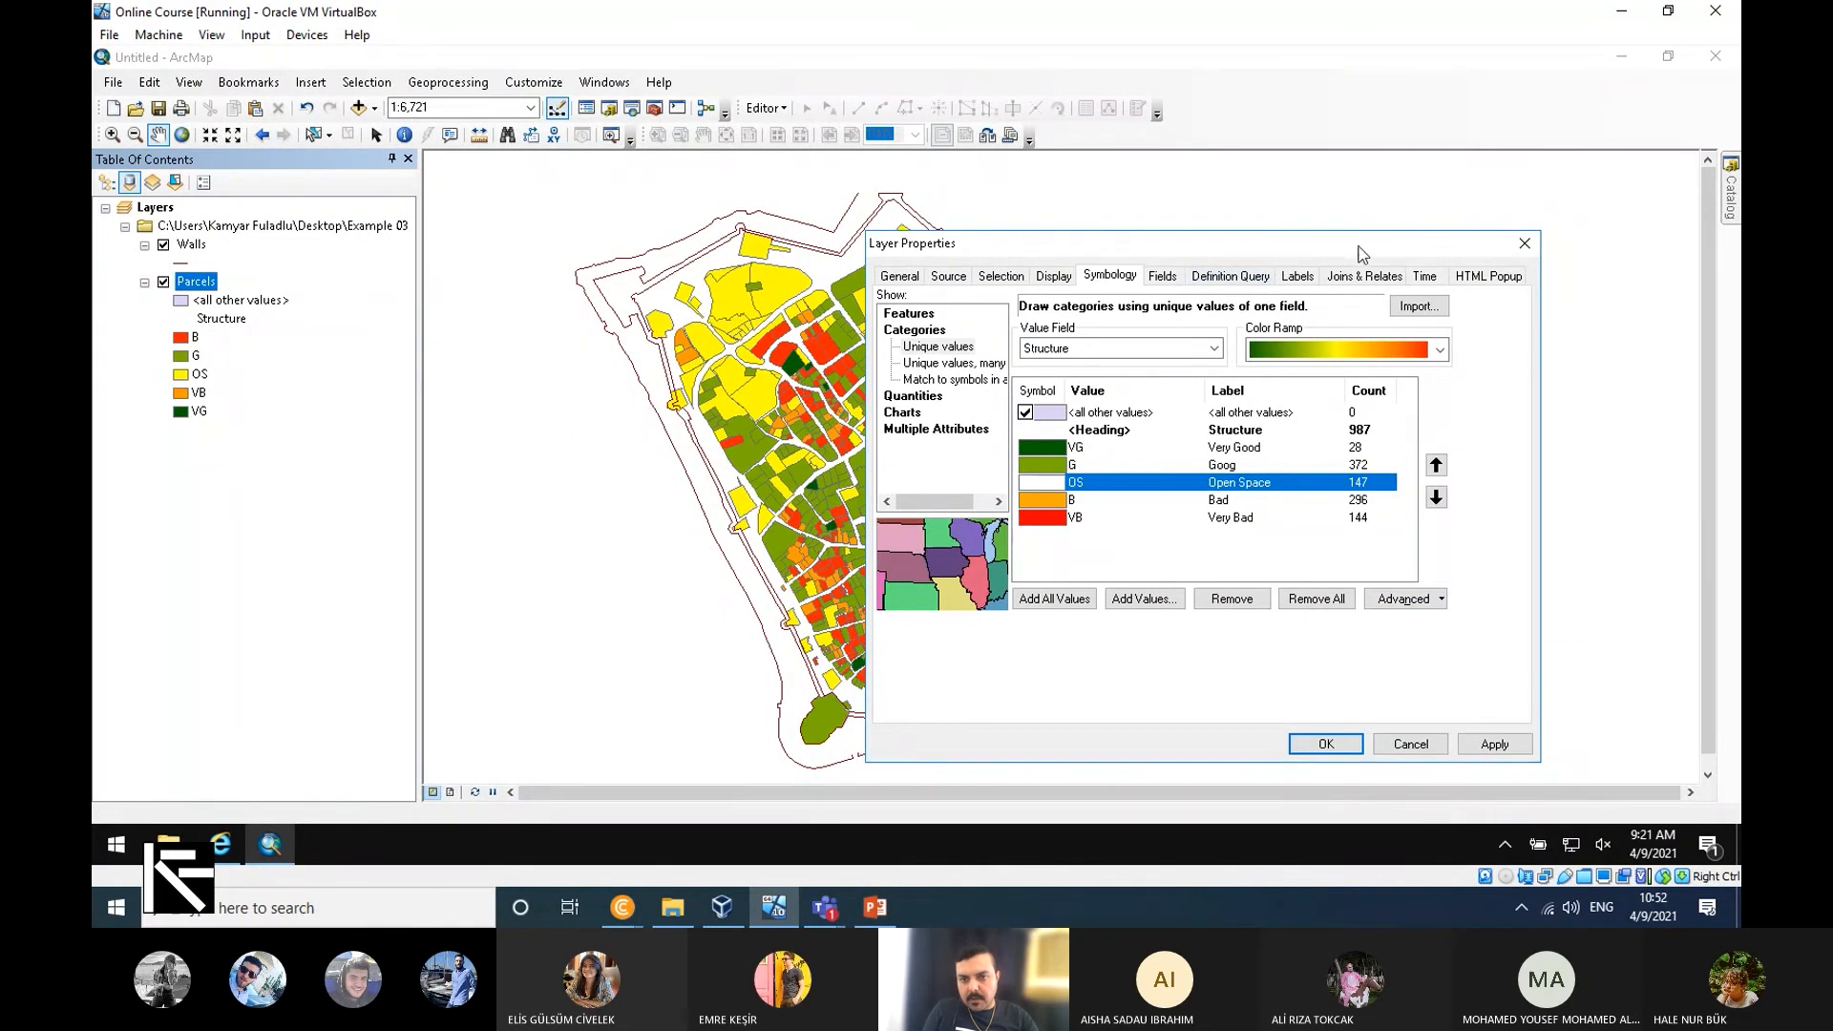
{"action": "left_click_drag", "start_coordinate": [1365, 245], "coordinate": [1511, 136]}
{"action": "left_click", "coordinate": [1494, 631]}
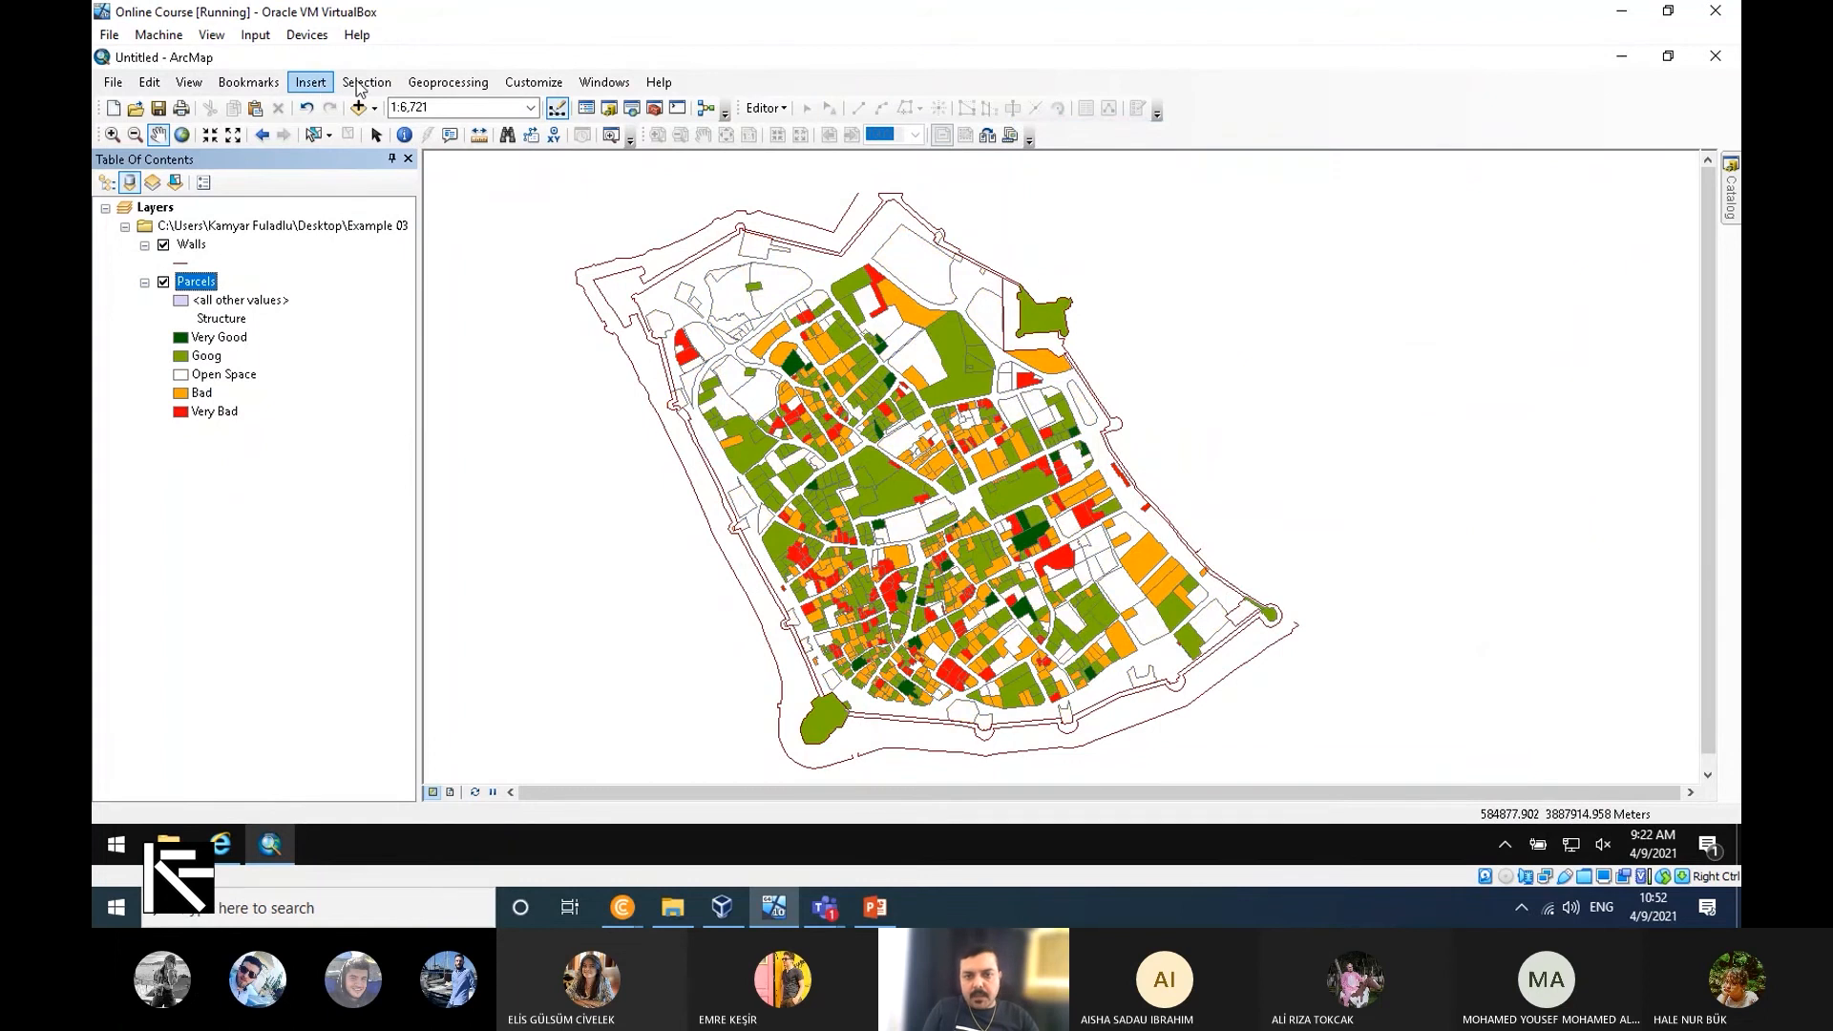
Switch the map from data view to layout view.
{"action": "left_click", "coordinate": [189, 82]}
{"action": "mouse_move", "coordinate": [248, 82]}
{"action": "mouse_move", "coordinate": [189, 82]}
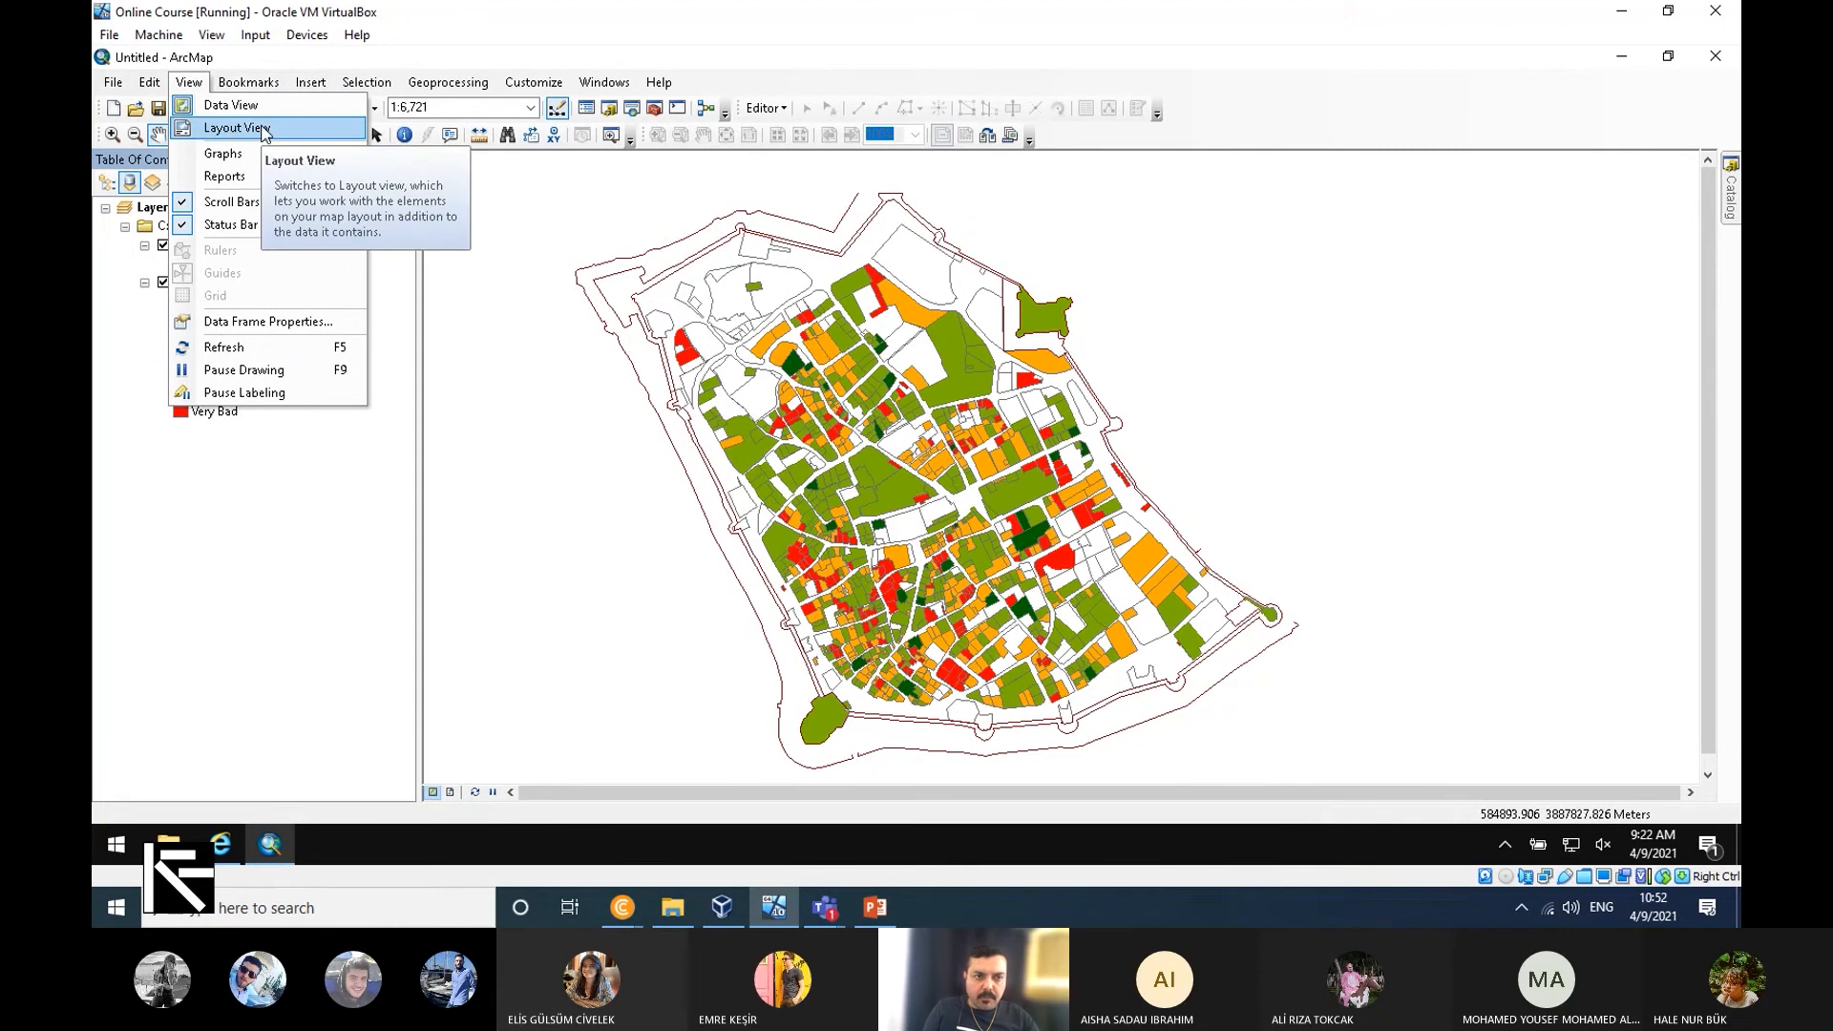
{"action": "left_click", "coordinate": [265, 133]}
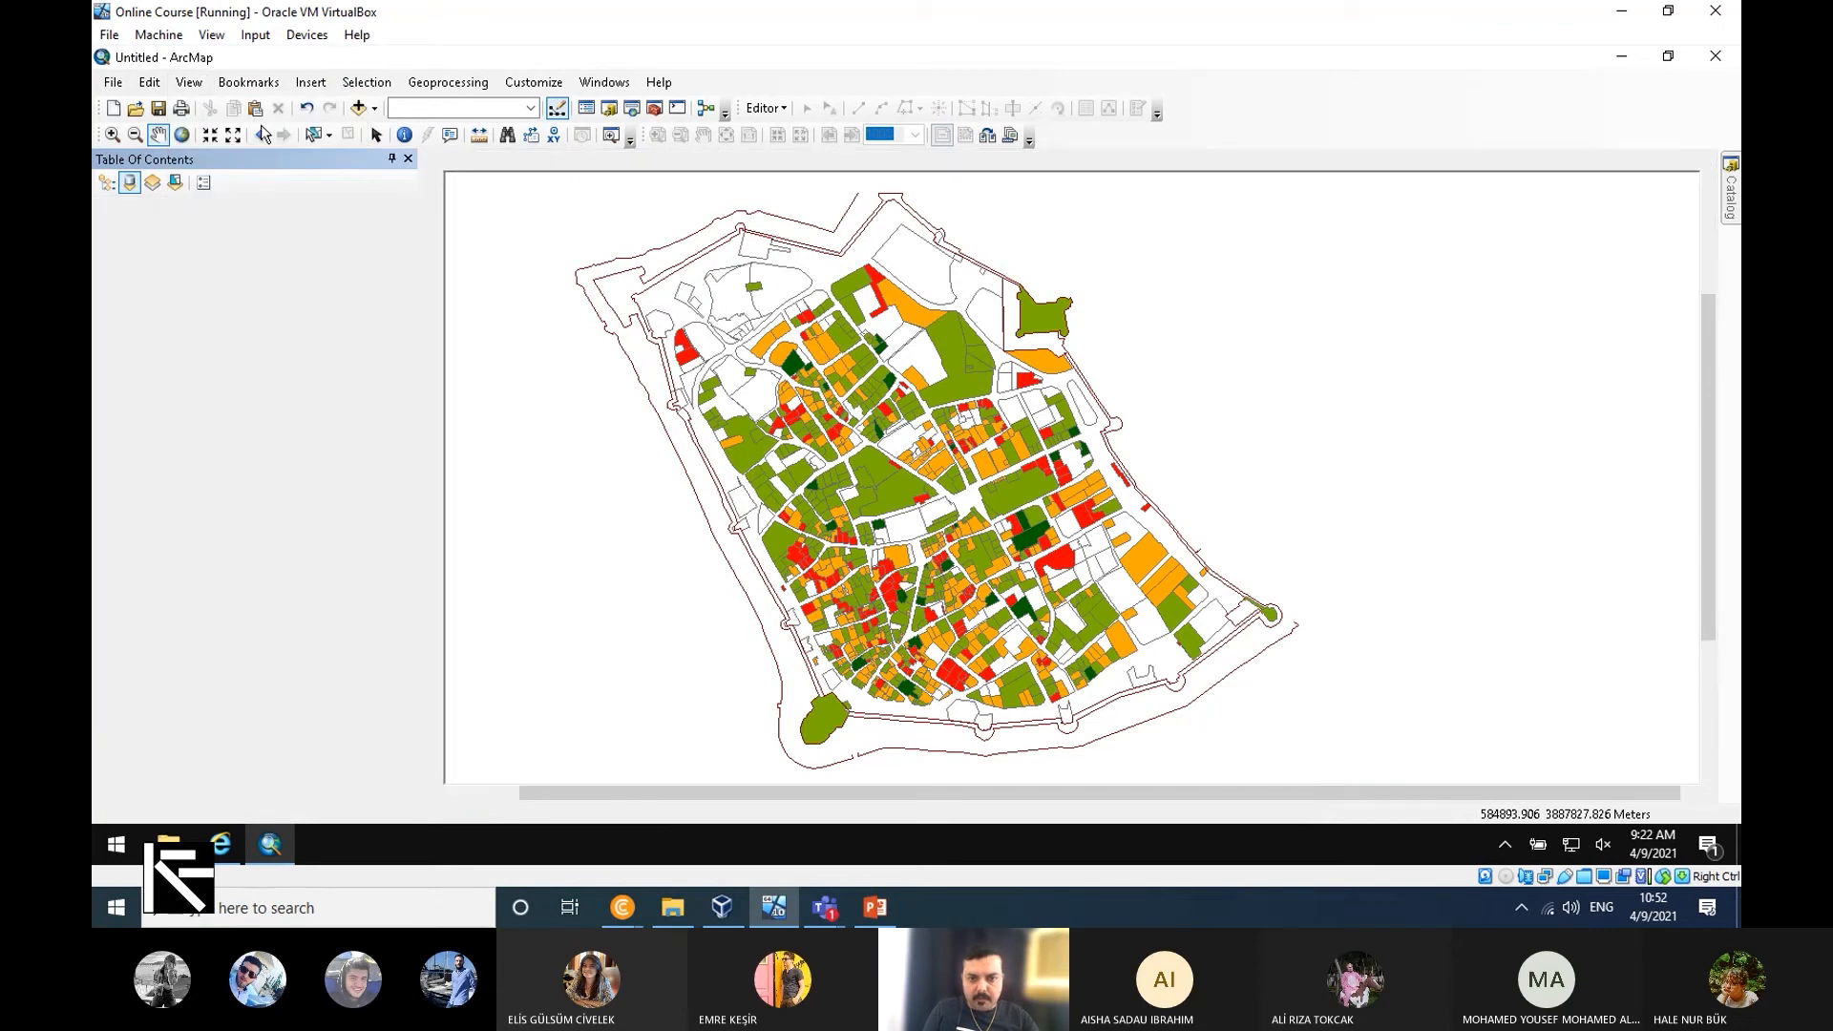
Set the layout page to A4 size in landscape orientation.
{"action": "right_click", "coordinate": [829, 399]}
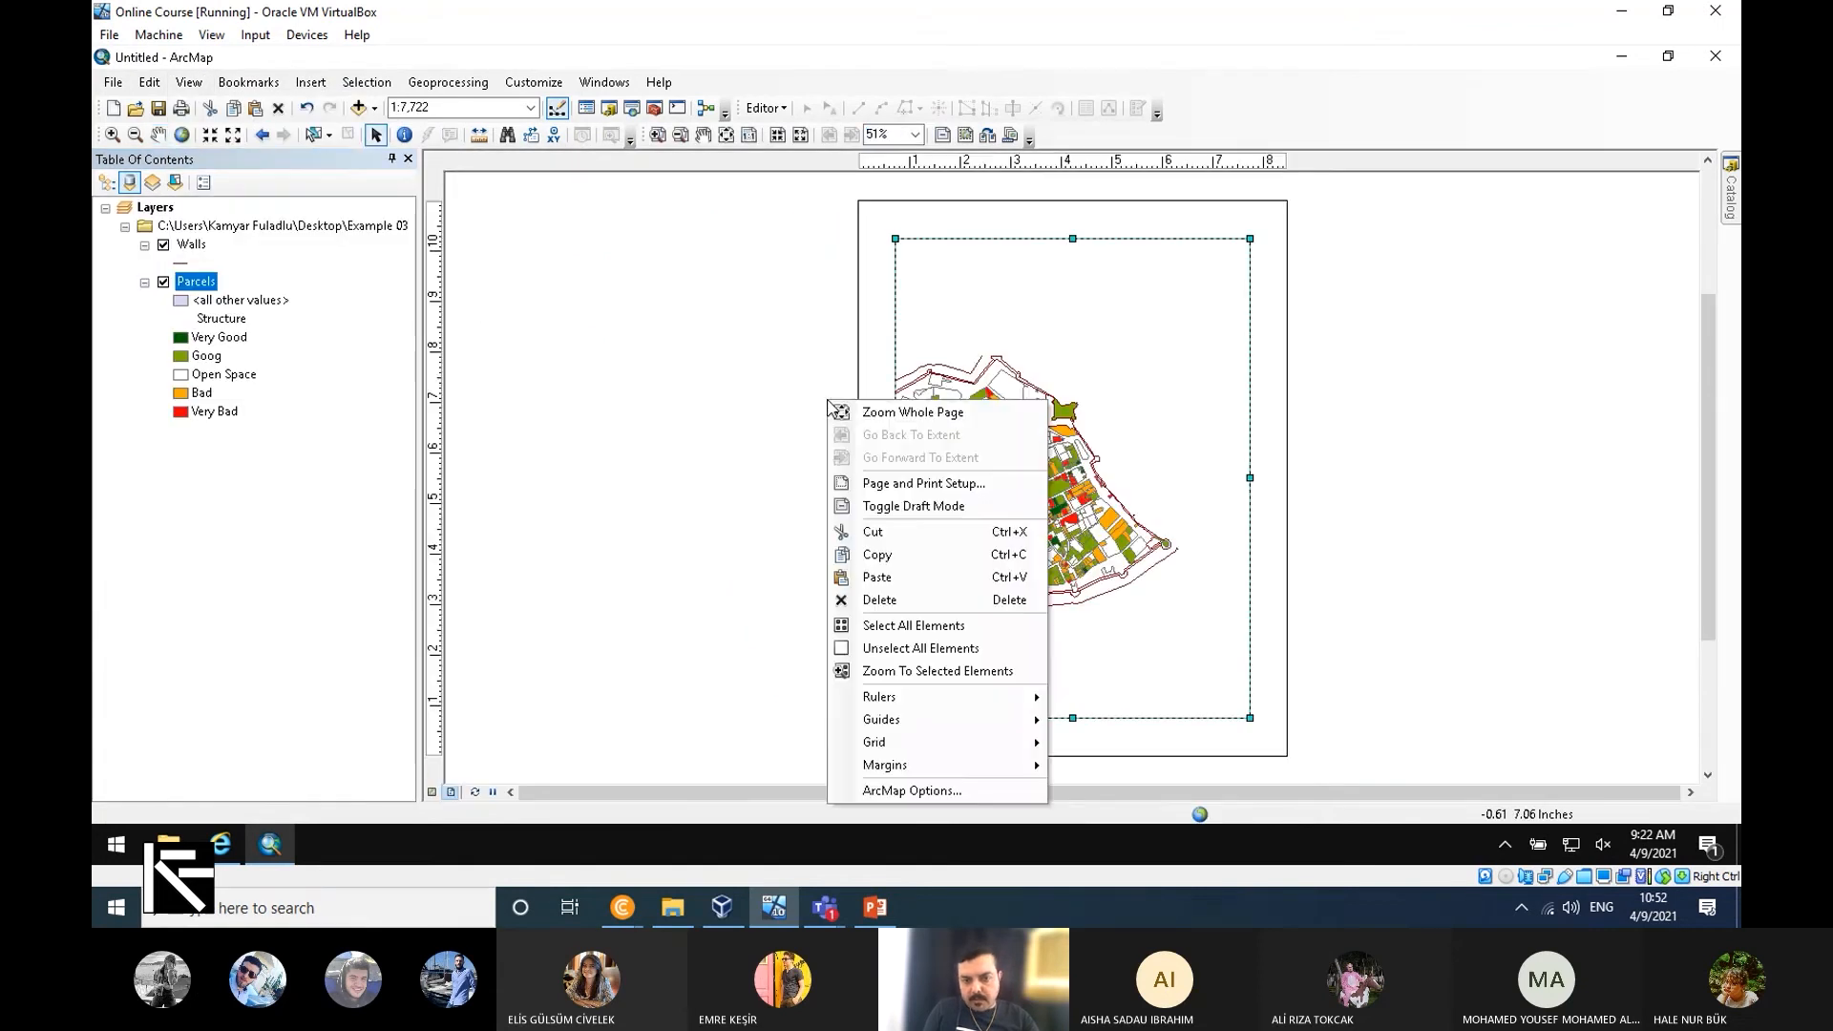
{"action": "left_click", "coordinate": [927, 485]}
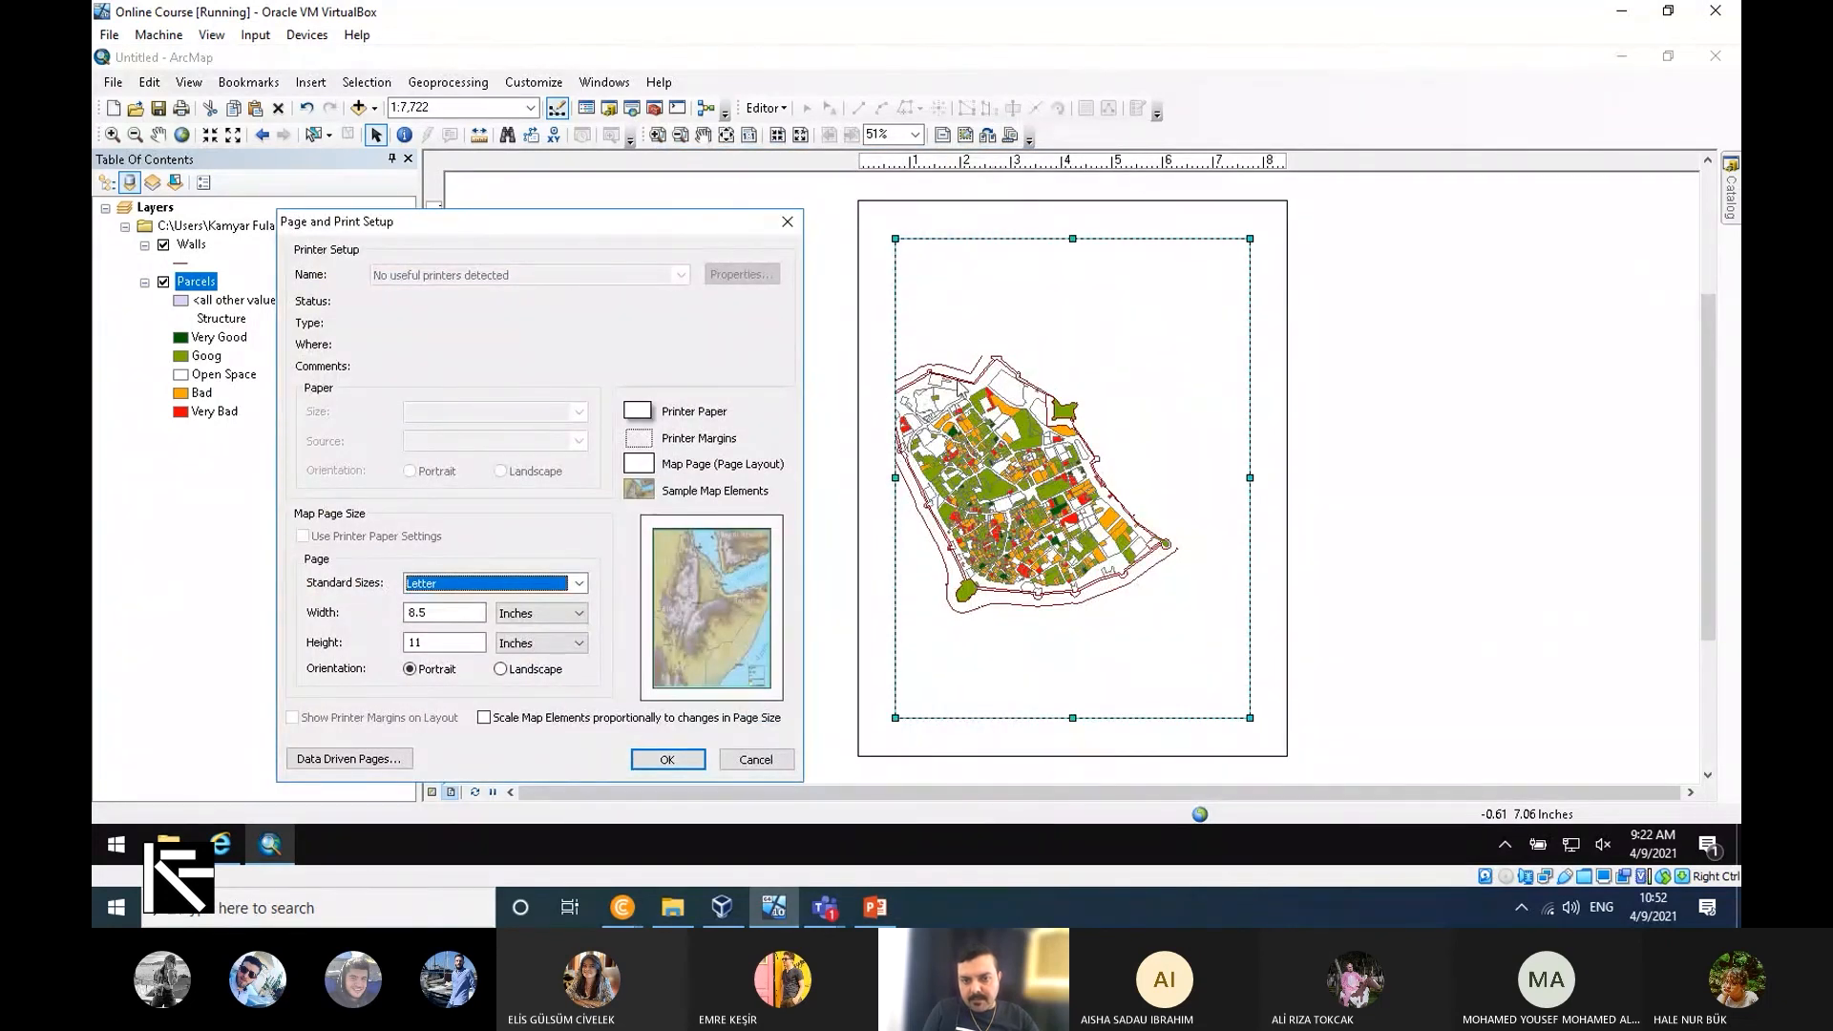
{"action": "left_click", "coordinate": [566, 582]}
{"action": "scroll", "coordinate": [518, 668], "scroll_direction": "up", "scroll_amount": 5}
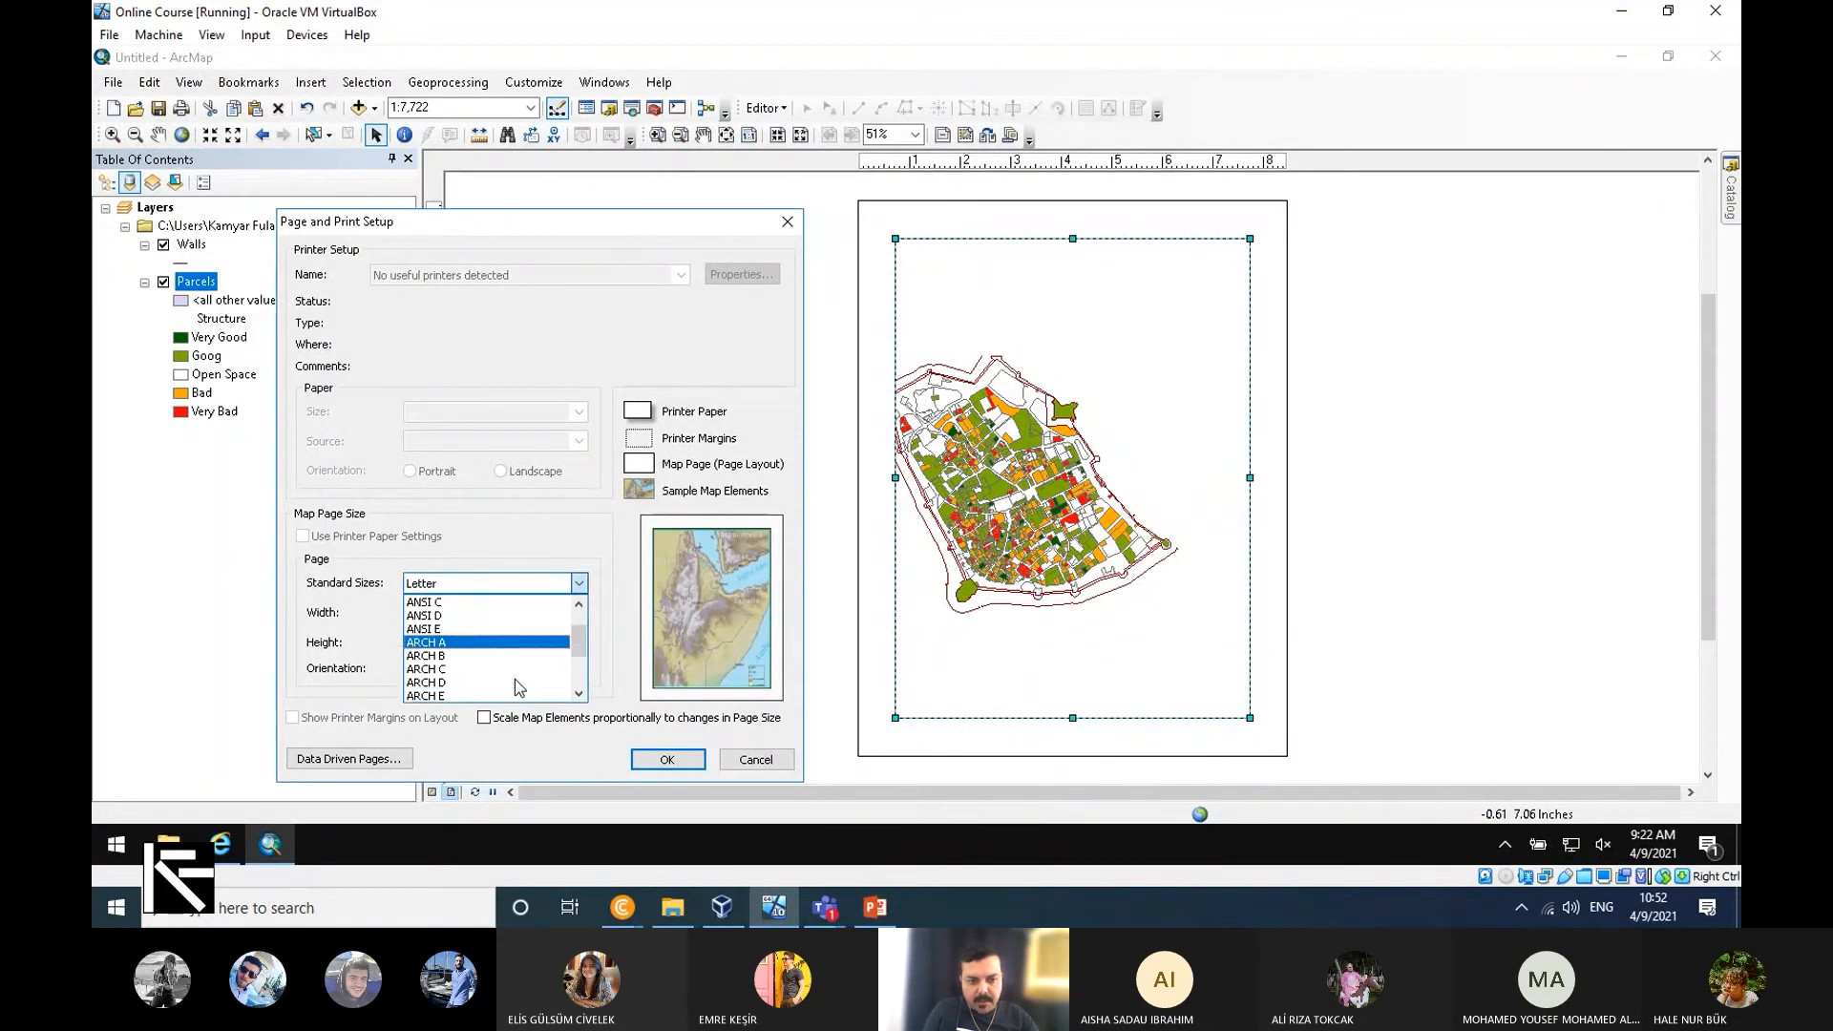
{"action": "scroll", "coordinate": [516, 682], "scroll_direction": "down", "scroll_amount": 3}
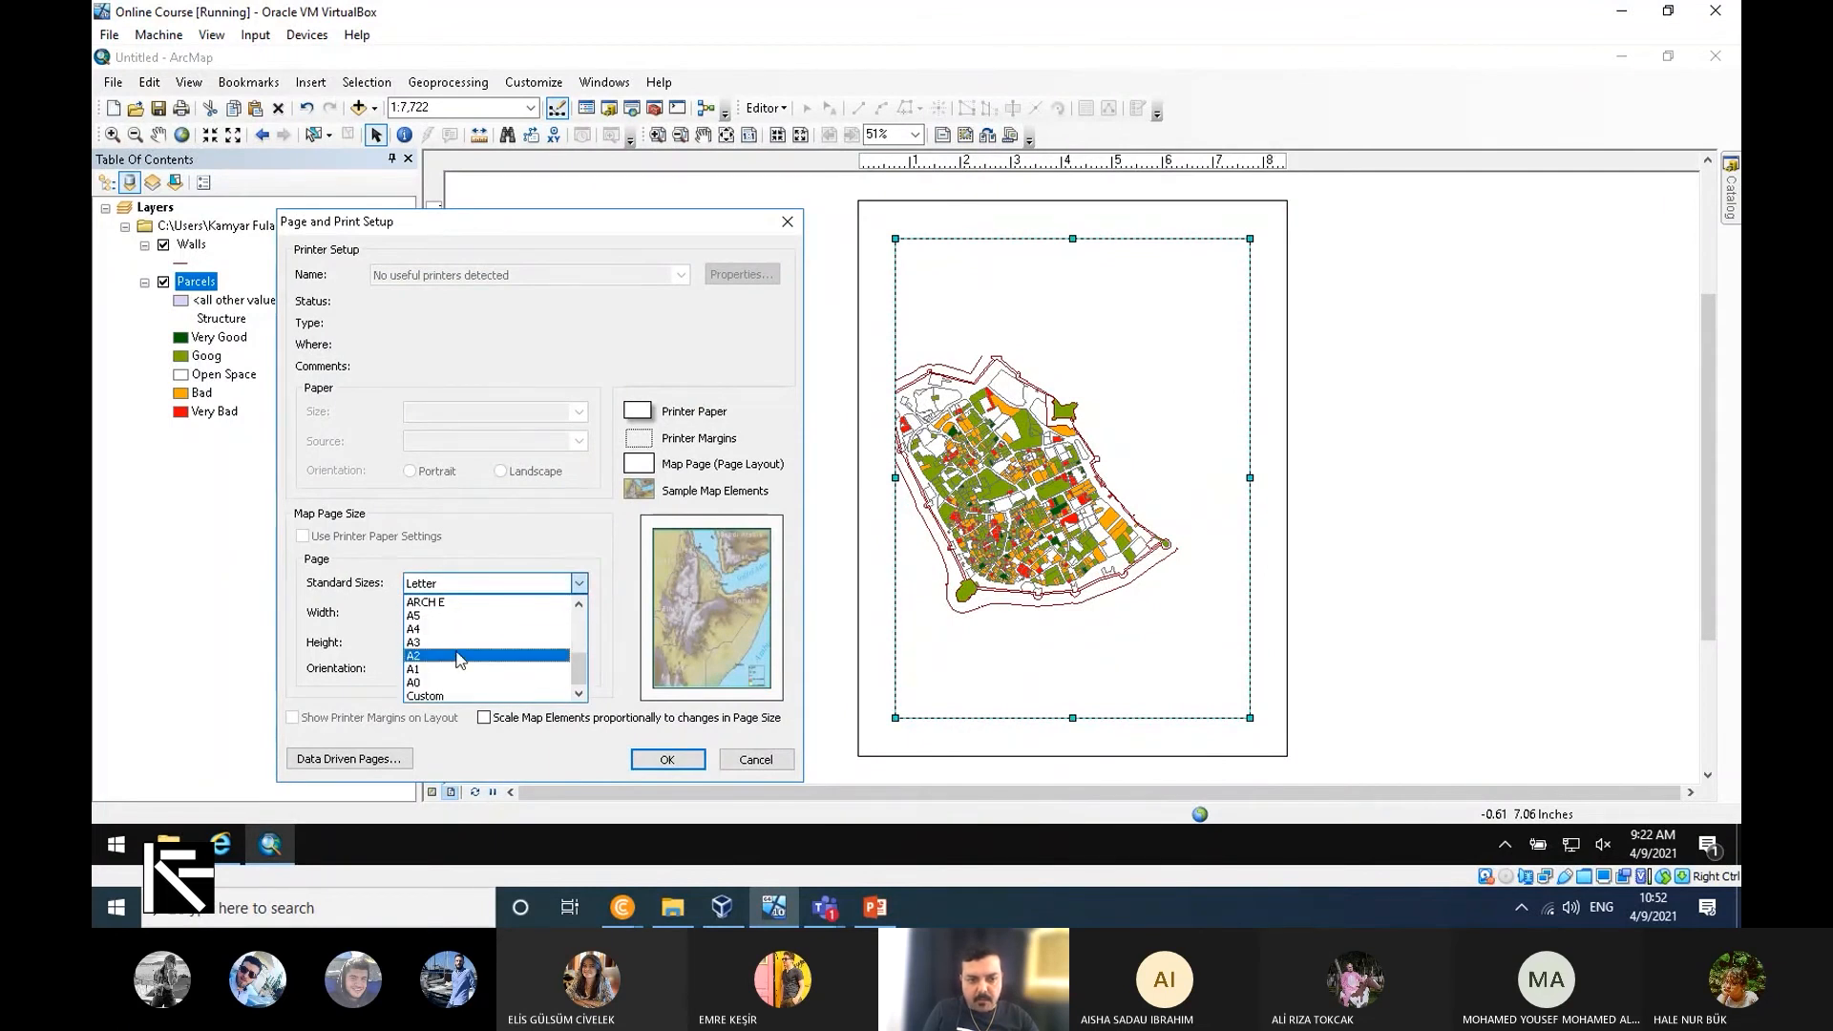
{"action": "left_click", "coordinate": [467, 629]}
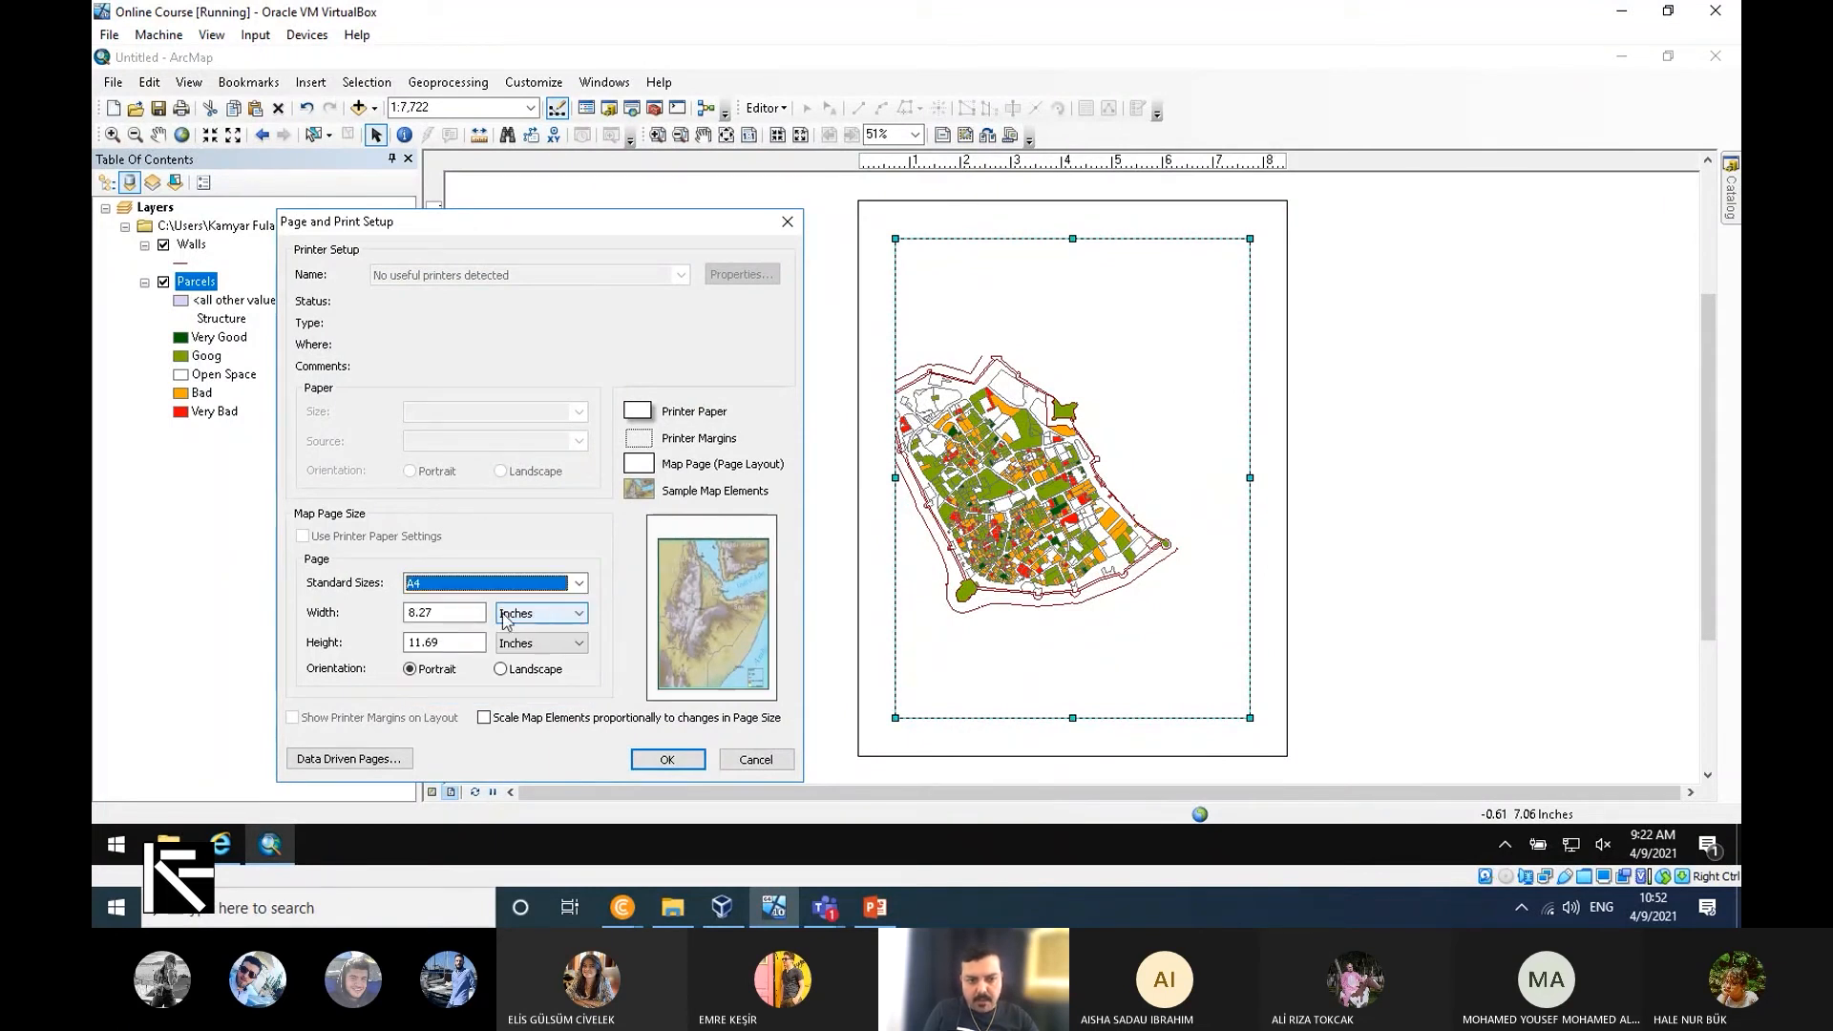
{"action": "left_click", "coordinate": [523, 674]}
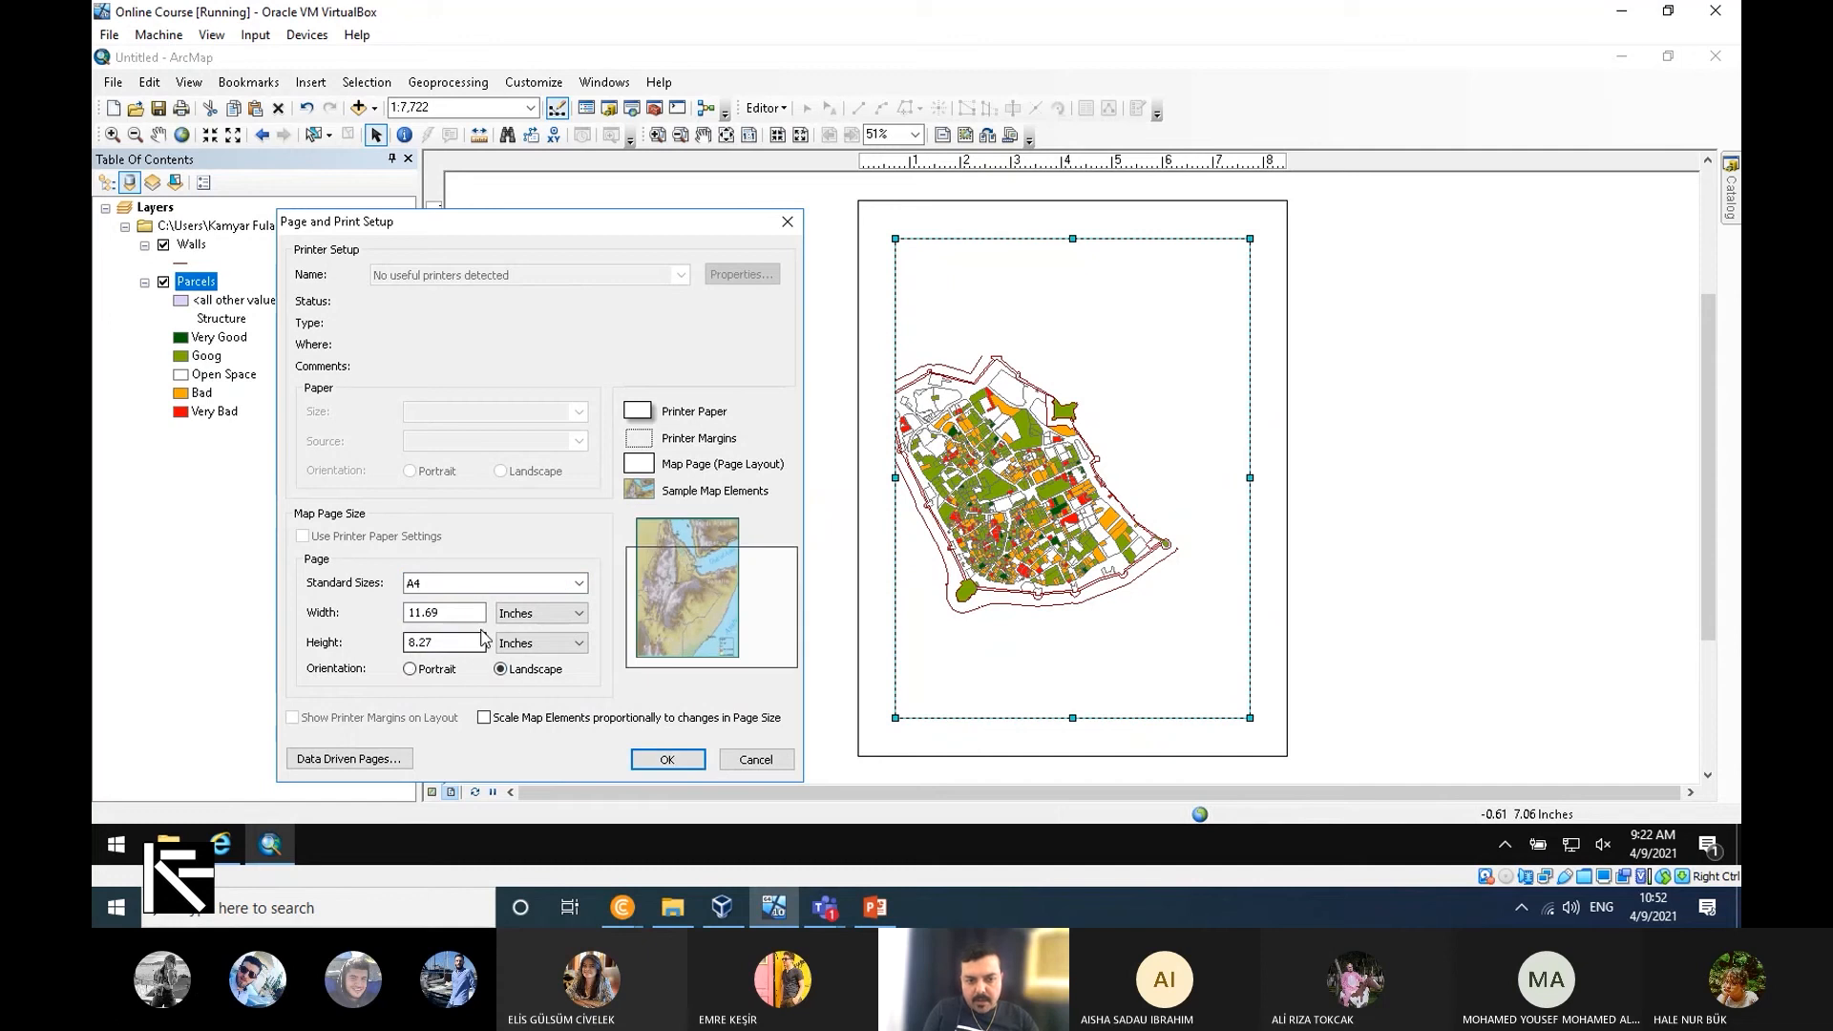
{"action": "left_click", "coordinate": [668, 759]}
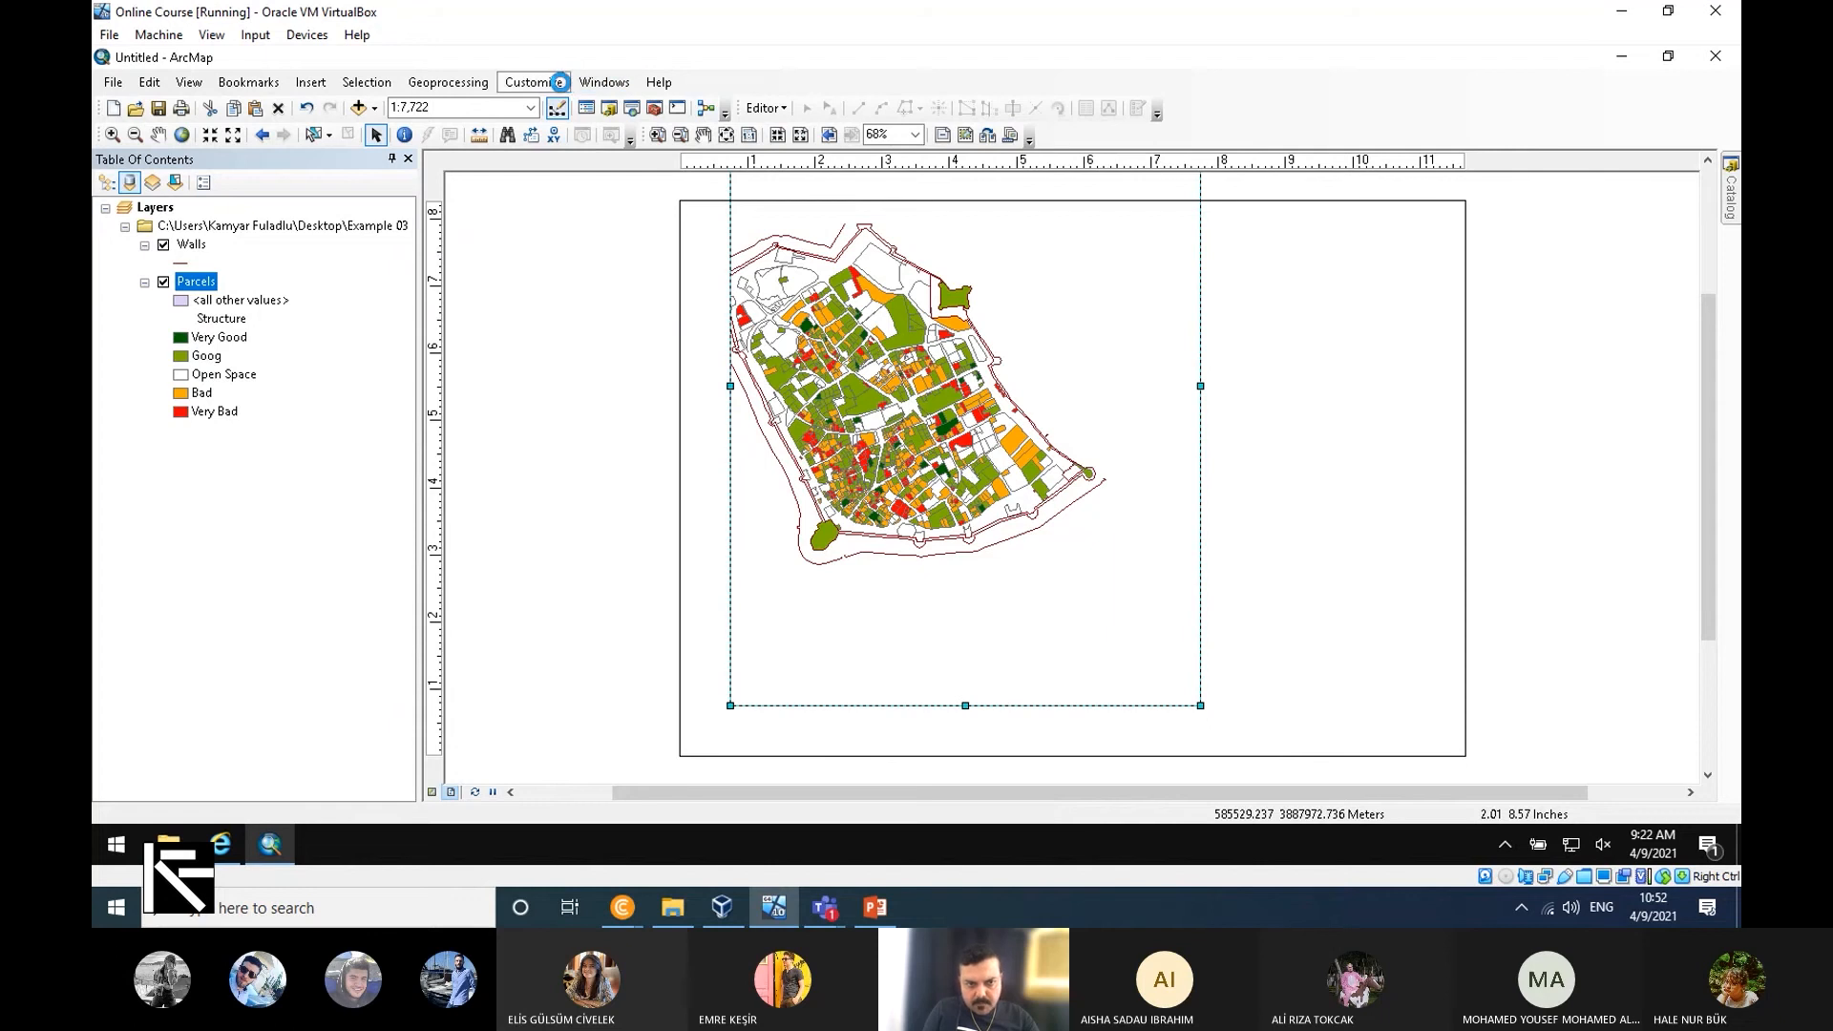
Set the layout ruler units to centimeters with a smallest division of 1/10 cm.
{"action": "left_click", "coordinate": [559, 82]}
{"action": "left_click", "coordinate": [604, 234]}
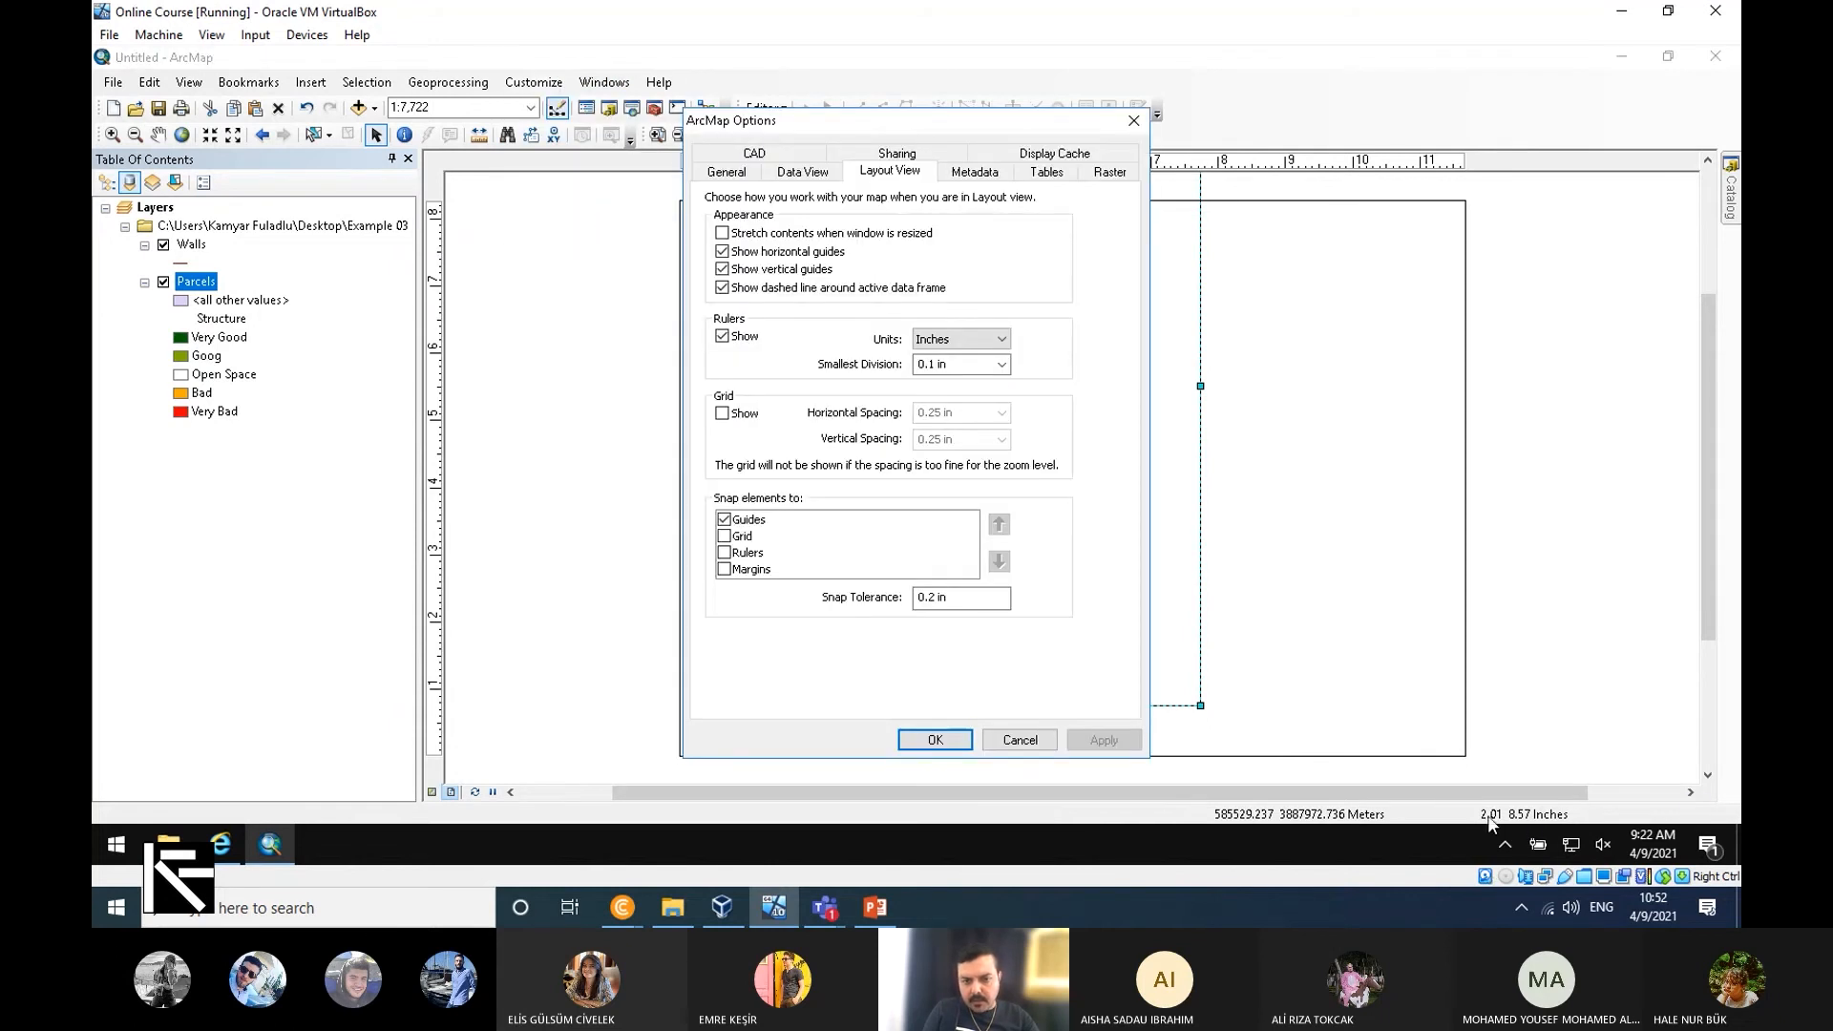
{"action": "left_click", "coordinate": [1001, 339]}
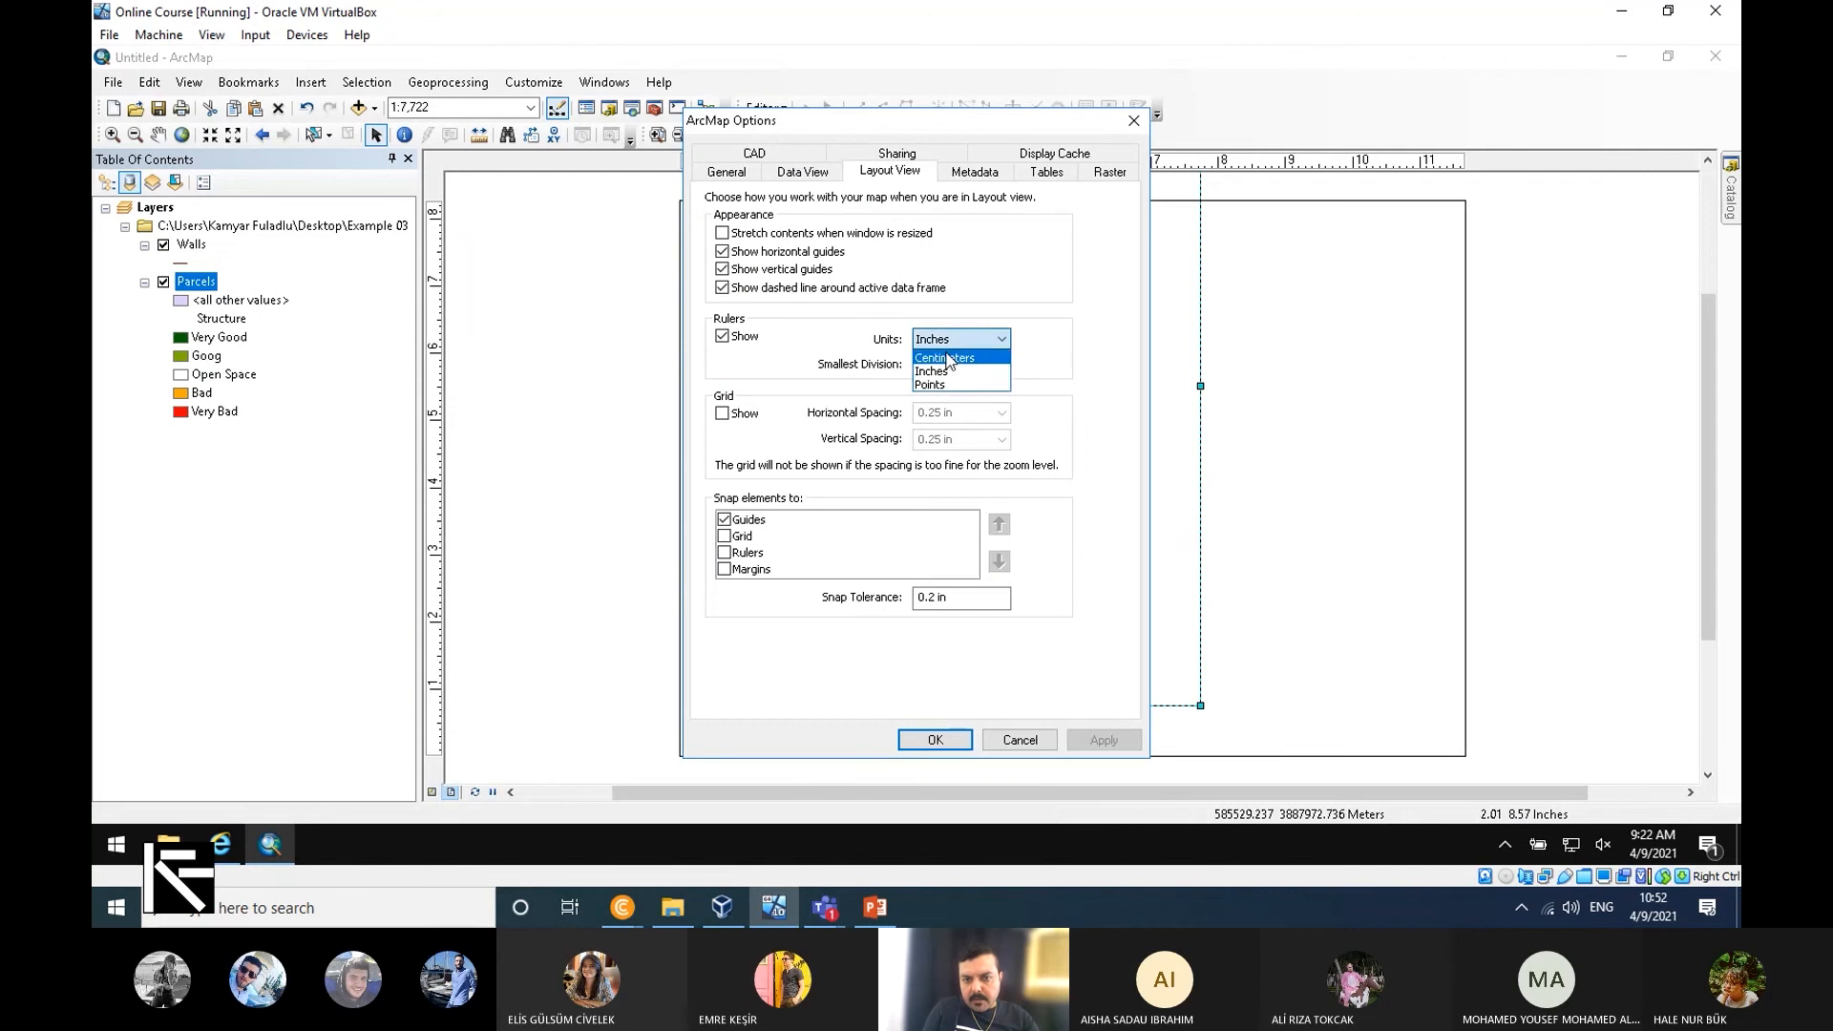
{"action": "left_click", "coordinate": [950, 376]}
{"action": "left_click", "coordinate": [1000, 363]}
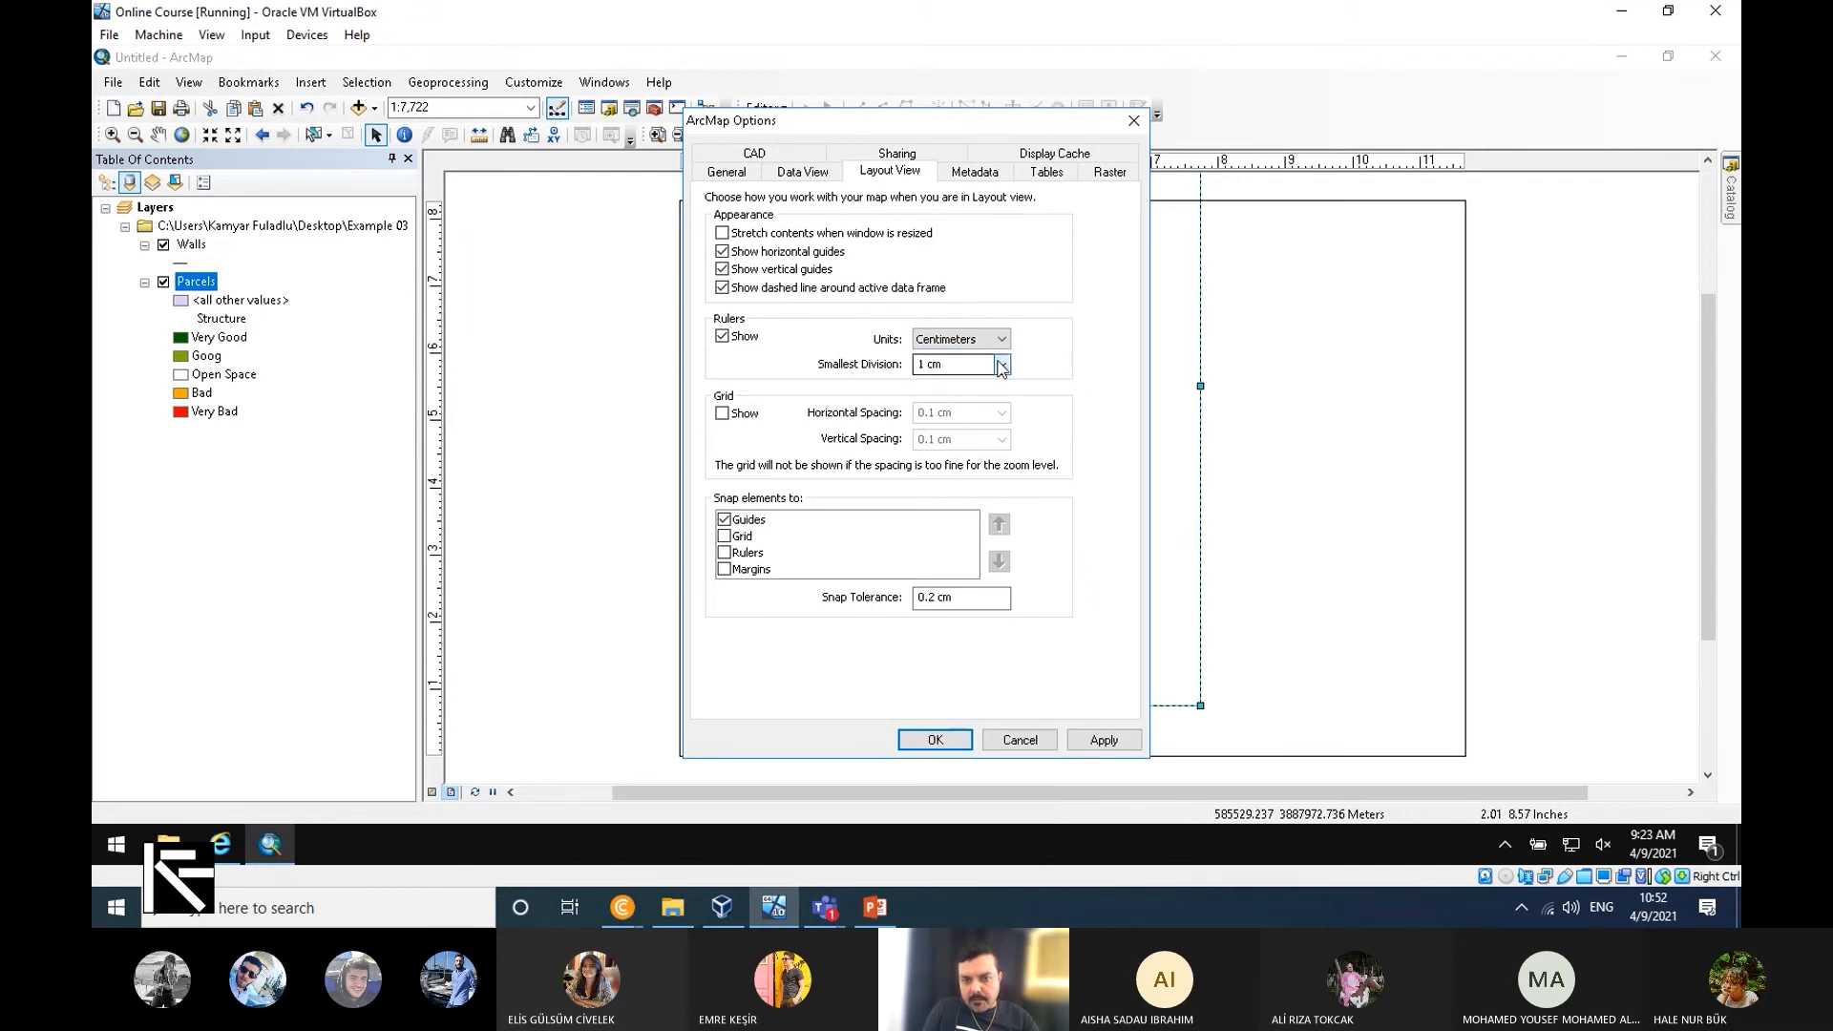
{"action": "left_click", "coordinate": [955, 397]}
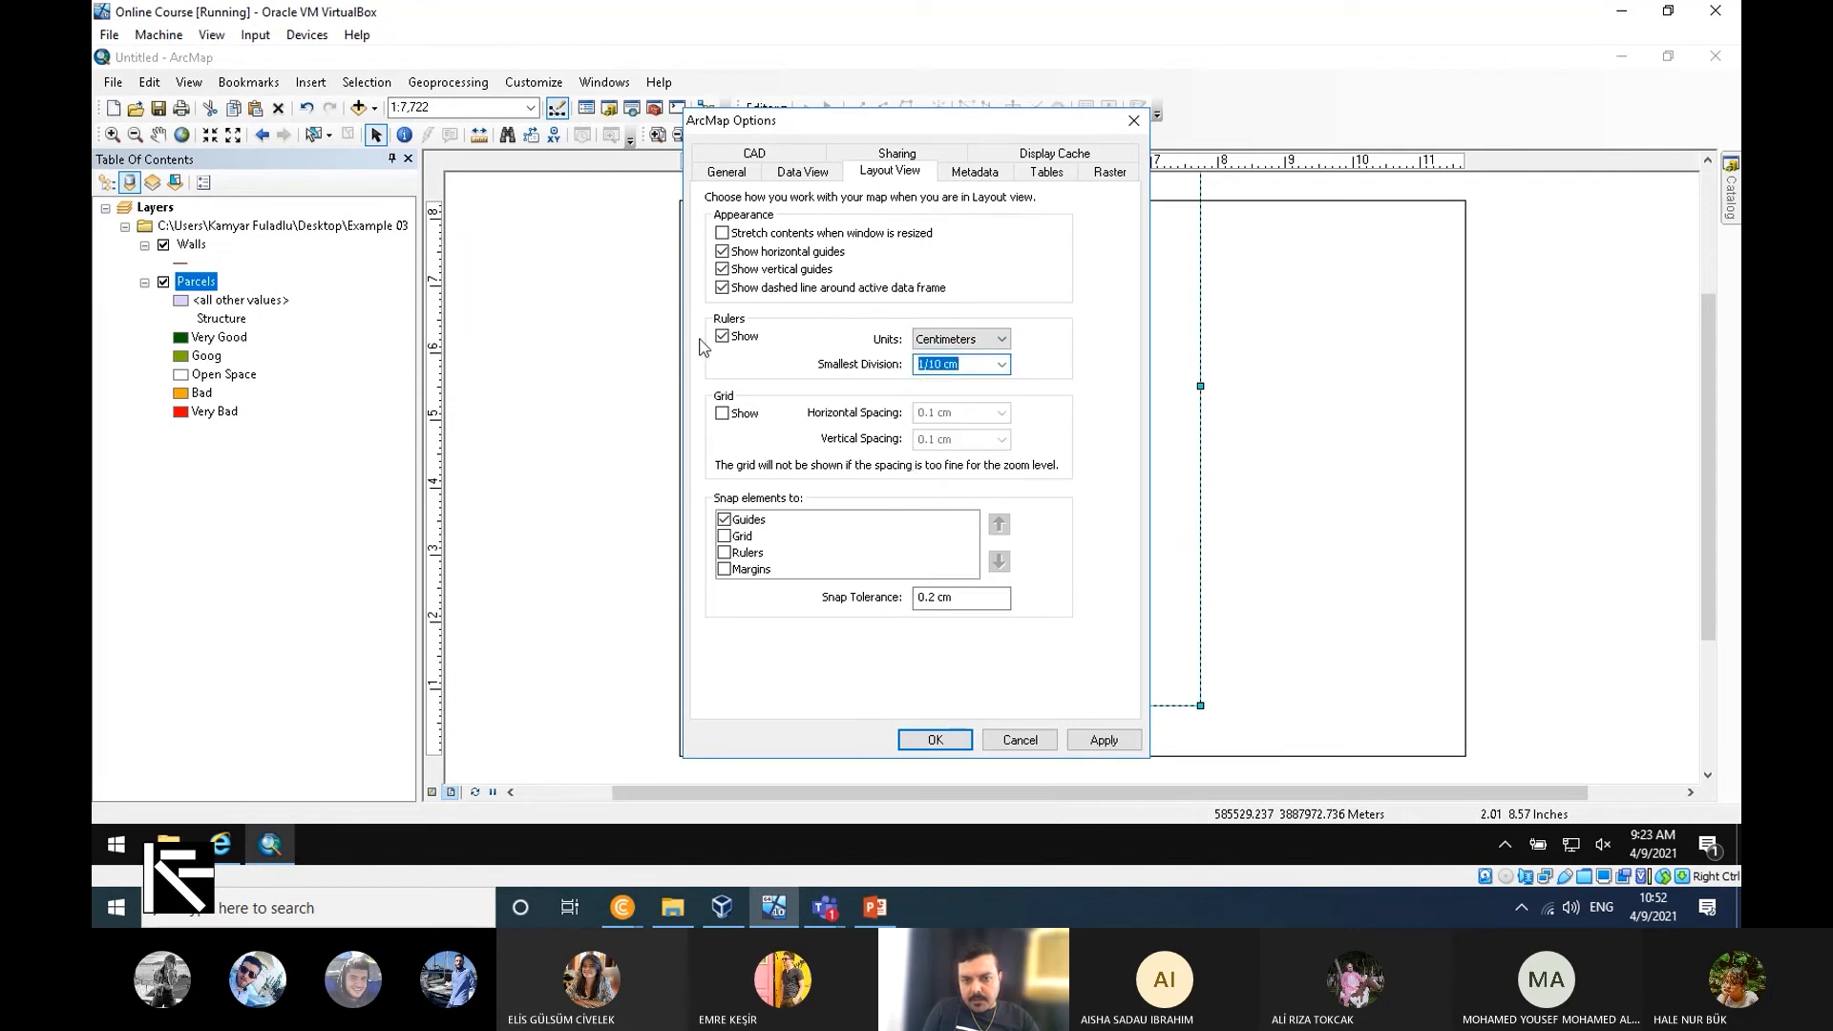
{"action": "left_click", "coordinate": [935, 740]}
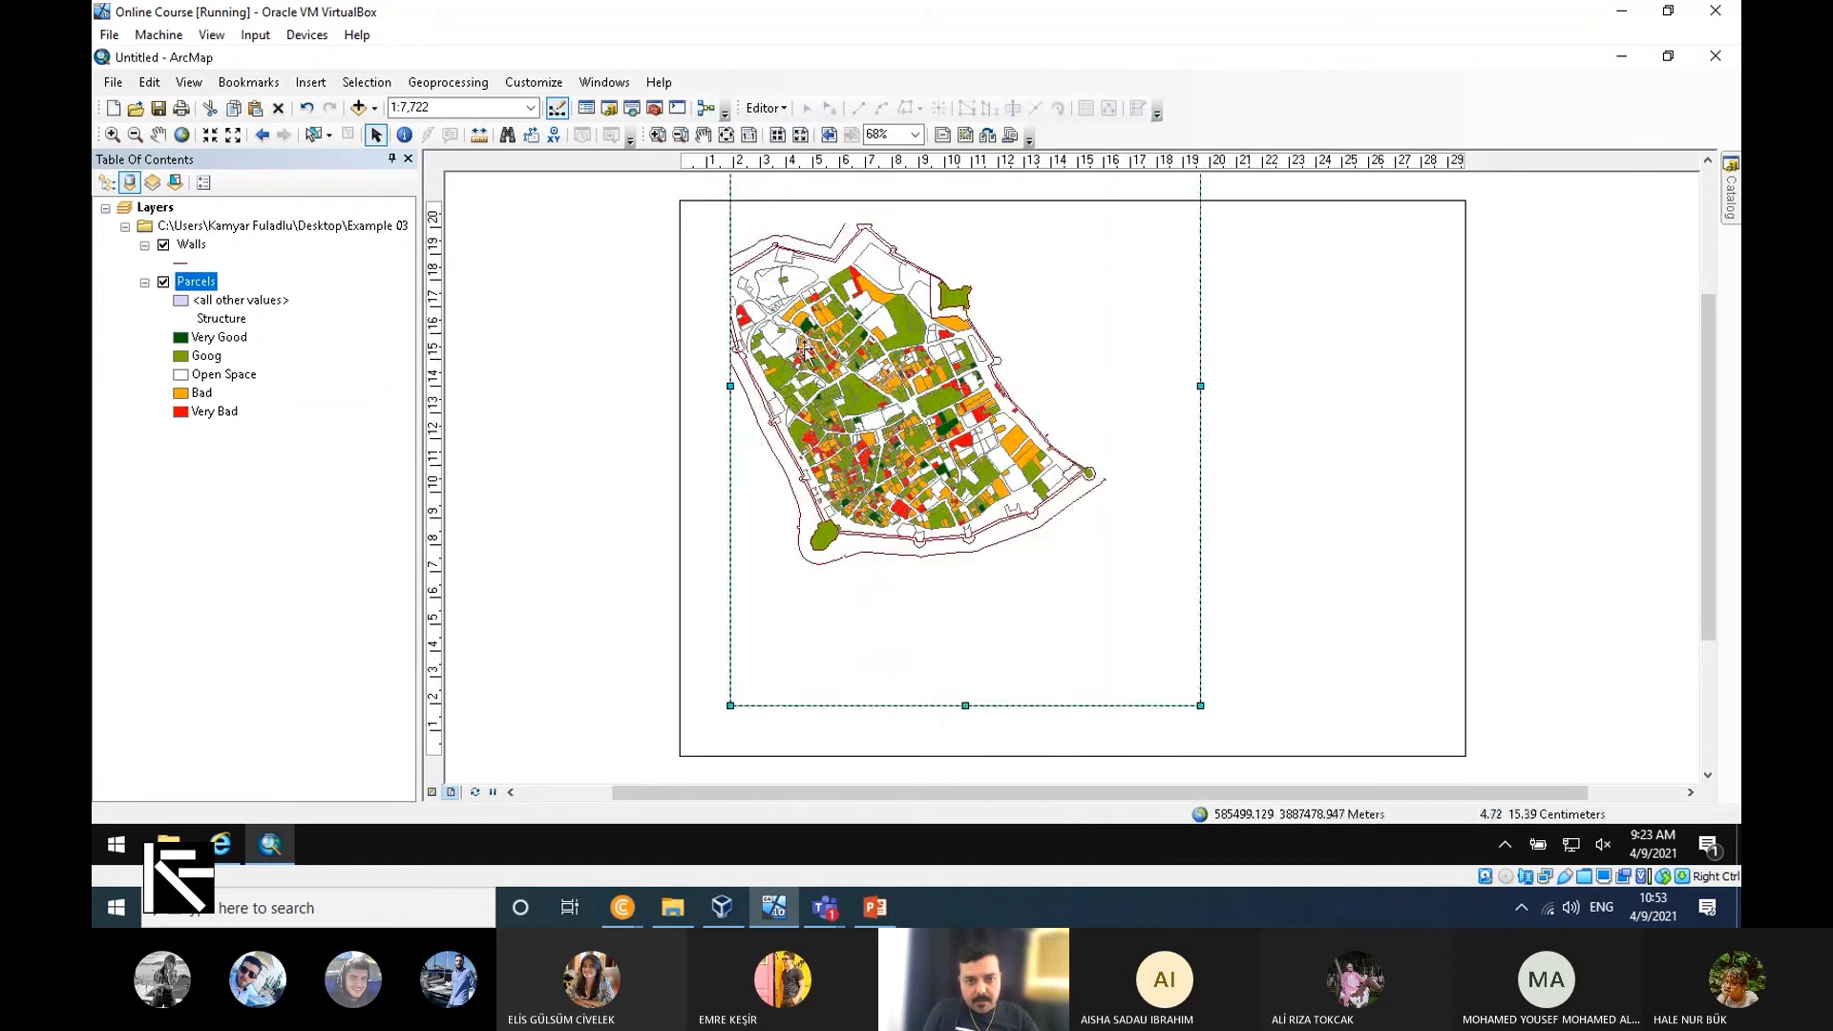
Add a vertical guide at about 1 cm from the page's left edge and a horizontal guide 1 cm above its bottom edge.
{"action": "left_click_drag", "start_coordinate": [697, 161], "coordinate": [707, 162]}
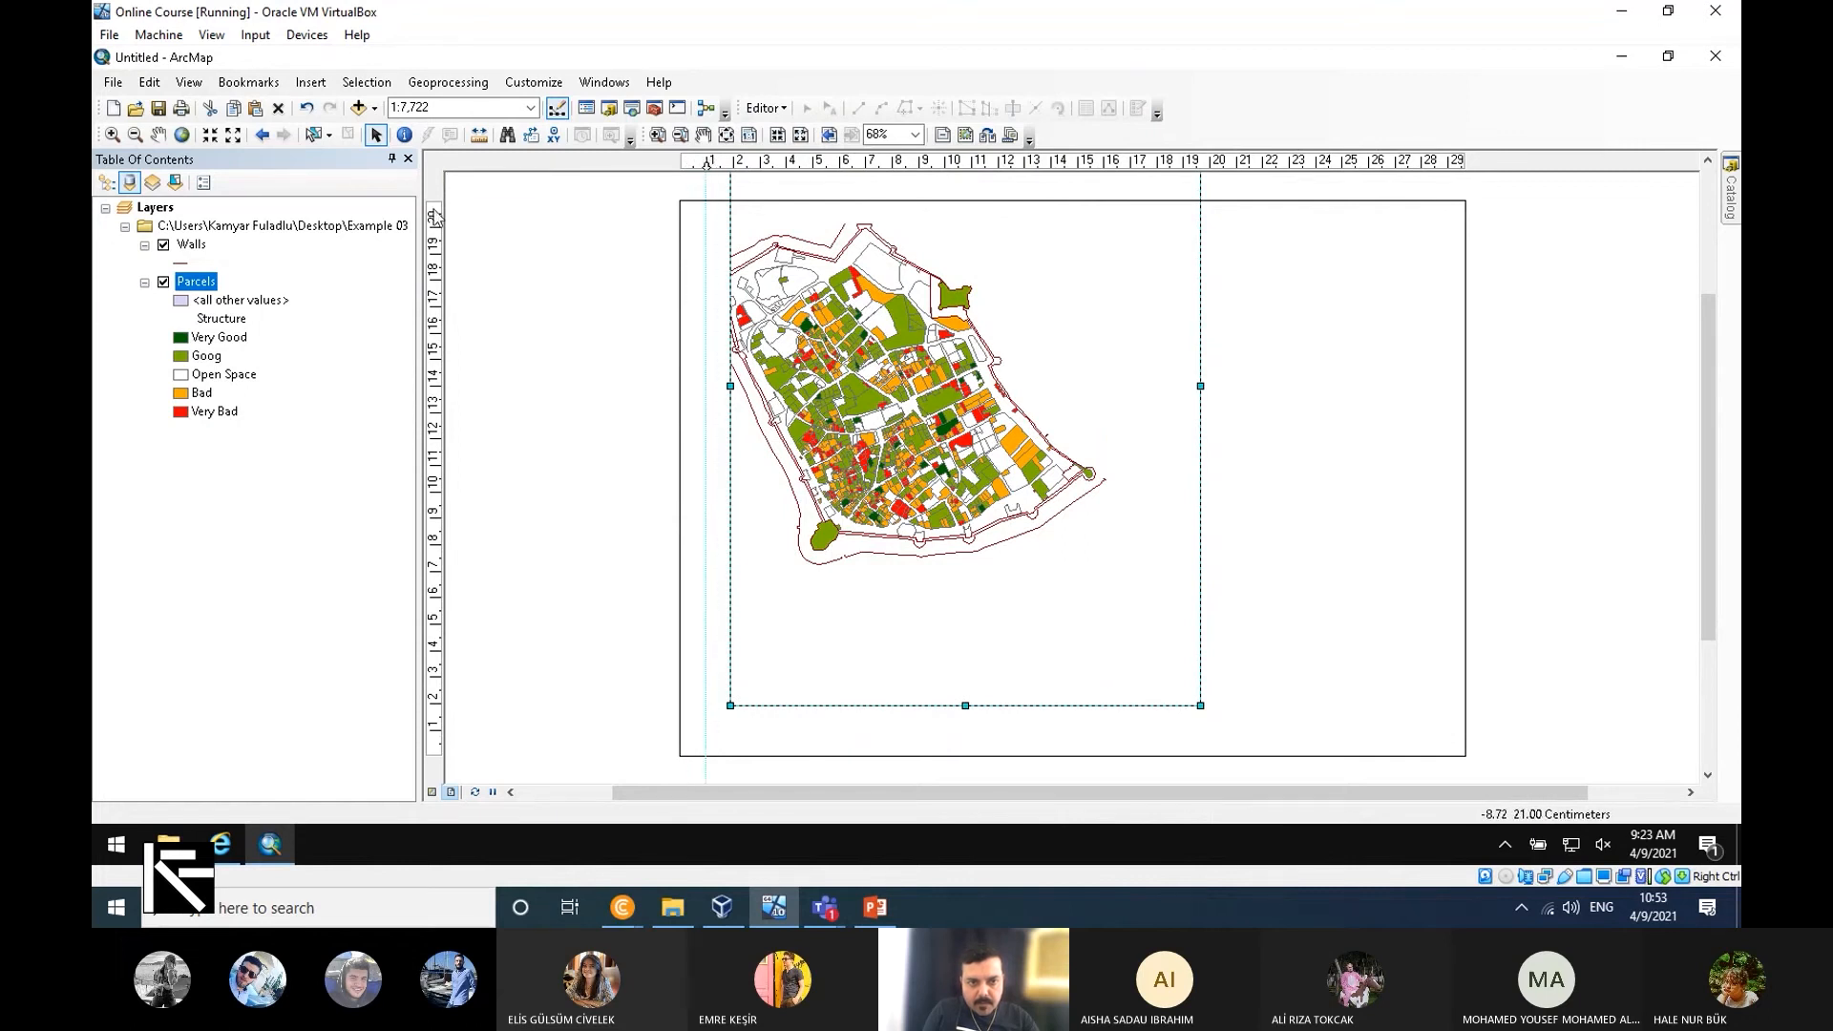
{"action": "left_click", "coordinate": [683, 740]}
{"action": "left_click", "coordinate": [434, 724]}
{"action": "left_click_drag", "start_coordinate": [439, 725], "coordinate": [441, 729]}
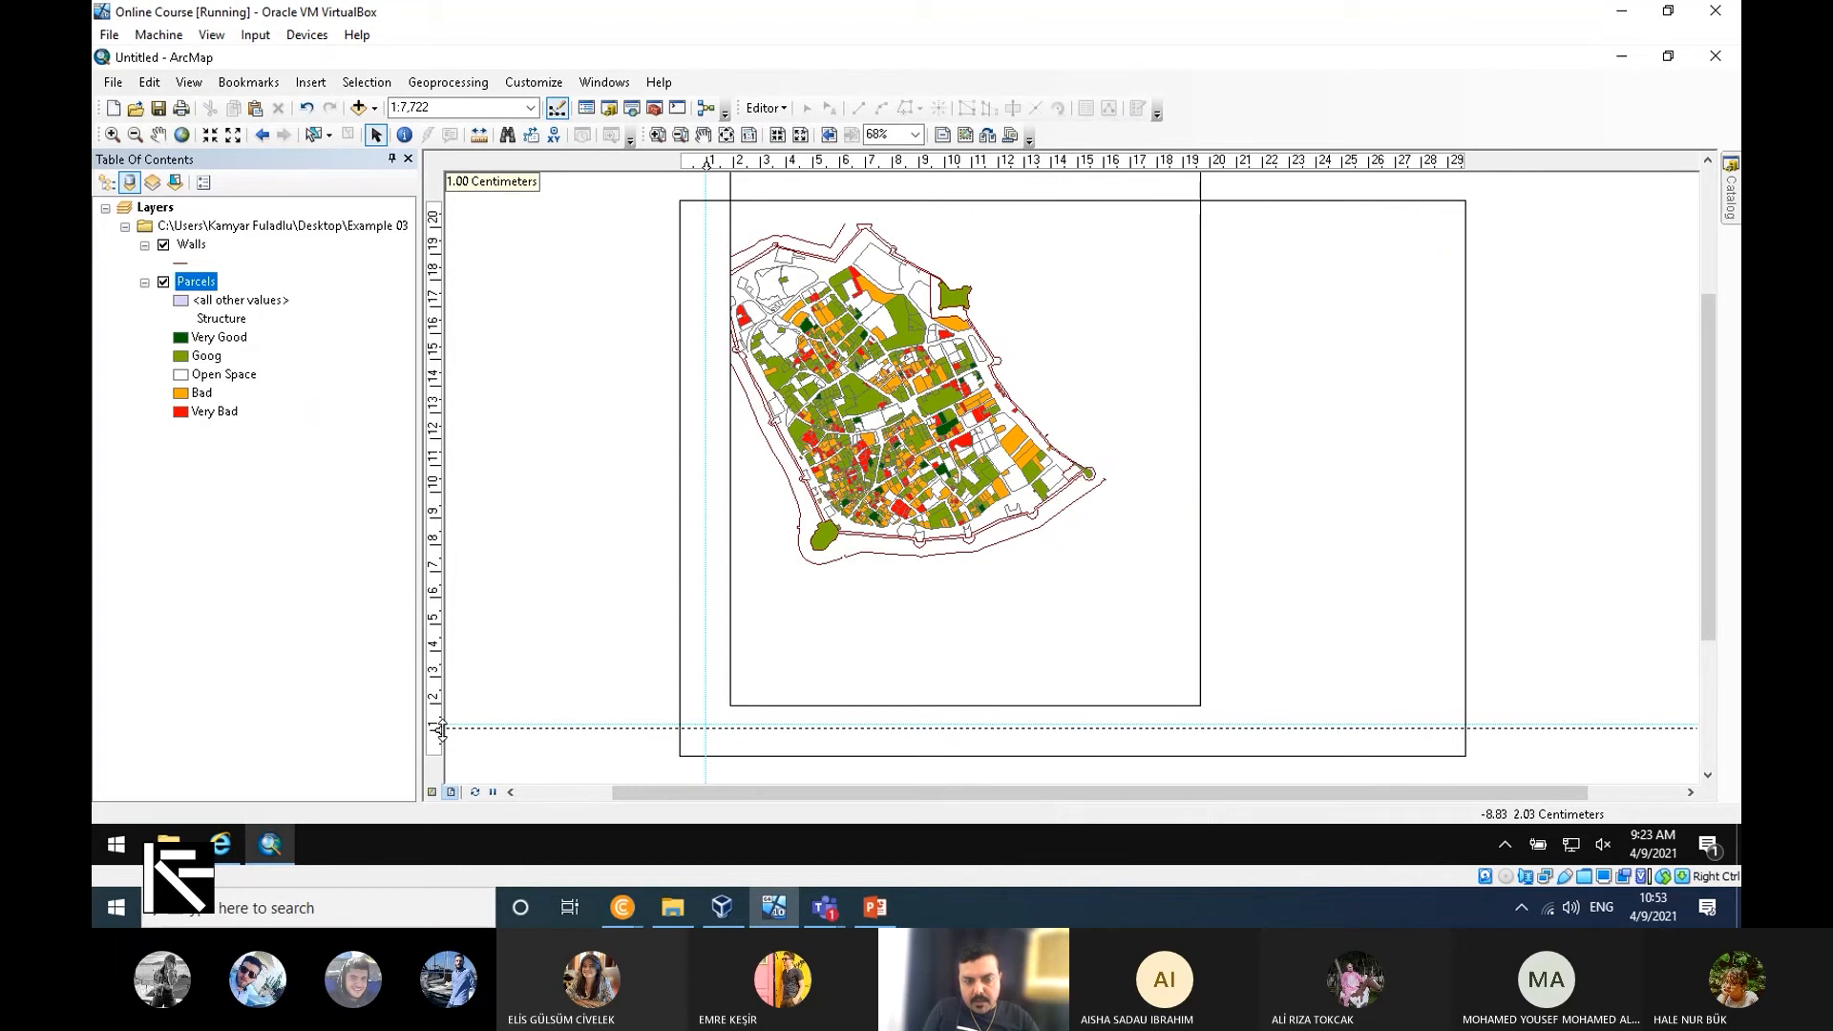
{"action": "left_click_drag", "start_coordinate": [441, 729], "coordinate": [441, 729]}
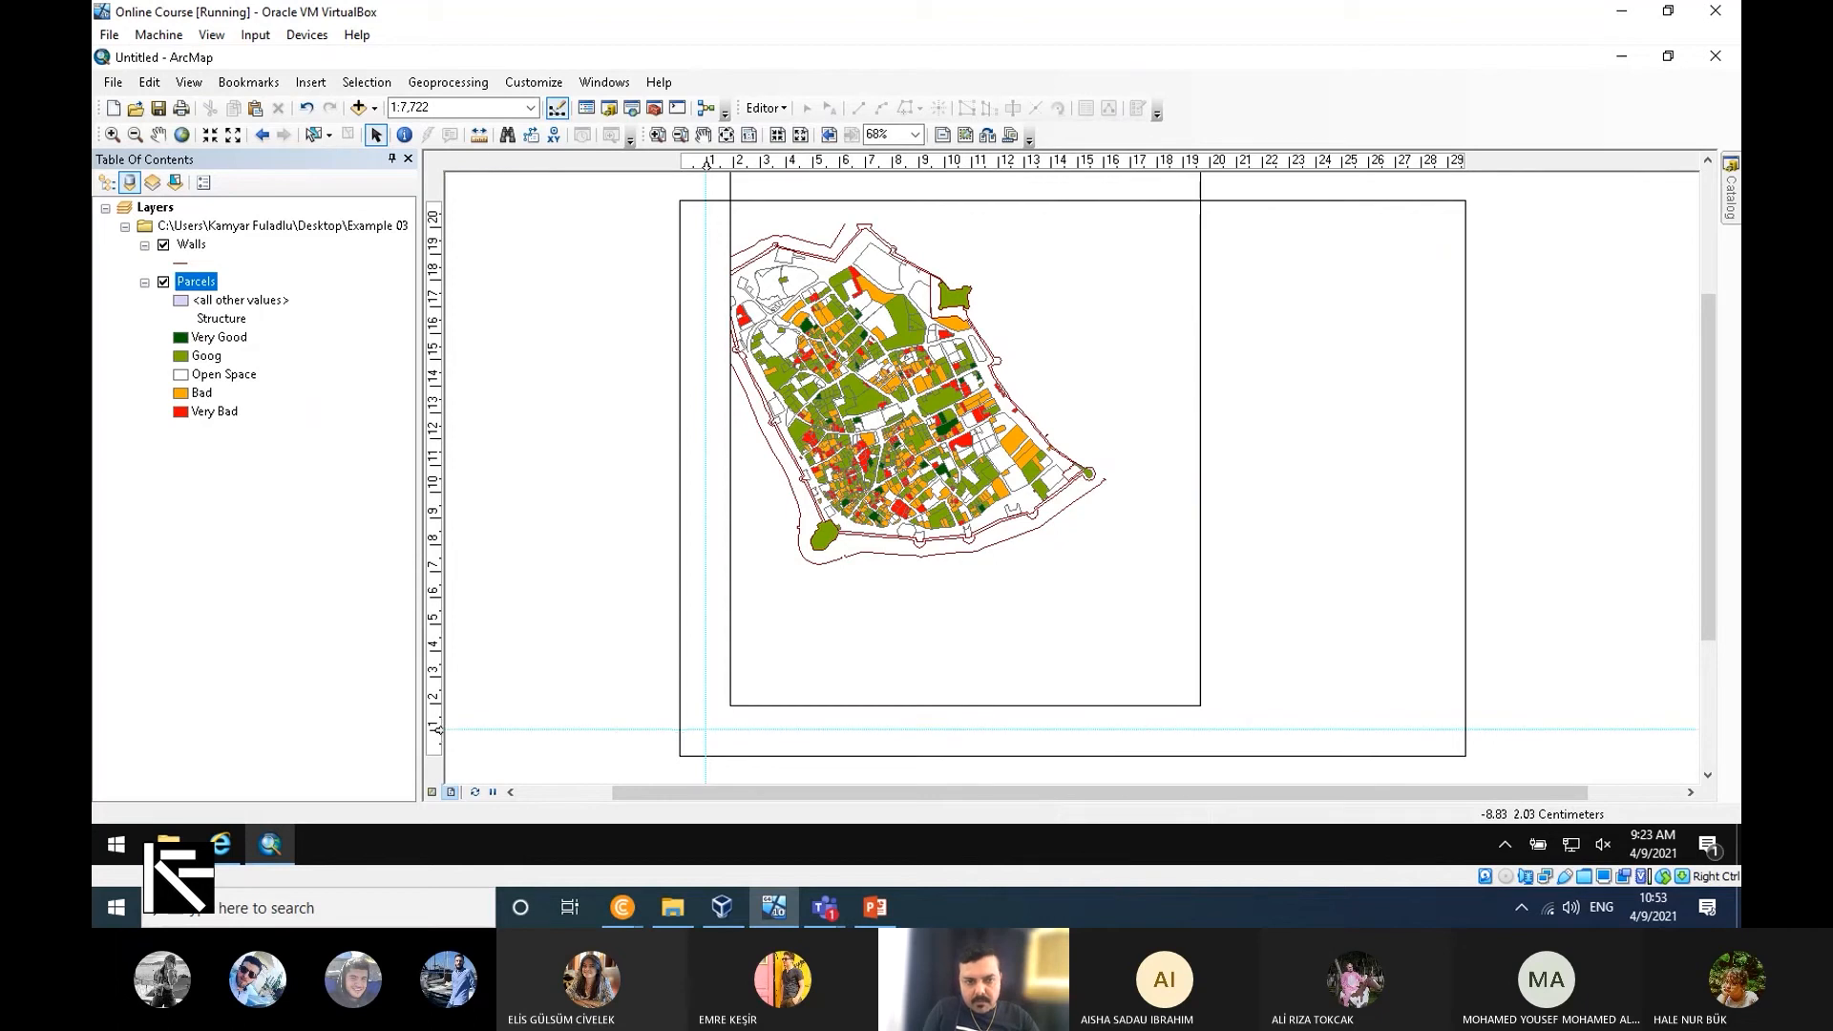
Add a horizontal guide and a vertical guide about 1 cm inside the page's top and right edges.
{"action": "left_click", "coordinate": [436, 215]}
{"action": "mouse_move", "coordinate": [436, 215]}
{"action": "left_mouse_down"}
{"action": "mouse_move", "coordinate": [440, 197]}
{"action": "mouse_move", "coordinate": [436, 227]}
{"action": "left_mouse_up"}
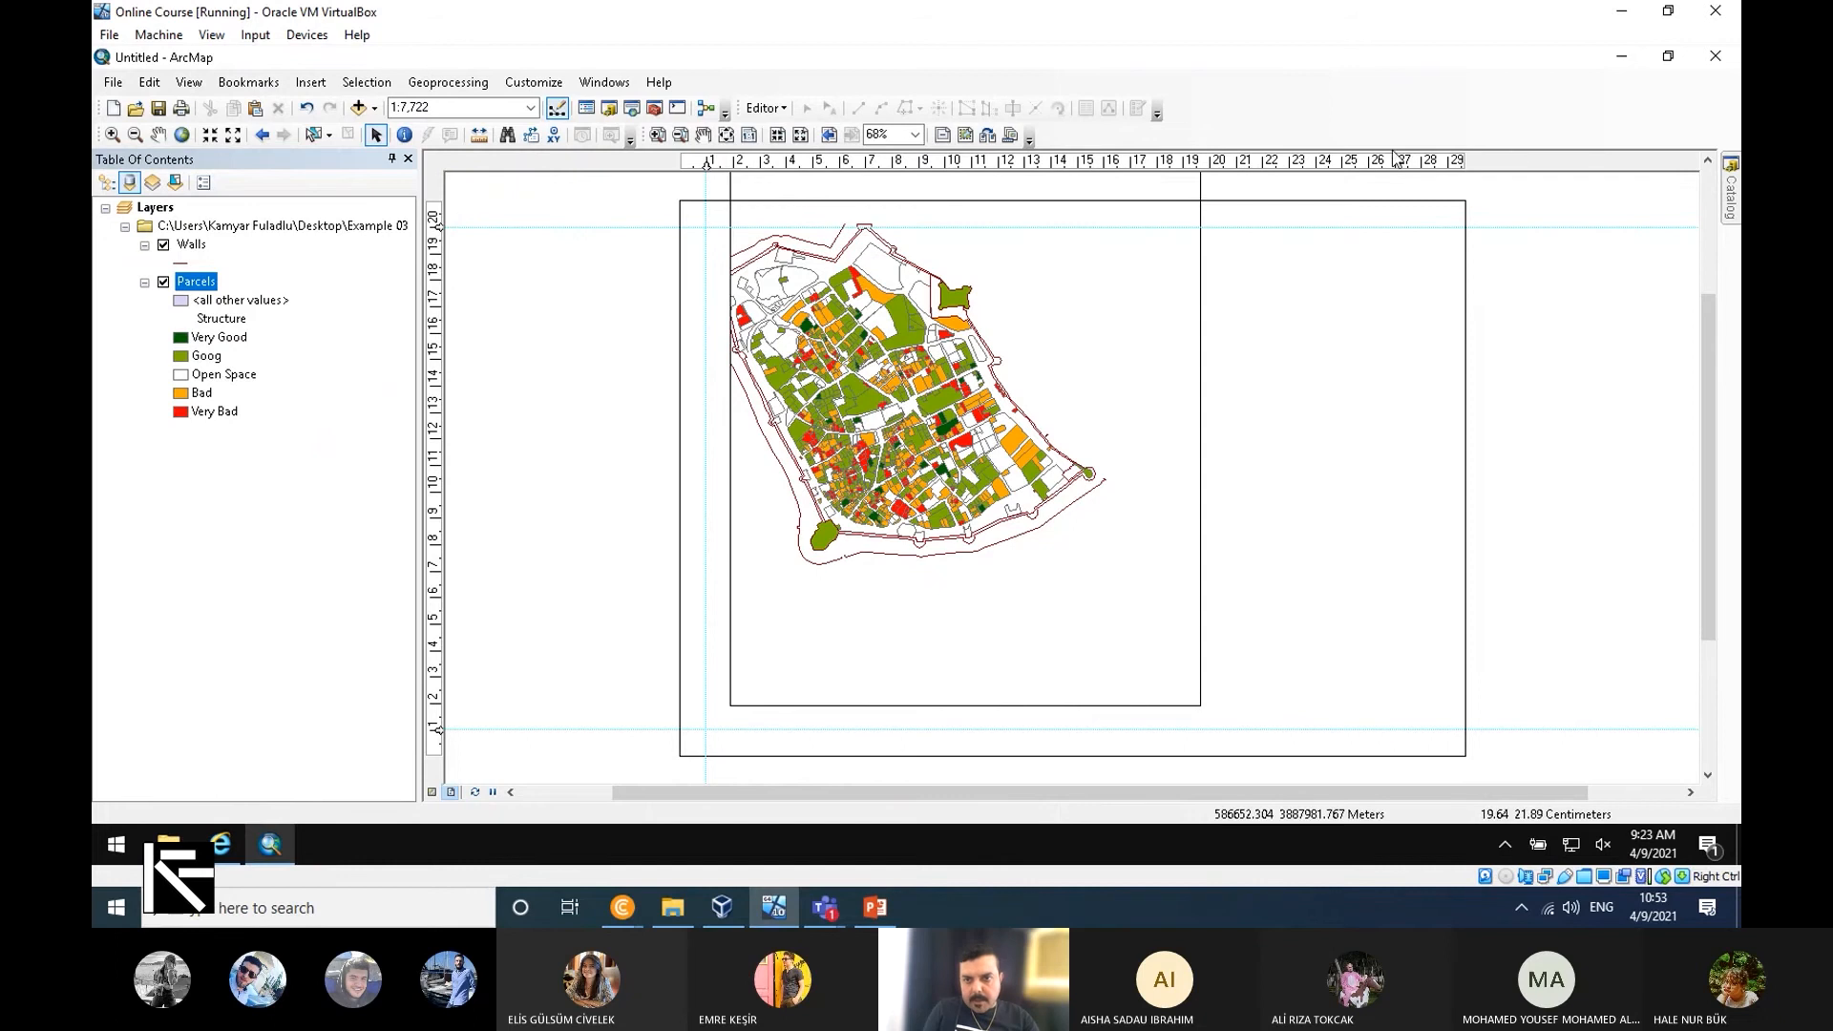
{"action": "left_click", "coordinate": [1457, 160]}
{"action": "left_click_drag", "start_coordinate": [1458, 164], "coordinate": [1440, 164]}
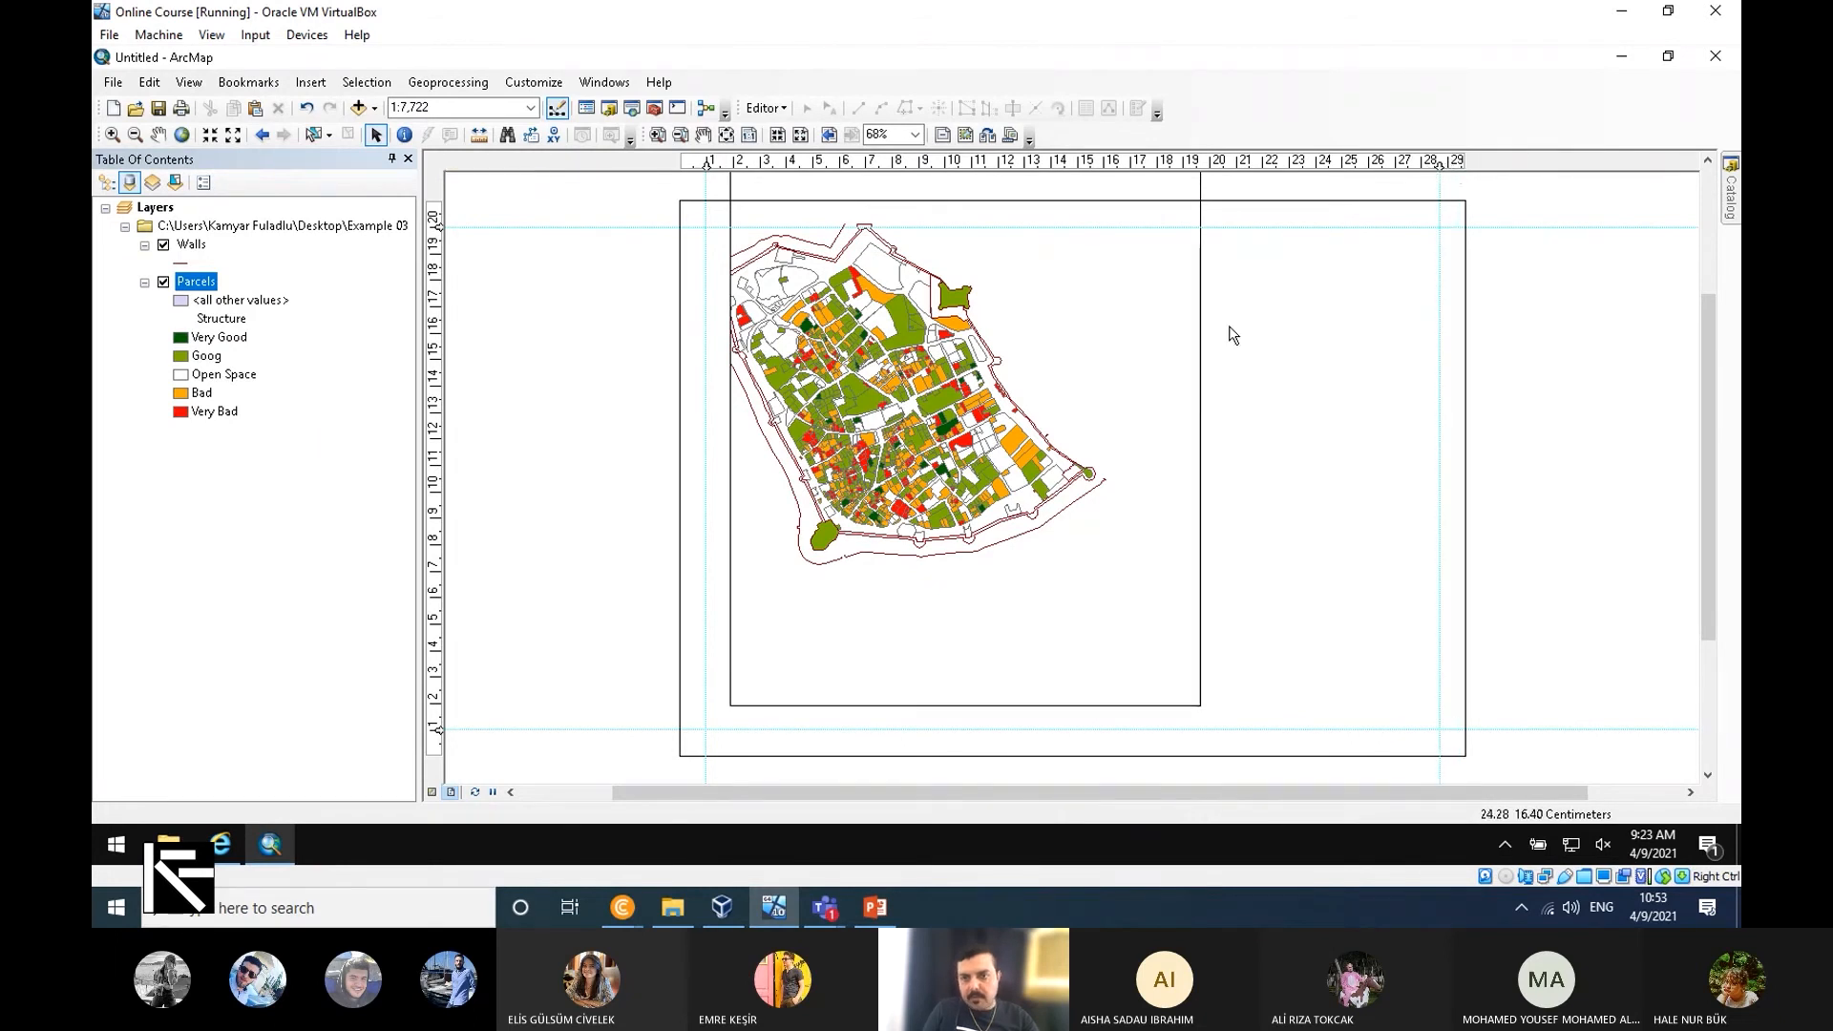
Resize the data frame so that all four of its edges snap to the margin guides.
{"action": "left_click", "coordinate": [1165, 319]}
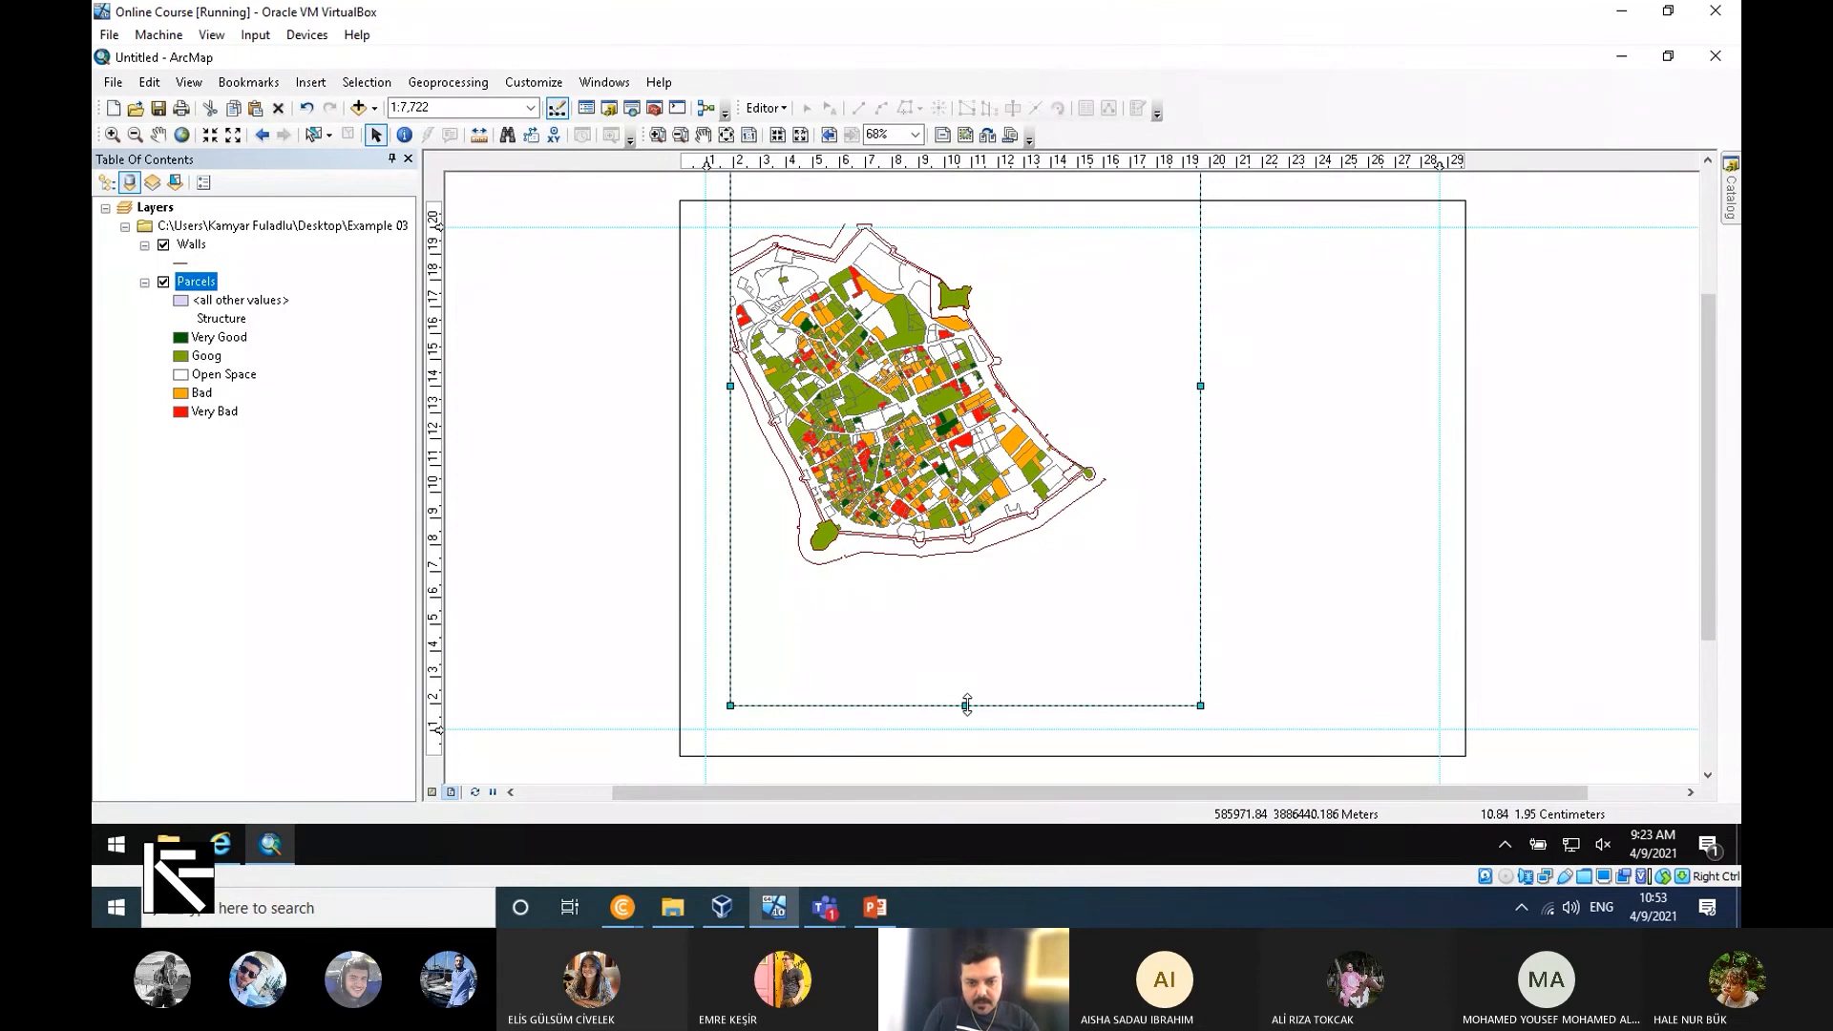
{"action": "left_click_drag", "start_coordinate": [965, 706], "coordinate": [970, 734]}
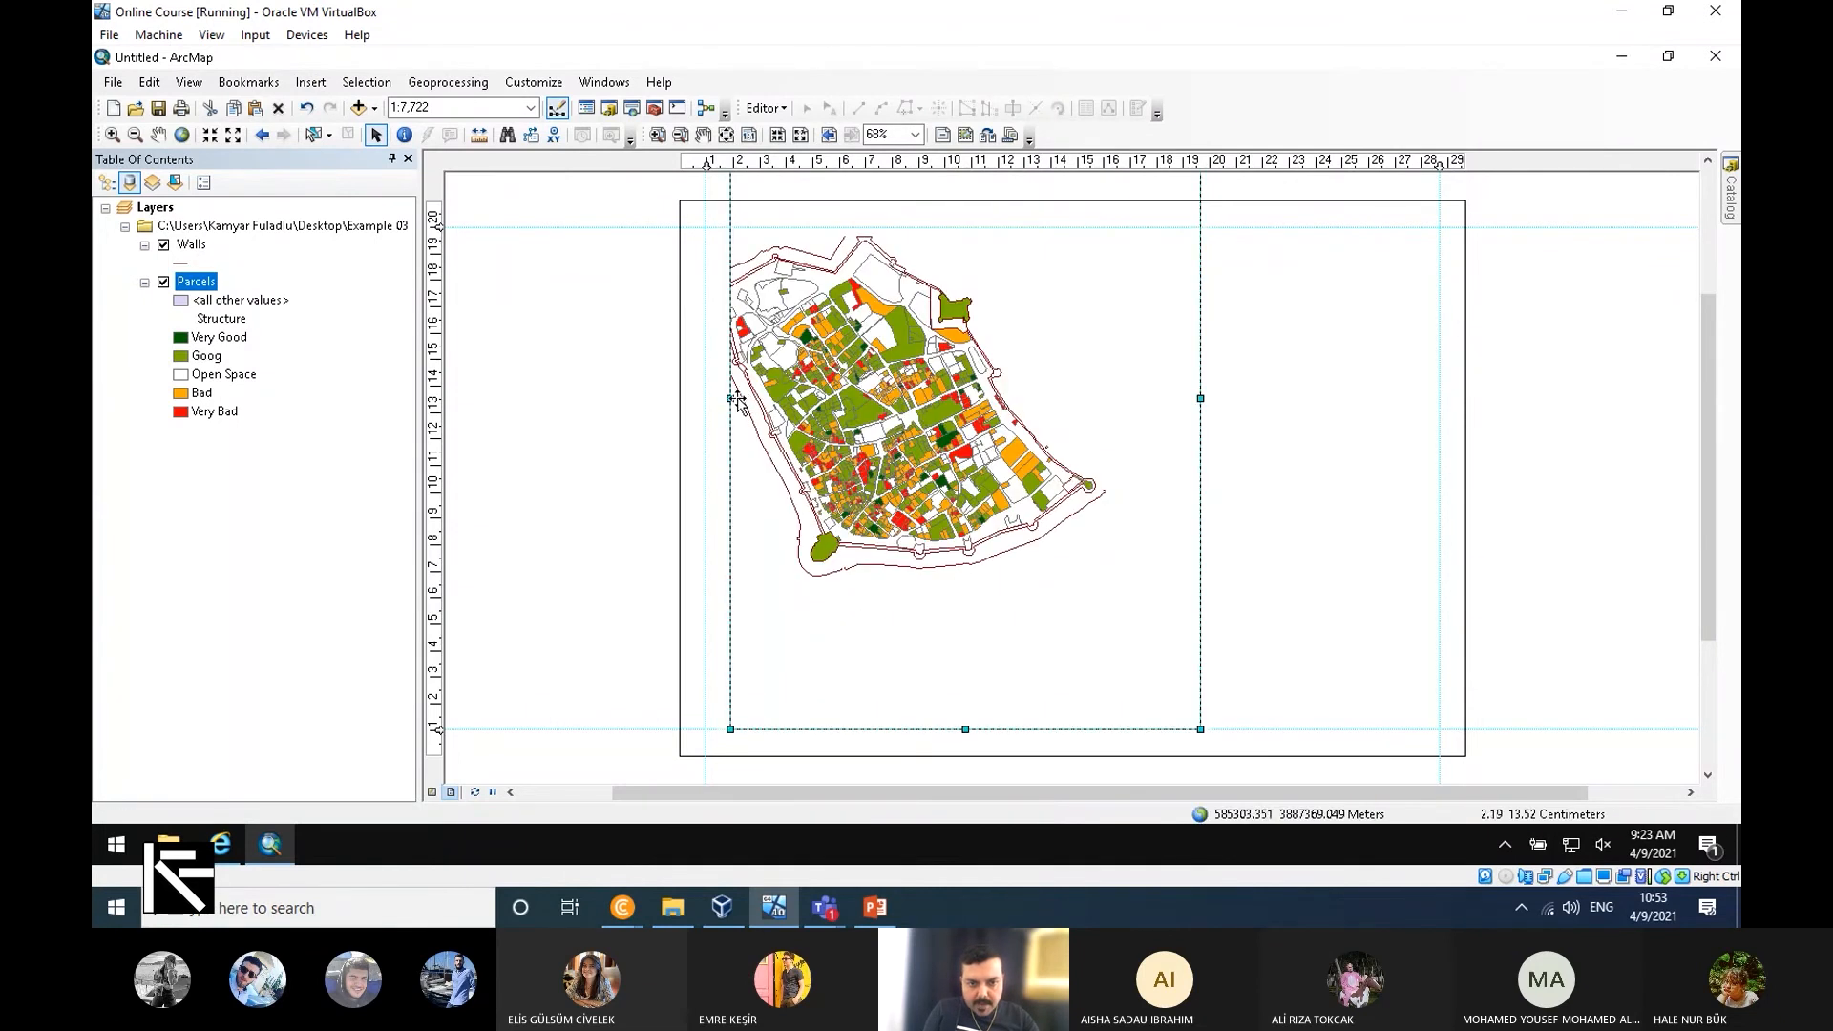
{"action": "left_click_drag", "start_coordinate": [728, 400], "coordinate": [704, 400]}
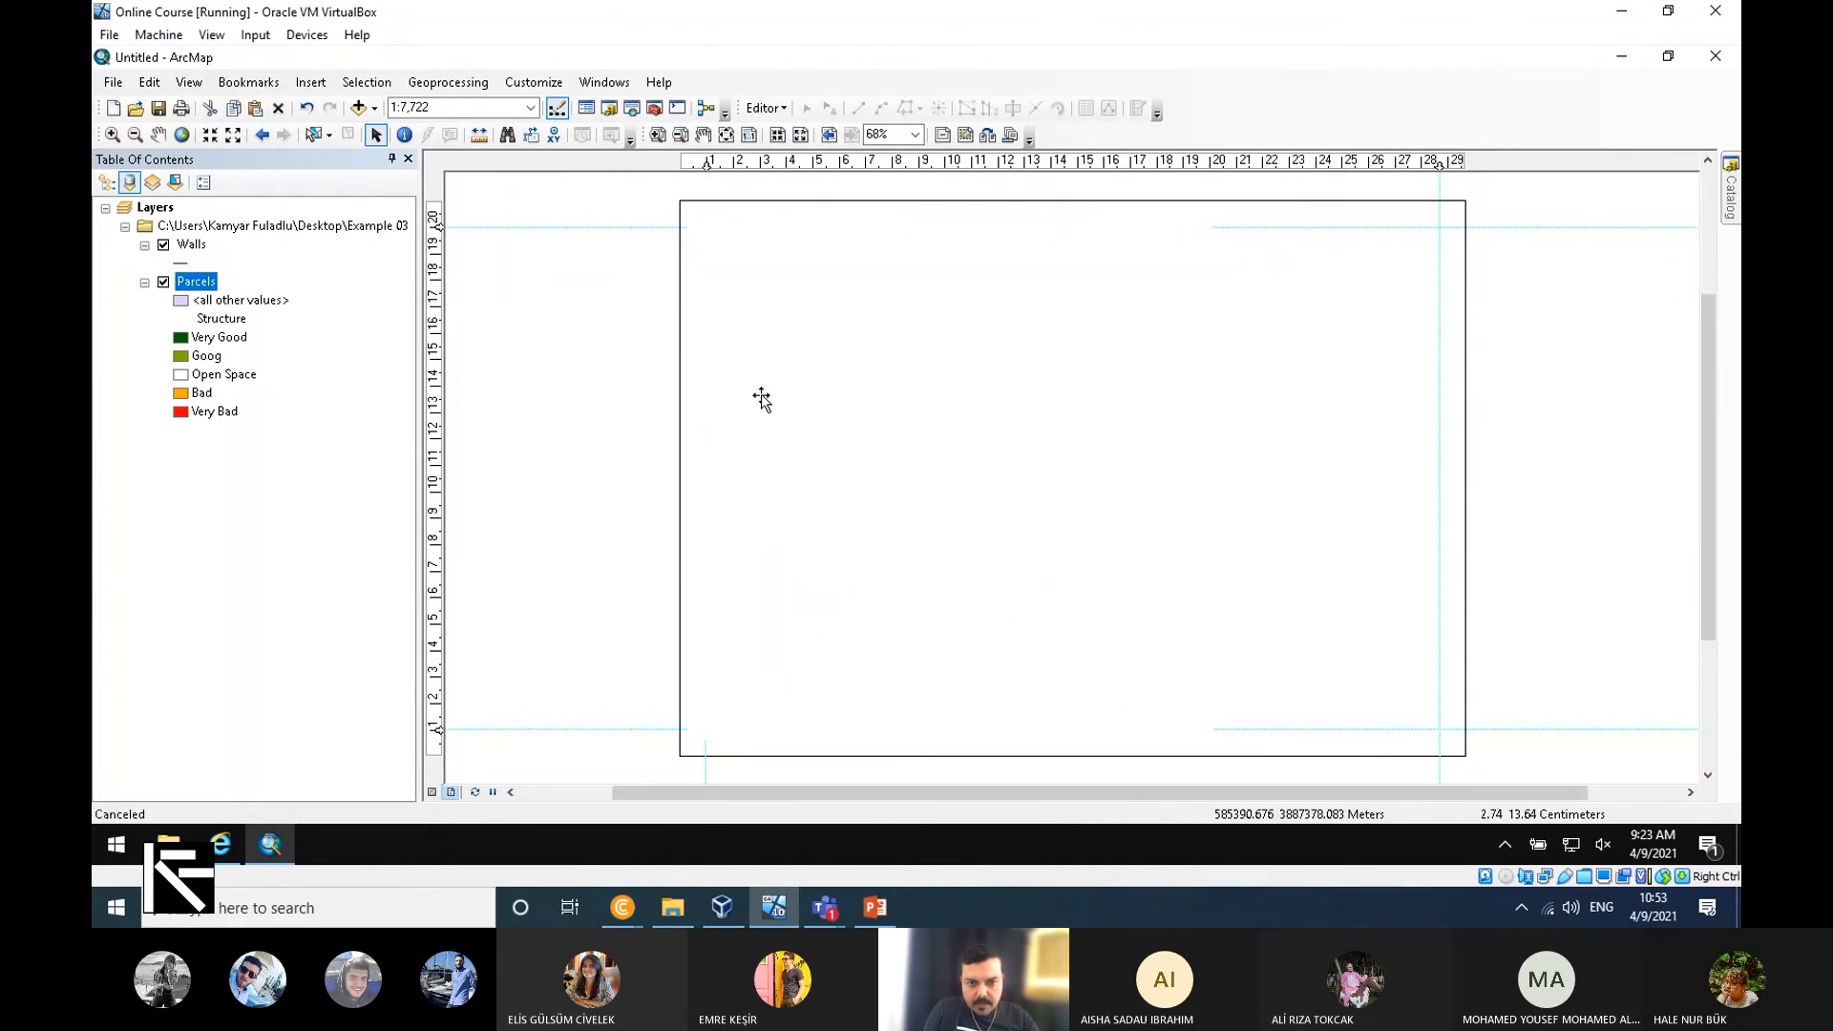
{"action": "left_click", "coordinate": [792, 521]}
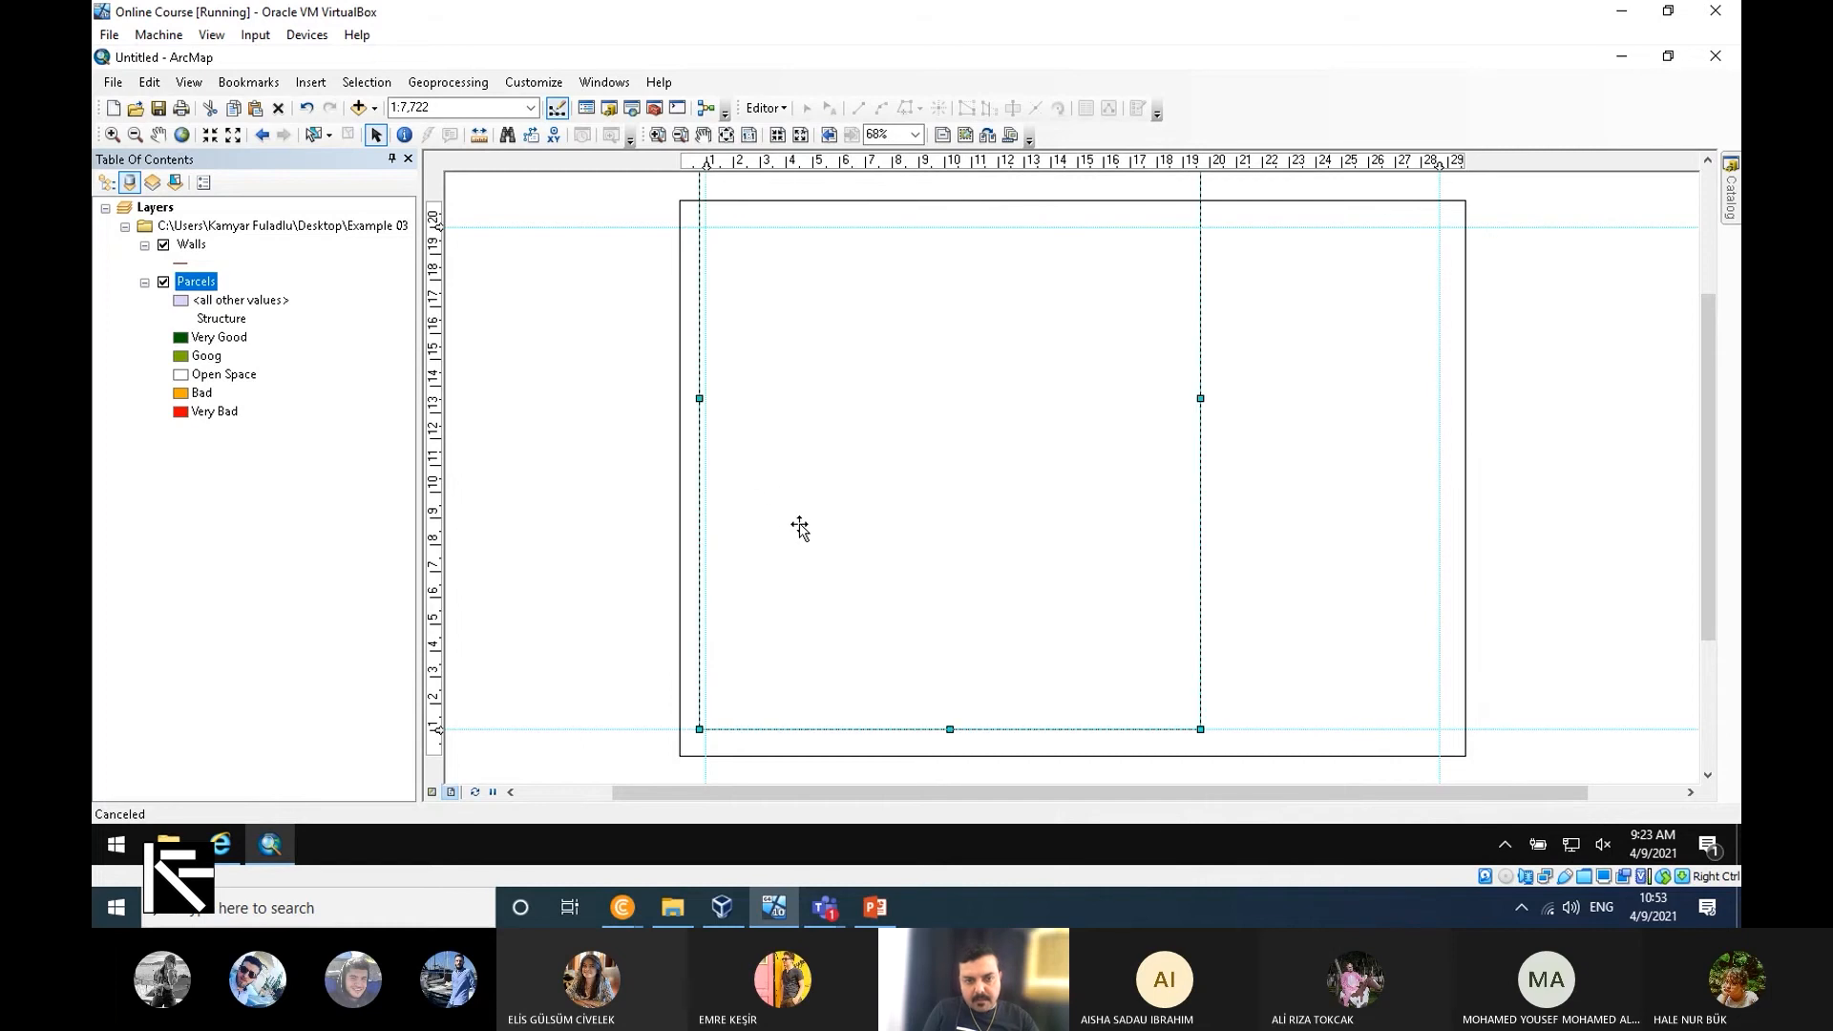
{"action": "left_click_drag", "start_coordinate": [703, 401], "coordinate": [707, 401]}
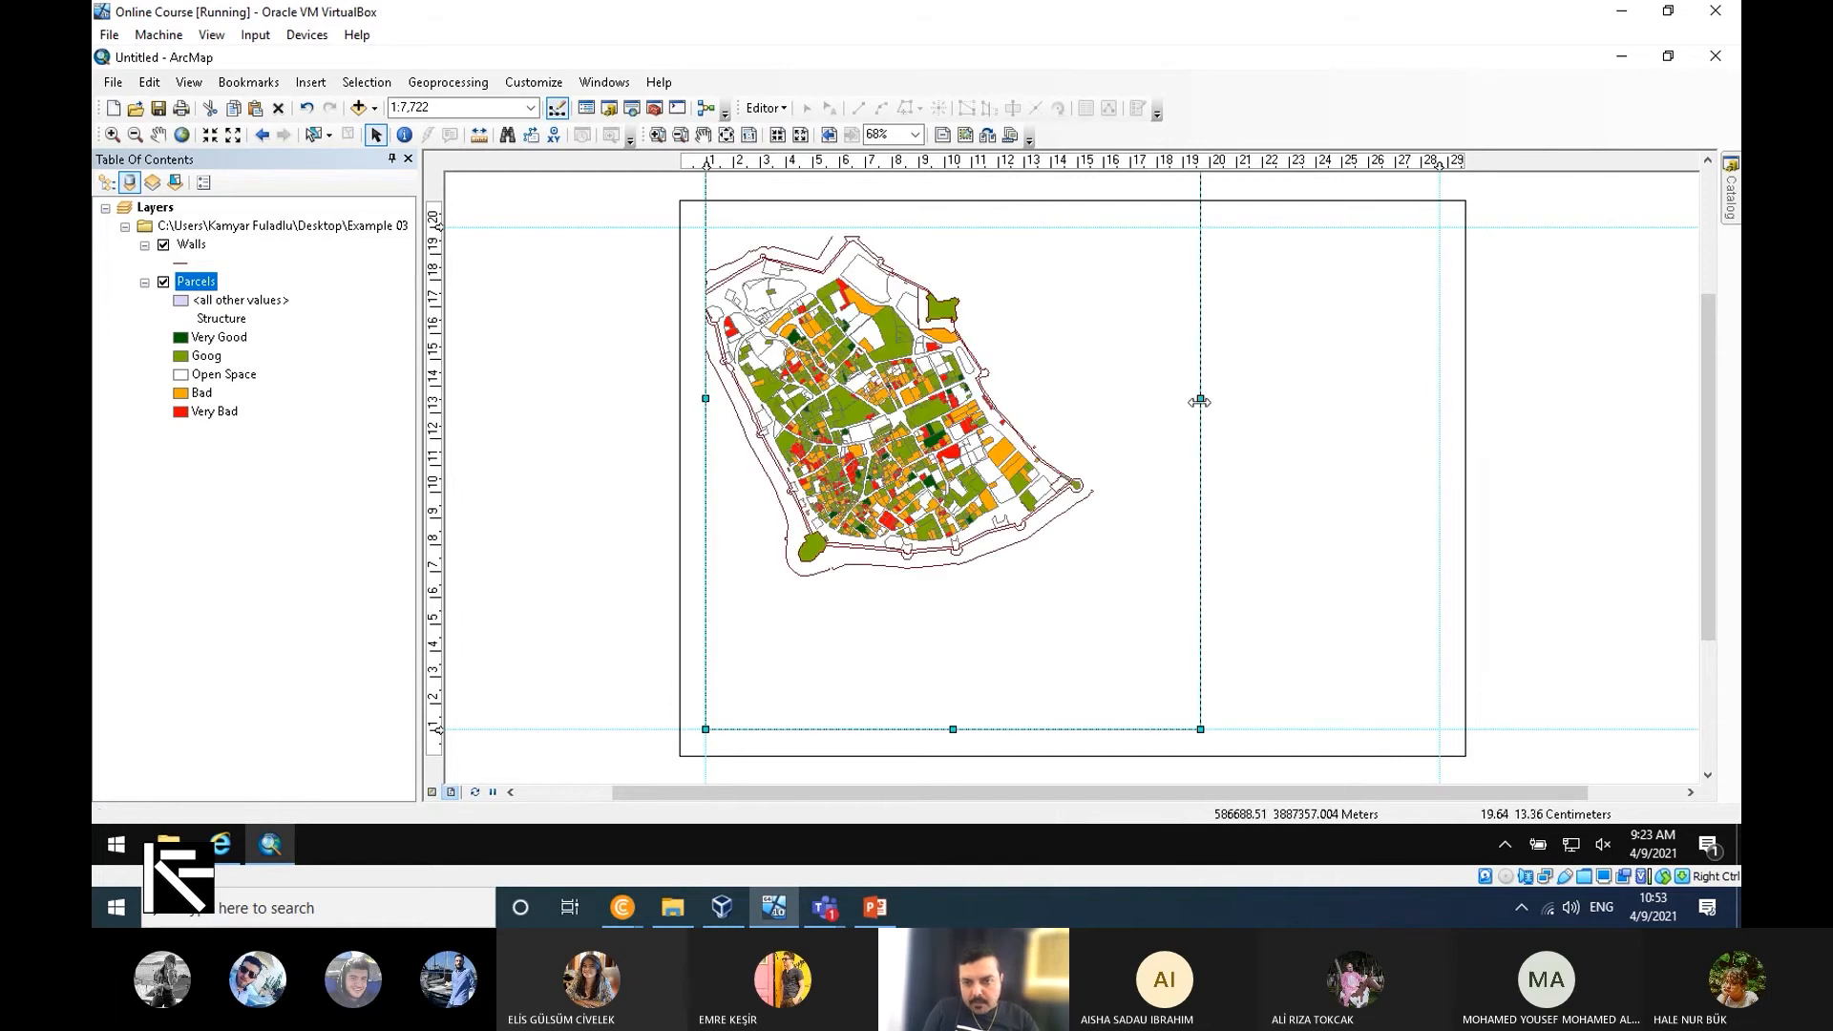
{"action": "left_click_drag", "start_coordinate": [1200, 399], "coordinate": [1437, 399]}
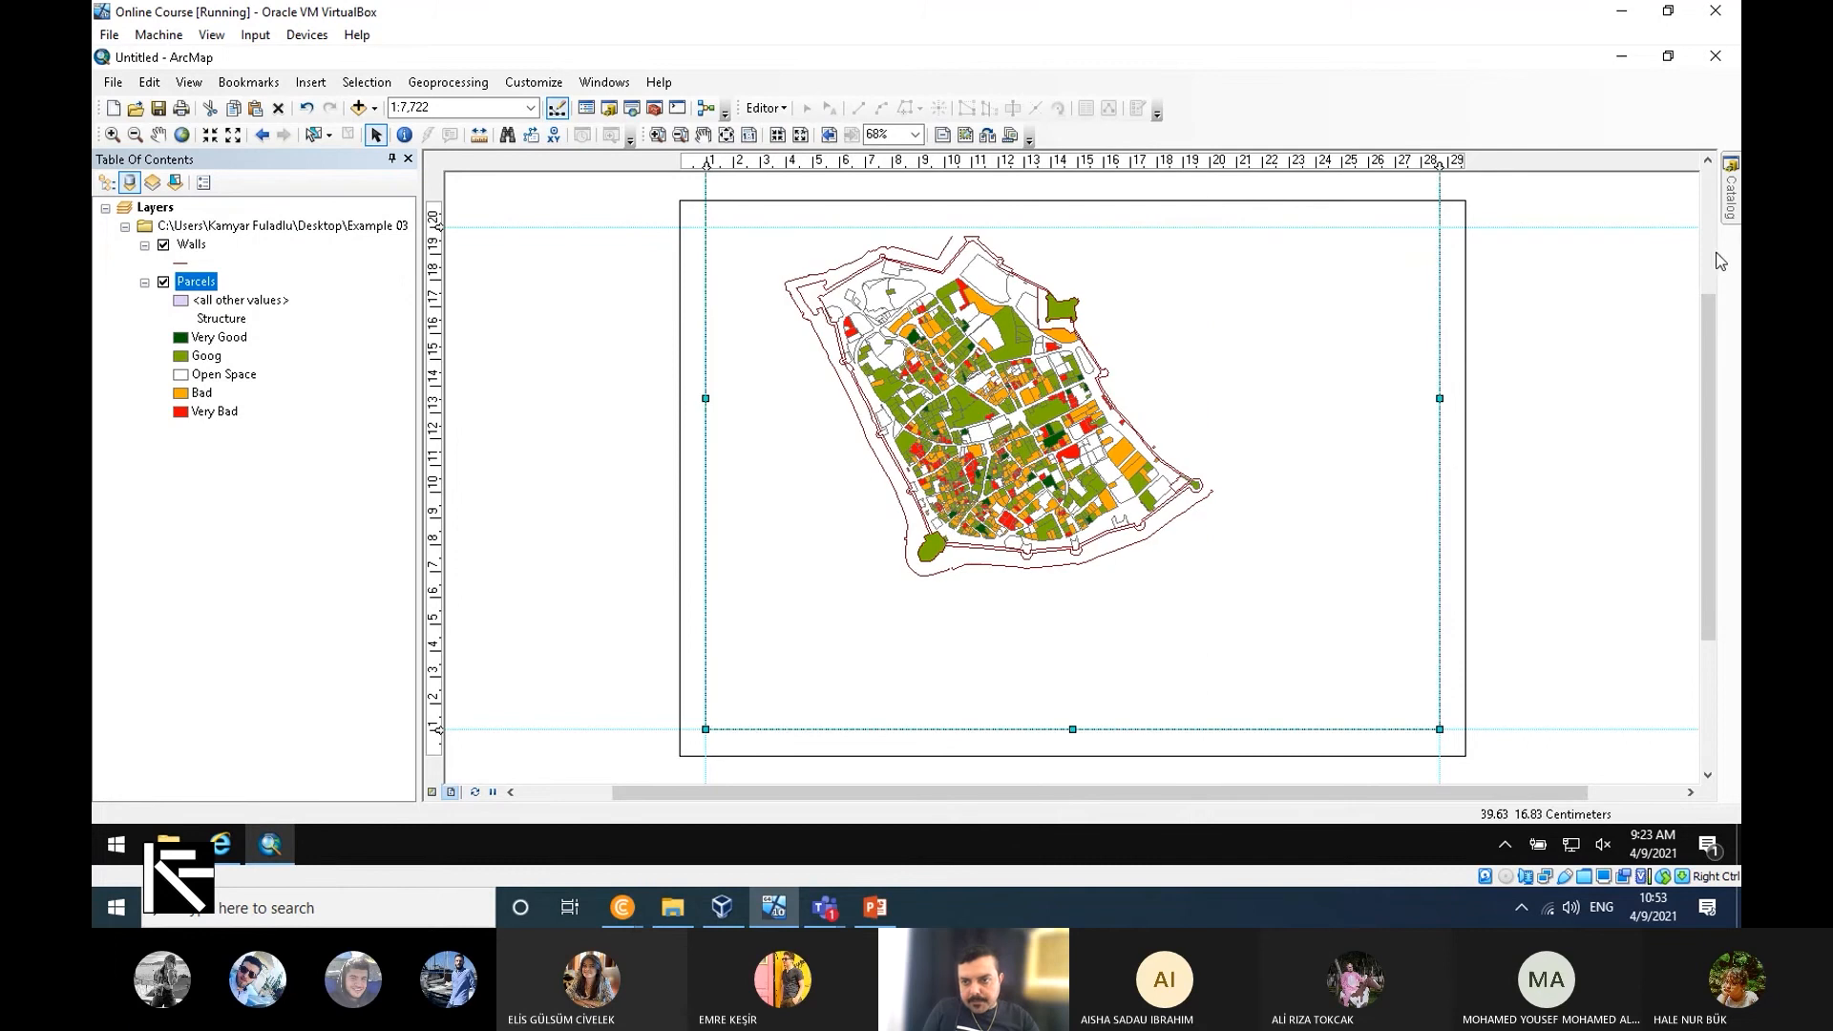
{"action": "scroll", "coordinate": [1074, 535], "scroll_direction": "up", "scroll_amount": 3}
{"action": "mouse_move", "coordinate": [1075, 532]}
{"action": "left_mouse_down"}
{"action": "mouse_move", "coordinate": [1073, 368]}
{"action": "mouse_move", "coordinate": [1078, 532]}
{"action": "left_mouse_up"}
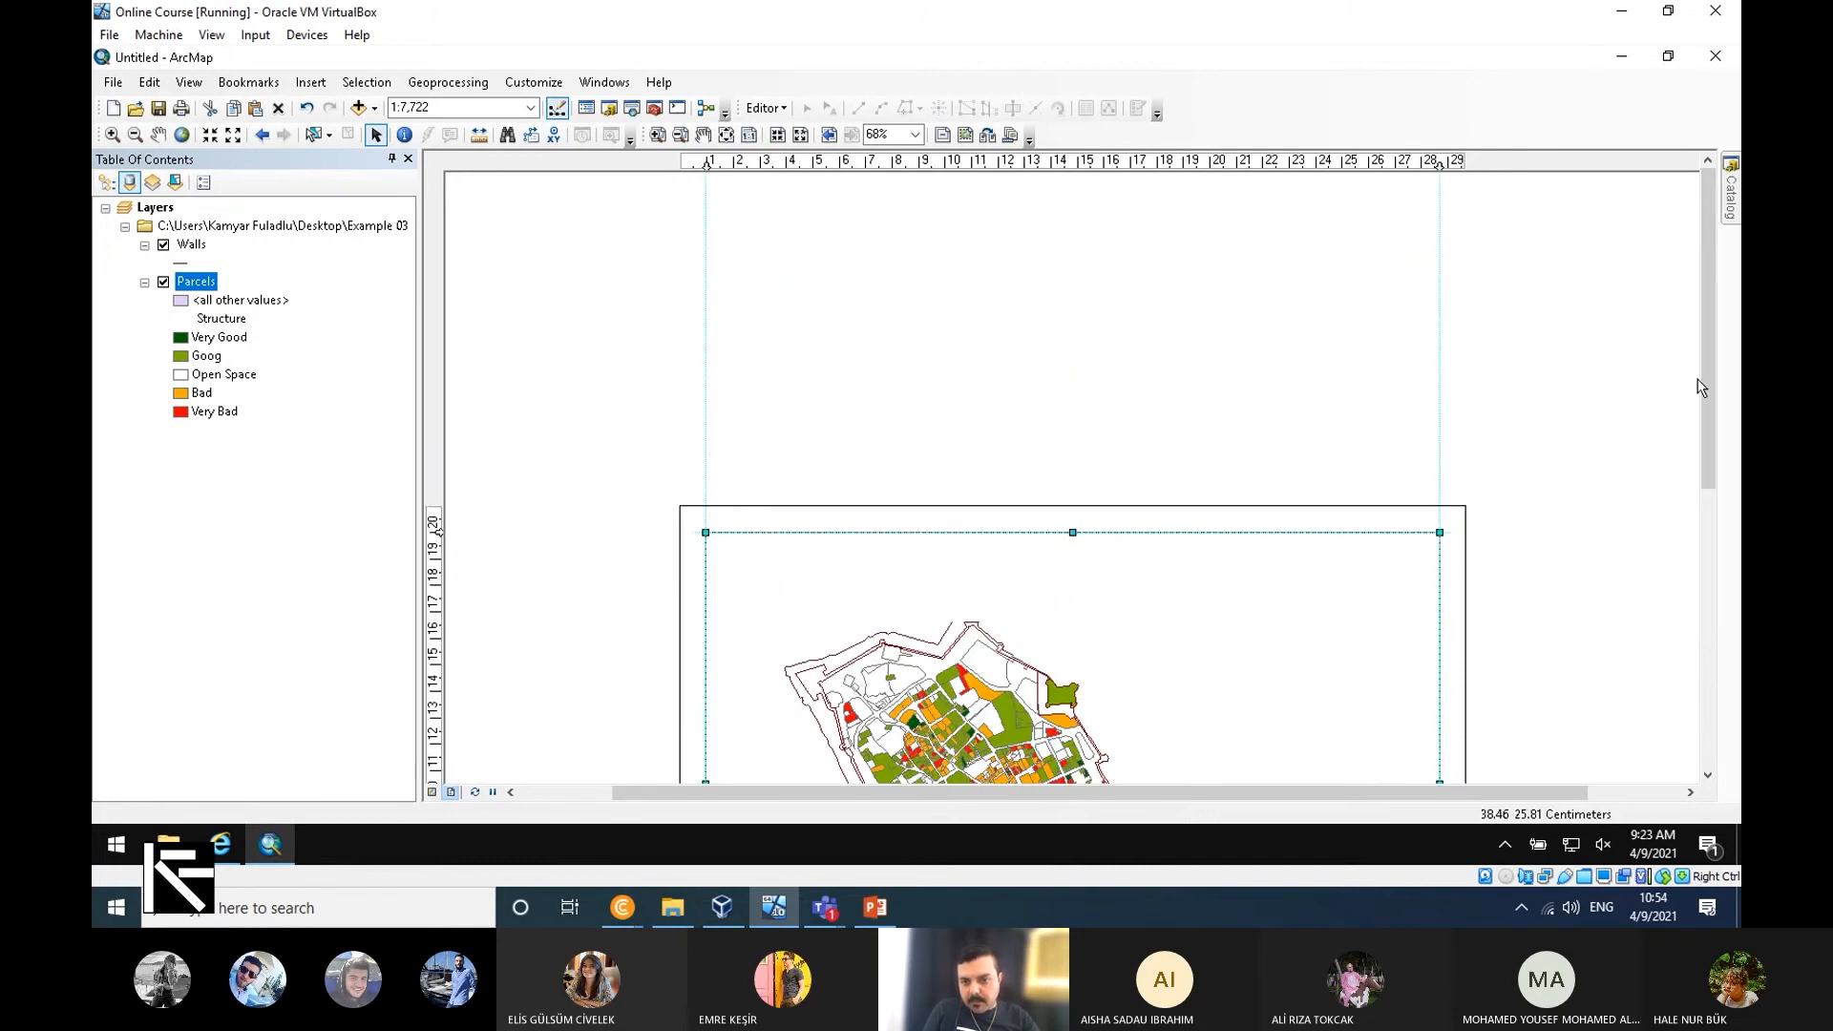
{"action": "left_click_drag", "start_coordinate": [1701, 387], "coordinate": [1678, 505]}
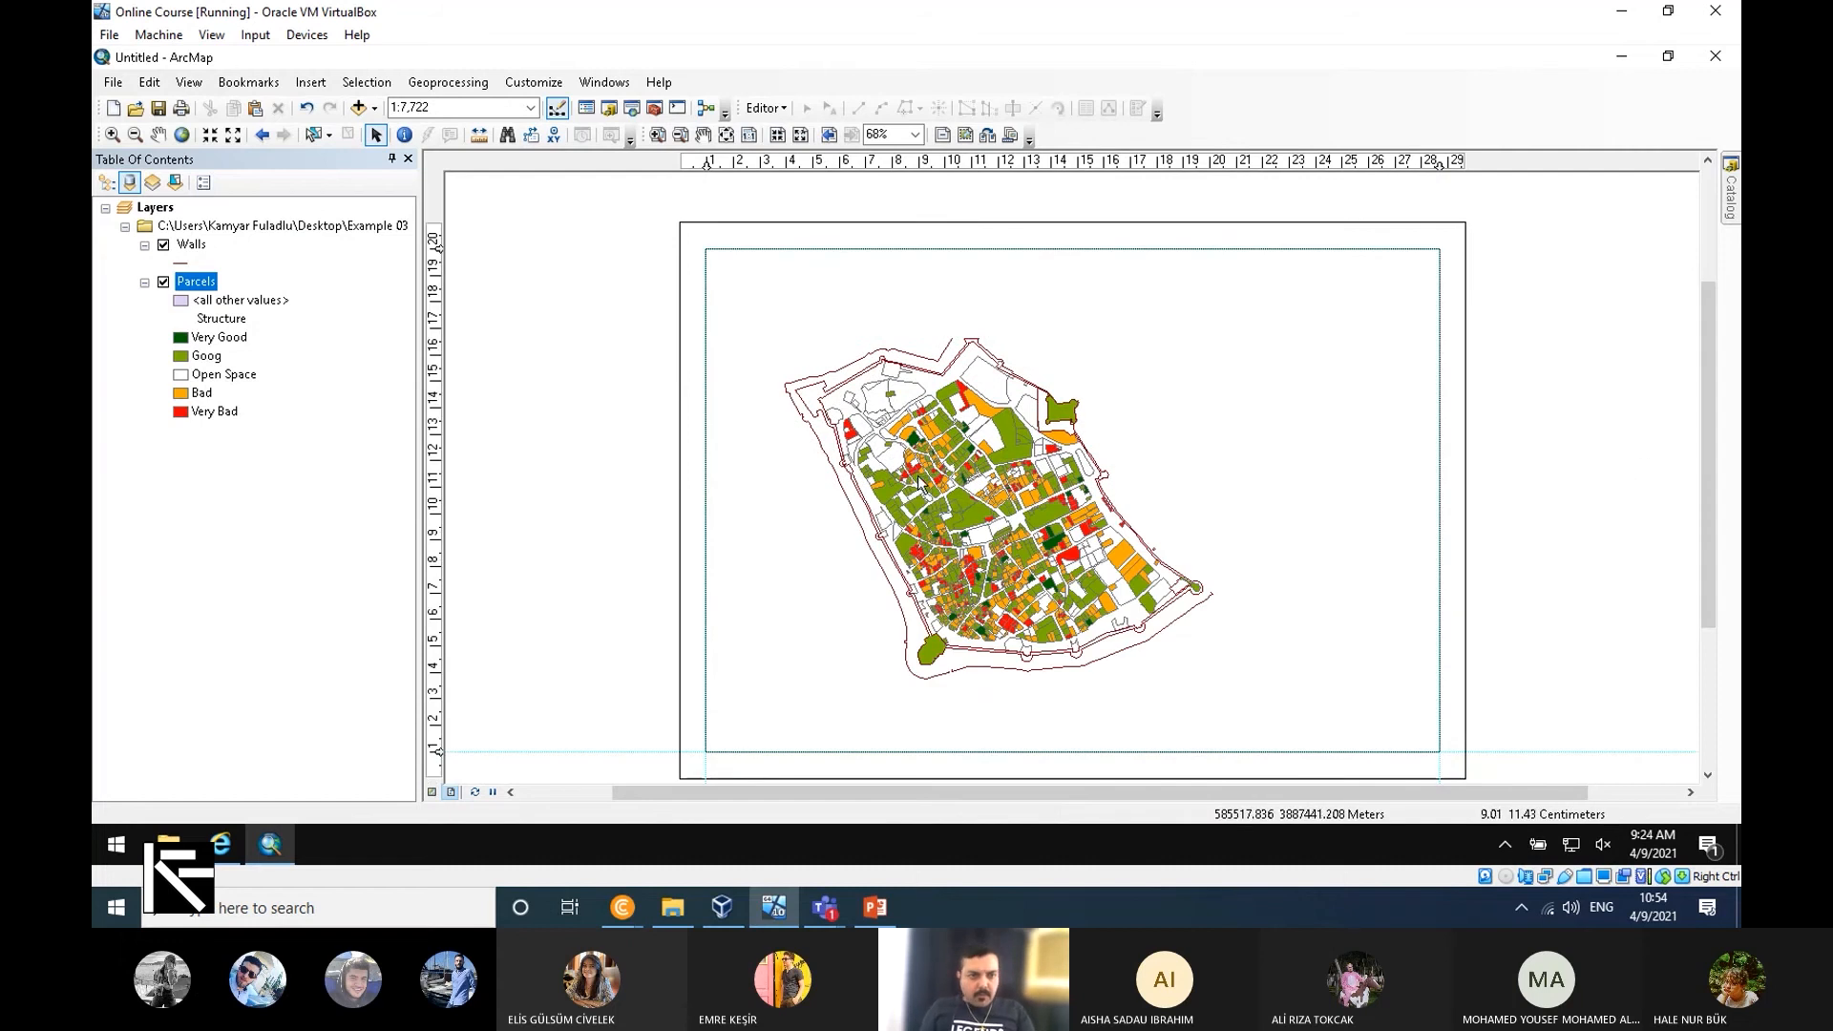
Enlarge the map to a scale of 1:5,000 and shift it so the city walls fit within the data frame.
{"action": "left_click", "coordinate": [209, 135]}
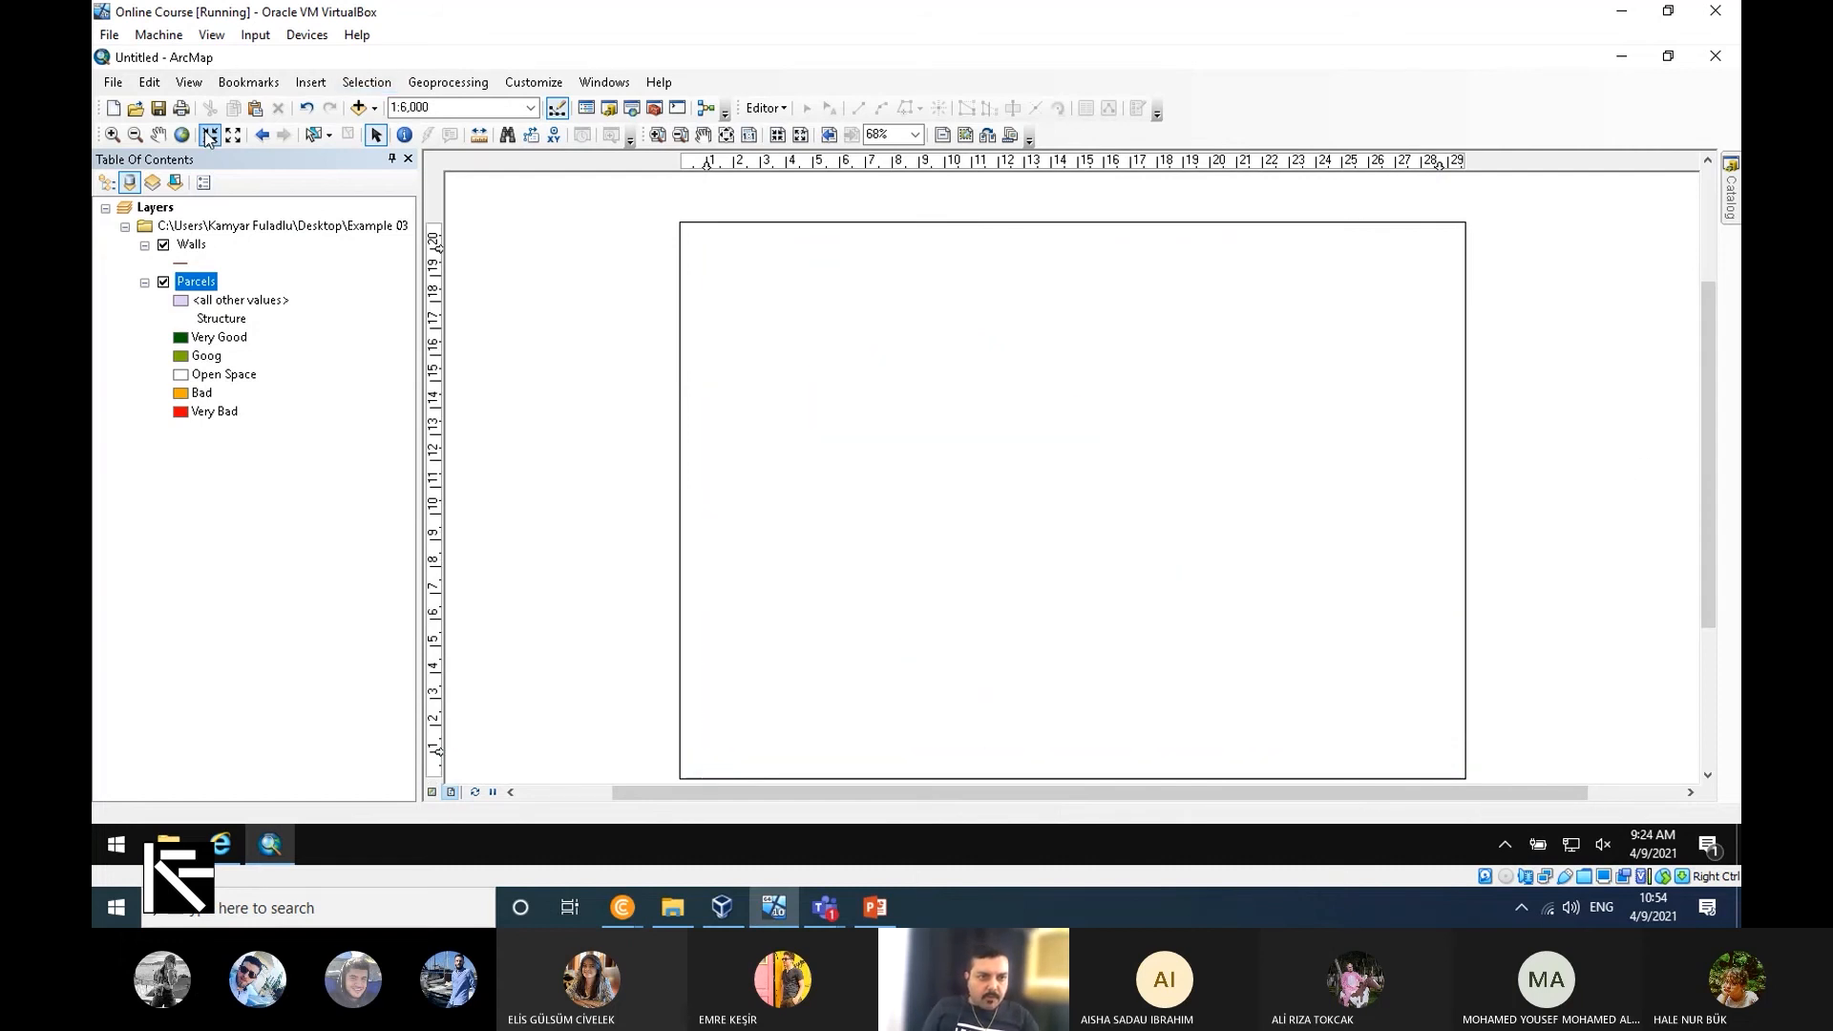
{"action": "left_click", "coordinate": [210, 136]}
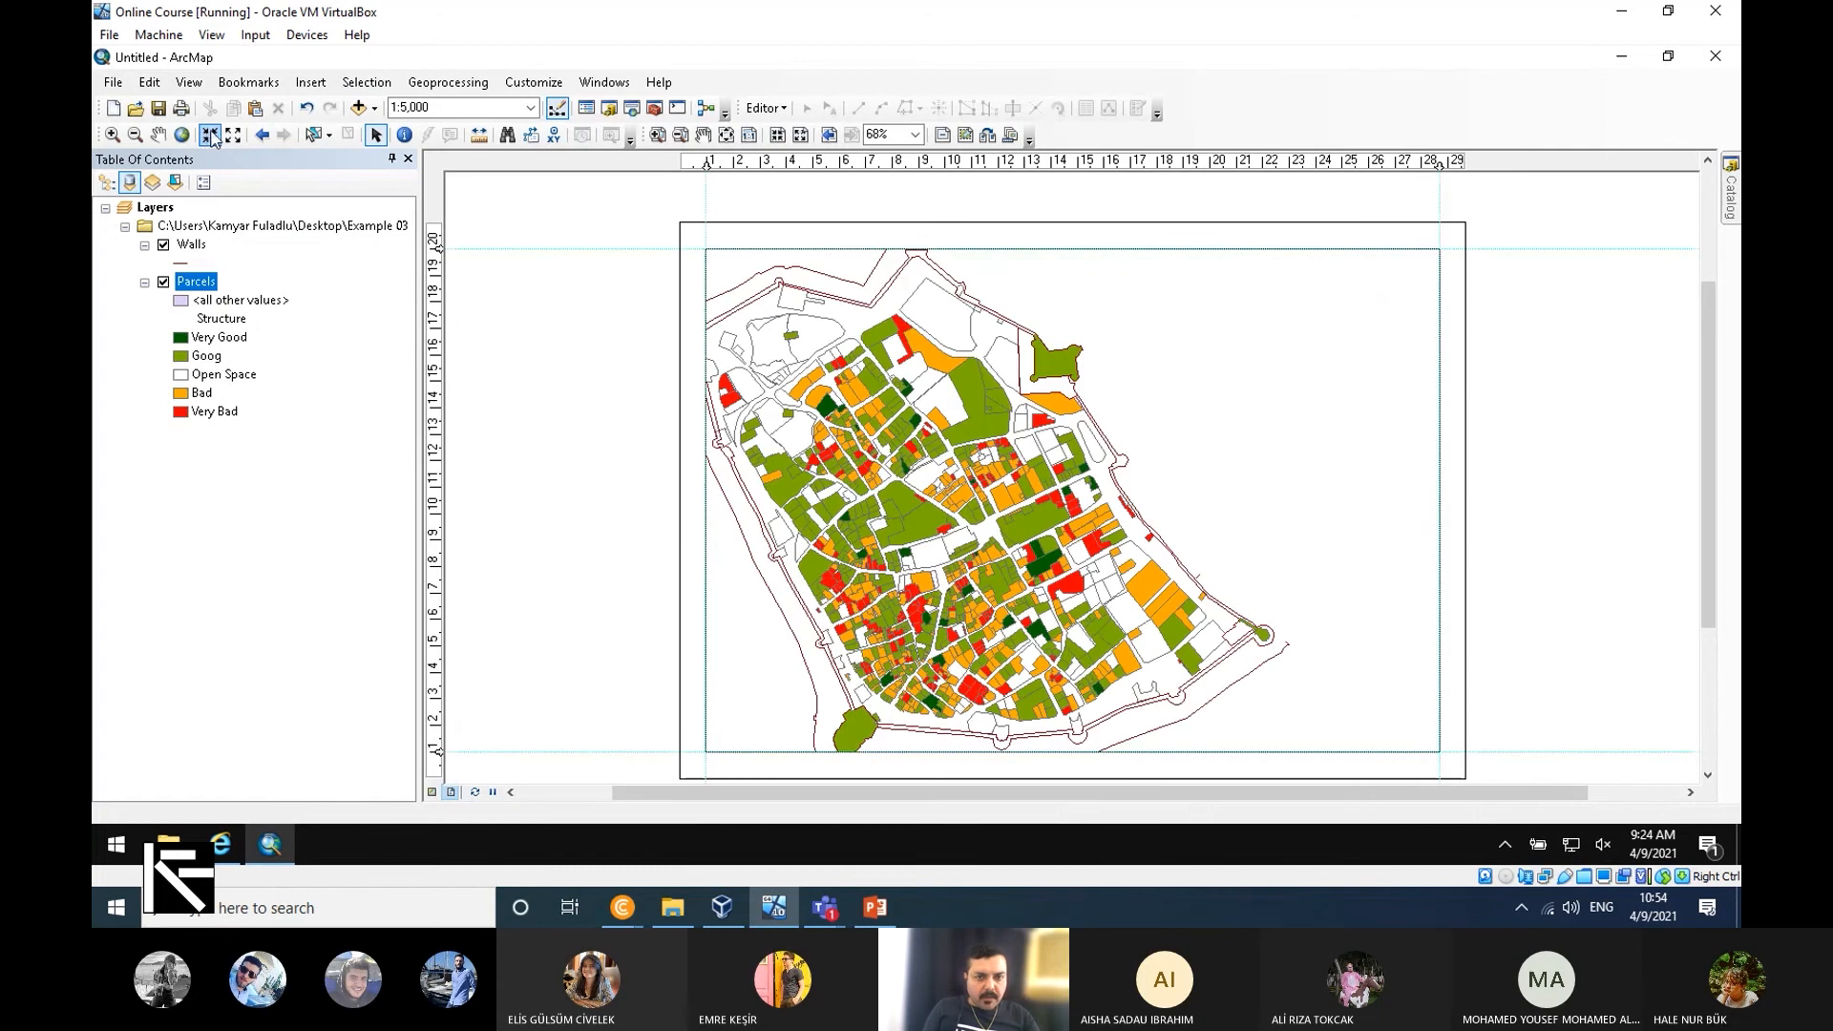
{"action": "left_click", "coordinate": [158, 135]}
{"action": "left_click_drag", "start_coordinate": [943, 516], "coordinate": [1032, 503]}
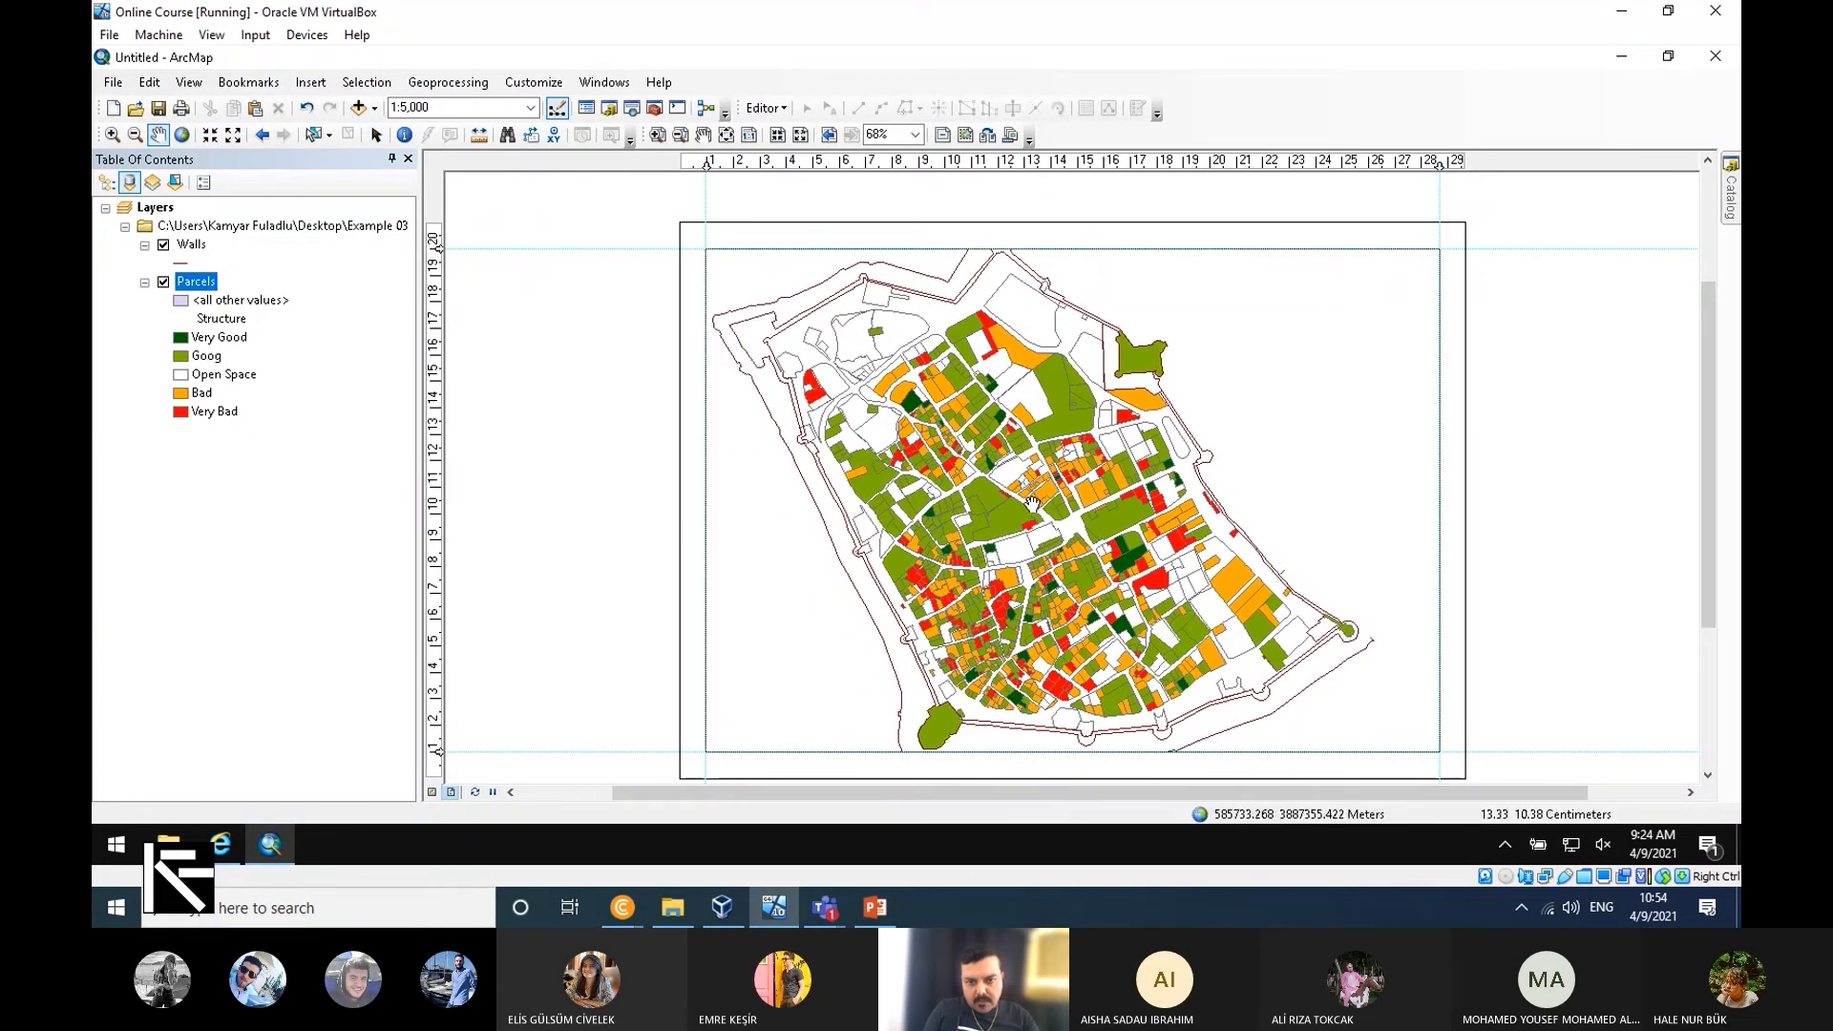
{"action": "left_click_drag", "start_coordinate": [1030, 500], "coordinate": [1024, 504]}
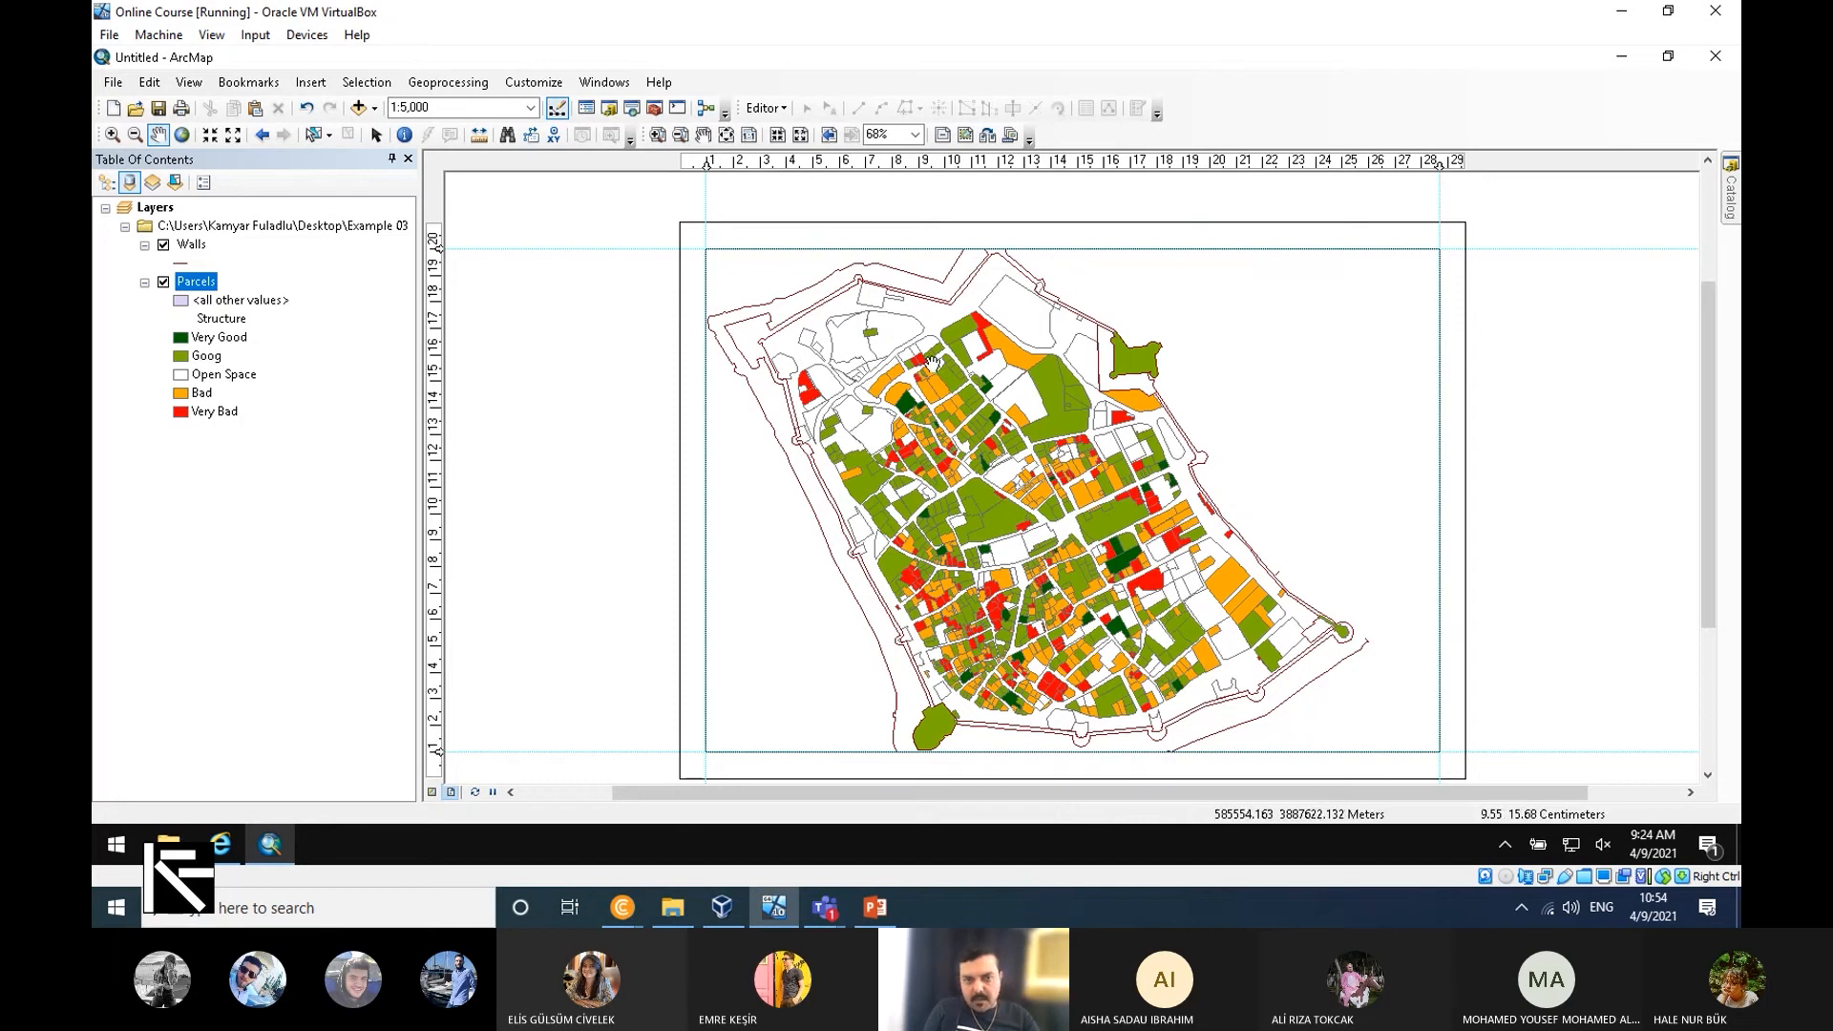
{"action": "left_click_drag", "start_coordinate": [1055, 392], "coordinate": [1036, 382]}
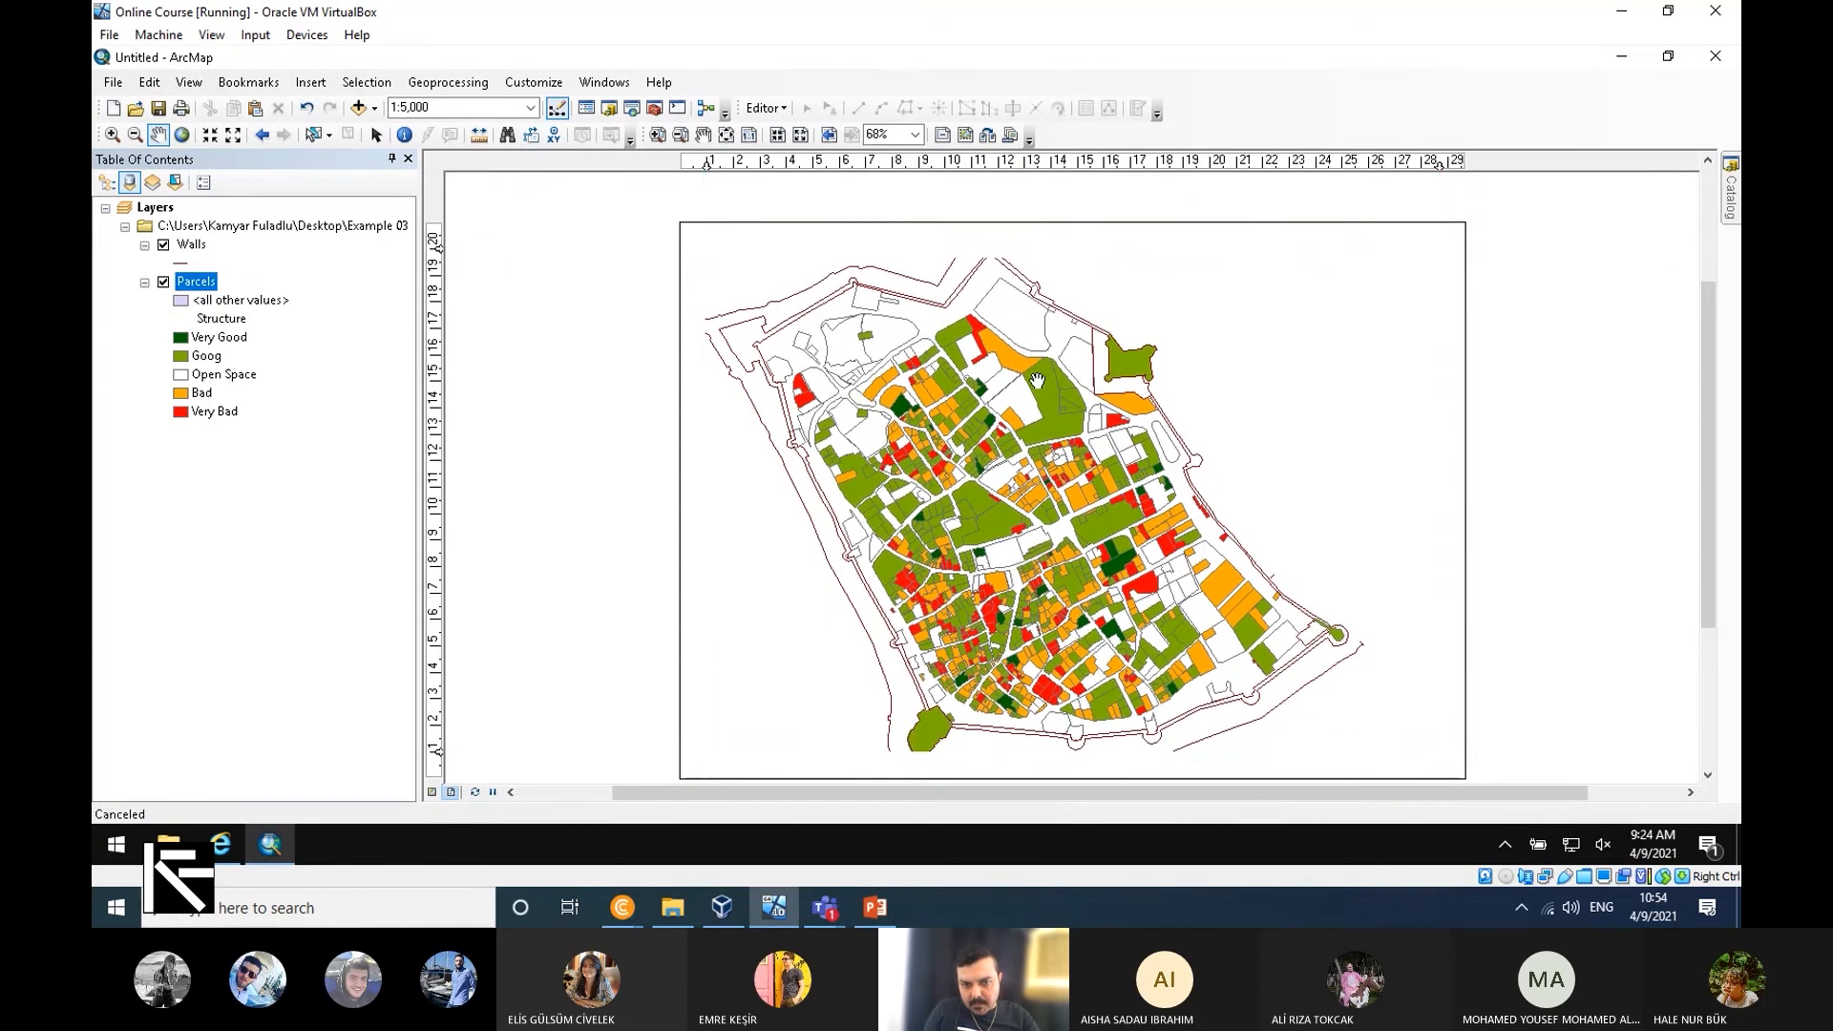
{"action": "left_click_drag", "start_coordinate": [1038, 389], "coordinate": [1050, 380]}
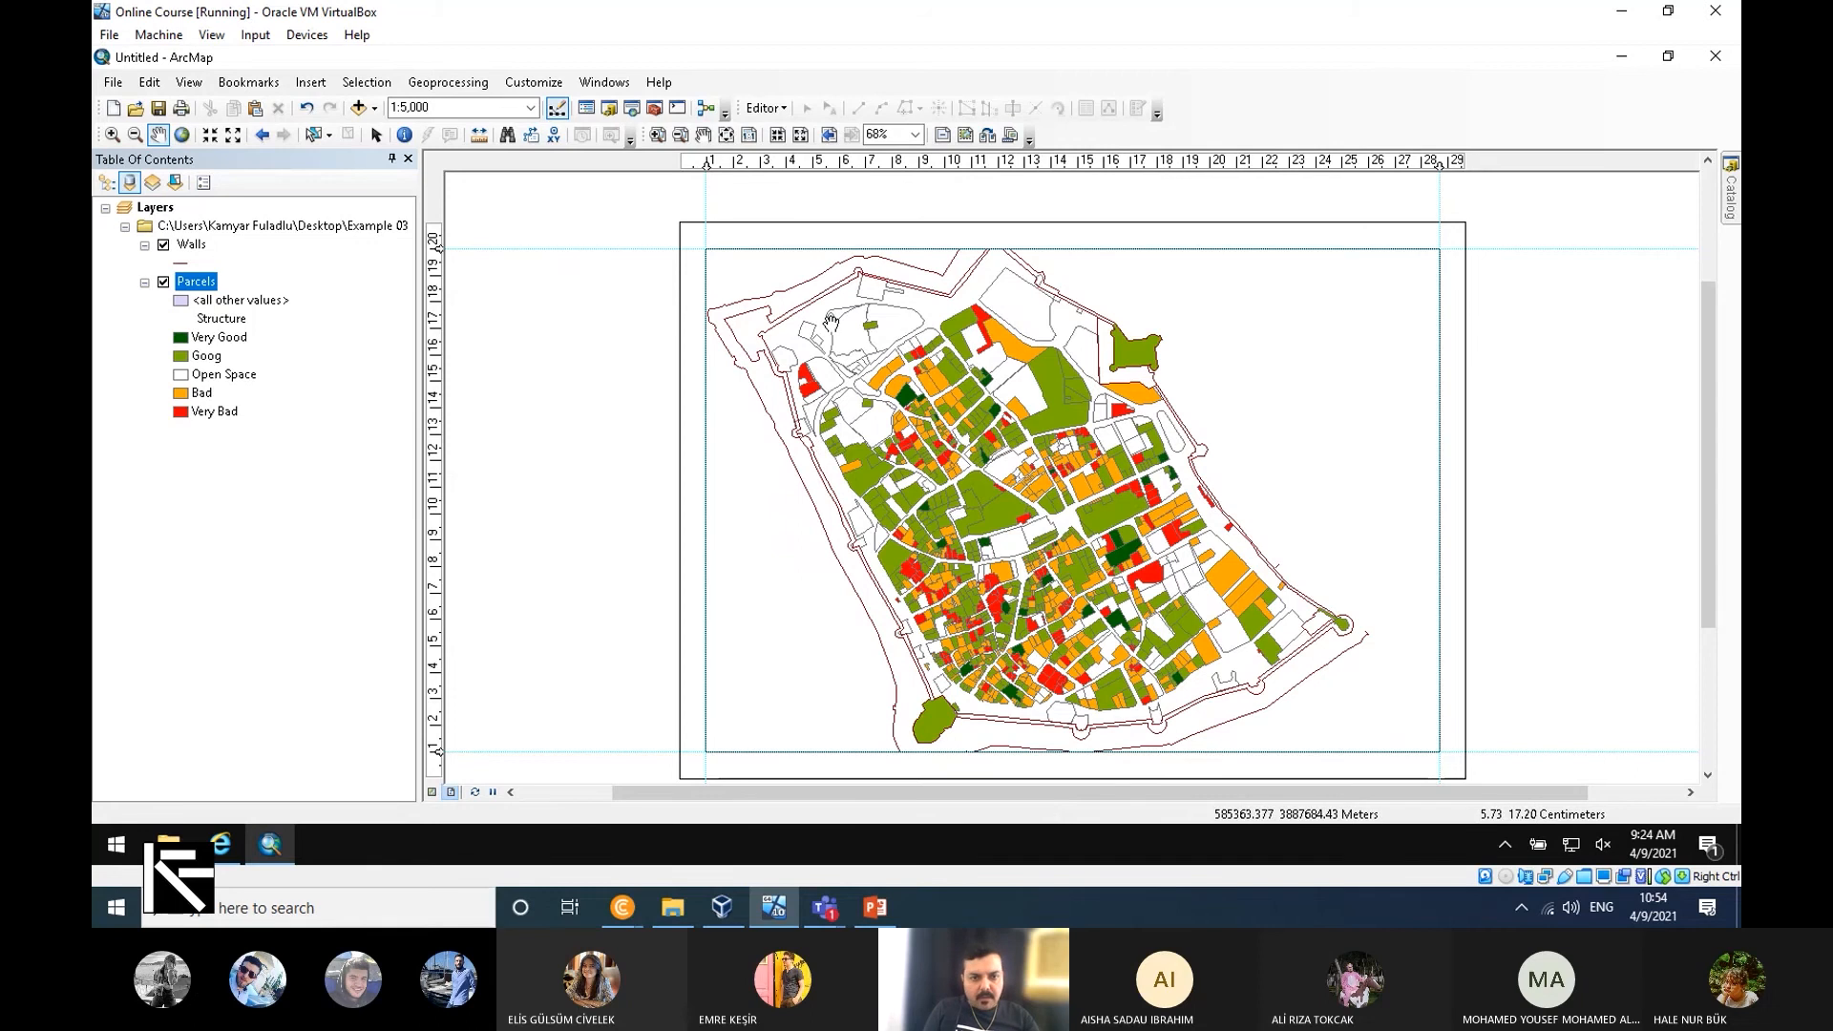
Insert the ESRI North 6 north arrow and place it inside the data frame's upper-right corner.
{"action": "left_click", "coordinate": [321, 84]}
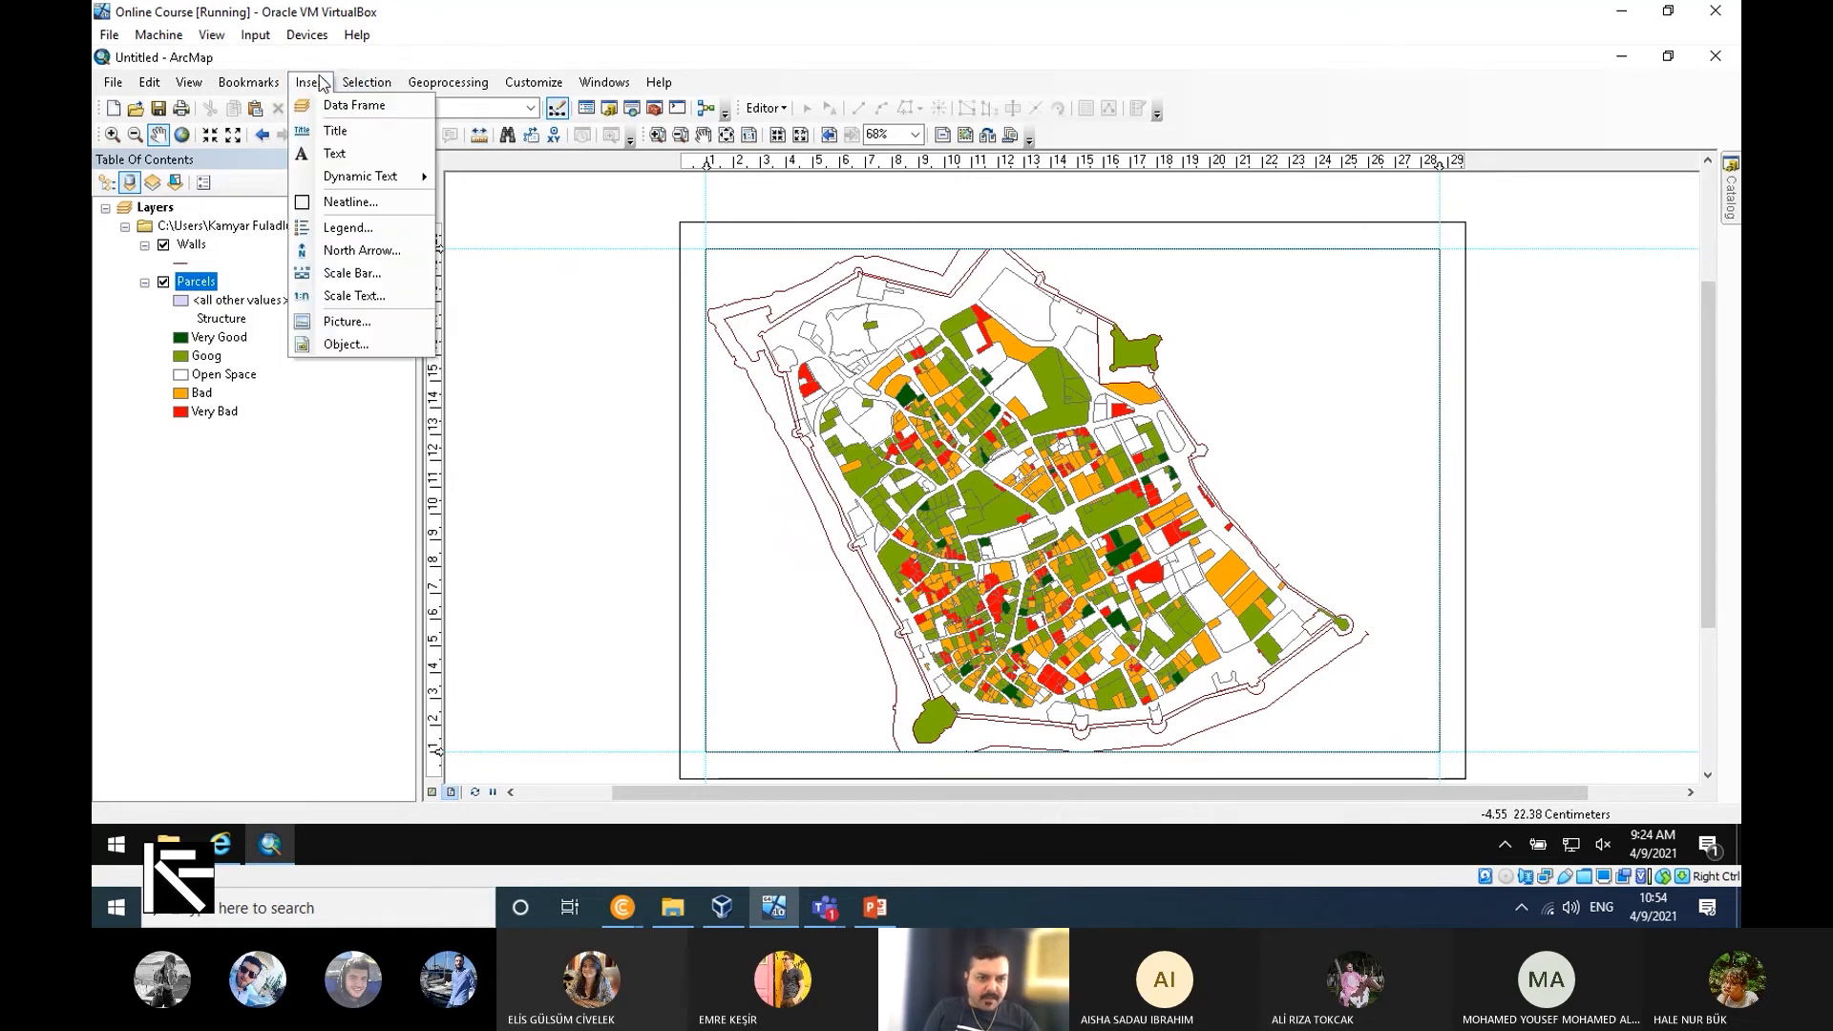
{"action": "left_click", "coordinate": [362, 250]}
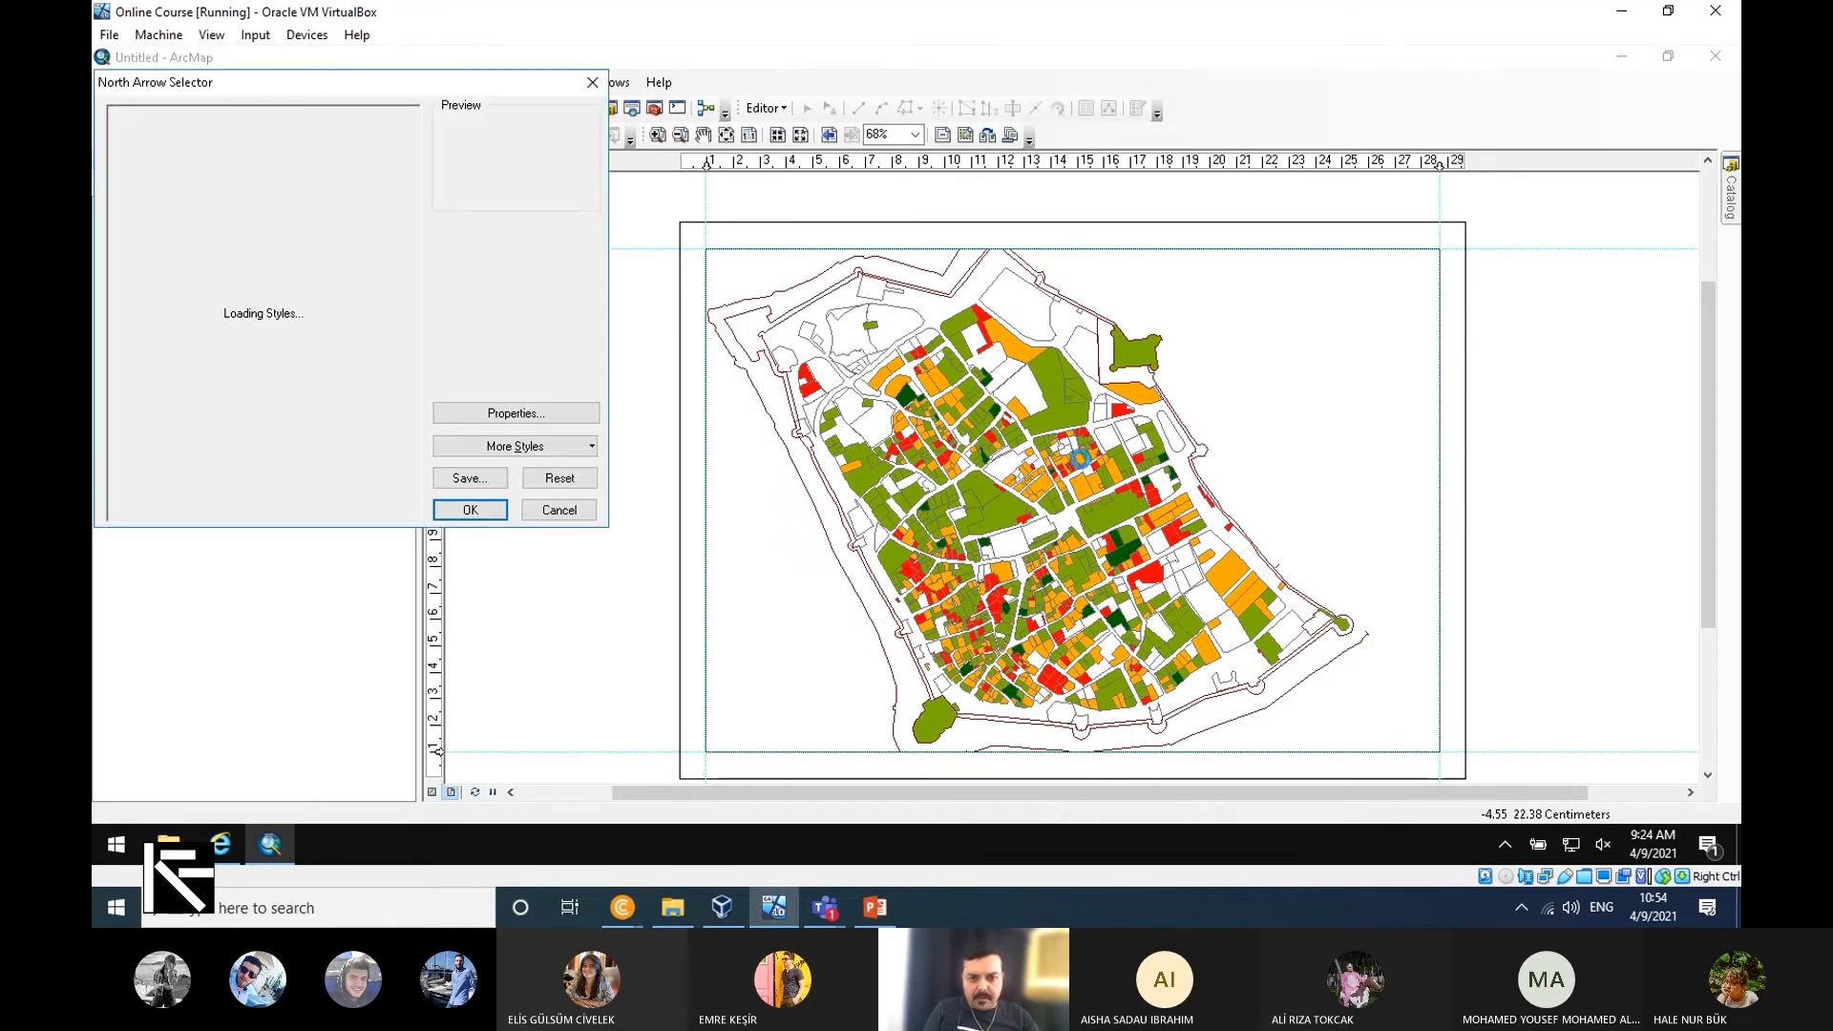
{"action": "left_click", "coordinate": [372, 263]}
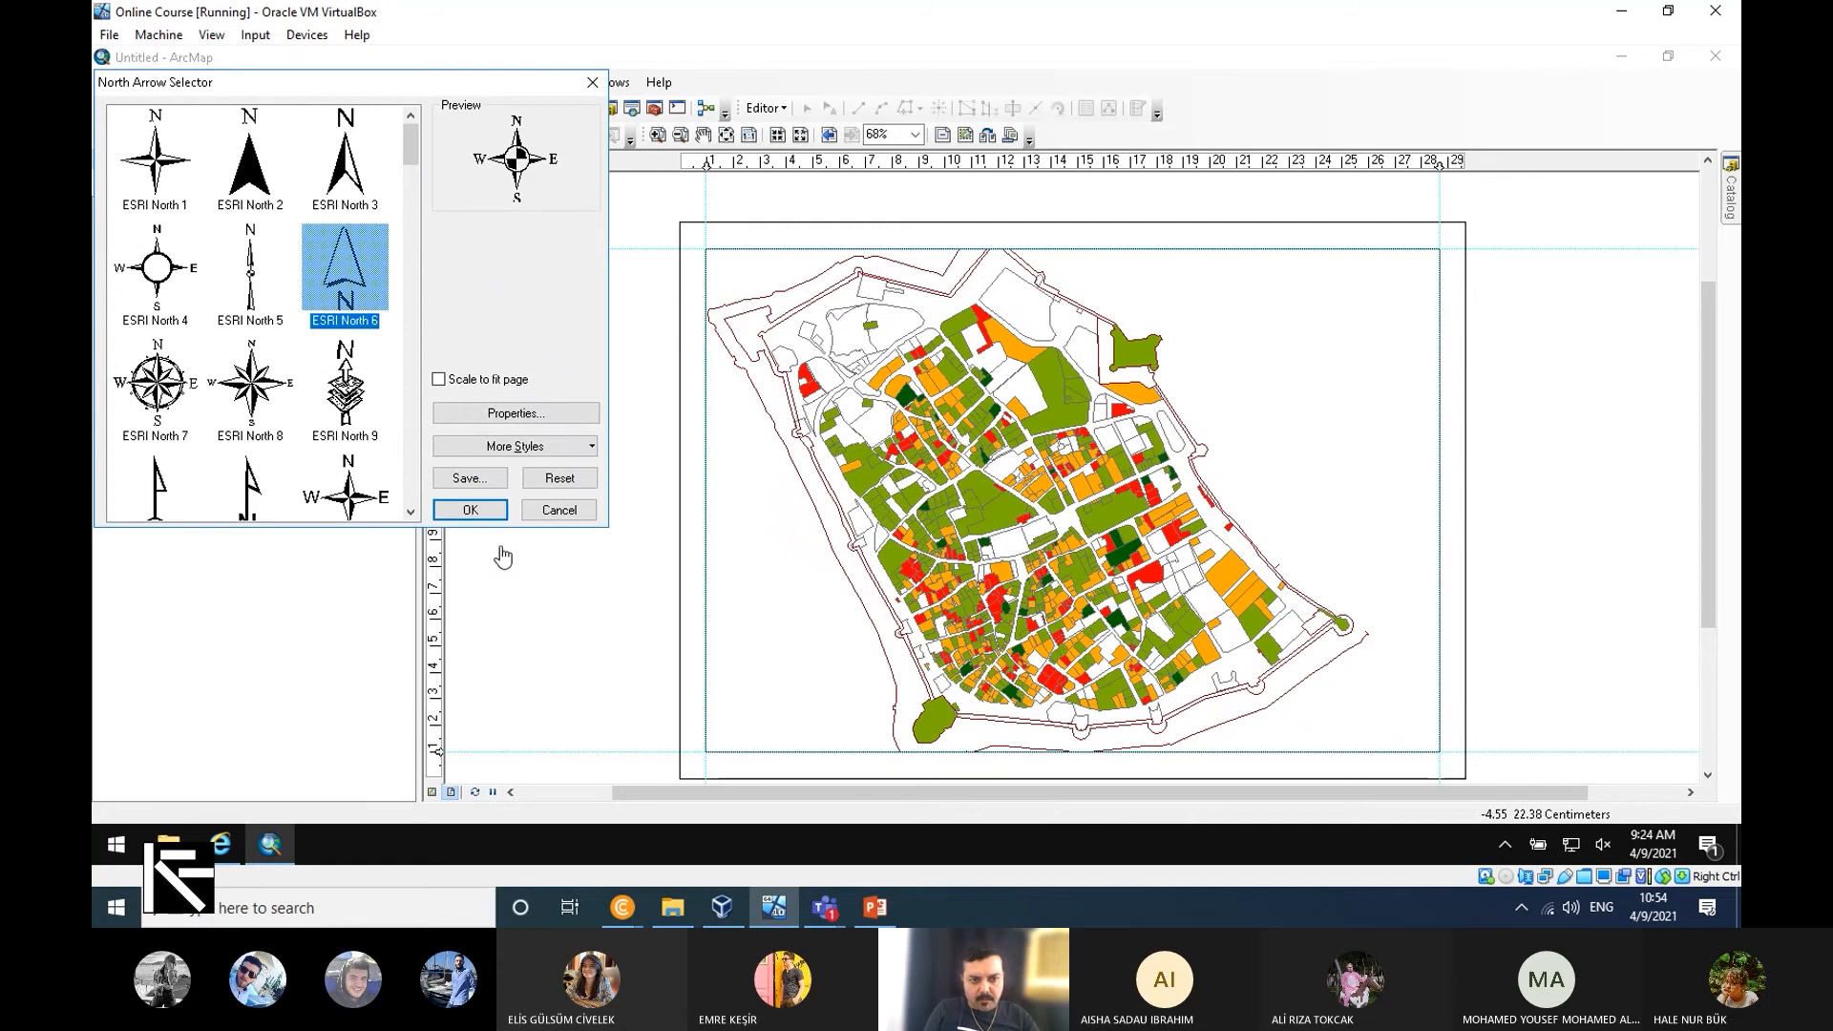
{"action": "left_click", "coordinate": [470, 511]}
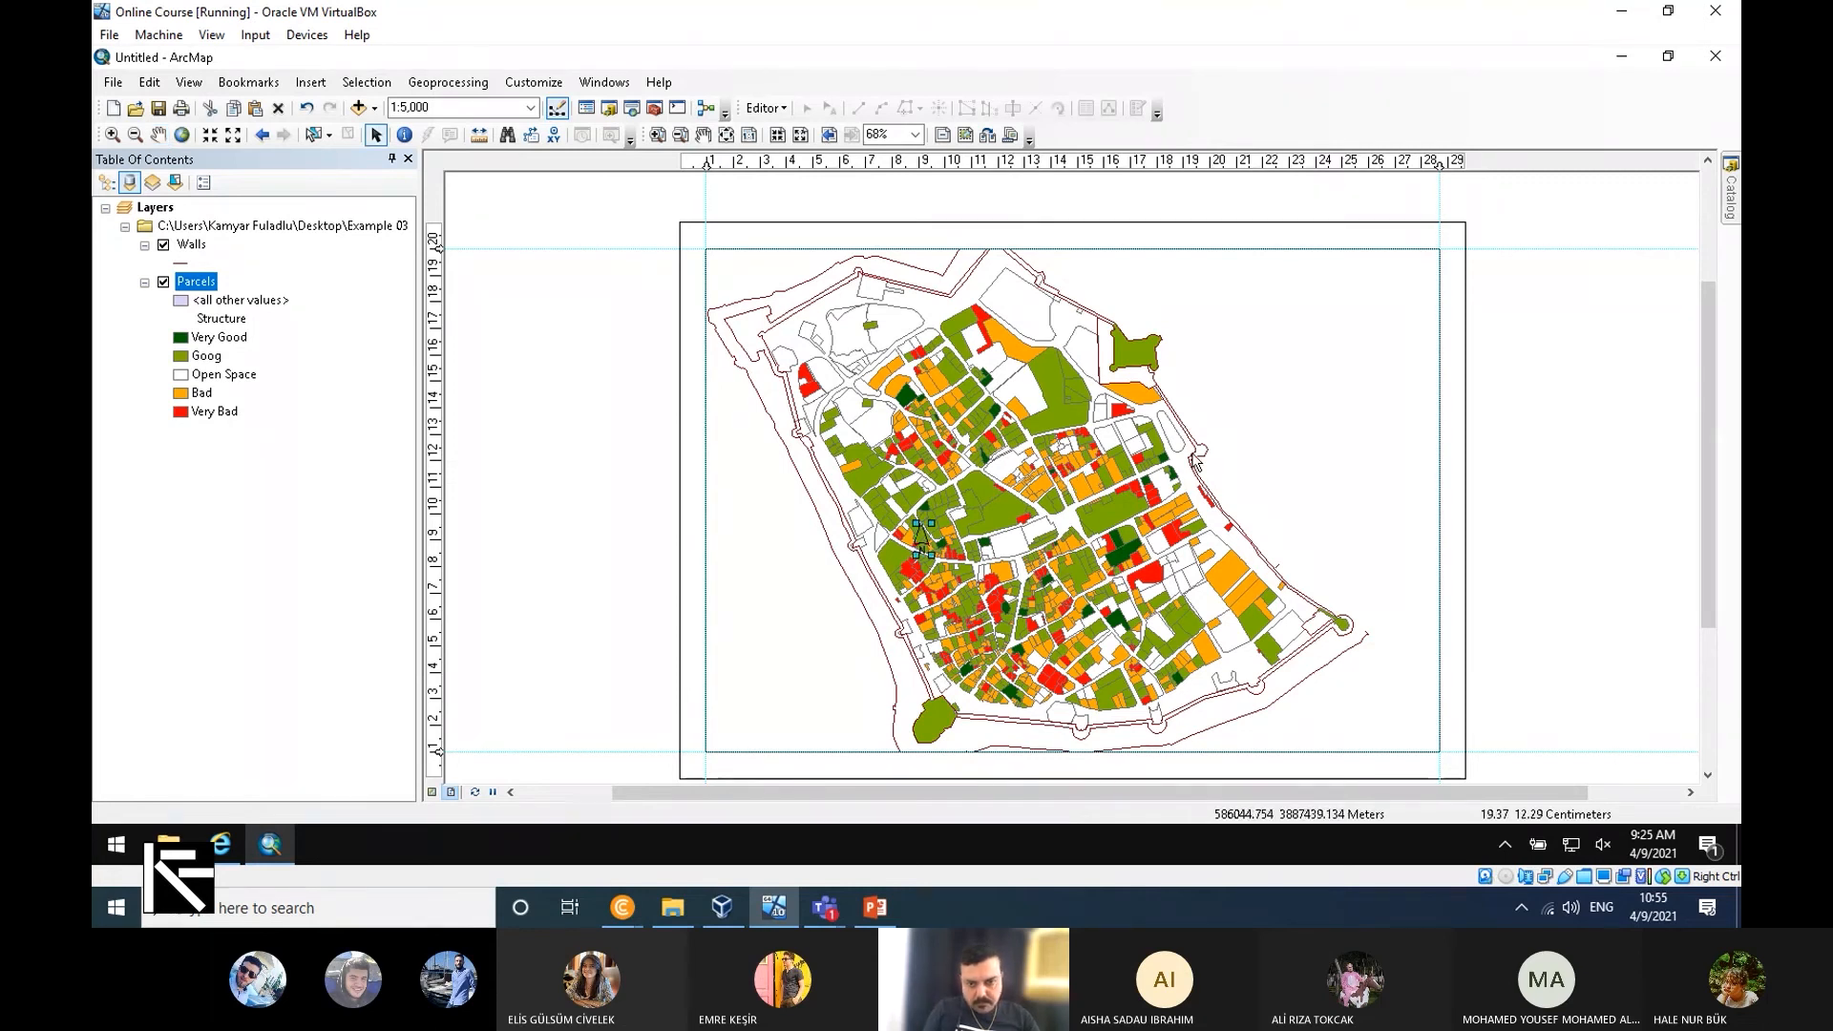
{"action": "left_click_drag", "start_coordinate": [921, 540], "coordinate": [1420, 277]}
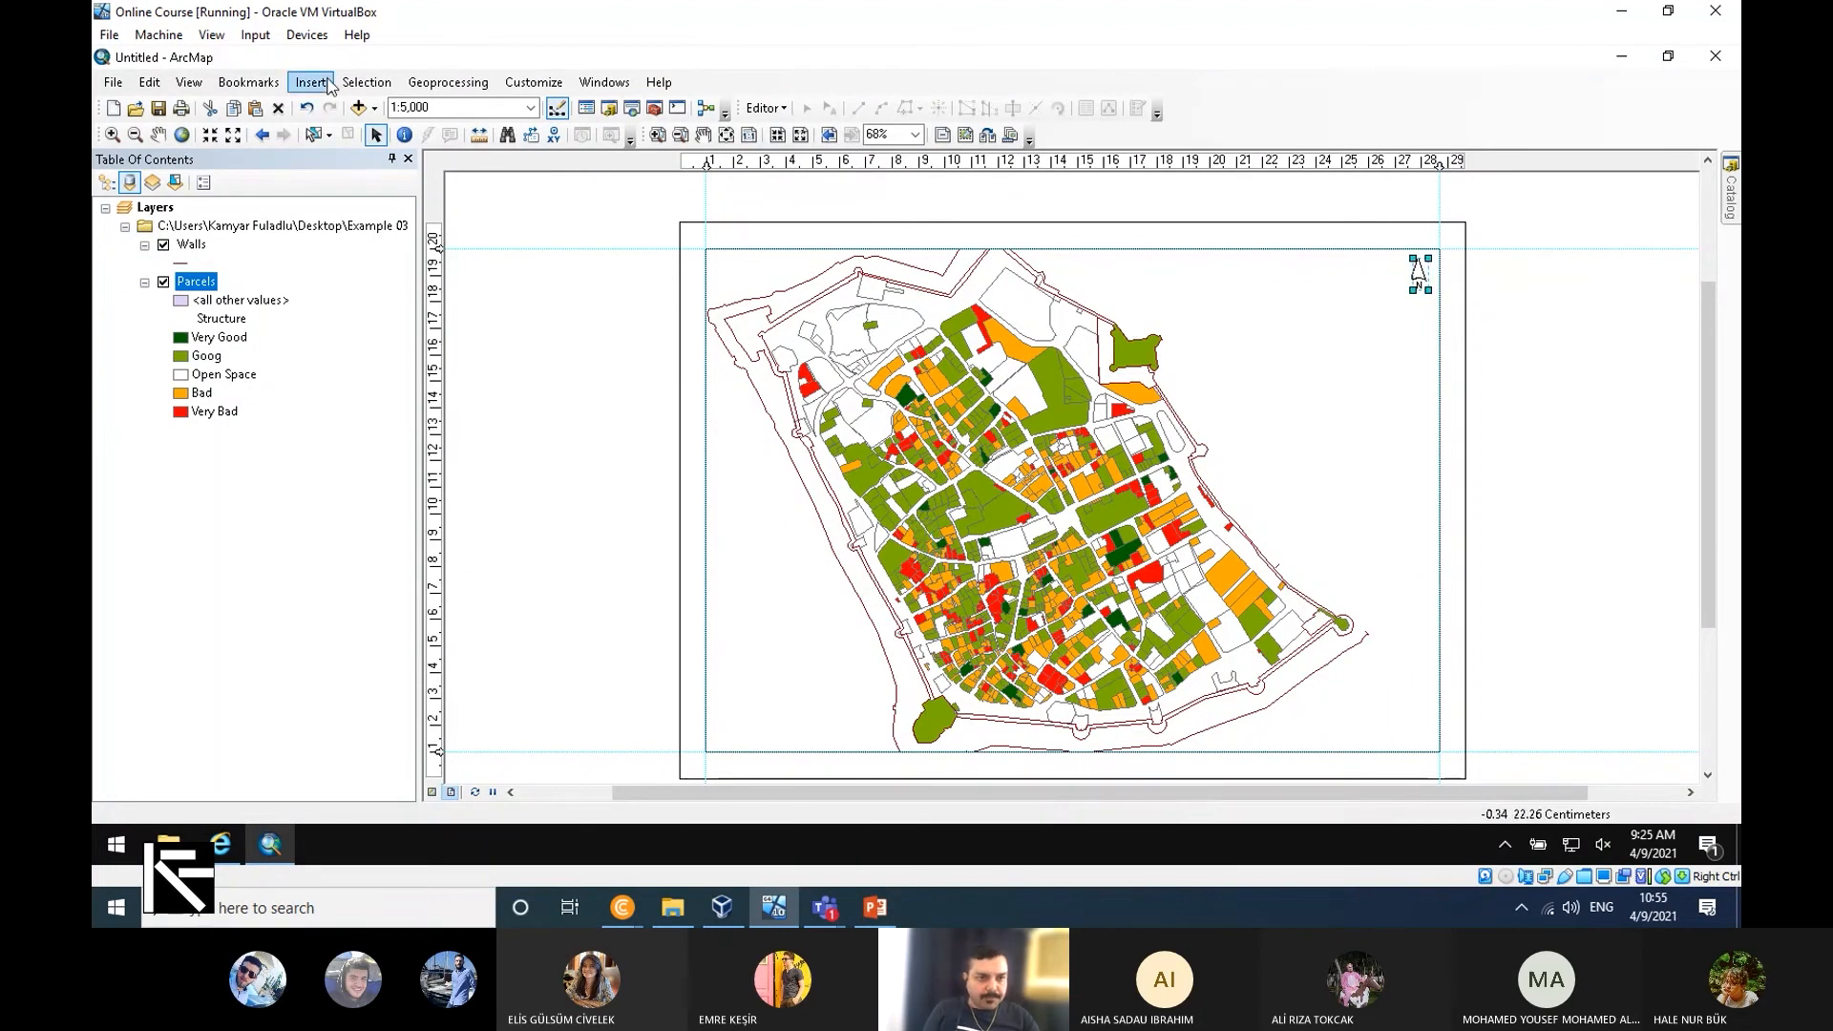
Insert an Alternating Scale Bar 1 and move it to the empty area east of the city walls.
{"action": "left_click", "coordinate": [325, 84]}
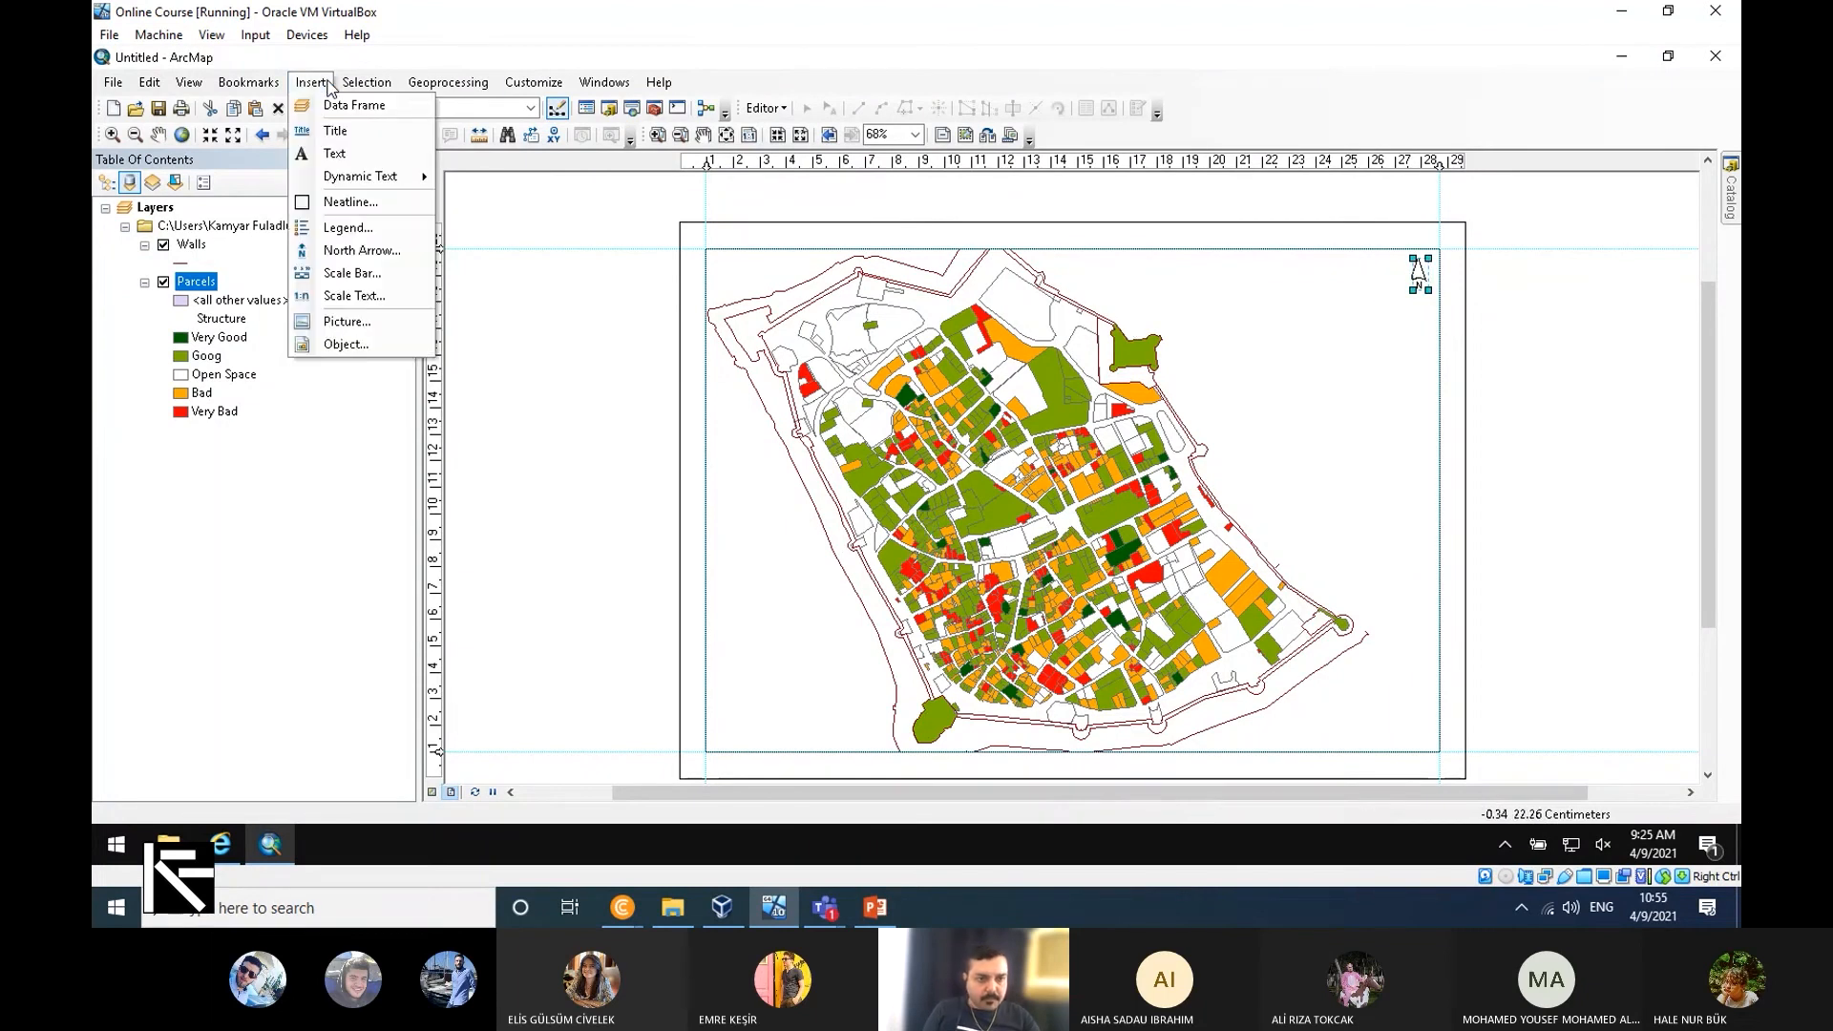
{"action": "left_click", "coordinate": [401, 275]}
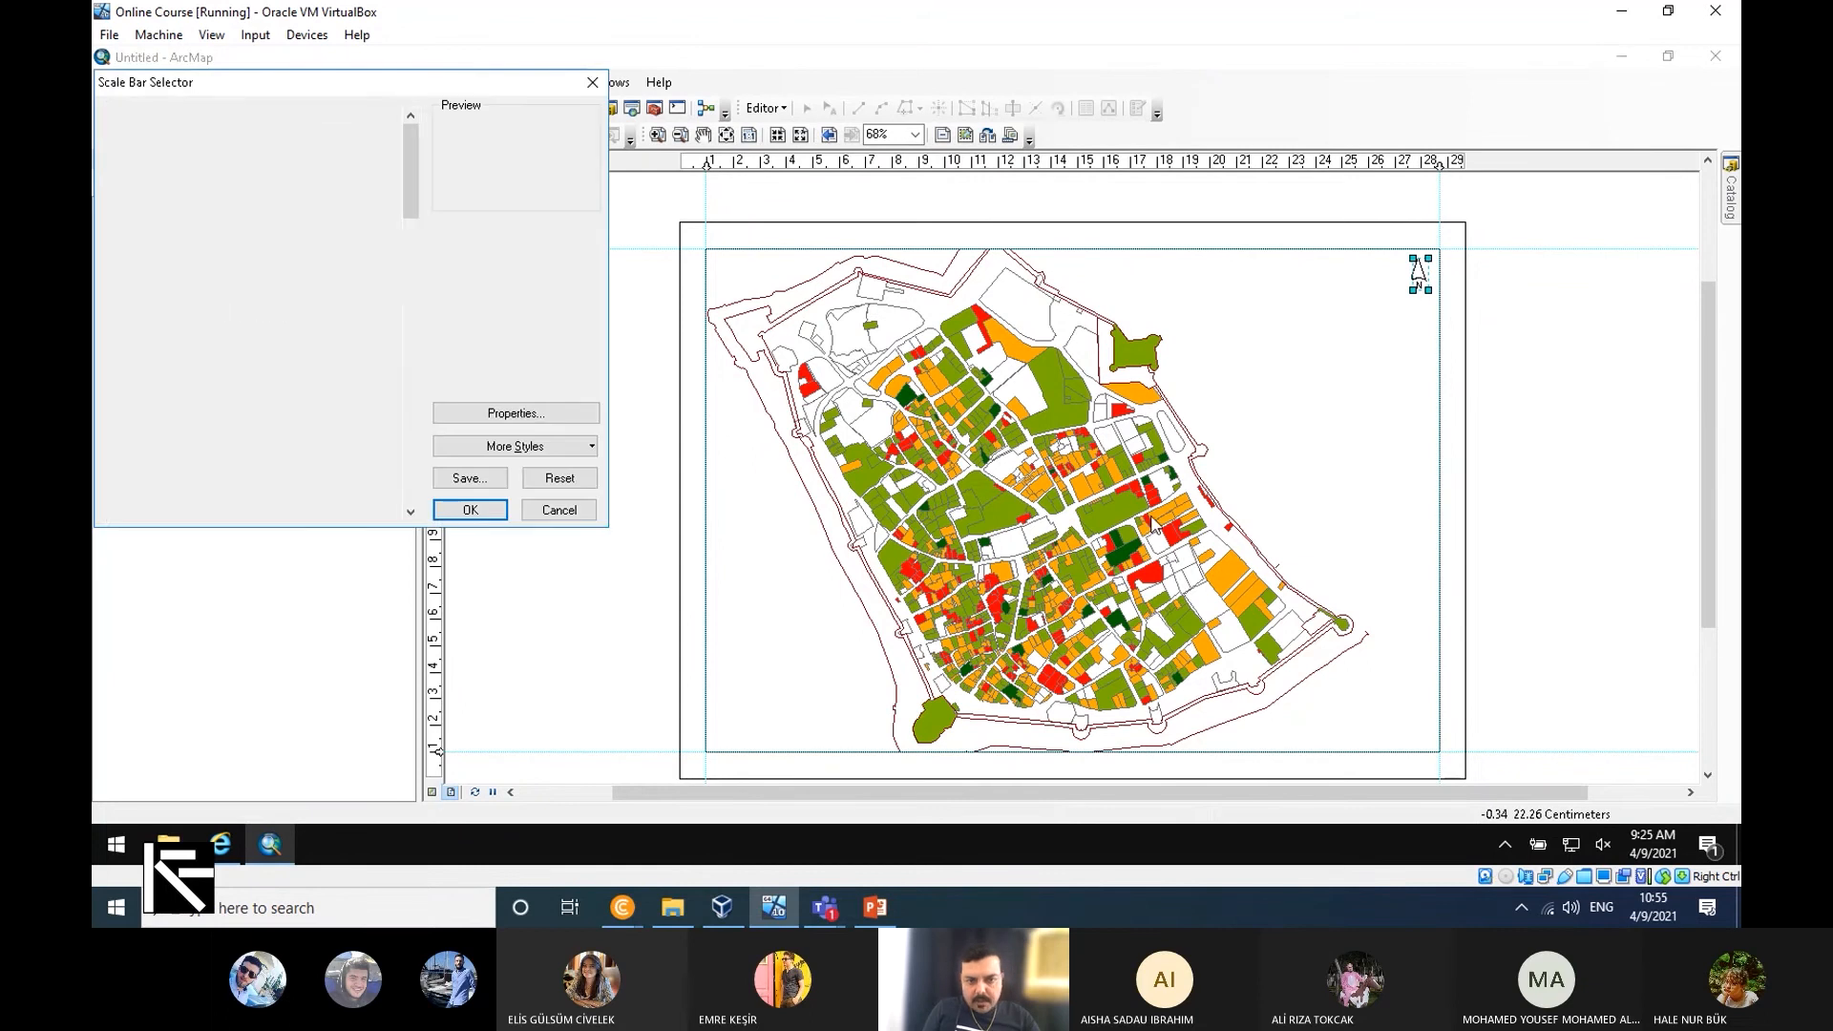
{"action": "left_click", "coordinate": [202, 403]}
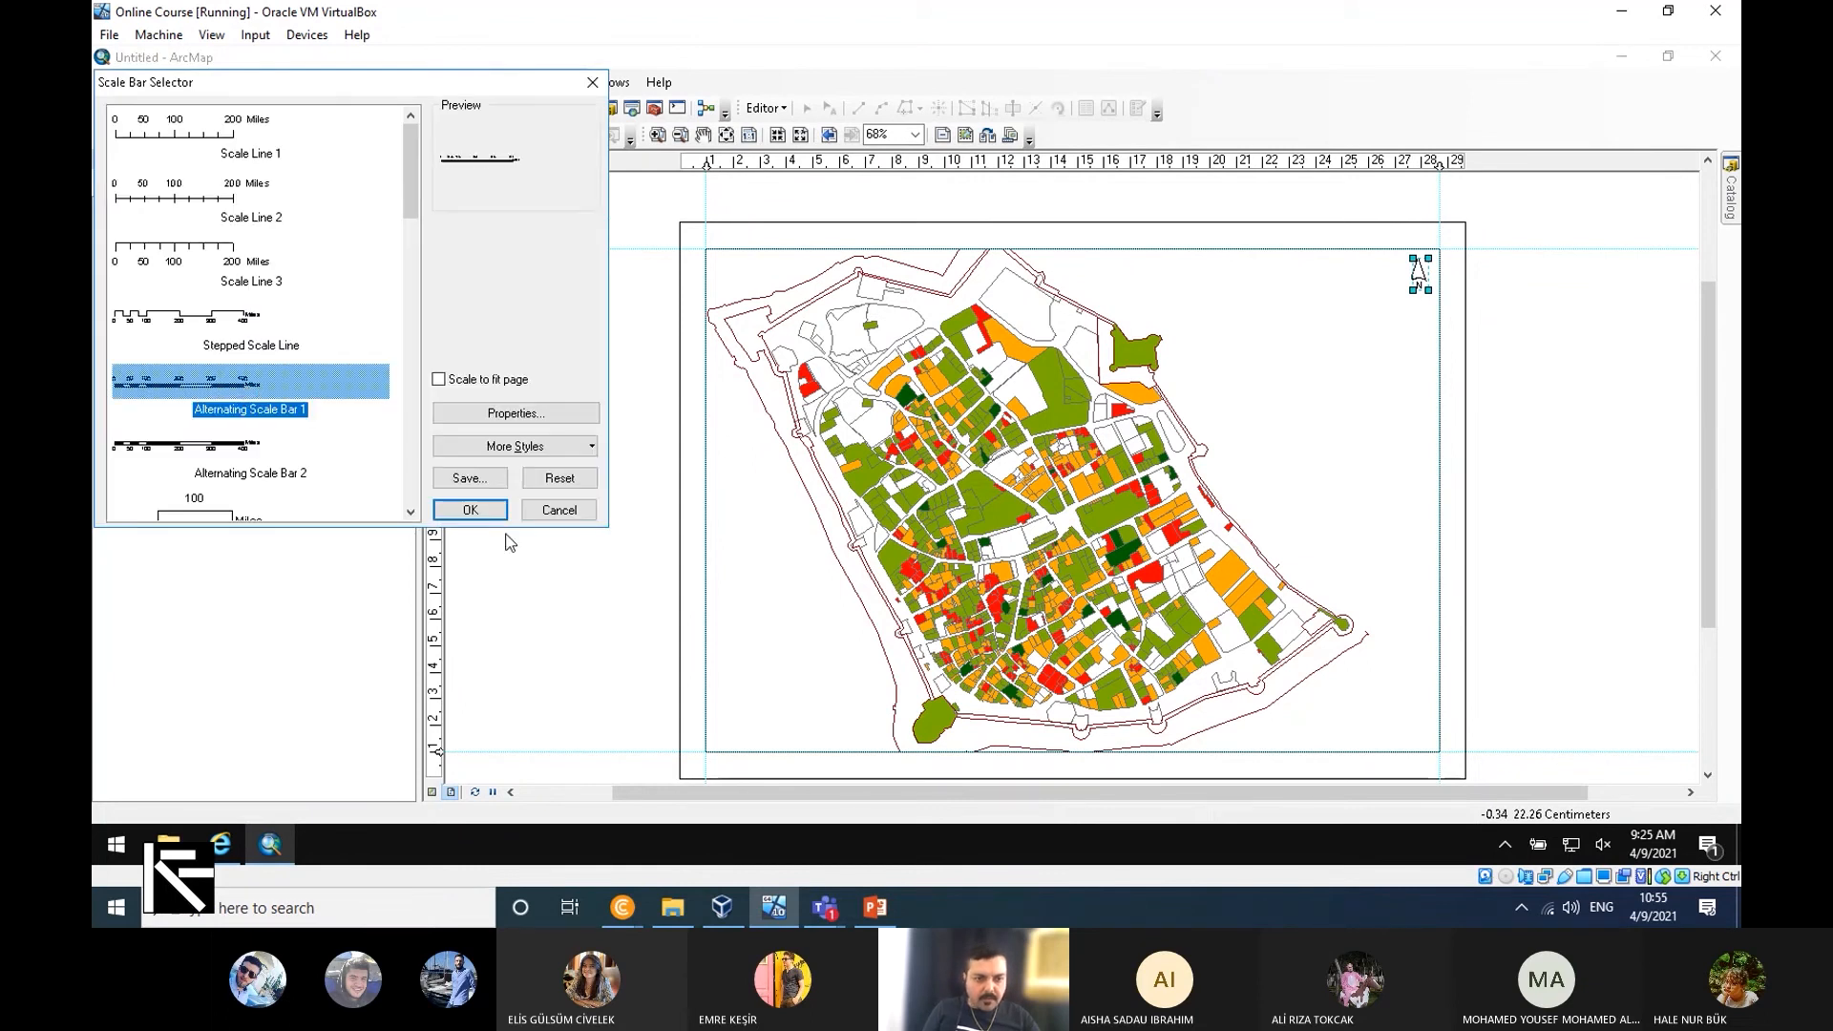
{"action": "left_click", "coordinate": [471, 510]}
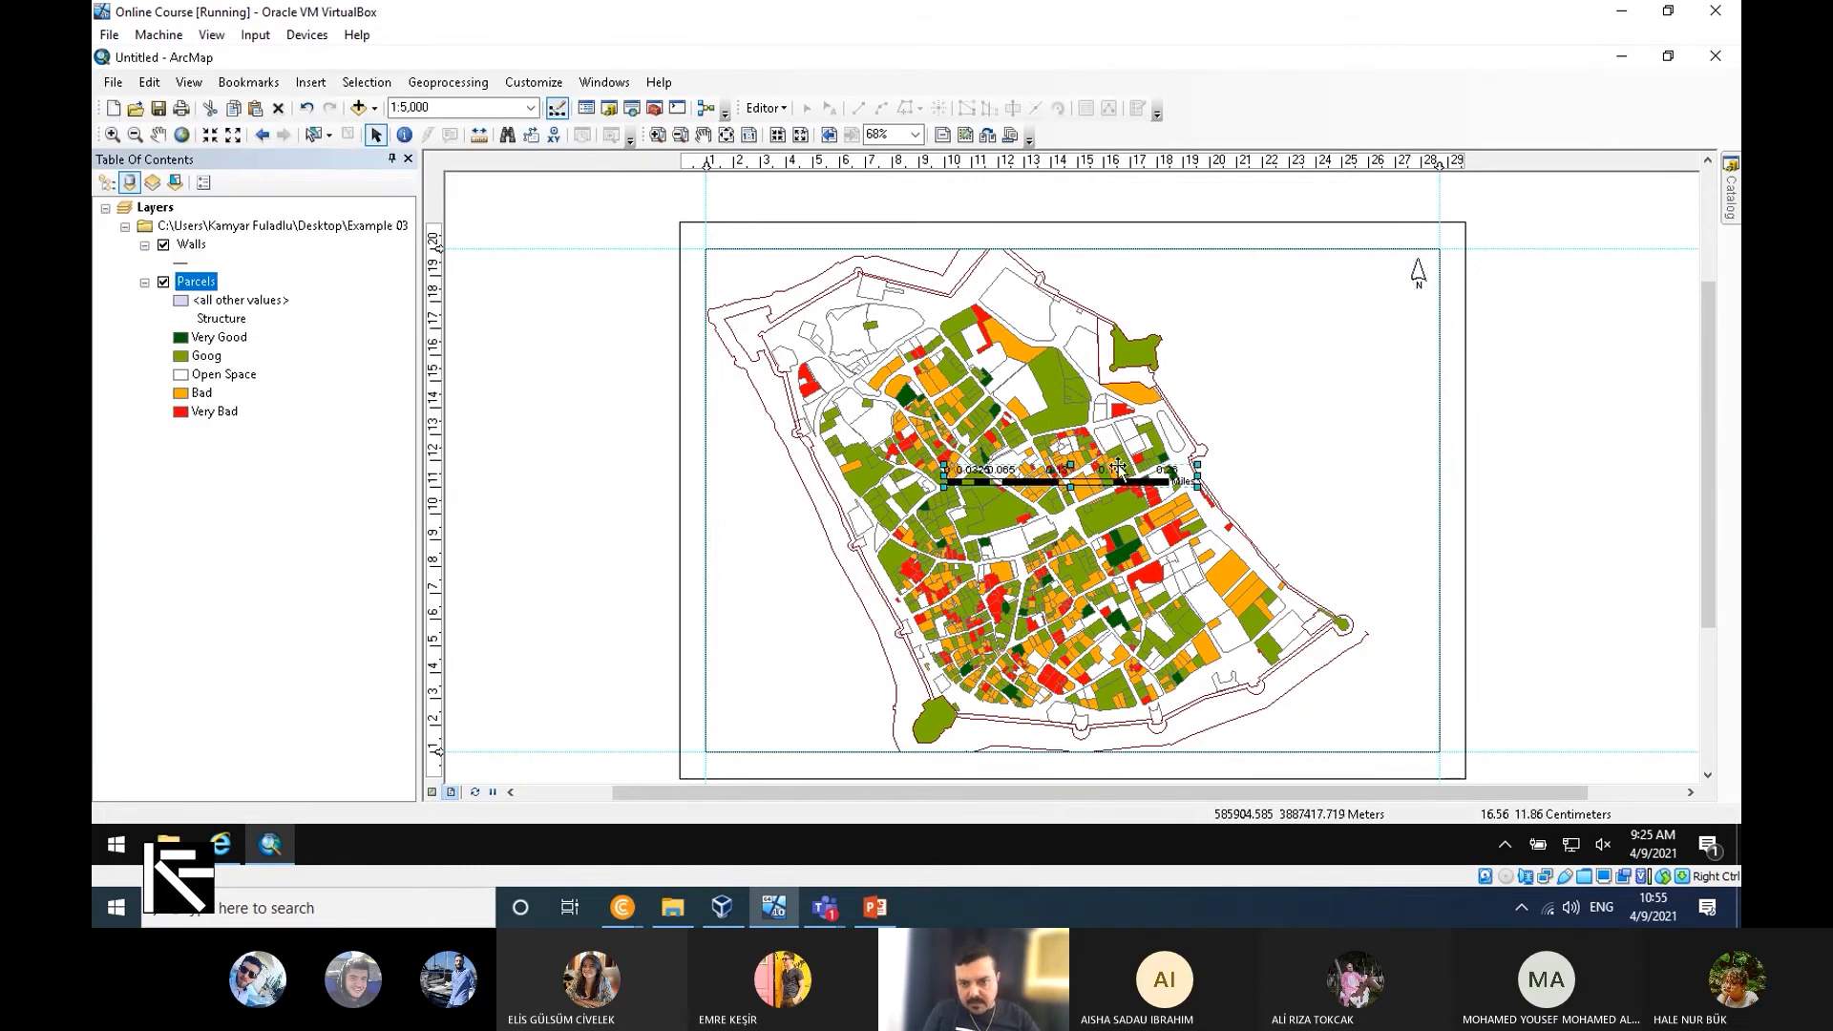
{"action": "left_click_drag", "start_coordinate": [1123, 482], "coordinate": [1471, 512]}
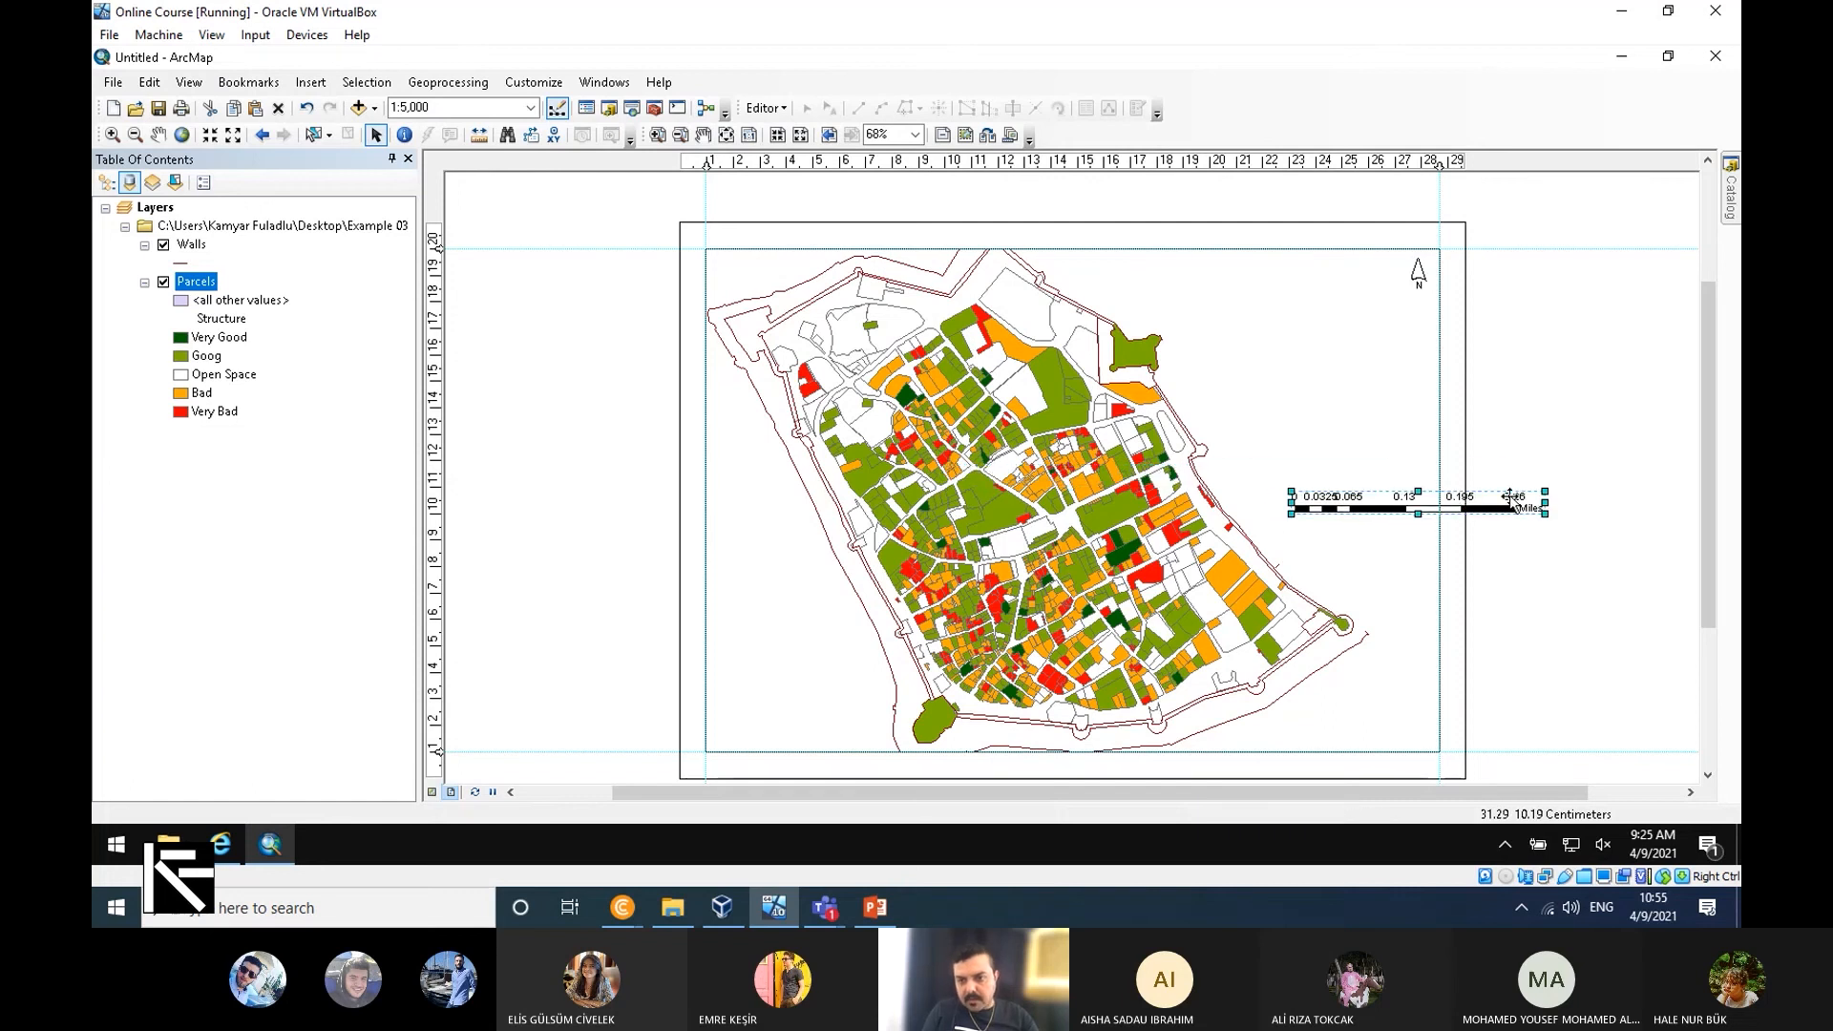
Set the scale bar's division units to Meters in its properties.
{"action": "right_click", "coordinate": [1501, 516]}
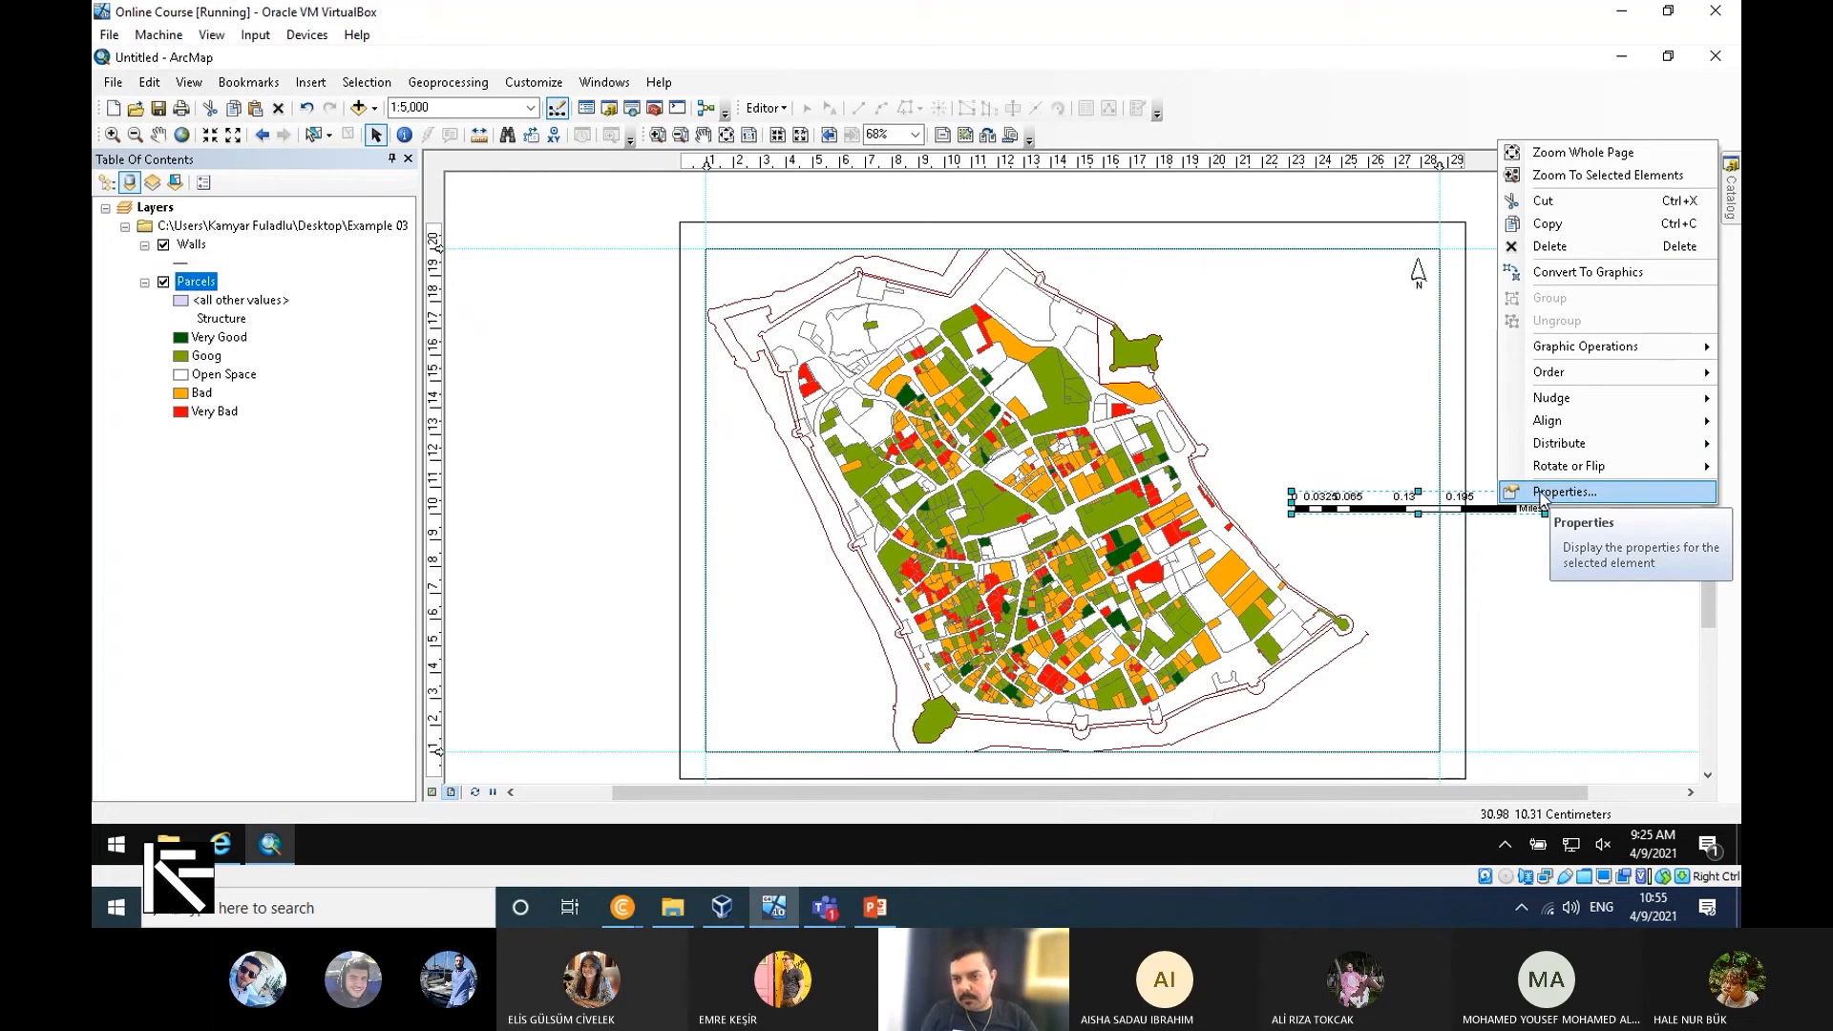
{"action": "left_click", "coordinate": [1541, 492]}
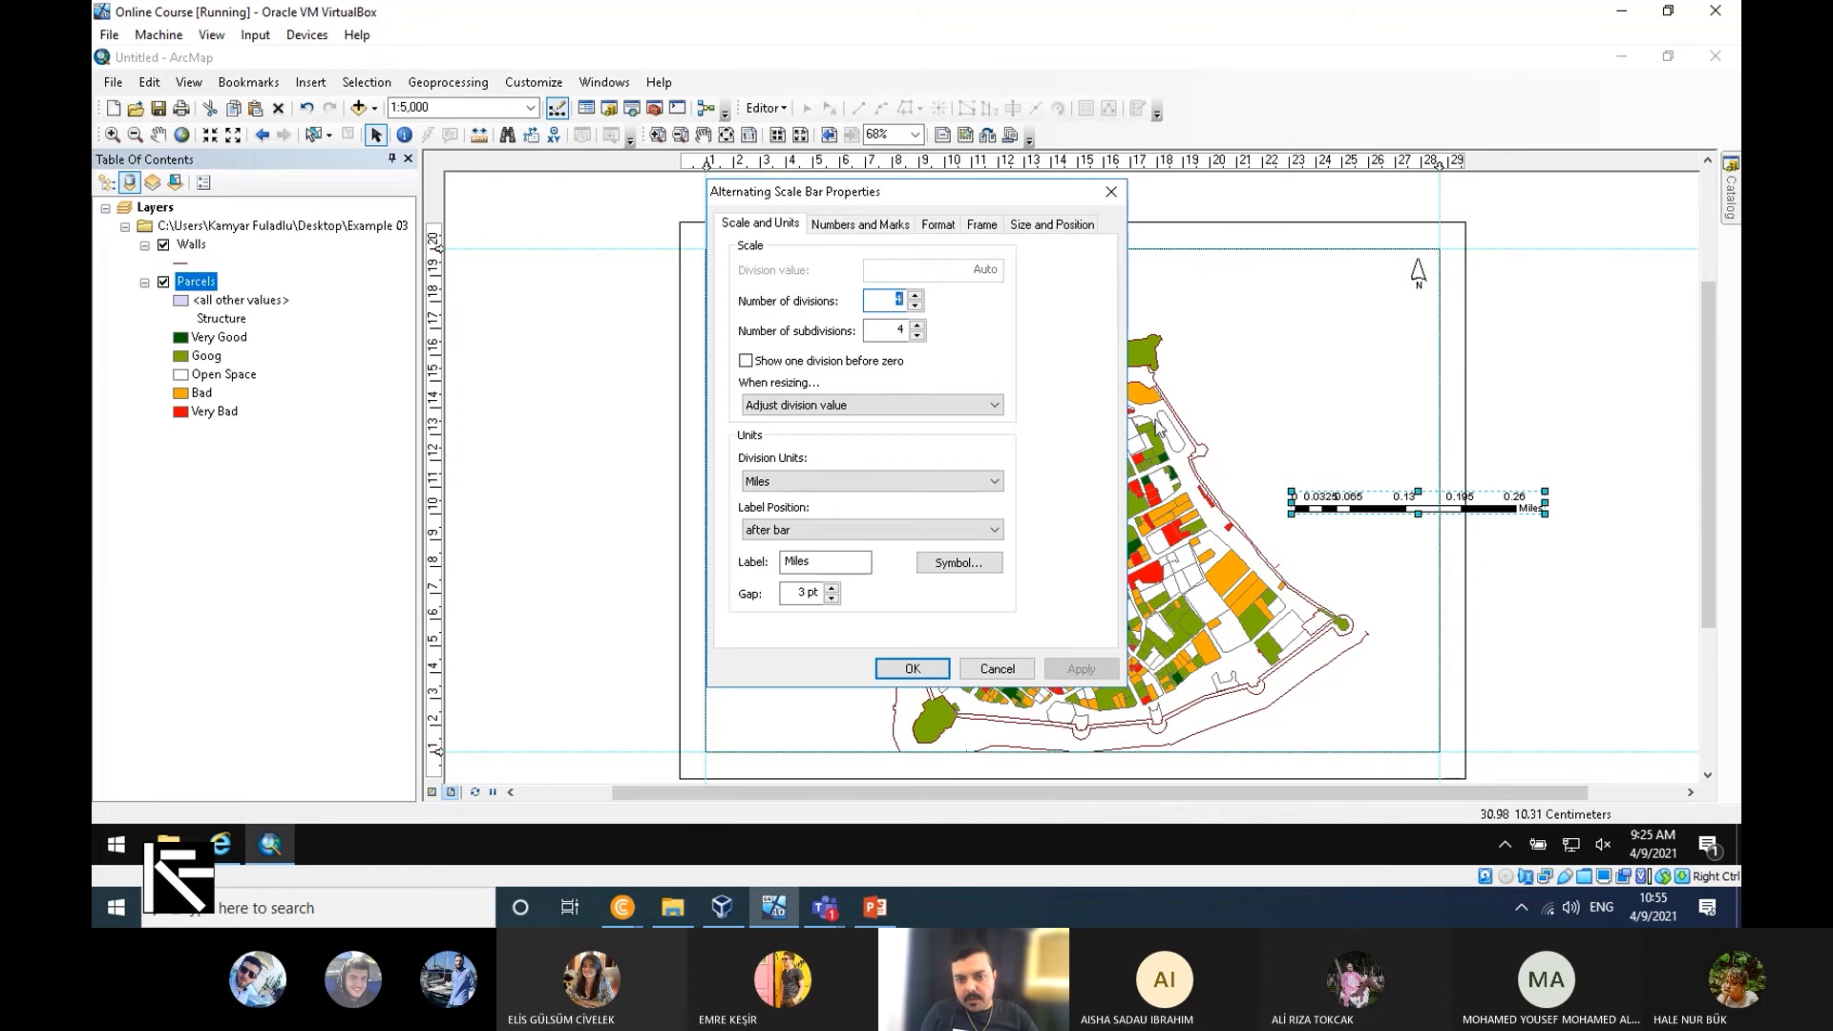
{"action": "left_click_drag", "start_coordinate": [989, 198], "coordinate": [902, 252]}
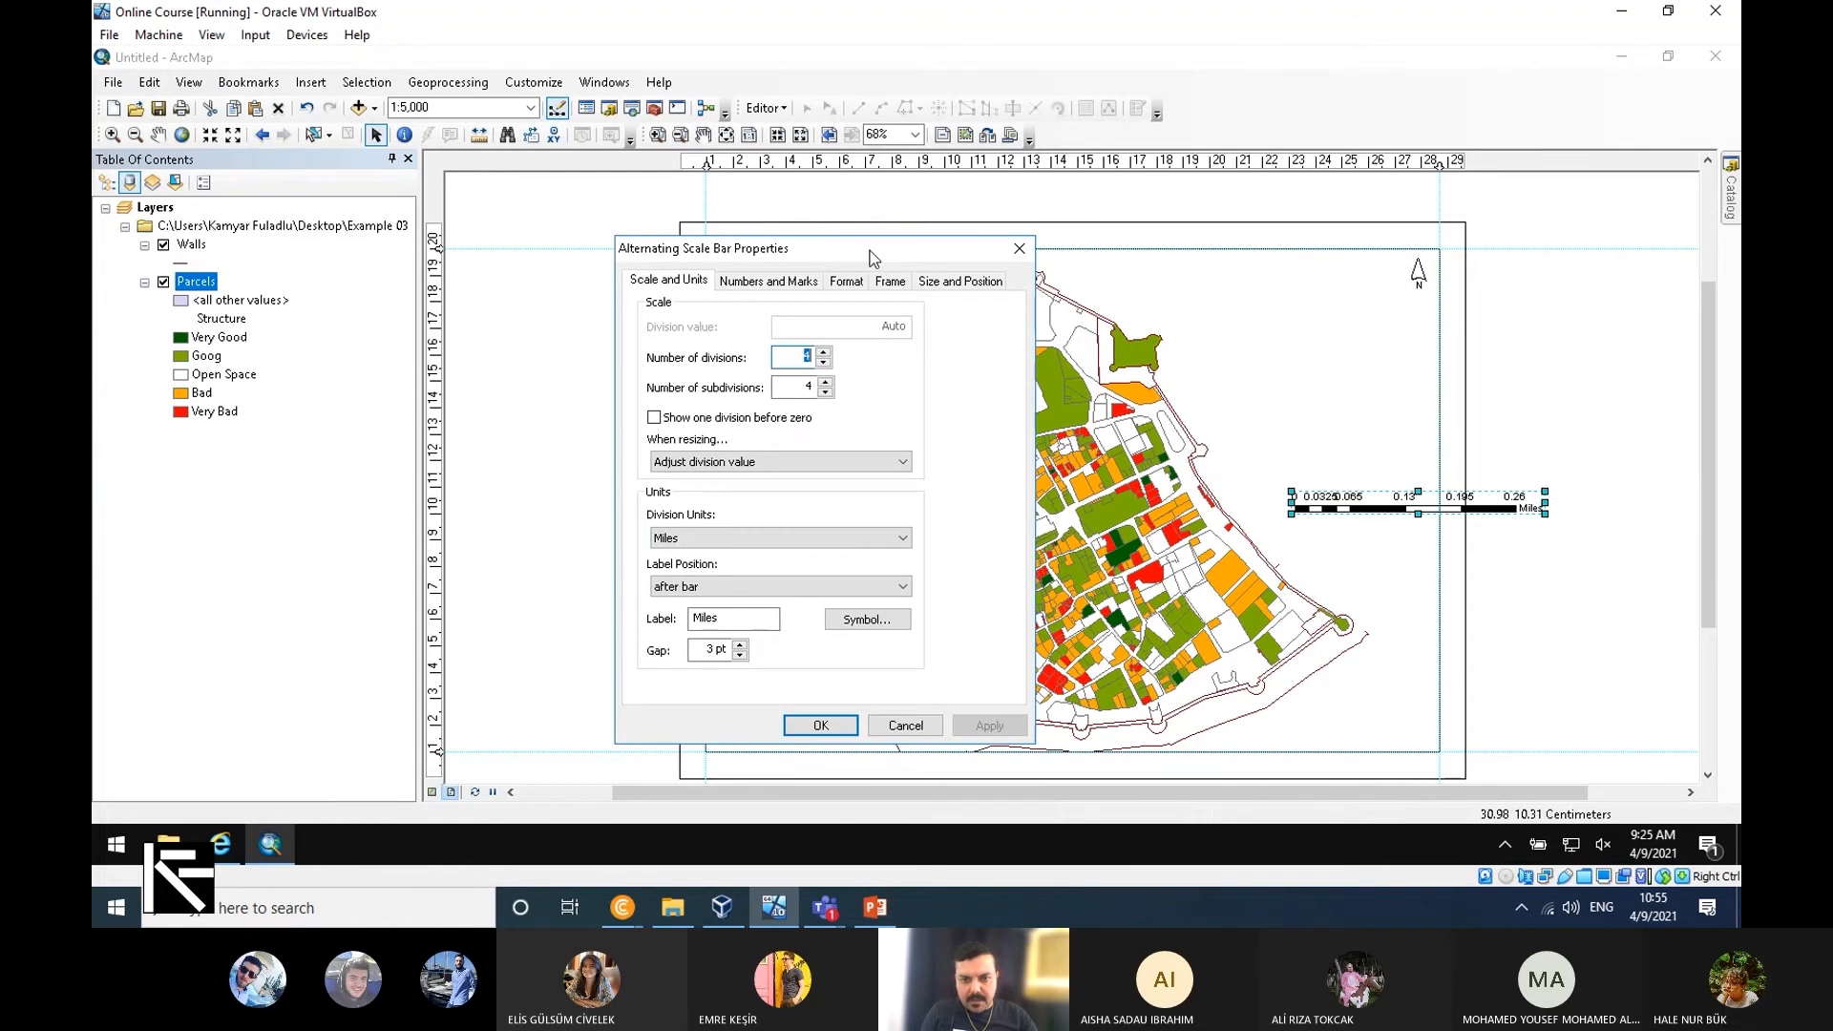
{"action": "left_click_drag", "start_coordinate": [870, 253], "coordinate": [714, 182]}
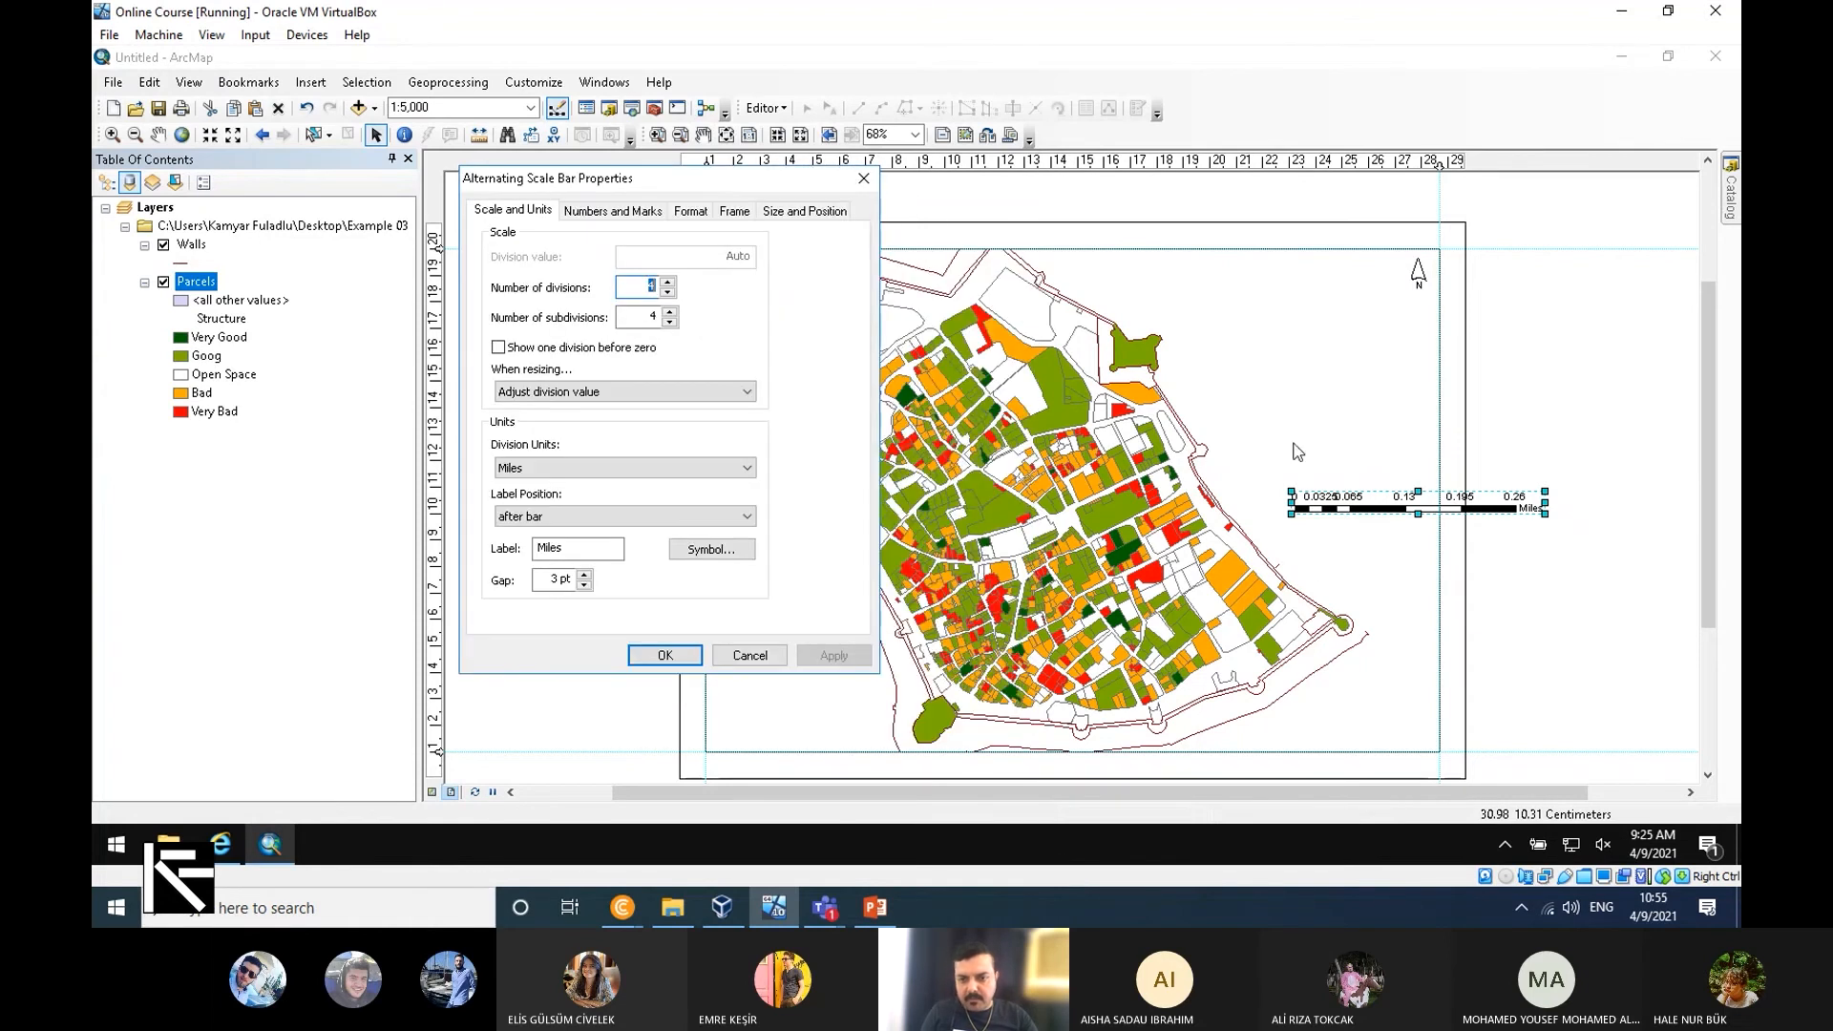
{"action": "left_click", "coordinate": [687, 474]}
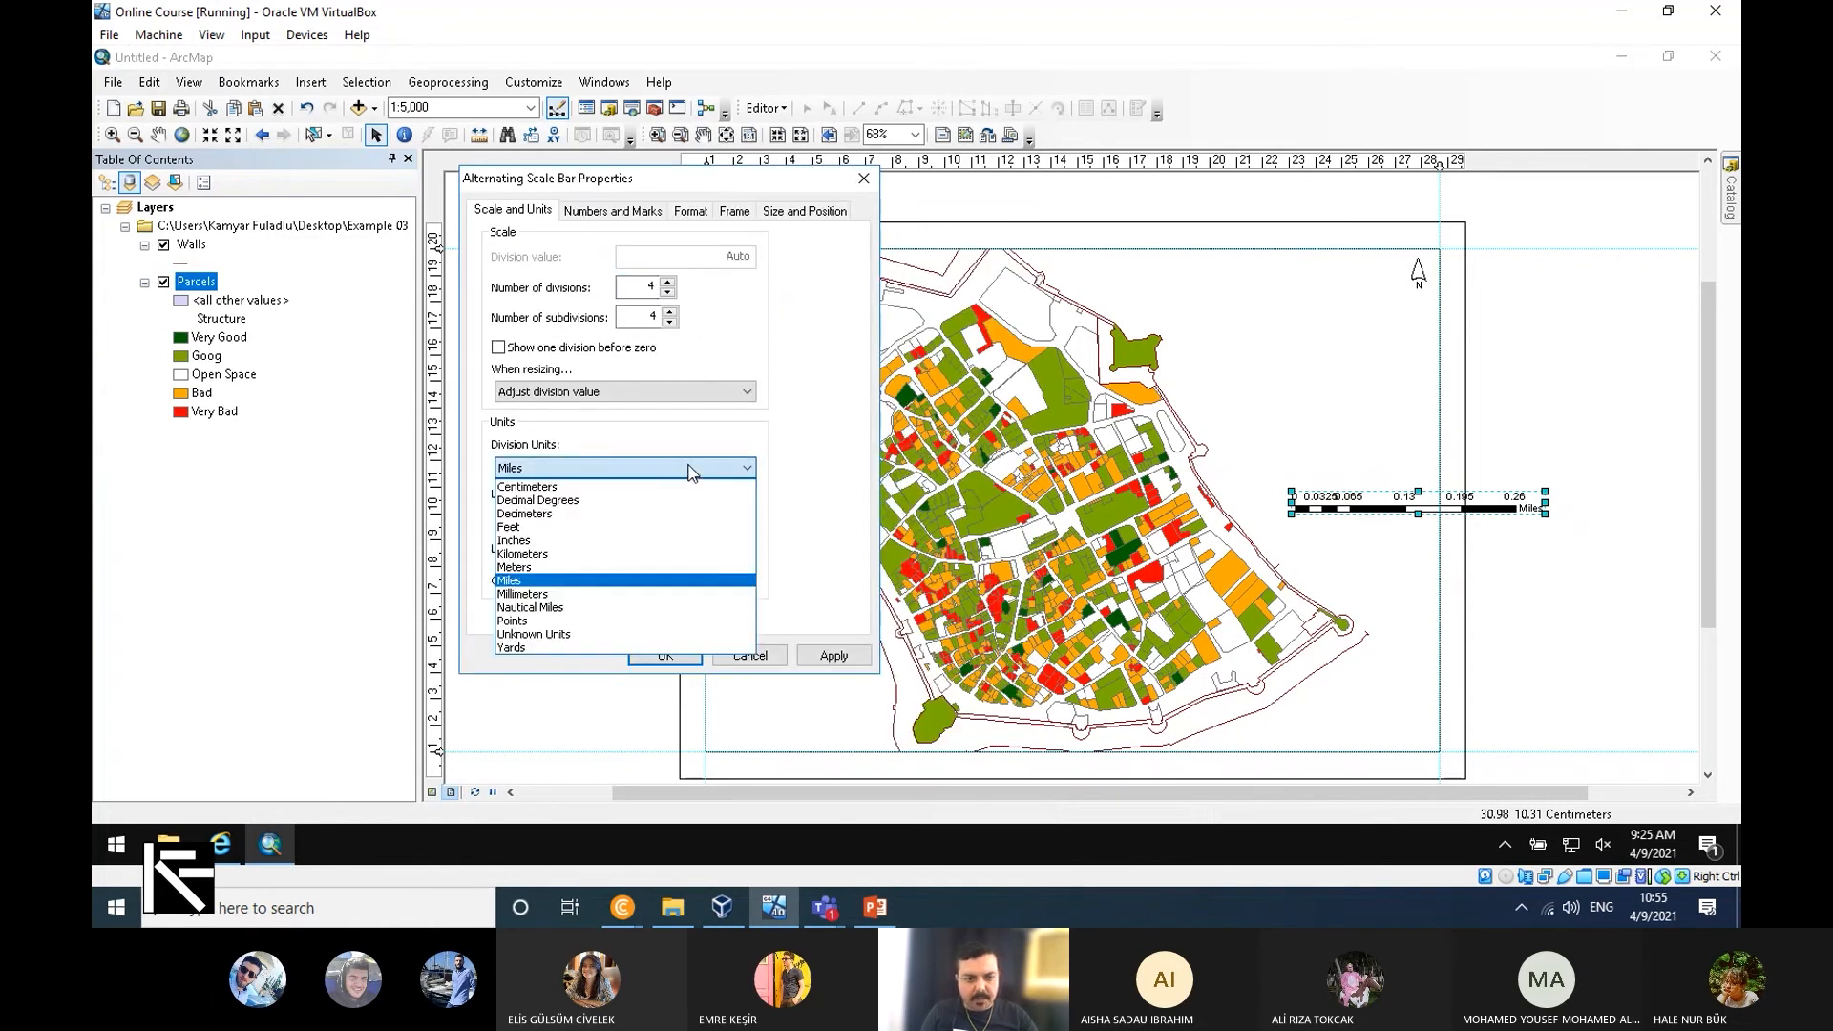
{"action": "left_click", "coordinate": [612, 567]}
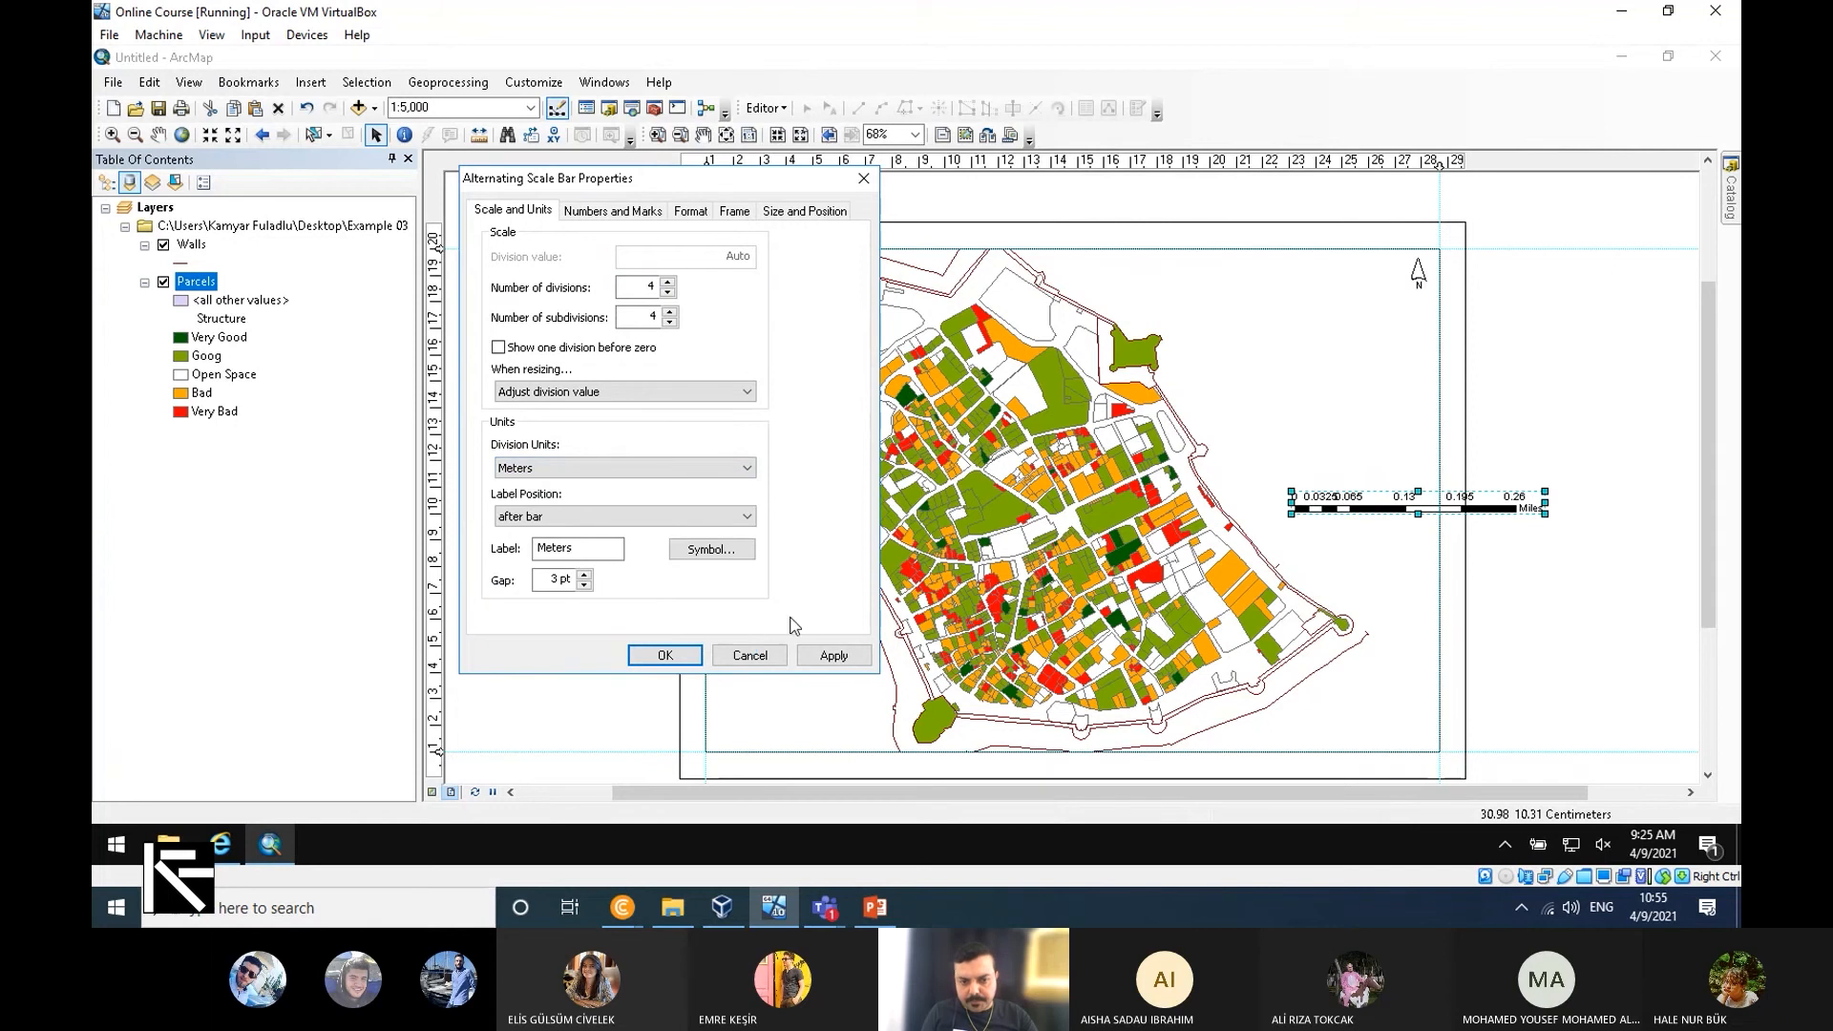
{"action": "left_click", "coordinate": [823, 653]}
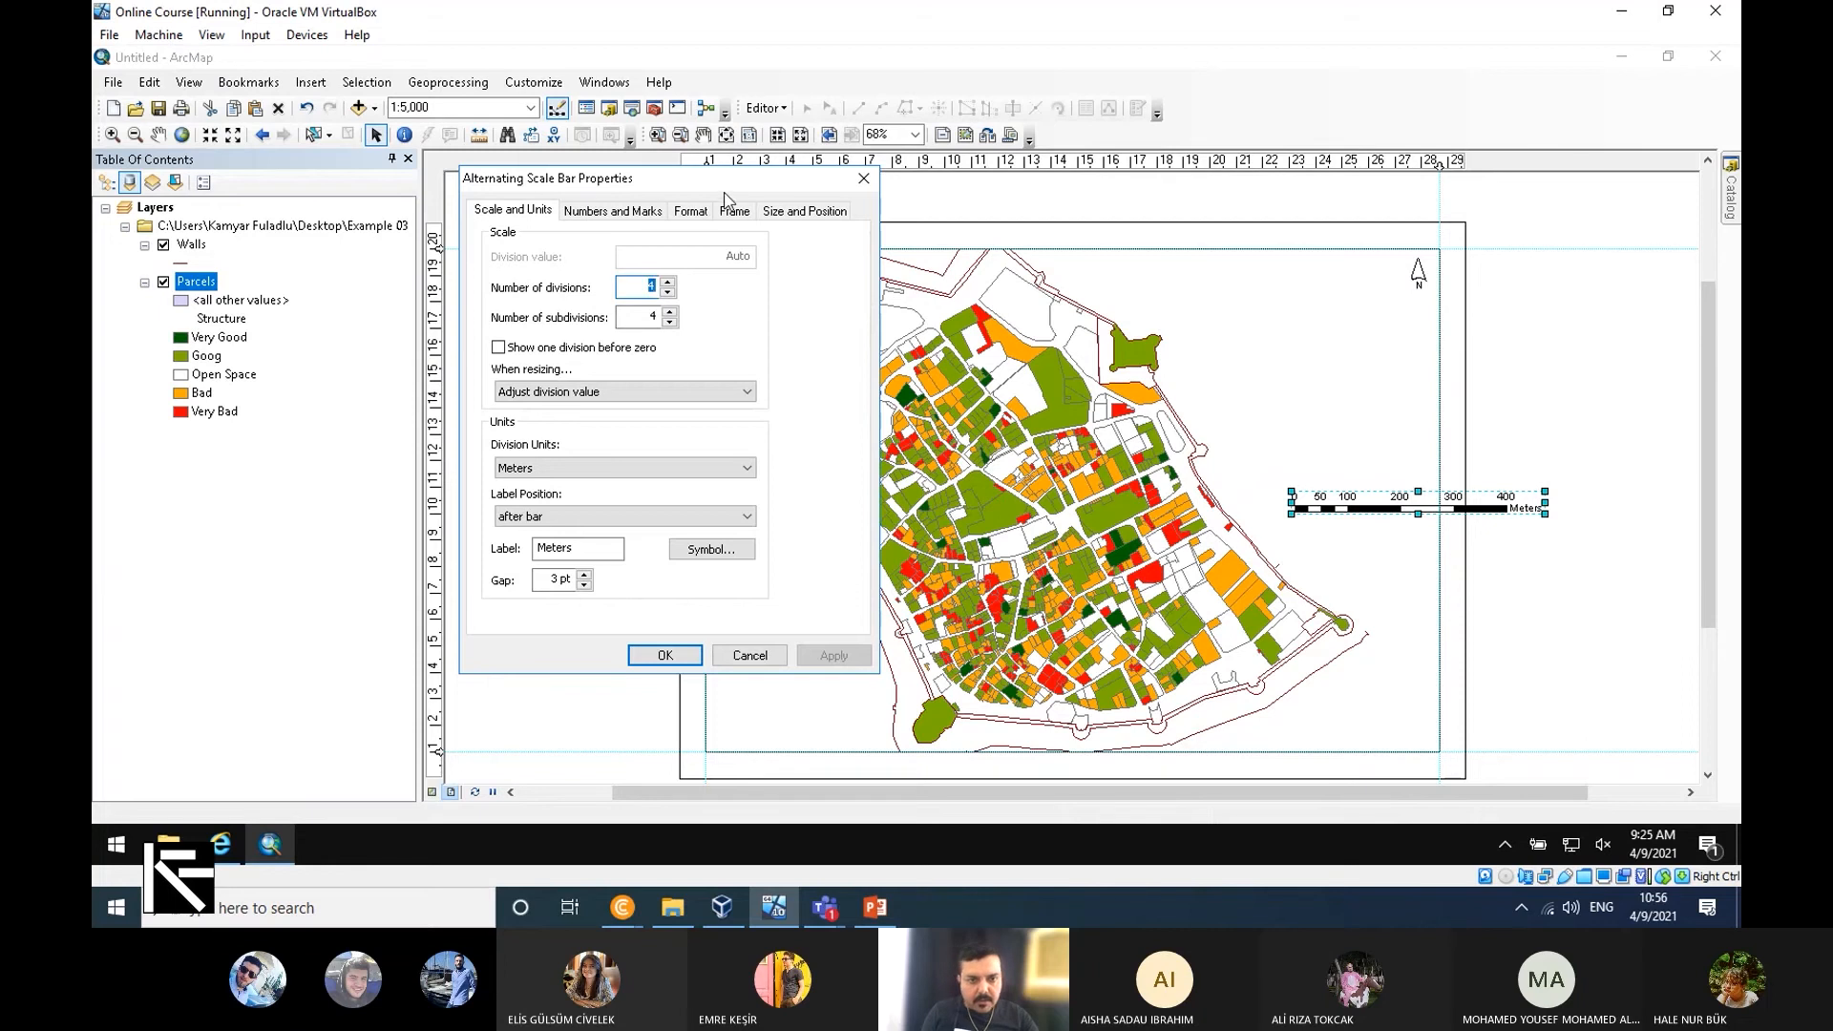
Set the scale bar to 2 divisions and 2 subdivisions.
{"action": "left_click_drag", "start_coordinate": [724, 181], "coordinate": [778, 258]}
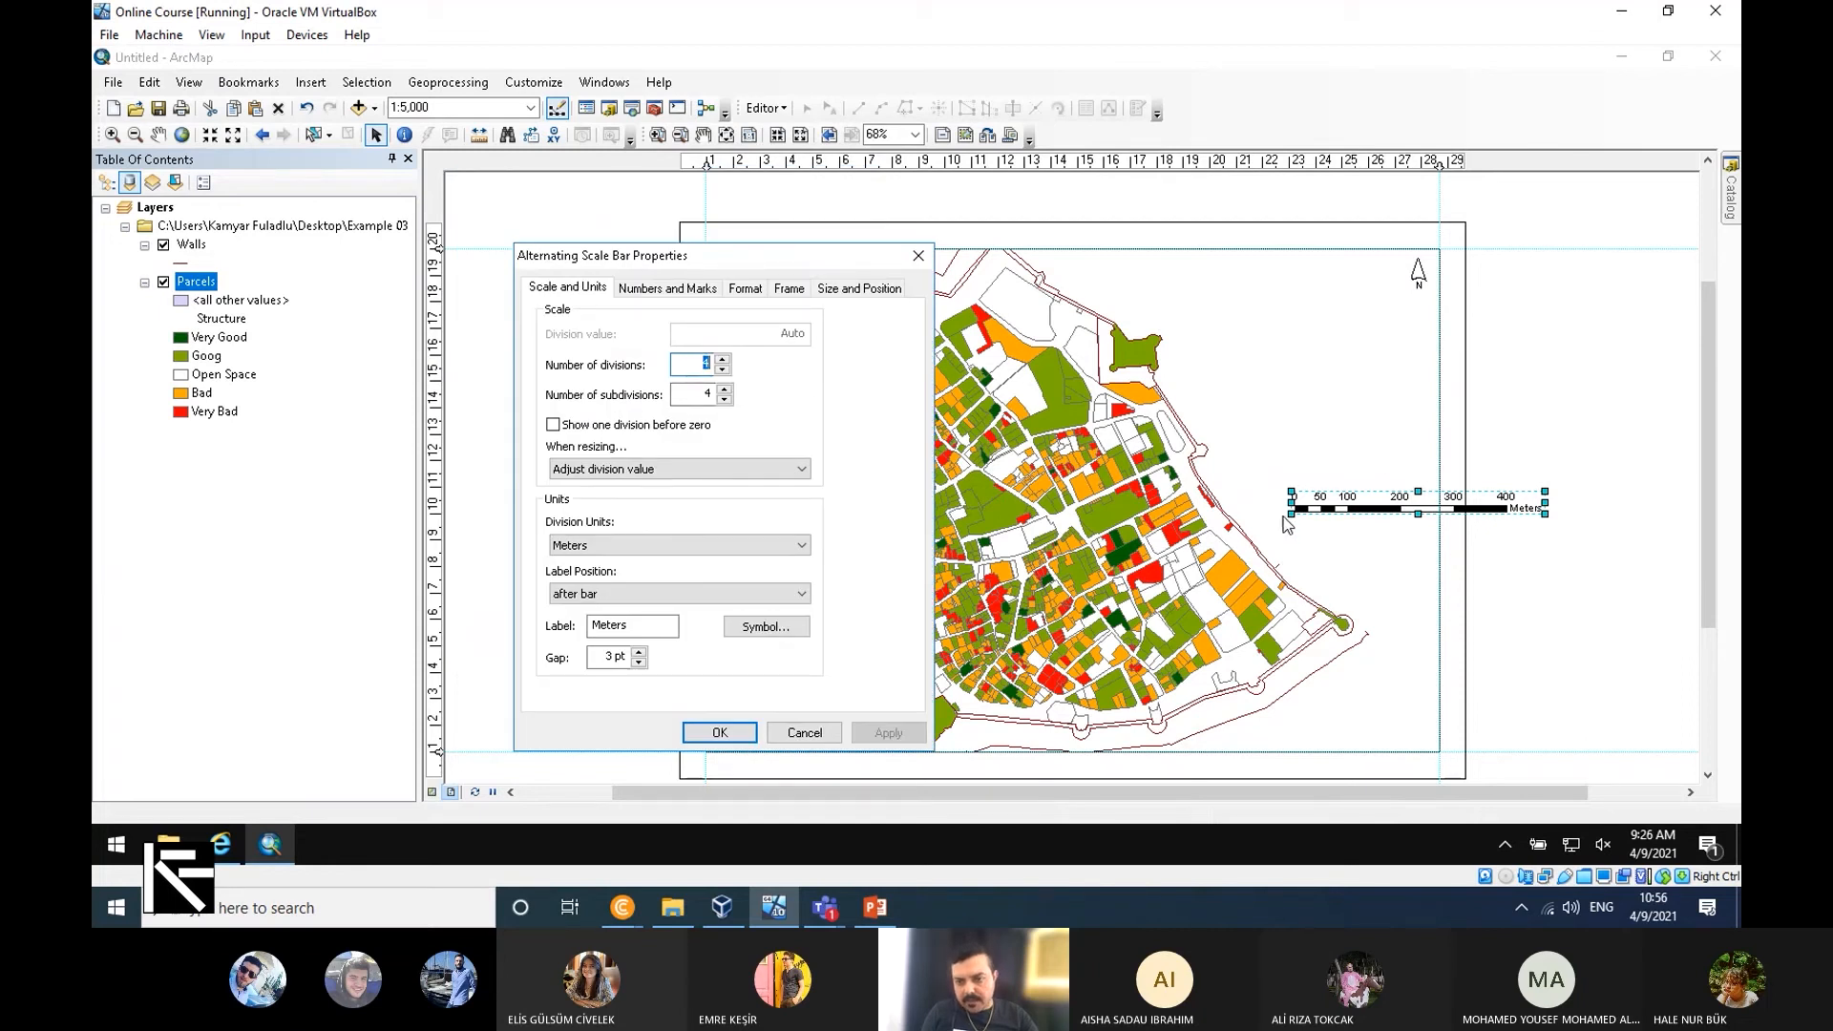
{"action": "left_click", "coordinate": [725, 401]}
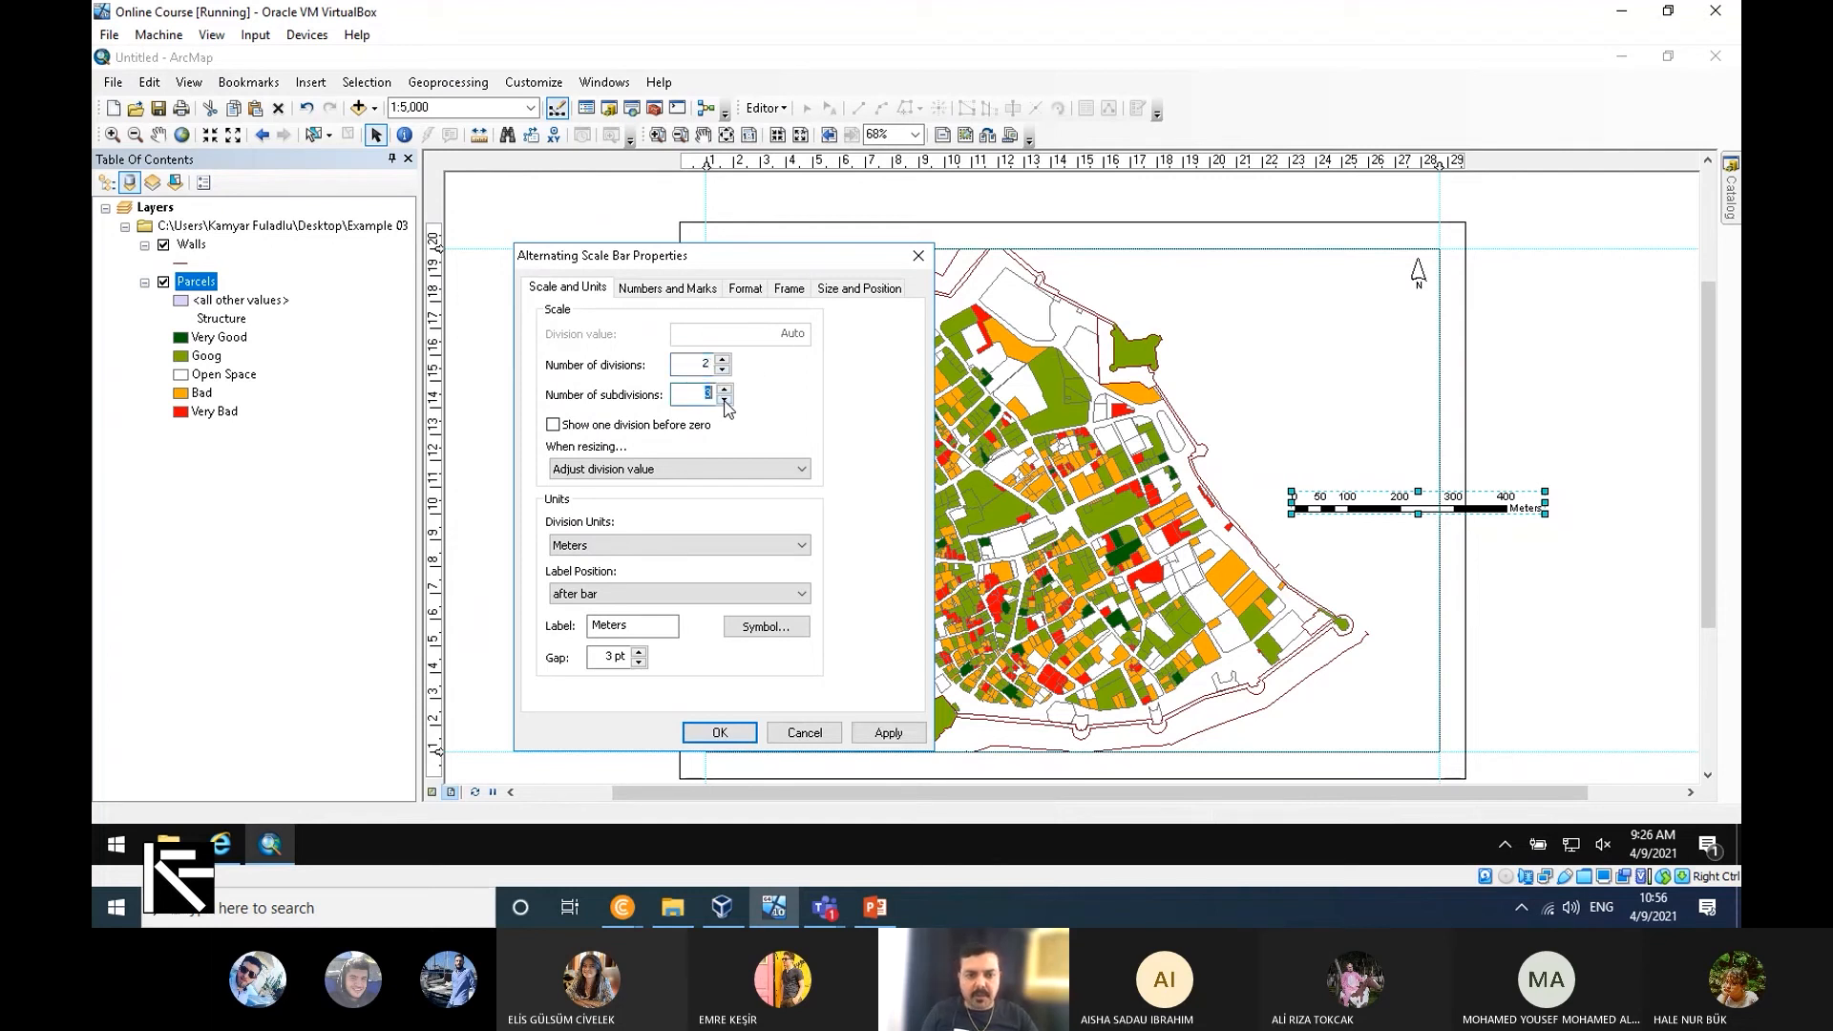
{"action": "left_click", "coordinate": [883, 733]}
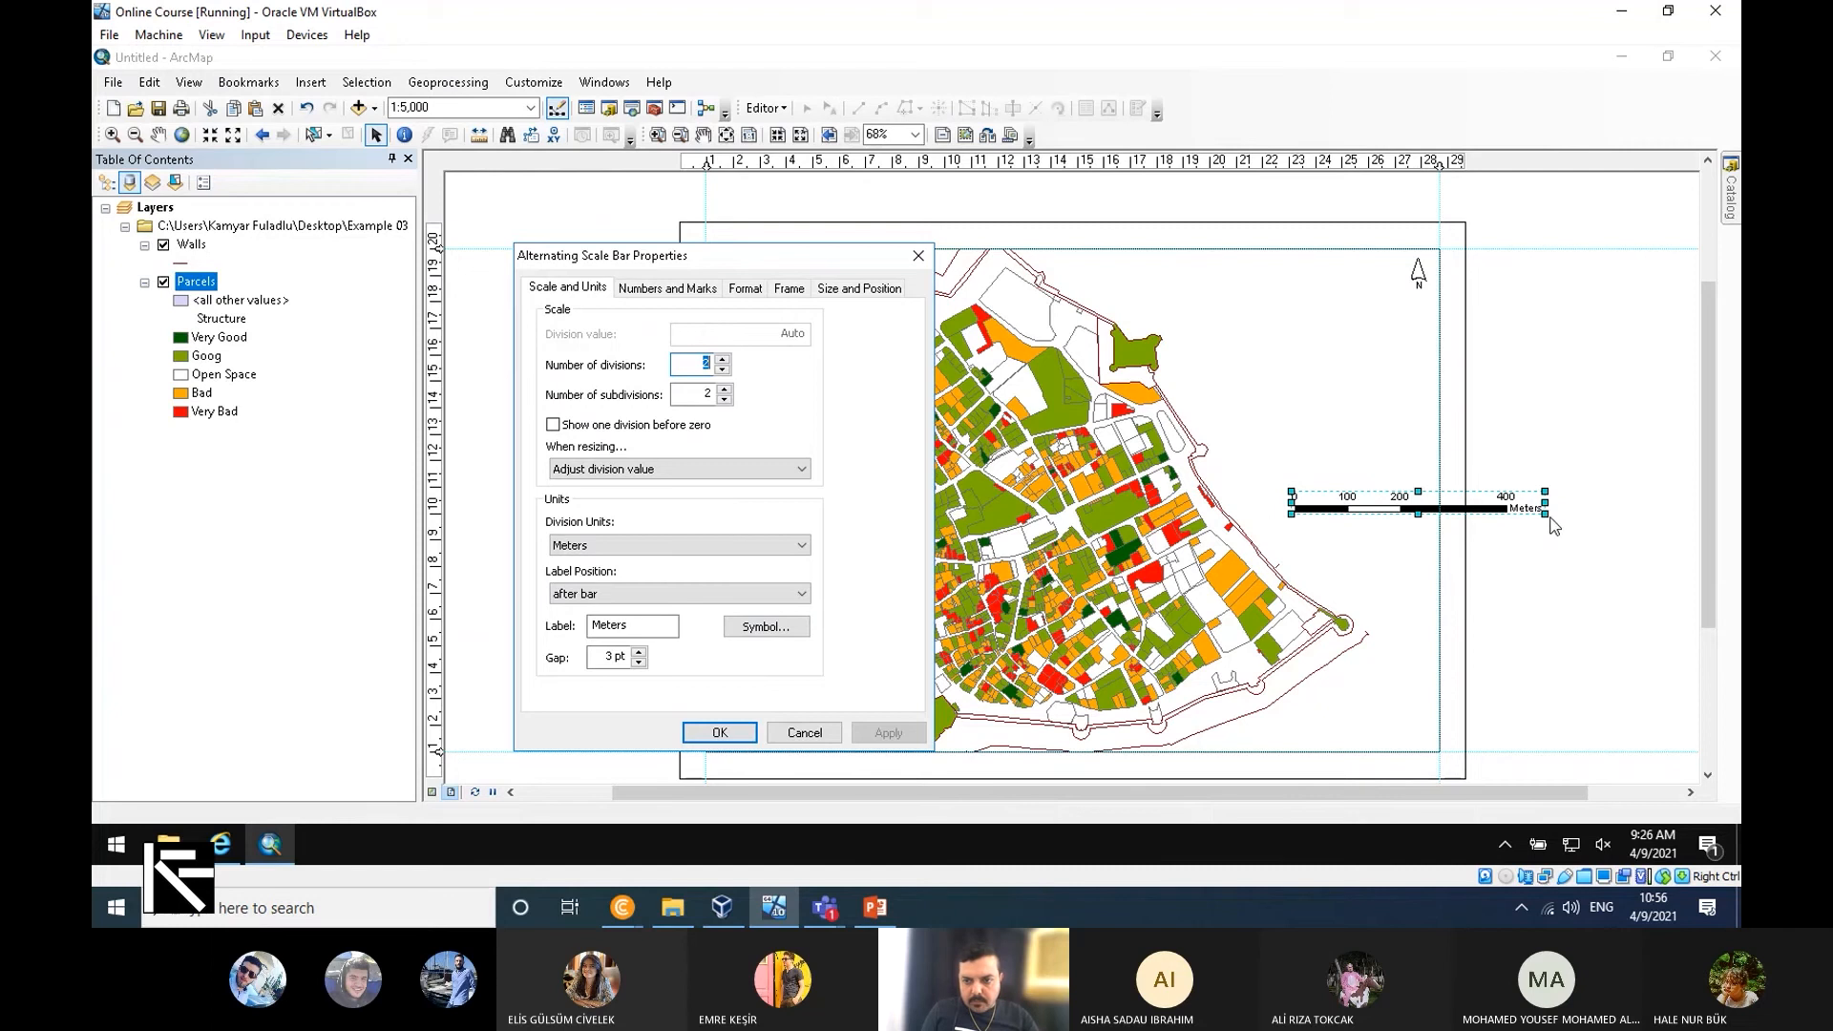
Change the scale bar's unit label to "M." and apply it.
{"action": "left_click", "coordinate": [652, 627]}
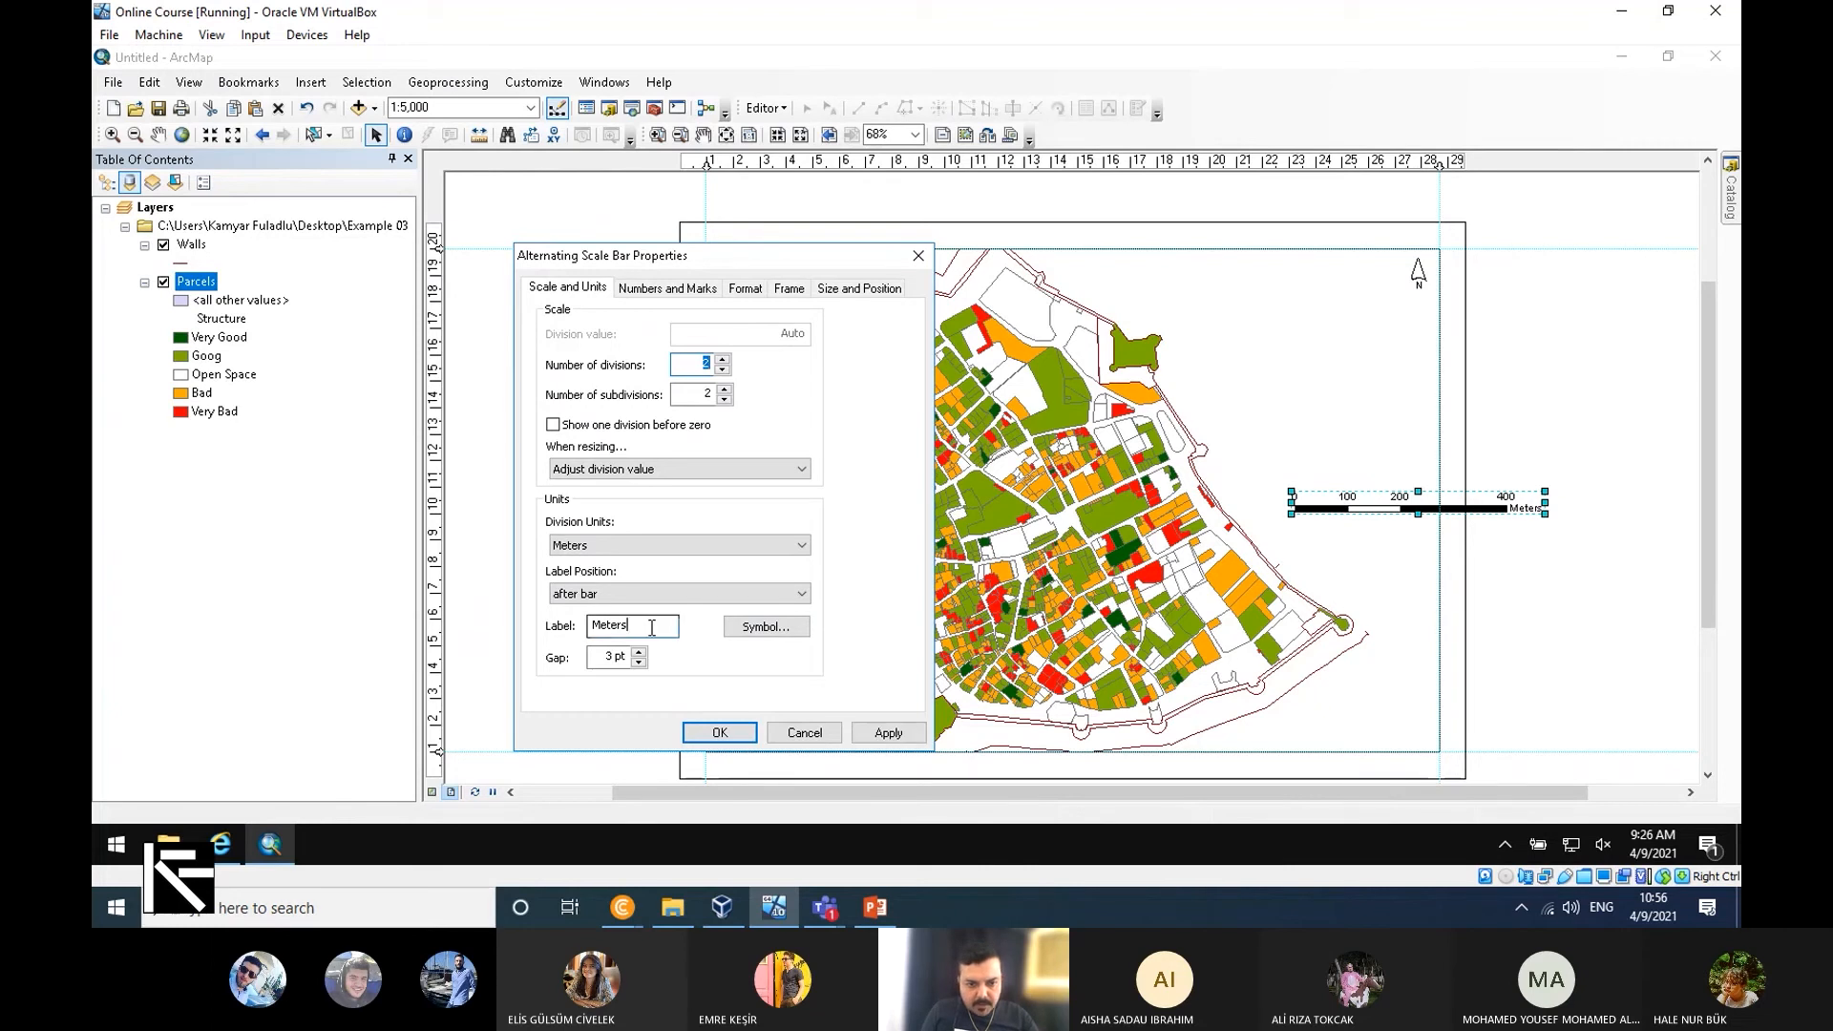
{"action": "double_click", "coordinate": [652, 627]}
{"action": "type", "text": "M"}
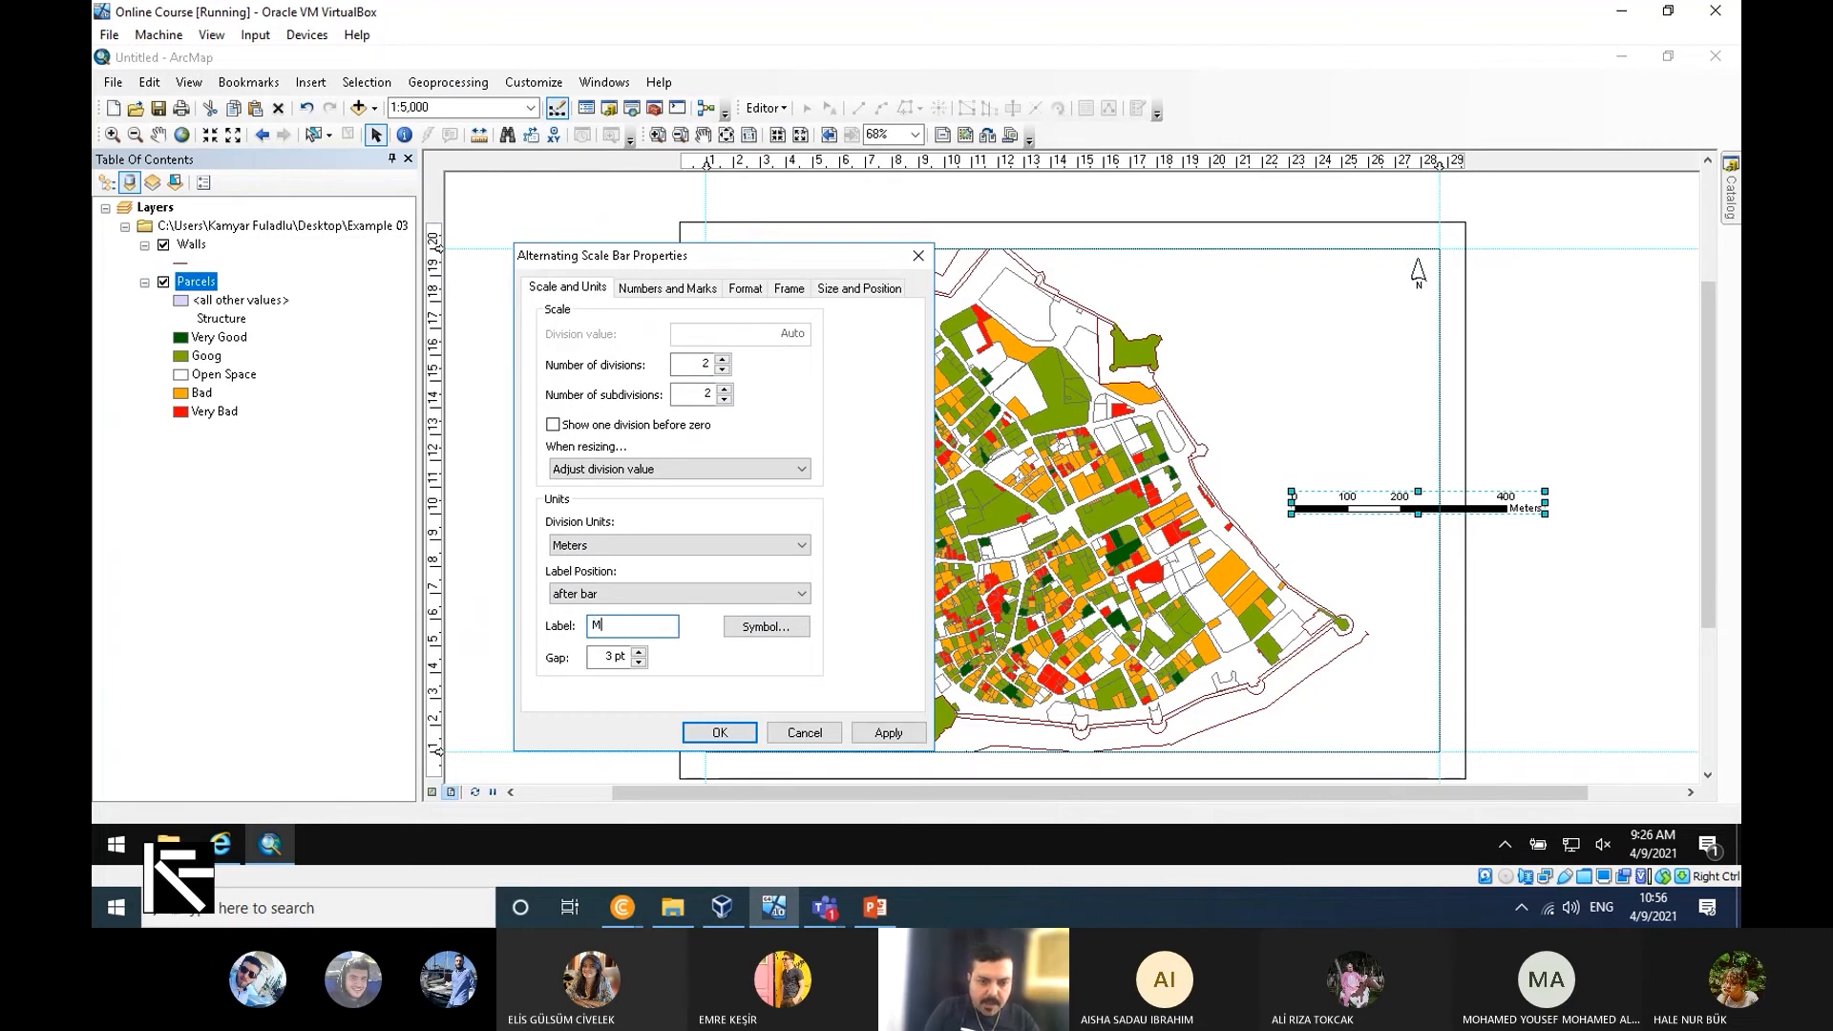
{"action": "type", "text": "."}
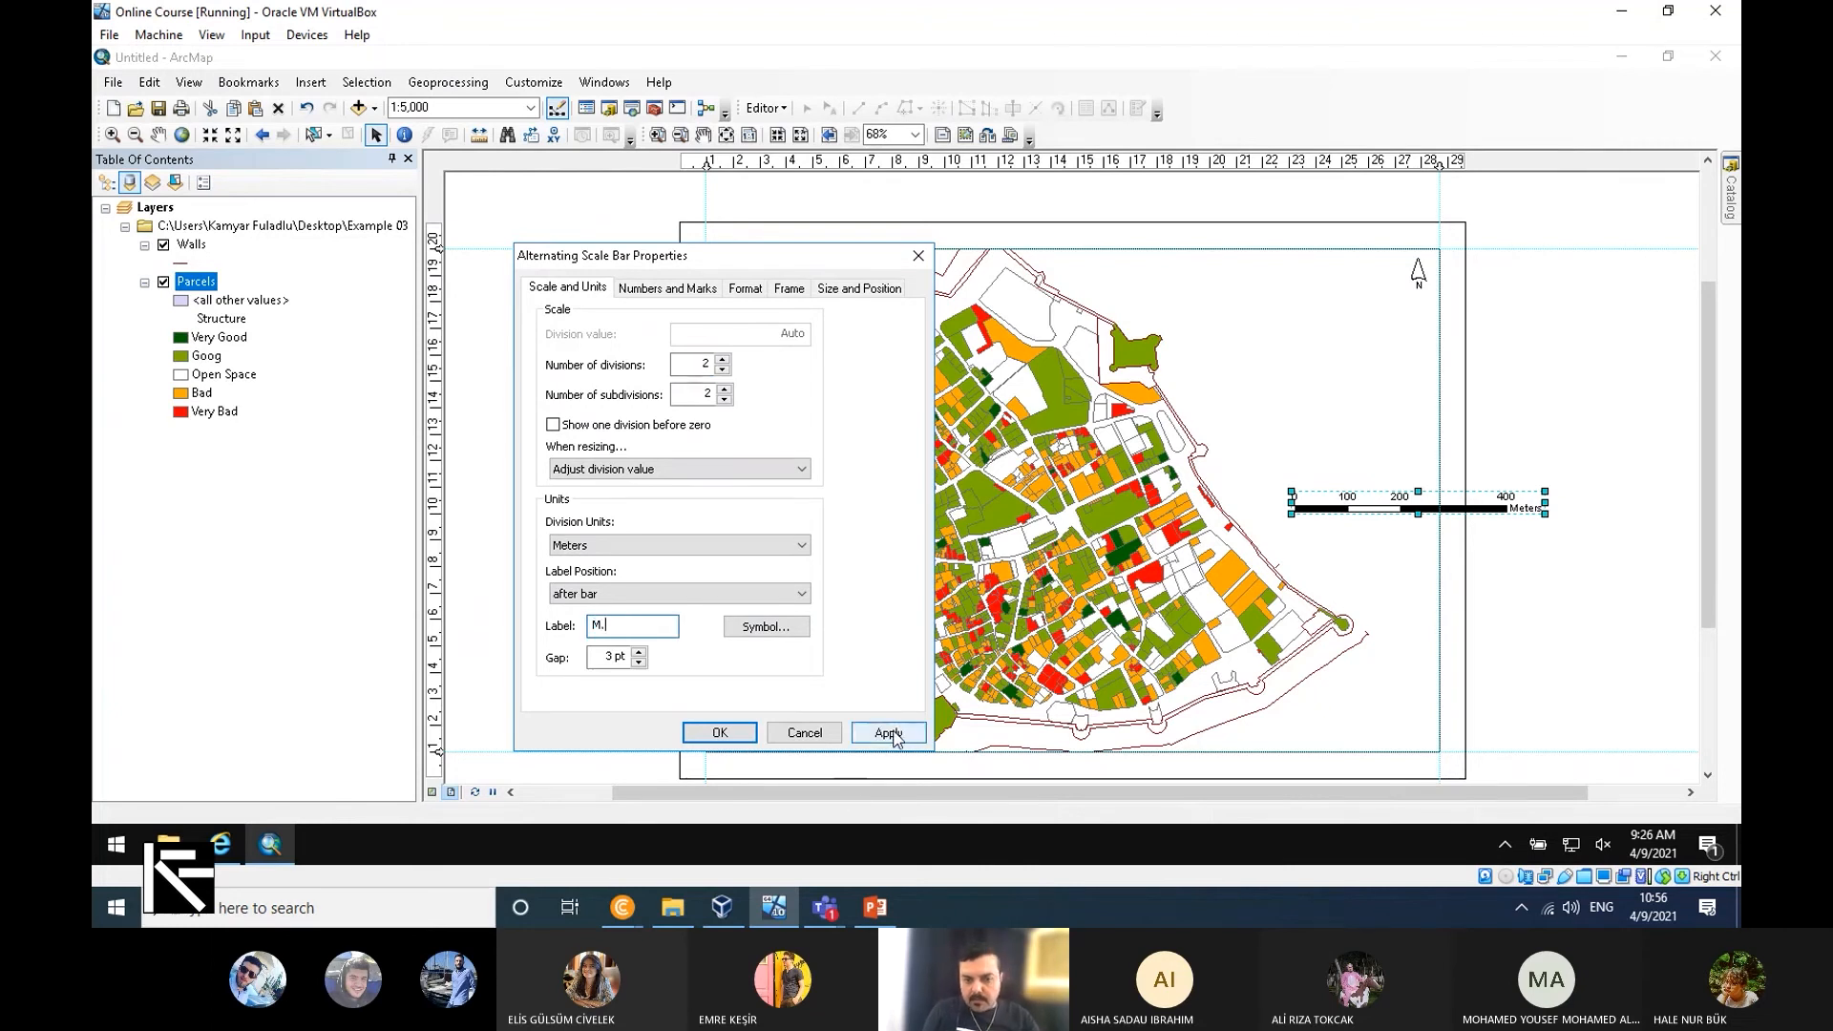
{"action": "left_click", "coordinate": [889, 733]}
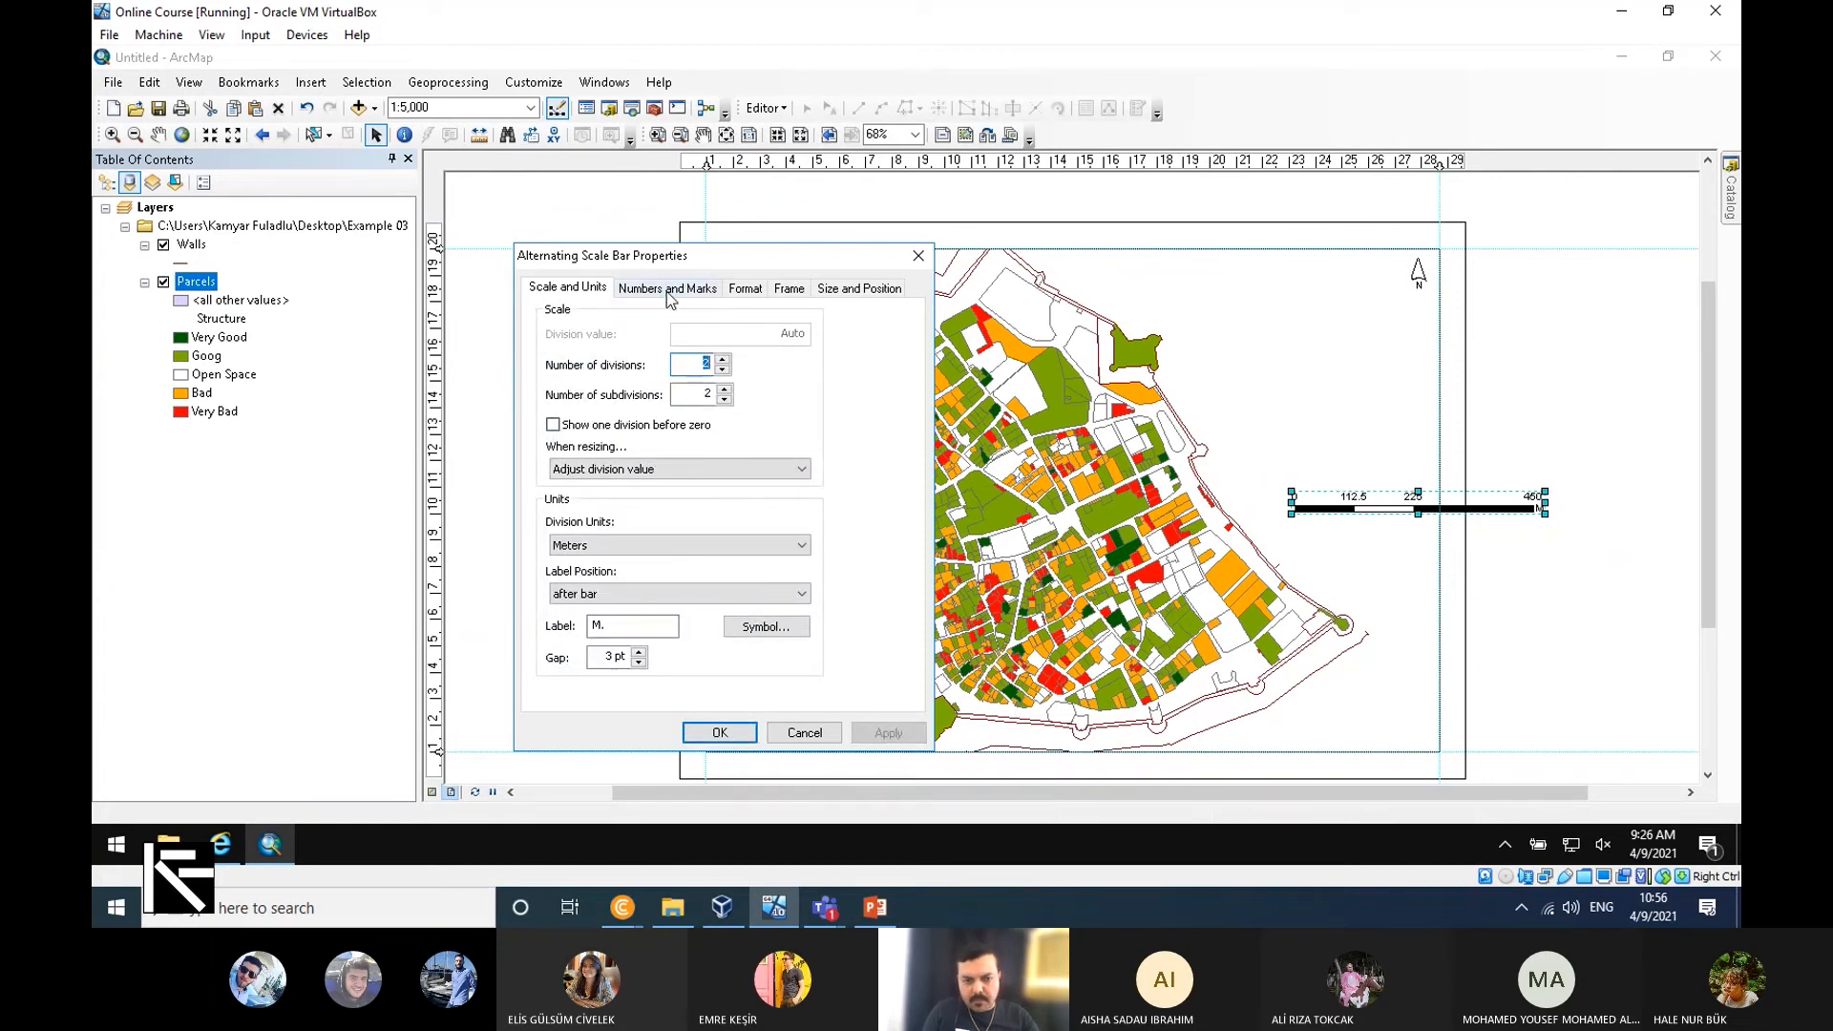
Set the font of the scale bar's unit label to Times New Roman.
{"action": "left_click", "coordinate": [772, 626]}
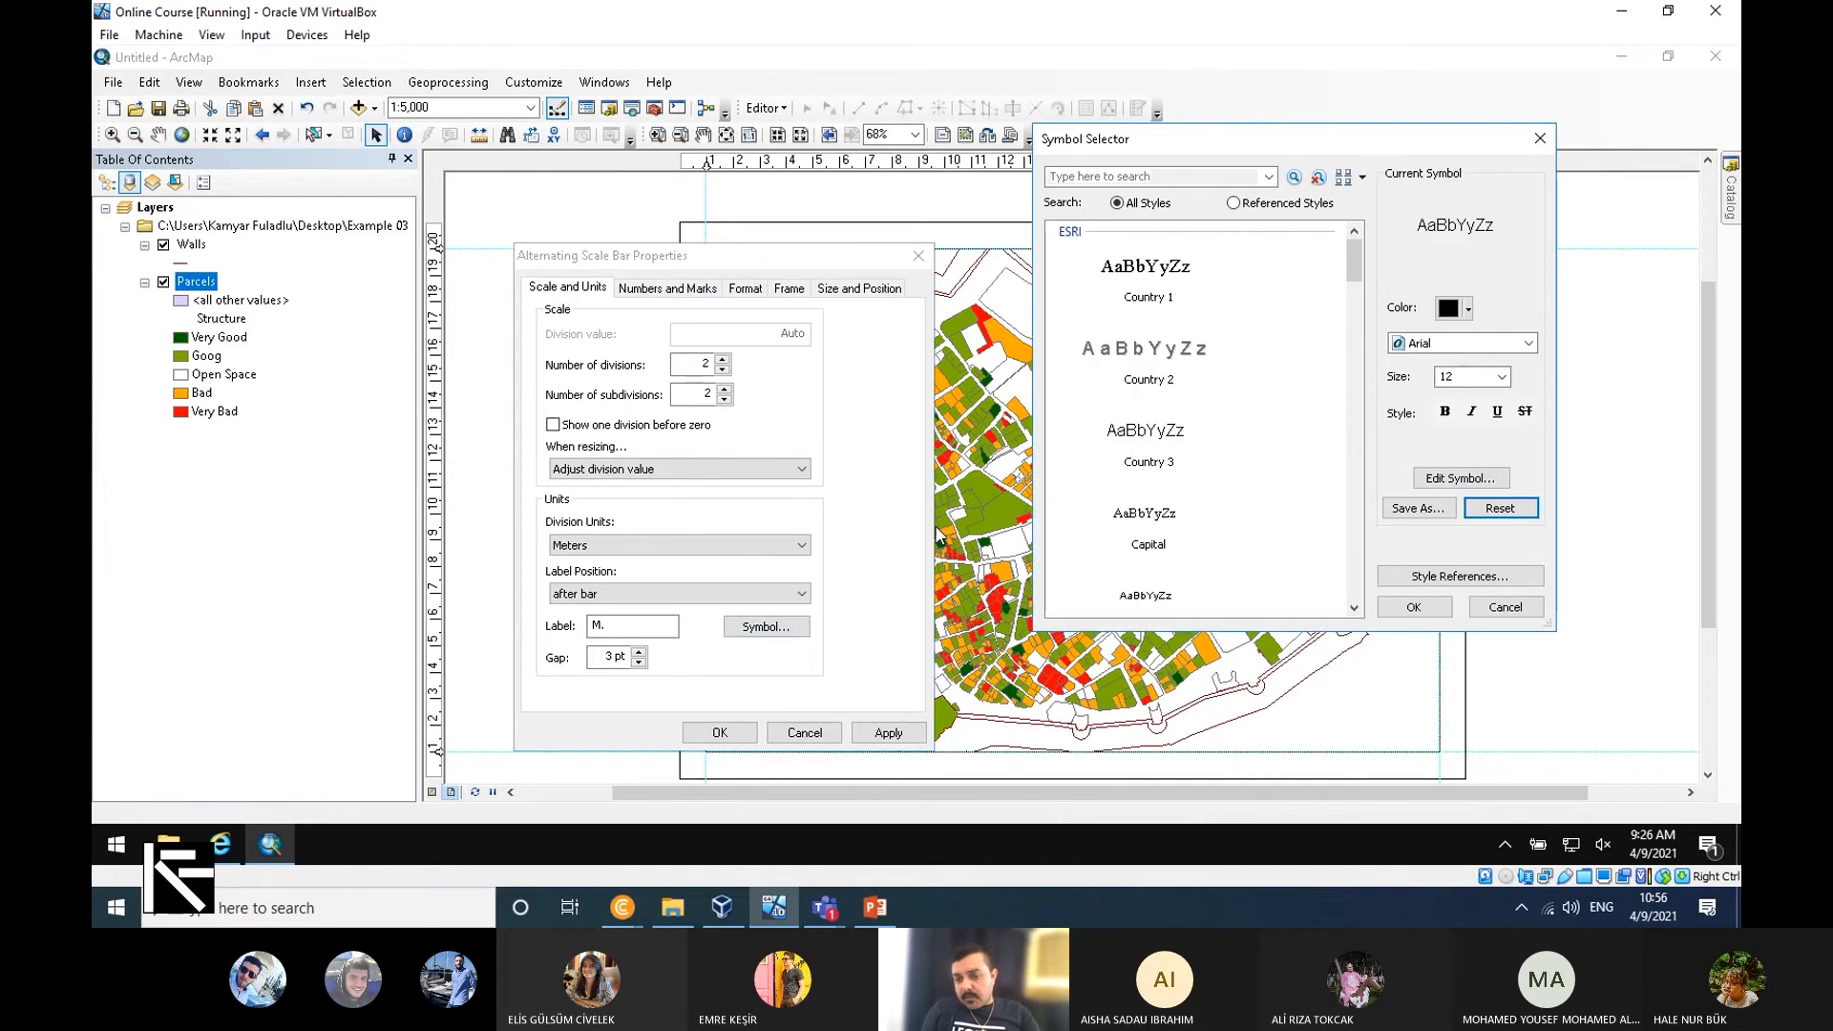
{"action": "left_click", "coordinate": [1530, 345]}
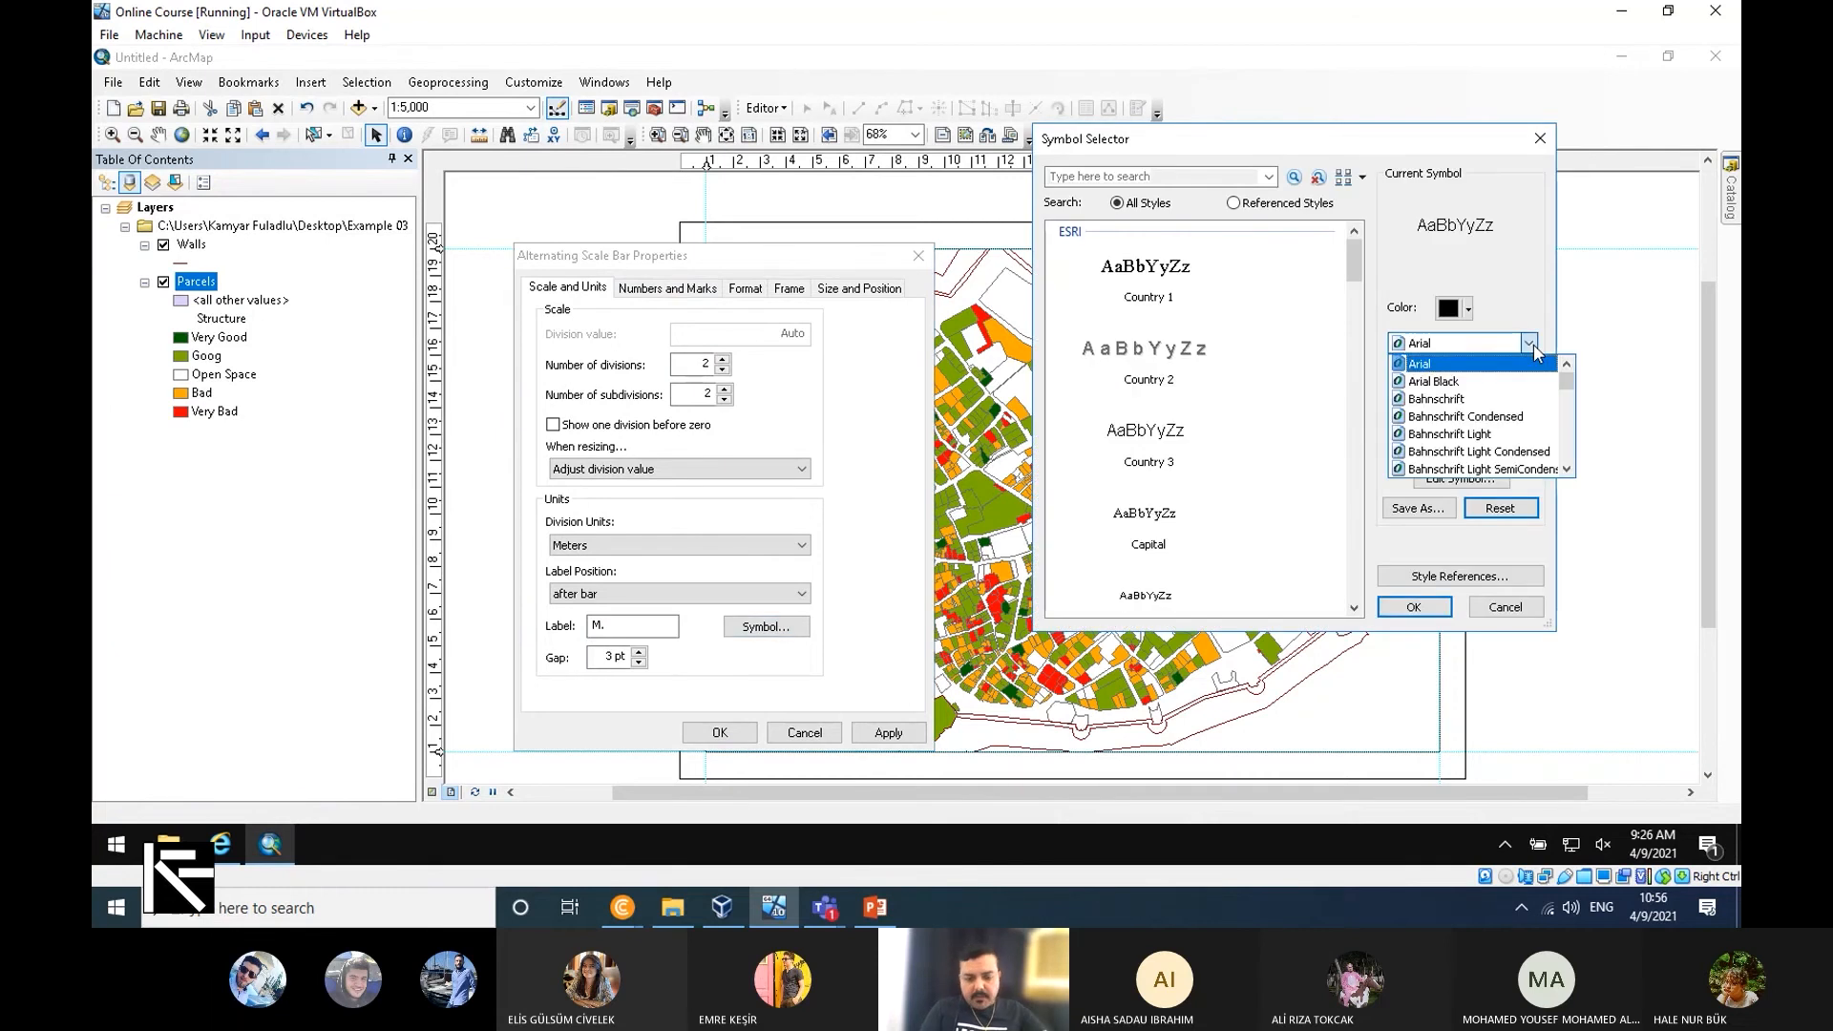
{"action": "type", "text": "times"}
{"action": "left_click", "coordinate": [1483, 353]}
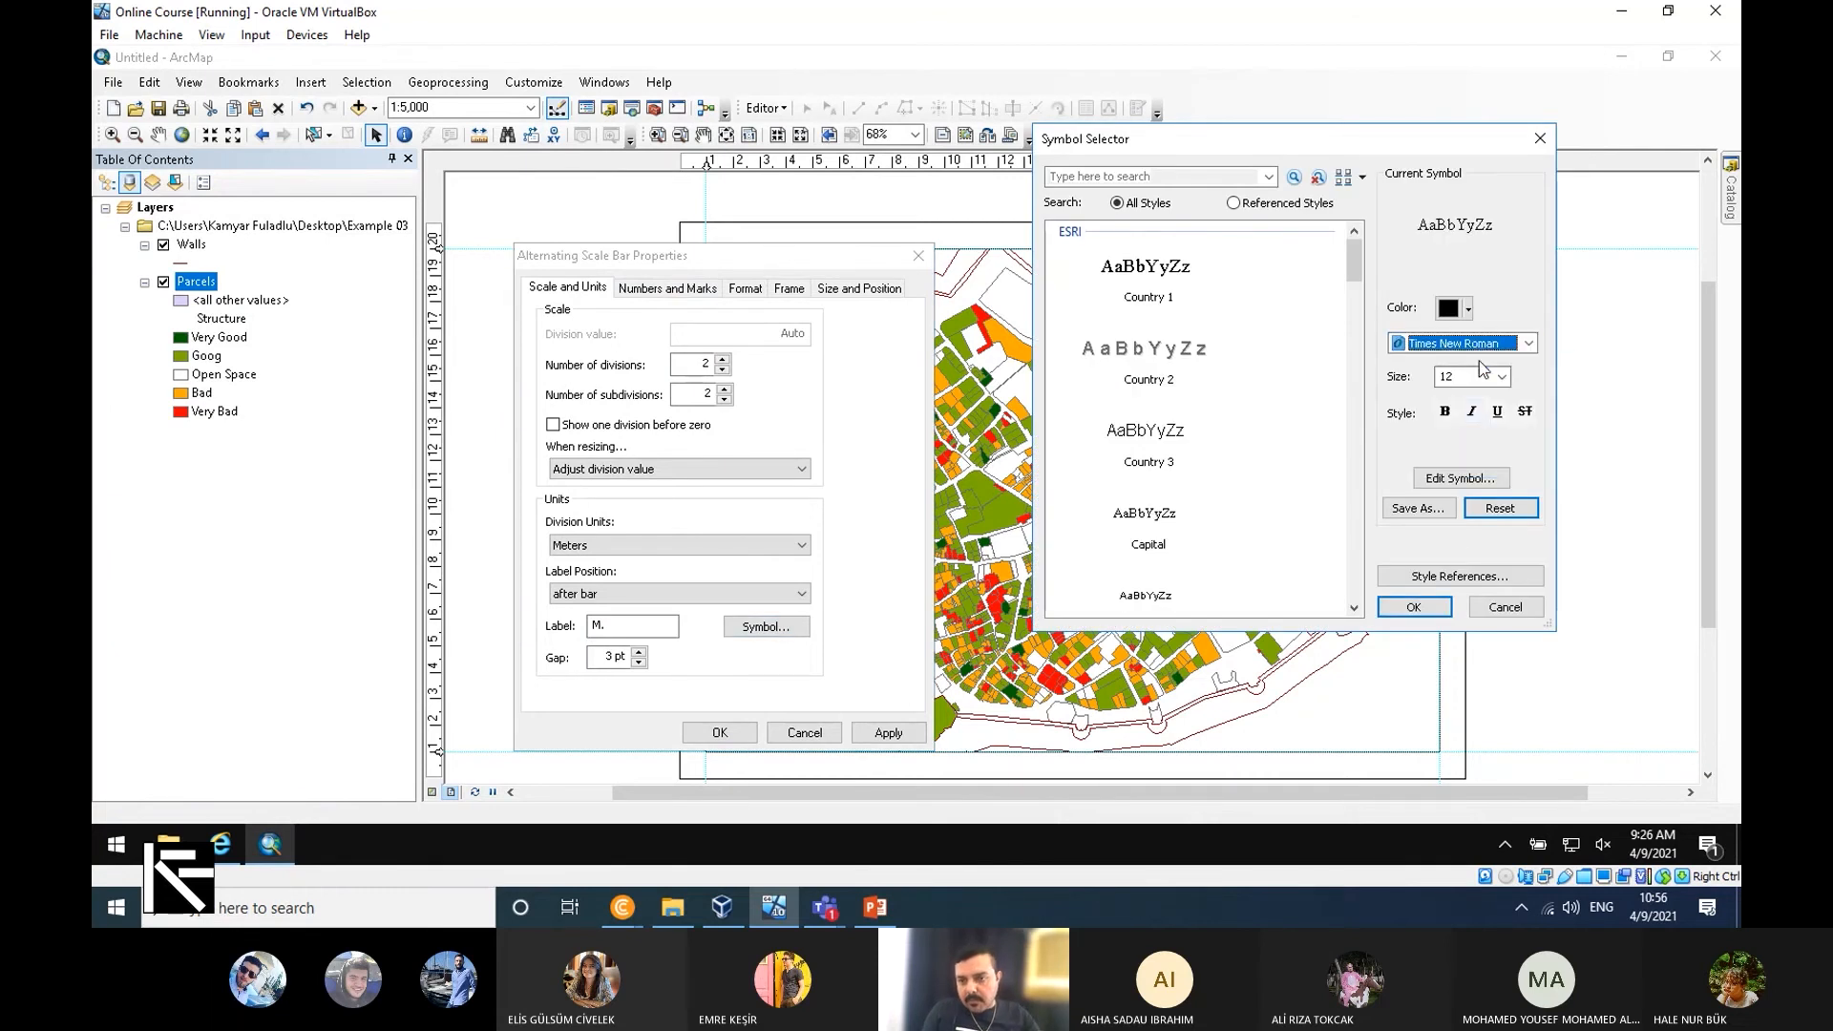
{"action": "left_click", "coordinate": [1423, 611]}
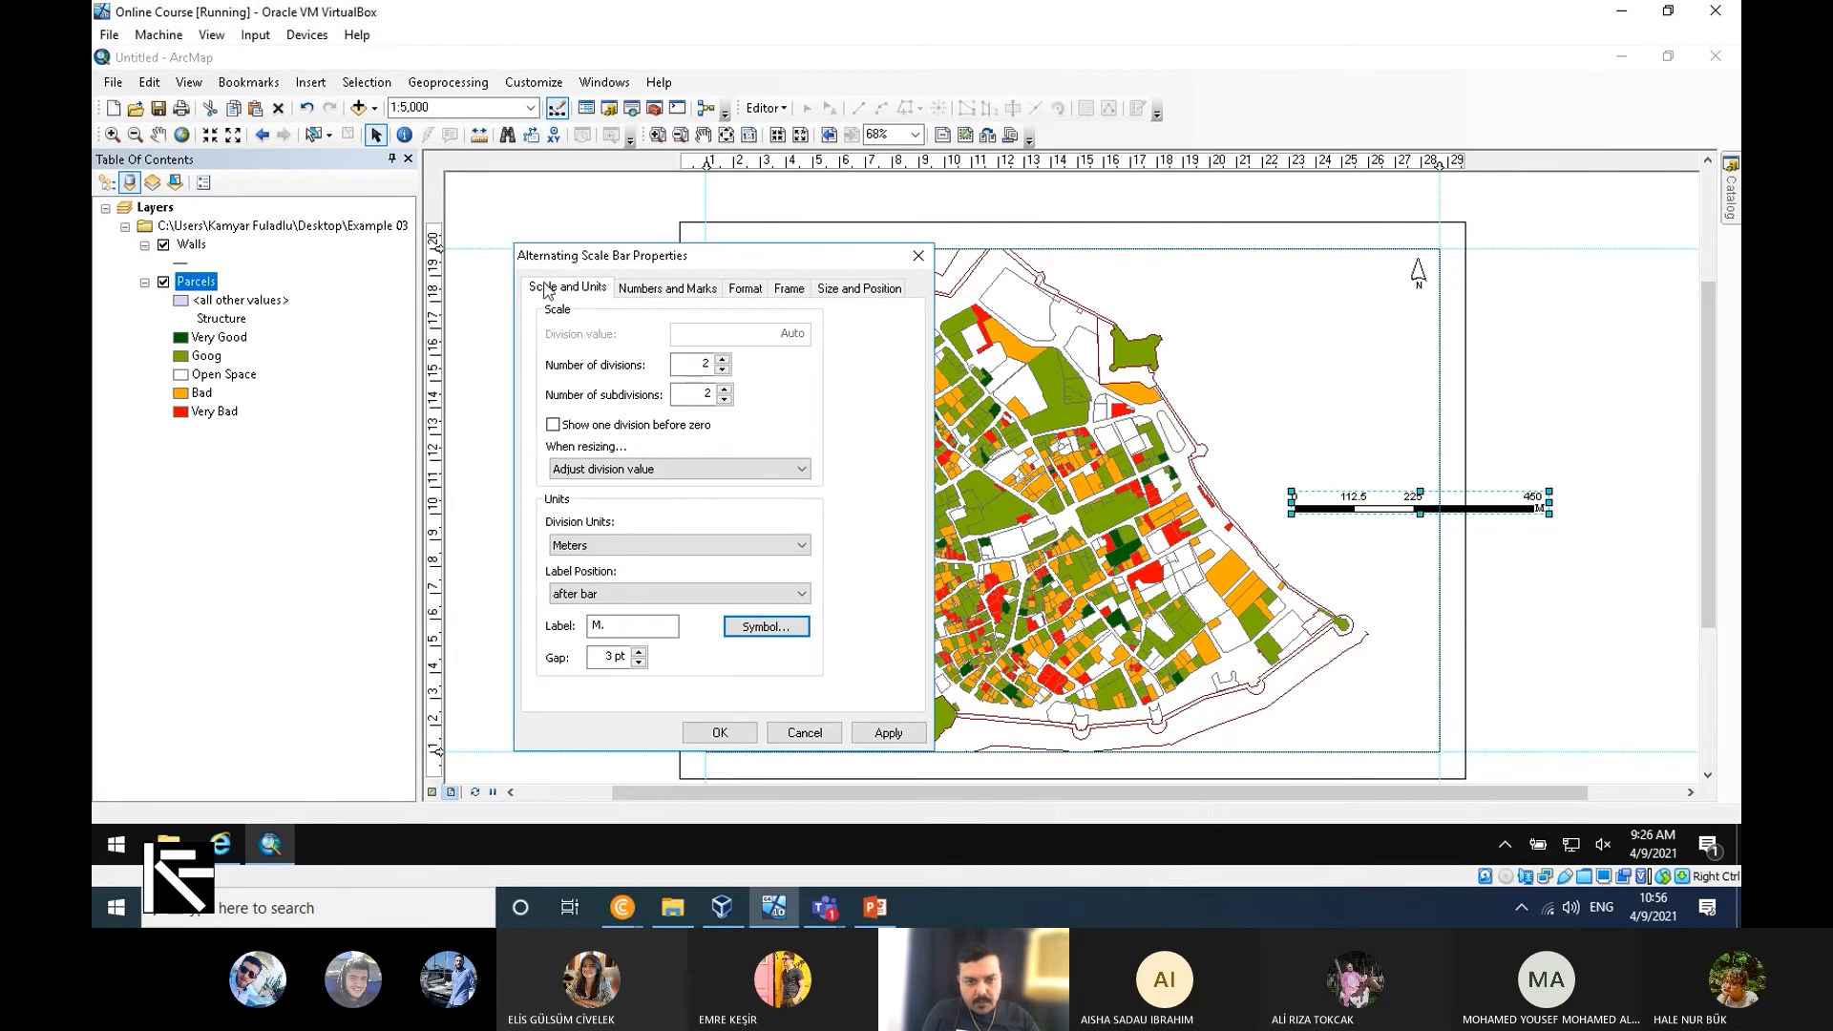
Set the font of the scale bar's numbers to Times New Roman and accept the scale bar properties.
{"action": "left_click", "coordinate": [670, 289]}
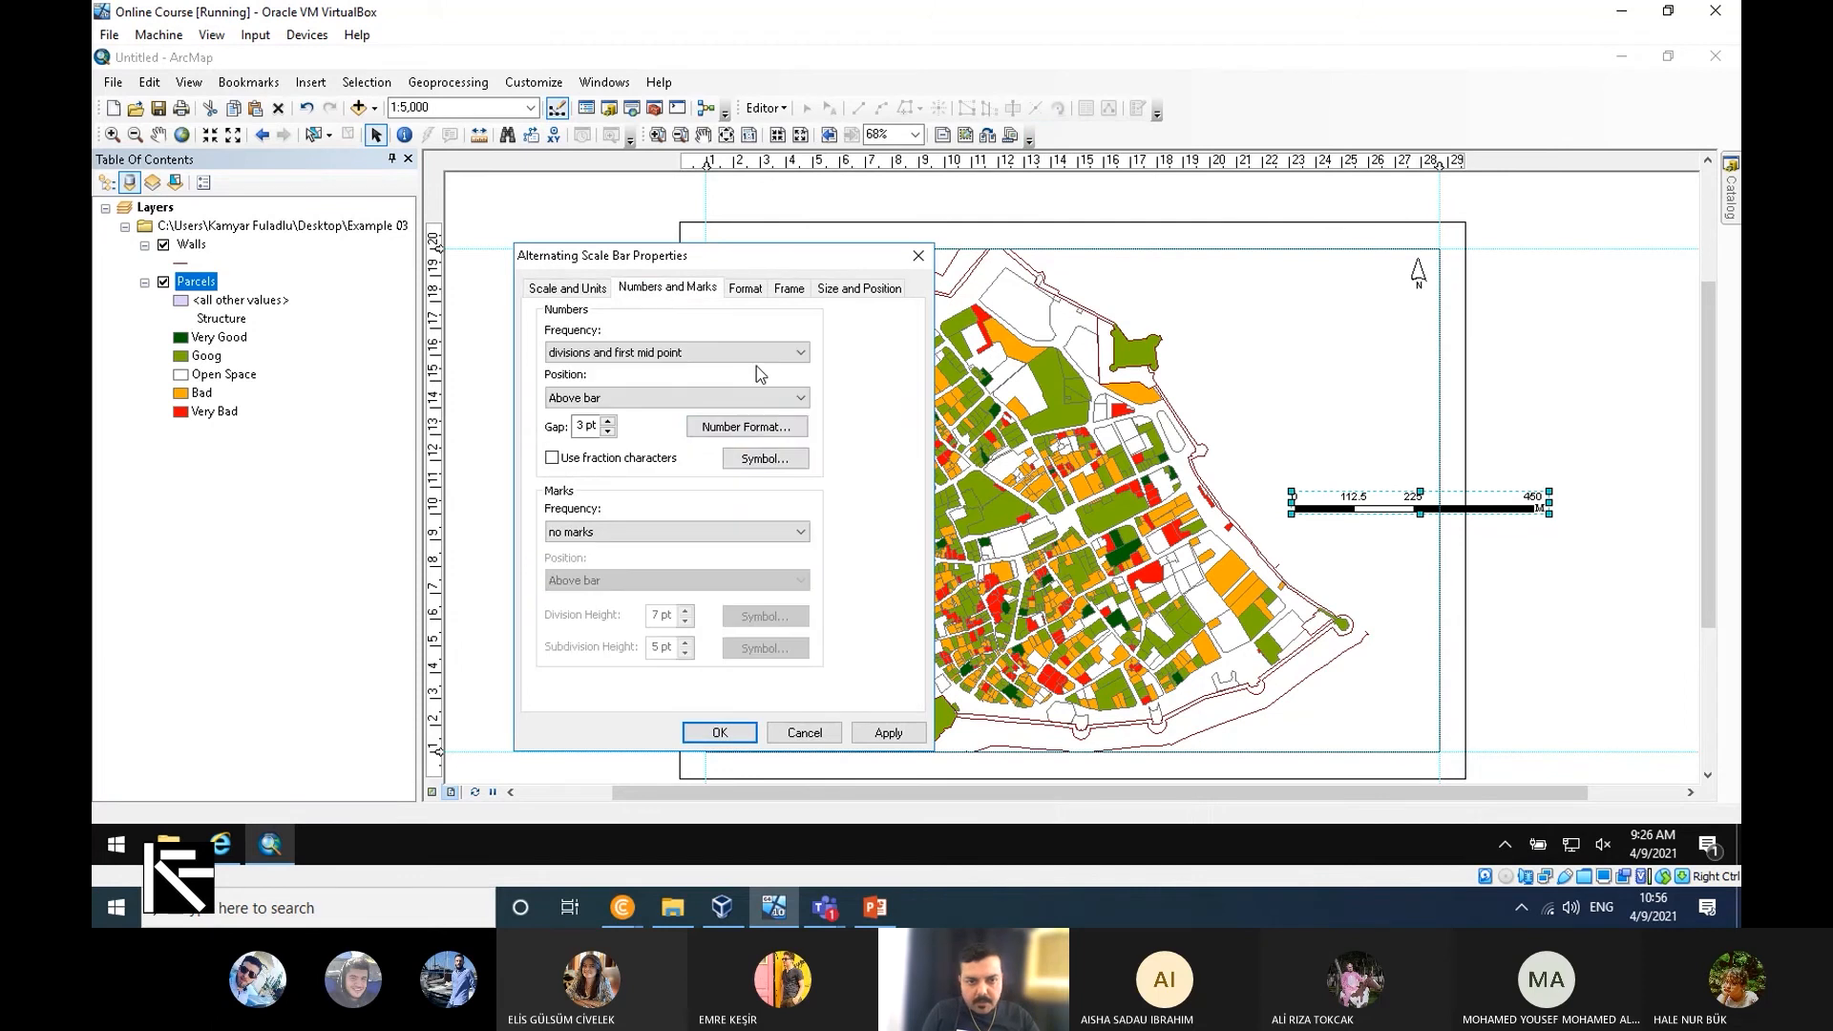
{"action": "left_click", "coordinate": [779, 460]}
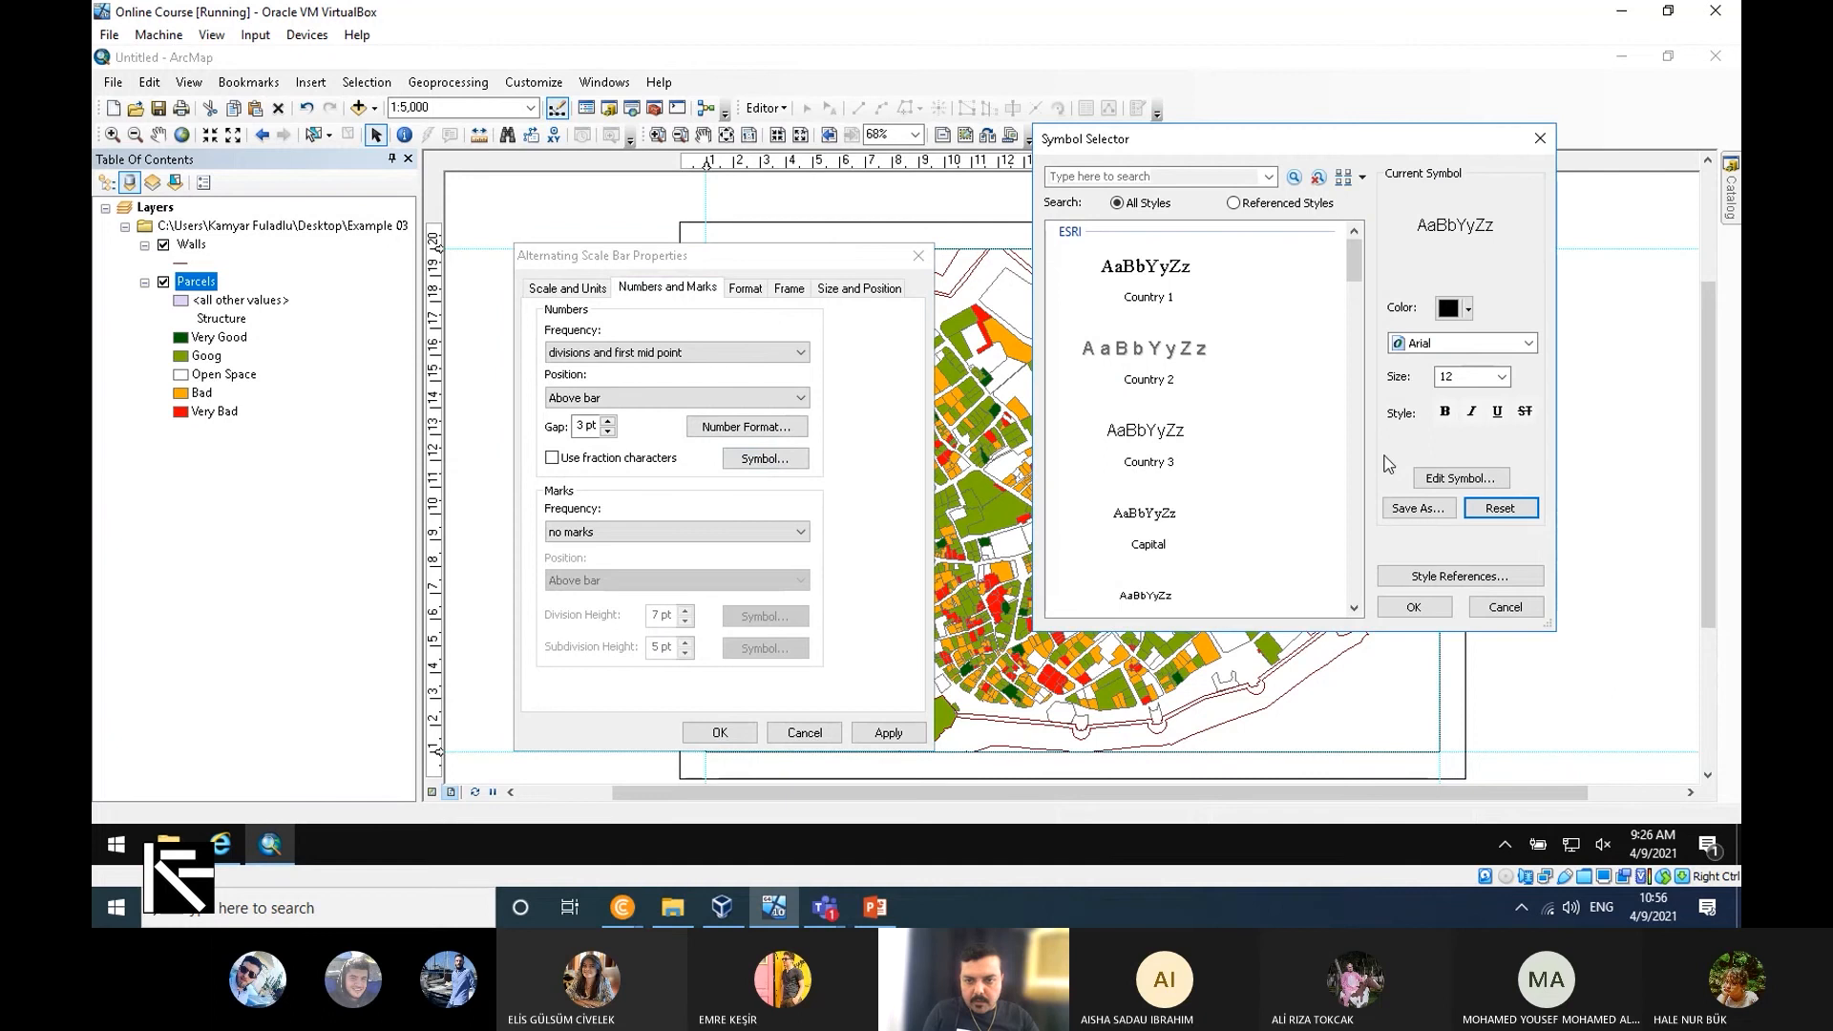
{"action": "left_click", "coordinate": [1505, 341]}
{"action": "type", "text": "ti"}
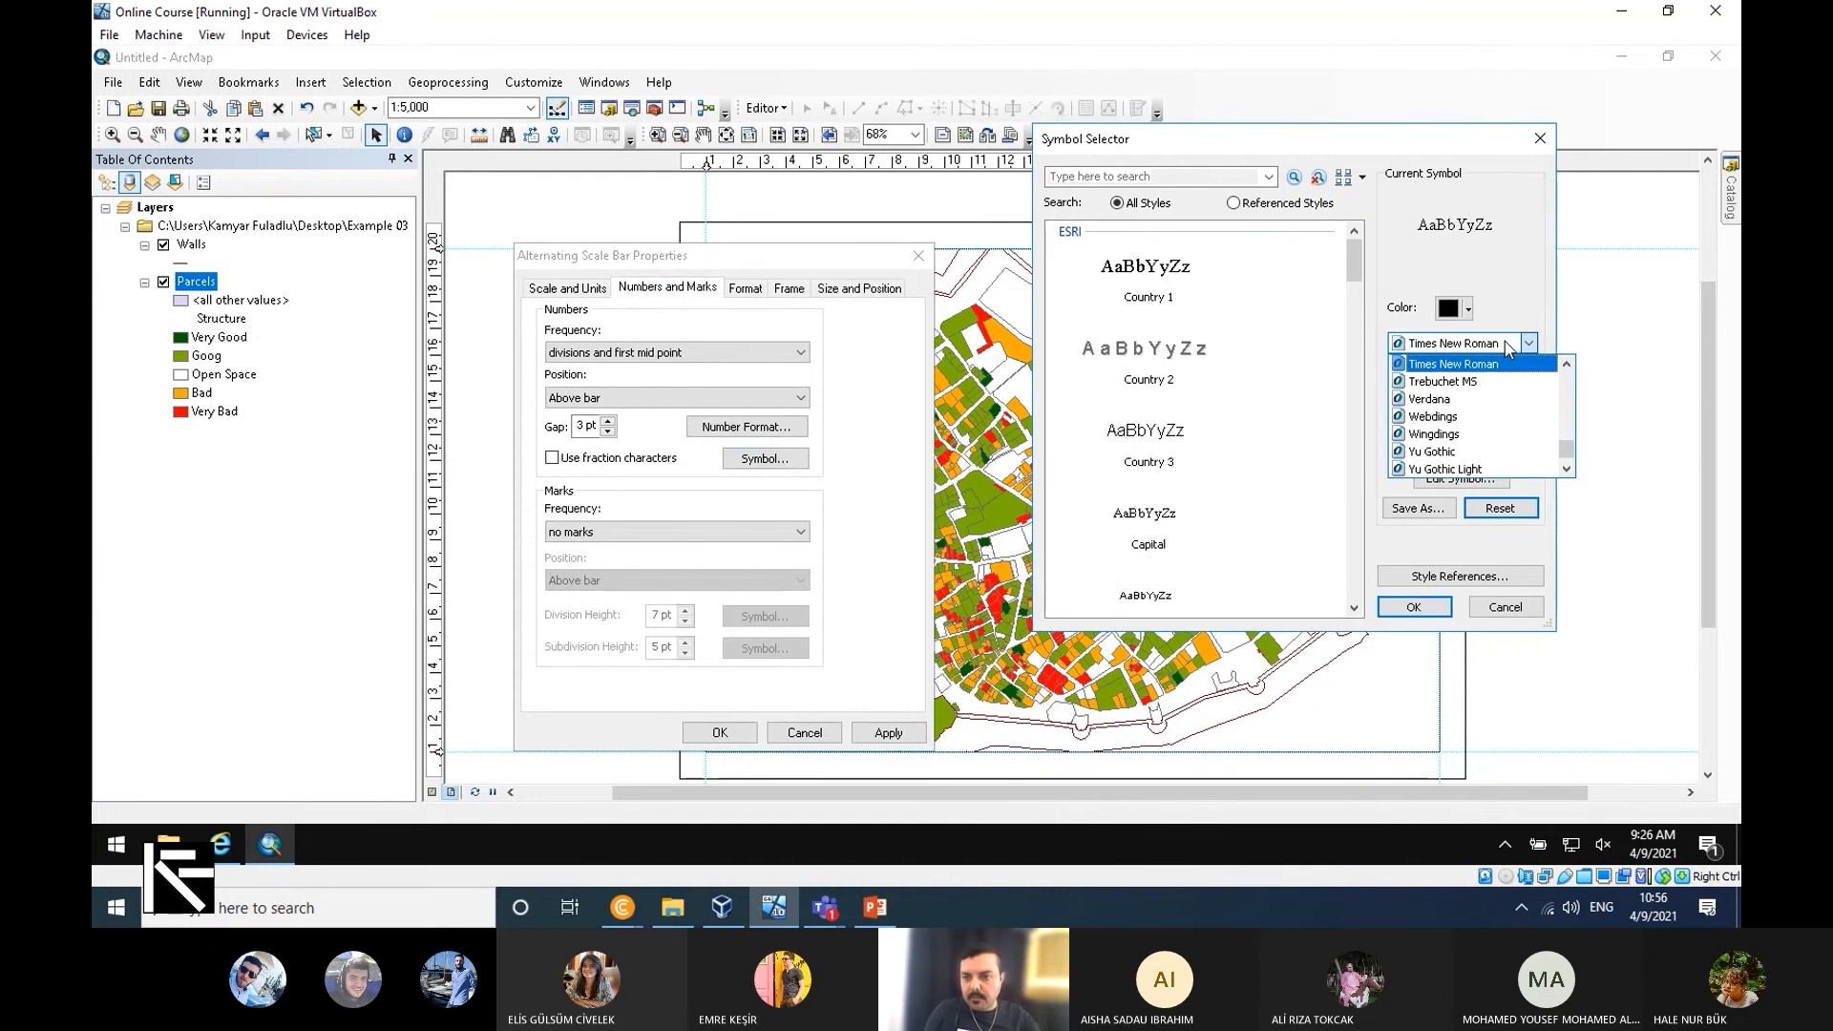
{"action": "left_click", "coordinate": [1482, 366]}
{"action": "left_click", "coordinate": [1447, 608]}
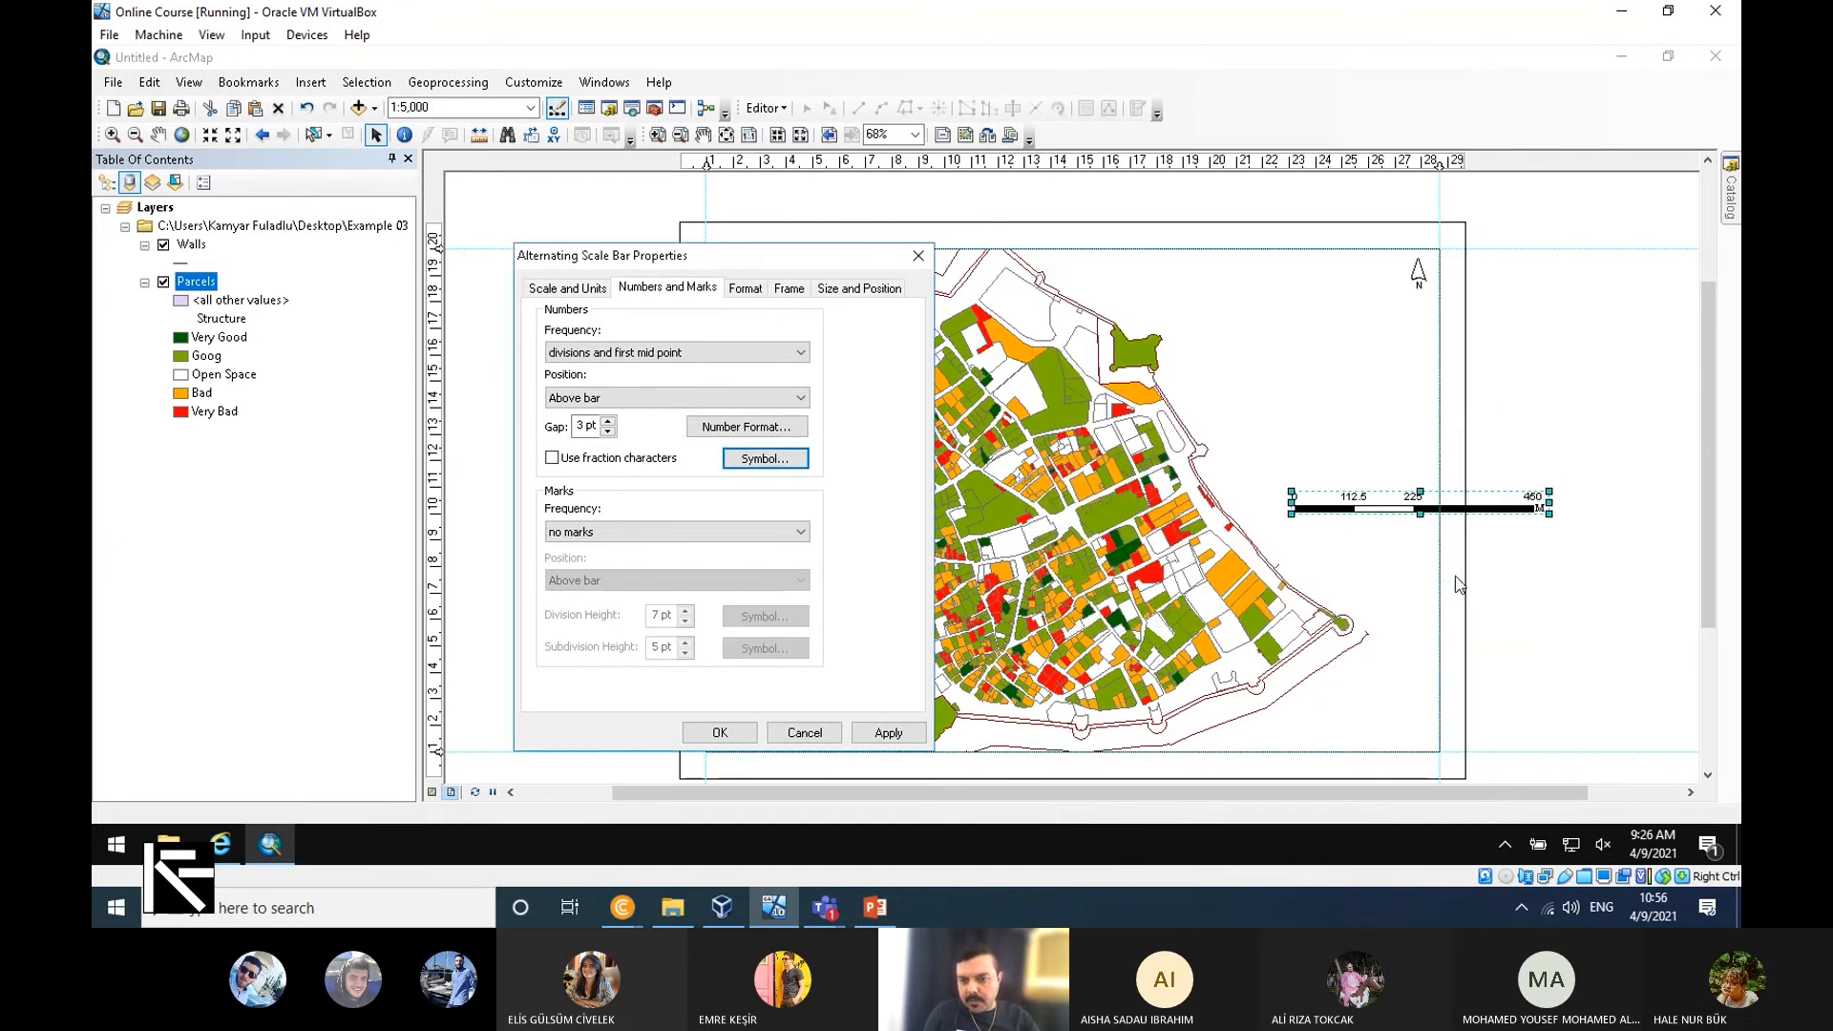
{"action": "left_click", "coordinate": [720, 732]}
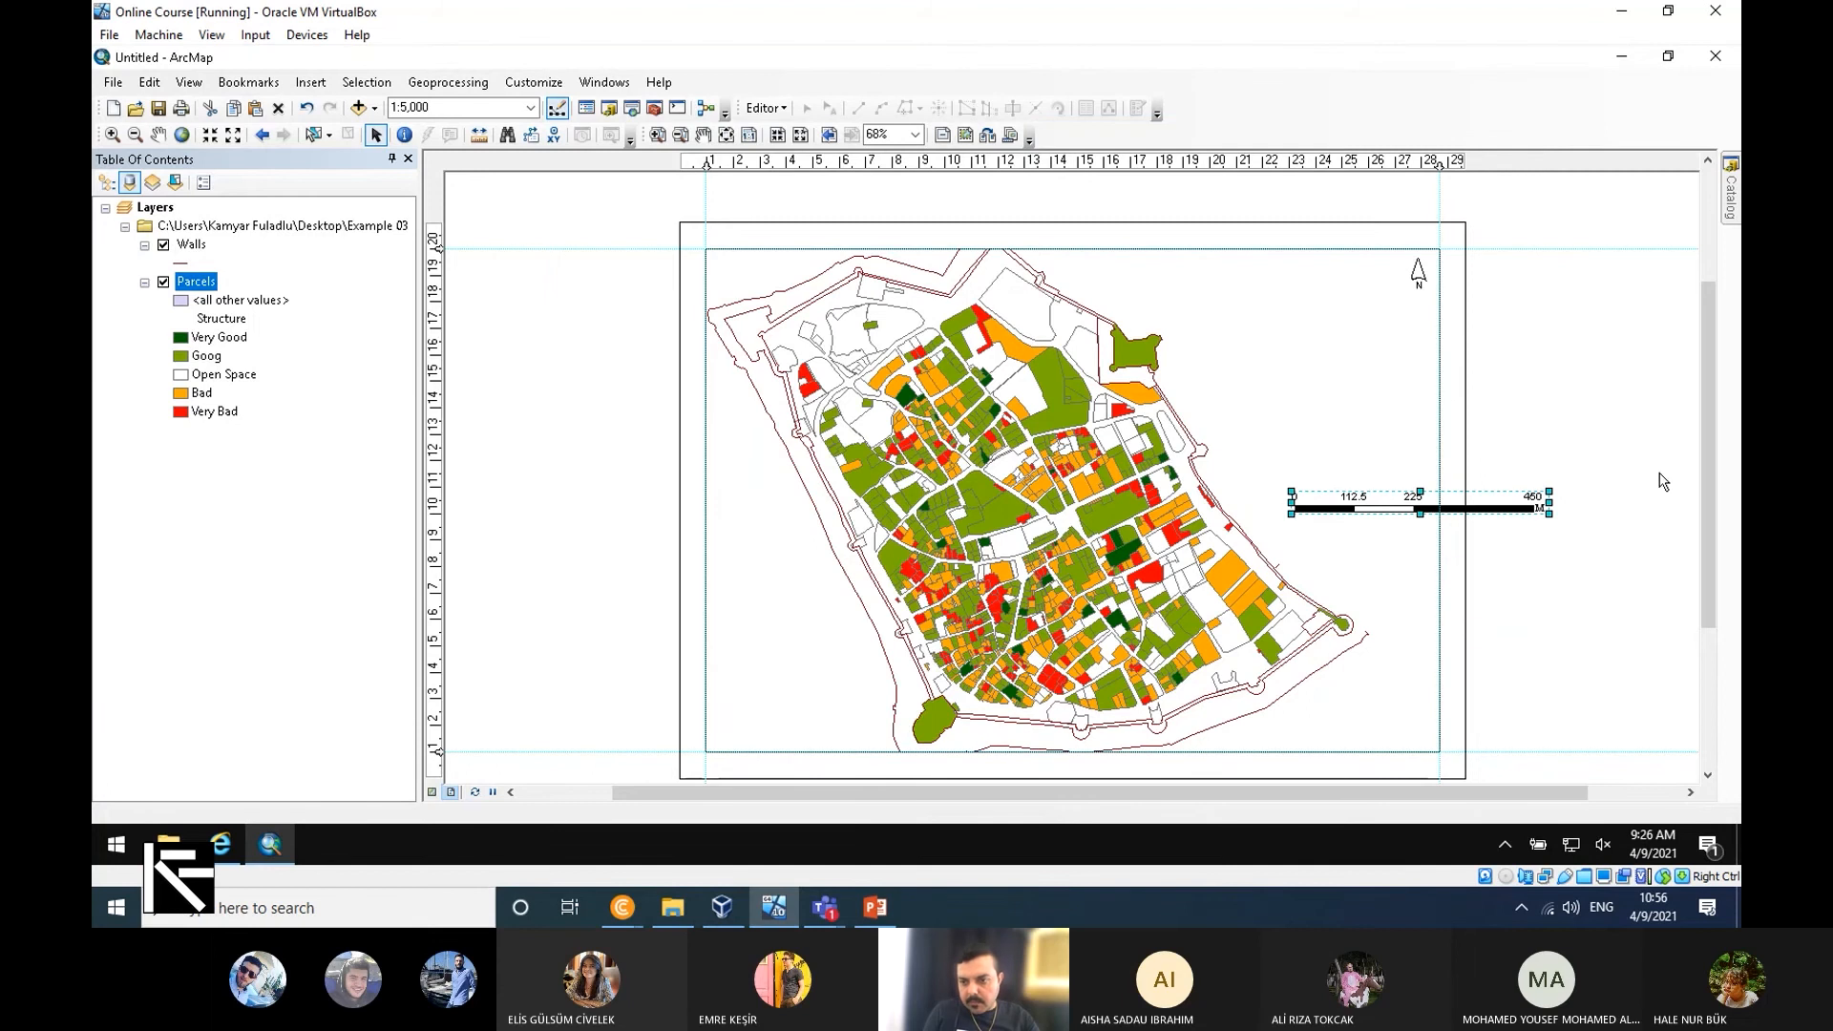
Shorten the scale bar from its right end to a 200 m length so it fits inside the data frame.
{"action": "left_click_drag", "start_coordinate": [1552, 507], "coordinate": [1418, 506]}
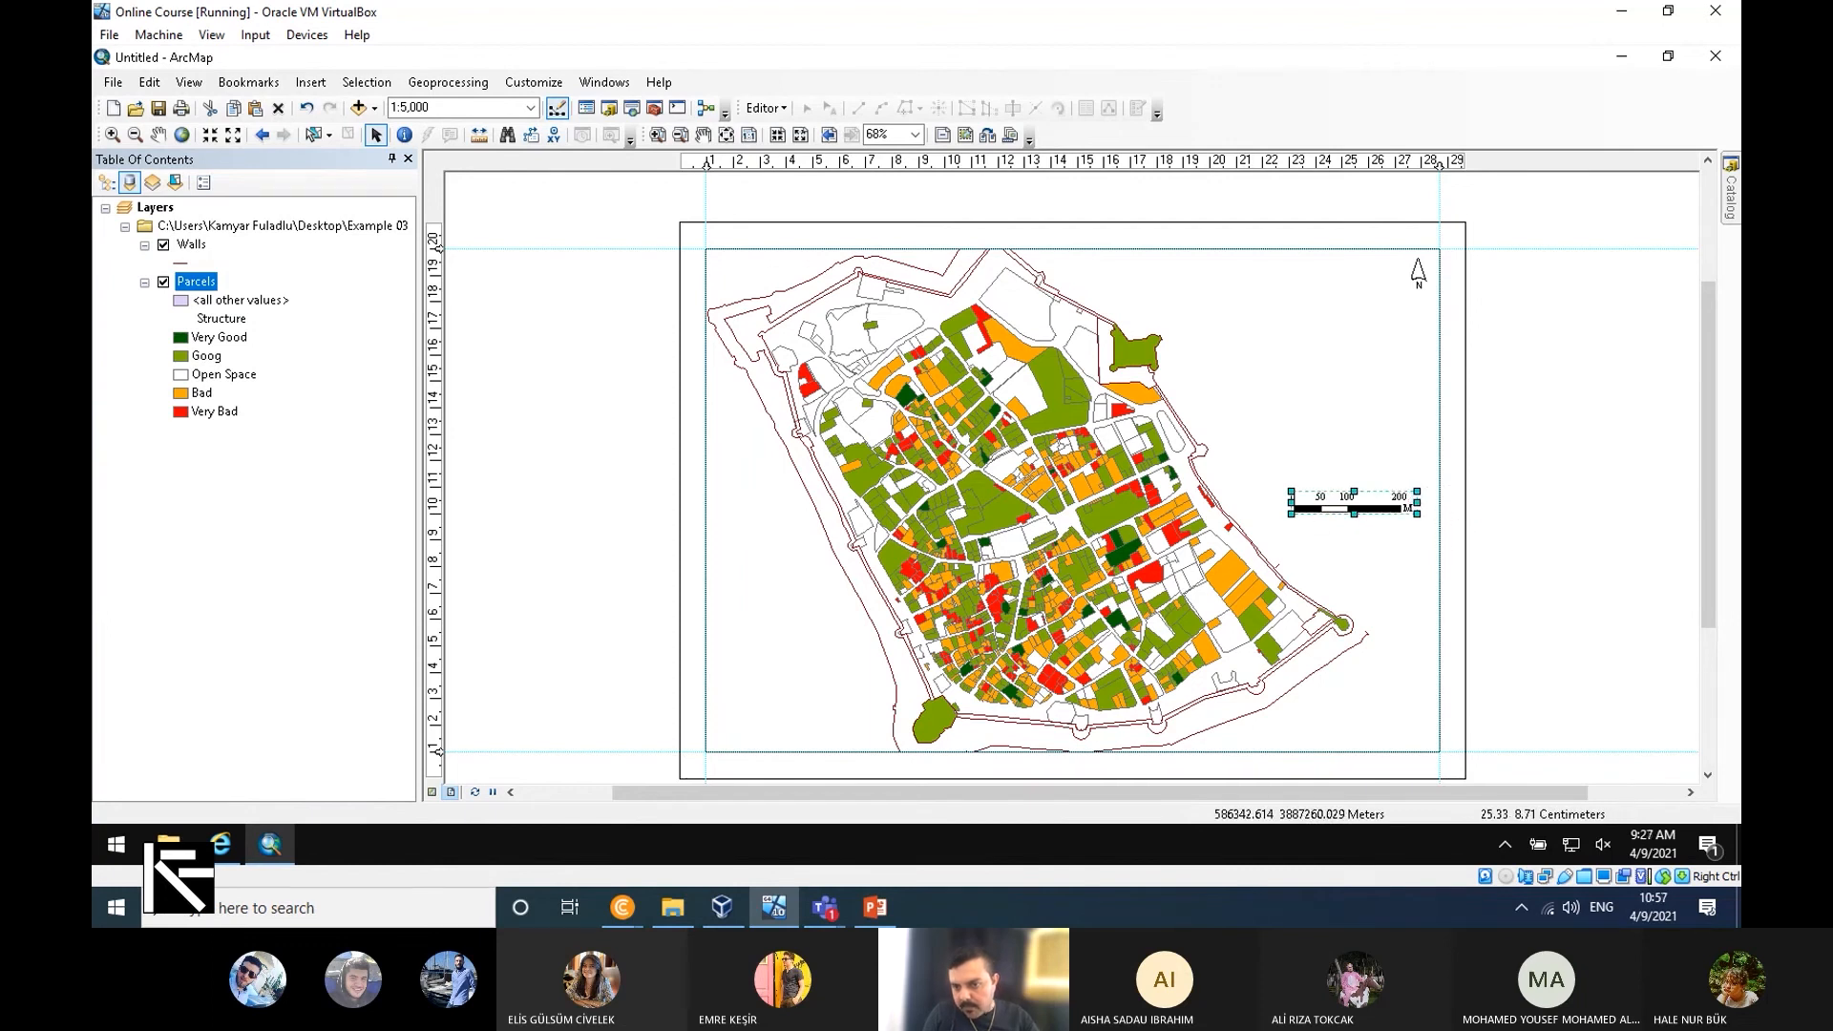
{"action": "left_click", "coordinate": [1364, 557]}
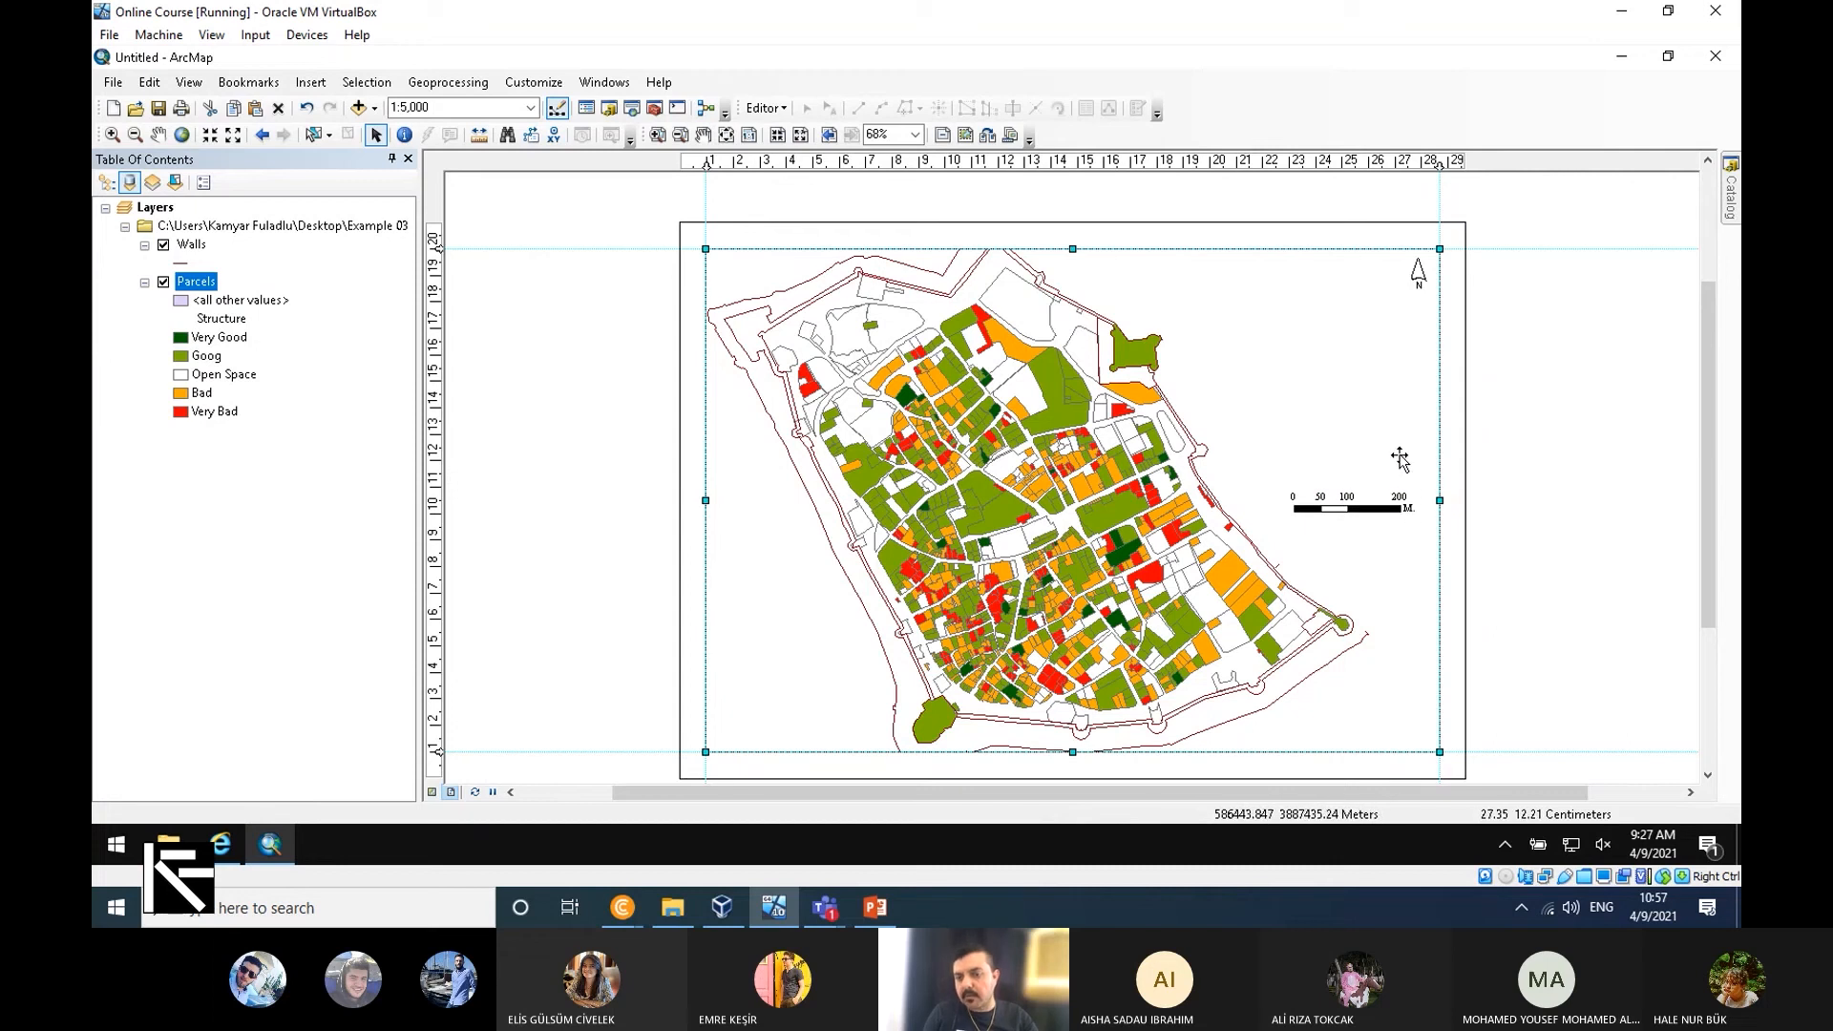
Move the scale bar into the lower-right corner of the data frame, with its length at 200 m.
{"action": "left_click", "coordinate": [1400, 506]}
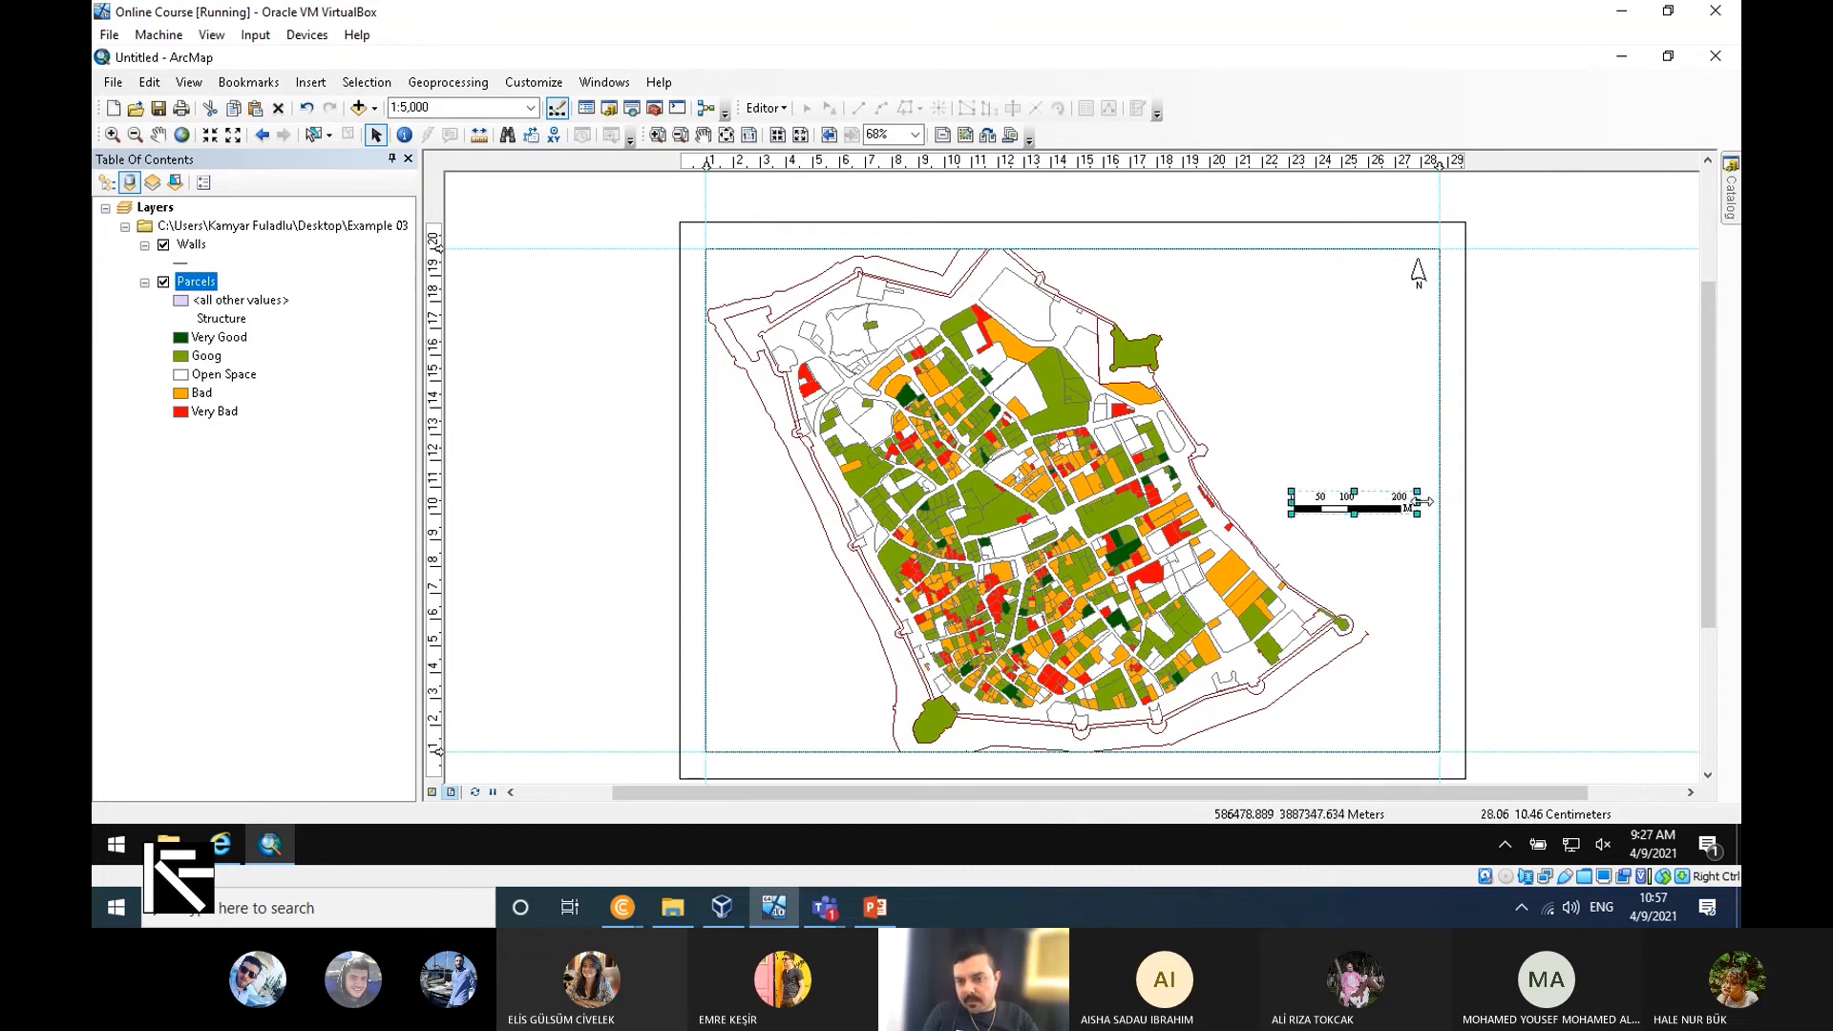
{"action": "left_click_drag", "start_coordinate": [1423, 500], "coordinate": [1487, 500]}
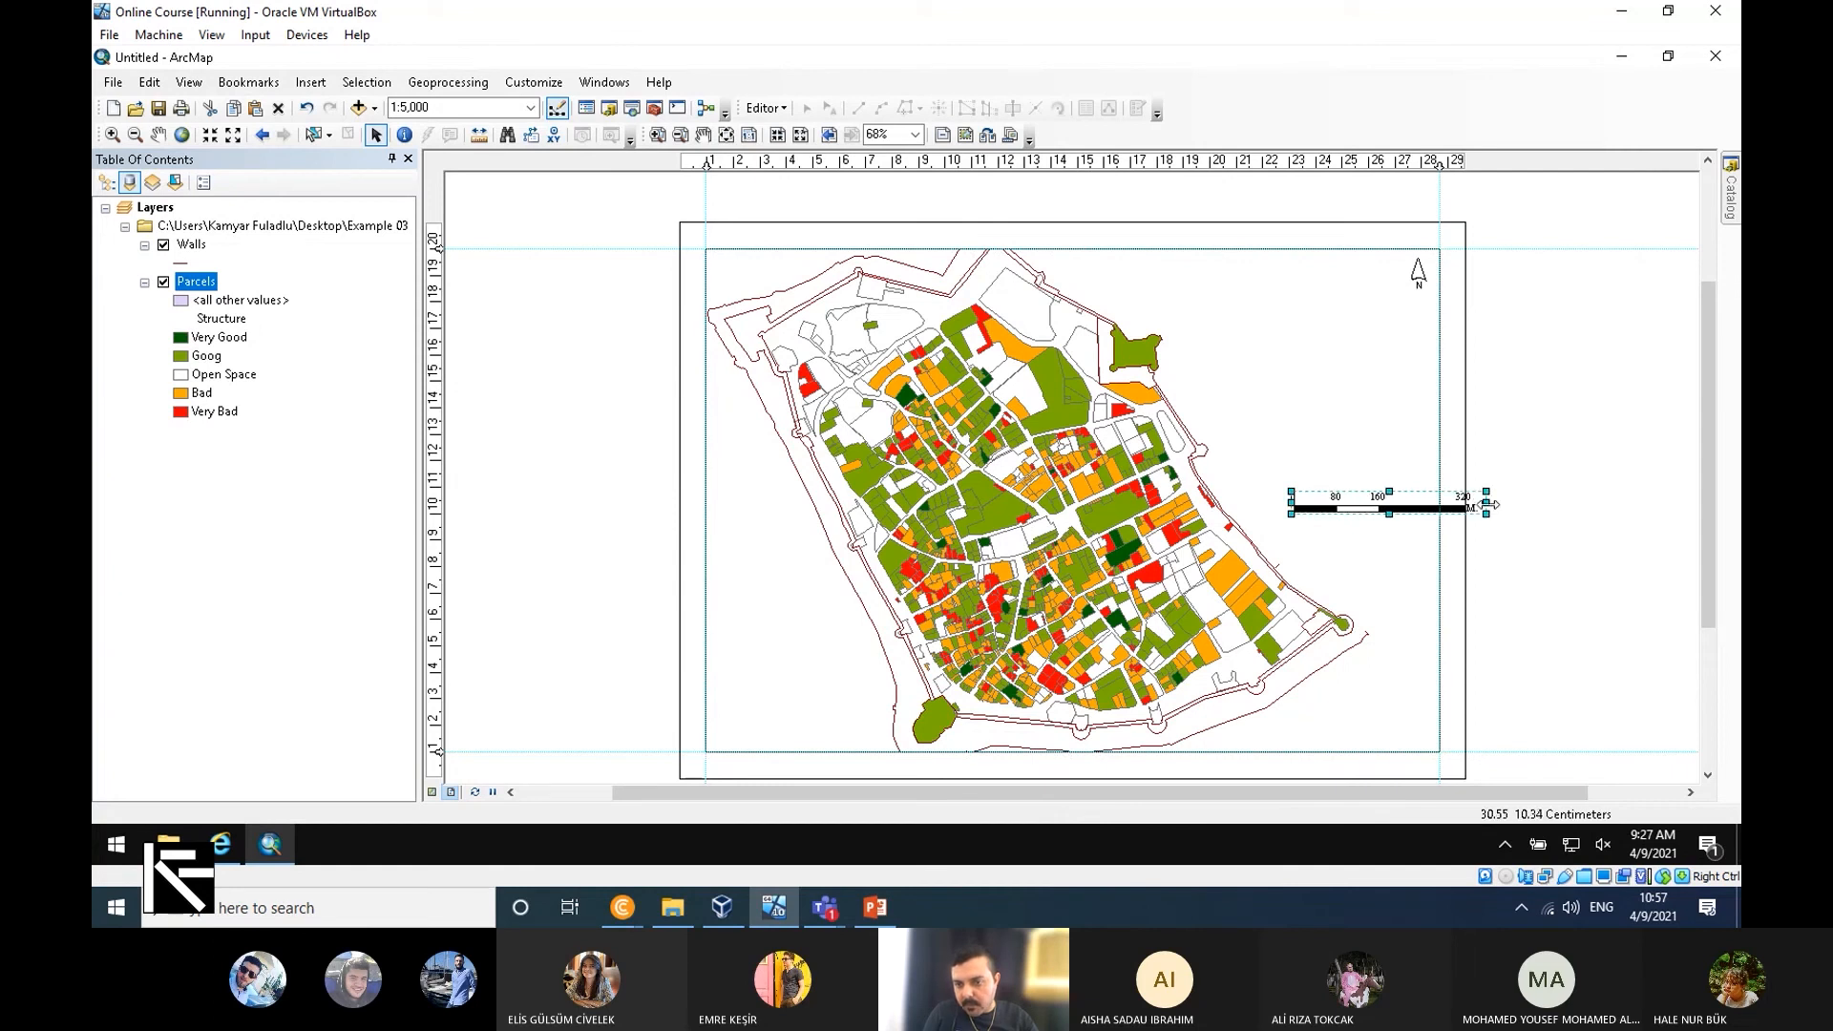
{"action": "left_click_drag", "start_coordinate": [1352, 501], "coordinate": [1275, 365]}
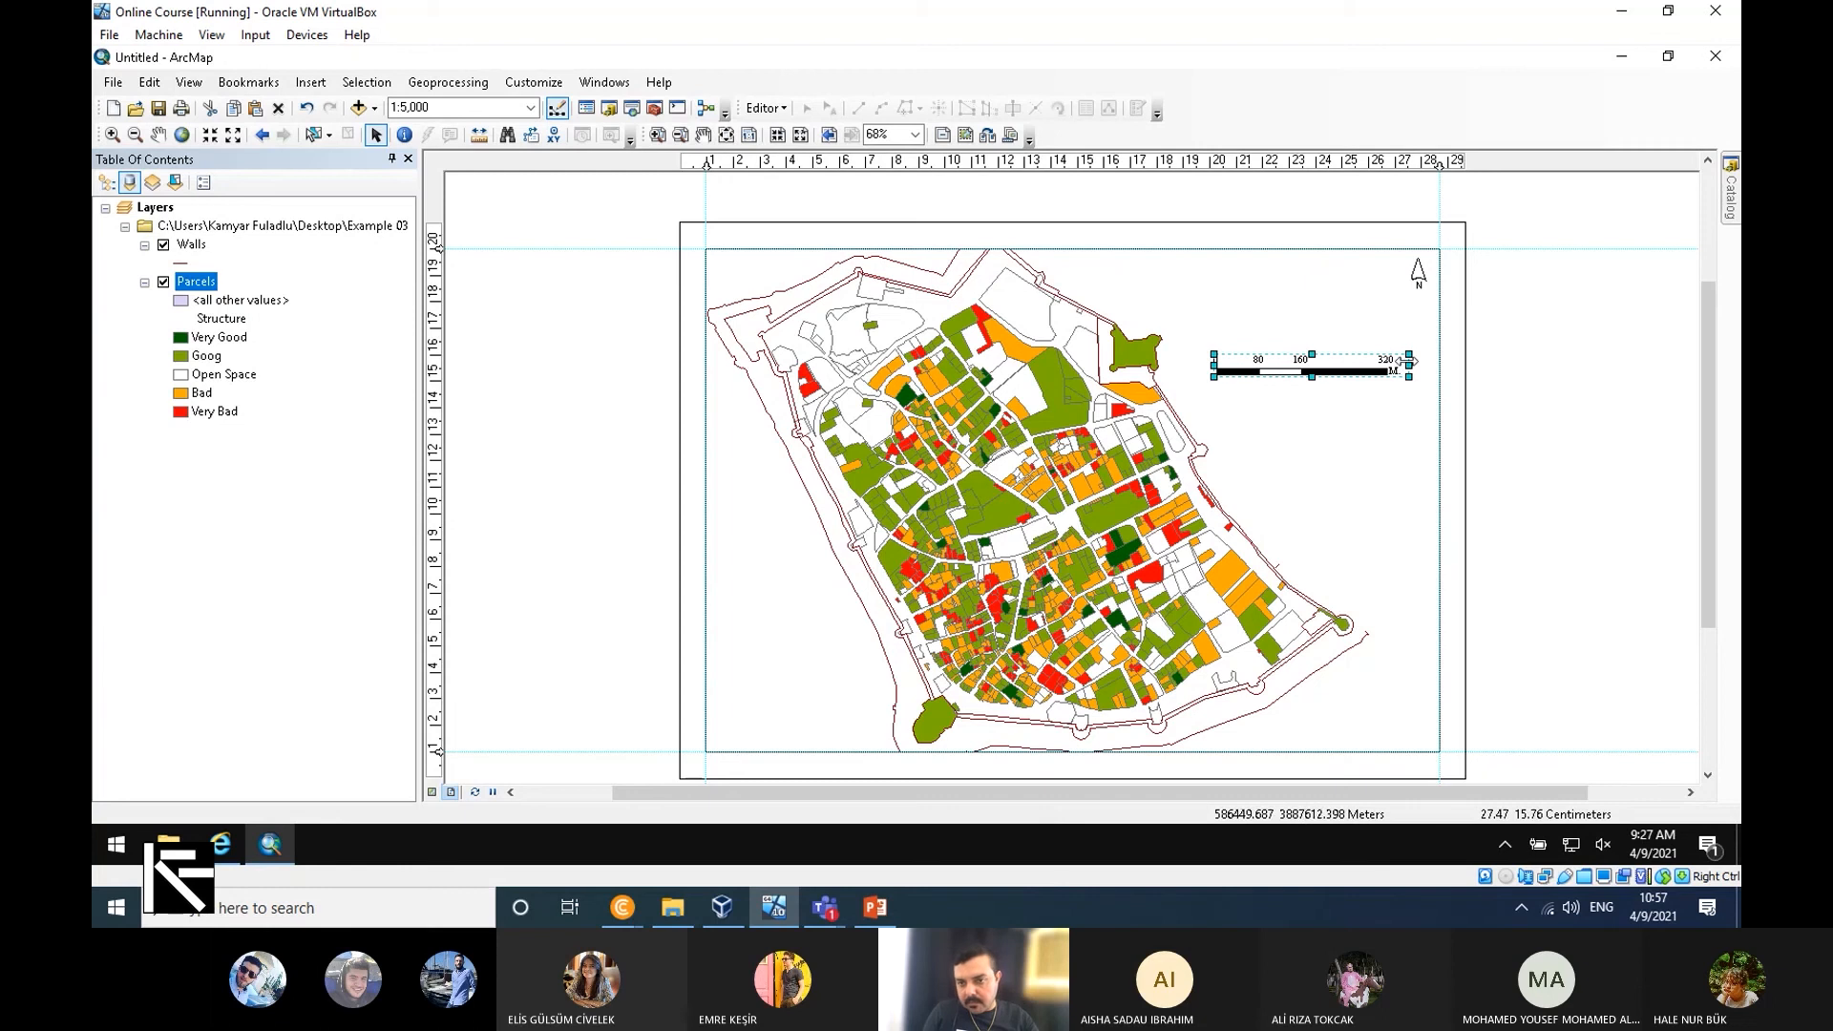
{"action": "left_click_drag", "start_coordinate": [1395, 361], "coordinate": [1394, 741]}
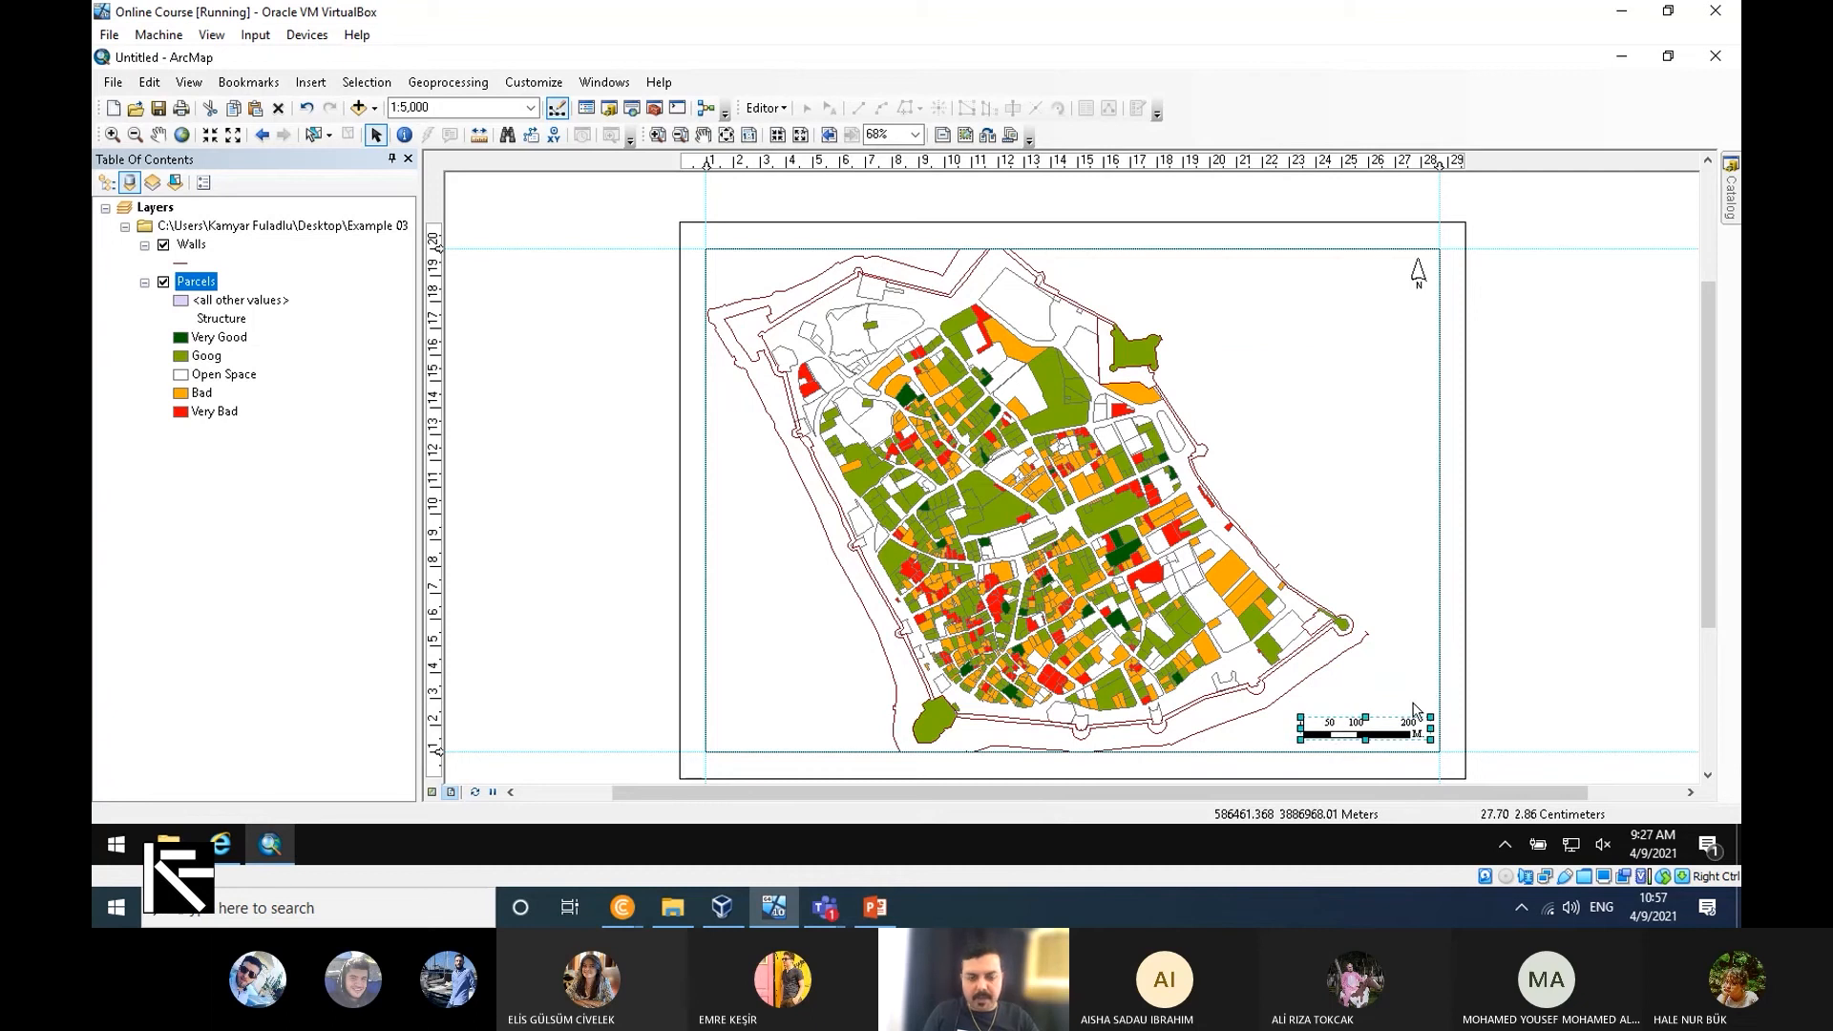
{"action": "left_click", "coordinate": [322, 85]}
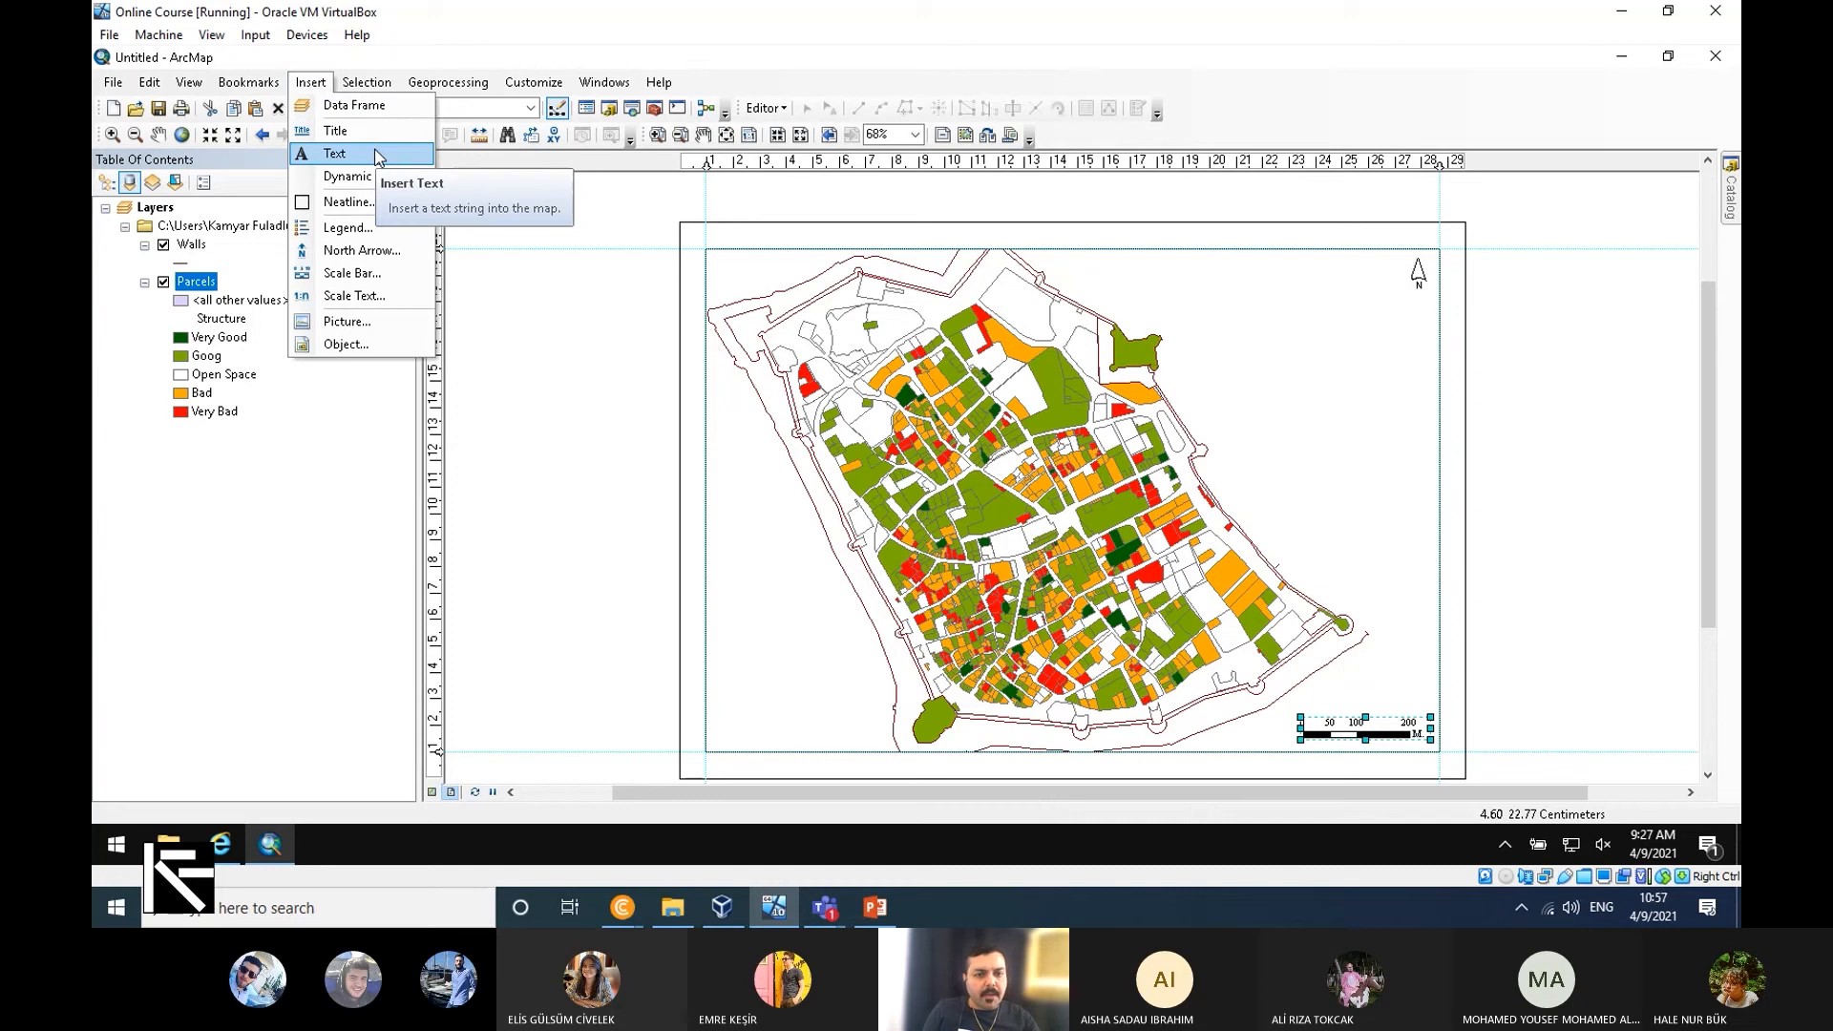
{"action": "left_click", "coordinate": [188, 82]}
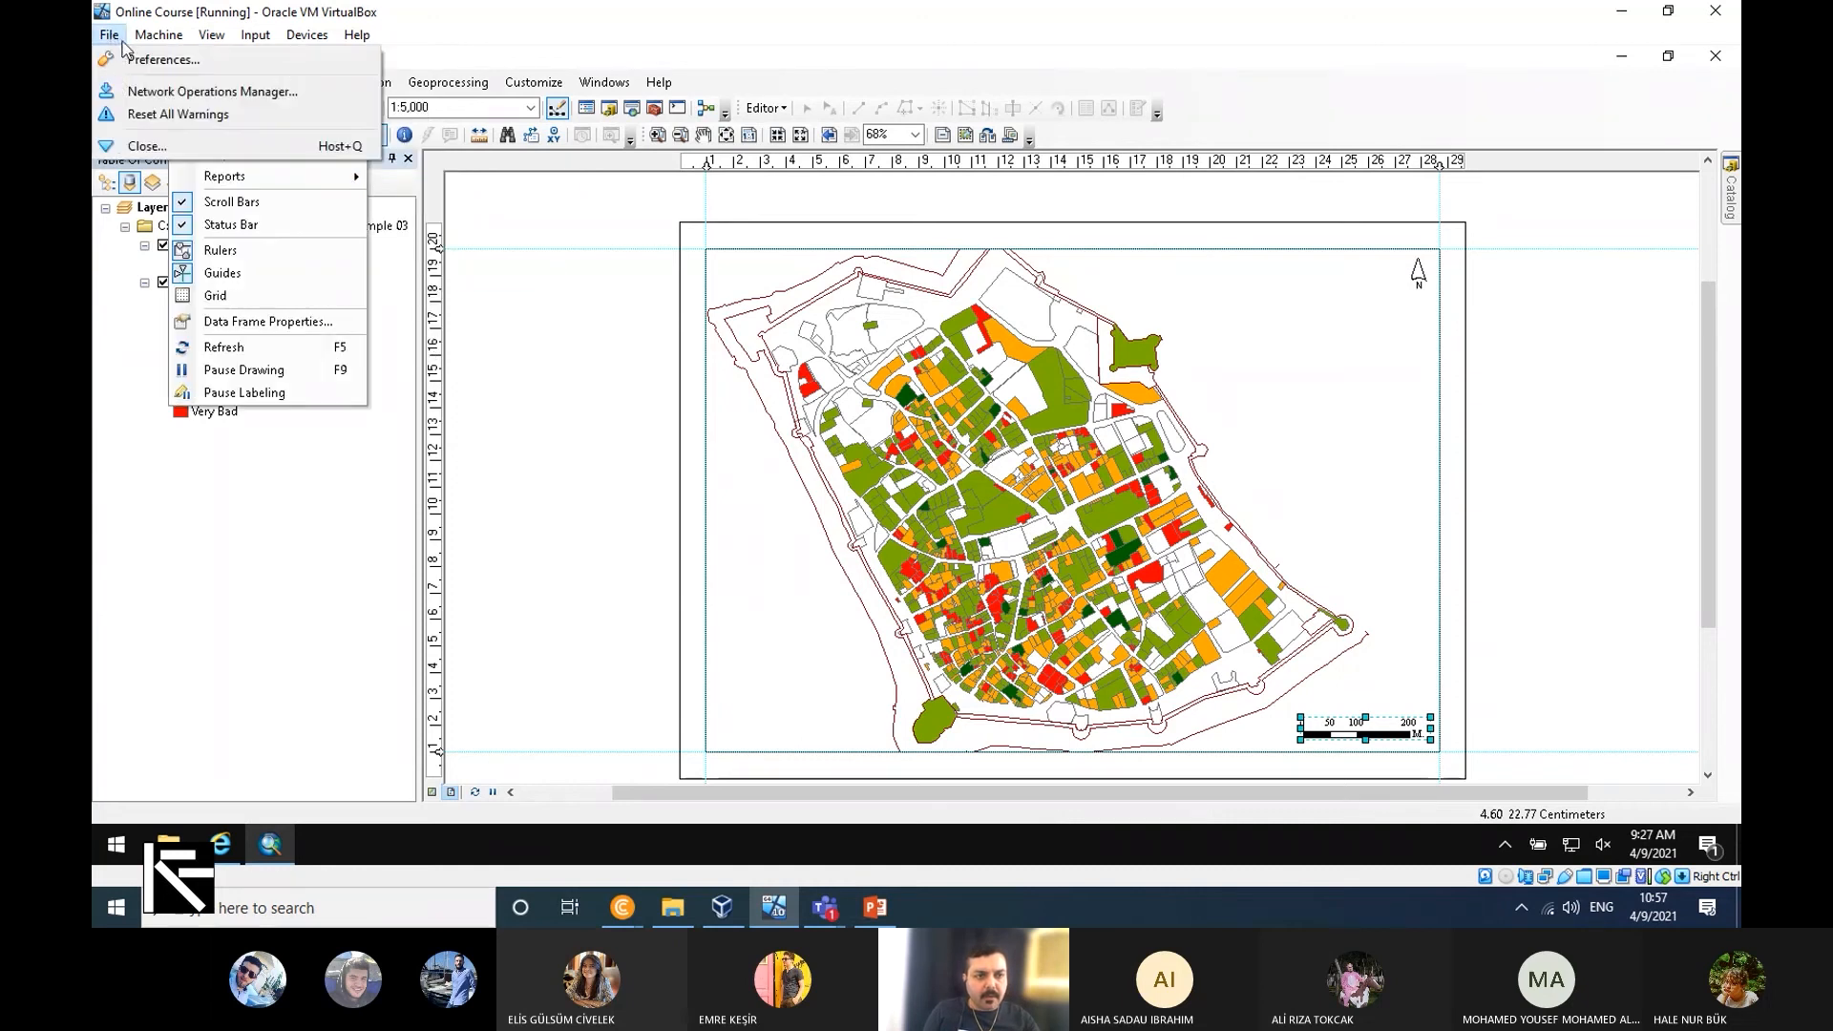
{"action": "left_click", "coordinate": [596, 61]}
Set the map document's title to "Famagusta Wallcity Structure" and enter the author's full name in its properties.
{"action": "left_click", "coordinate": [113, 82]}
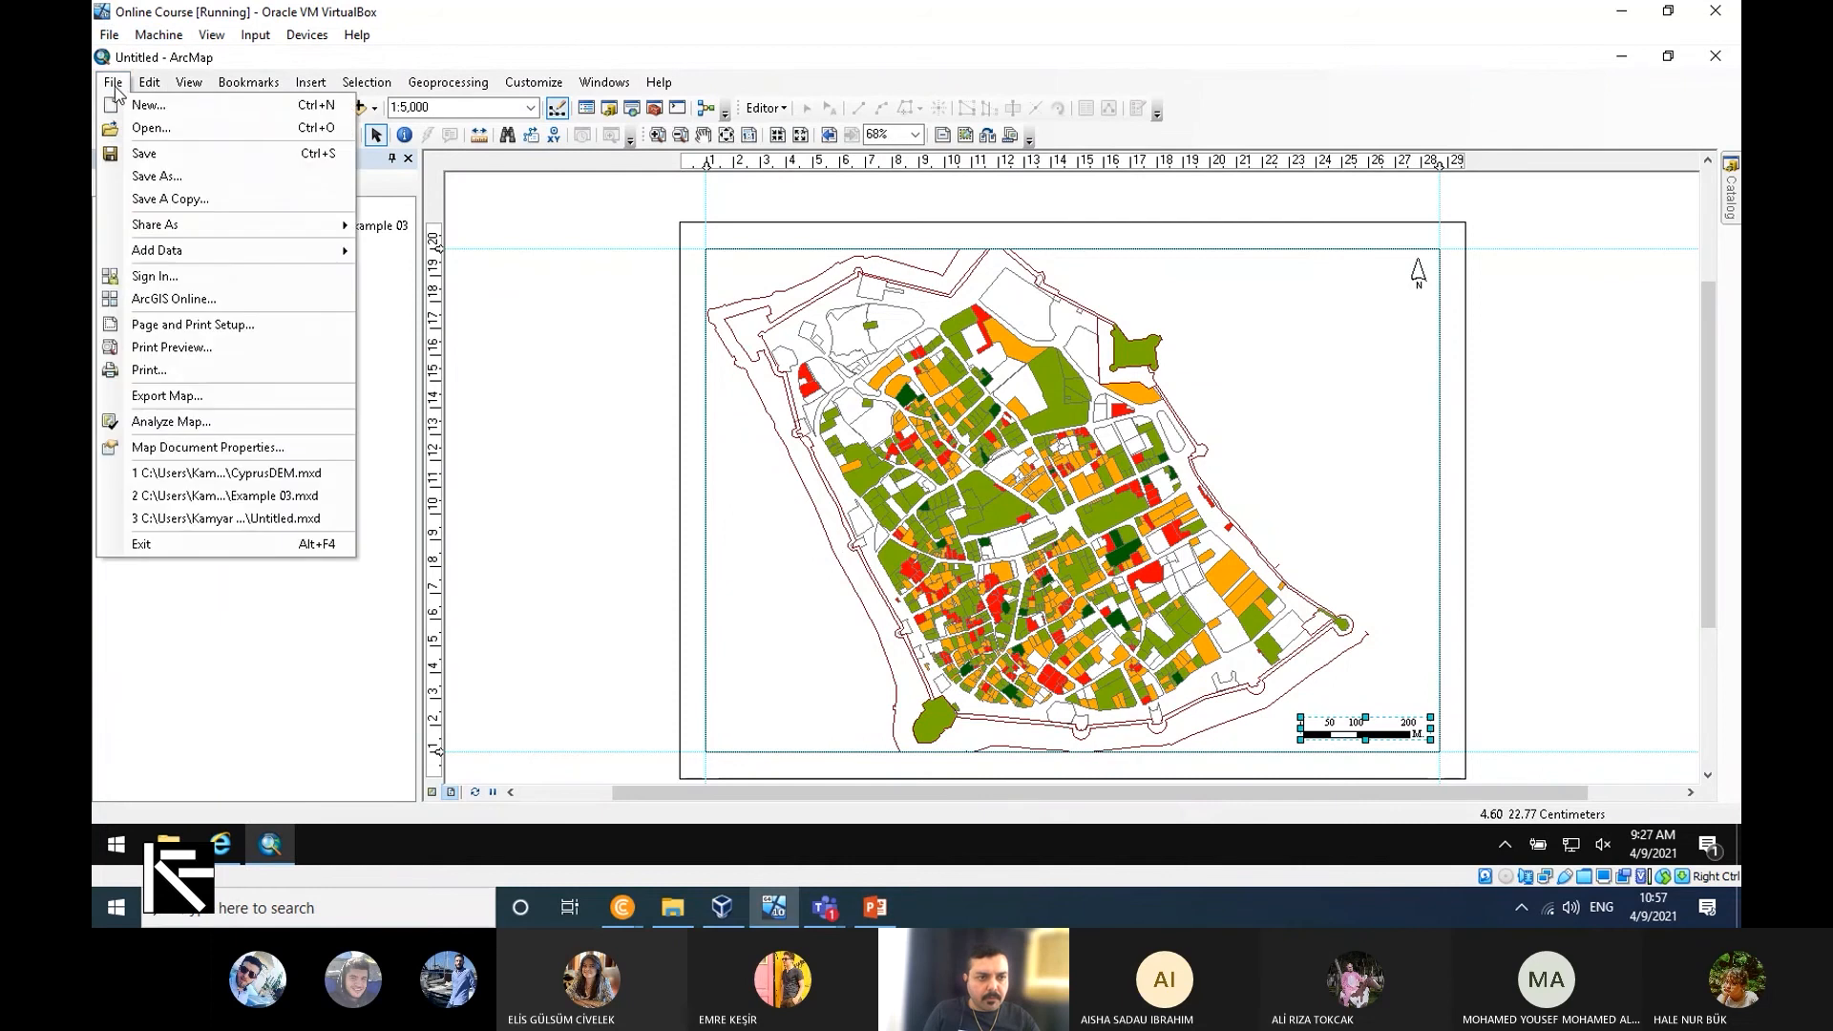
{"action": "left_click", "coordinate": [207, 448]}
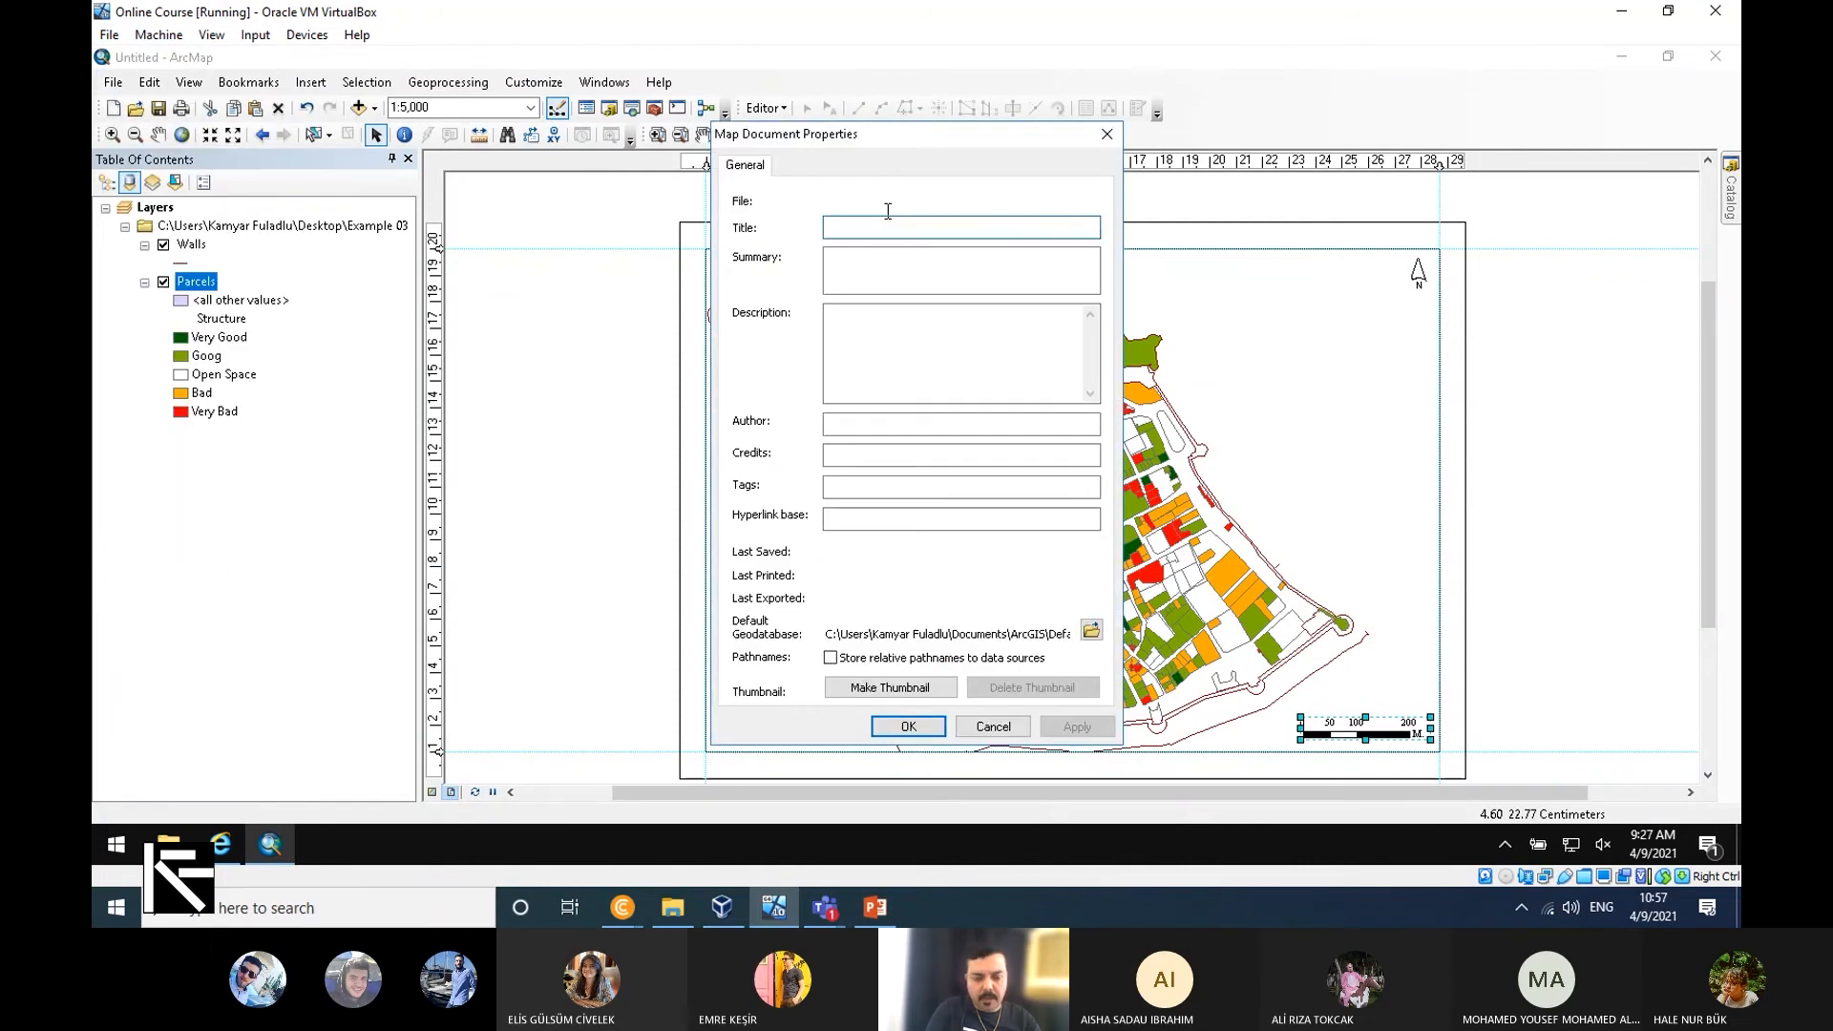
{"action": "type", "text": "Famagusta Wallcity Str"}
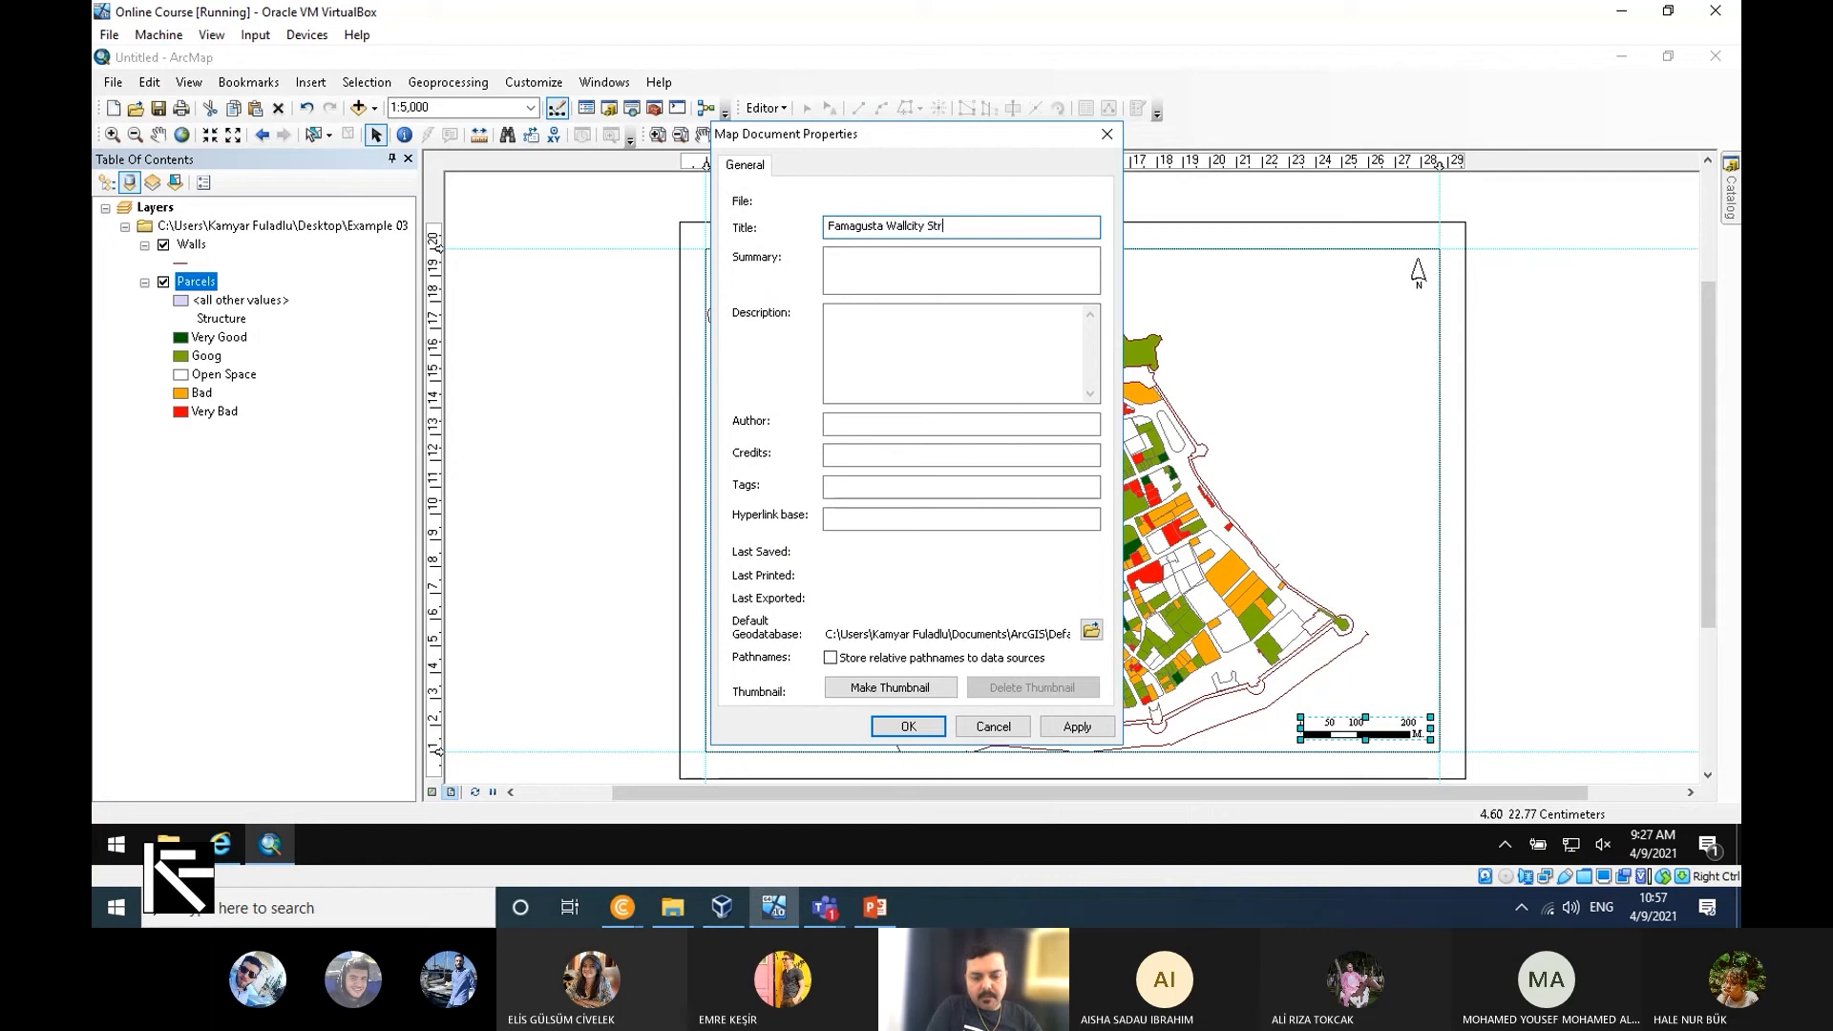
{"action": "type", "text": "ure"}
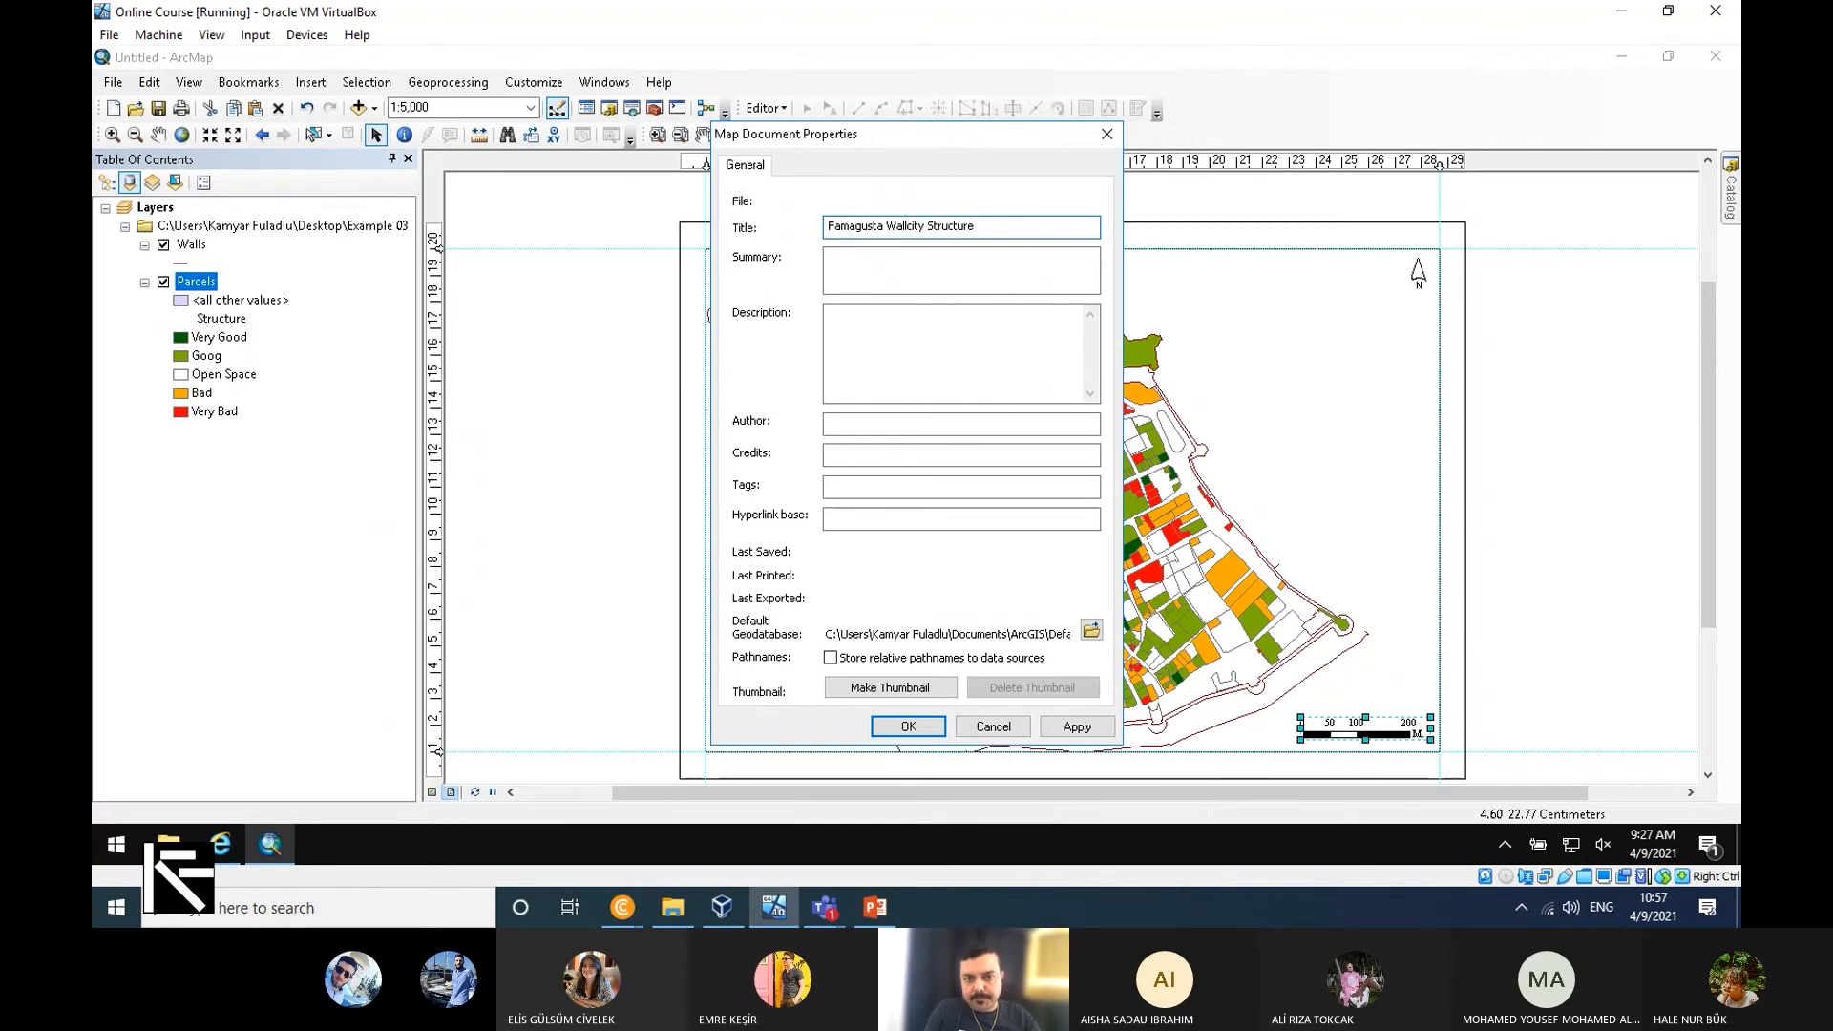
{"action": "left_click", "coordinate": [900, 417]}
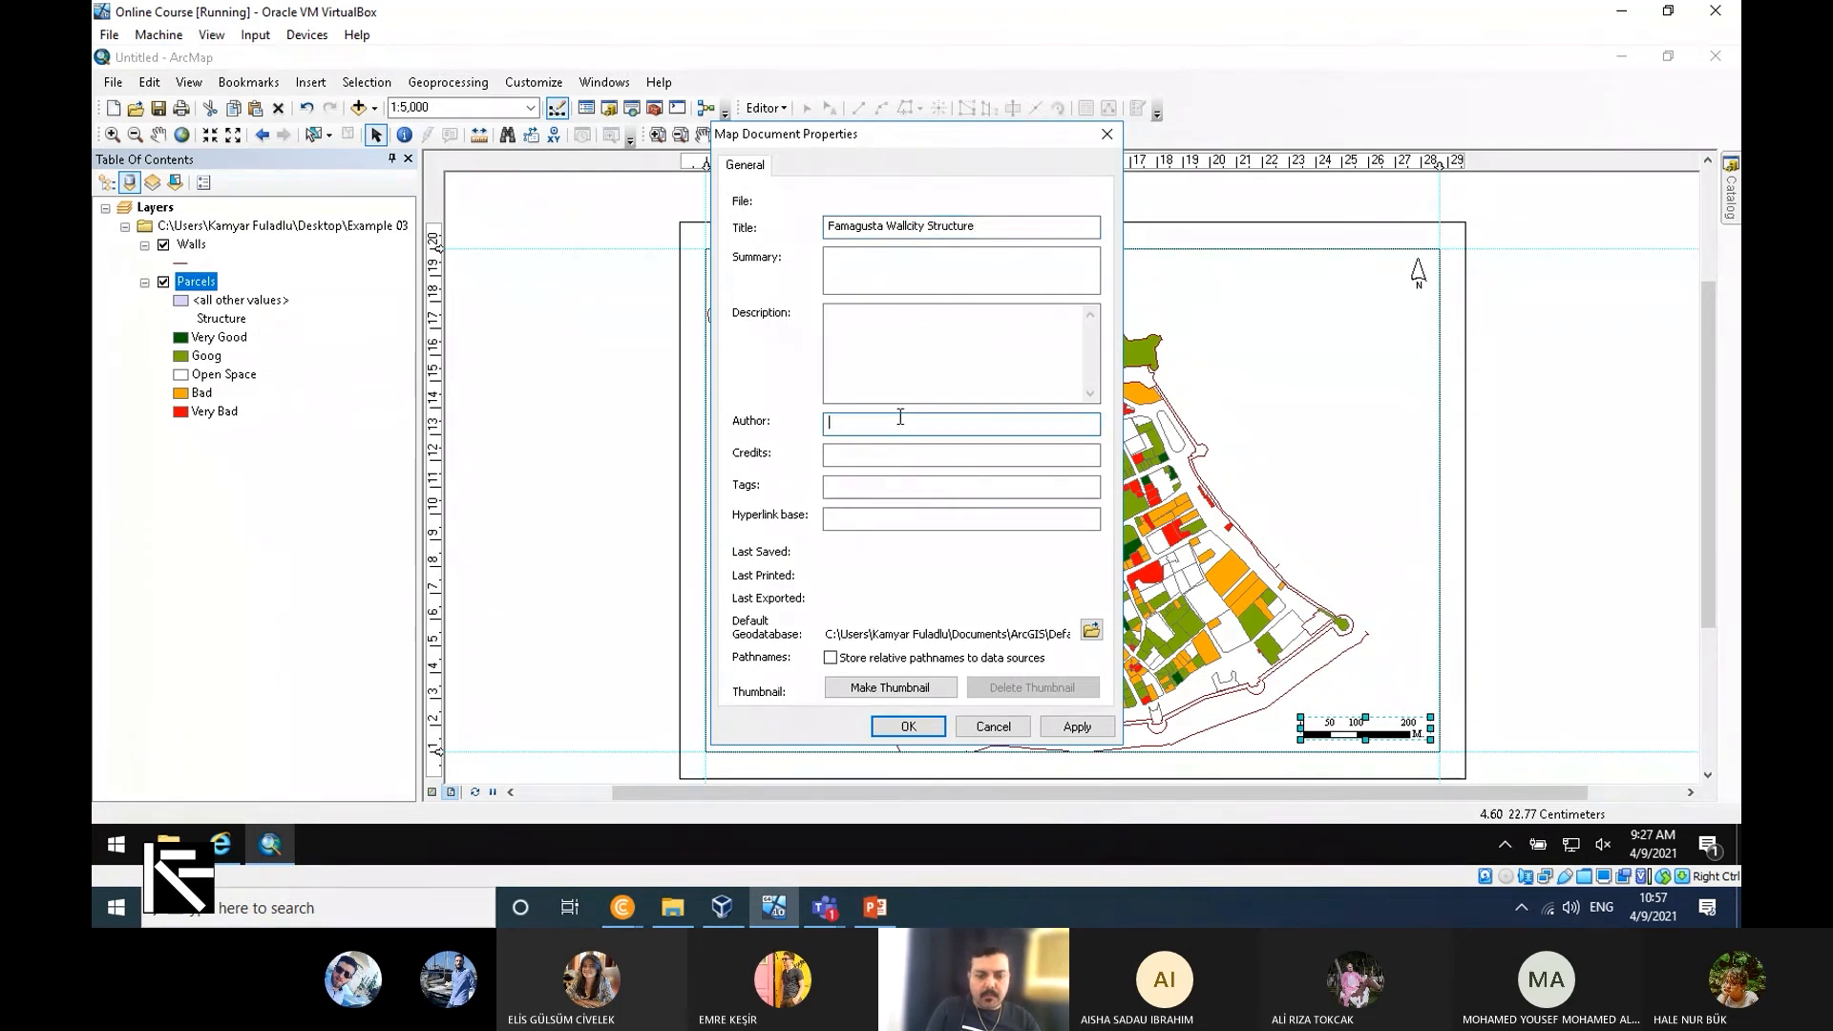
{"action": "type", "text": "Kamyar Fuladlu"}
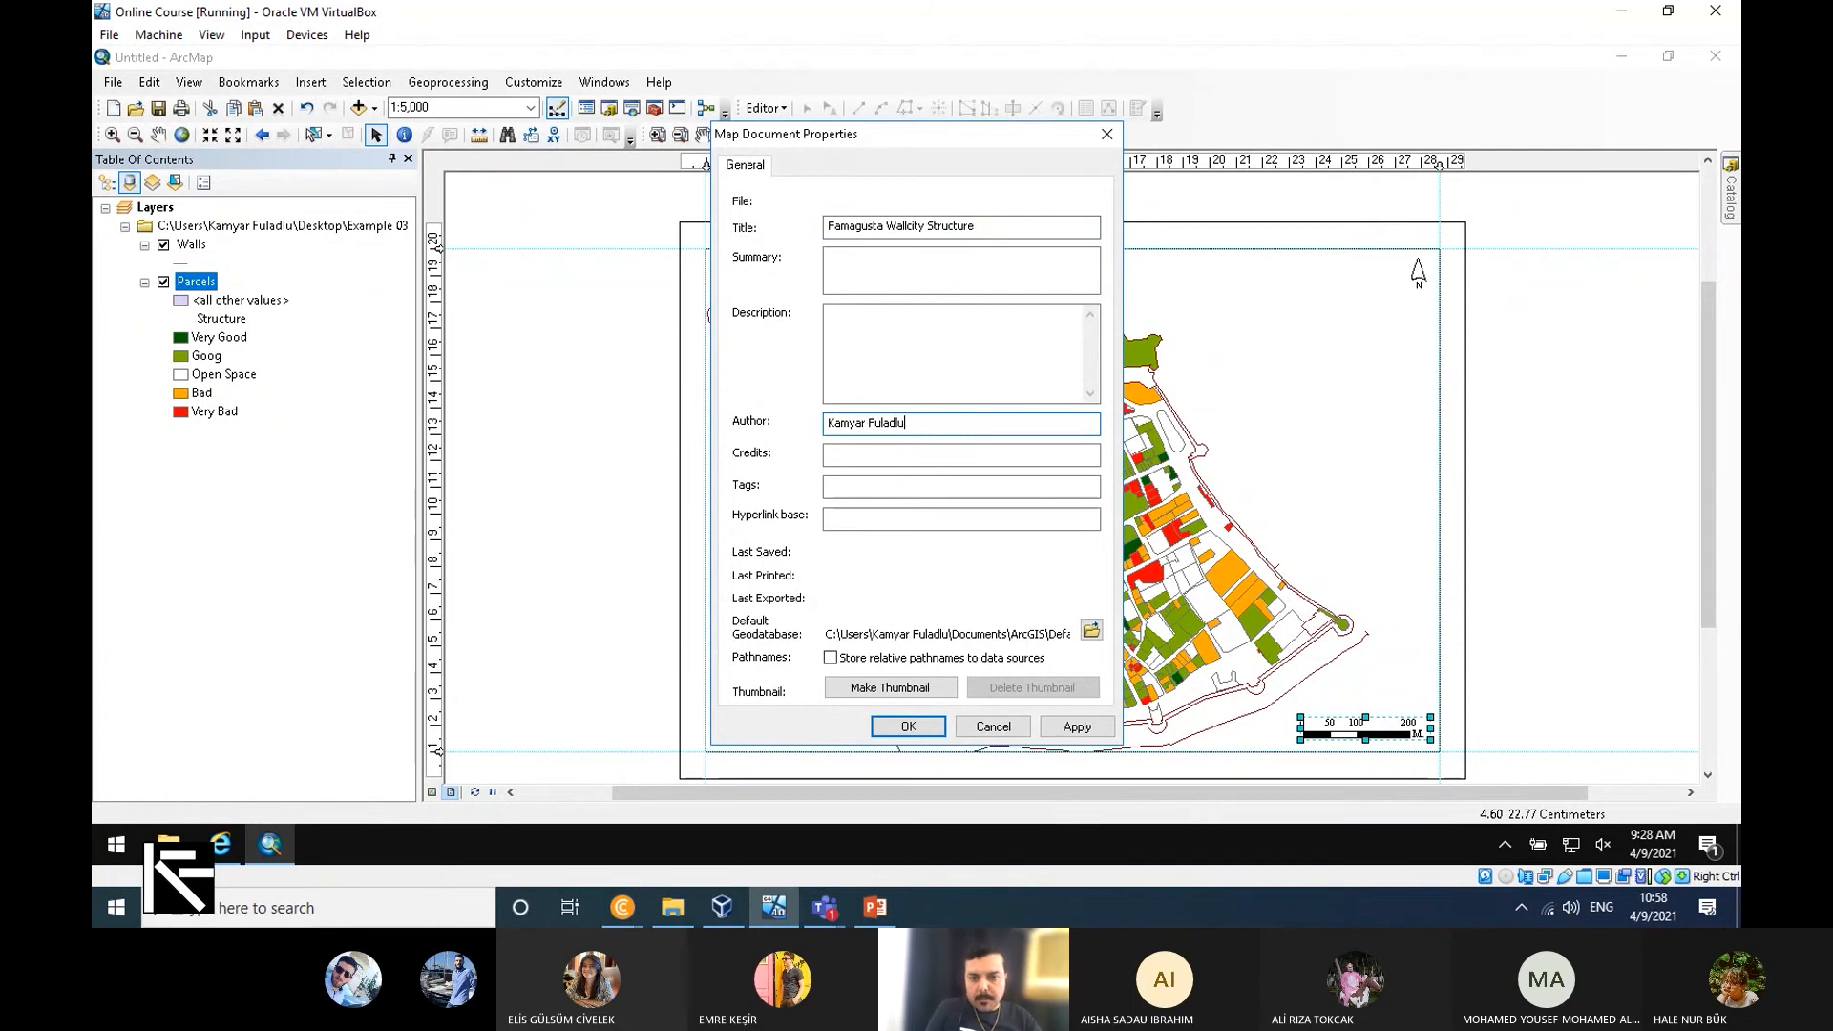
{"action": "left_click", "coordinate": [907, 727]}
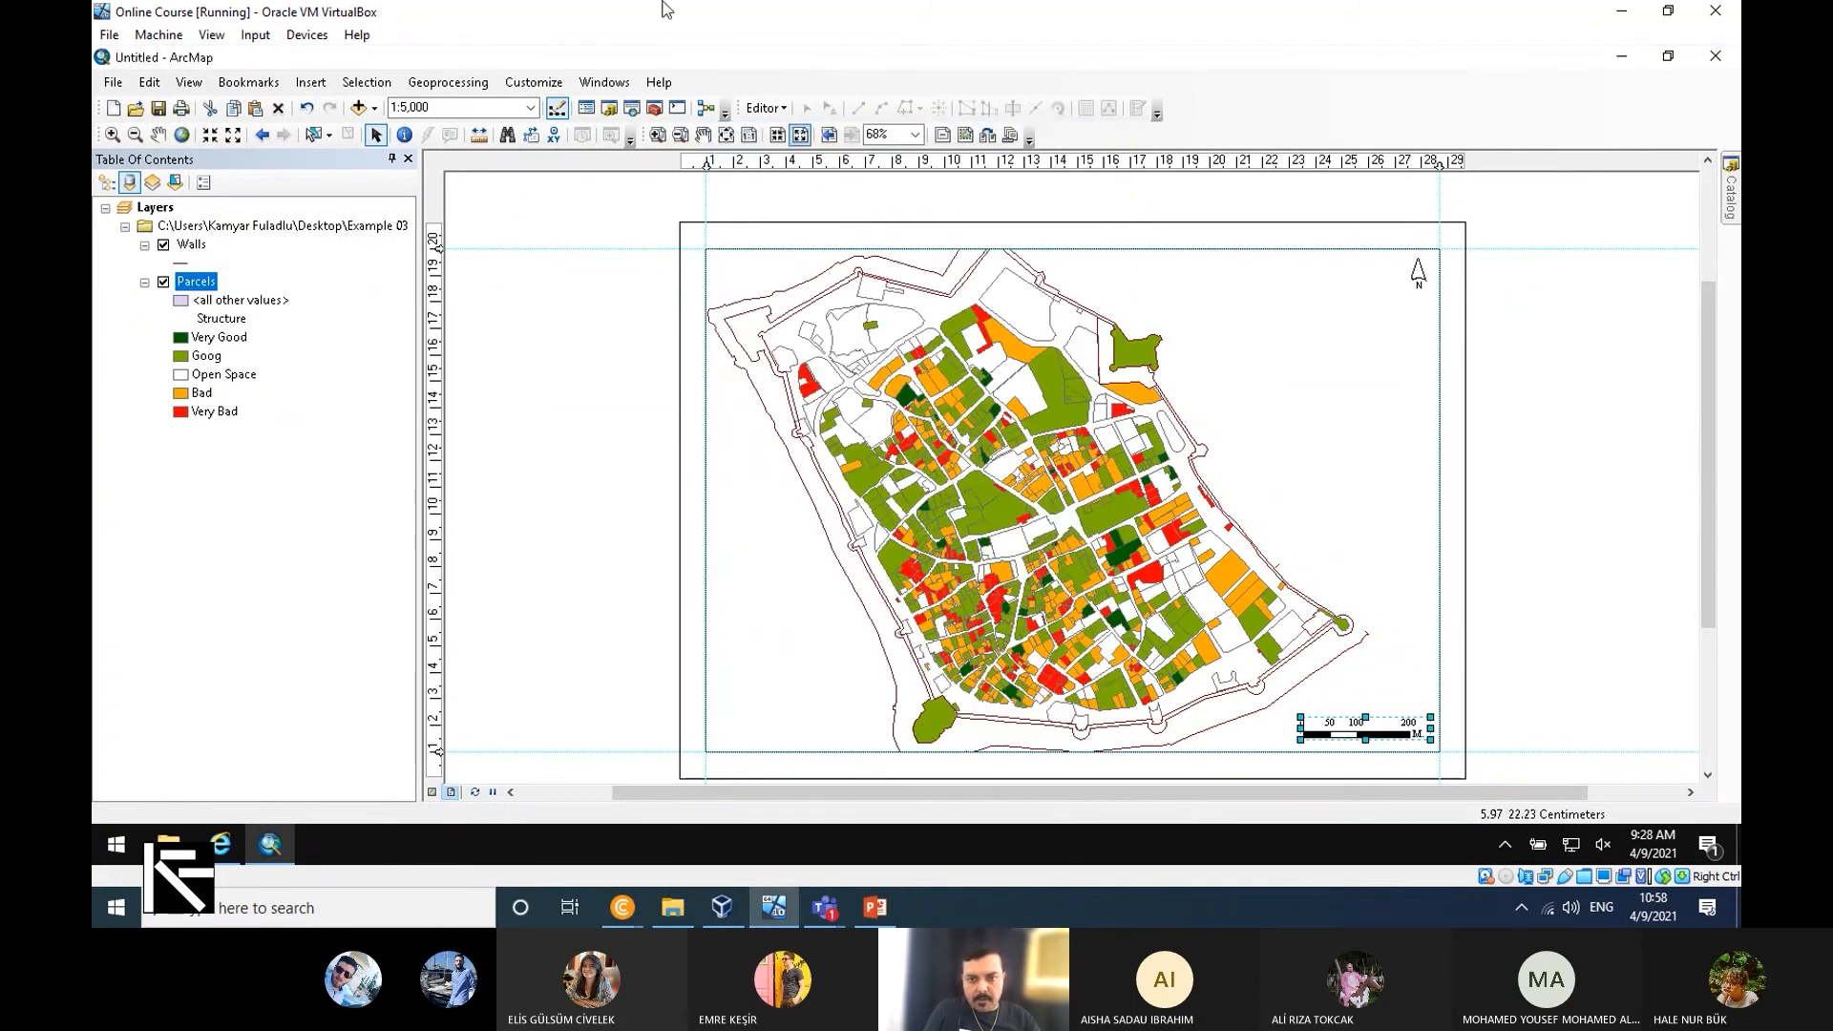
Insert the document title into the layout and place it near the data frame's upper edge, left of the north arrow.
{"action": "left_click", "coordinate": [310, 82]}
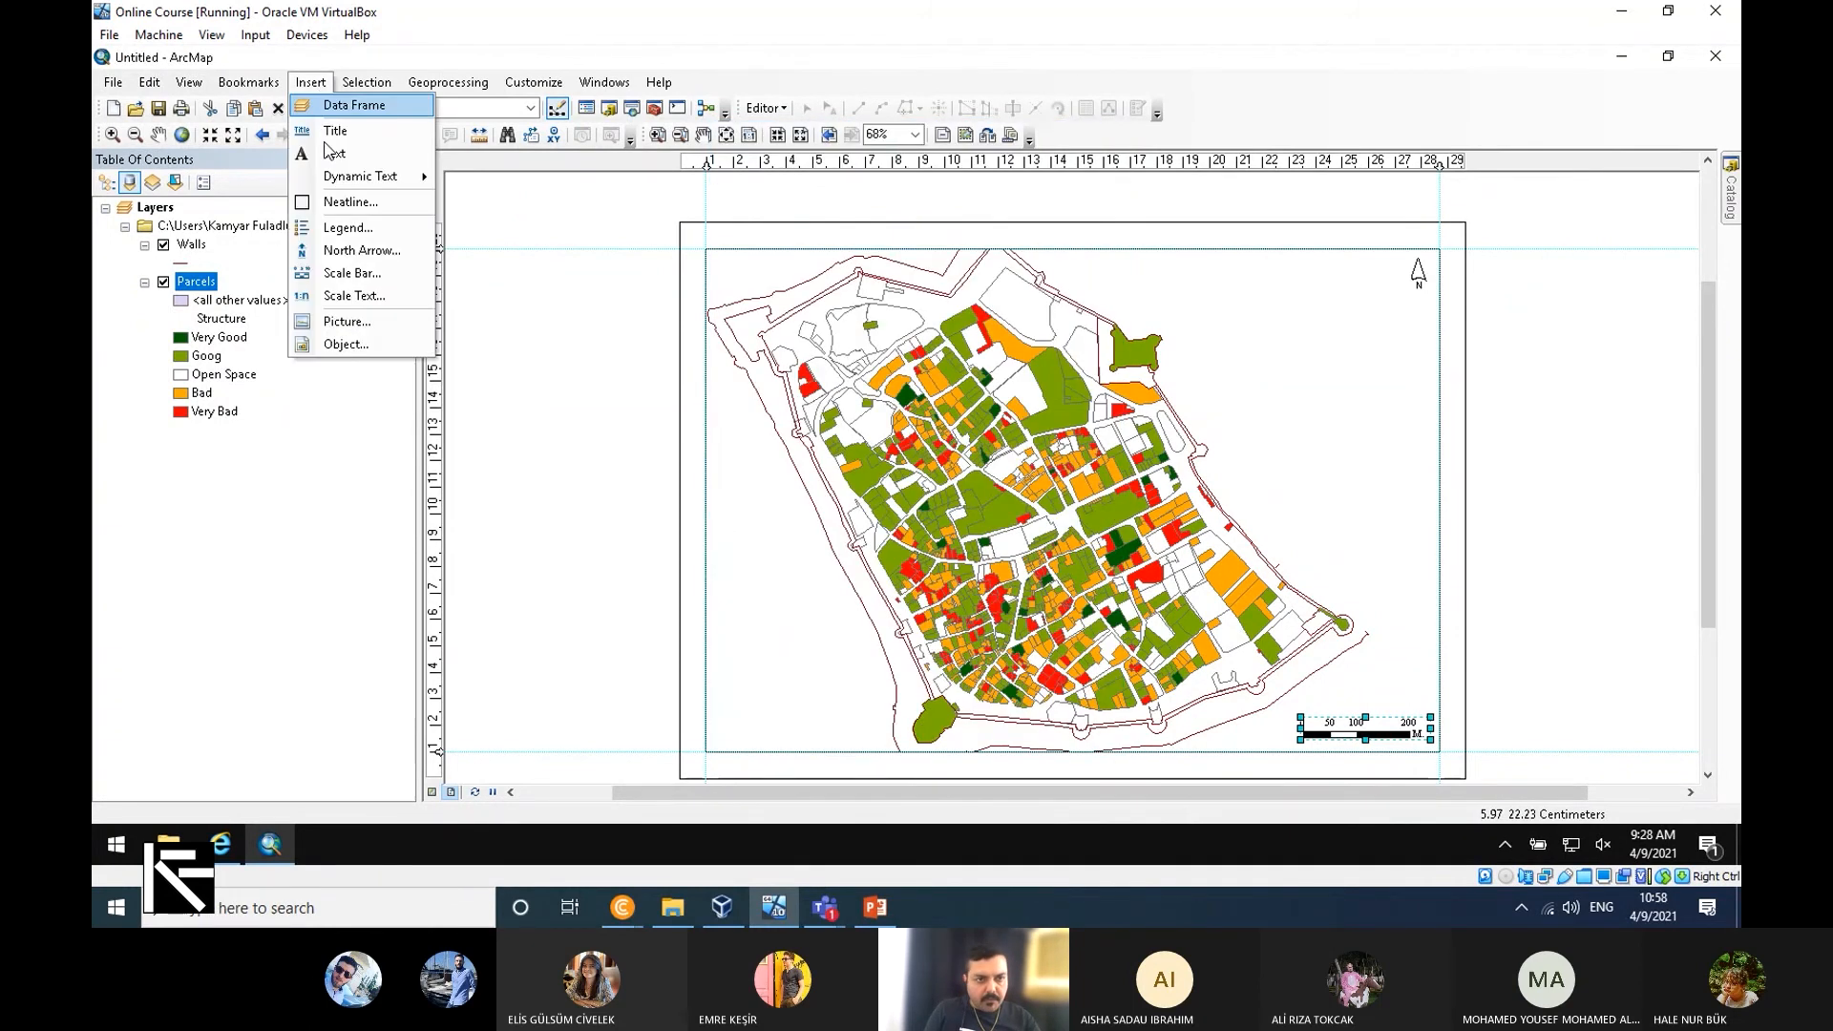
{"action": "mouse_move", "coordinate": [385, 180]}
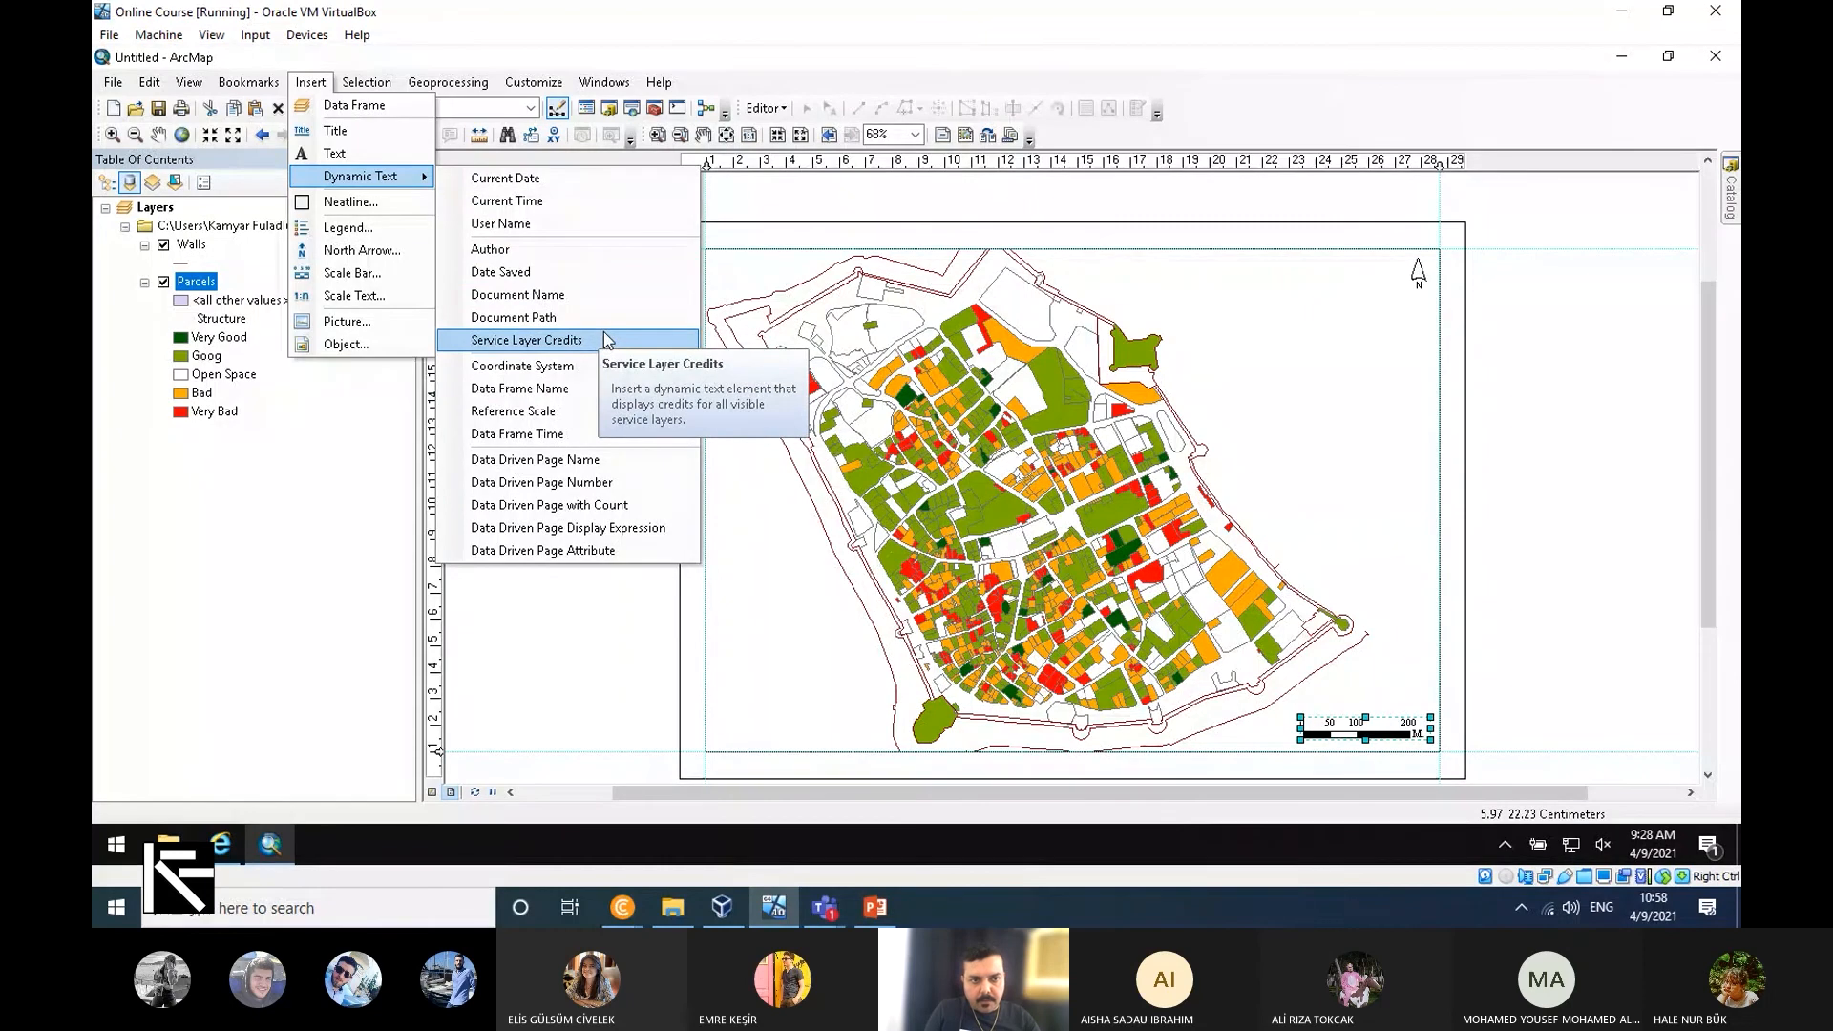
{"action": "left_click", "coordinate": [371, 133]}
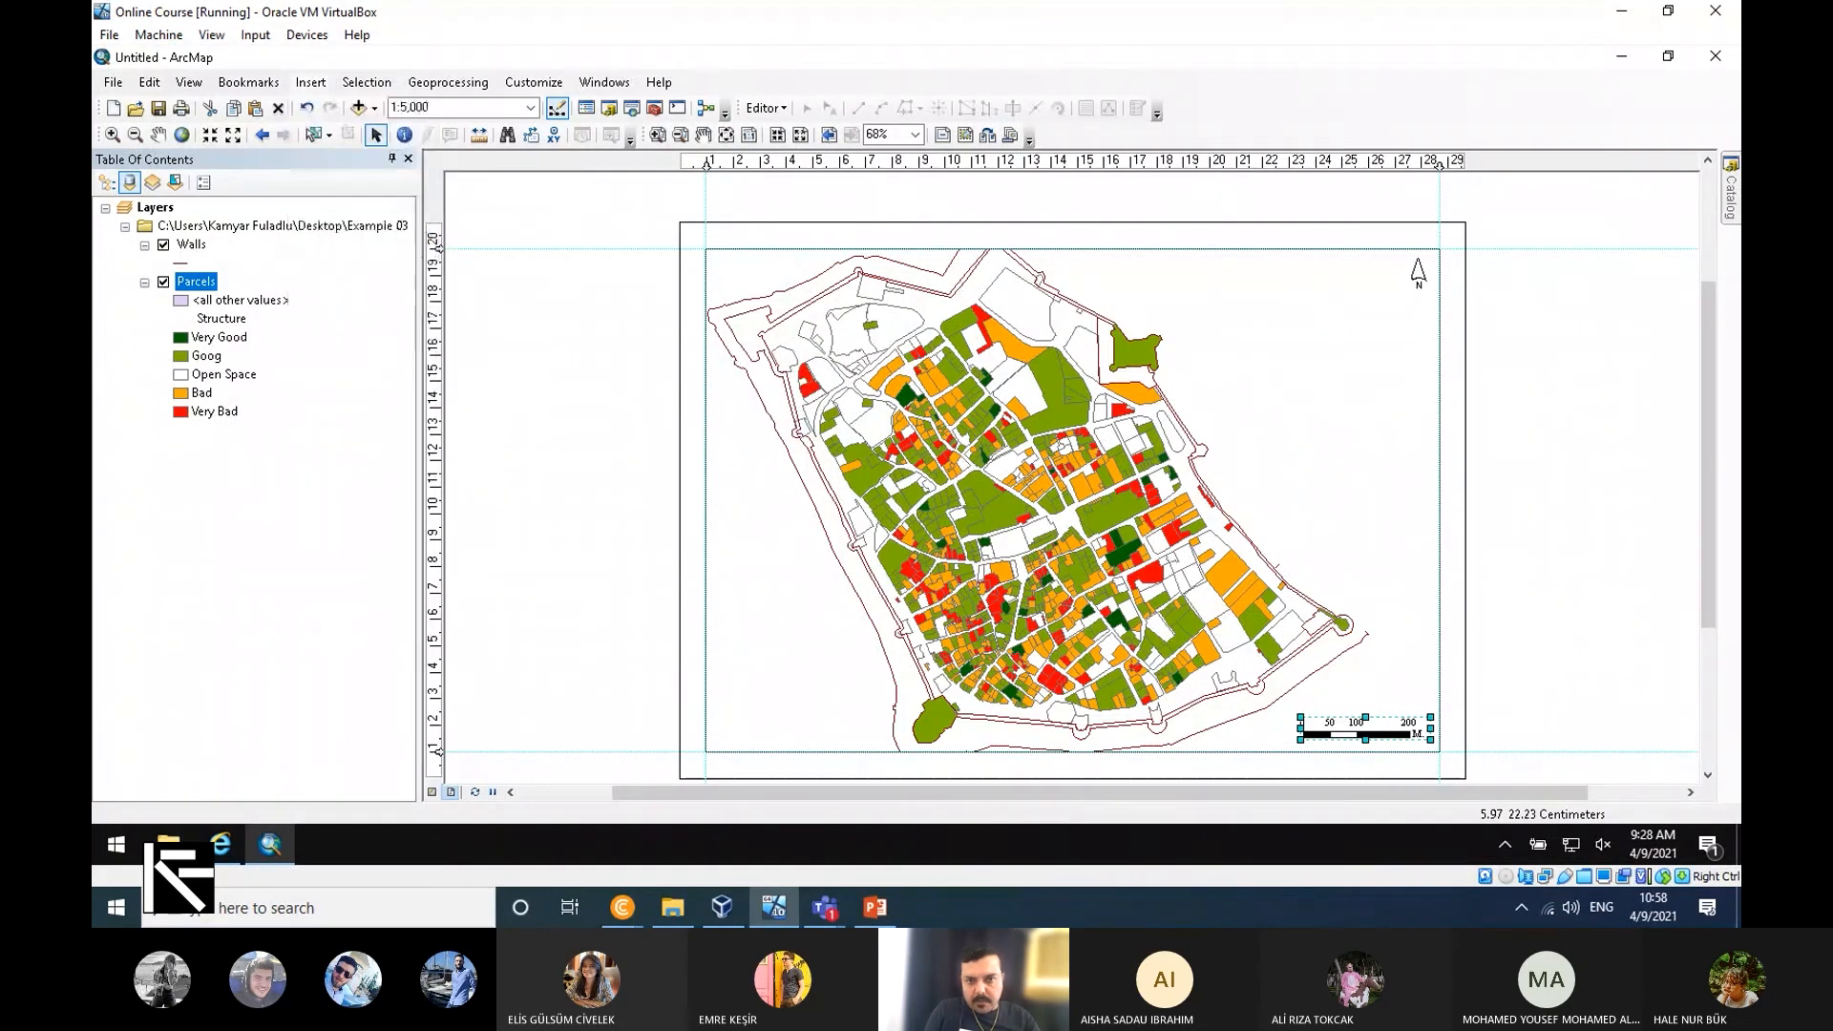
{"action": "left_click_drag", "start_coordinate": [1090, 258], "coordinate": [1244, 284]}
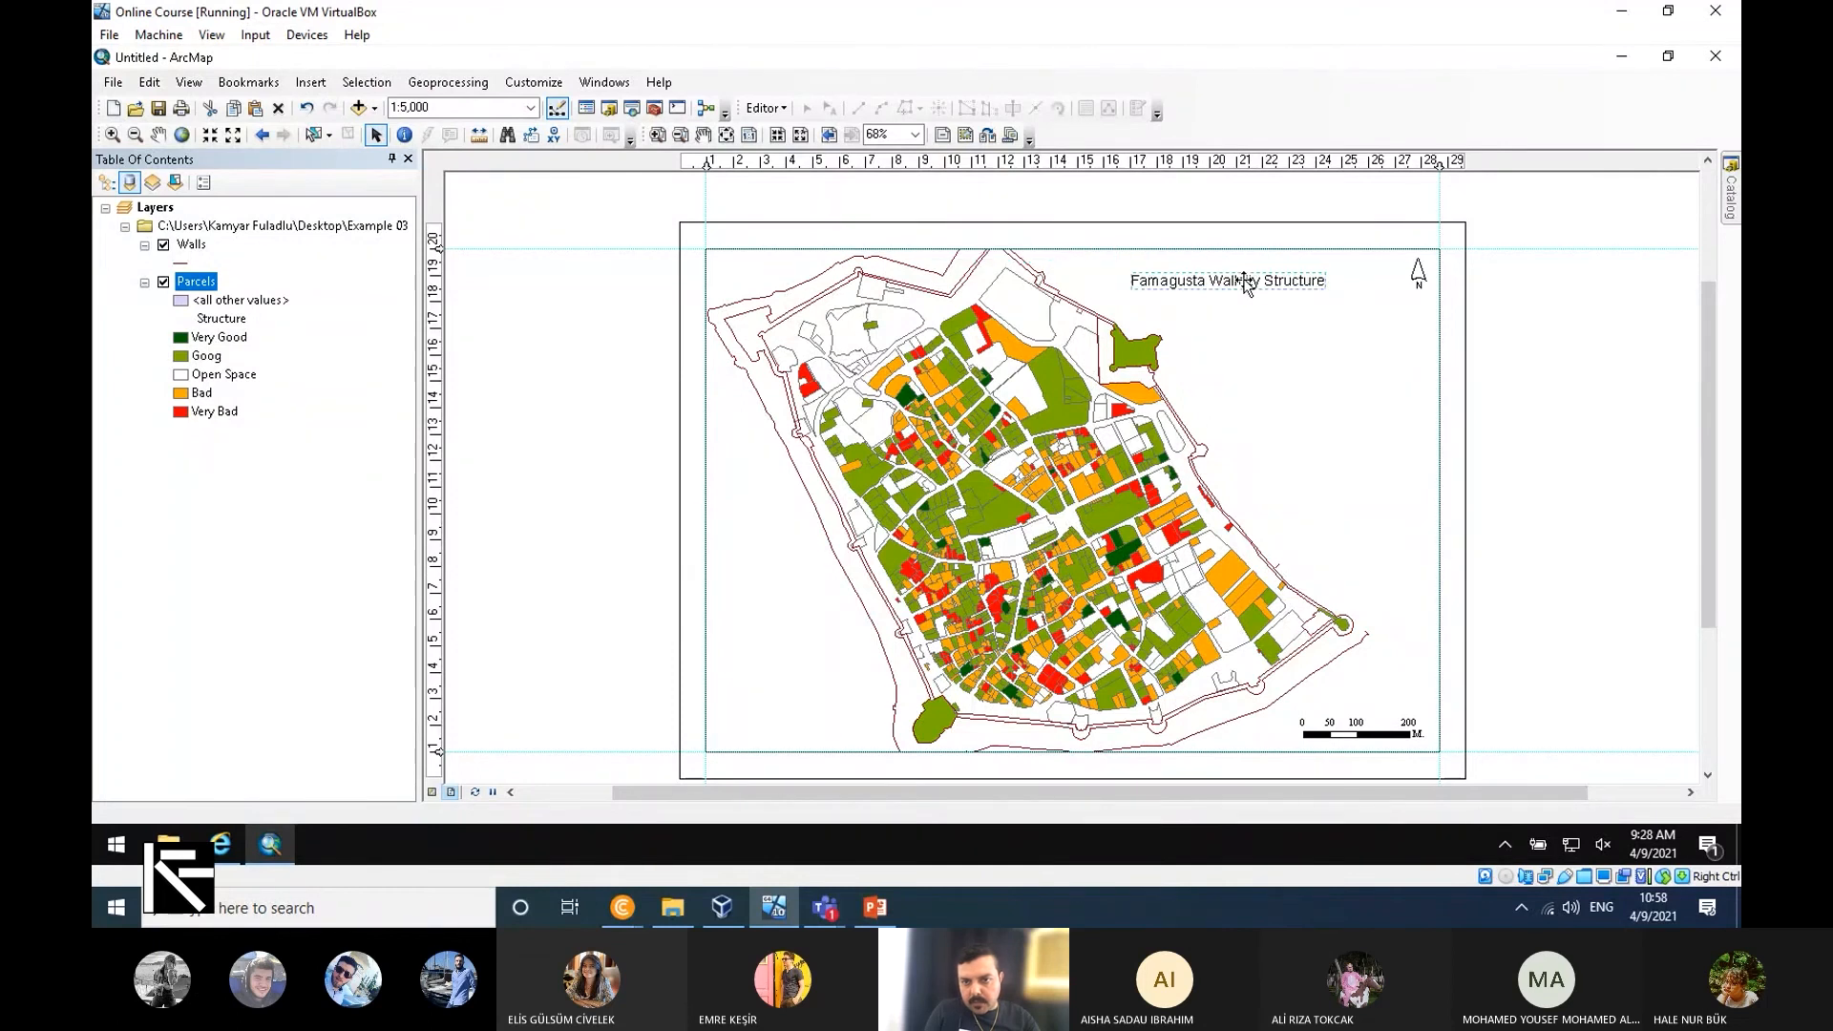
Format the map title's text as bold Times New Roman, size 18, and accept its properties.
{"action": "double_click", "coordinate": [1244, 284]}
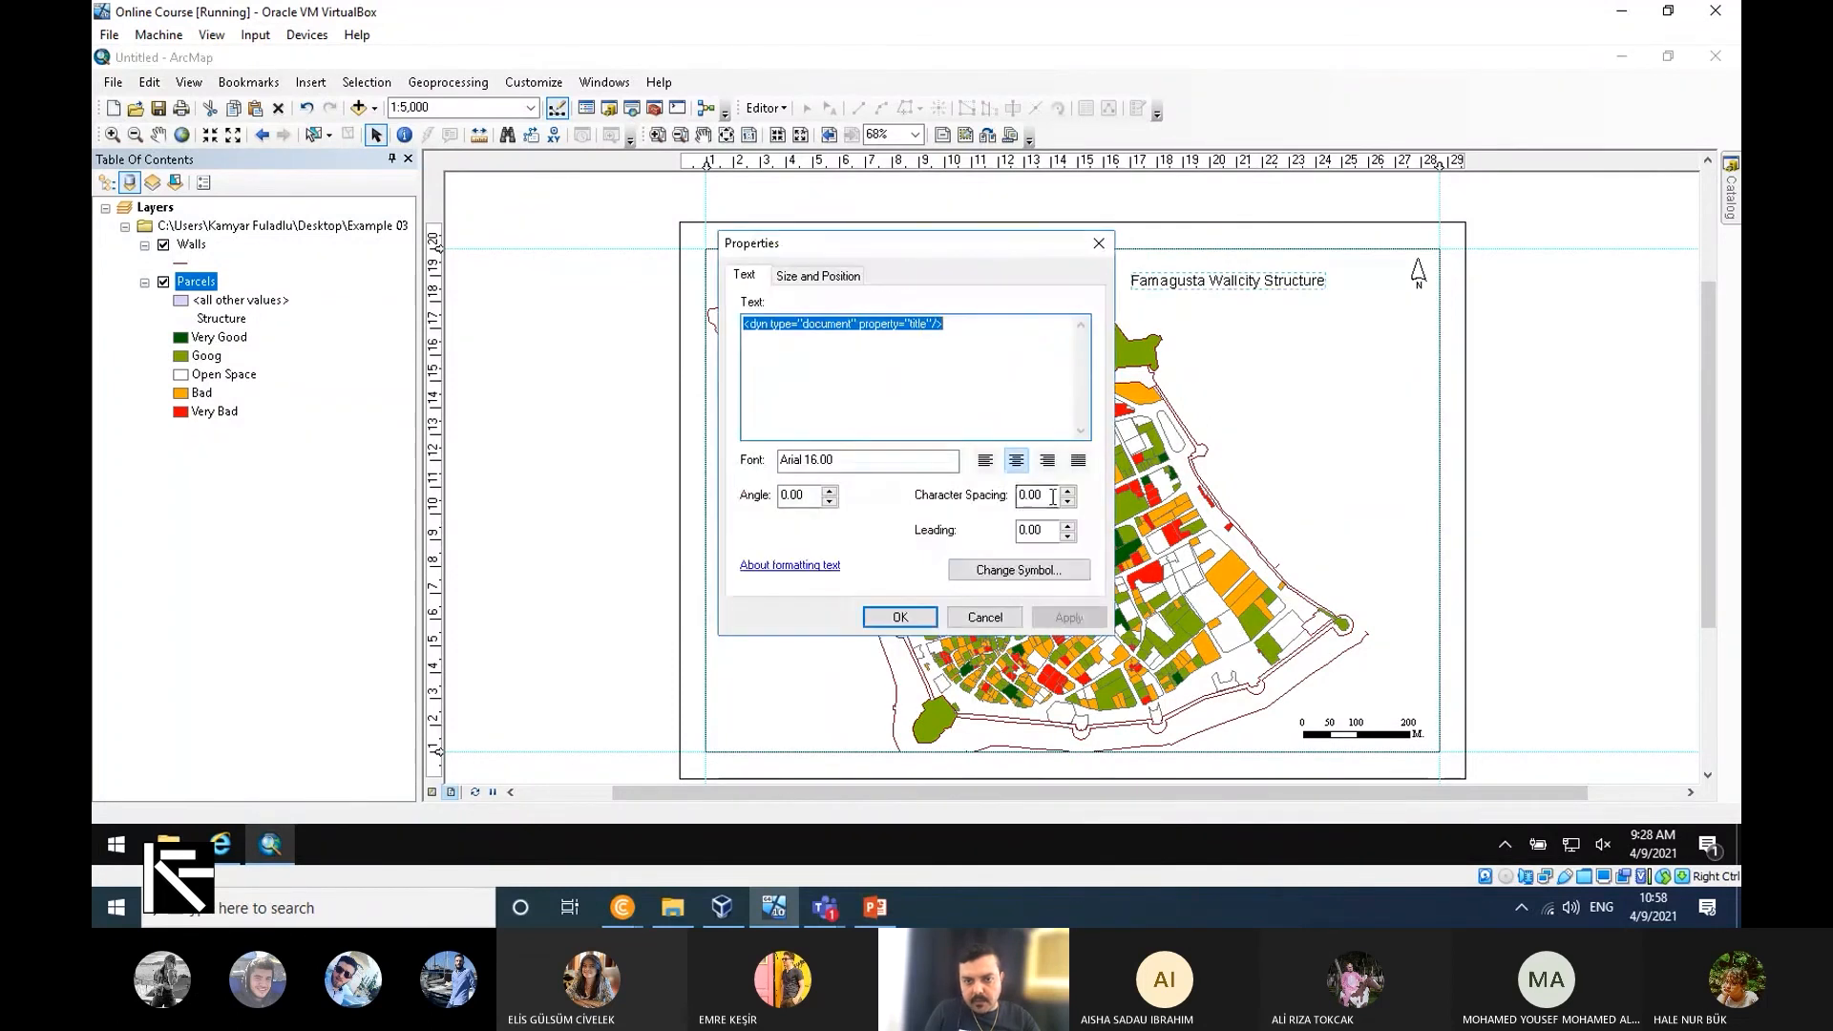
{"action": "left_click", "coordinate": [1041, 576]}
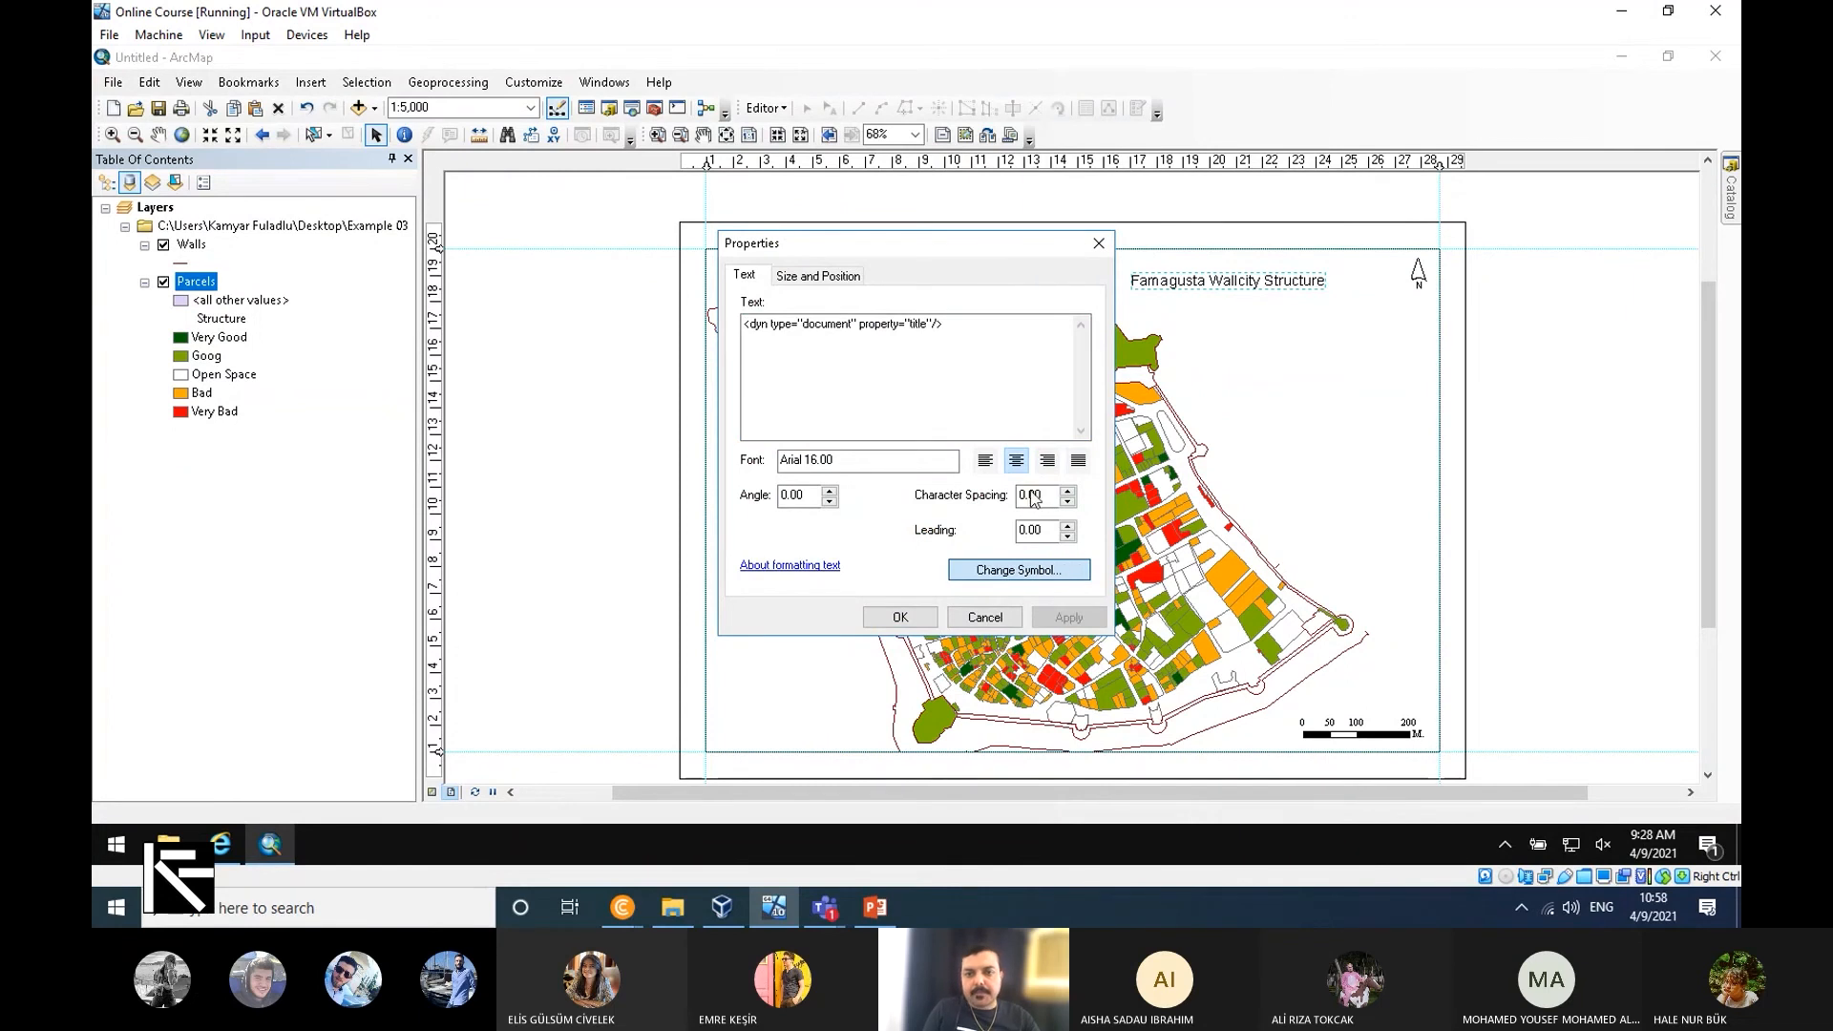
{"action": "left_click", "coordinate": [1487, 345]}
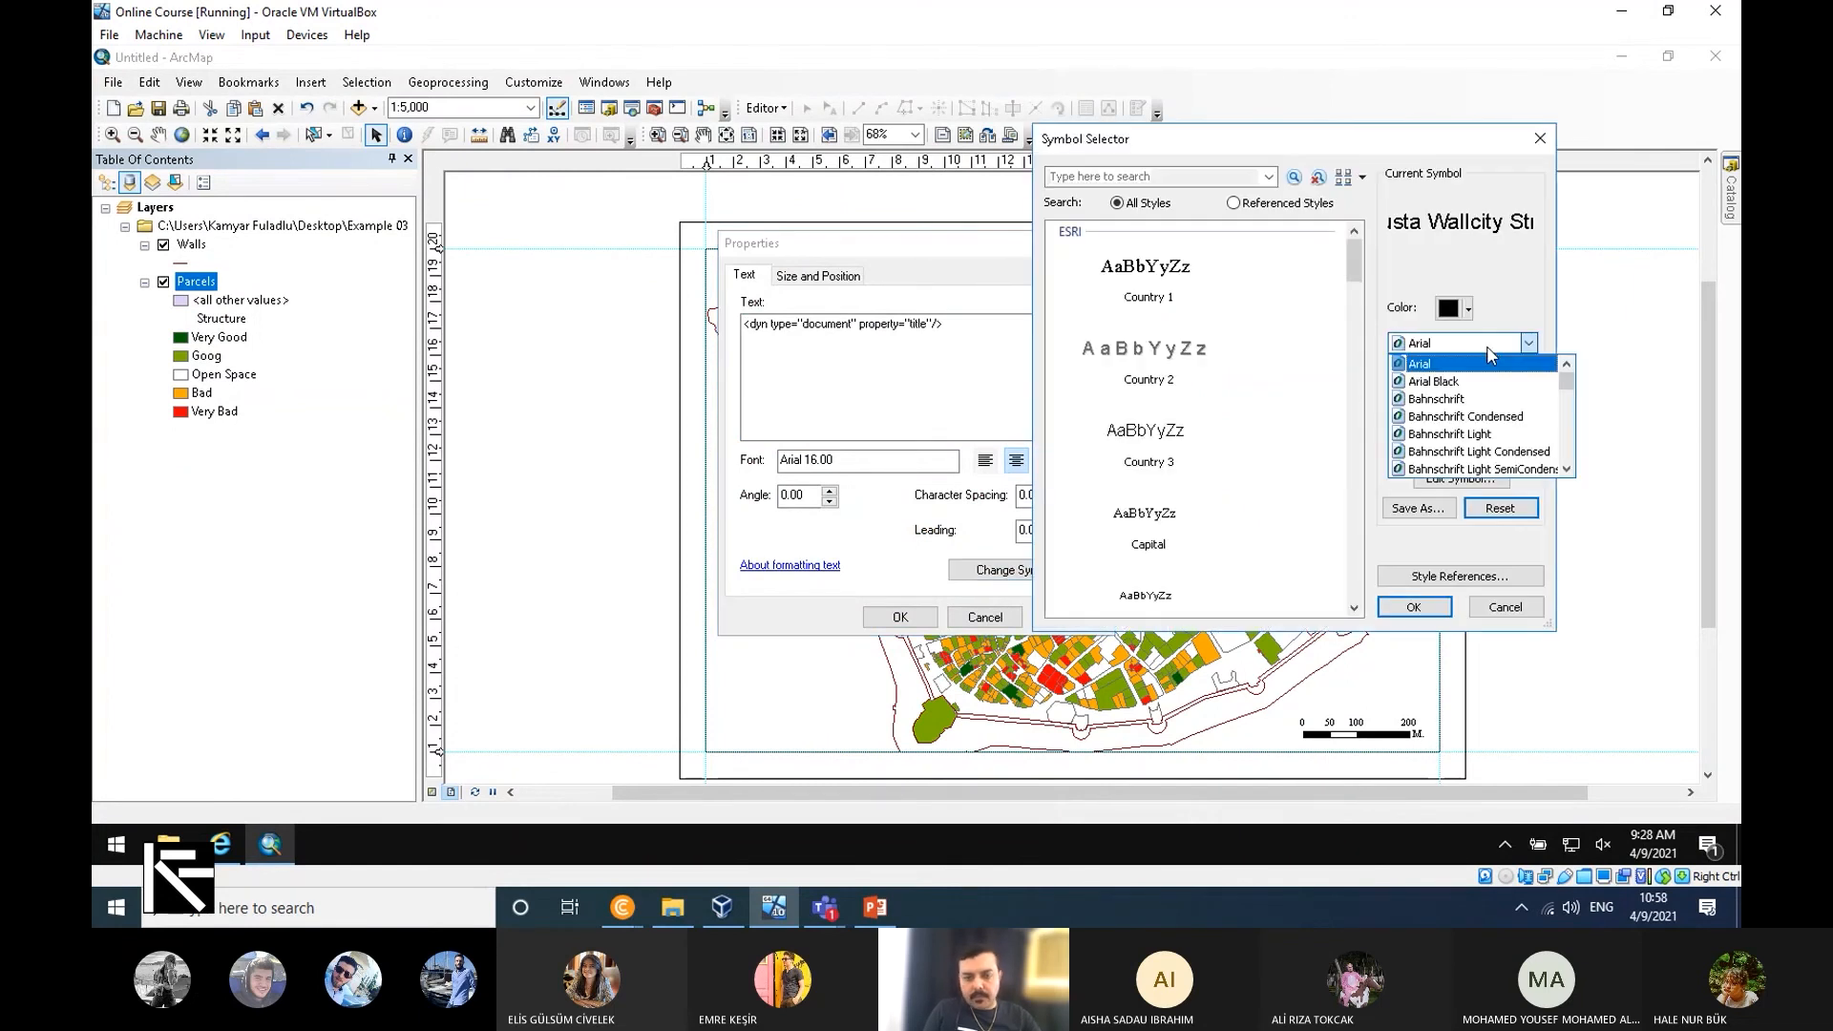
{"action": "type", "text": "ti"}
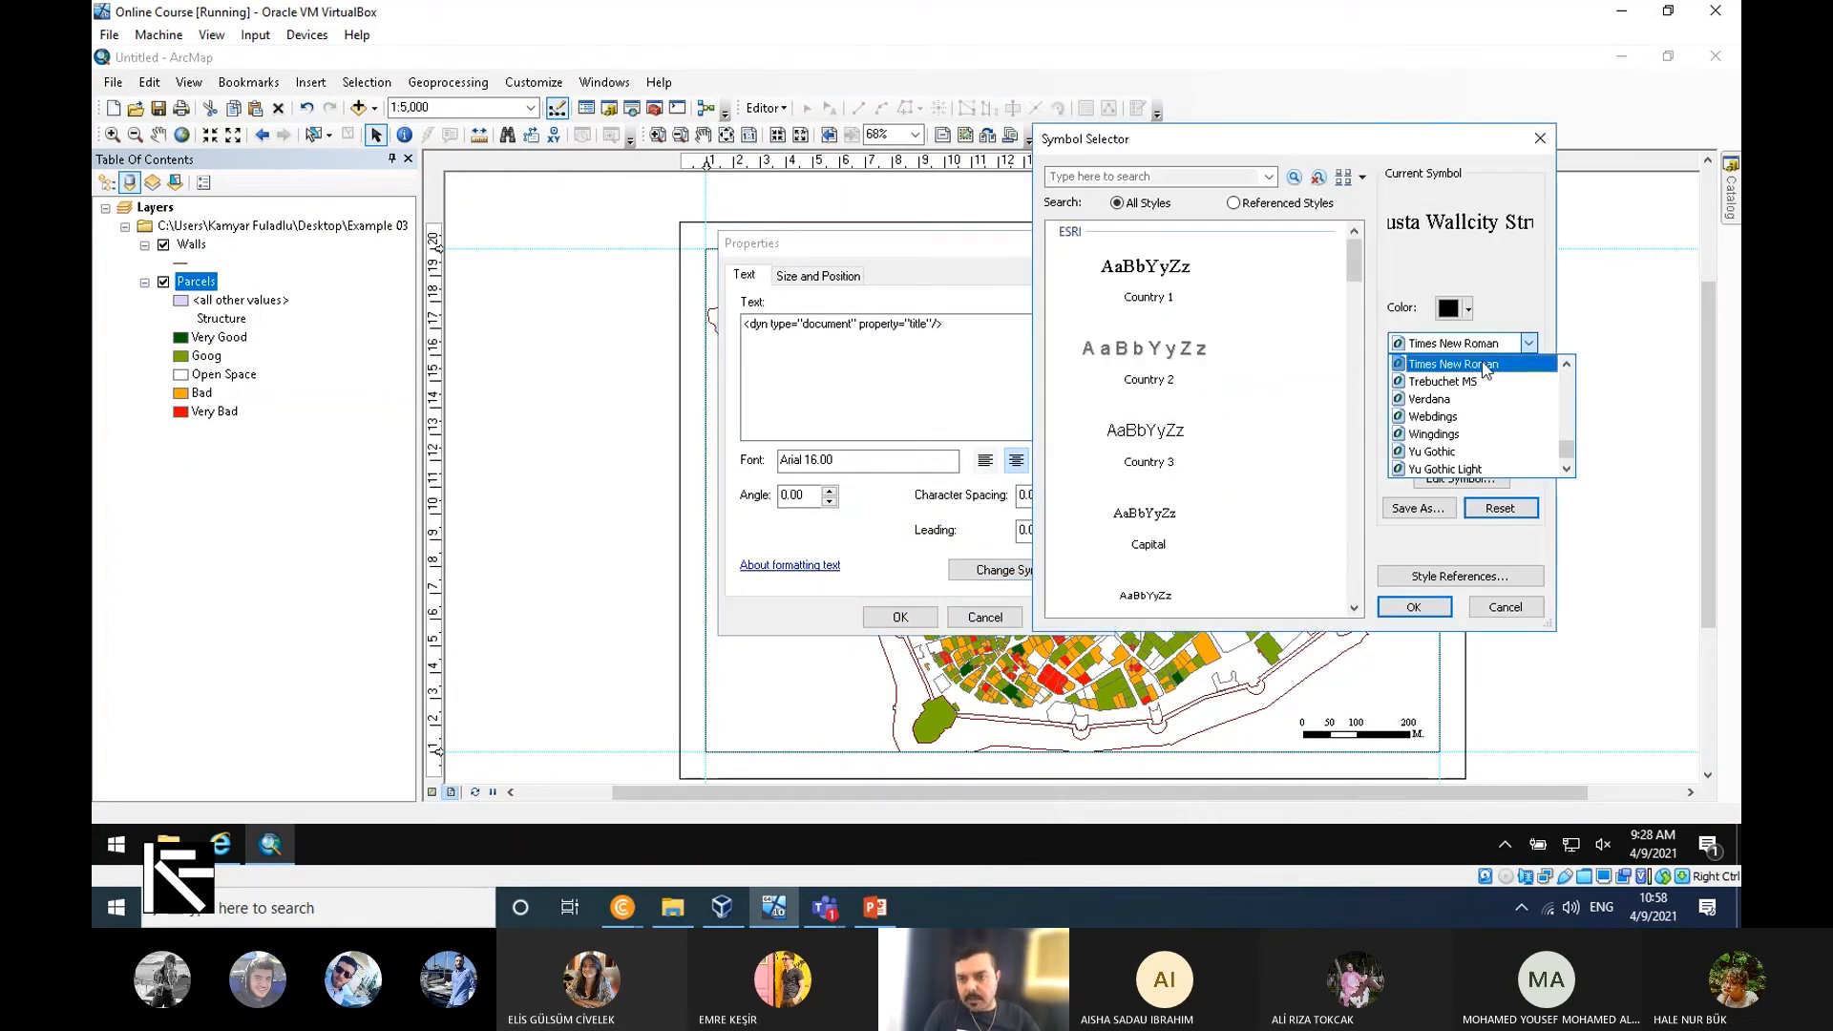
{"action": "left_click", "coordinate": [1486, 369]}
{"action": "left_click", "coordinate": [1445, 412]}
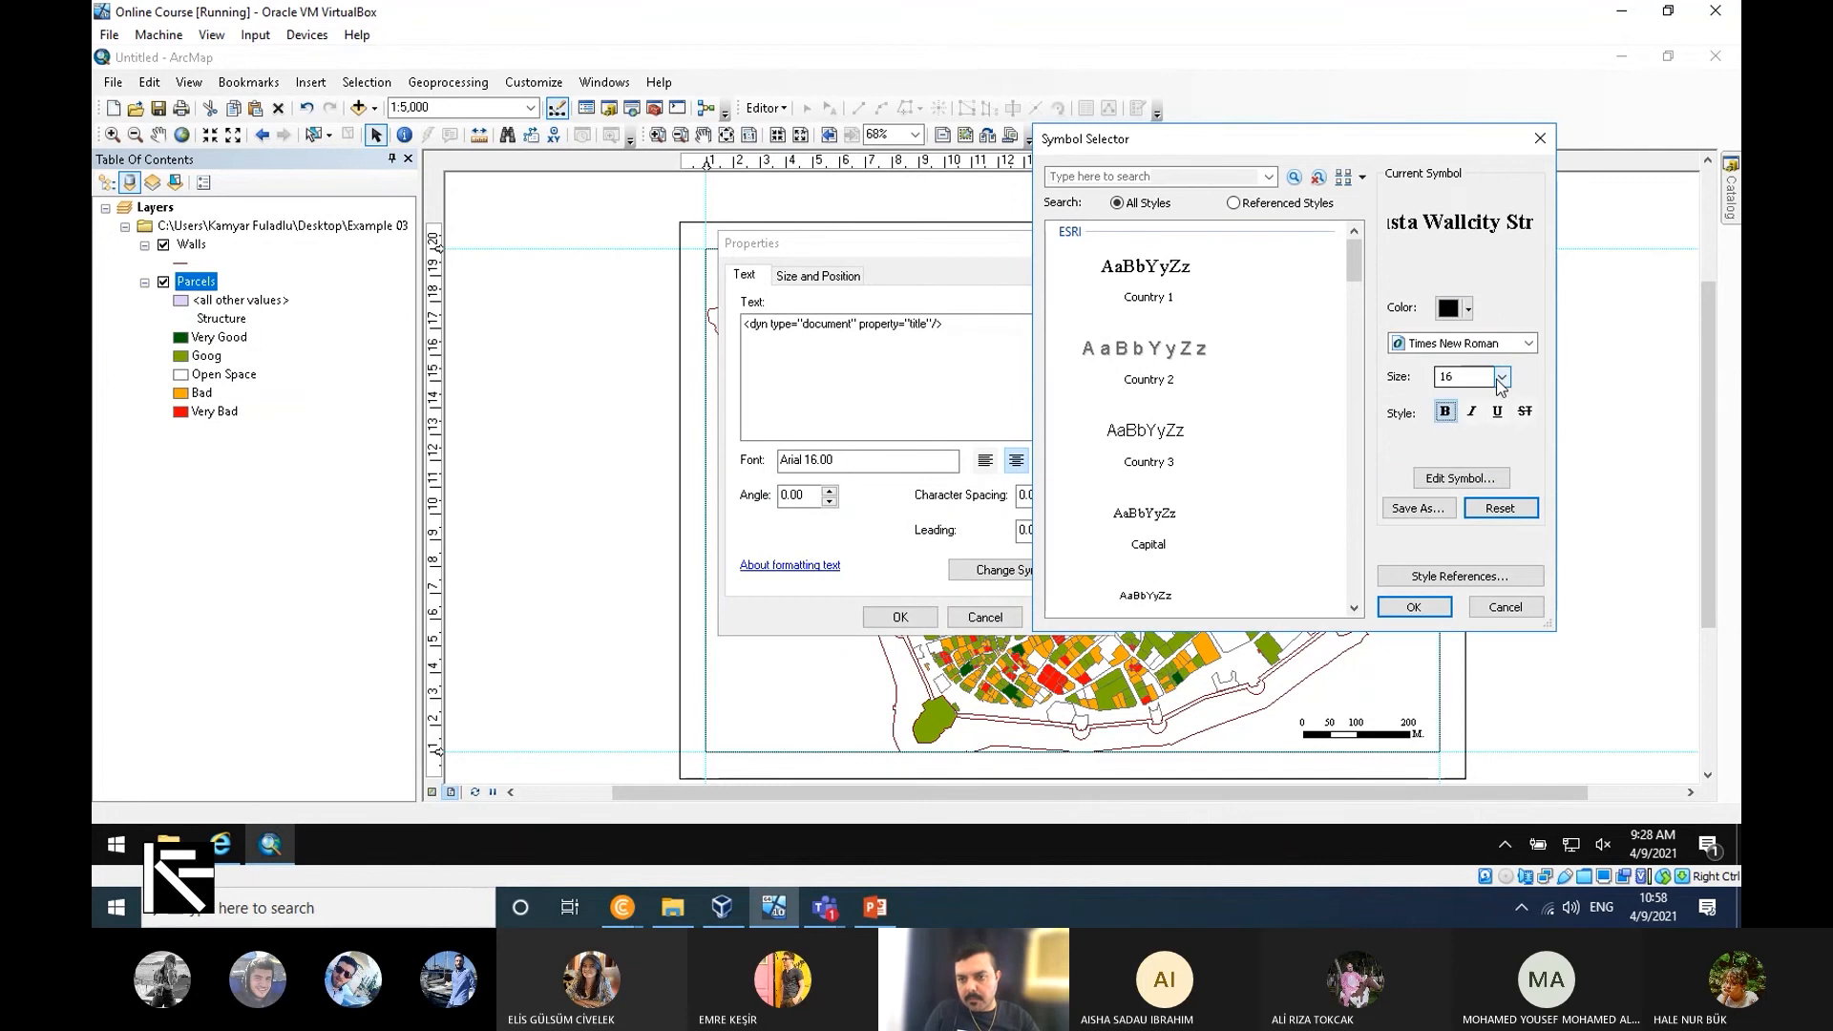
{"action": "double_click", "coordinate": [1474, 379]}
{"action": "type", "text": "18"}
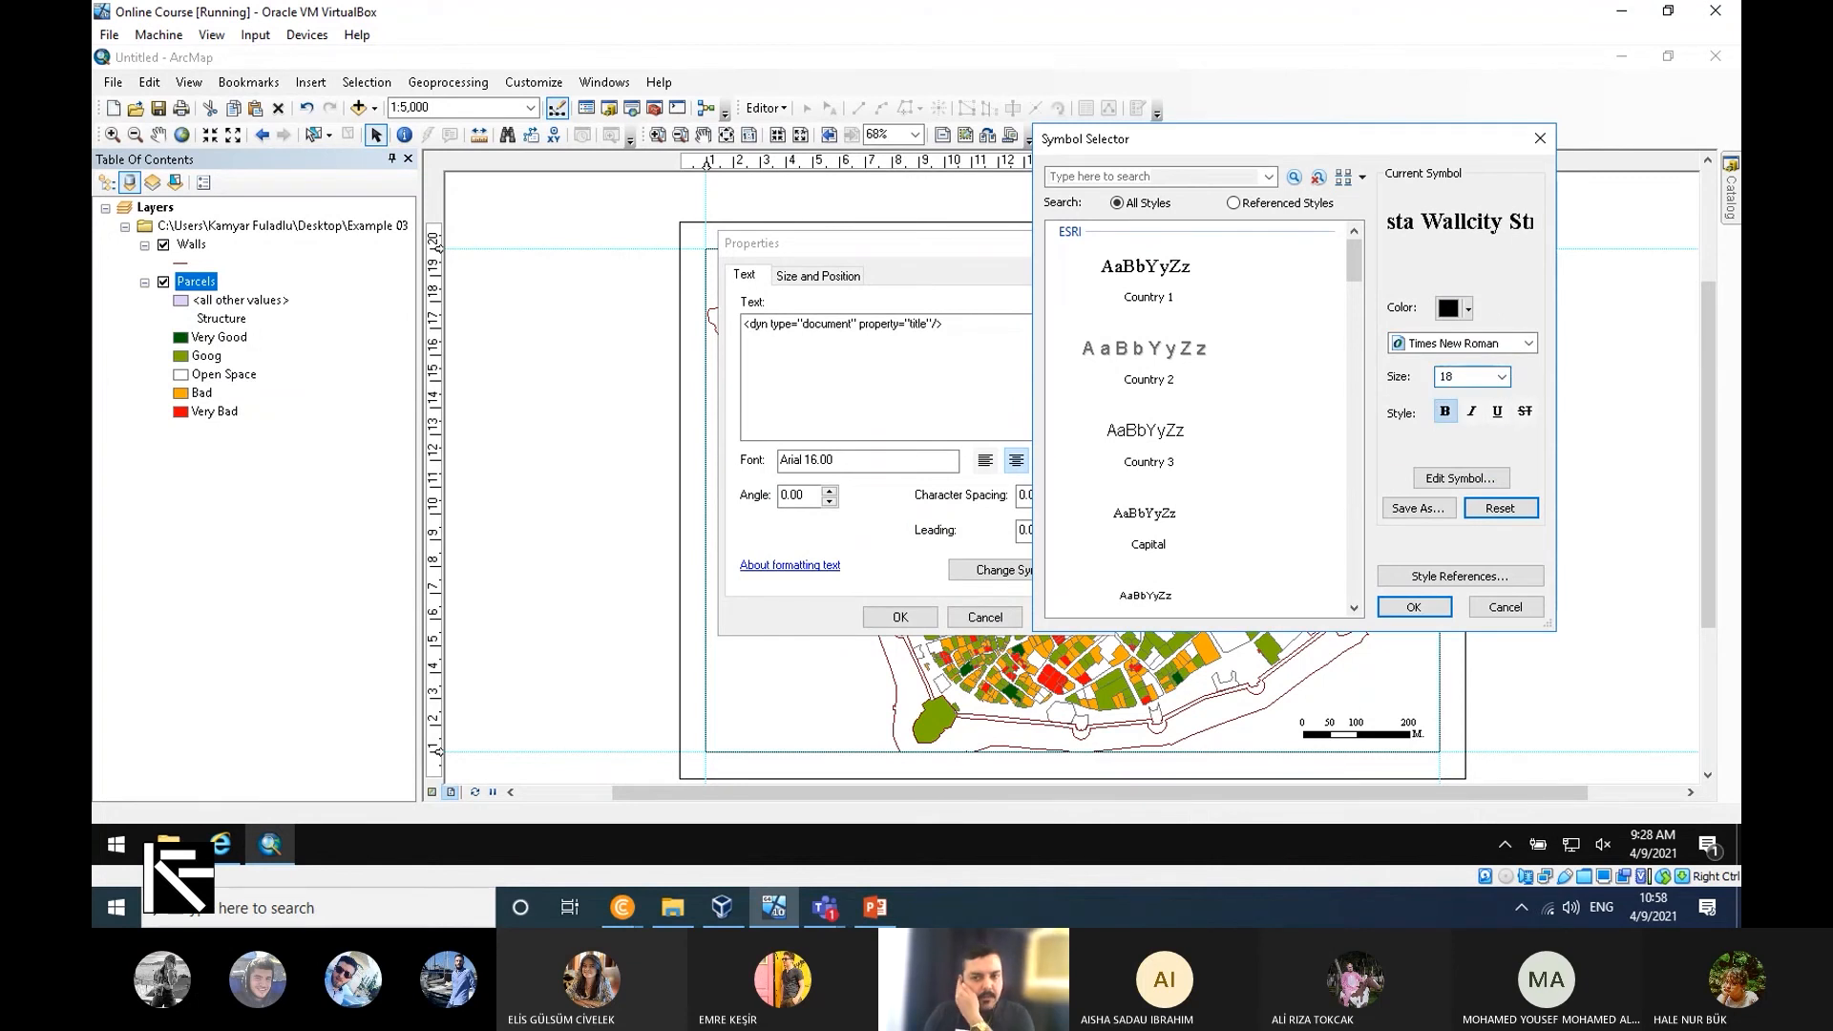
{"action": "left_click", "coordinate": [1441, 608]}
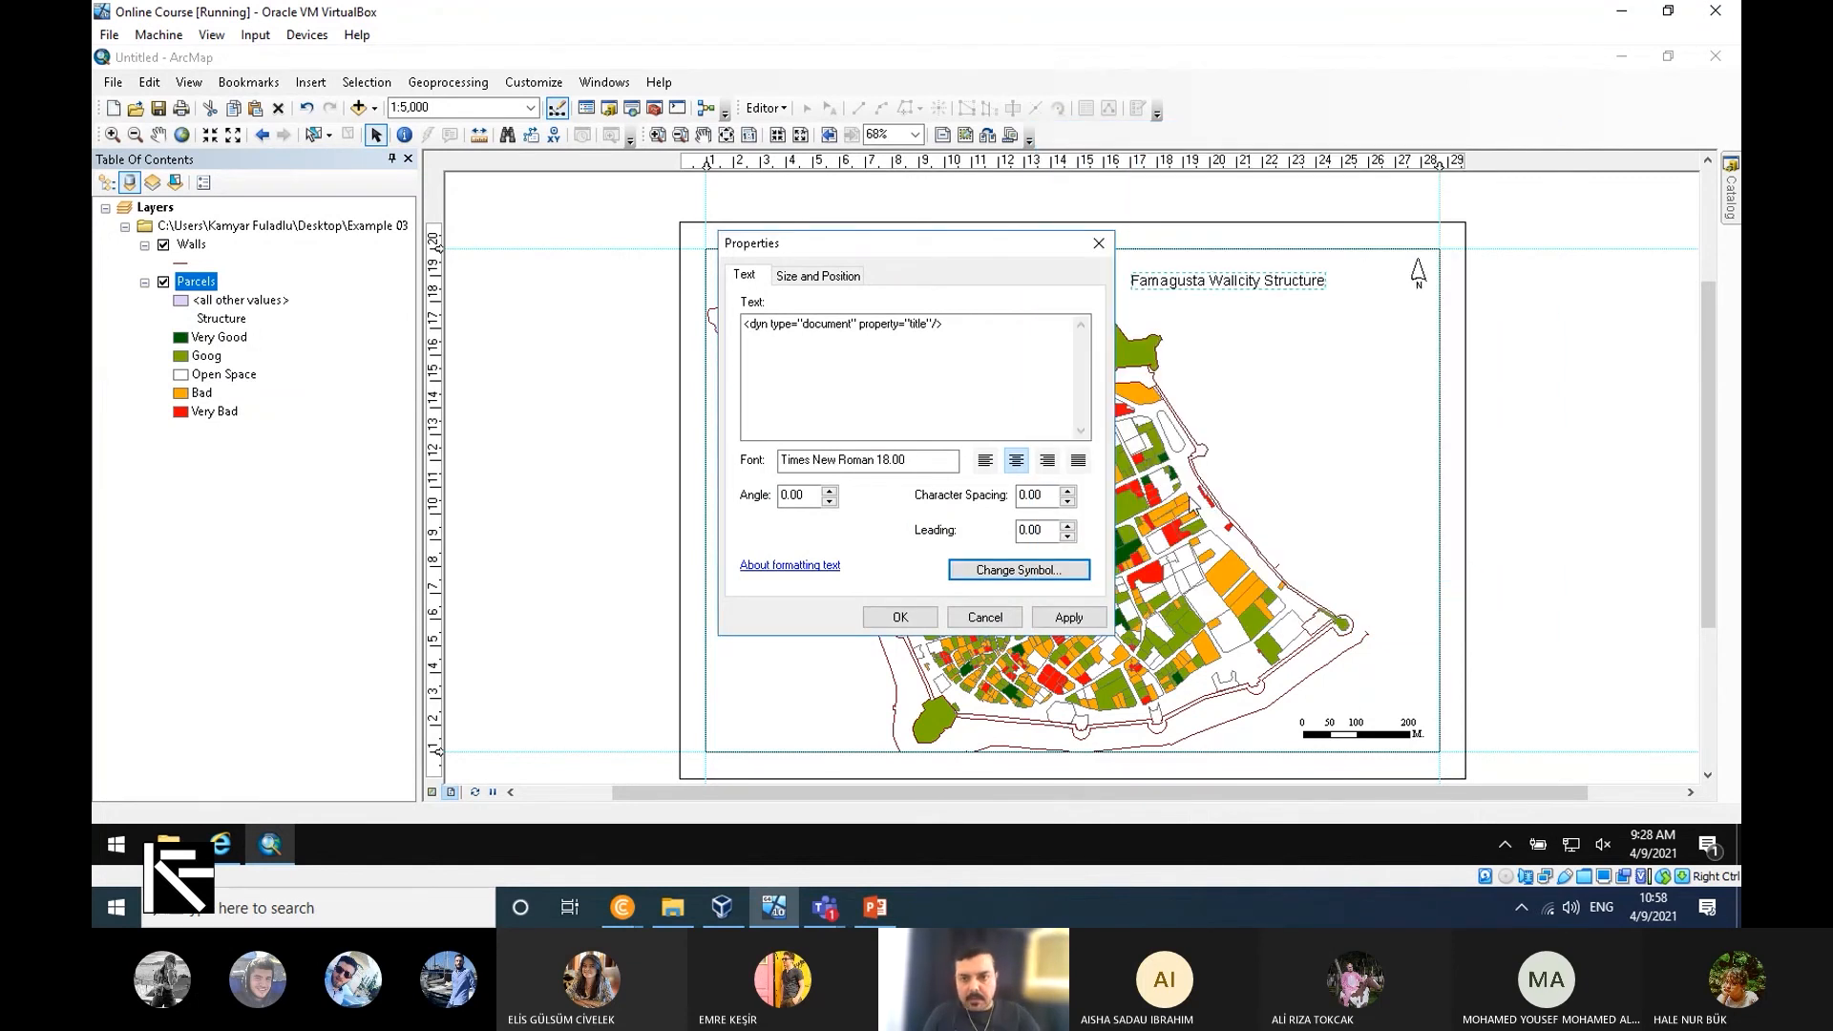
{"action": "left_click", "coordinate": [926, 618]}
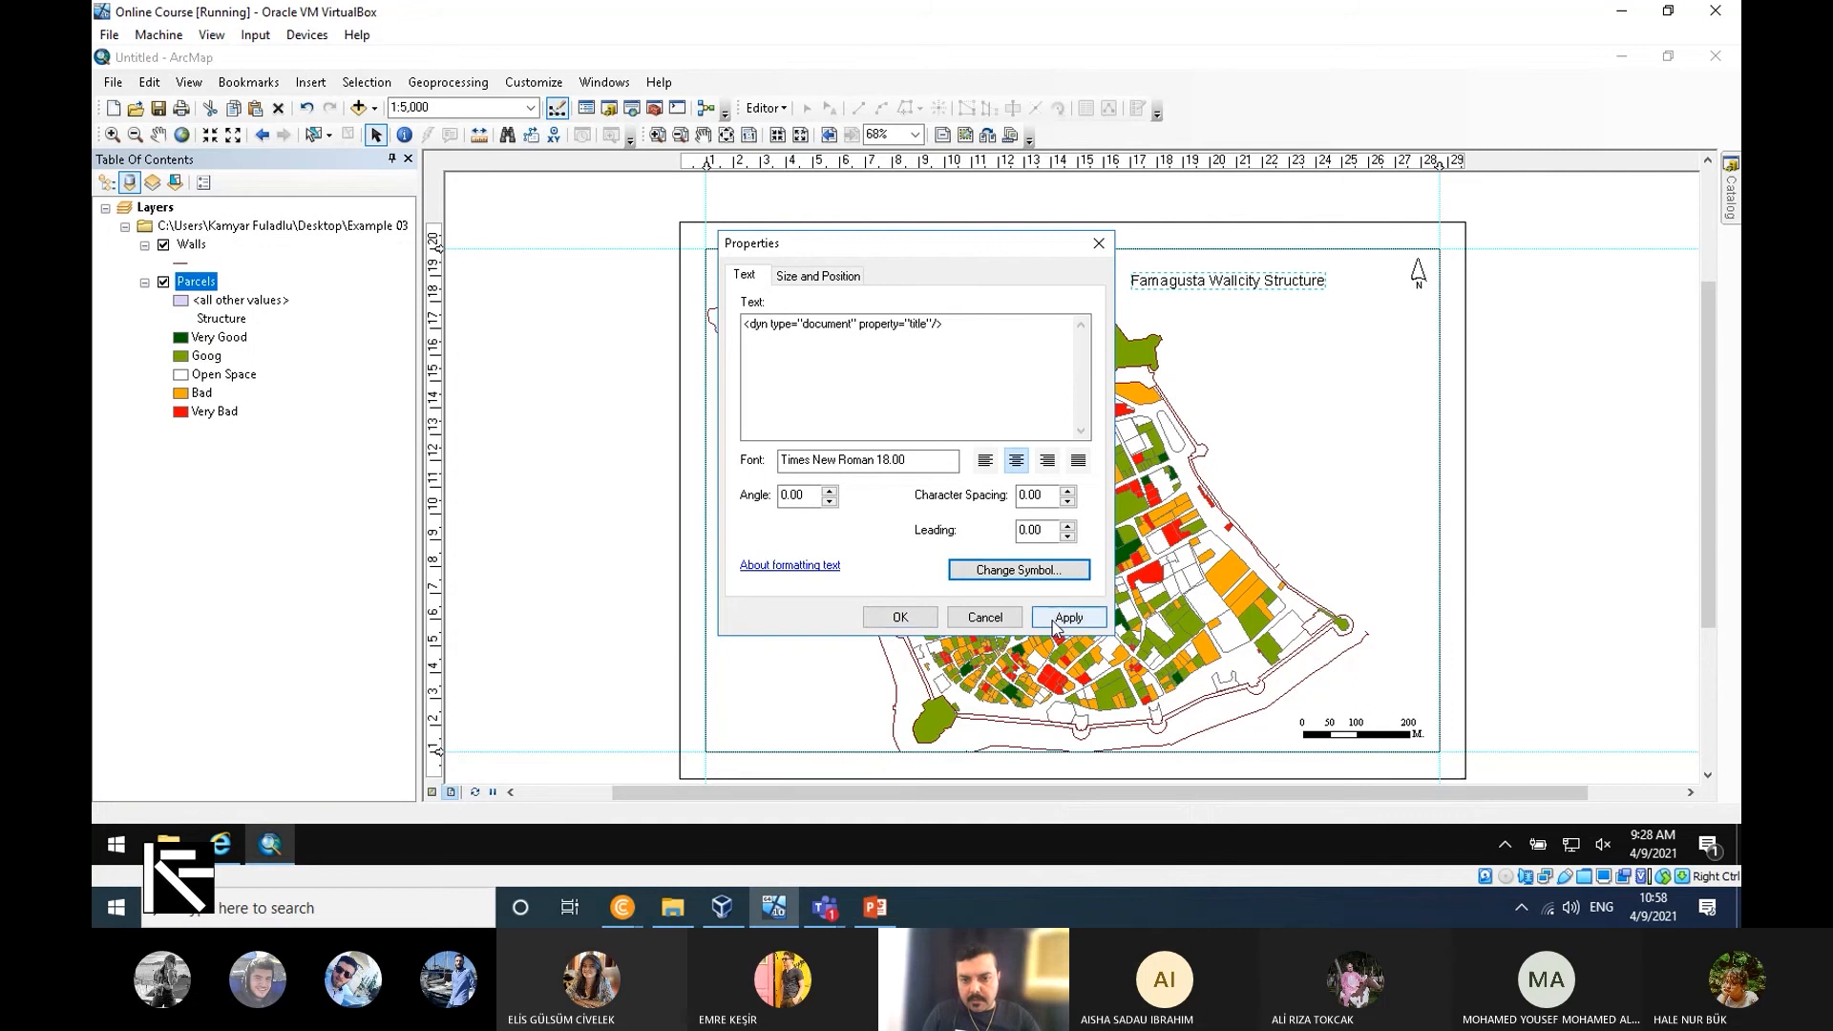
{"action": "left_click", "coordinate": [926, 619]}
Move the north arrow to just above the scale bar and the map title into the data frame's upper-right corner.
{"action": "left_click_drag", "start_coordinate": [1225, 293], "coordinate": [1288, 292]}
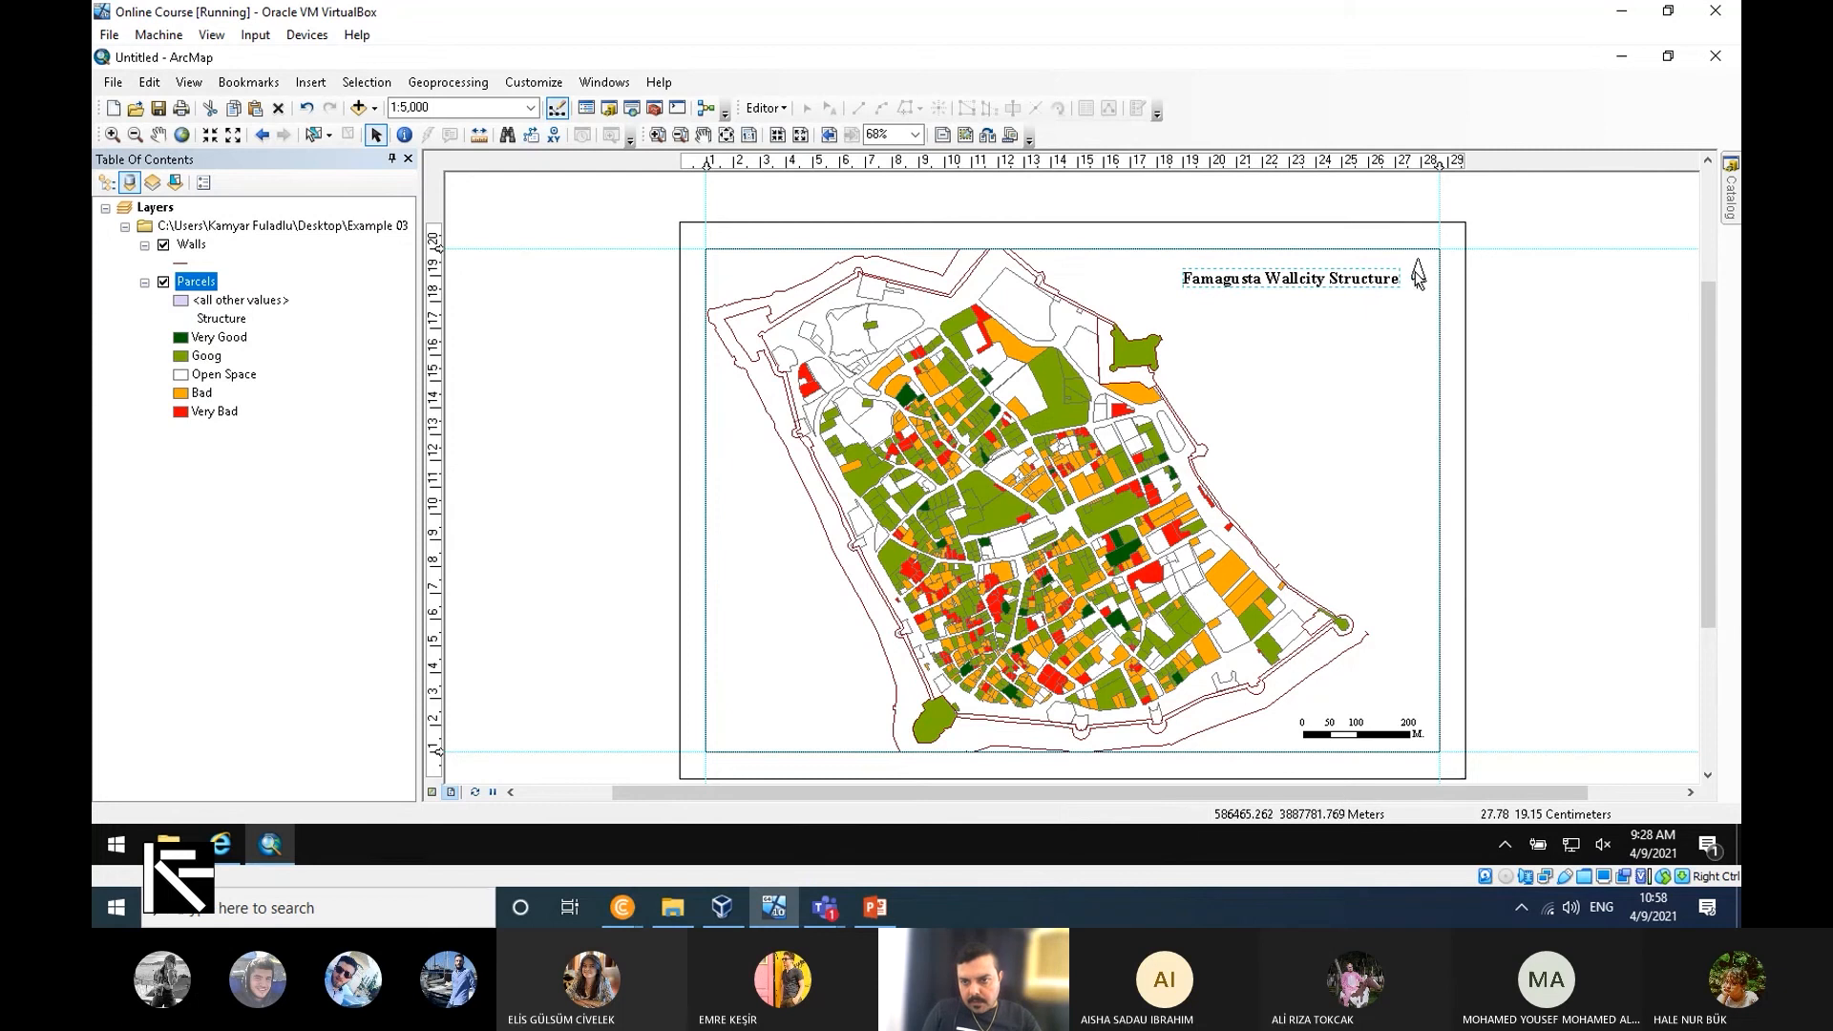
{"action": "left_click", "coordinate": [1414, 263]}
{"action": "left_click_drag", "start_coordinate": [1419, 274], "coordinate": [1417, 689]}
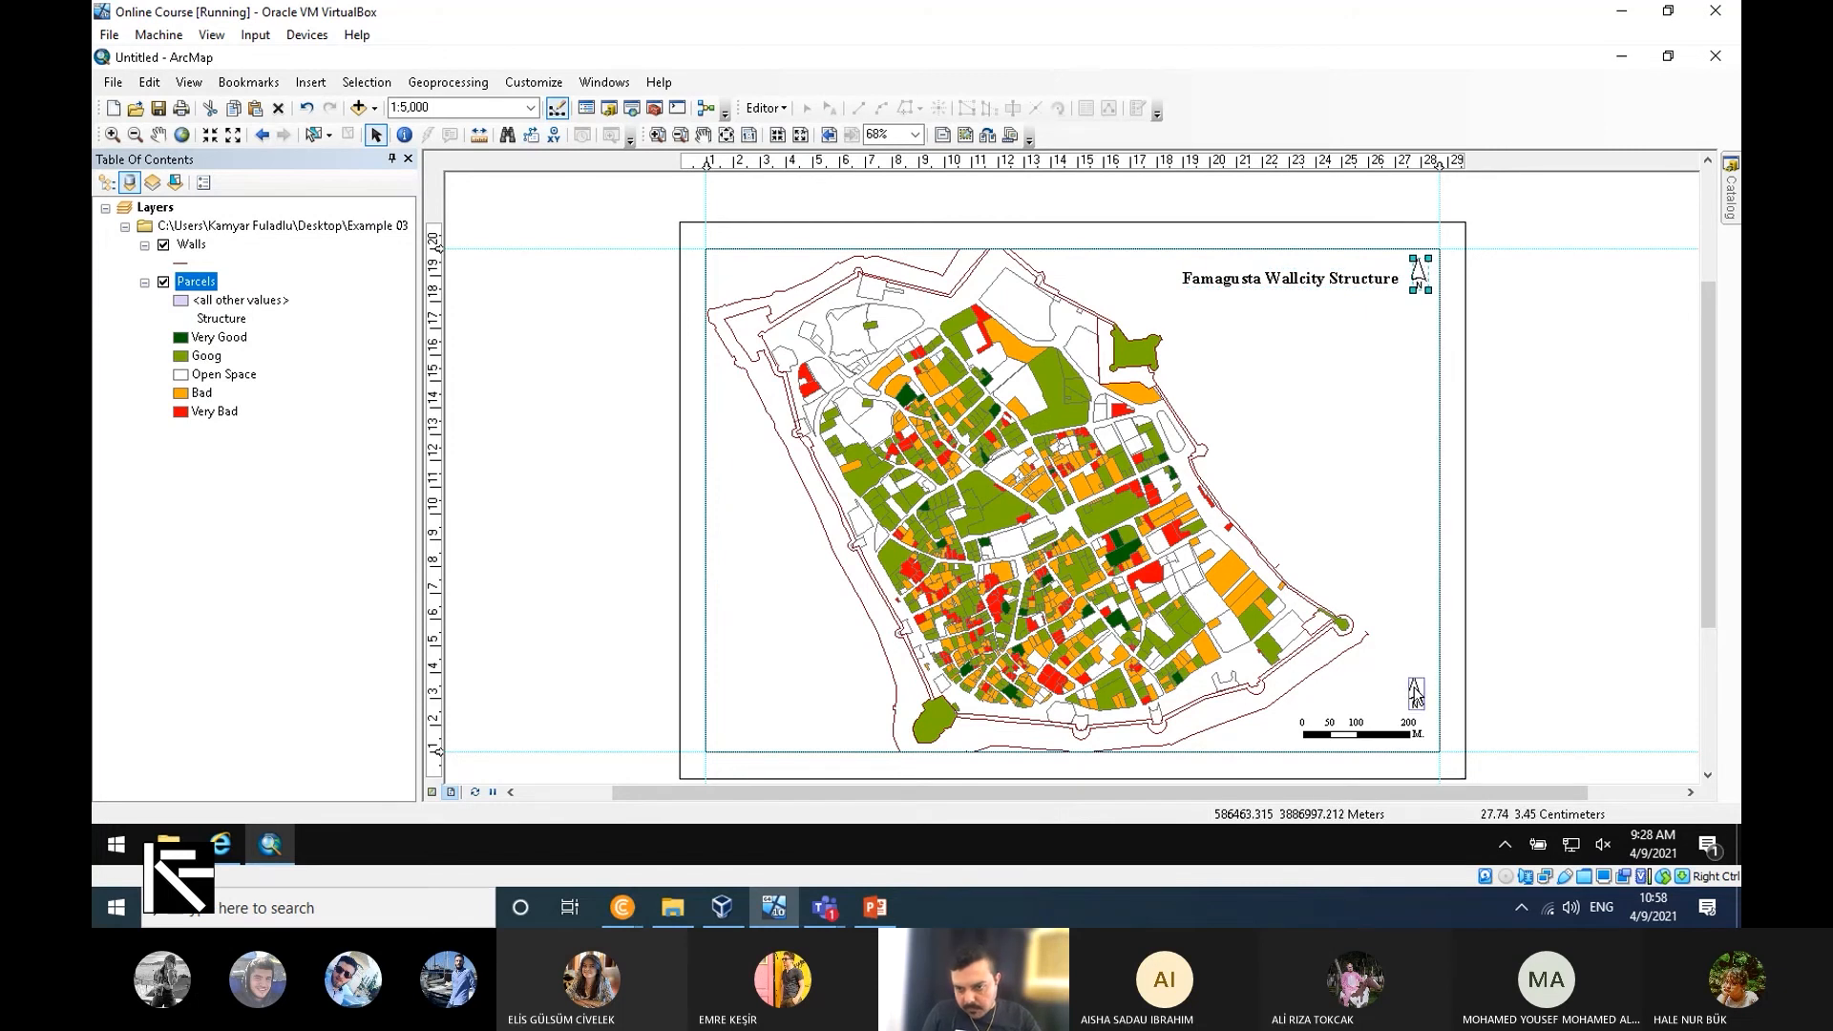
{"action": "left_click", "coordinate": [1343, 277]}
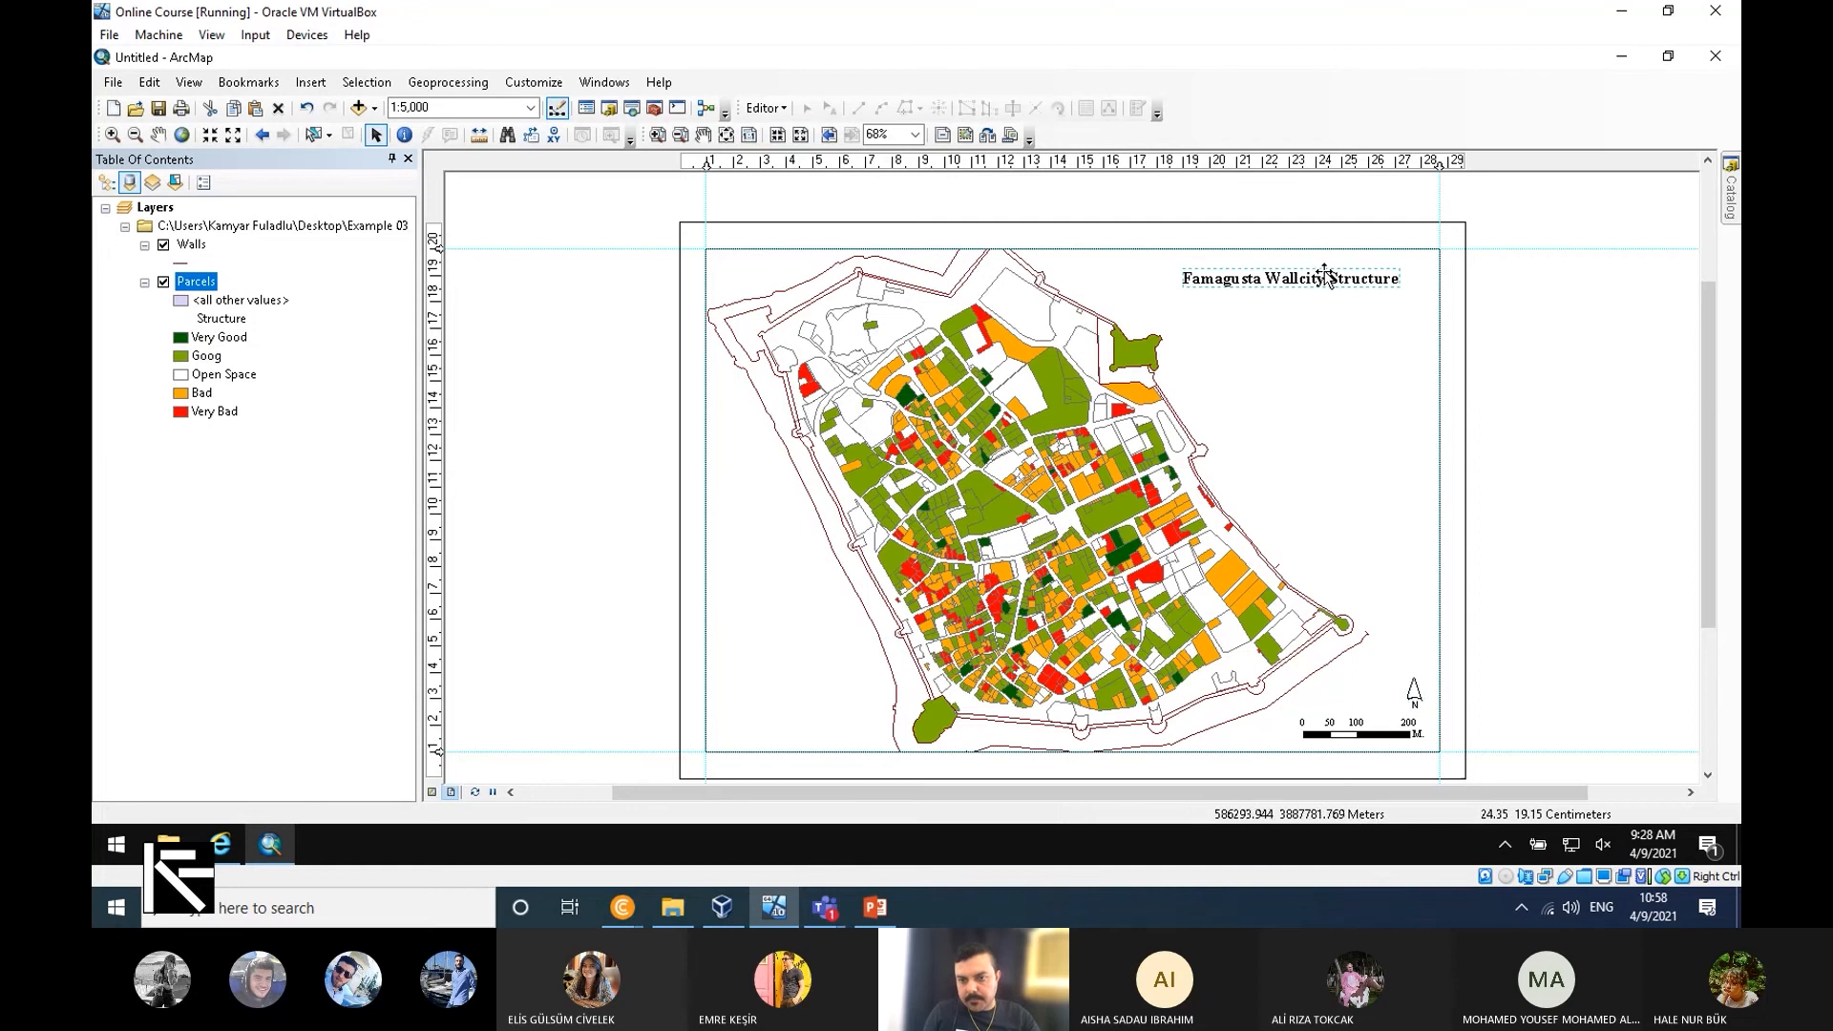
{"action": "left_click_drag", "start_coordinate": [1329, 275], "coordinate": [1344, 277]}
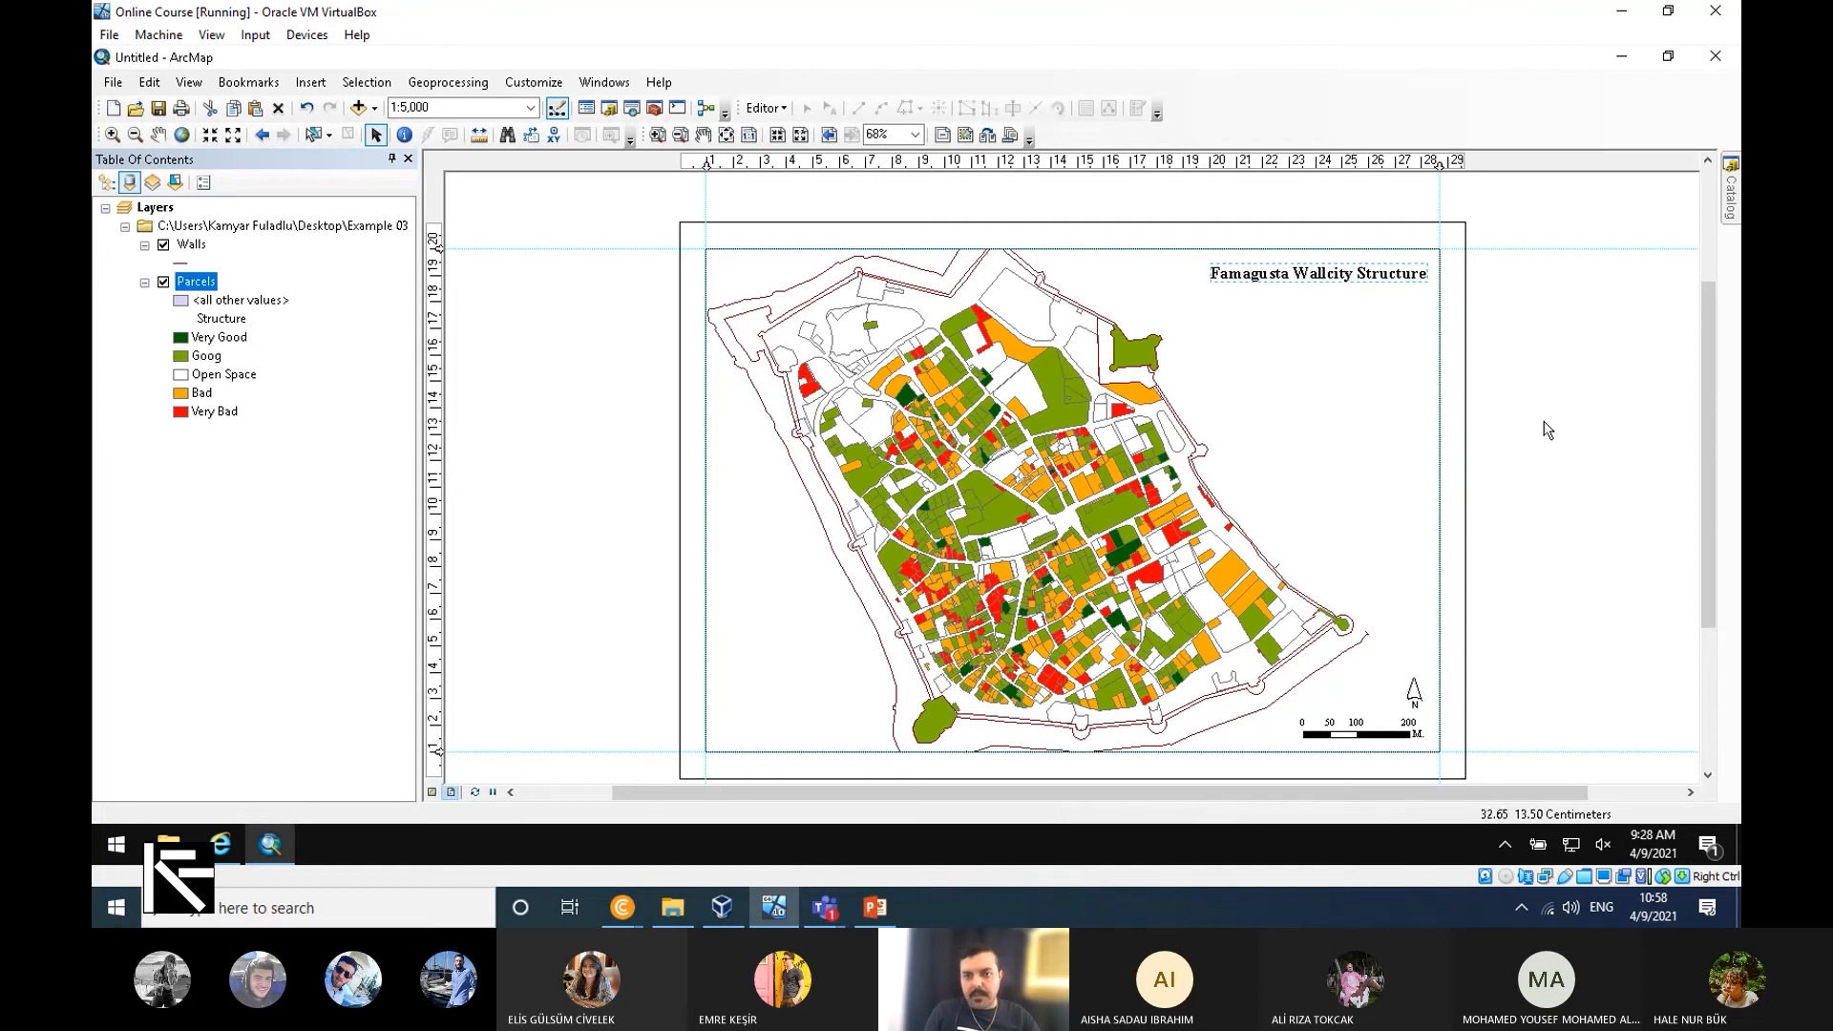
Start a new legend for the layout, removing Walls so that only Parcels is a legend item.
{"action": "left_click", "coordinate": [319, 83]}
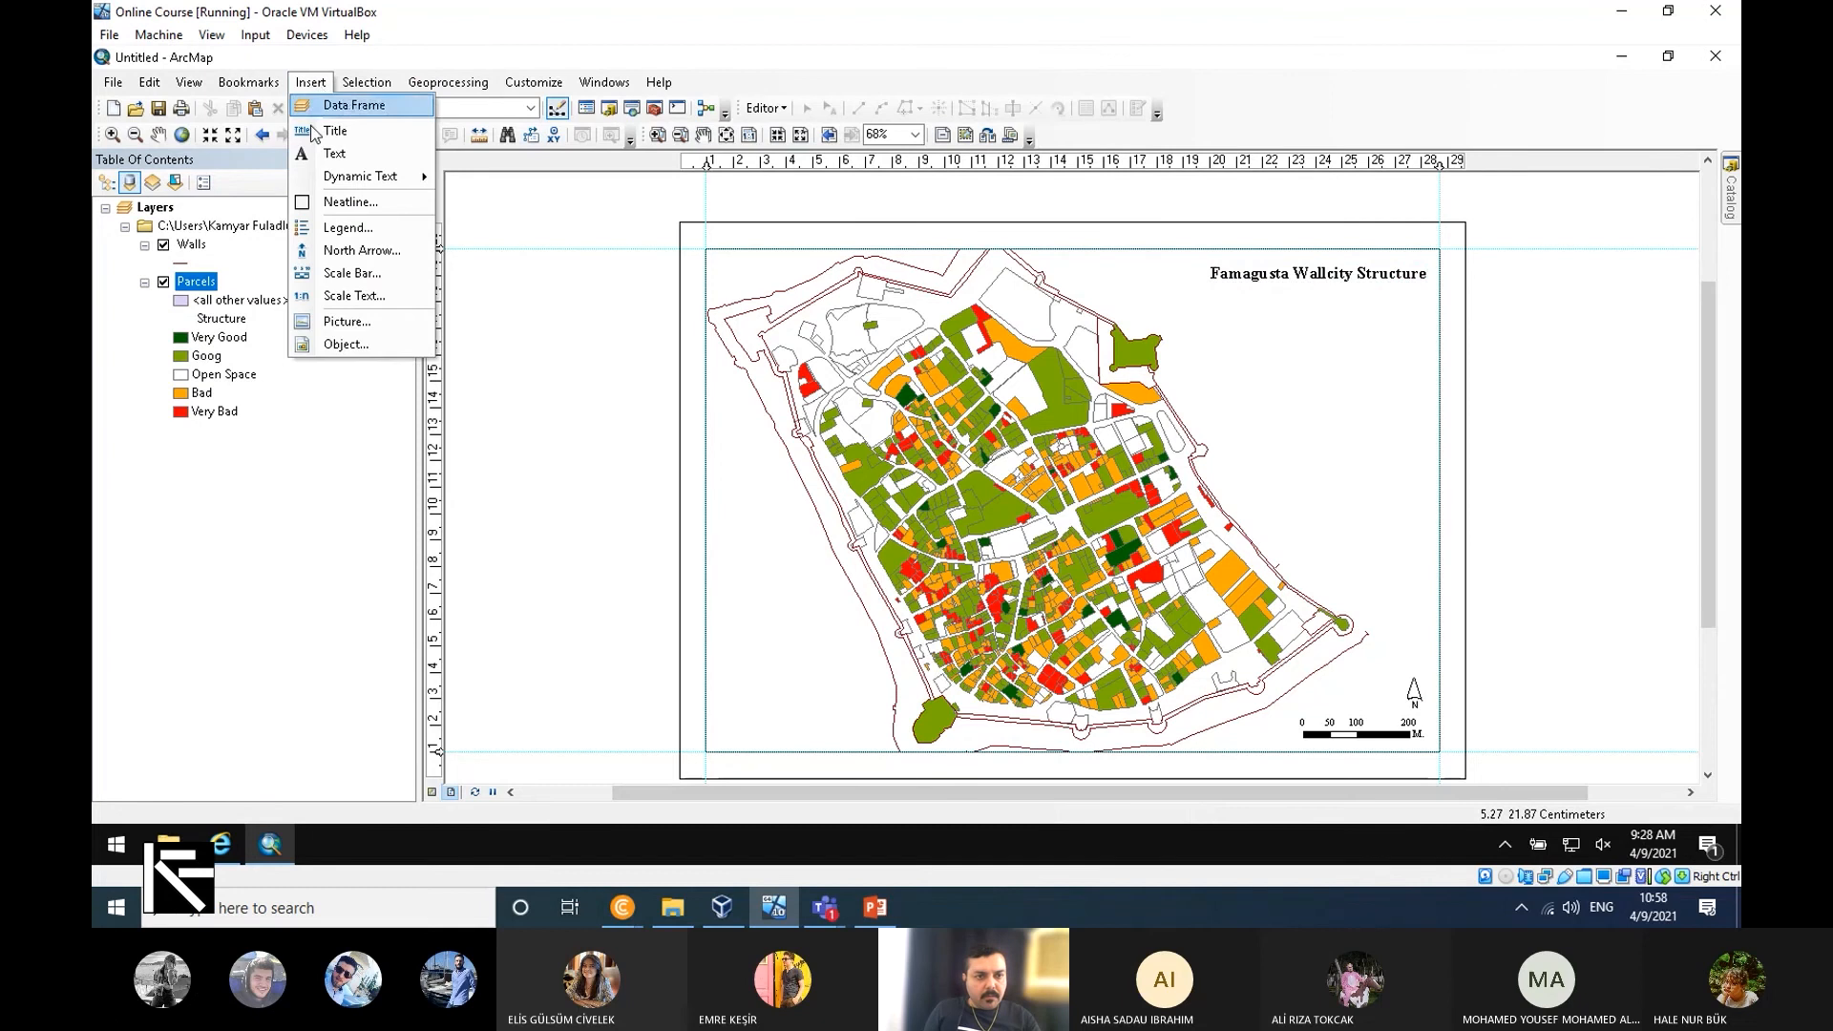
{"action": "left_click", "coordinate": [351, 228]}
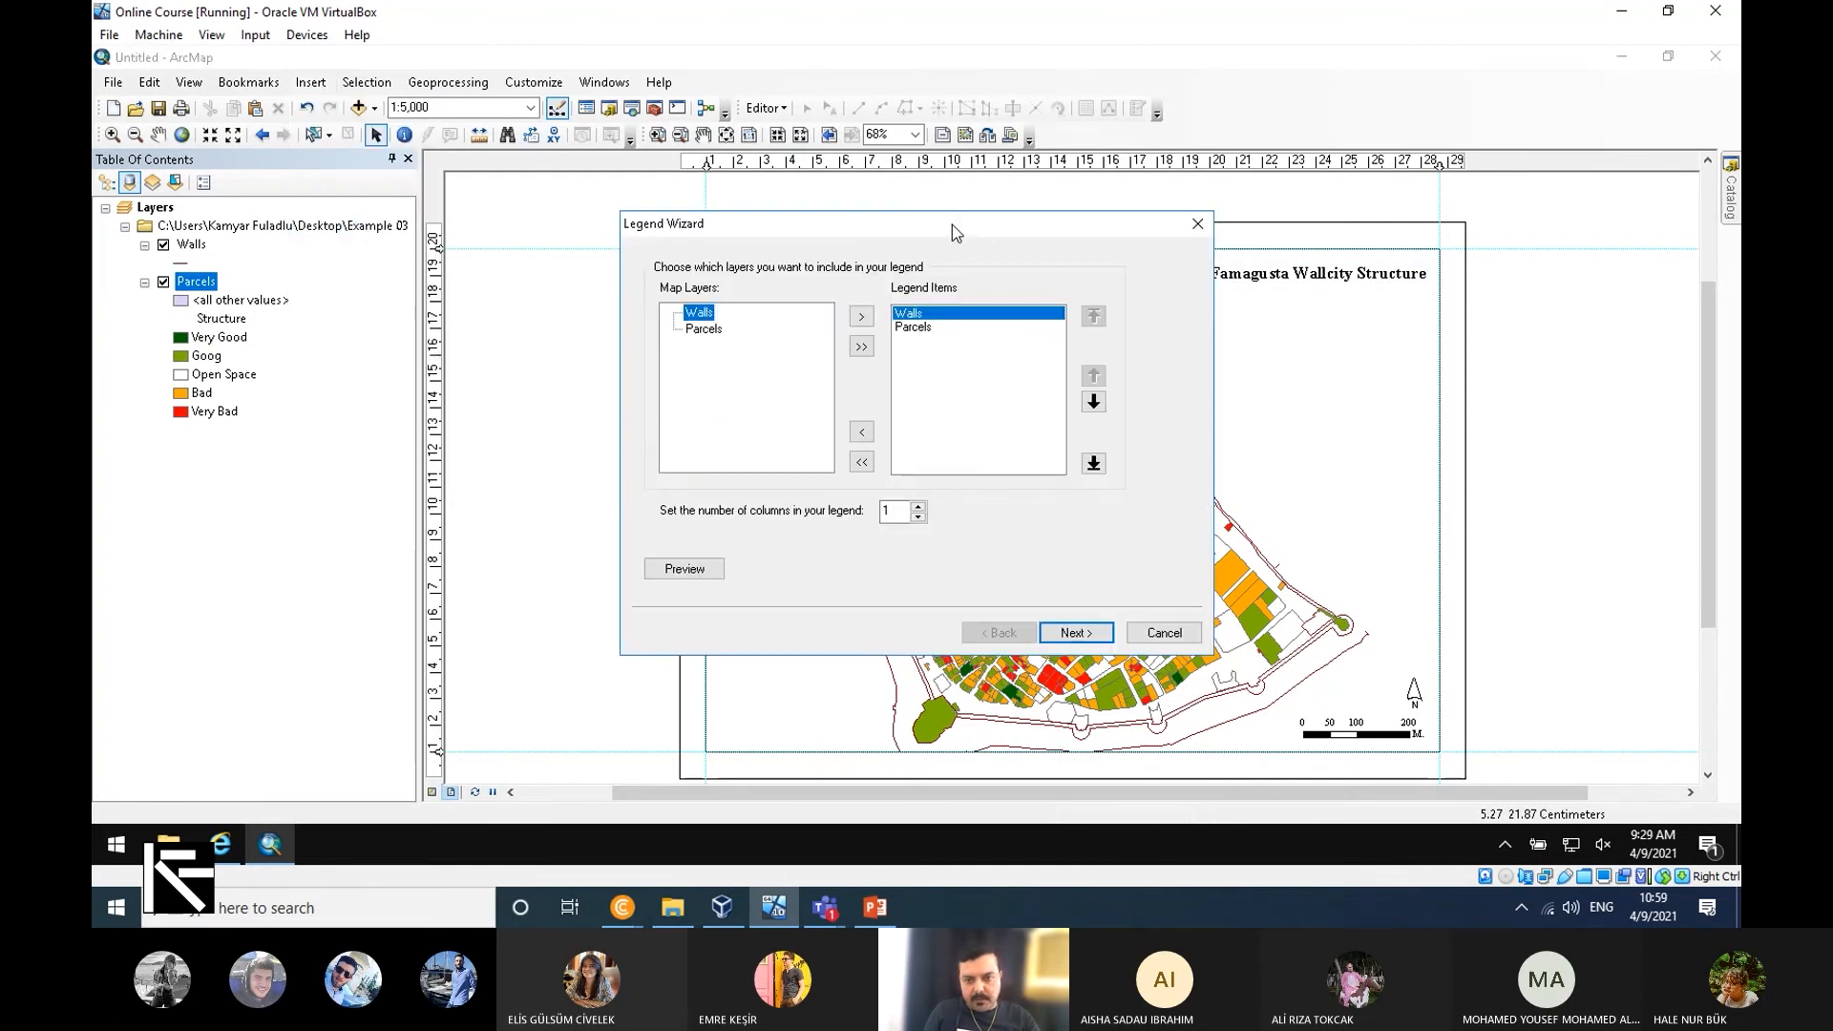
{"action": "left_click_drag", "start_coordinate": [976, 225], "coordinate": [1335, 265]}
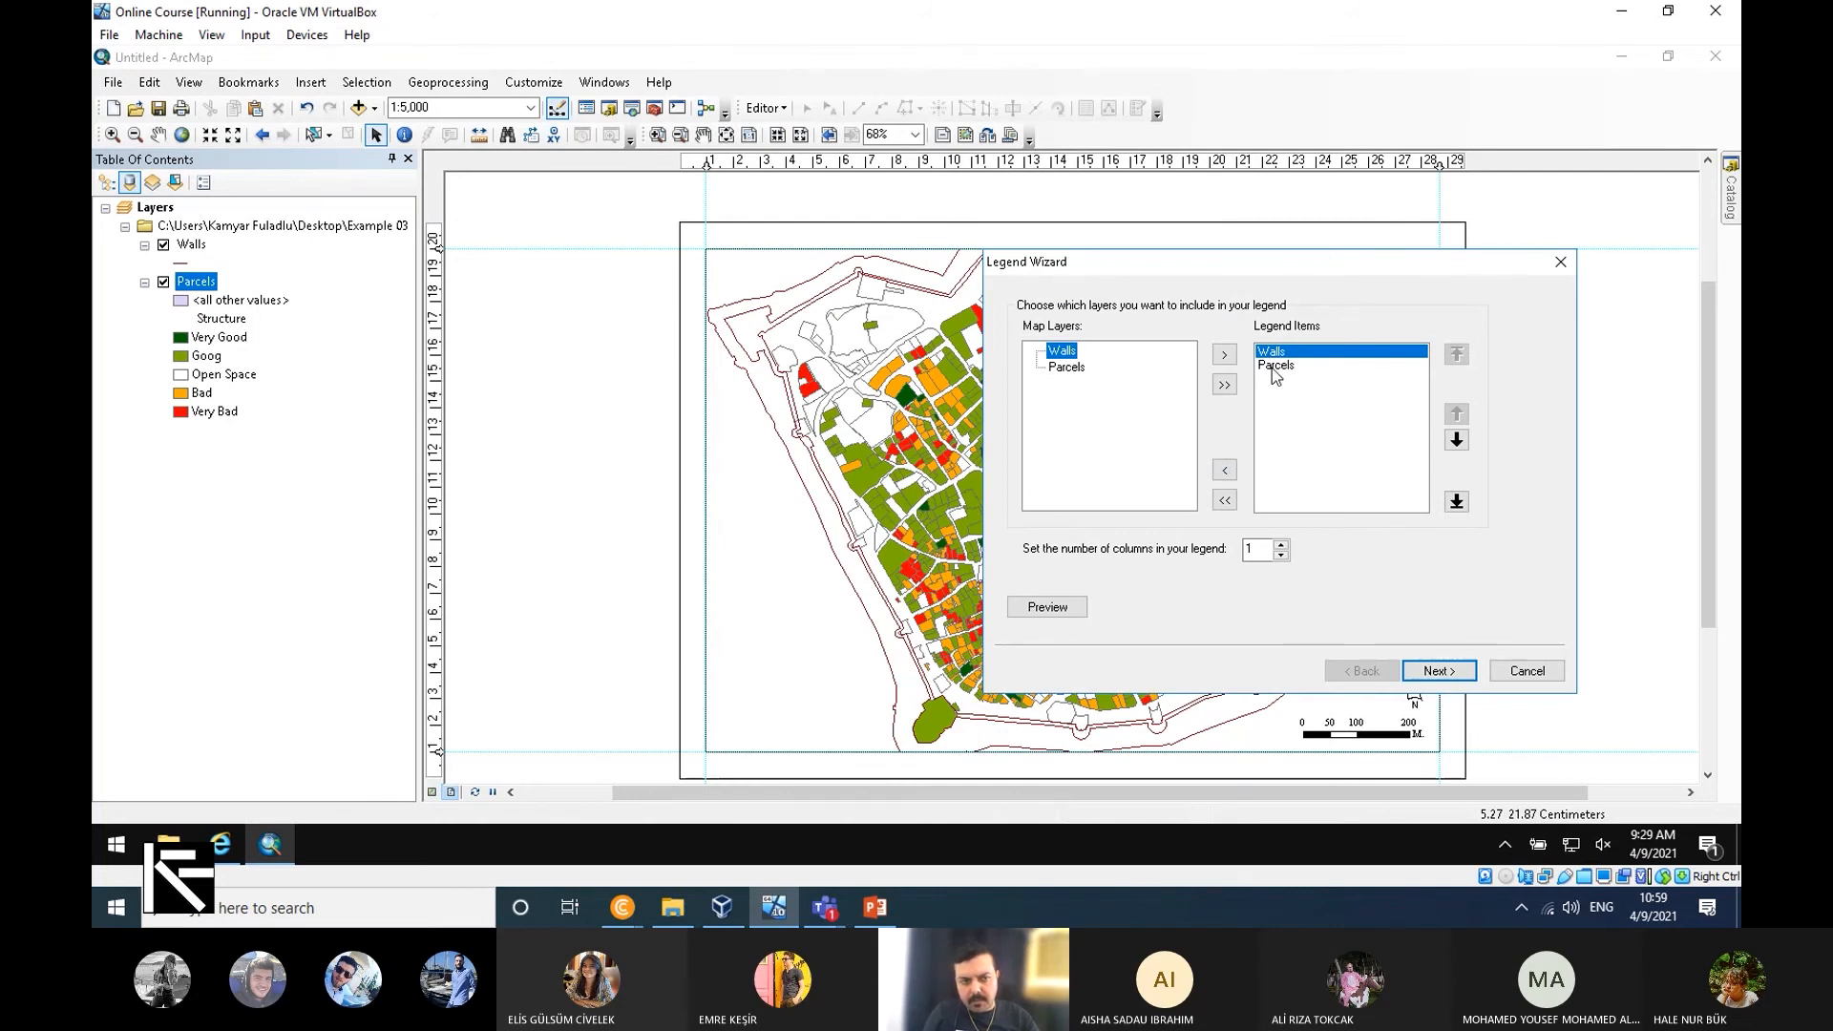
{"action": "left_click", "coordinate": [1223, 470]}
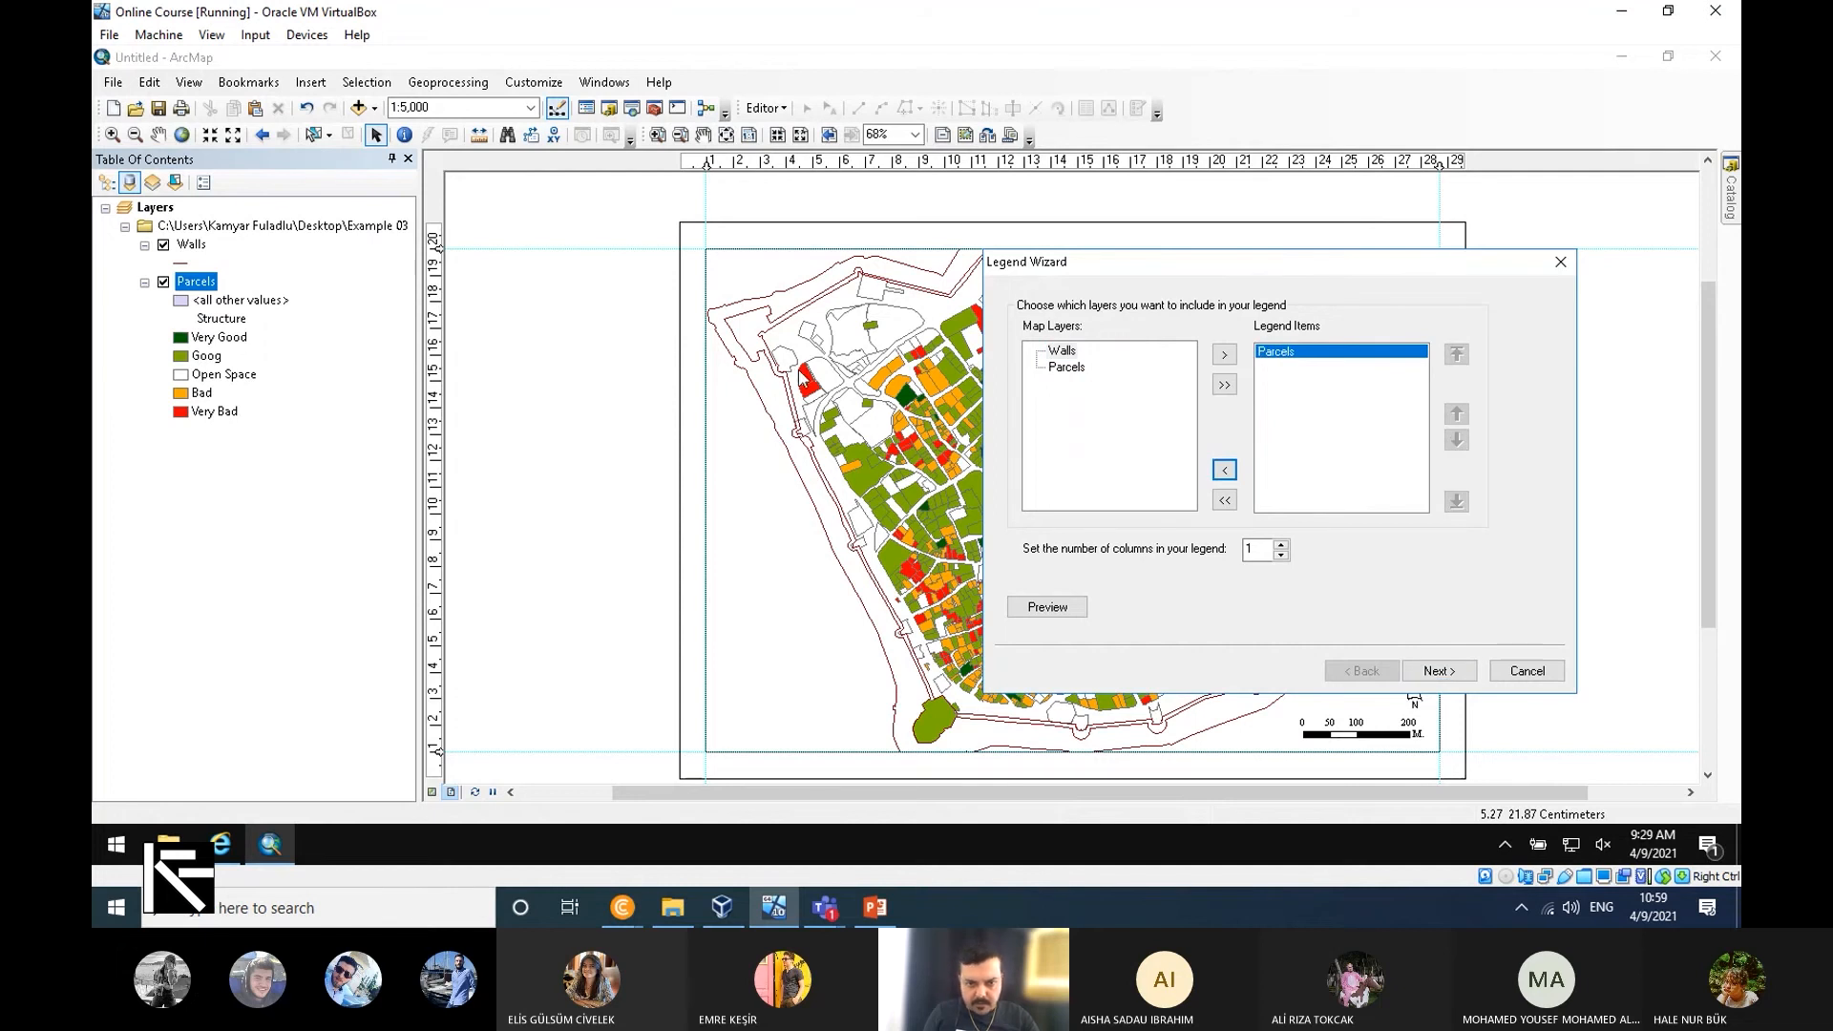
{"action": "left_click", "coordinate": [1442, 671]}
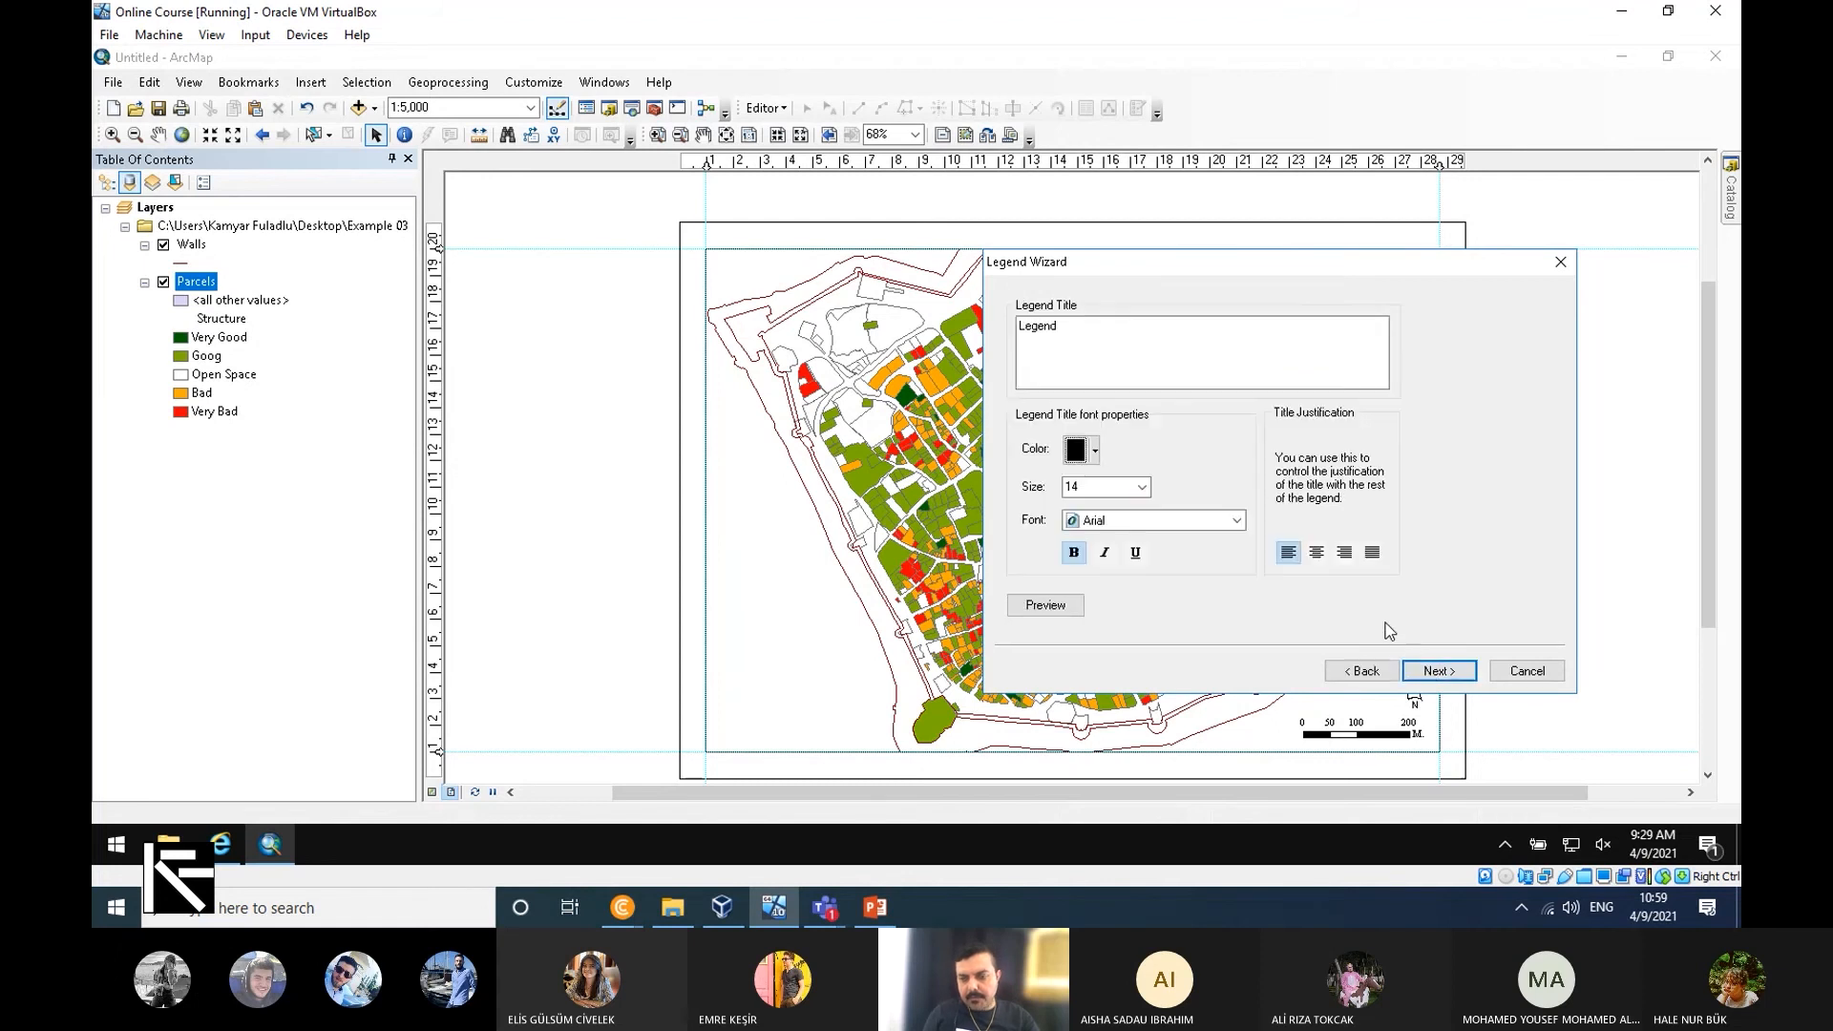
Set the legend title's font to Times New Roman and leave the legend frame without border, background or drop shadow.
{"action": "left_click", "coordinate": [1182, 522]}
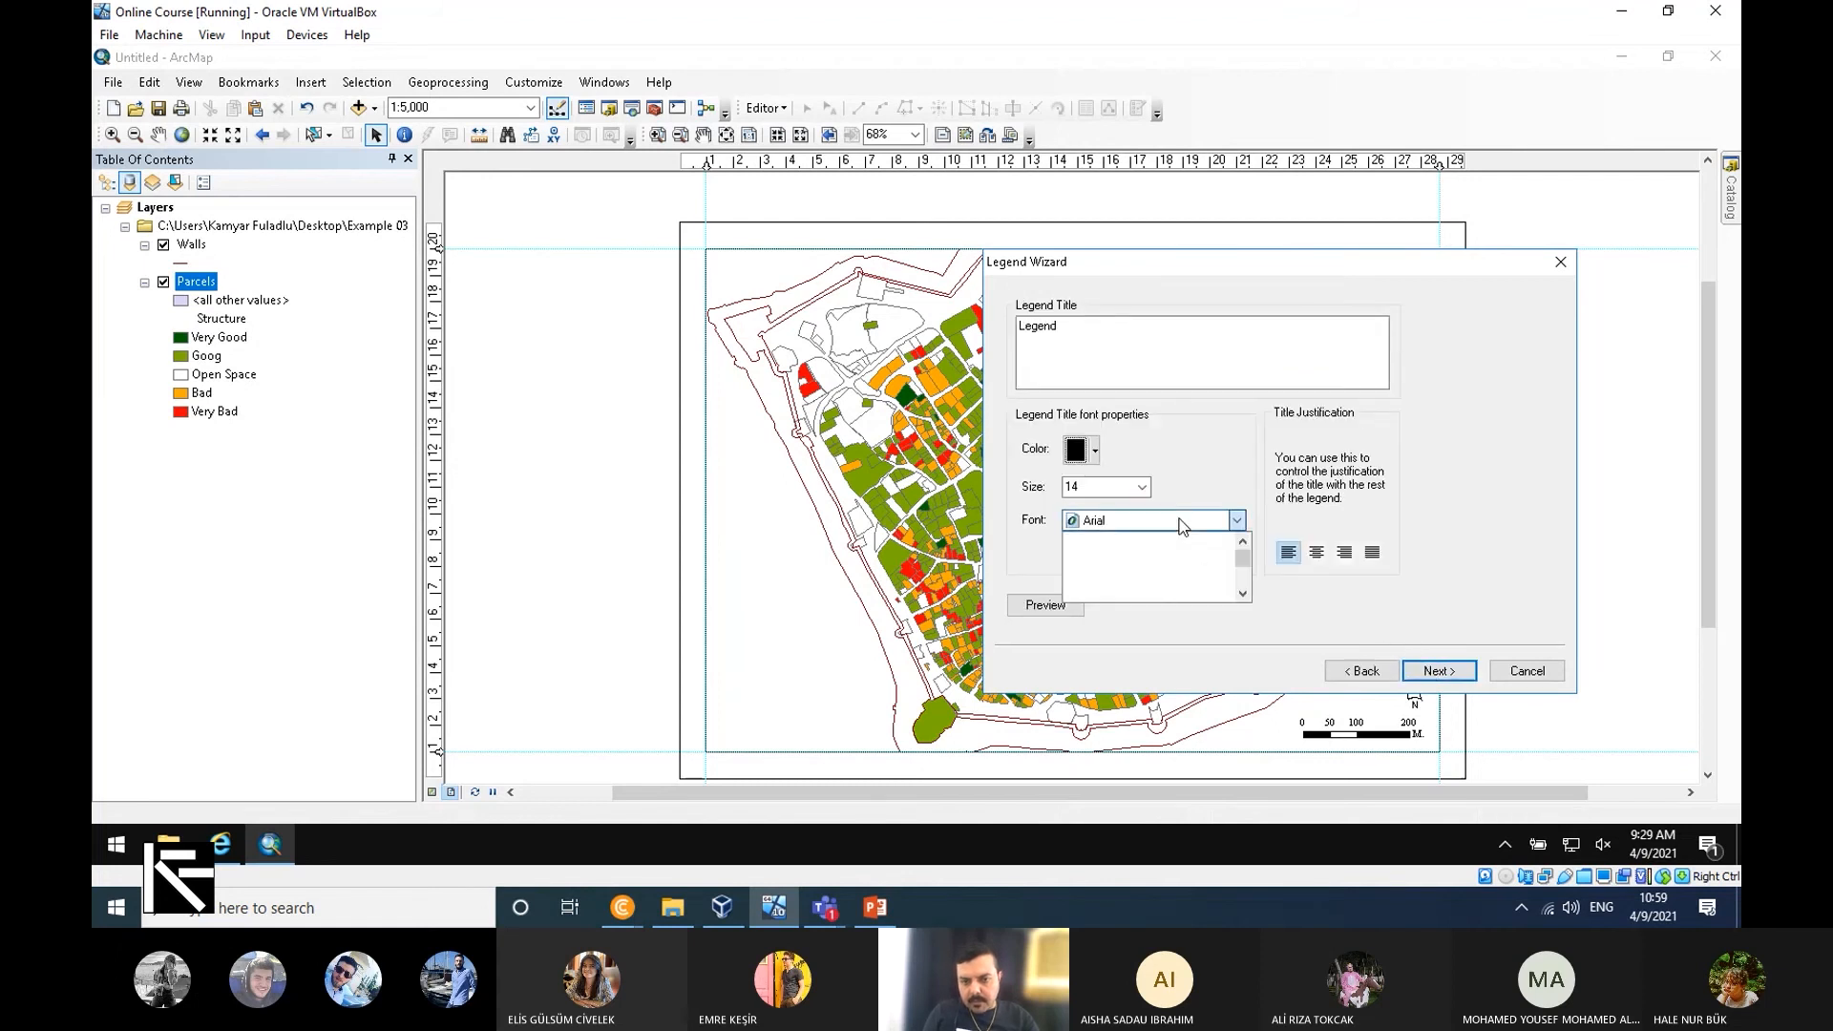
{"action": "key", "text": "t"}
{"action": "key", "text": "t"}
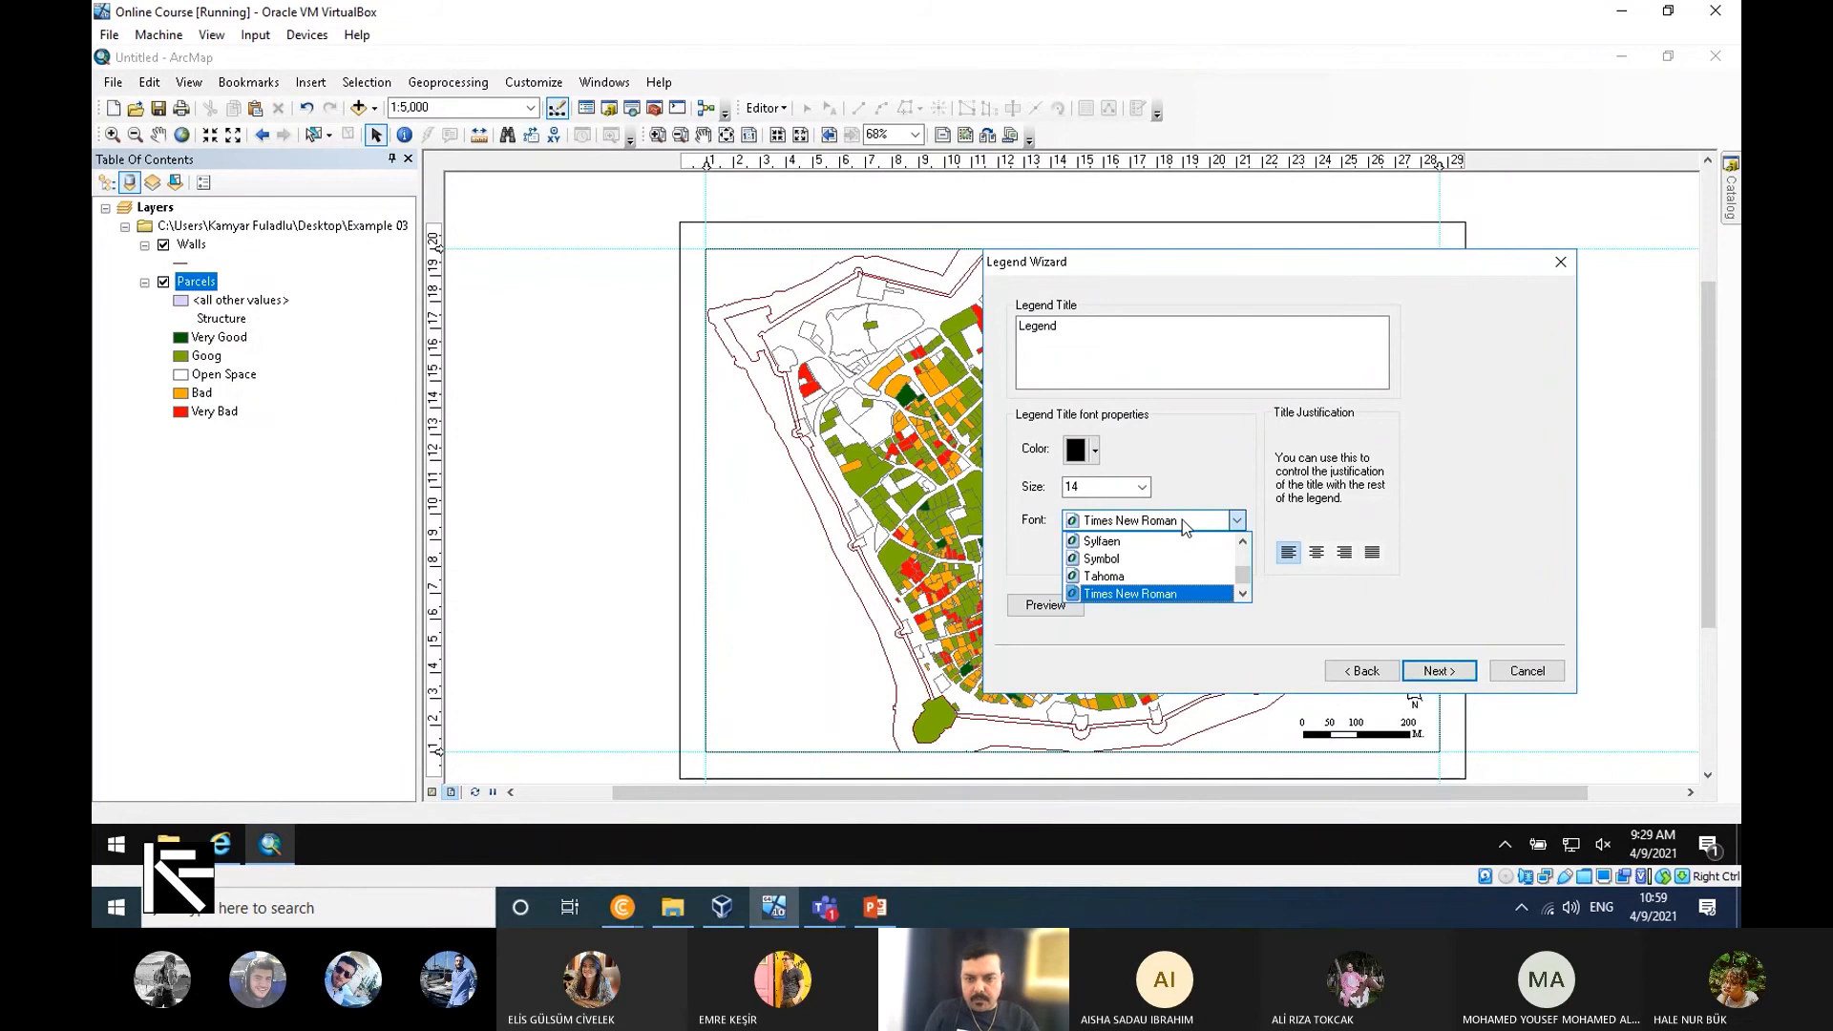
{"action": "left_click", "coordinate": [1199, 592]}
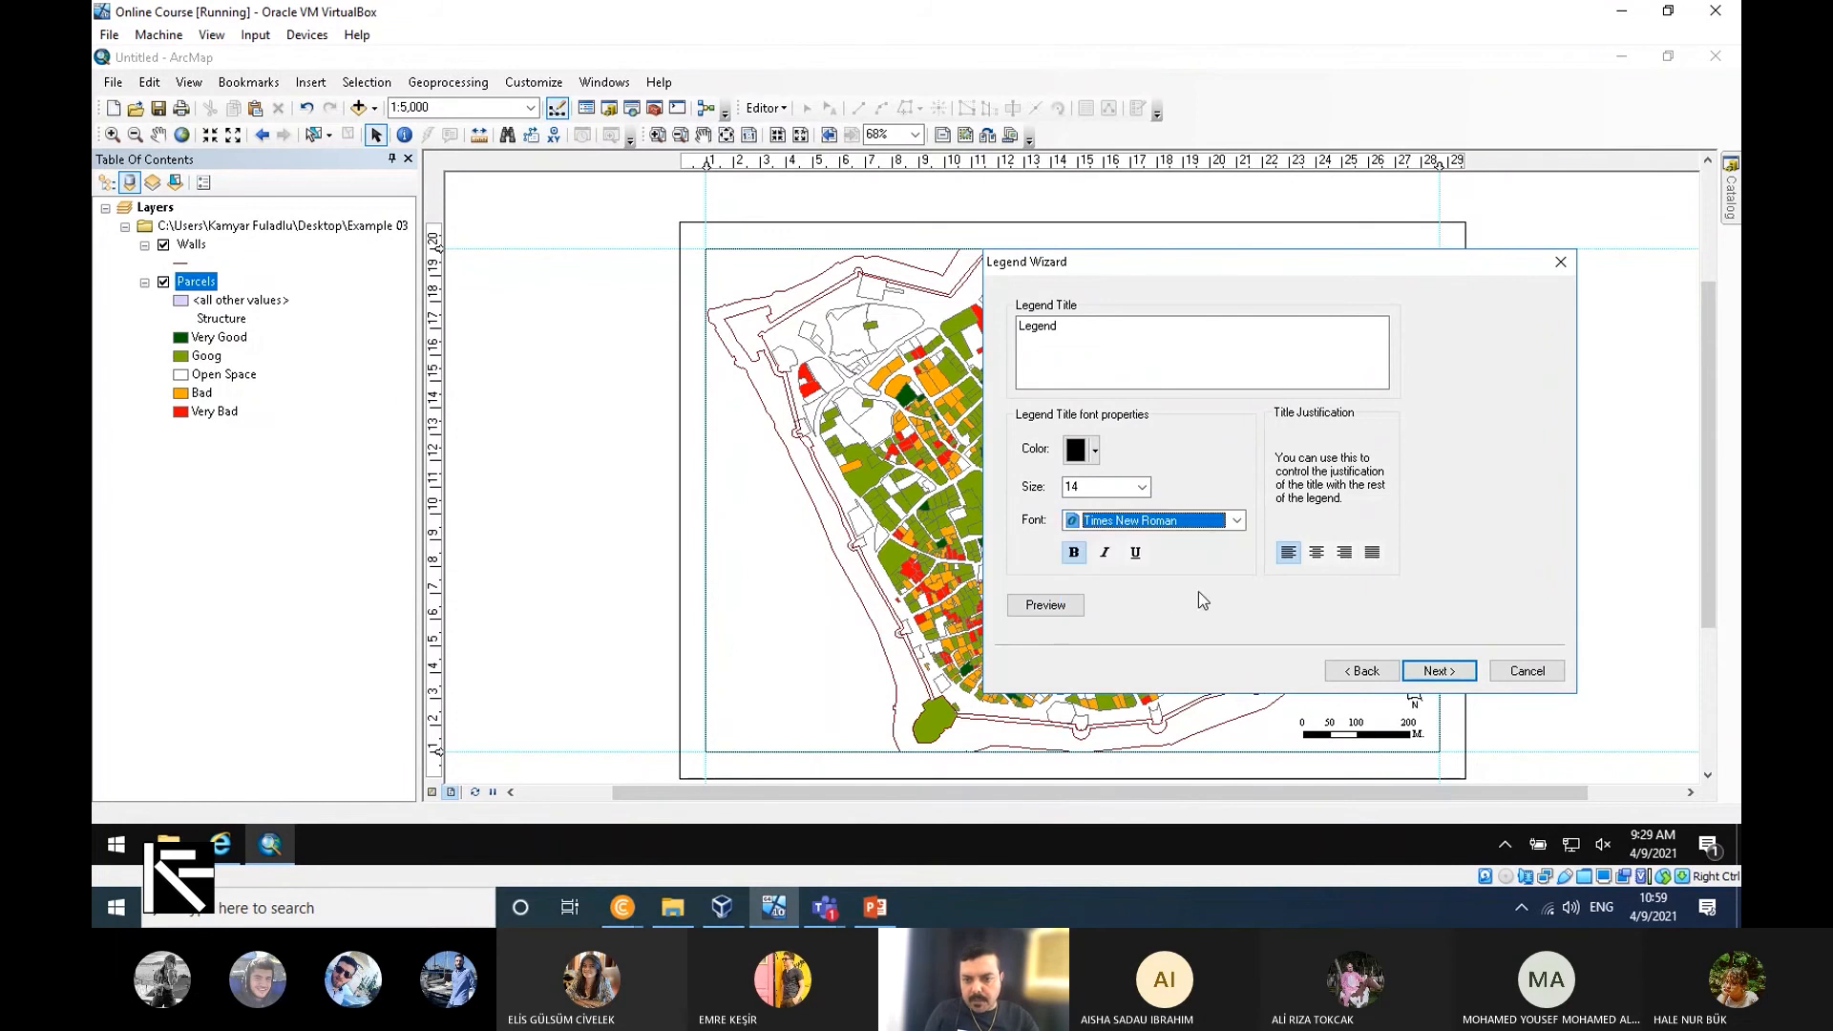
{"action": "left_click", "coordinate": [1453, 673]}
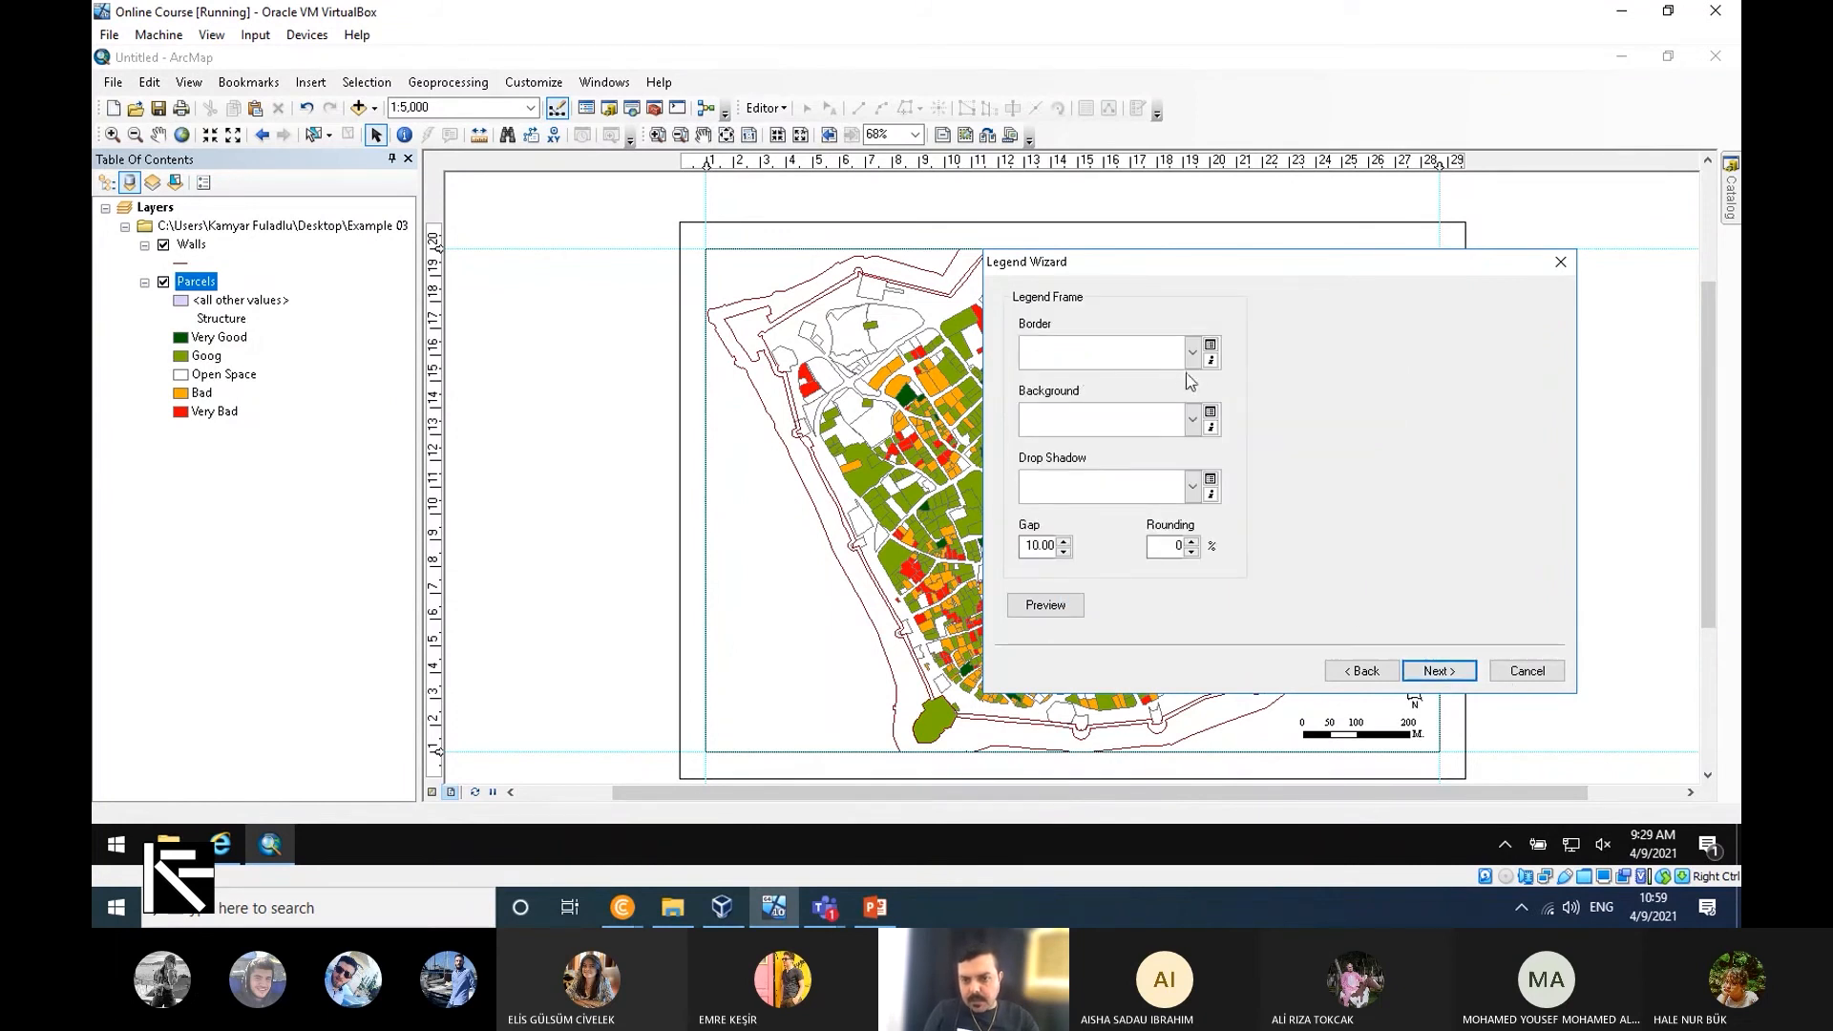
{"action": "left_click", "coordinate": [1439, 670]}
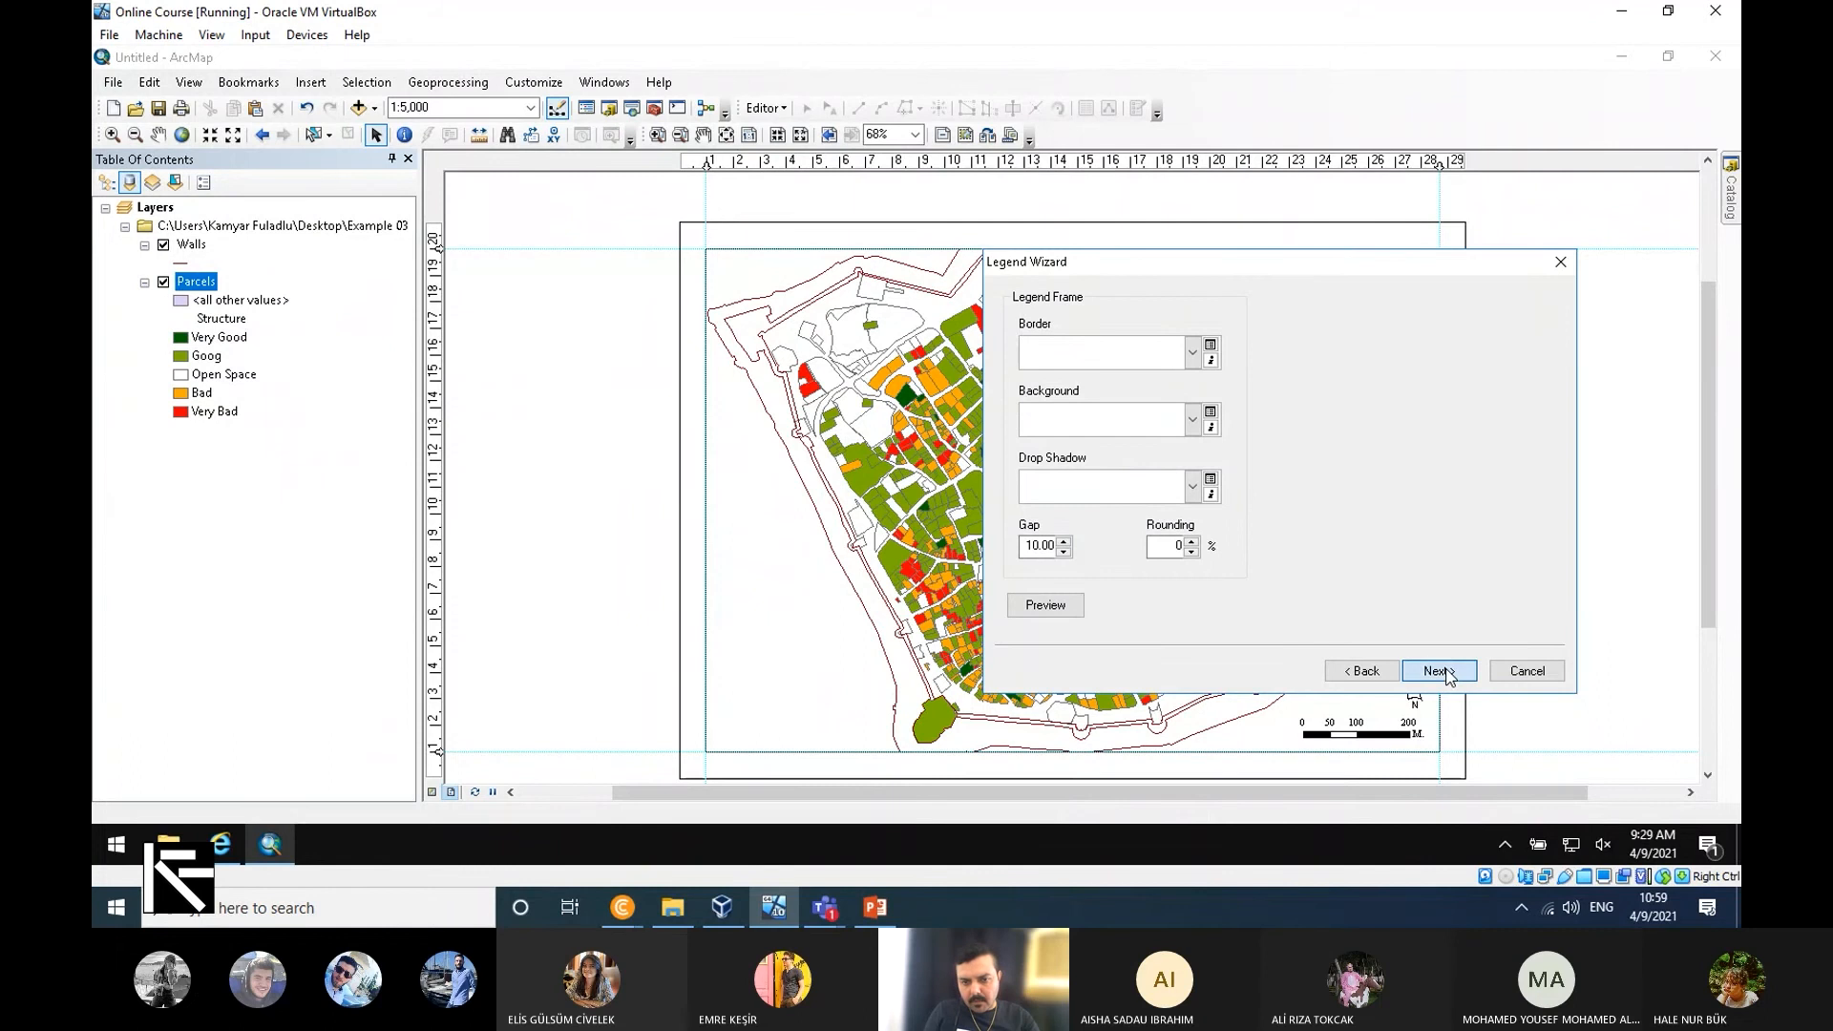
Give the Parcels legend item the Urbanized Area patch shape and finish the legend with default spacing.
{"action": "left_click", "coordinate": [1366, 521]}
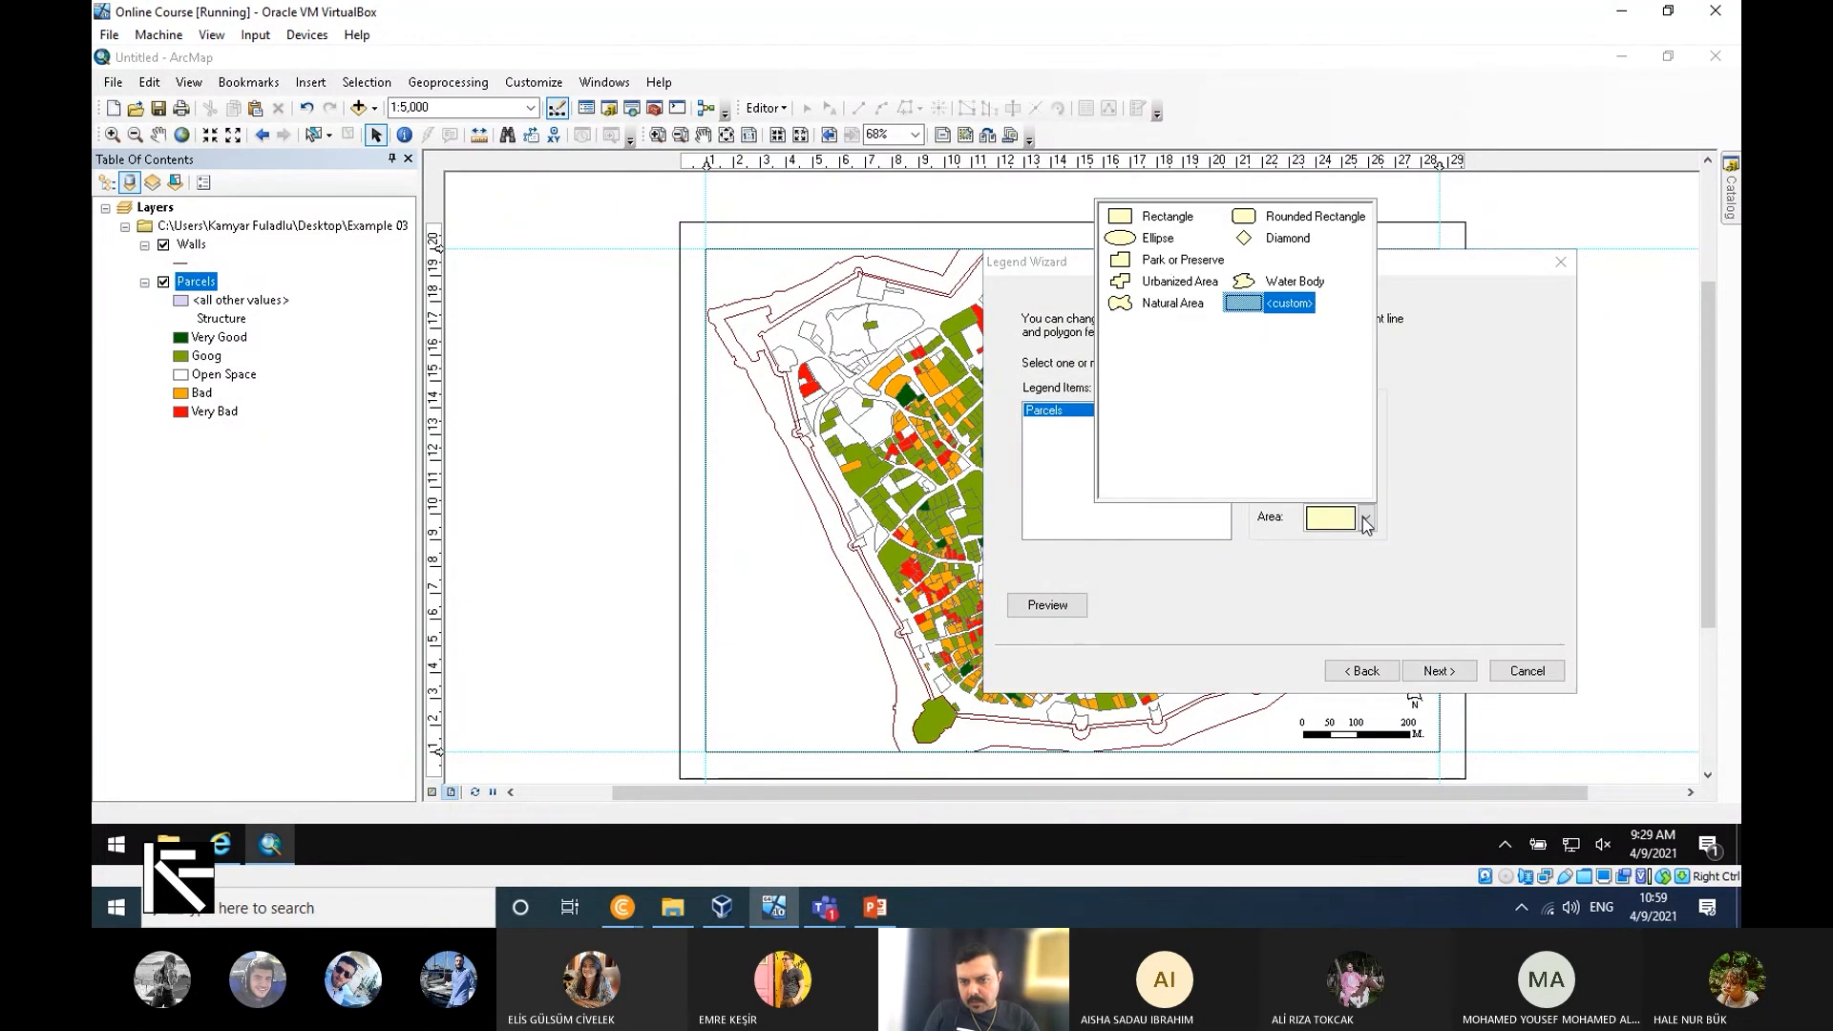
{"action": "left_click", "coordinate": [1170, 283]}
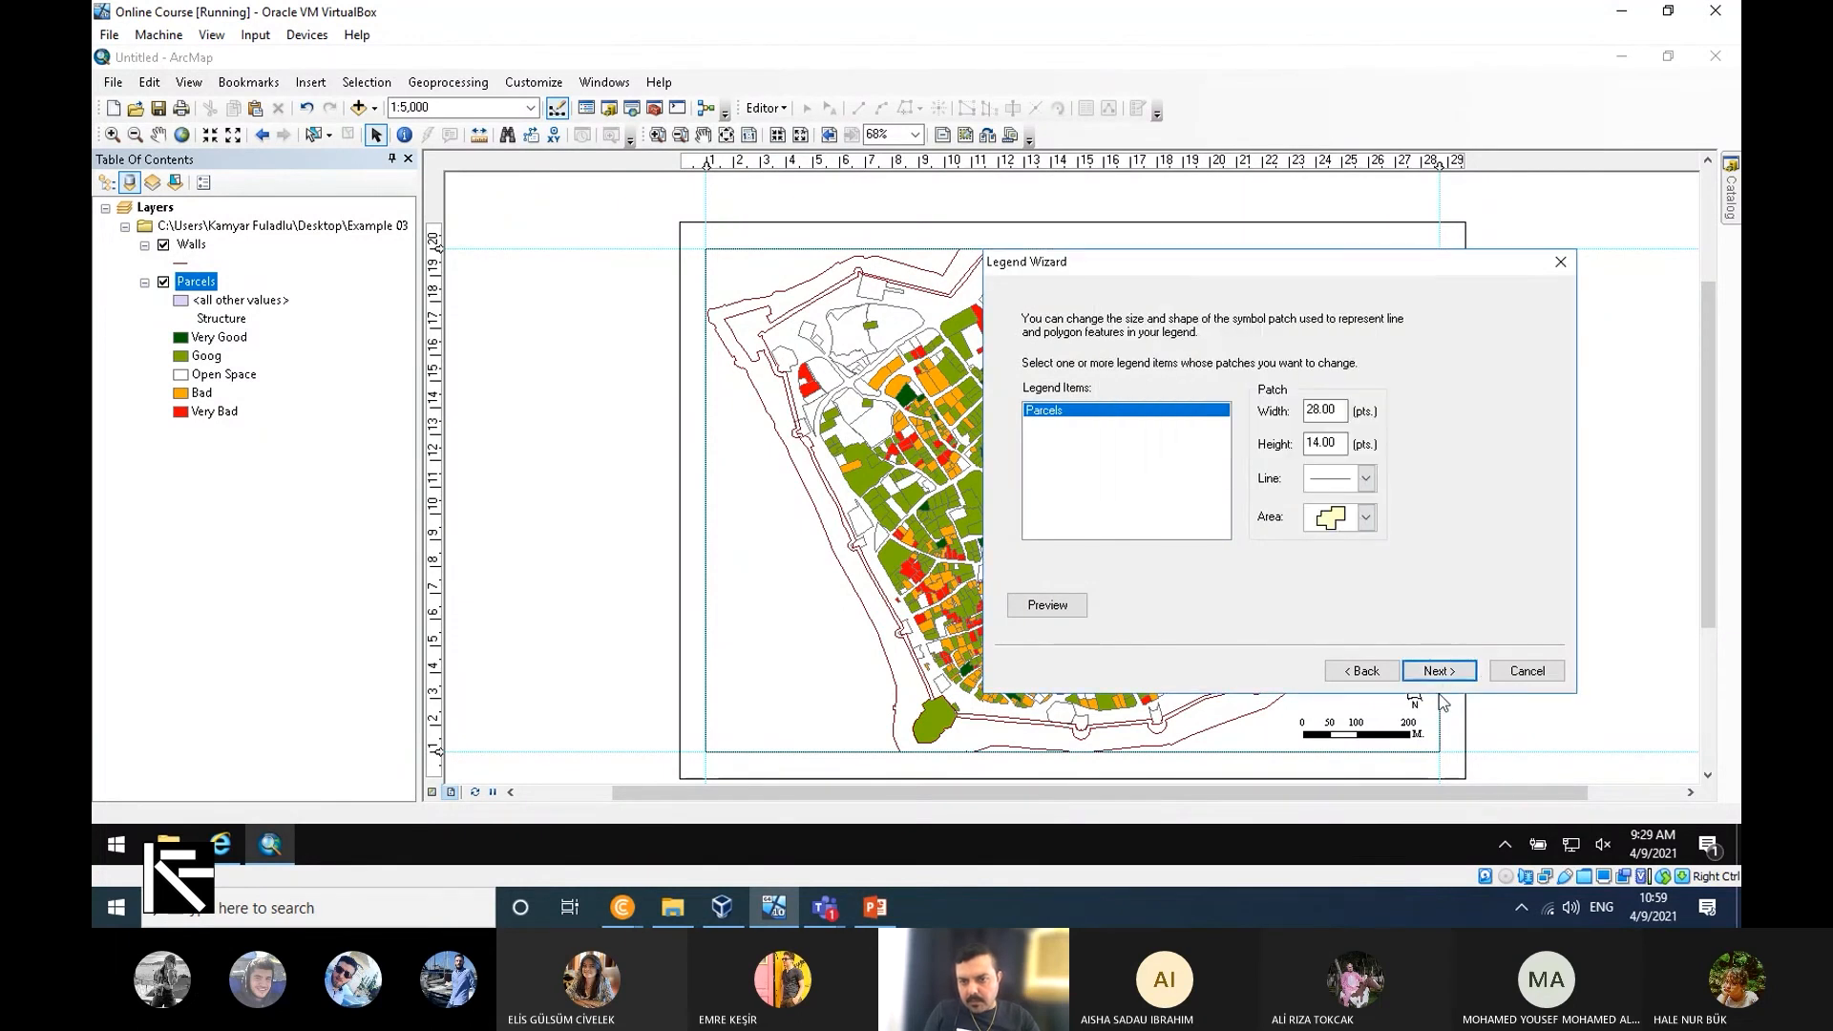
{"action": "left_click", "coordinate": [1446, 674]}
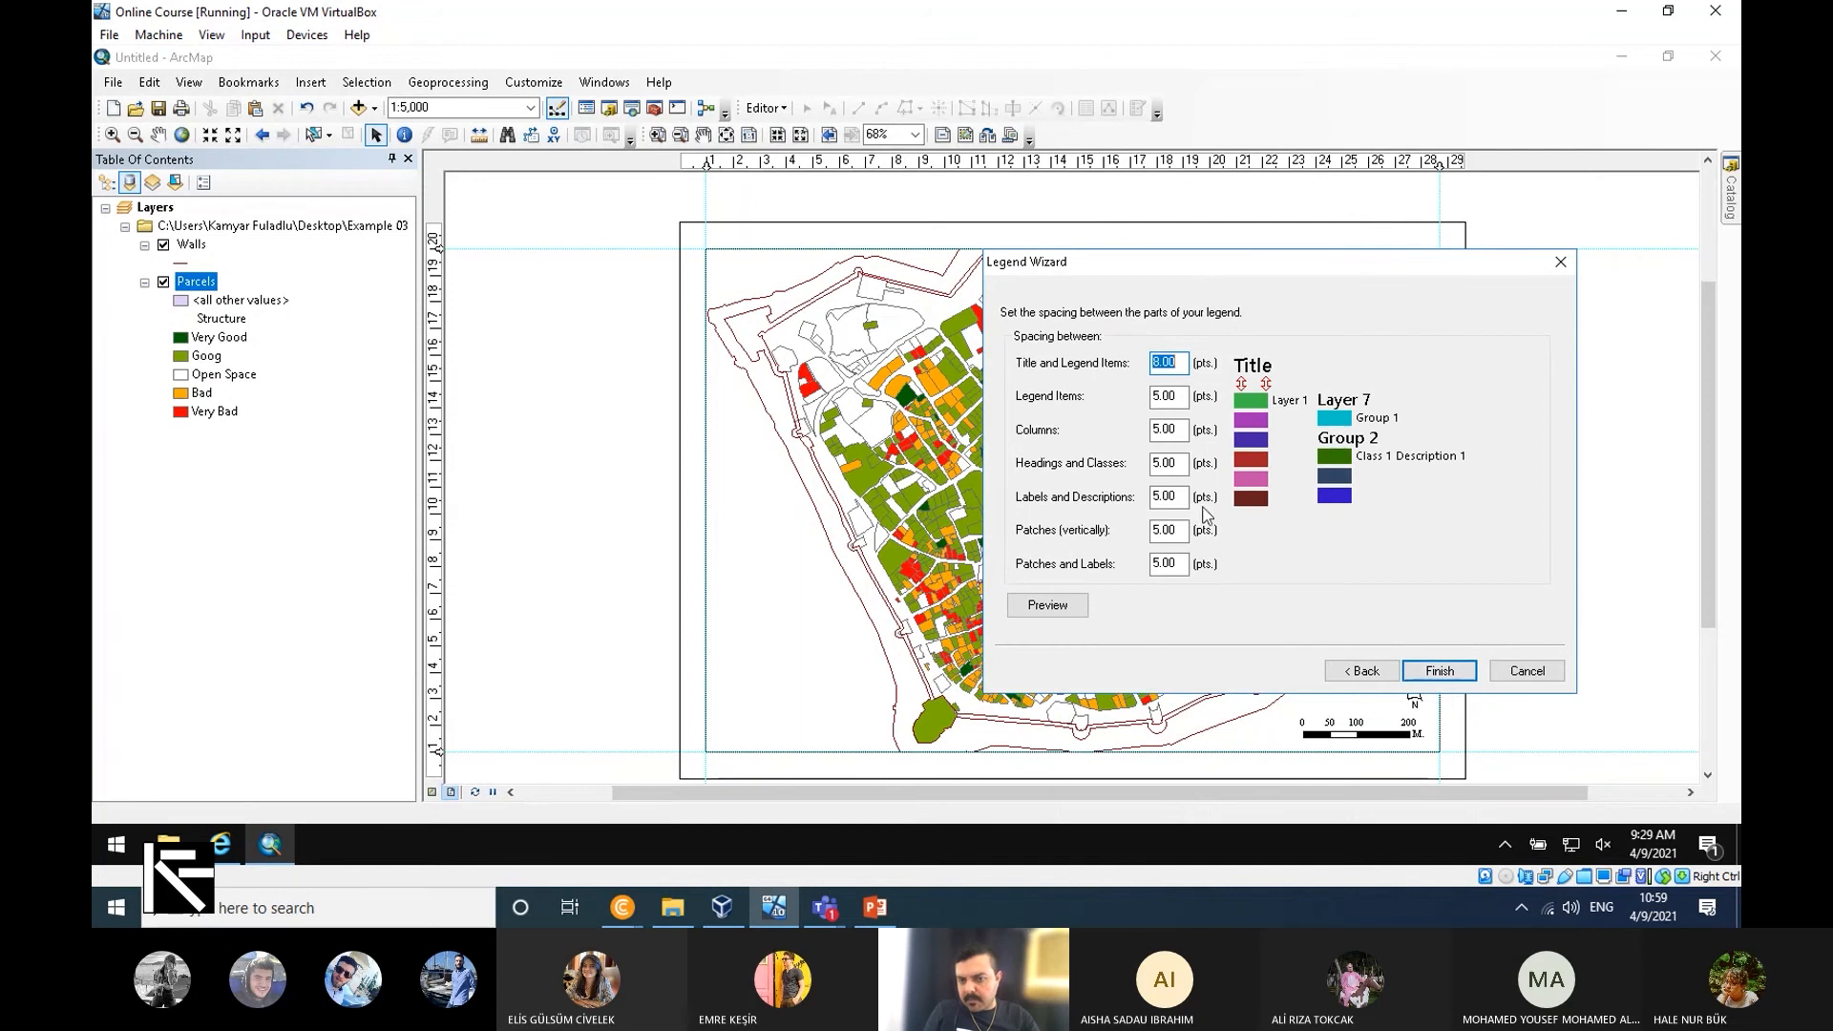
{"action": "left_click", "coordinate": [1439, 671]}
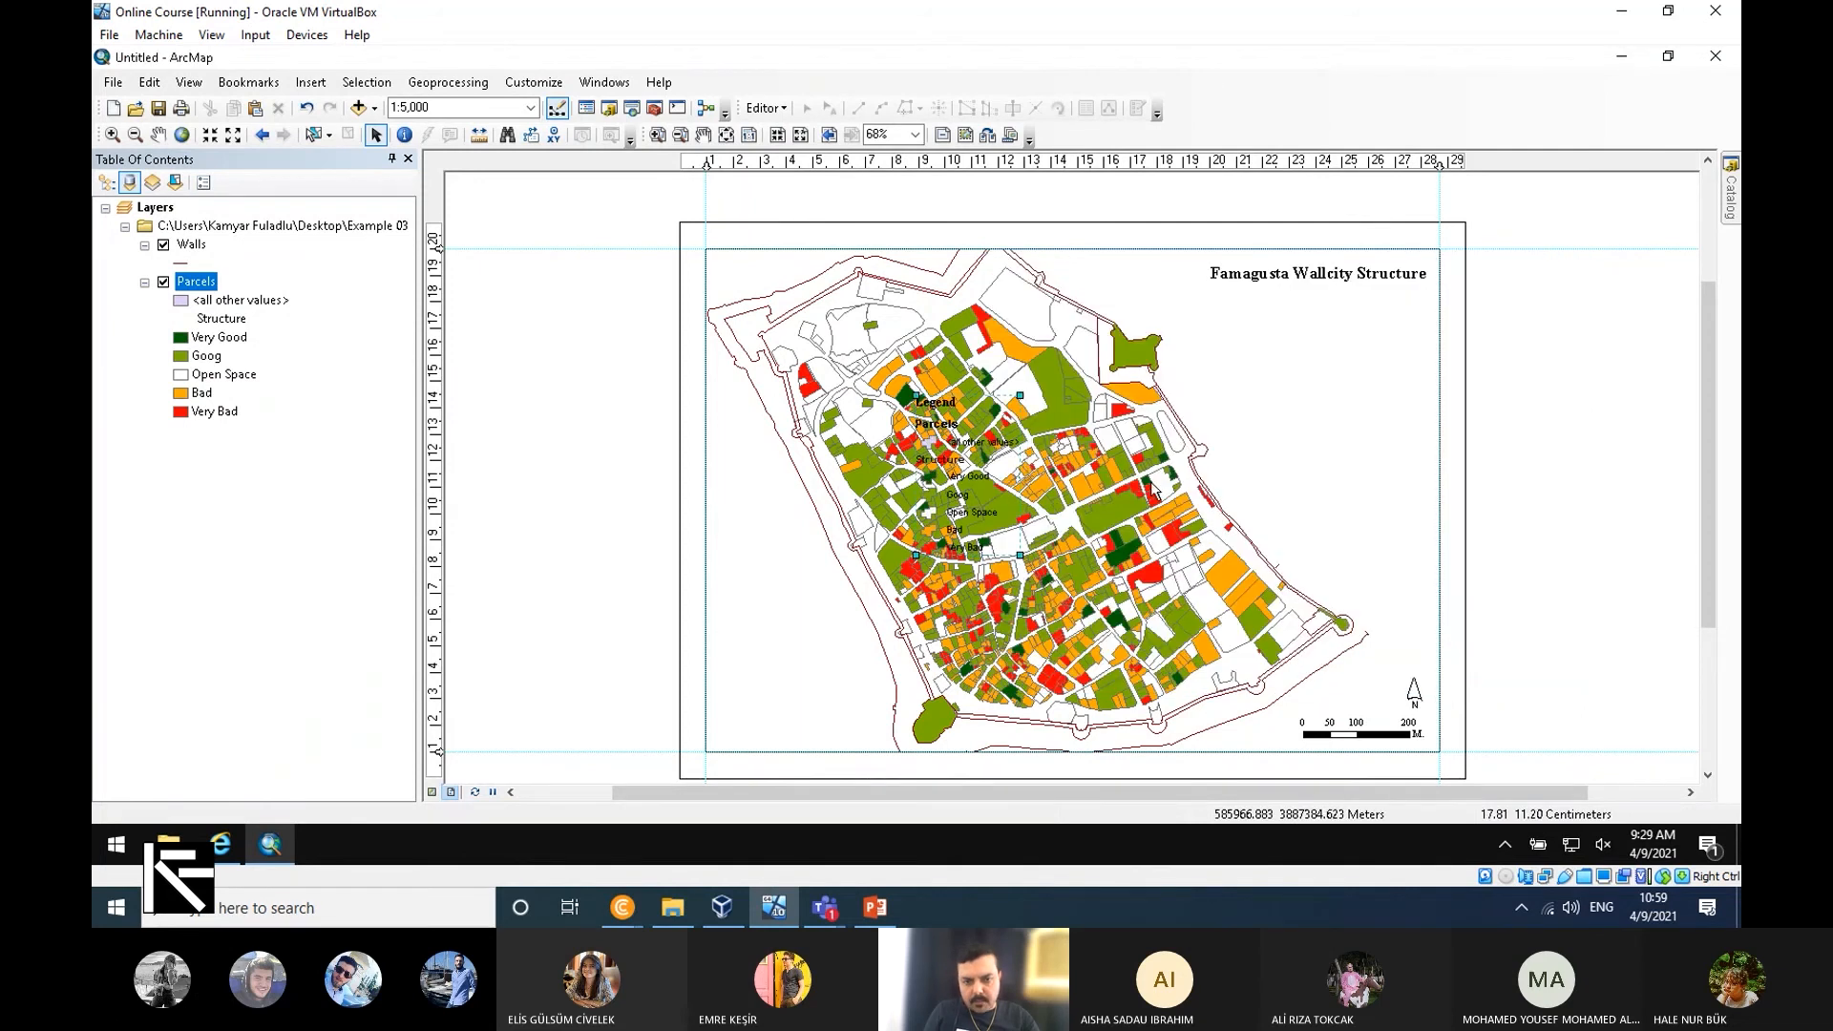
Move the legend into the data frame's lower-left corner, beside the map.
{"action": "left_click_drag", "start_coordinate": [956, 442], "coordinate": [761, 628]}
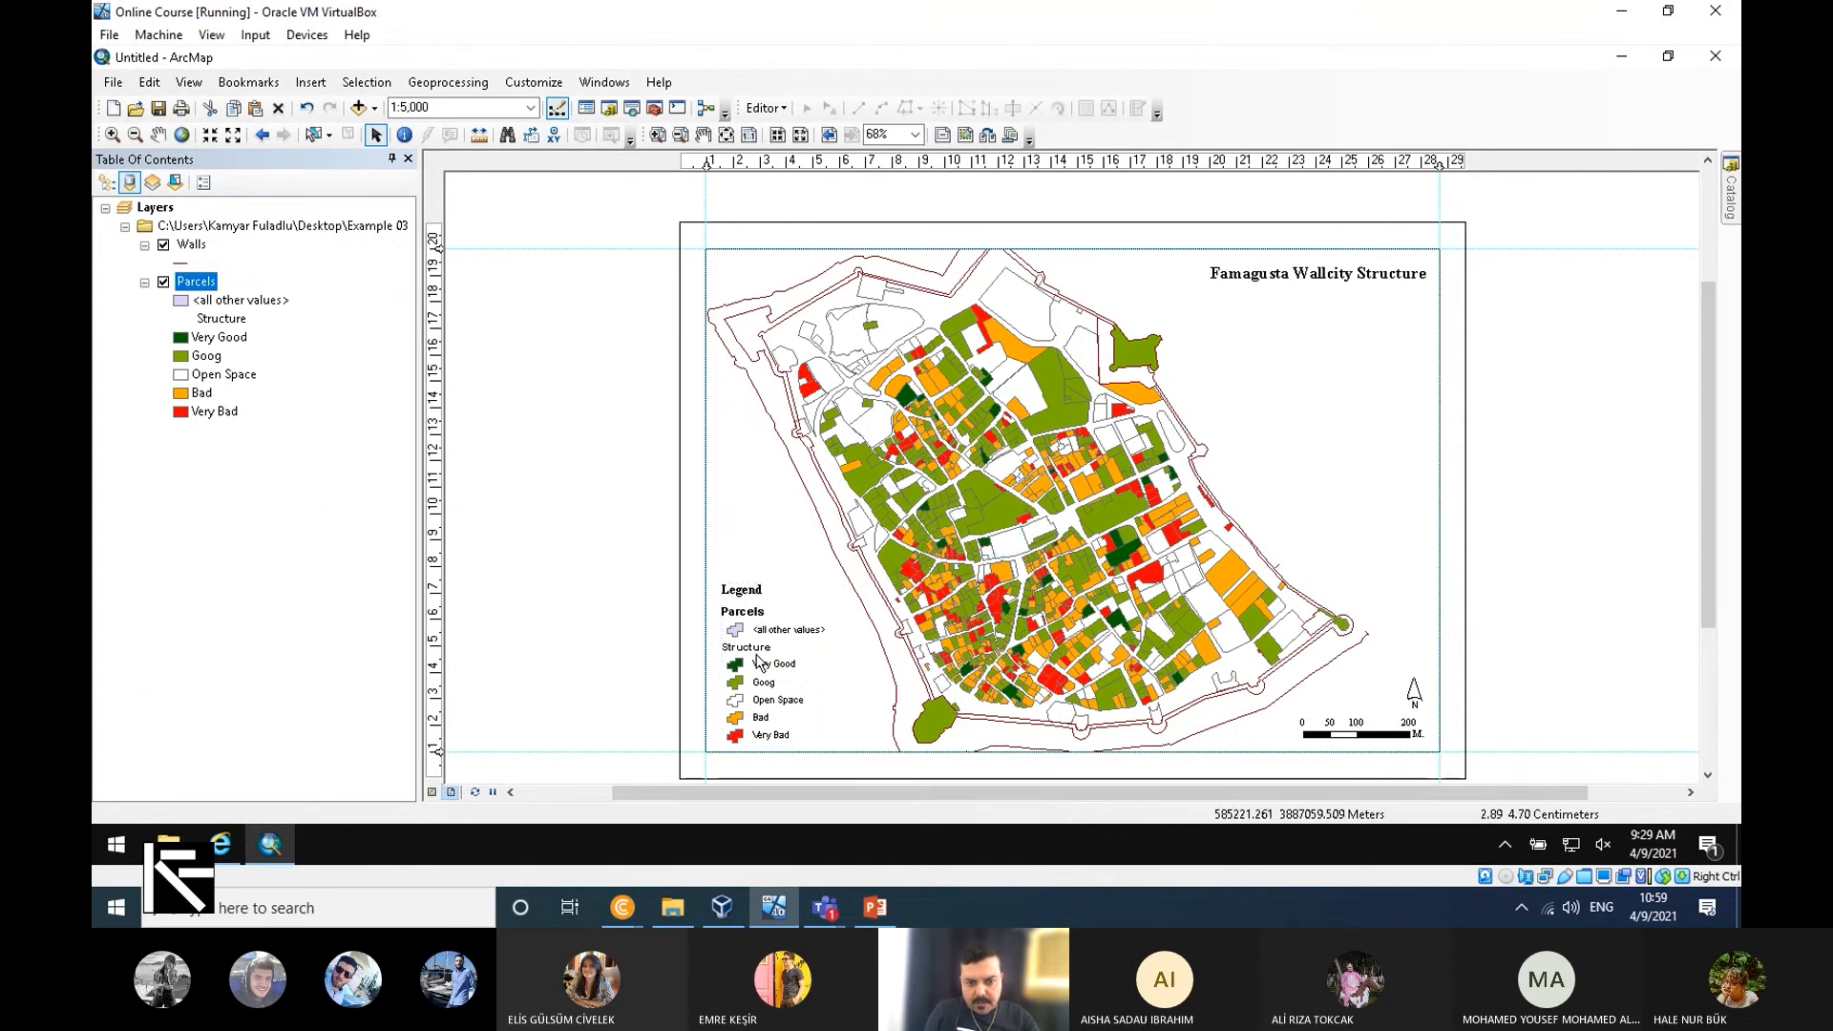
{"action": "right_click", "coordinate": [759, 659]}
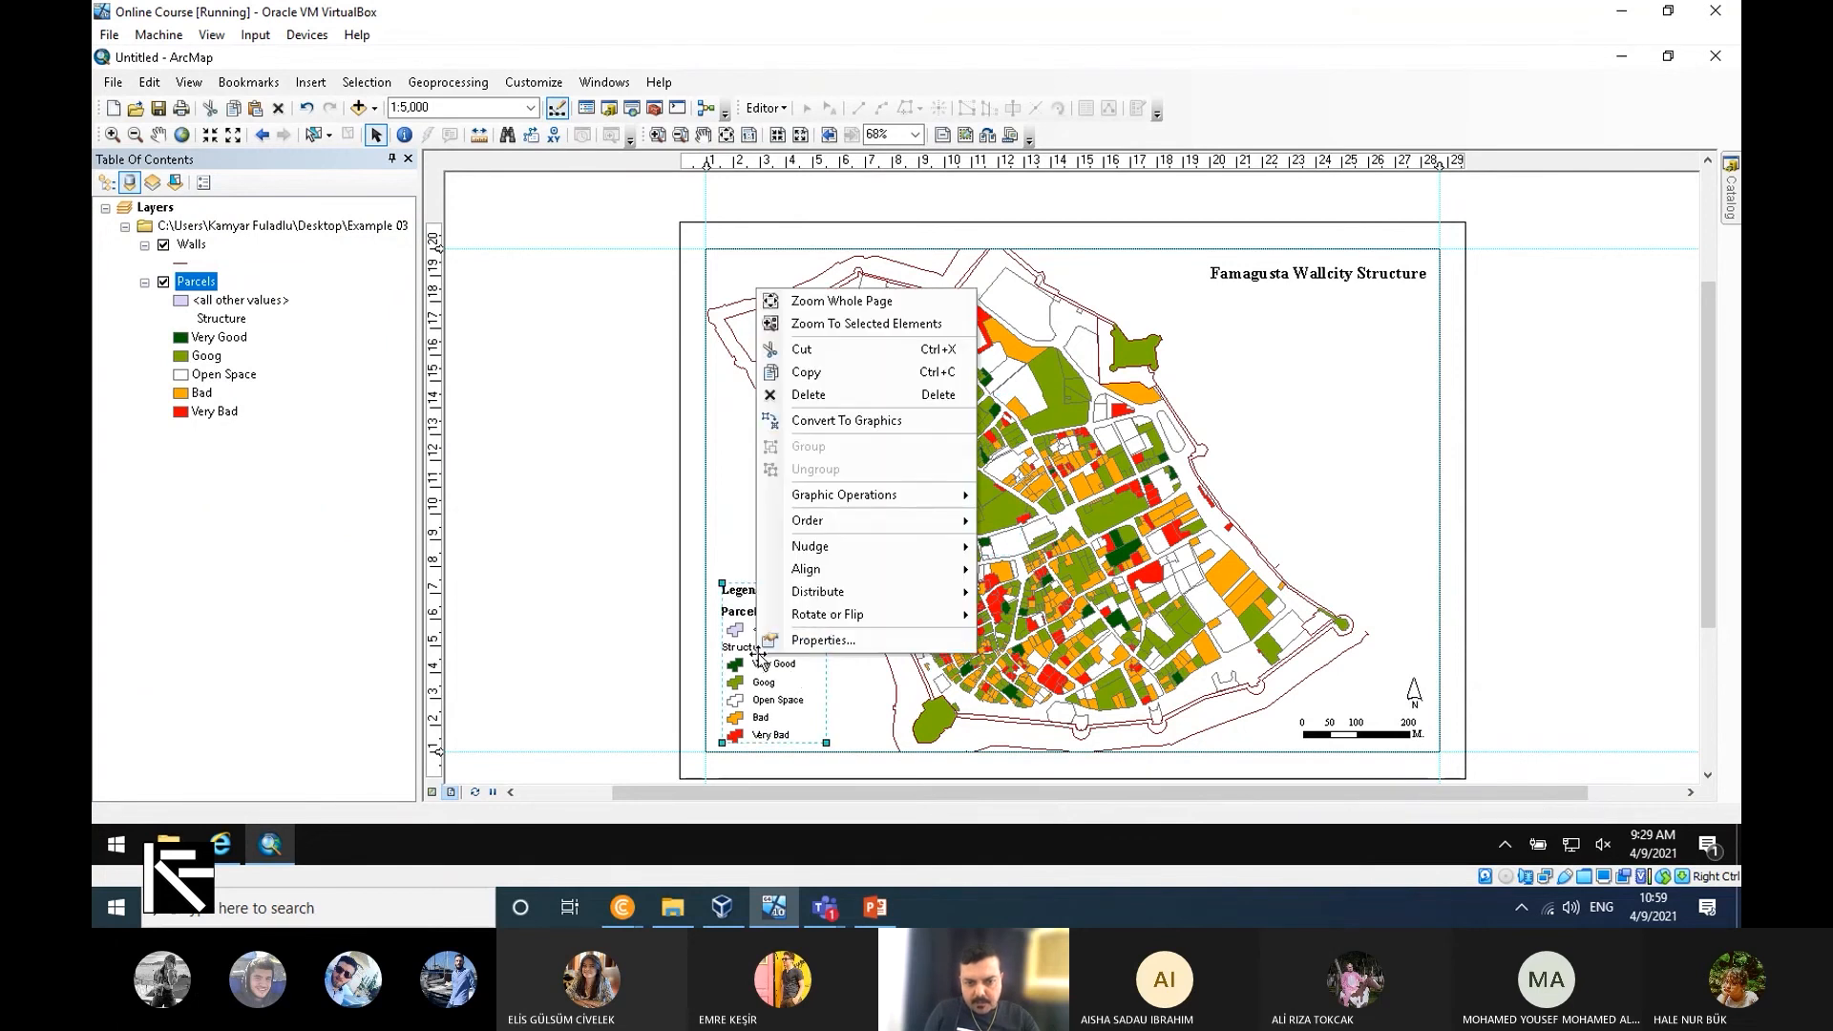
{"action": "left_click", "coordinate": [640, 609]}
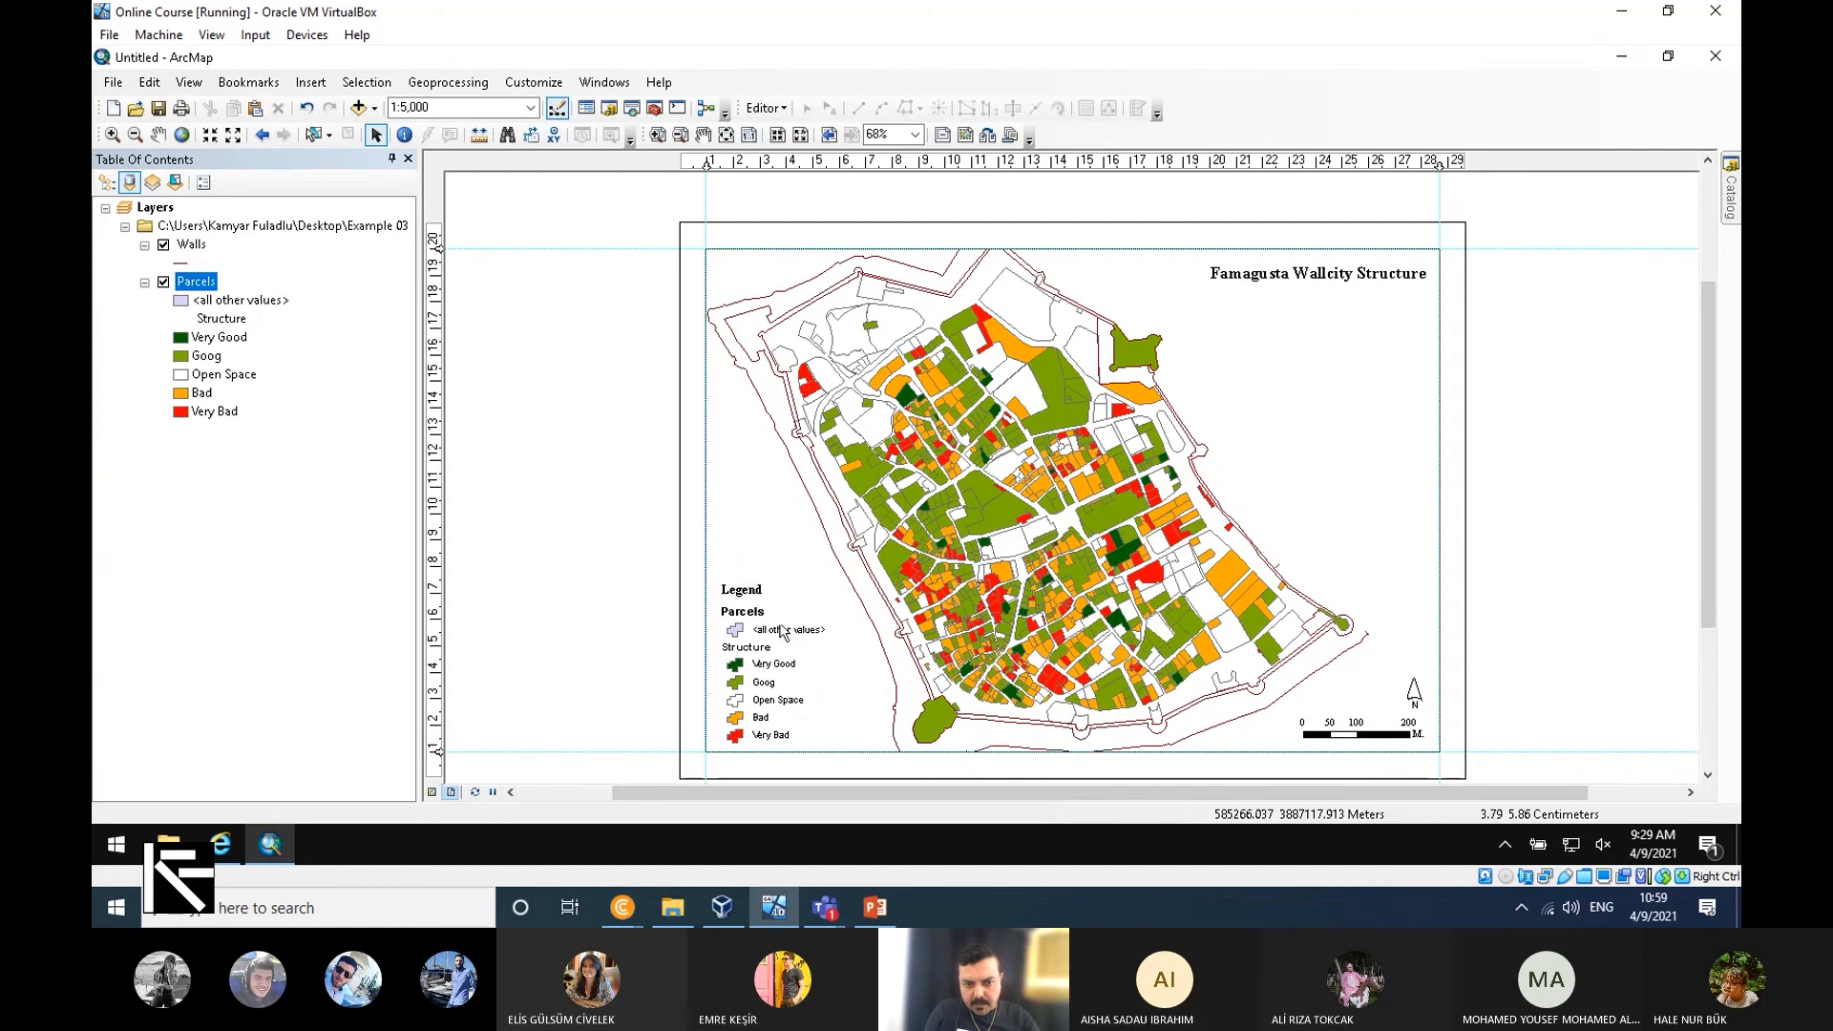
Hide the layer name and heading of the Parcels item in the legend's properties and apply the change.
{"action": "left_click", "coordinate": [770, 678]}
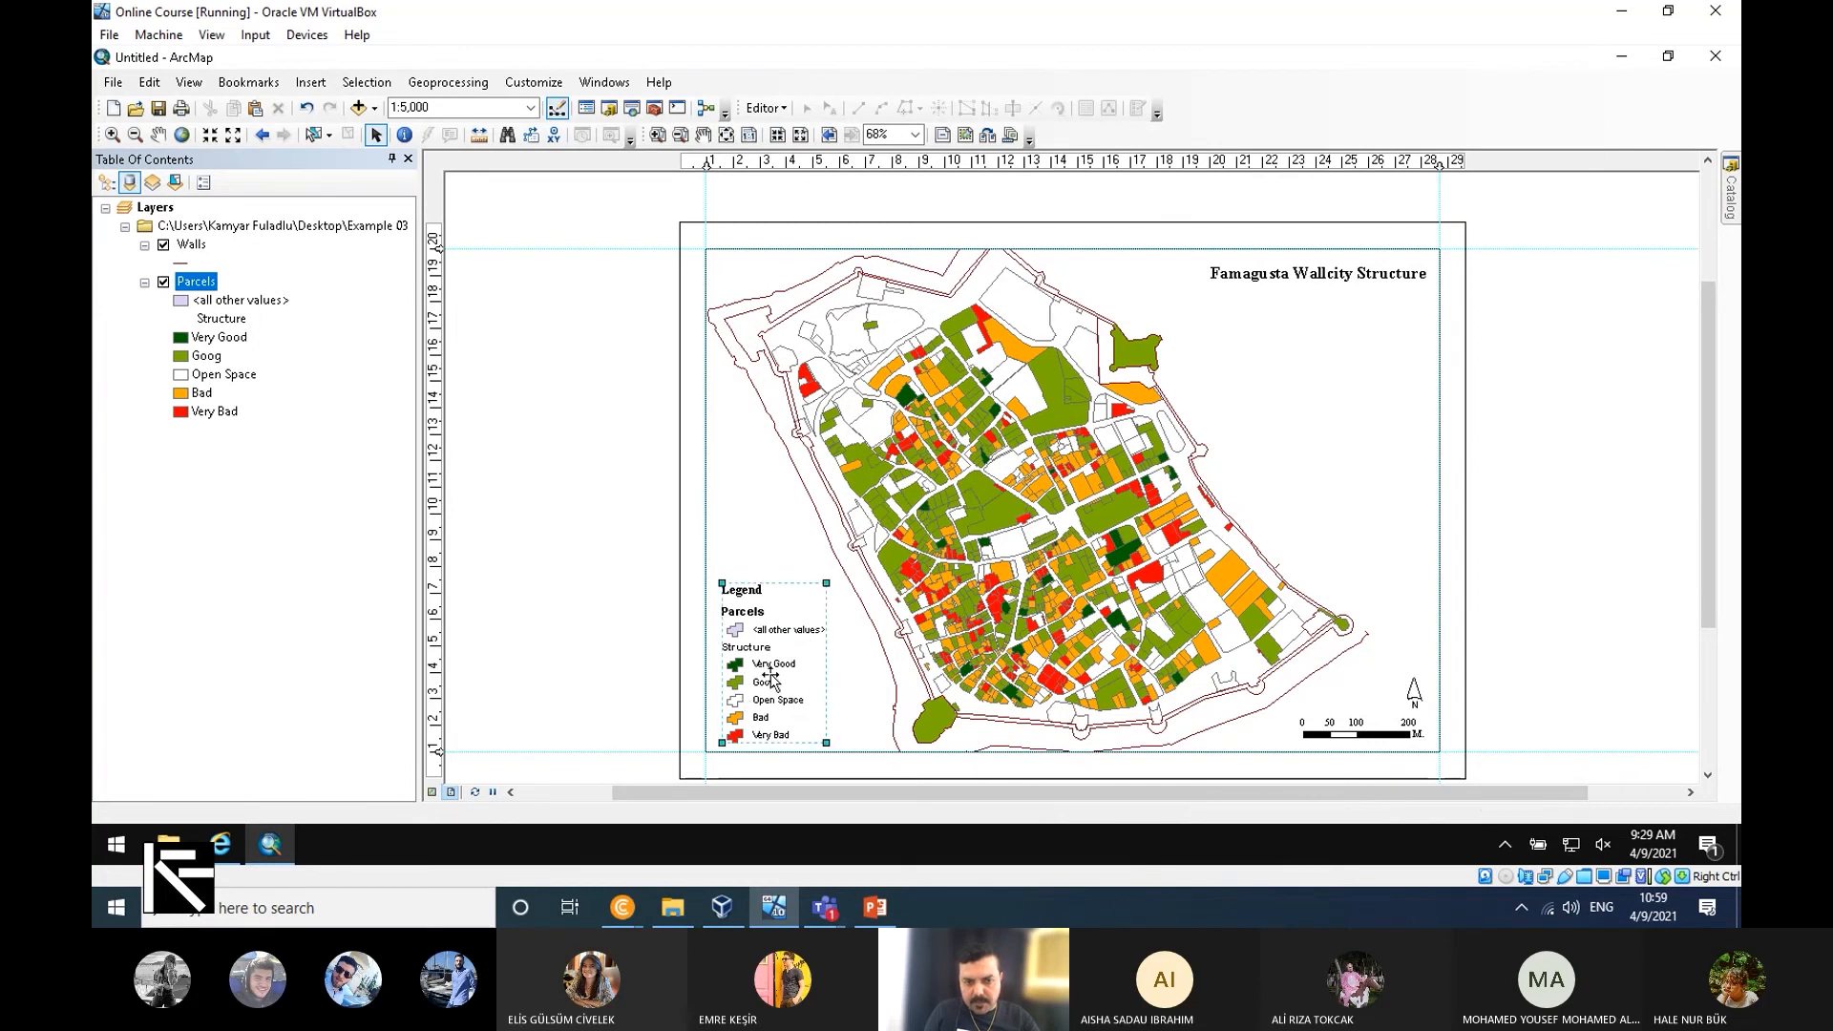
{"action": "right_click", "coordinate": [770, 678]}
{"action": "left_click", "coordinate": [817, 662]}
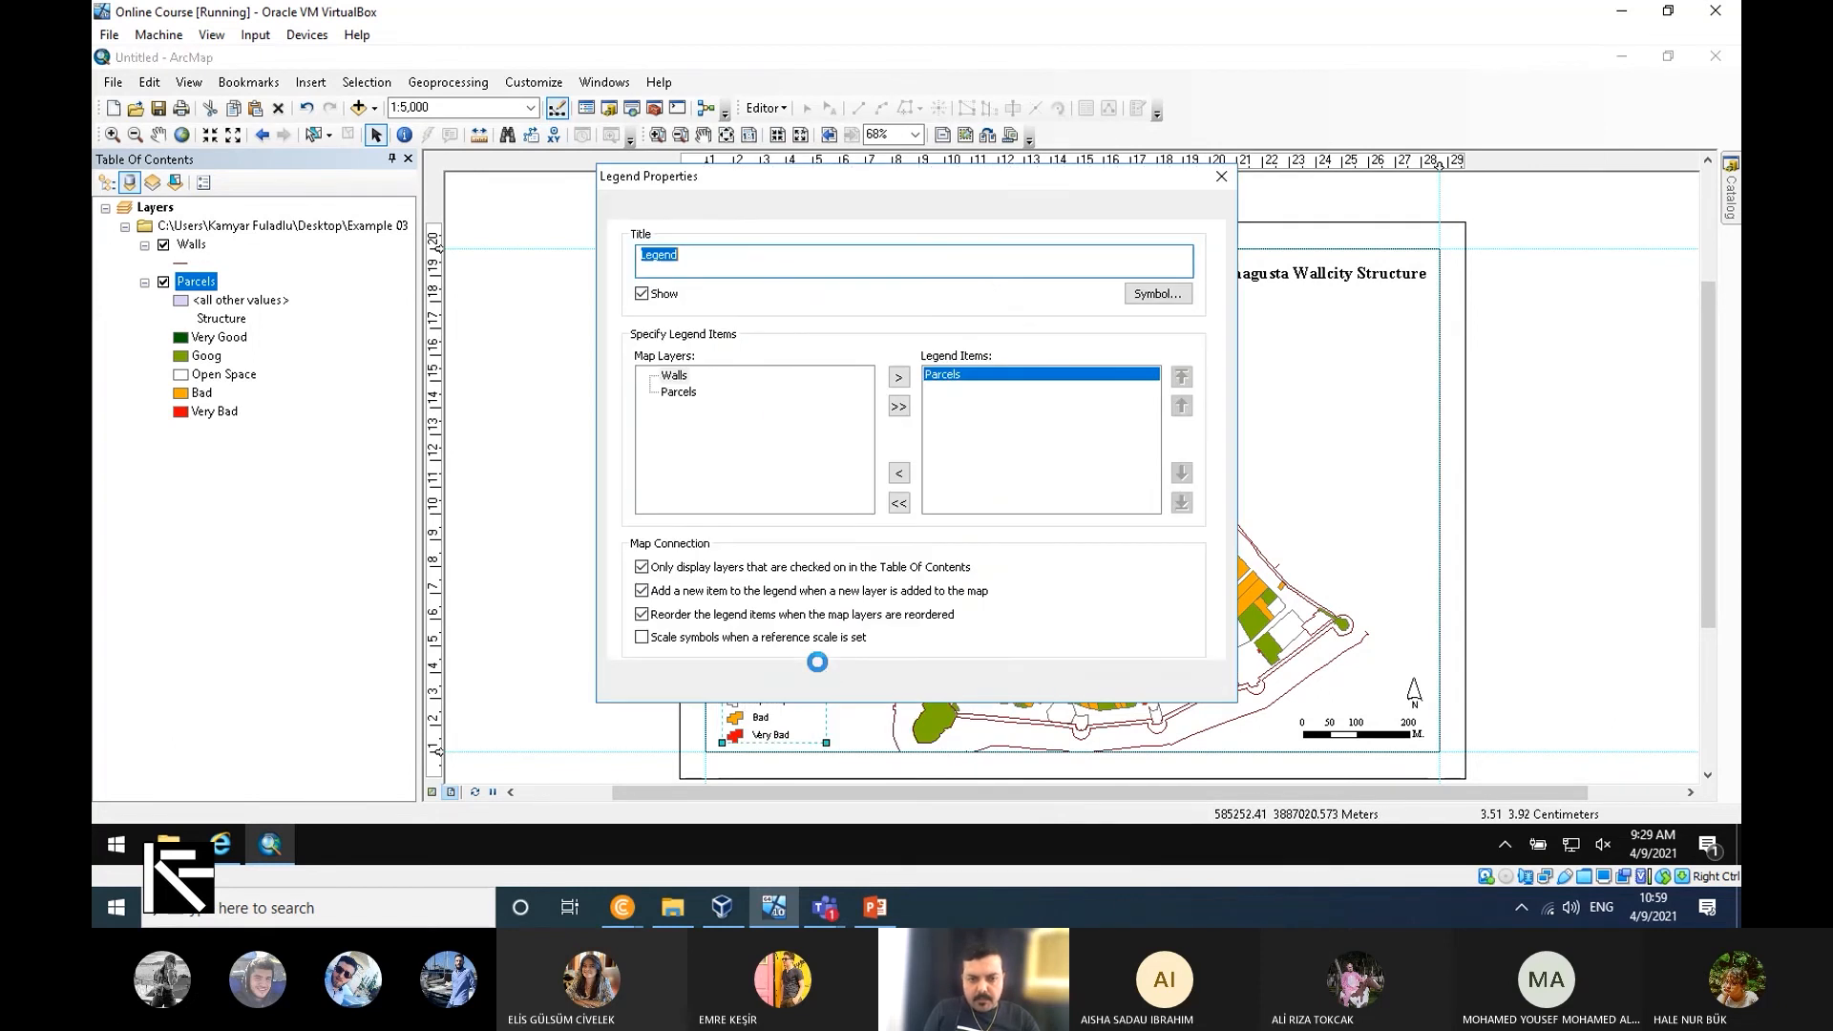
{"action": "left_click_drag", "start_coordinate": [840, 181], "coordinate": [1262, 263]}
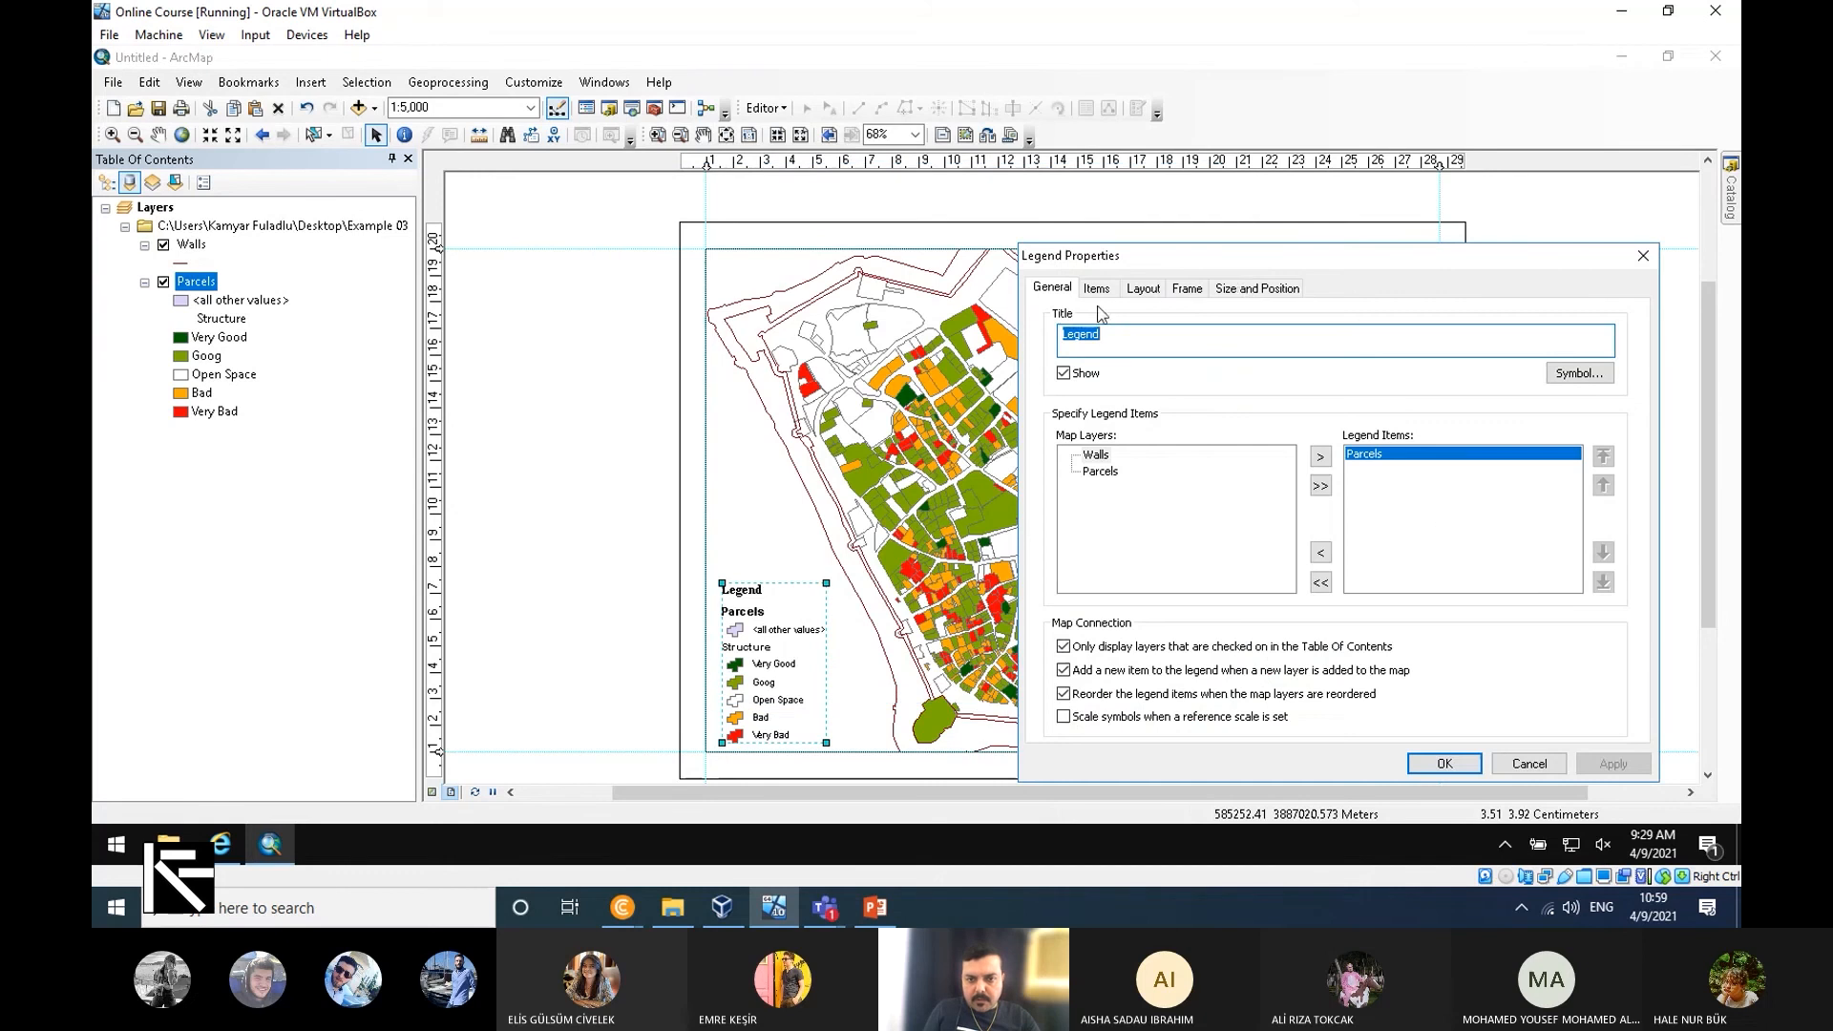
{"action": "left_click", "coordinate": [1096, 288]}
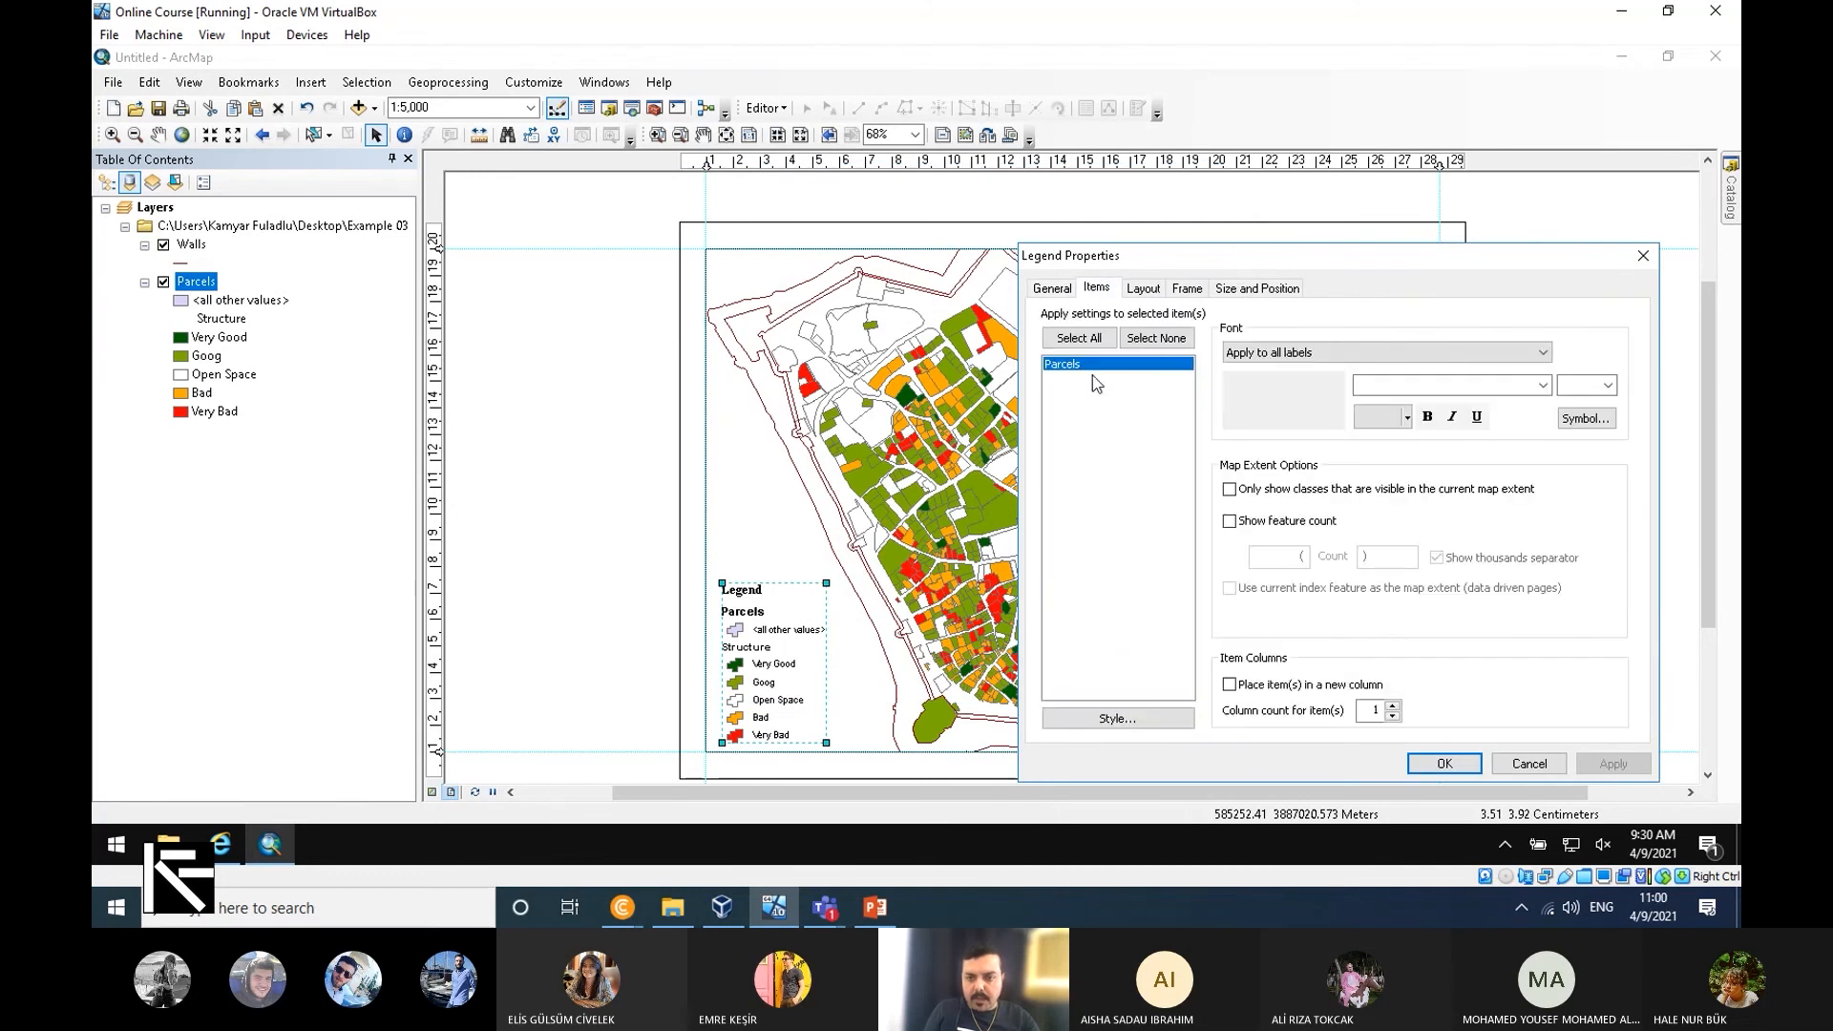
{"action": "left_click", "coordinate": [1115, 718]}
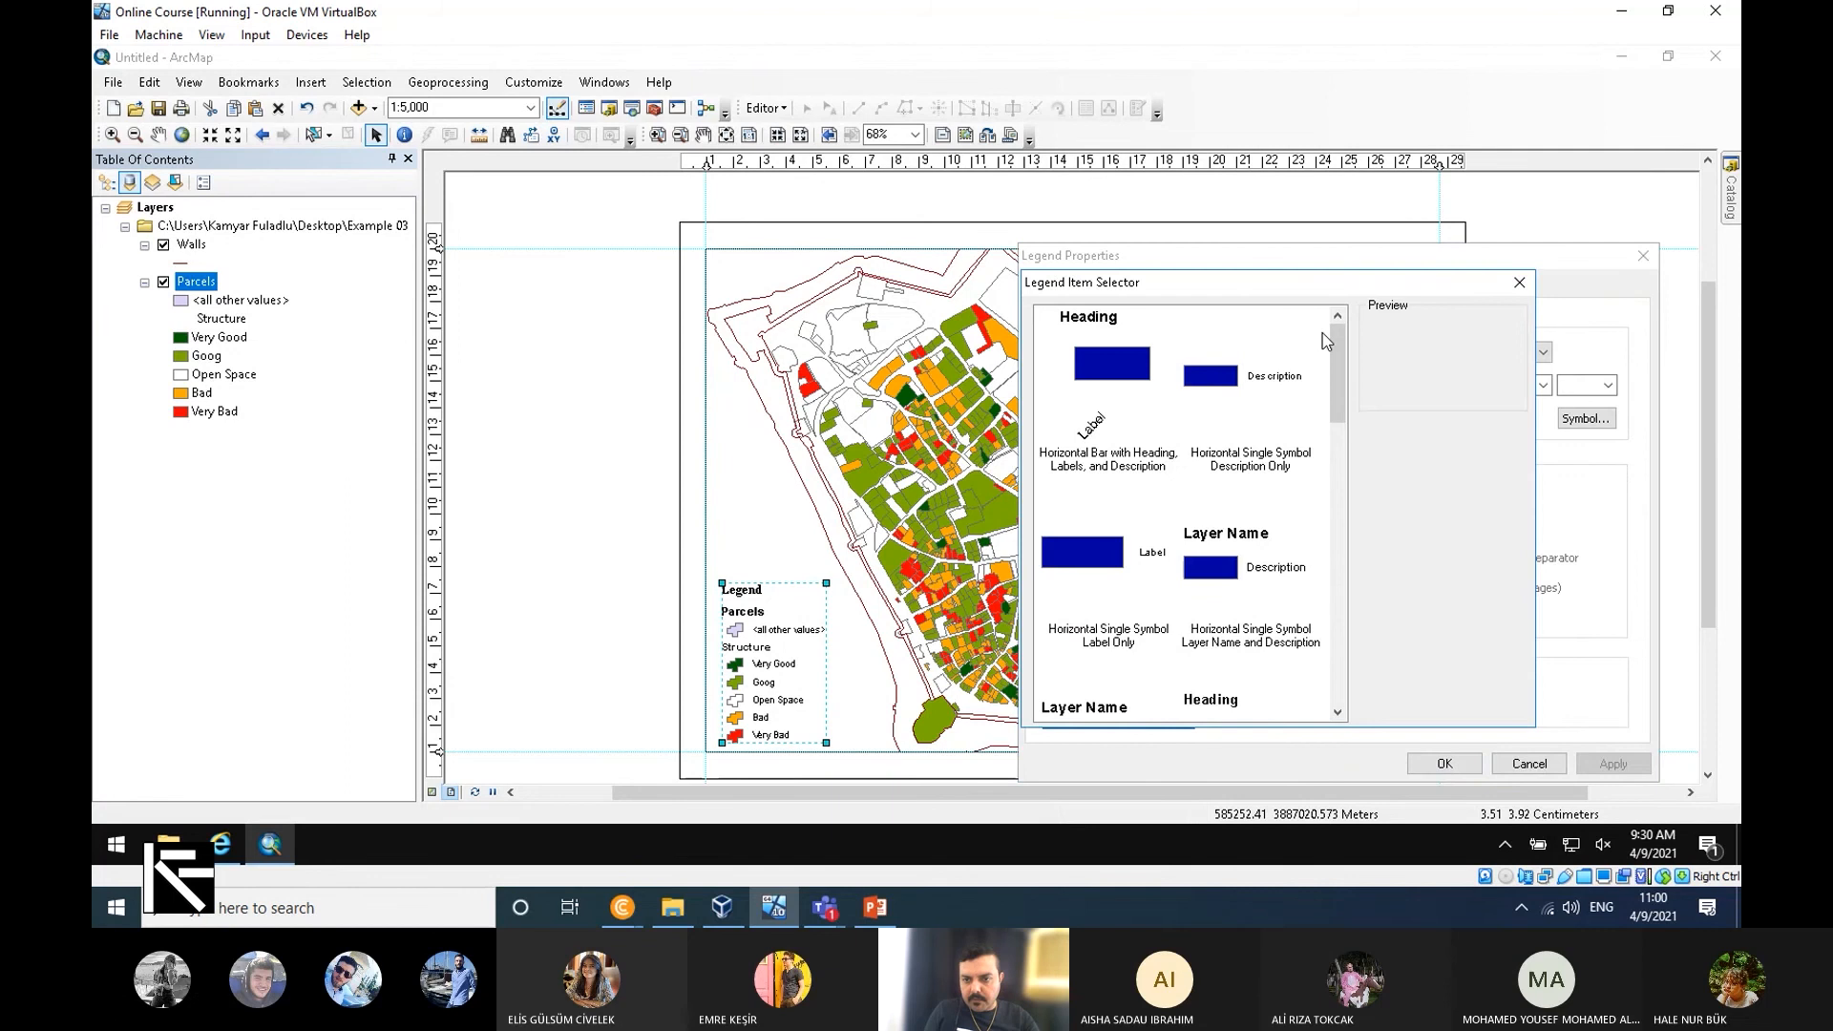
{"action": "left_click", "coordinate": [1445, 614]}
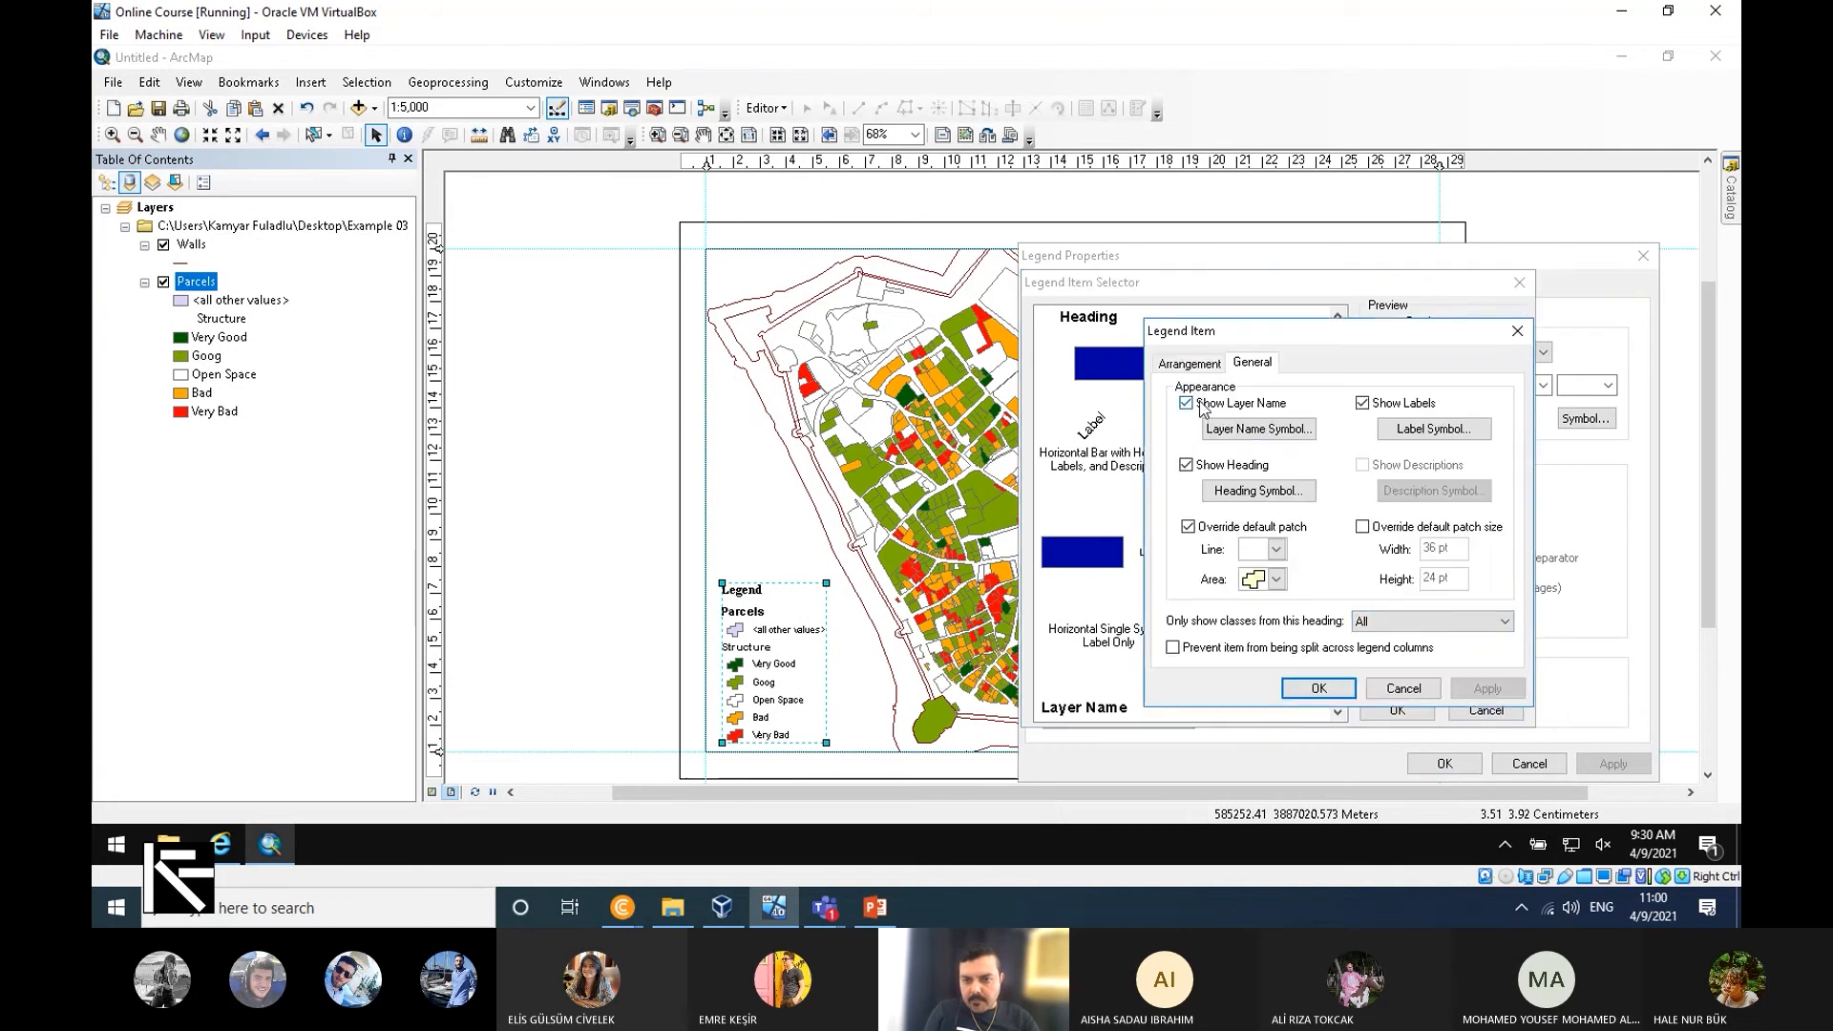
{"action": "left_click", "coordinate": [1202, 409]}
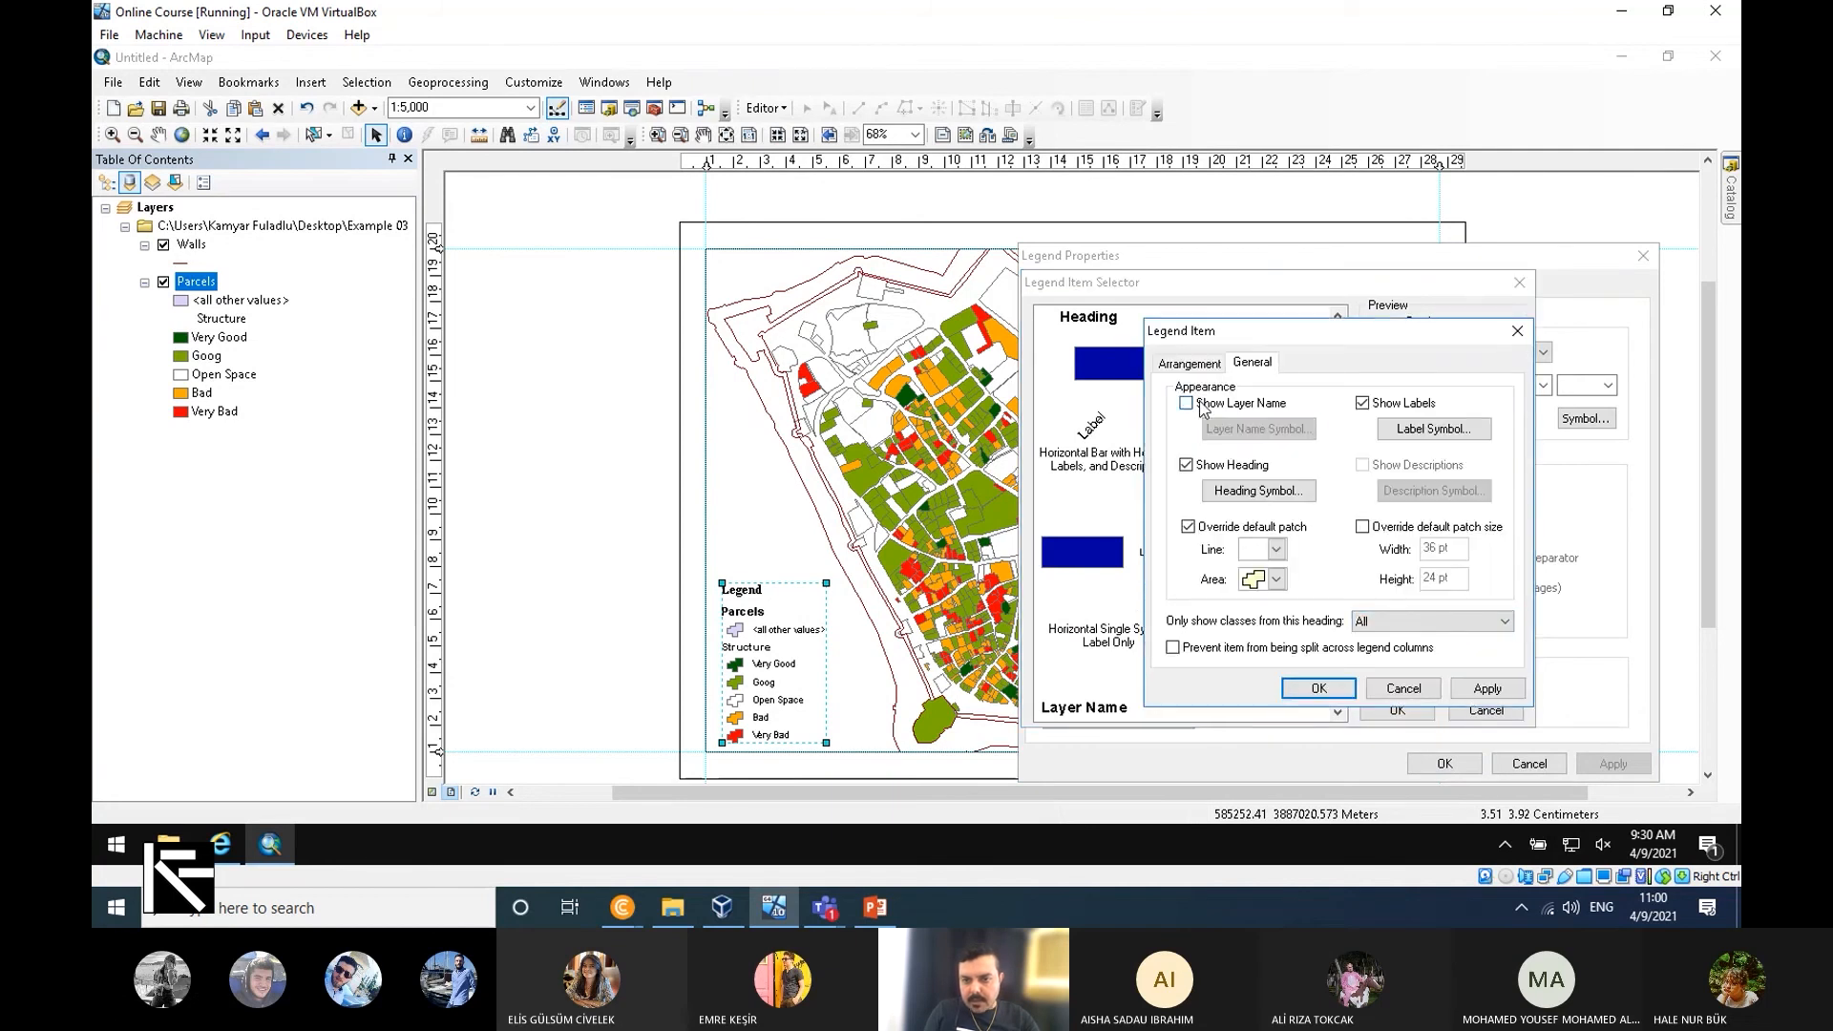
{"action": "left_click", "coordinate": [1189, 467]}
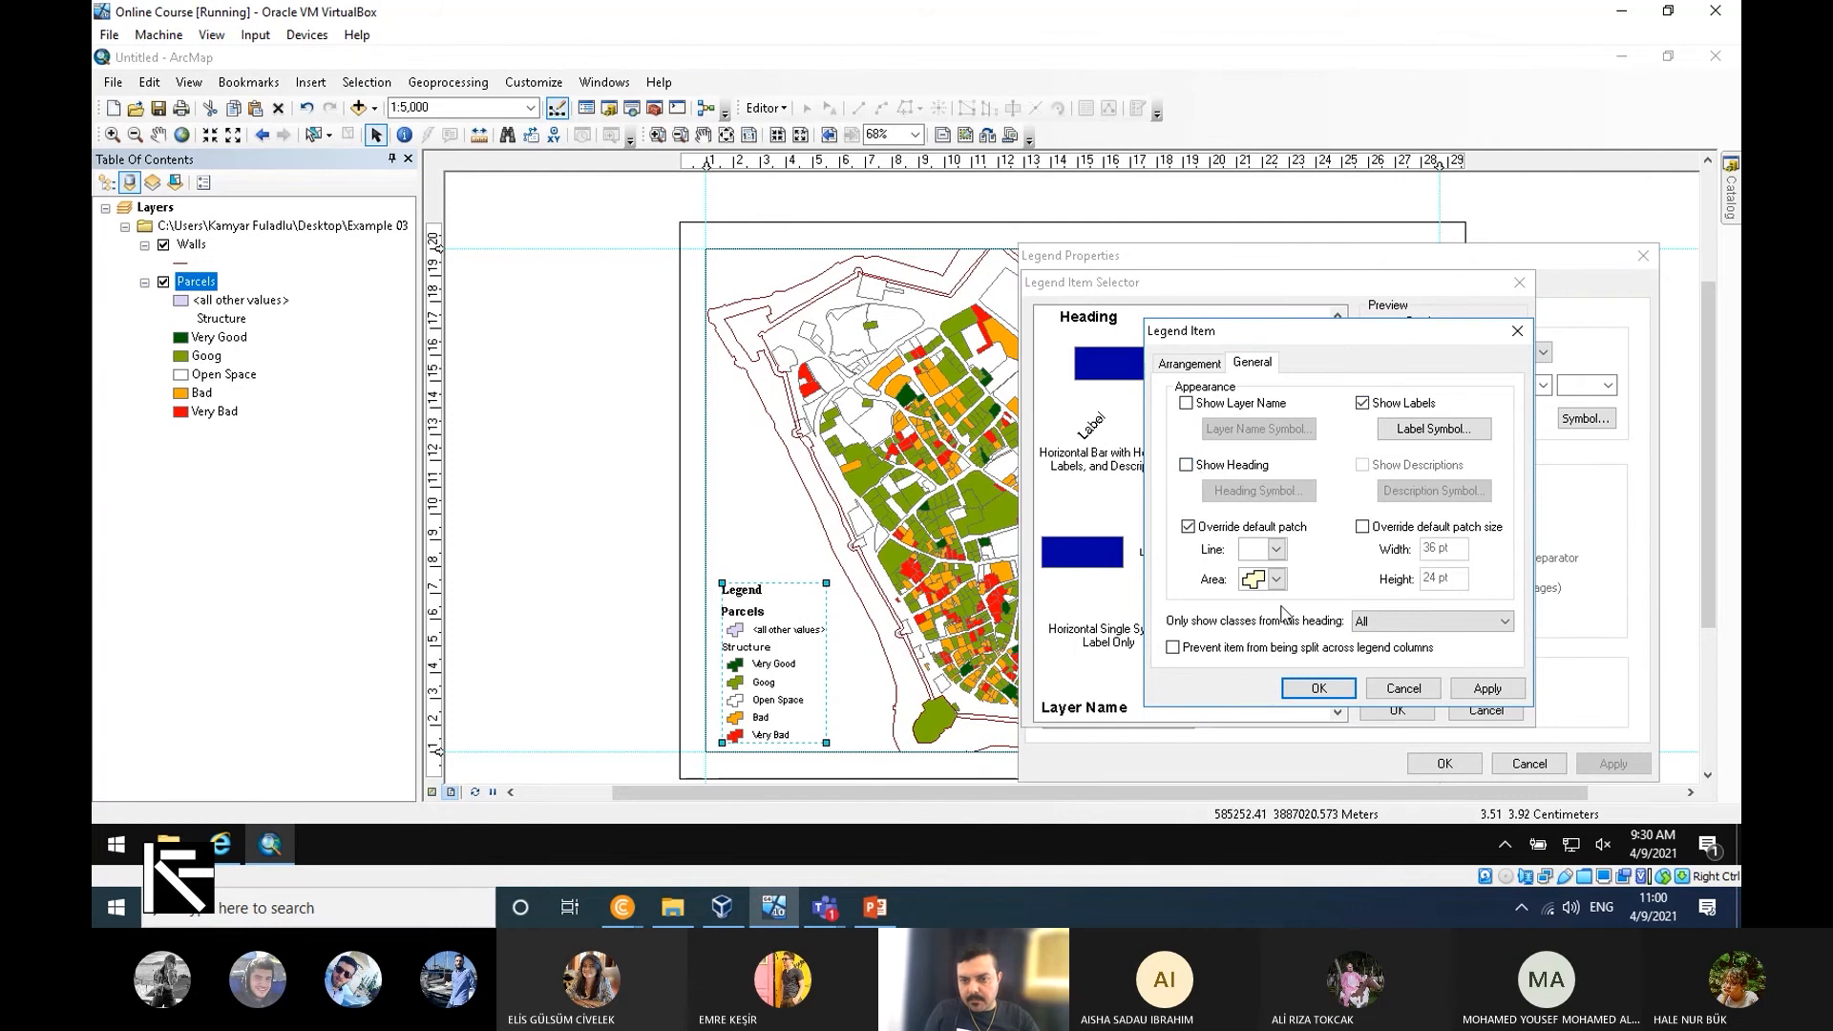
{"action": "left_click", "coordinate": [1509, 691]}
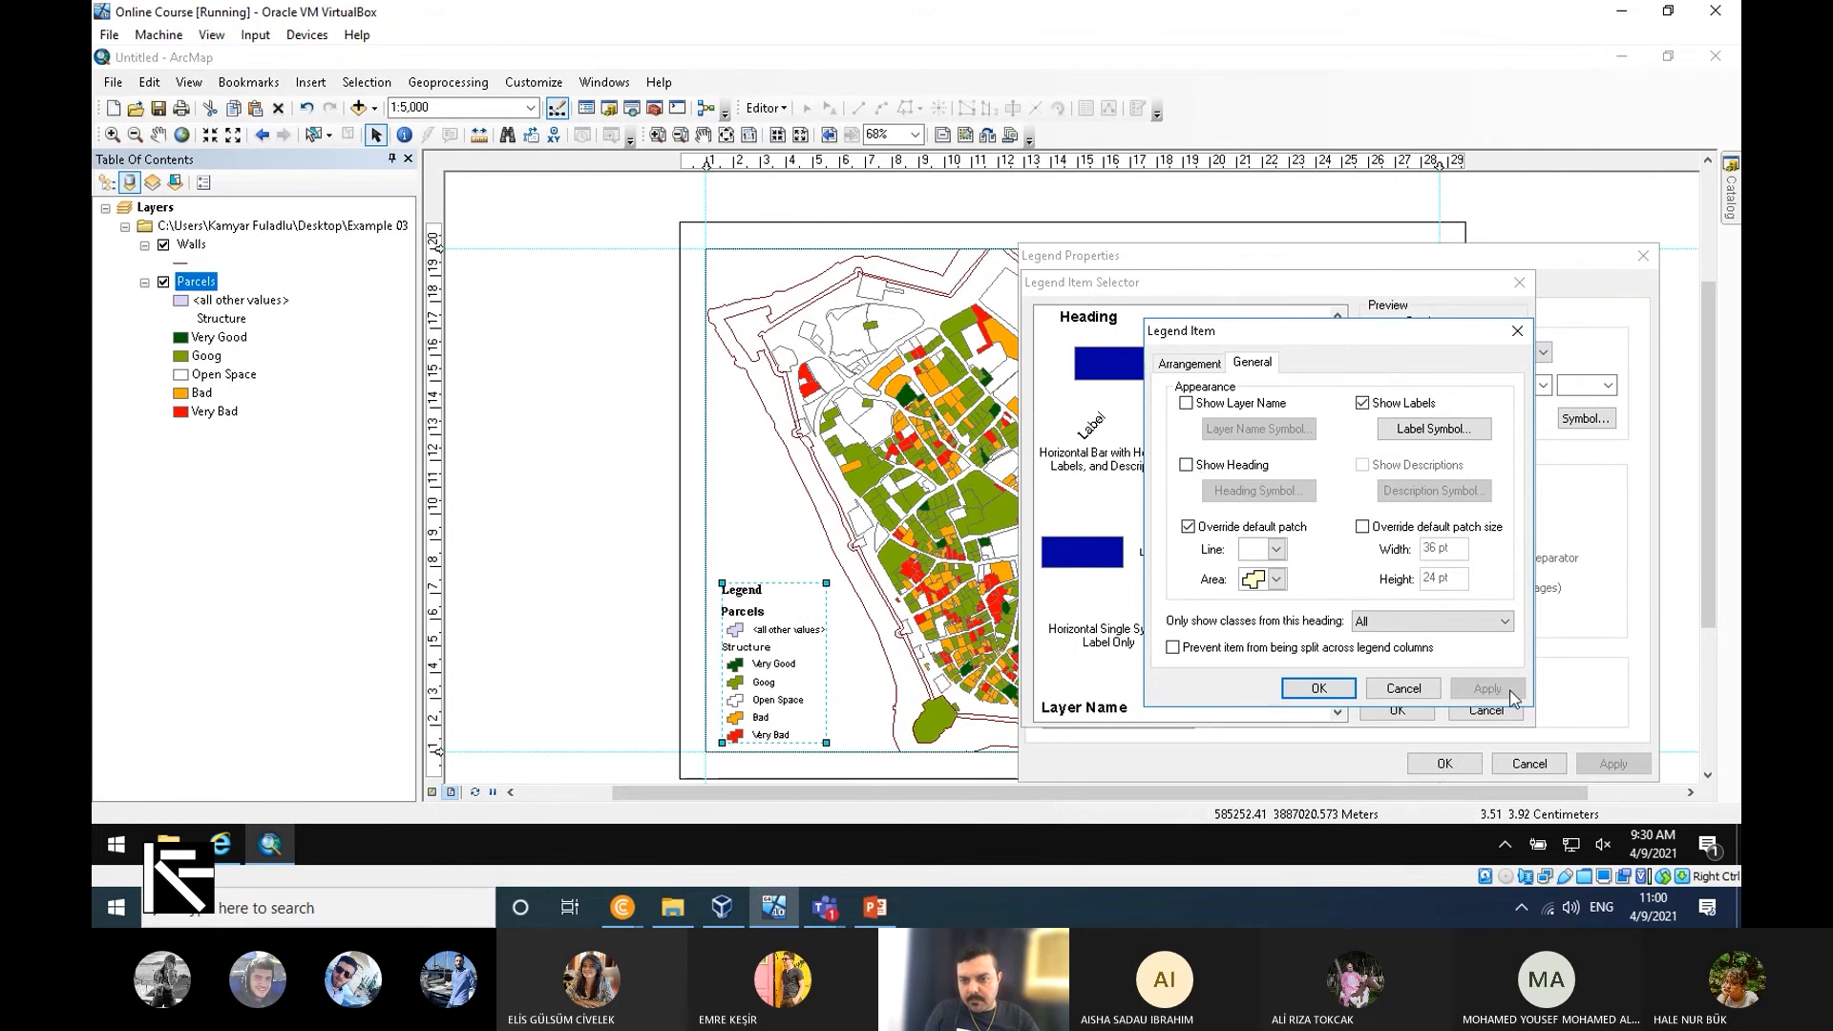
{"action": "left_click", "coordinate": [1309, 688]}
{"action": "left_click", "coordinate": [1396, 709]}
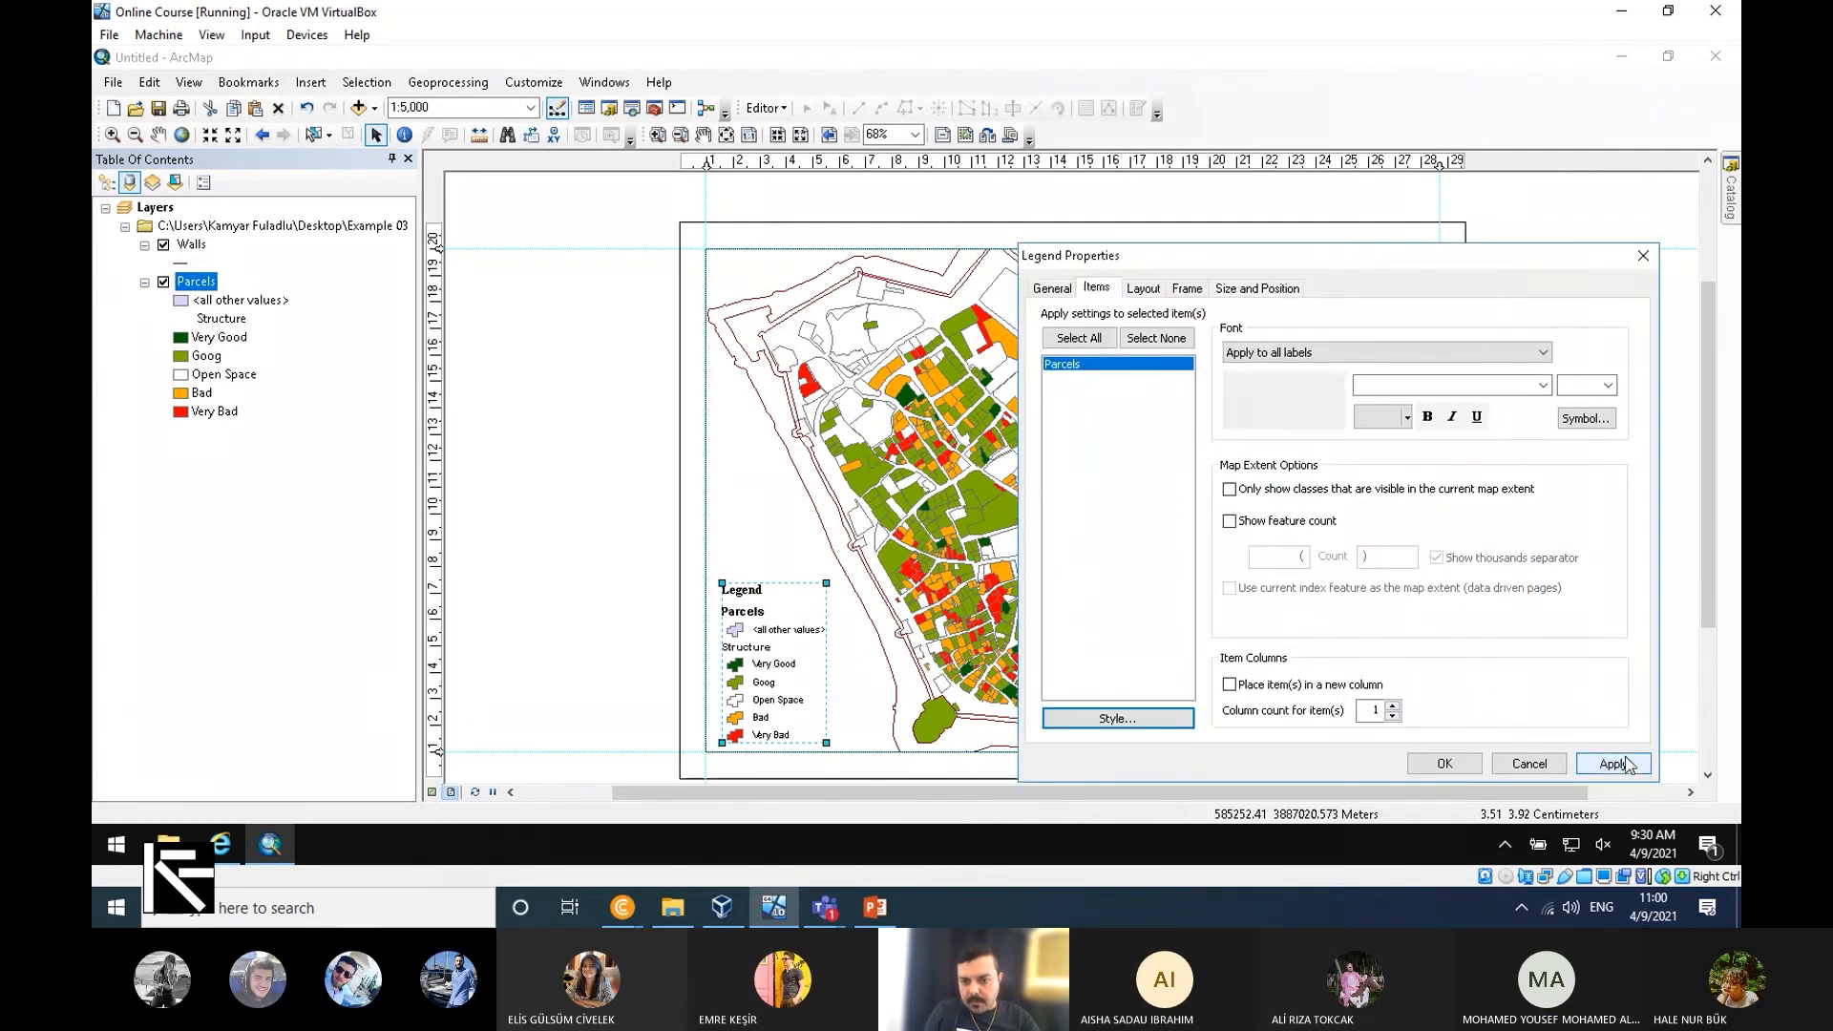
{"action": "left_click", "coordinate": [1616, 764]}
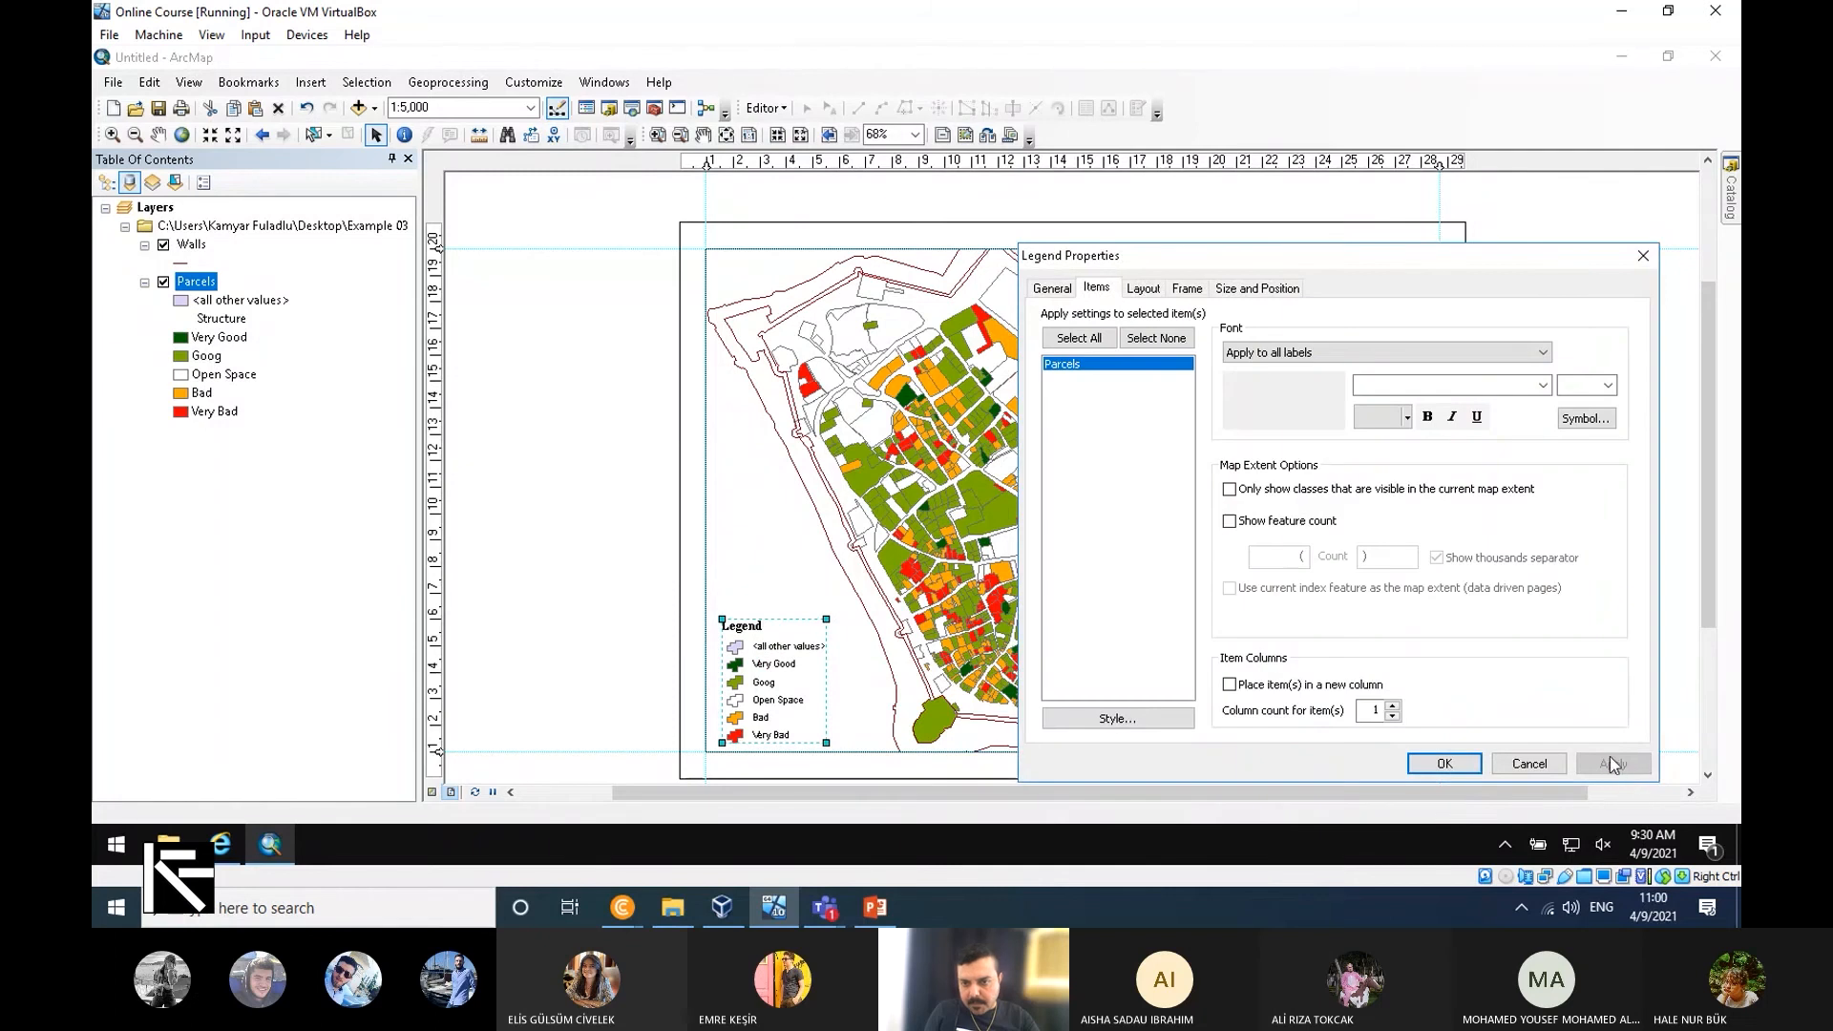
Set the font of all Parcels legend labels to Times New Roman and accept the legend properties.
{"action": "left_click", "coordinate": [1541, 385]}
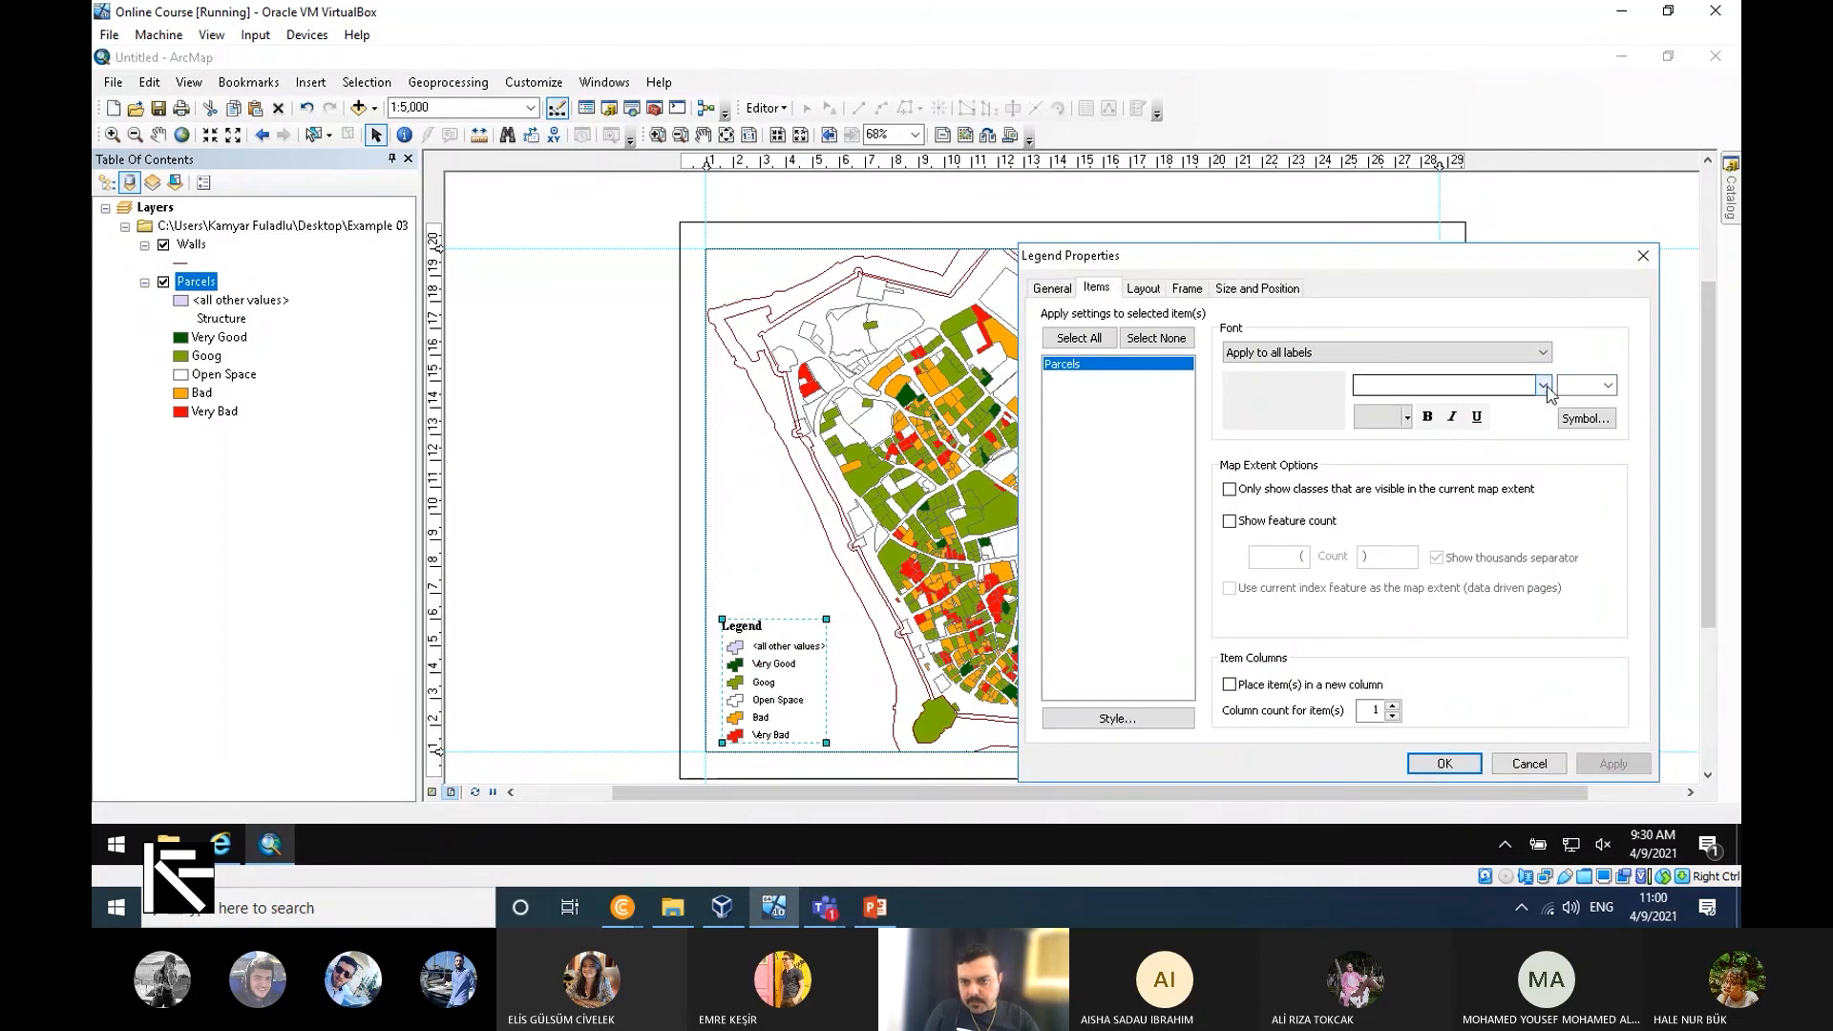
{"action": "key", "text": "t"}
{"action": "key", "text": "t"}
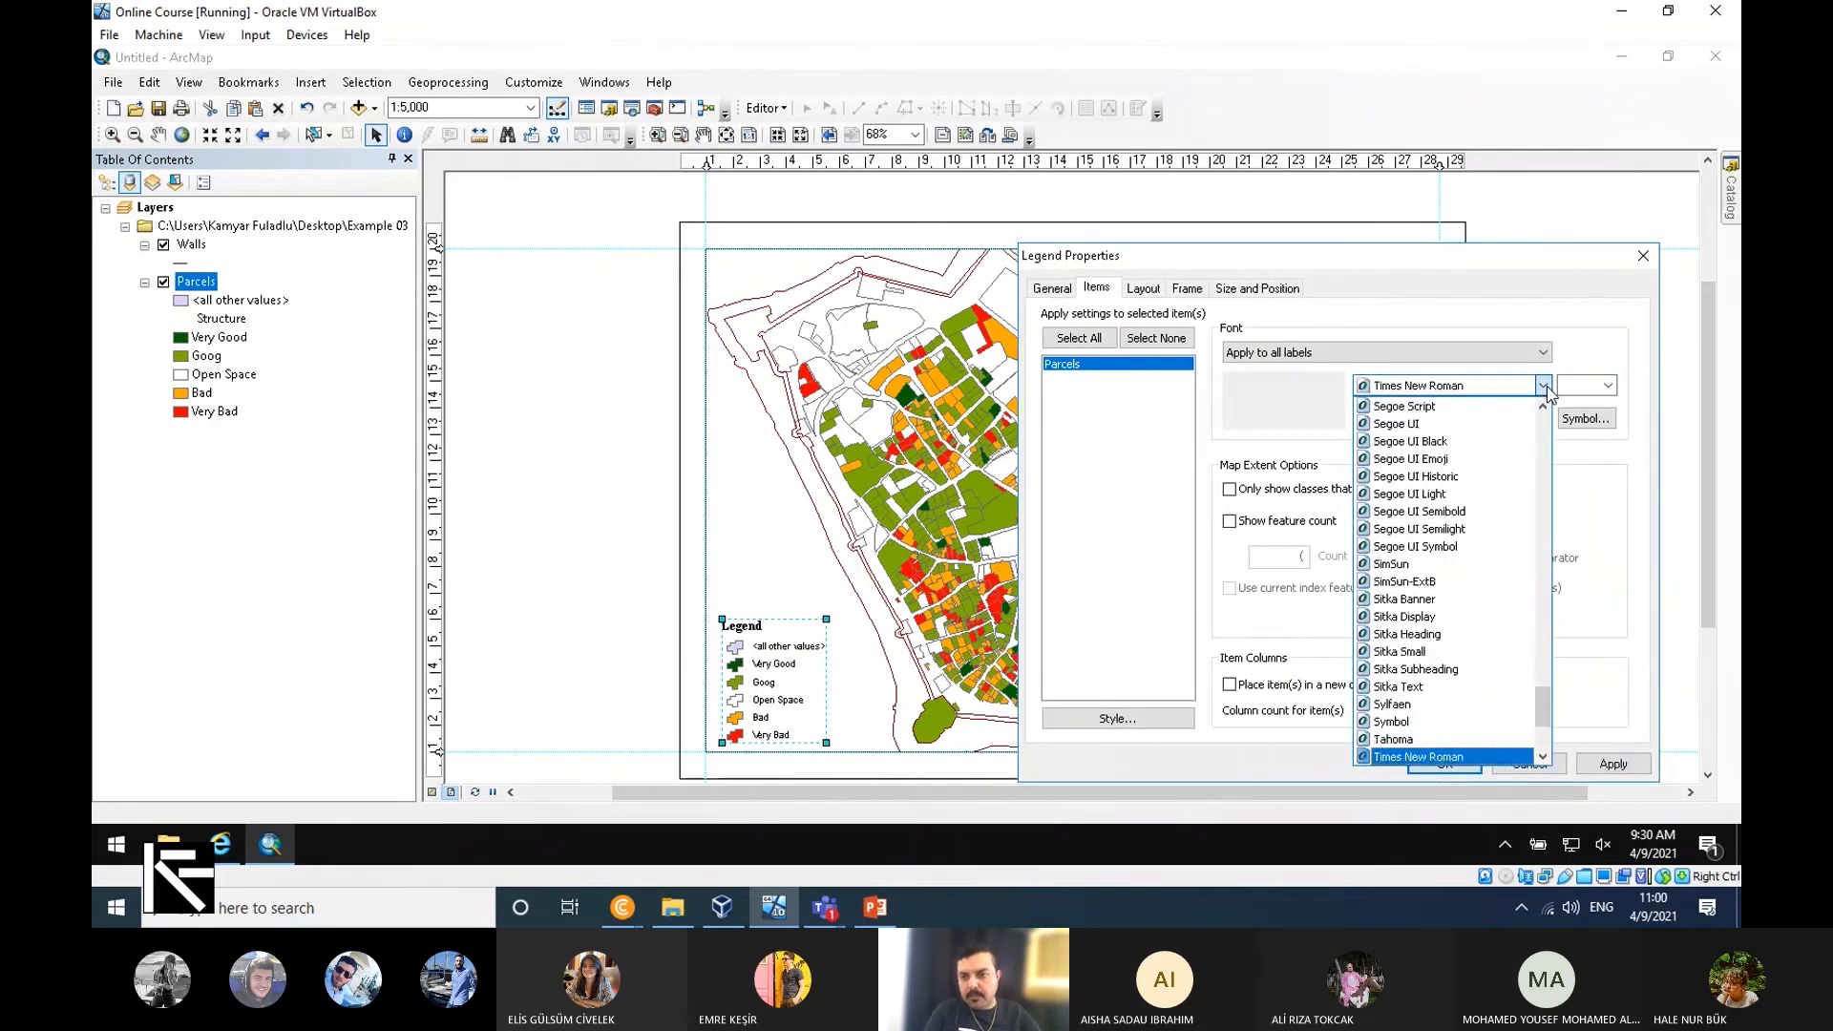
{"action": "left_click", "coordinate": [1472, 756]}
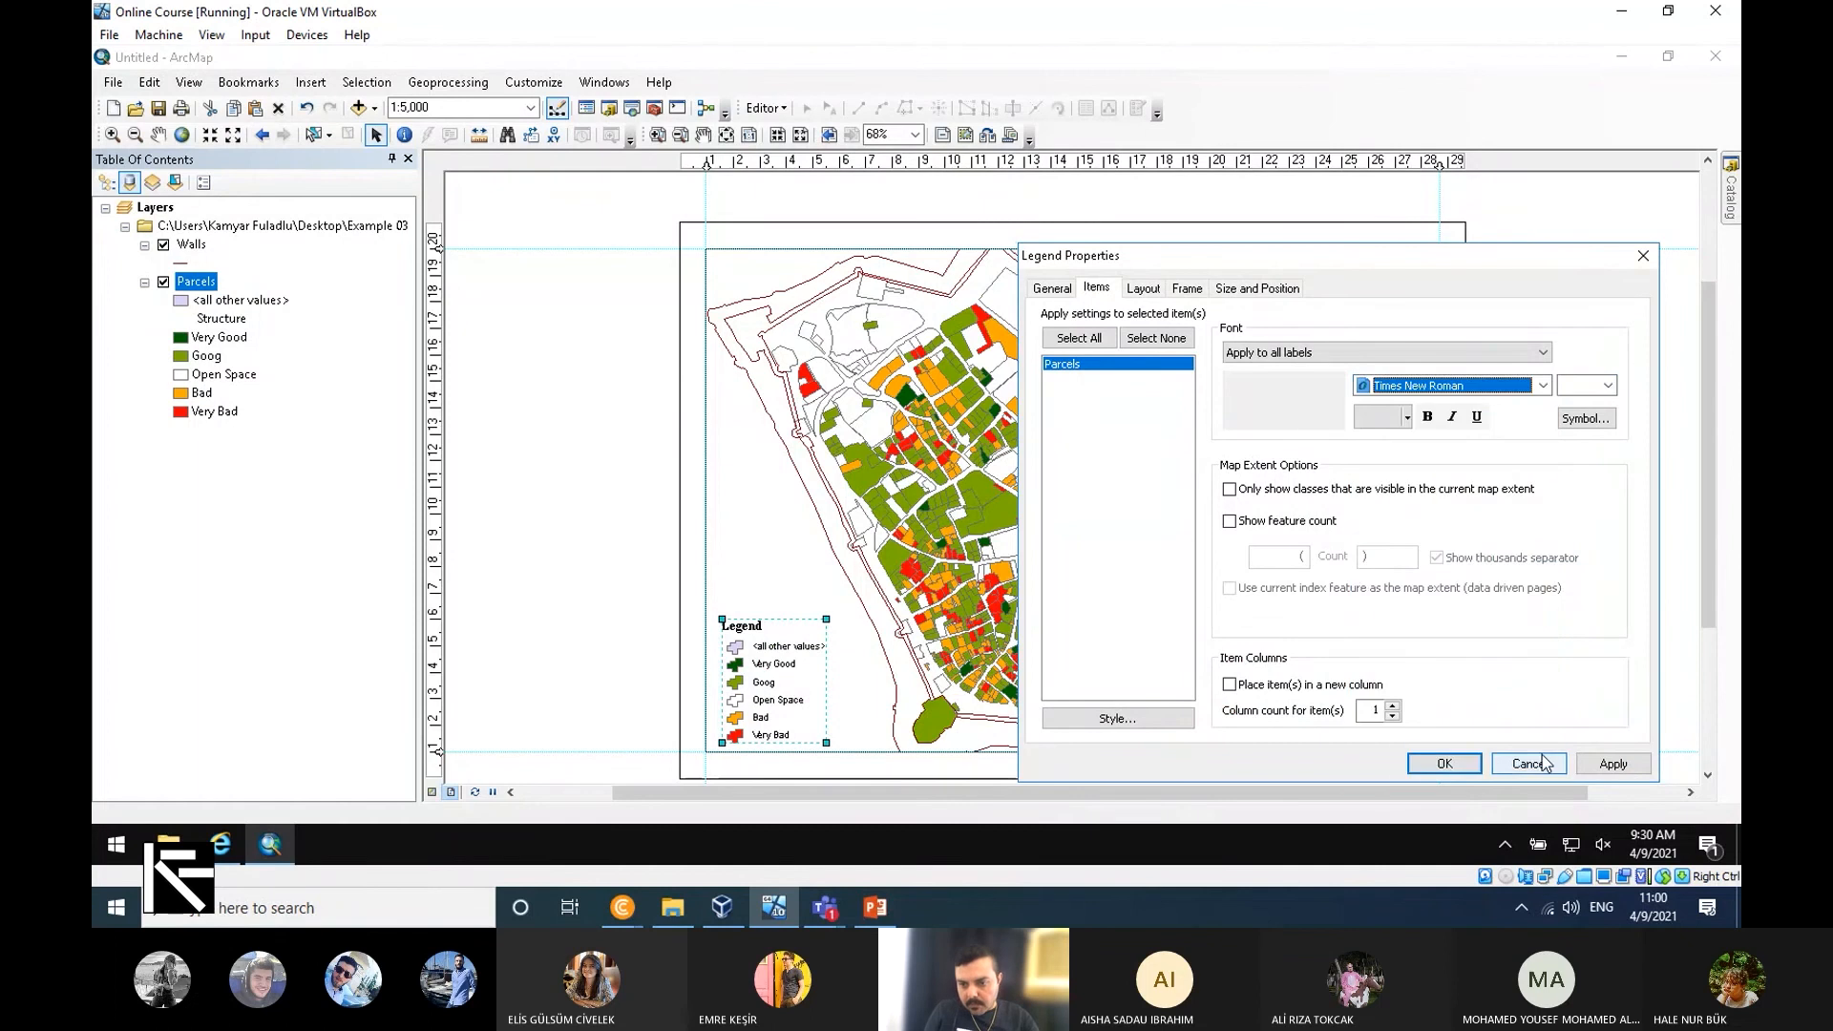
{"action": "left_click", "coordinate": [1467, 764]}
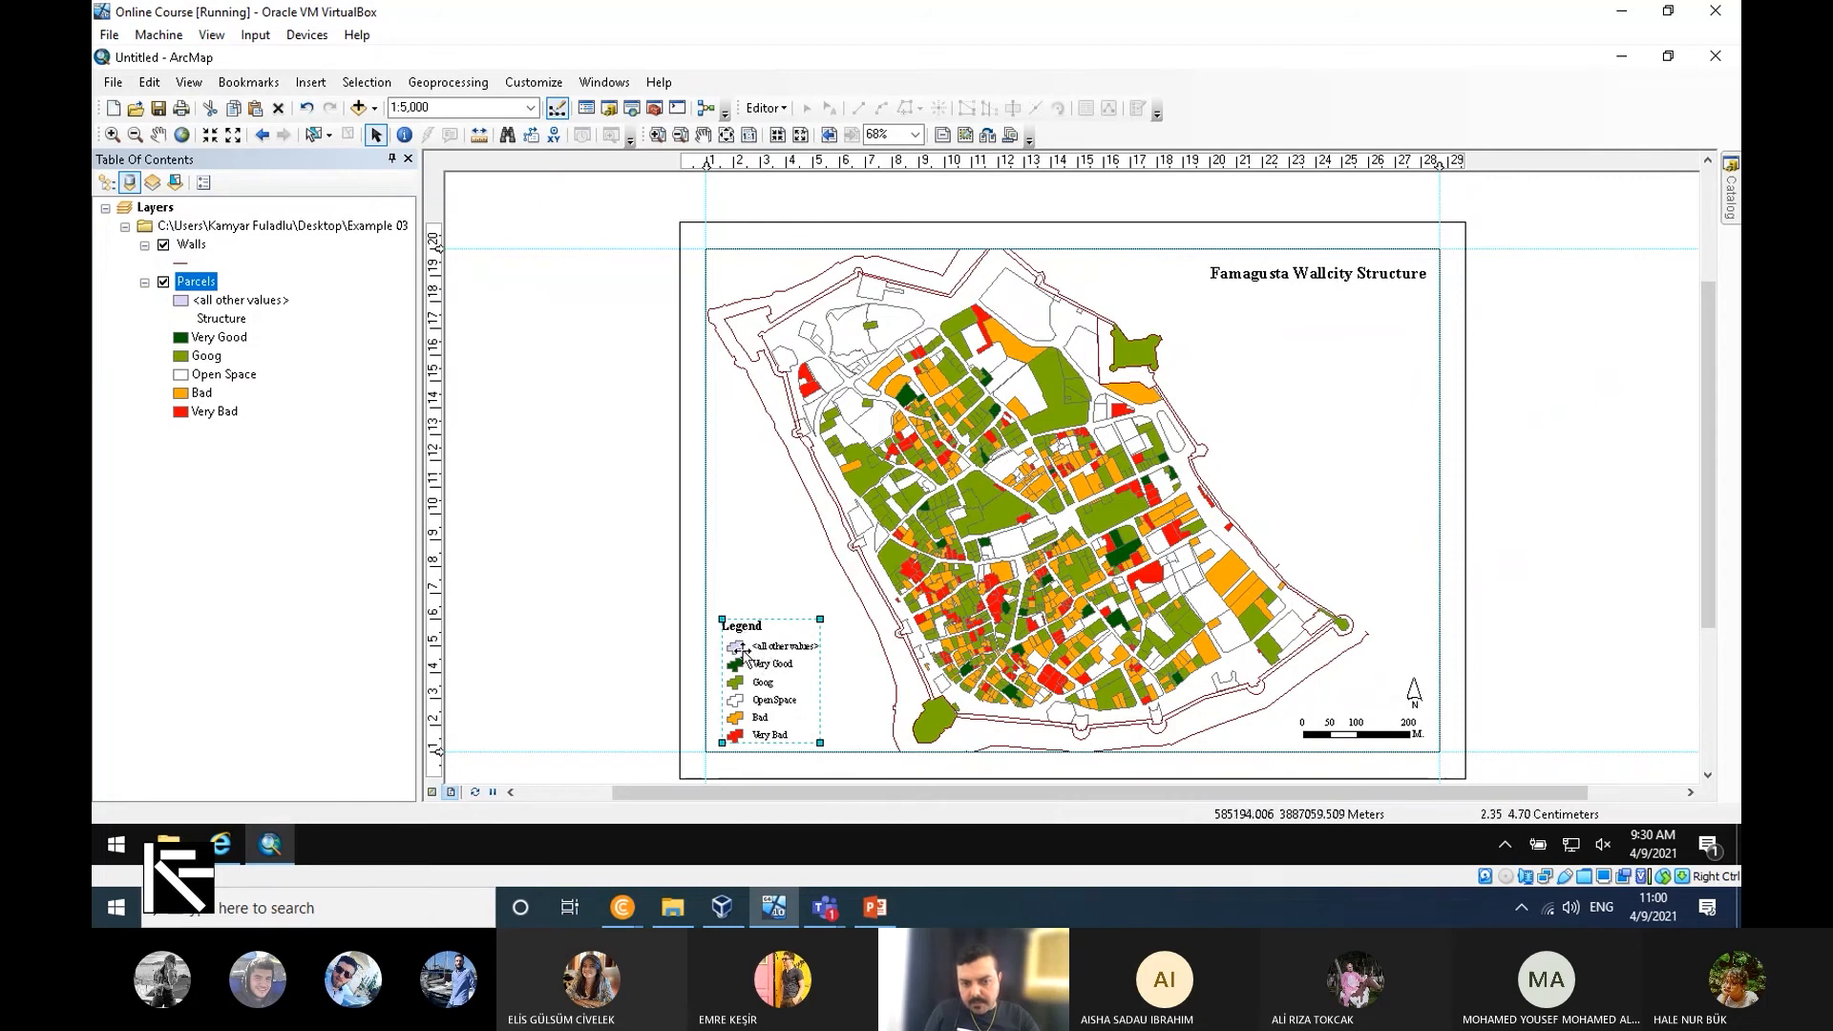
{"action": "left_click", "coordinate": [630, 569]}
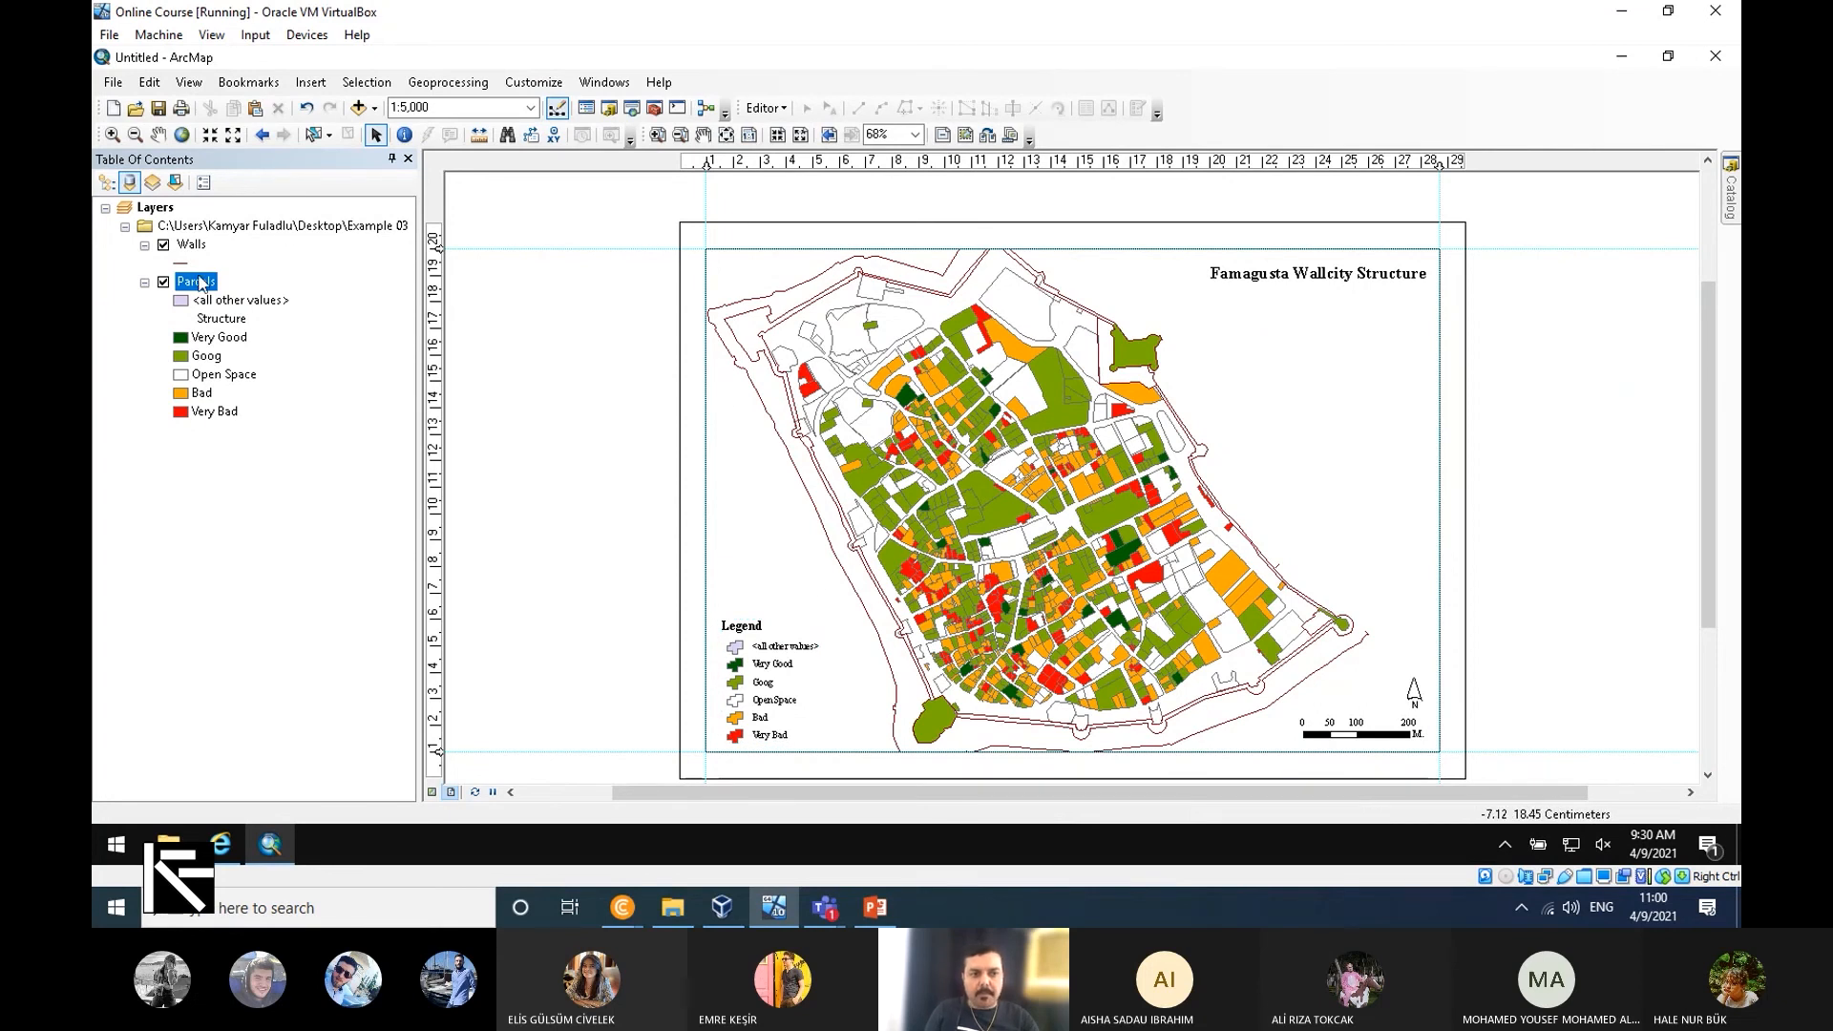
Turn off <all other values> in the Parcels layer's symbology and nudge the legend slightly closer to the data frame's lower-left corner.
{"action": "left_click", "coordinate": [199, 274]}
{"action": "right_click", "coordinate": [194, 284]}
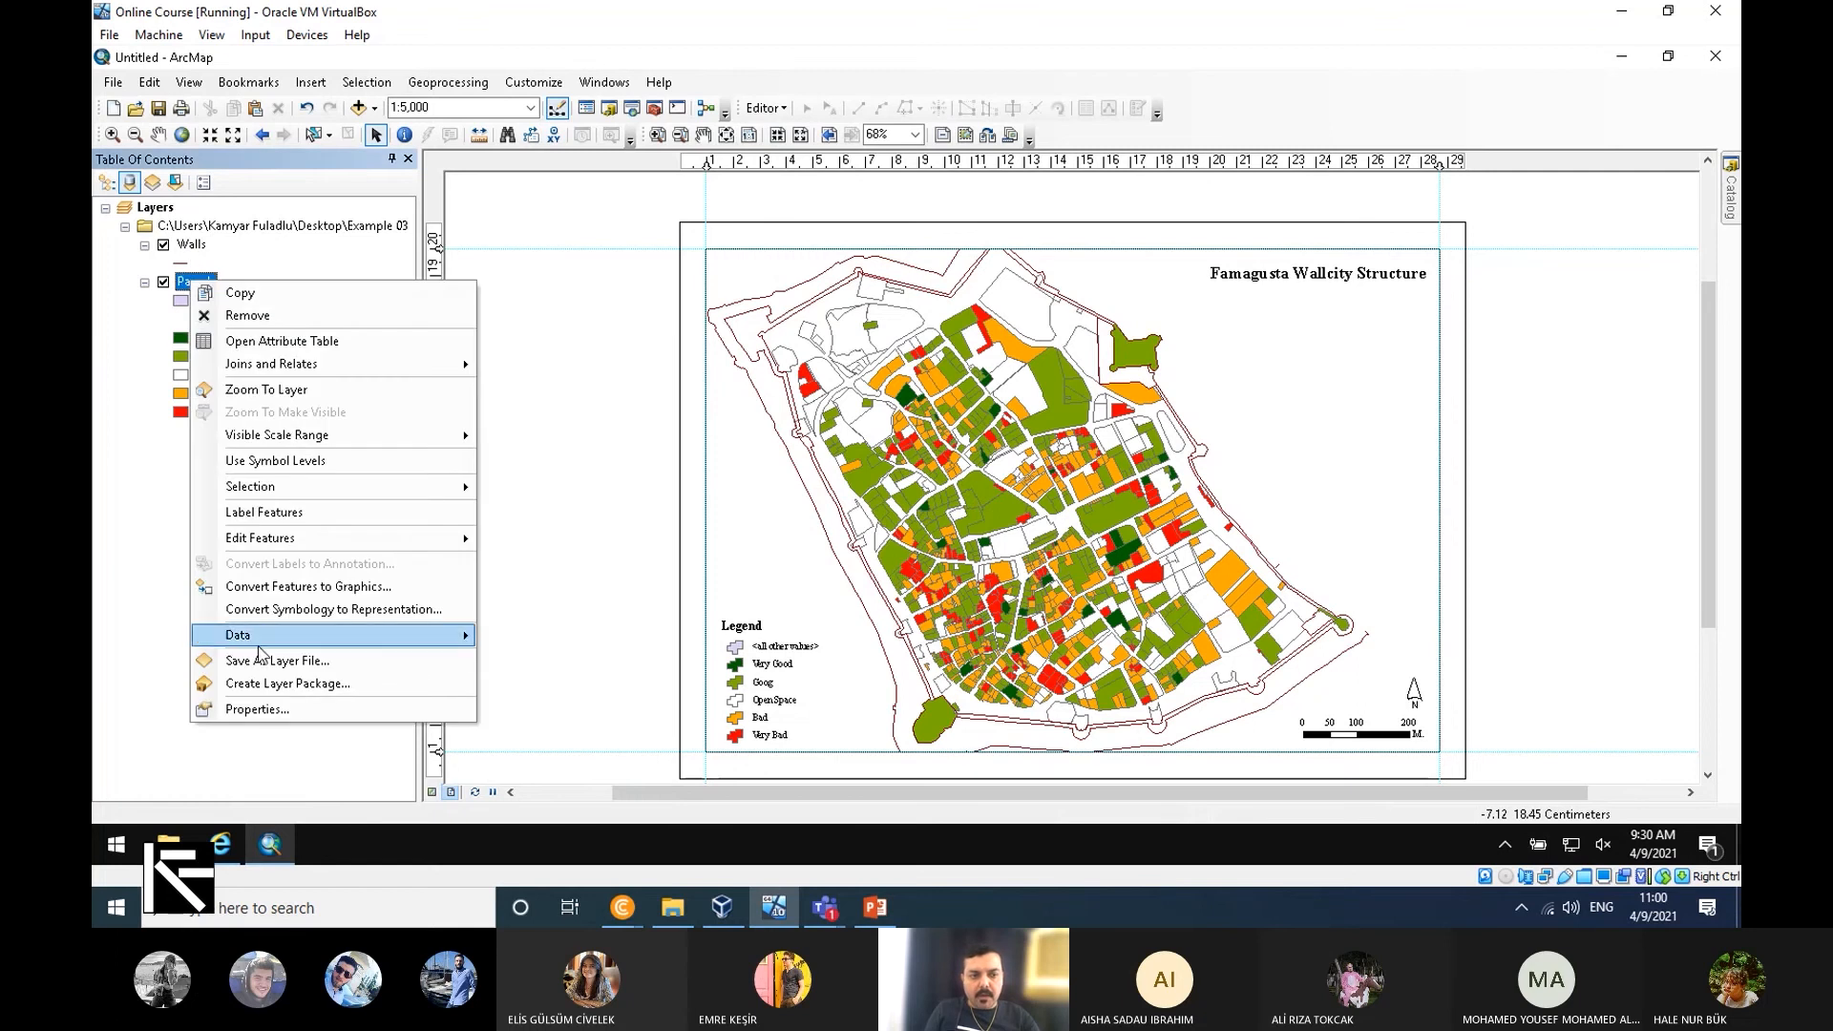
{"action": "left_click", "coordinate": [305, 711]}
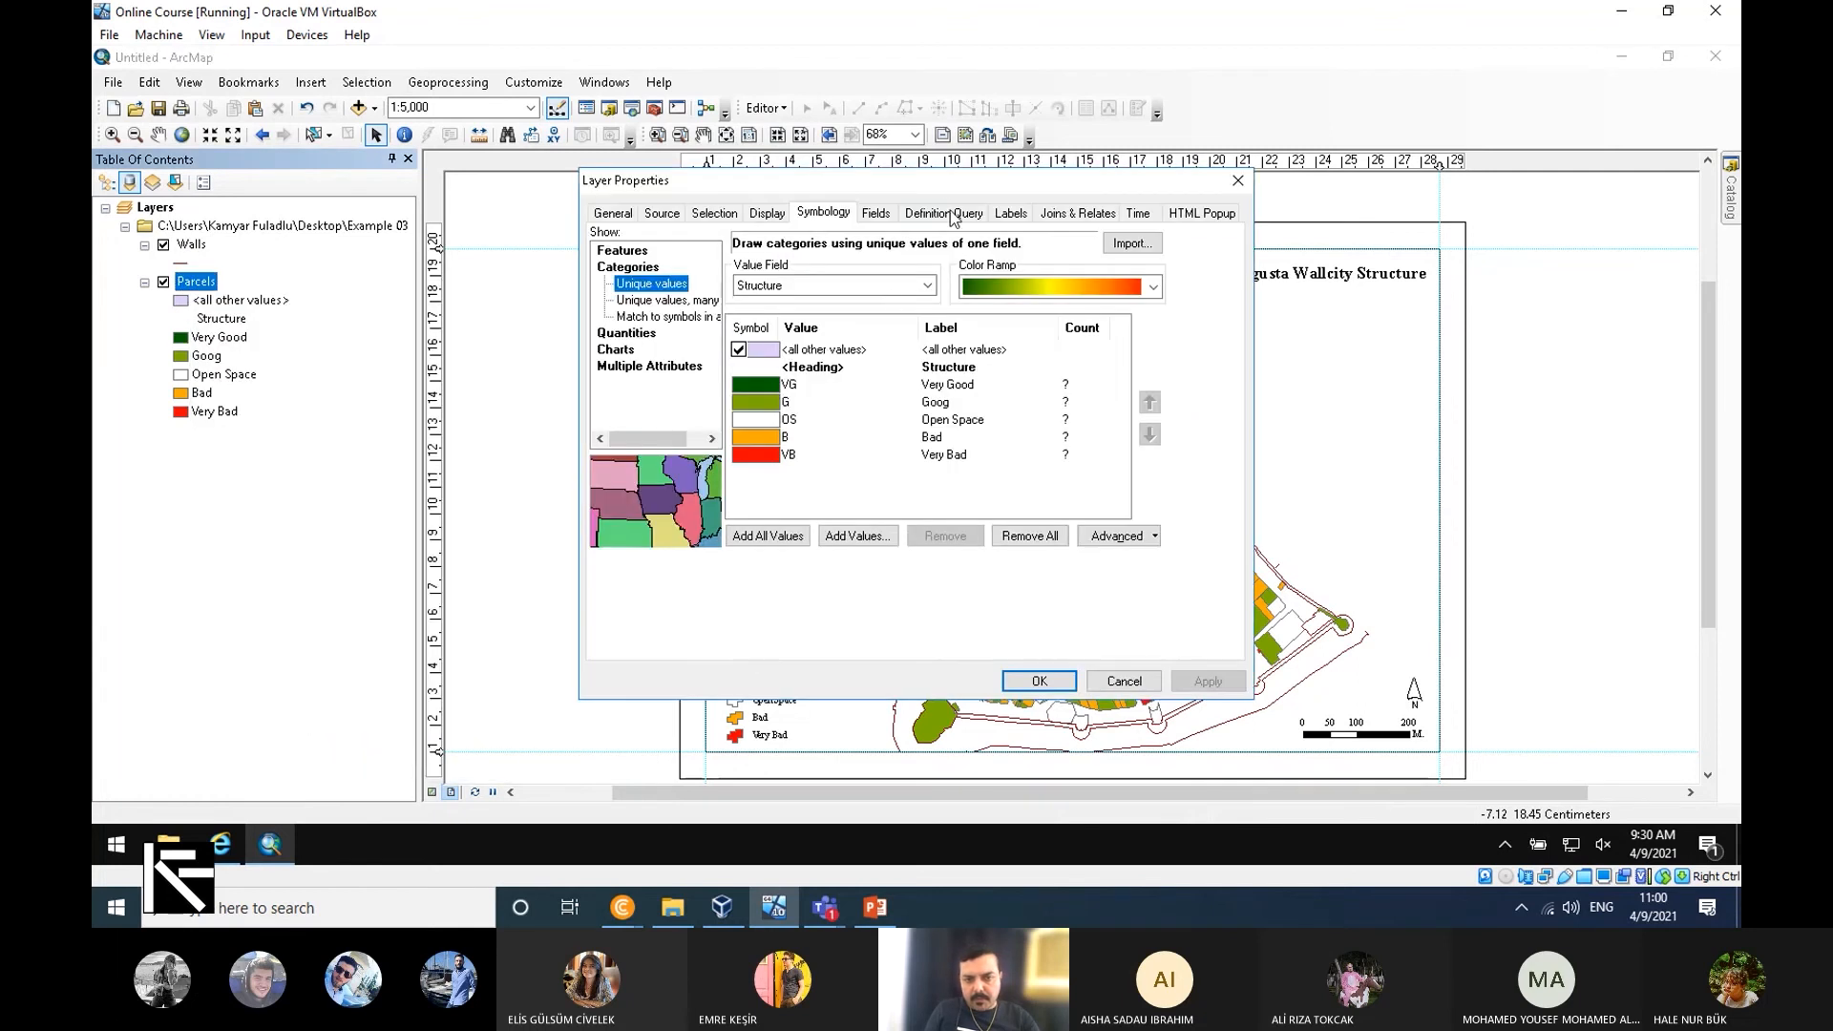
{"action": "left_click_drag", "start_coordinate": [961, 196], "coordinate": [1450, 348]}
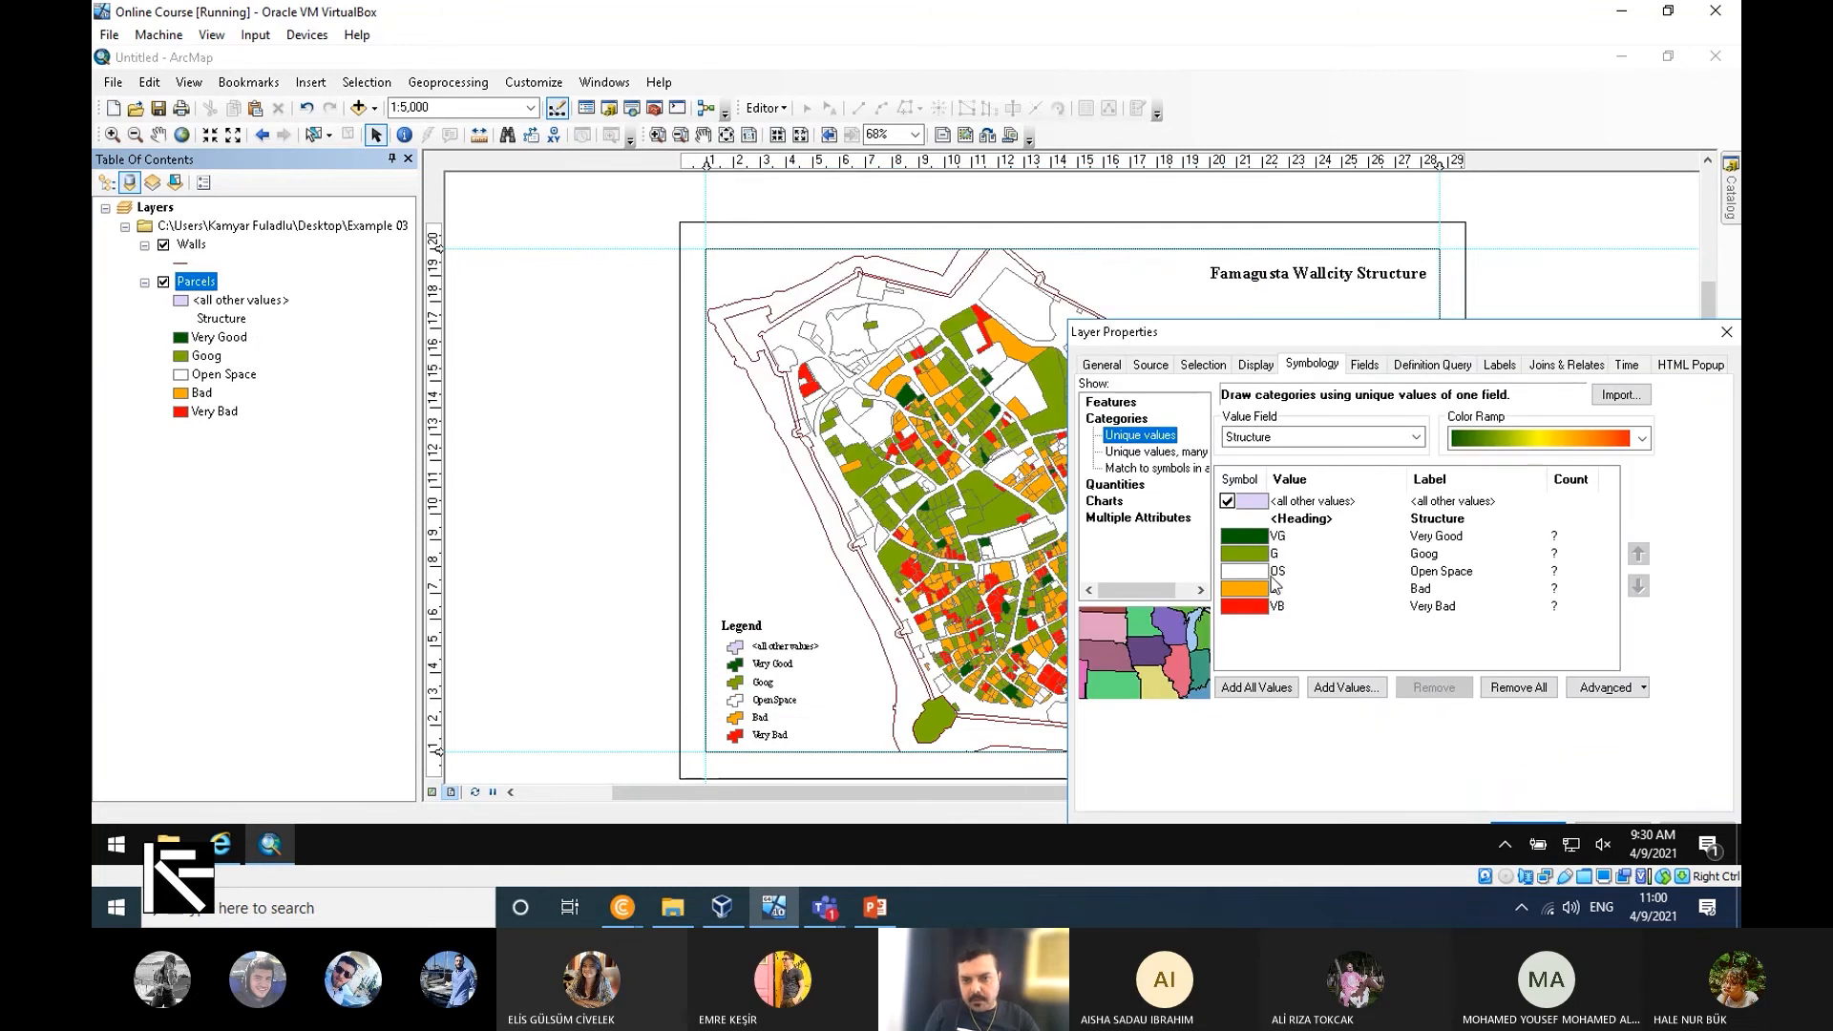
{"action": "left_click", "coordinate": [1228, 501]}
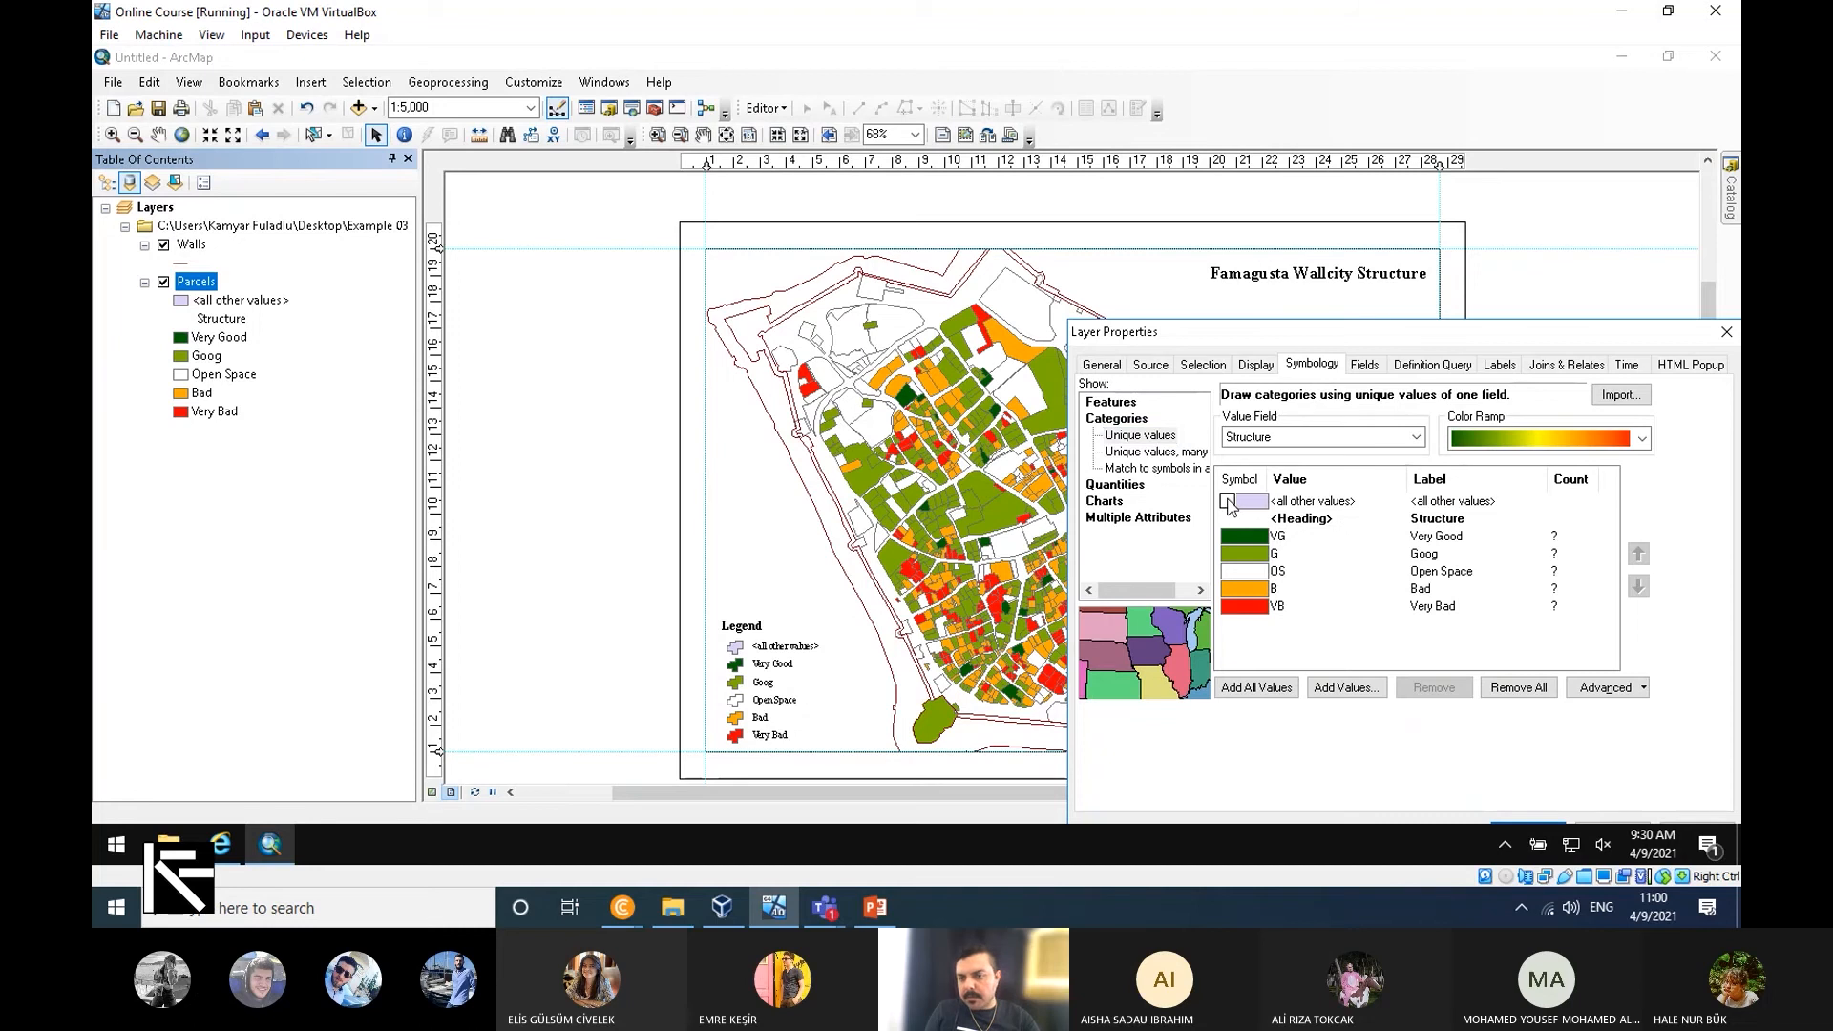
{"action": "left_click_drag", "start_coordinate": [1390, 333], "coordinate": [1186, 165]}
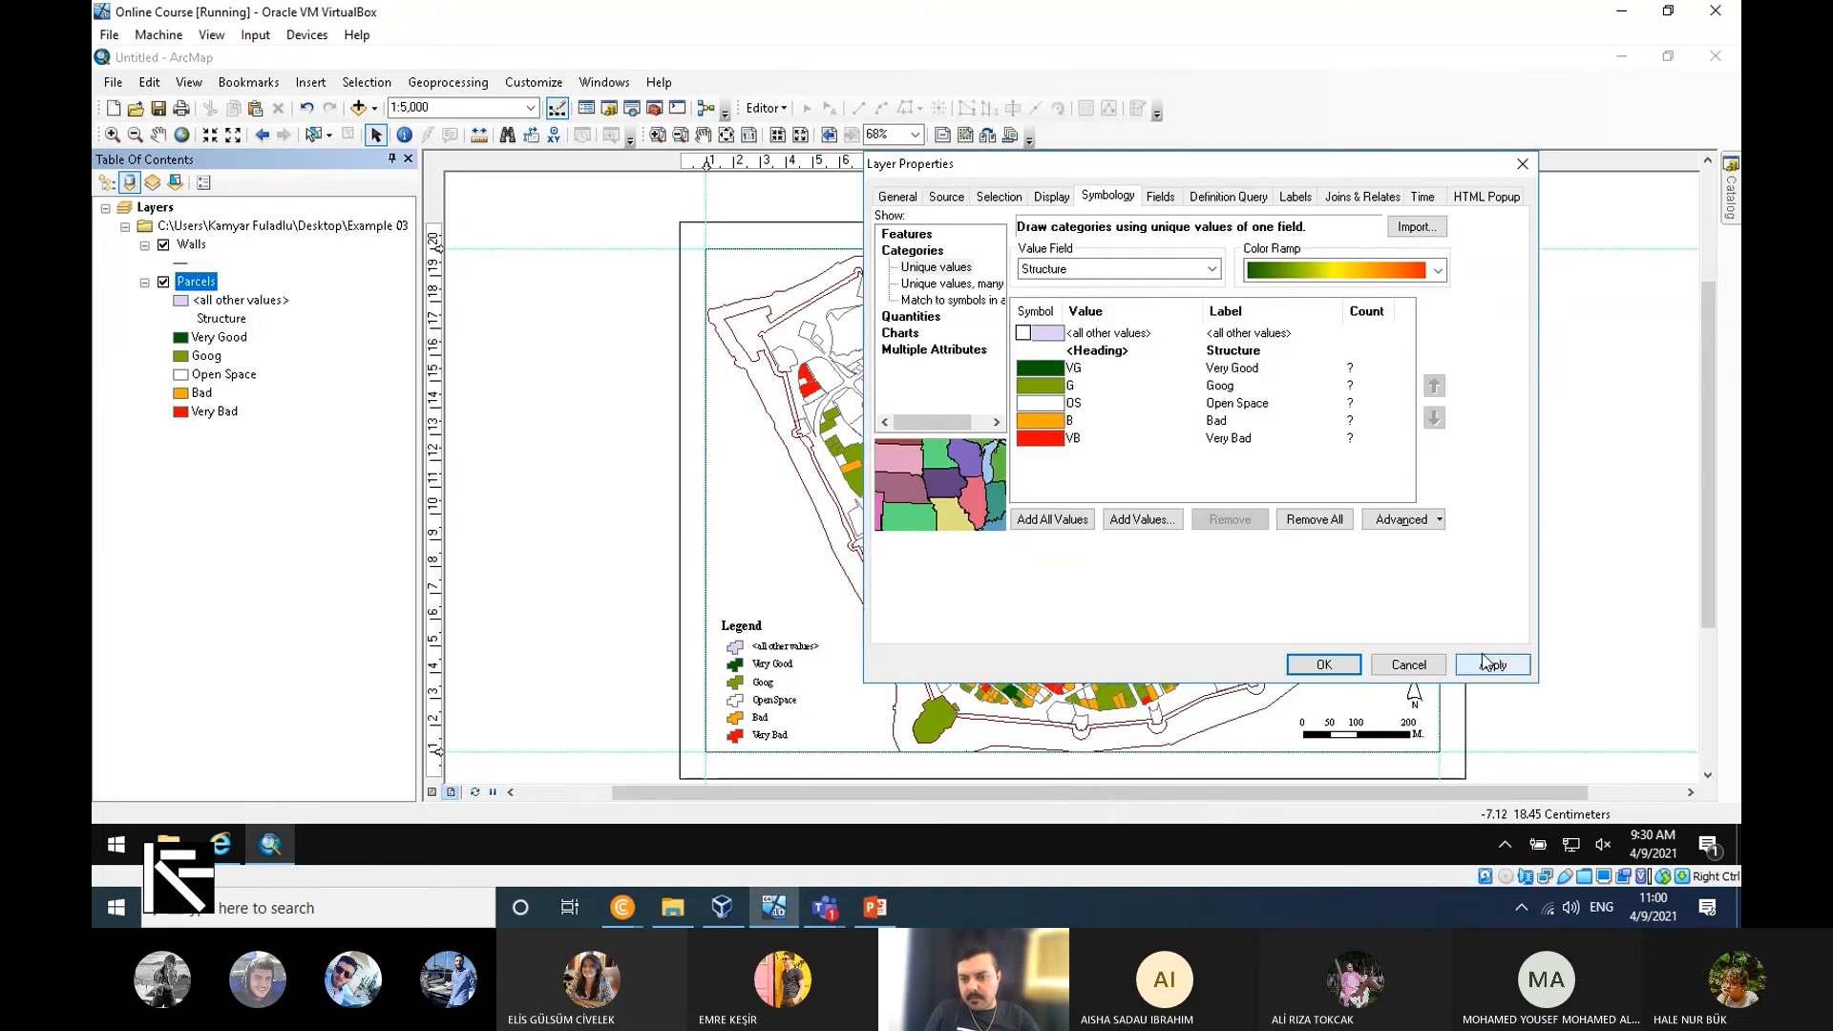
{"action": "left_click", "coordinate": [1483, 656]}
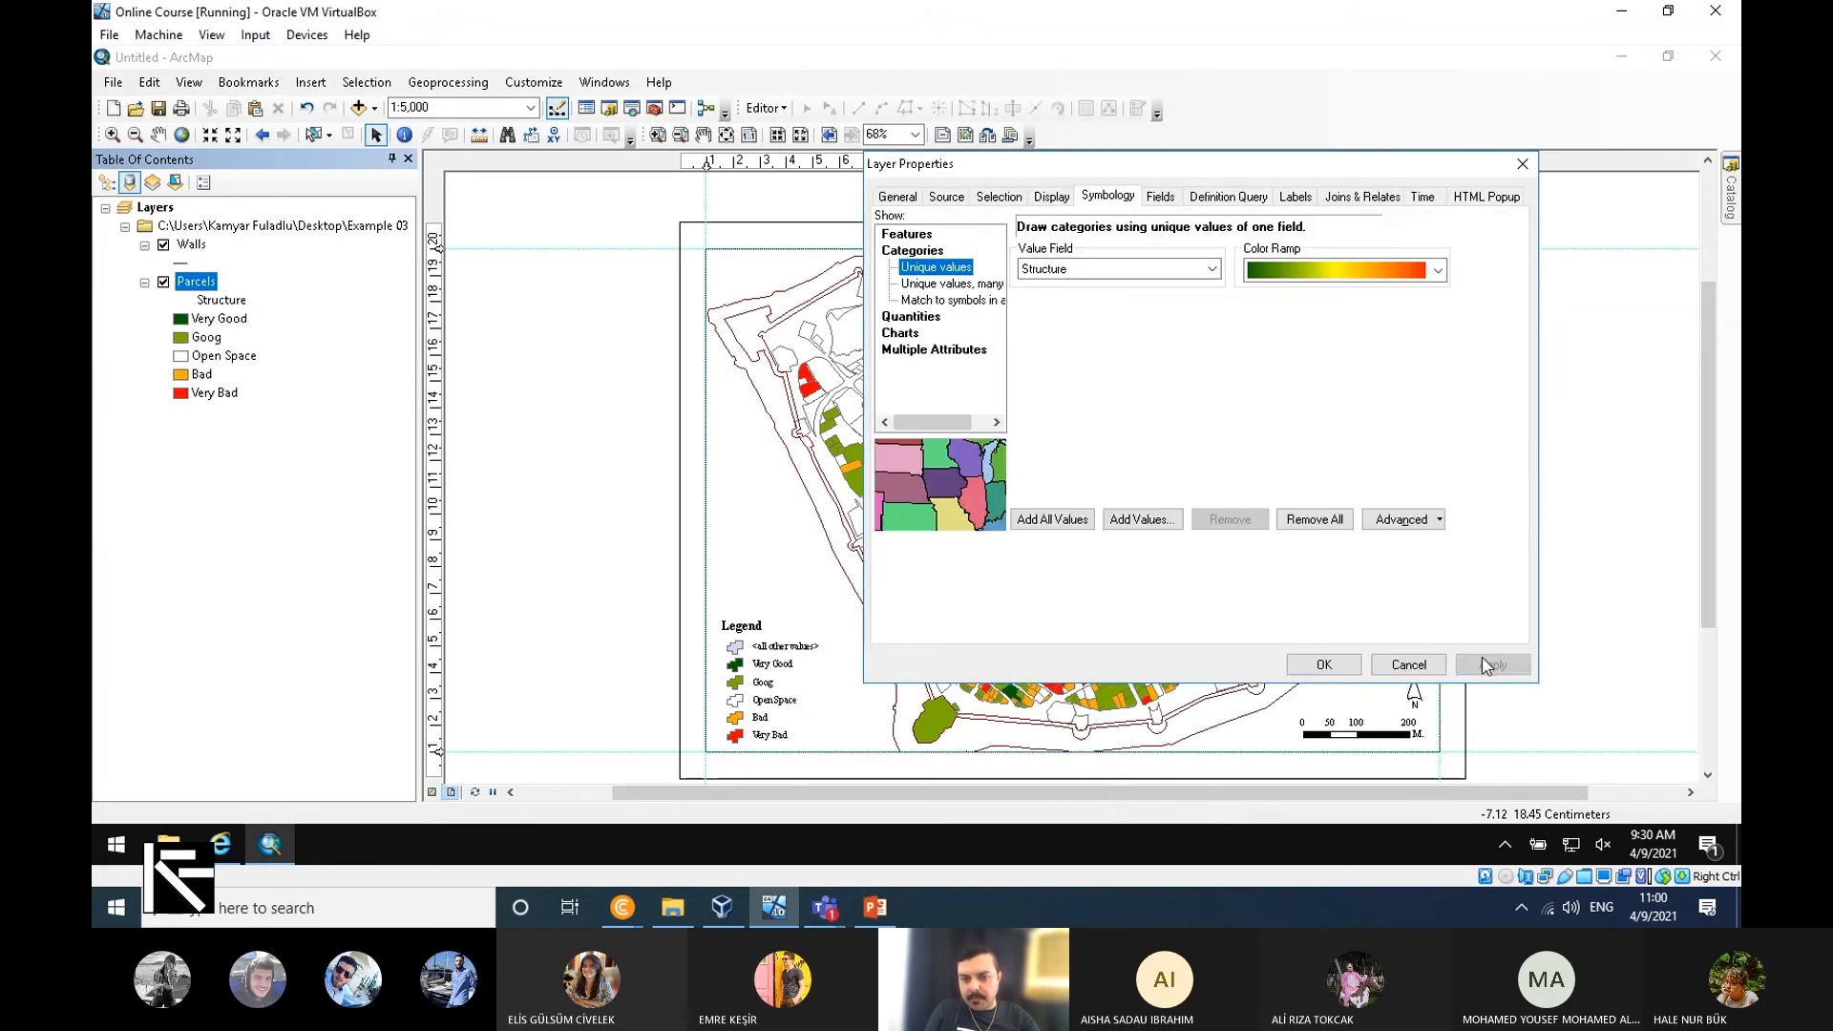
{"action": "left_click", "coordinate": [1323, 664]}
{"action": "left_click_drag", "start_coordinate": [771, 697], "coordinate": [767, 695]}
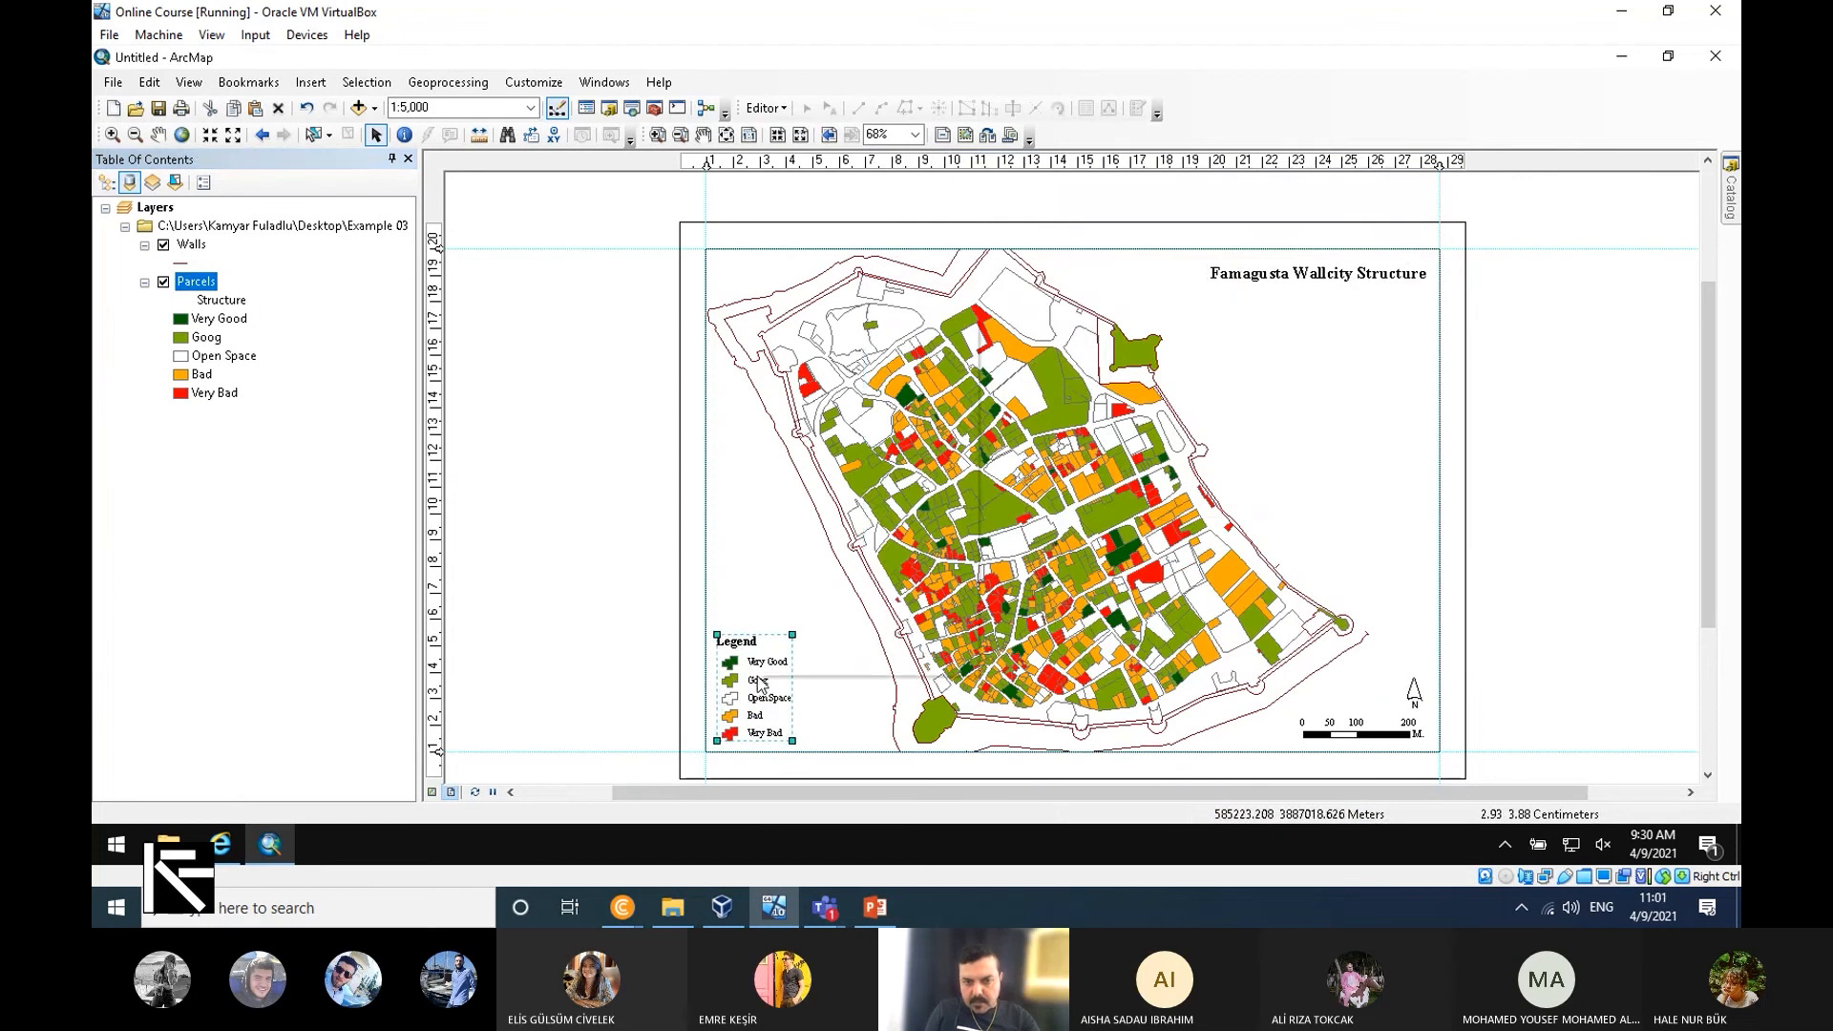
Turn on the feature count for the Parcels item in the legend's properties, leaving the visible-classes-only option off.
{"action": "right_click", "coordinate": [757, 697]}
{"action": "left_click", "coordinate": [792, 680]}
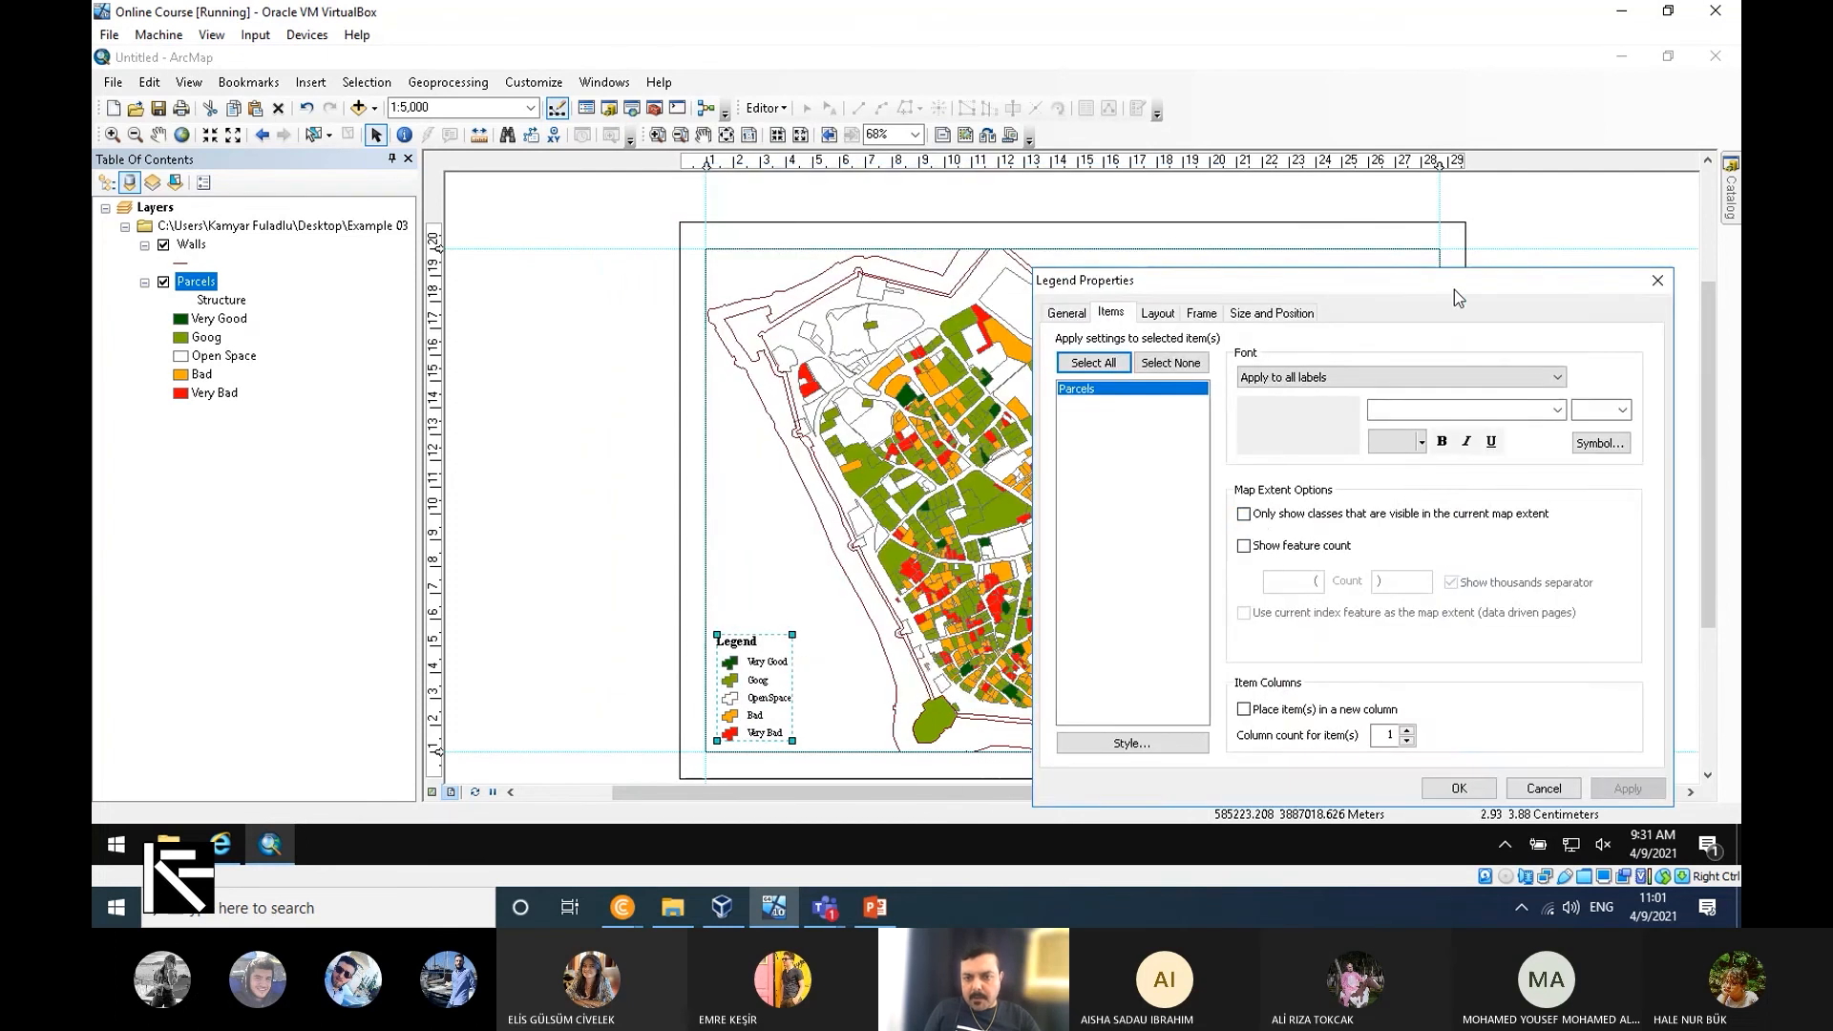
{"action": "left_click", "coordinate": [1257, 517]}
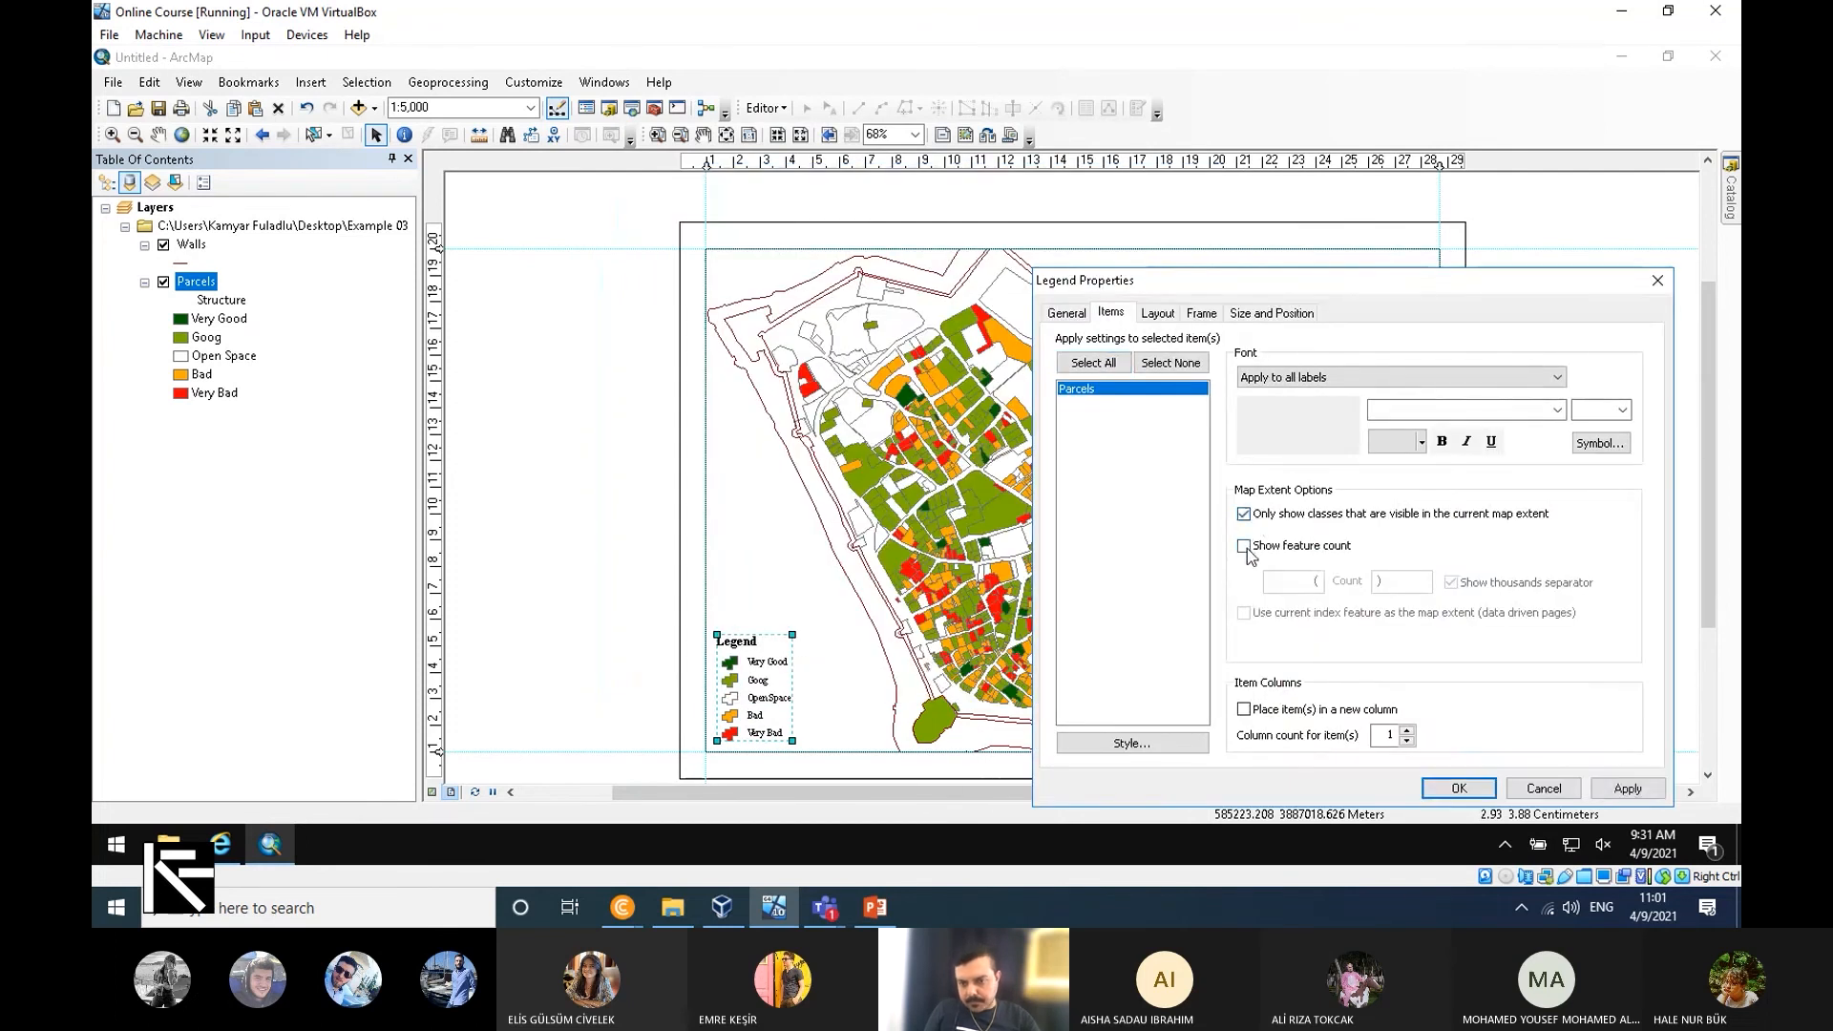
{"action": "left_click", "coordinate": [1246, 516]}
{"action": "left_click", "coordinate": [1244, 546]}
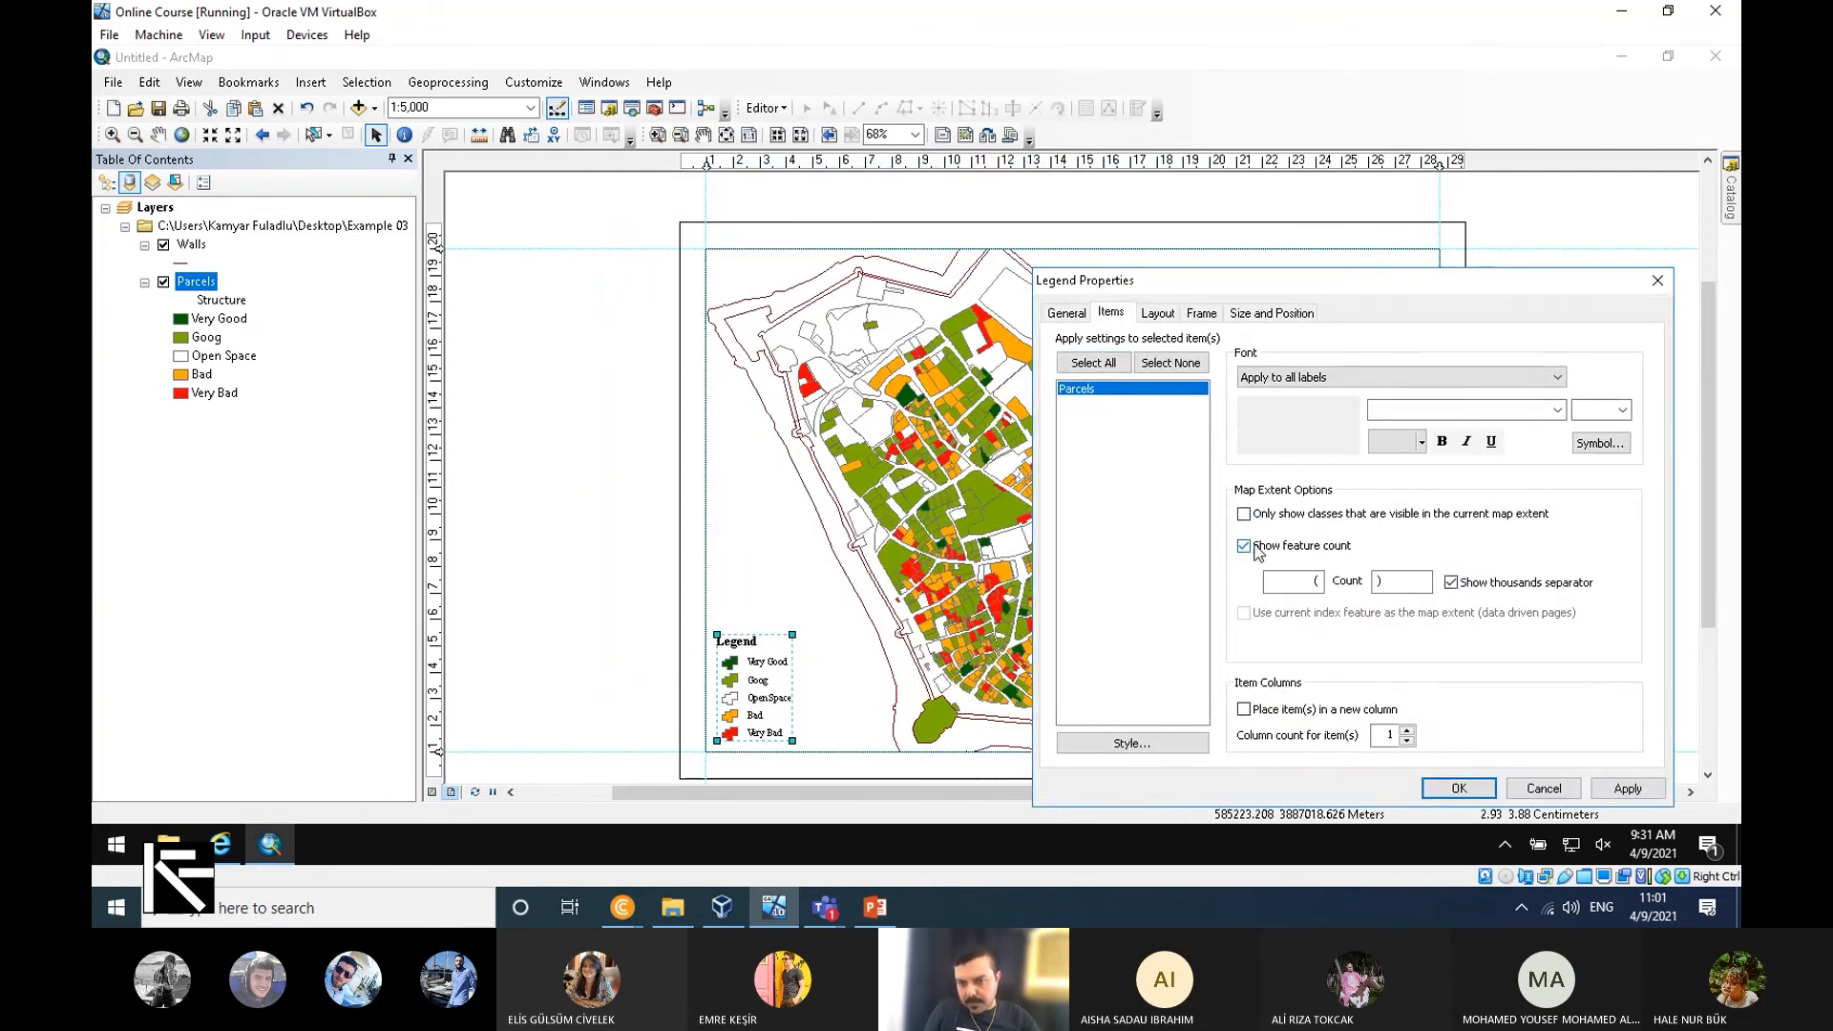
Set the text following the legend's feature count to " parcels)", keeping the opening parenthesis before it, and accept the legend properties.
{"action": "left_click", "coordinate": [1314, 583]}
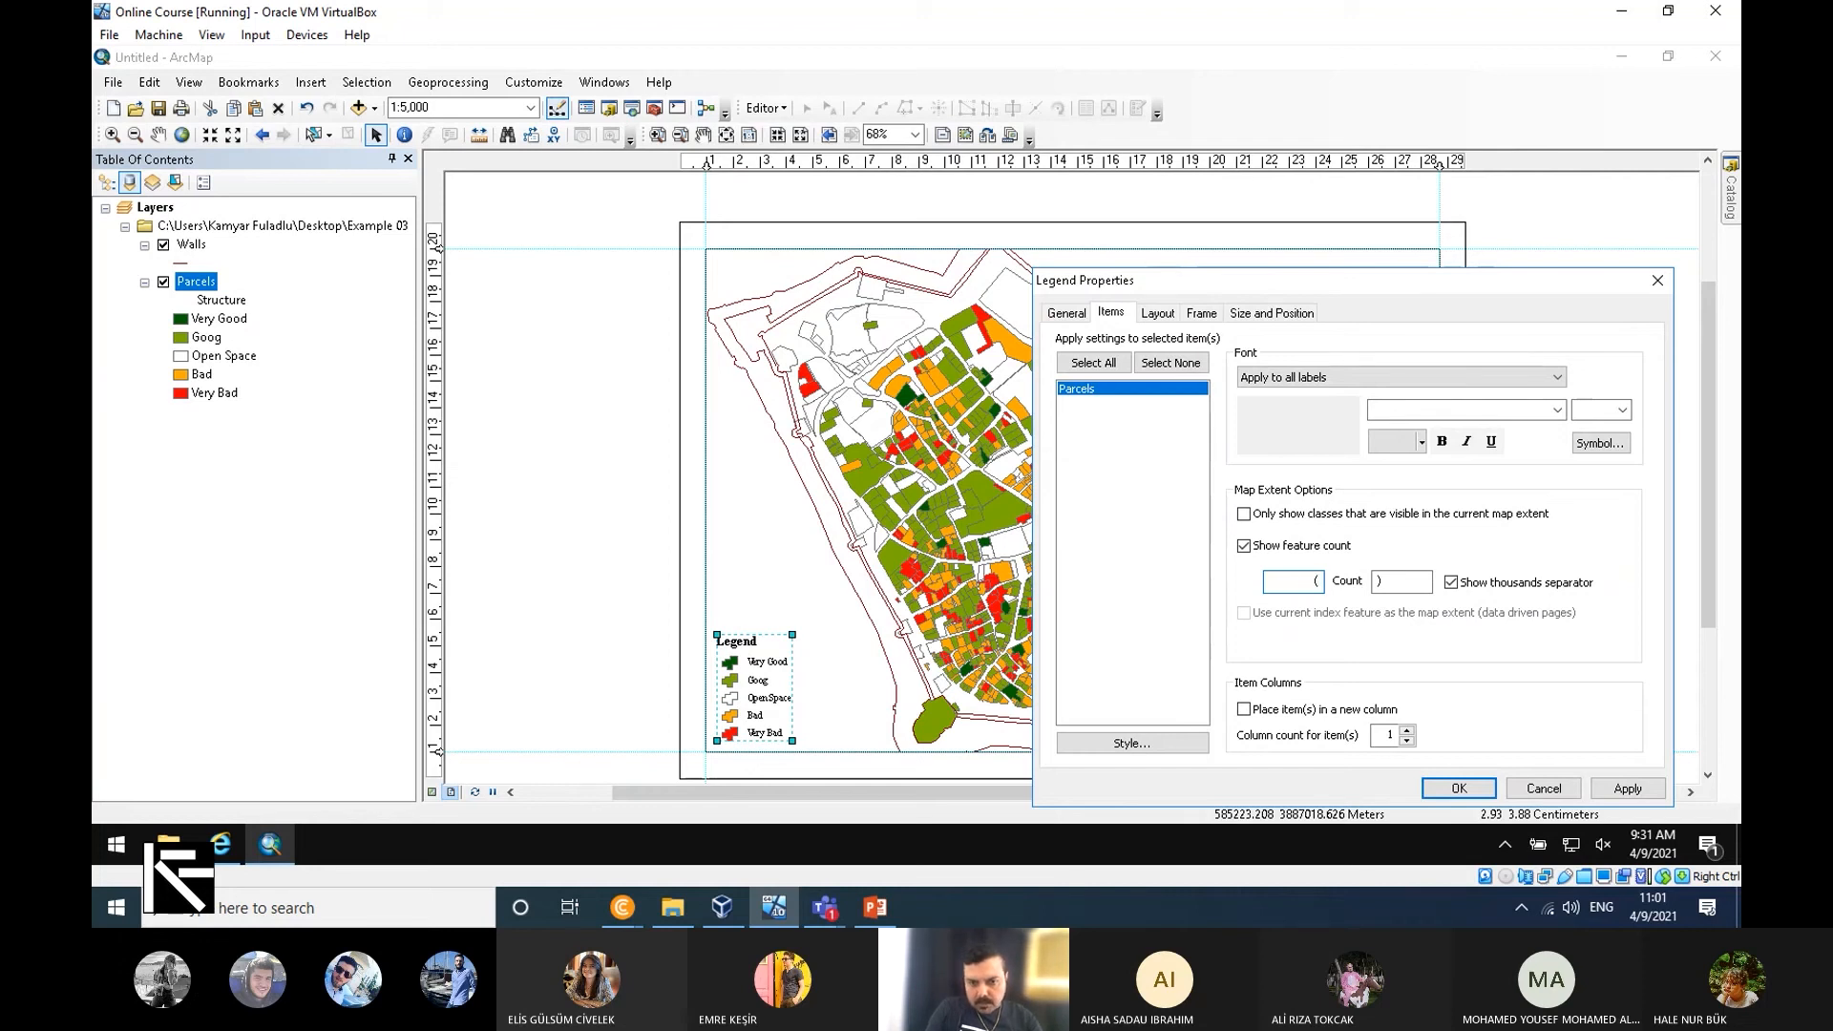
{"action": "left_click", "coordinate": [1400, 582]}
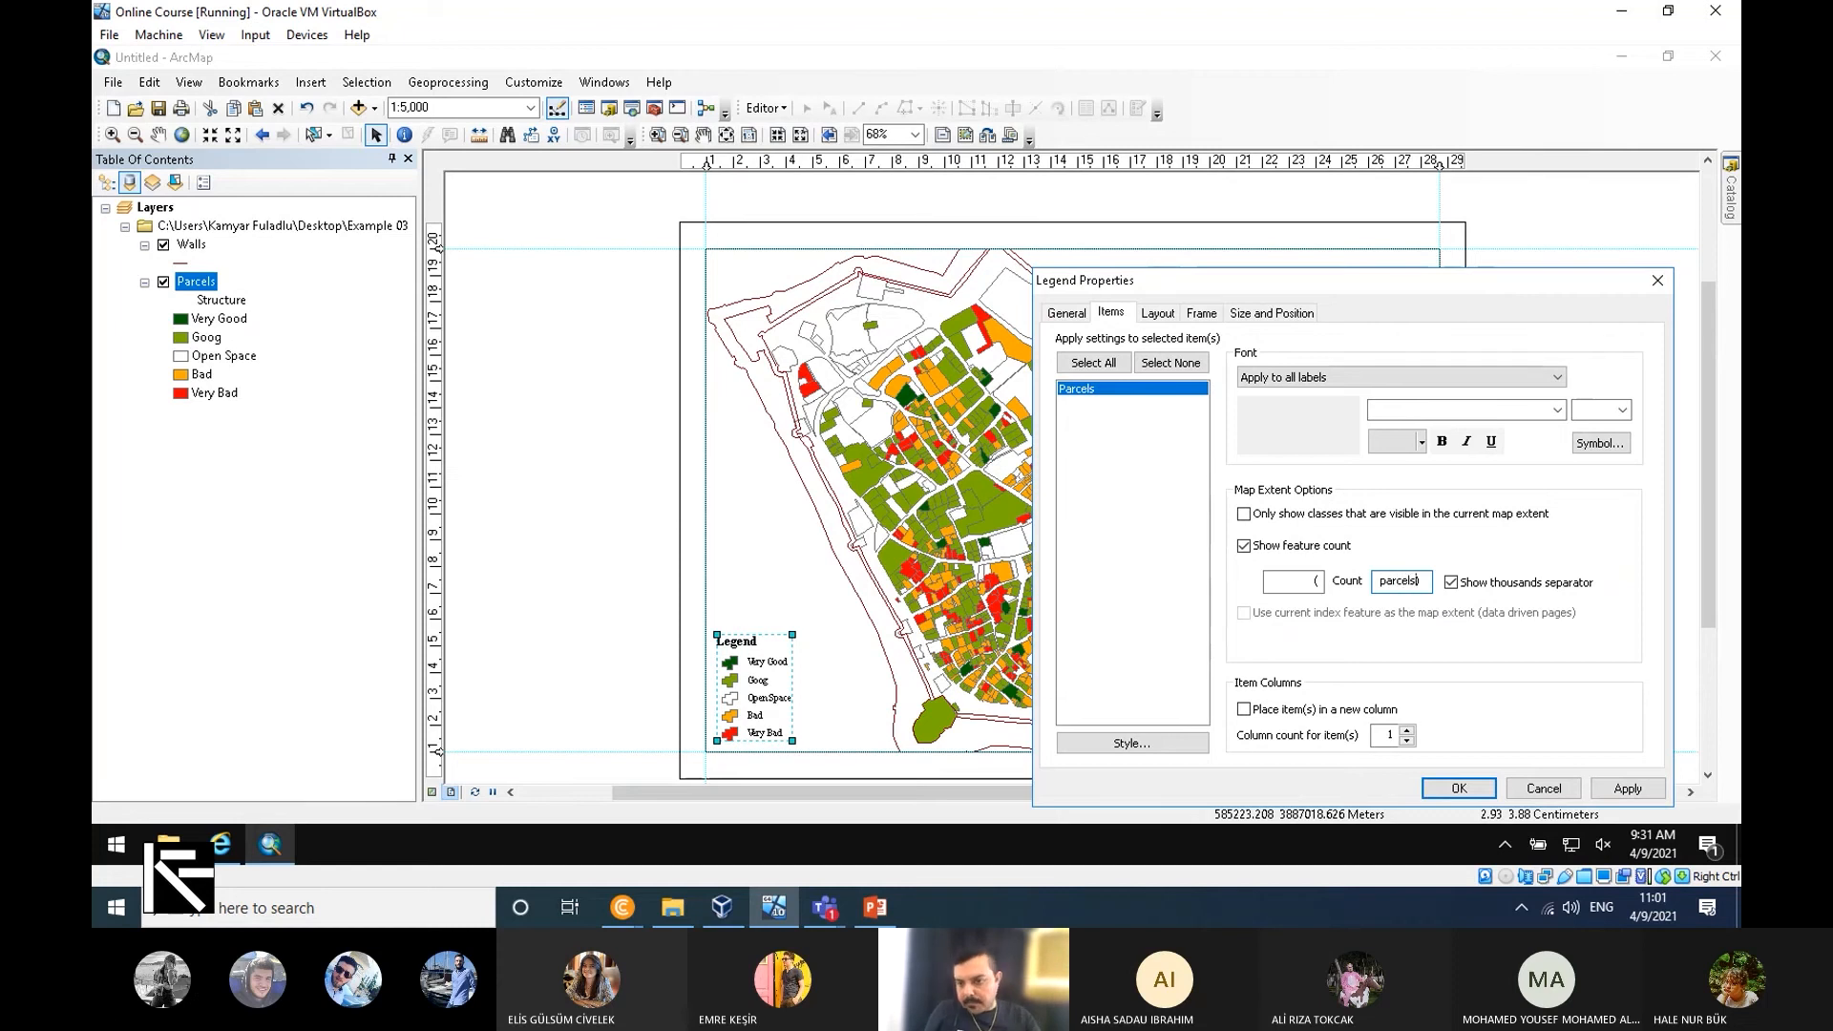
{"action": "left_click", "coordinate": [1625, 788]}
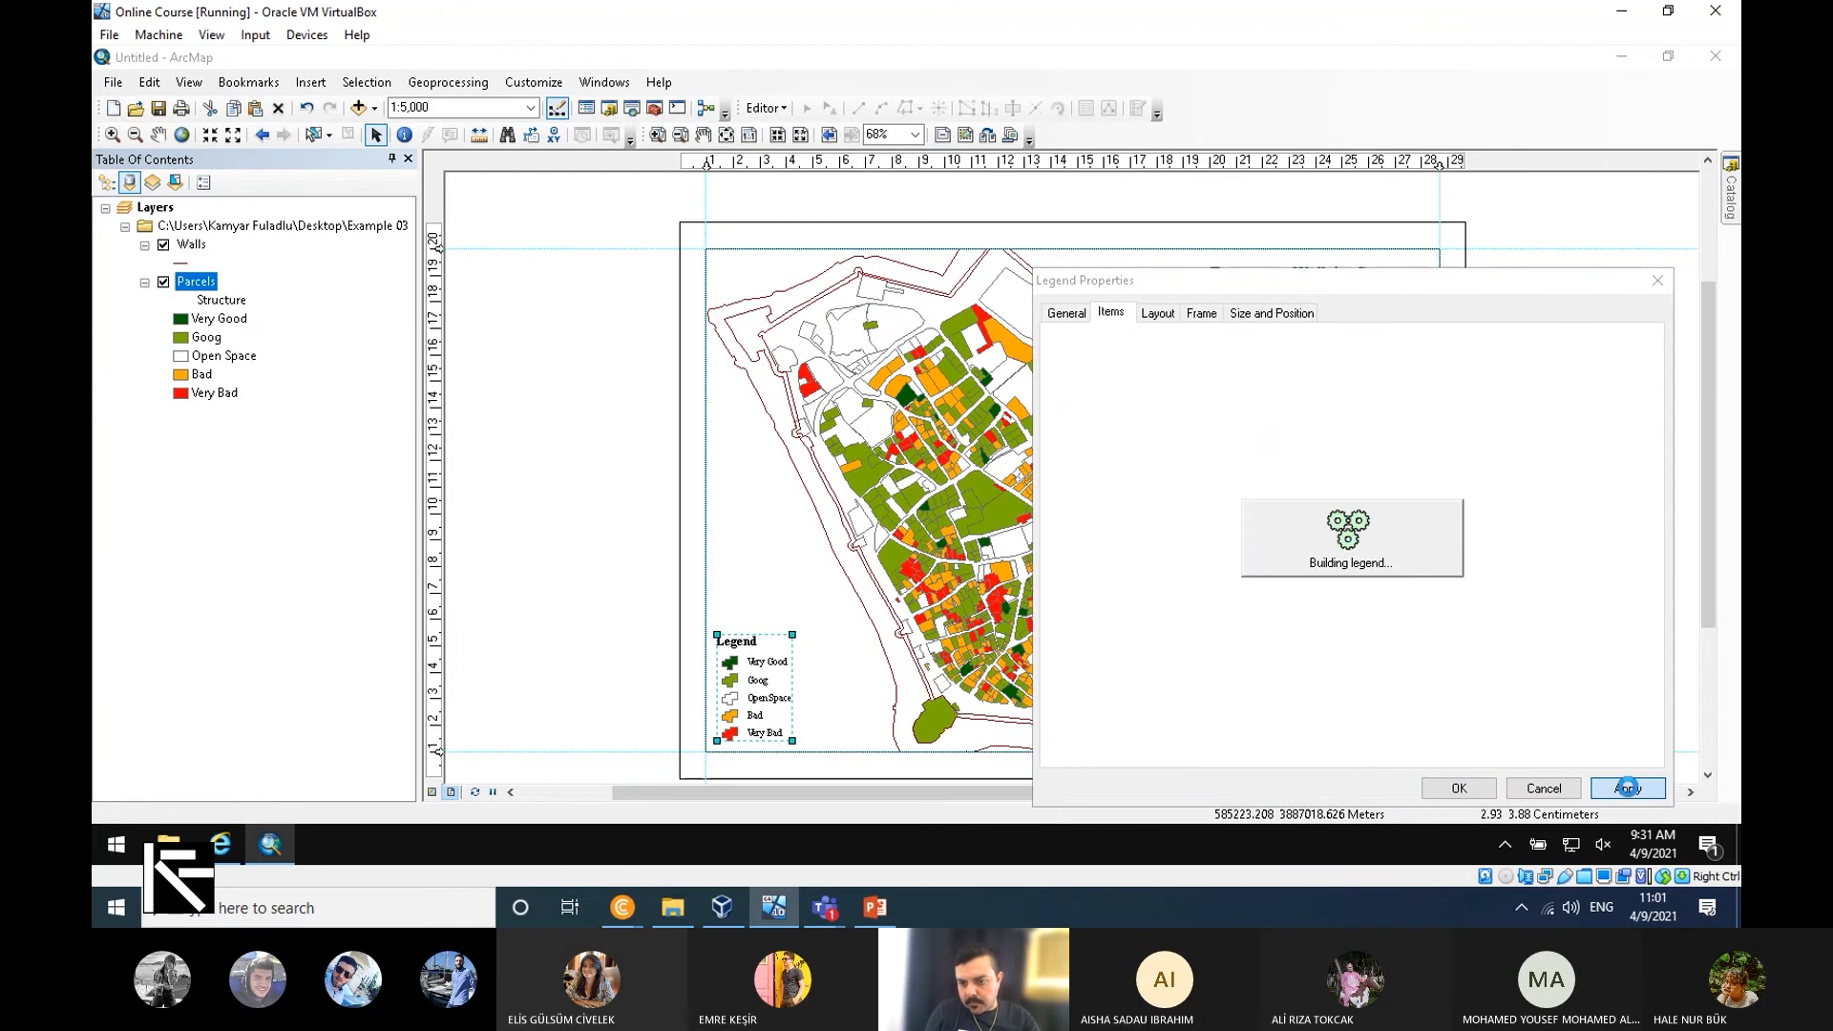
{"action": "left_click", "coordinate": [1470, 790]}
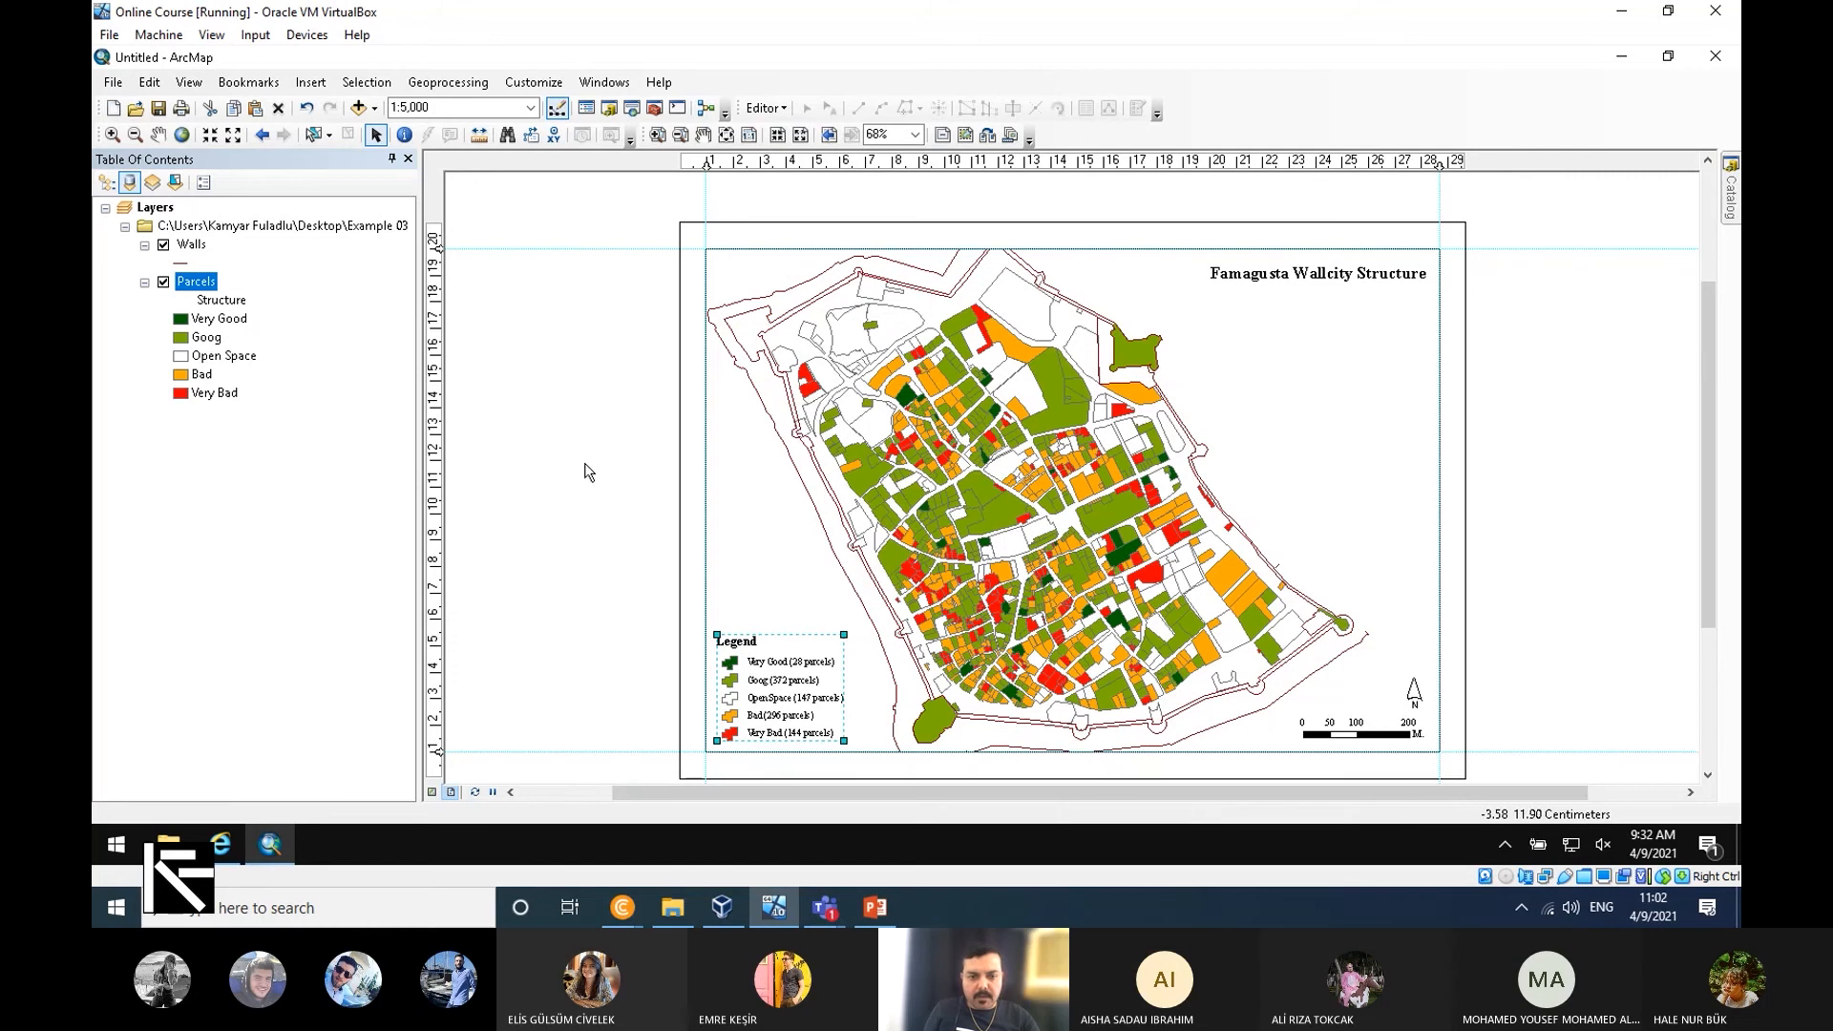
Select the data frame on the layout and bring up its available commands.
{"action": "right_click", "coordinate": [717, 389]}
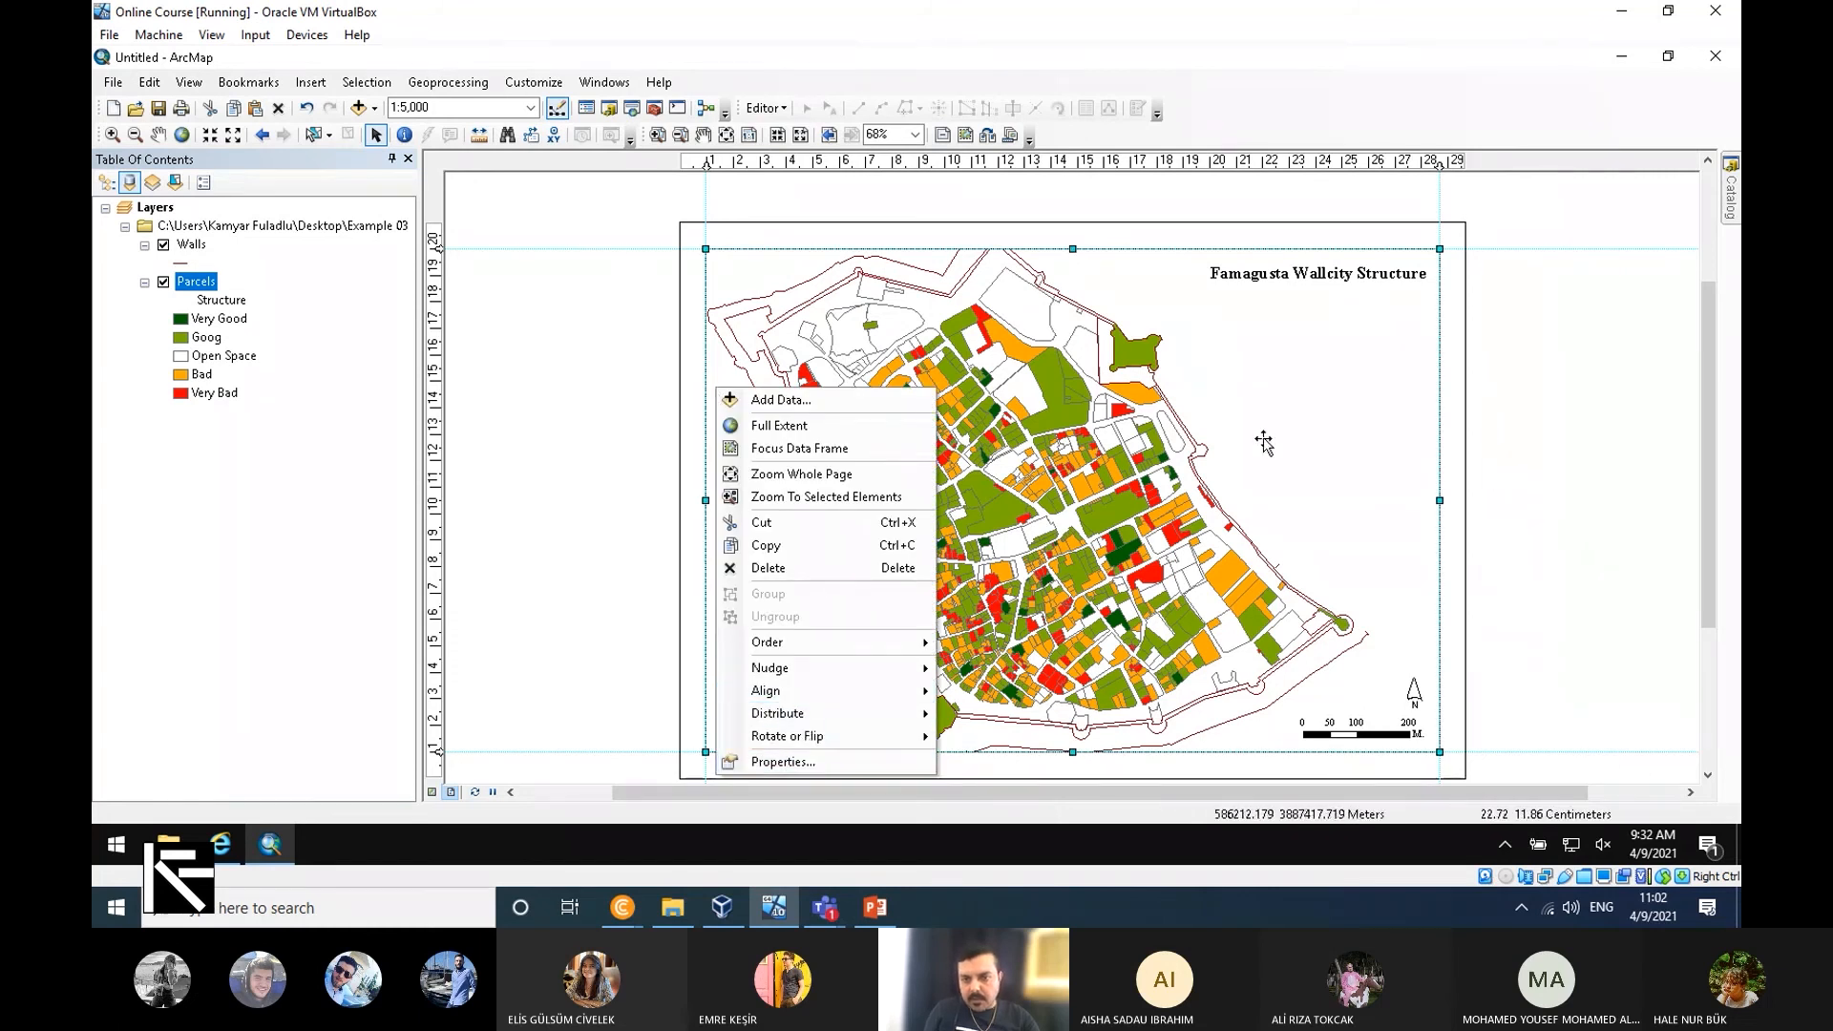
Start a new reference grid for the map's data frame, choosing a graticule that divides the map by meridians and parallels.
{"action": "right_click", "coordinate": [1407, 383]}
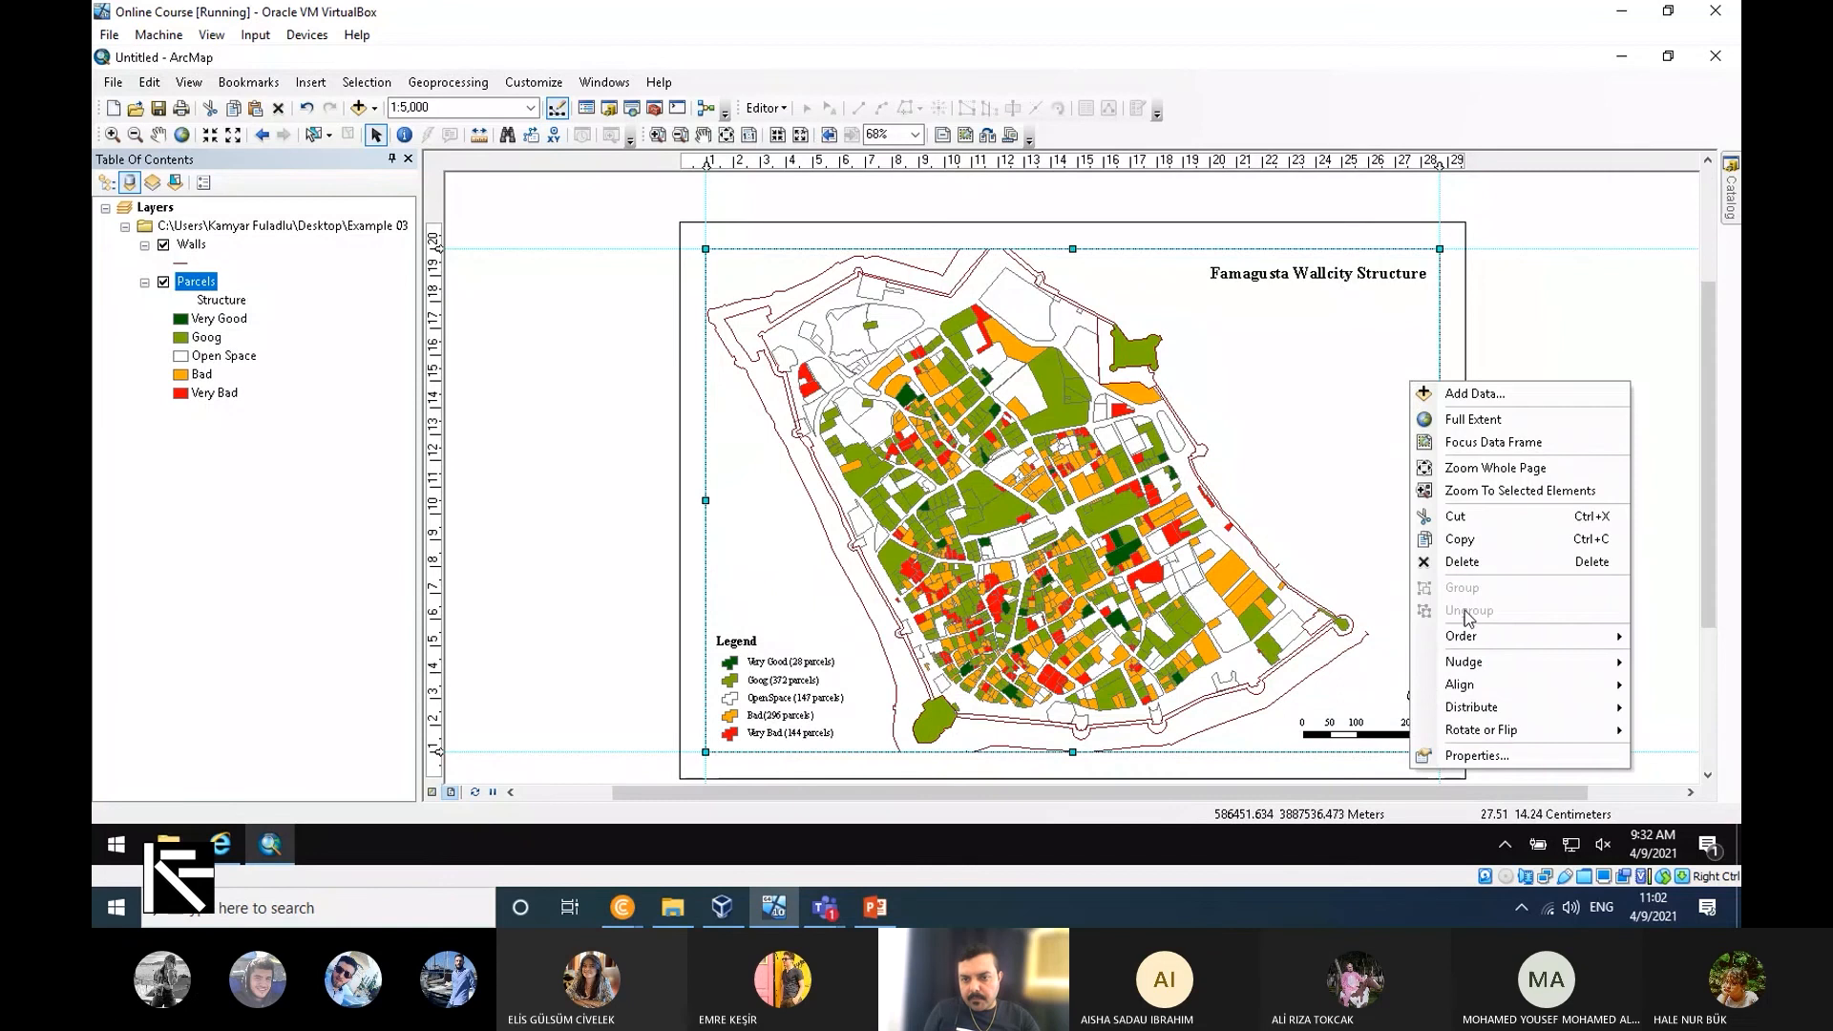
{"action": "left_click", "coordinate": [1463, 754]}
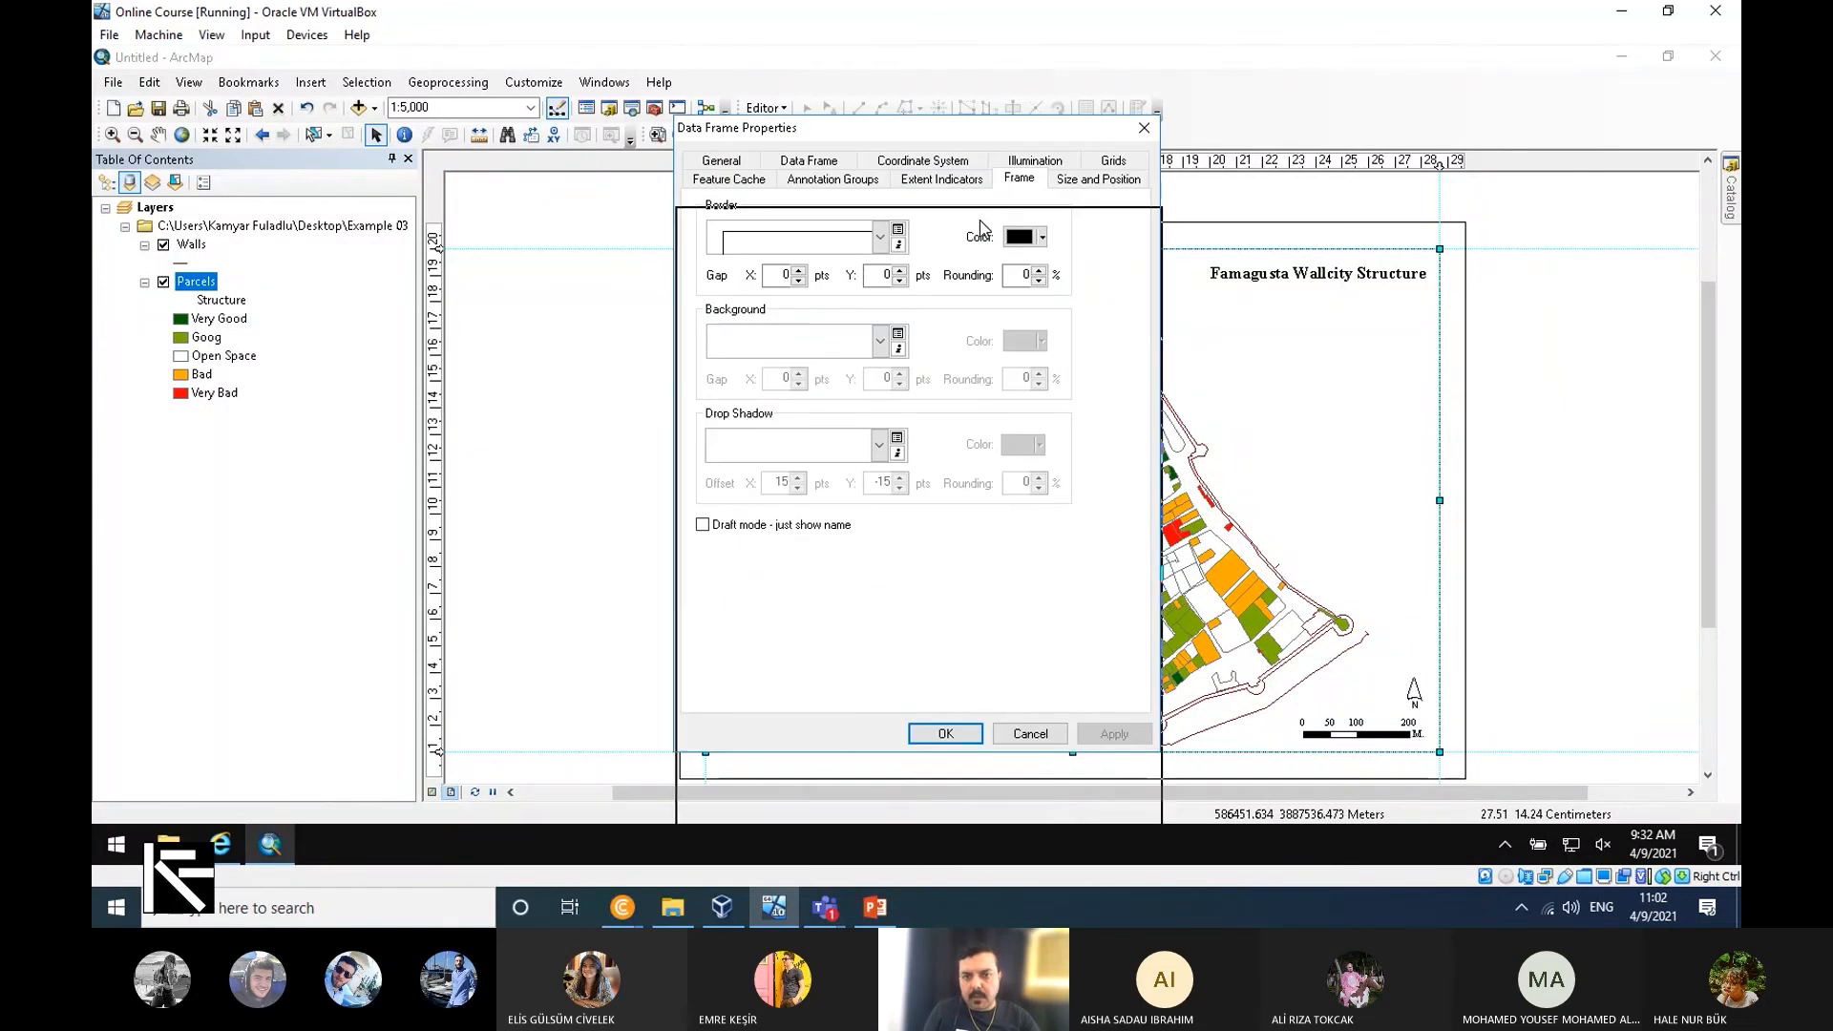
{"action": "left_click_drag", "start_coordinate": [981, 137], "coordinate": [983, 228]}
{"action": "left_click", "coordinate": [1117, 252]}
{"action": "left_click", "coordinate": [1054, 336]}
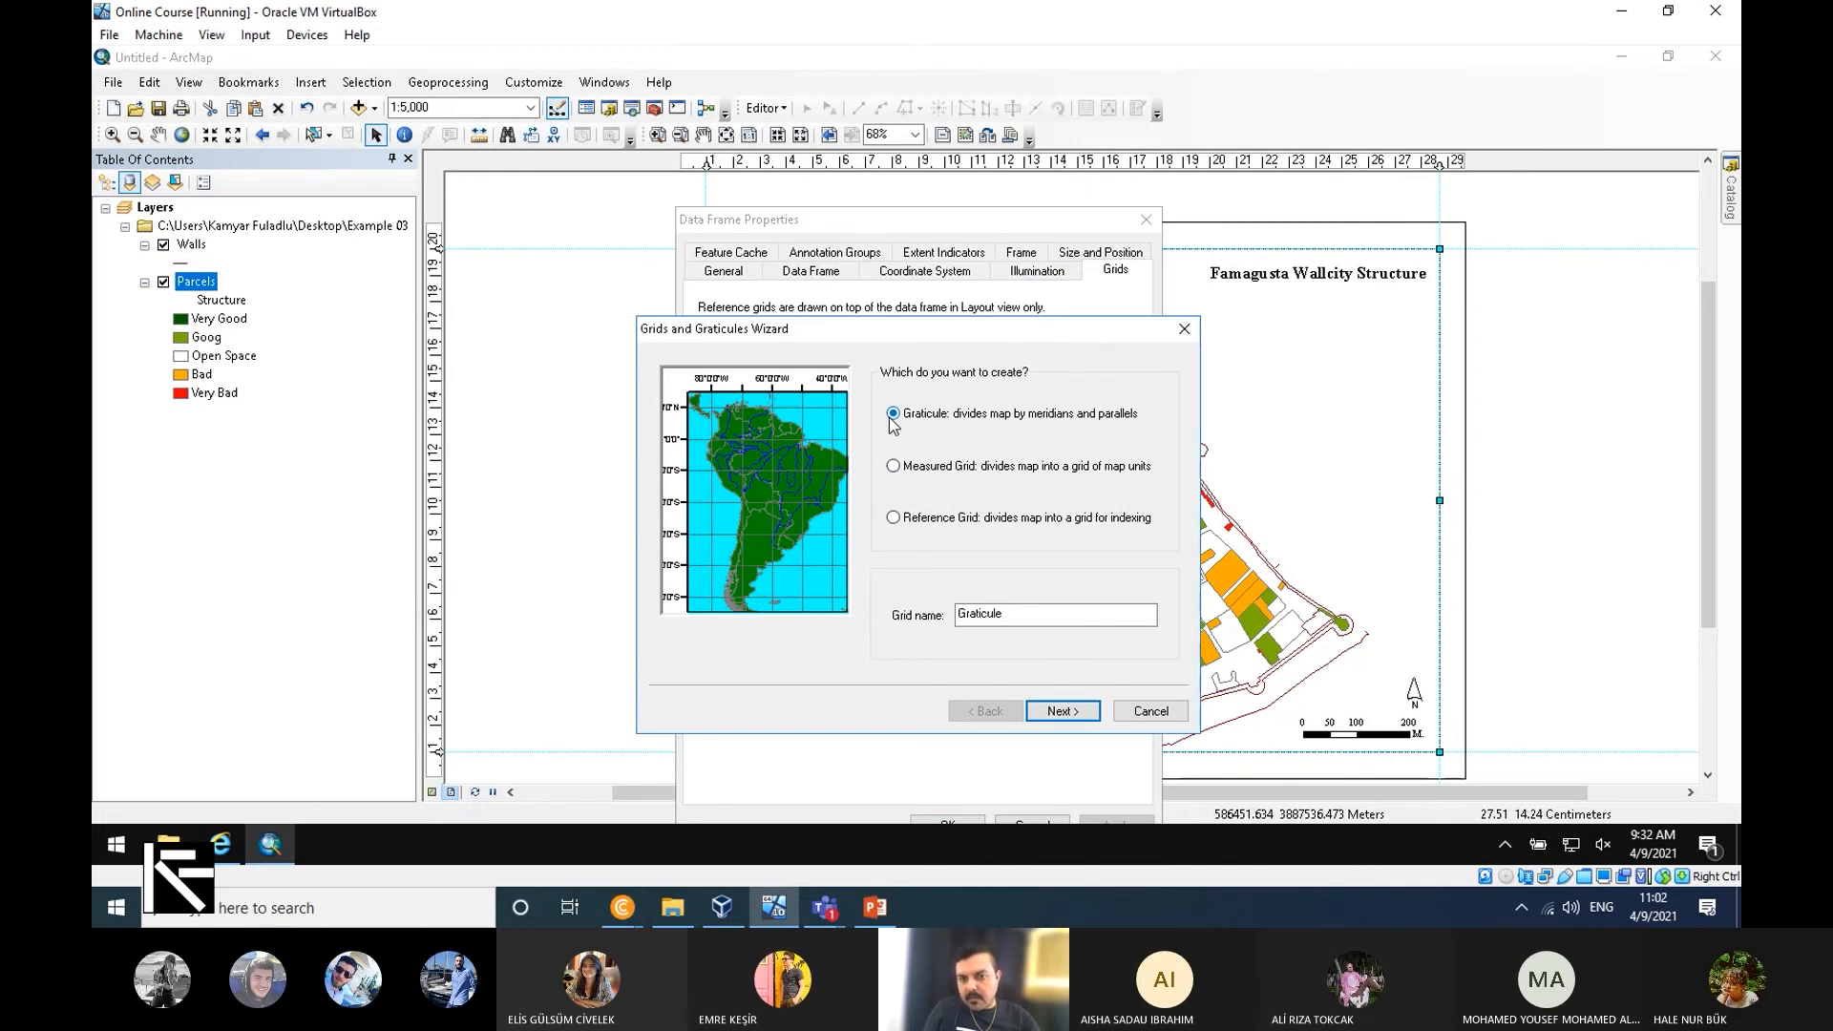
{"action": "left_click", "coordinate": [890, 418]}
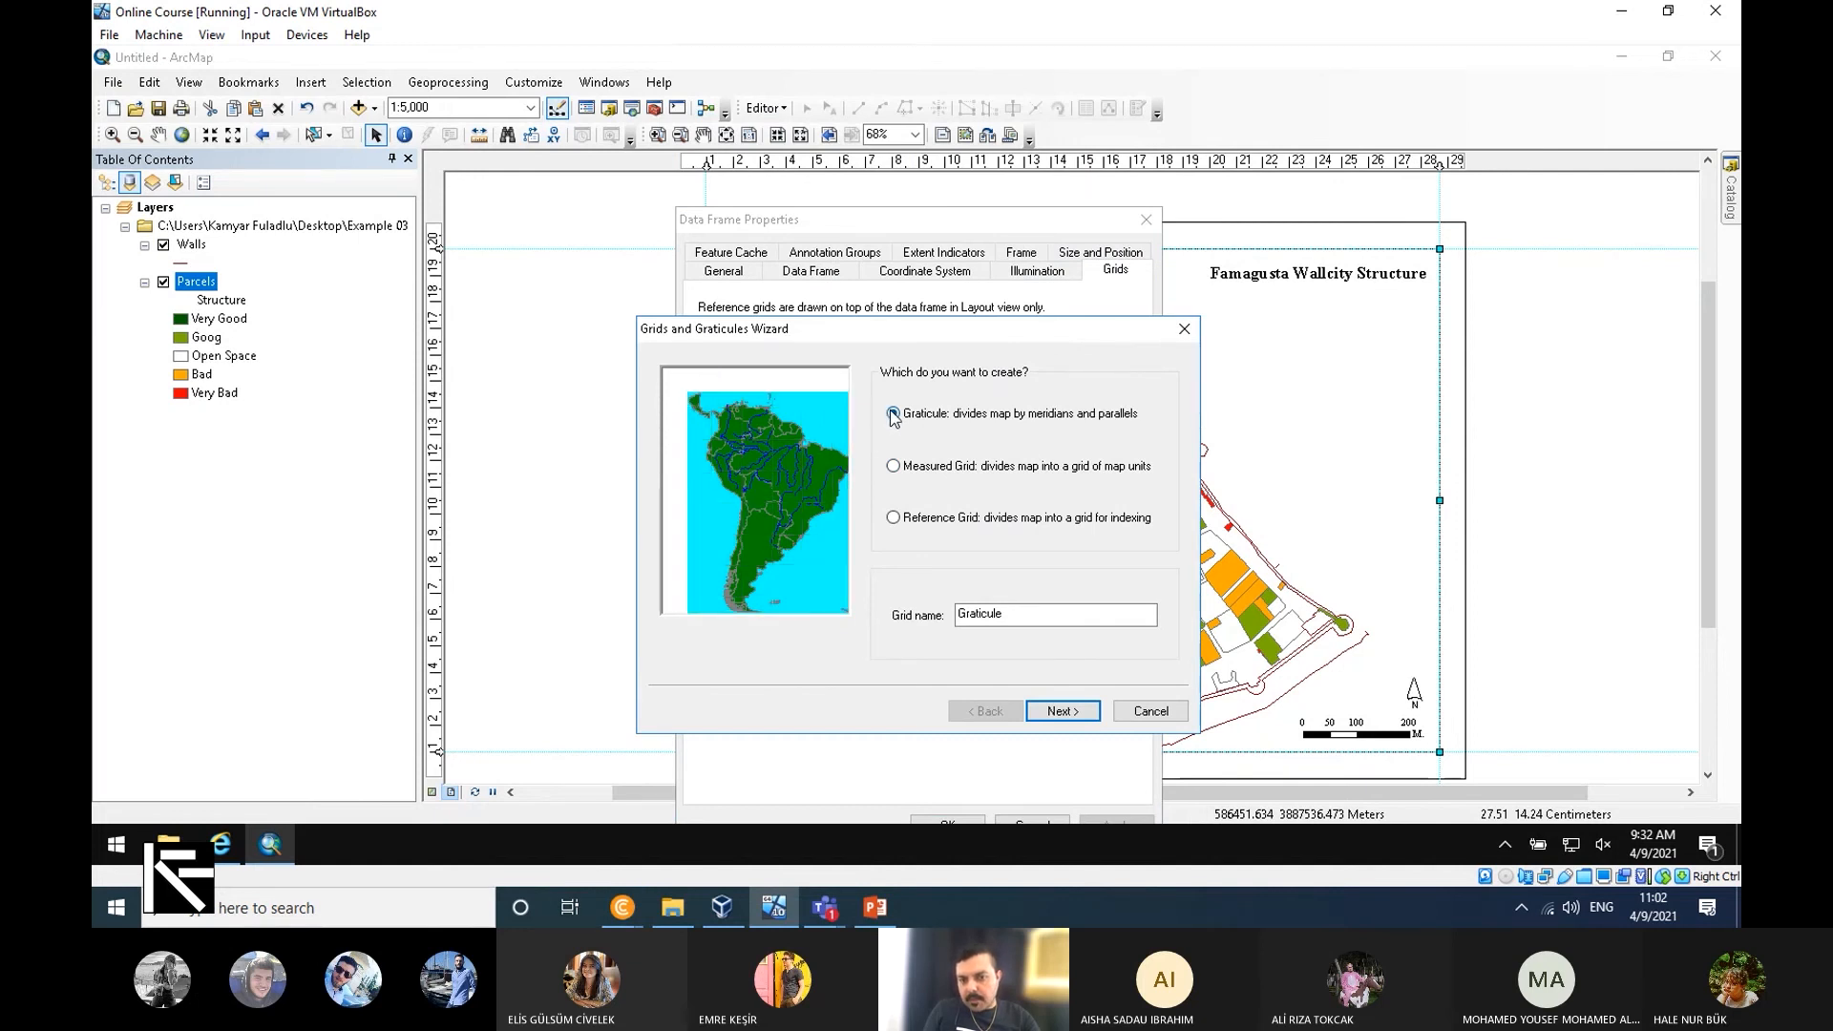
{"action": "left_click", "coordinate": [1065, 712]}
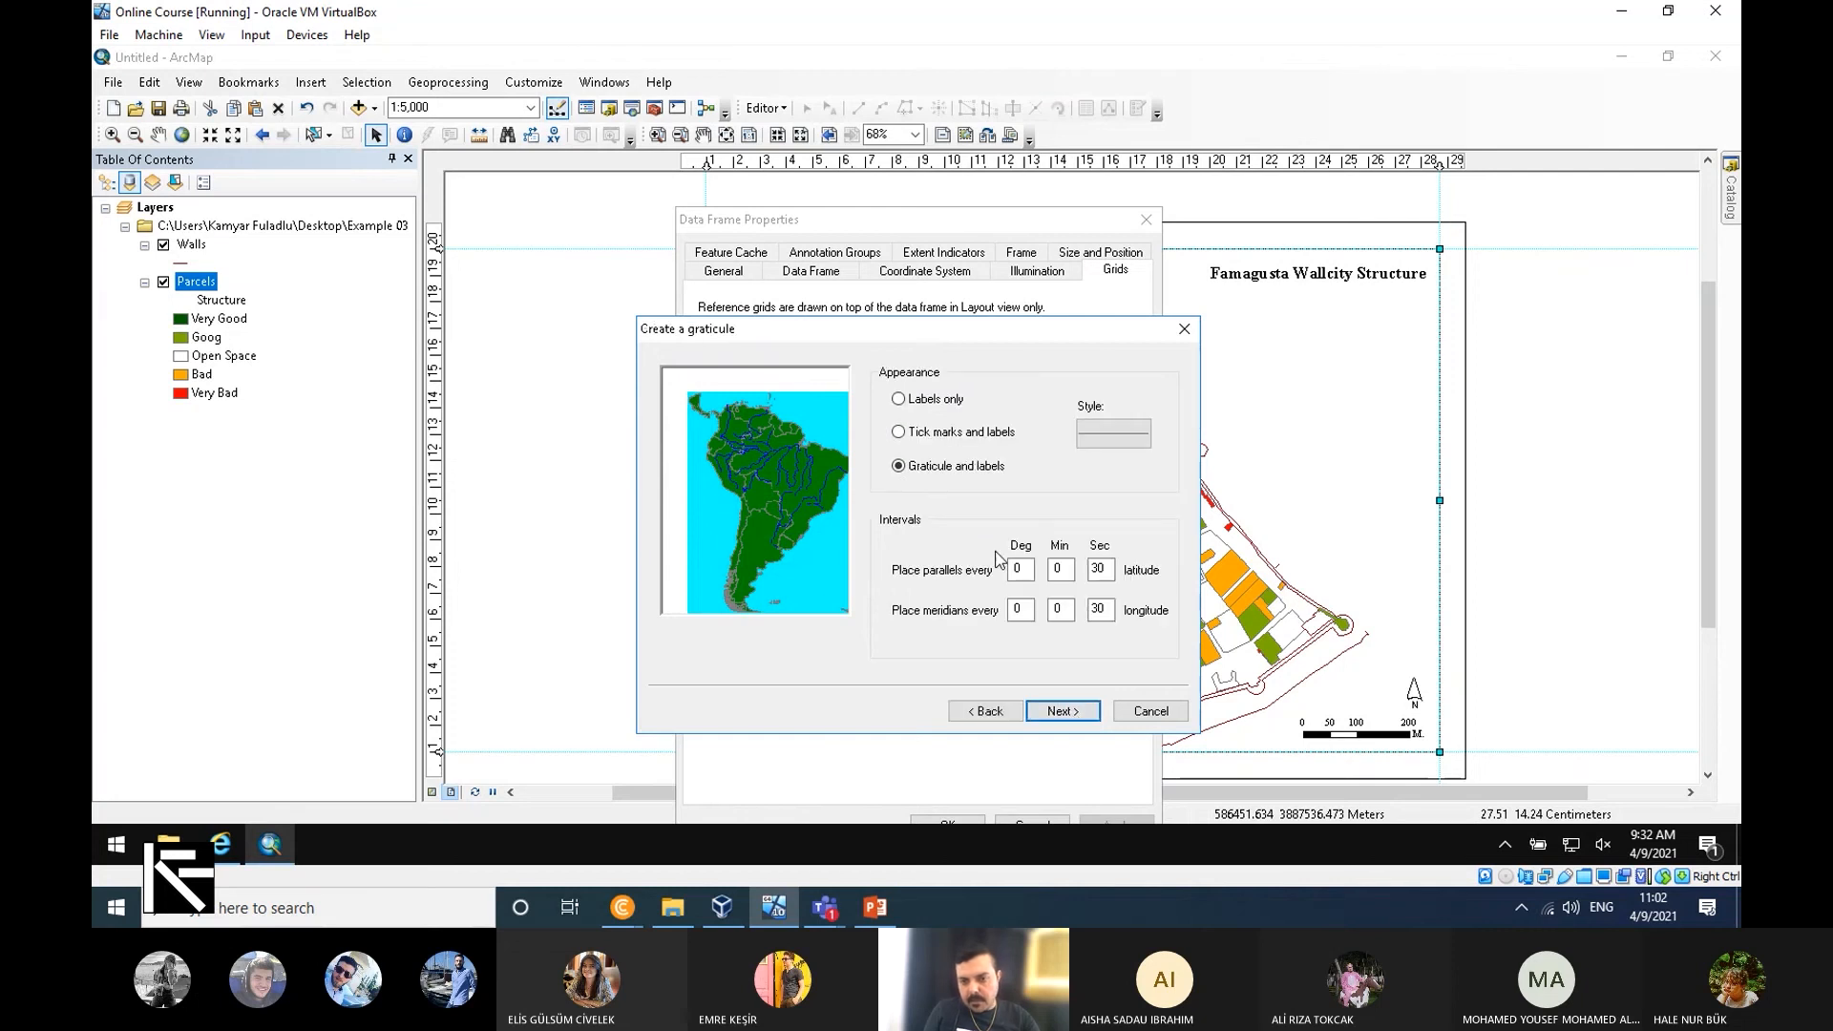
{"action": "left_click_drag", "start_coordinate": [970, 339], "coordinate": [1020, 228]}
{"action": "left_click", "coordinate": [1032, 602]}
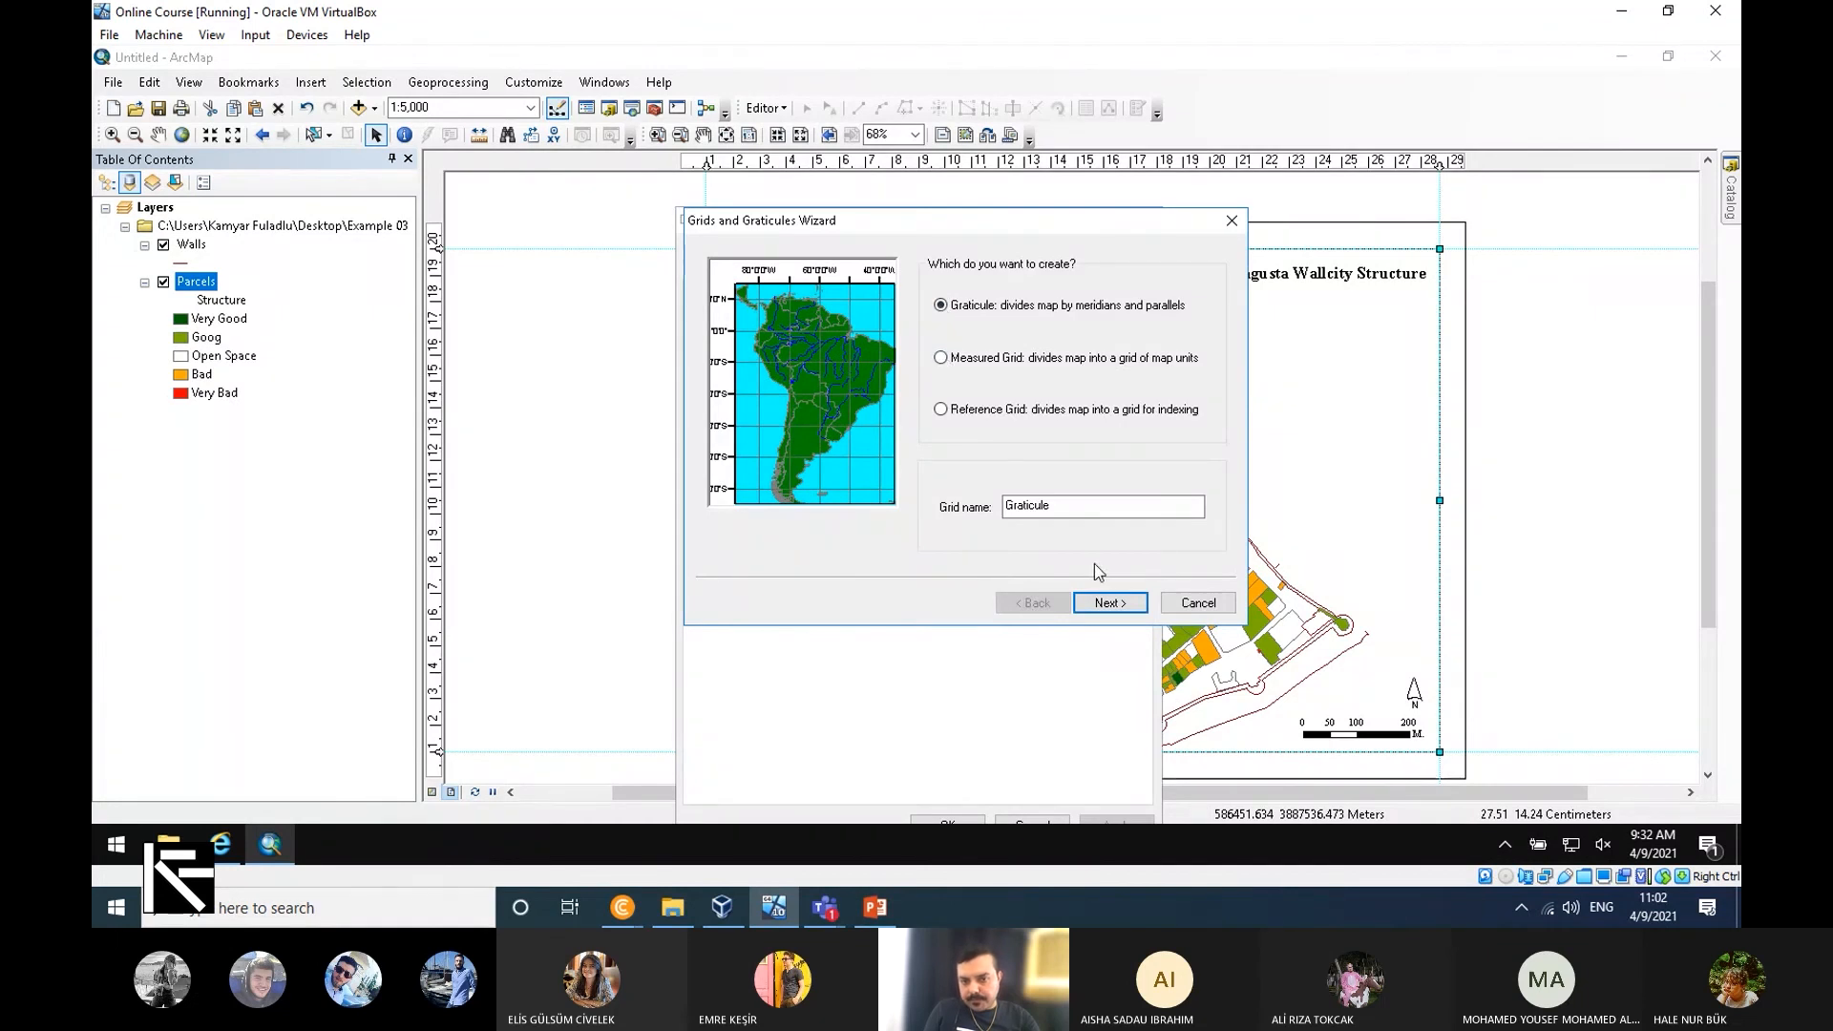
{"action": "left_click", "coordinate": [1119, 604]}
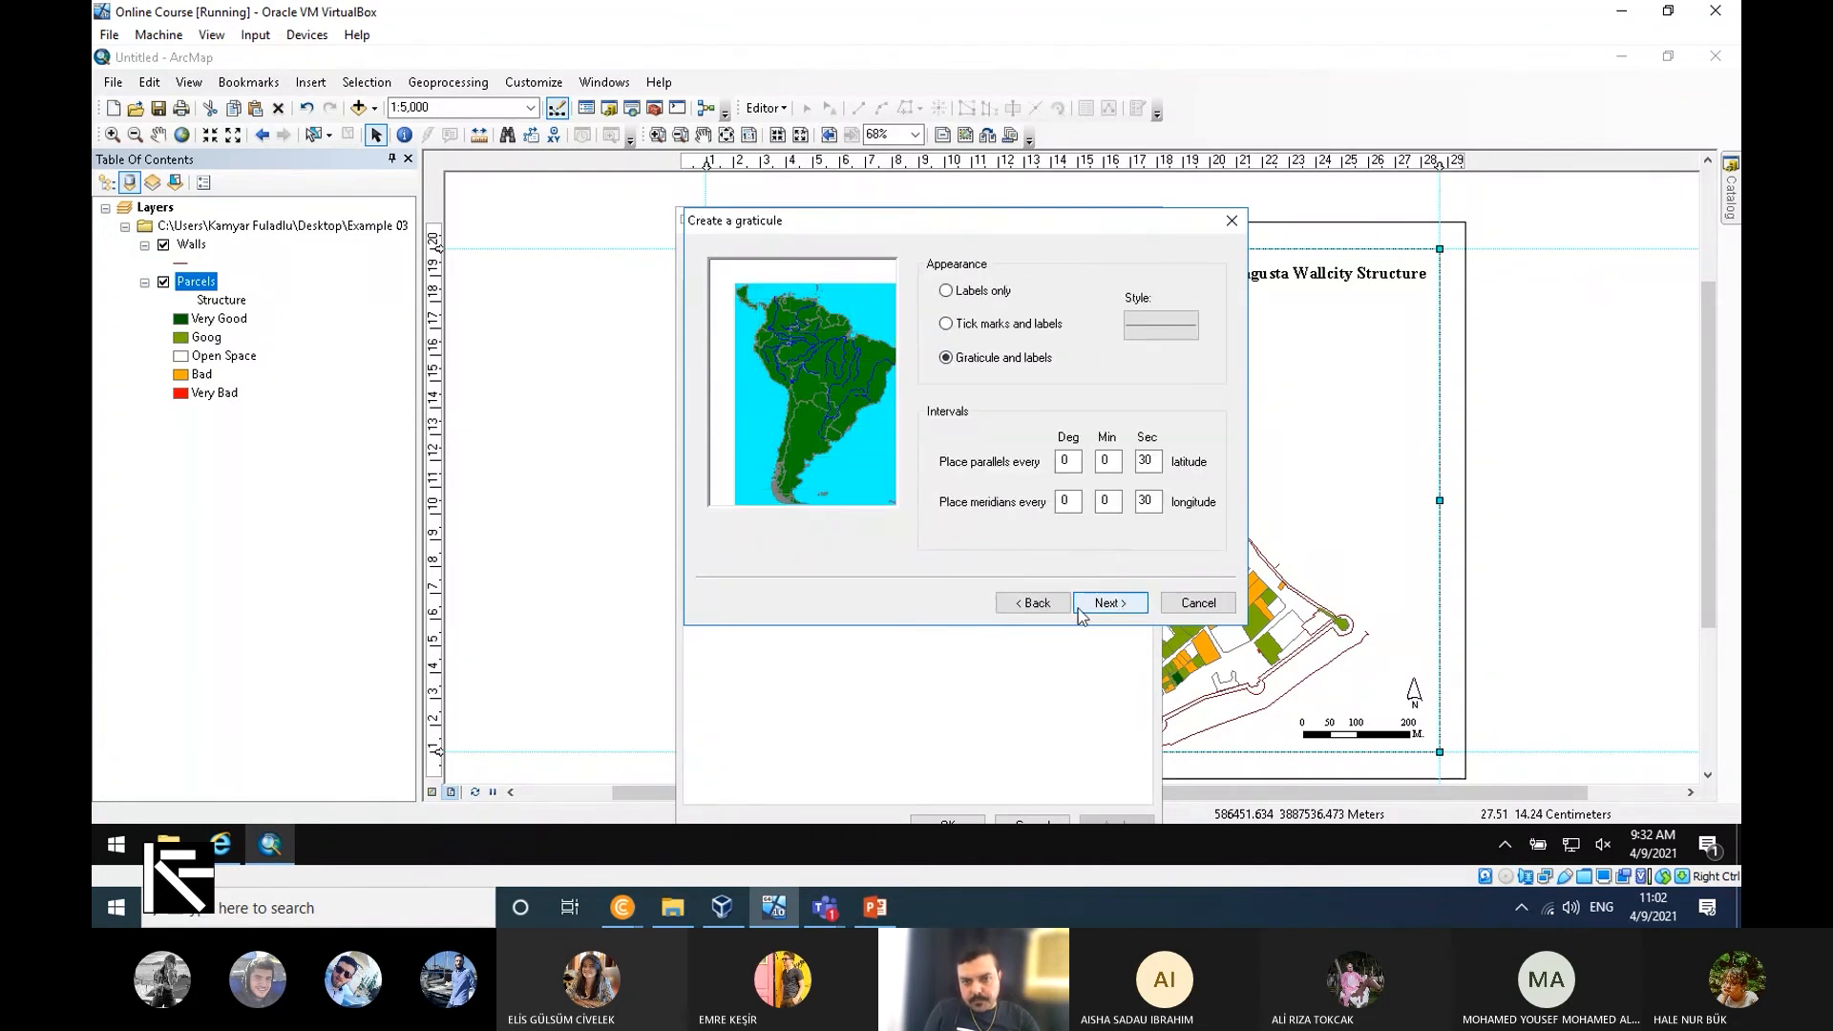
Set the graticule's appearance to tick marks and labels, with parallels and meridians placed every 15 seconds.
{"action": "left_click", "coordinate": [996, 329]}
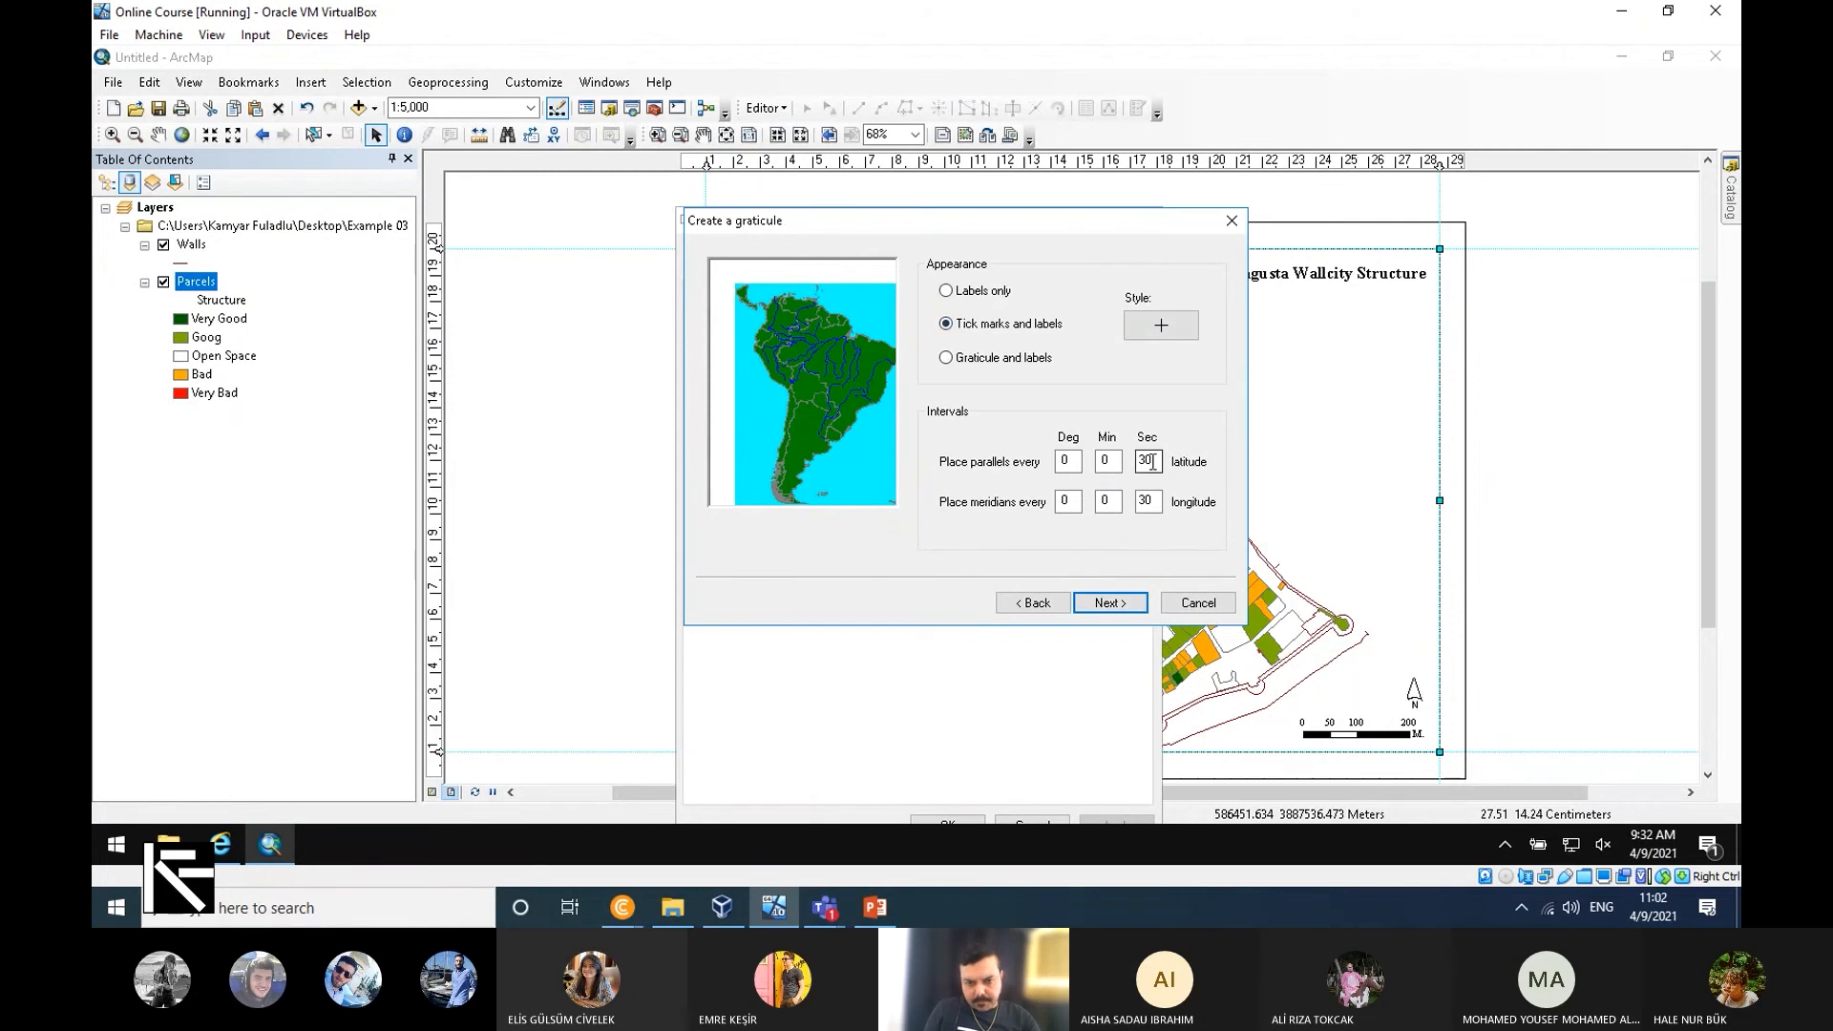
{"action": "left_click_drag", "start_coordinate": [1146, 221], "coordinate": [1241, 270]}
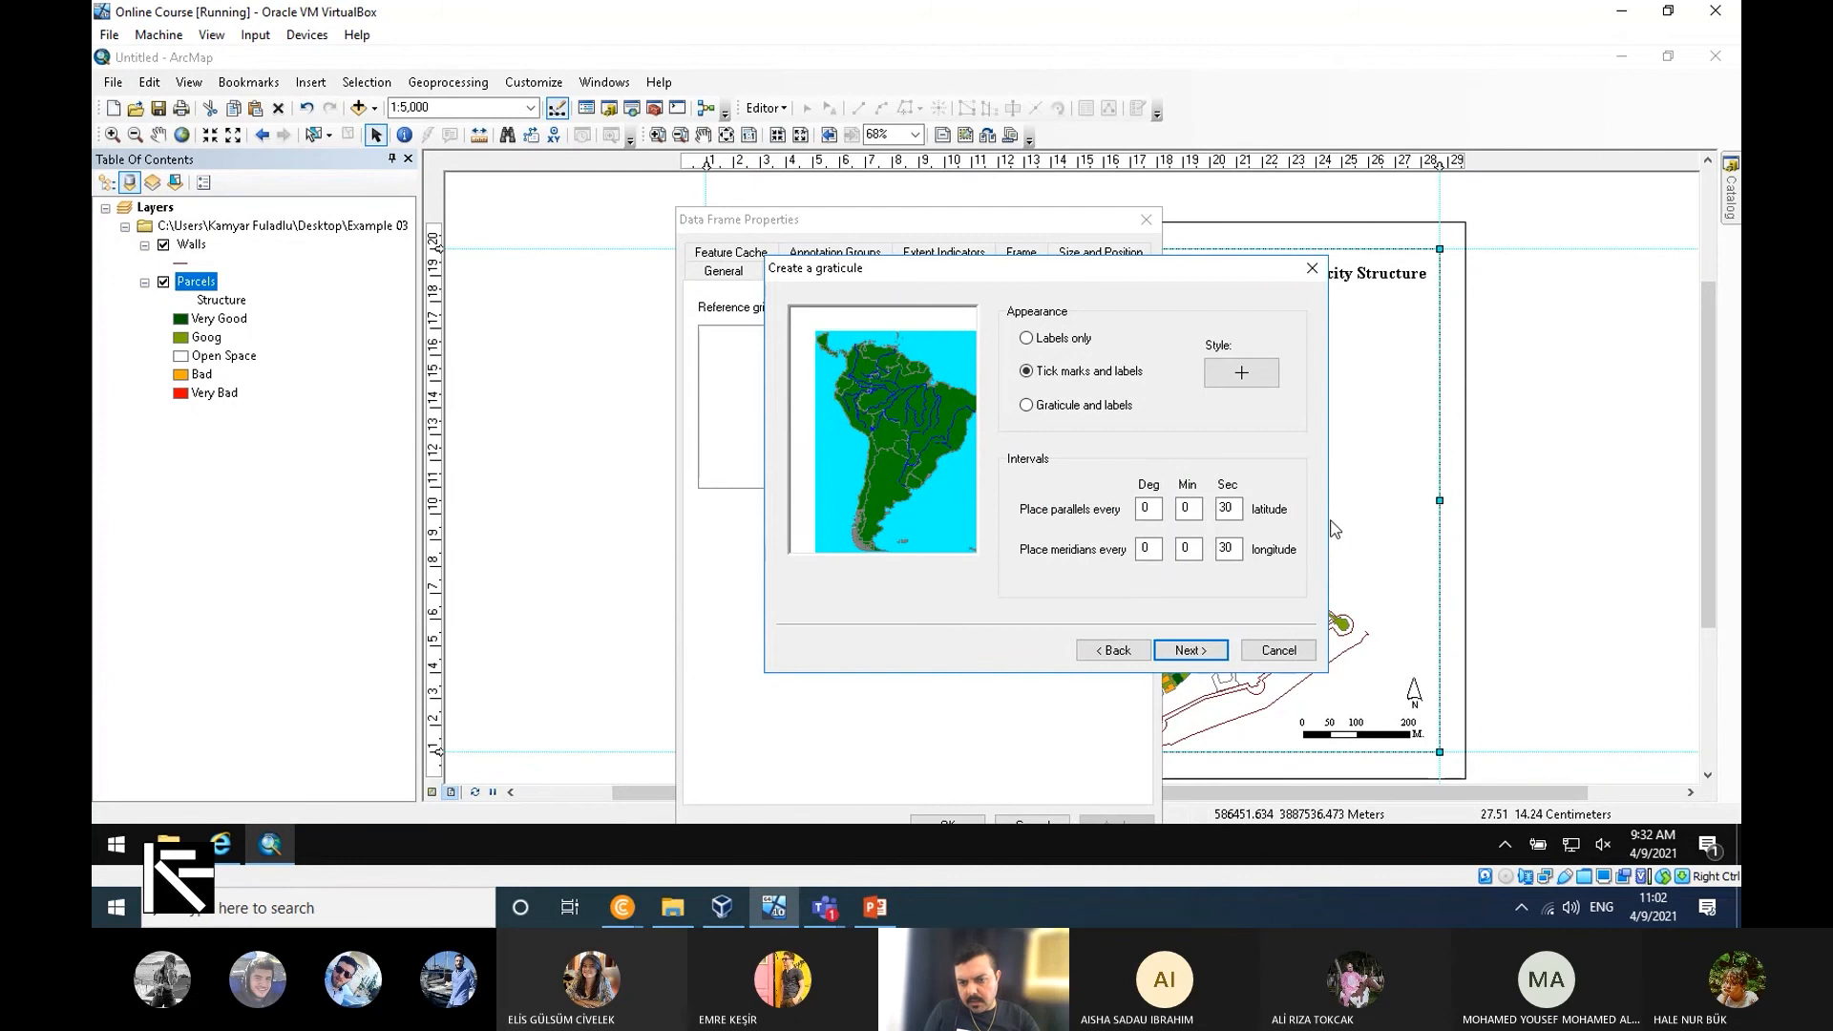
{"action": "double_click", "coordinate": [1228, 509]}
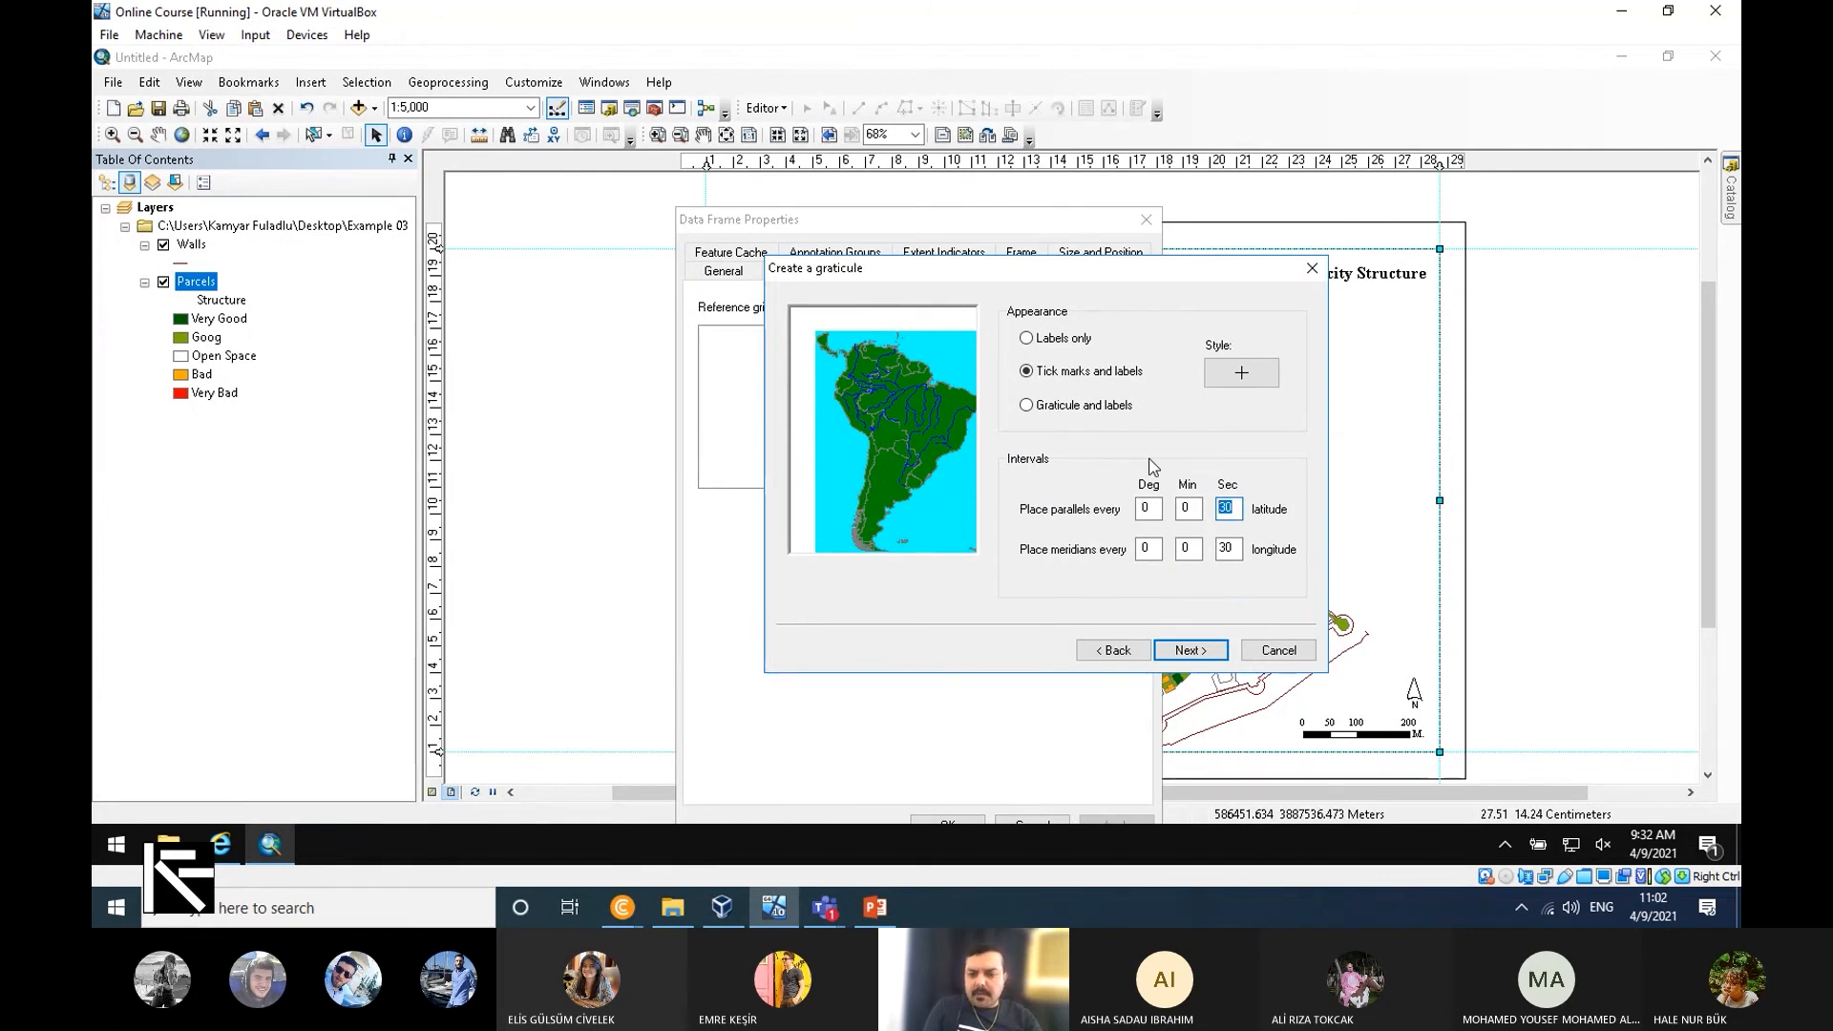
{"action": "type", "text": "15"}
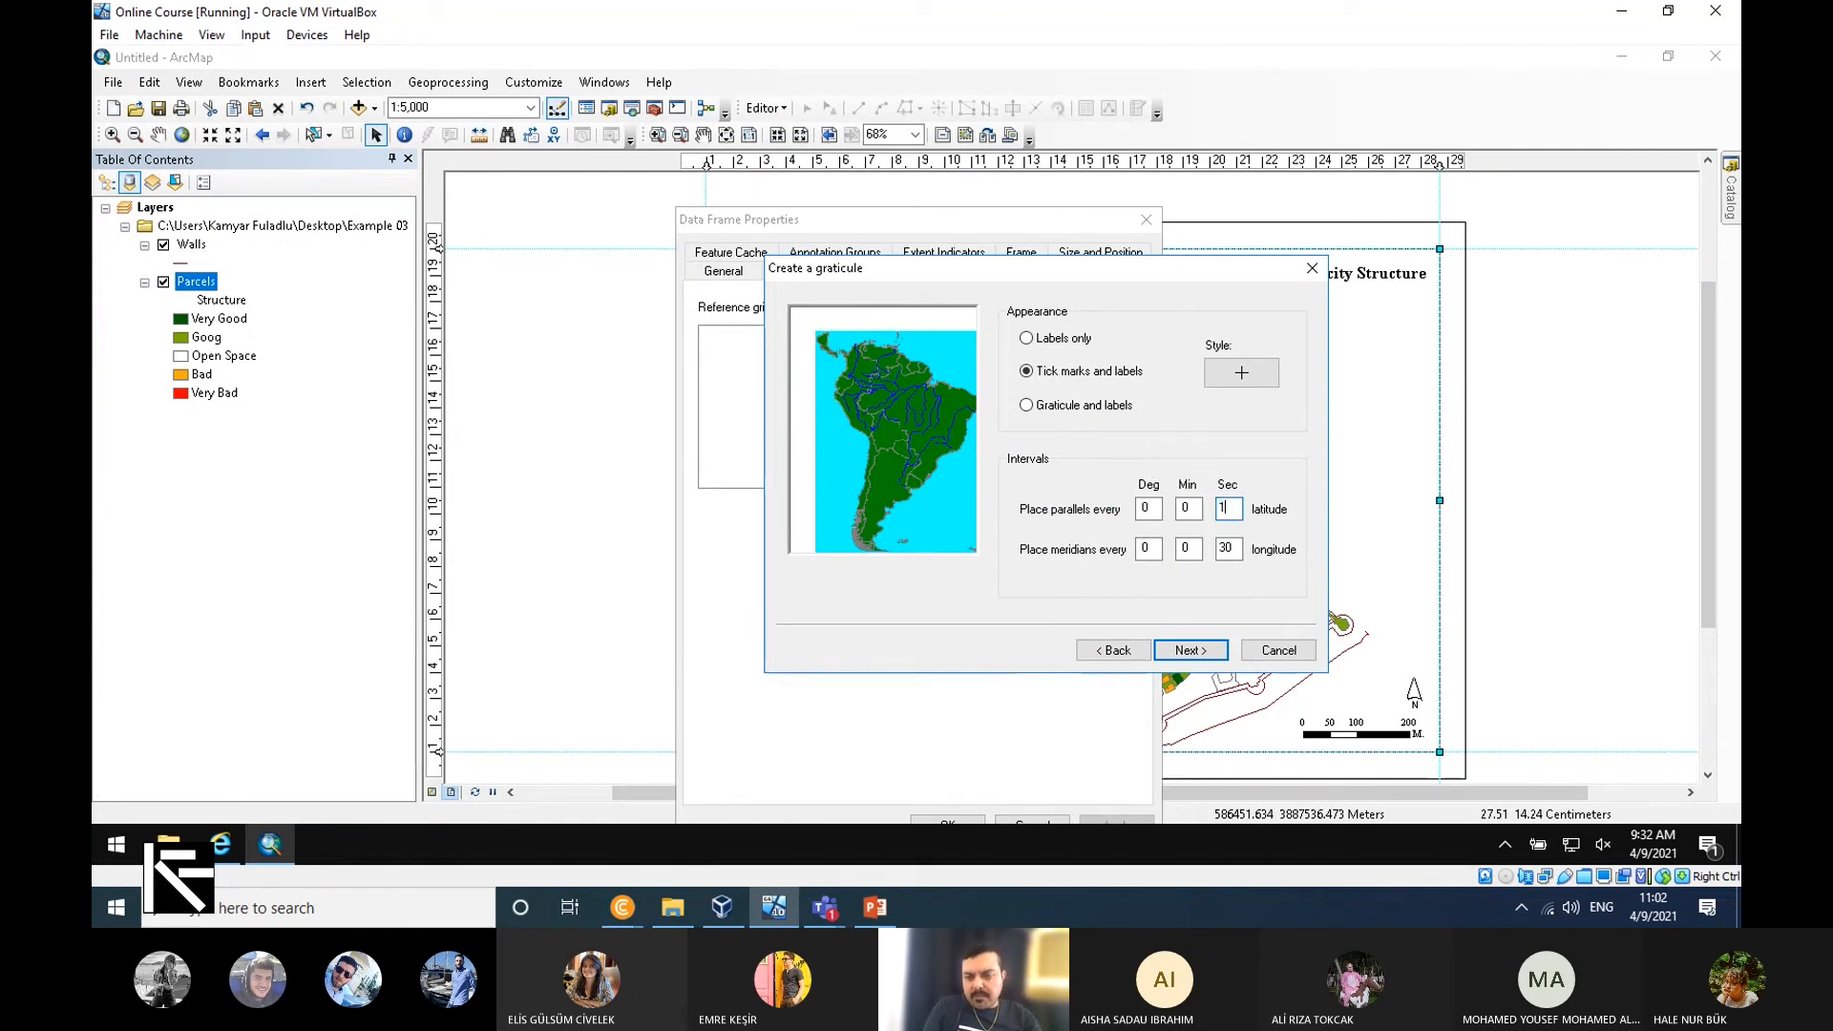
{"action": "key", "text": "Tab"}
{"action": "key", "text": "Tab"}
{"action": "key", "text": "Tab"}
{"action": "type", "text": "15"}
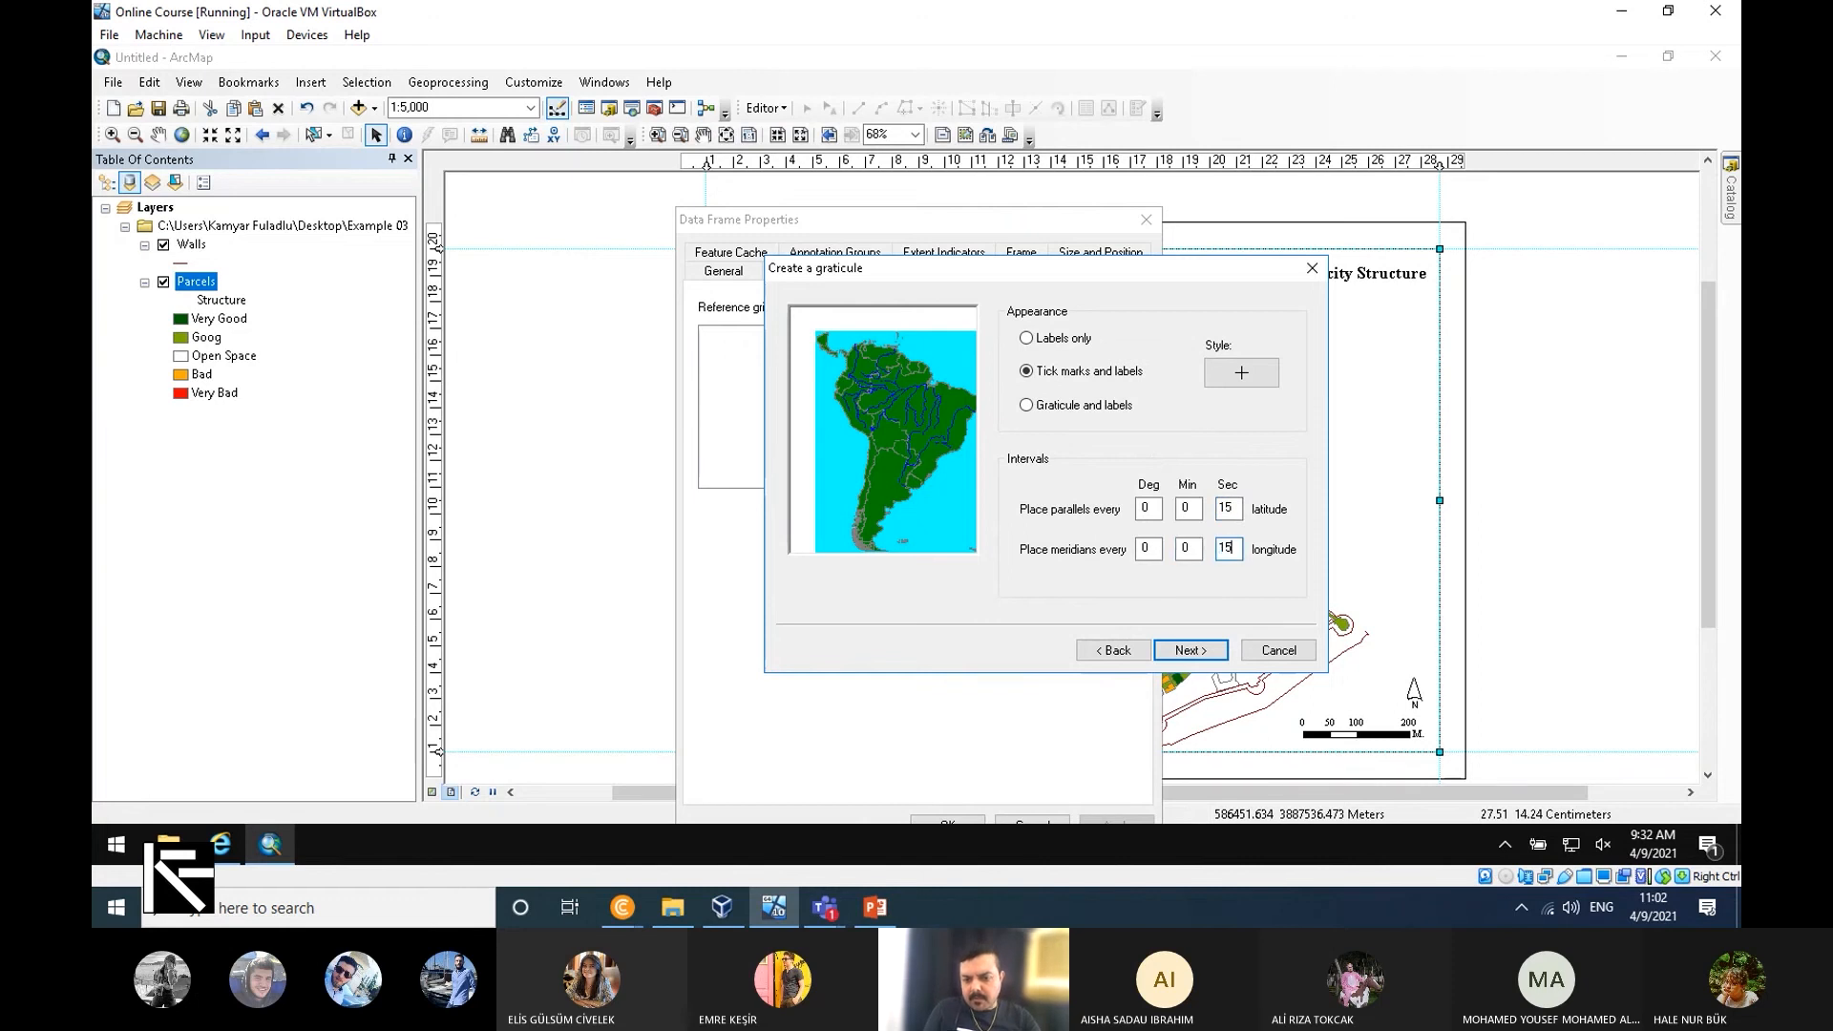
{"action": "key", "text": "Tab"}
{"action": "left_click", "coordinate": [1205, 647]}
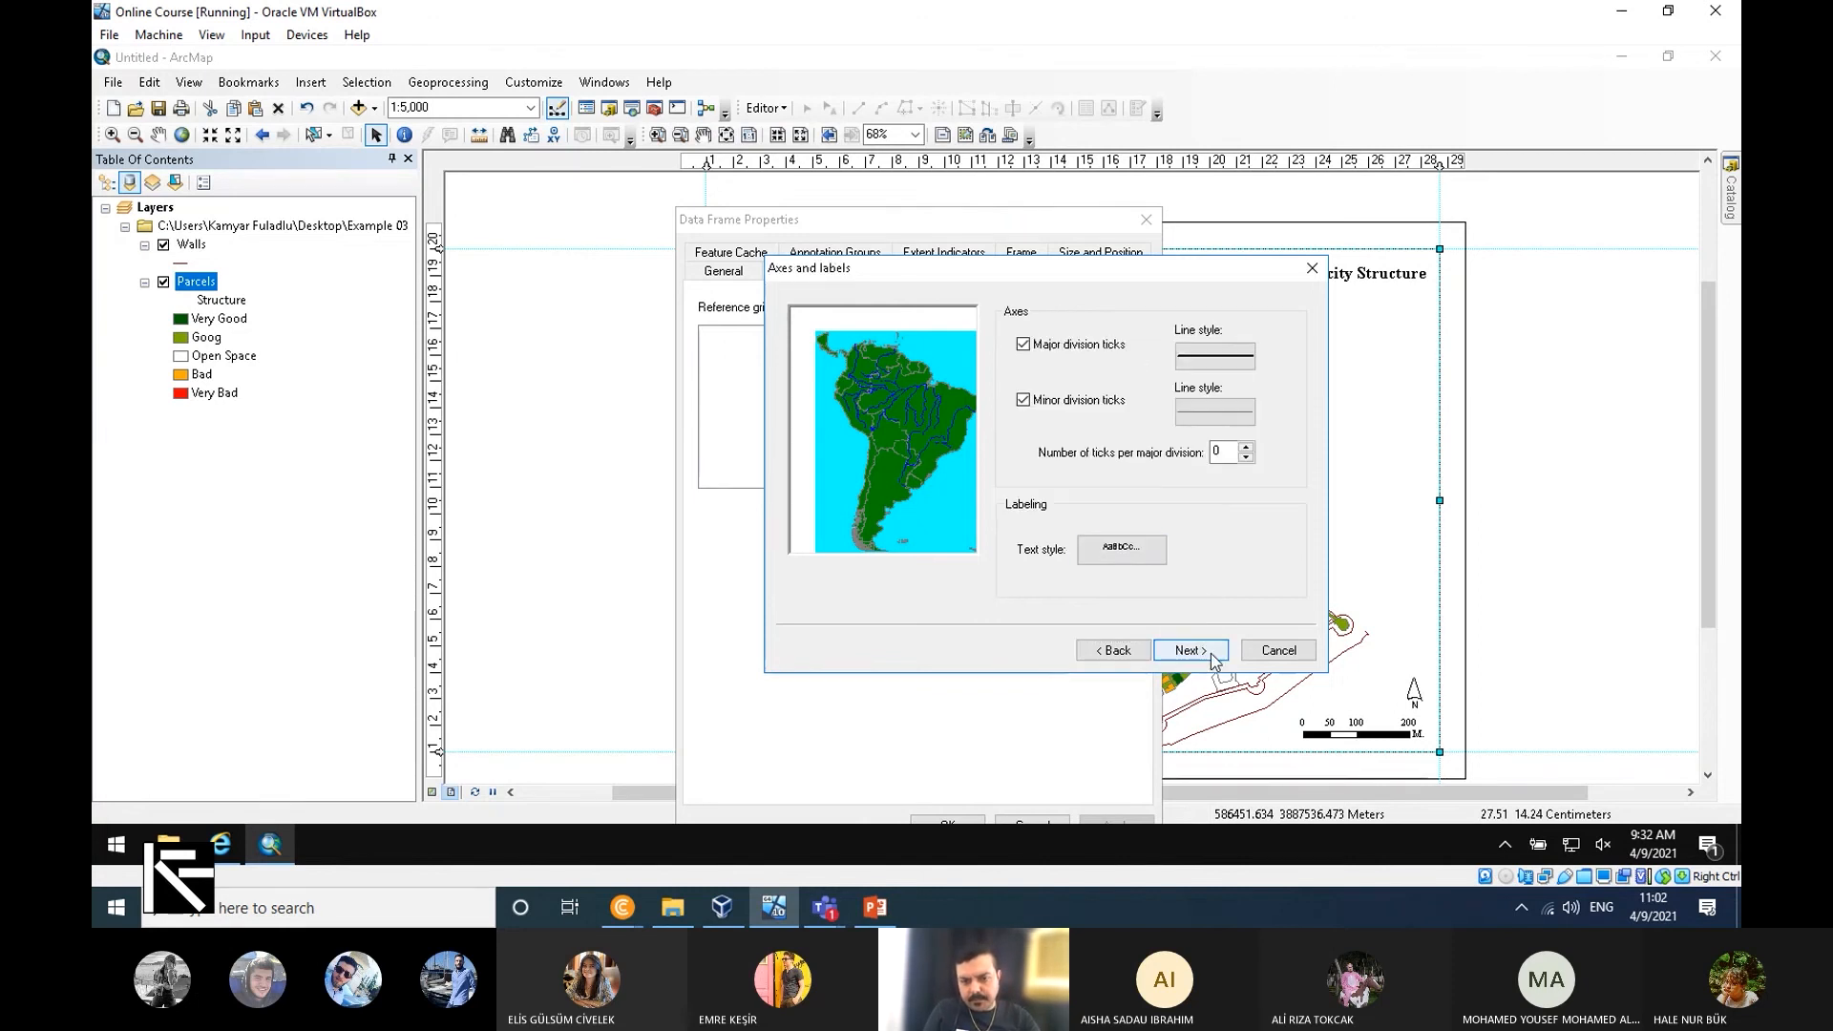
Finish the graticule with the default axes and a simple border at its edge, and apply it to the data frame.
{"action": "left_click", "coordinate": [1205, 650]}
{"action": "left_click", "coordinate": [1192, 650]}
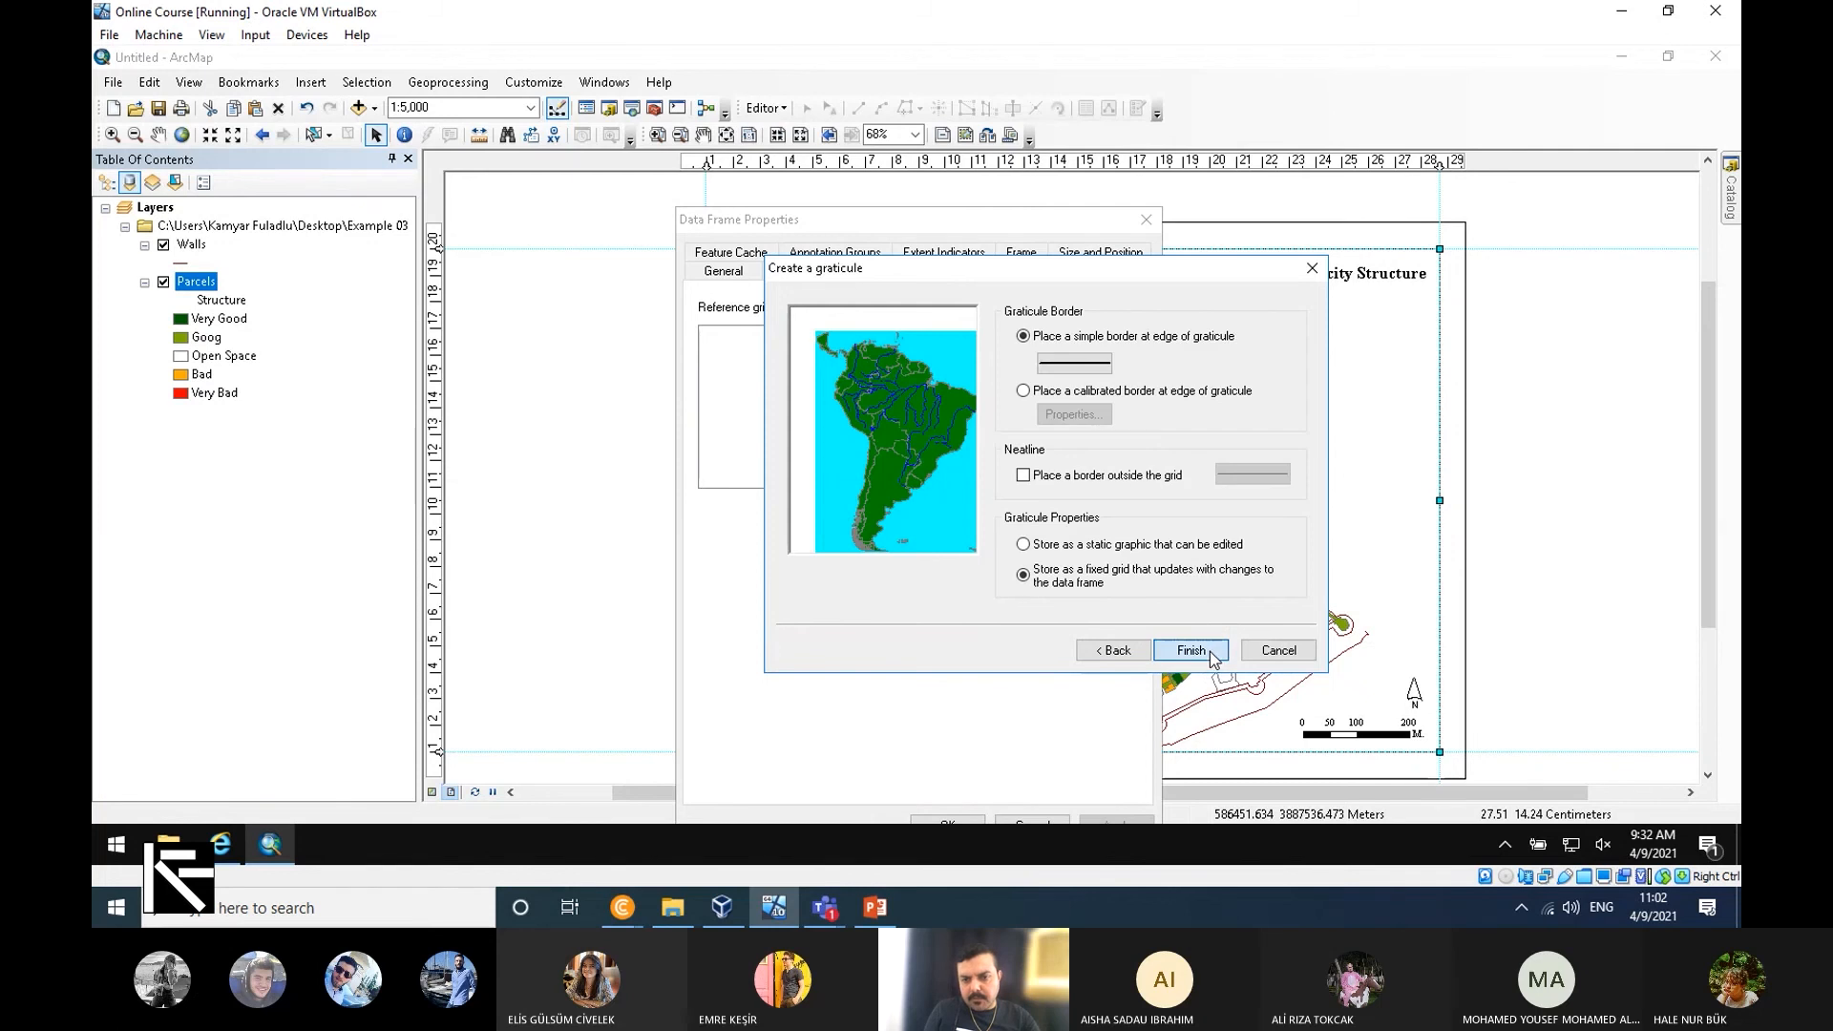
{"action": "left_click_drag", "start_coordinate": [1024, 228], "coordinate": [915, 148]}
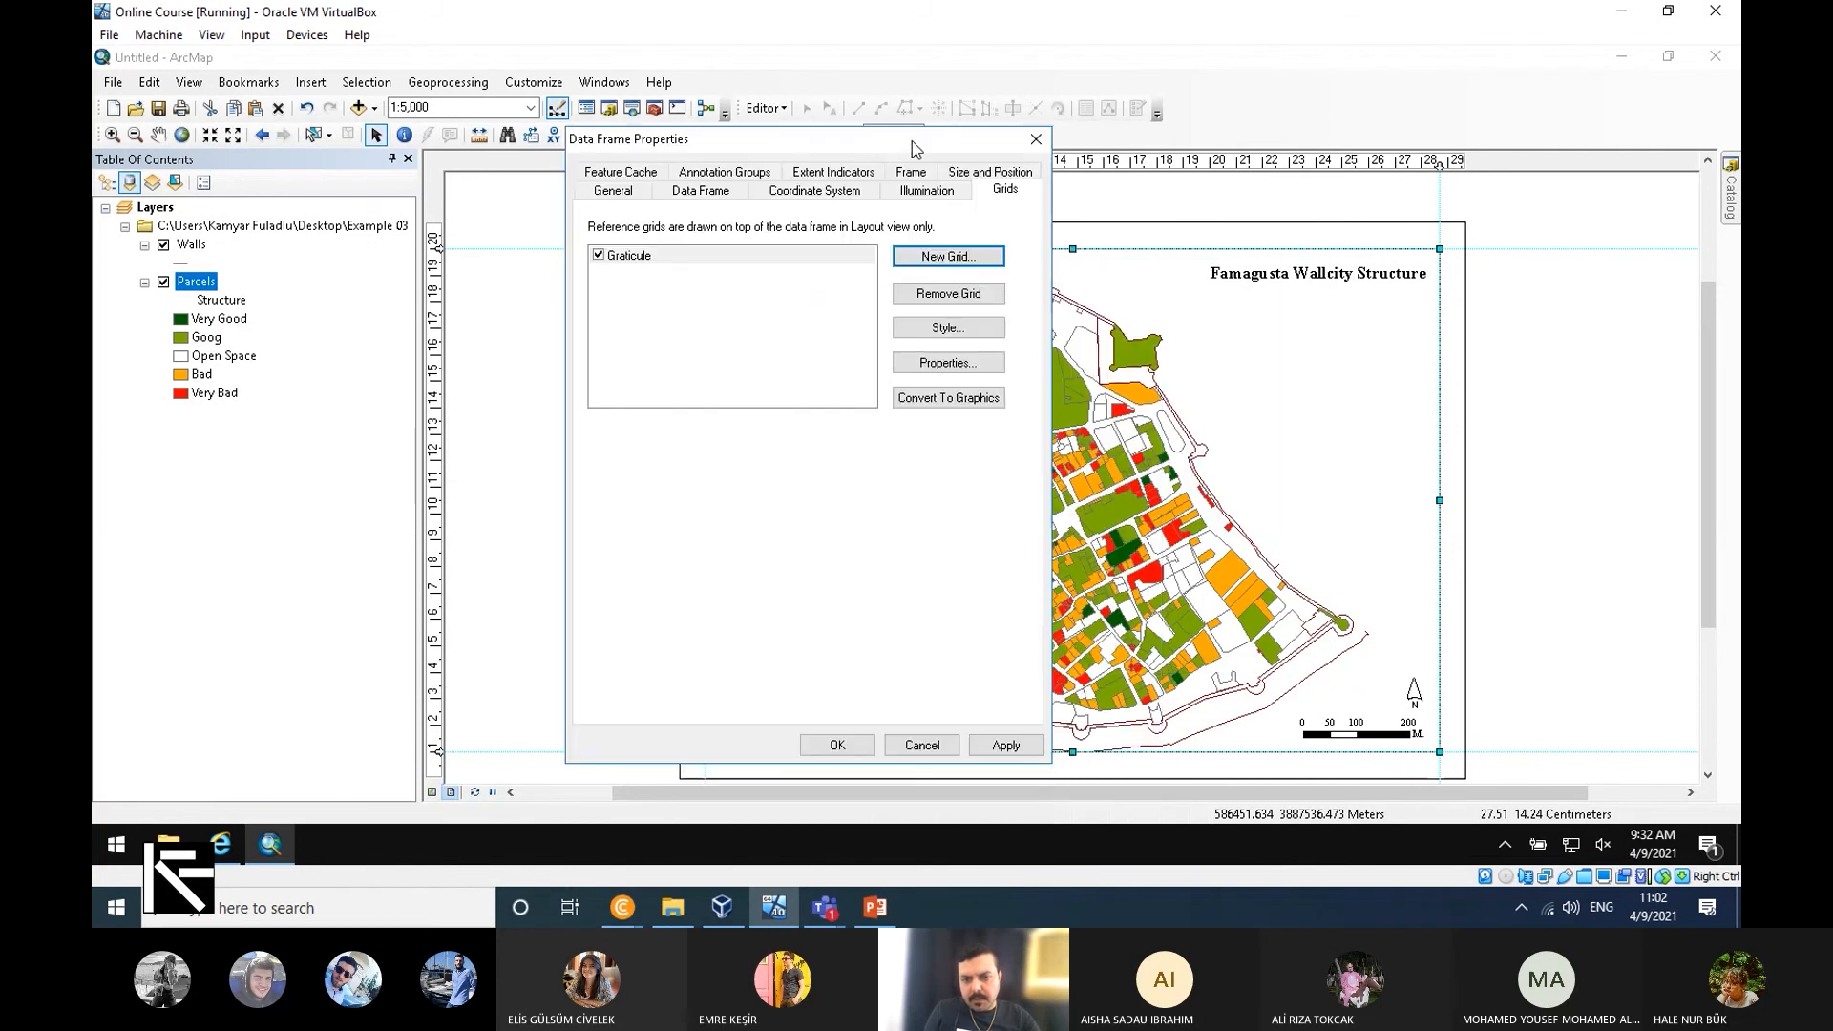
{"action": "left_click", "coordinate": [1027, 743]}
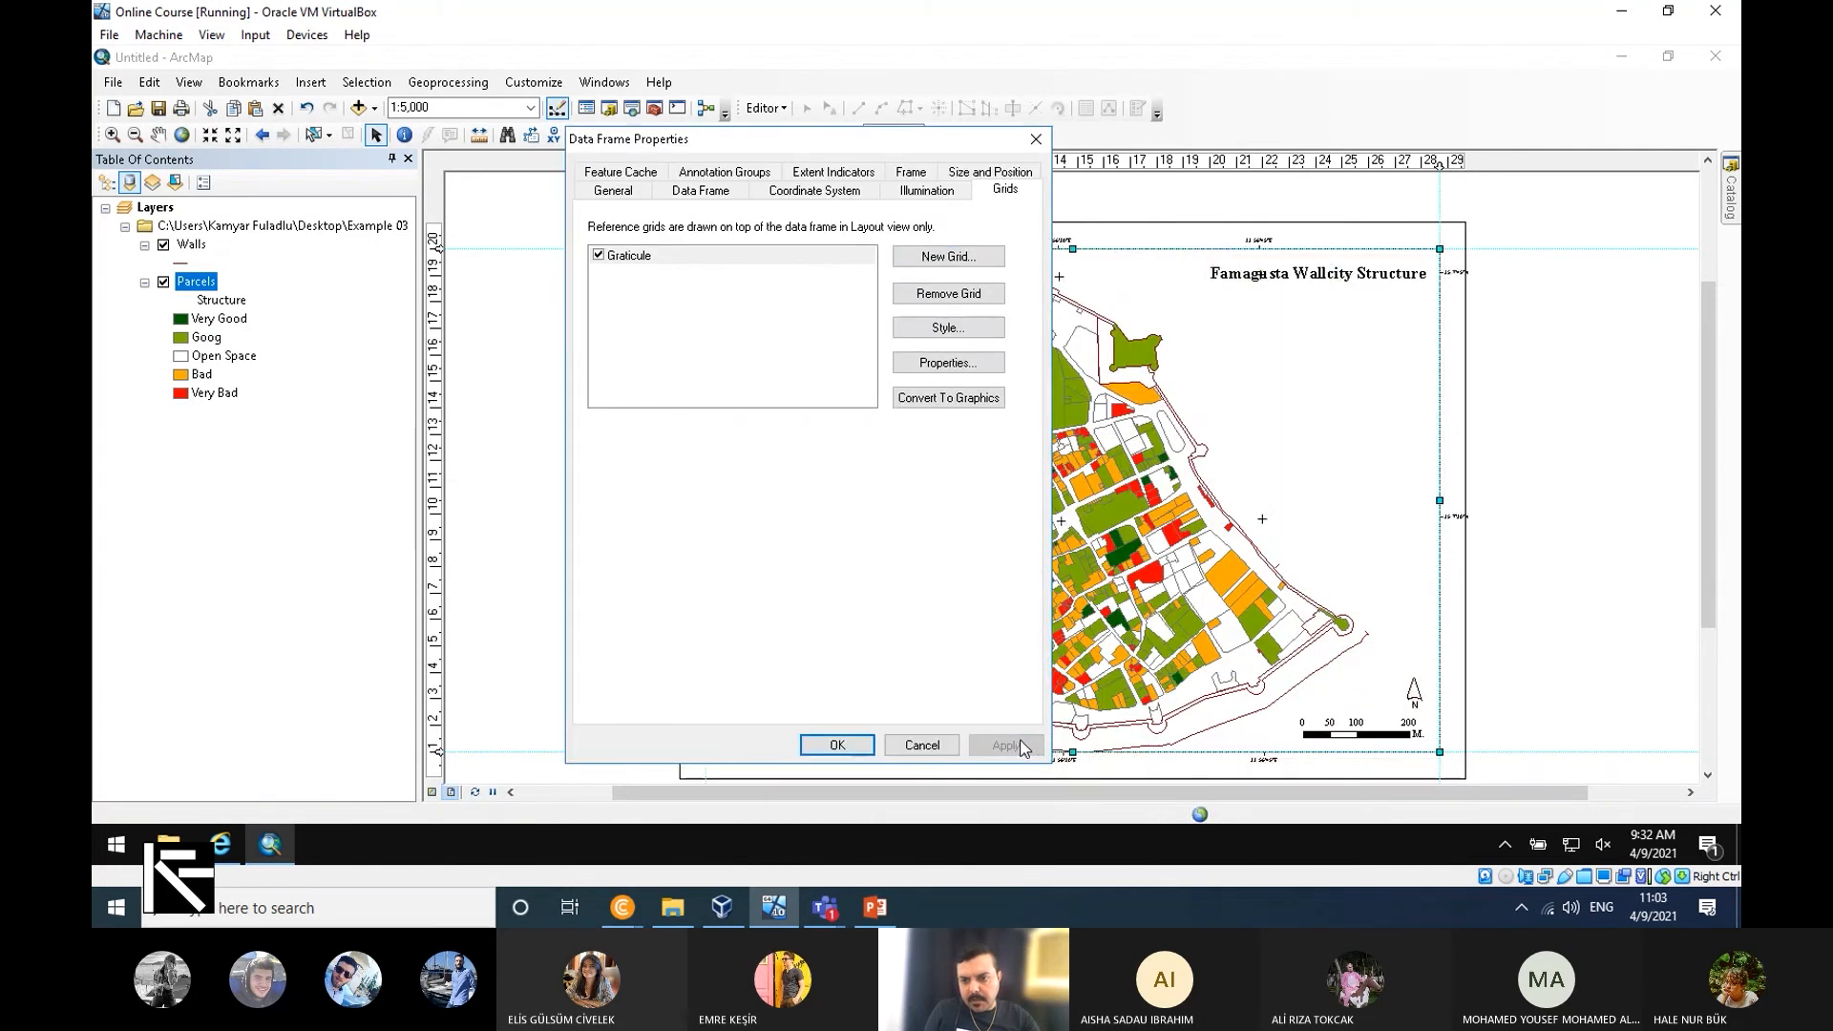
{"action": "left_click_drag", "start_coordinate": [813, 137], "coordinate": [400, 238]}
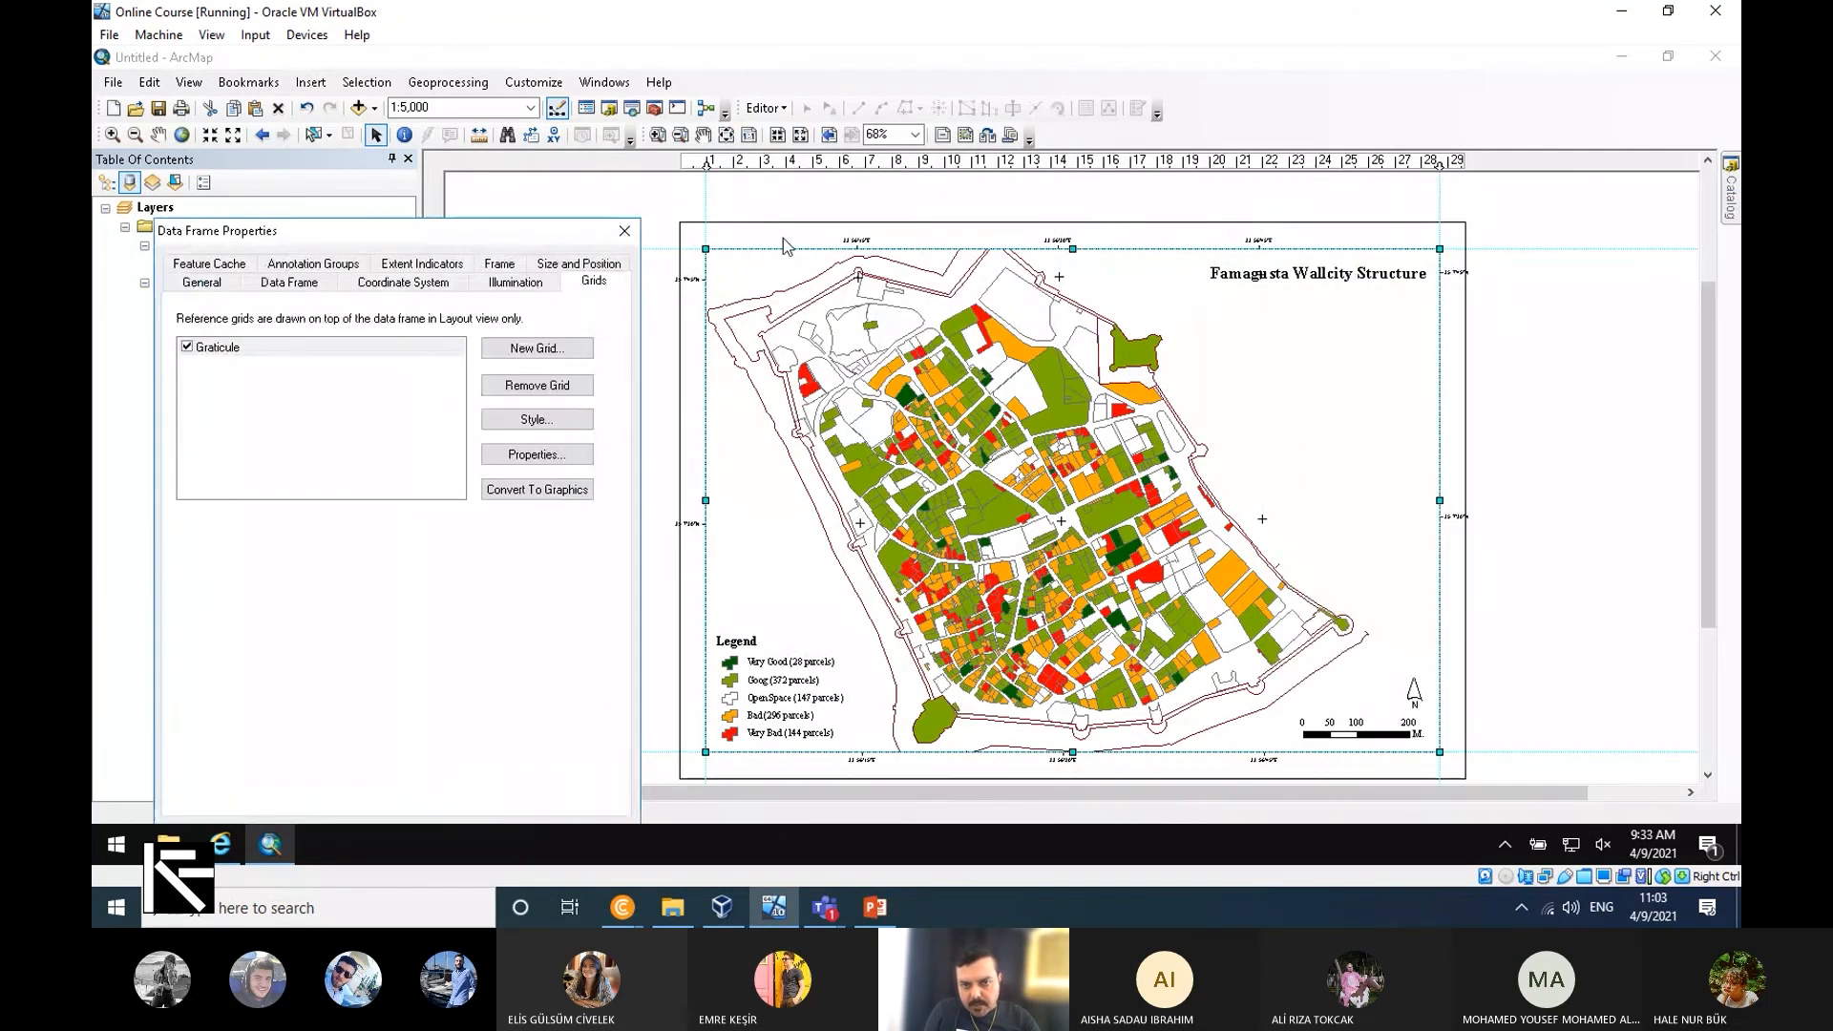
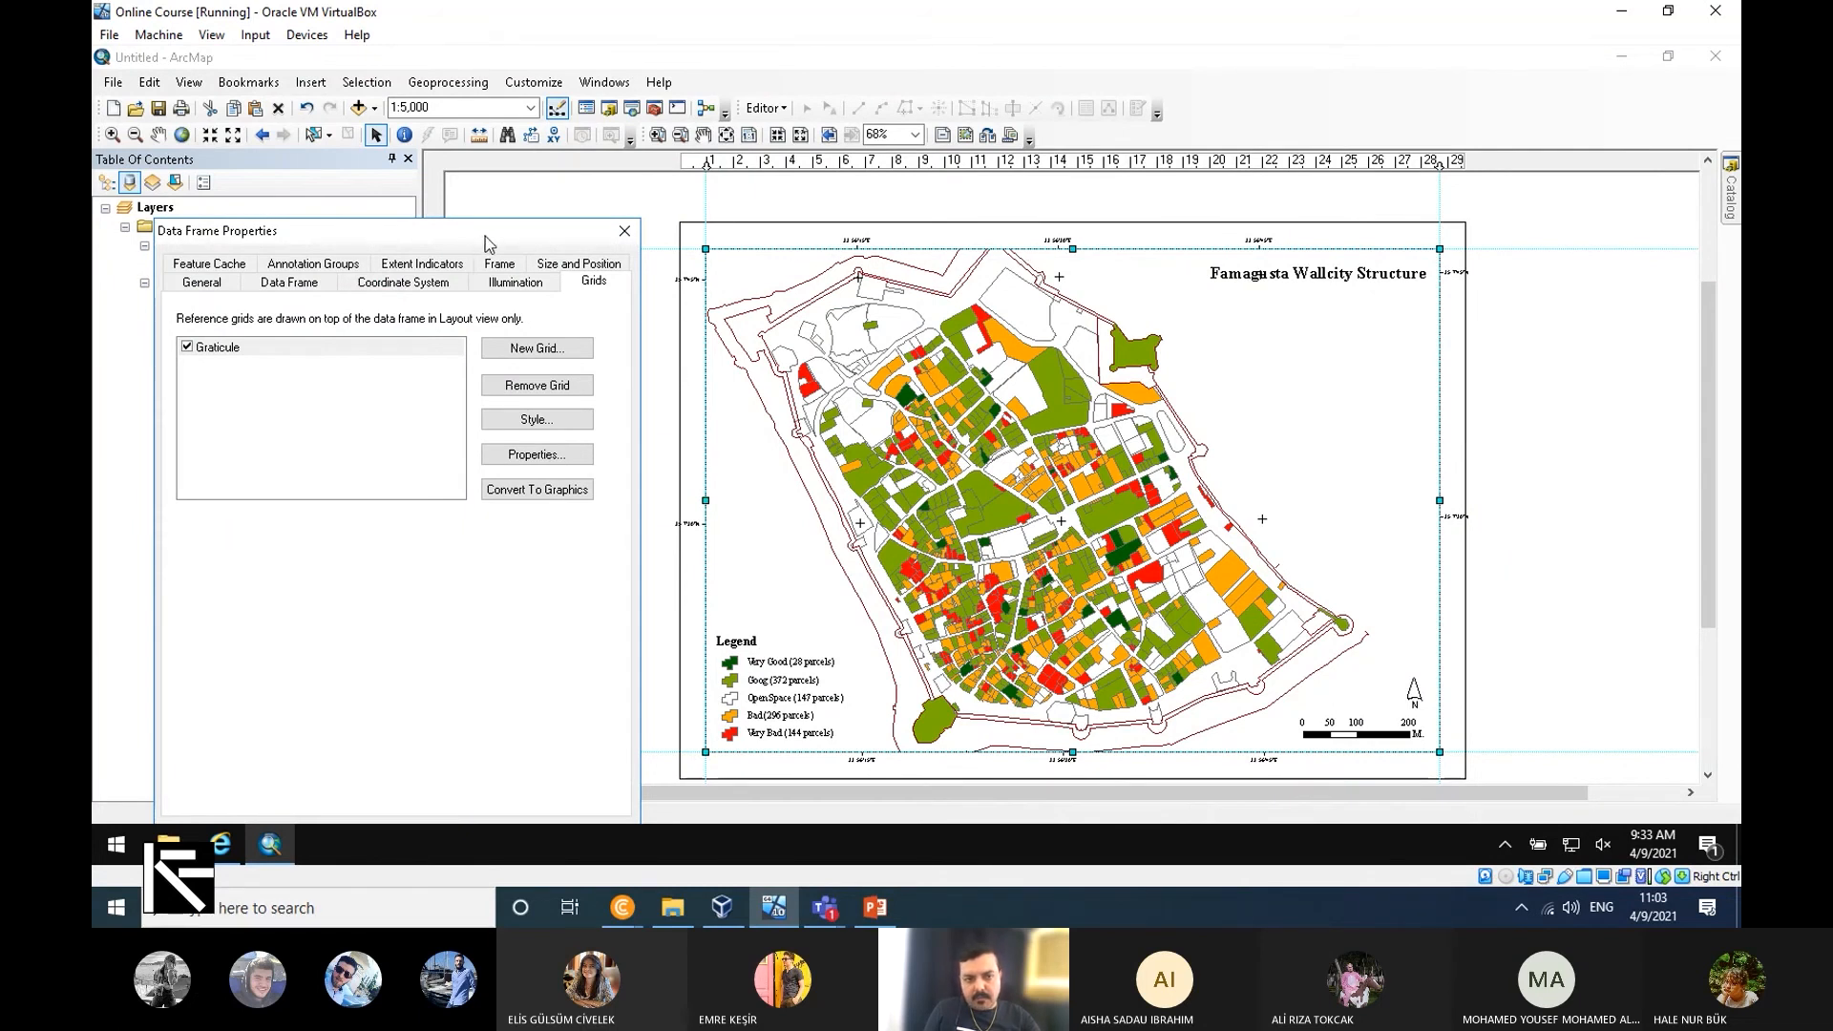
Change the graticule's X axis and Y axis intervals to 10 seconds each in its reference system properties.
{"action": "left_click_drag", "start_coordinate": [485, 234], "coordinate": [478, 177]}
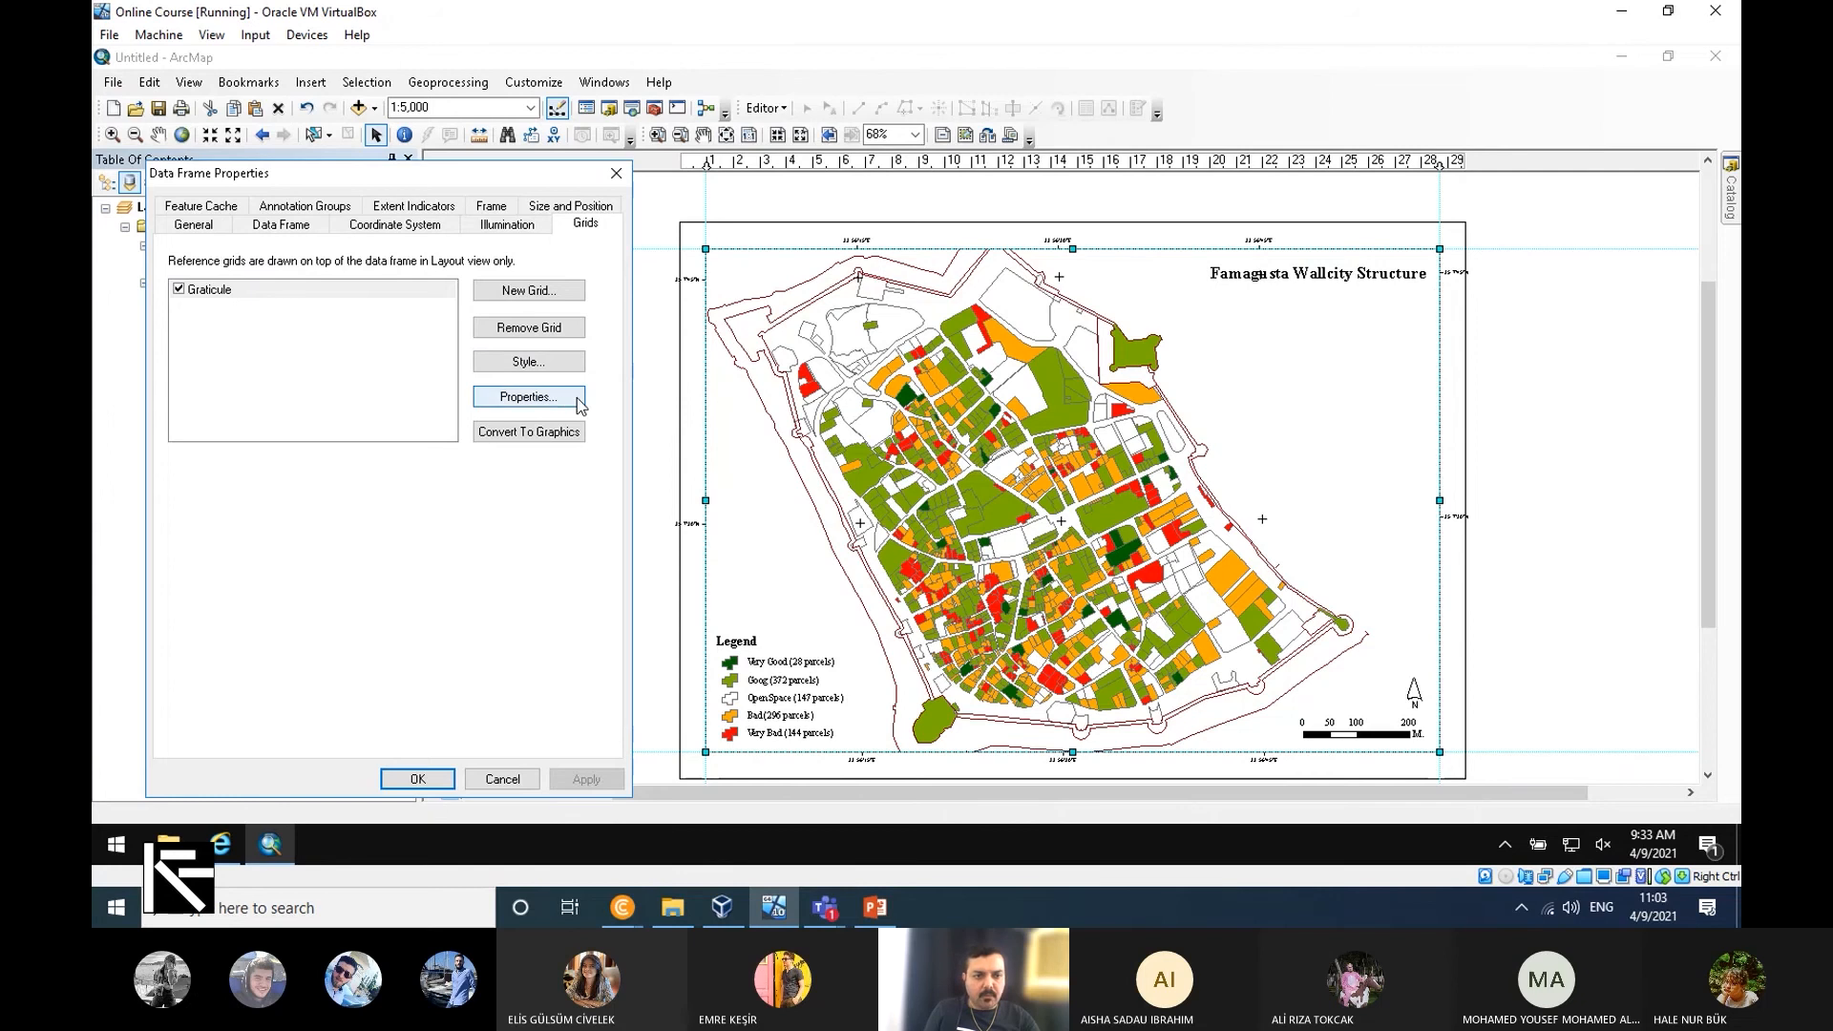
{"action": "left_click", "coordinate": [404, 296]}
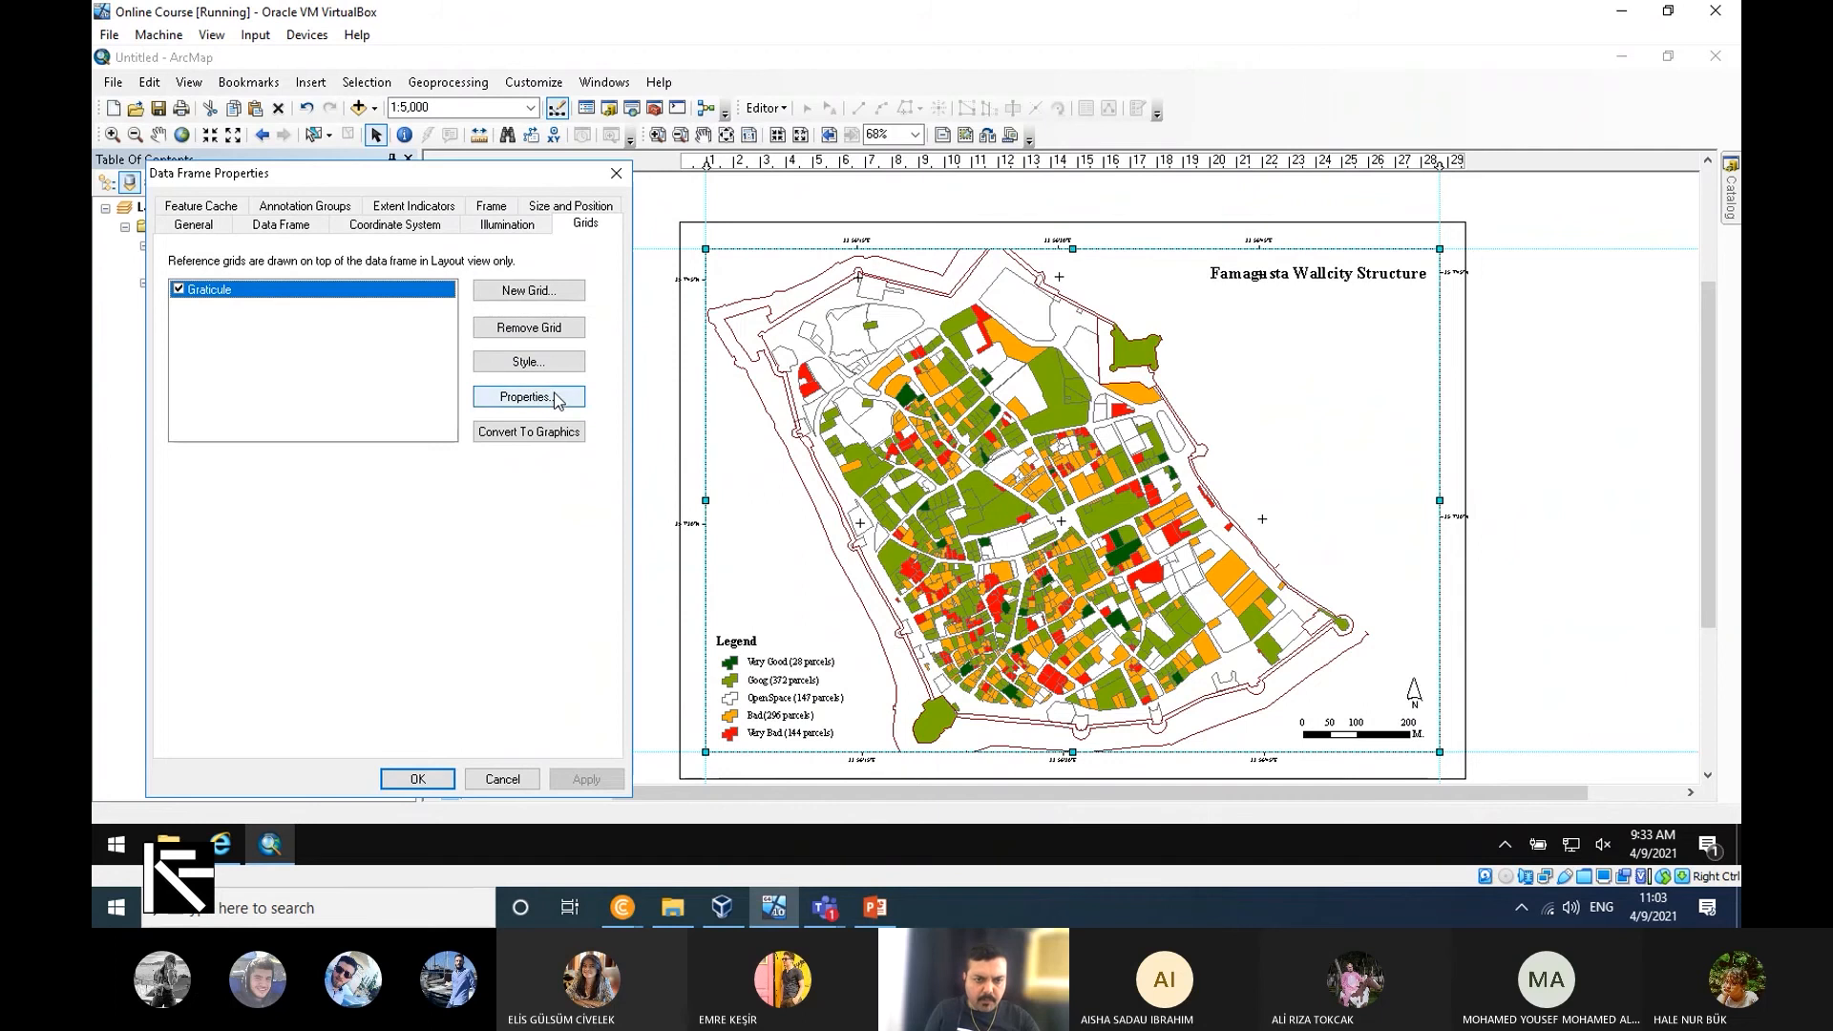
{"action": "left_click", "coordinate": [547, 397]}
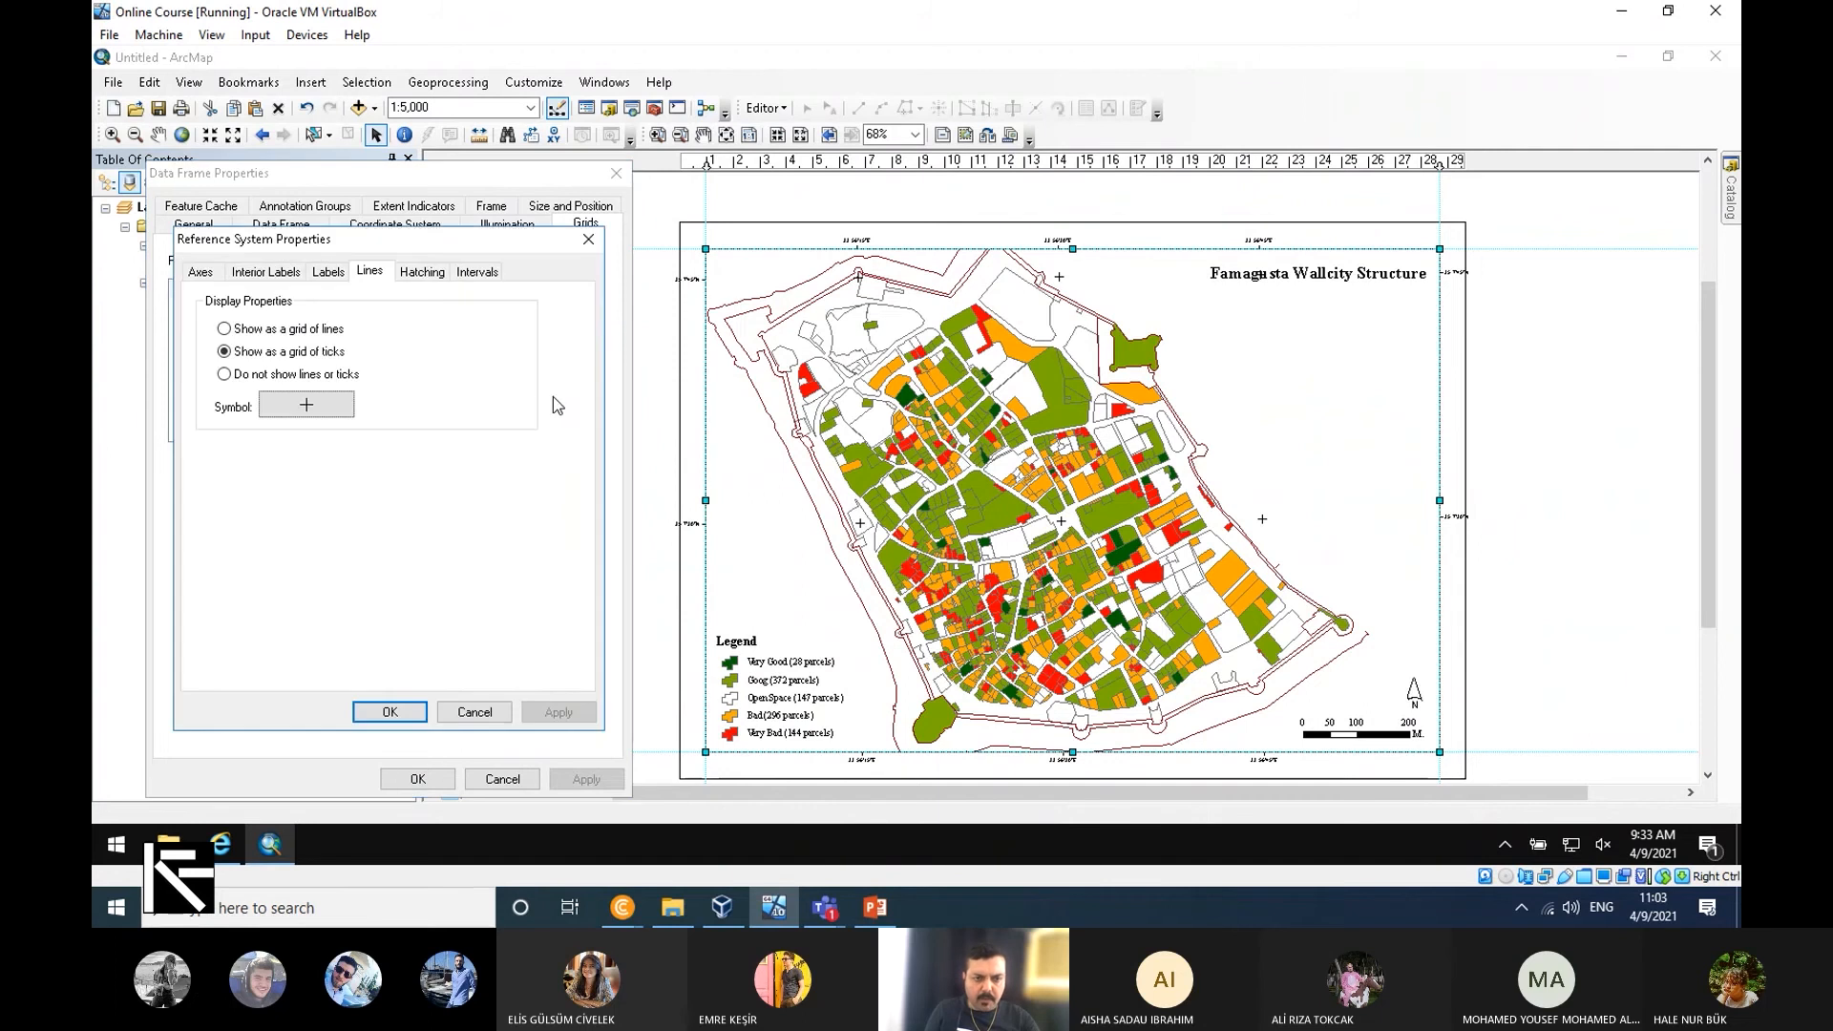
{"action": "left_click", "coordinate": [477, 272]}
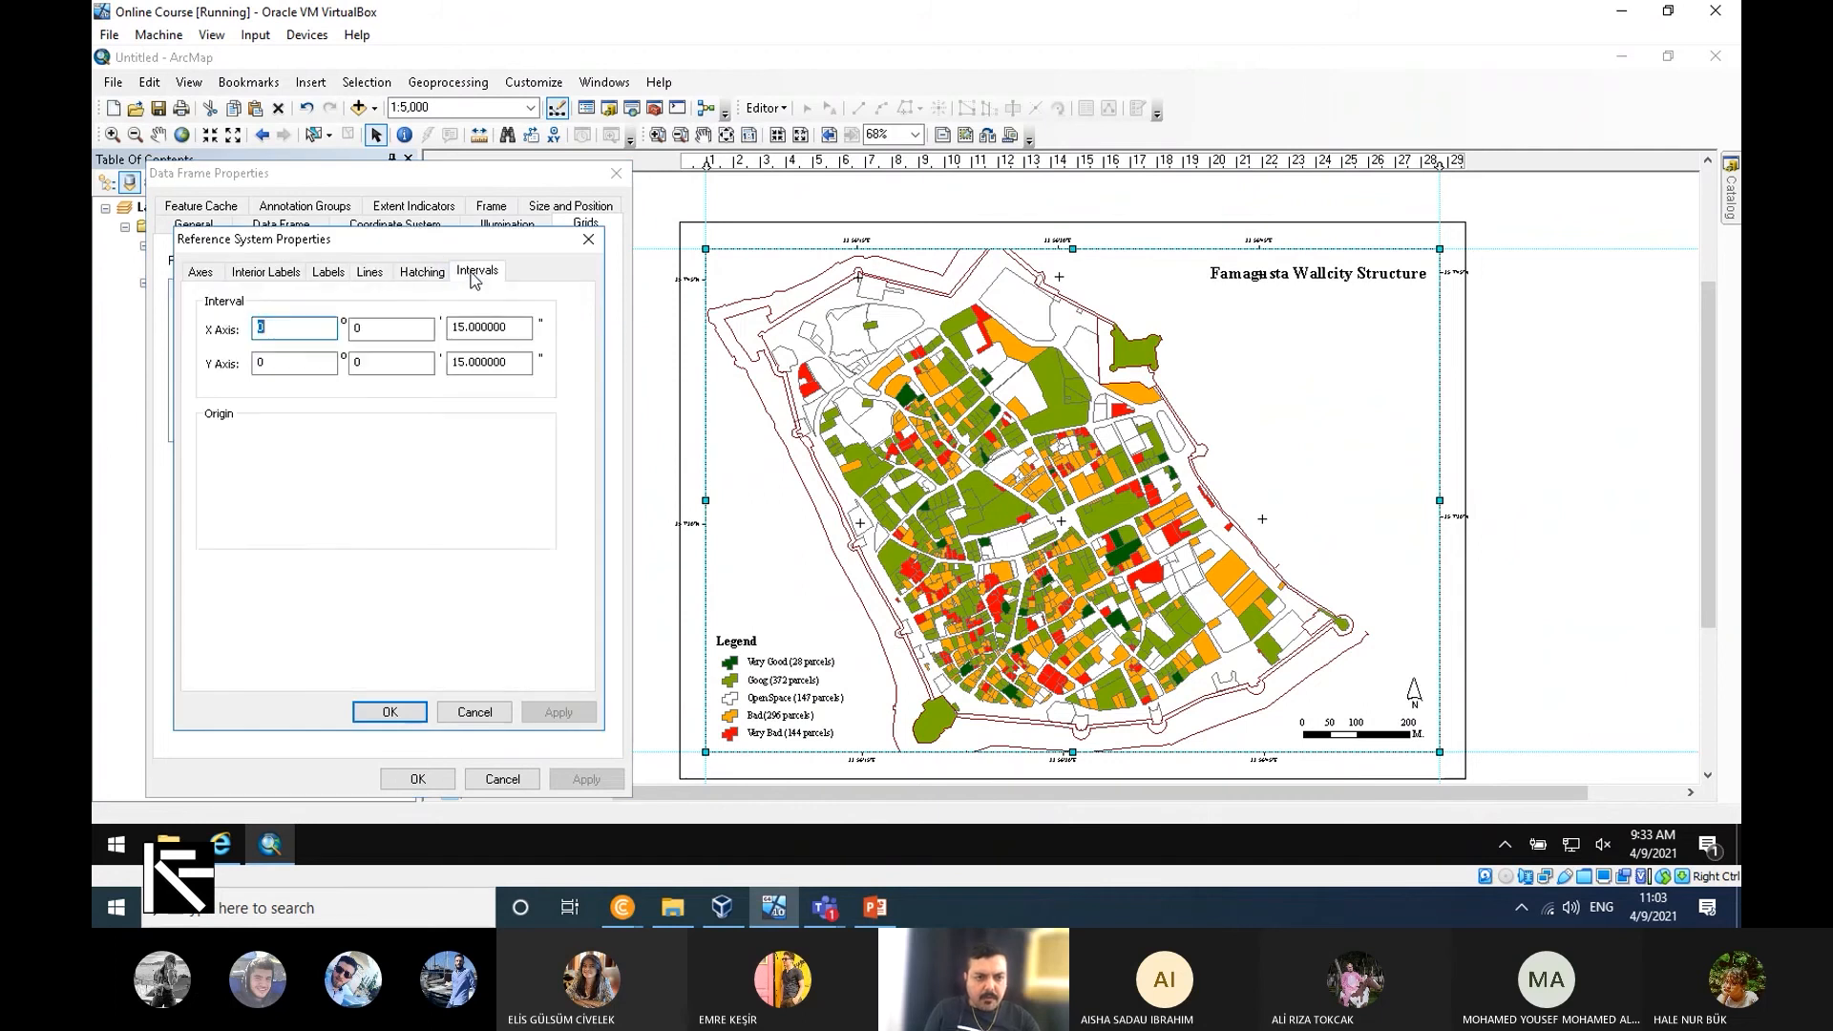
{"action": "double_click", "coordinate": [490, 327]}
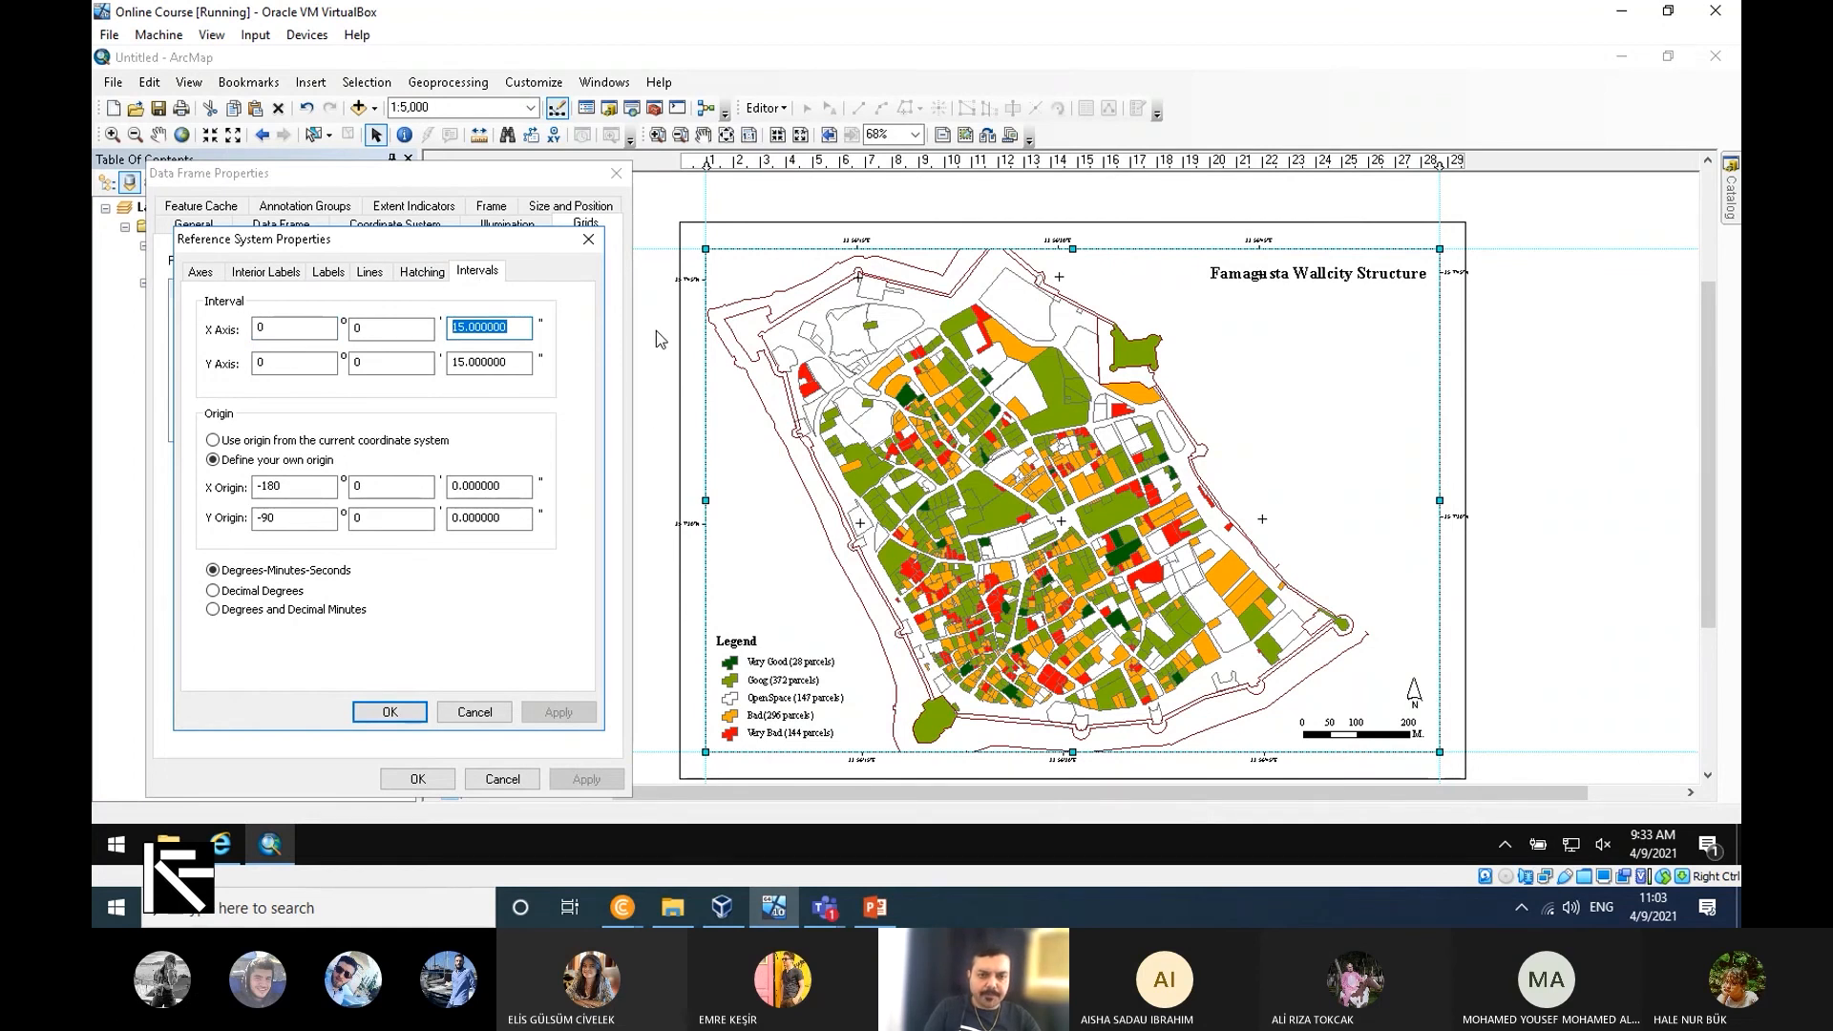
{"action": "type", "text": "10"}
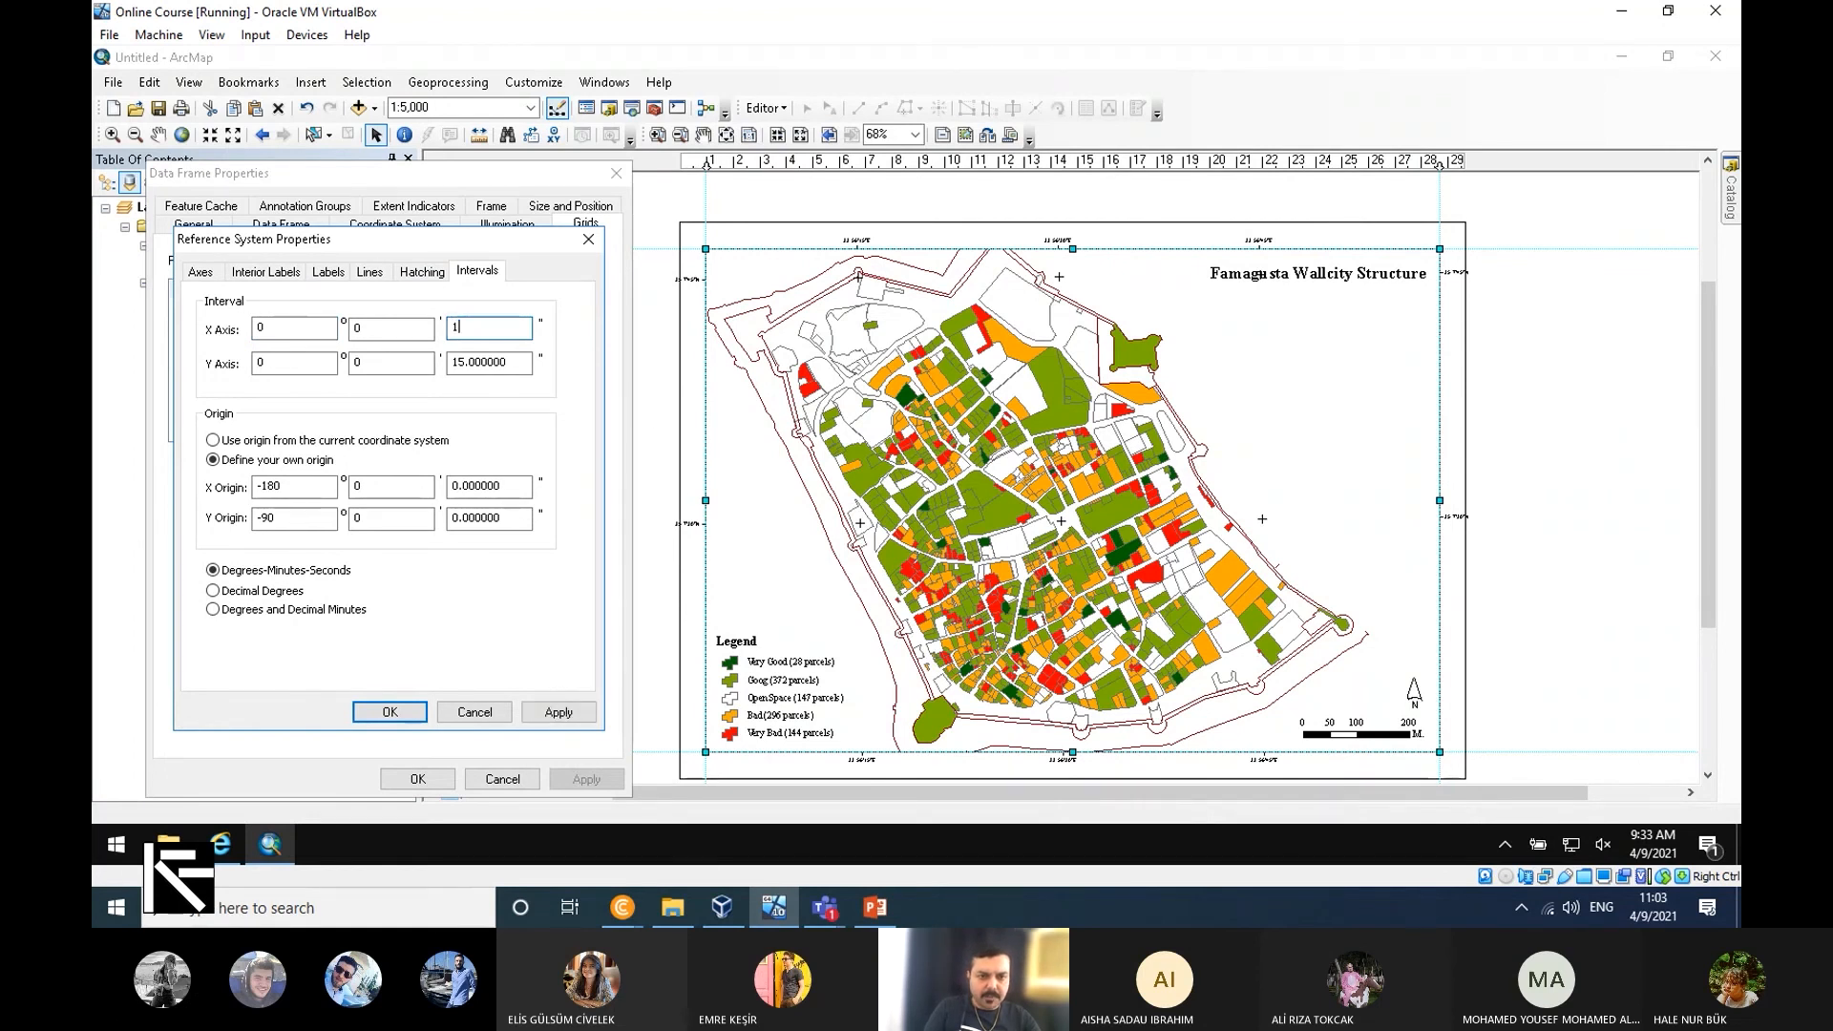
{"action": "key", "text": "Tab"}
{"action": "key", "text": "Tab"}
{"action": "key", "text": "Tab"}
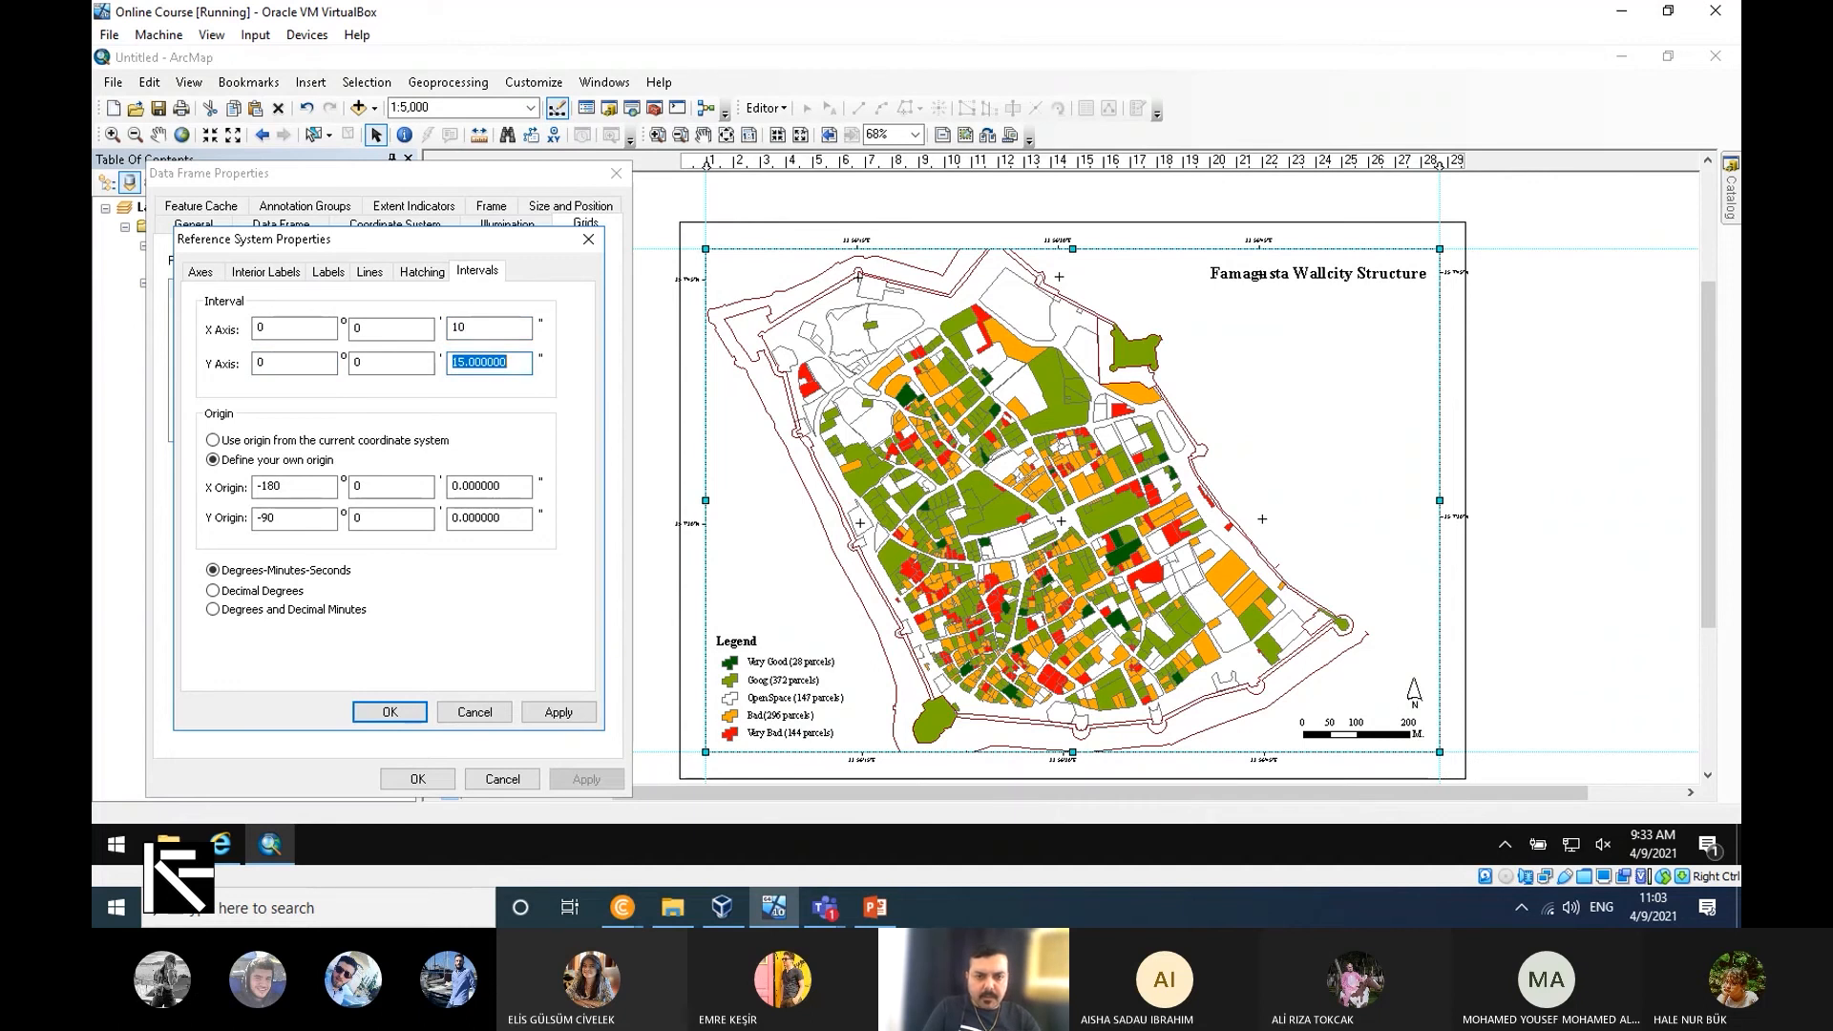
{"action": "type", "text": "10"}
{"action": "key", "text": "Tab"}
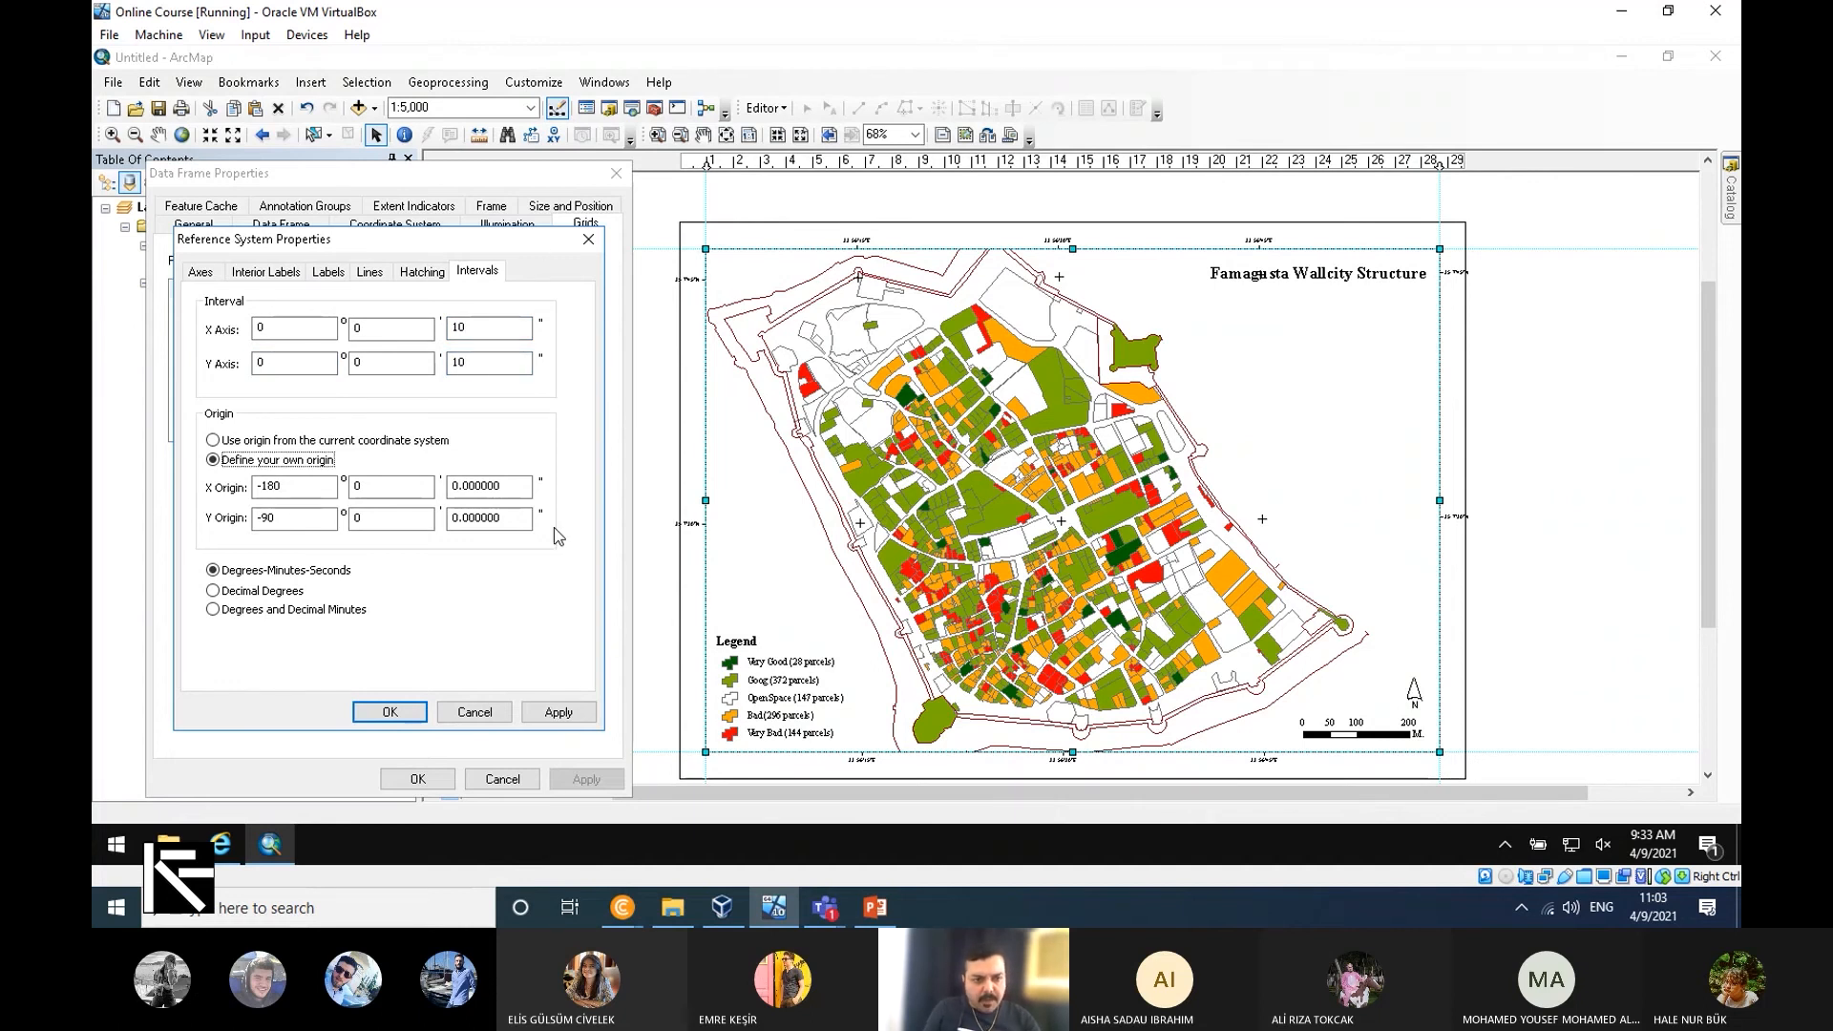
{"action": "left_click", "coordinate": [558, 713]}
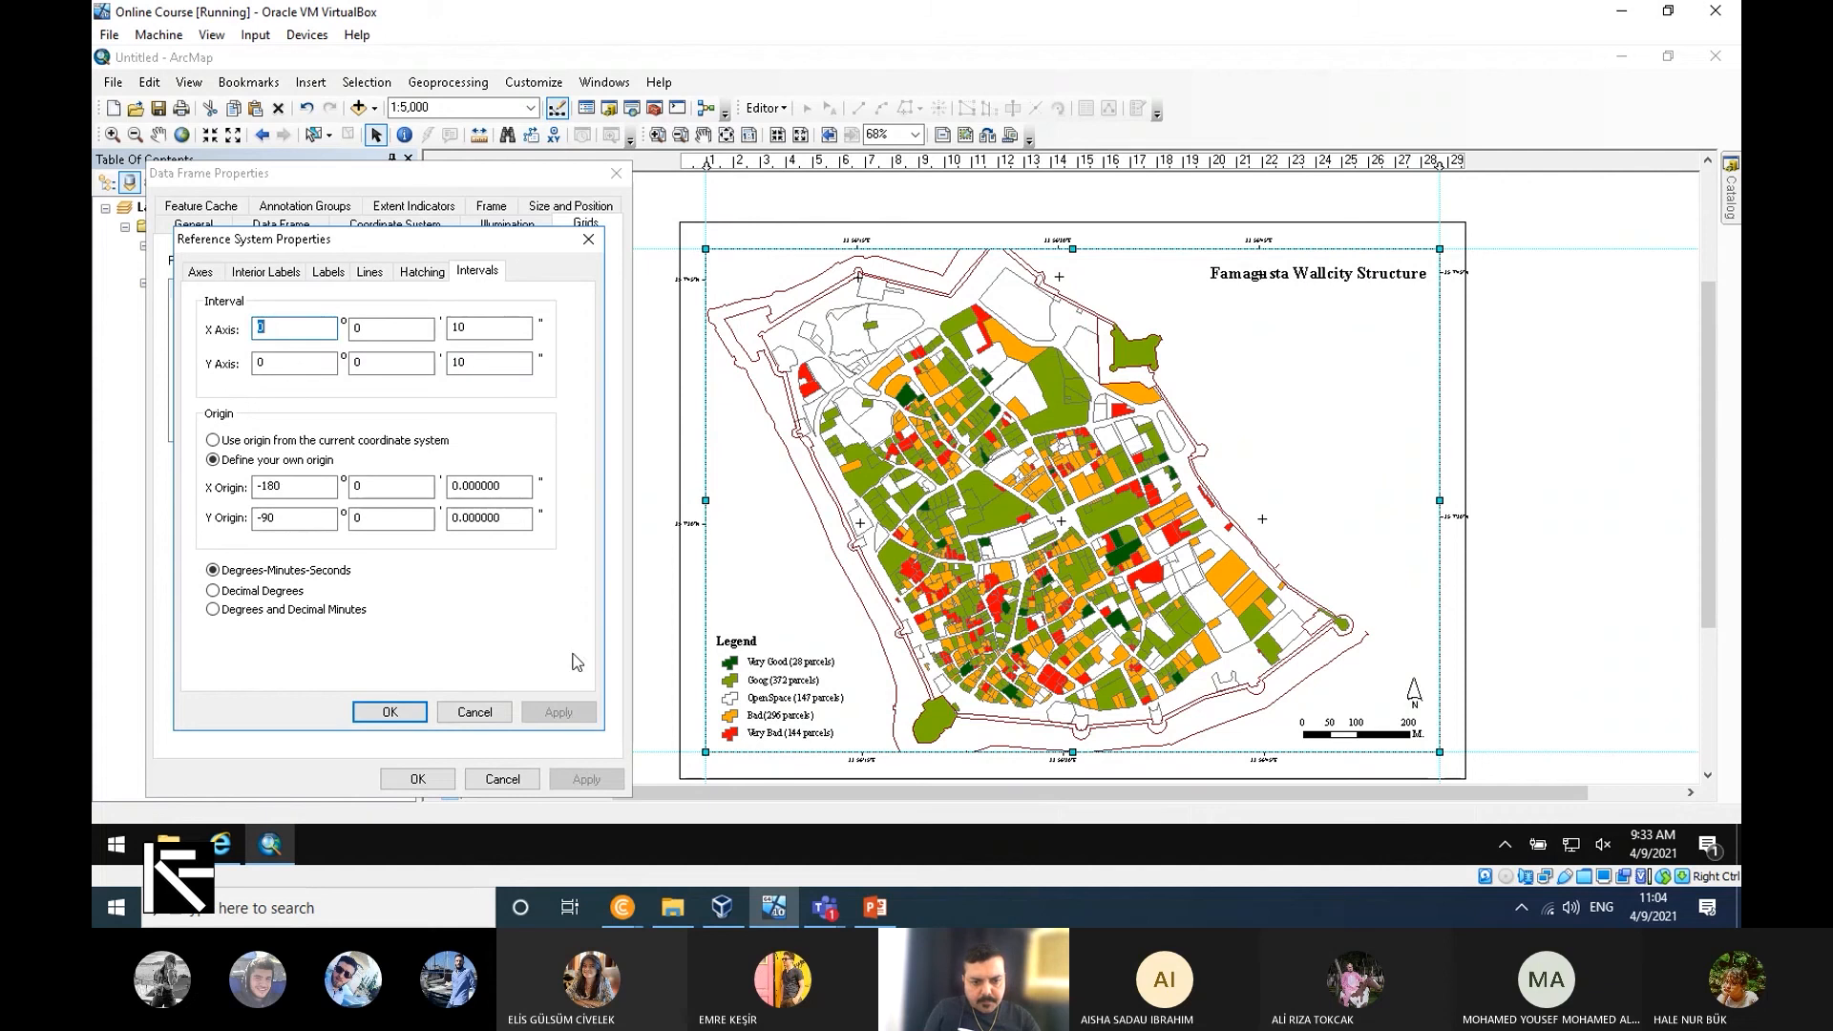
Format the graticule labels in Times New Roman, size 8, with vertical orientation for the Left labels, and accept the properties.
{"action": "left_click", "coordinate": [411, 271]}
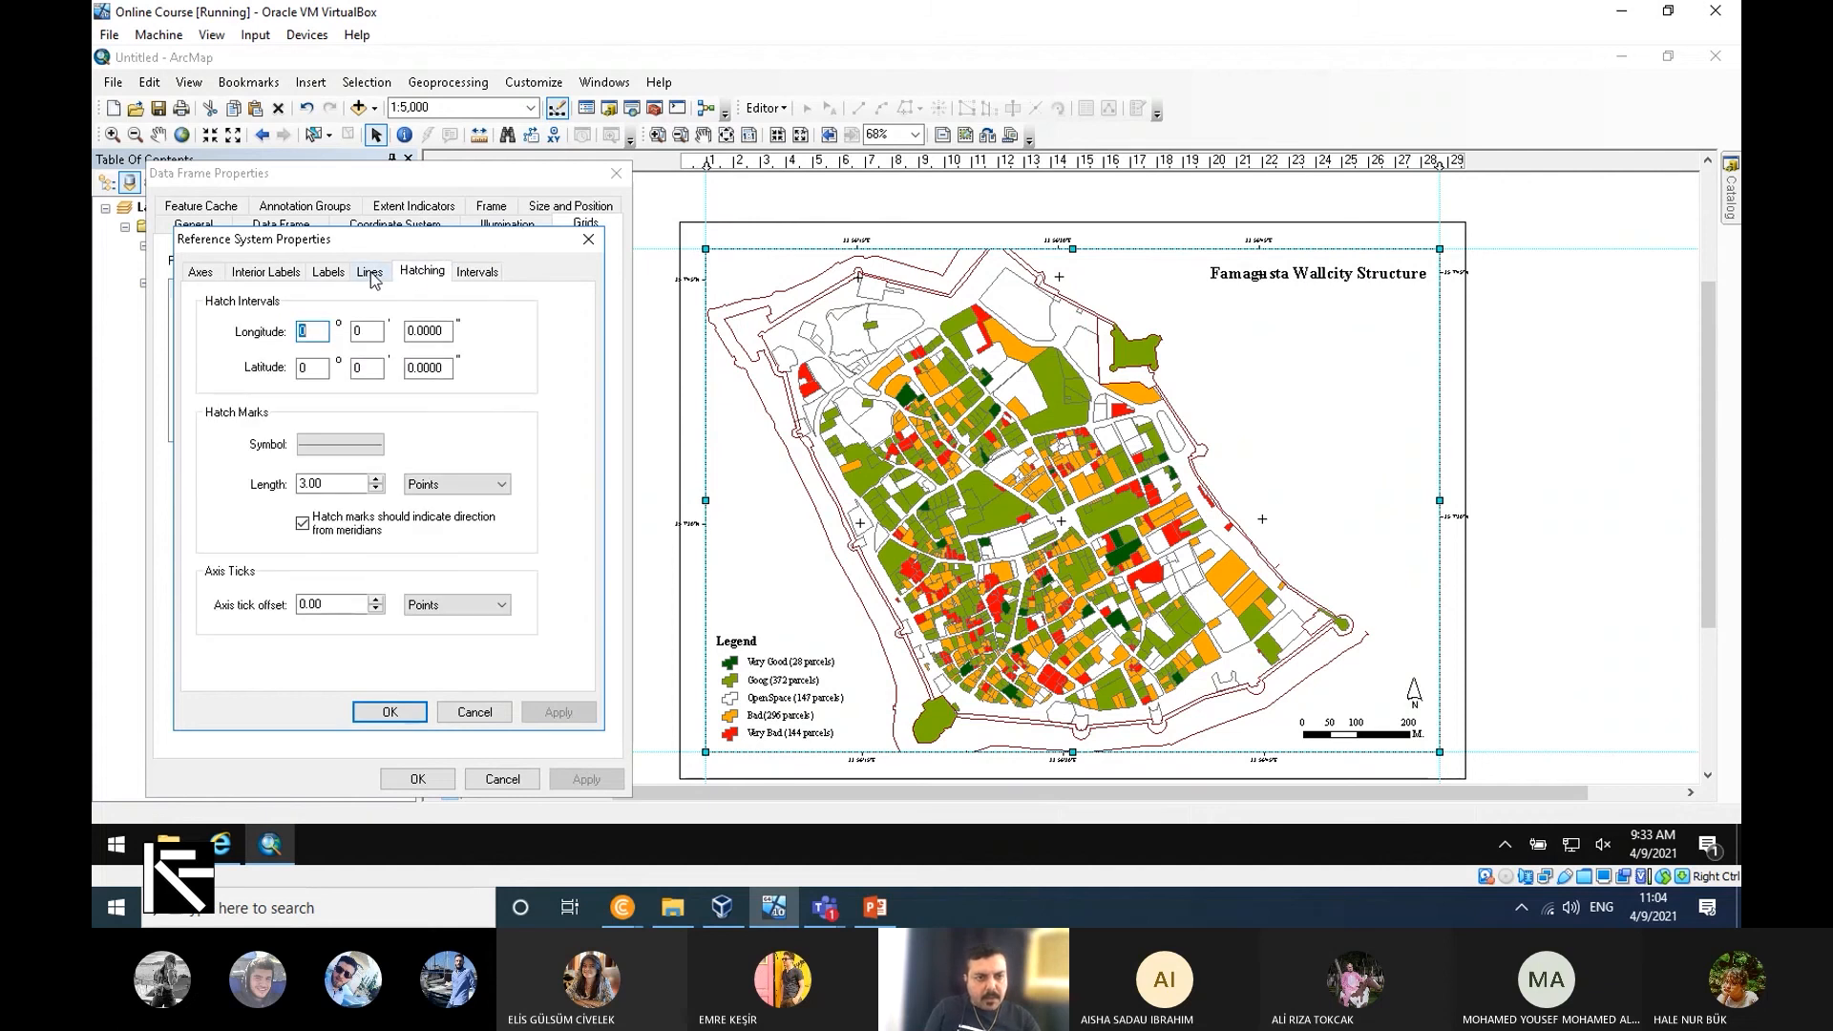
{"action": "left_click", "coordinate": [370, 275]}
{"action": "left_click", "coordinate": [339, 277]}
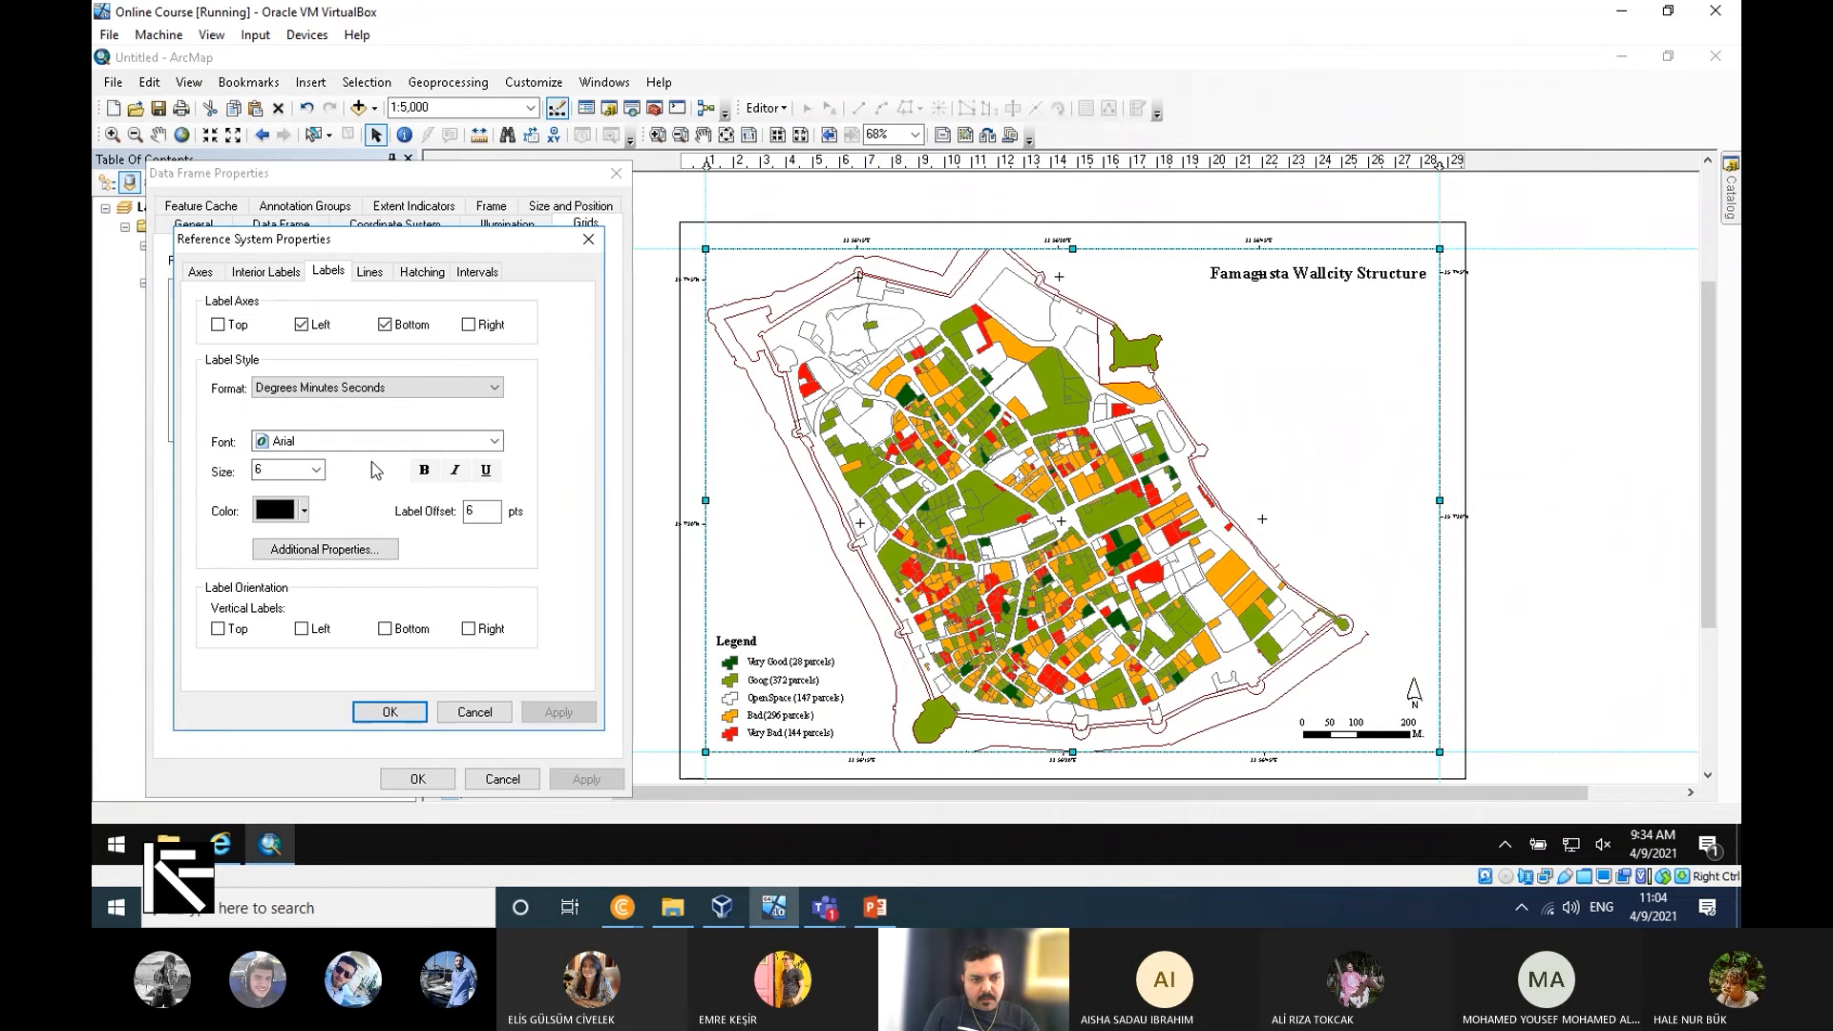
{"action": "left_click", "coordinate": [423, 442]}
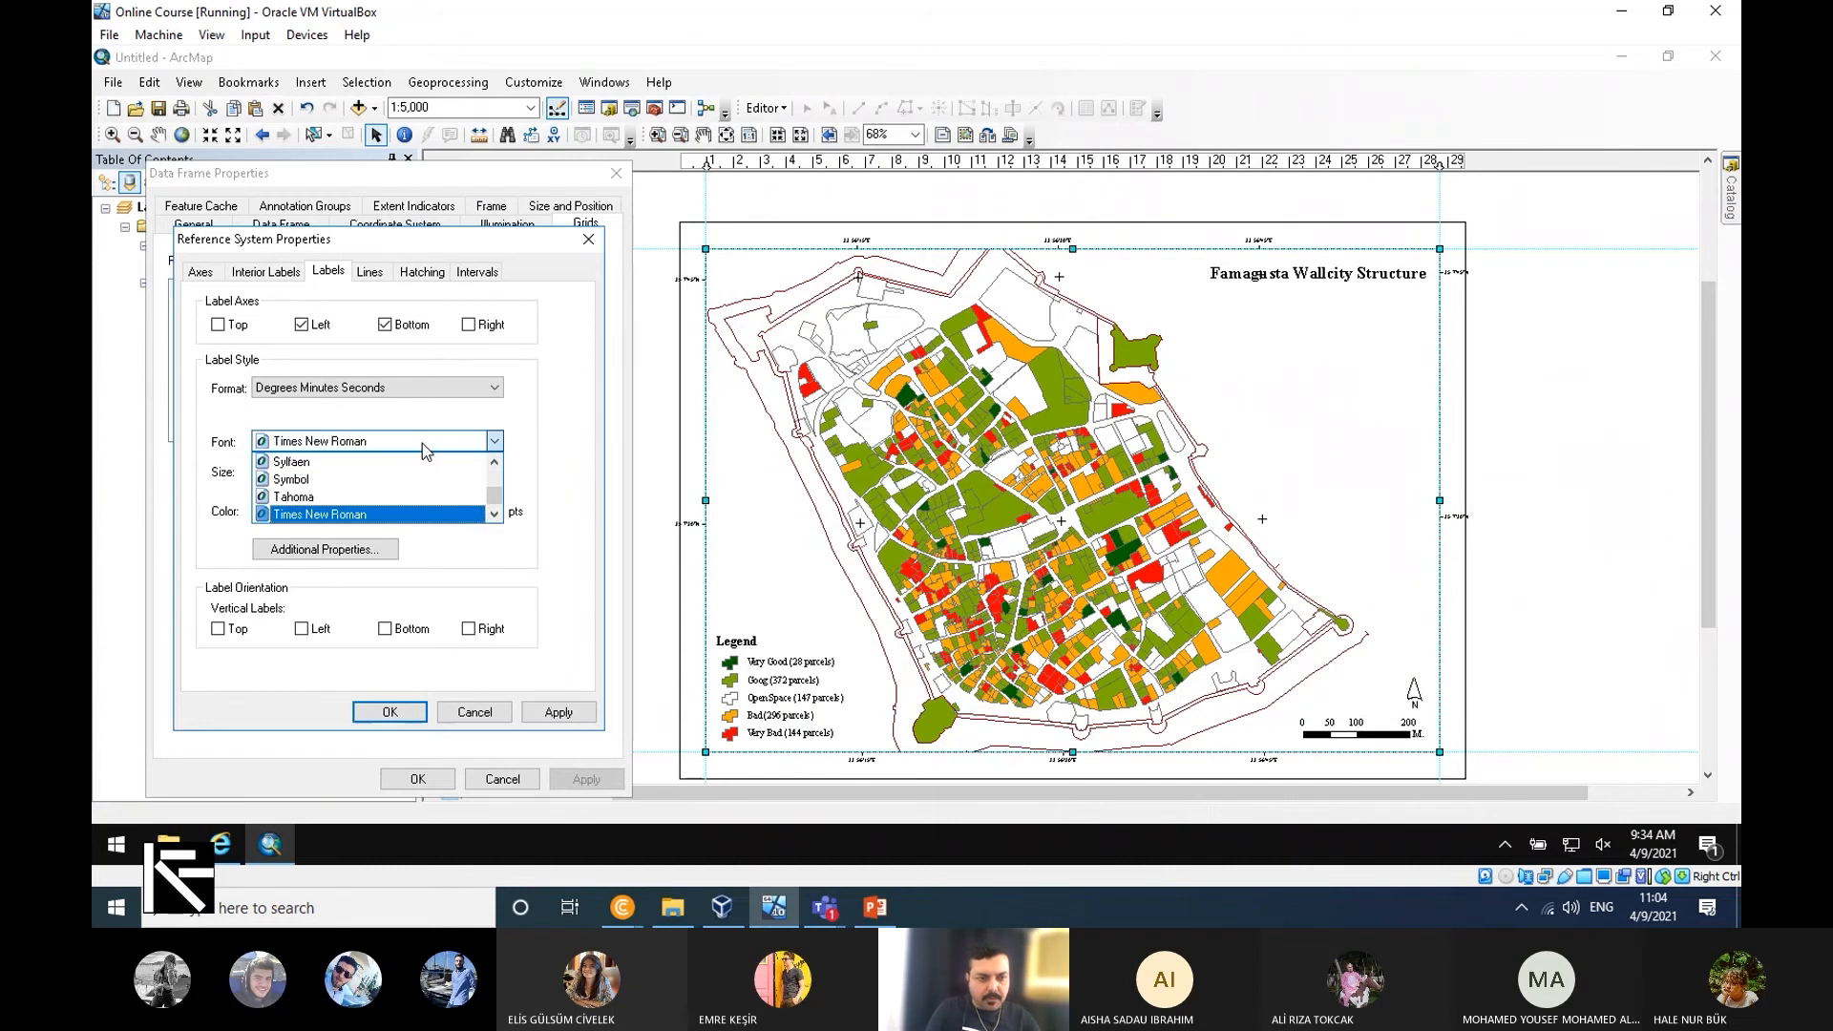
{"action": "left_click", "coordinate": [370, 515]}
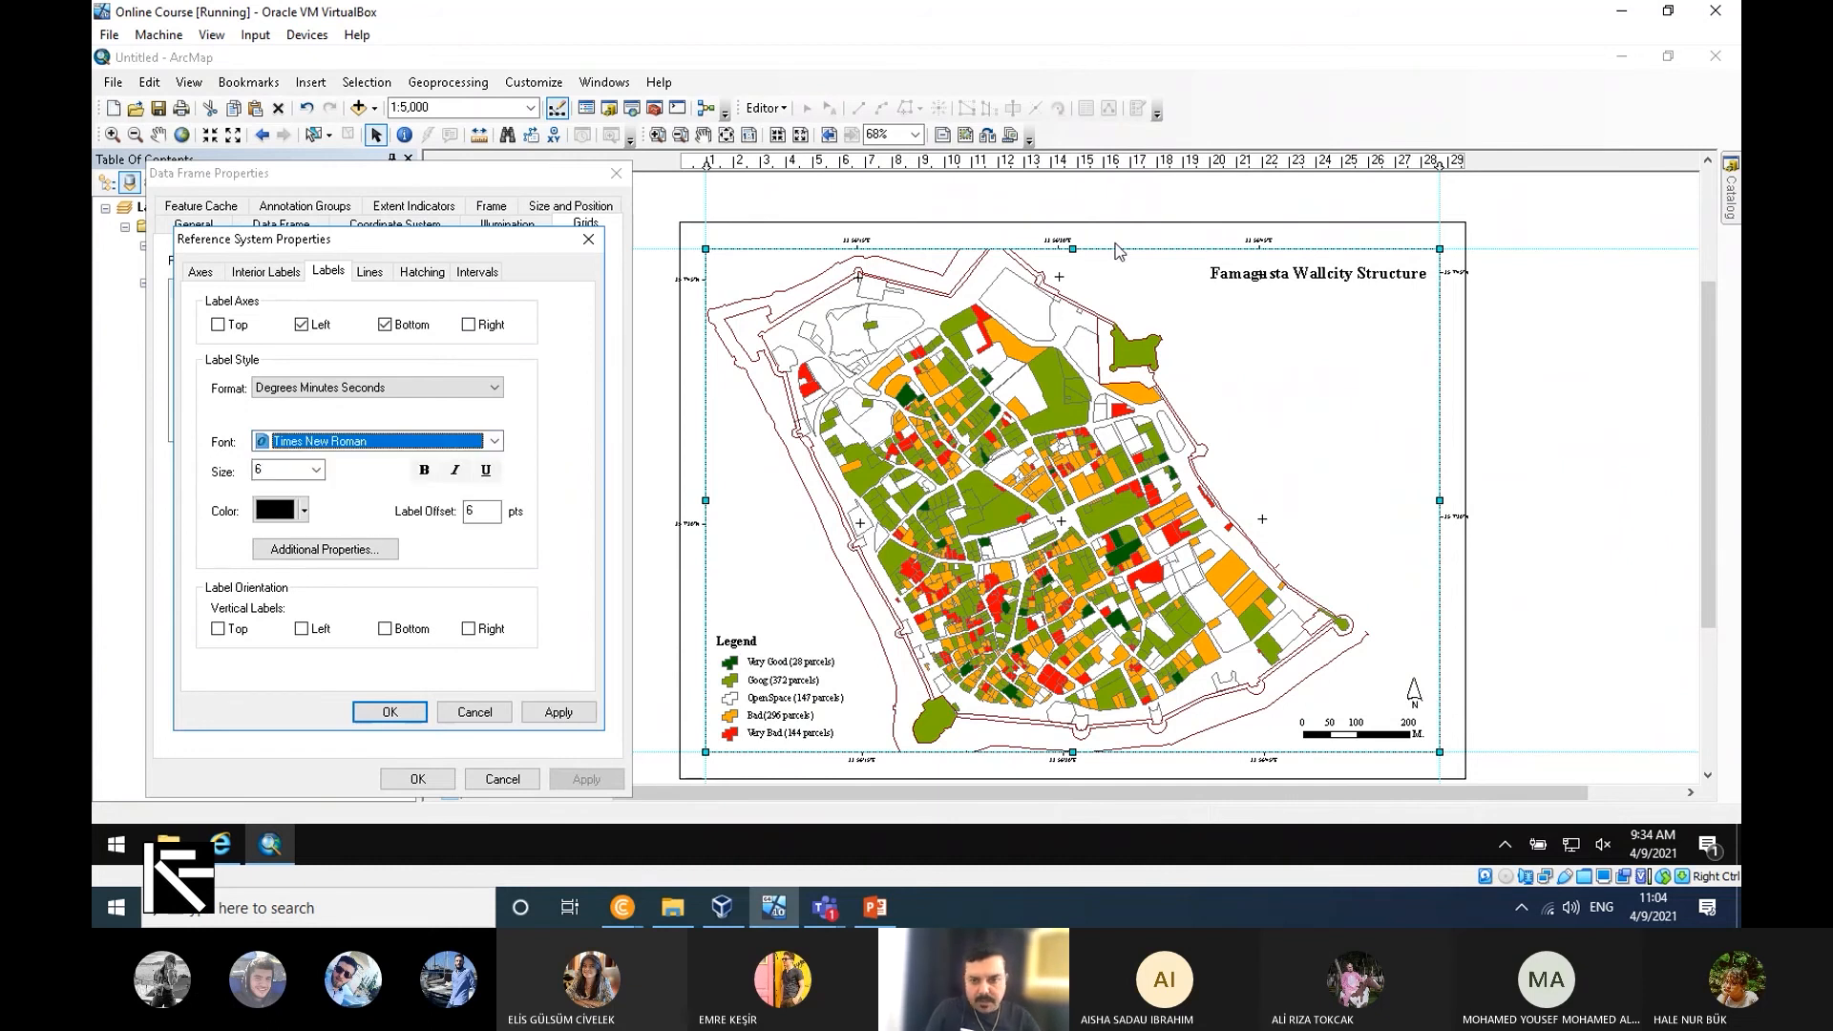
{"action": "left_click", "coordinate": [316, 470]}
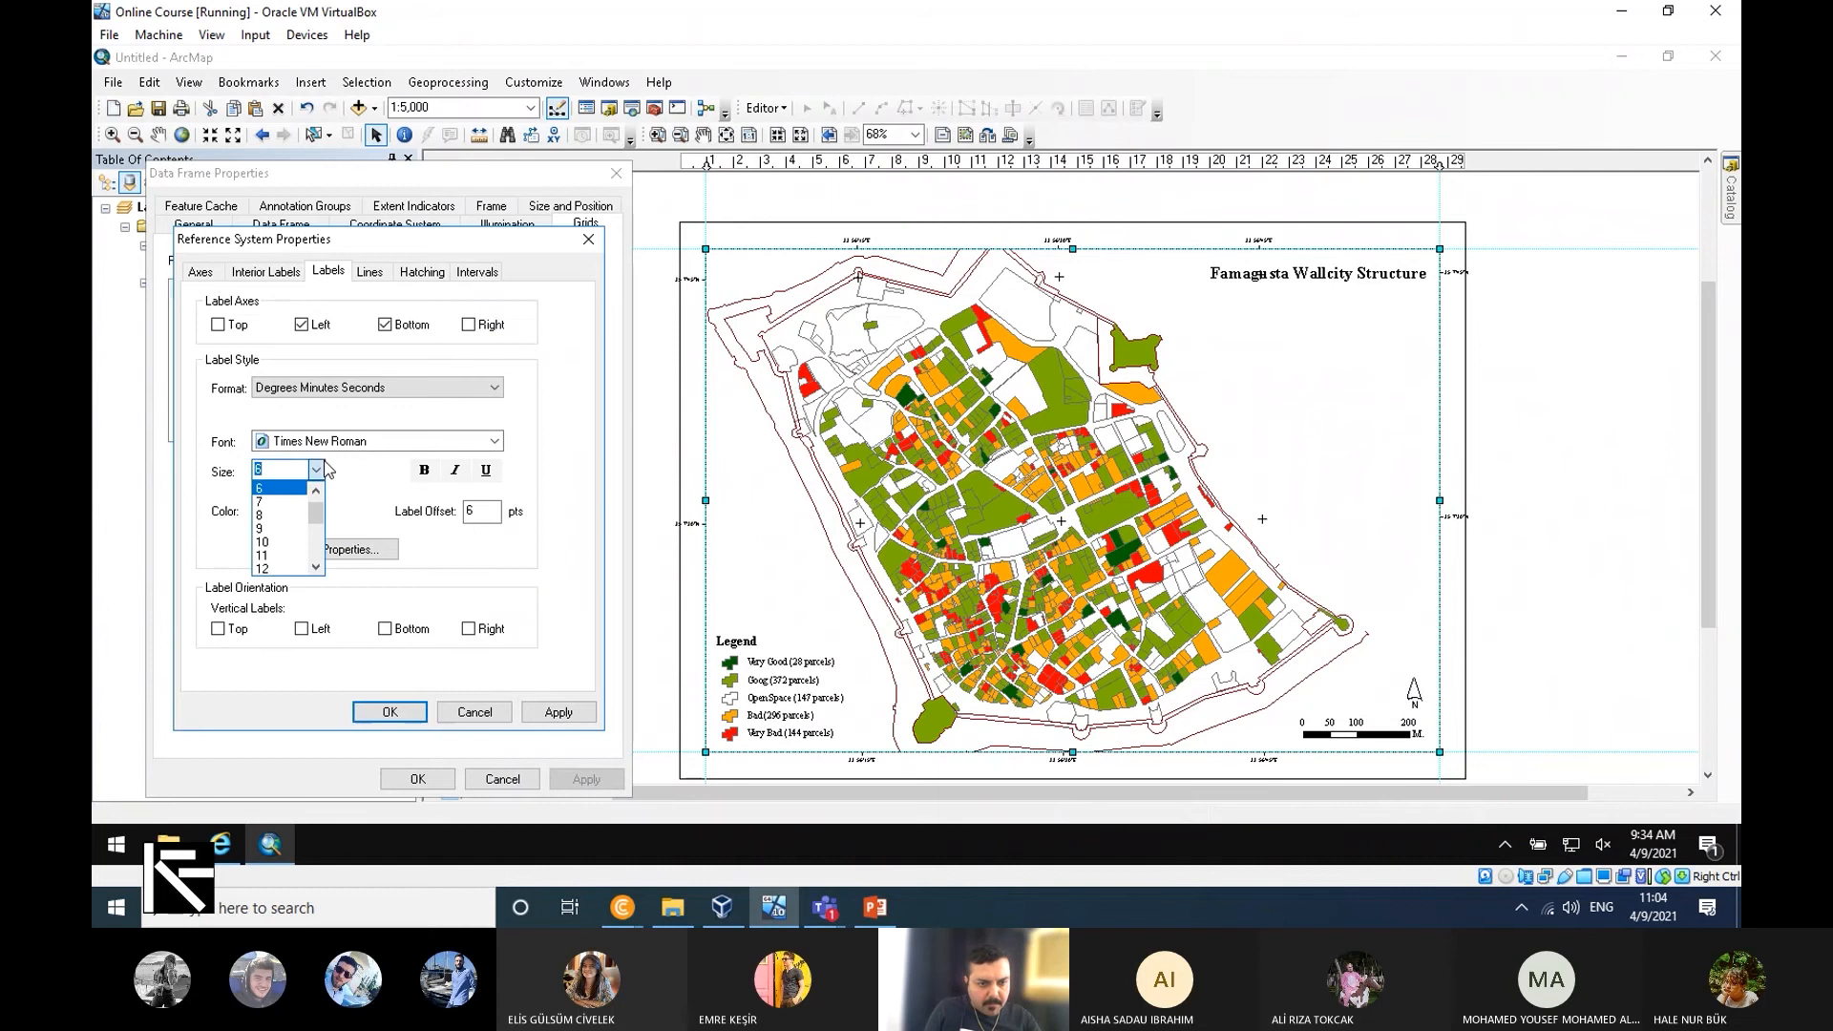
{"action": "left_click", "coordinate": [262, 514]}
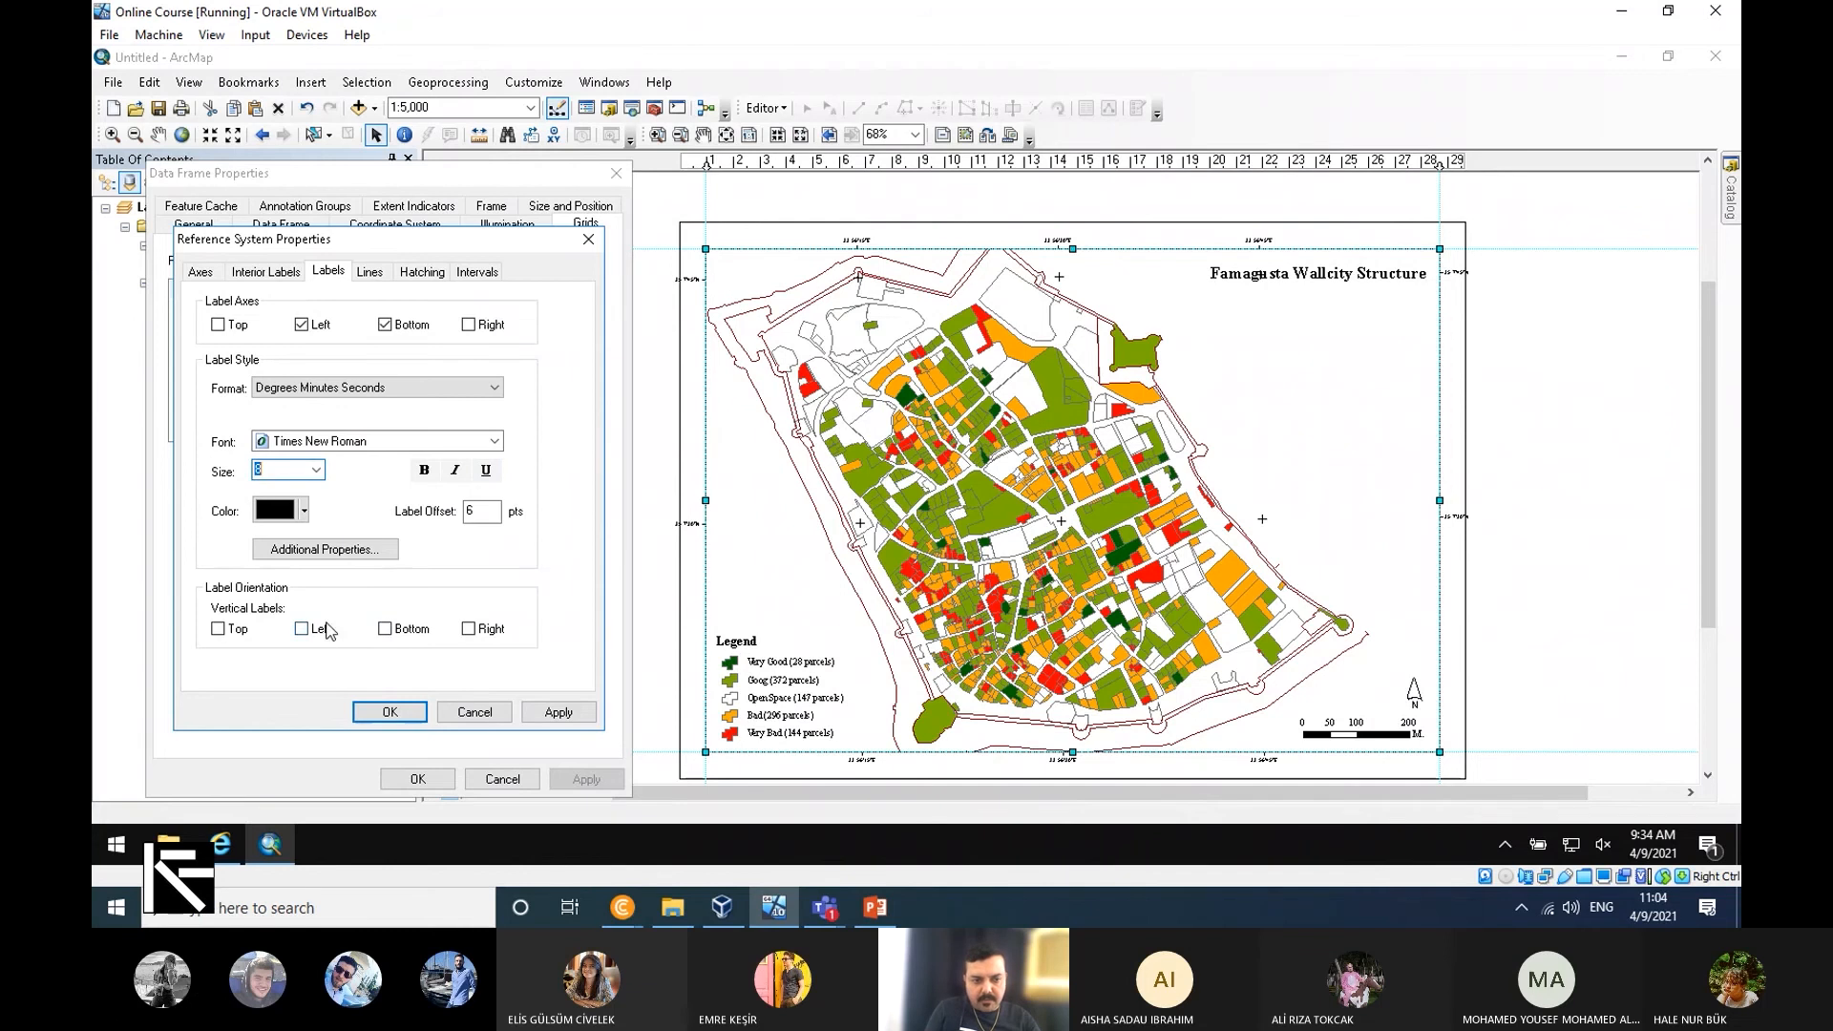
{"action": "left_click", "coordinate": [571, 716]}
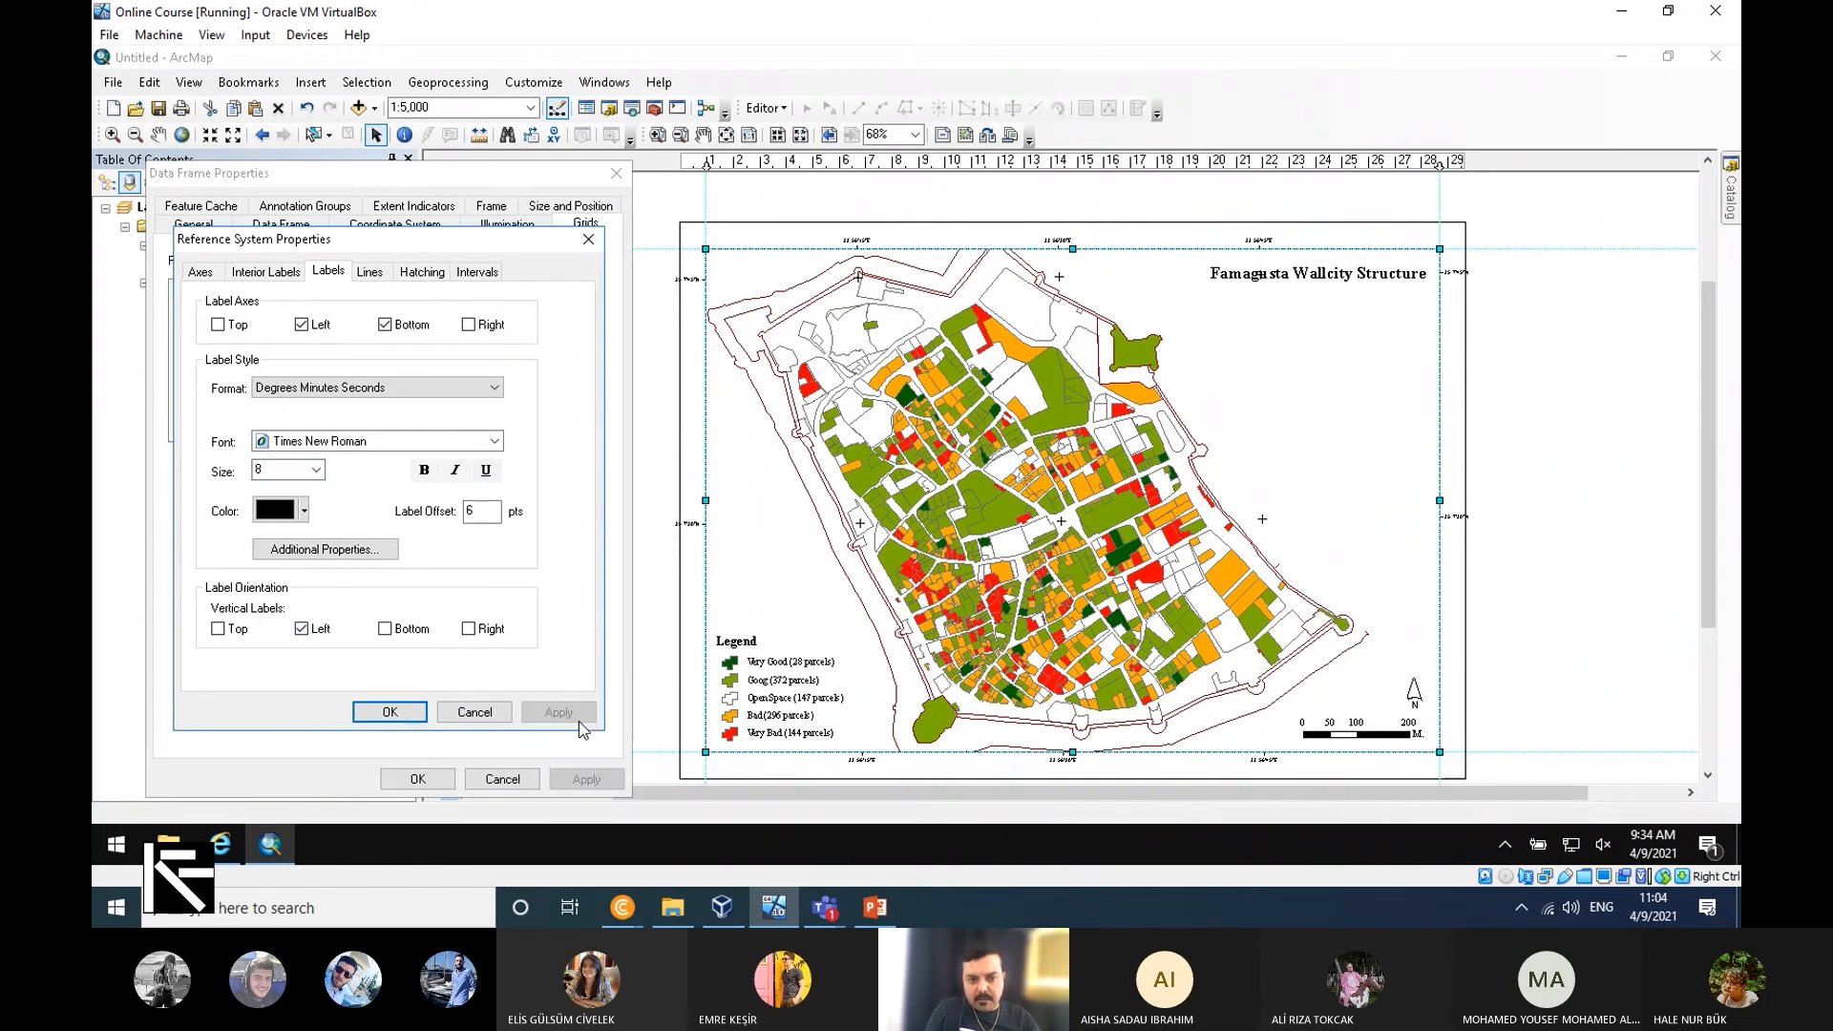
{"action": "left_click", "coordinate": [391, 711]}
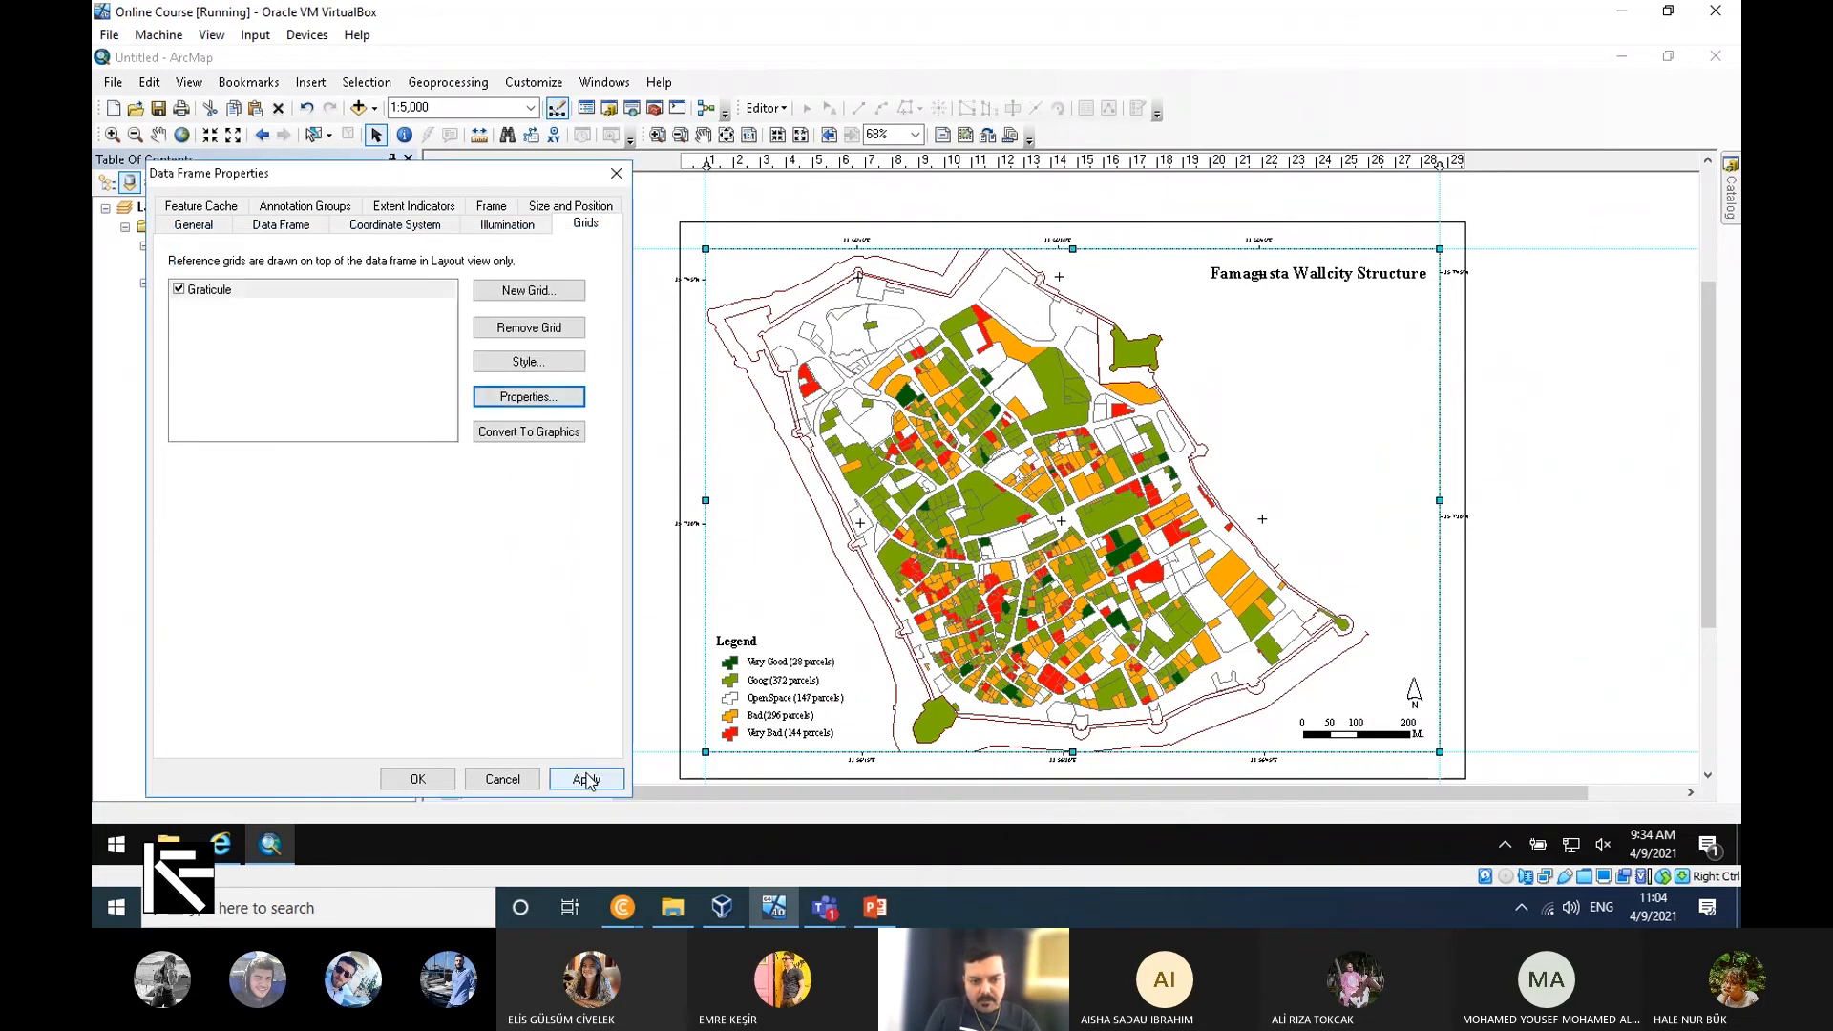
Apply the graticule interval and label changes to the main data frame and close its properties.
{"action": "left_click", "coordinate": [584, 775]}
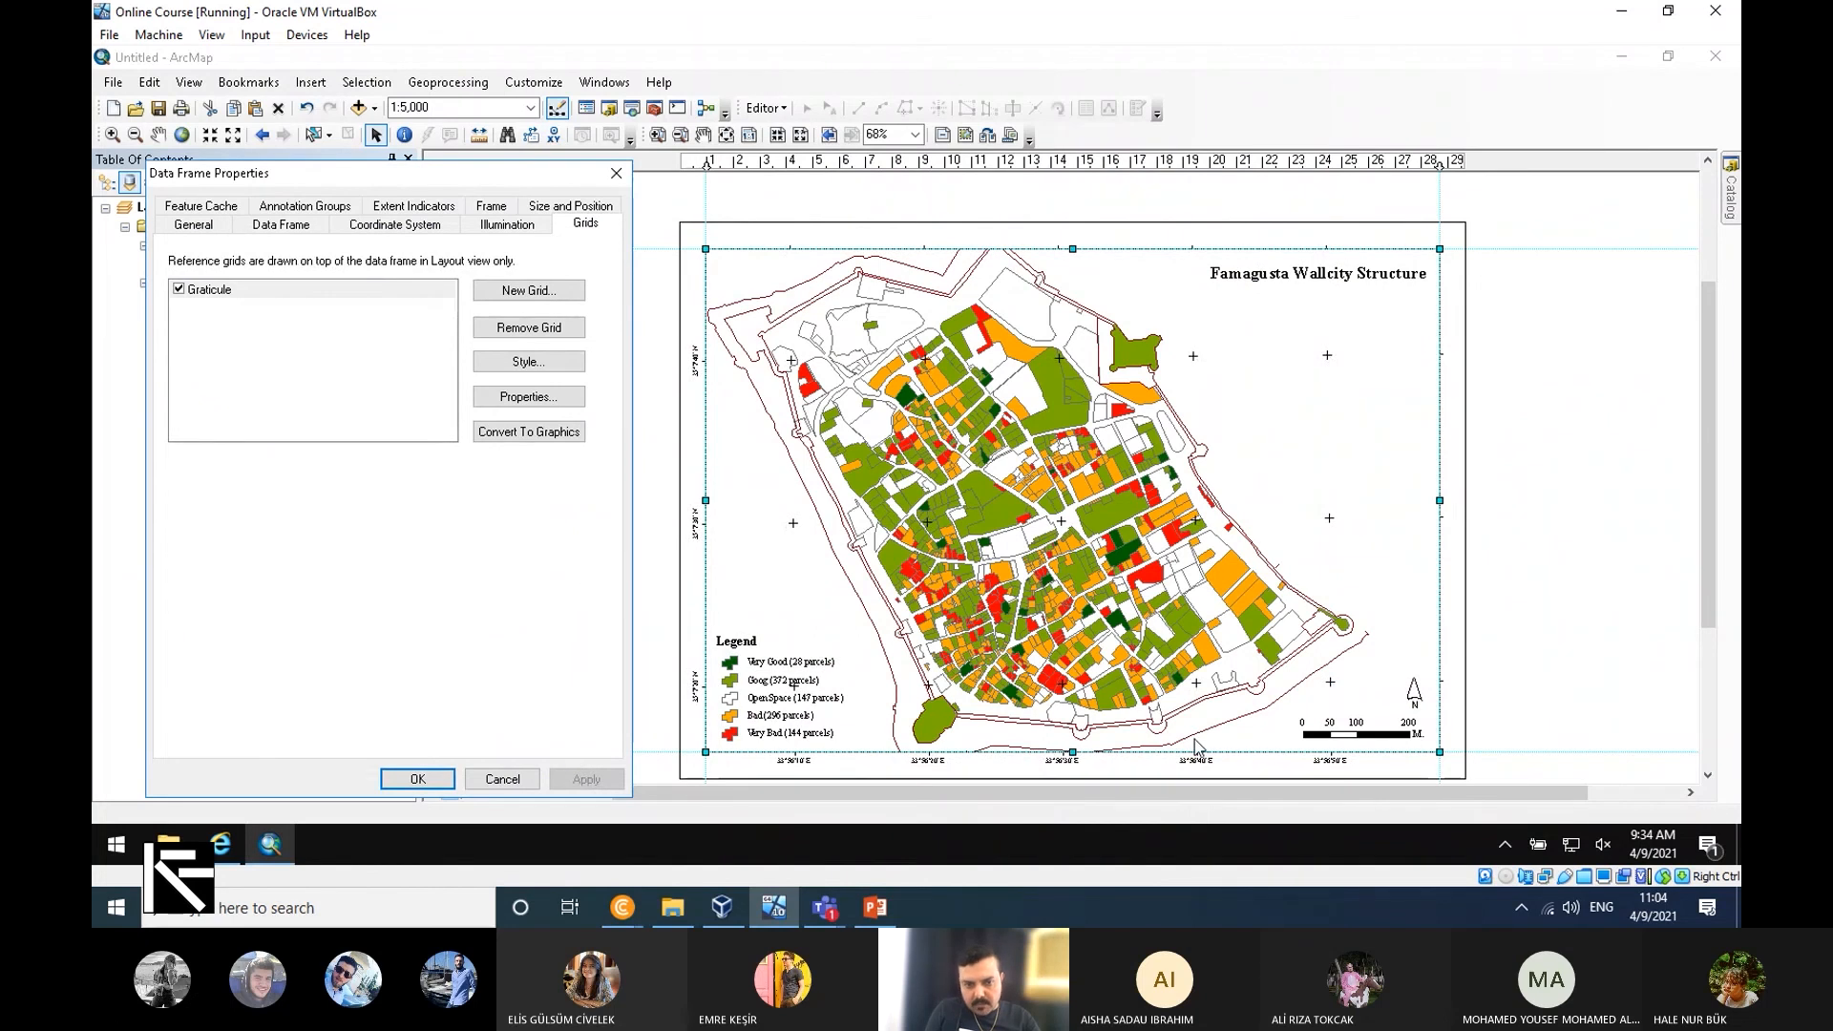
{"action": "left_click", "coordinate": [541, 392]}
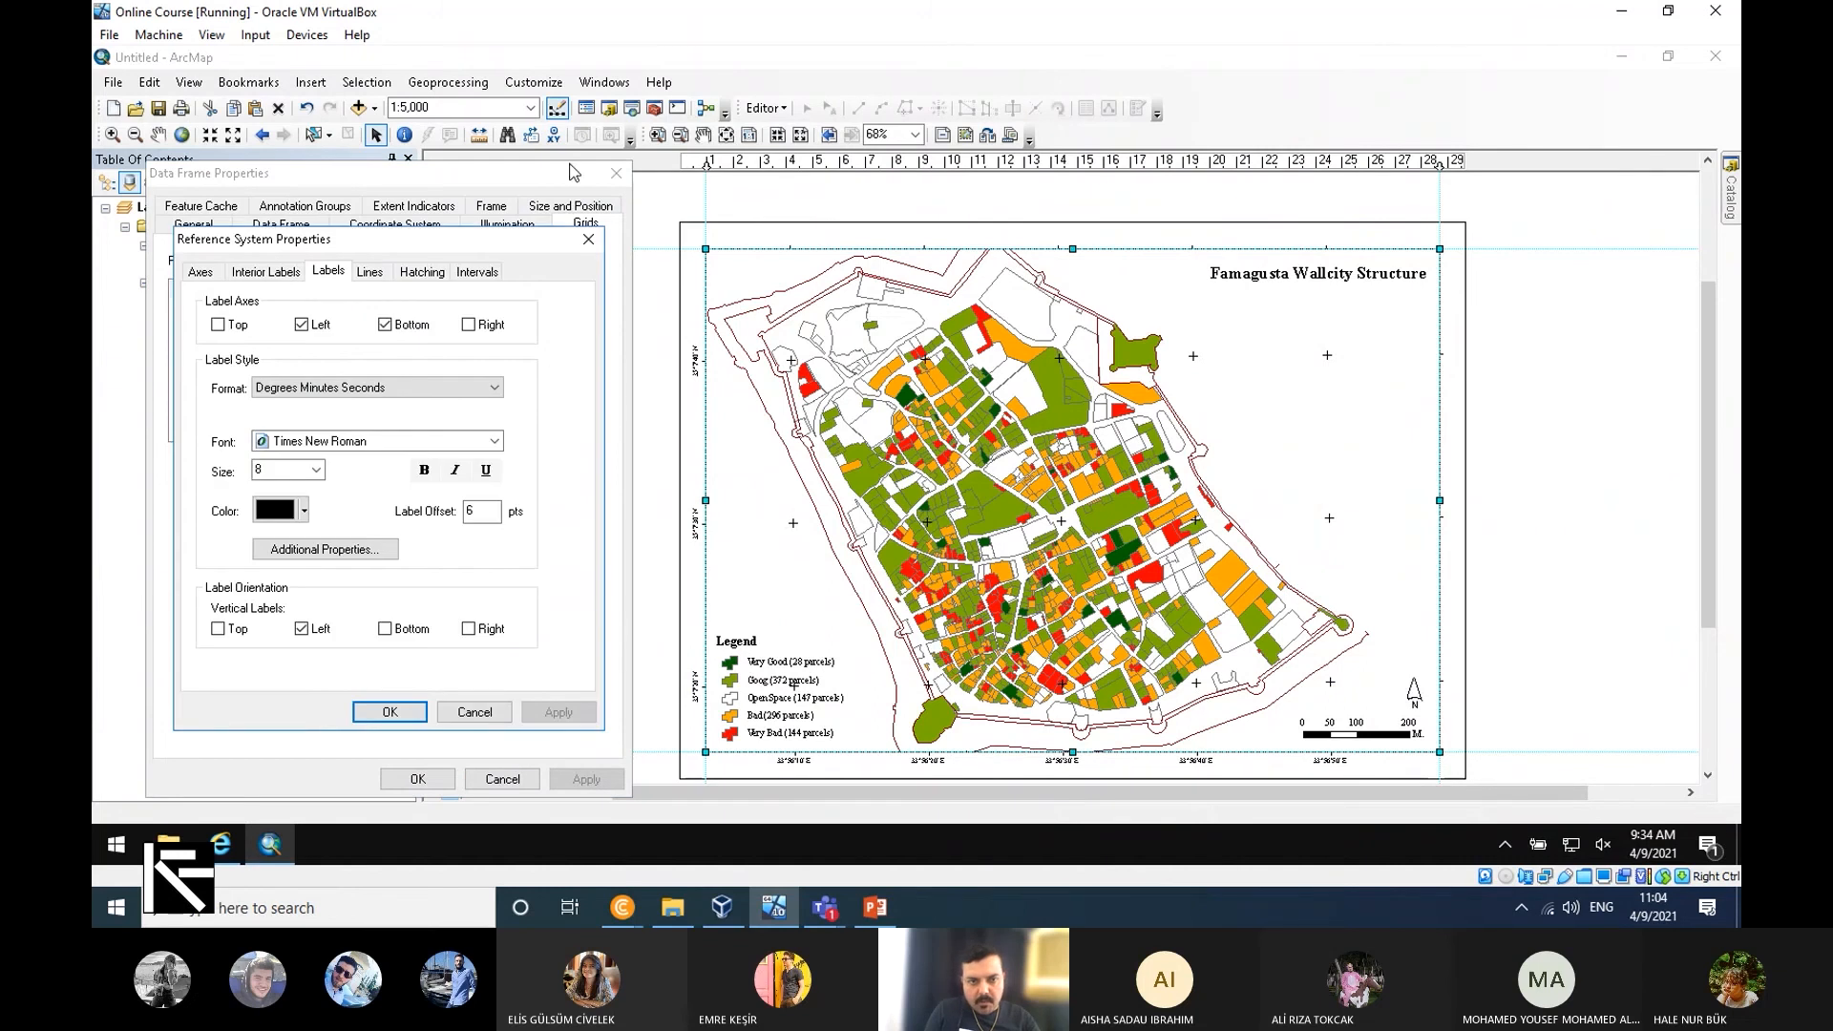
{"action": "left_click", "coordinate": [588, 240]}
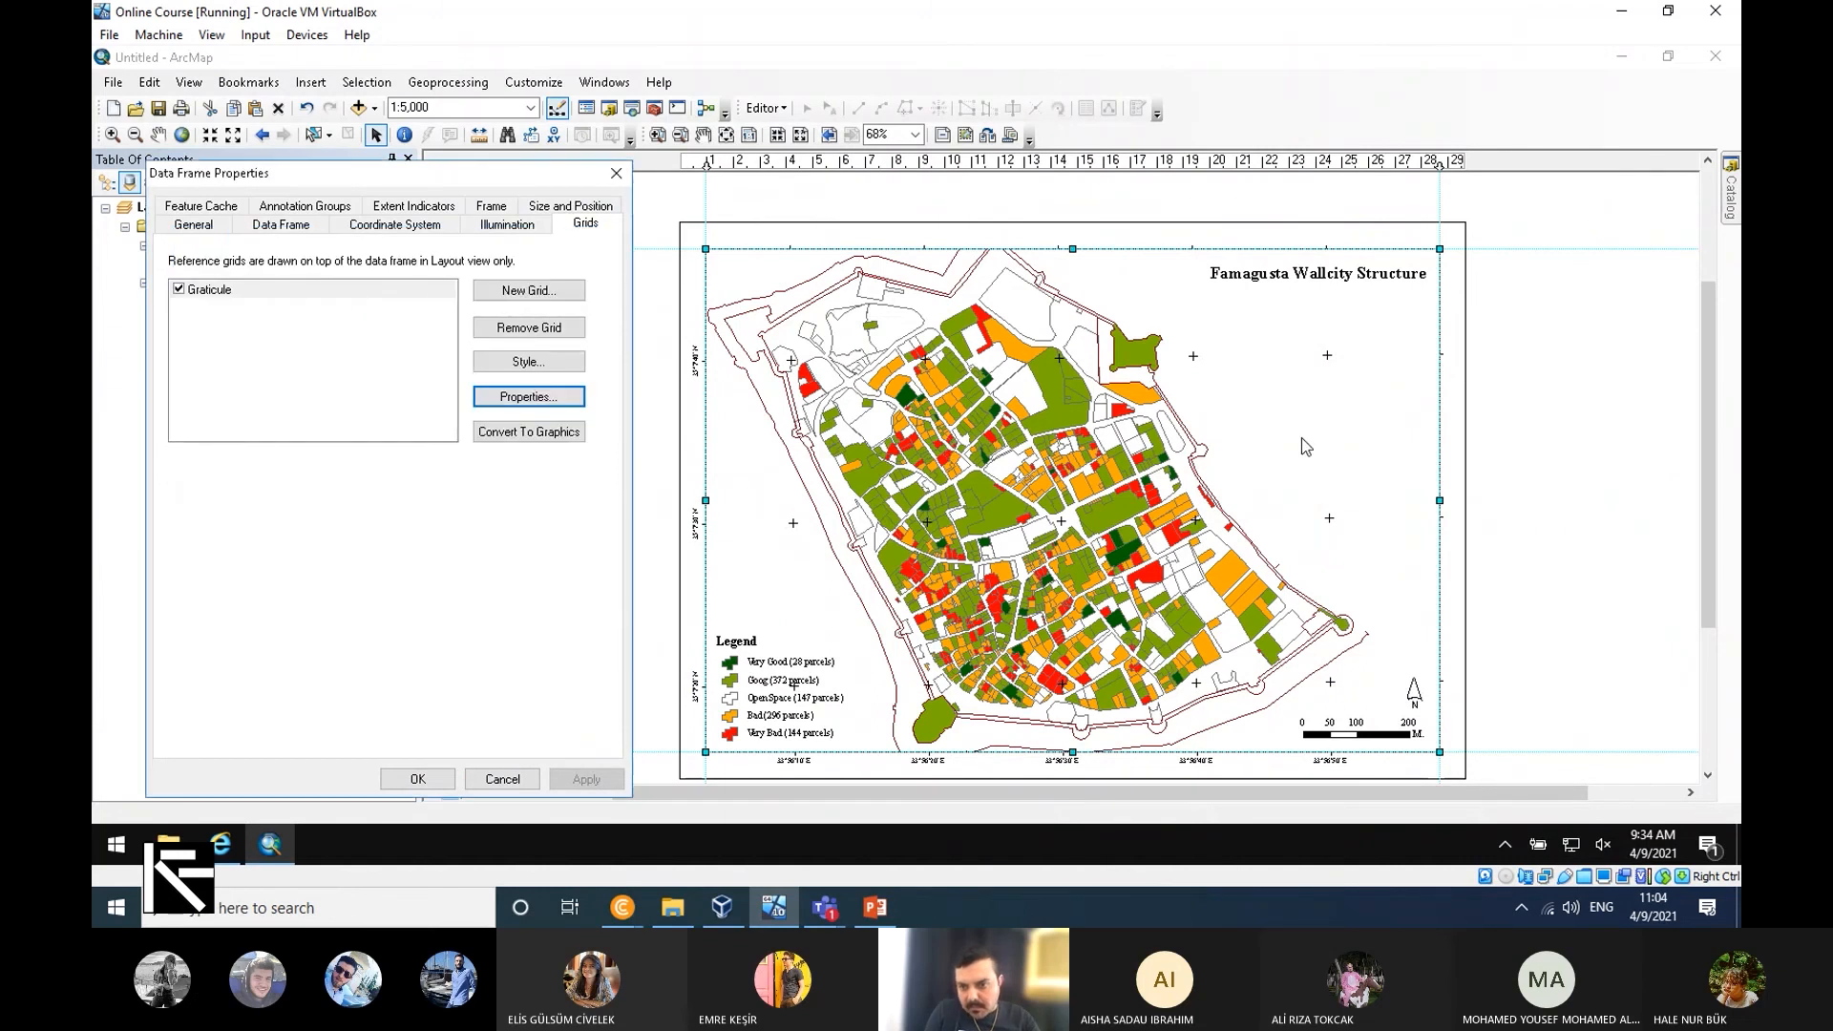
{"action": "left_click", "coordinate": [616, 172]}
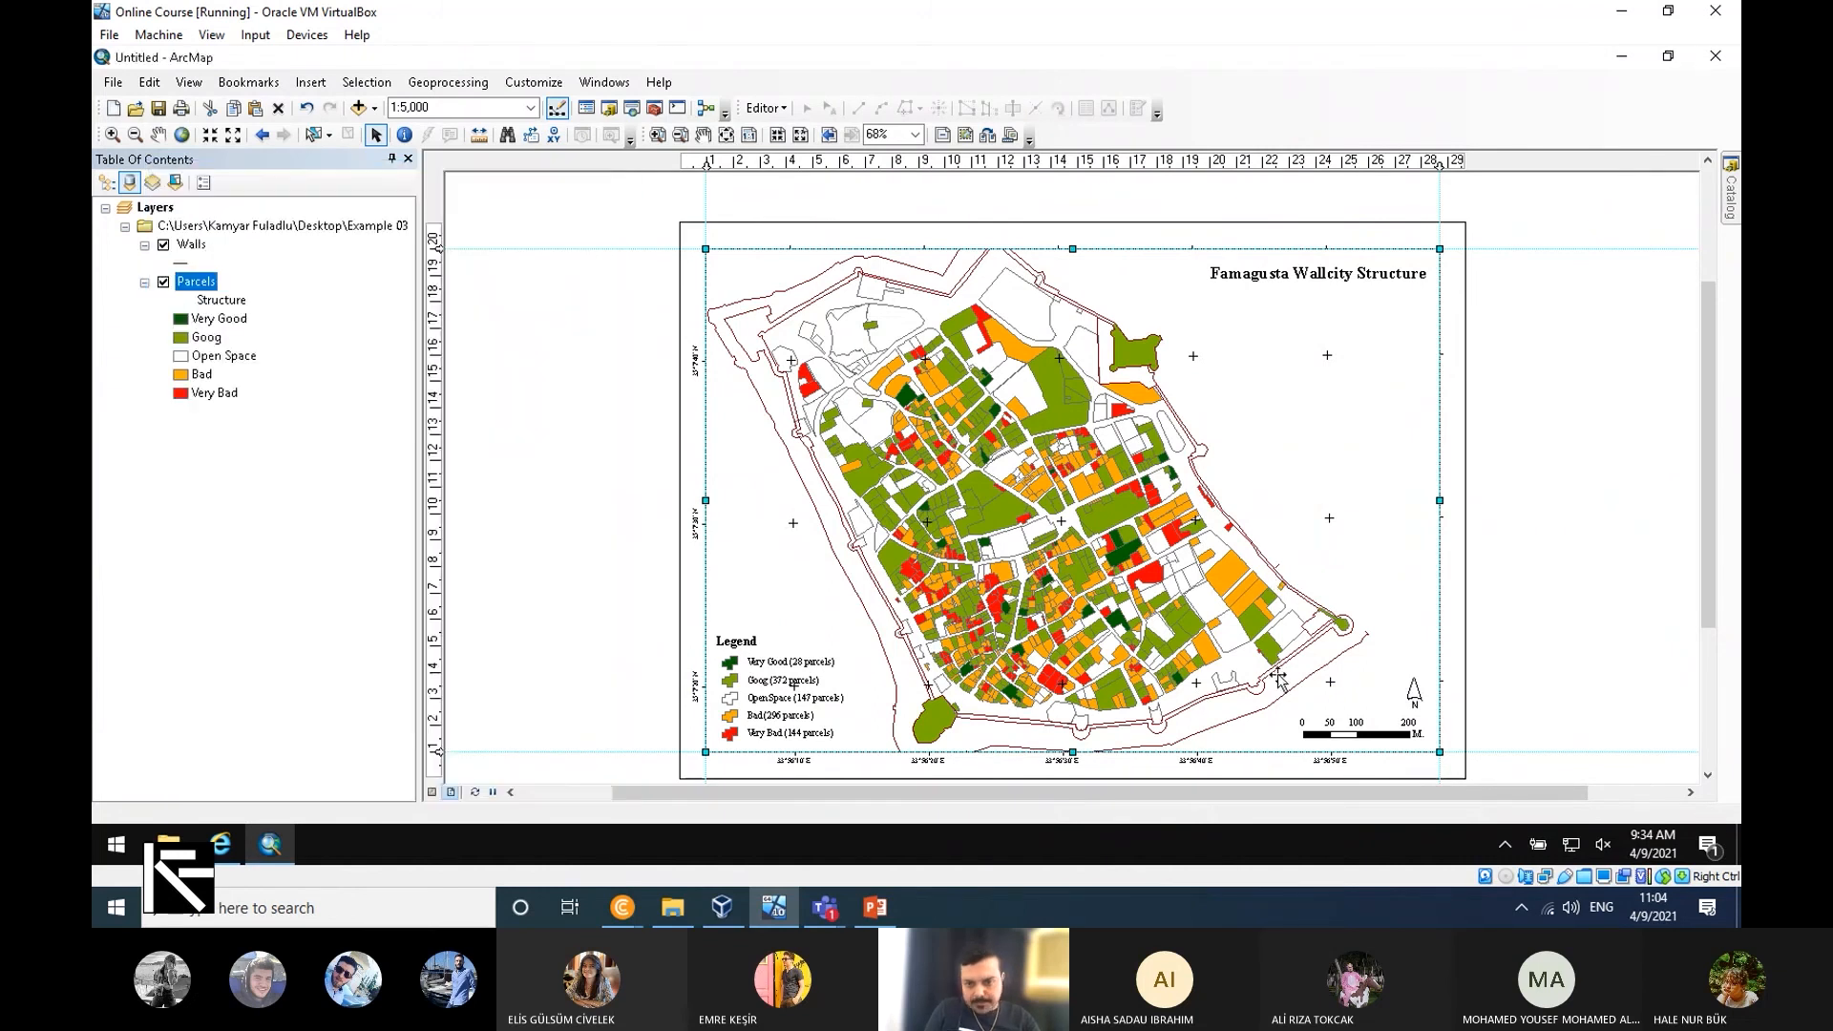
Insert a new data frame into the layout and place it beside the main map, below the title.
{"action": "scroll", "coordinate": [1273, 687], "scroll_direction": "down", "scroll_amount": 2}
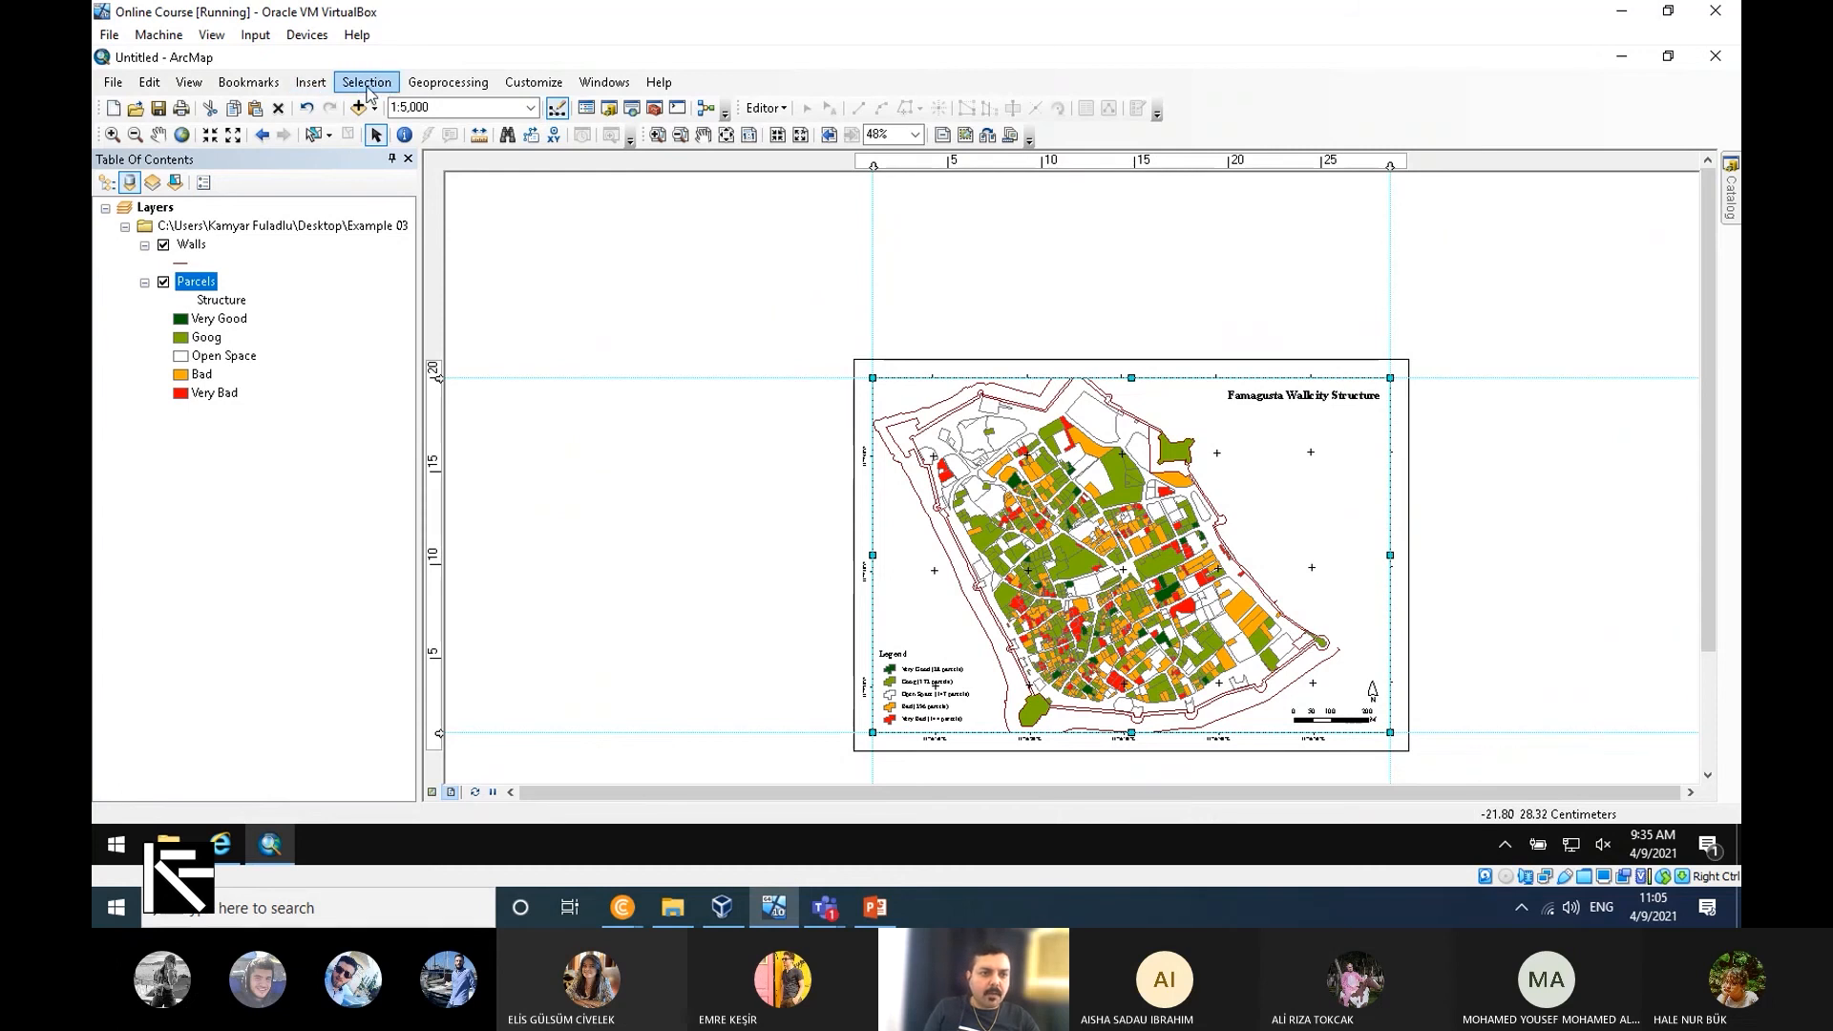
{"action": "left_click", "coordinate": [311, 82]}
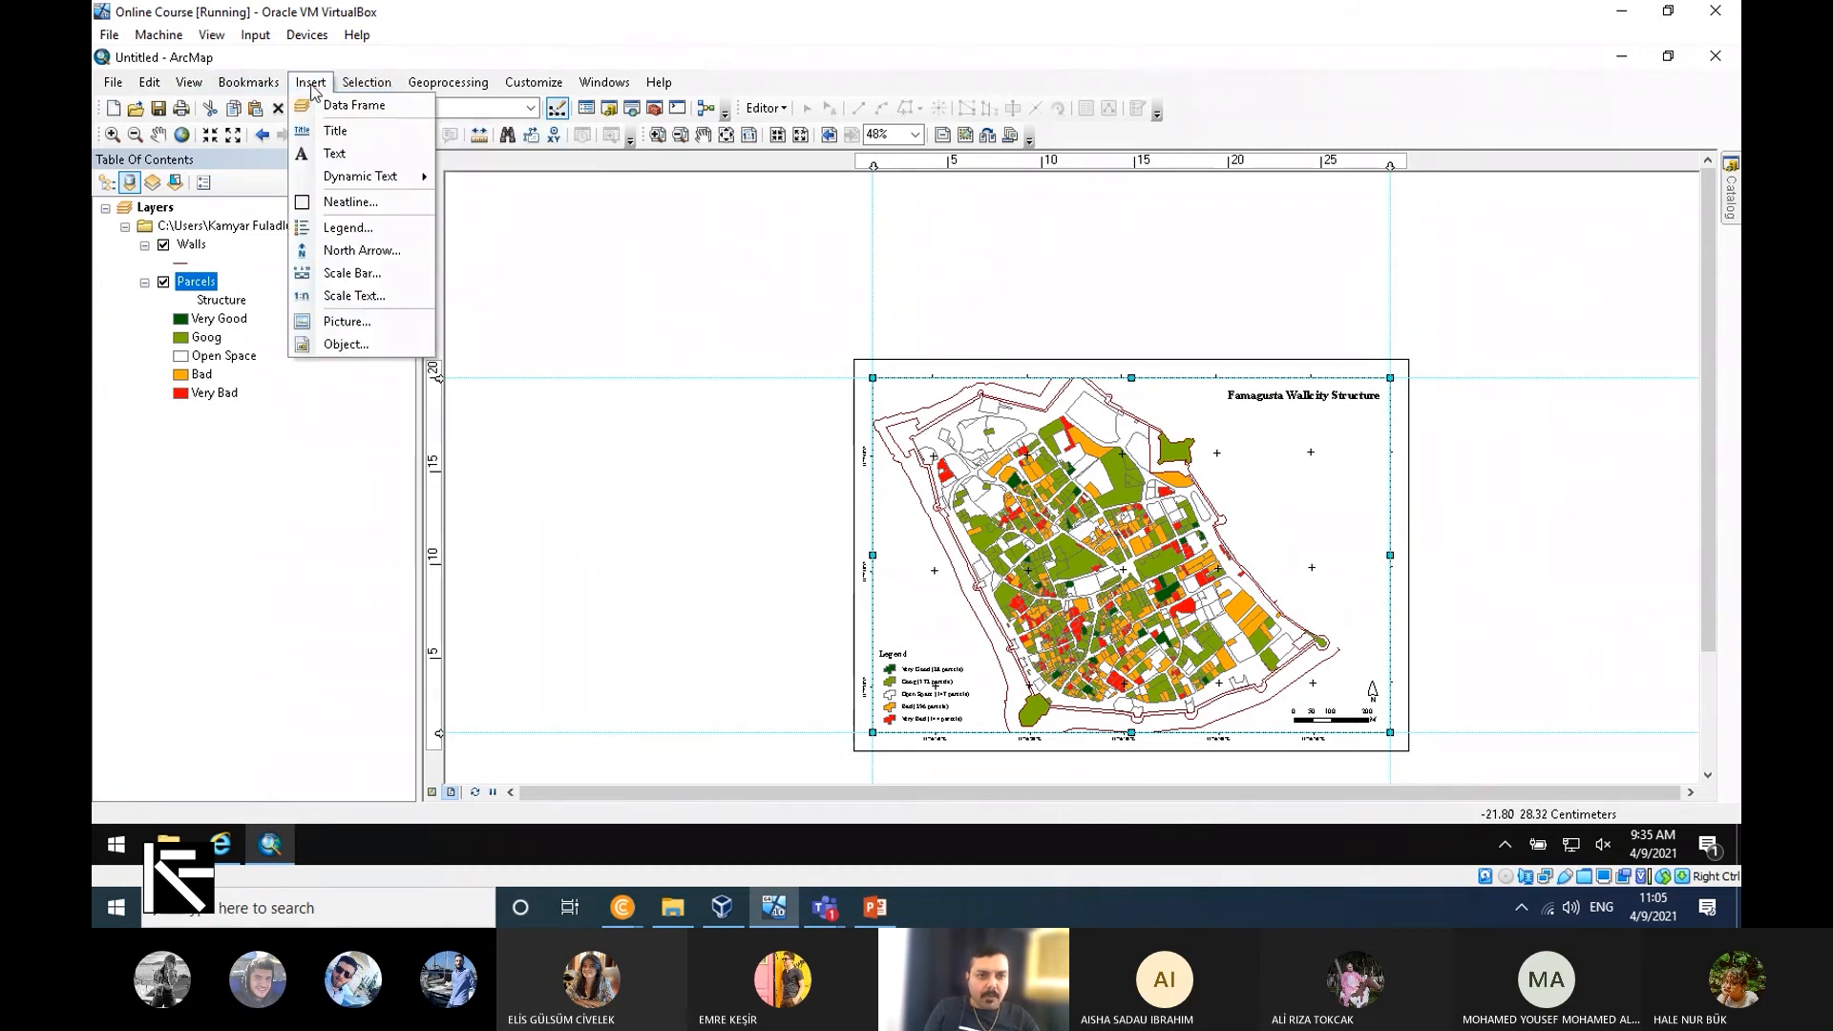
{"action": "left_click", "coordinate": [354, 105]}
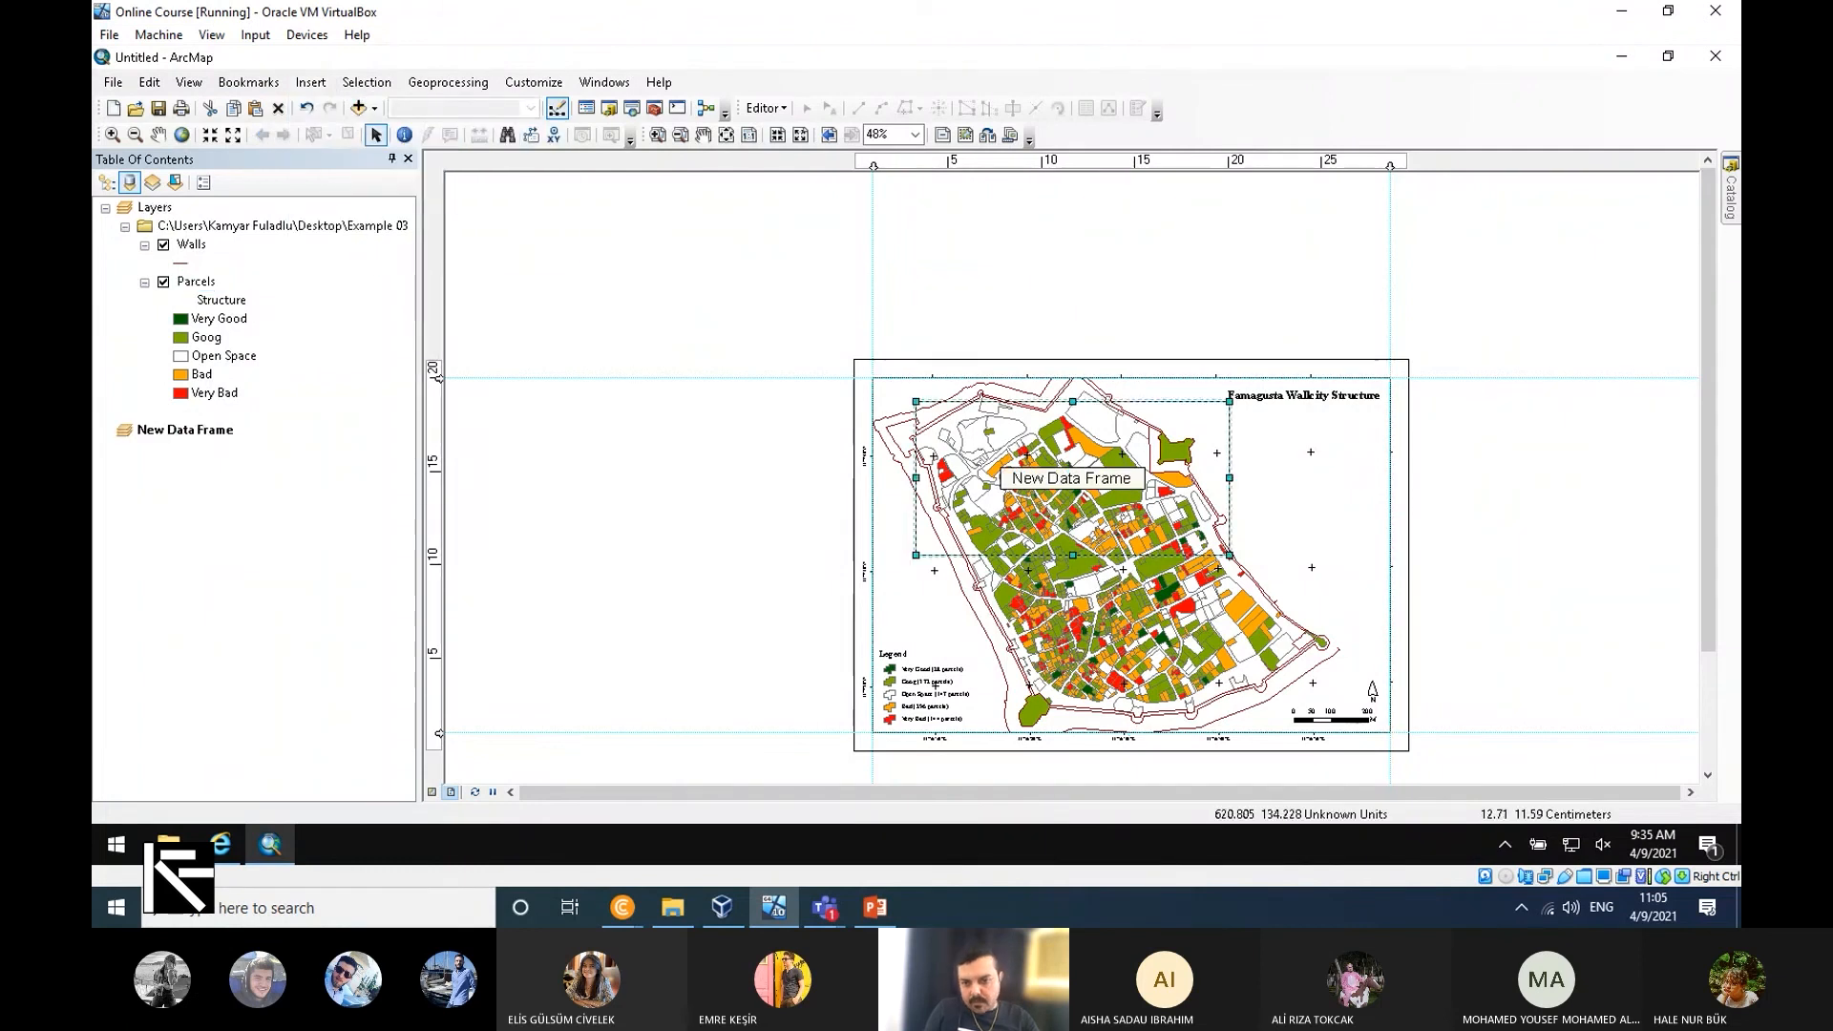
{"action": "left_click_drag", "start_coordinate": [1162, 551], "coordinate": [1482, 578]}
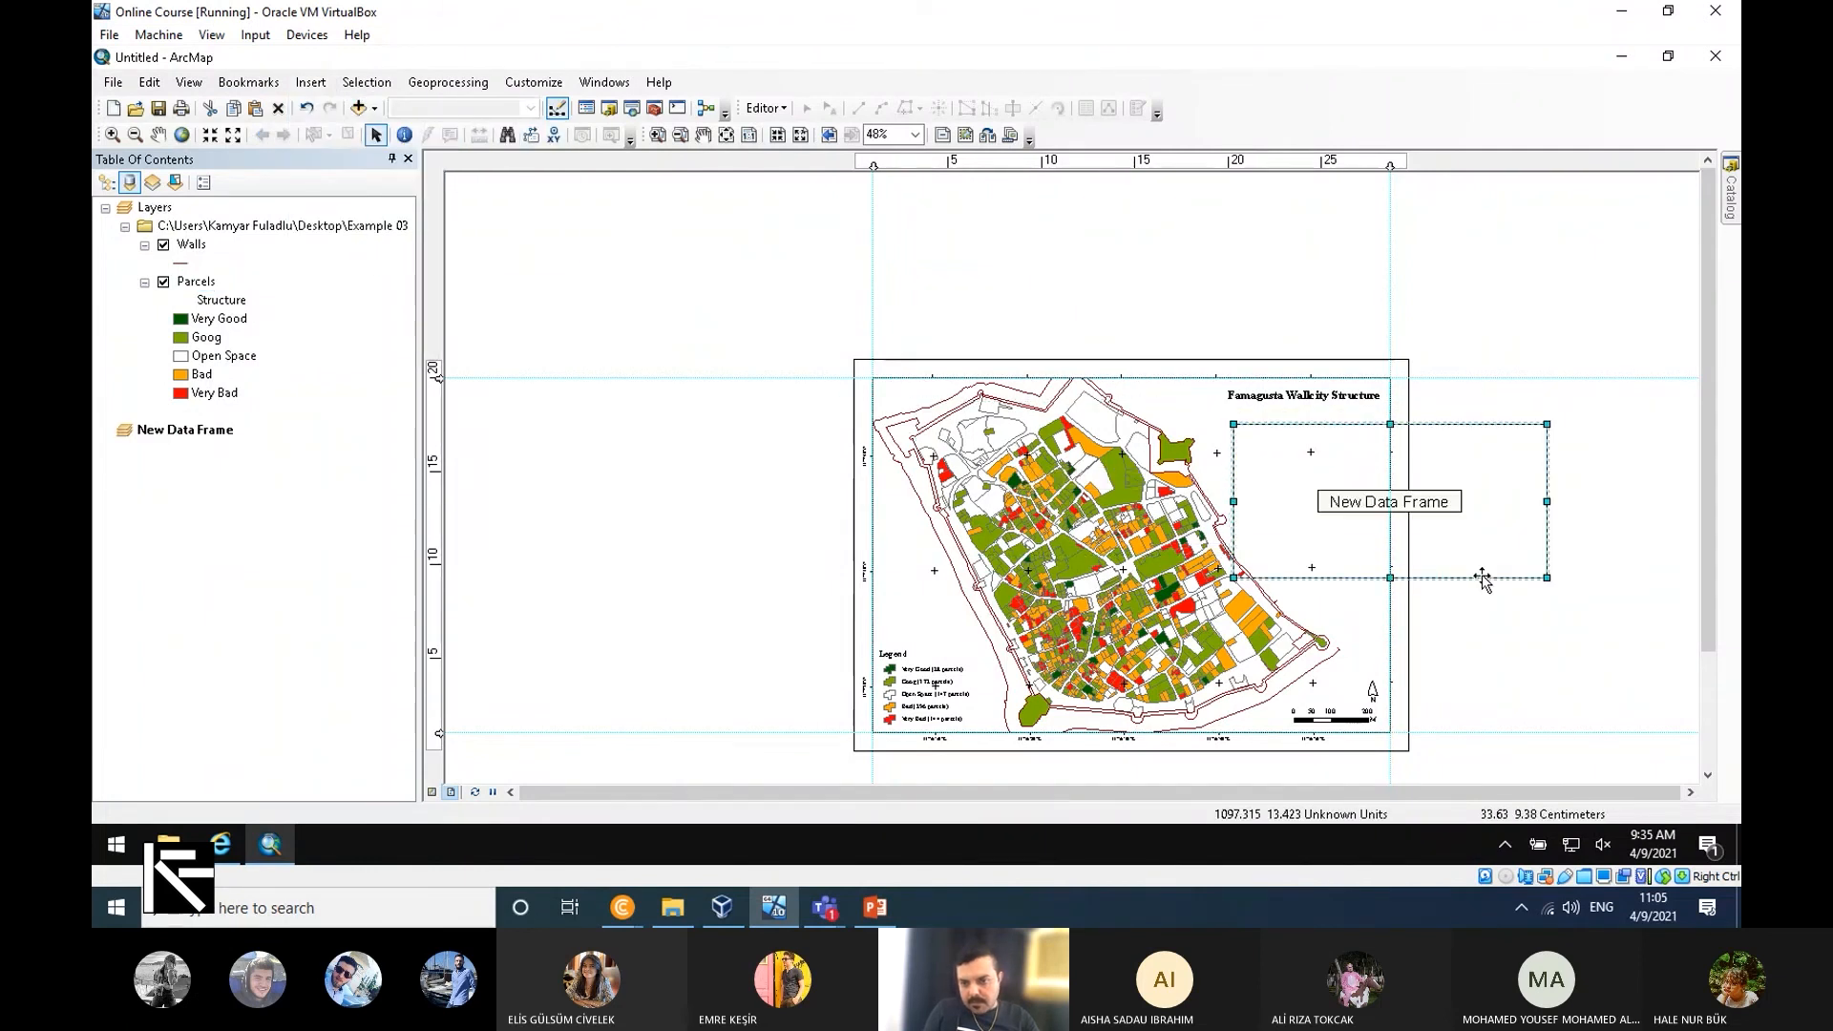
Rename the new data frame as Ext.No.1.
{"action": "left_click", "coordinate": [157, 429]}
{"action": "right_click", "coordinate": [184, 431]}
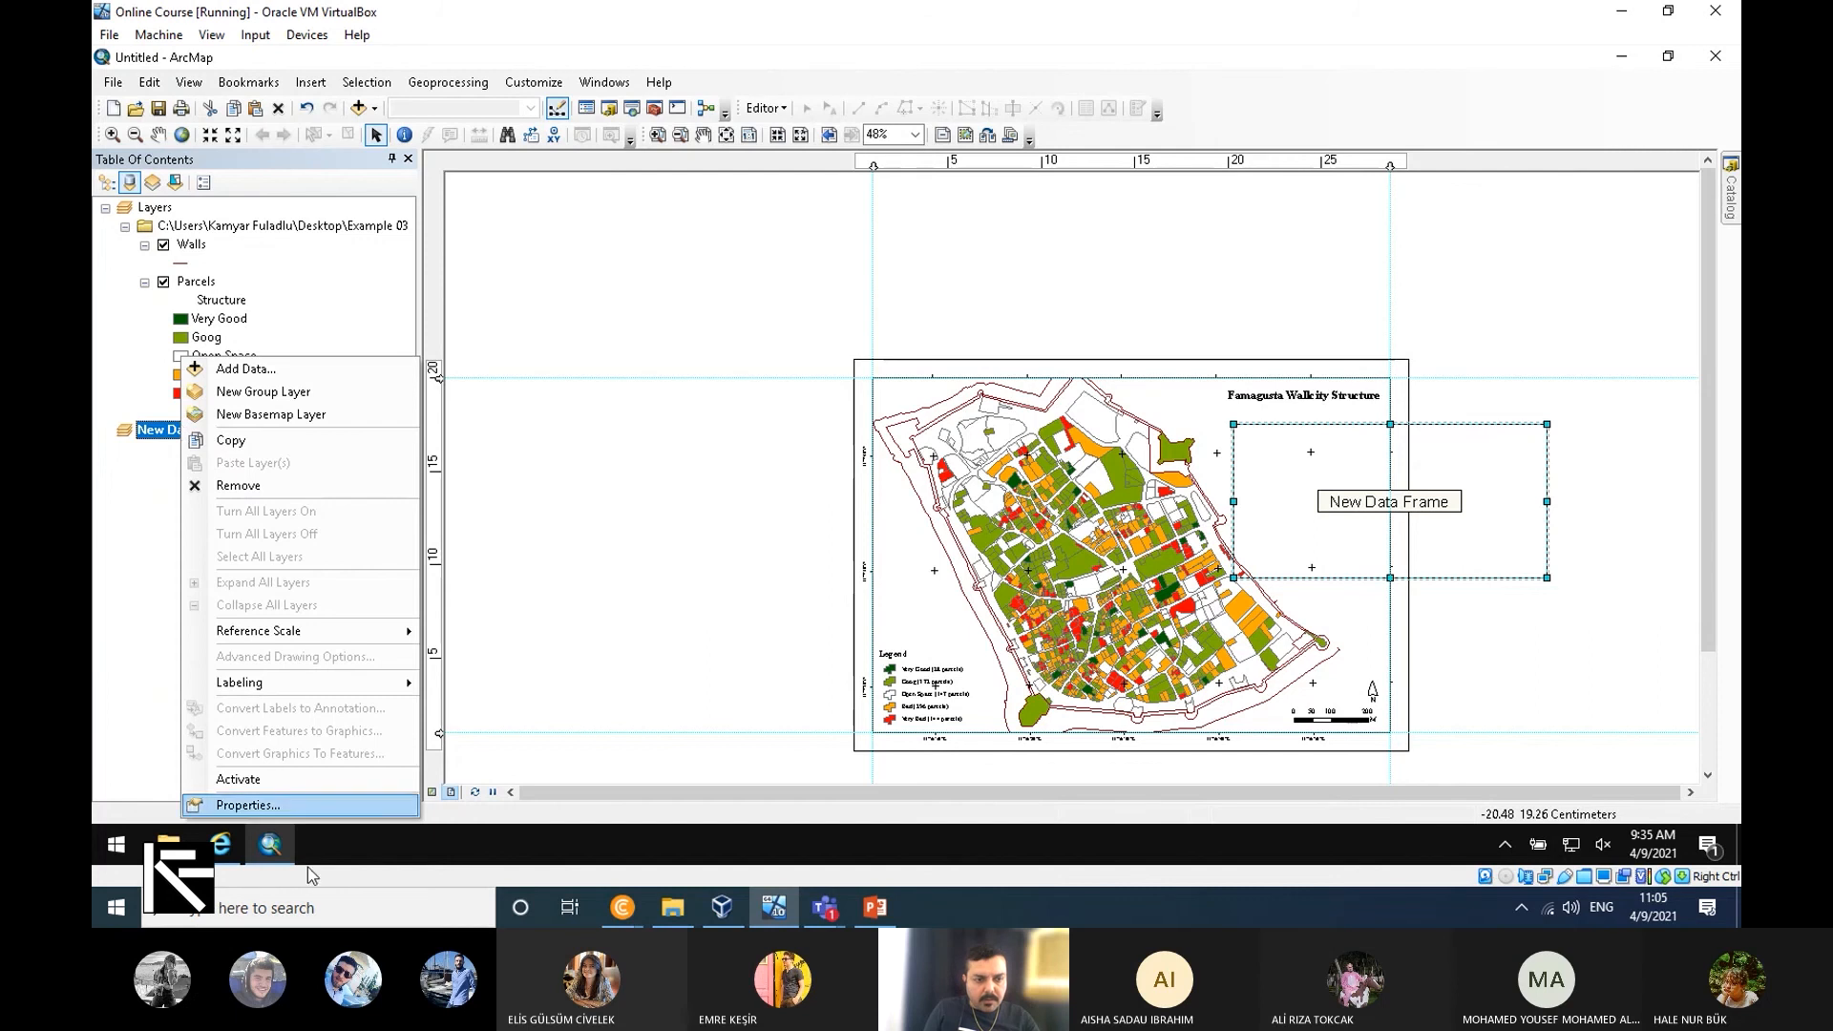
{"action": "left_click", "coordinate": [328, 805]}
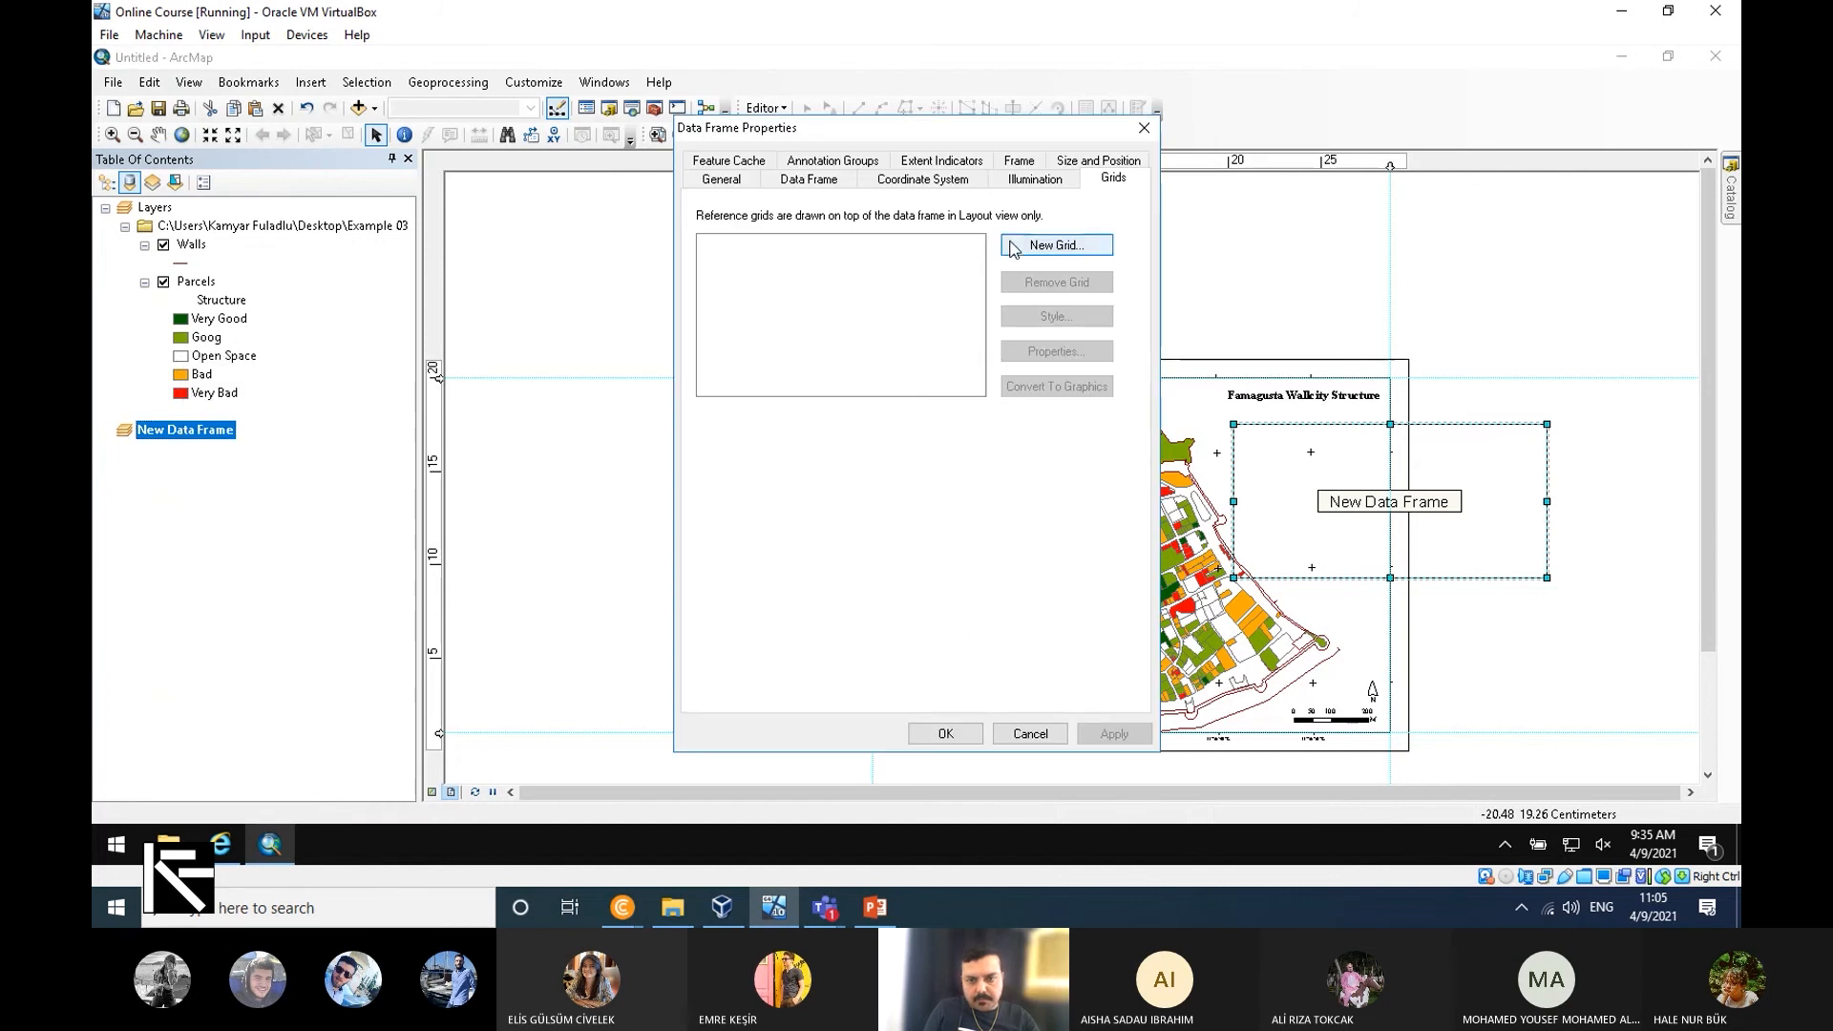
{"action": "left_click", "coordinate": [721, 179]}
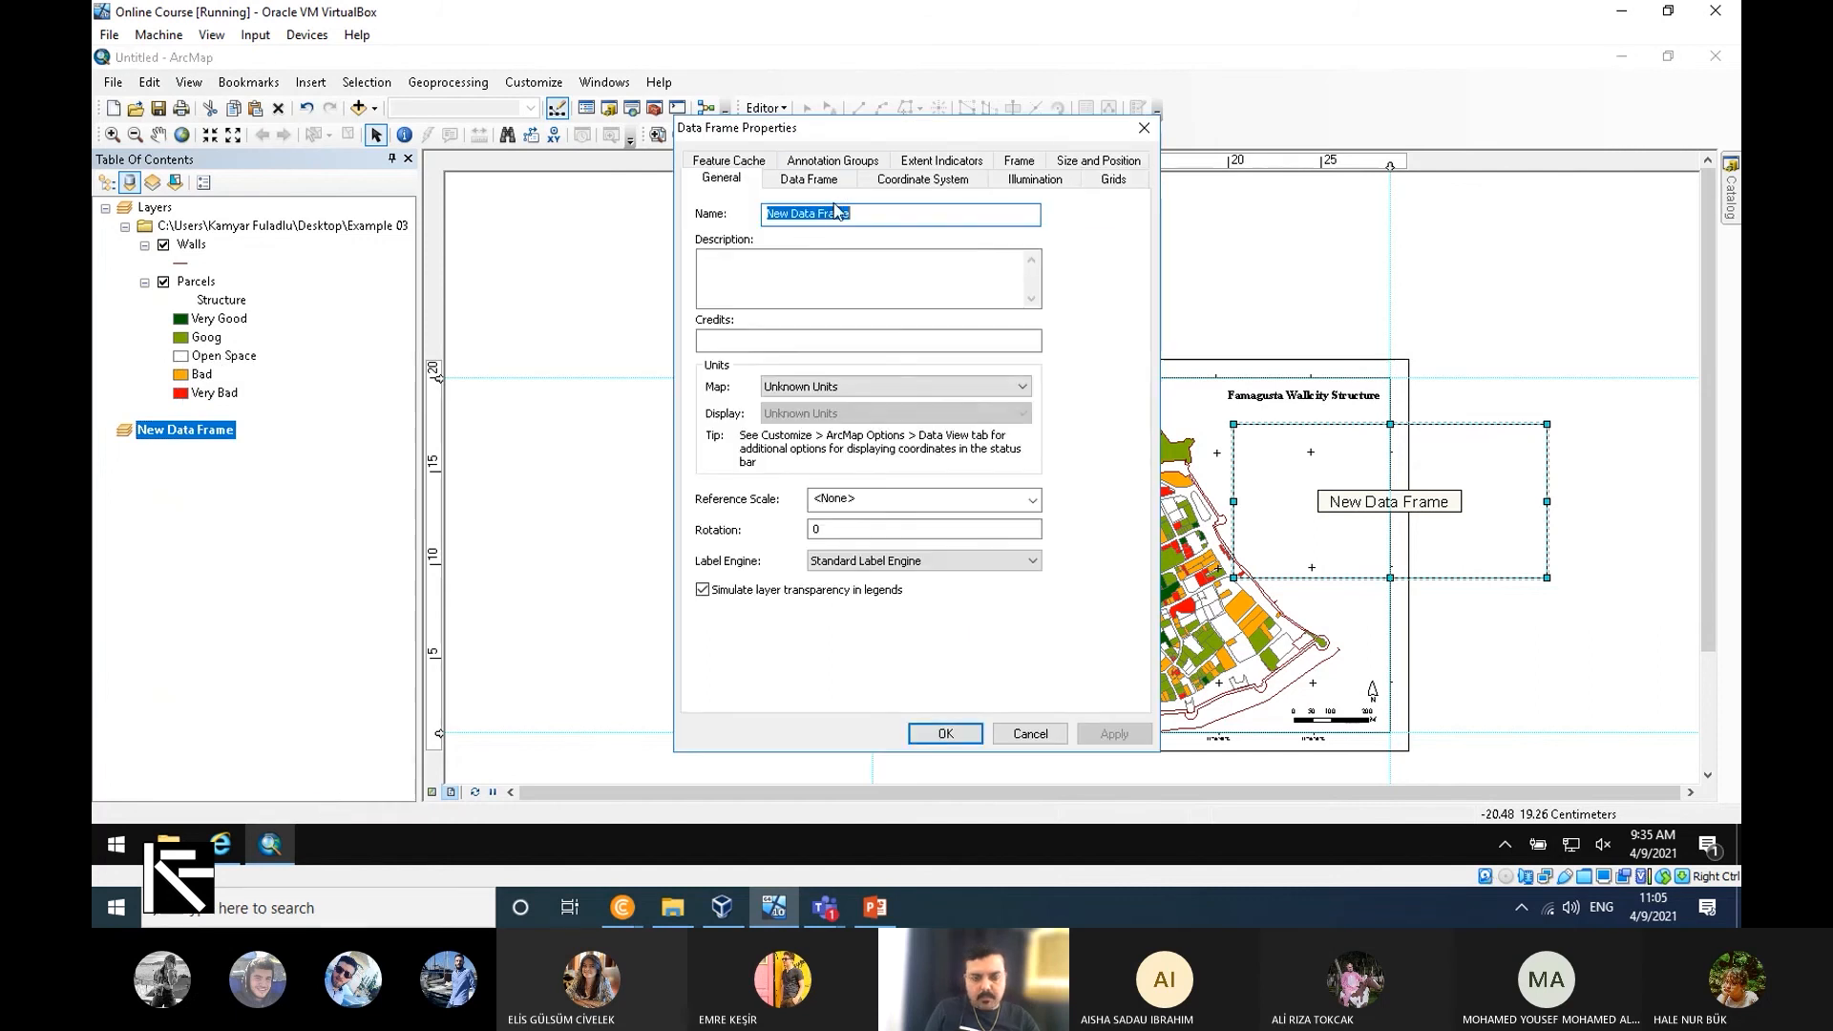
{"action": "type", "text": "Ext.No.1"}
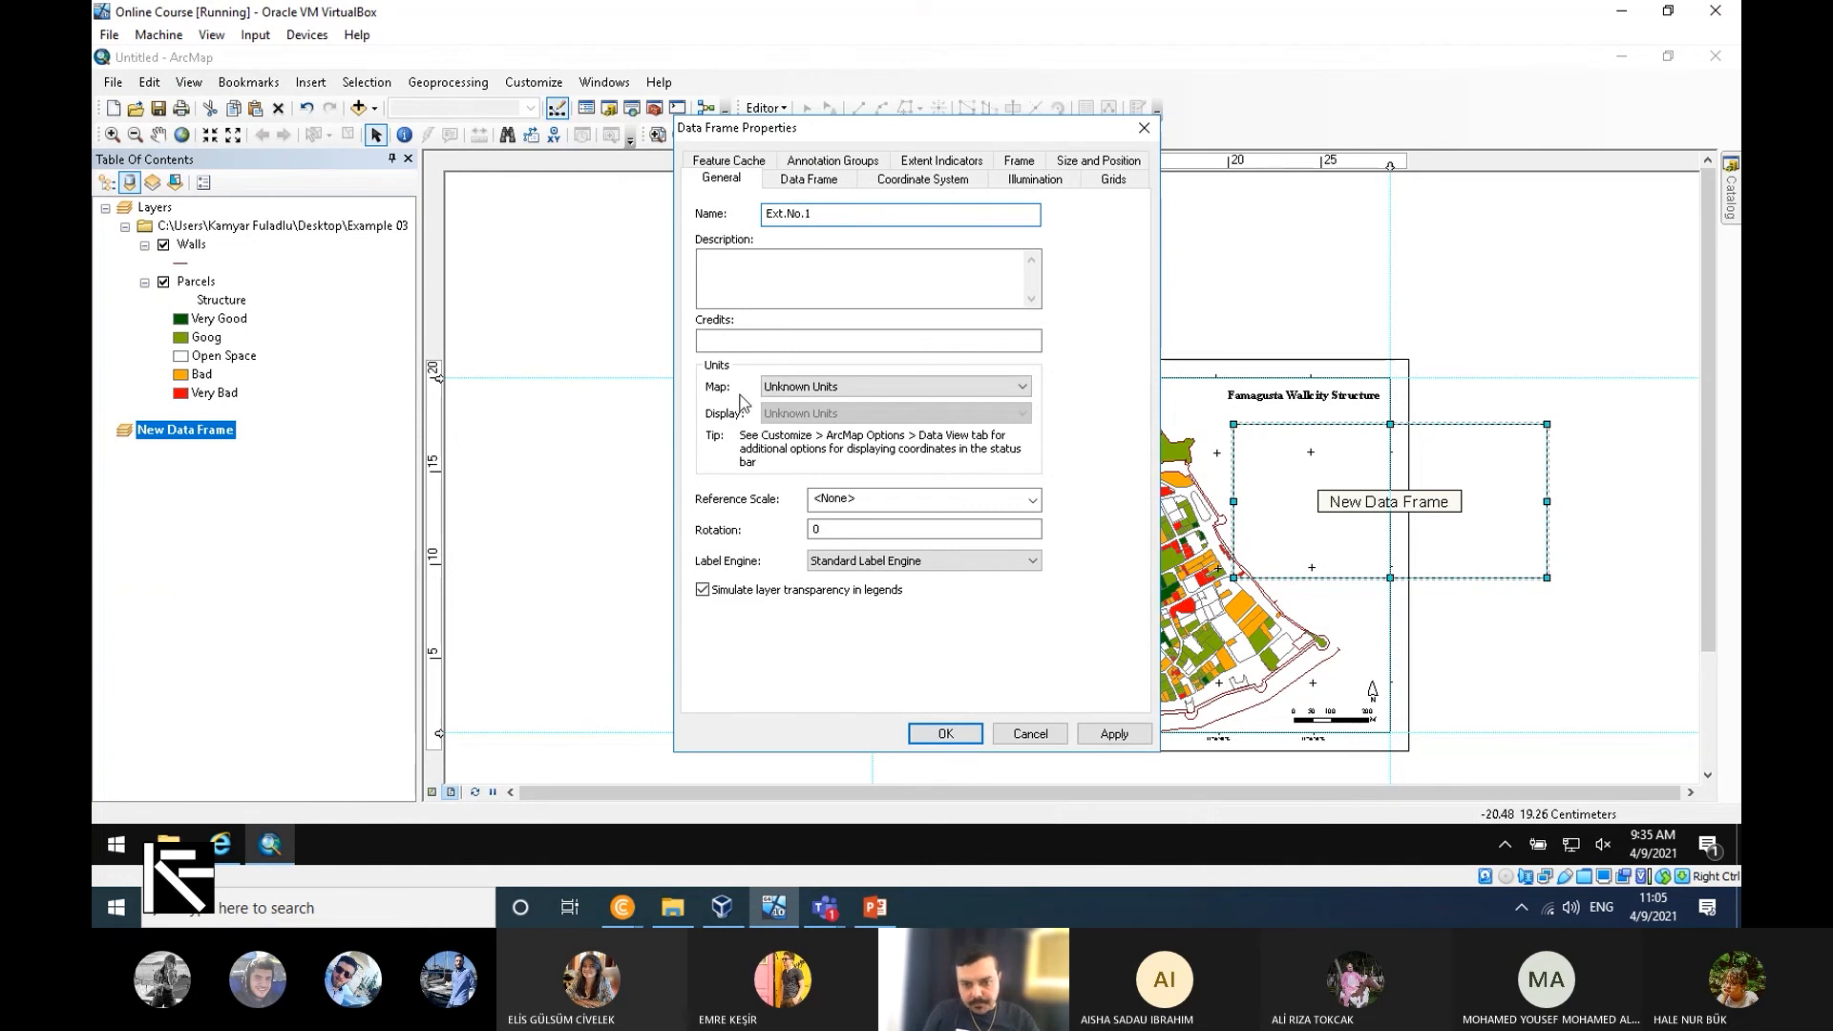
{"action": "left_click", "coordinate": [1109, 733]}
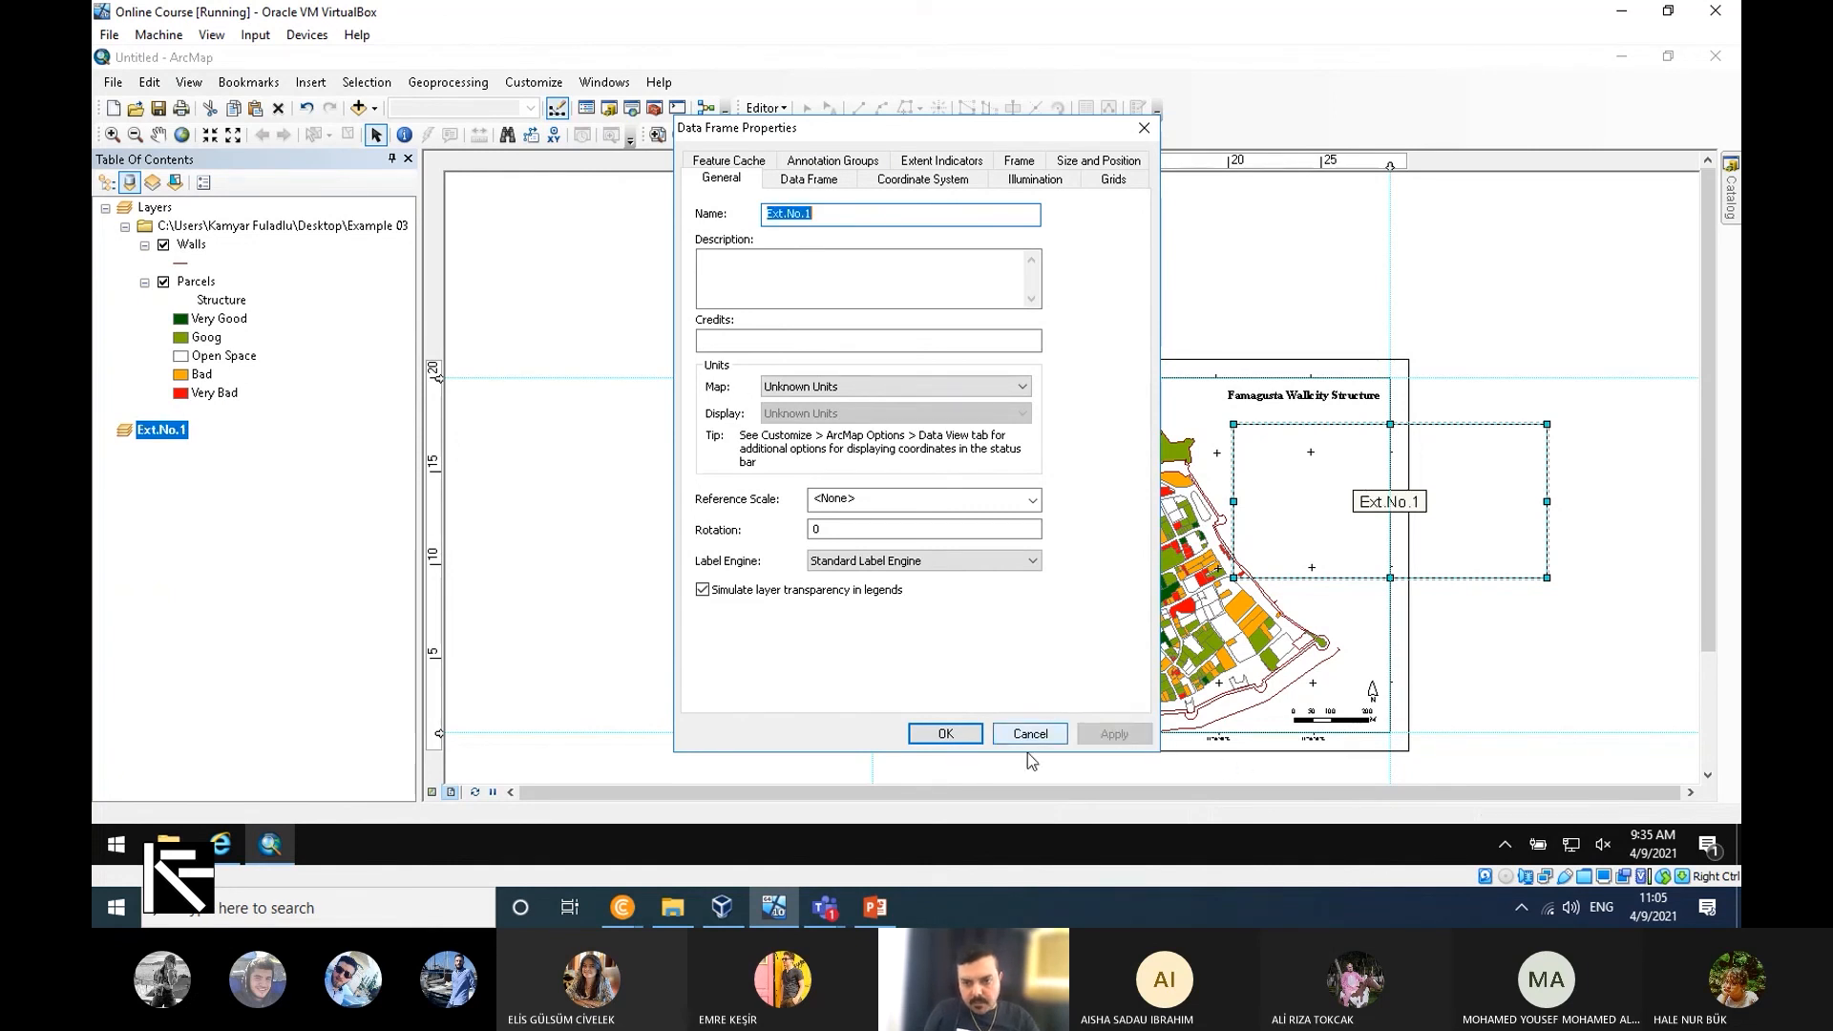
{"action": "left_click", "coordinate": [945, 733]}
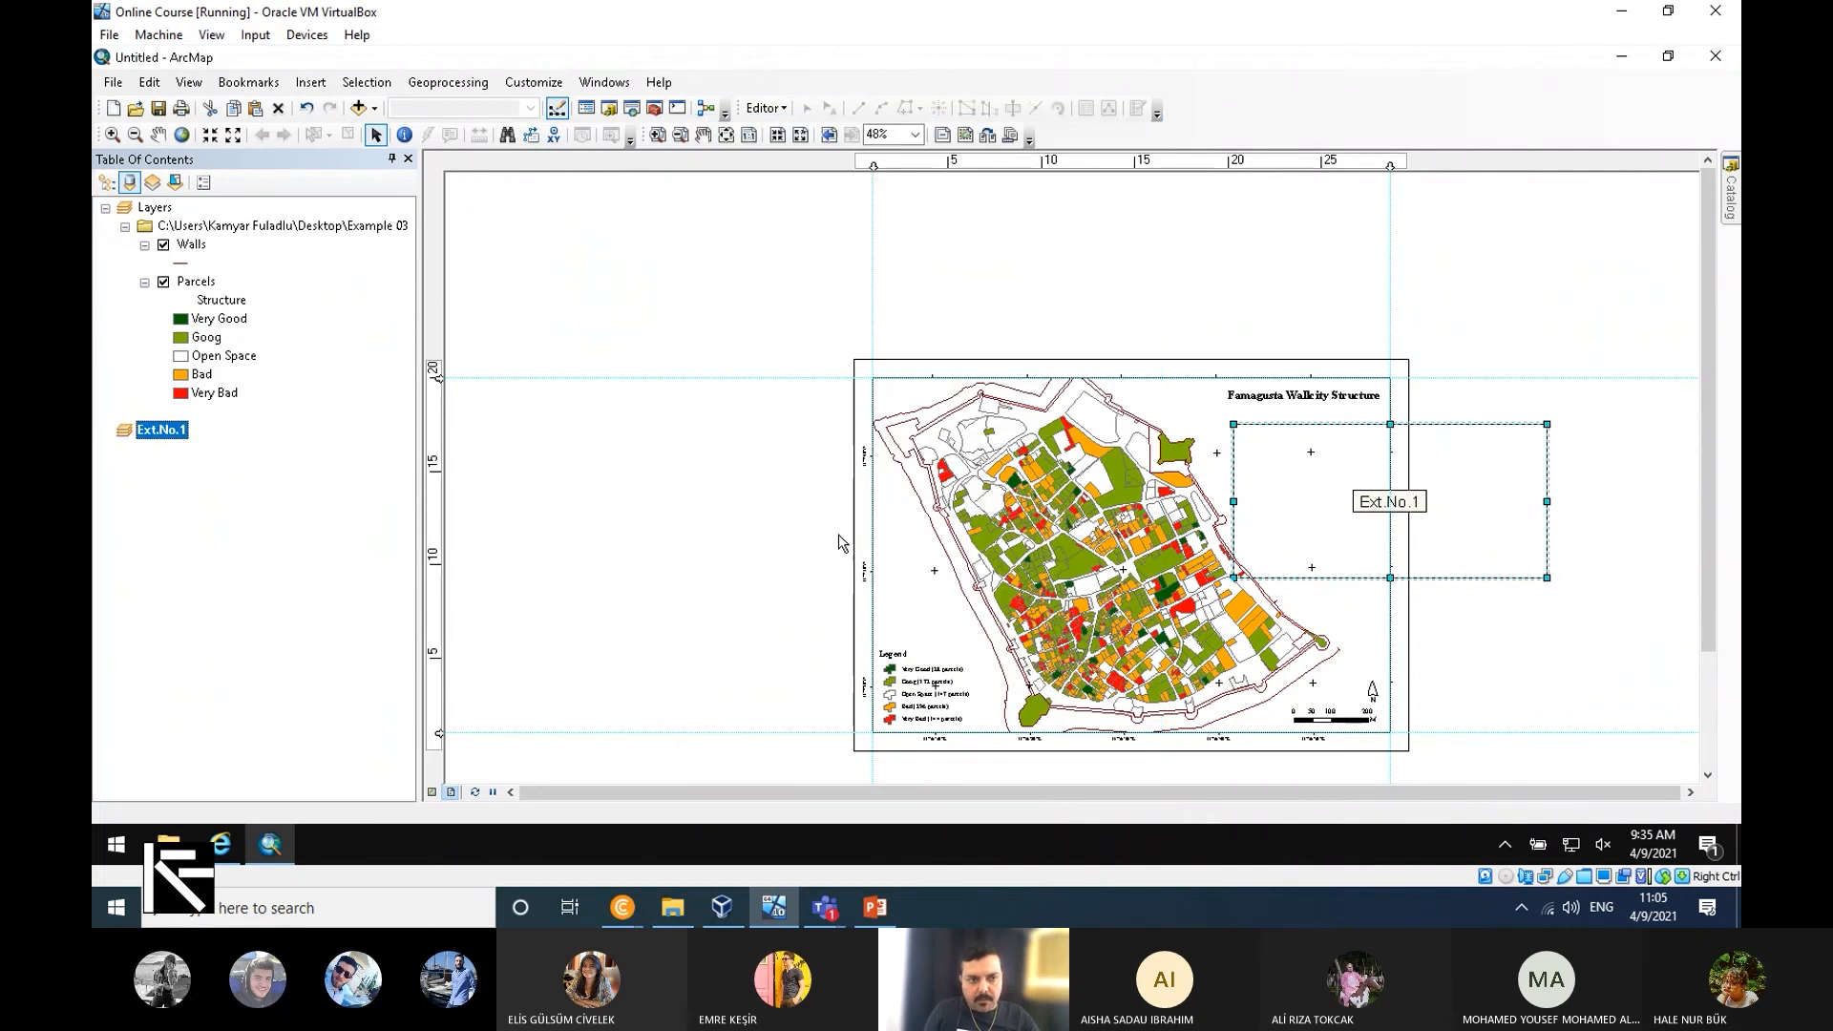
Copy the Parcels layer into the Ext.No.1 data frame and narrow the frame to fit beside the main map.
{"action": "left_click", "coordinate": [178, 283]}
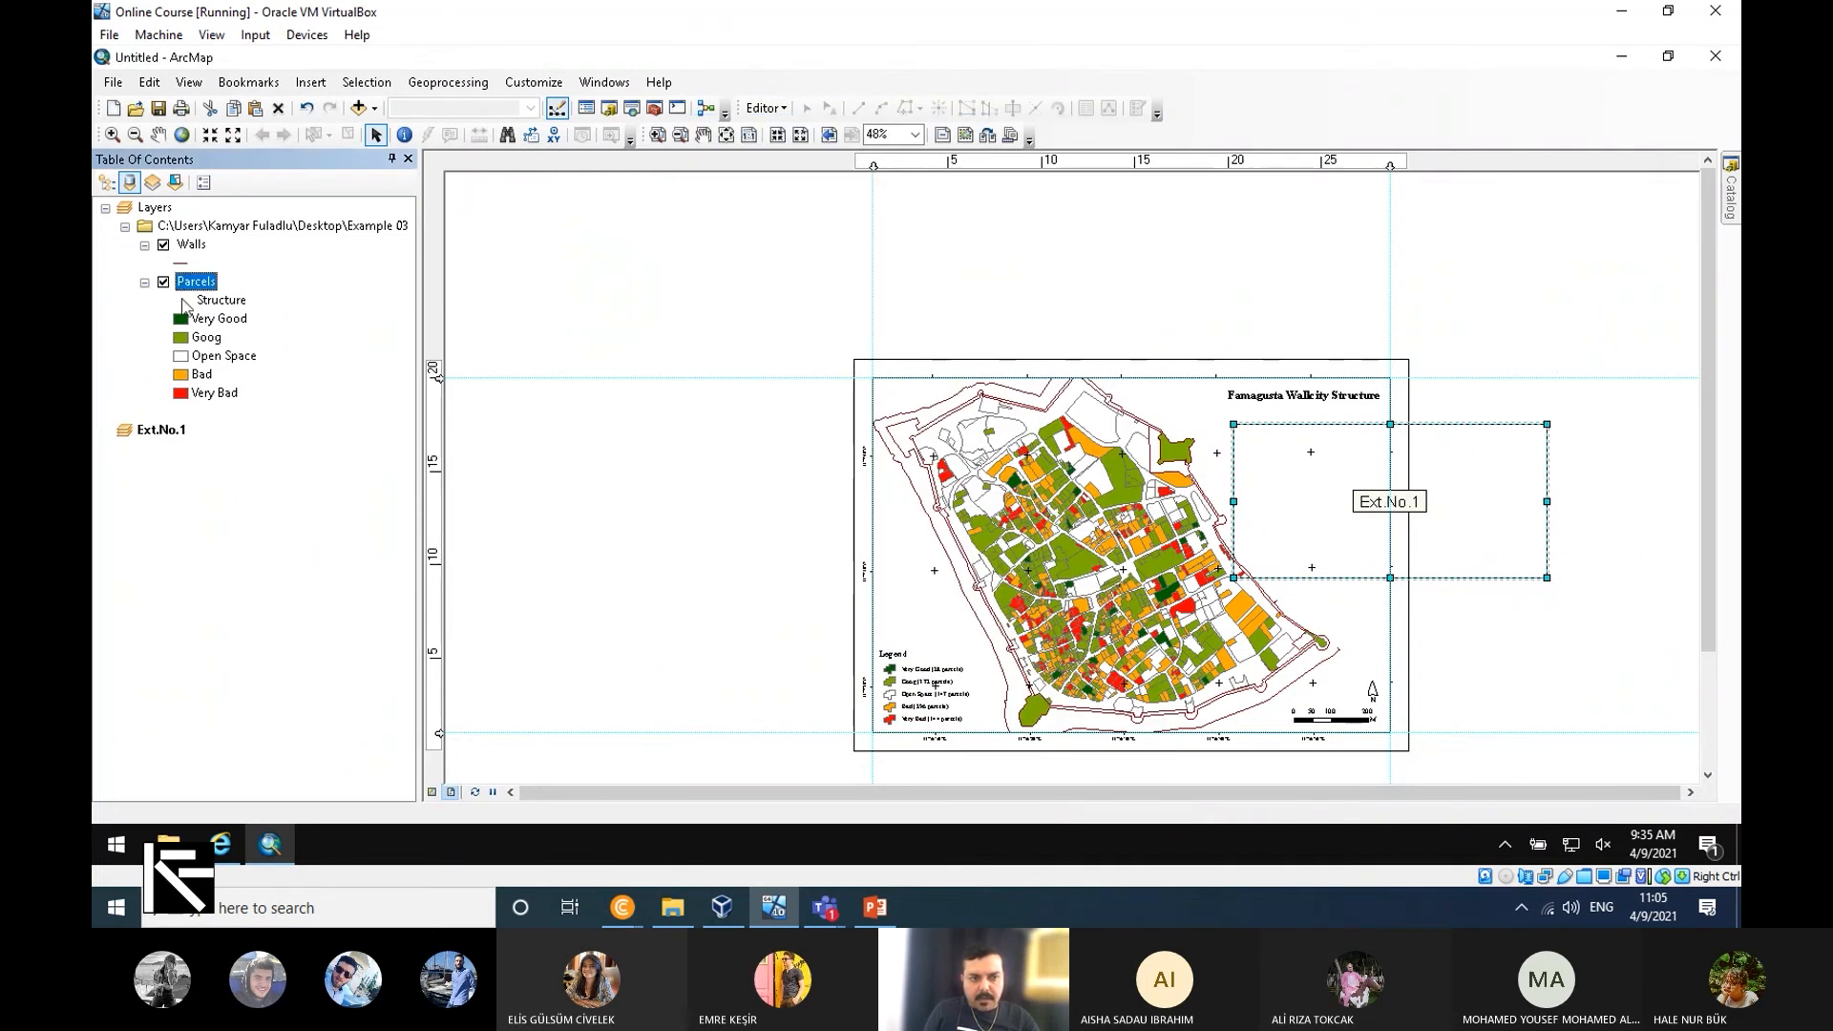
{"action": "right_click", "coordinate": [196, 286]}
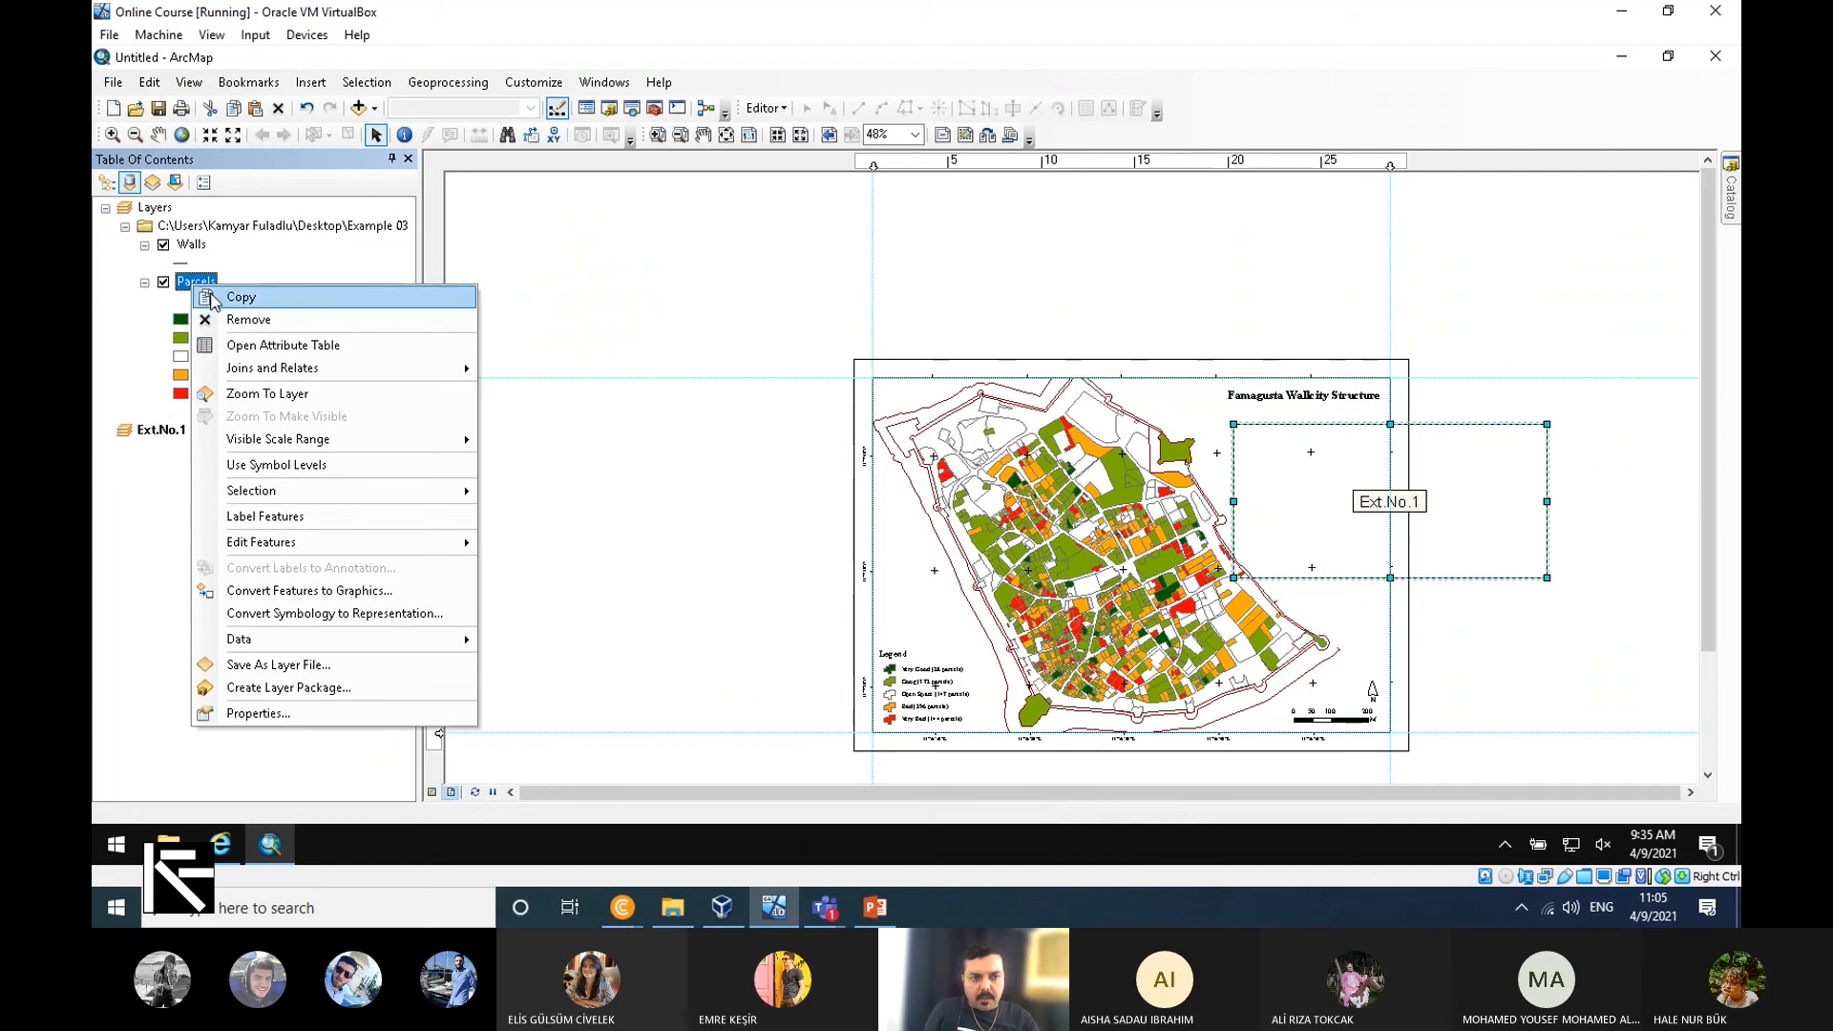
{"action": "left_click", "coordinate": [229, 297]}
{"action": "right_click", "coordinate": [162, 431]}
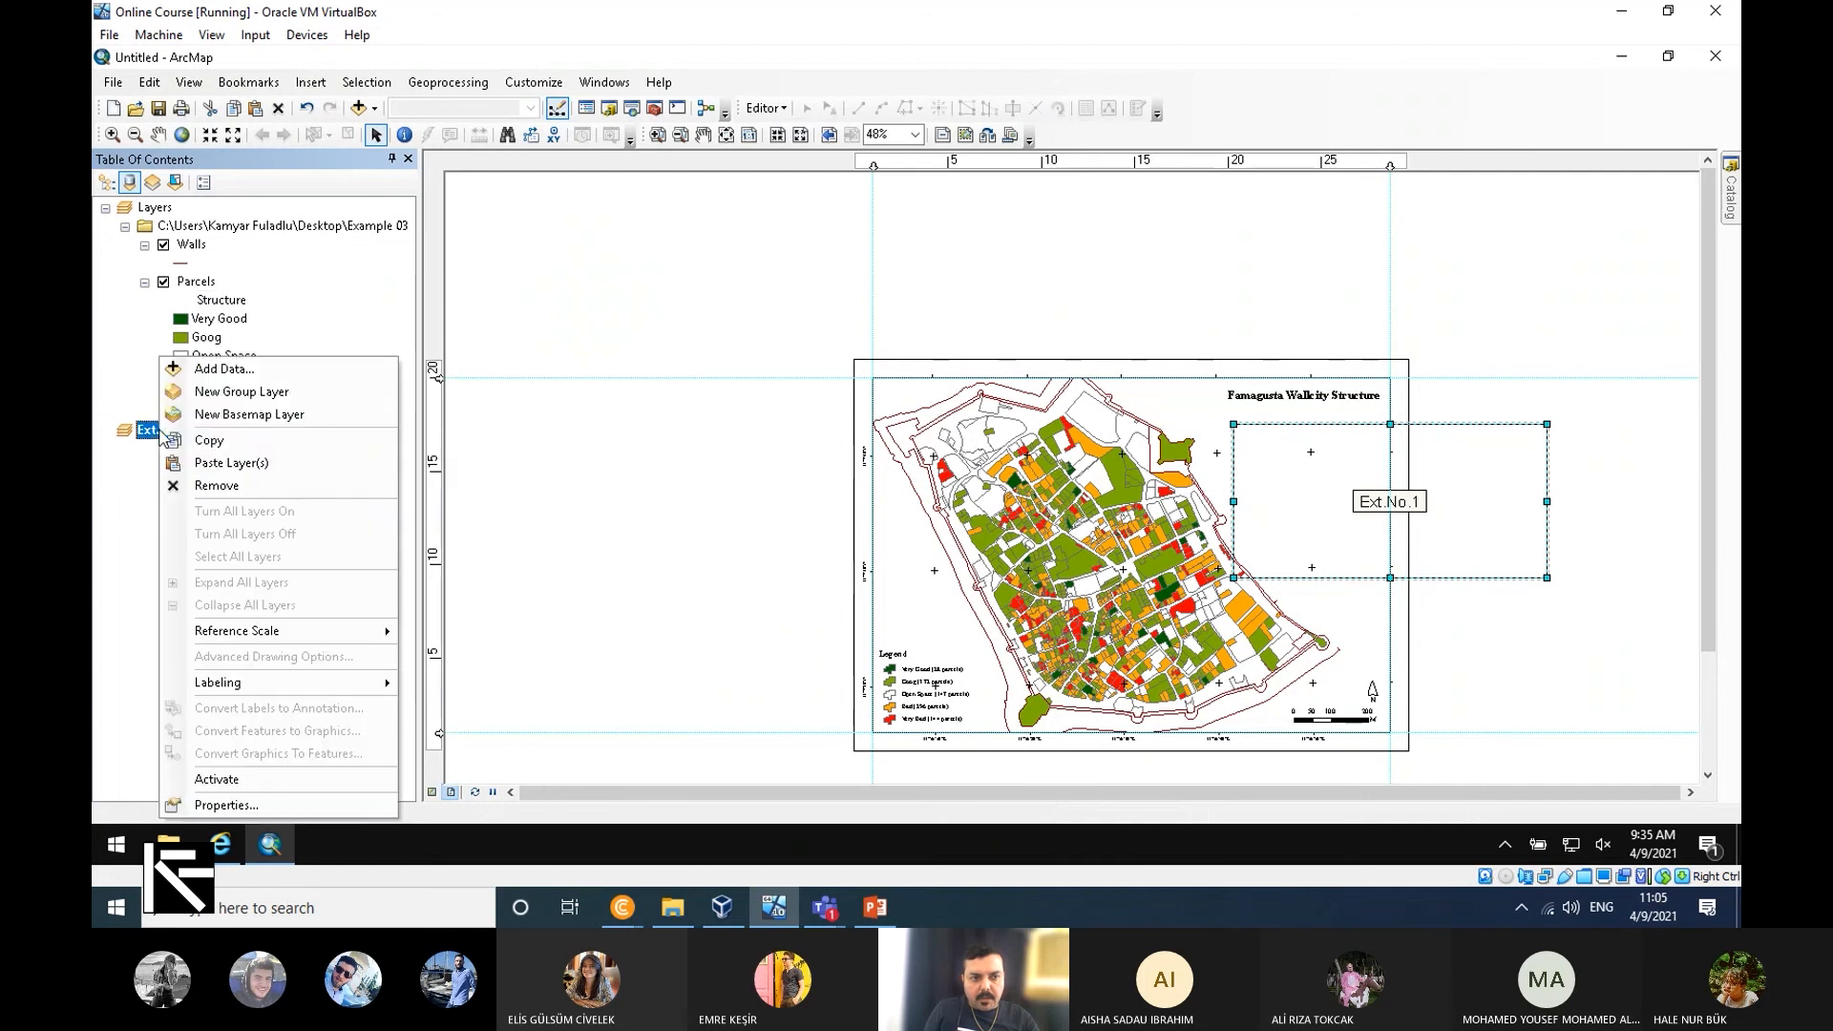
{"action": "left_click", "coordinate": [232, 463]}
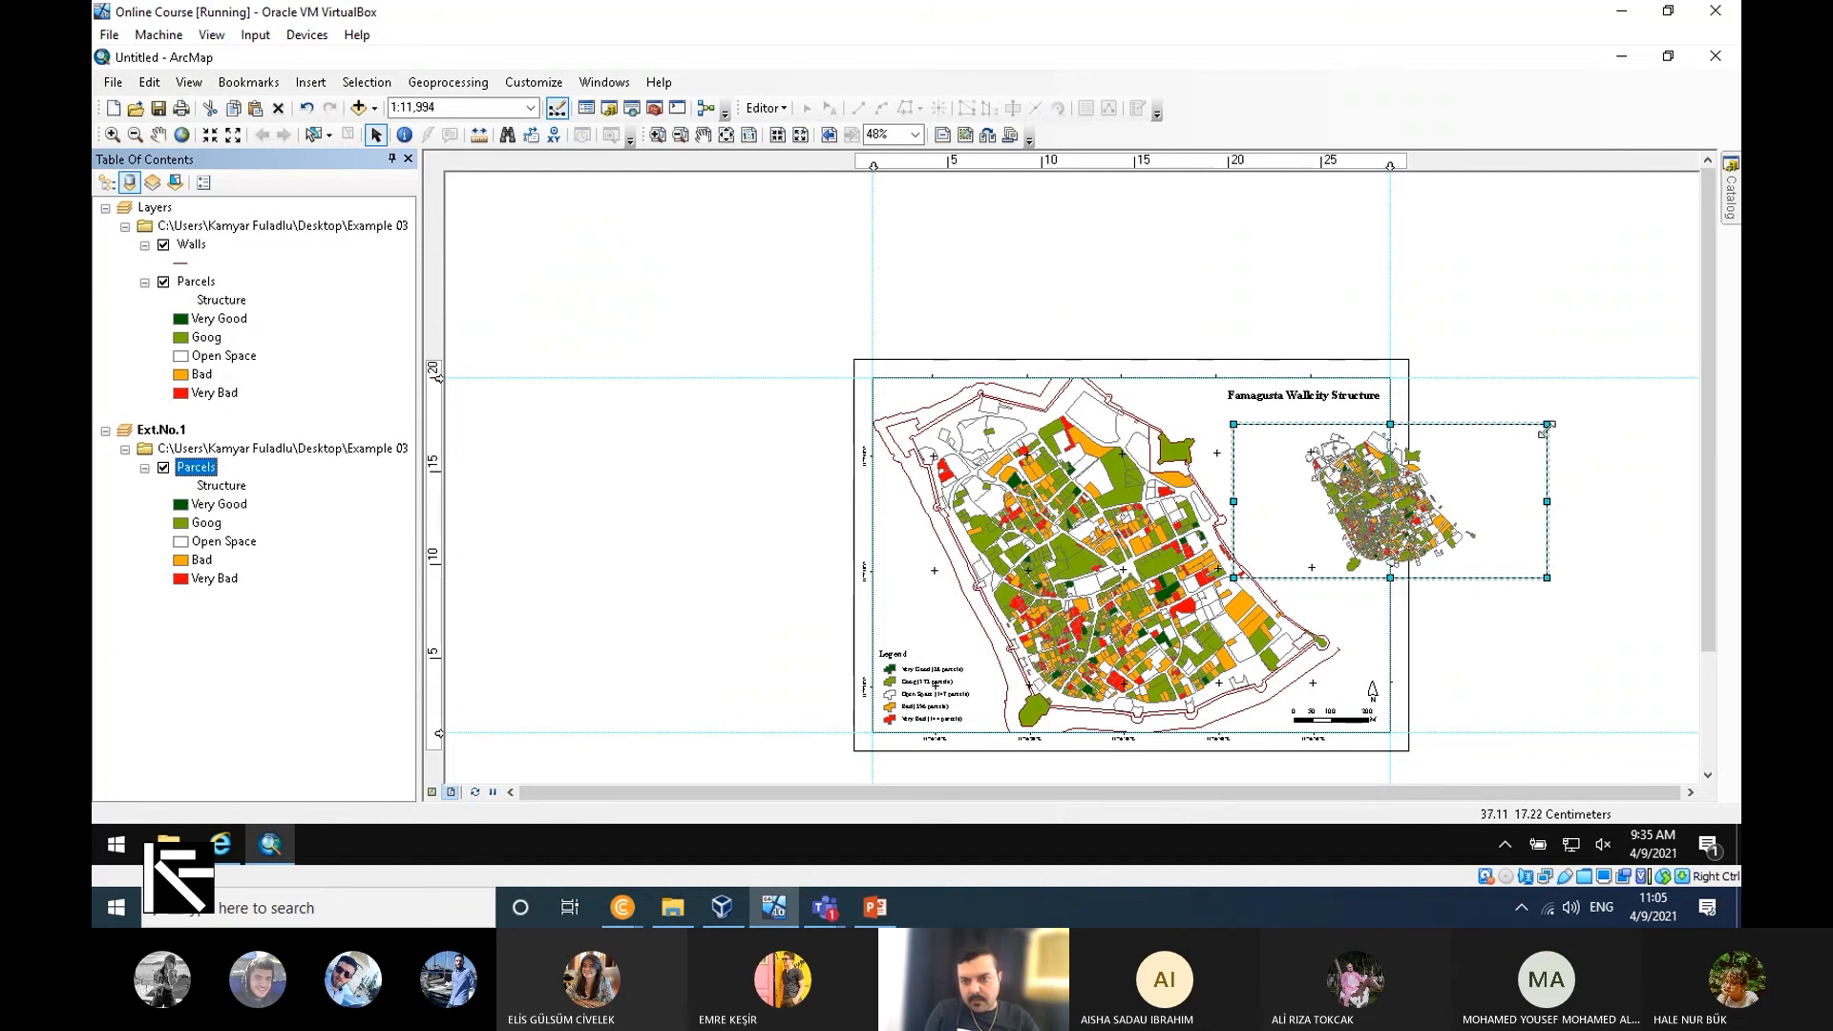
{"action": "left_click_drag", "start_coordinate": [1532, 450], "coordinate": [1333, 407]}
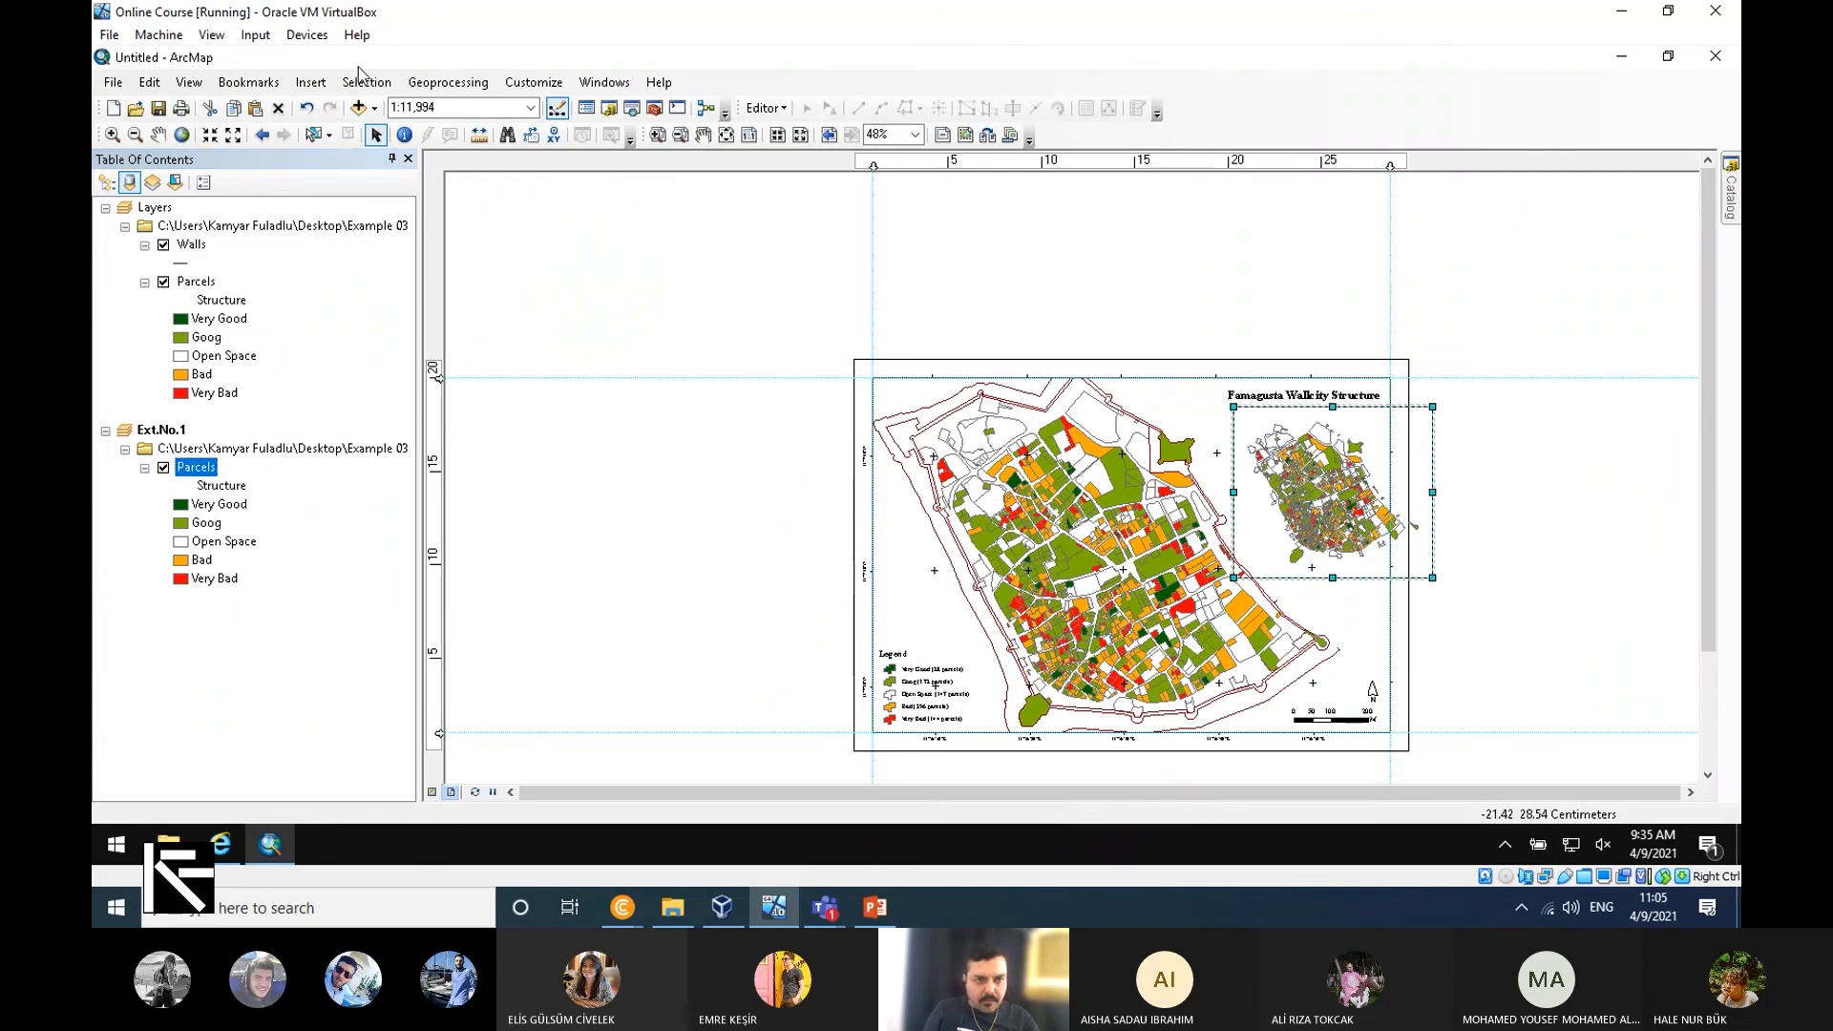
Zoom the Ext.No.1 data frame in on its parcels to a scale of 1:1,000.
{"action": "left_click", "coordinate": [214, 136]}
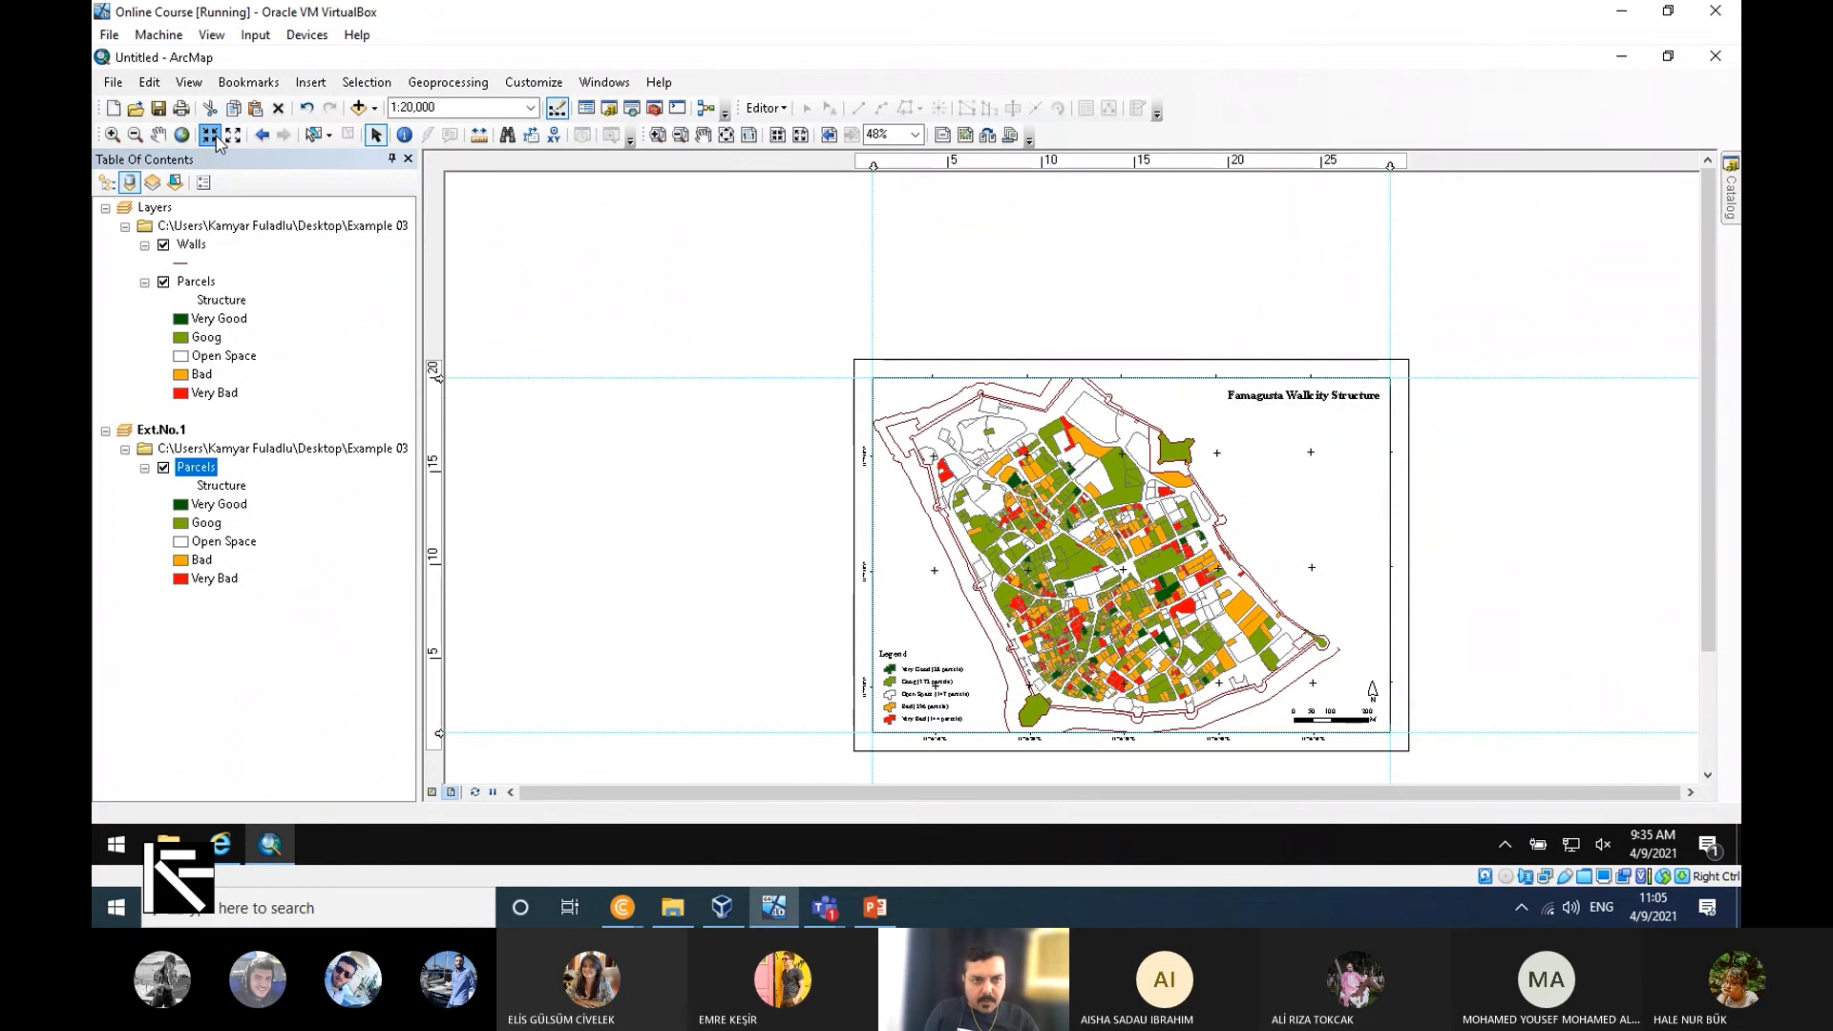
{"action": "left_click", "coordinate": [214, 136]}
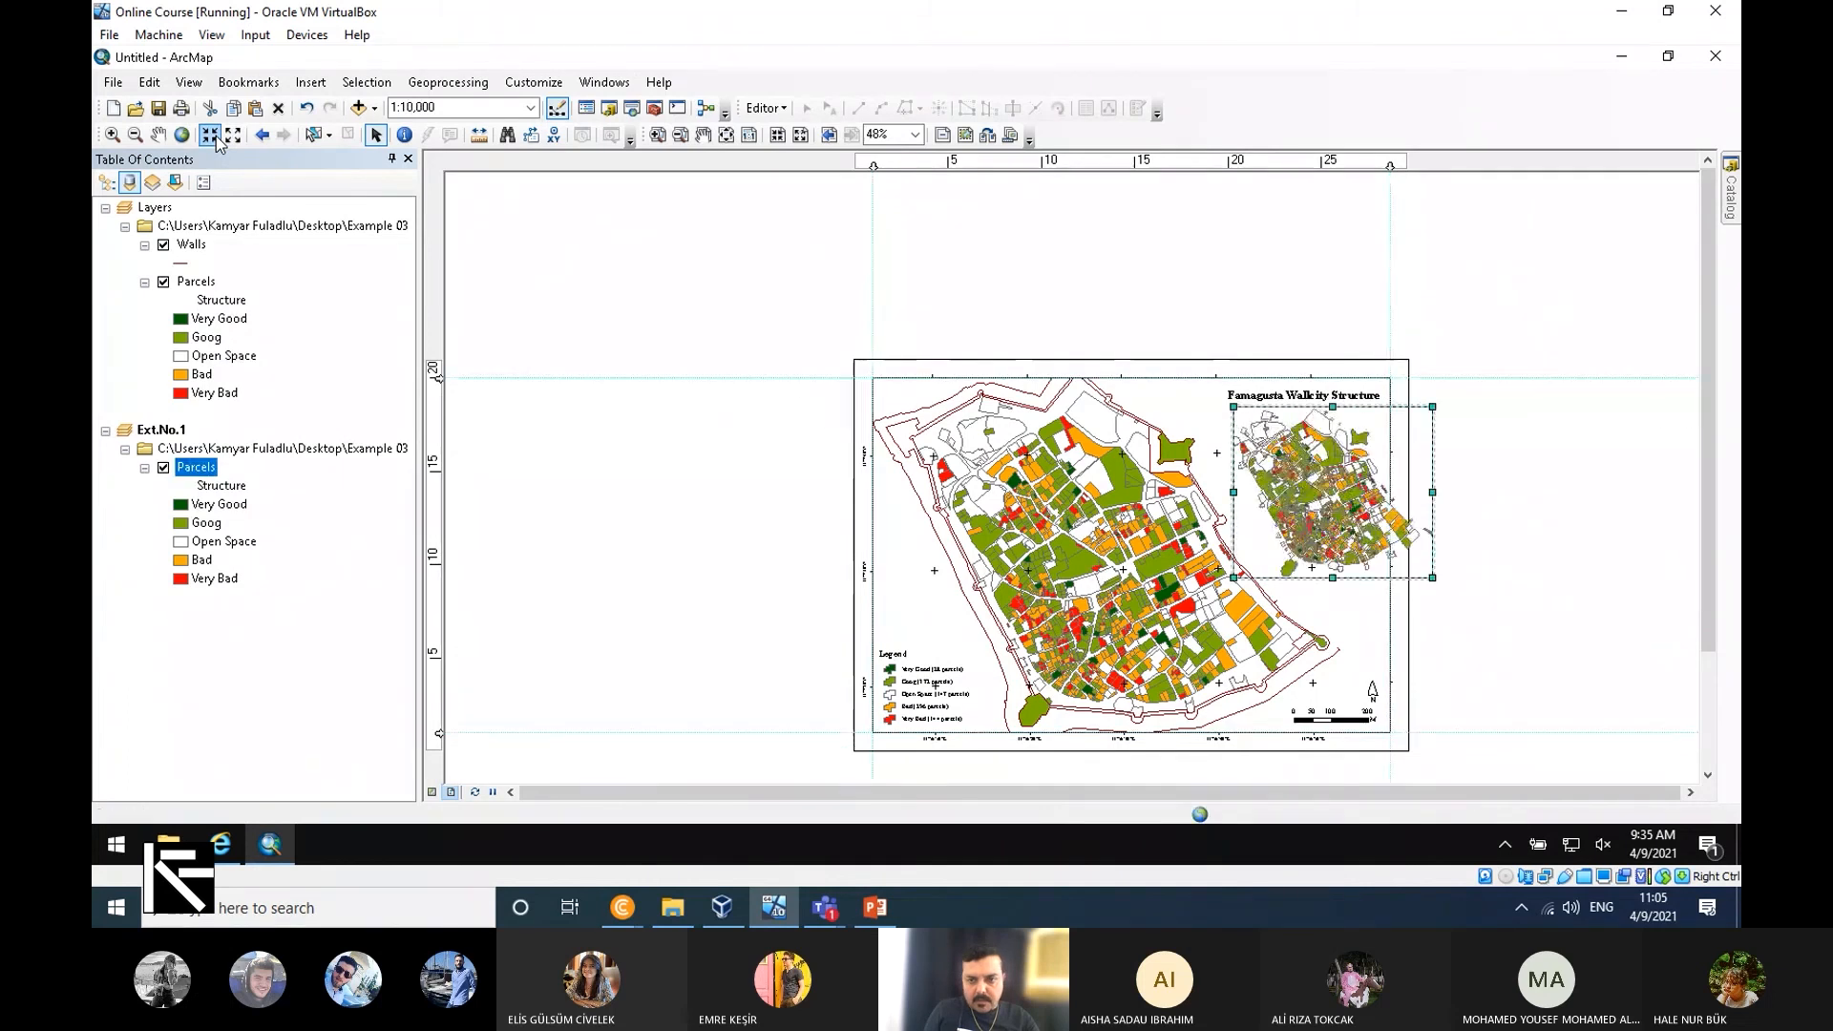
{"action": "left_click", "coordinate": [214, 136]}
{"action": "left_click", "coordinate": [213, 136]}
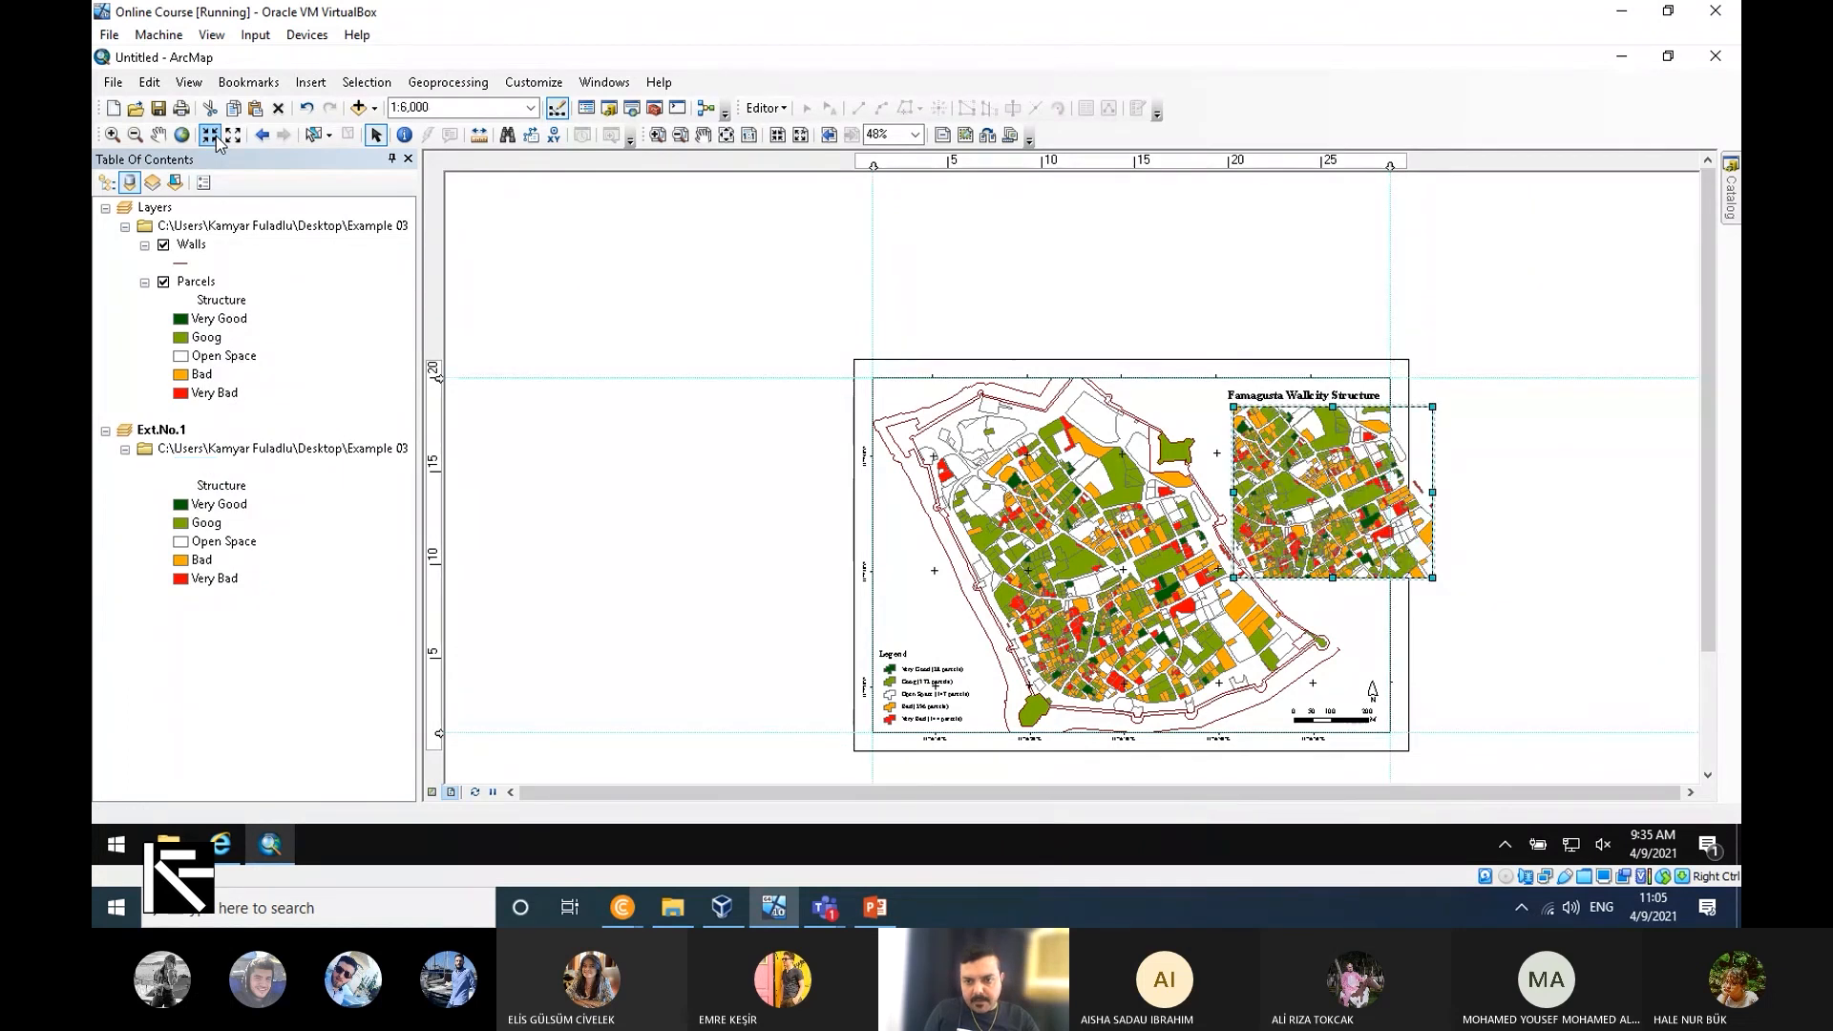
{"action": "left_click", "coordinate": [213, 135]}
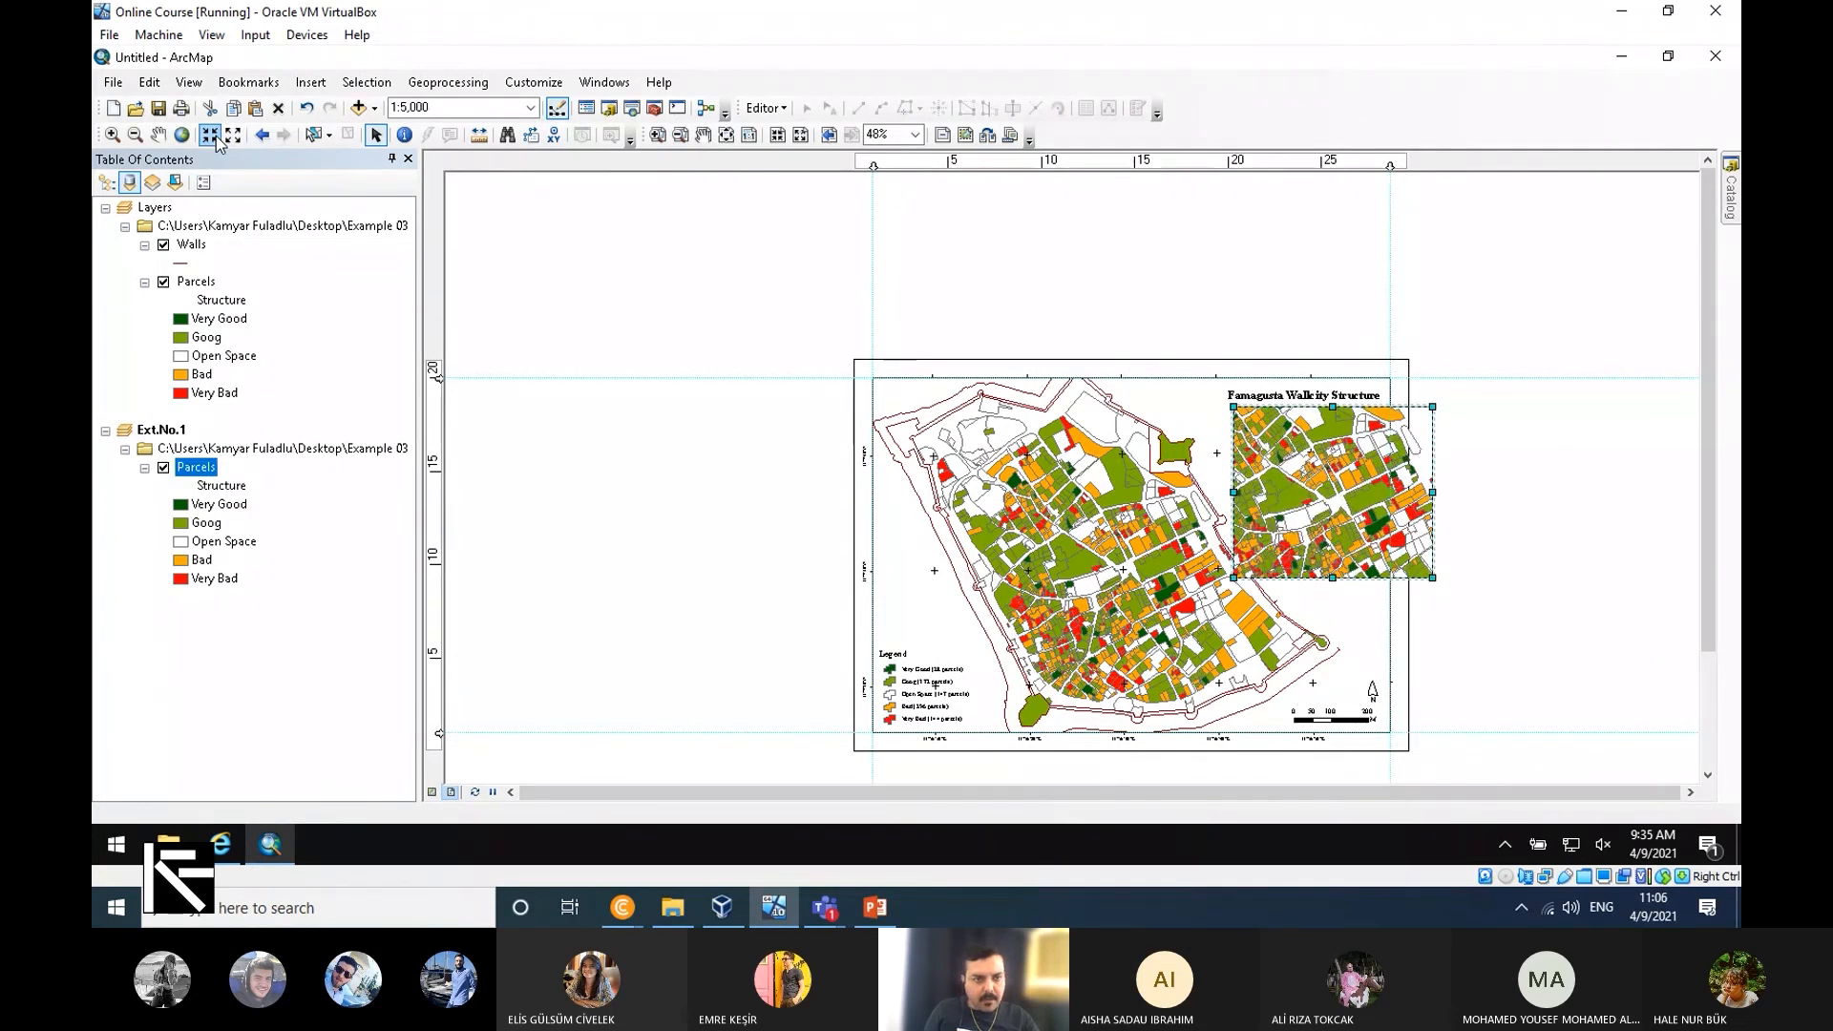
{"action": "left_click", "coordinate": [216, 135]}
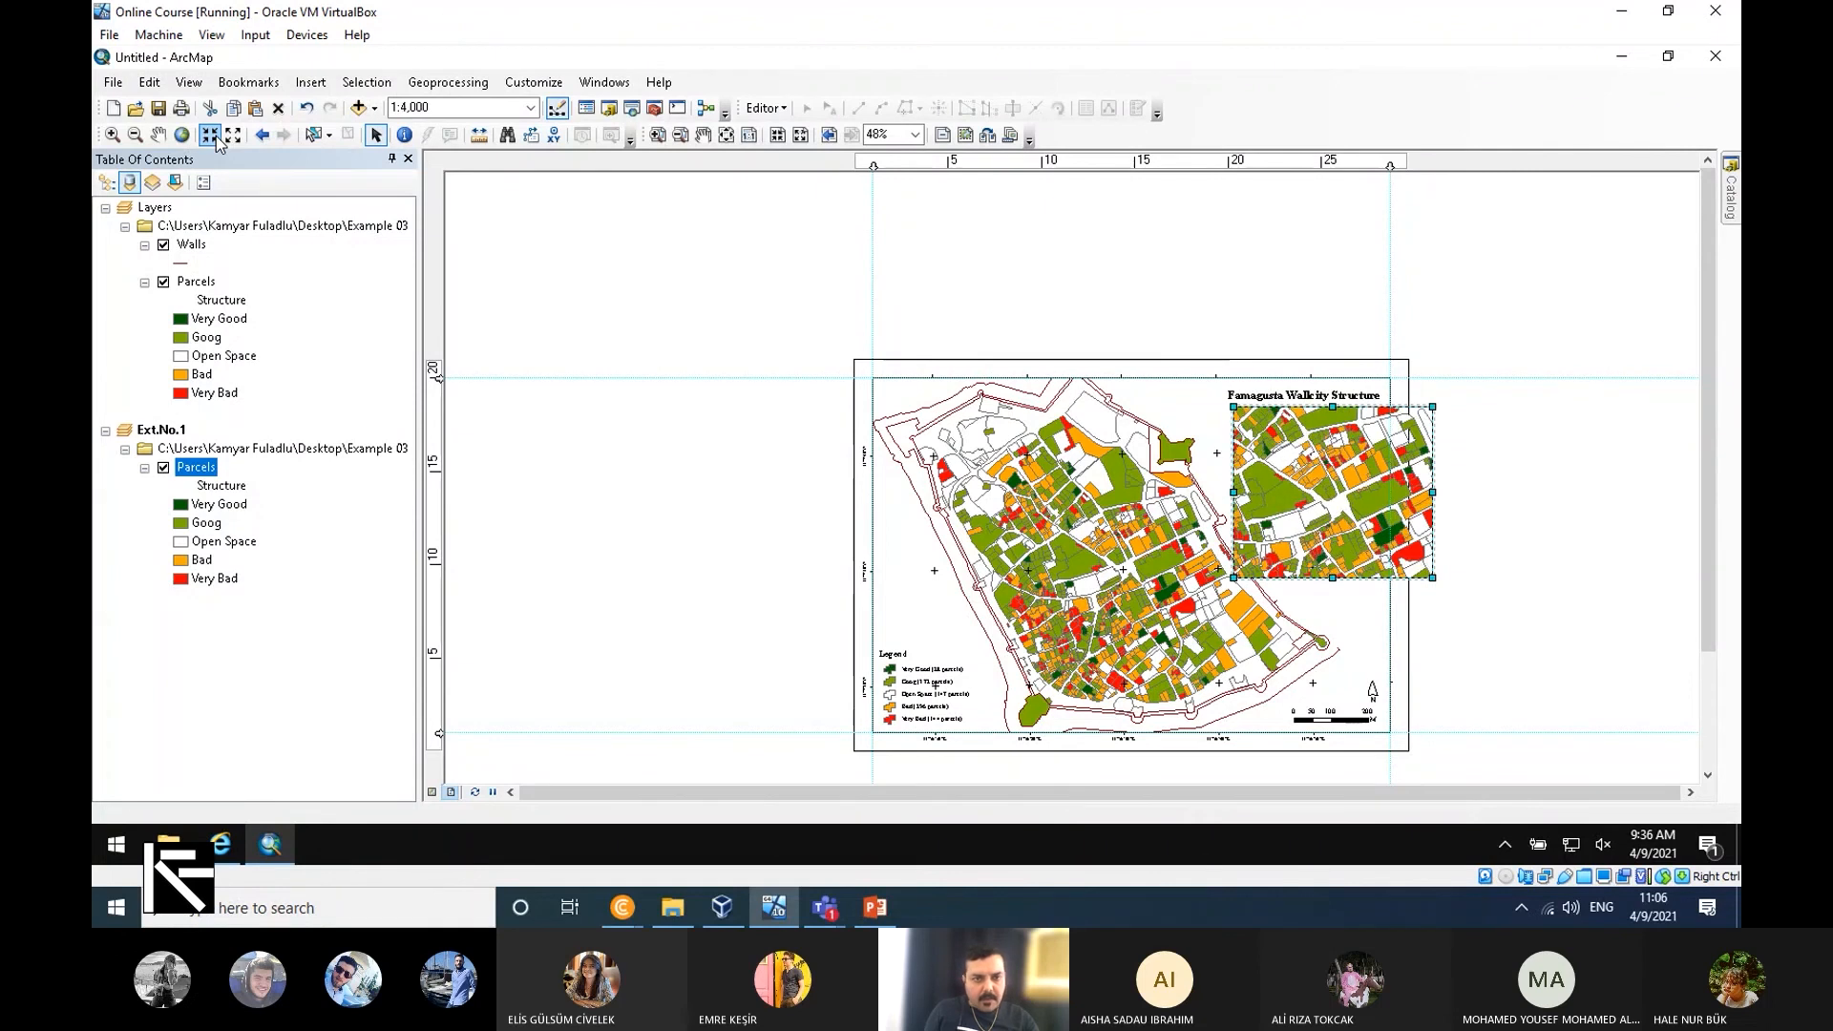
{"action": "left_click", "coordinate": [216, 136]}
{"action": "left_click", "coordinate": [216, 136]}
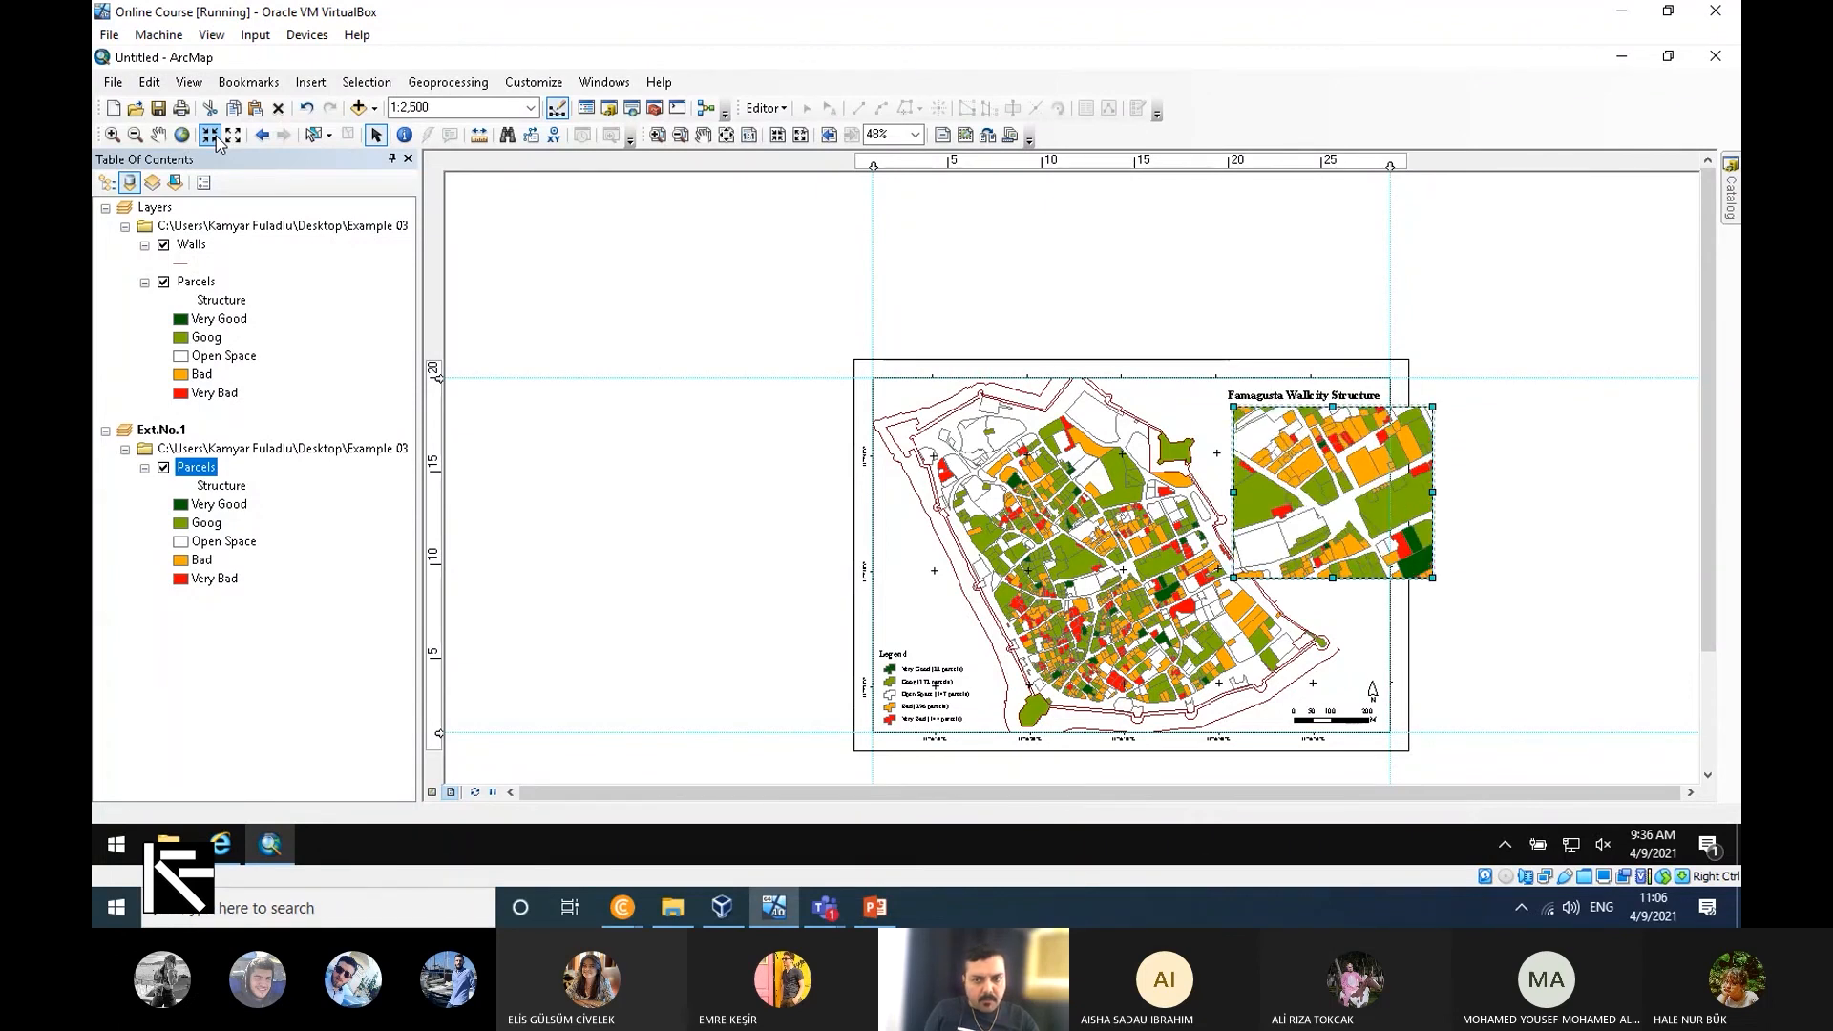
{"action": "left_click", "coordinate": [216, 135]}
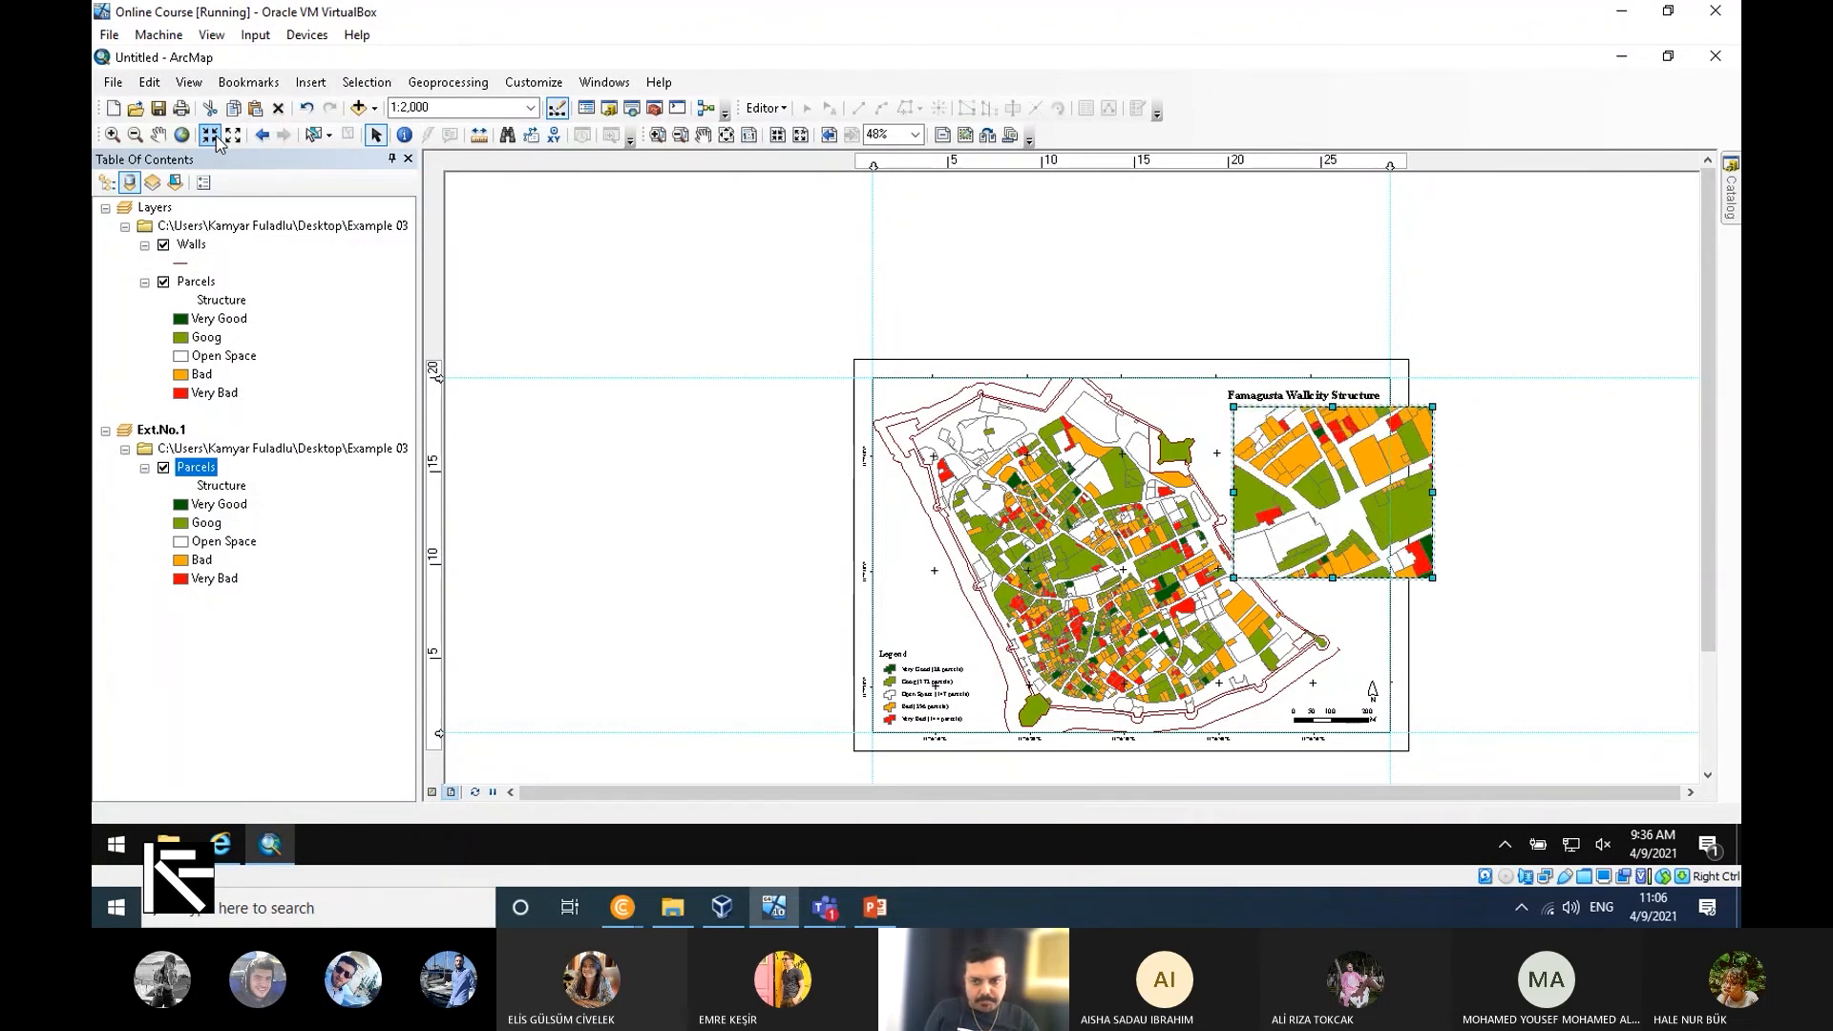
{"action": "left_click", "coordinate": [216, 135]}
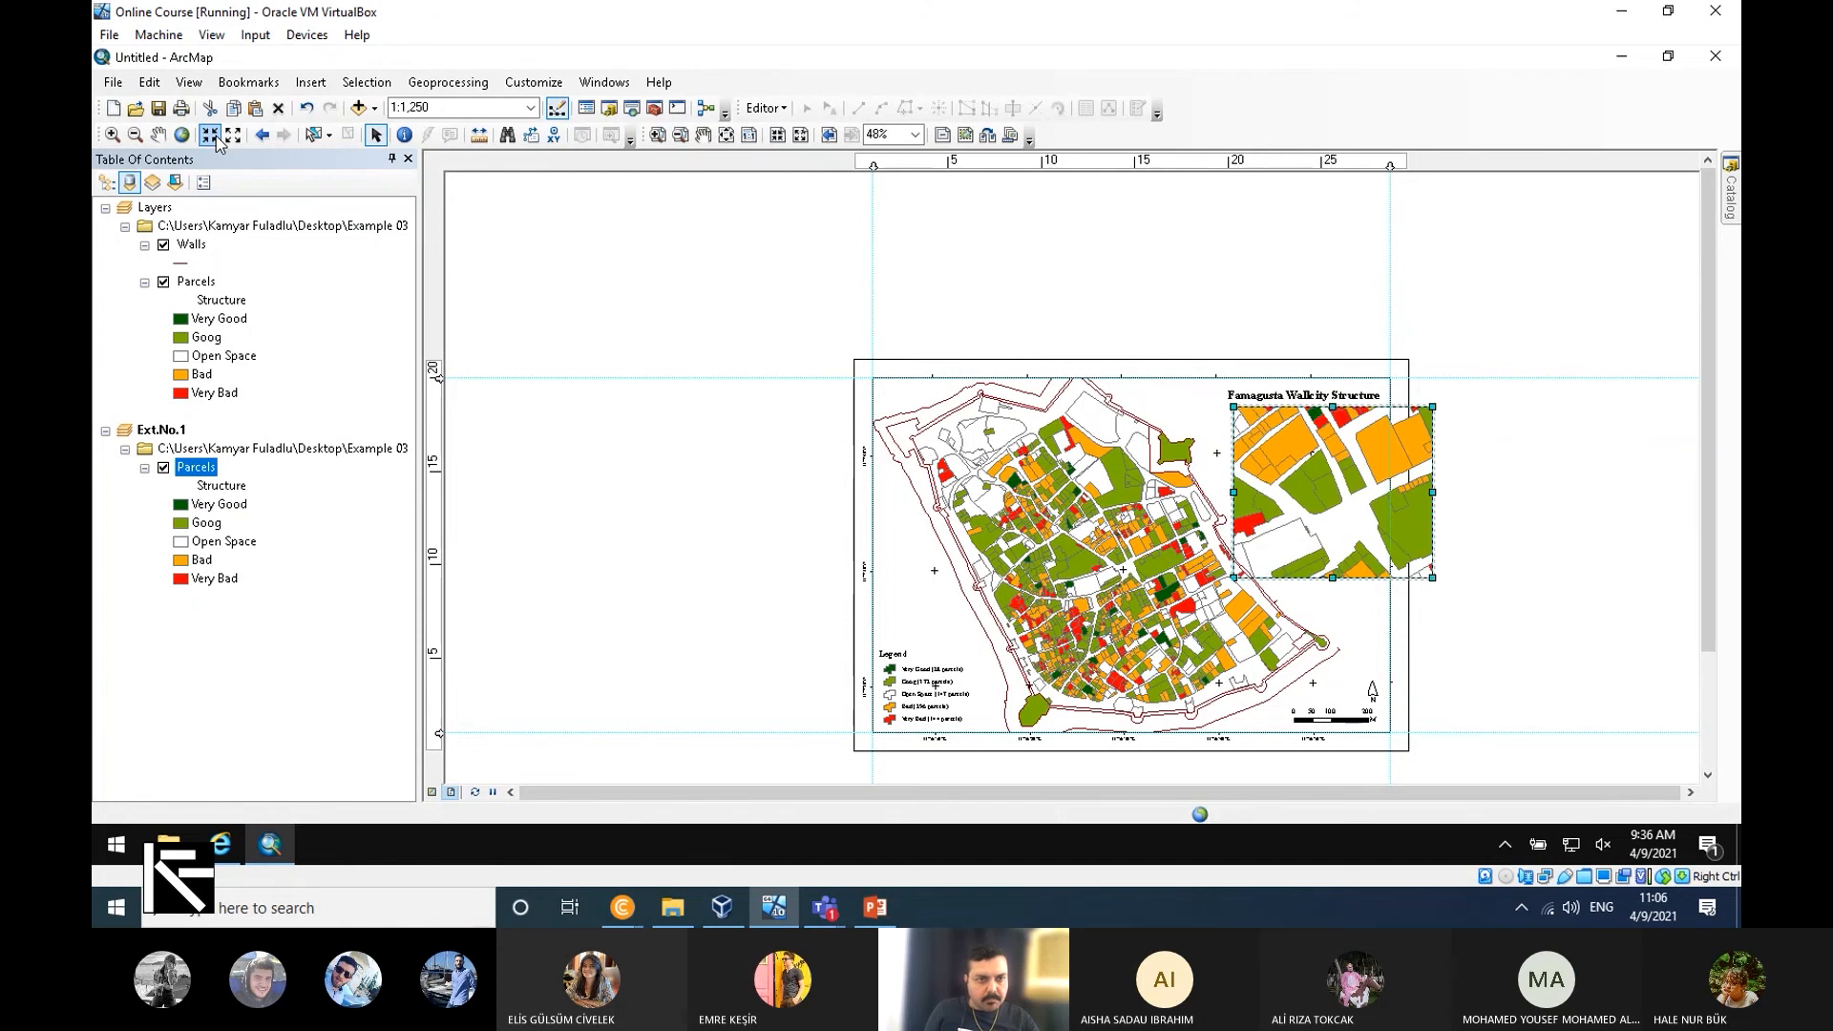
{"action": "left_click", "coordinate": [216, 135]}
{"action": "left_click", "coordinate": [216, 135]}
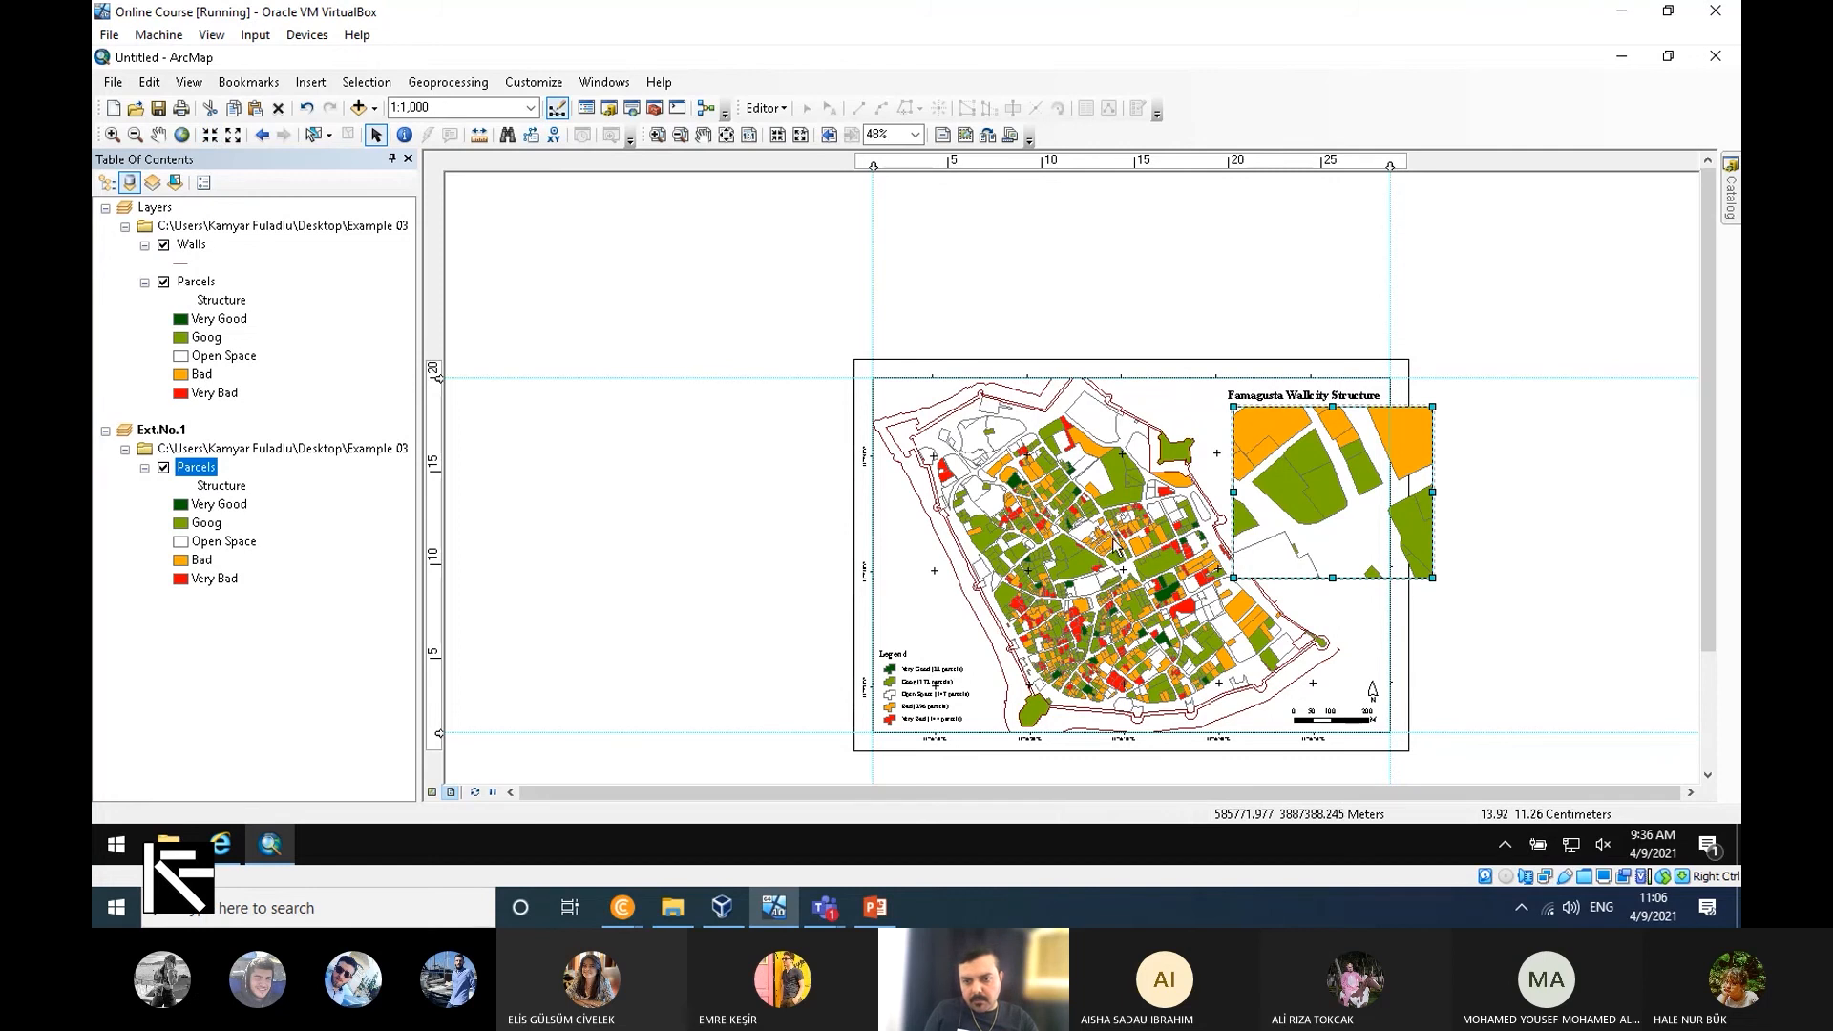
Pan the Ext.No.1 data frame to the parcels in the northeast of the walled city and set its scale to 1:2,500.
{"action": "left_click", "coordinate": [158, 135]}
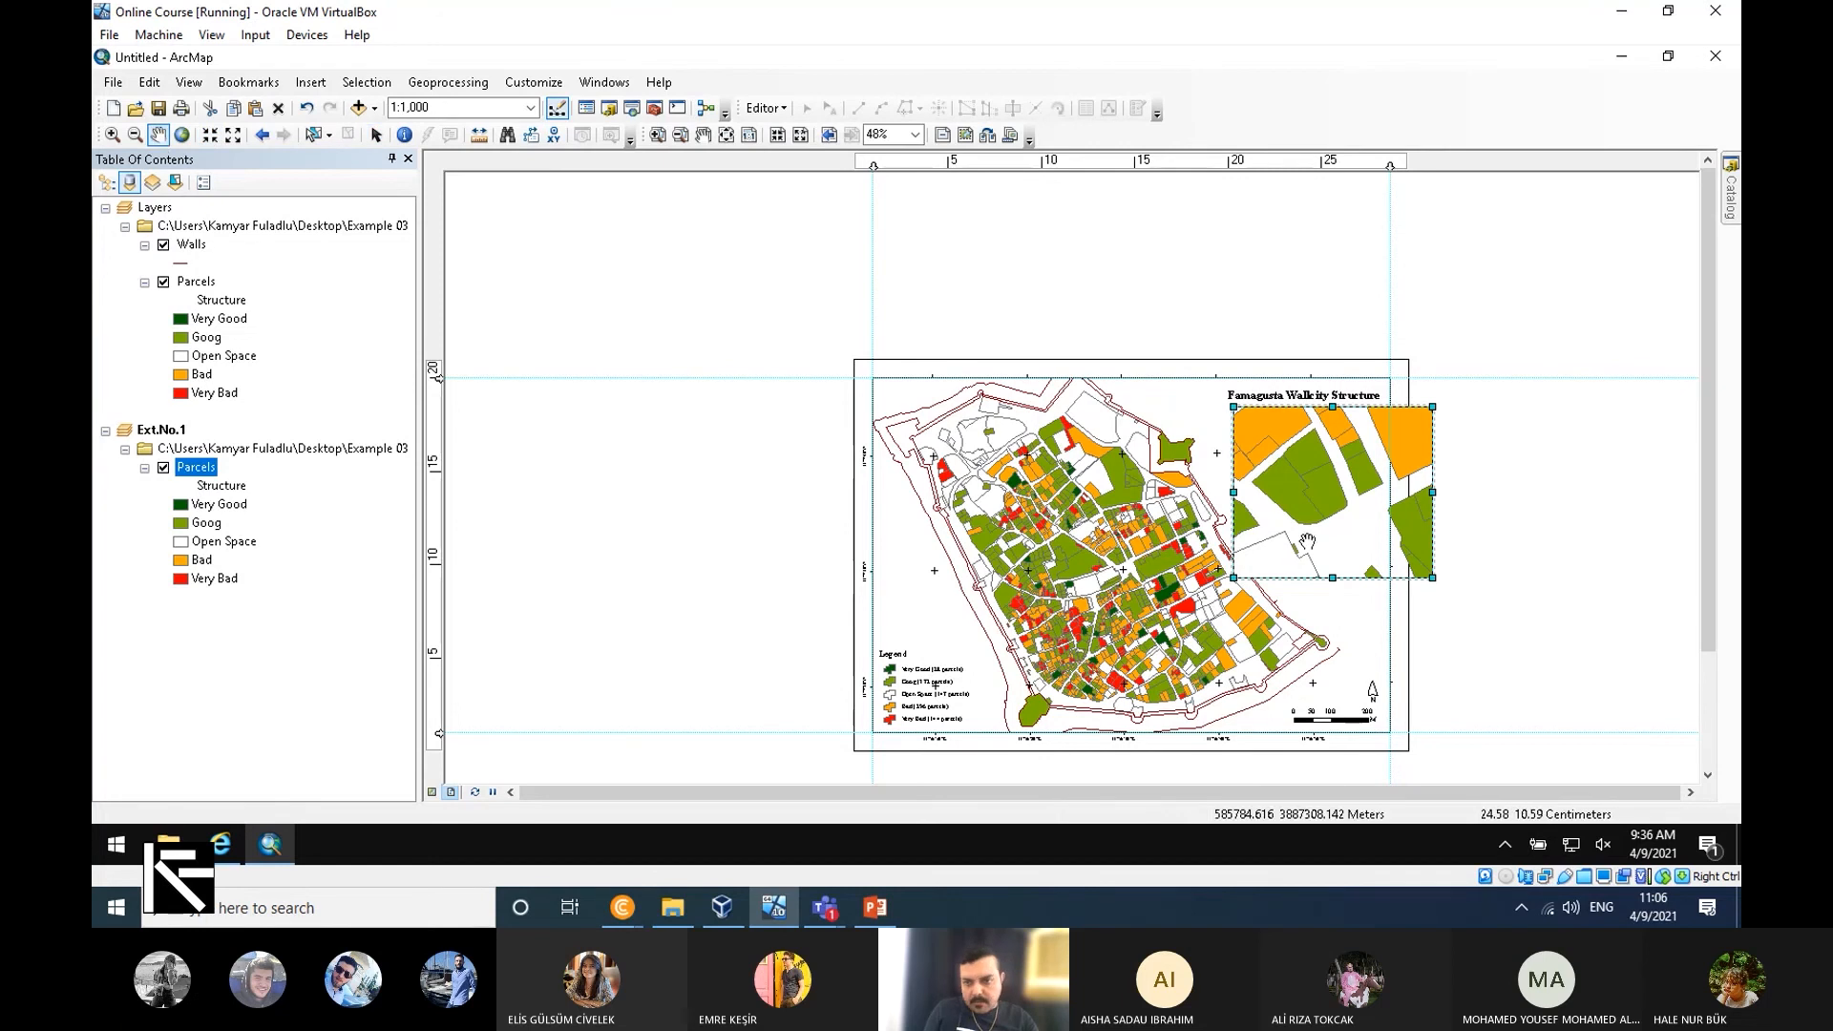
{"action": "left_click_drag", "start_coordinate": [1342, 485], "coordinate": [1281, 563]}
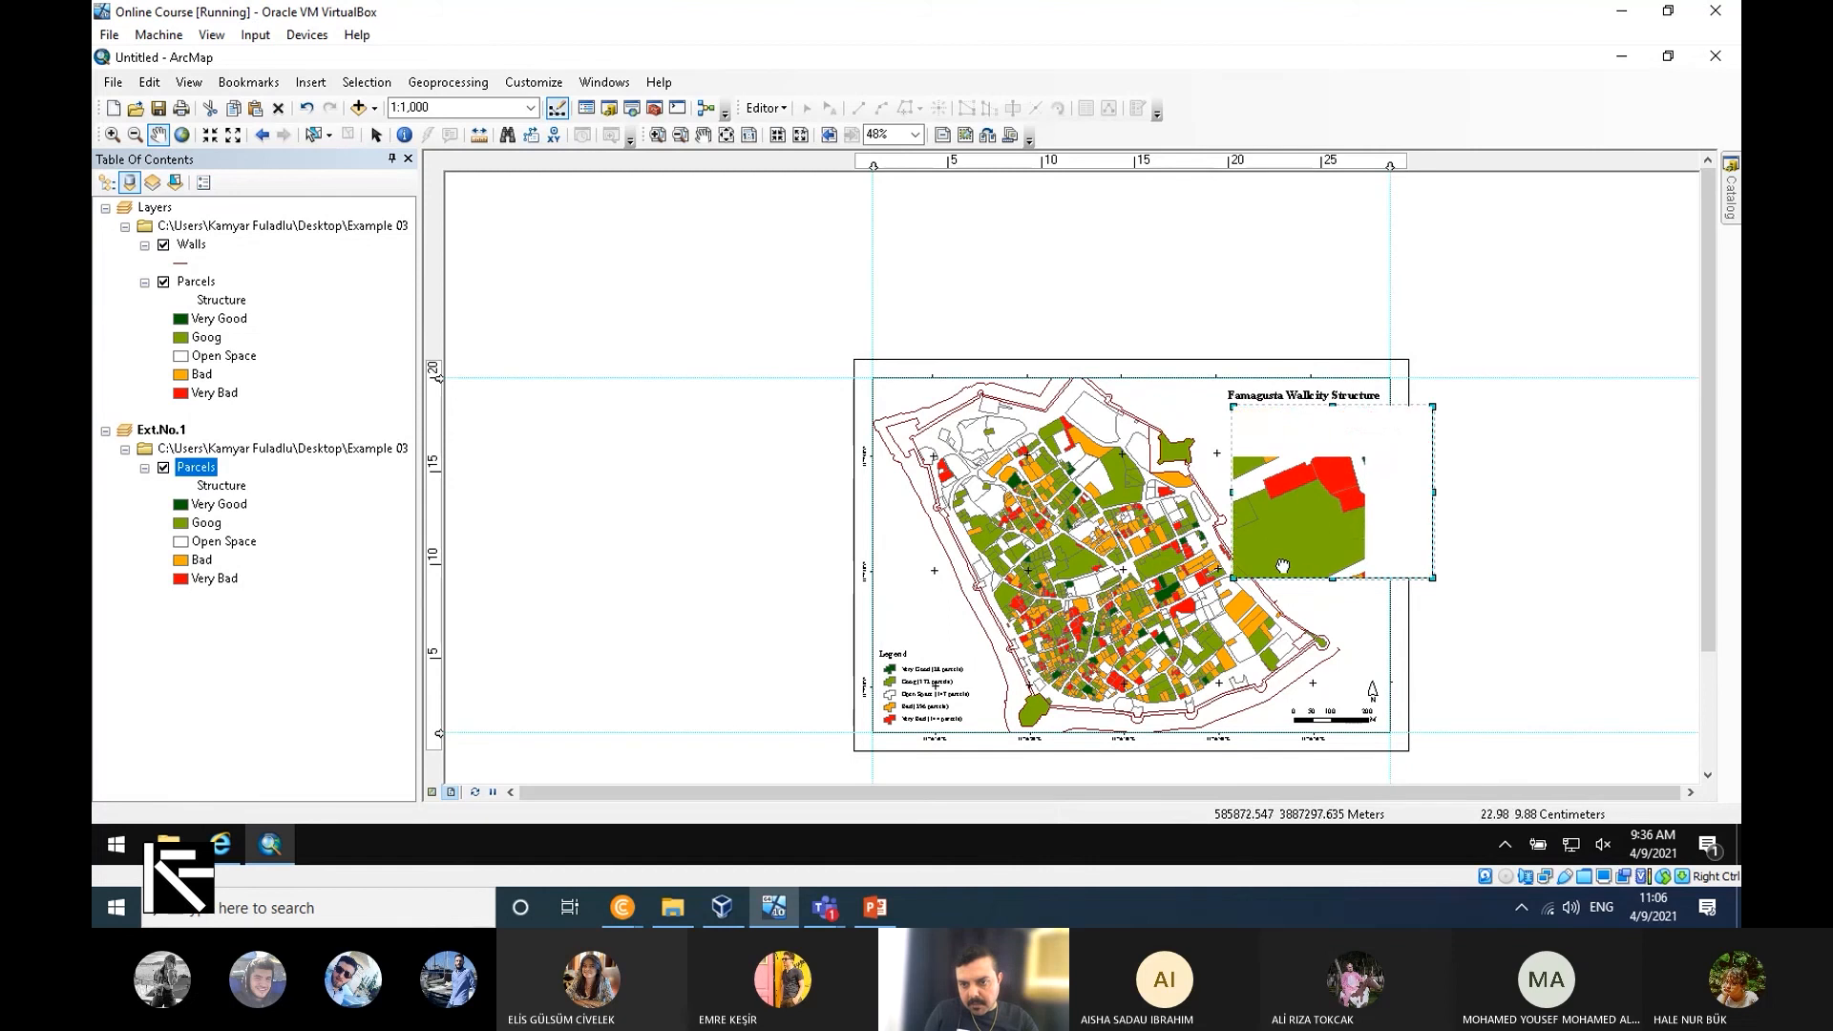
{"action": "left_click_drag", "start_coordinate": [1330, 502], "coordinate": [1272, 537]}
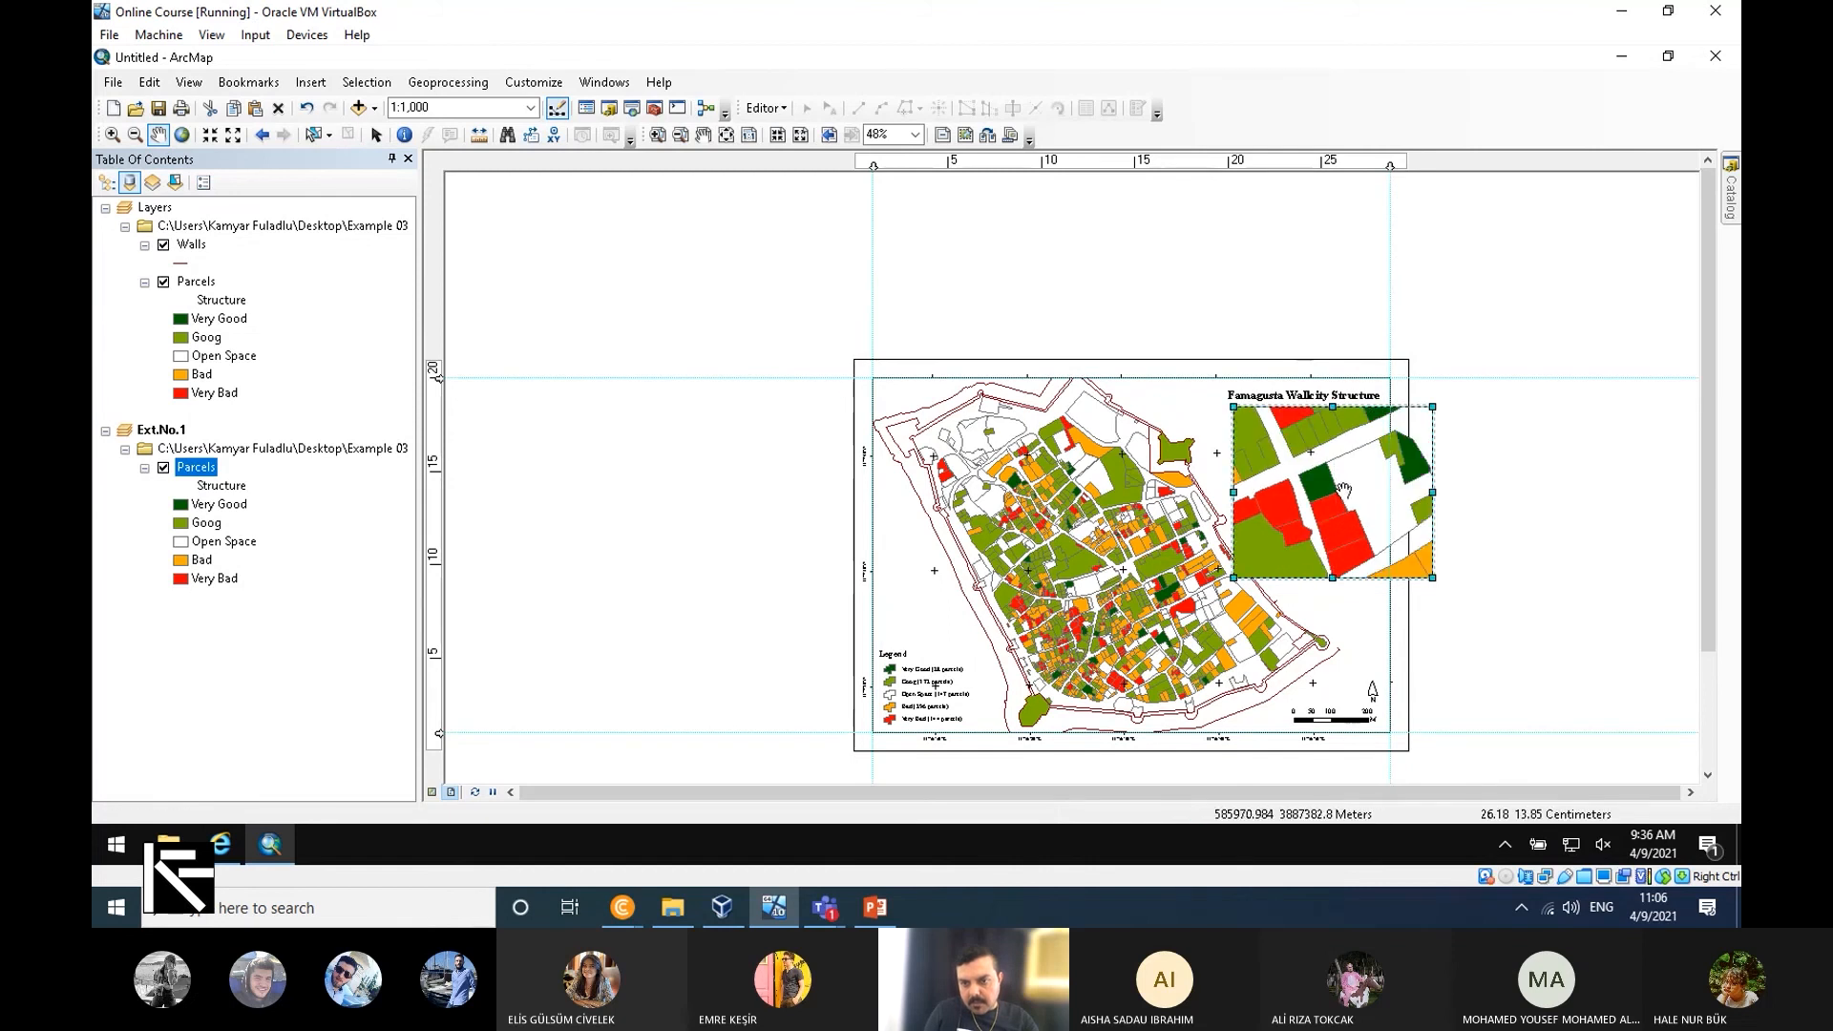
{"action": "left_click_drag", "start_coordinate": [1344, 490], "coordinate": [1277, 519]}
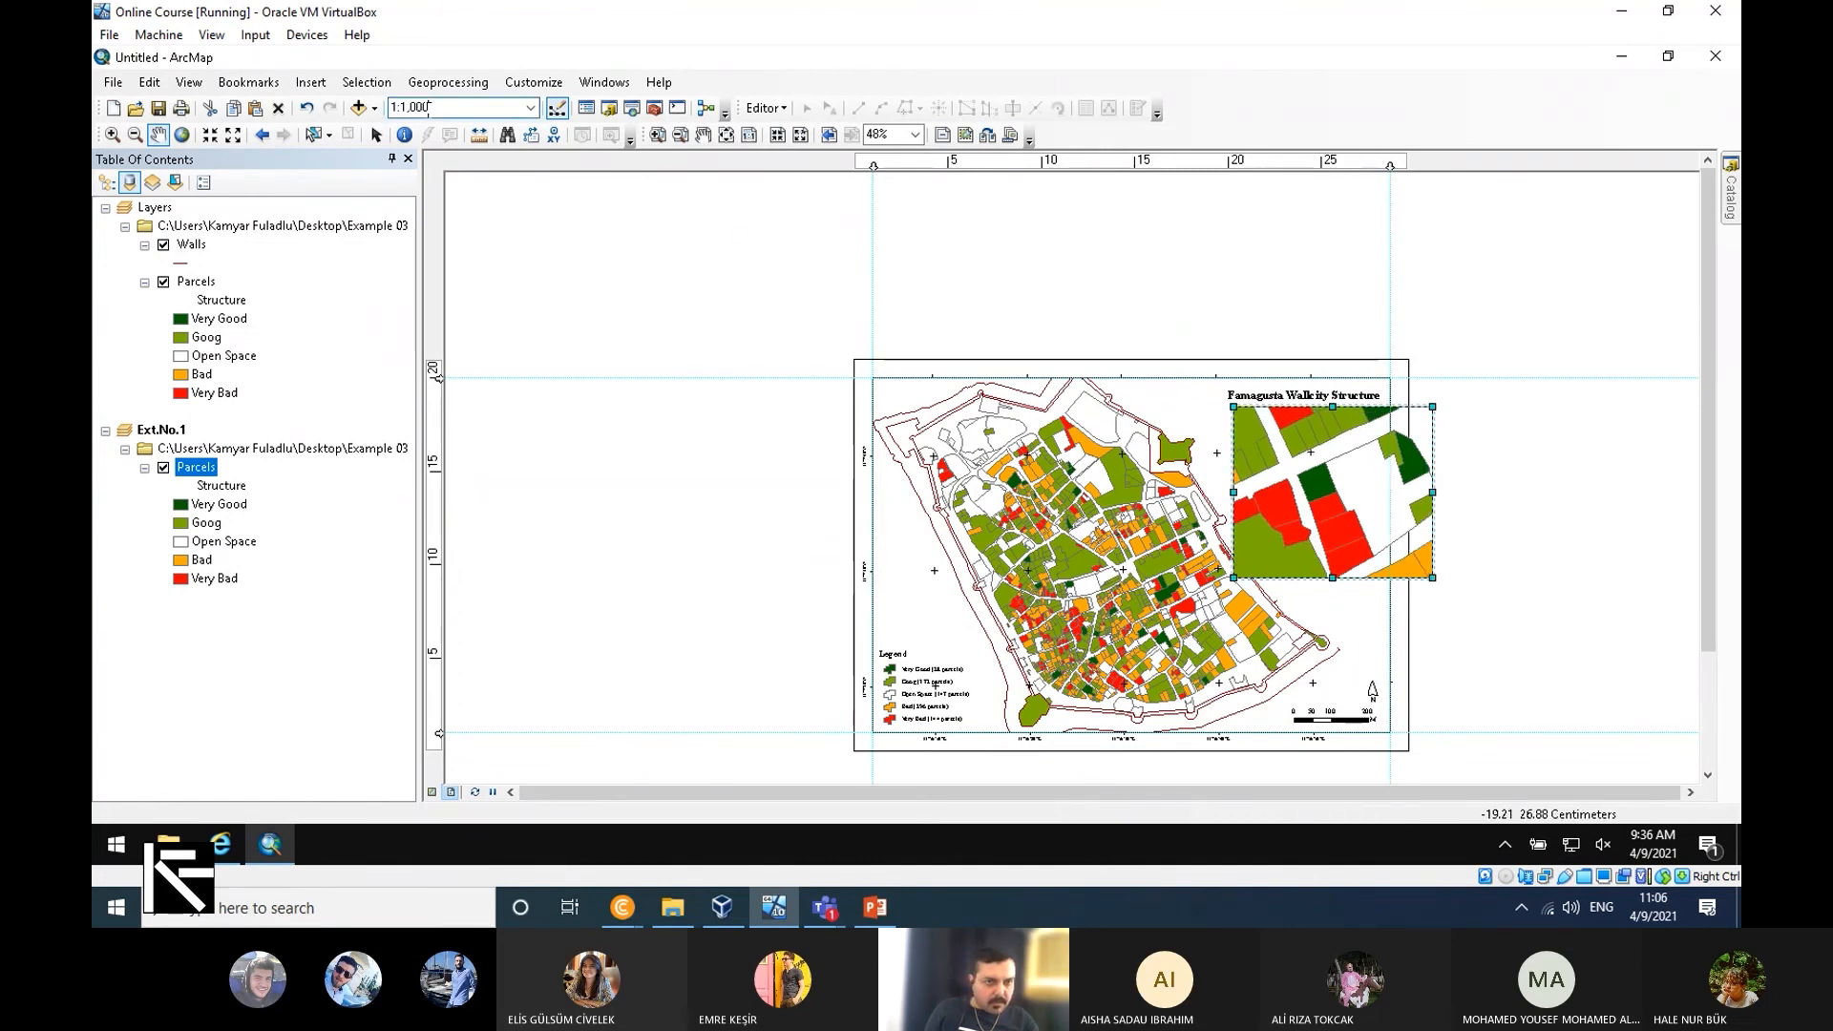
{"action": "double_click", "coordinate": [401, 108]}
{"action": "type", "text": "25"}
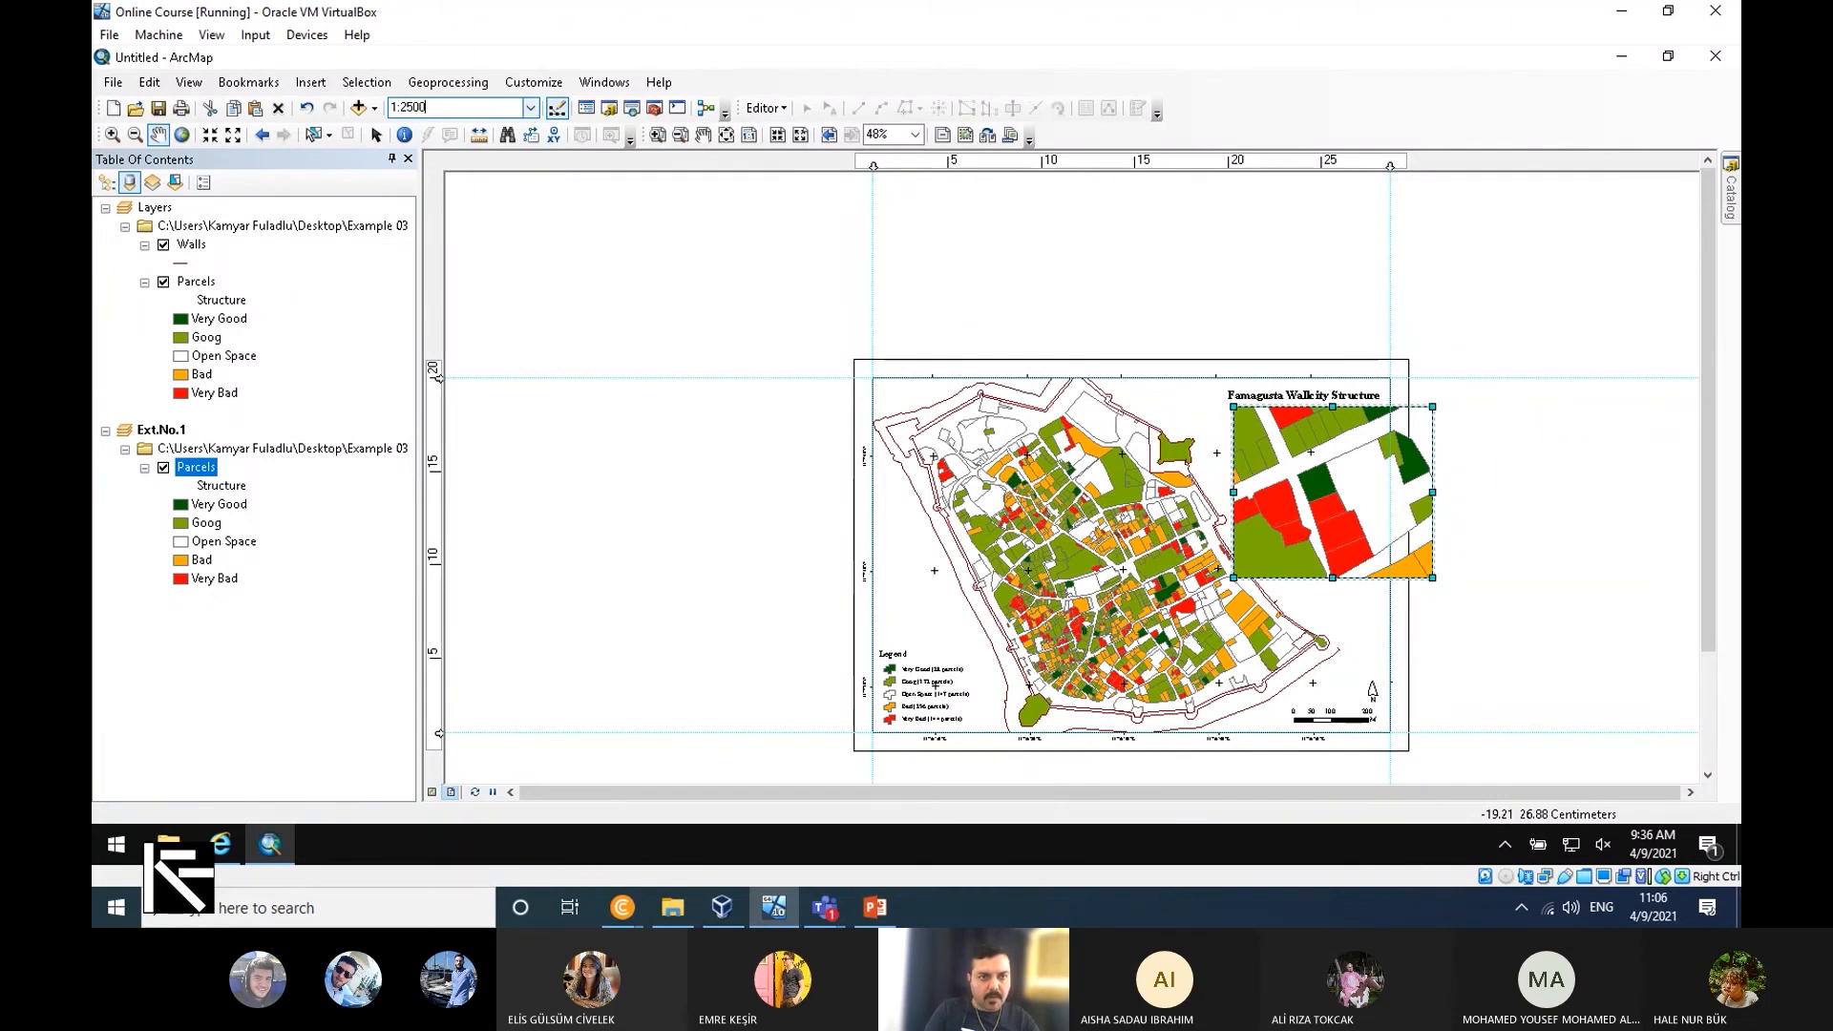
{"action": "key", "text": "Return"}
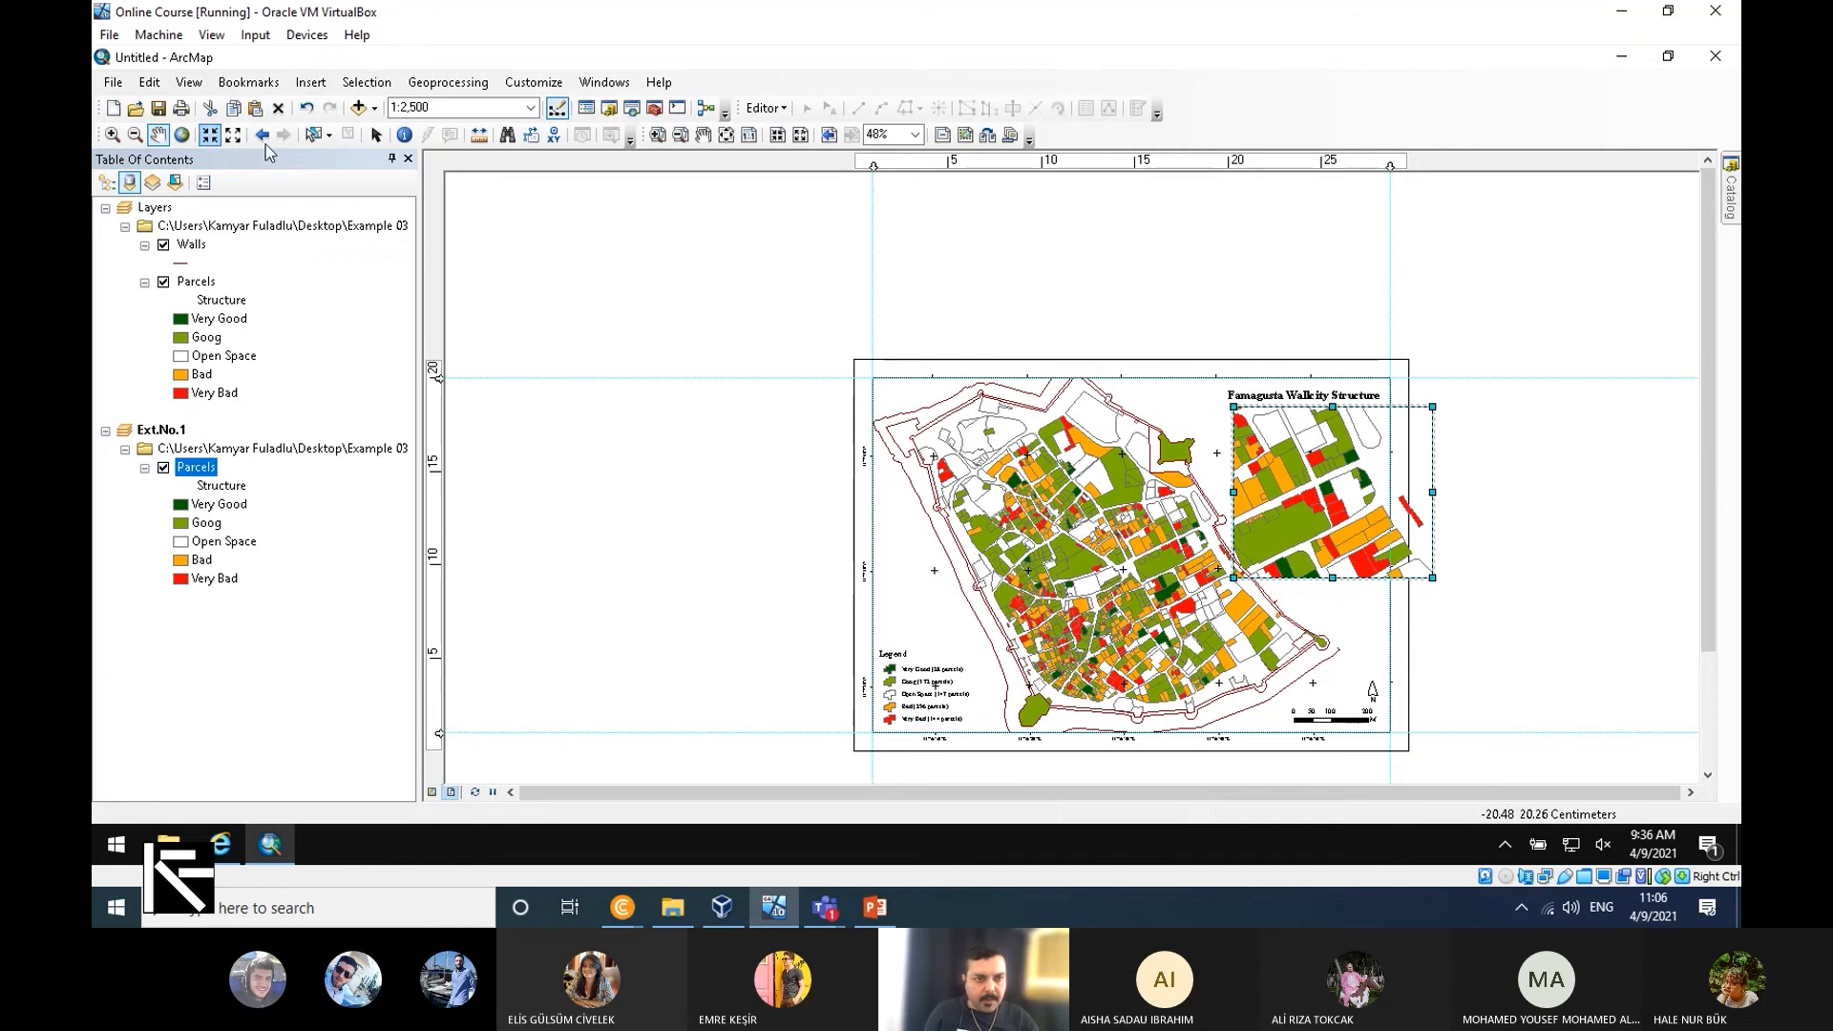
{"action": "left_click", "coordinate": [373, 138]}
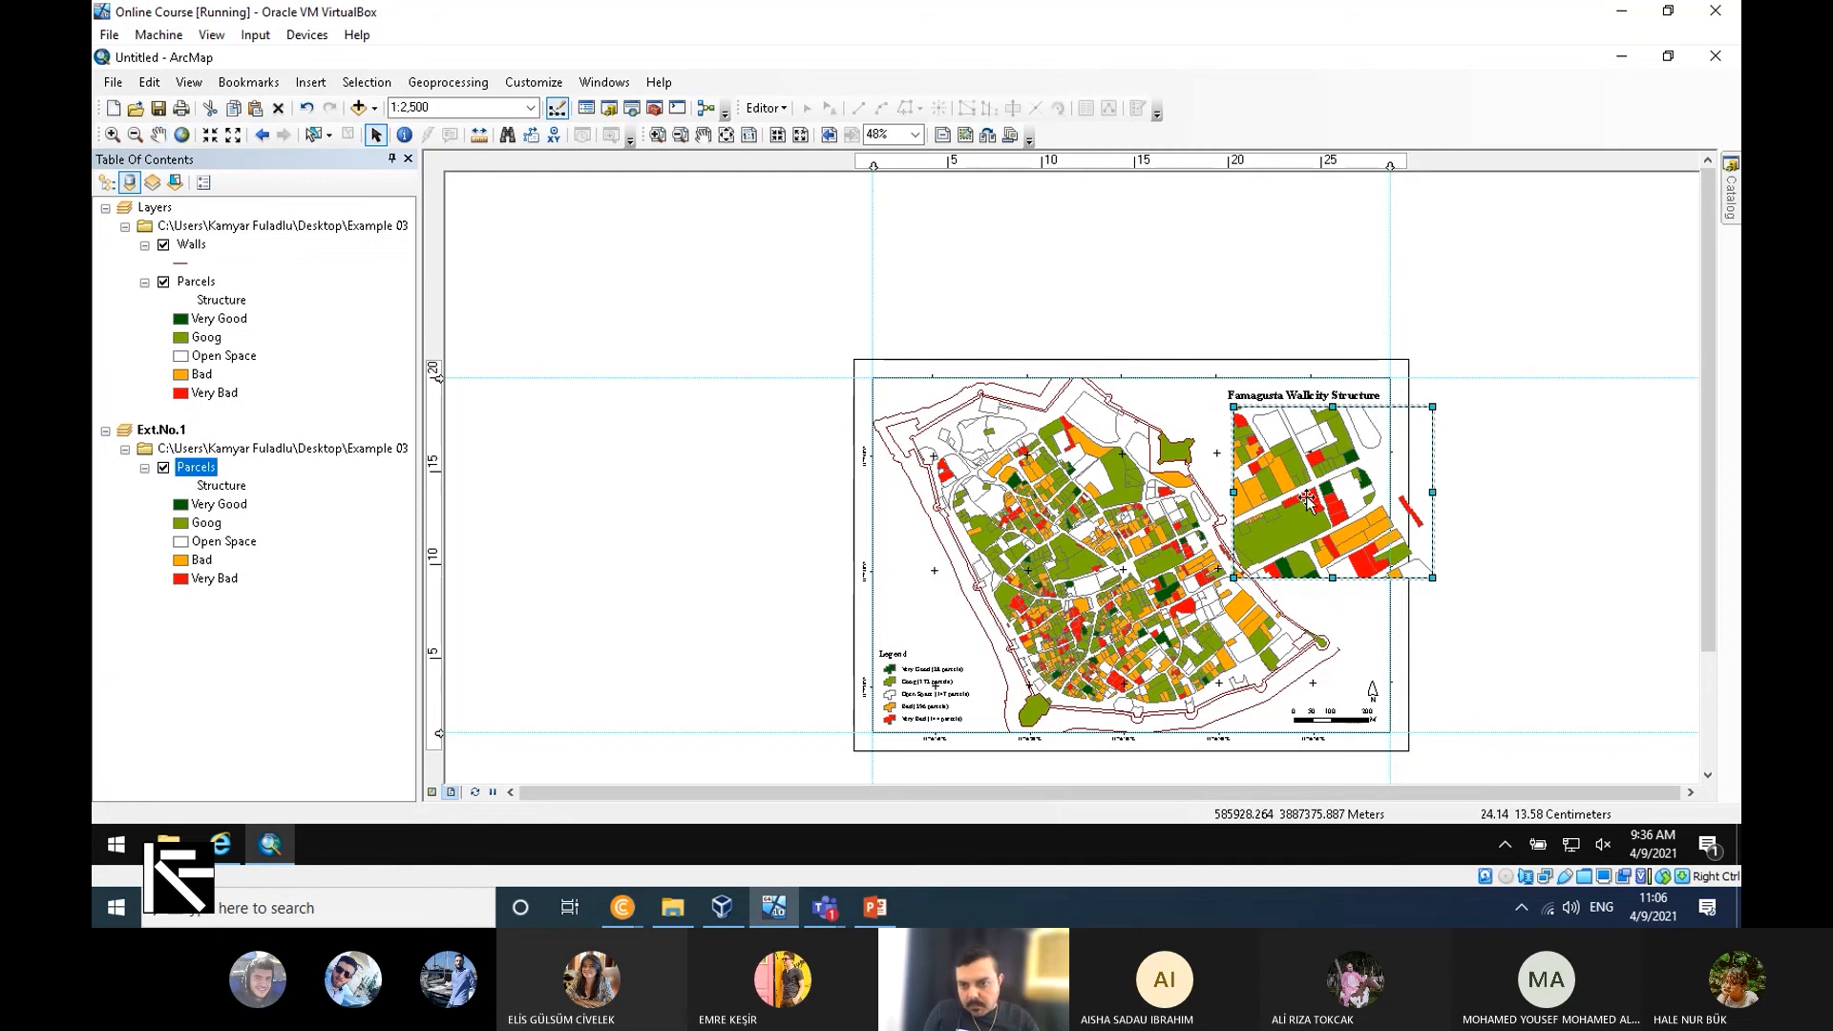
Give the Ext.No.1 data frame a Hollow background style with its colour set to white.
{"action": "left_click_drag", "start_coordinate": [1307, 498], "coordinate": [1435, 456]}
{"action": "right_click", "coordinate": [1443, 452]}
{"action": "left_click", "coordinate": [1456, 432]}
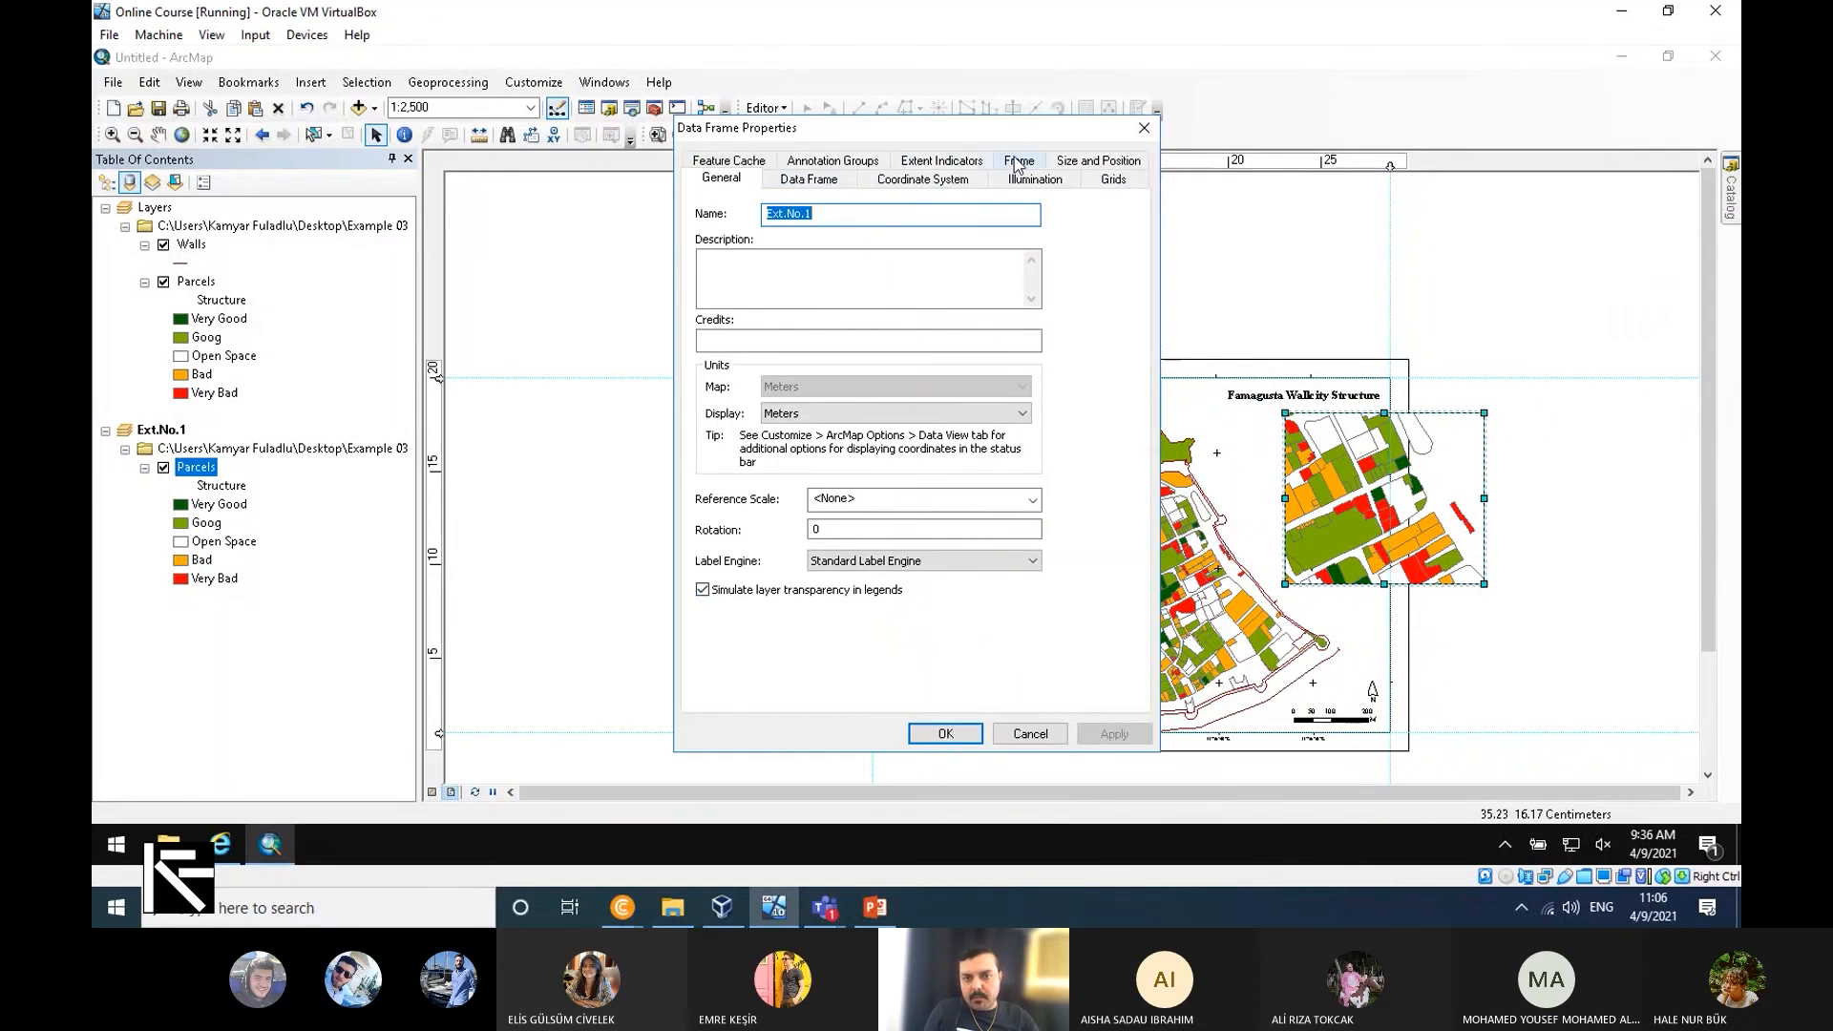
{"action": "left_click", "coordinate": [816, 182]}
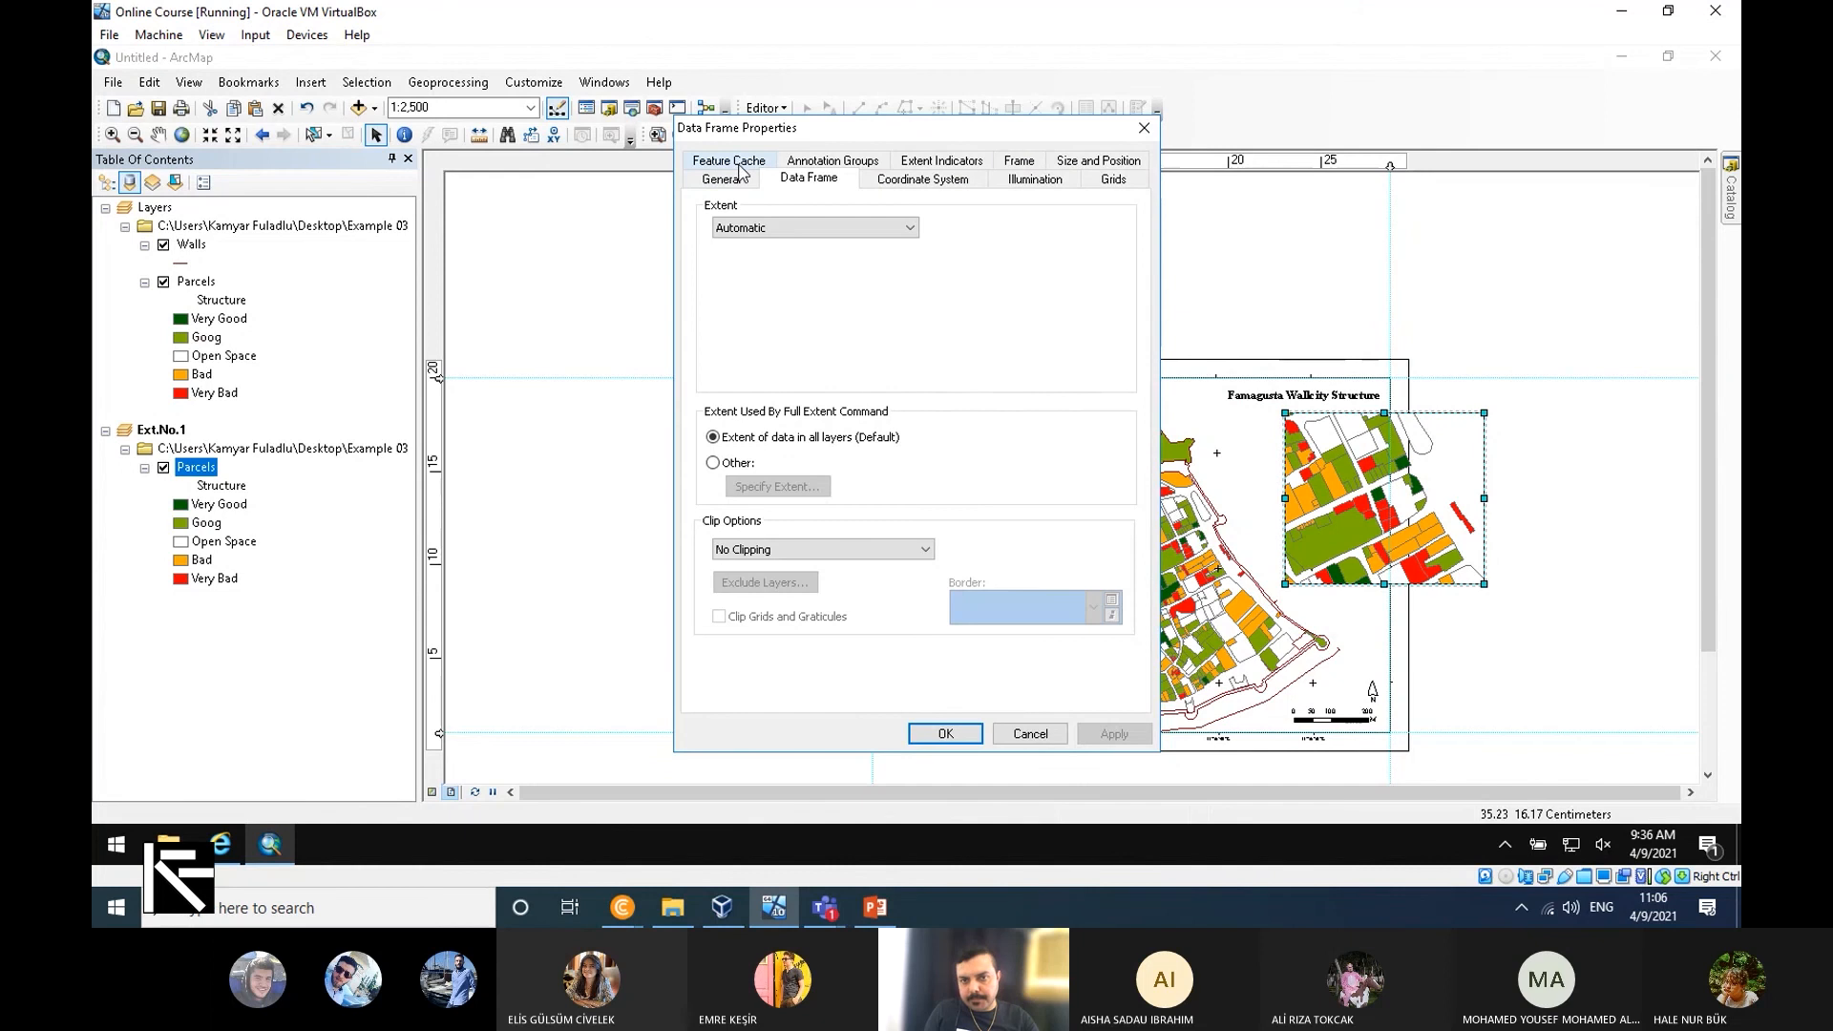
{"action": "left_click", "coordinate": [1019, 161]}
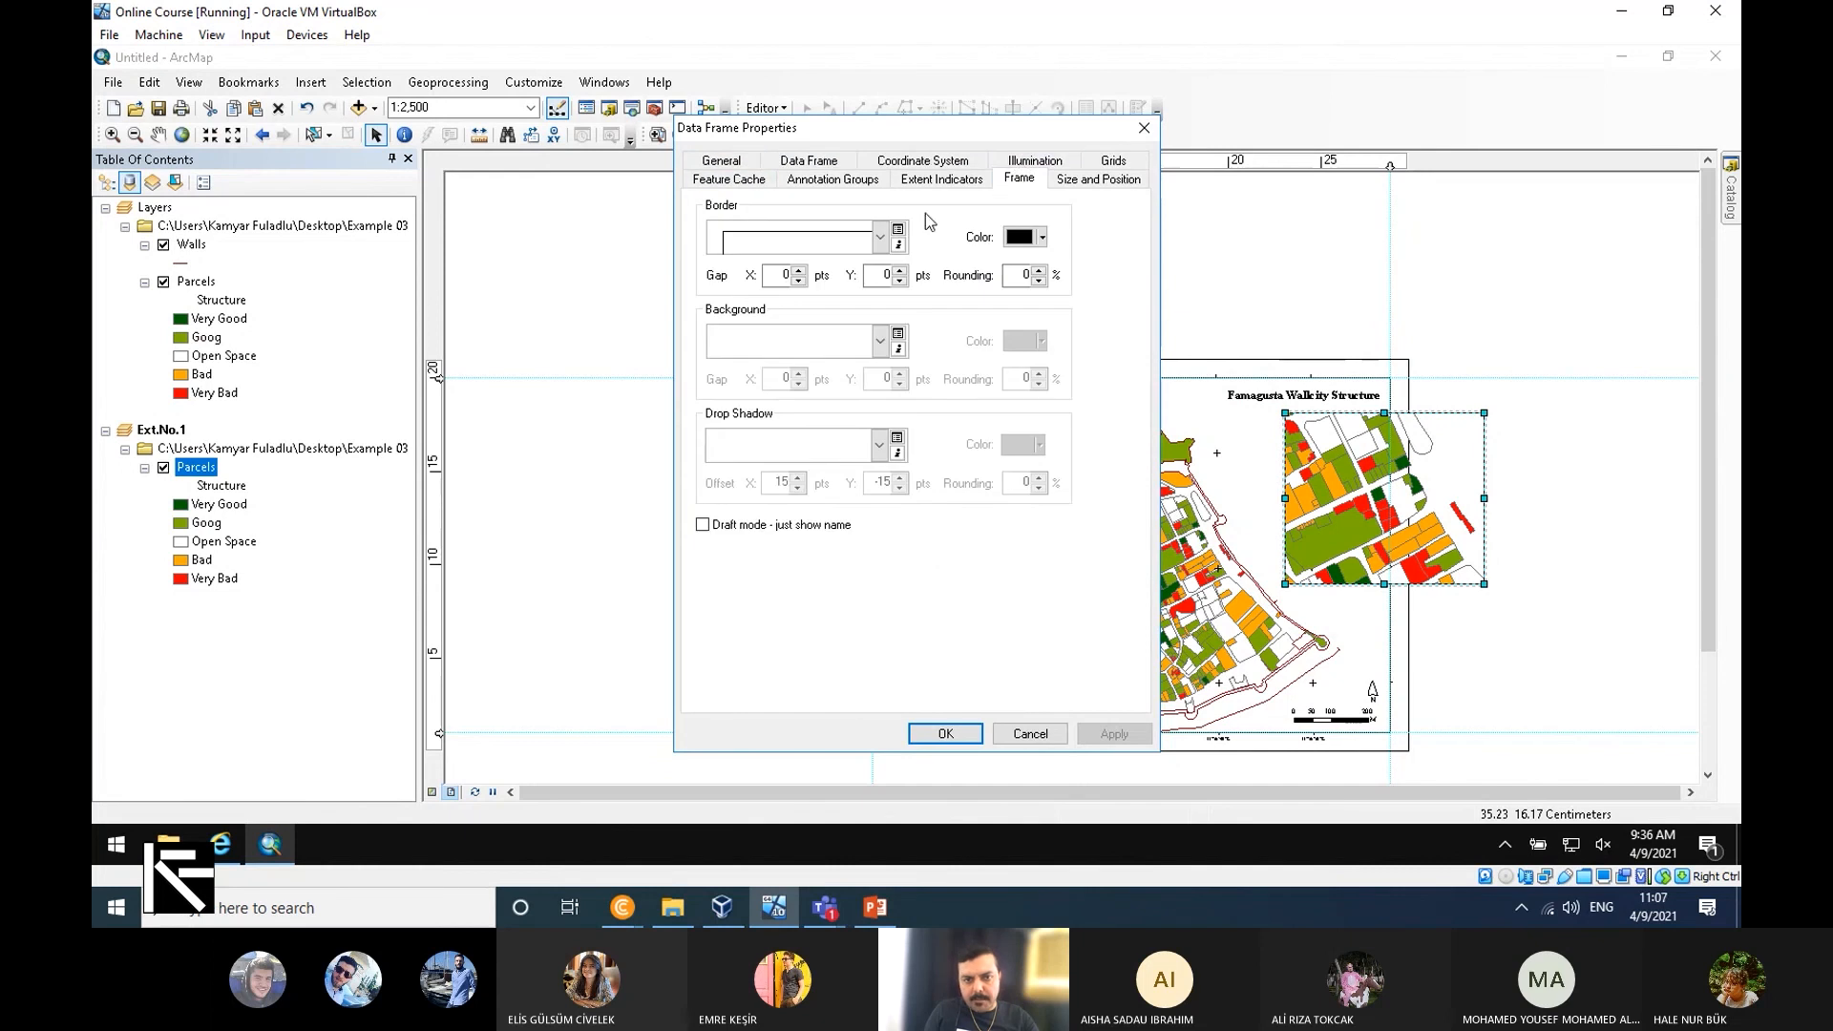
{"action": "left_click", "coordinate": [879, 342]}
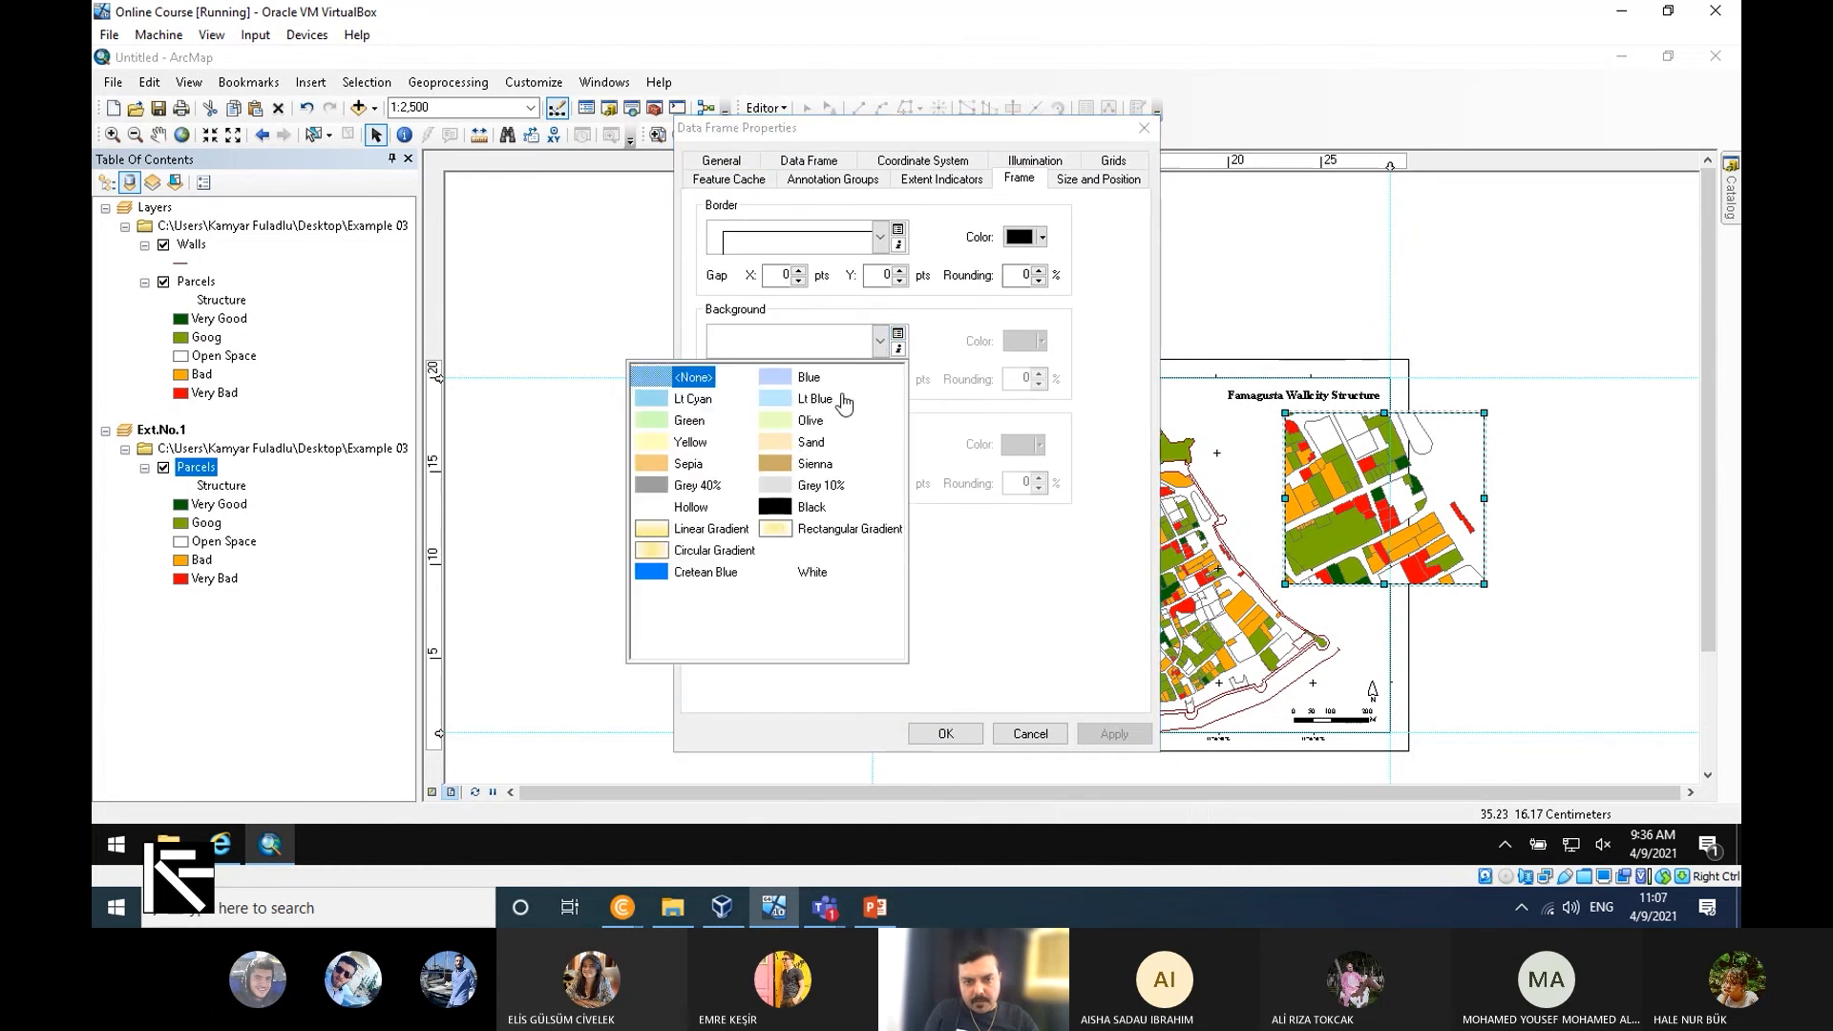
{"action": "left_click", "coordinate": [1045, 240]}
{"action": "left_click", "coordinate": [879, 342]}
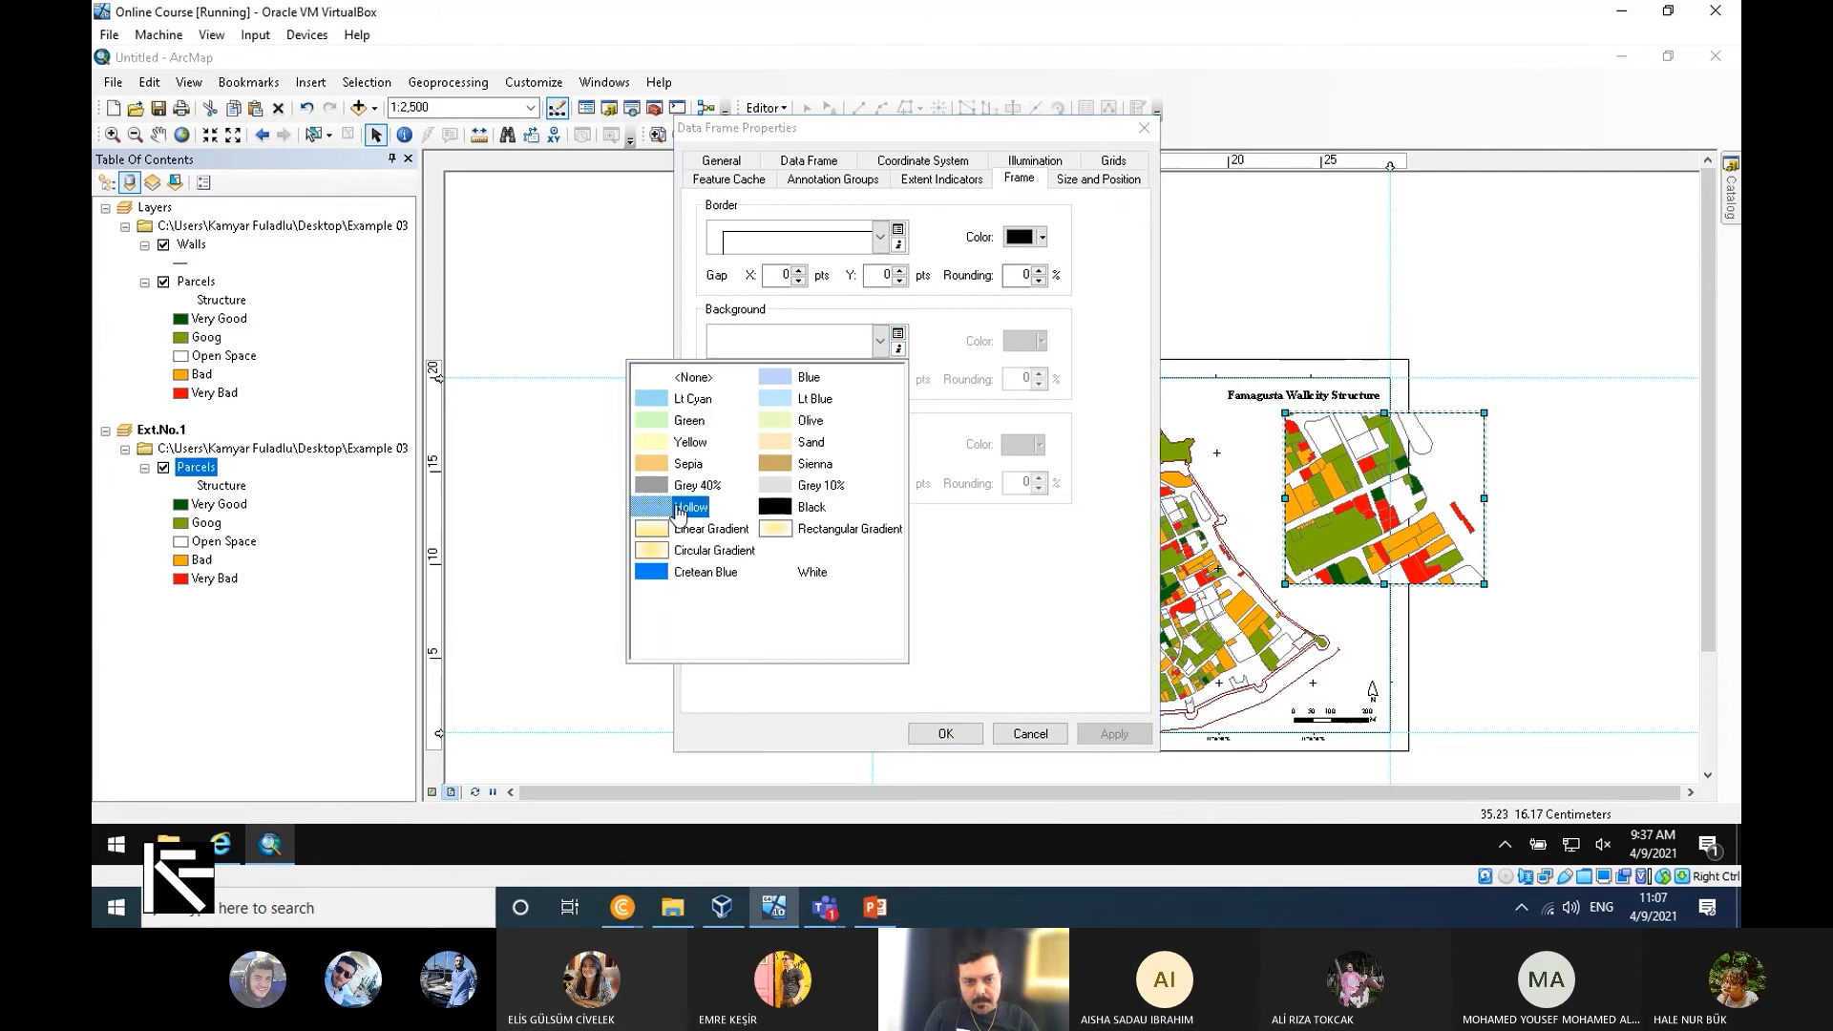
{"action": "left_click", "coordinate": [679, 516]}
{"action": "left_click", "coordinate": [1041, 341]}
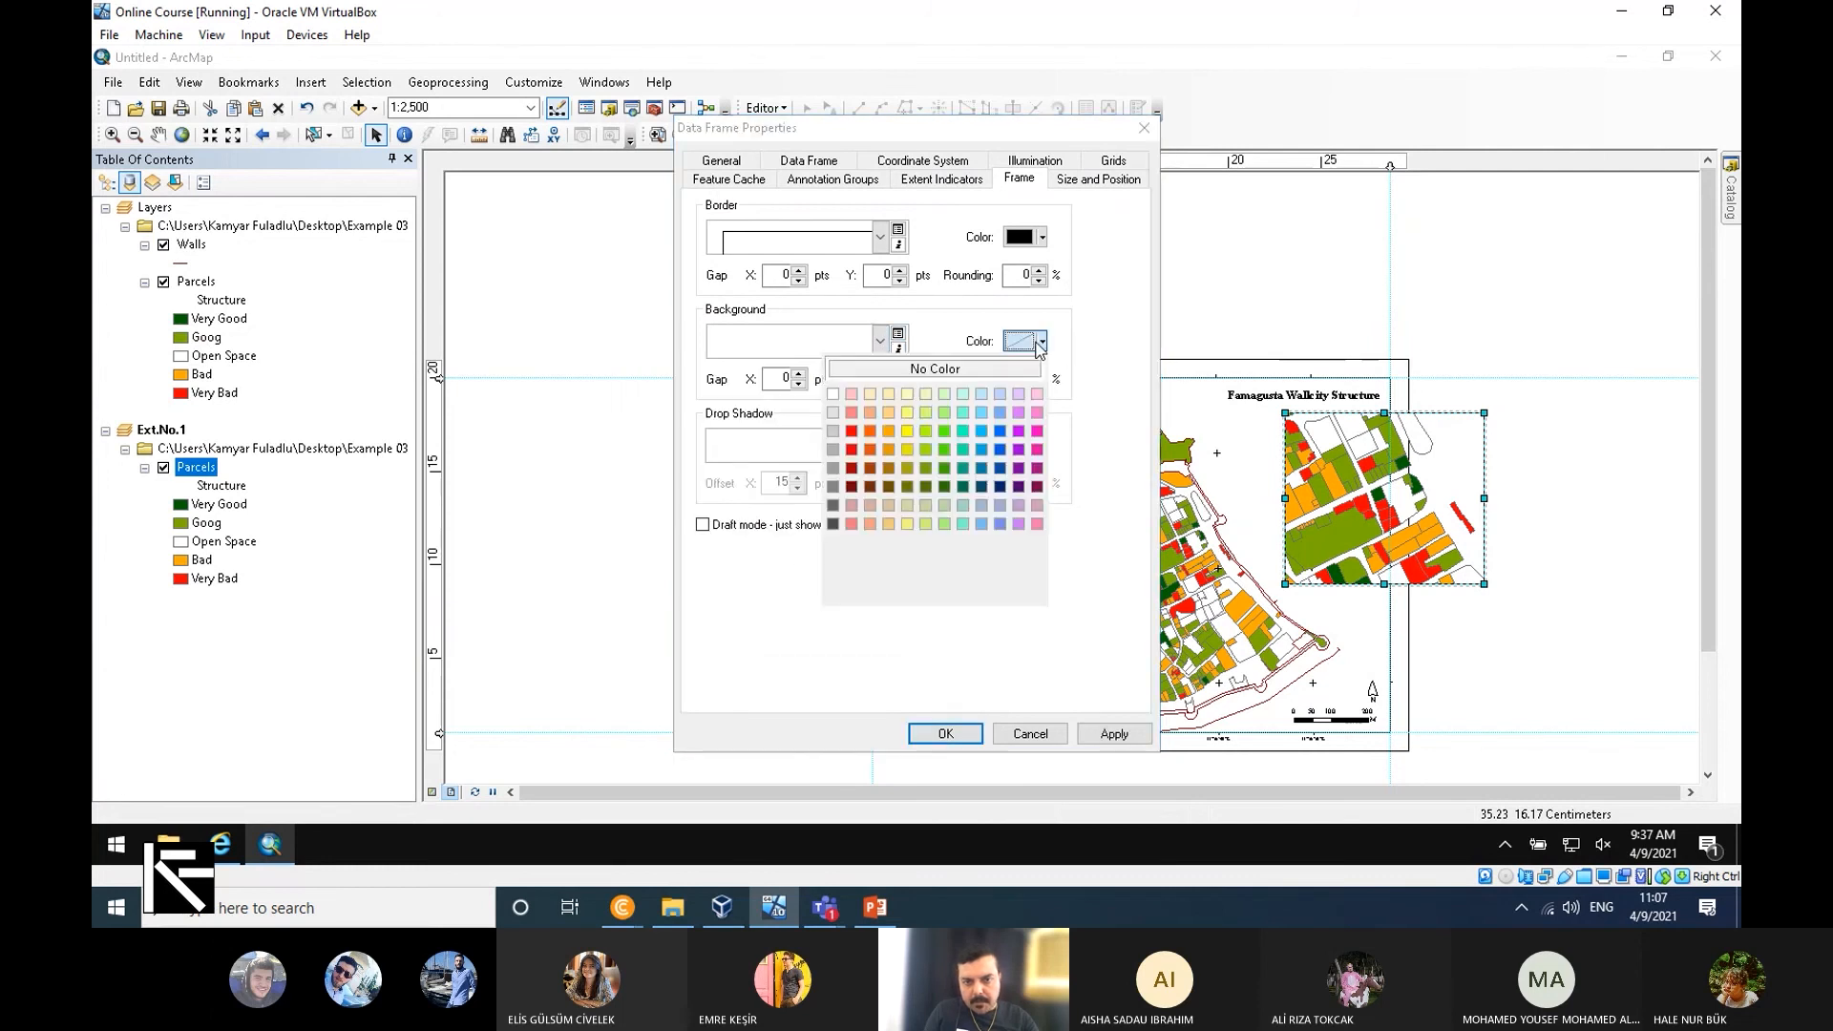
{"action": "left_click", "coordinate": [832, 393]}
{"action": "left_click", "coordinate": [1107, 731]}
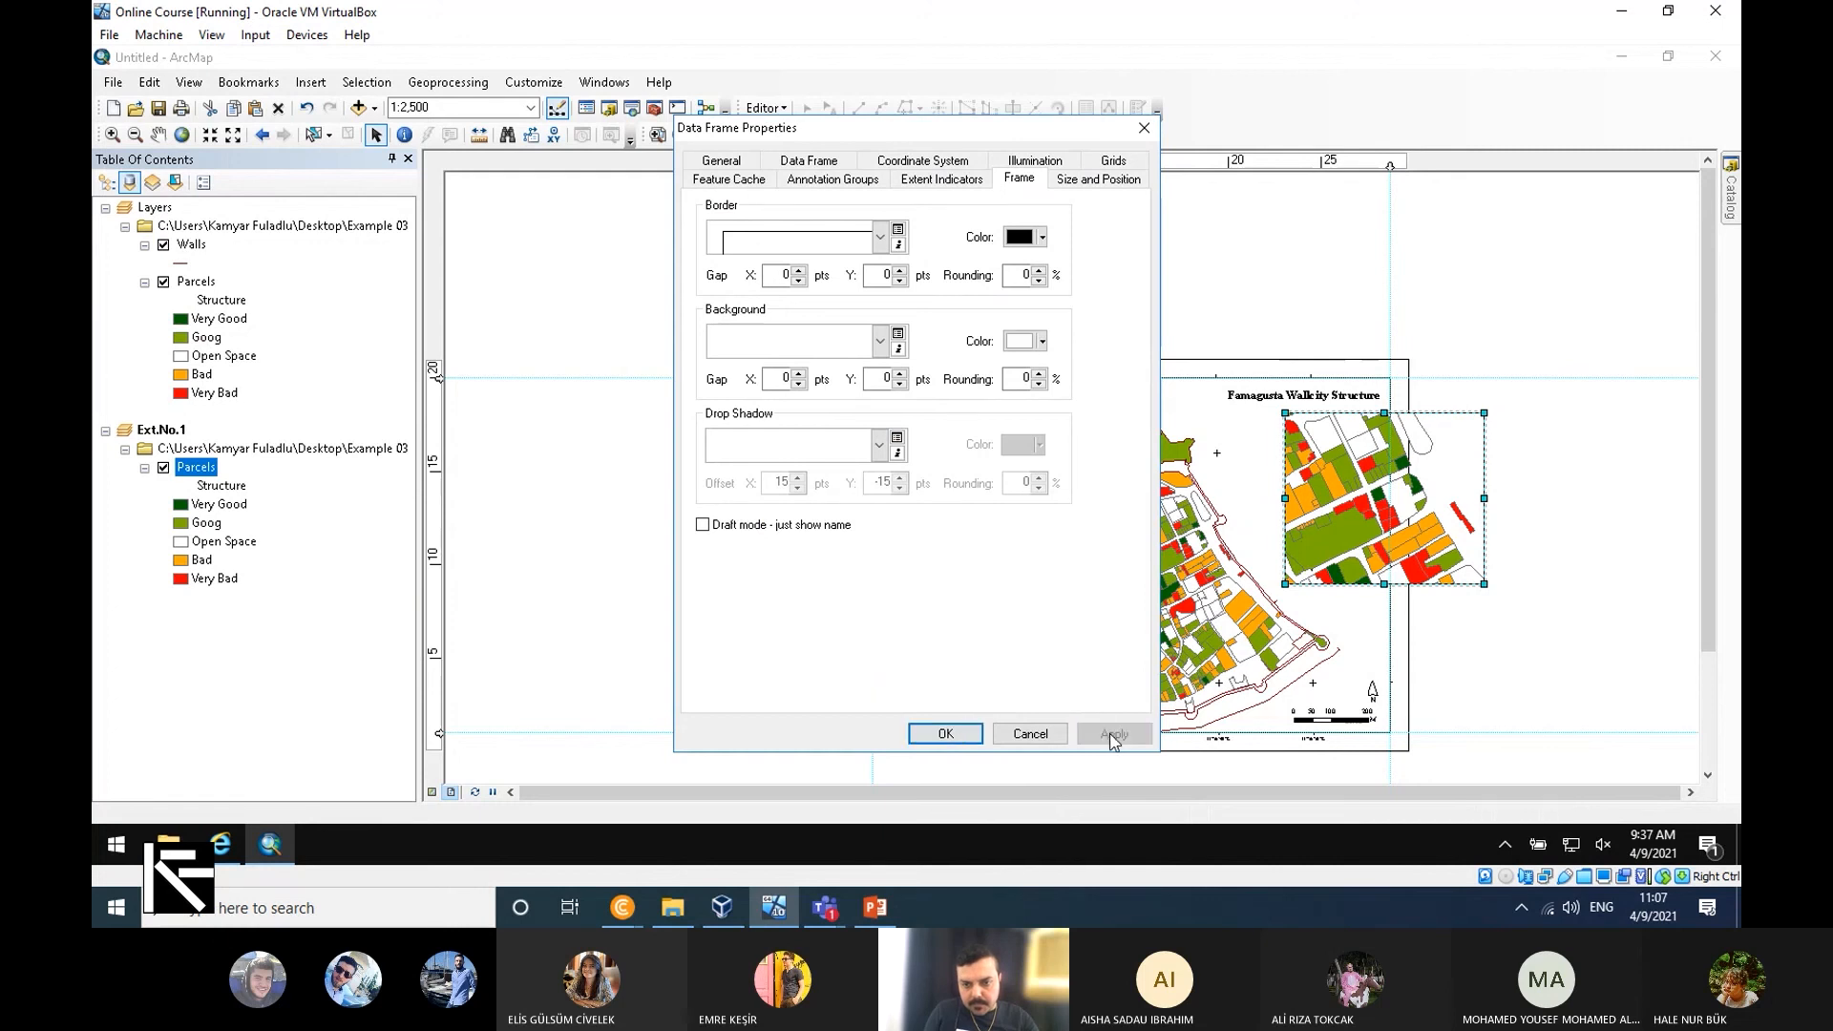
{"action": "left_click", "coordinate": [946, 733]}
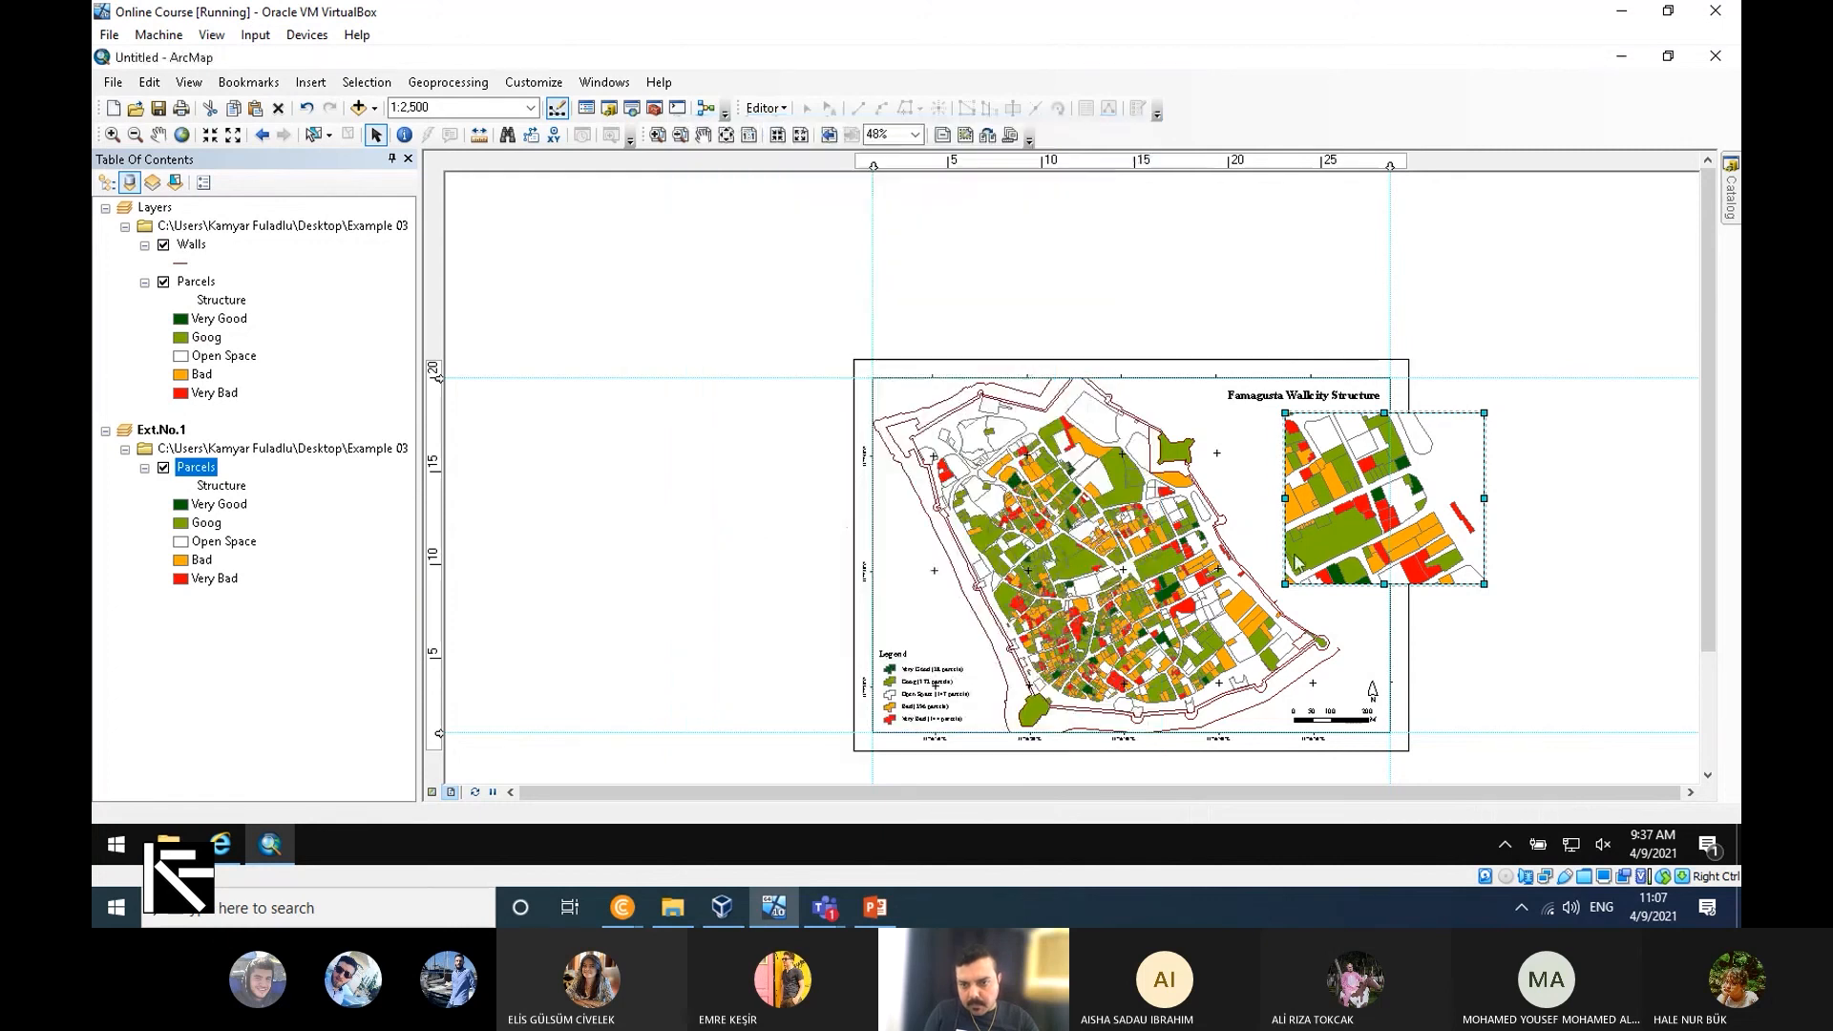
Shrink the Ext.No.1 data frame and place it inside the page margins, directly beneath the Famagusta Wallcity Structure title.
{"action": "left_click_drag", "start_coordinate": [1297, 560], "coordinate": [1322, 545]}
{"action": "left_click_drag", "start_coordinate": [1451, 475], "coordinate": [1351, 477]}
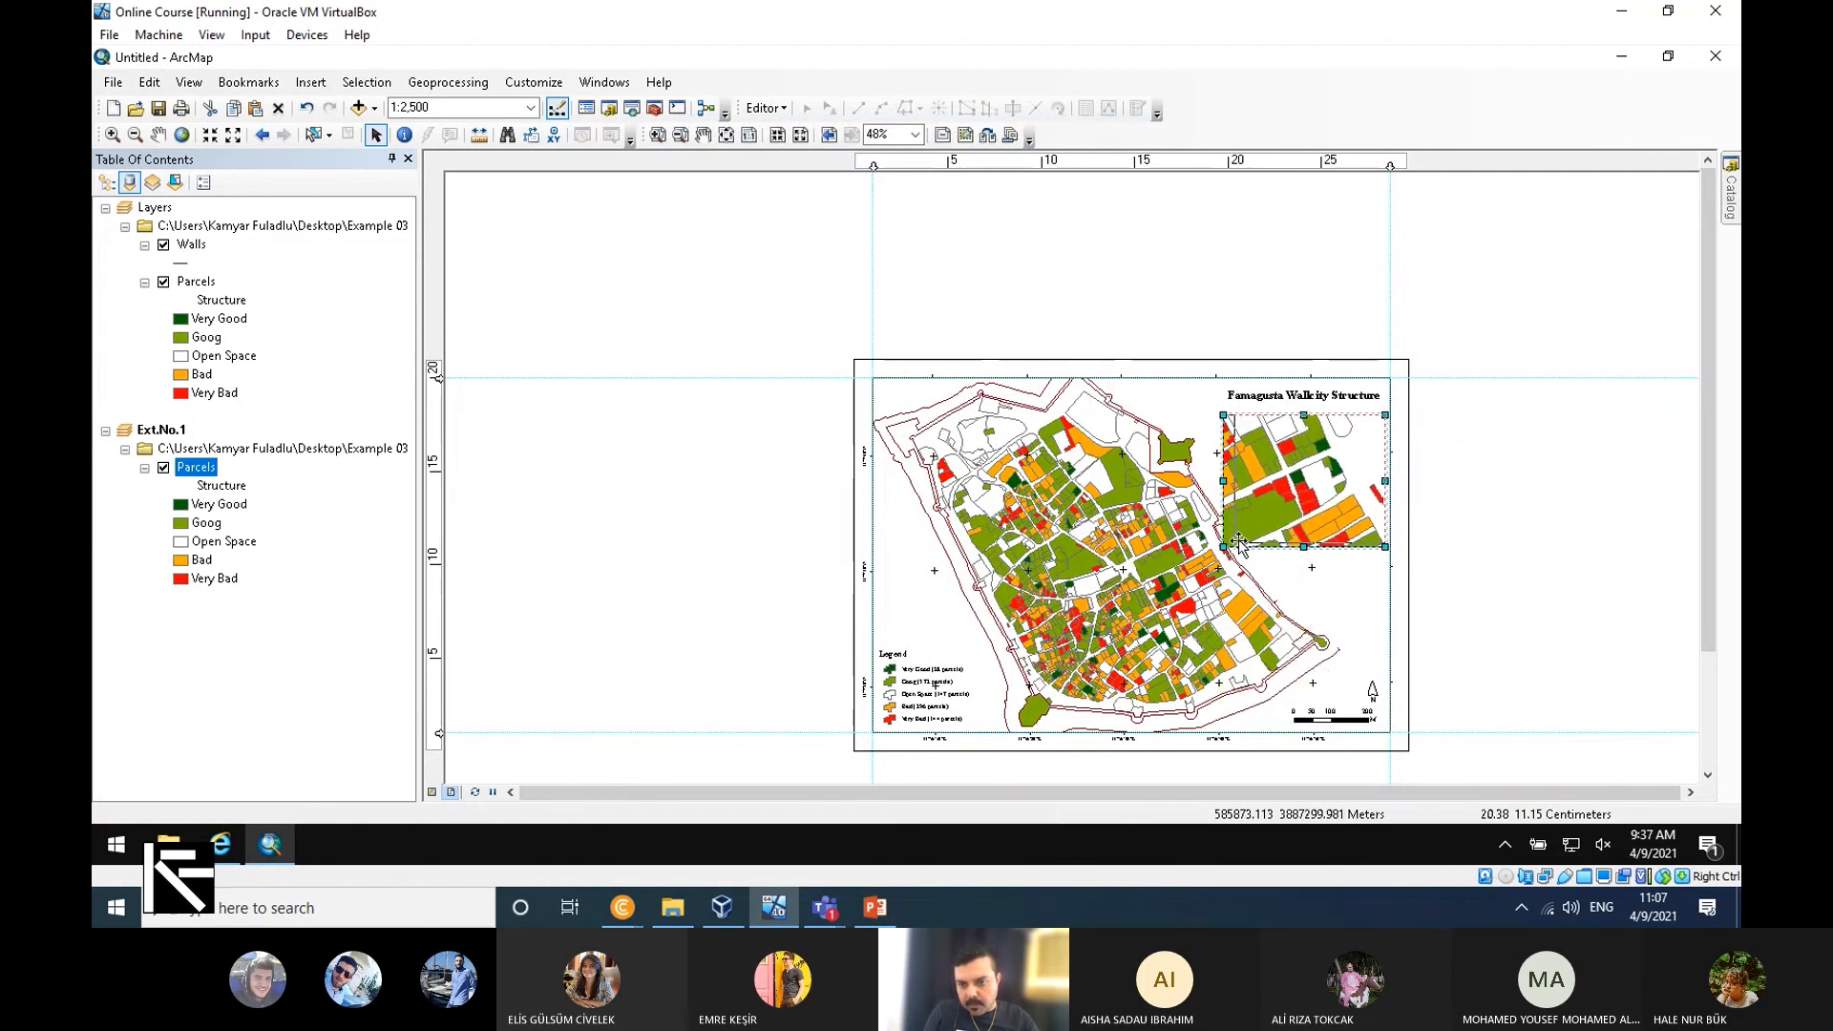
{"action": "left_click_drag", "start_coordinate": [1242, 537], "coordinate": [1241, 537]}
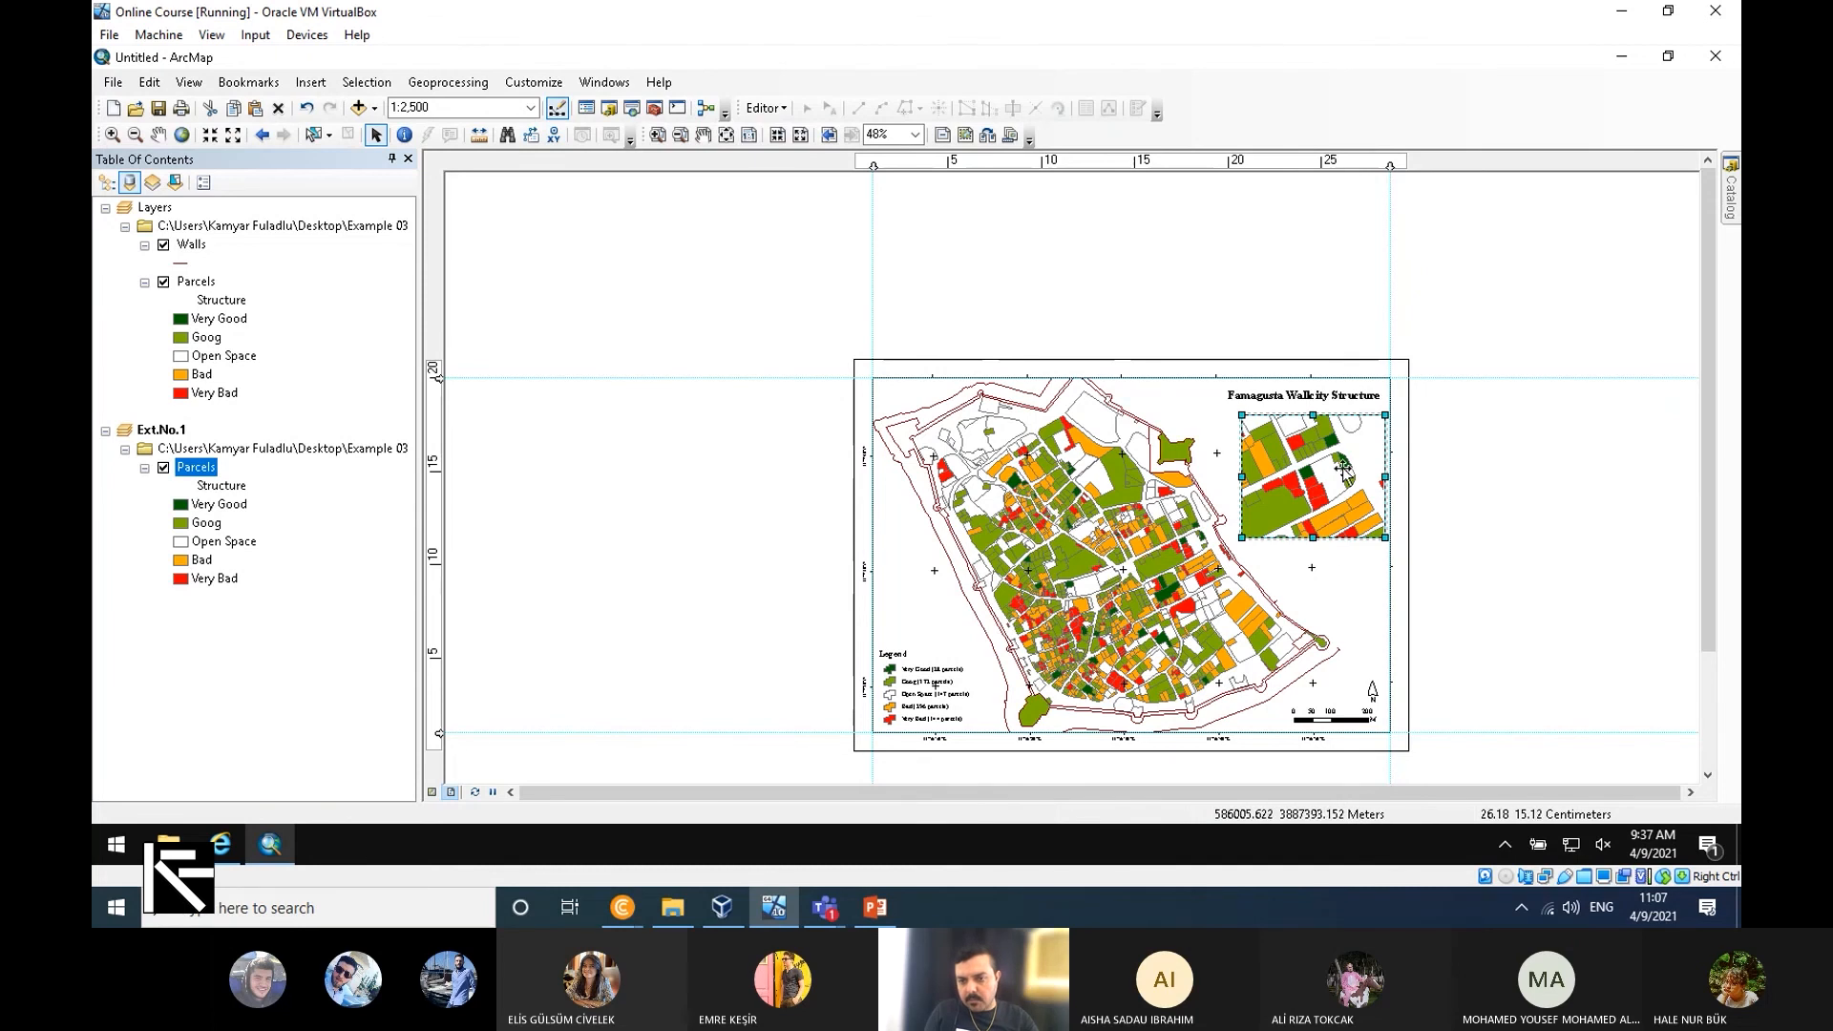
{"action": "left_click_drag", "start_coordinate": [1338, 468], "coordinate": [1331, 466]}
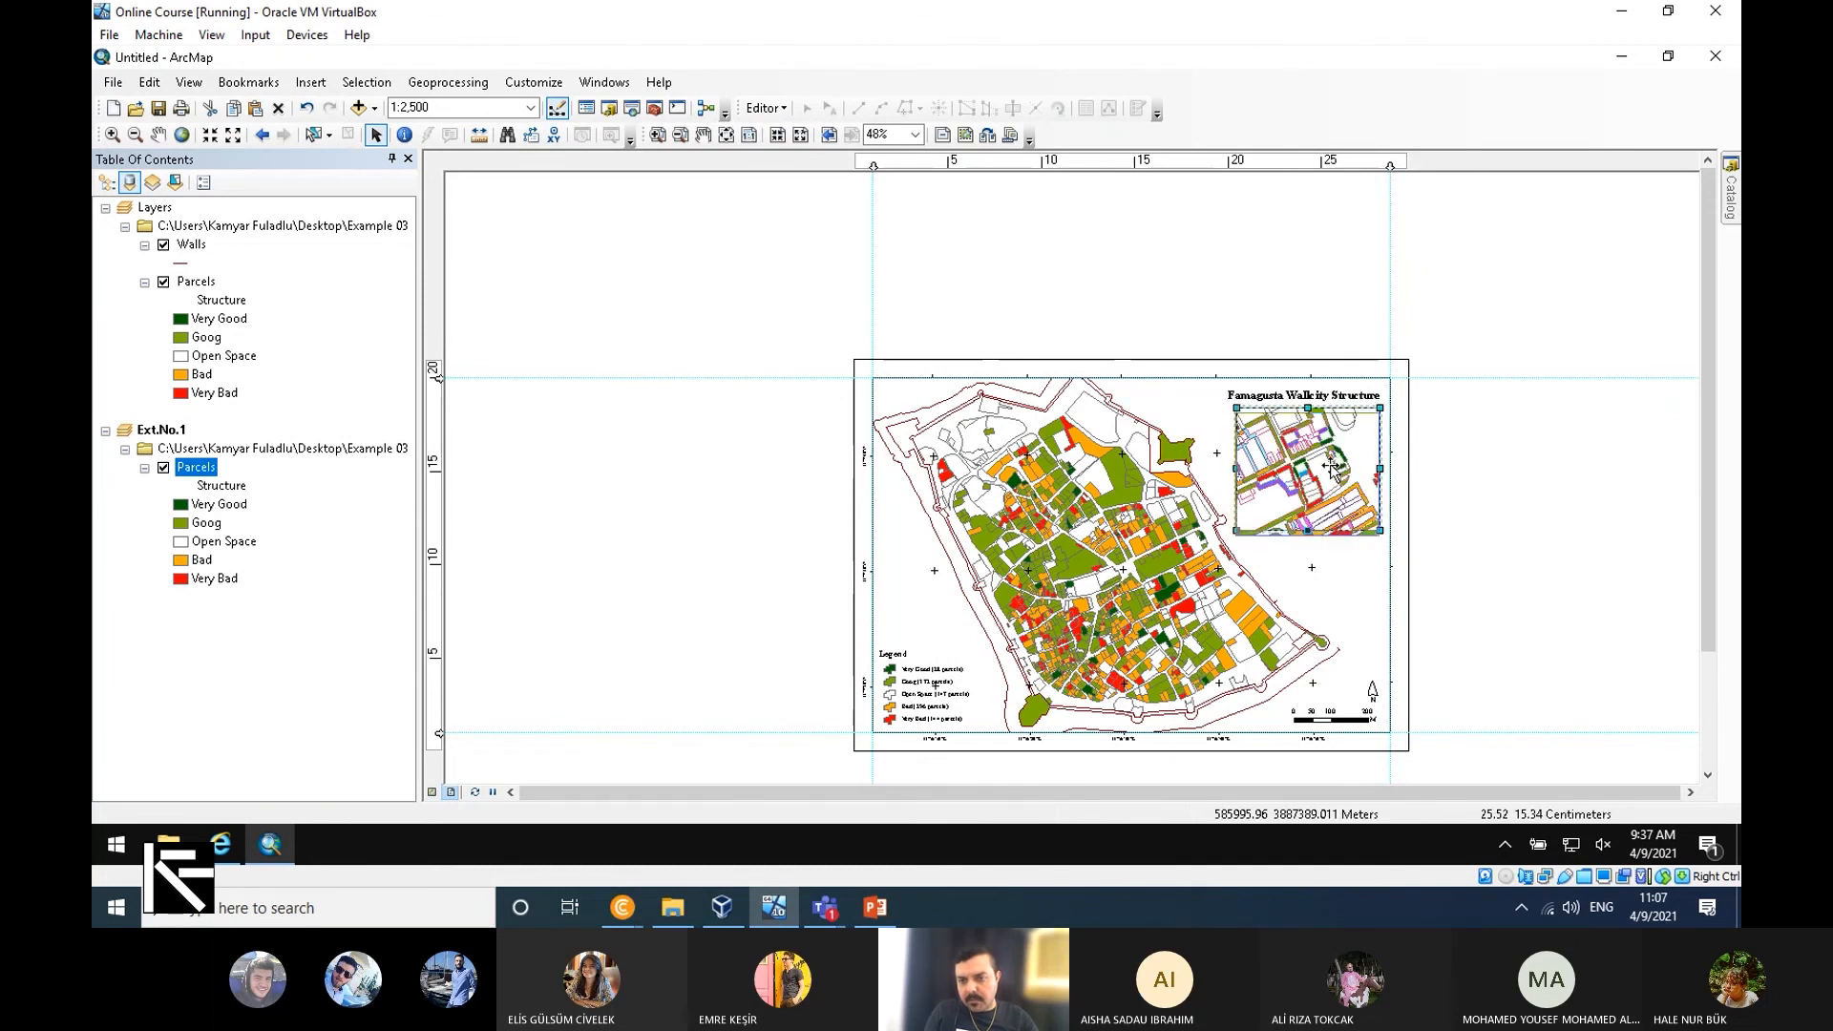
{"action": "left_click", "coordinate": [1491, 458]}
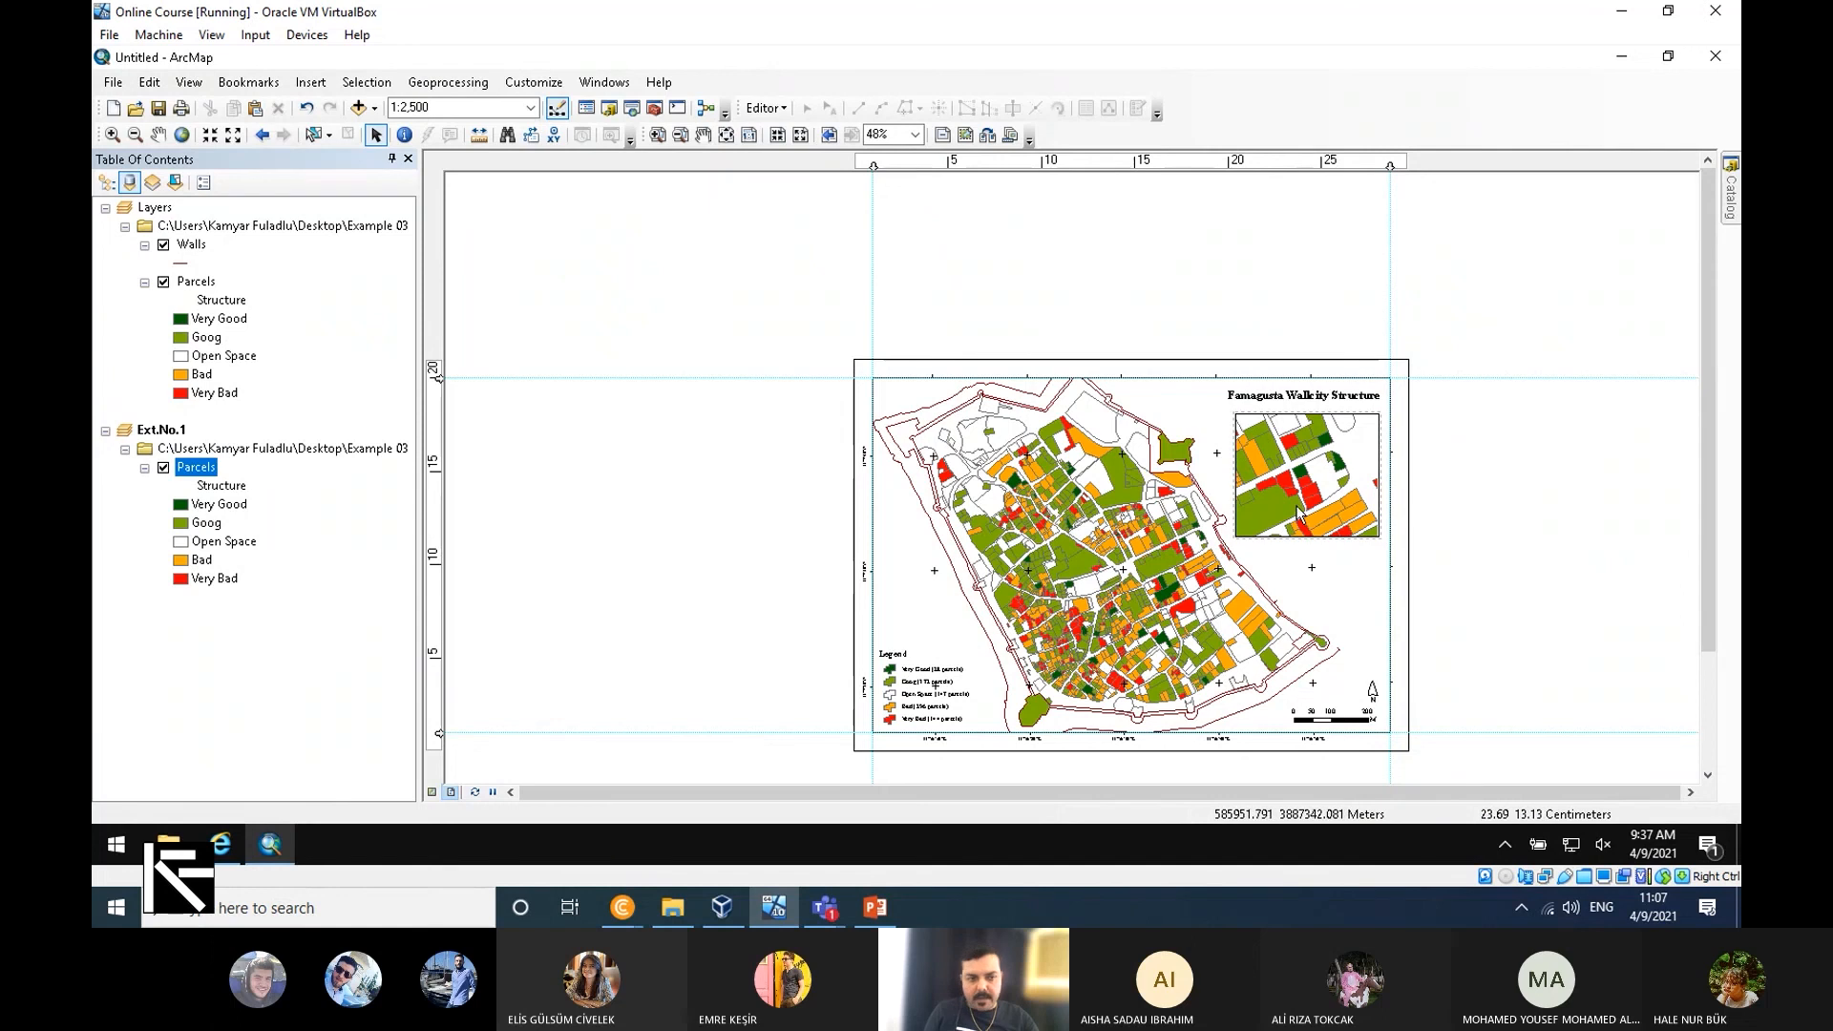
Add an extent indicator for Ext.No.1 to the Layers data frame.
{"action": "right_click", "coordinate": [262, 228]}
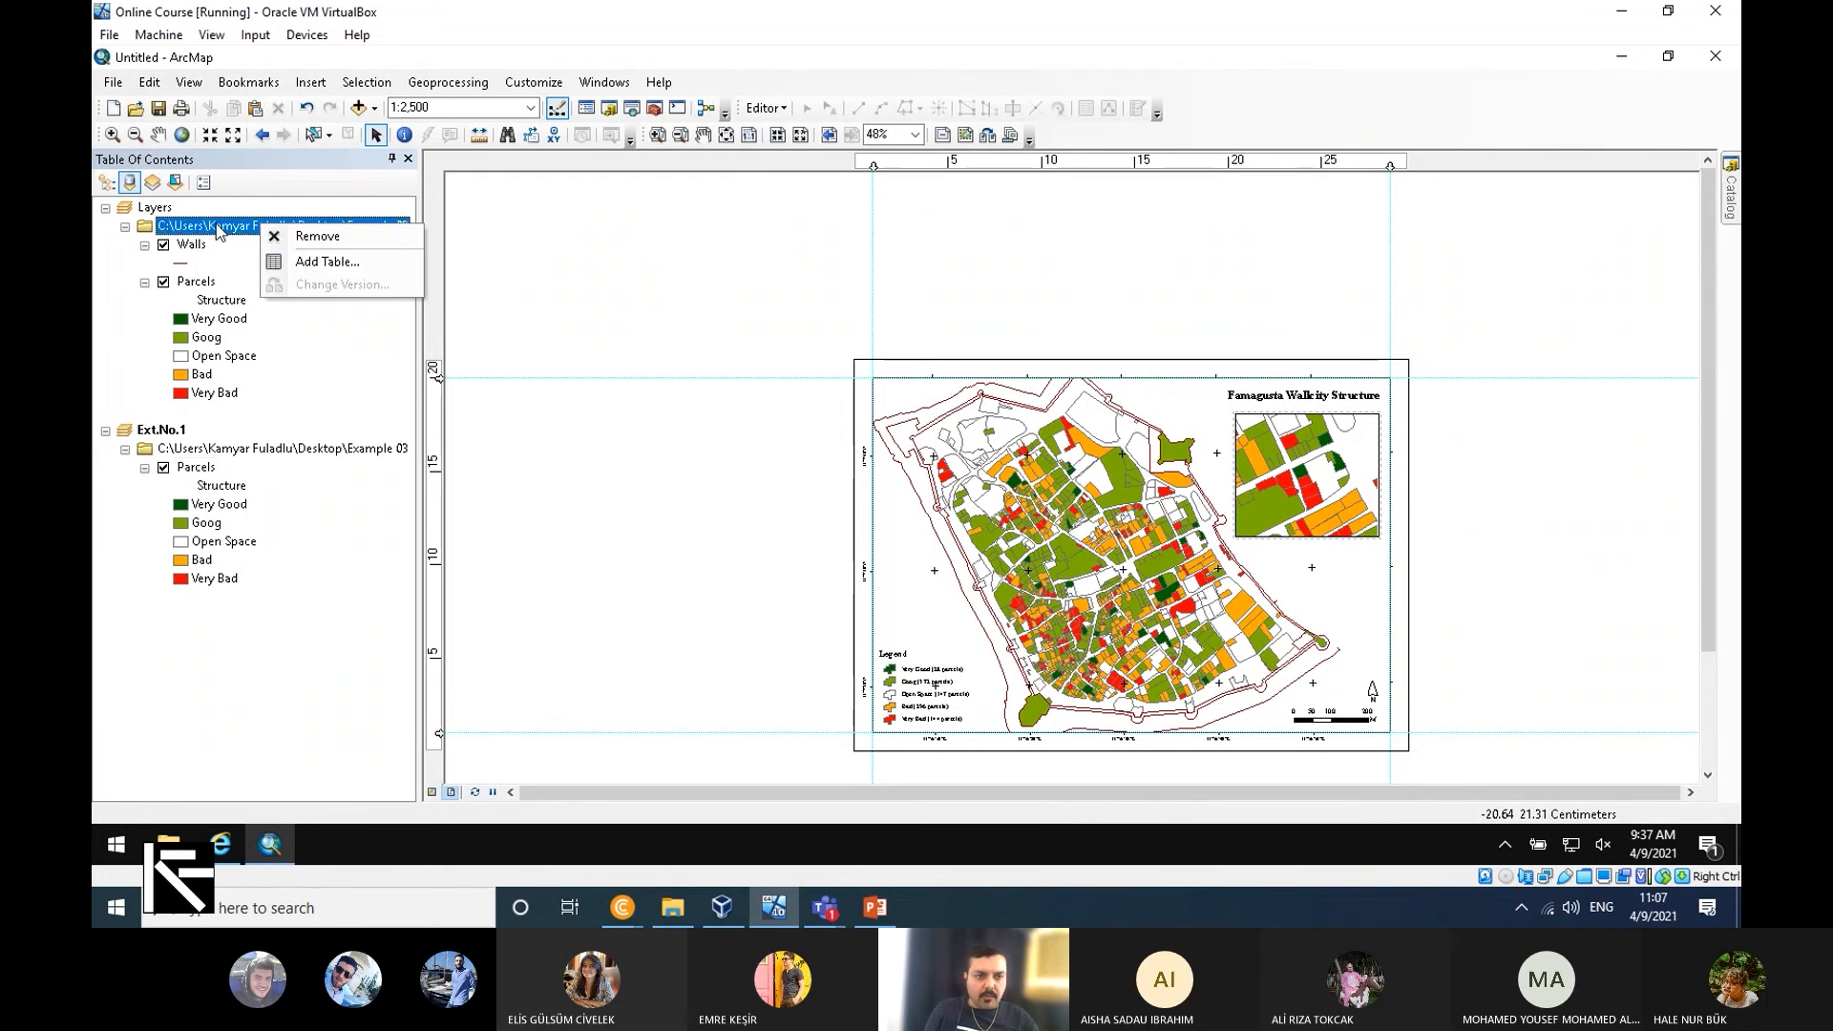
{"action": "right_click", "coordinate": [196, 282]}
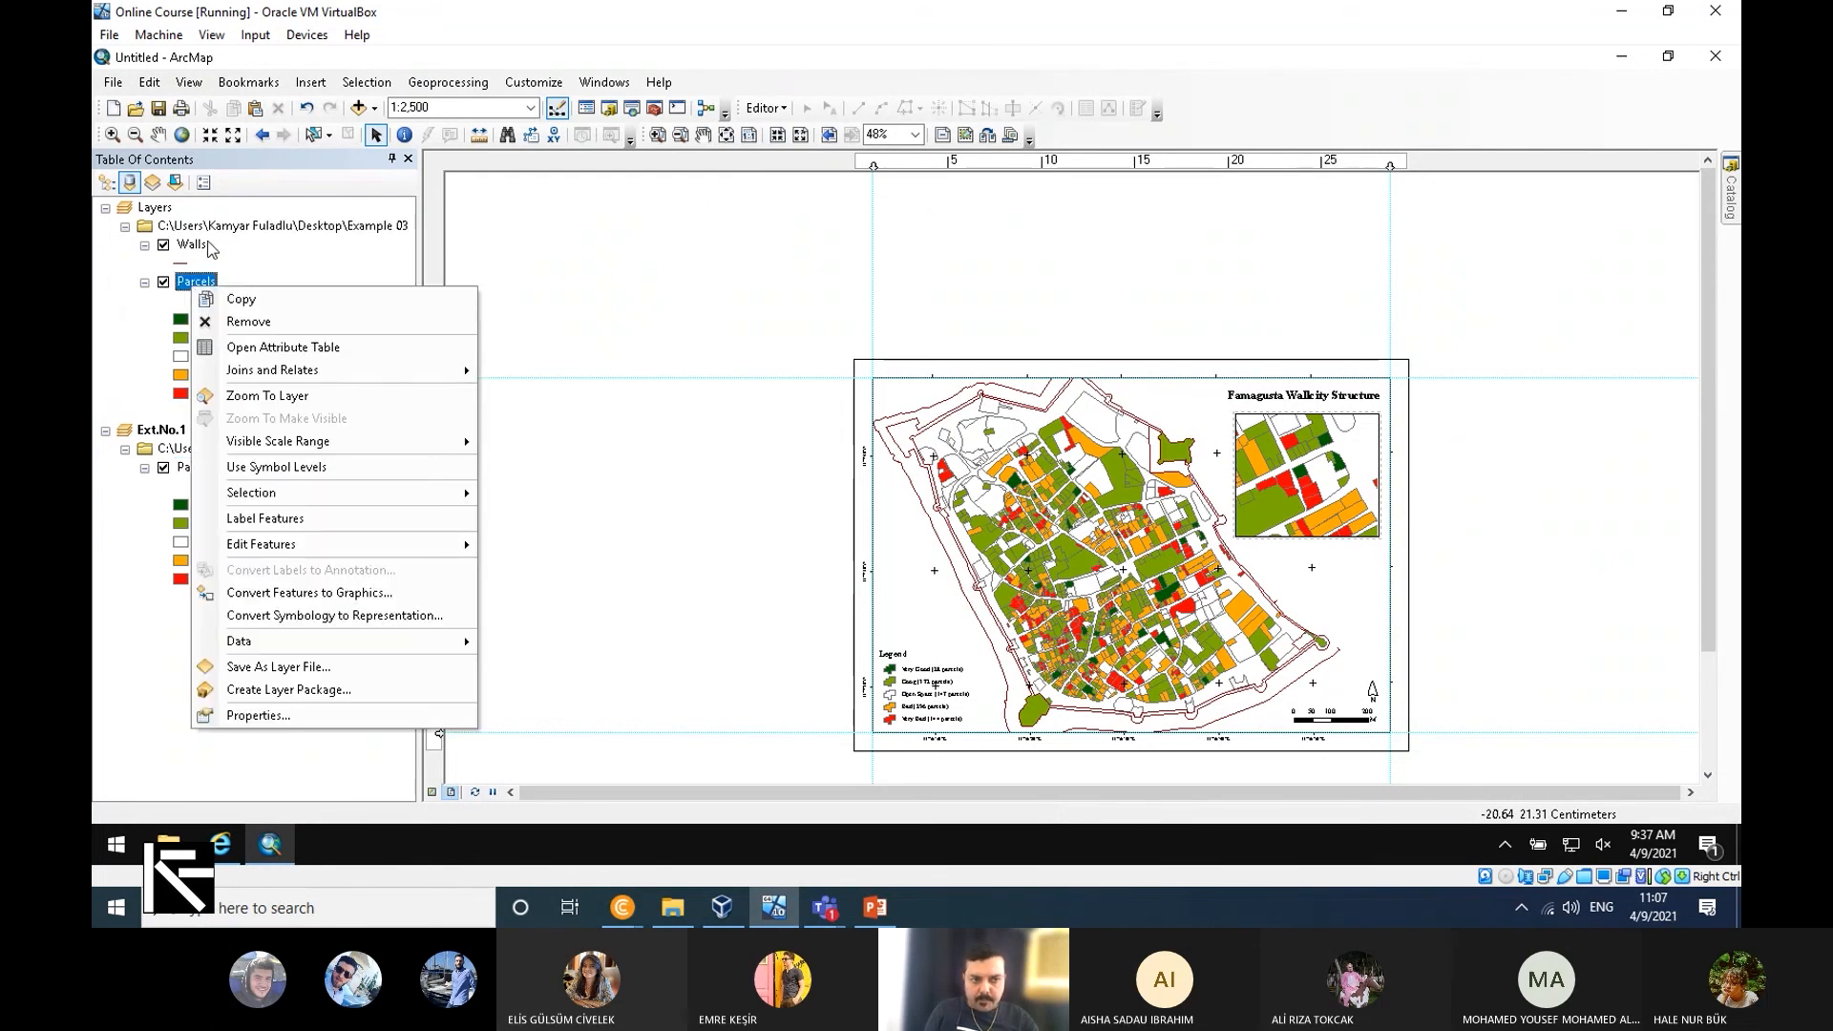
{"action": "right_click", "coordinate": [158, 212]}
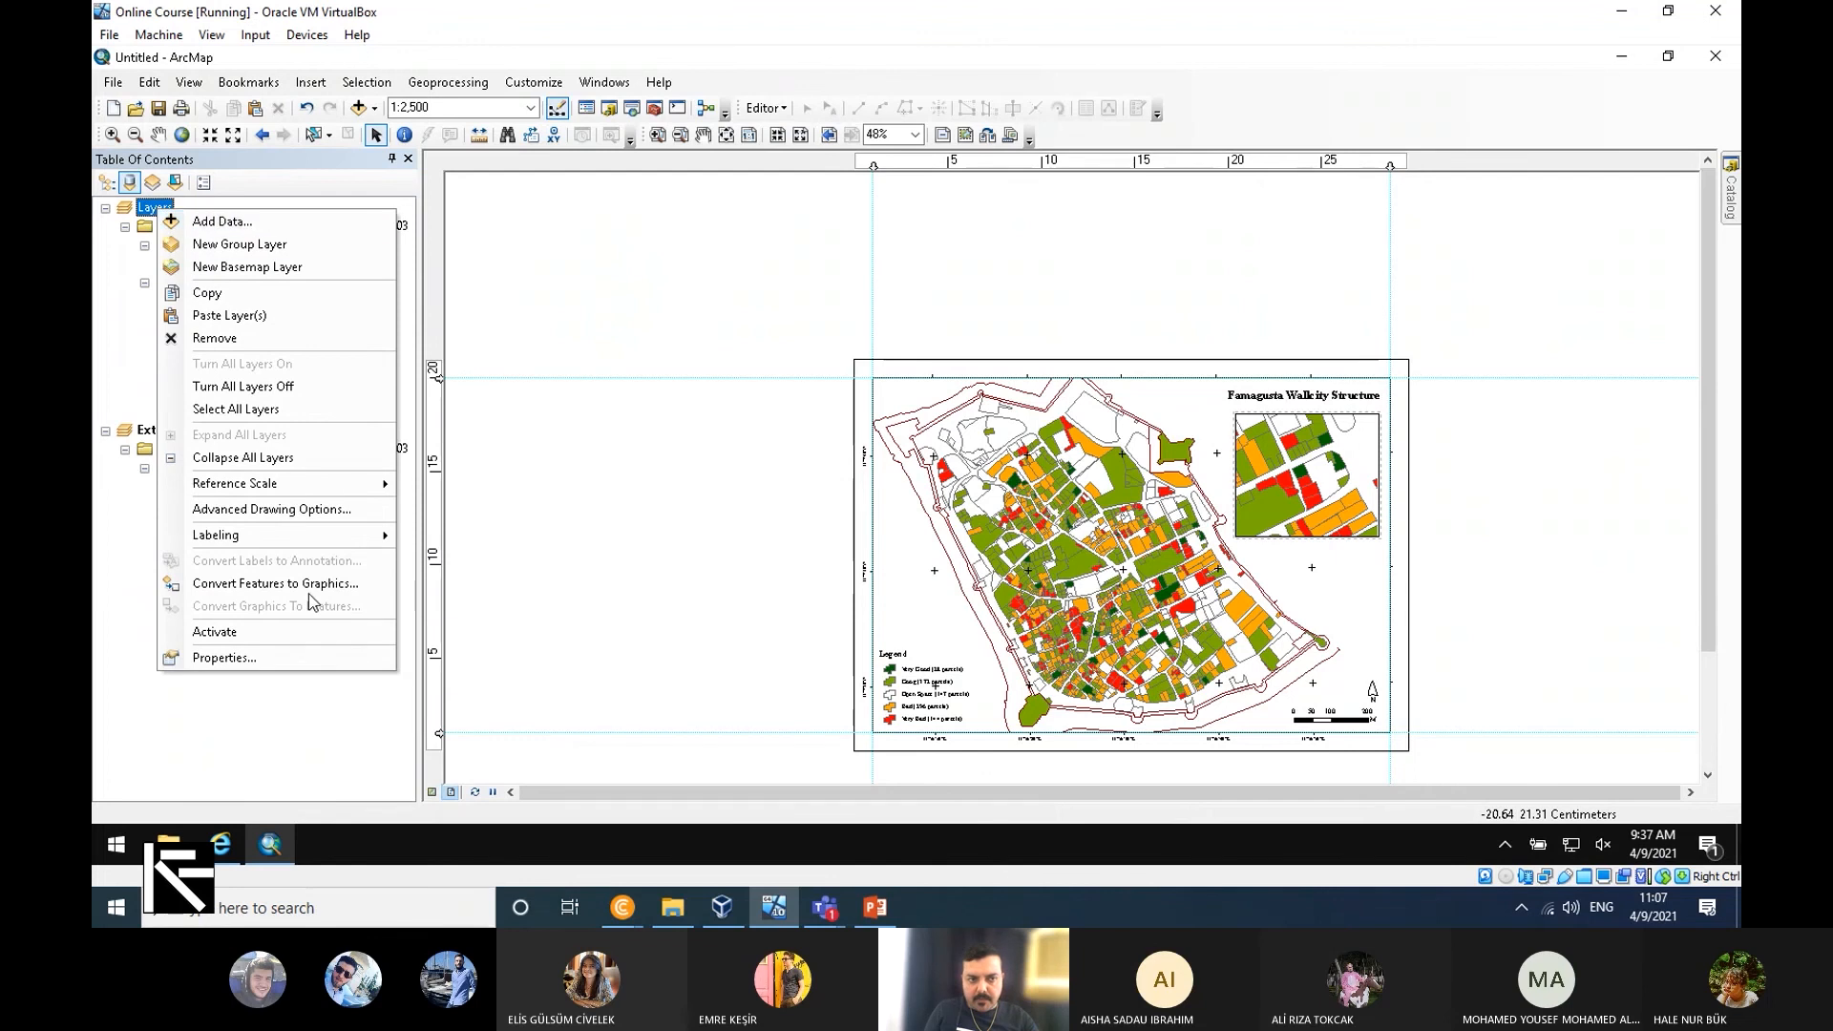
{"action": "left_click", "coordinate": [290, 655]}
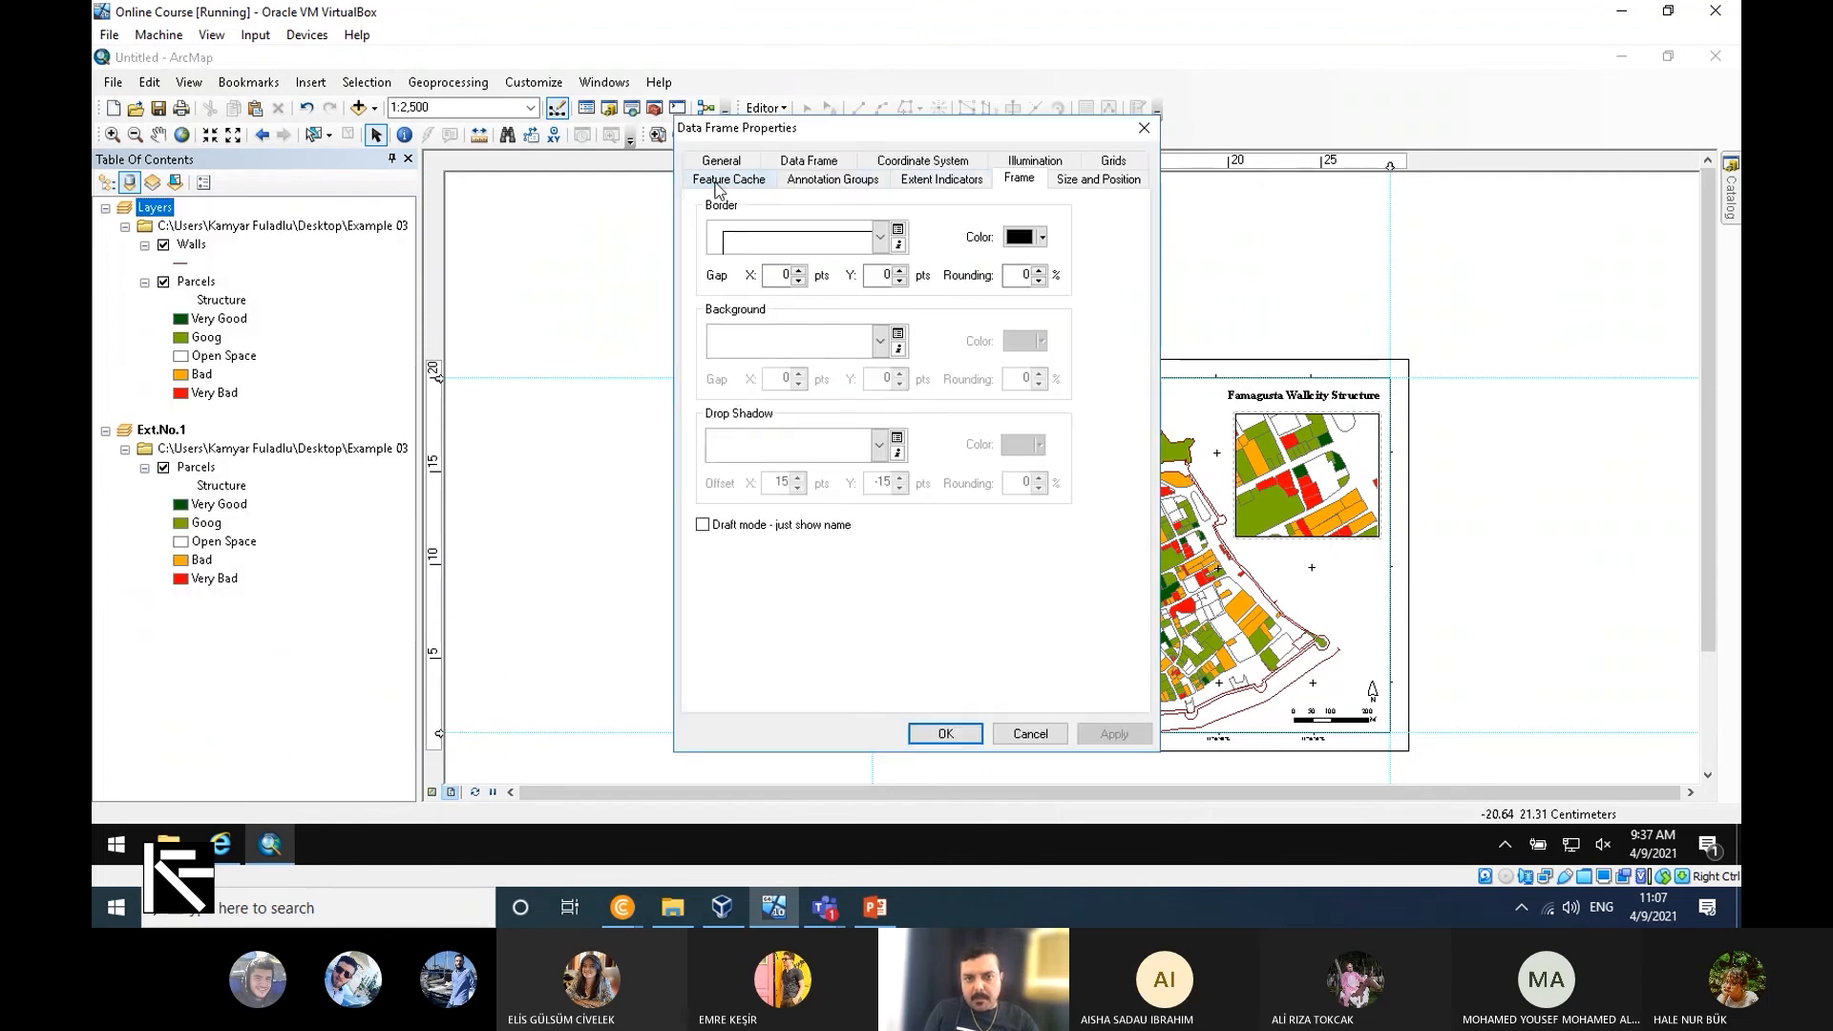
{"action": "left_click", "coordinate": [924, 181]}
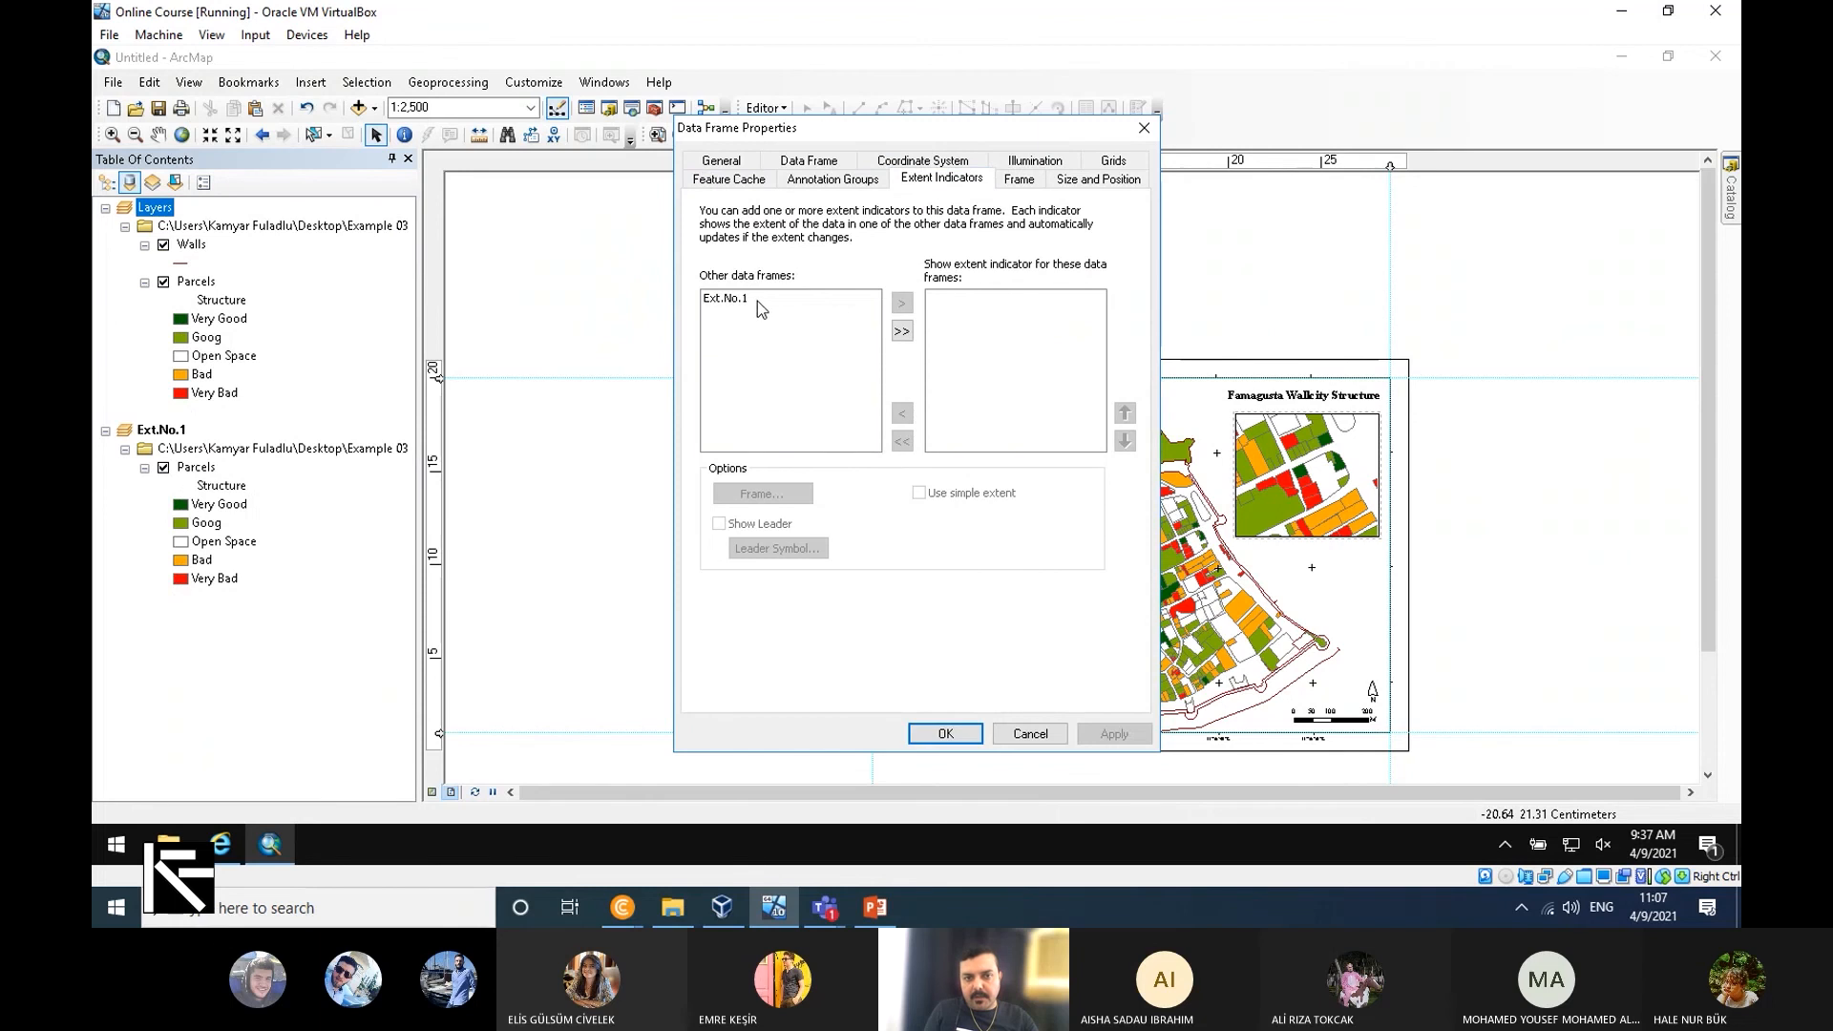
{"action": "left_click", "coordinate": [730, 302]}
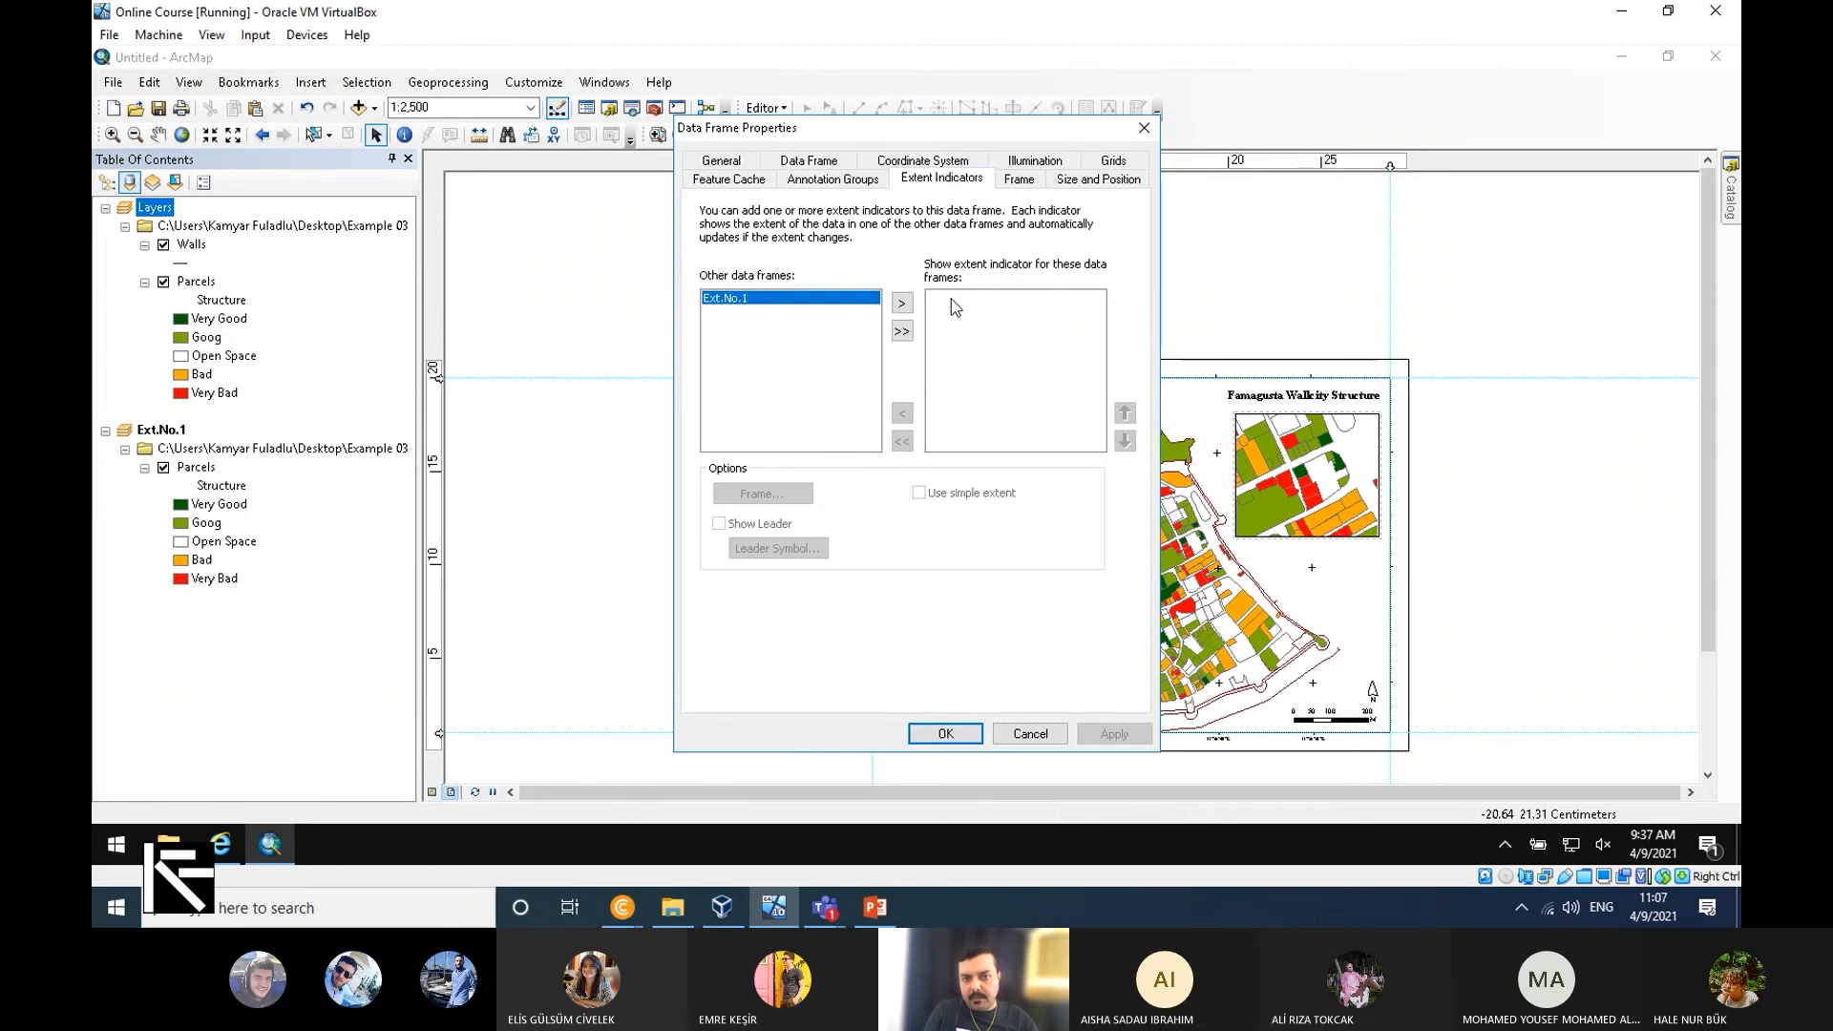
{"action": "left_click", "coordinate": [902, 303]}
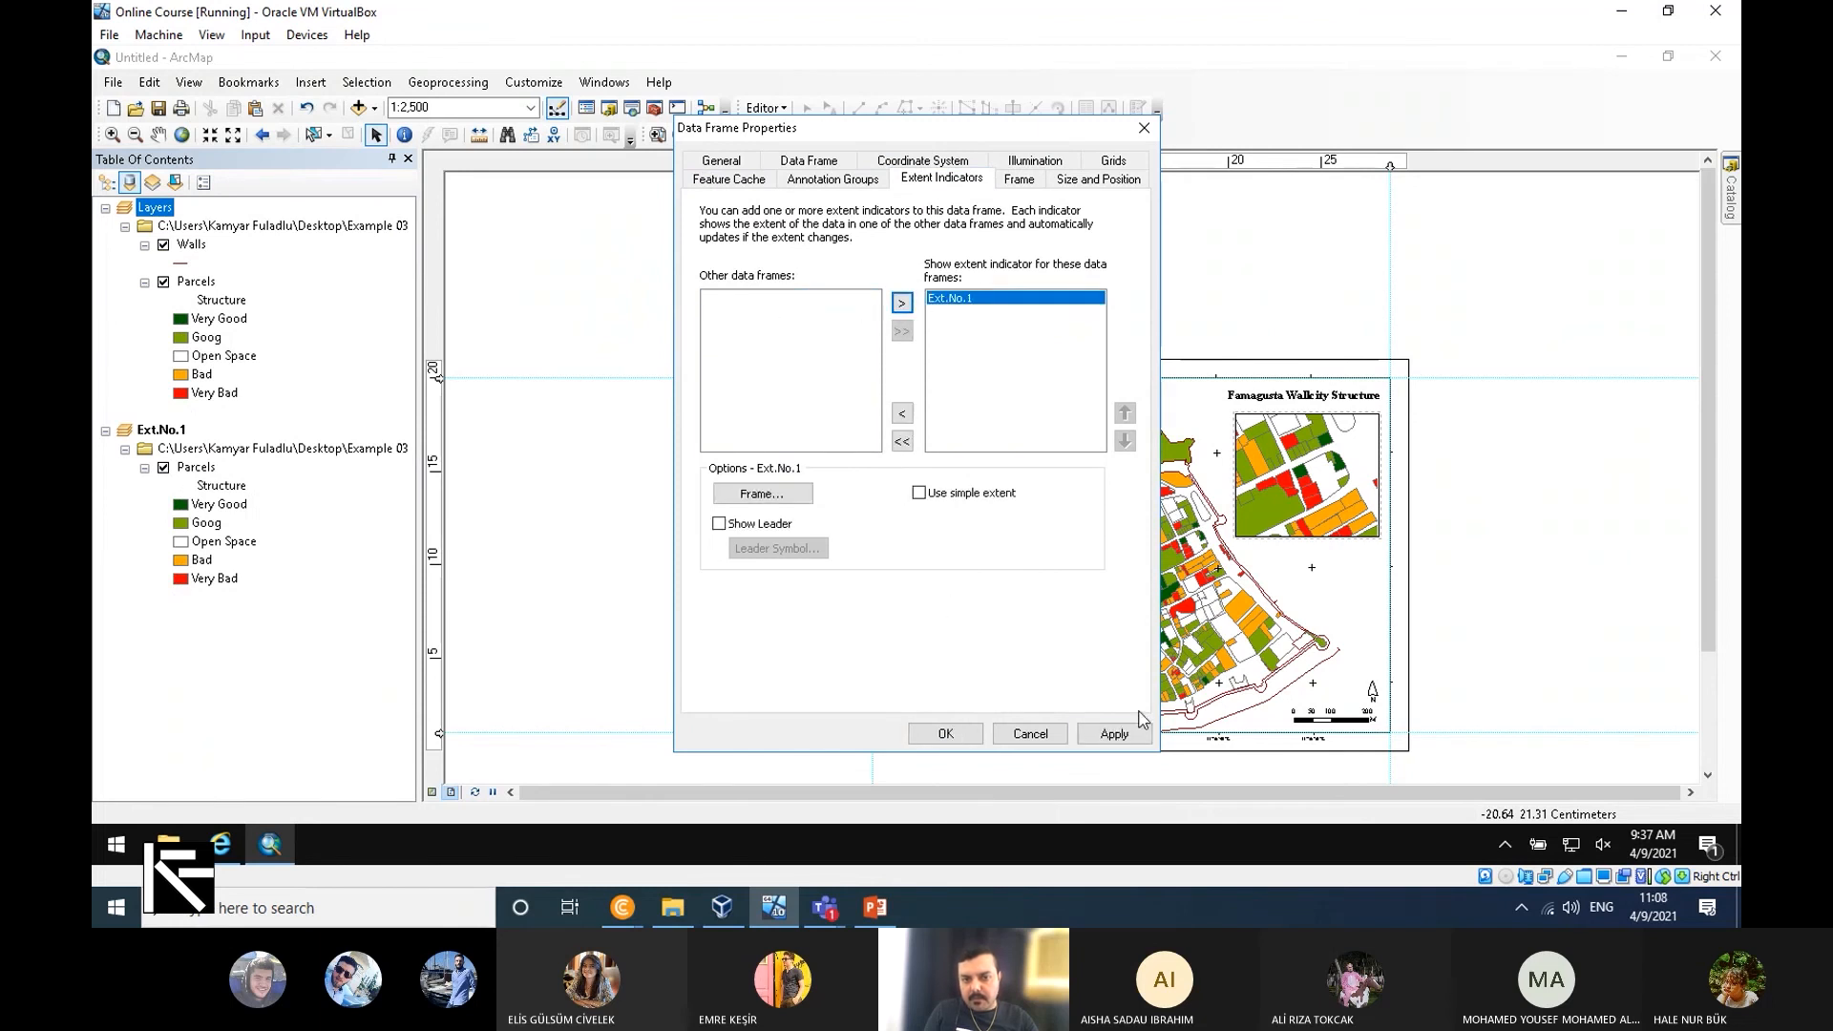
{"action": "left_click", "coordinate": [1113, 733]}
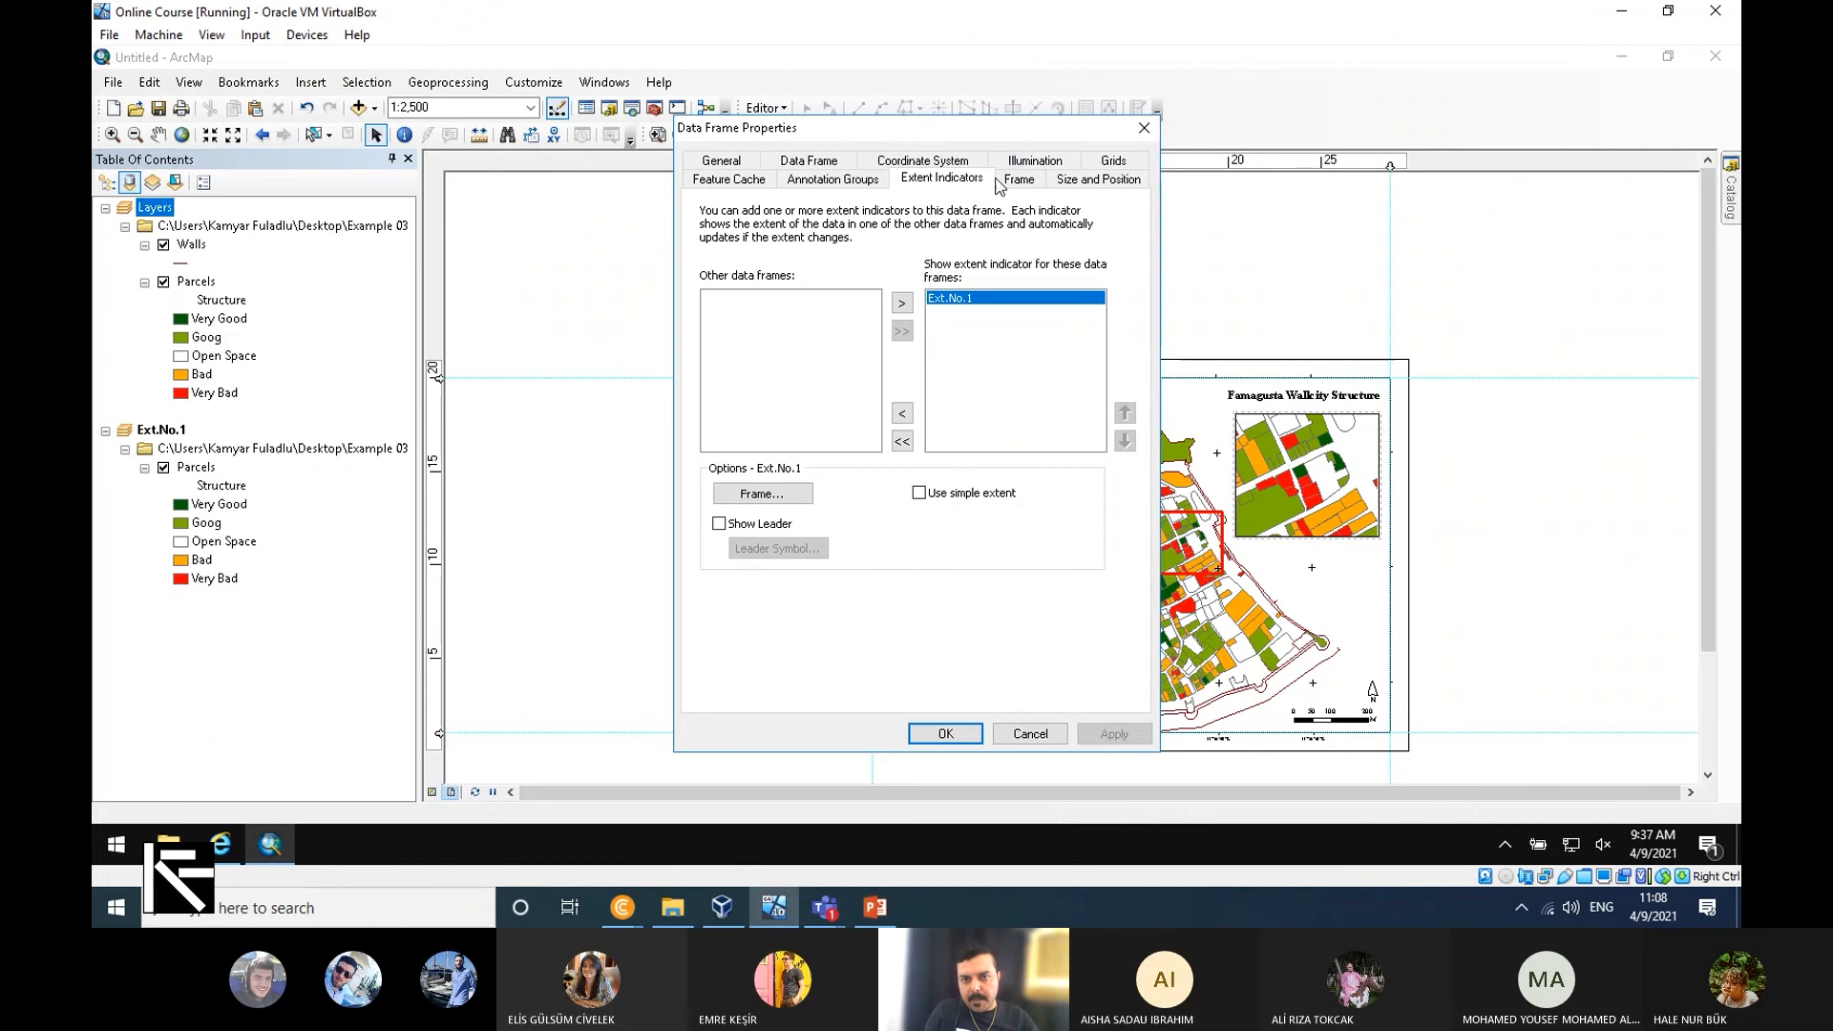
Change the Ext.No.1 extent indicator's border on the main map to a 0.5 Point line in blue.
{"action": "left_click_drag", "start_coordinate": [916, 127], "coordinate": [695, 161]}
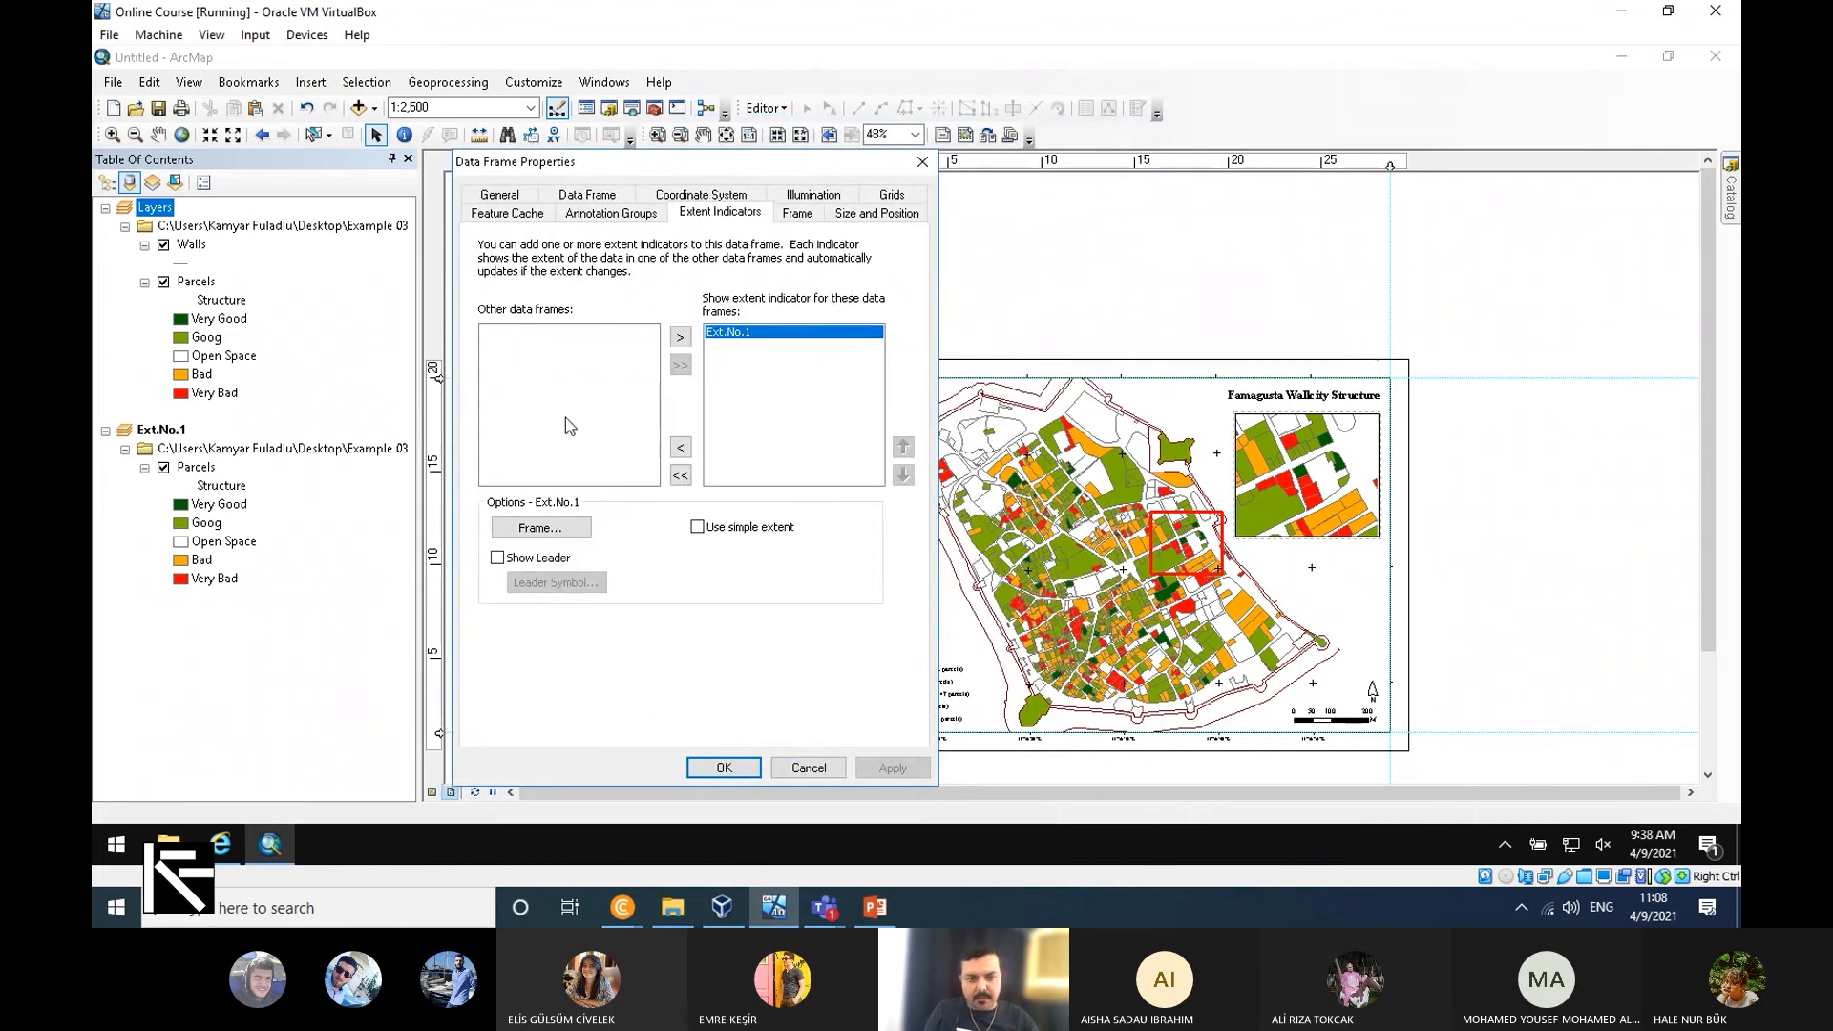
{"action": "left_click", "coordinate": [560, 526]}
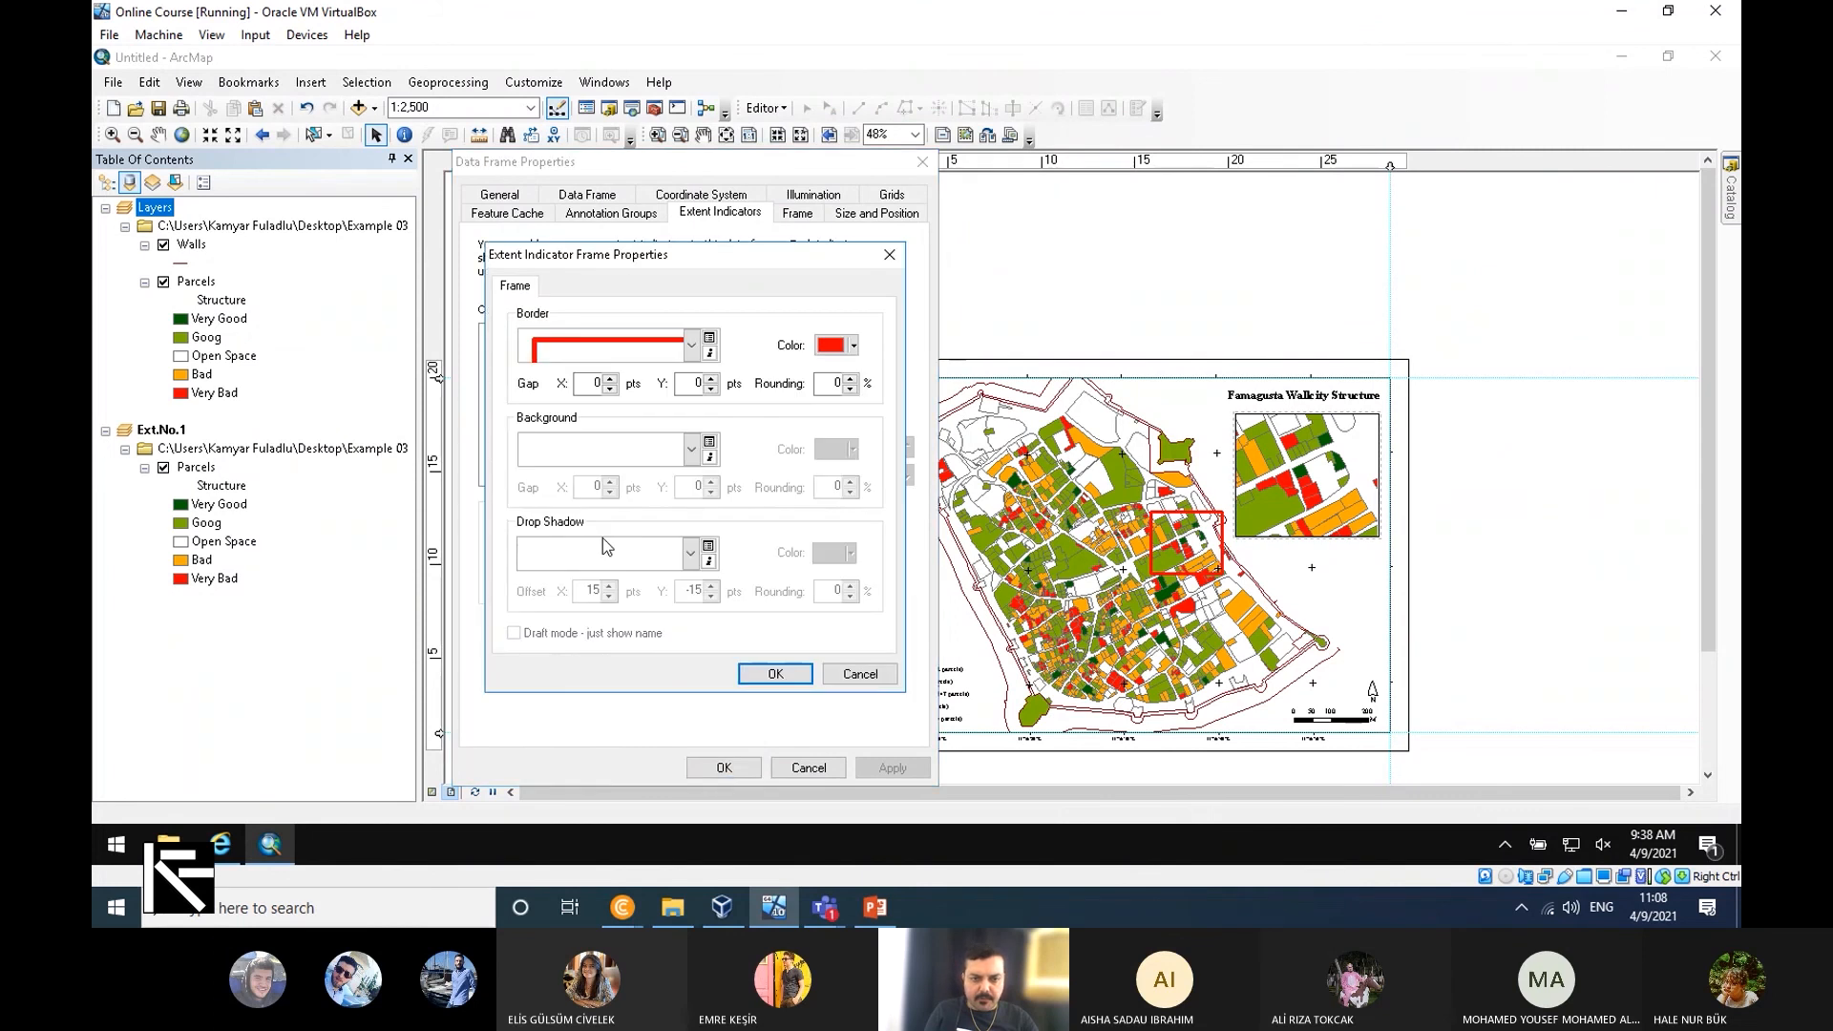
{"action": "left_click", "coordinate": [689, 349]}
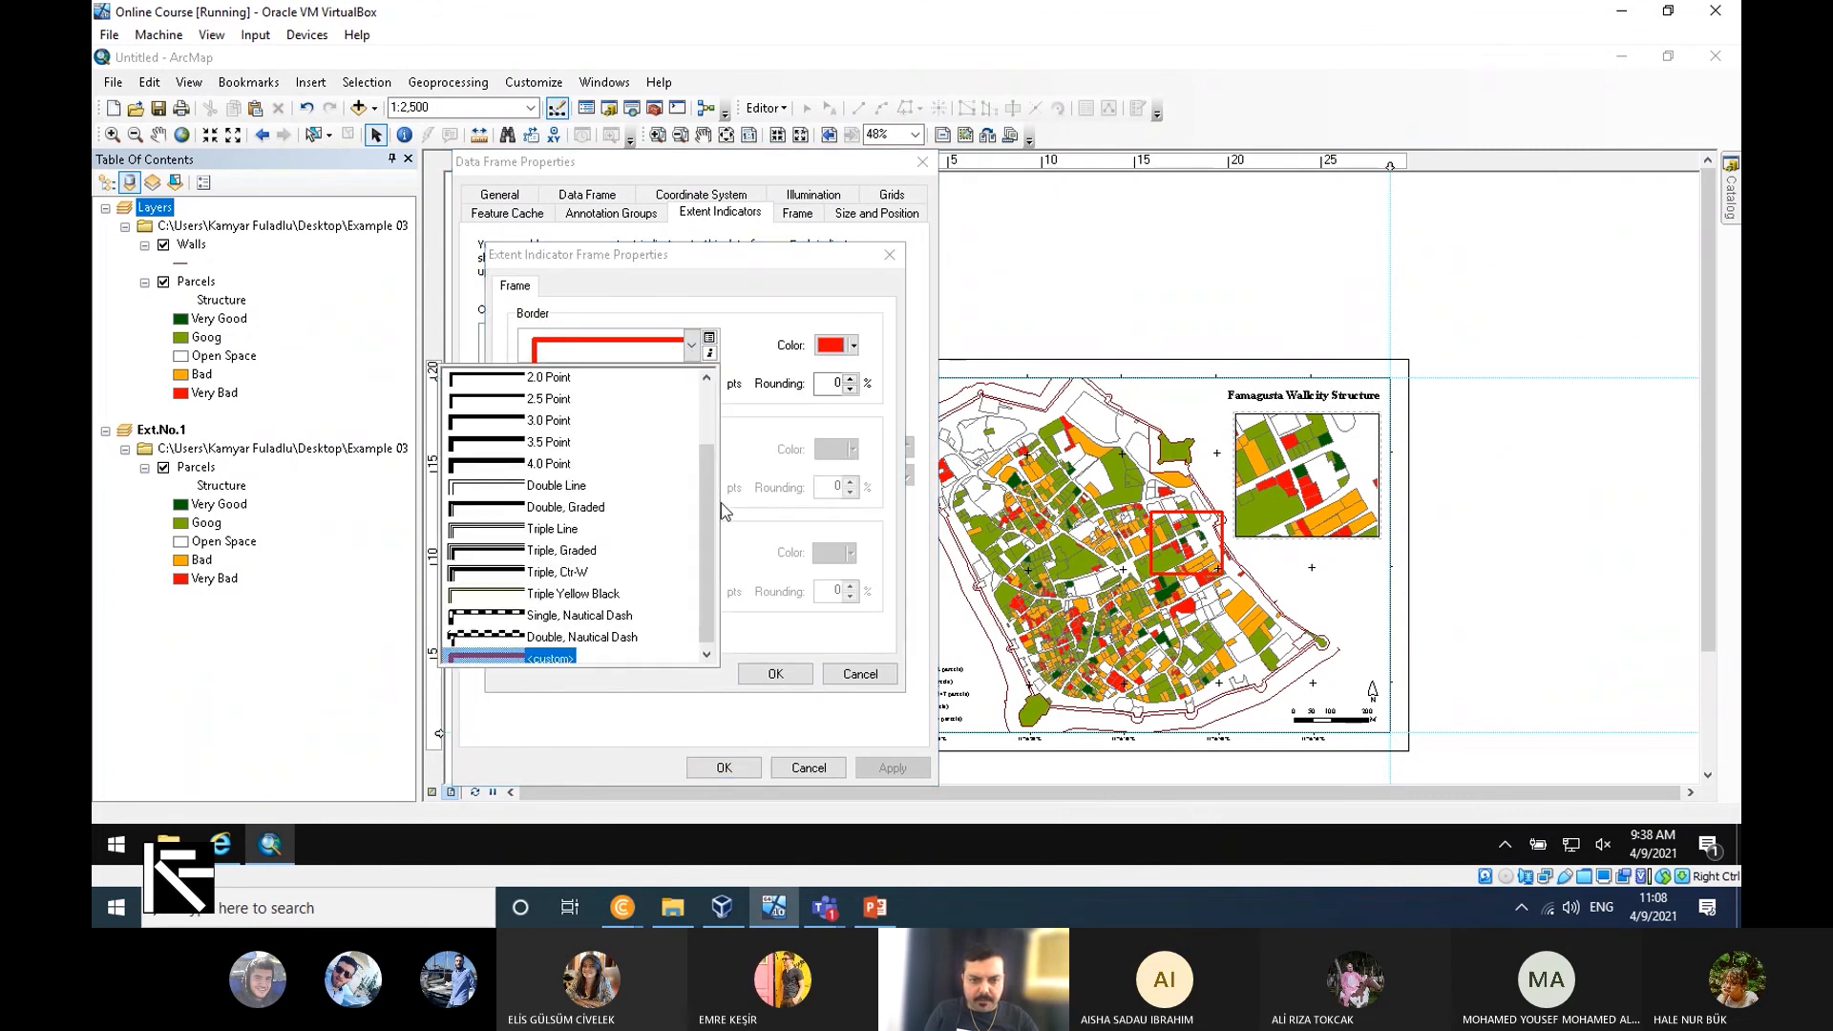
{"action": "left_click", "coordinate": [711, 401]}
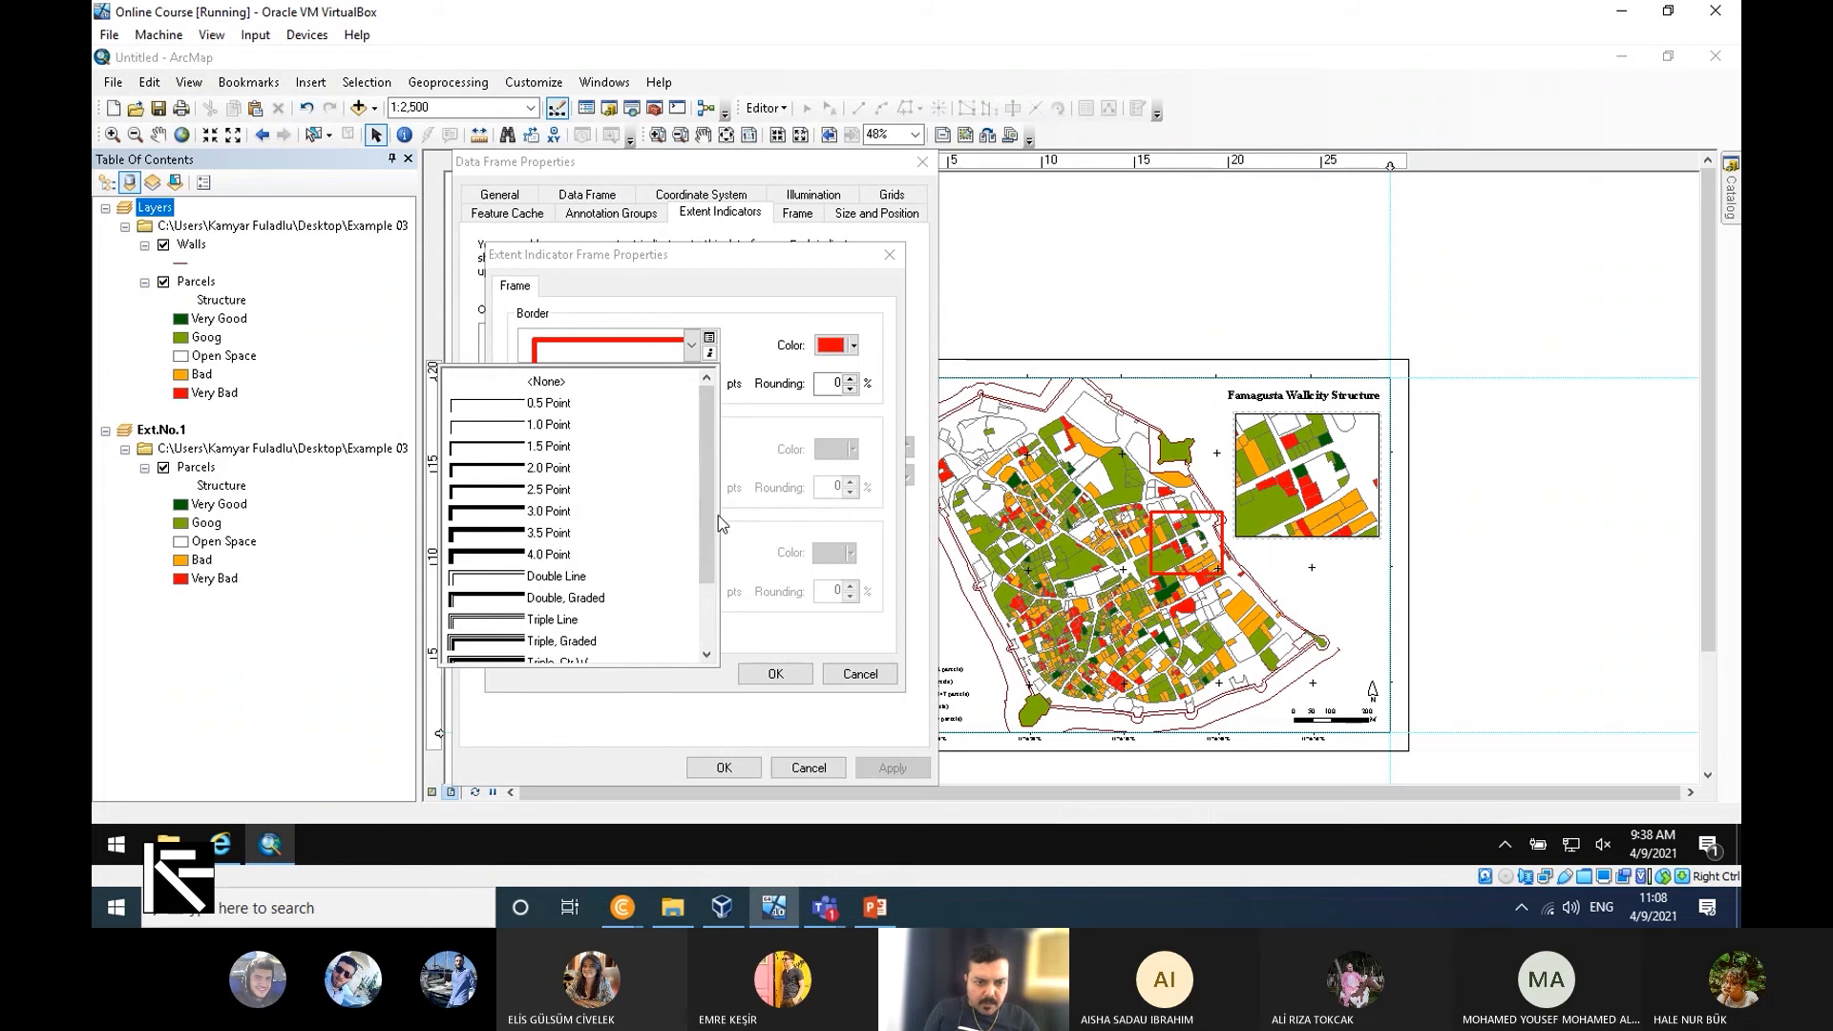
{"action": "left_click_drag", "start_coordinate": [714, 516], "coordinate": [709, 420]}
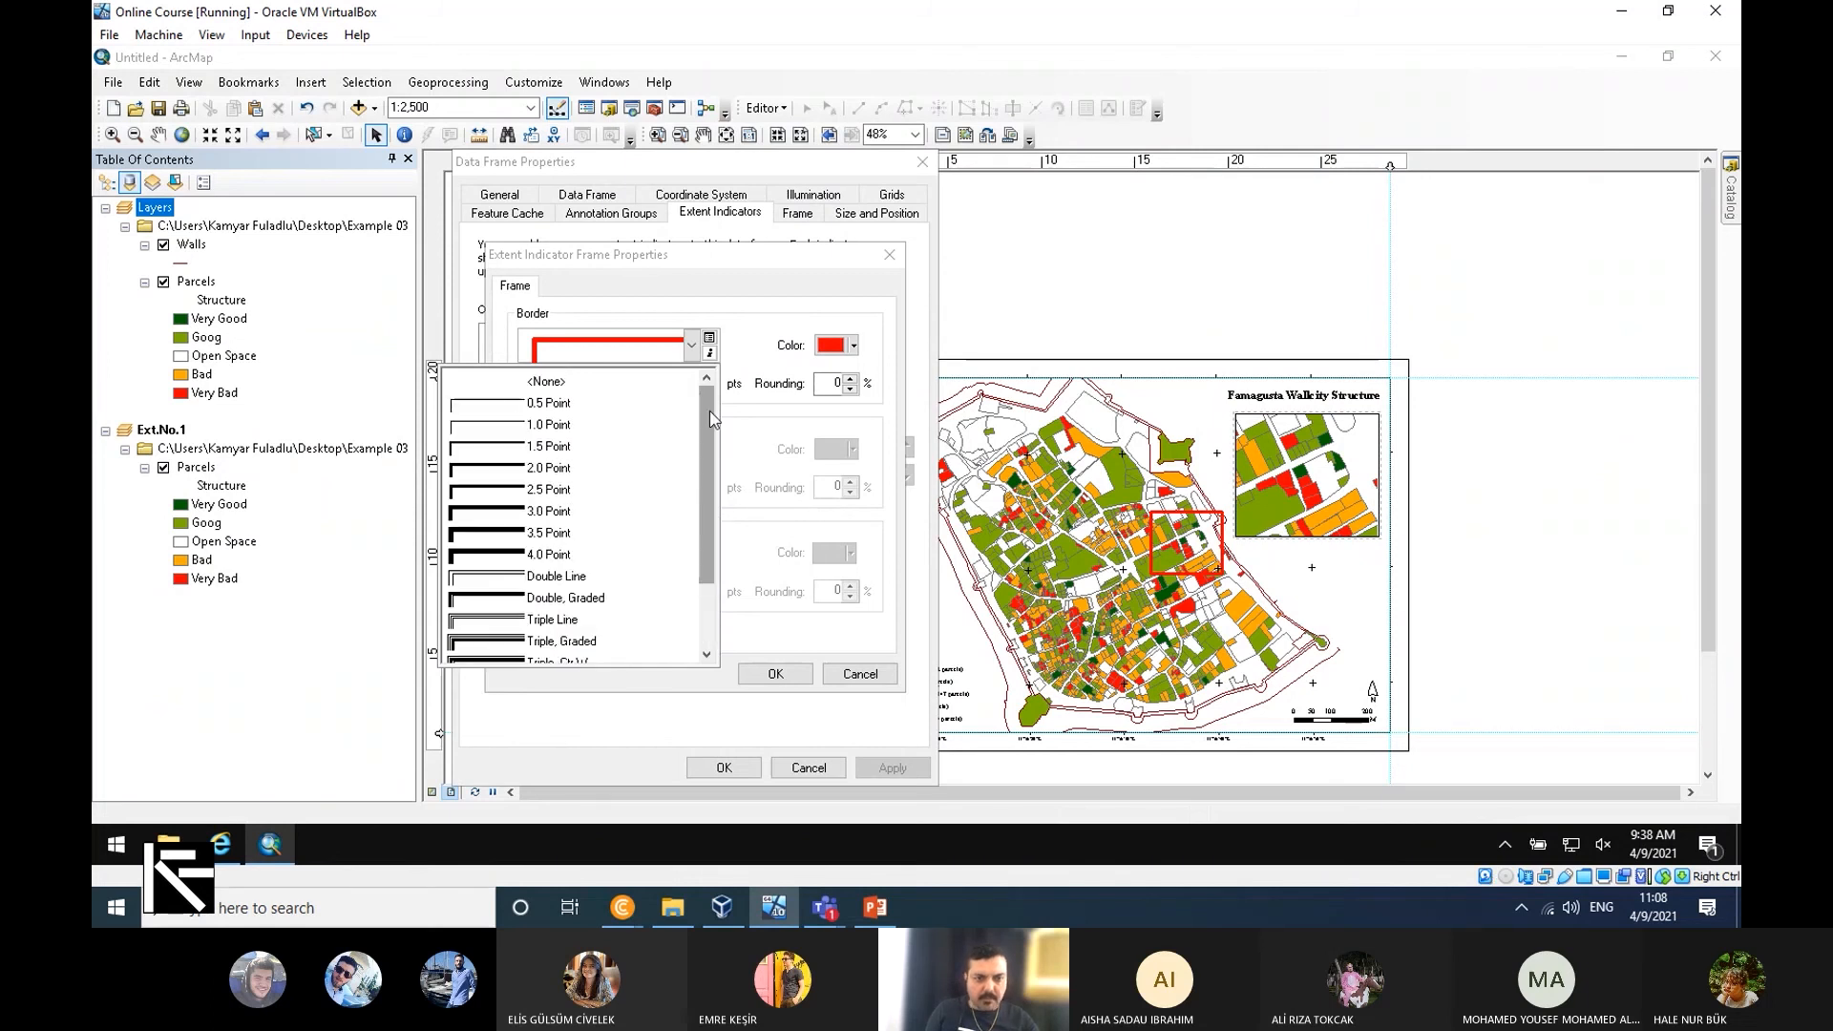
{"action": "left_click", "coordinate": [487, 409]}
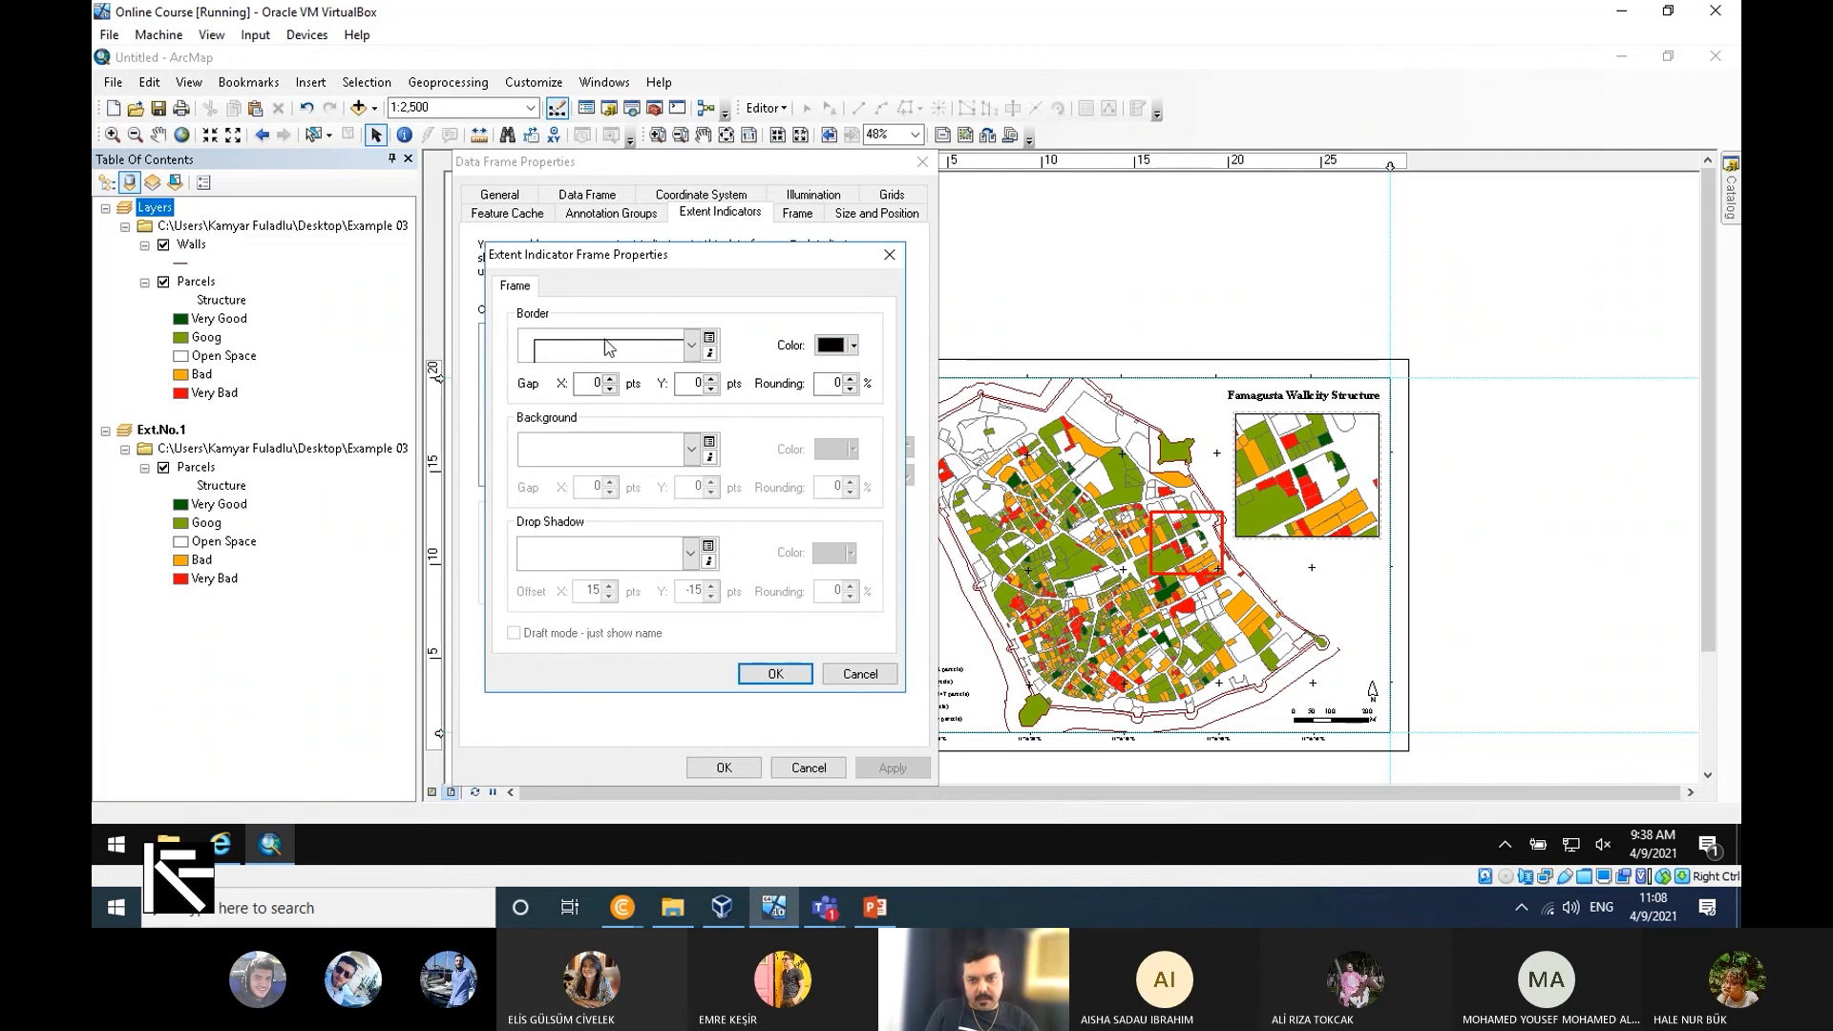
{"action": "left_click", "coordinate": [852, 346]}
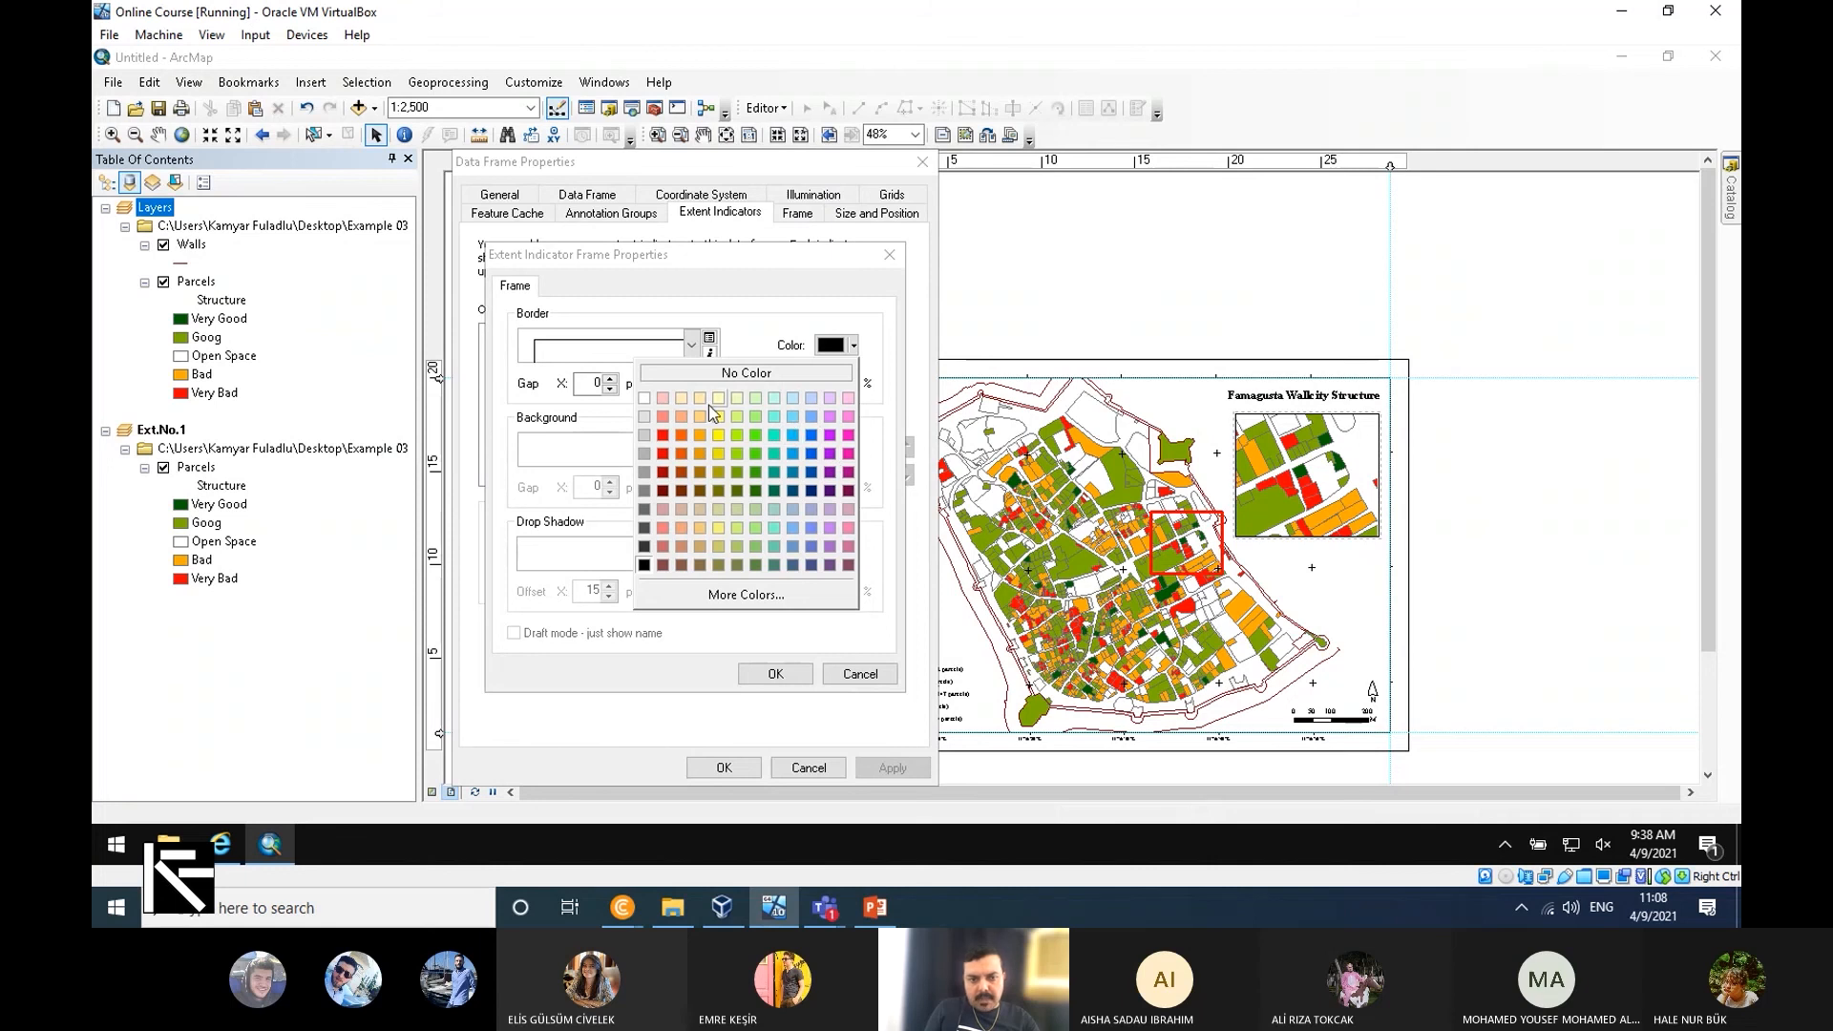
{"action": "left_click", "coordinate": [810, 437]}
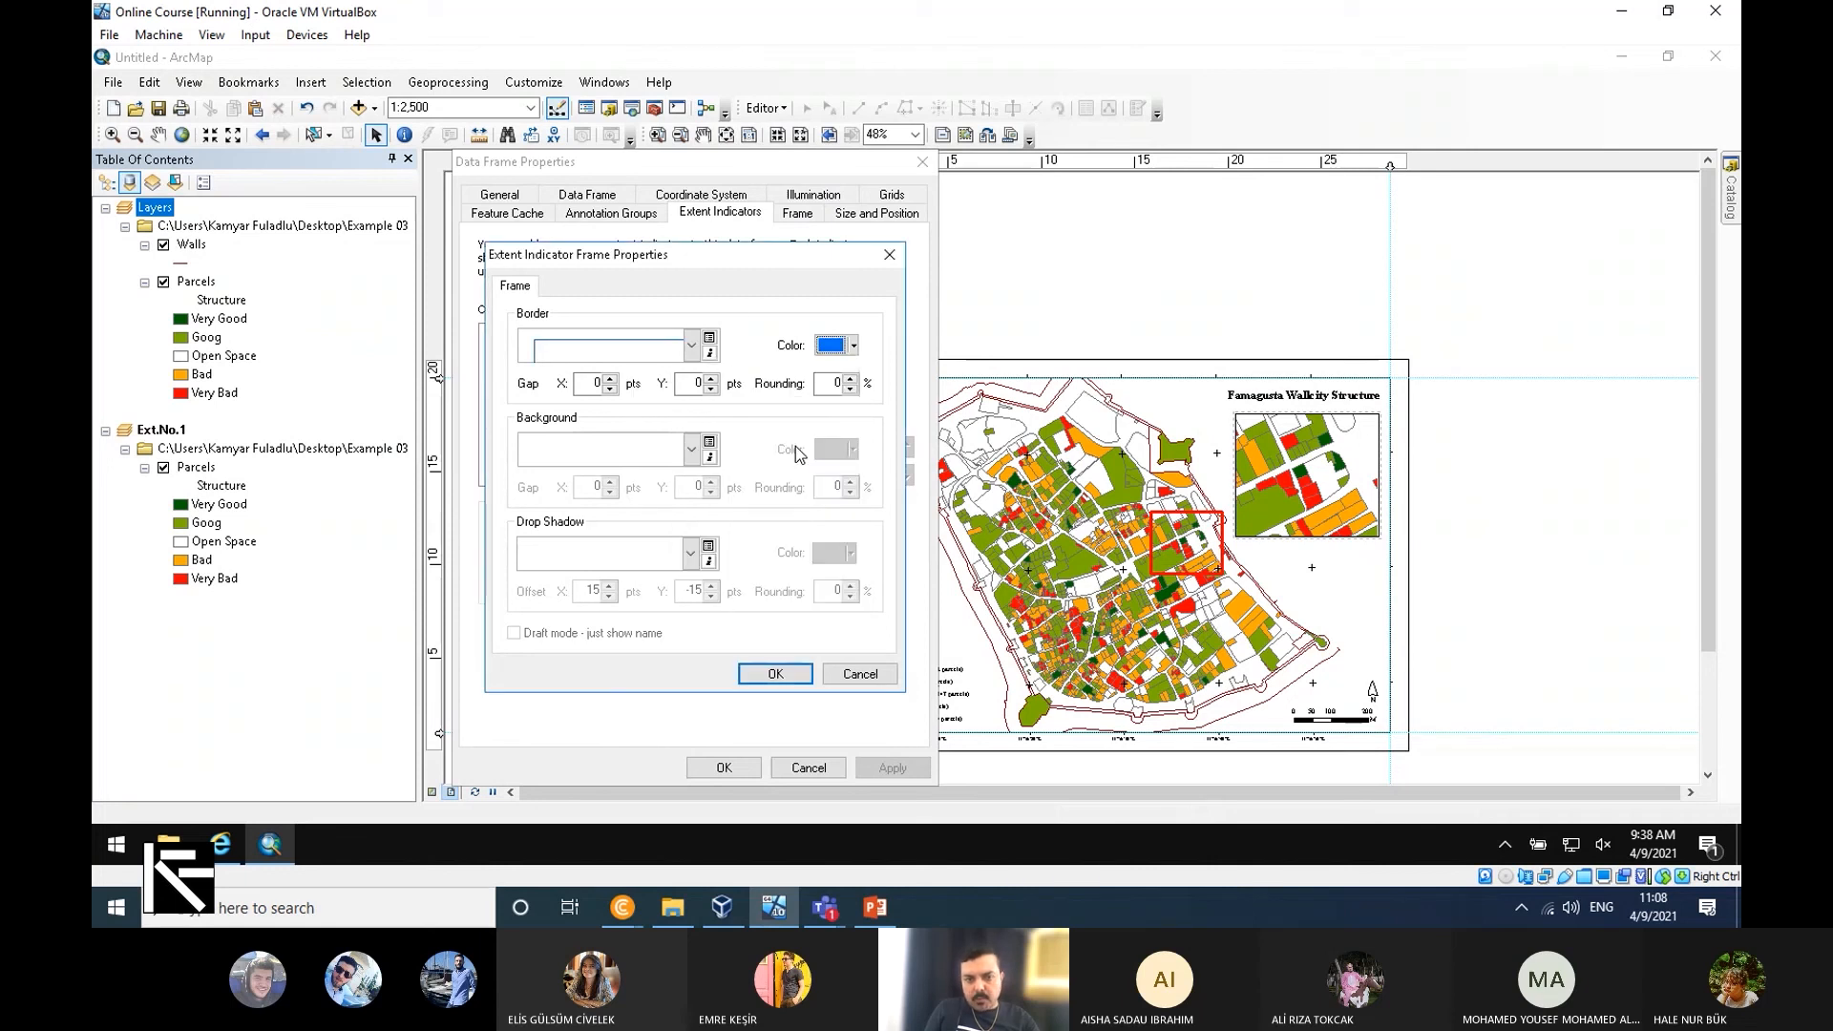
{"action": "left_click", "coordinate": [773, 674]}
{"action": "left_click", "coordinate": [892, 770]}
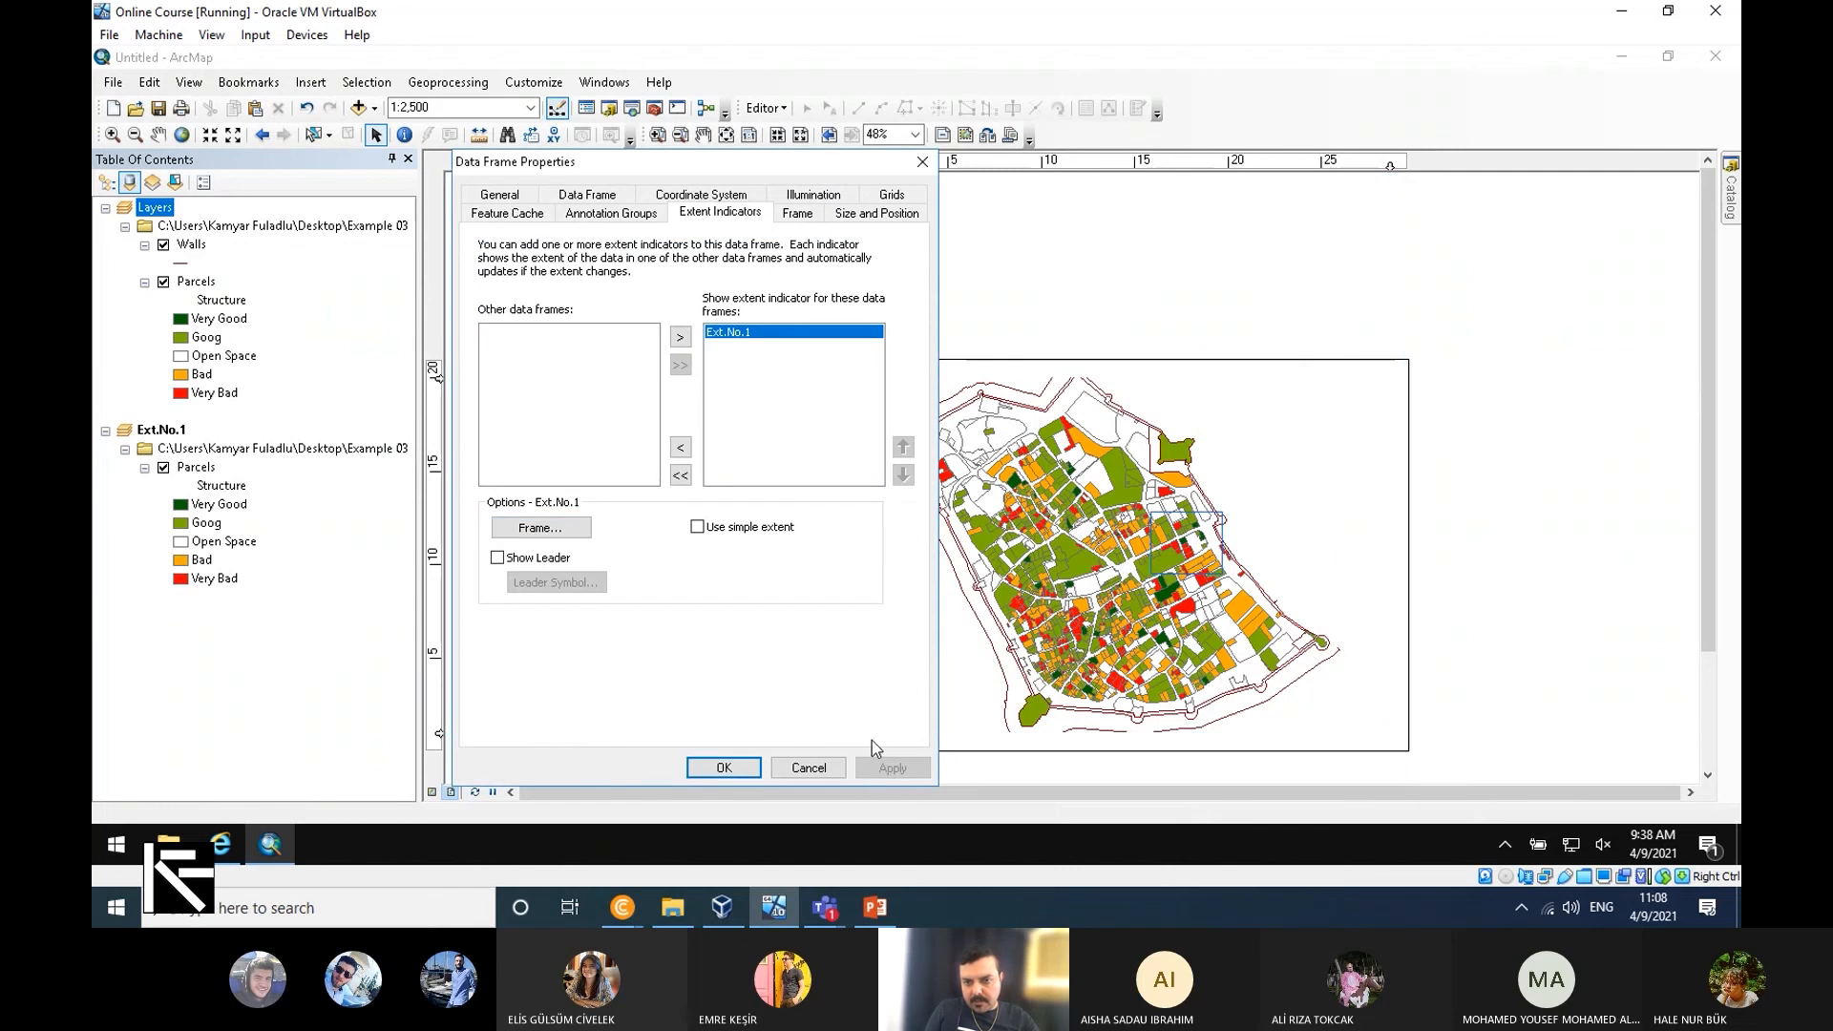
{"action": "left_click", "coordinate": [722, 766]}
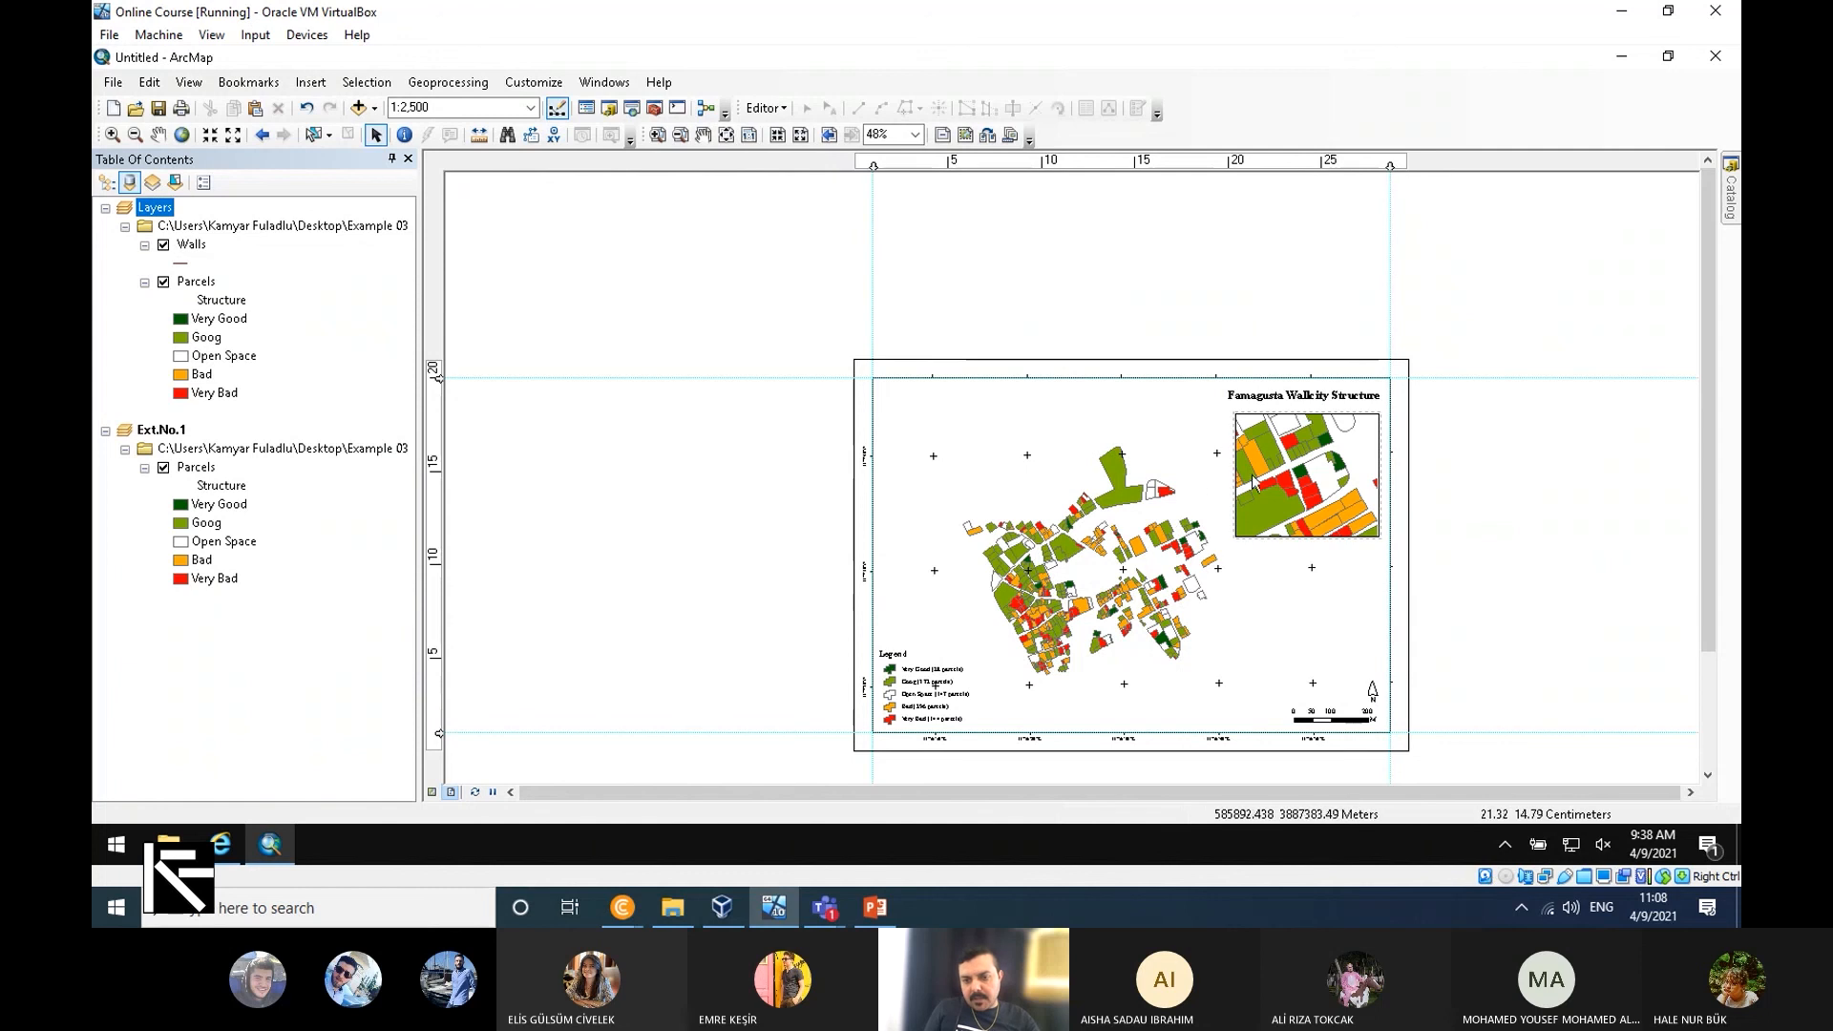
Restyle the Ext.No.1 data frame's border as a thin single line.
{"action": "right_click", "coordinate": [1325, 455]}
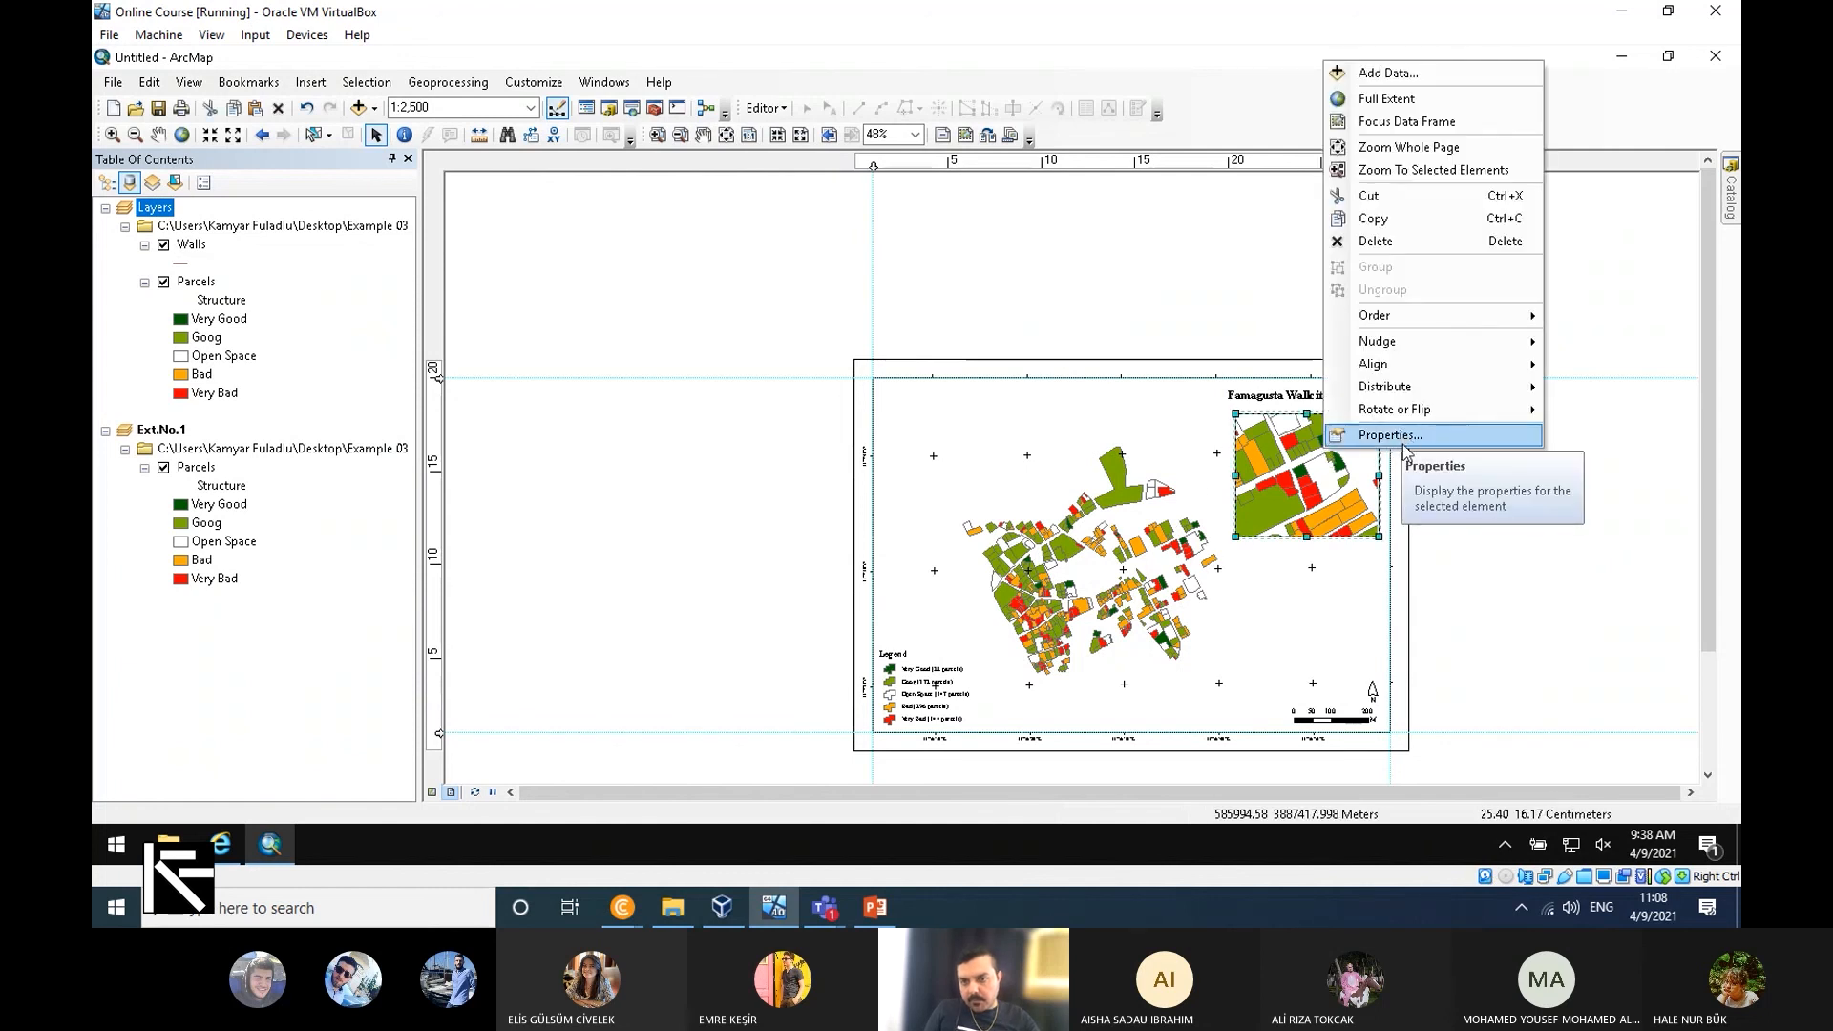
{"action": "left_click", "coordinate": [1426, 442]}
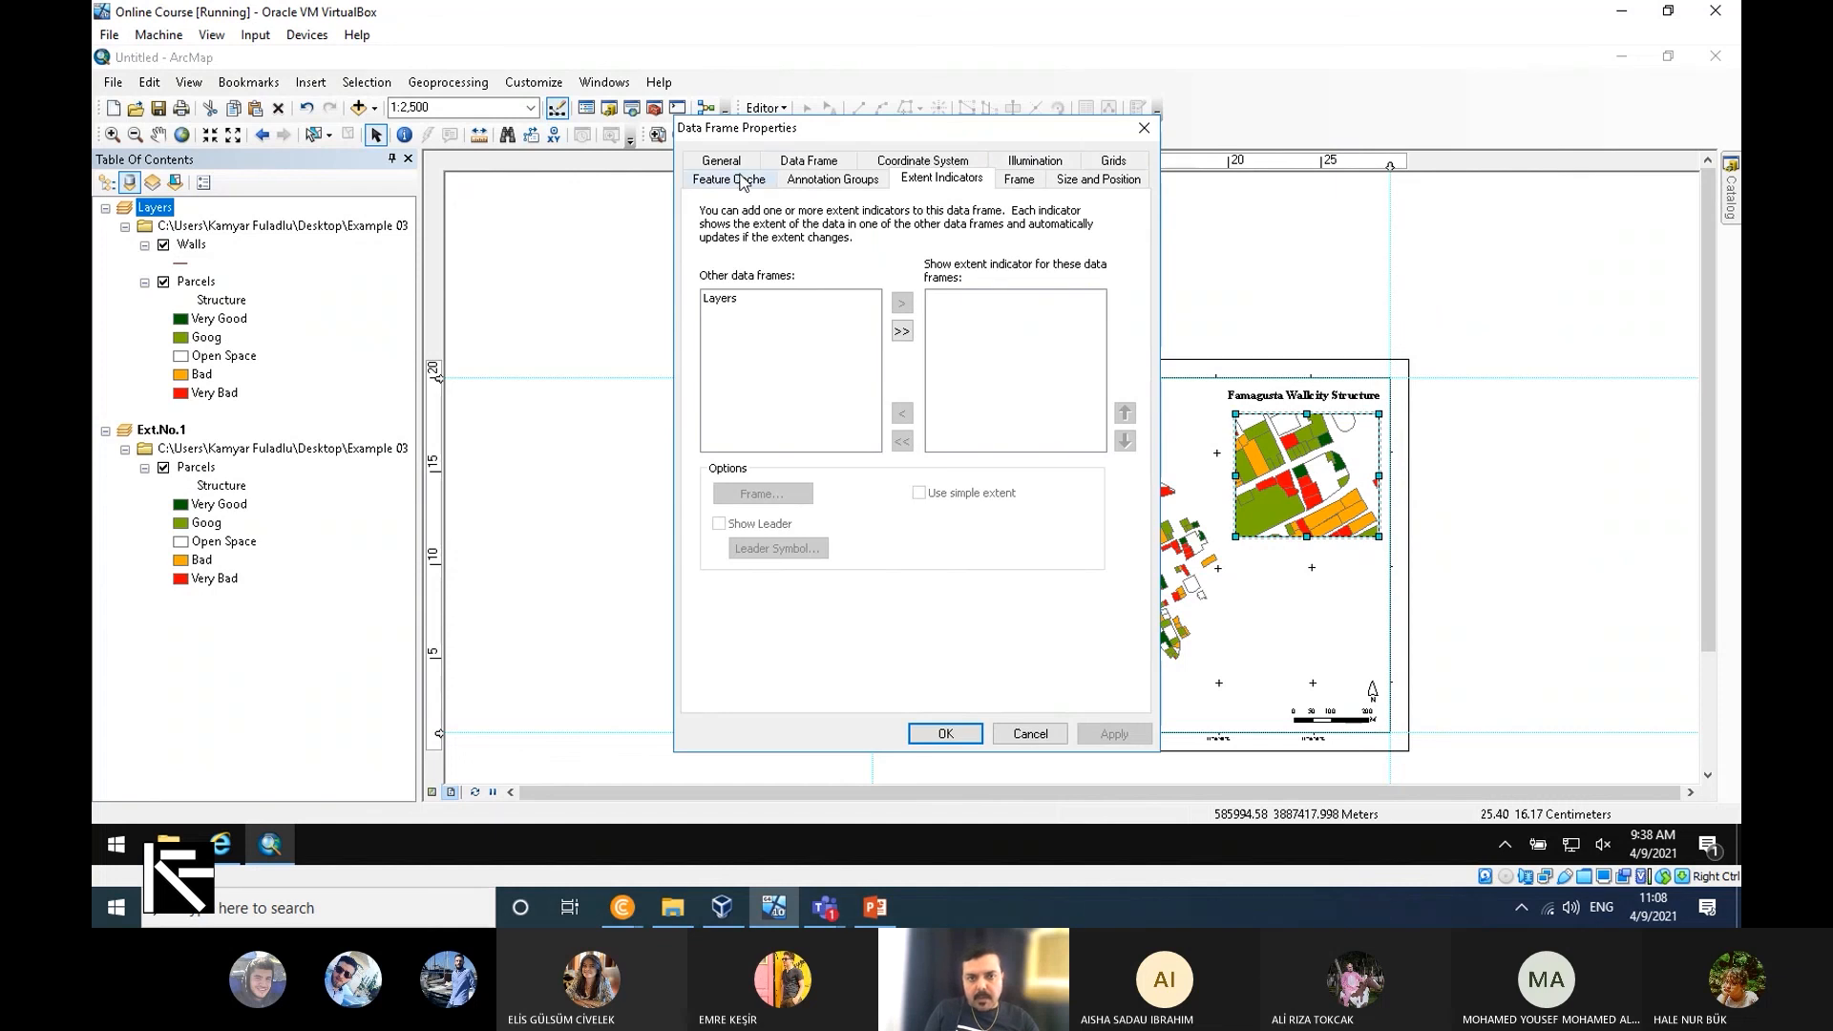
{"action": "left_click", "coordinate": [1019, 180]}
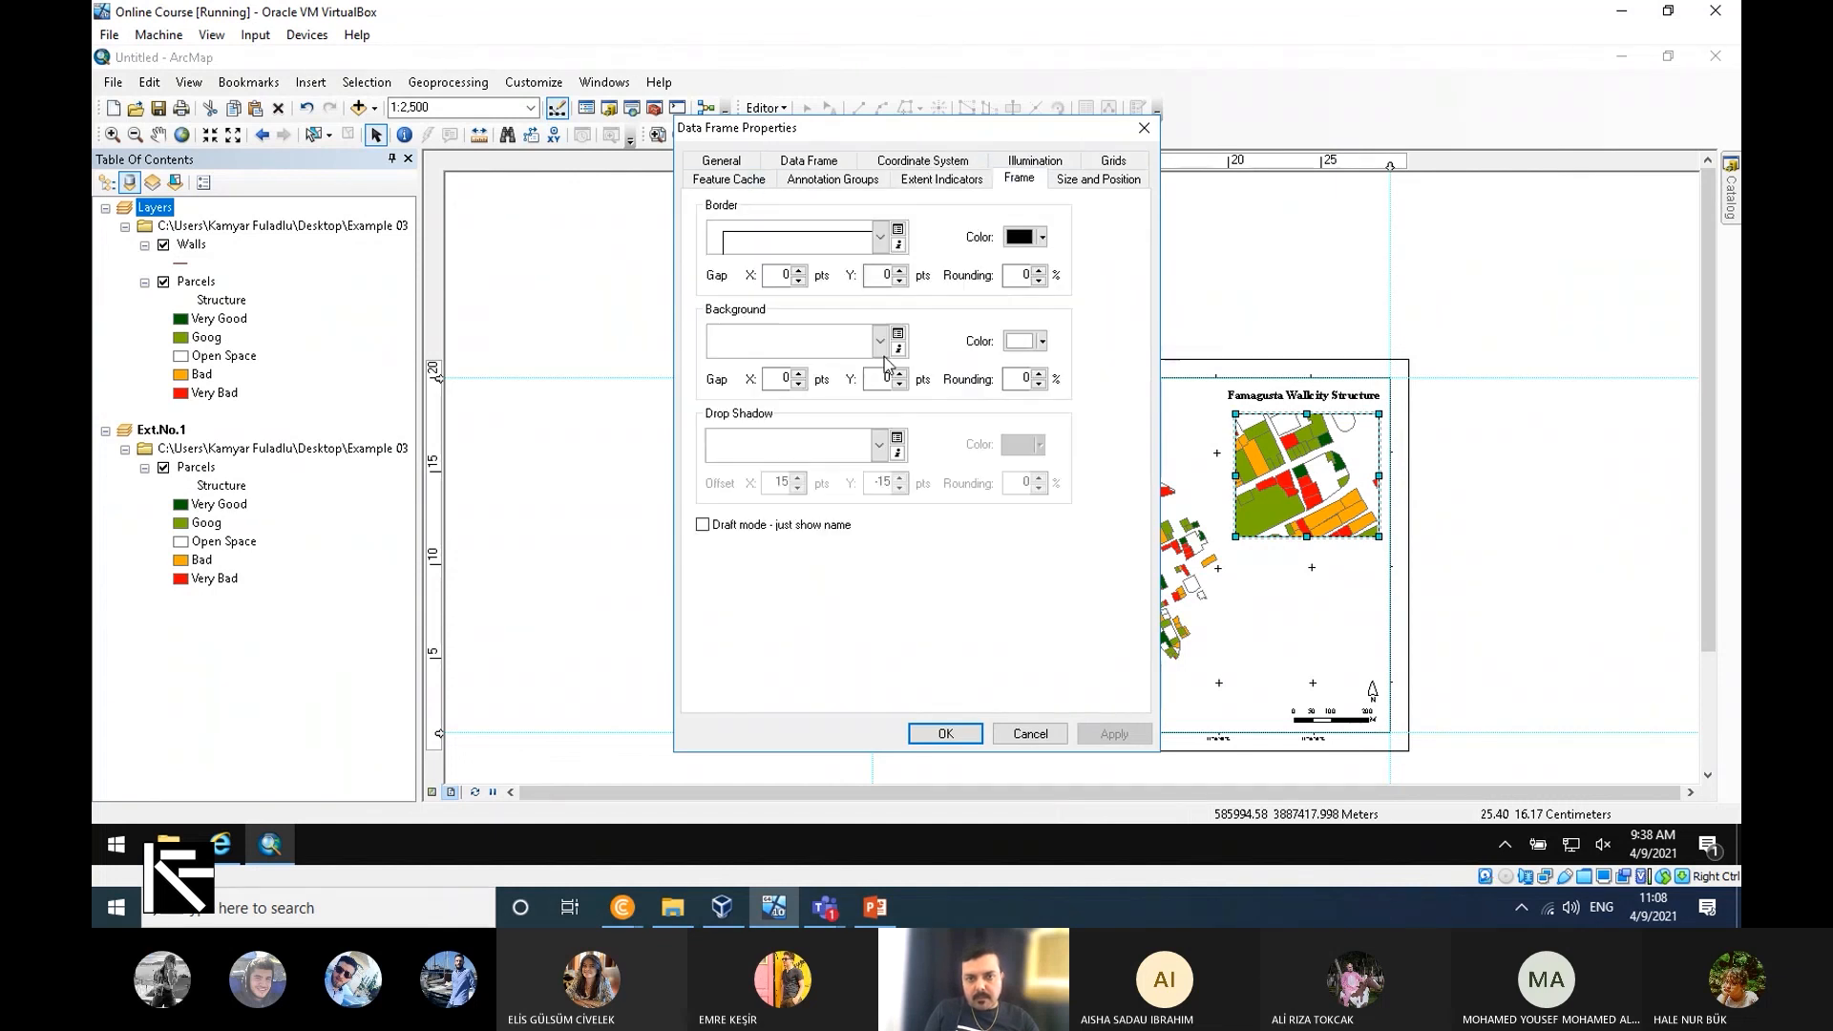
{"action": "left_click", "coordinate": [1035, 239]}
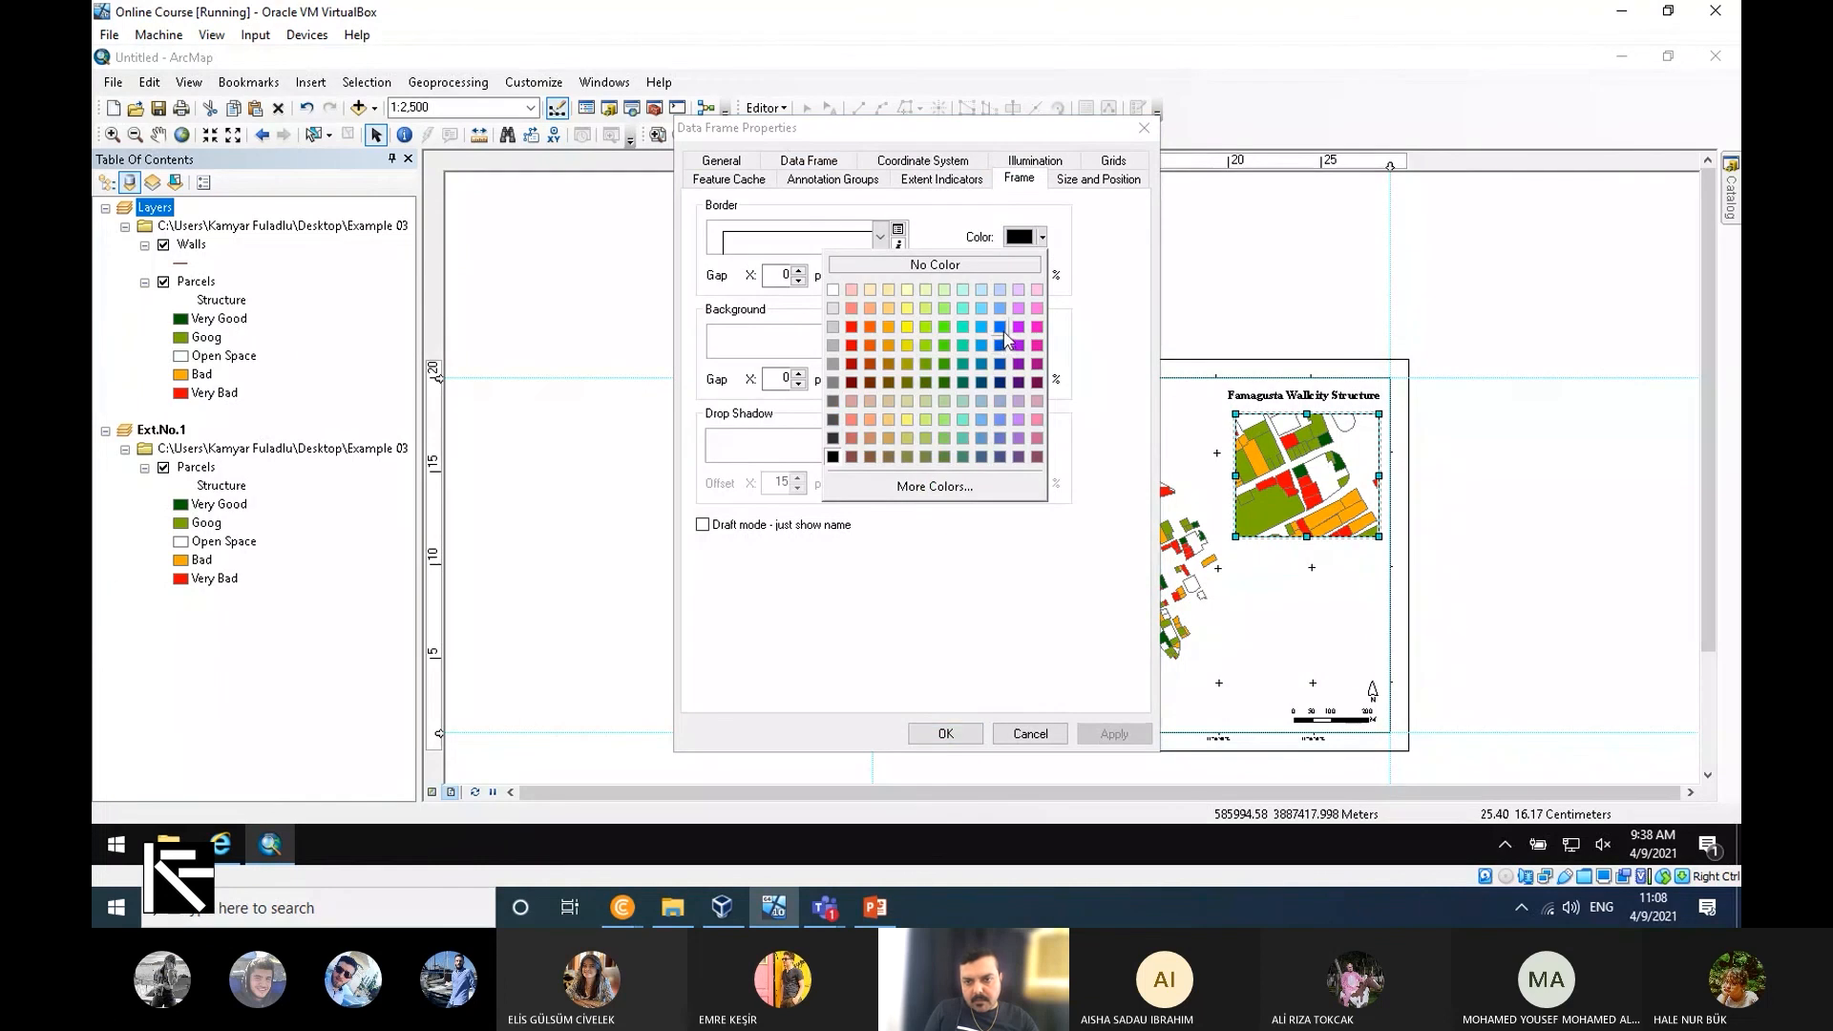
{"action": "left_click", "coordinate": [1001, 328]}
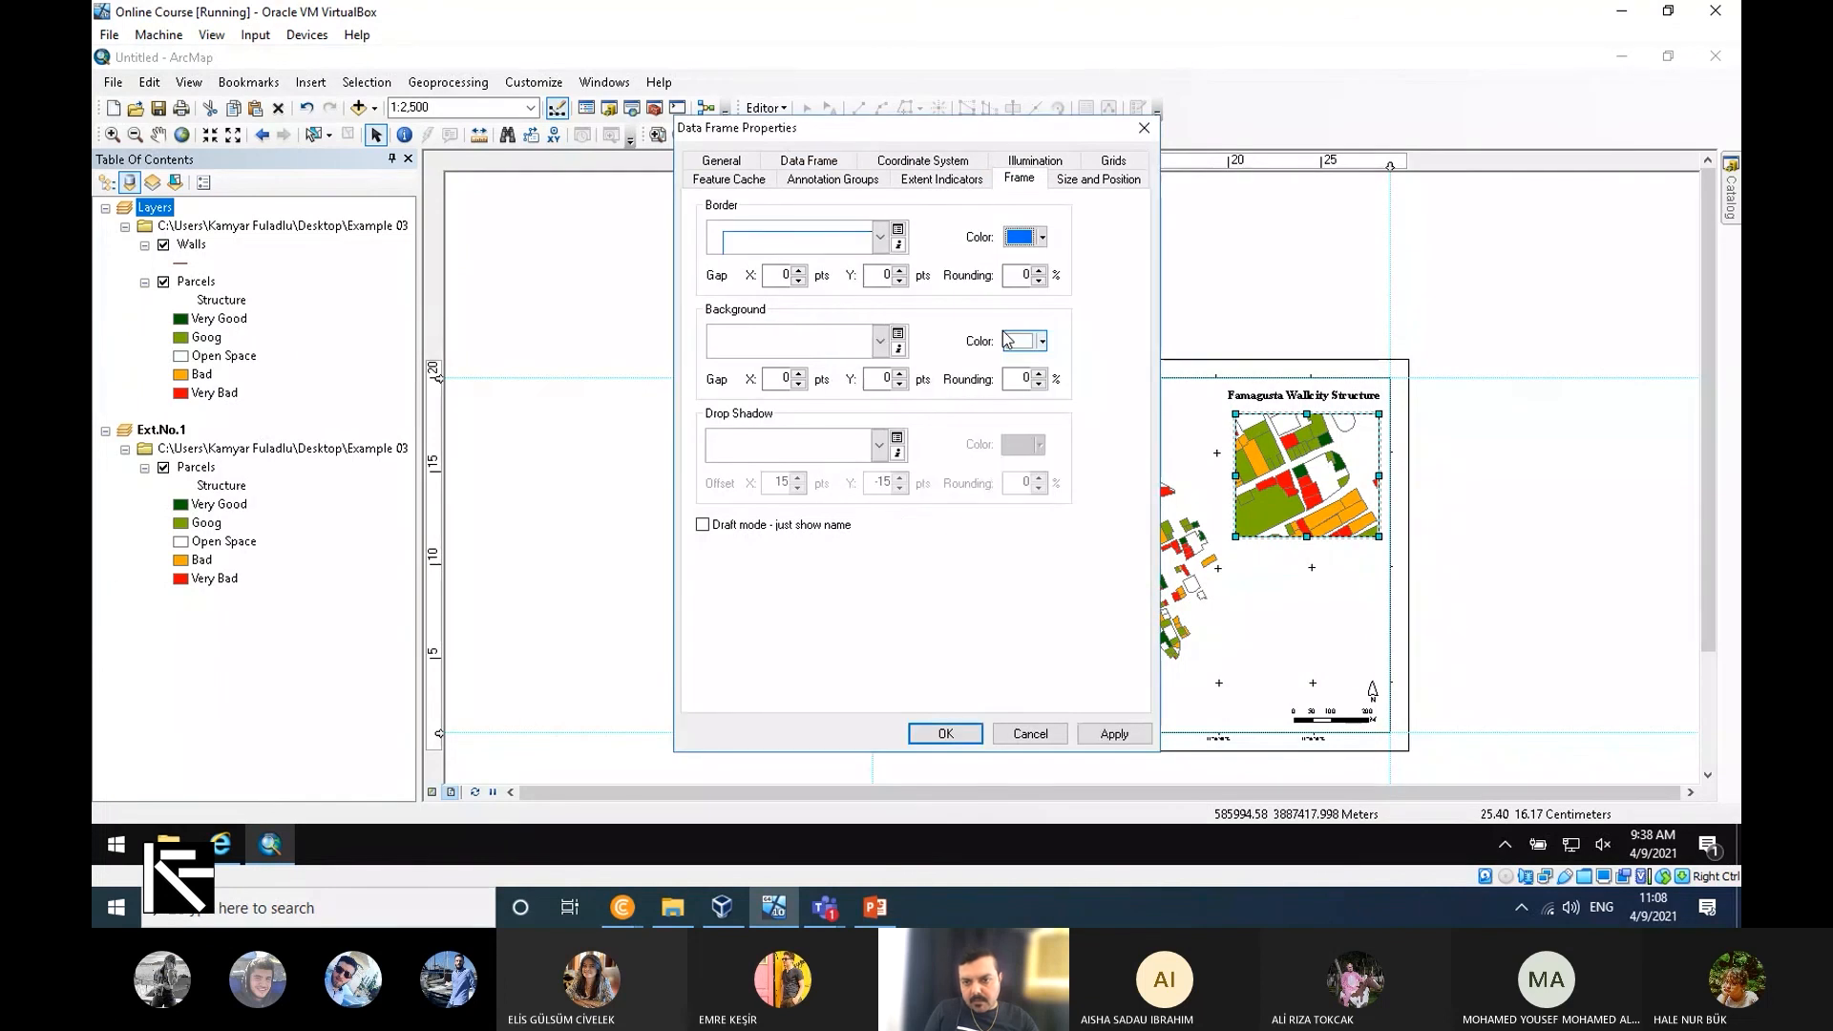
{"action": "left_click", "coordinate": [879, 240]}
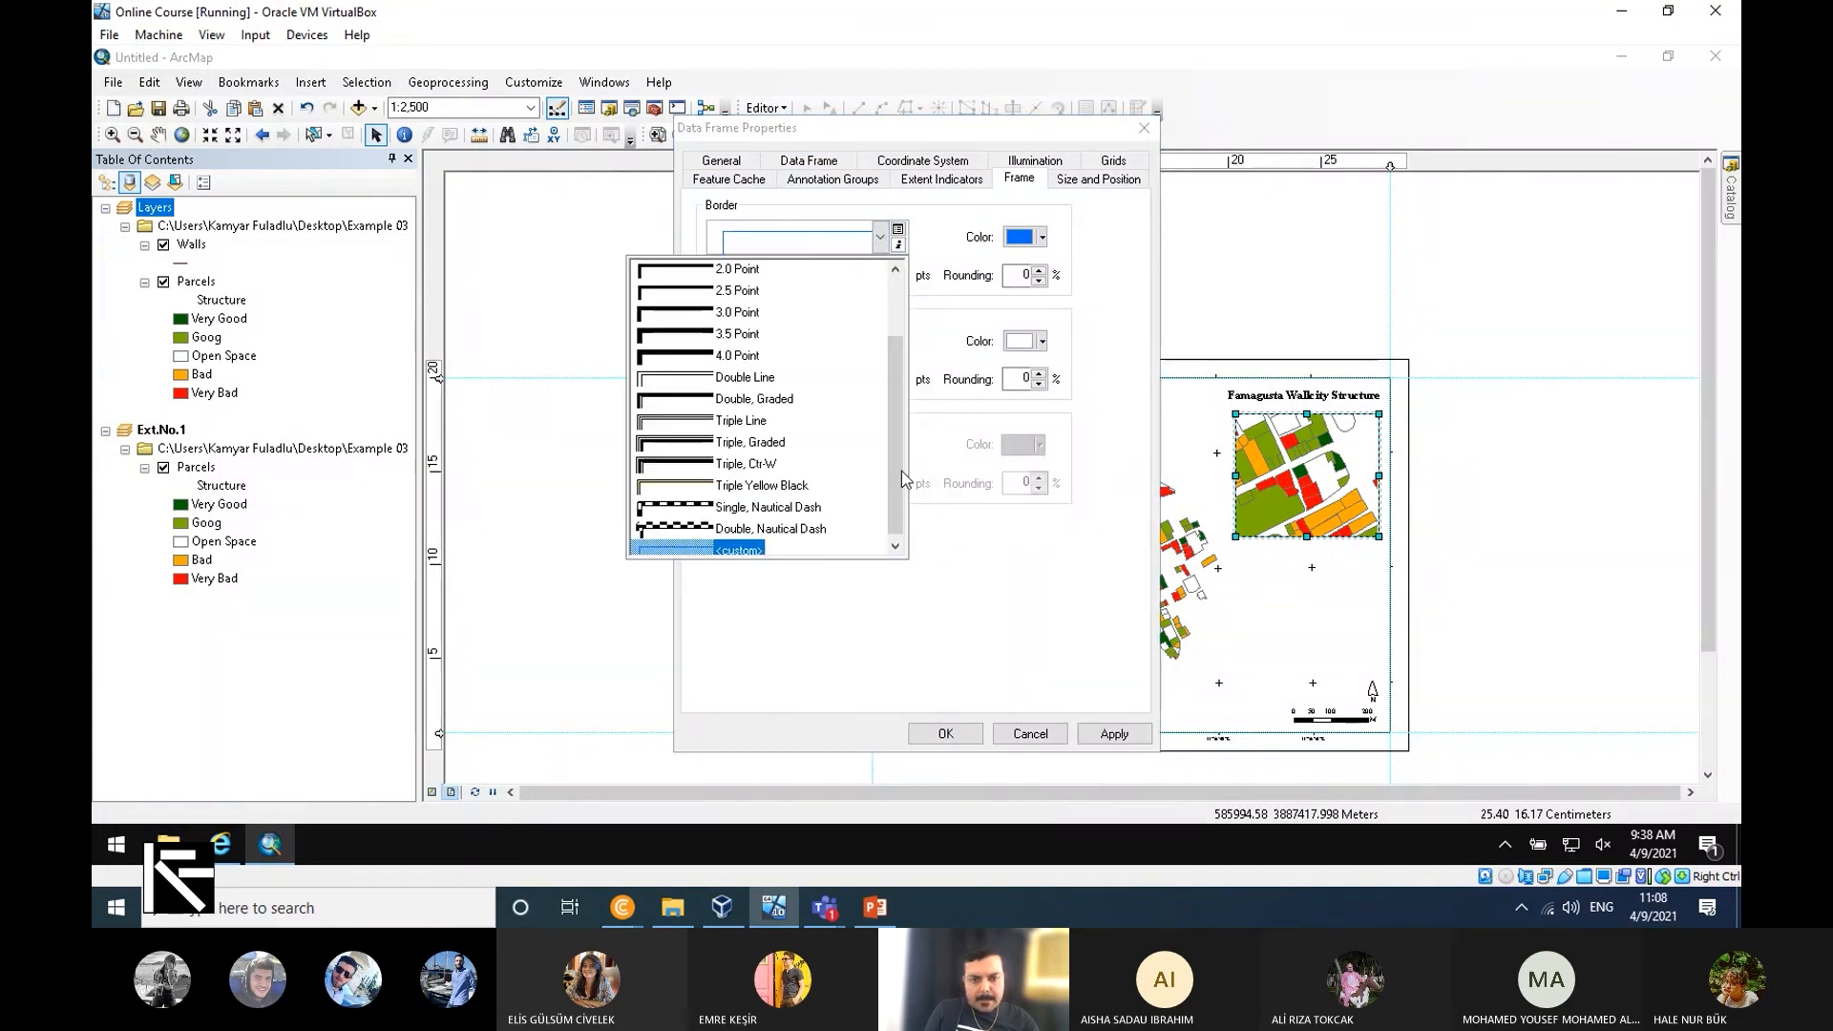
{"action": "left_click", "coordinate": [894, 298]}
{"action": "left_click", "coordinate": [702, 302]}
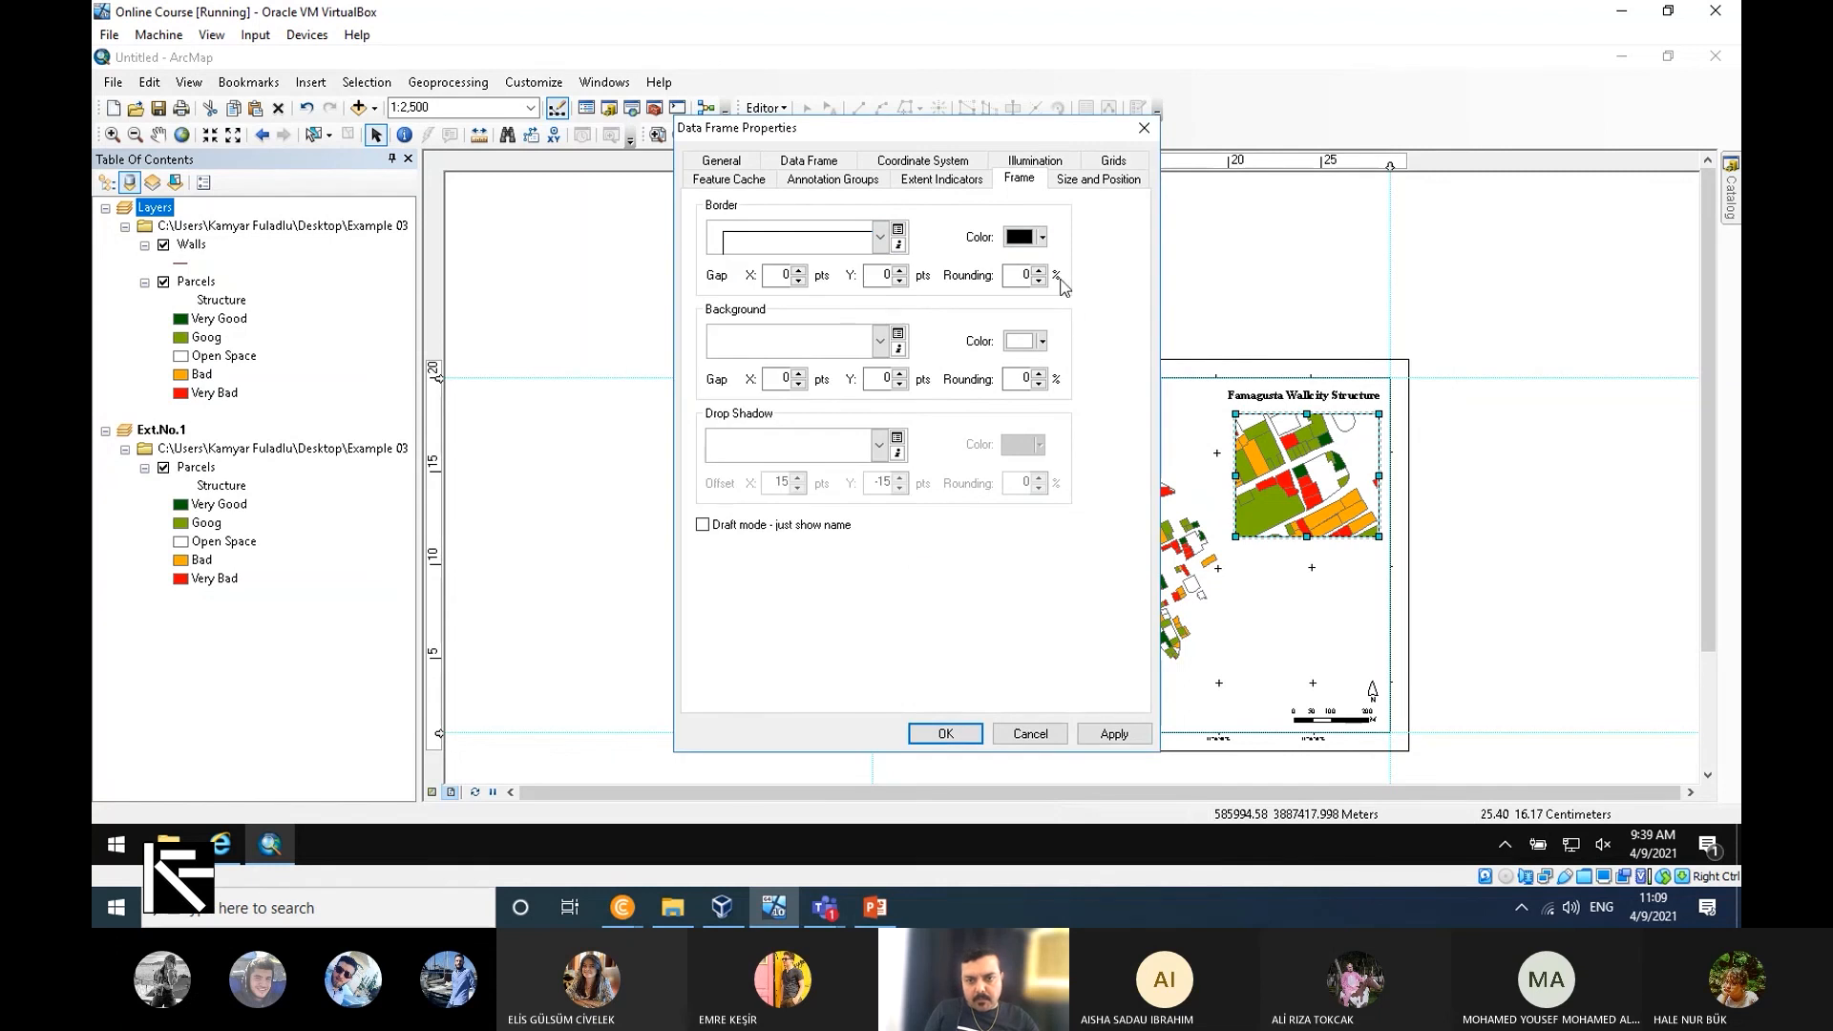
Colour the Ext.No.1 data frame's border the same blue as its extent indicator on the main map.
{"action": "left_click", "coordinate": [1024, 237]}
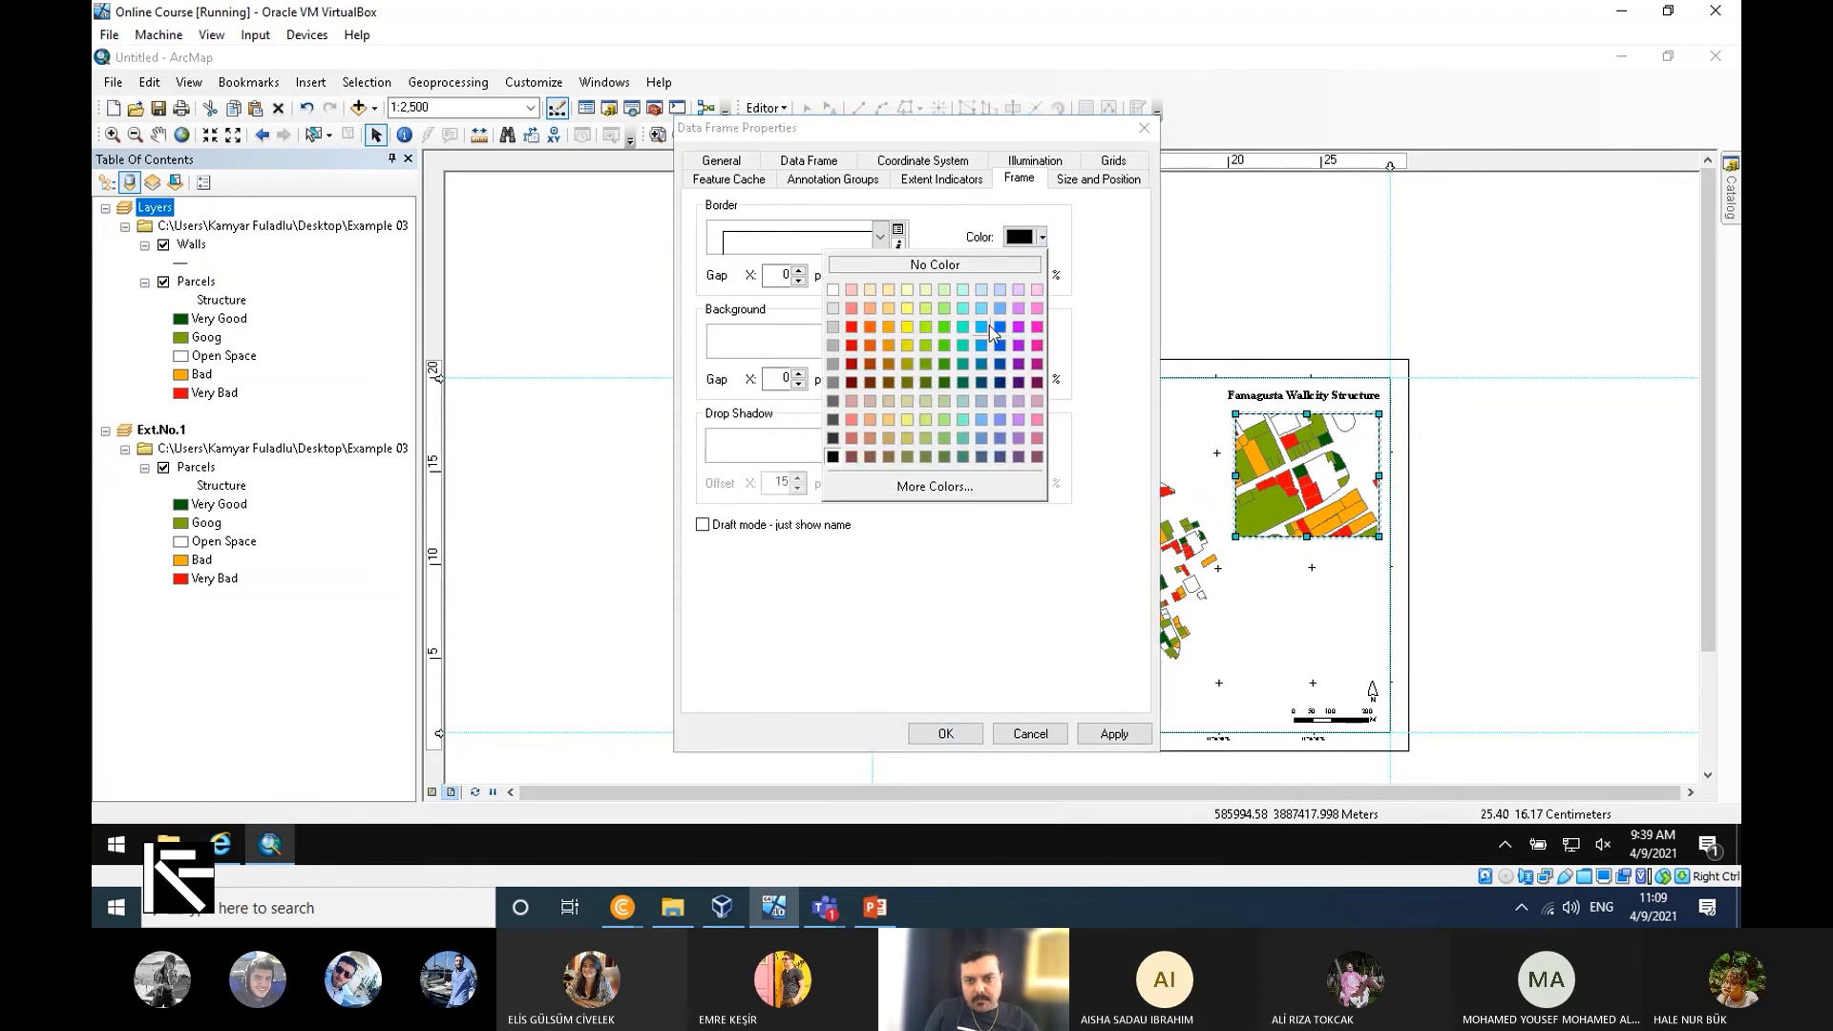
{"action": "left_click", "coordinate": [982, 328]}
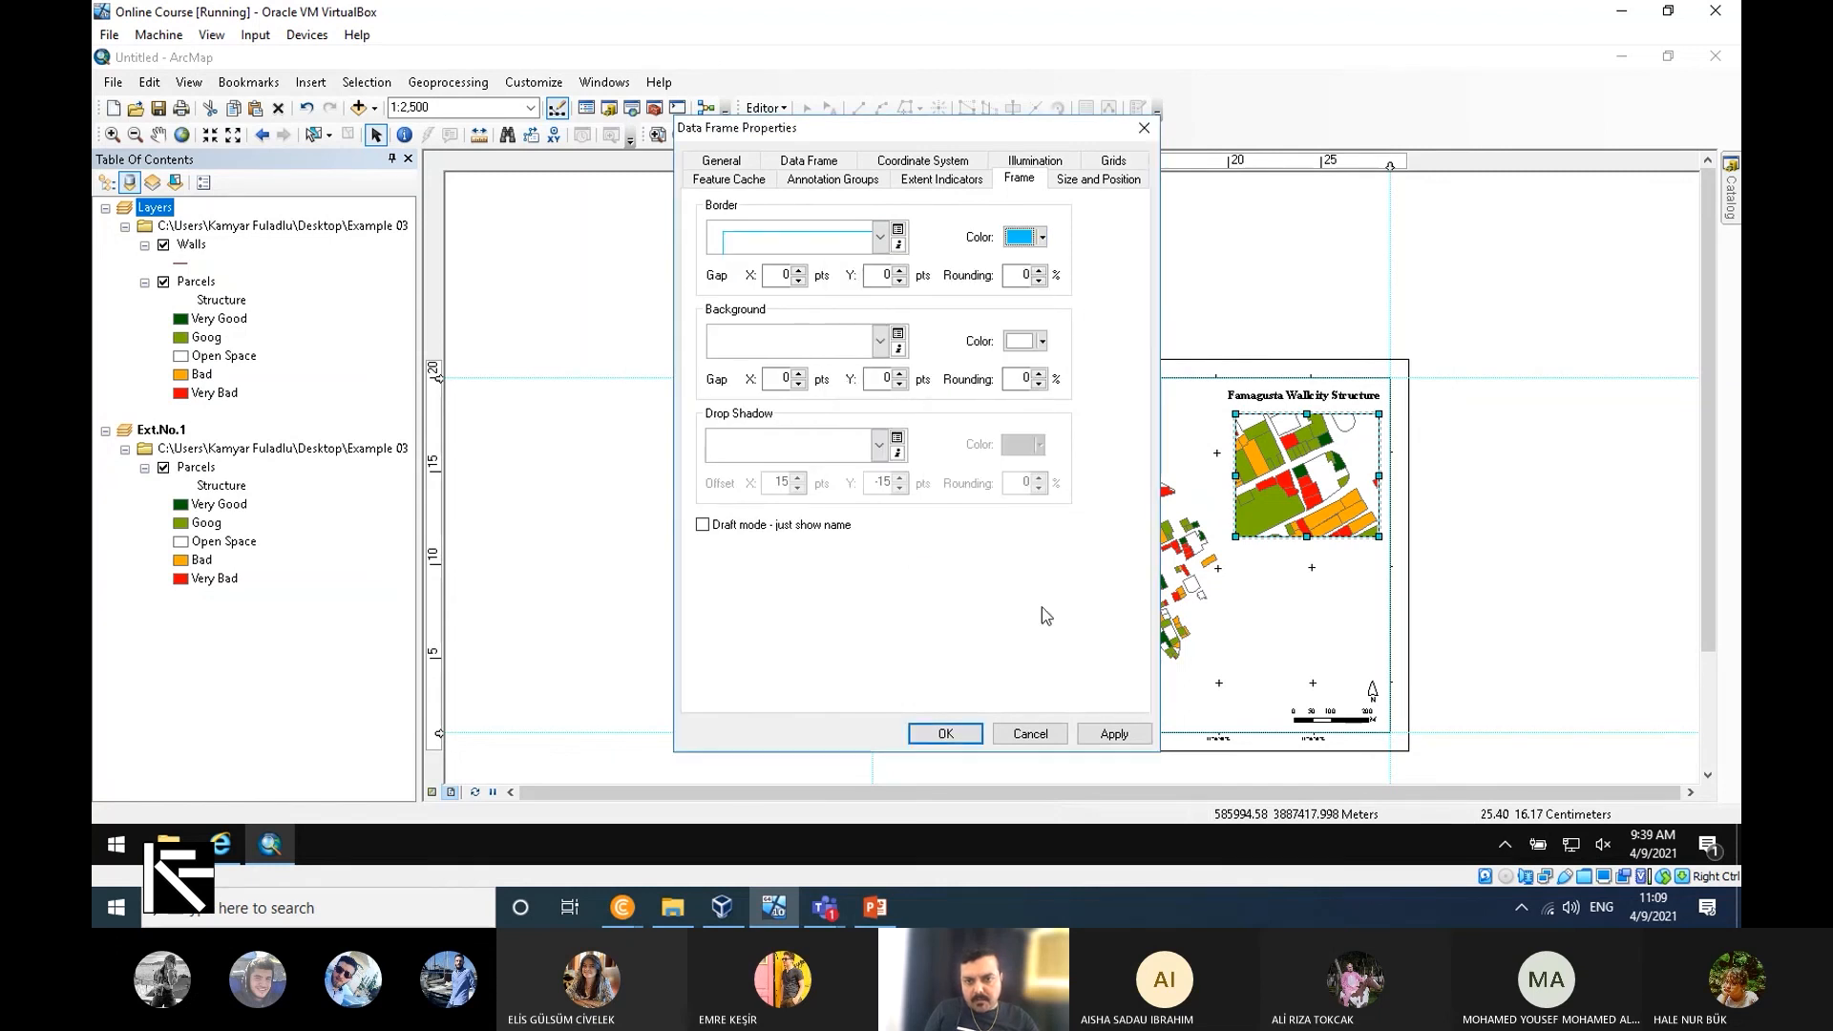
{"action": "left_click", "coordinate": [1042, 237]}
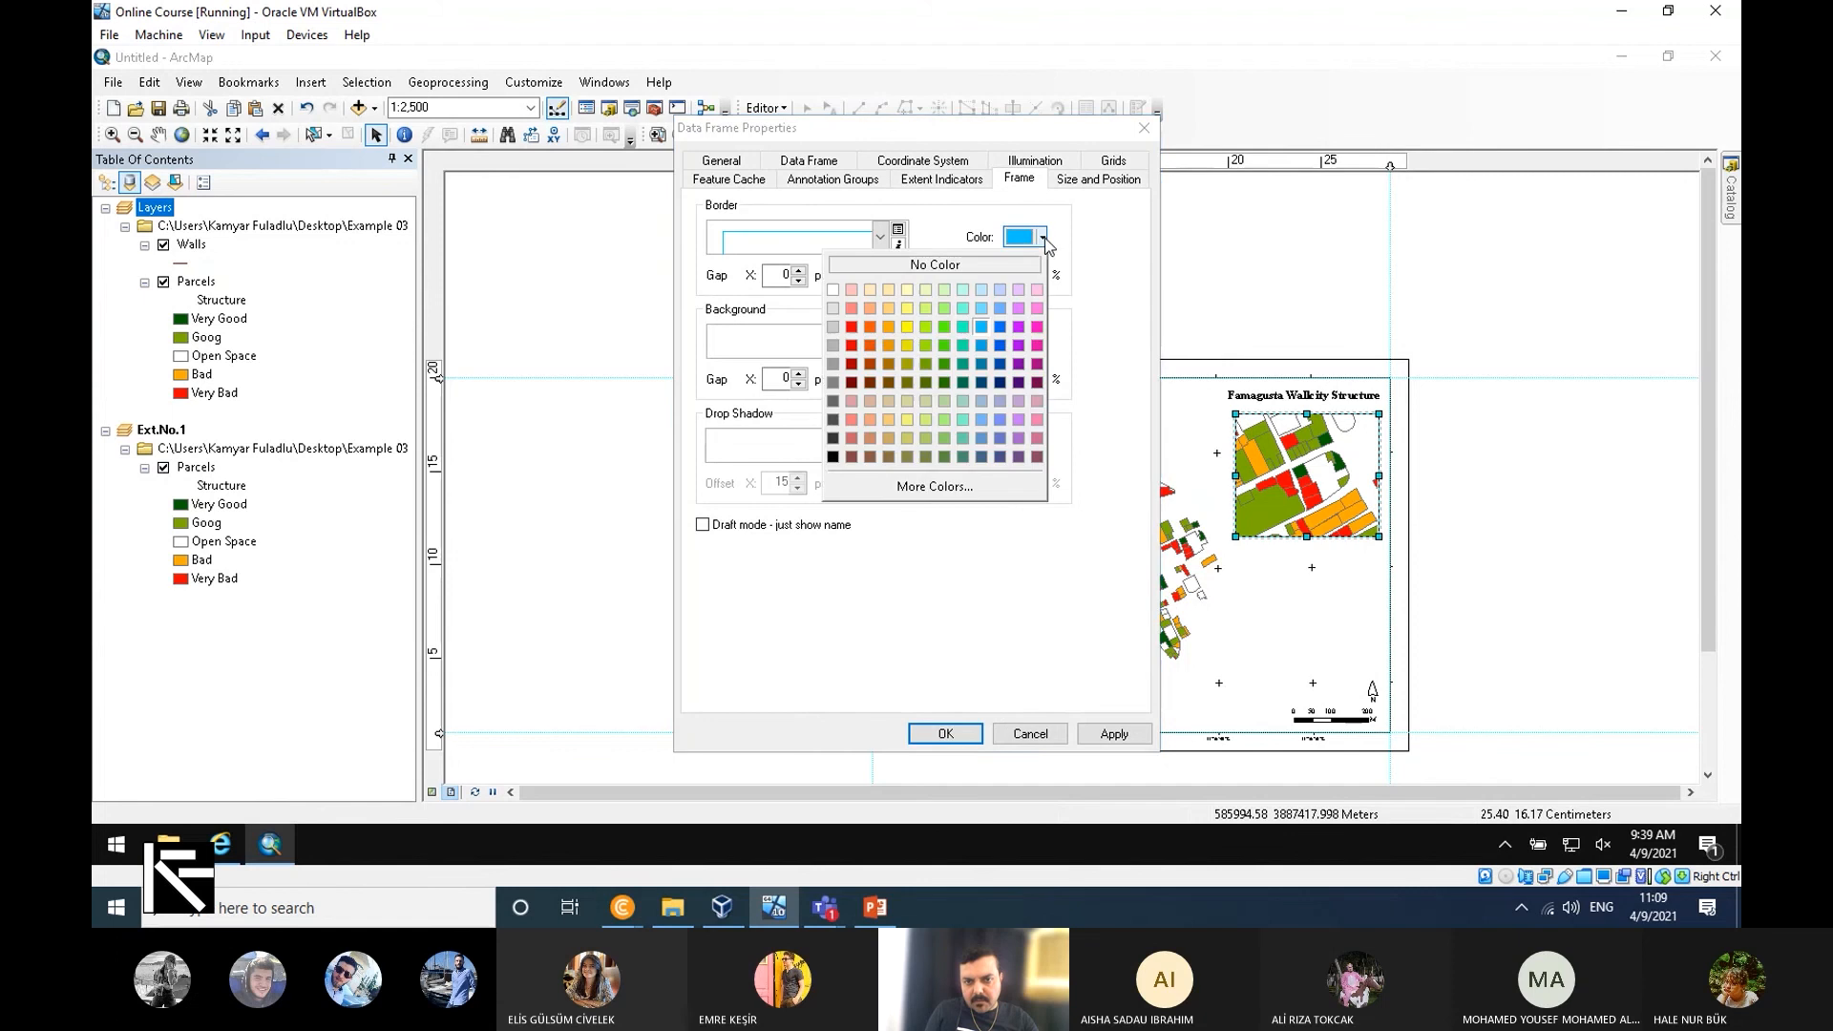
{"action": "left_click", "coordinate": [1001, 328]}
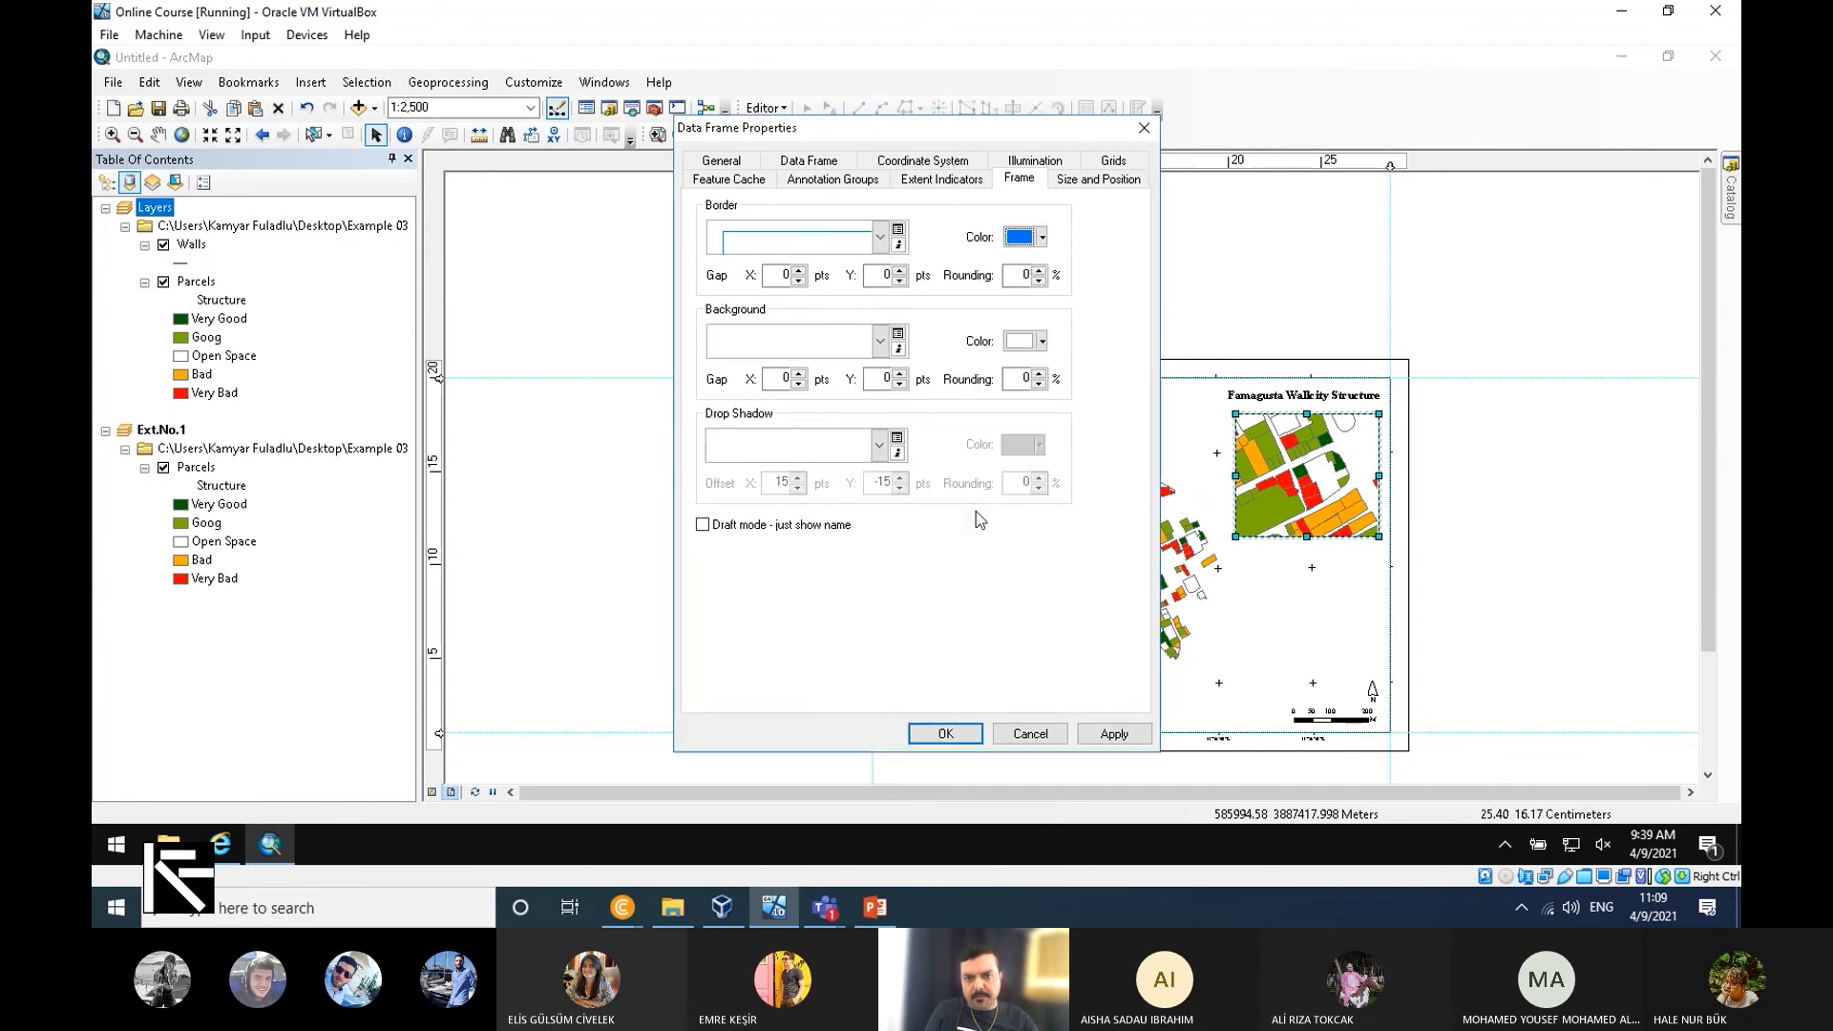
{"action": "left_click", "coordinate": [944, 731]}
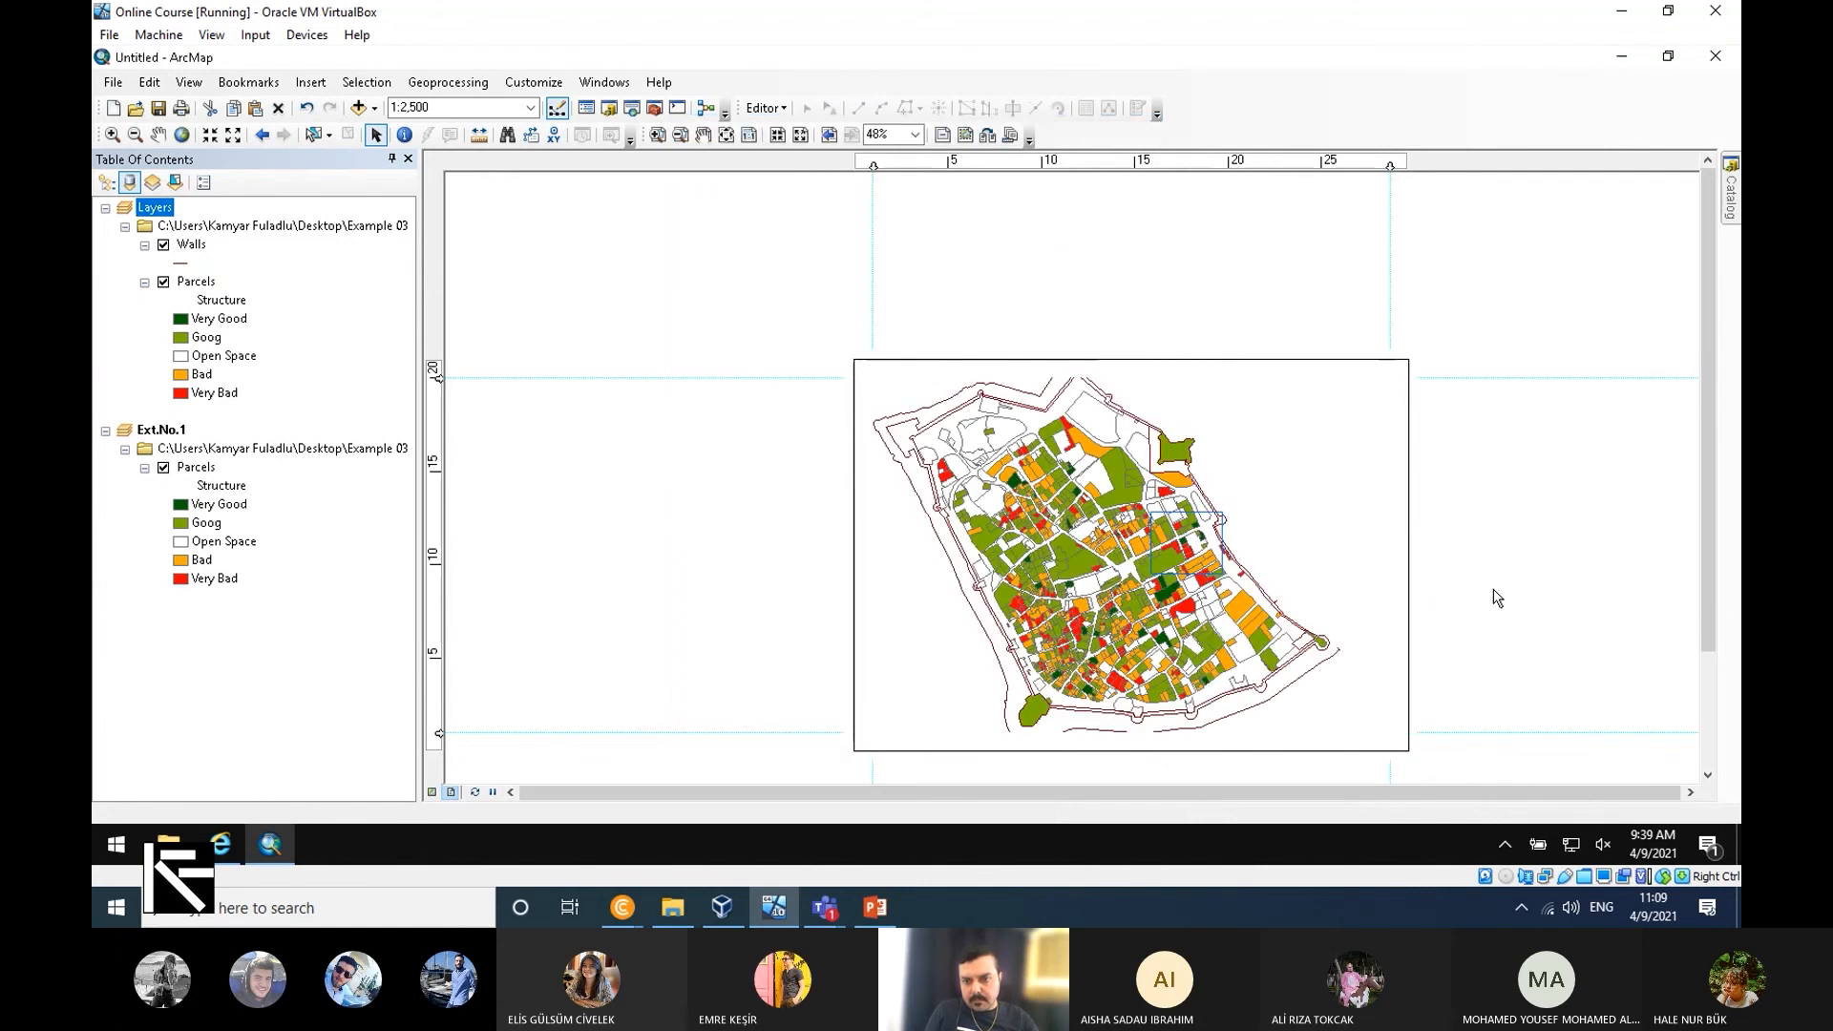
{"action": "left_click", "coordinate": [1522, 577]}
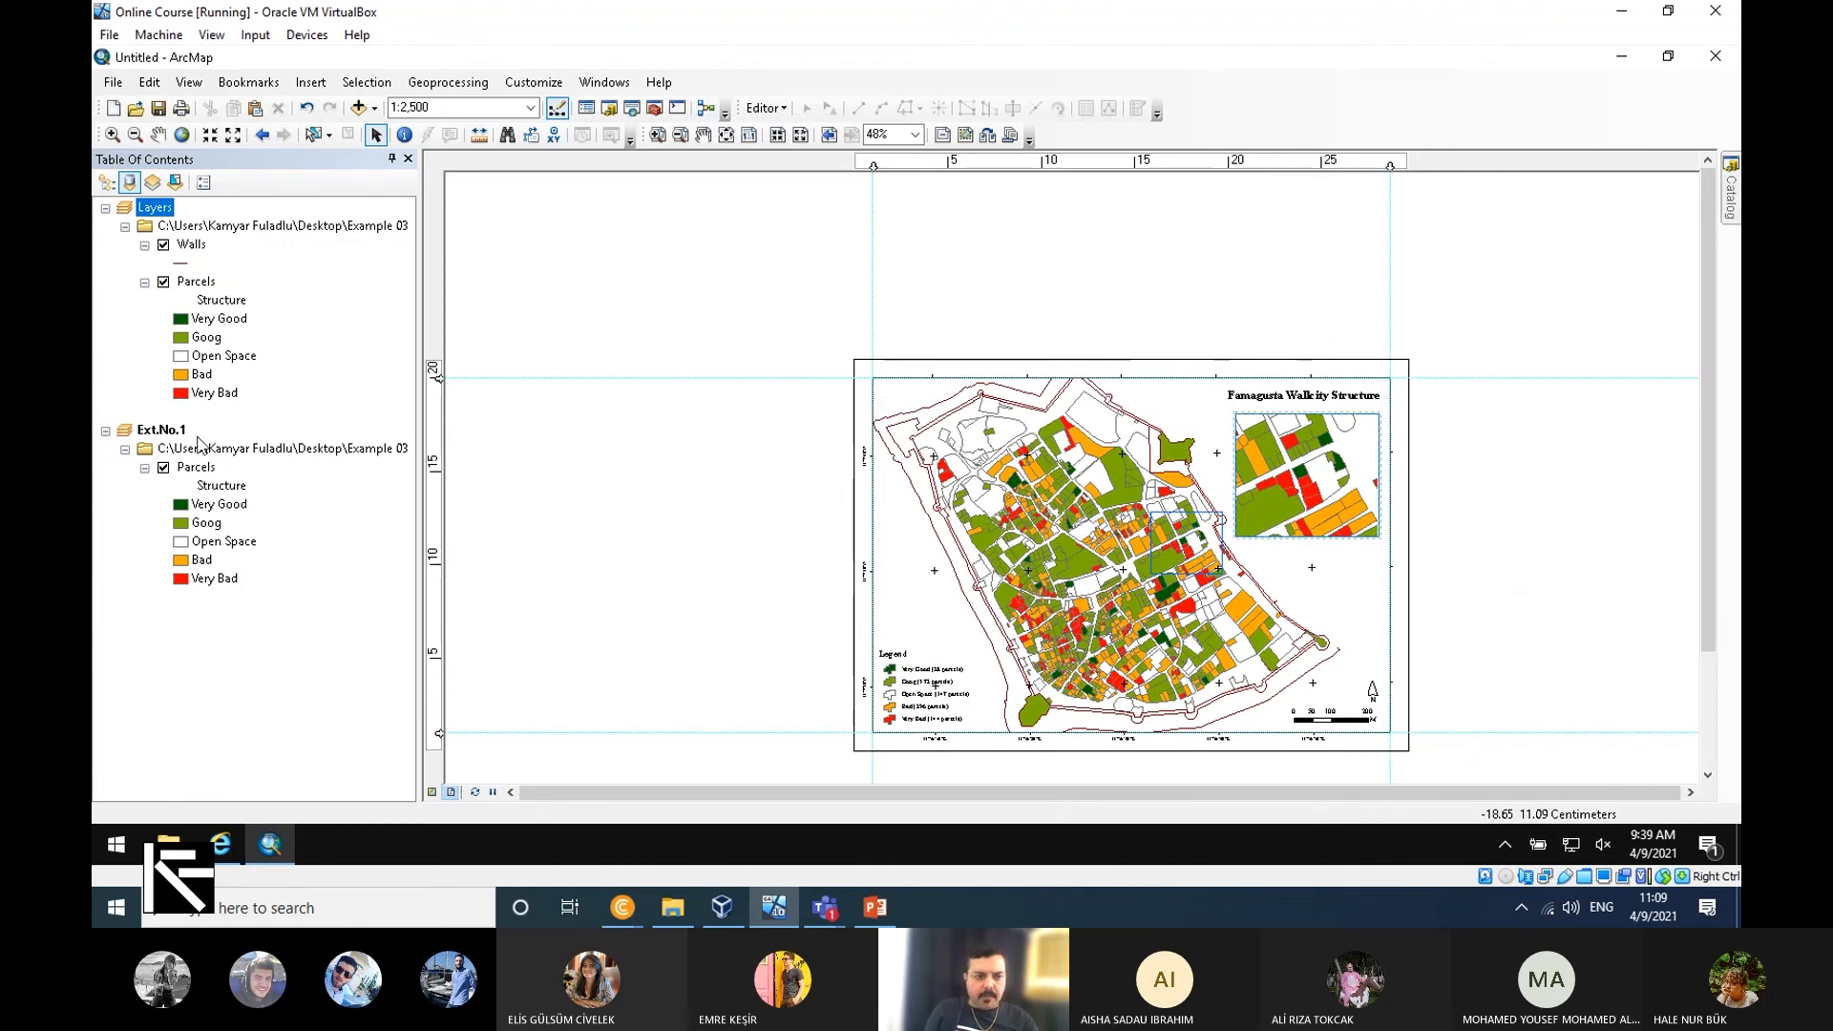
Insert a new data frame and move it outside the page into the empty area west of the main map.
{"action": "left_click", "coordinate": [310, 83]}
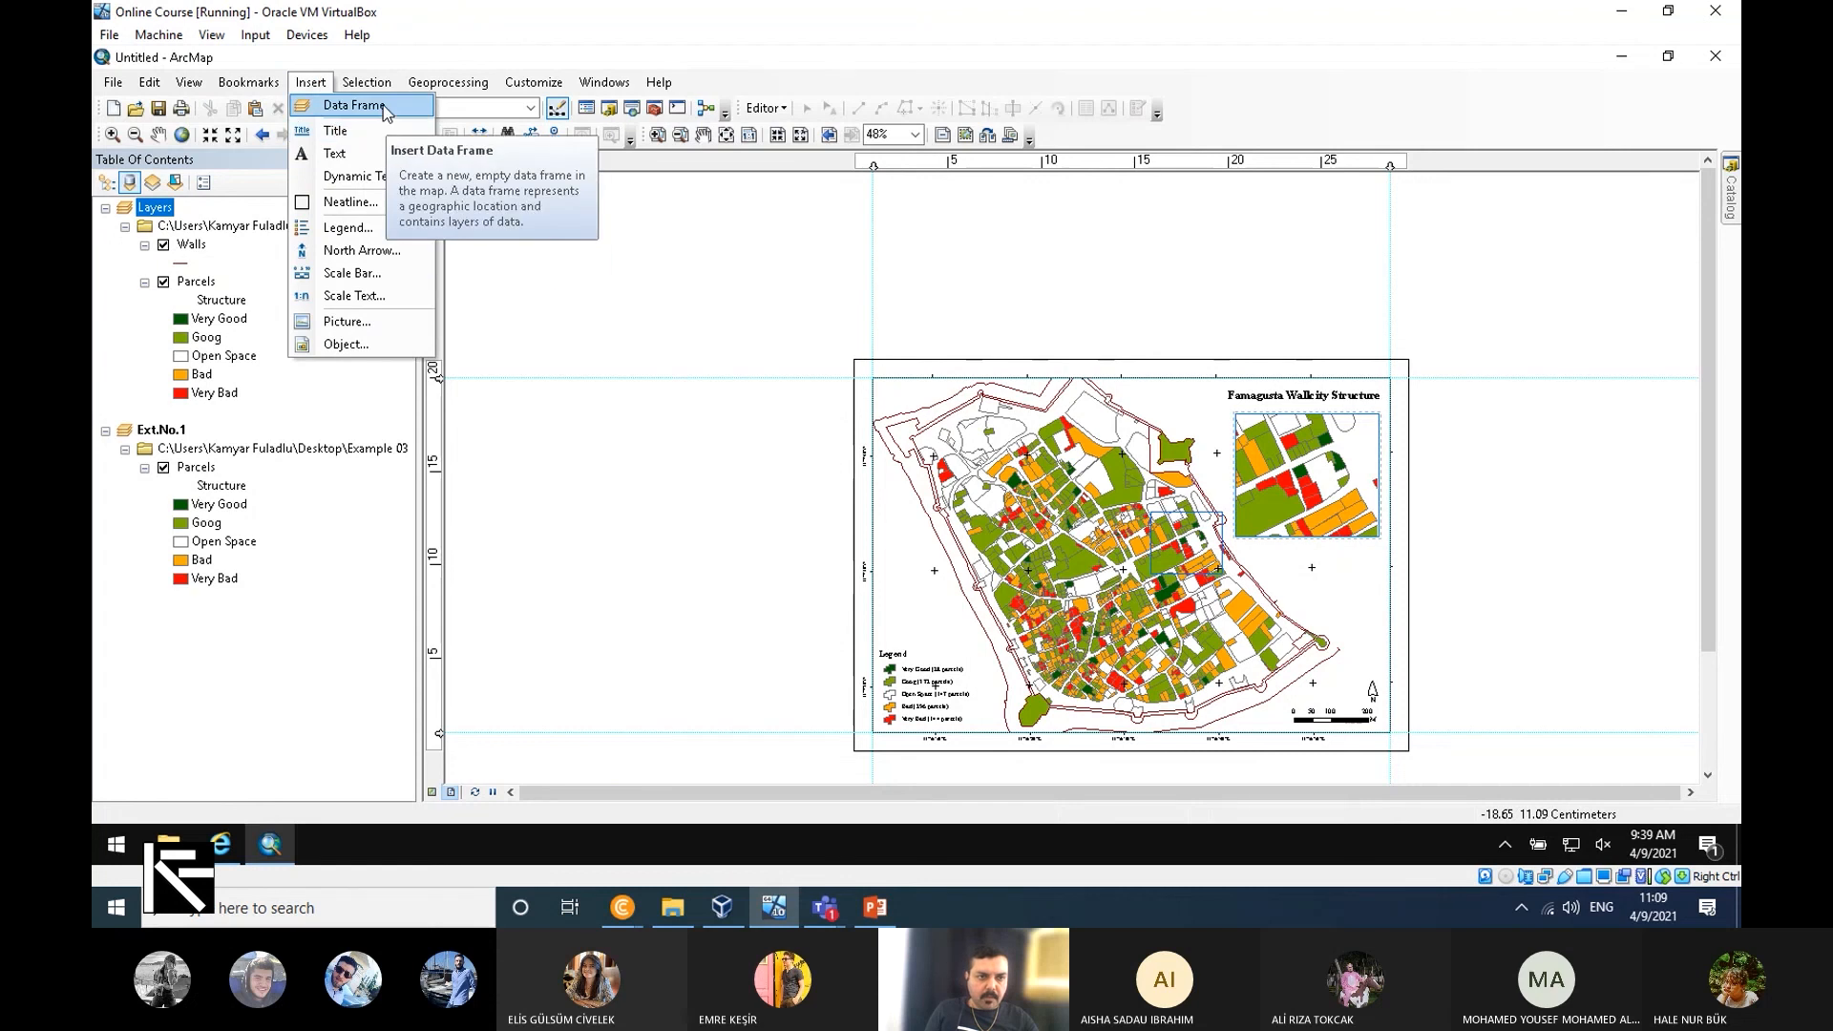
{"action": "left_click", "coordinate": [358, 105]}
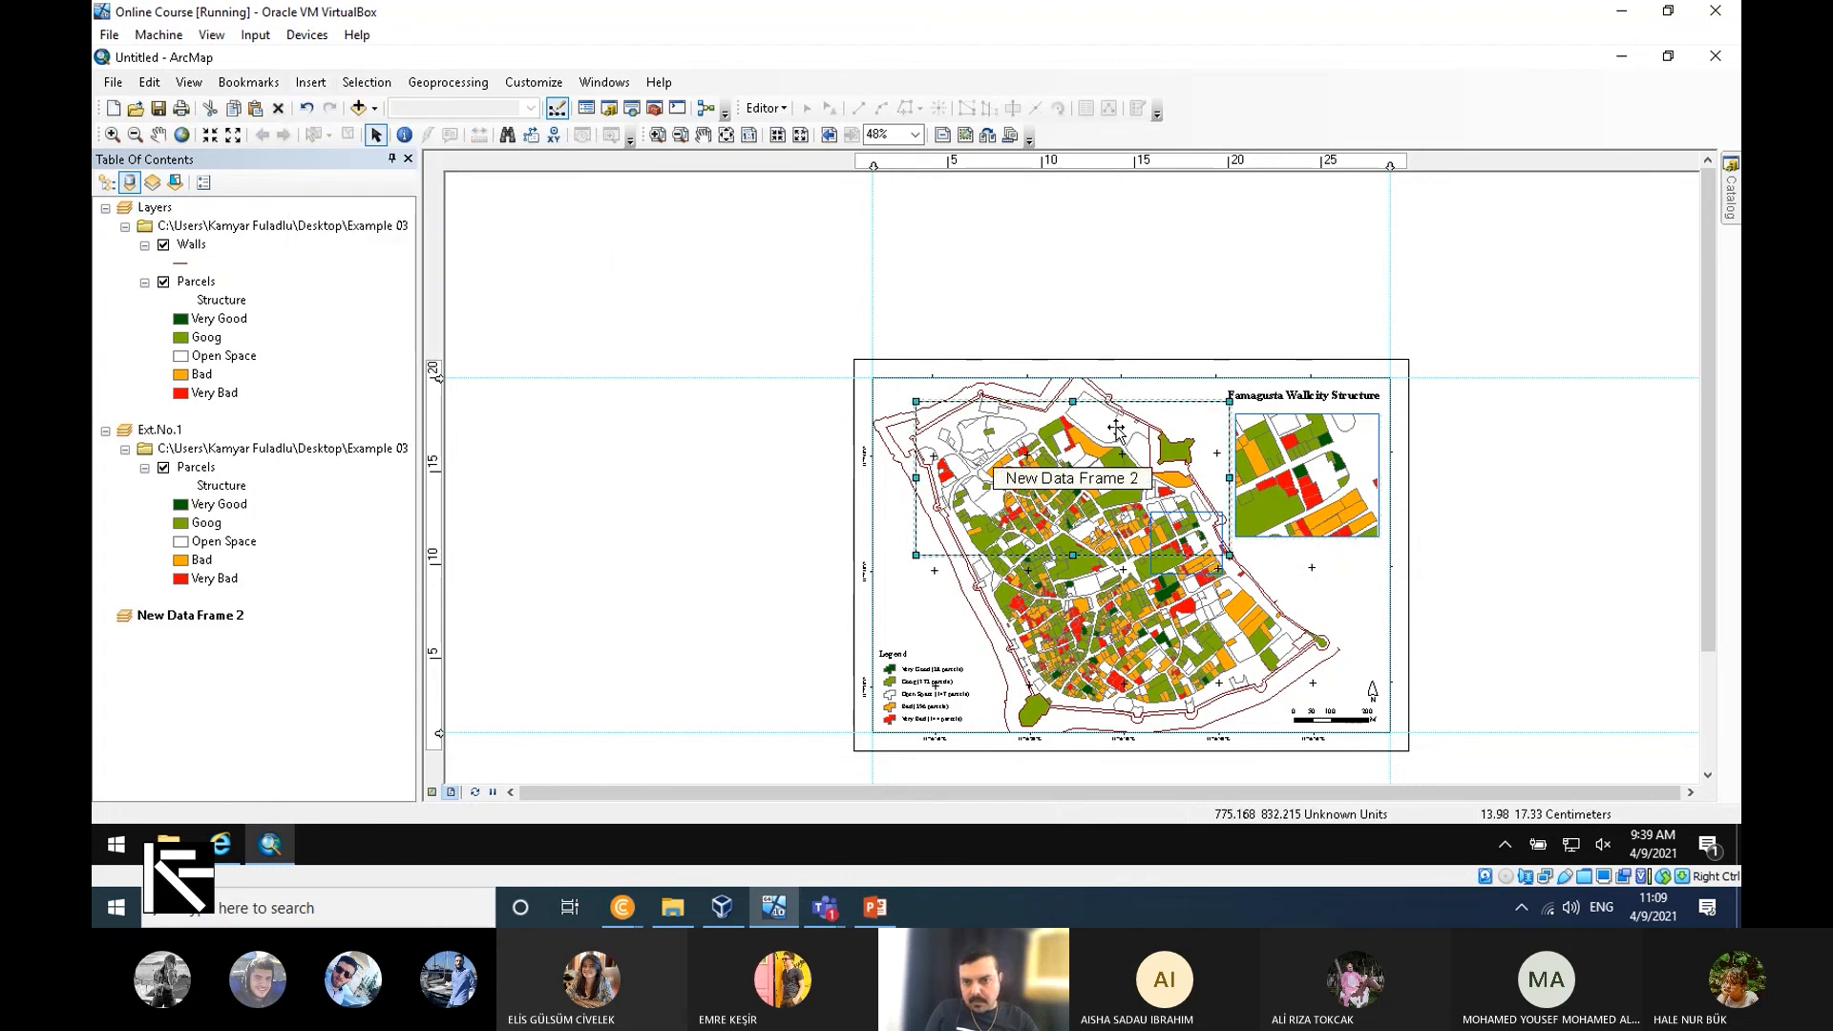
{"action": "left_click_drag", "start_coordinate": [1112, 417], "coordinate": [707, 483]}
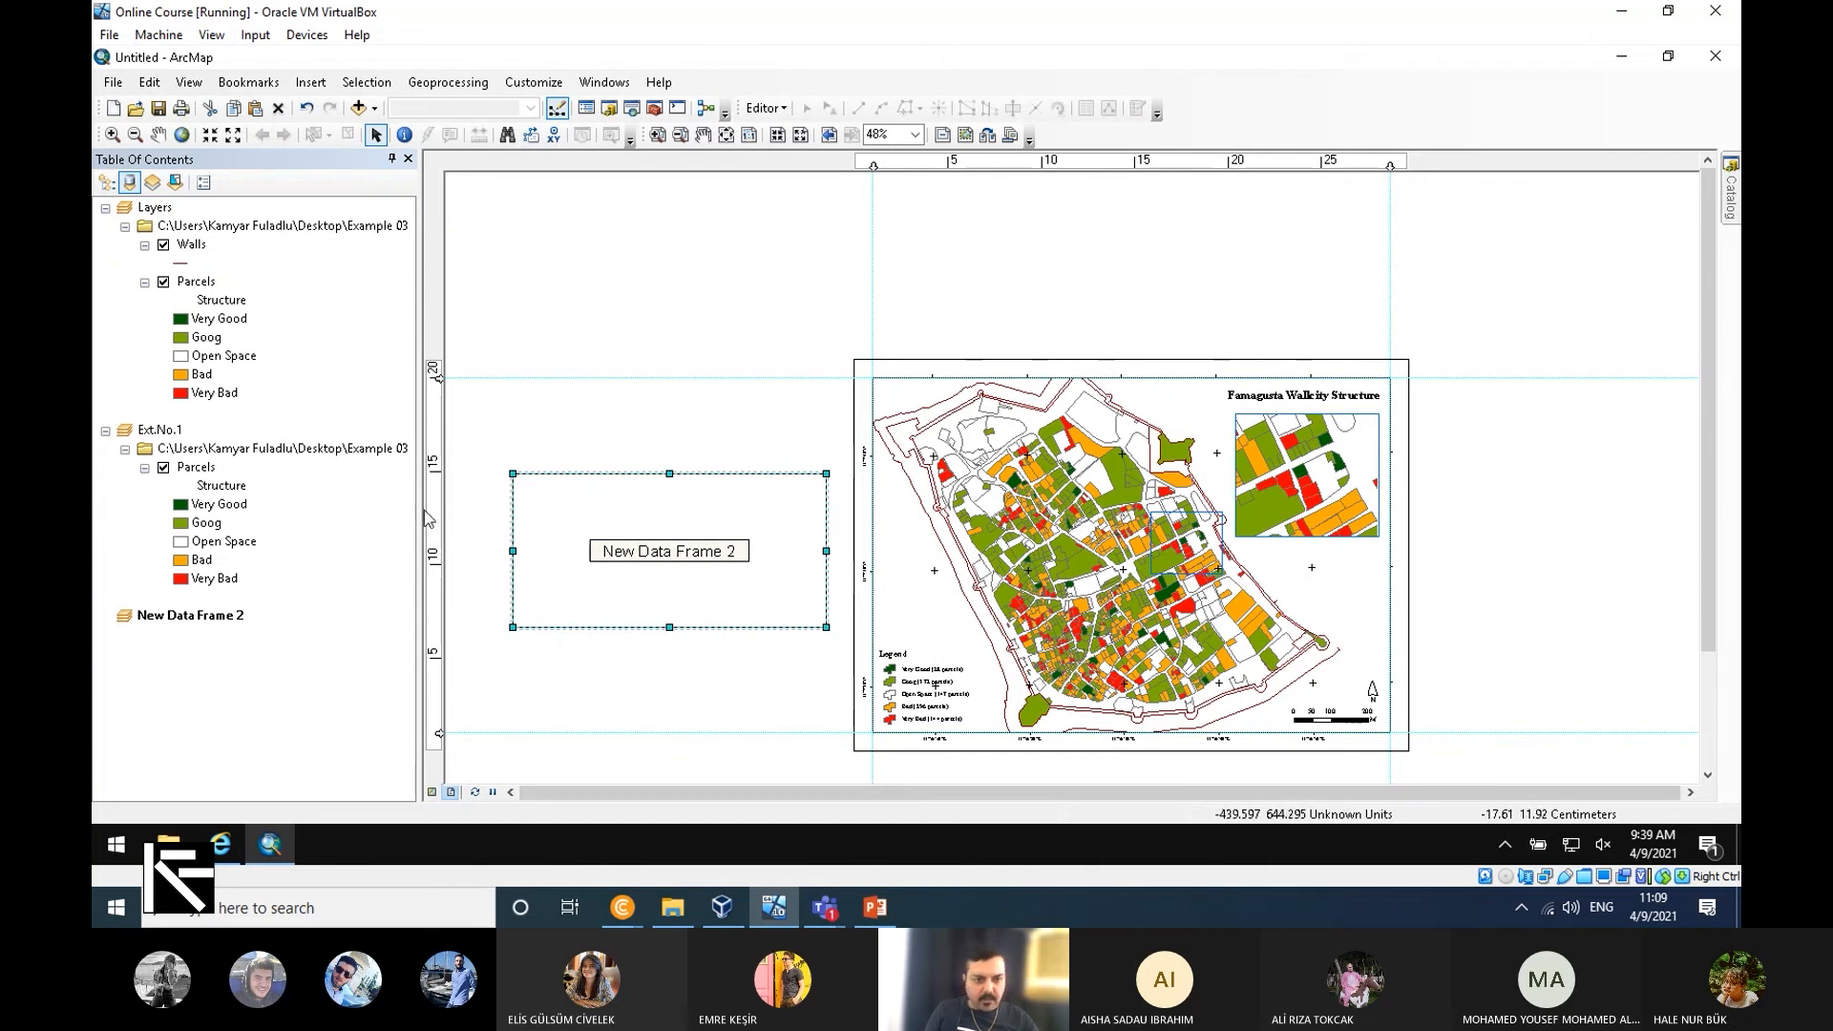
Copy the Parcels layer from Ext.No.1 into New Data Frame 2.
{"action": "left_click", "coordinate": [195, 468]}
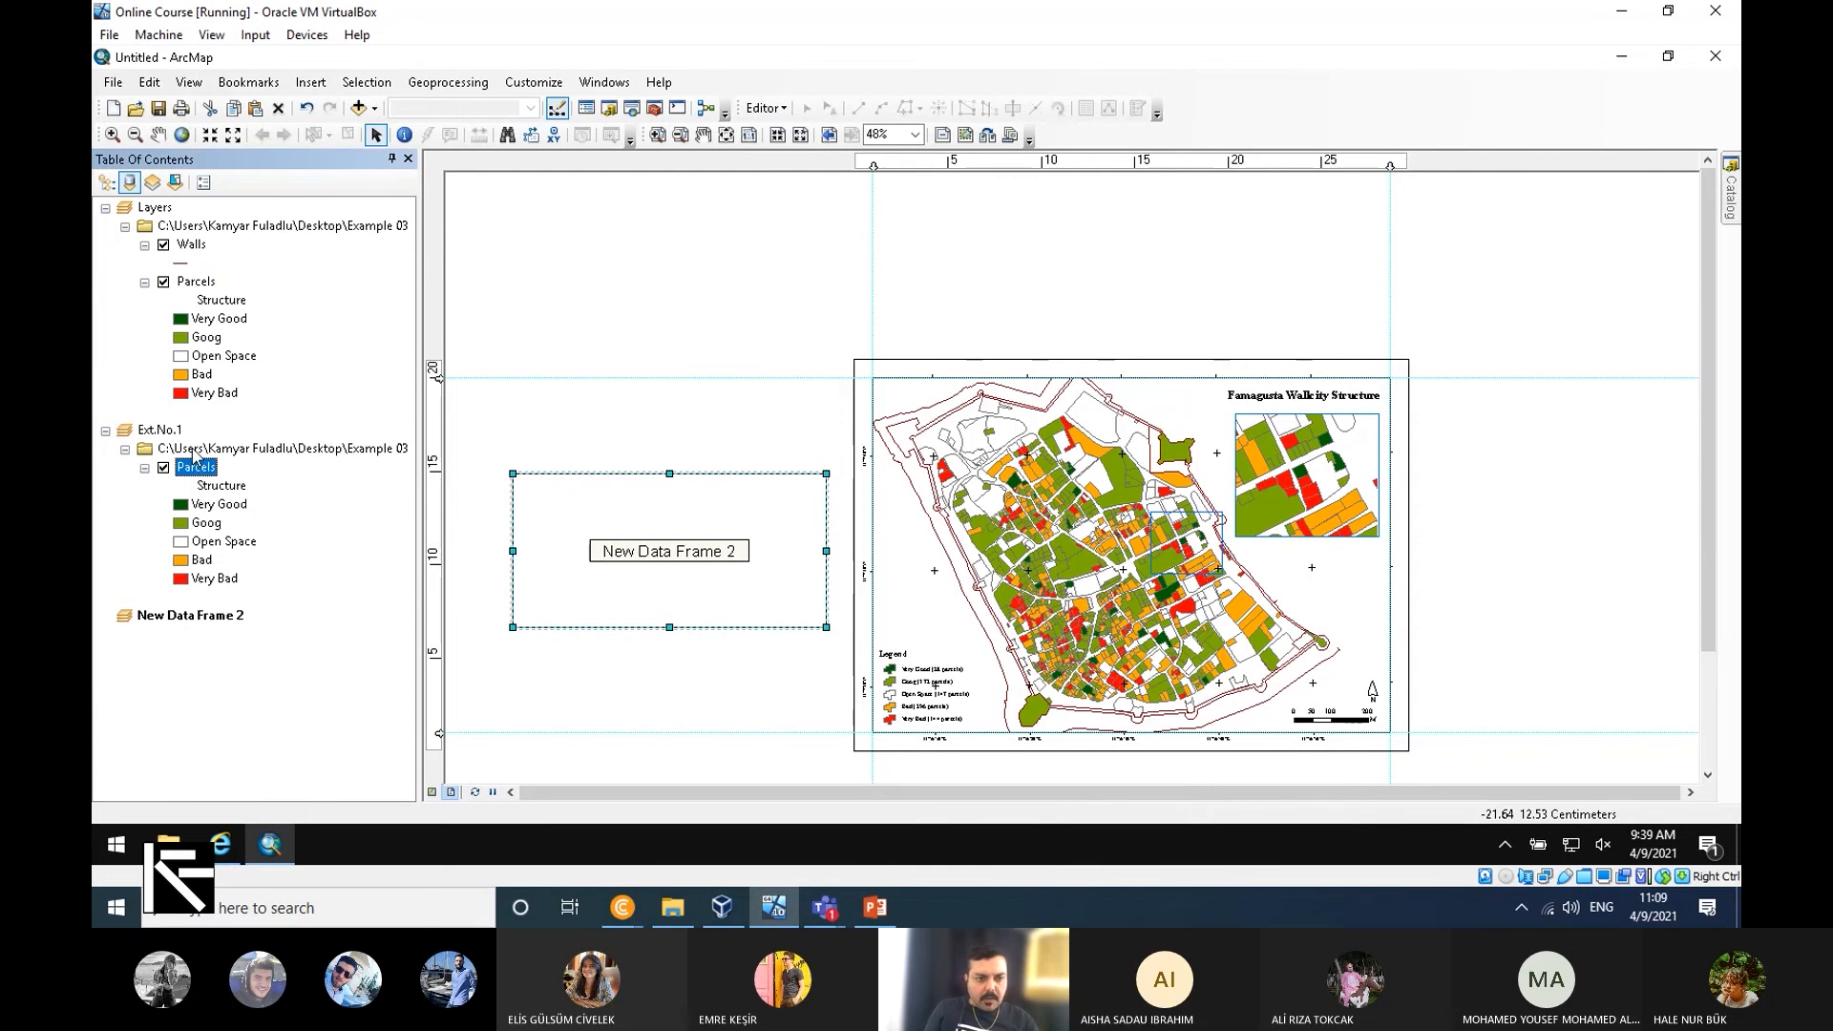
{"action": "left_click", "coordinate": [188, 618]}
{"action": "right_click", "coordinate": [188, 619]}
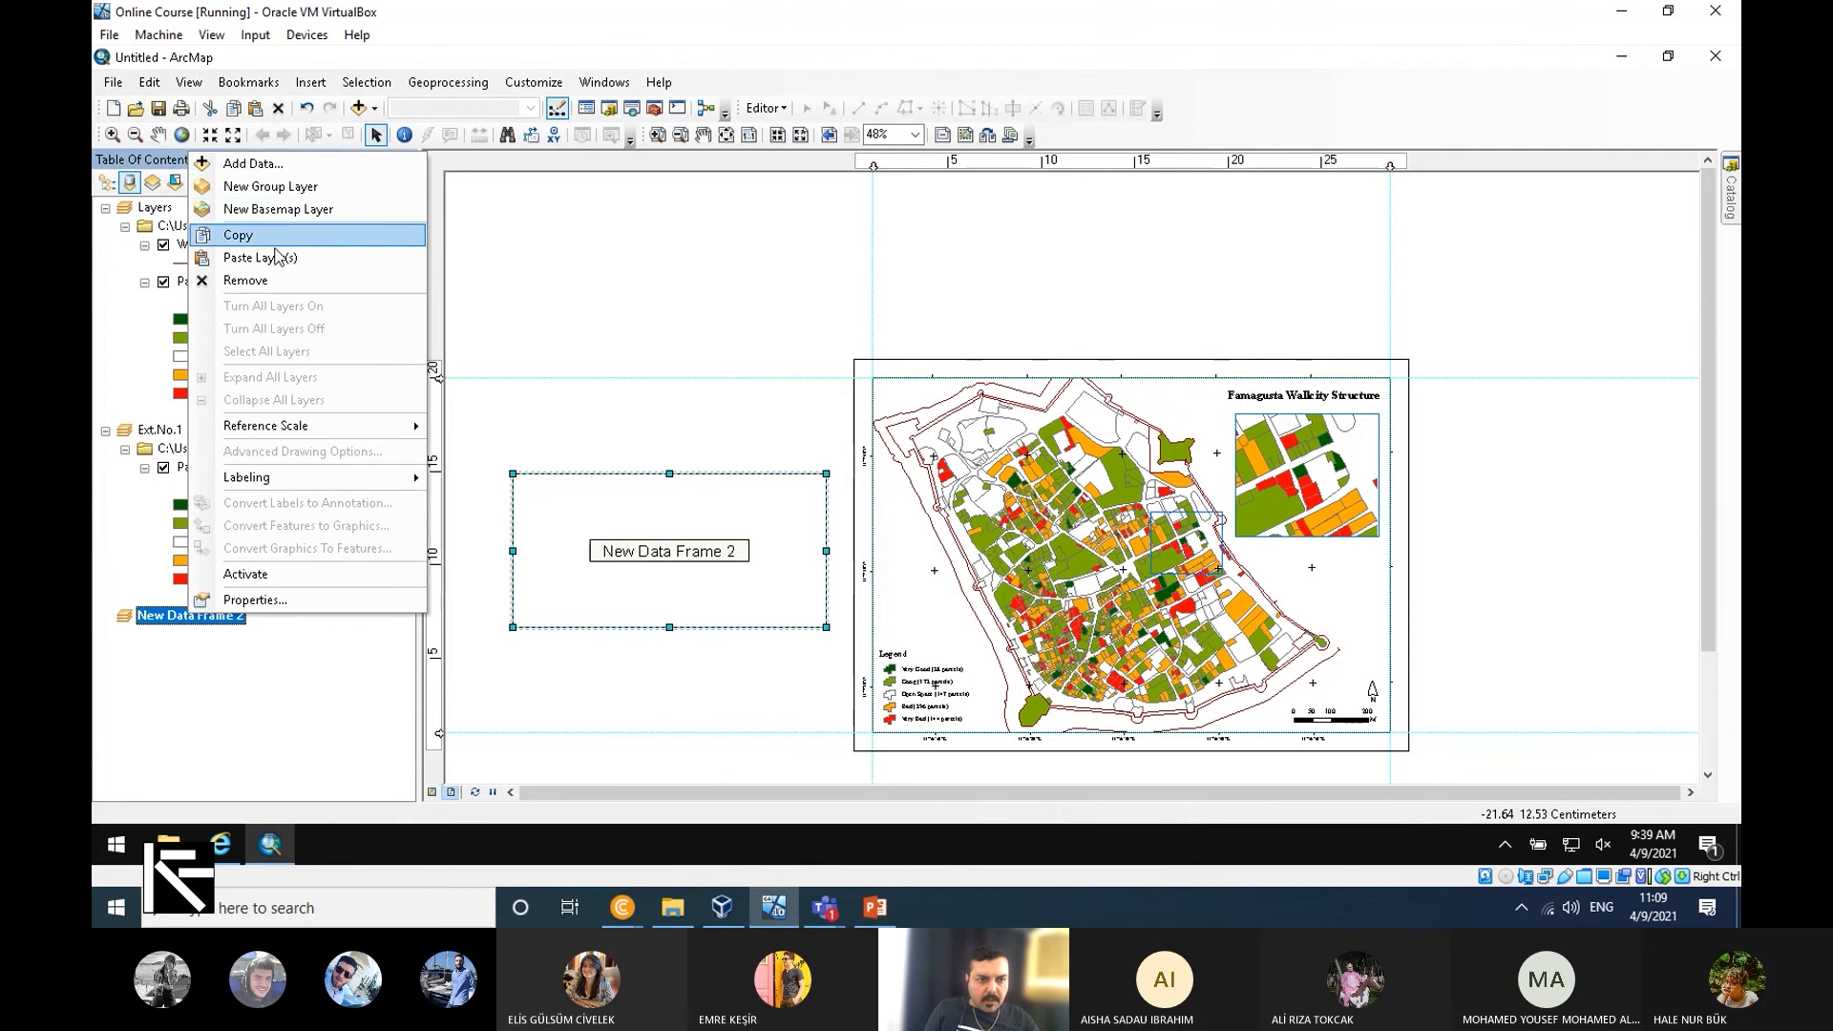
{"action": "left_click", "coordinate": [276, 256]}
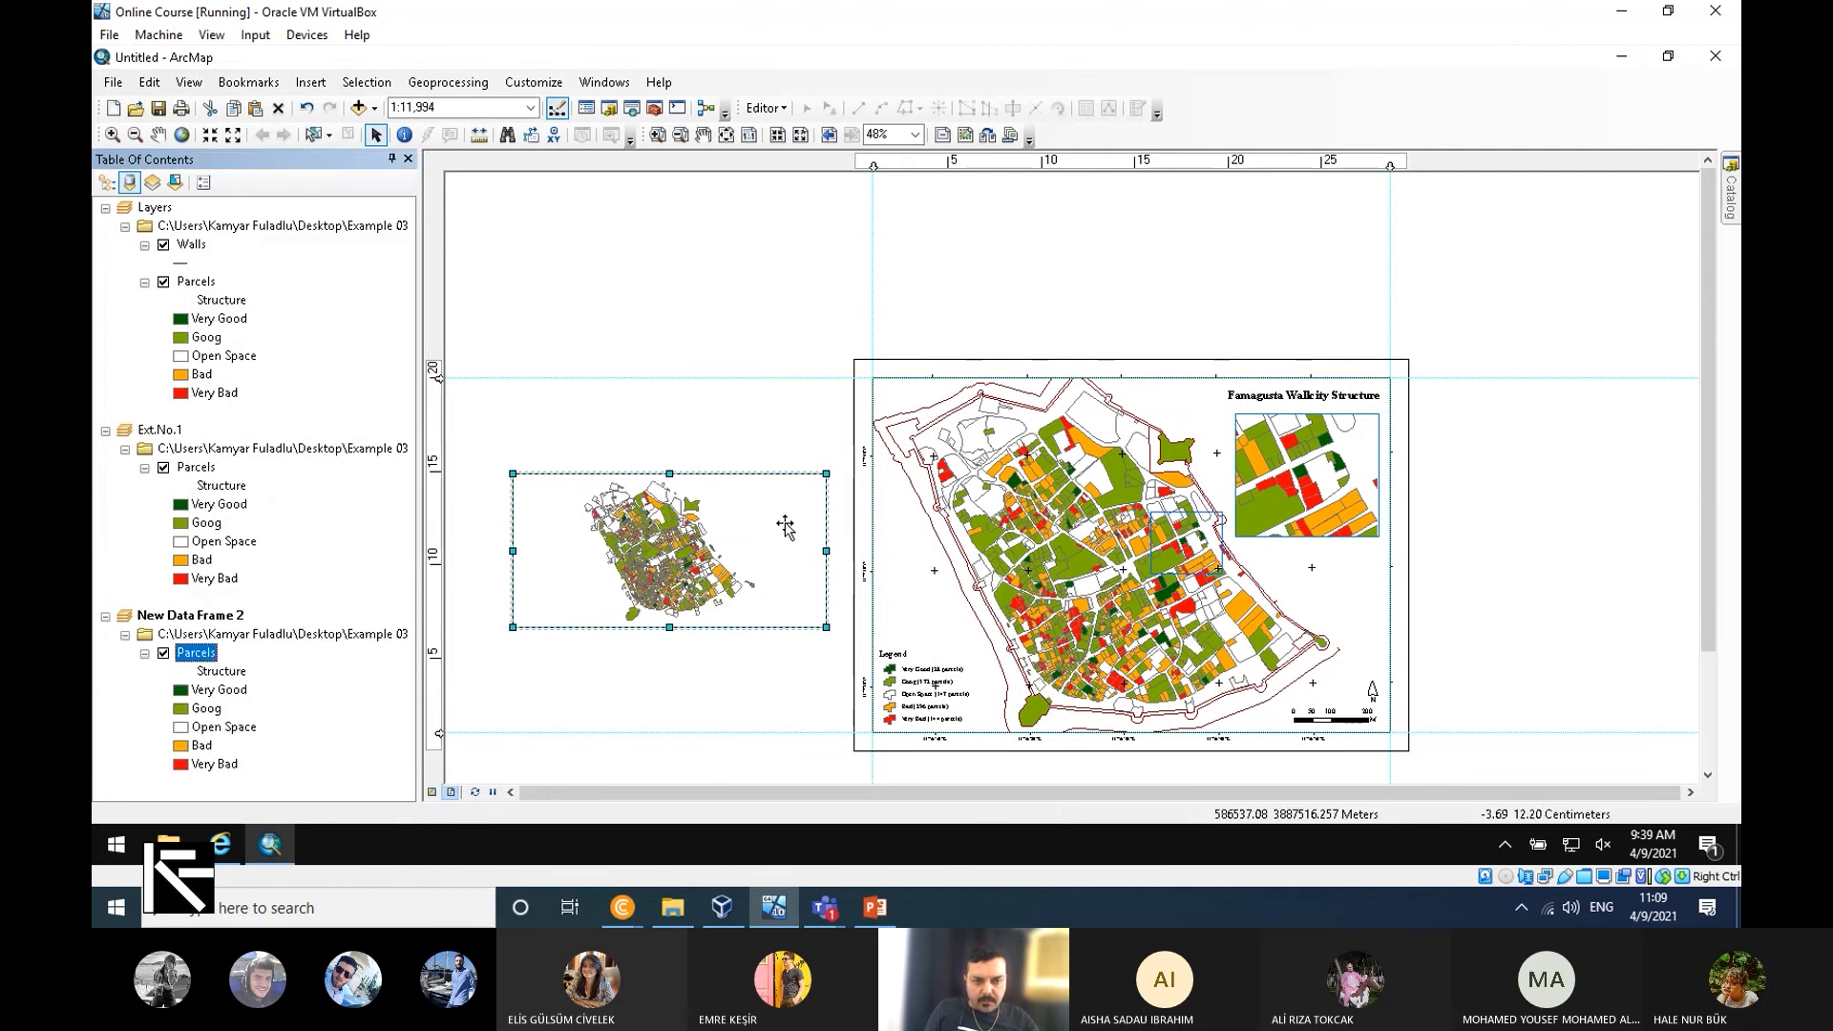
Enlarge the parcels in New Data Frame 2 to a map scale of 1:2,500.
{"action": "left_click", "coordinate": [436, 107]}
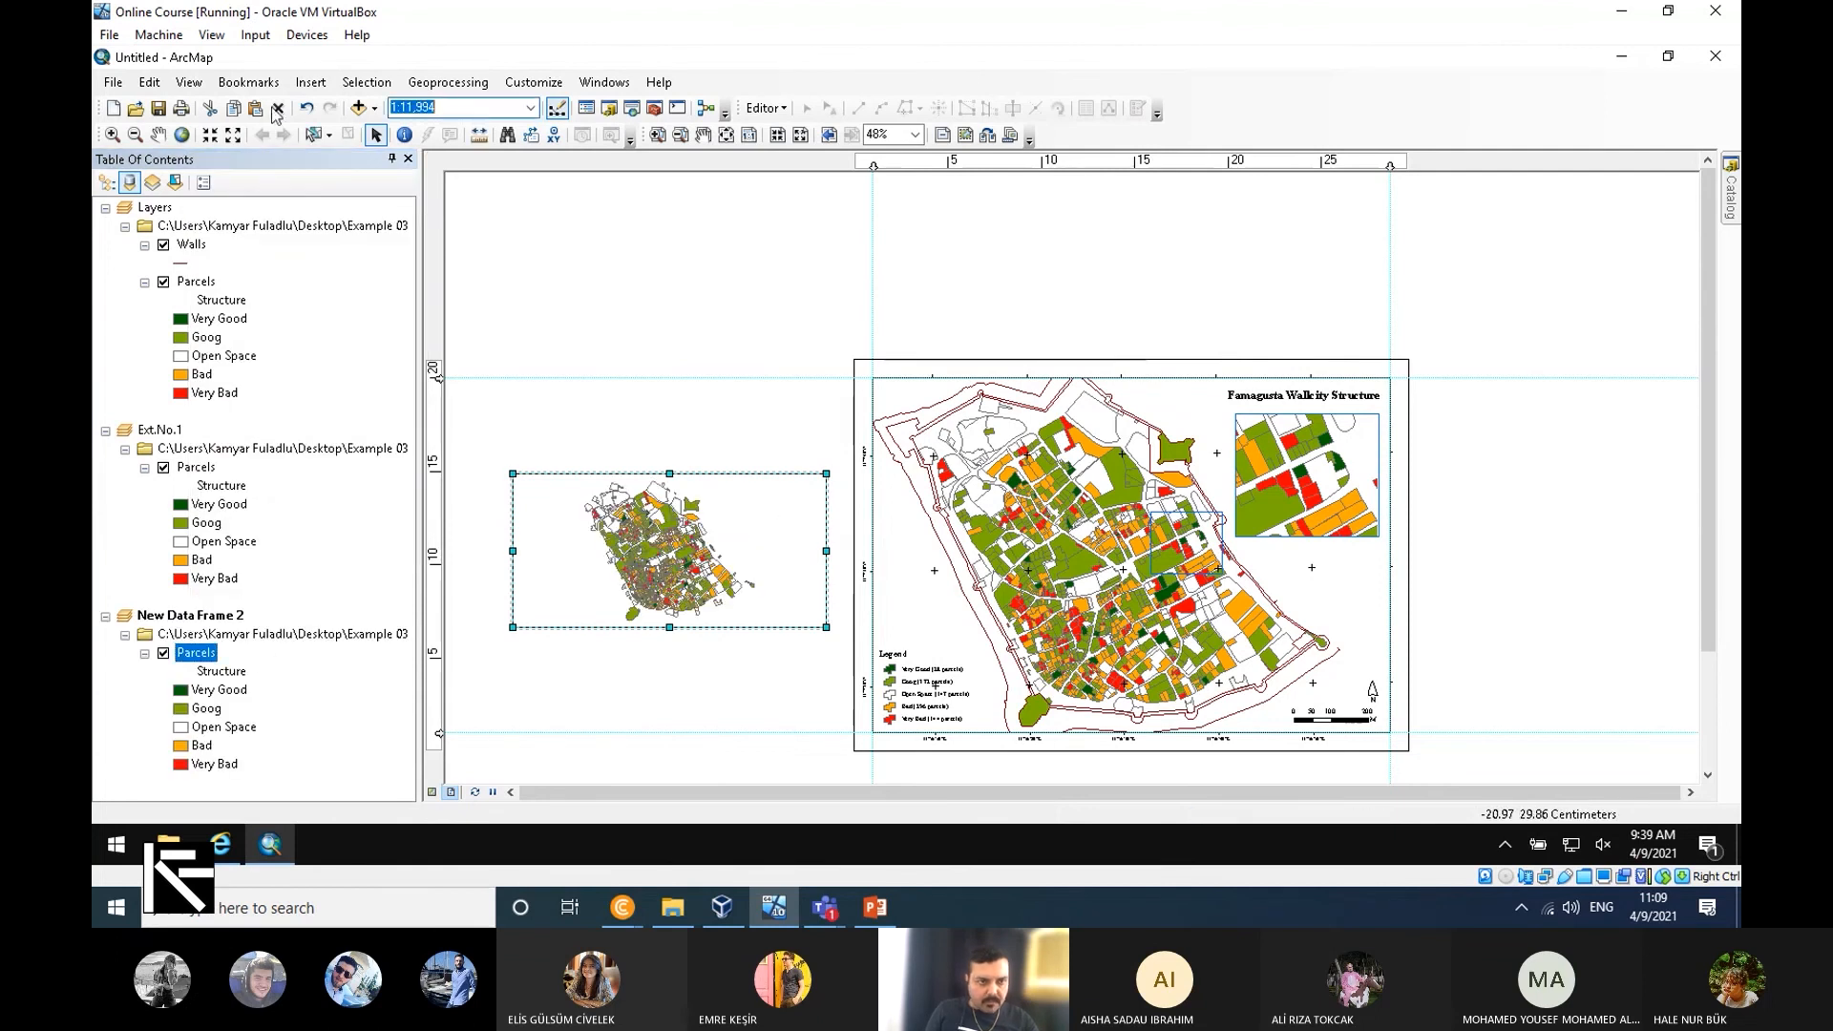
{"action": "left_click", "coordinate": [181, 135]}
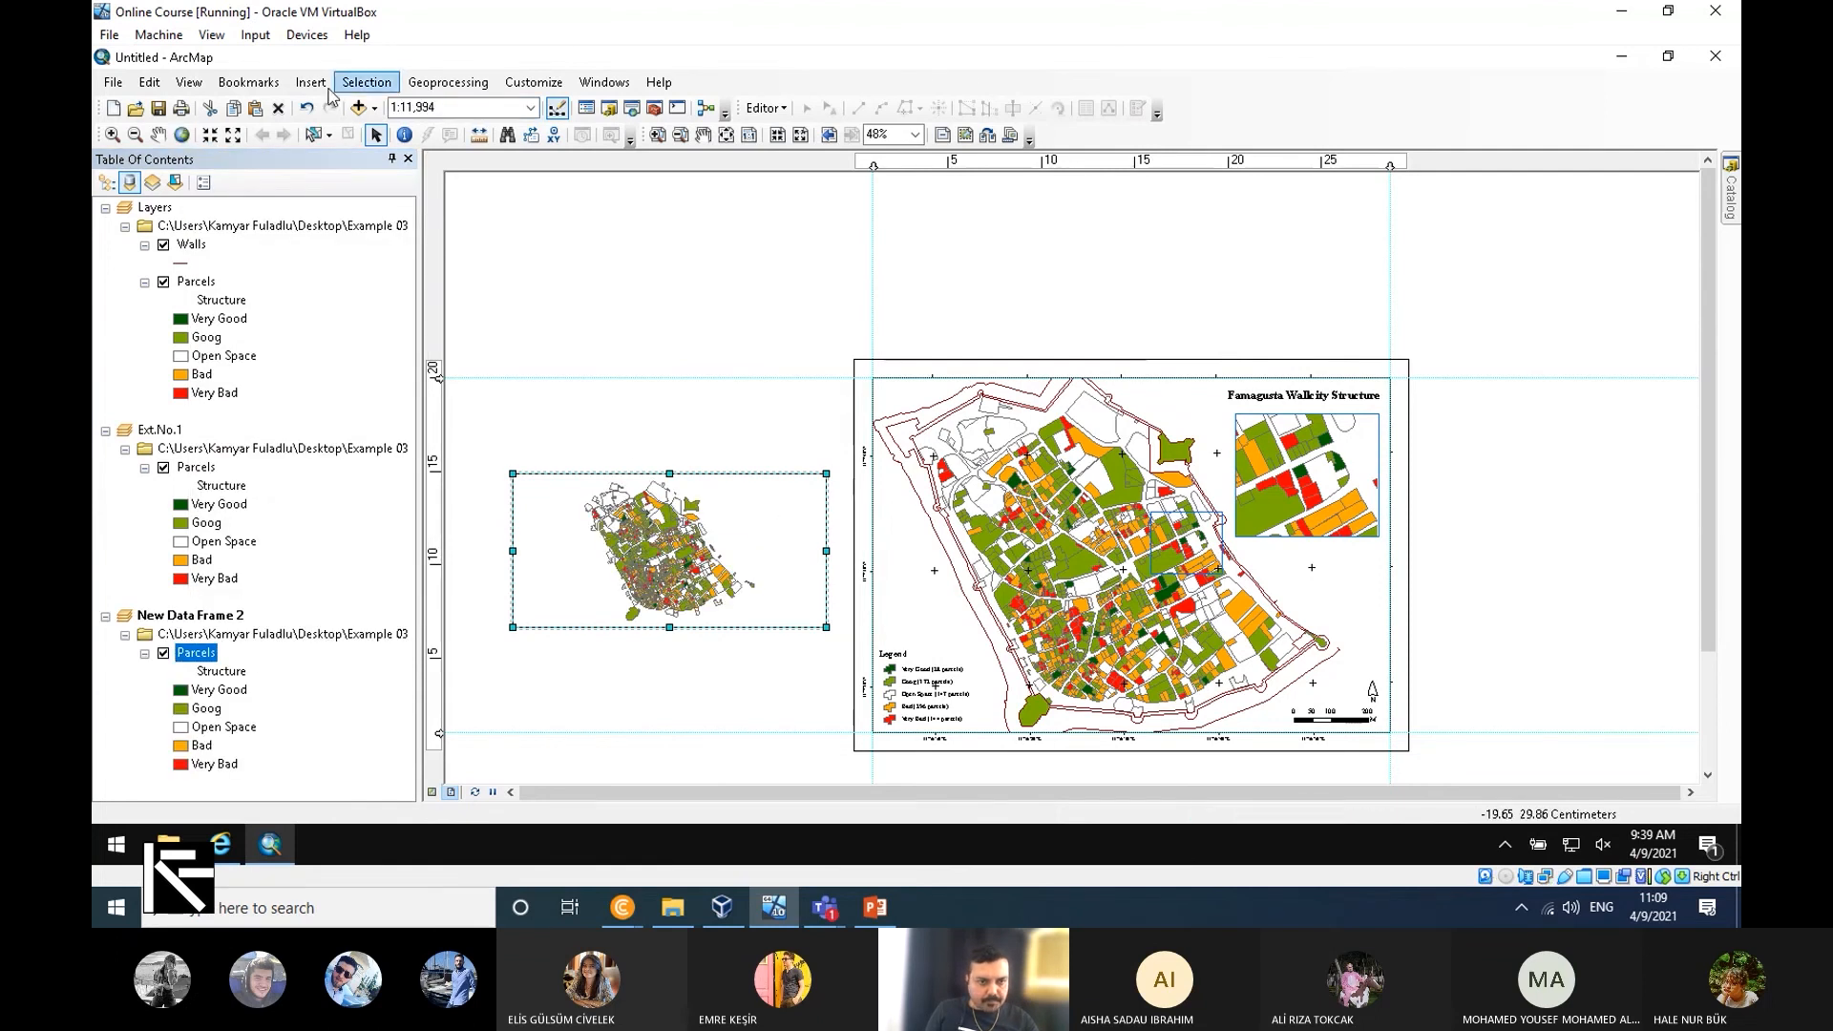
{"action": "left_click", "coordinate": [208, 137]}
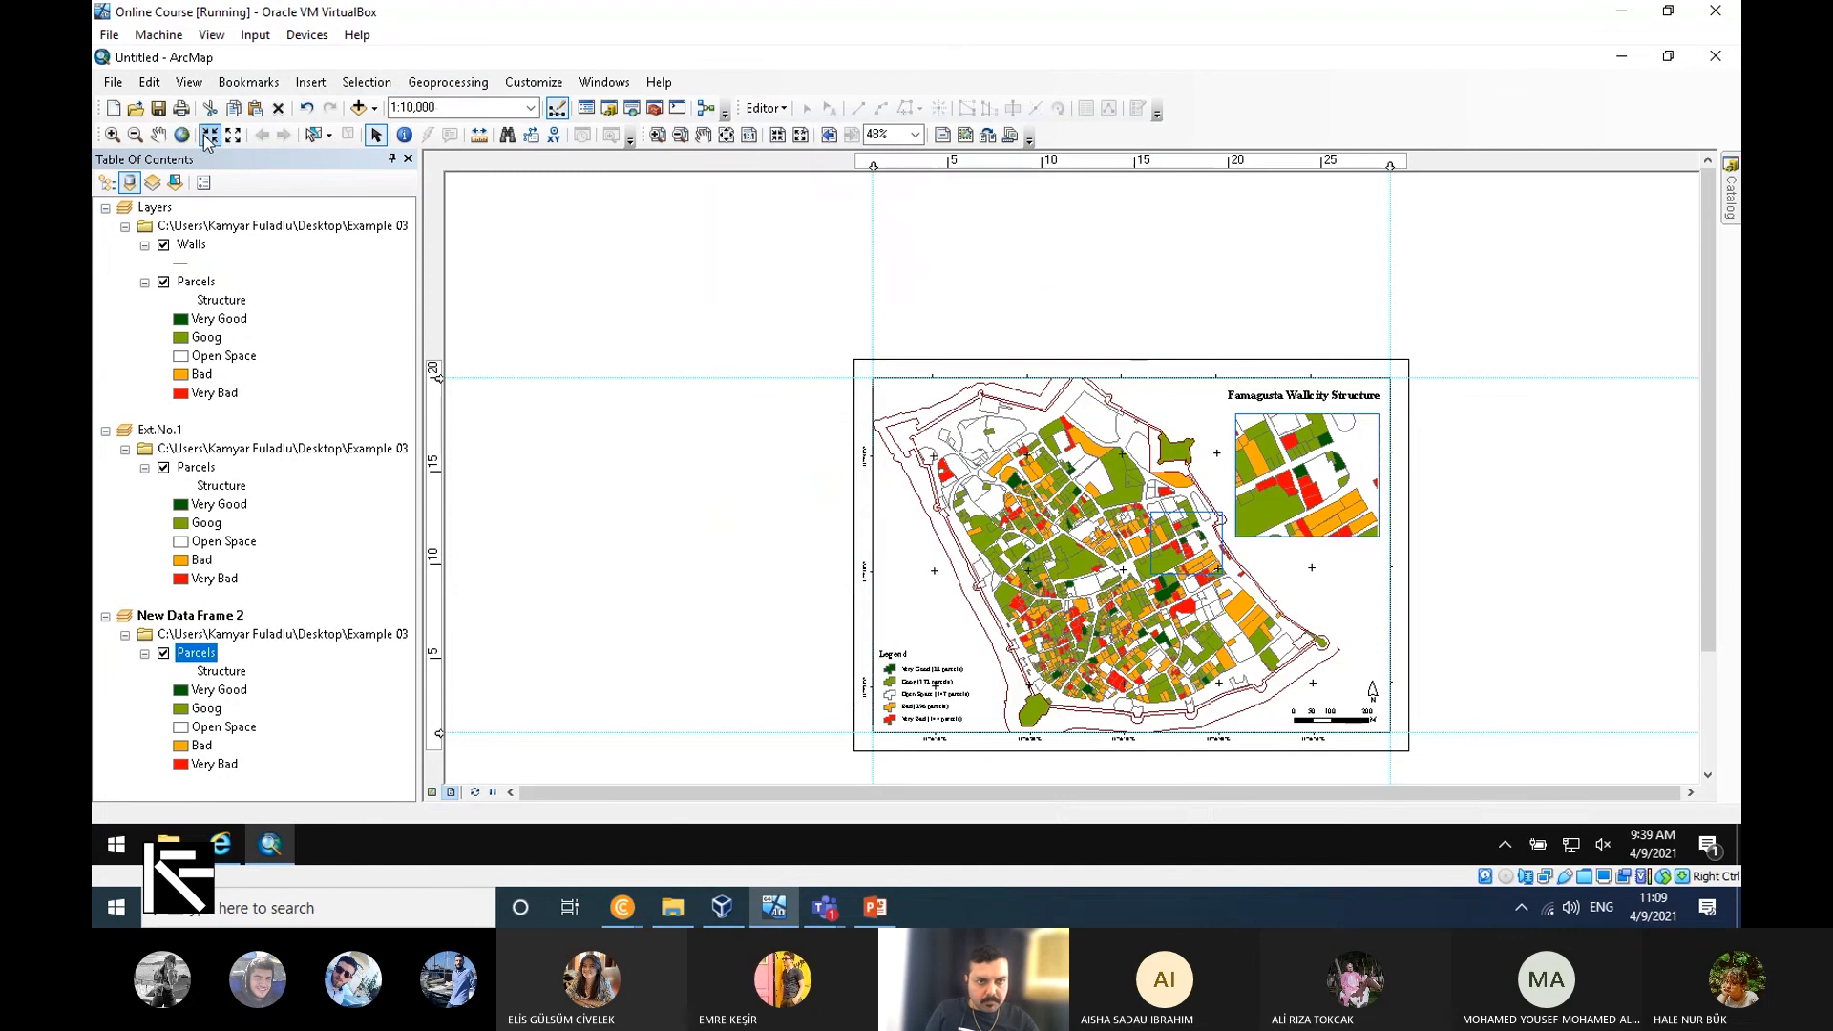
{"action": "left_click", "coordinate": [208, 137]}
{"action": "left_click", "coordinate": [208, 137]}
{"action": "left_click", "coordinate": [208, 137]}
{"action": "left_click", "coordinate": [208, 137]}
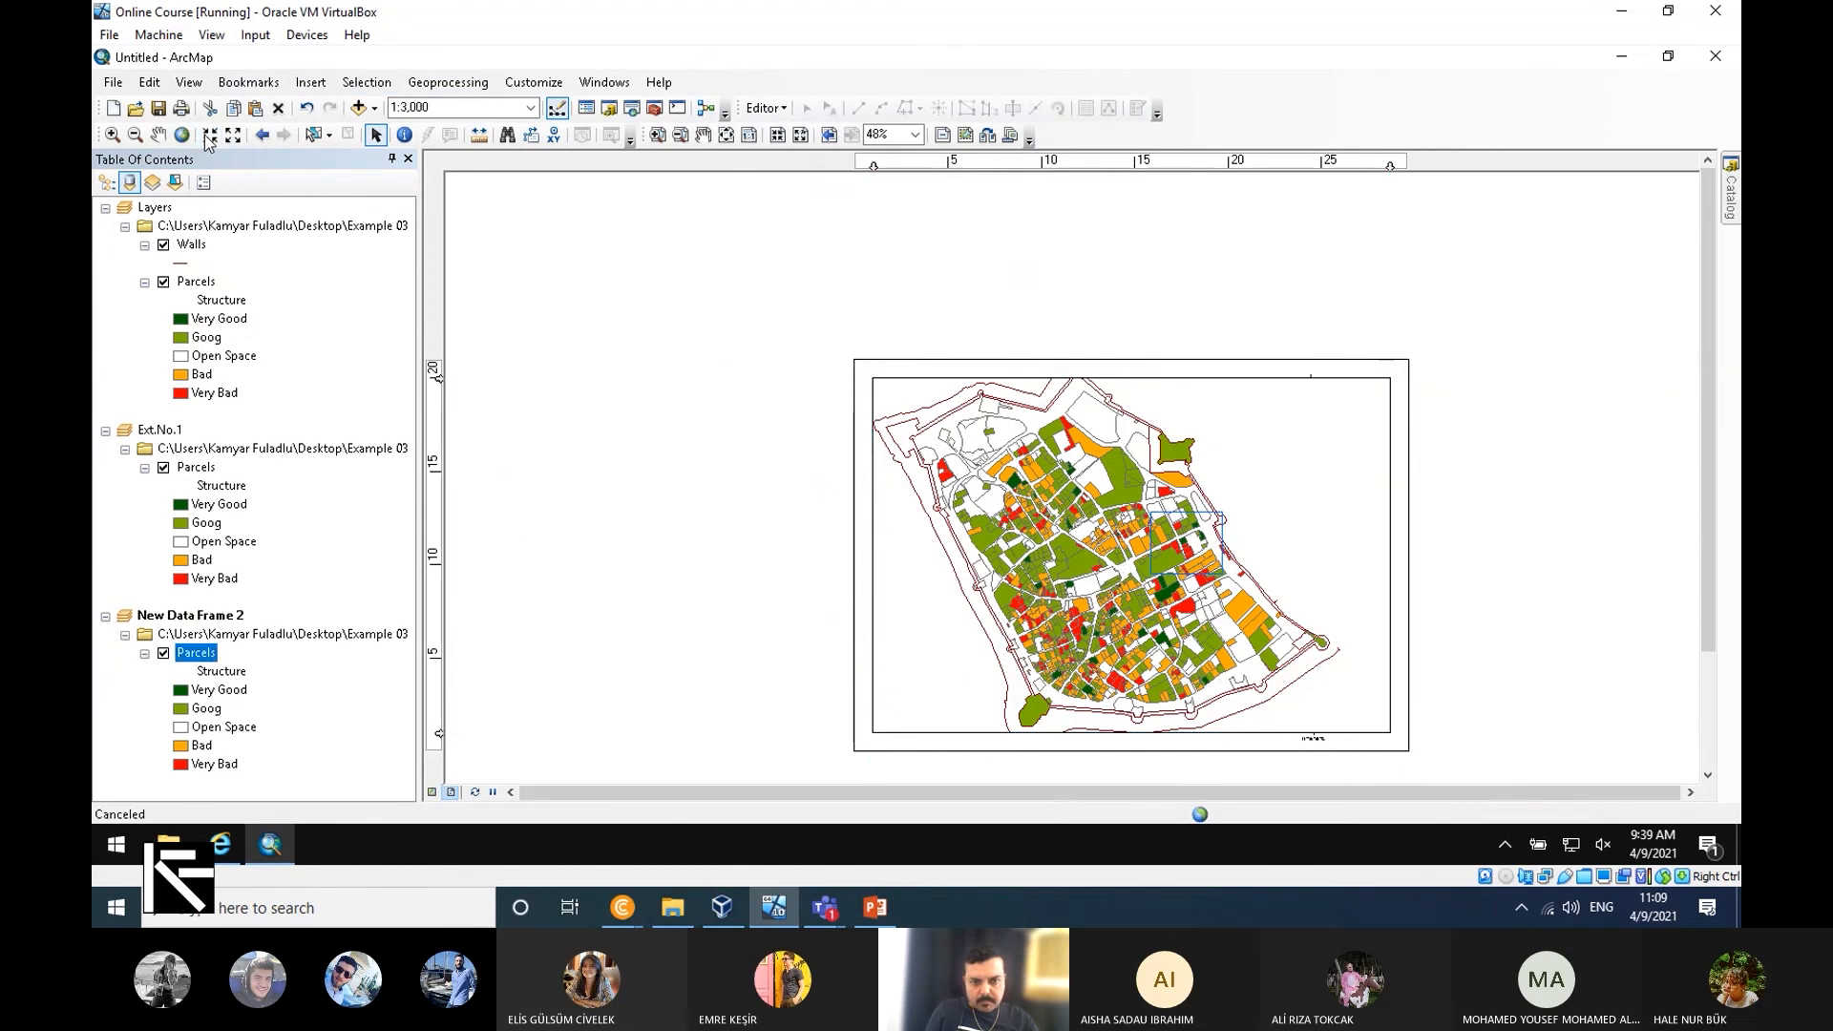
{"action": "left_click", "coordinate": [208, 137]}
{"action": "left_click", "coordinate": [208, 137]}
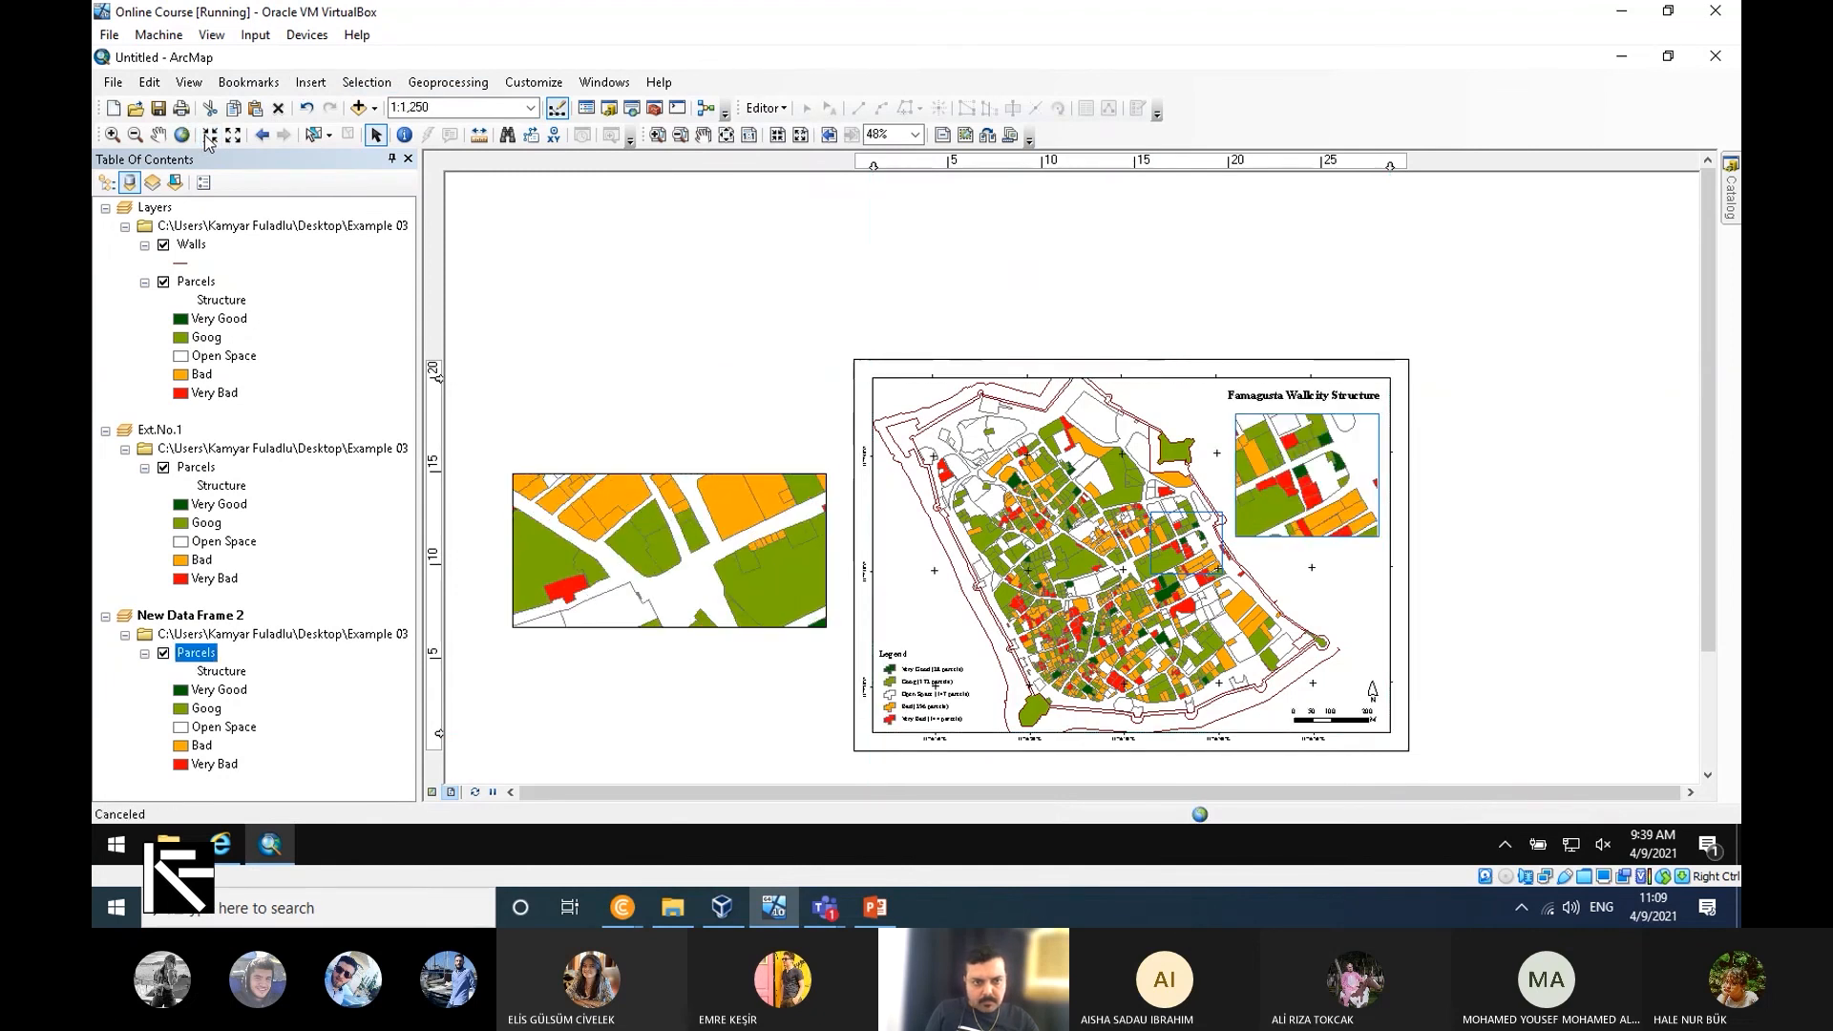
{"action": "left_click", "coordinate": [208, 139]}
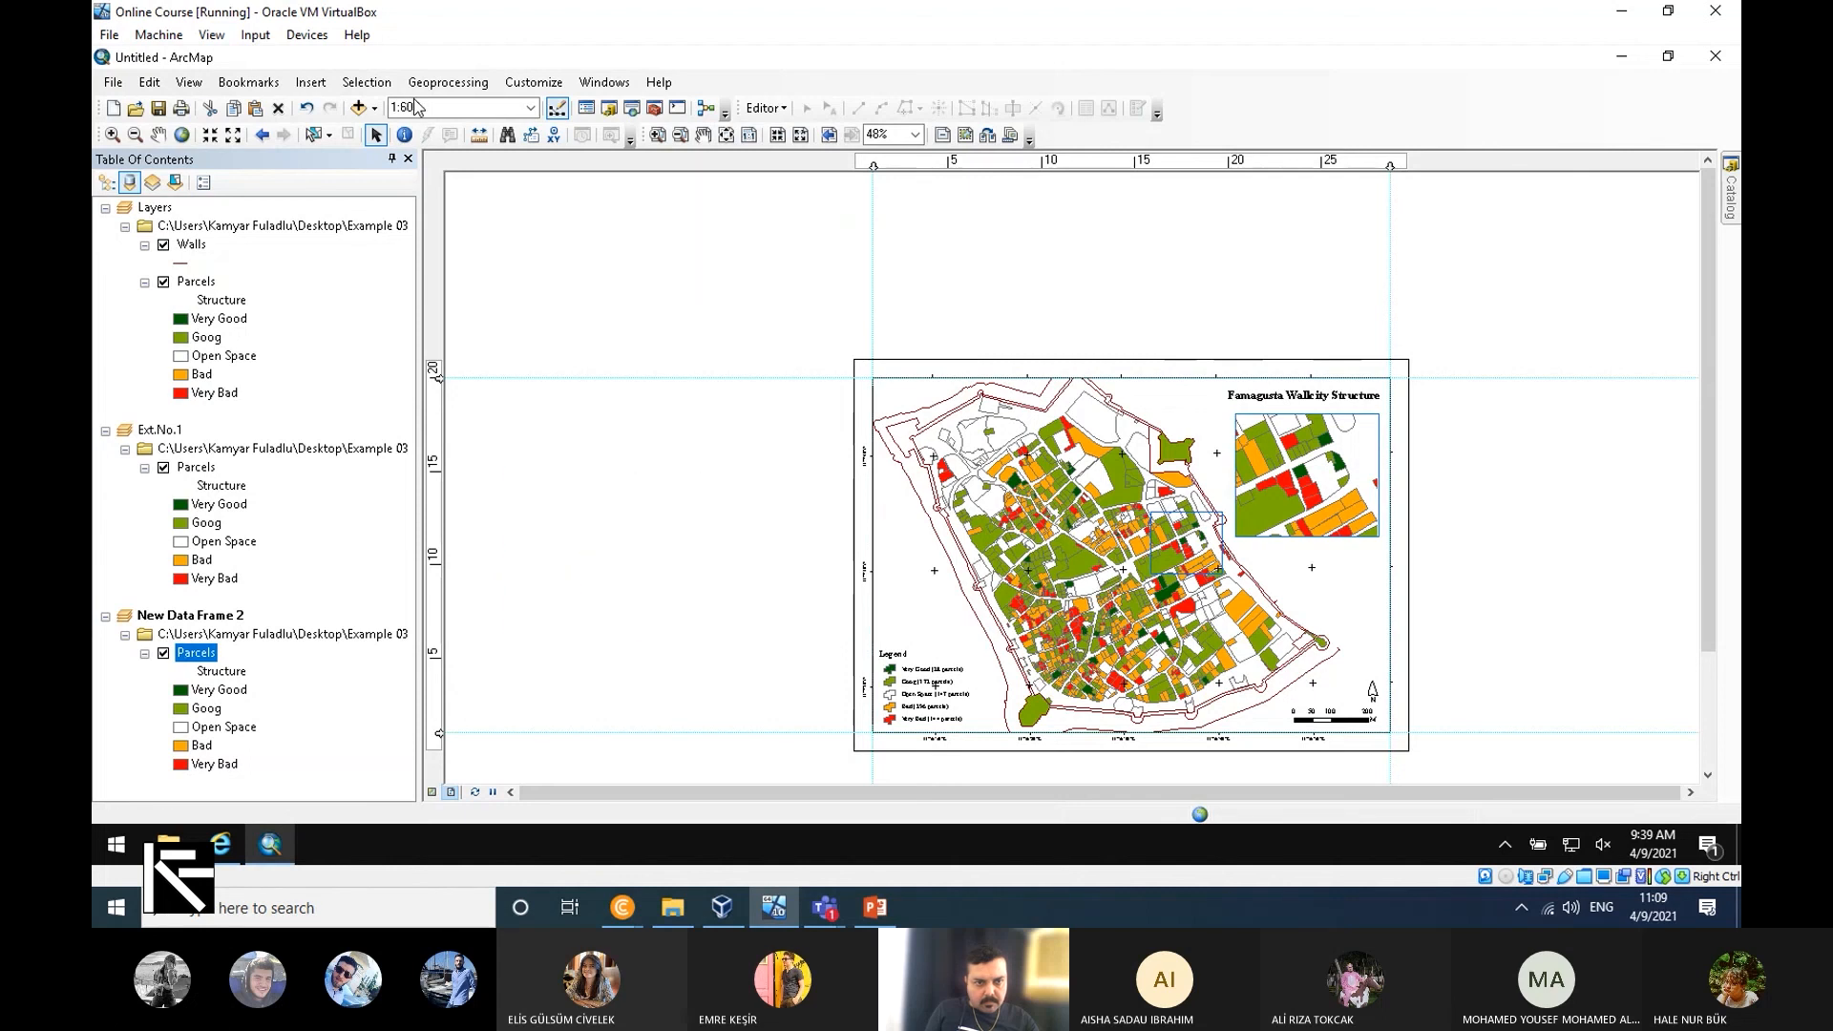
{"action": "left_click", "coordinate": [234, 135]}
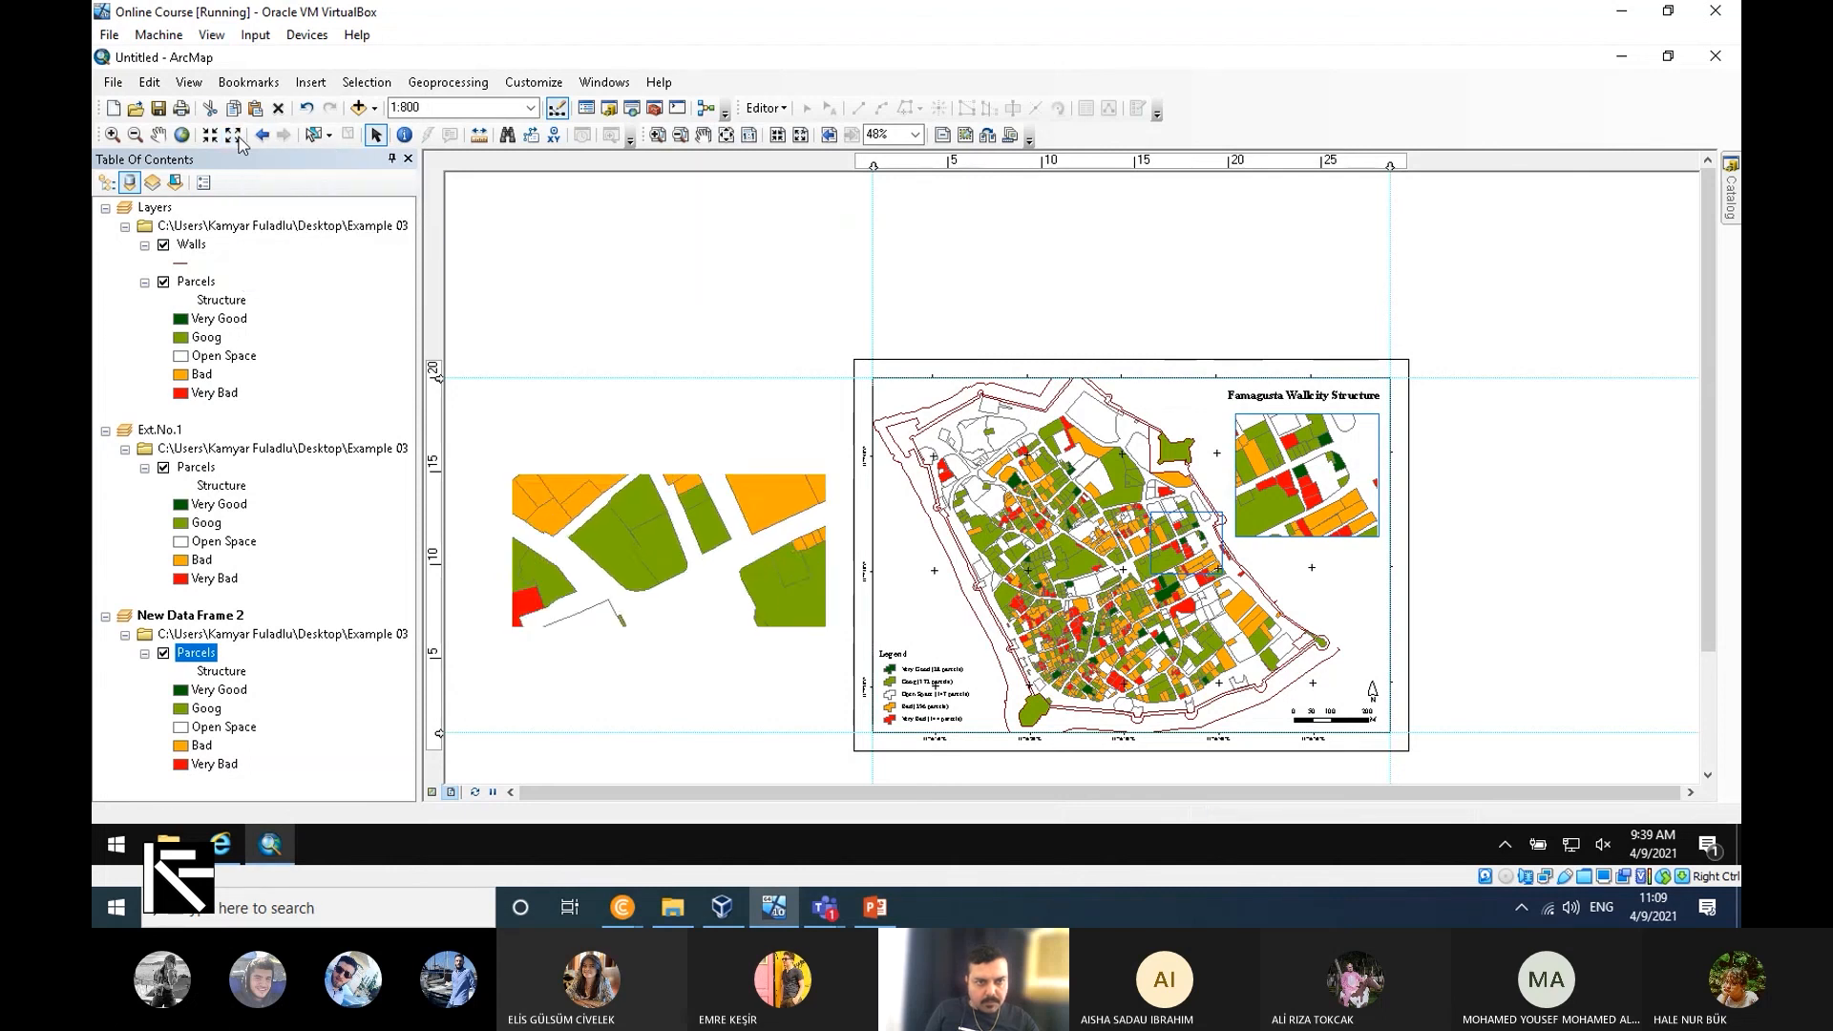
{"action": "left_click", "coordinate": [234, 136]}
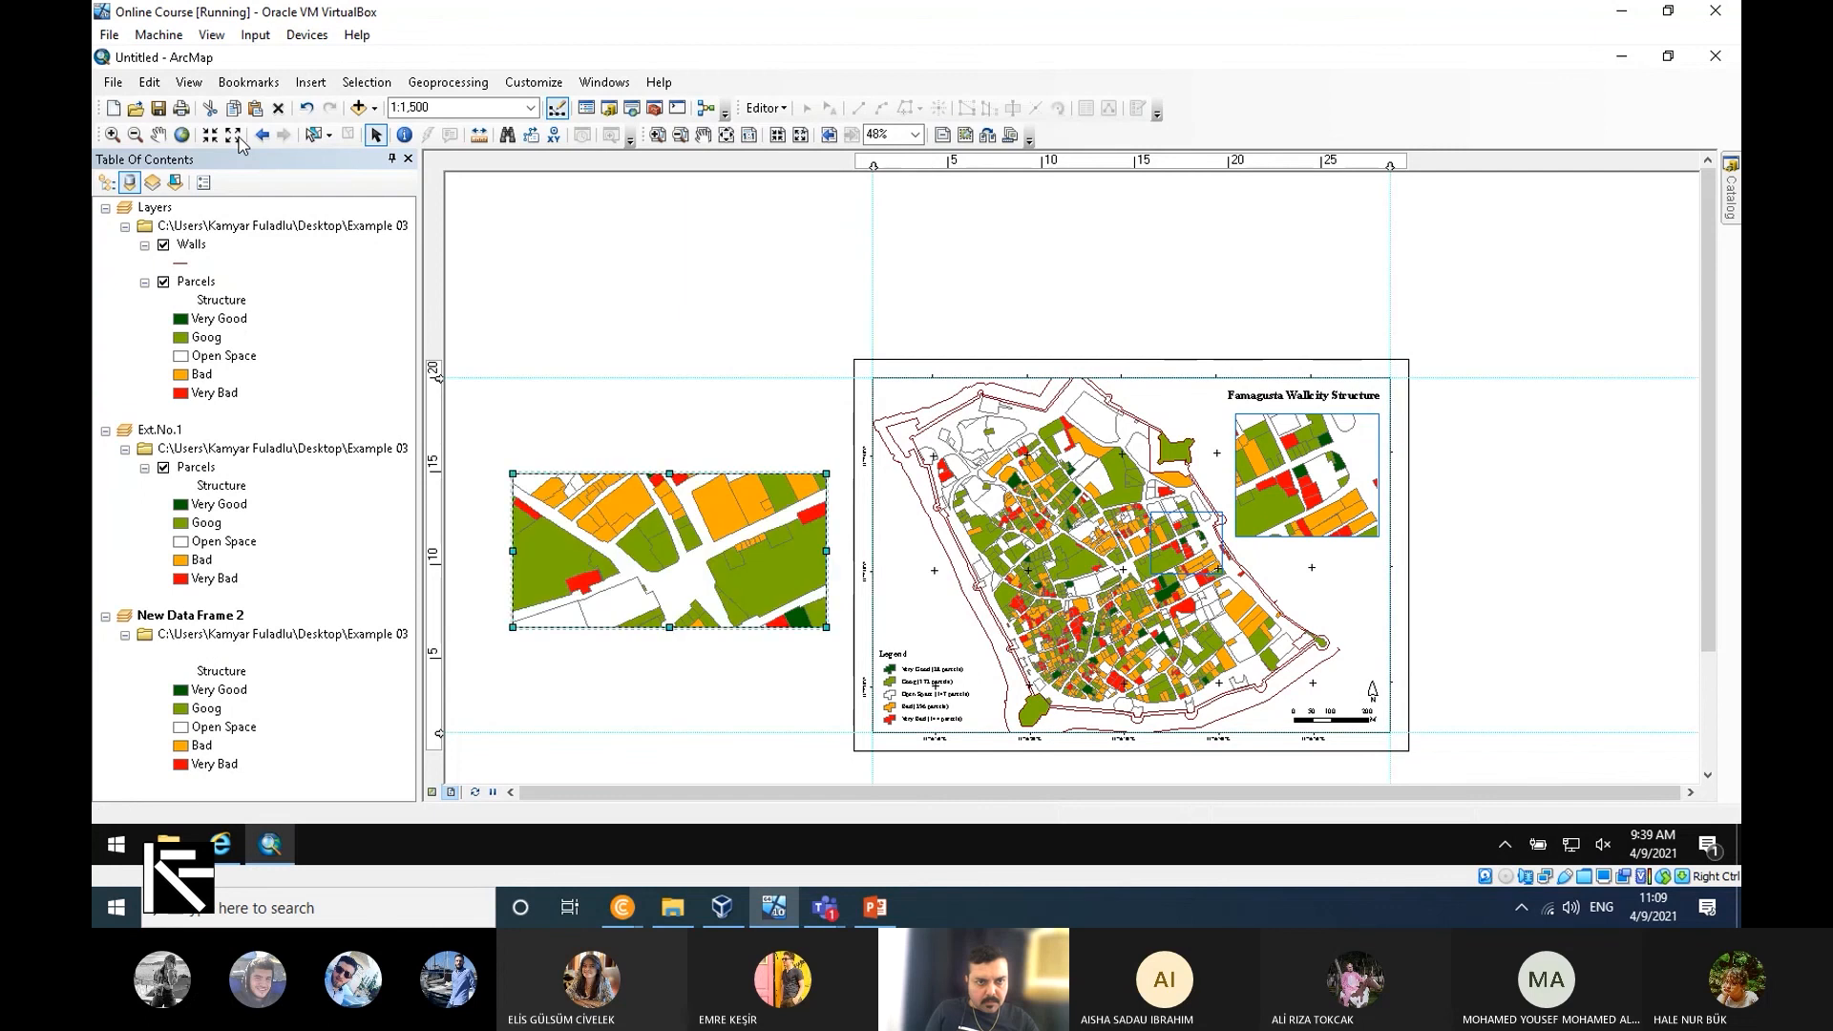
{"action": "left_click", "coordinate": [234, 136]}
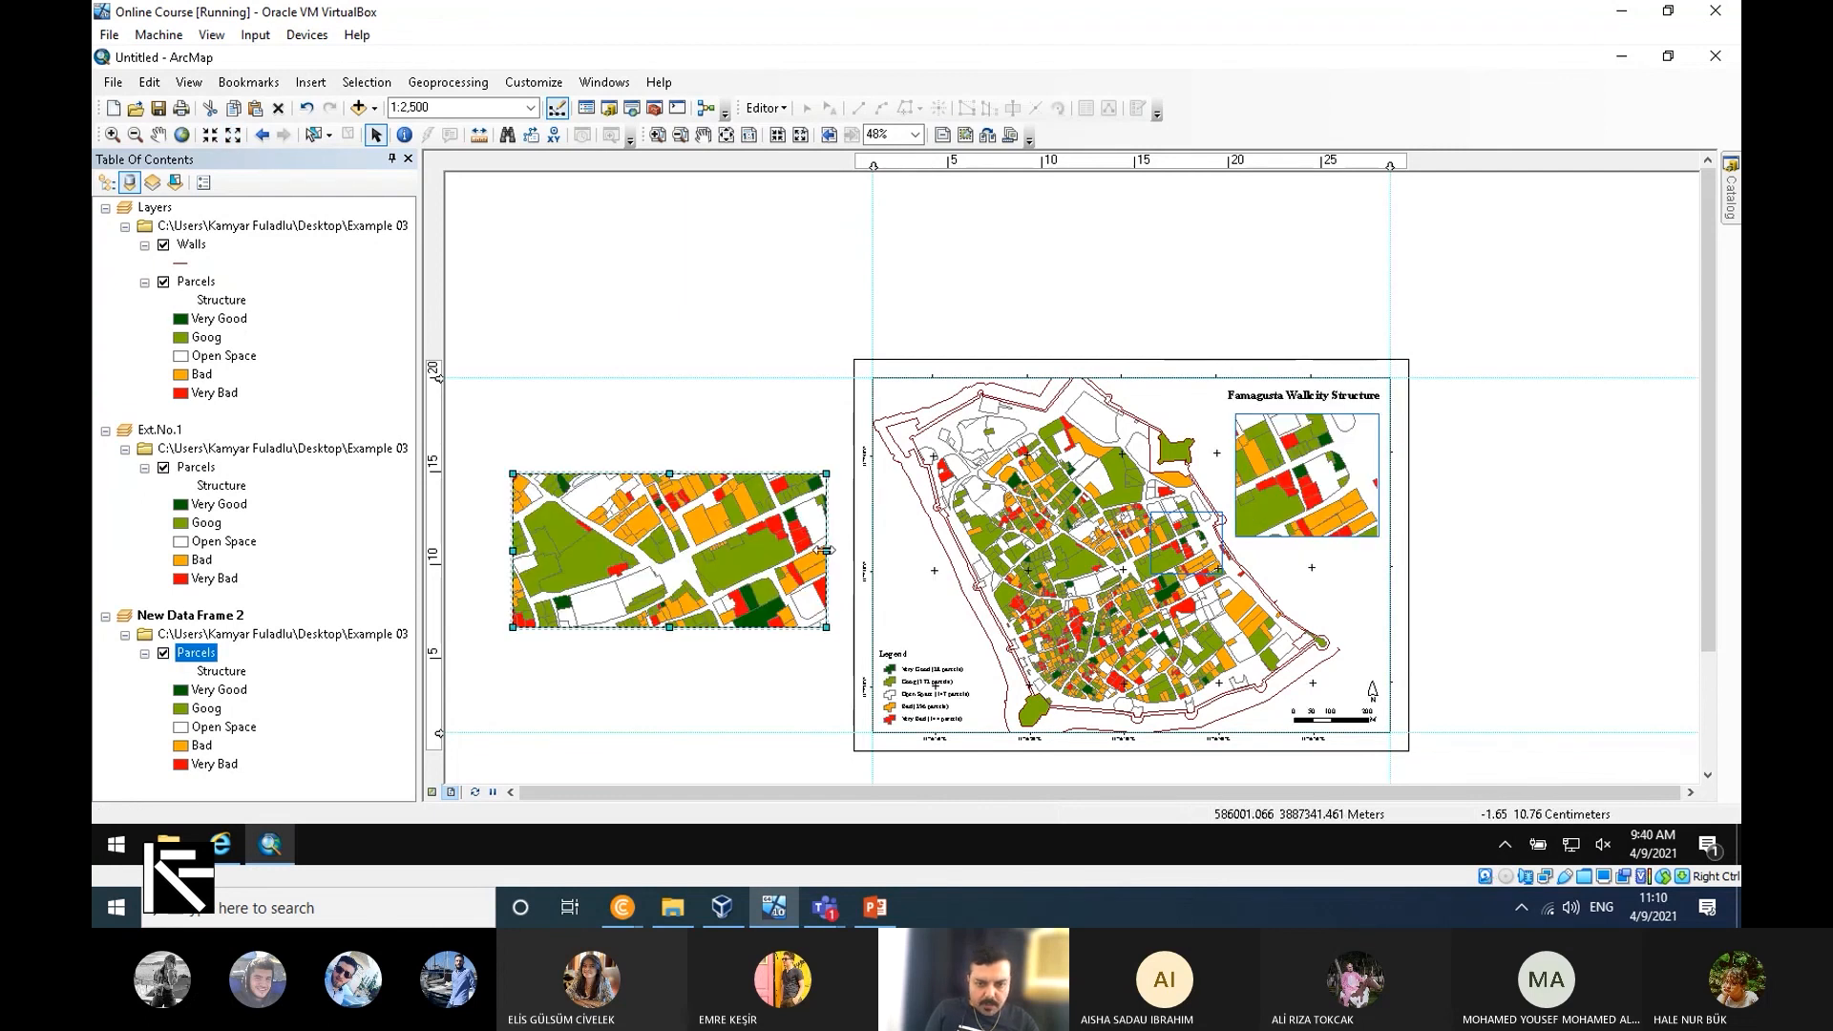
Narrow New Data Frame 2 and shift its map to show the dense small parcels in the south-west of the walled city.
{"action": "left_click_drag", "start_coordinate": [827, 551], "coordinate": [718, 552]}
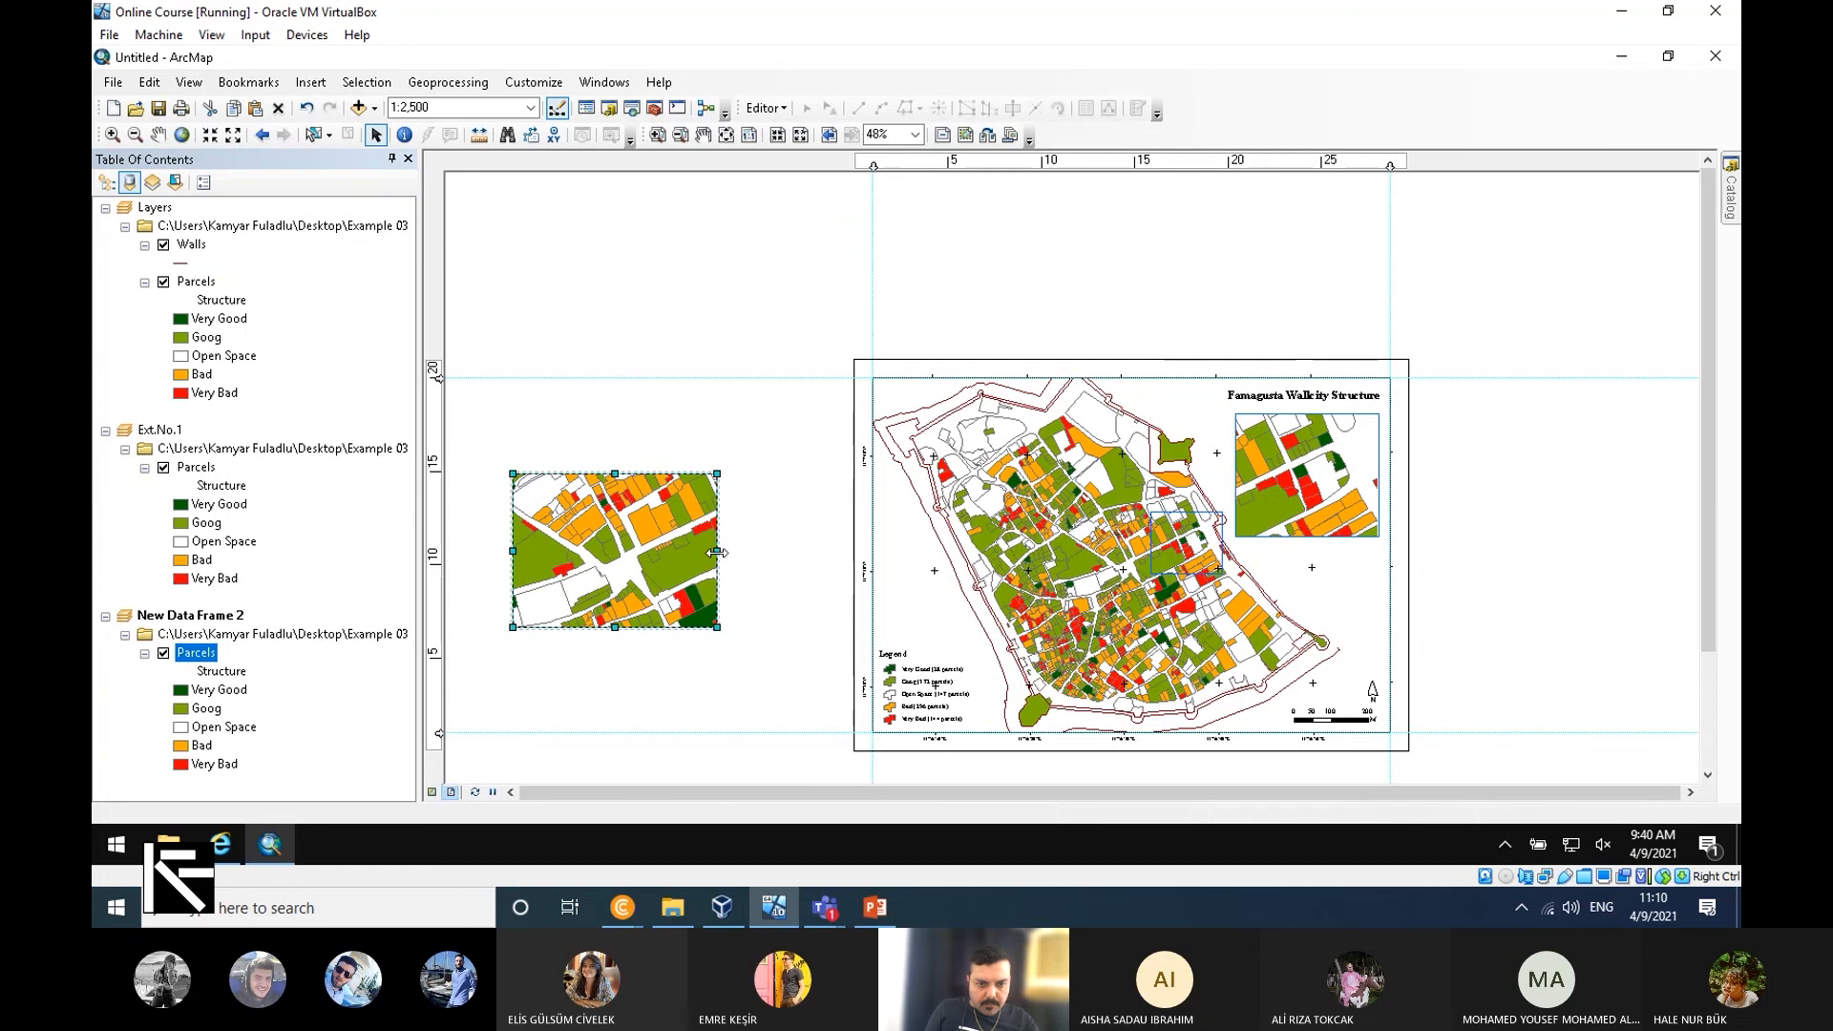
{"action": "left_click", "coordinate": [158, 135]}
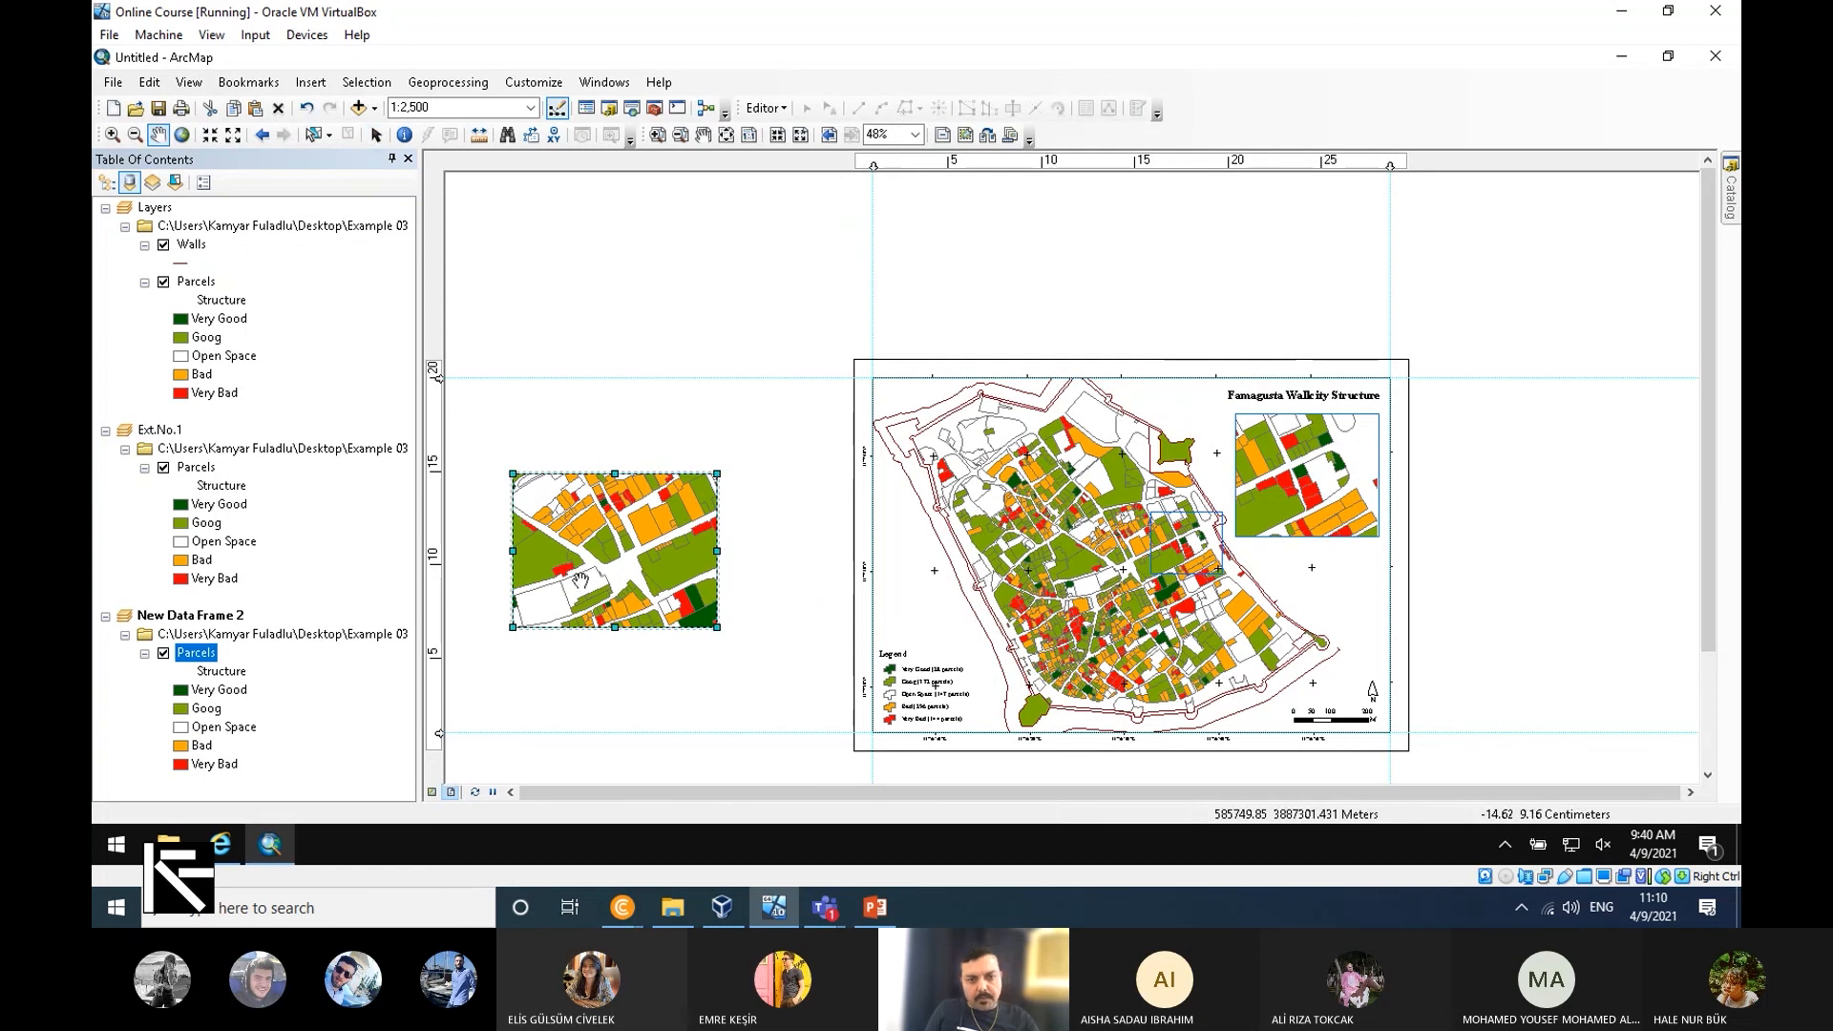
{"action": "left_click_drag", "start_coordinate": [582, 501], "coordinate": [682, 505]}
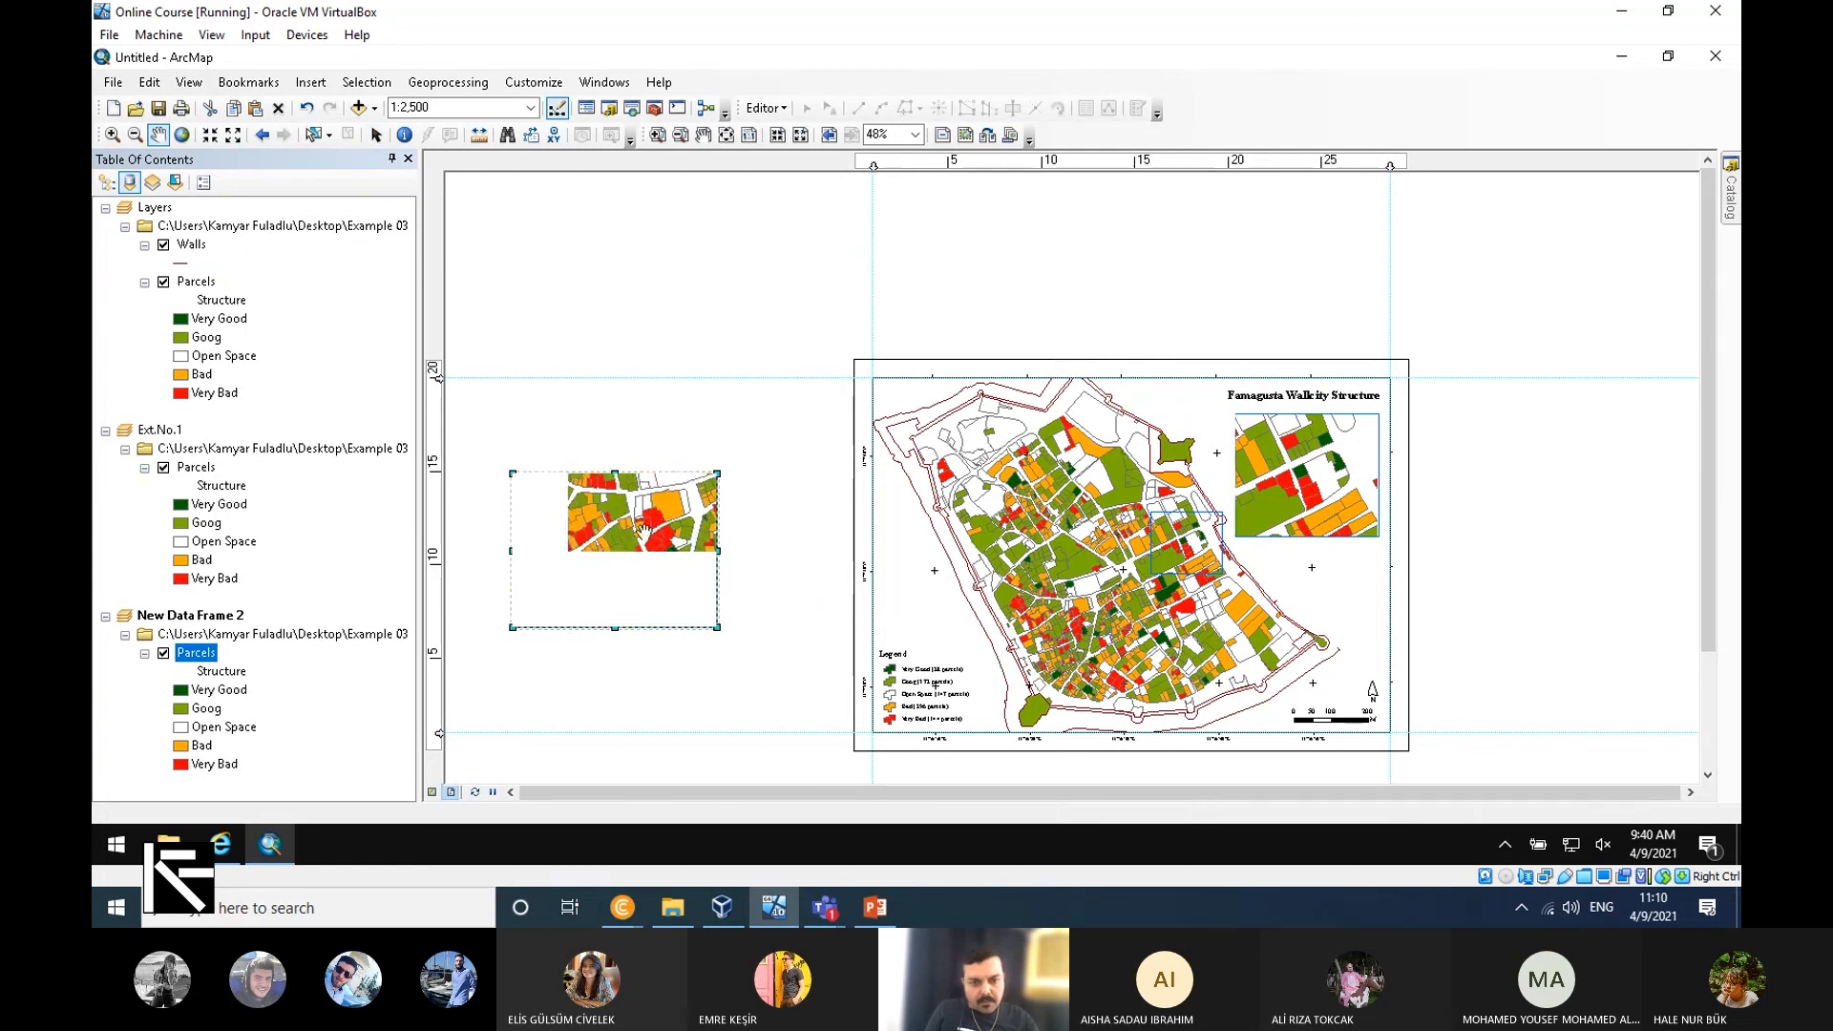
{"action": "mouse_move", "coordinate": [614, 603]}
{"action": "left_mouse_down"}
{"action": "mouse_move", "coordinate": [621, 548]}
{"action": "mouse_move", "coordinate": [625, 579]}
{"action": "left_mouse_up"}
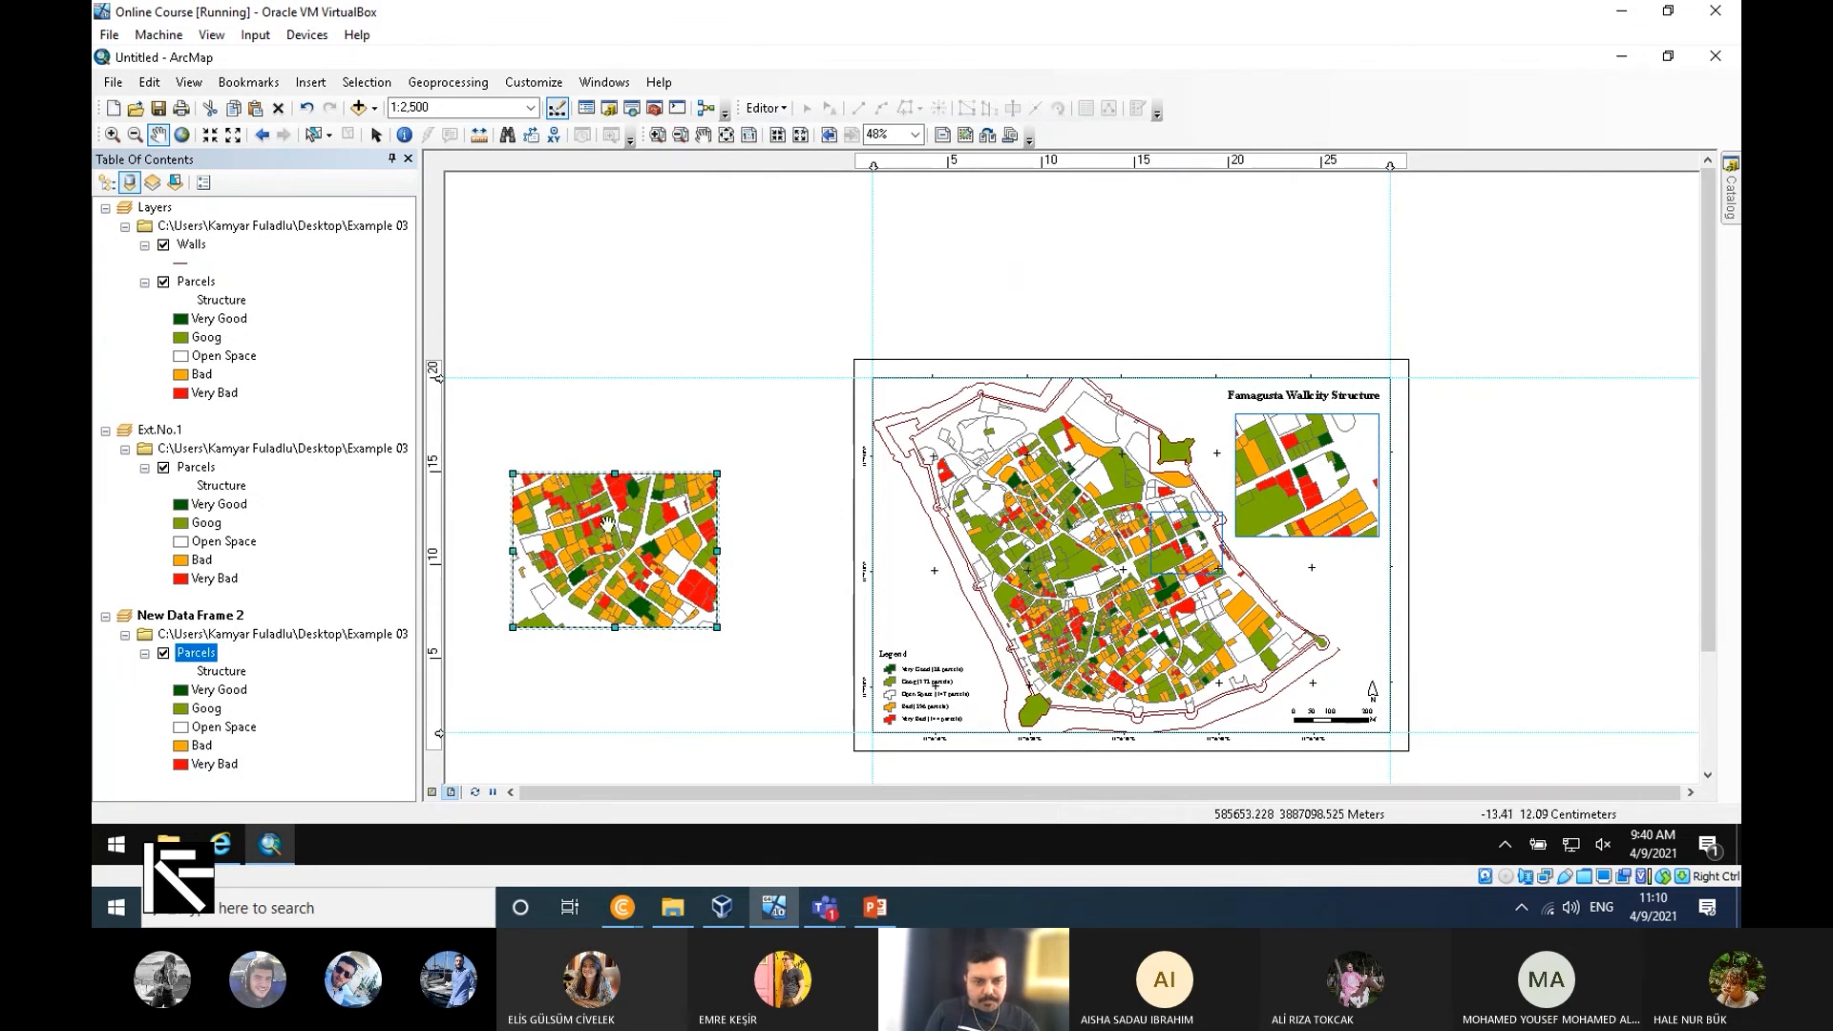
Add New Data Frame 2 to the extent indicators shown on the main Layers data frame.
{"action": "right_click", "coordinate": [273, 229]}
{"action": "right_click", "coordinate": [164, 210]}
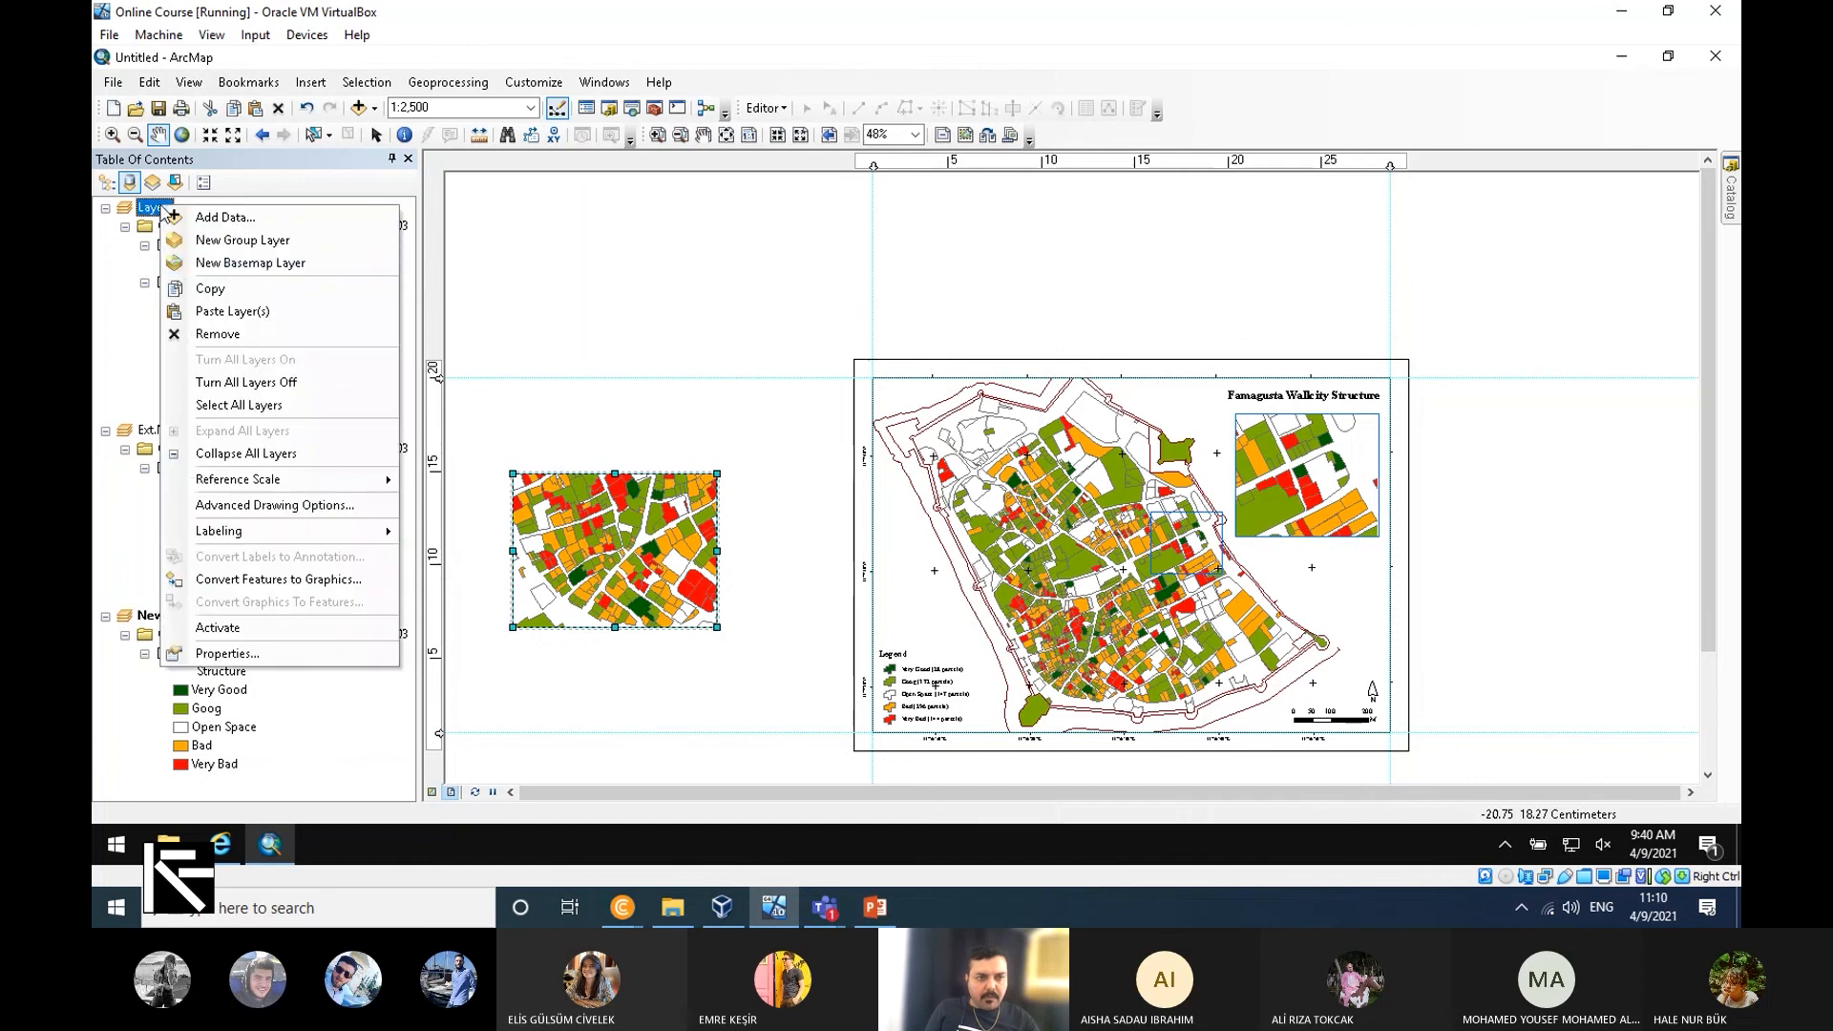
{"action": "left_click", "coordinate": [263, 659]}
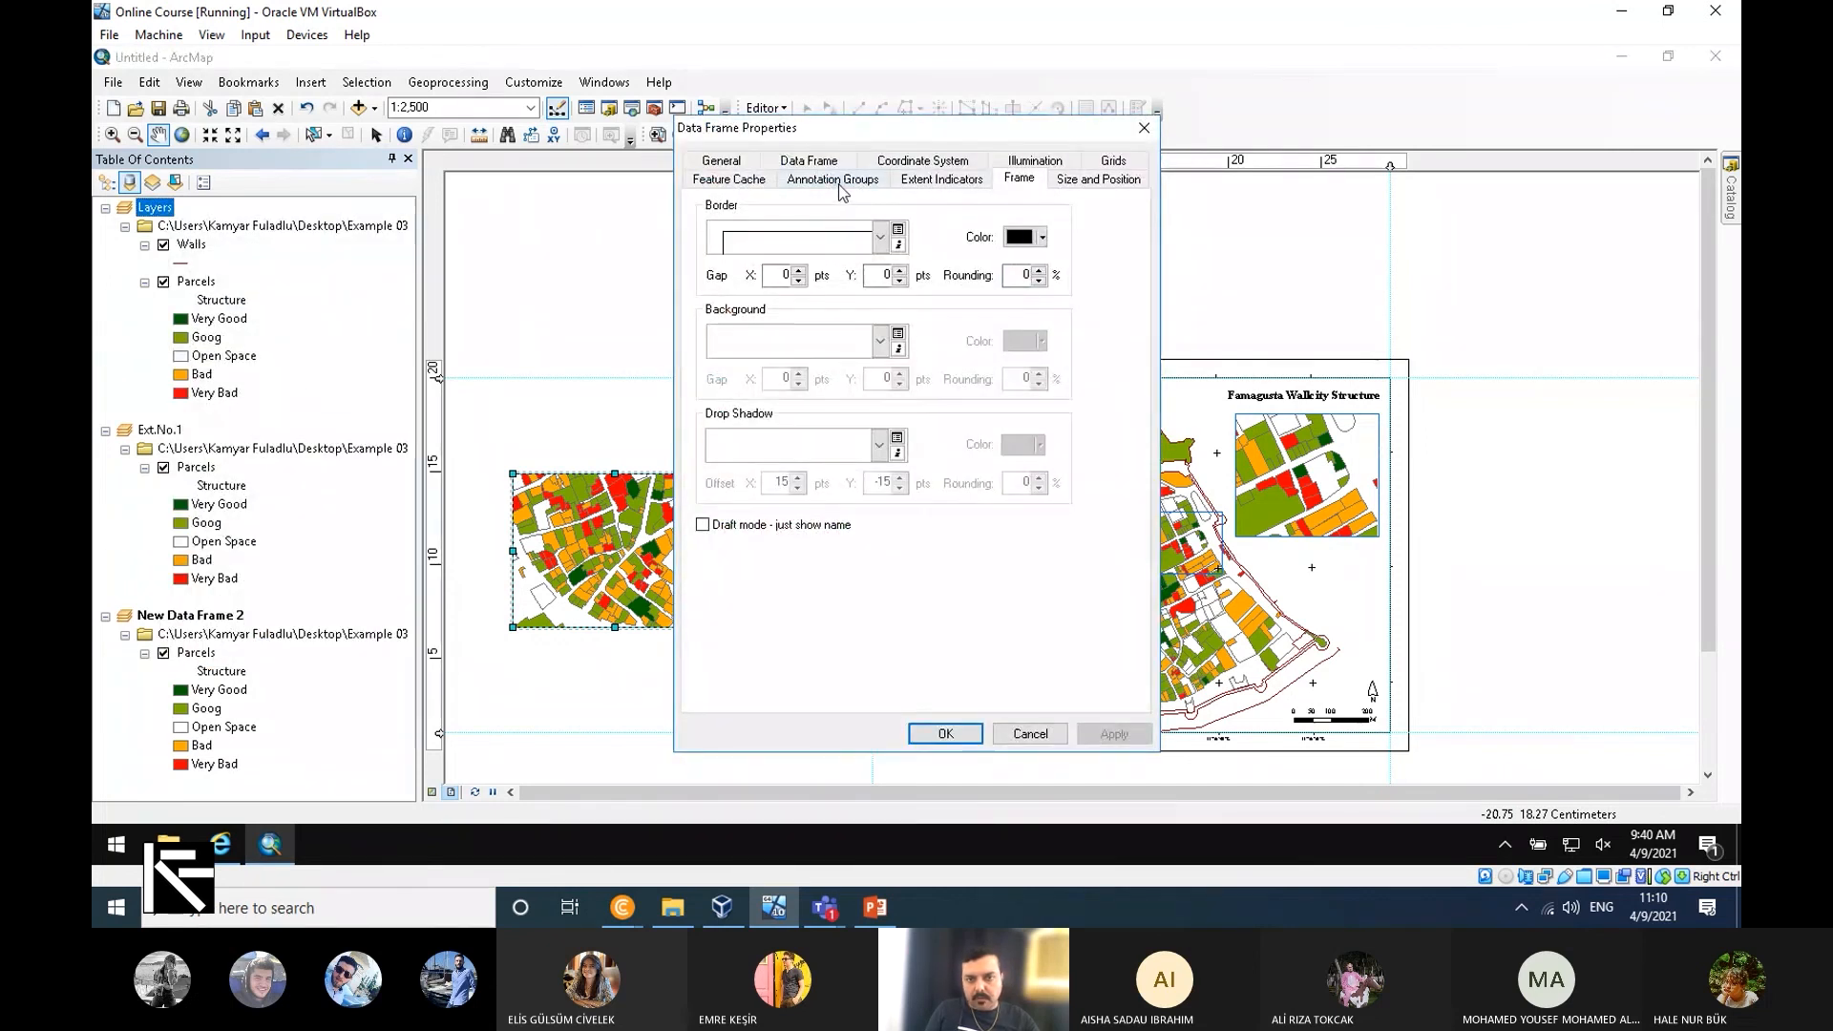
{"action": "left_click", "coordinate": [898, 181]}
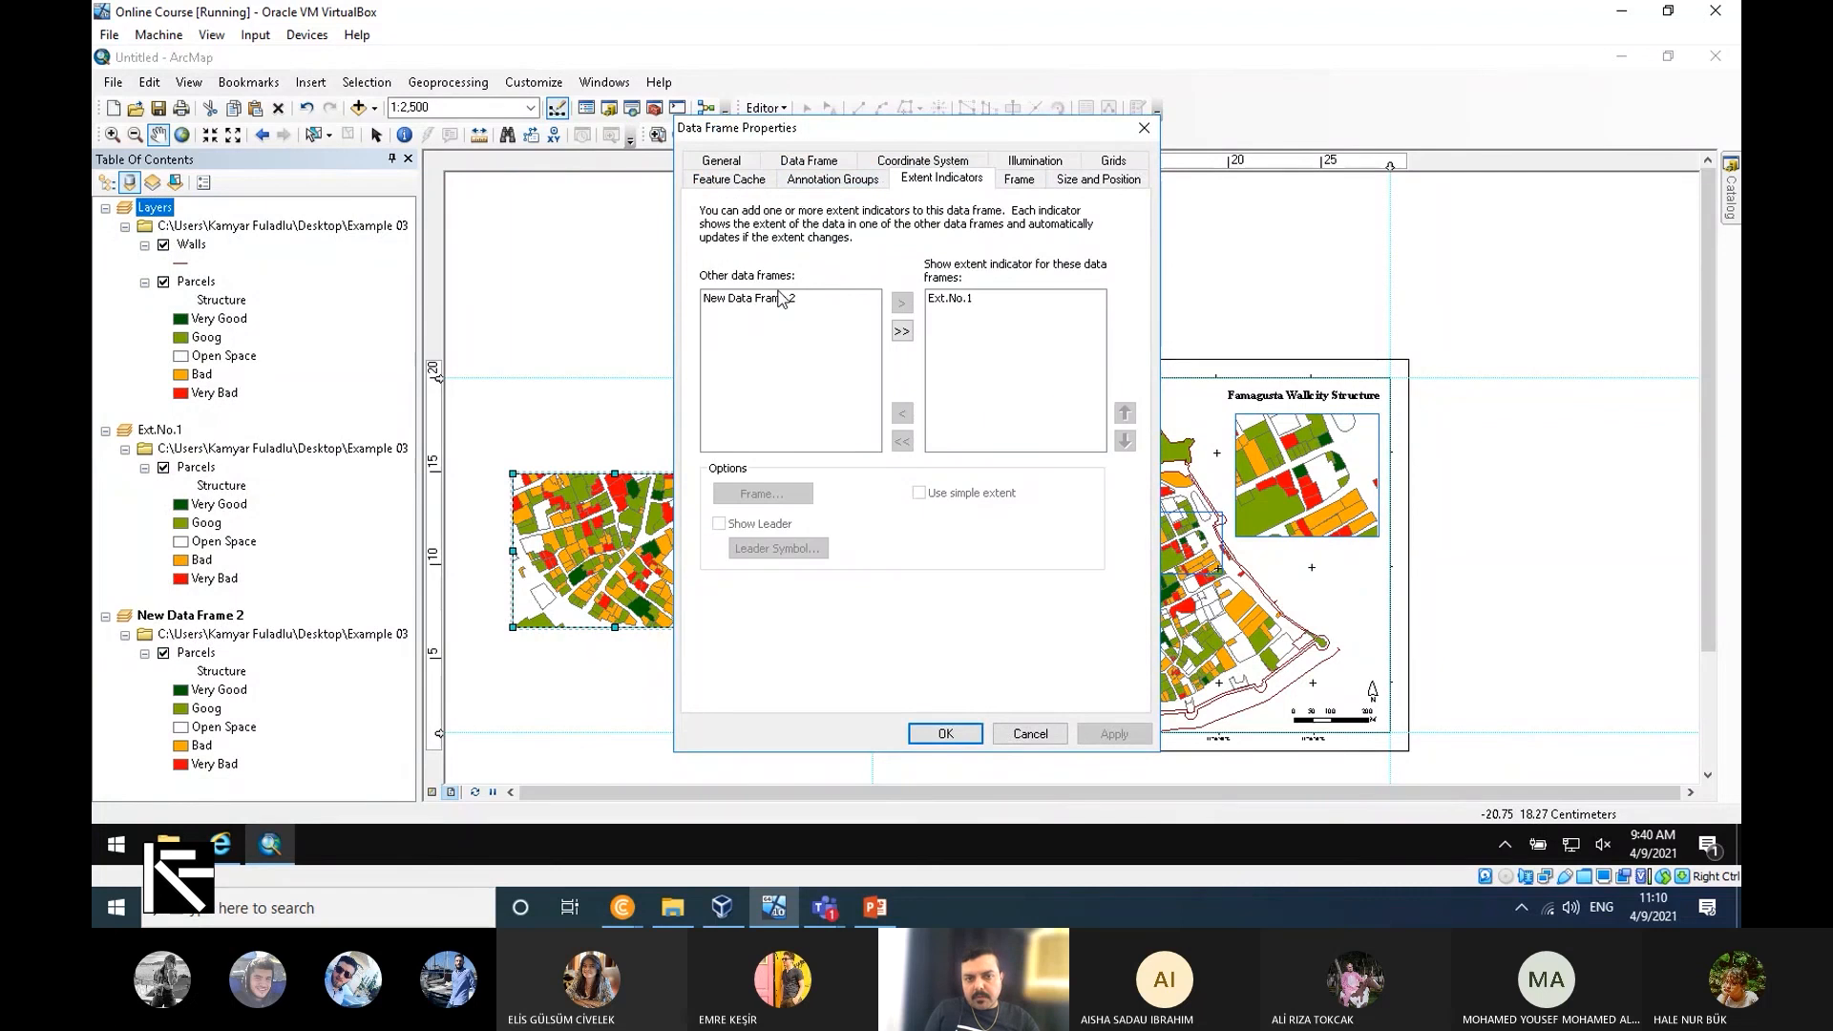
{"action": "left_click", "coordinate": [781, 298]}
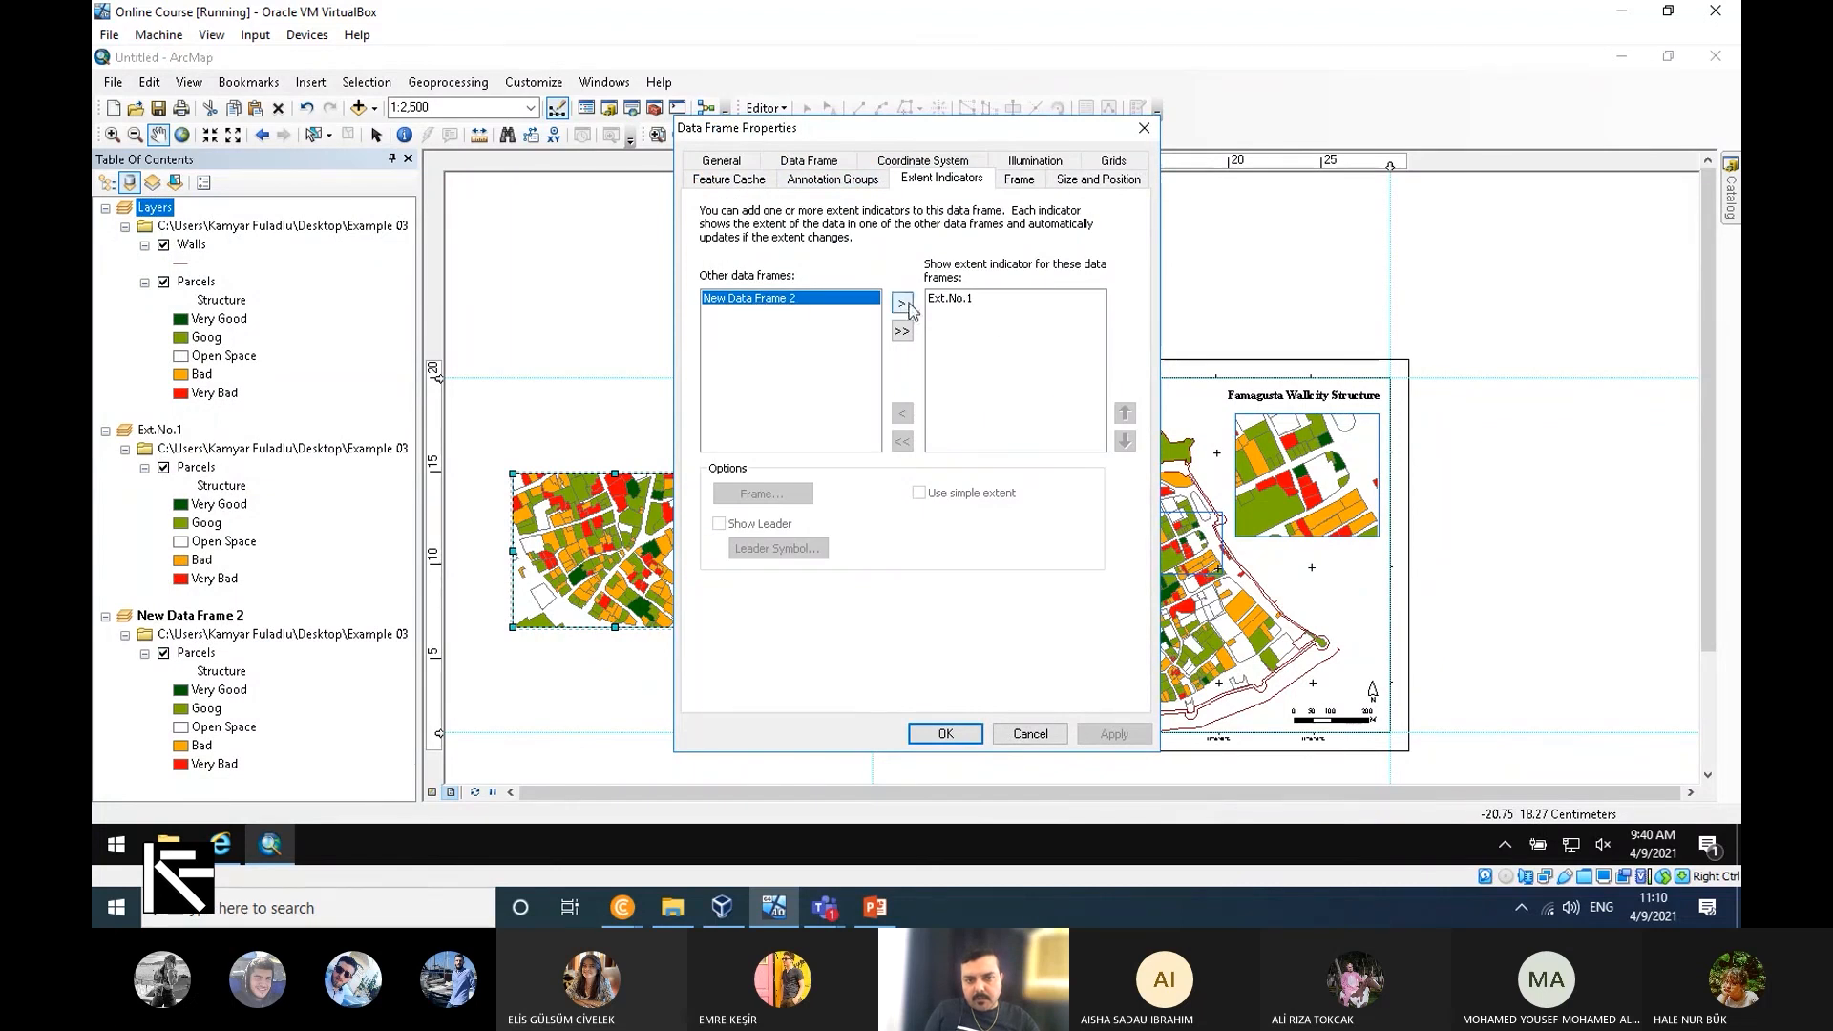
{"action": "left_click", "coordinate": [902, 303]}
Give the New Data Frame 2 extent indicator a 0.5 Point border in dark yellow and apply it to the Layers data frame.
{"action": "left_click", "coordinate": [754, 494]}
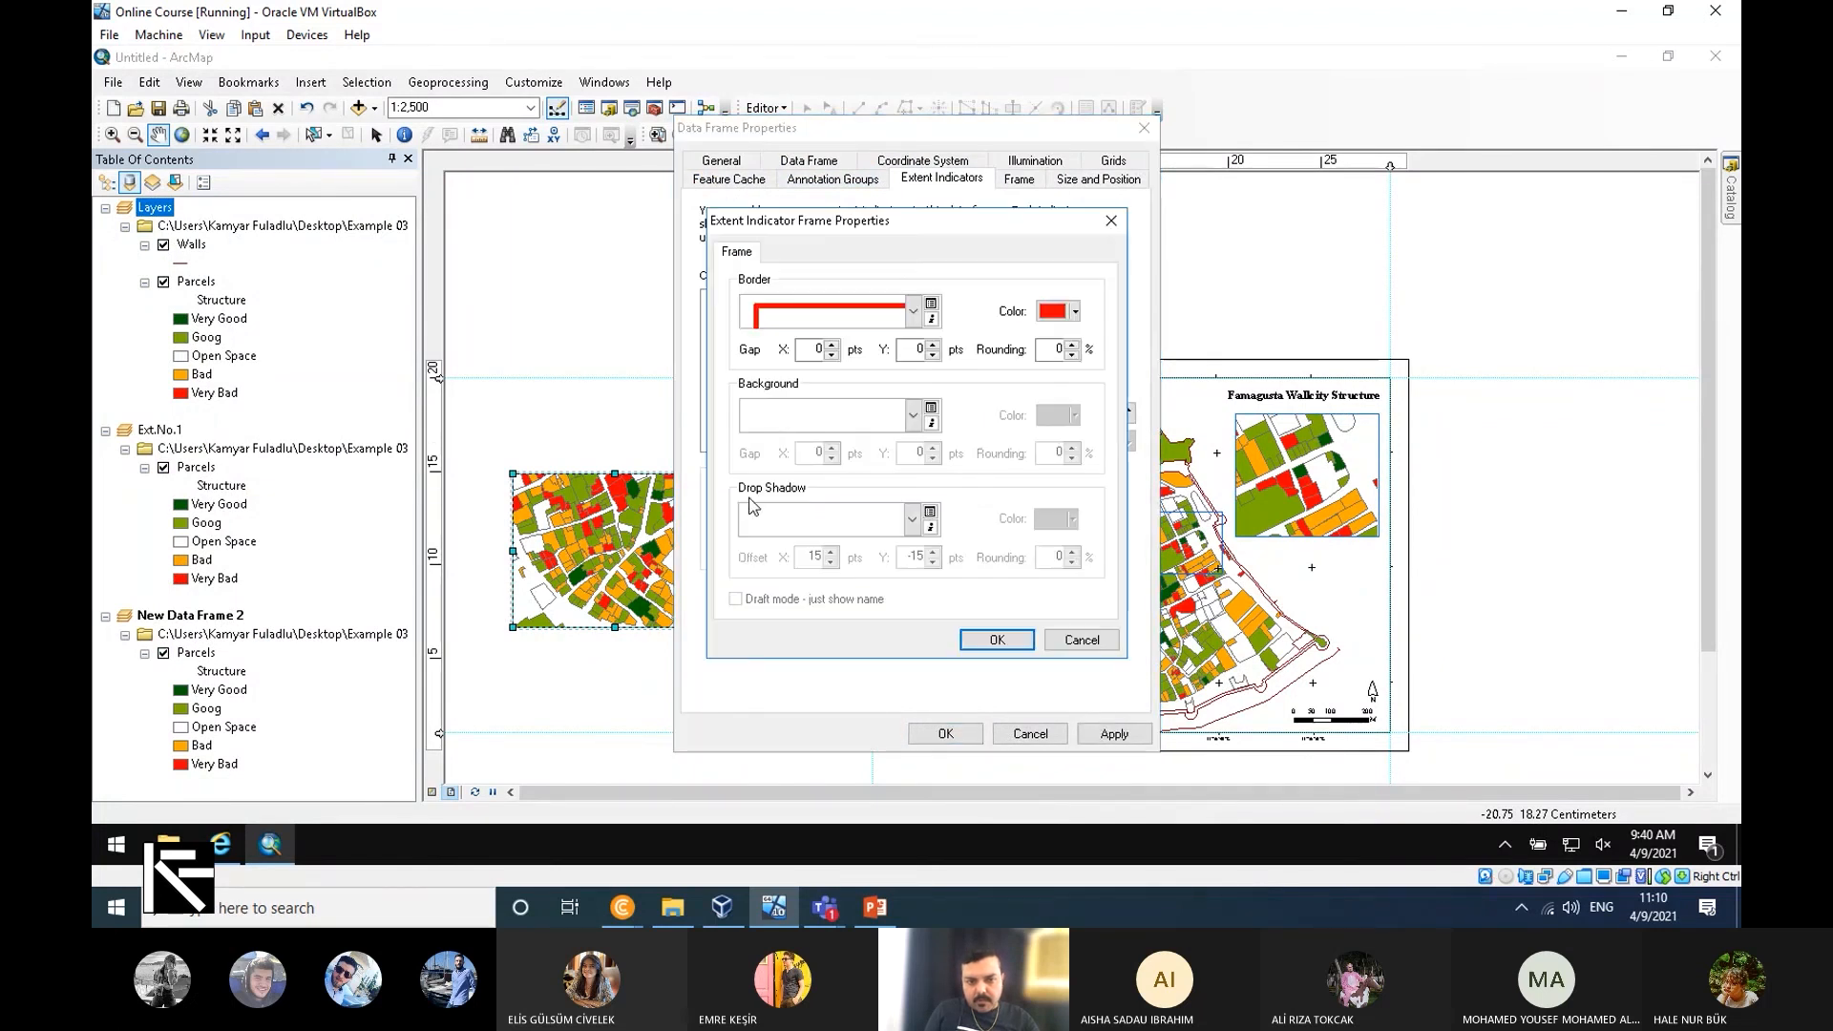
{"action": "left_click", "coordinate": [912, 311]}
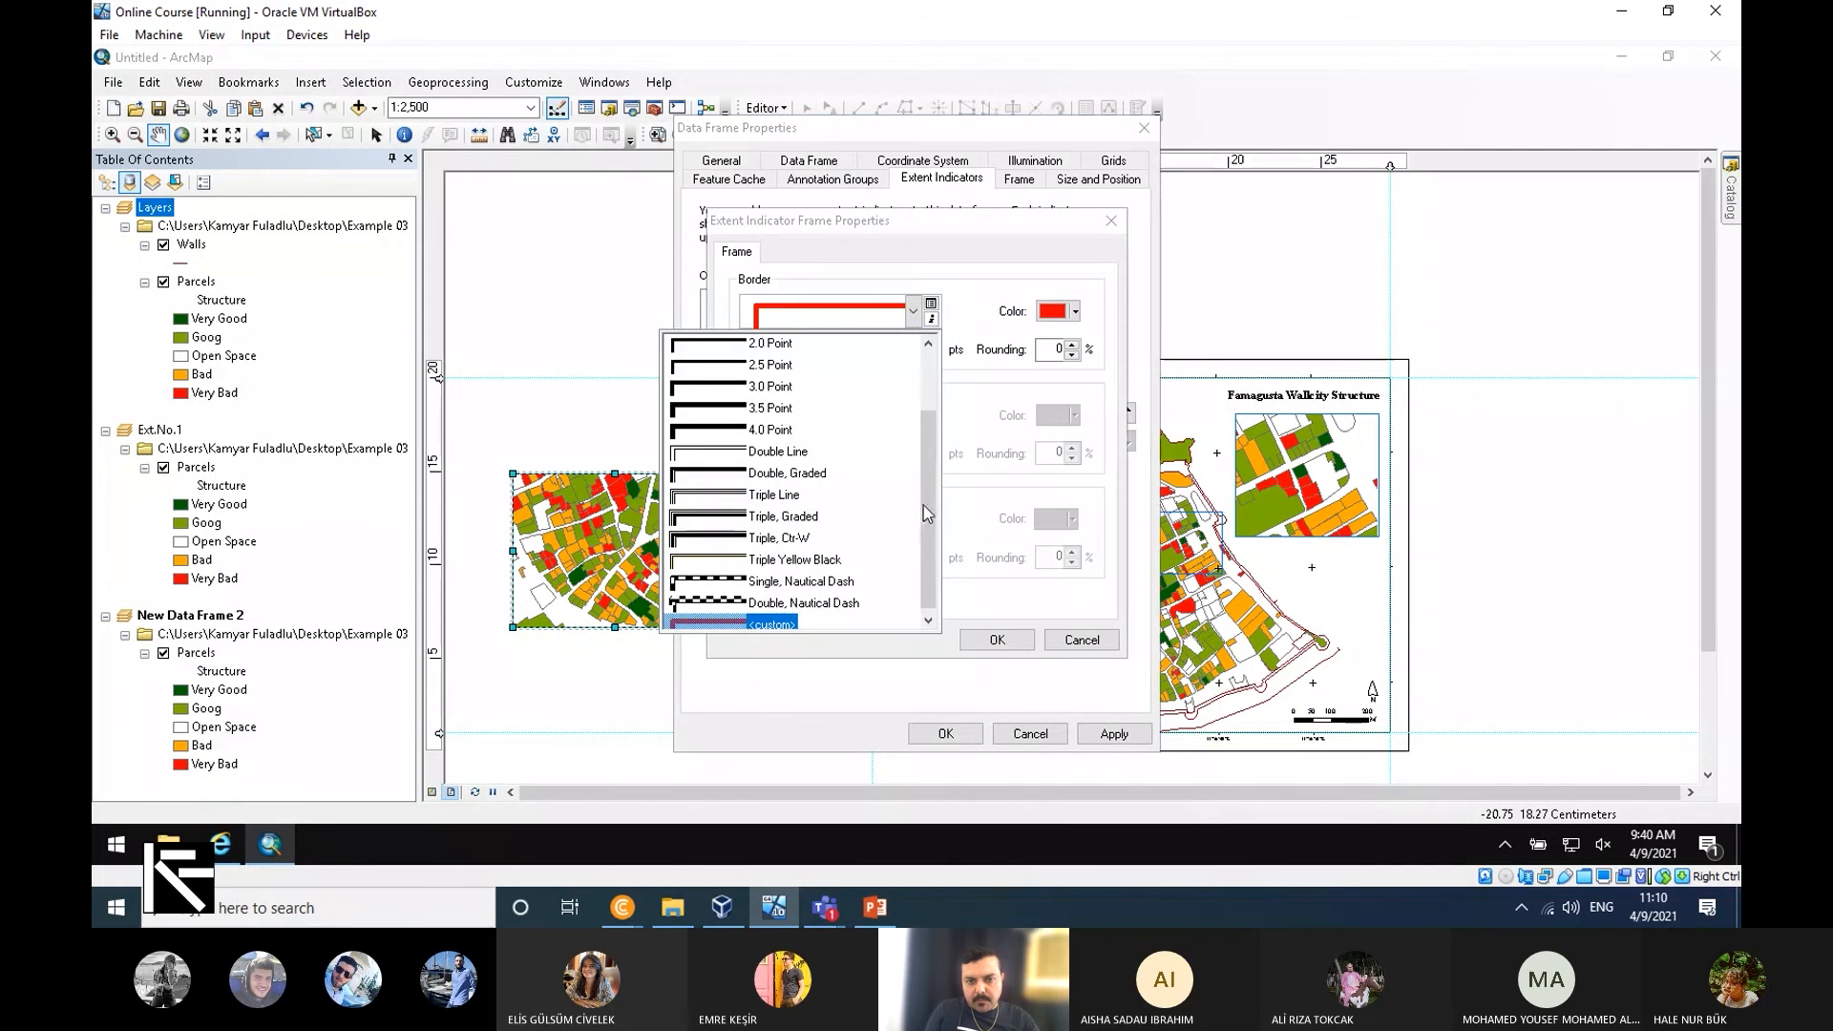
{"action": "left_click", "coordinate": [929, 367]}
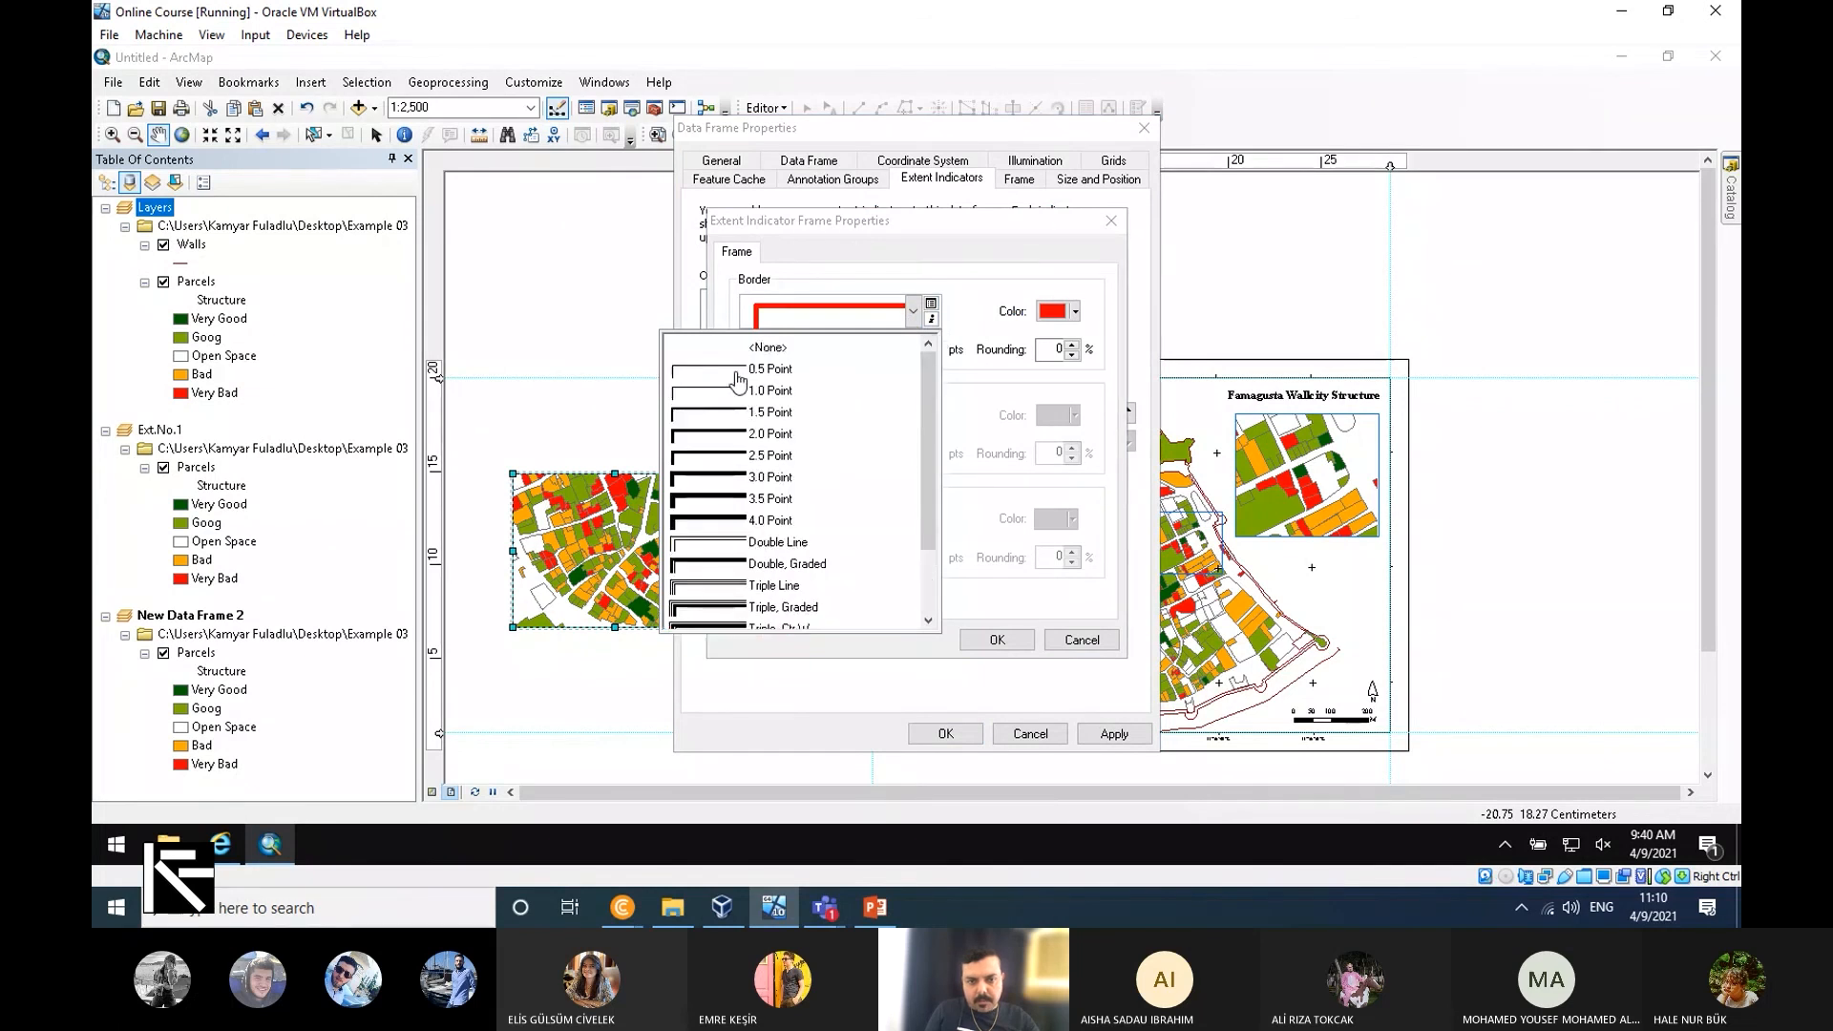
{"action": "left_click", "coordinate": [709, 372]}
{"action": "left_click", "coordinate": [1077, 312]}
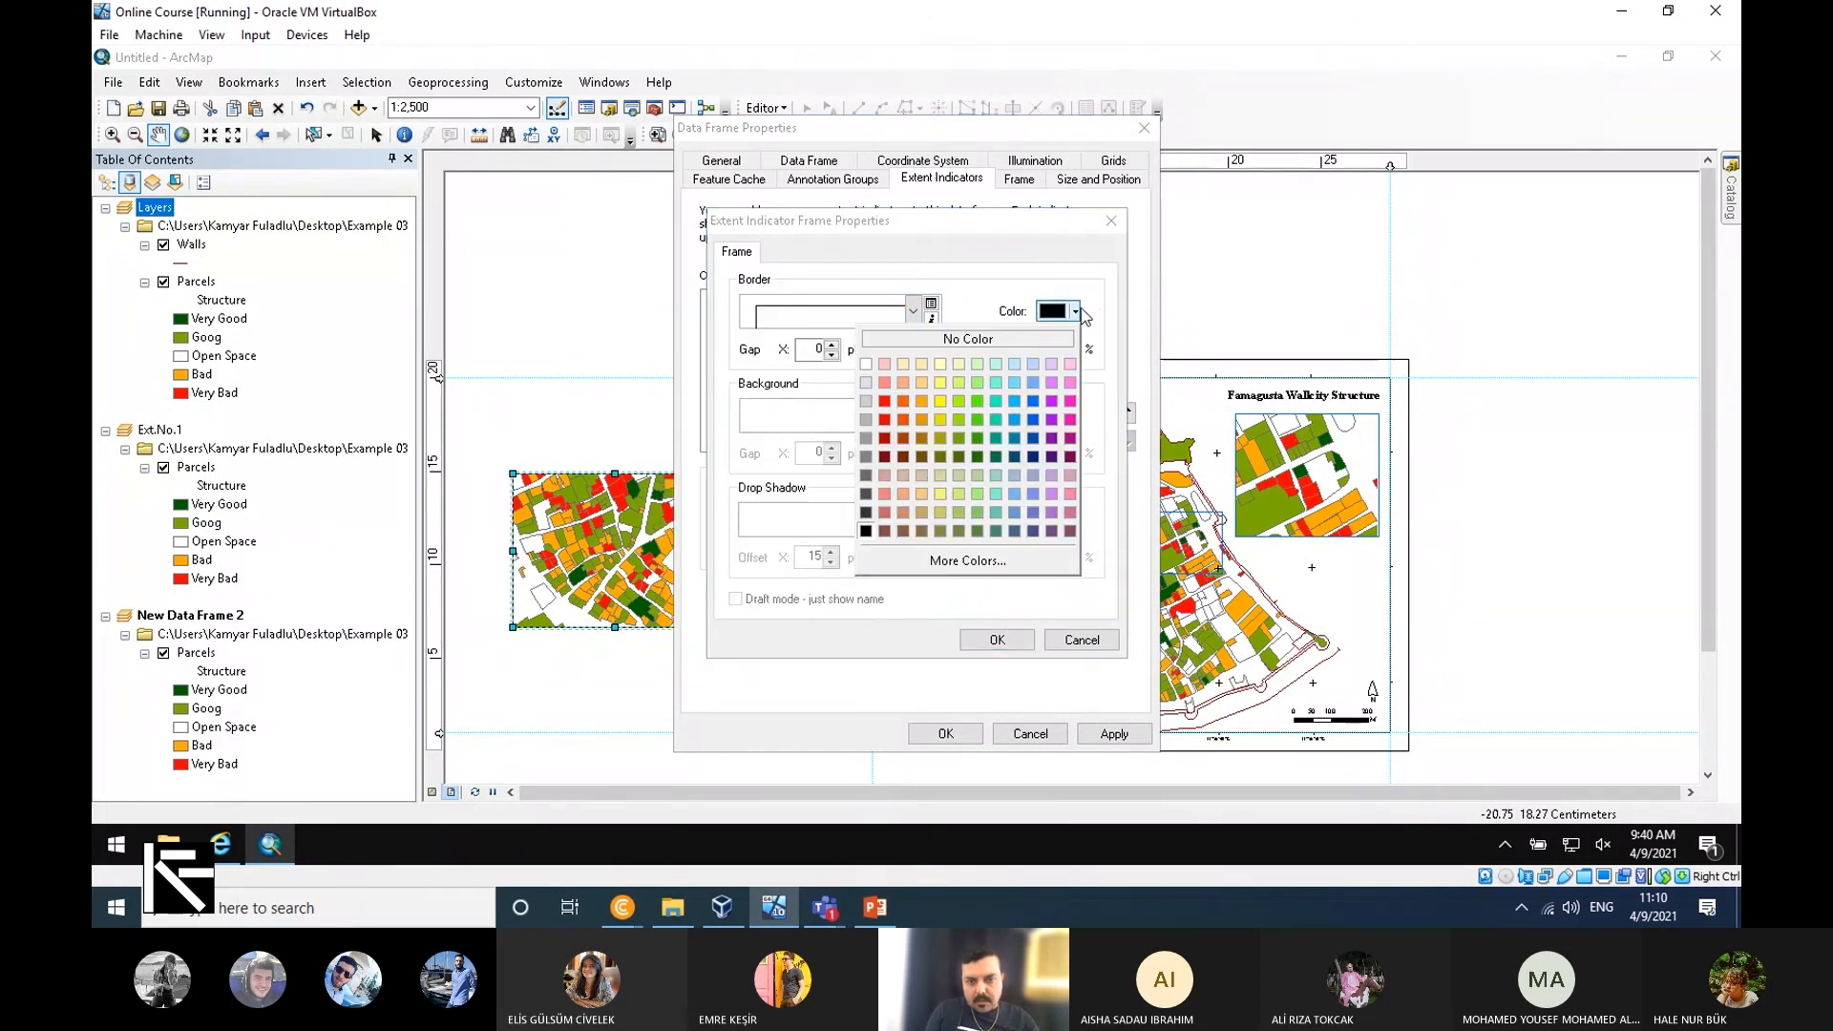
{"action": "left_click", "coordinate": [938, 434]}
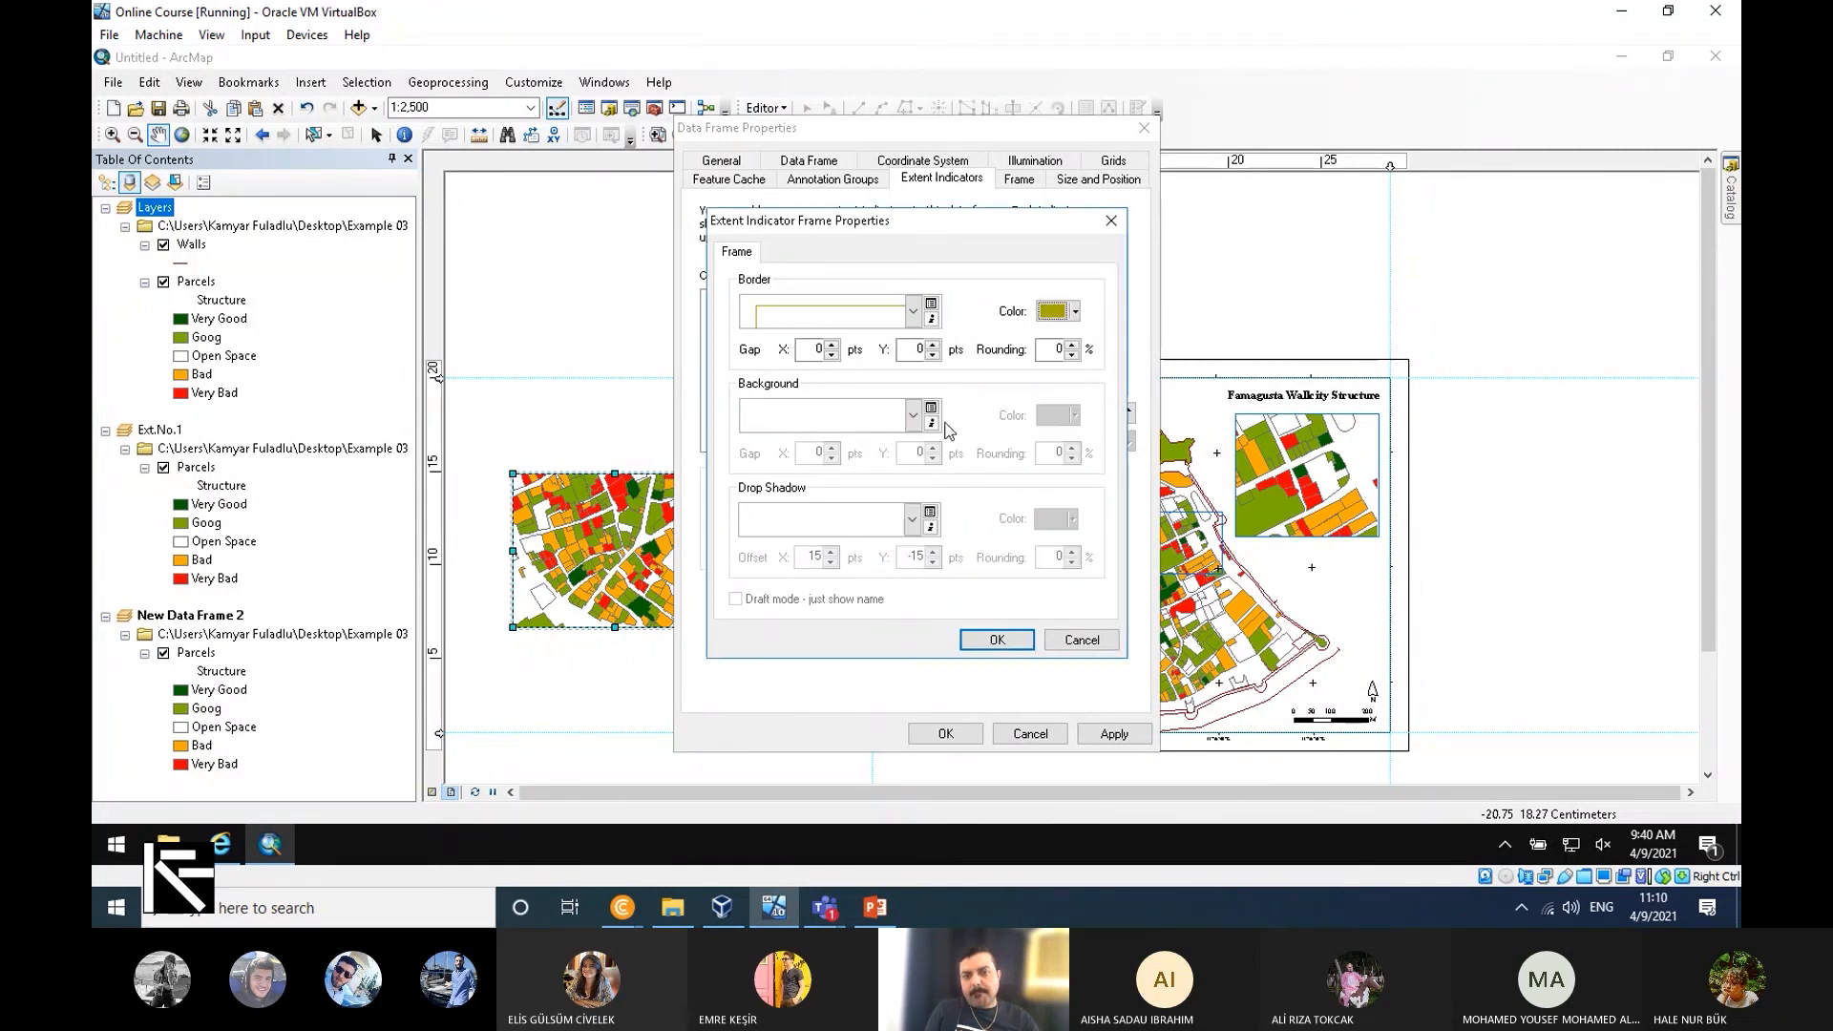
{"action": "left_click", "coordinate": [999, 637]}
{"action": "left_click", "coordinate": [1111, 734]}
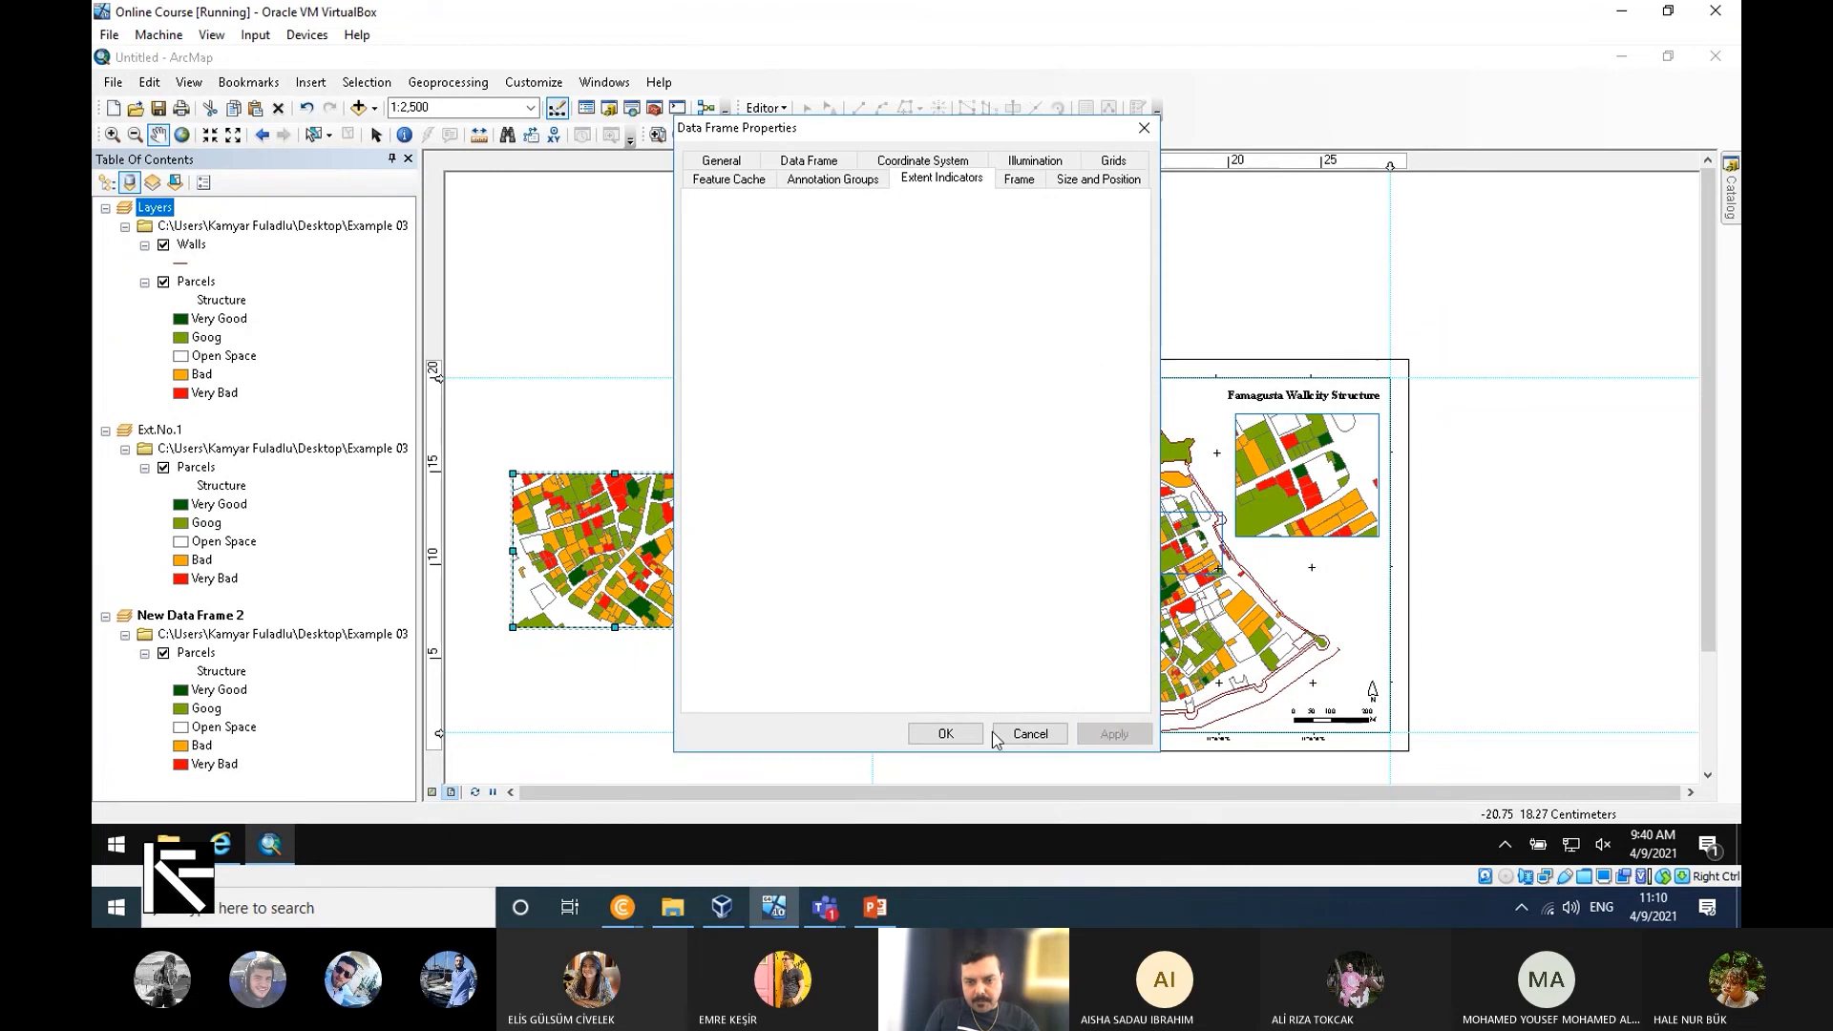
{"action": "left_click", "coordinate": [944, 734]}
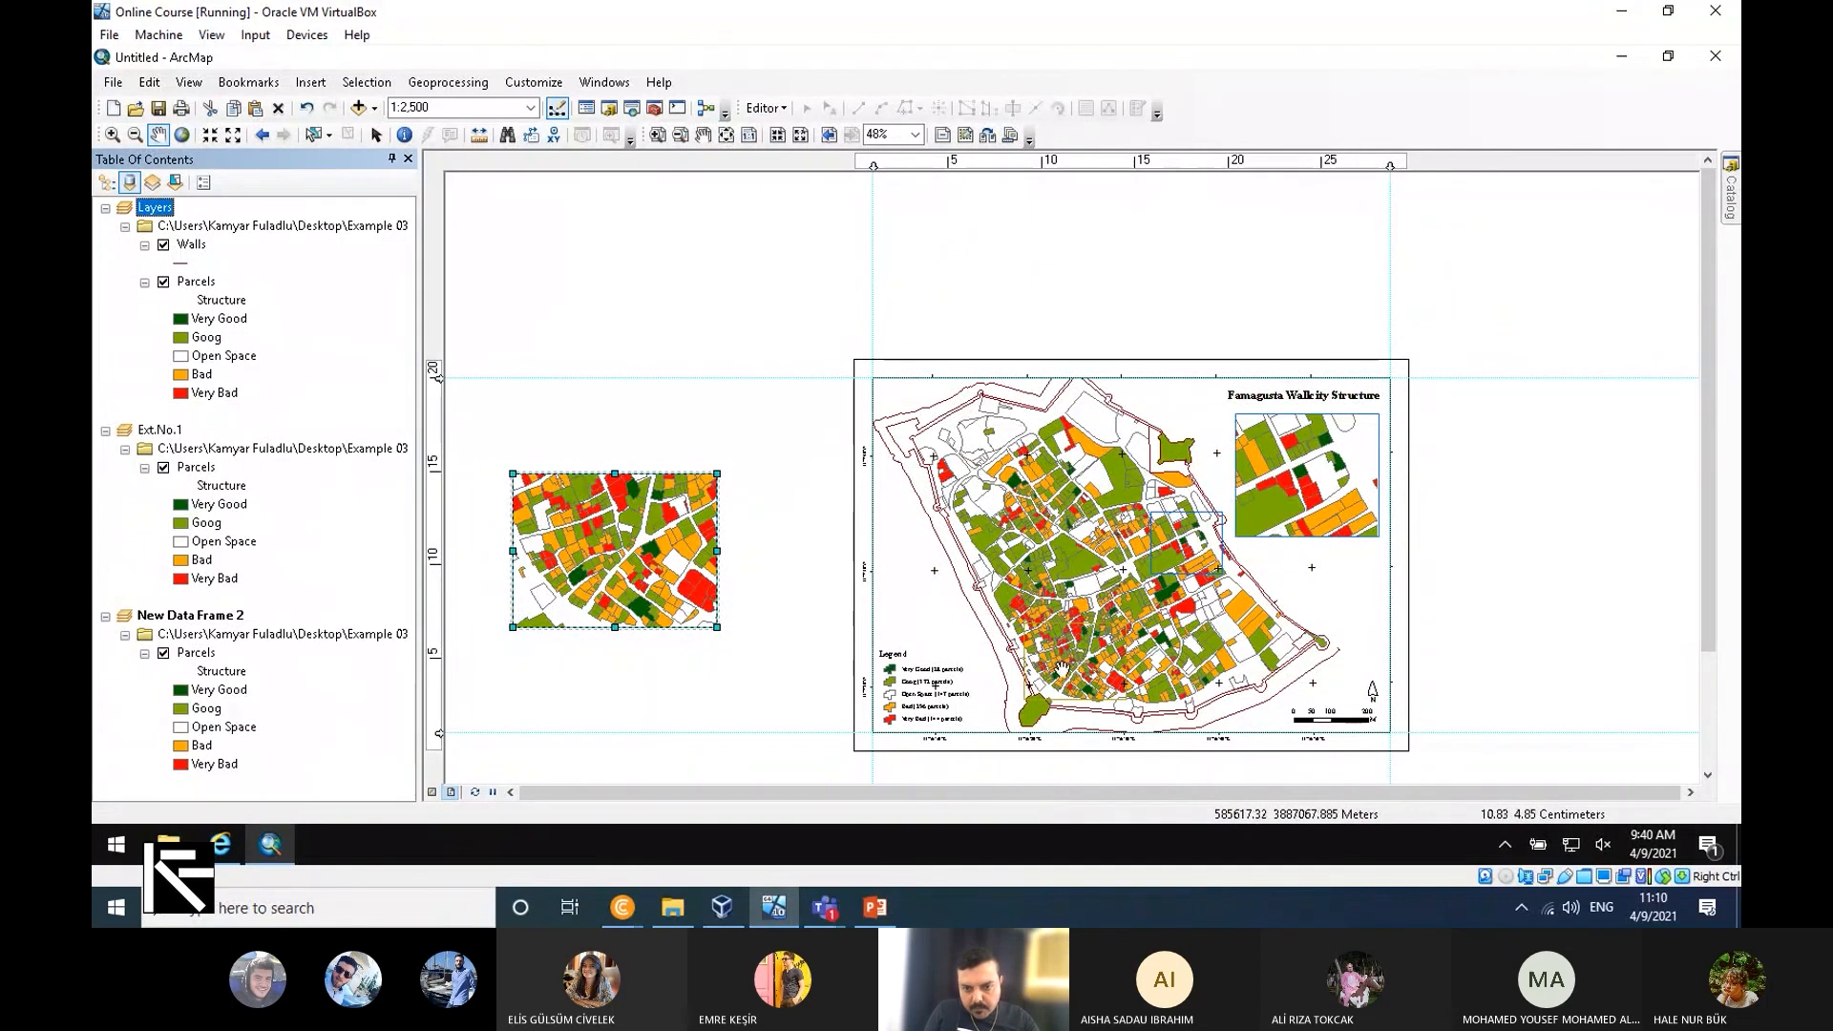
Recolor the border of the New Data Frame 2 extent indicator on the main map to magenta.
{"action": "scroll", "coordinate": [1092, 706], "scroll_direction": "down", "scroll_amount": 3}
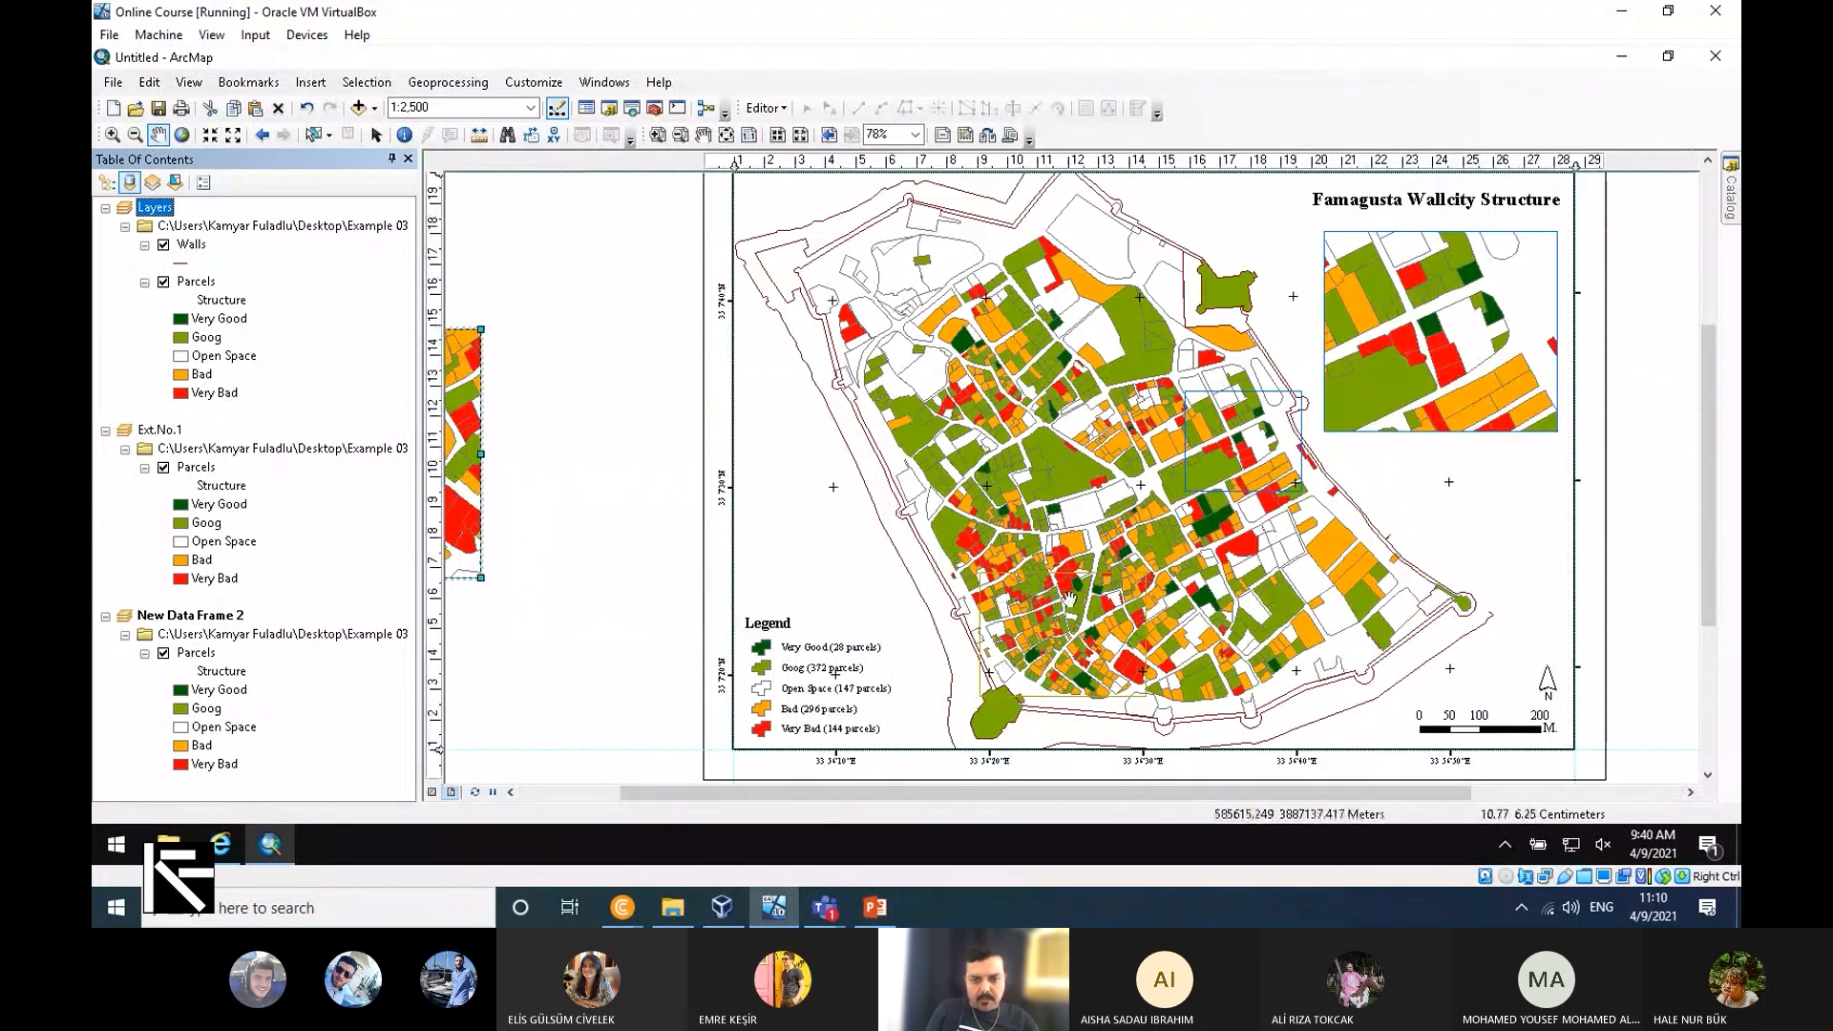
{"action": "right_click", "coordinate": [158, 208]}
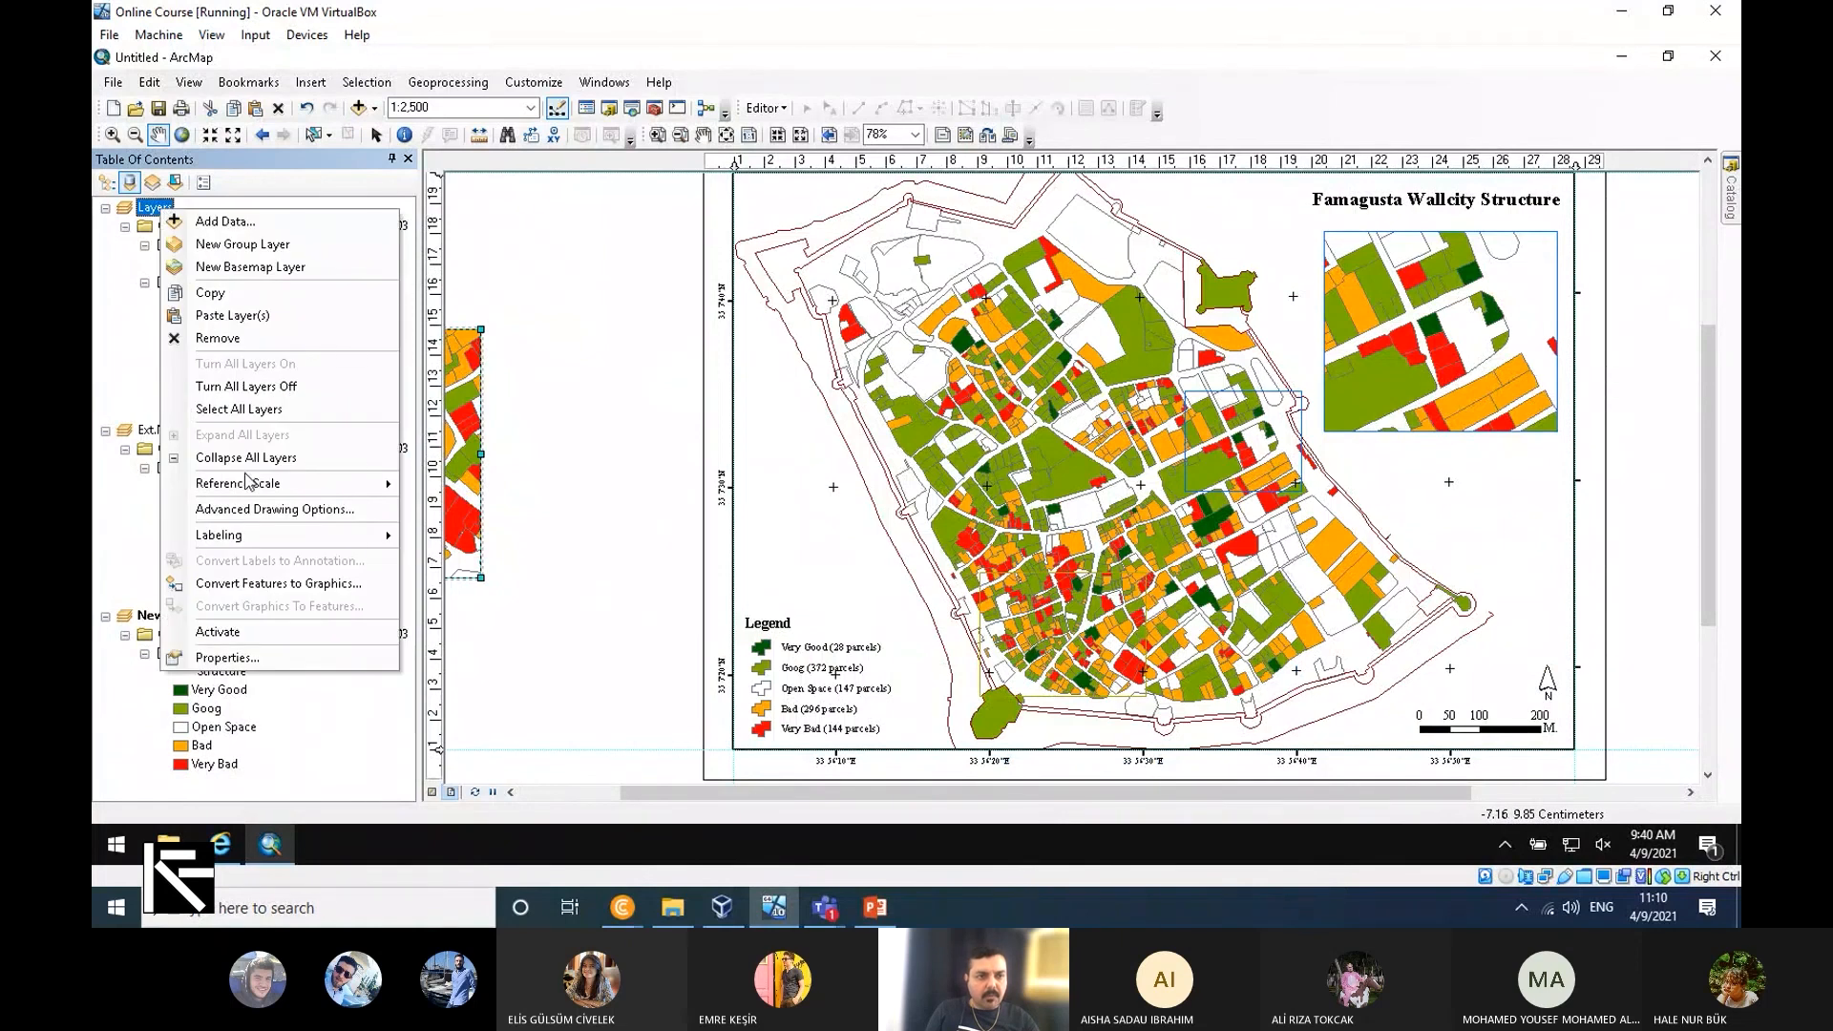
{"action": "left_click", "coordinate": [294, 655]}
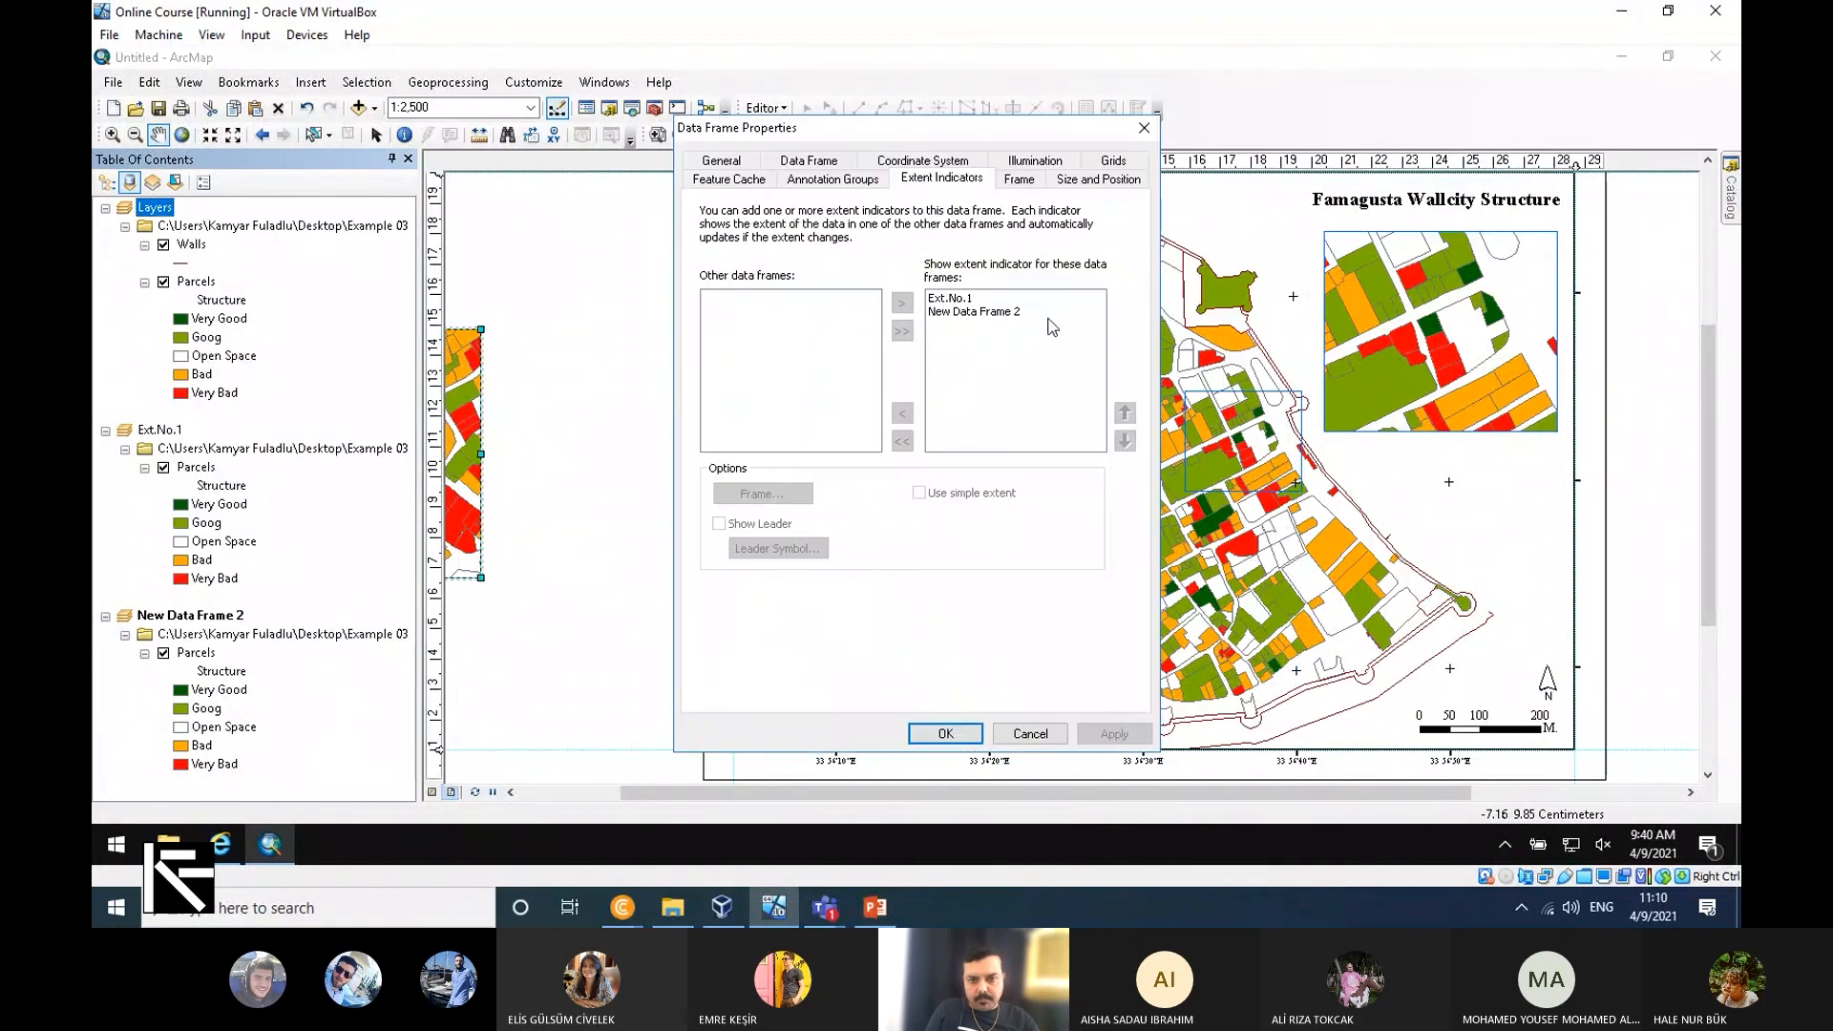
{"action": "left_click", "coordinate": [955, 312]}
{"action": "left_click", "coordinate": [762, 494]}
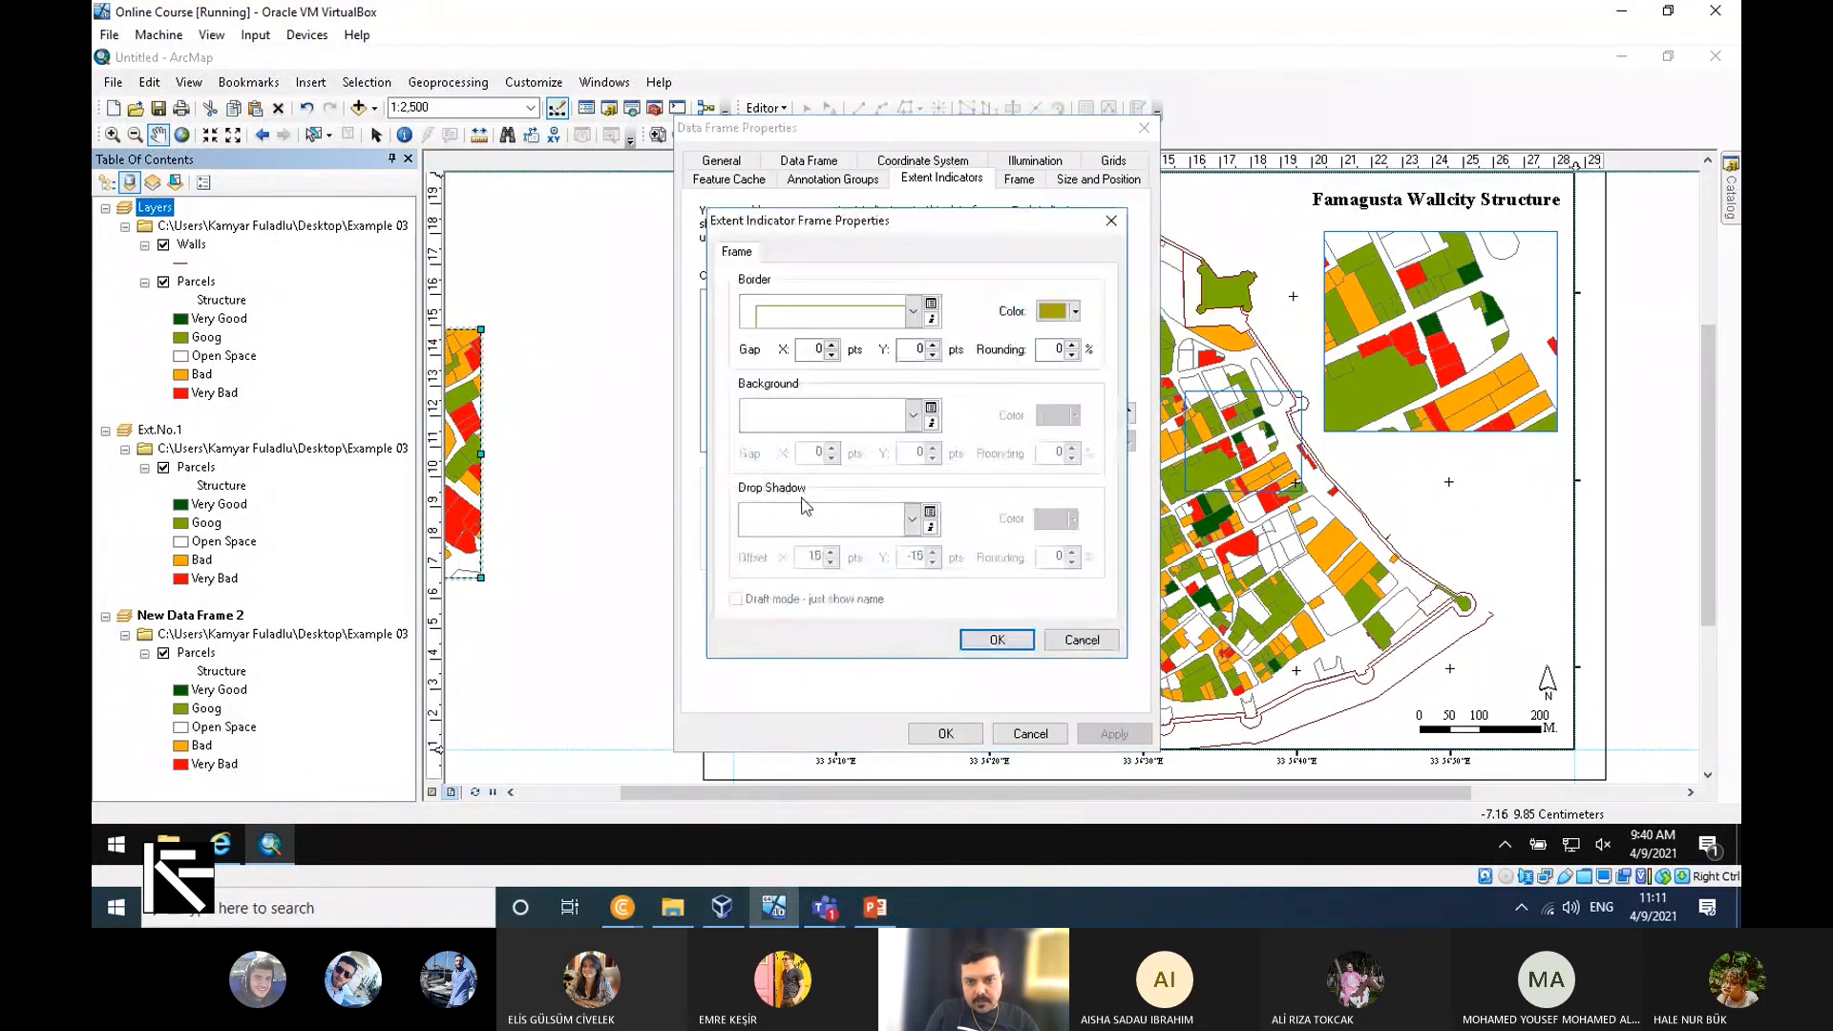
{"action": "left_click", "coordinate": [1073, 311]}
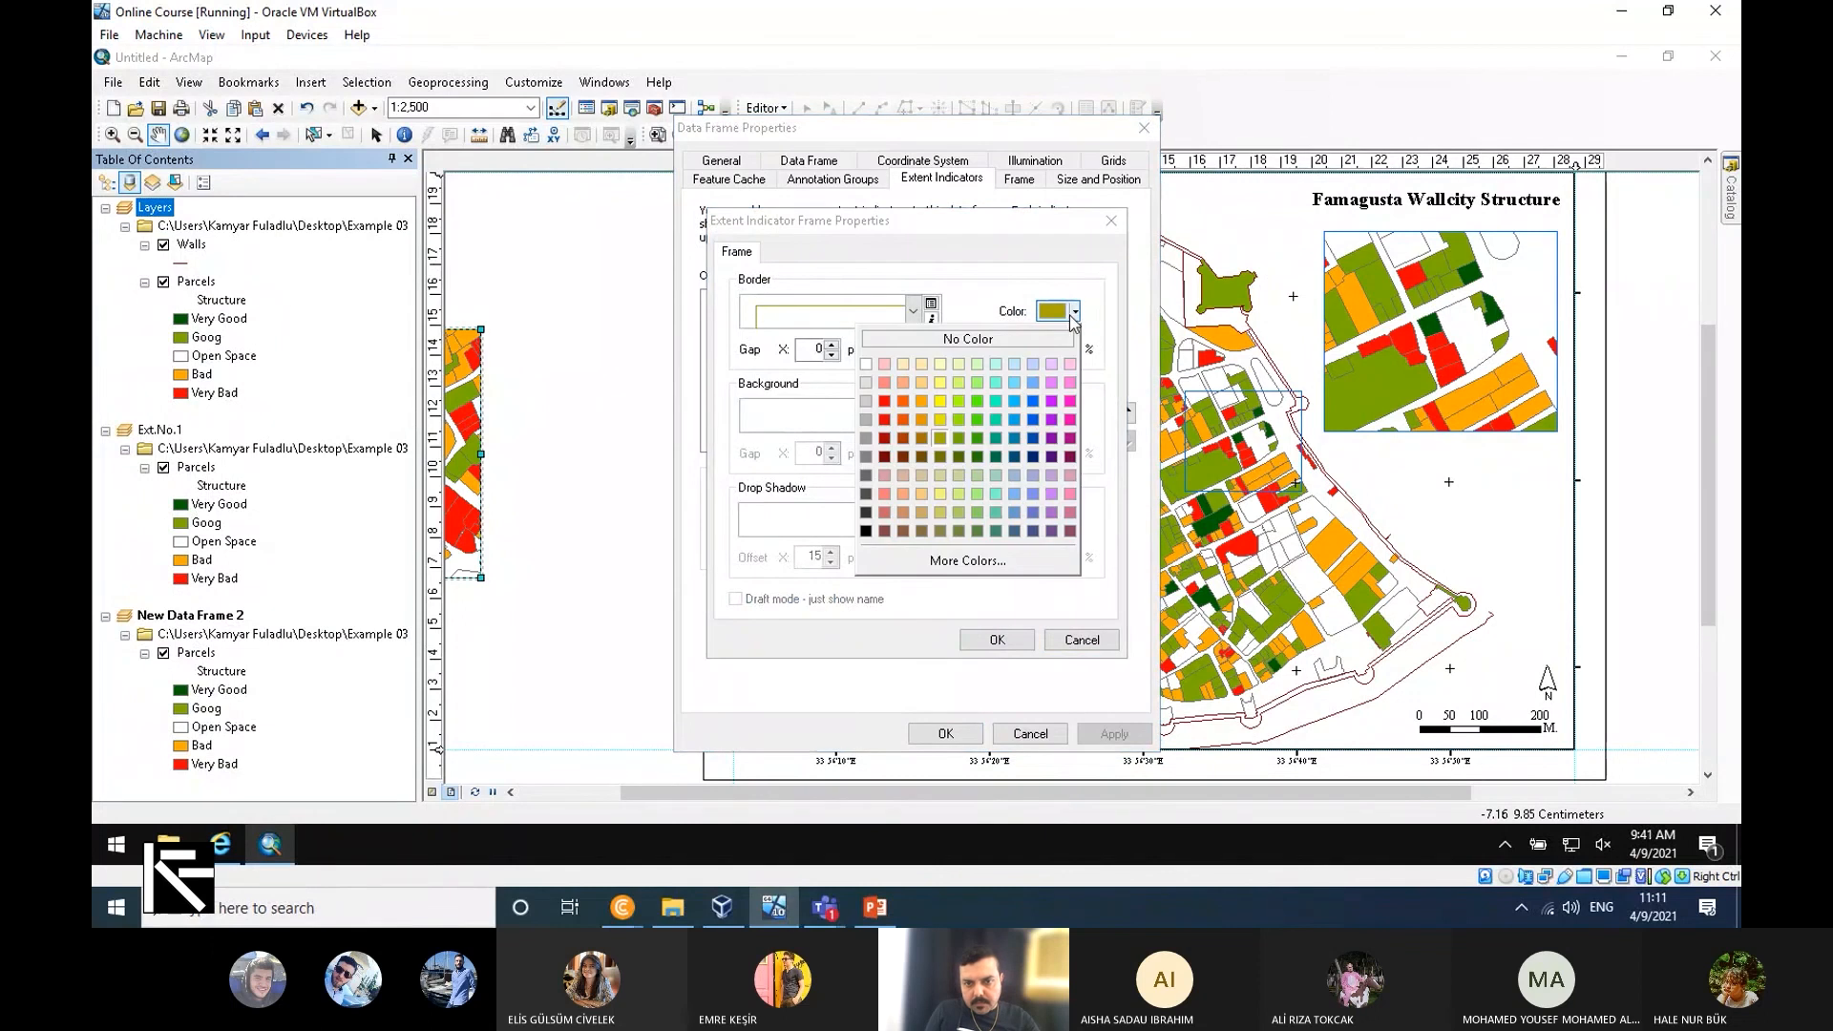
{"action": "left_click", "coordinate": [1070, 401]}
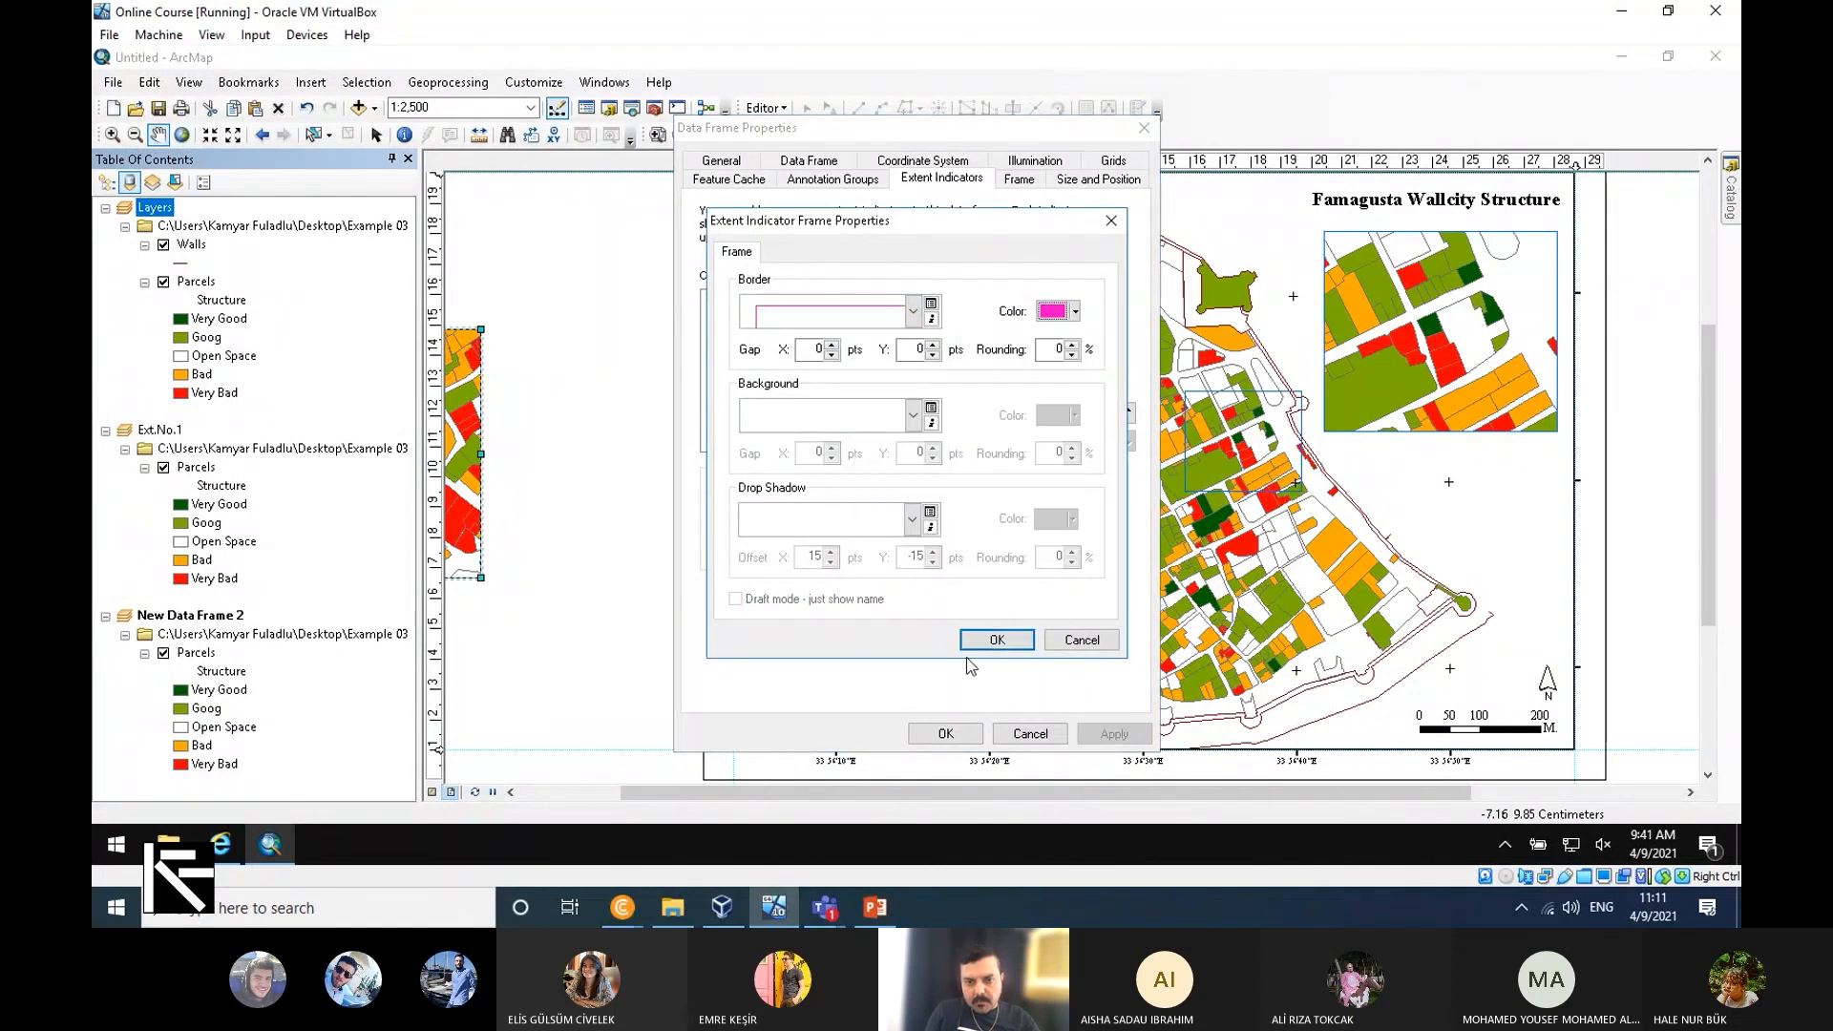
{"action": "left_click", "coordinate": [997, 640]}
{"action": "left_click", "coordinate": [946, 734]}
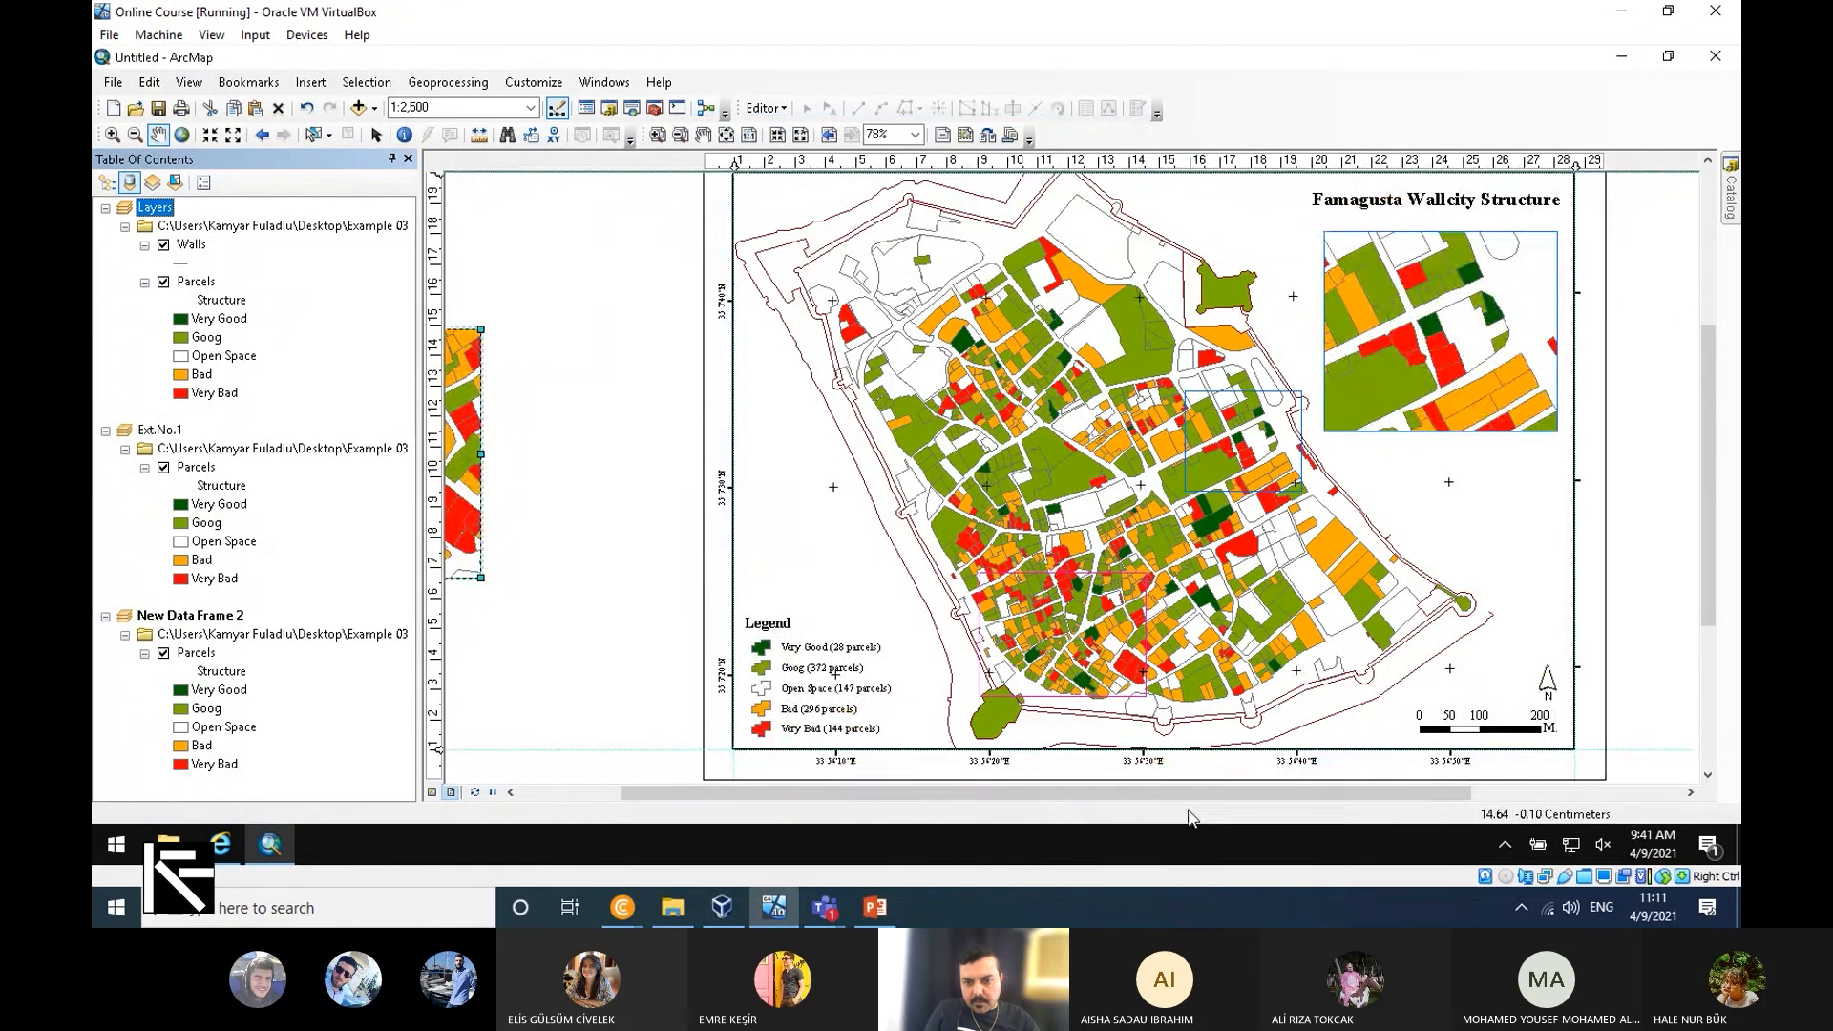
Set the frame border of New Data Frame 2 to the same magenta as its extent indicator.
{"action": "left_click_drag", "start_coordinate": [1178, 794], "coordinate": [1043, 794]}
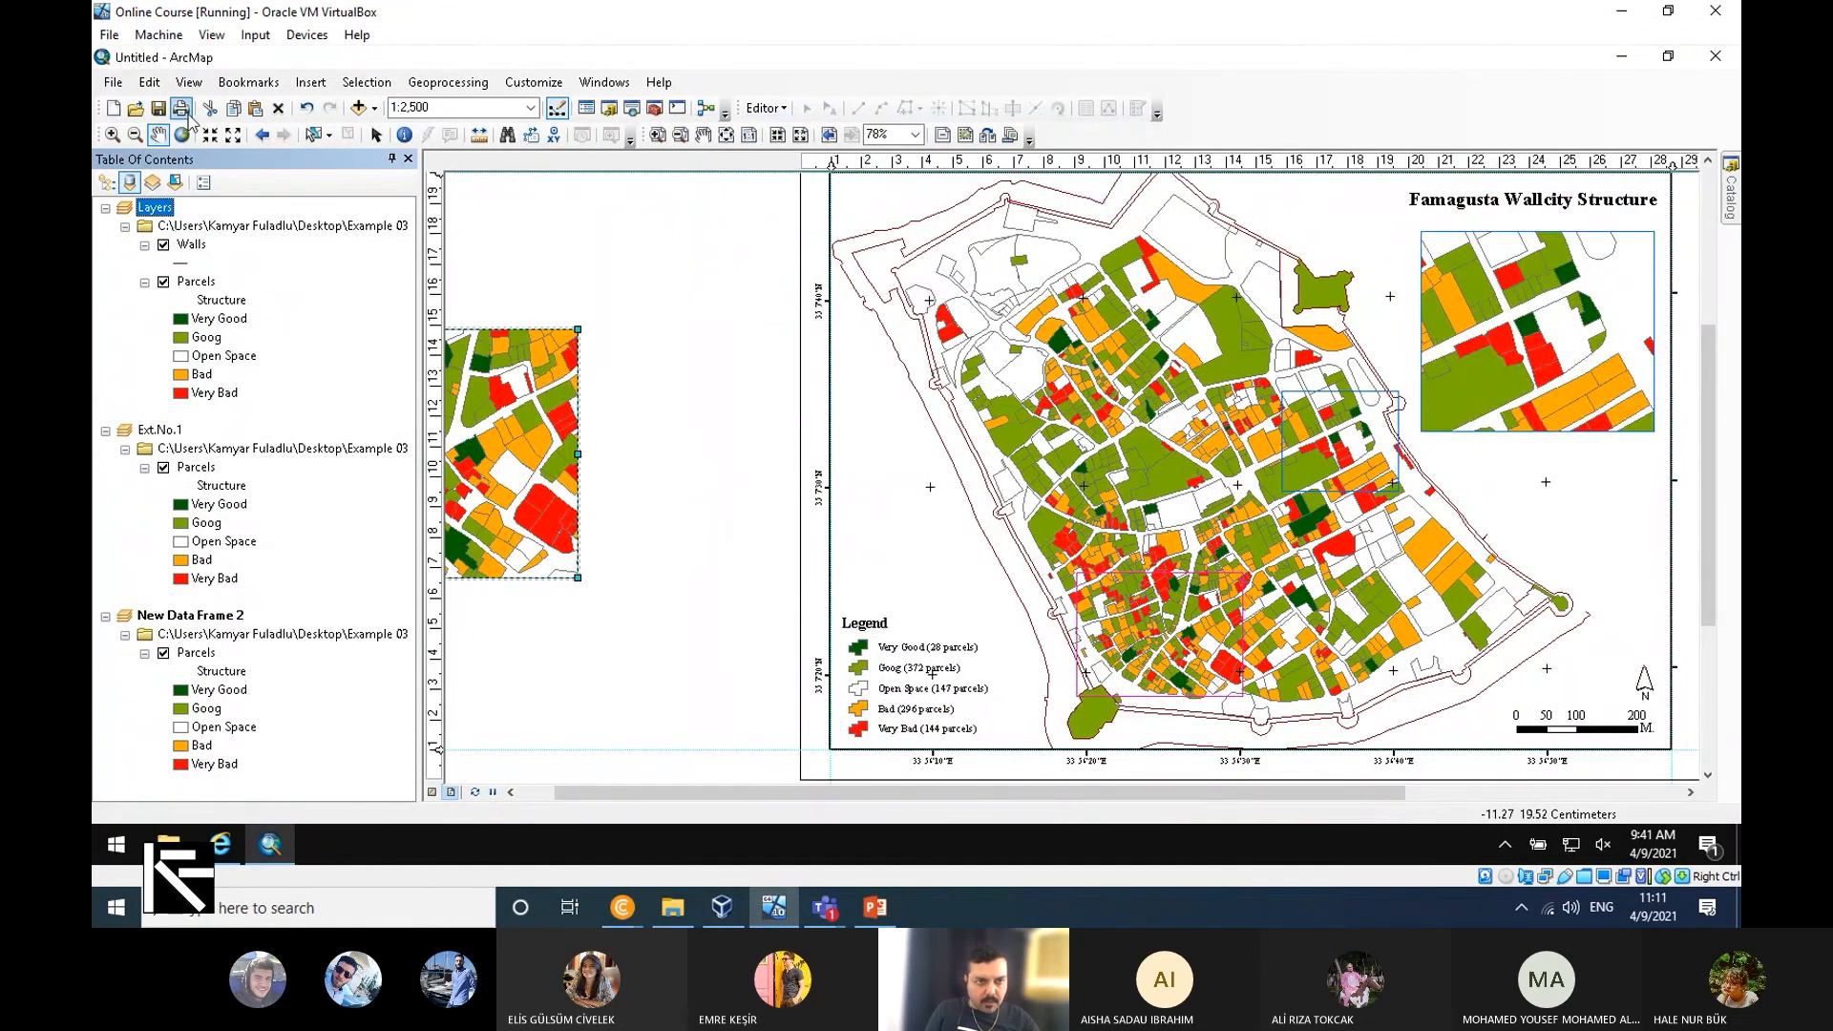
{"action": "right_click", "coordinate": [569, 422]}
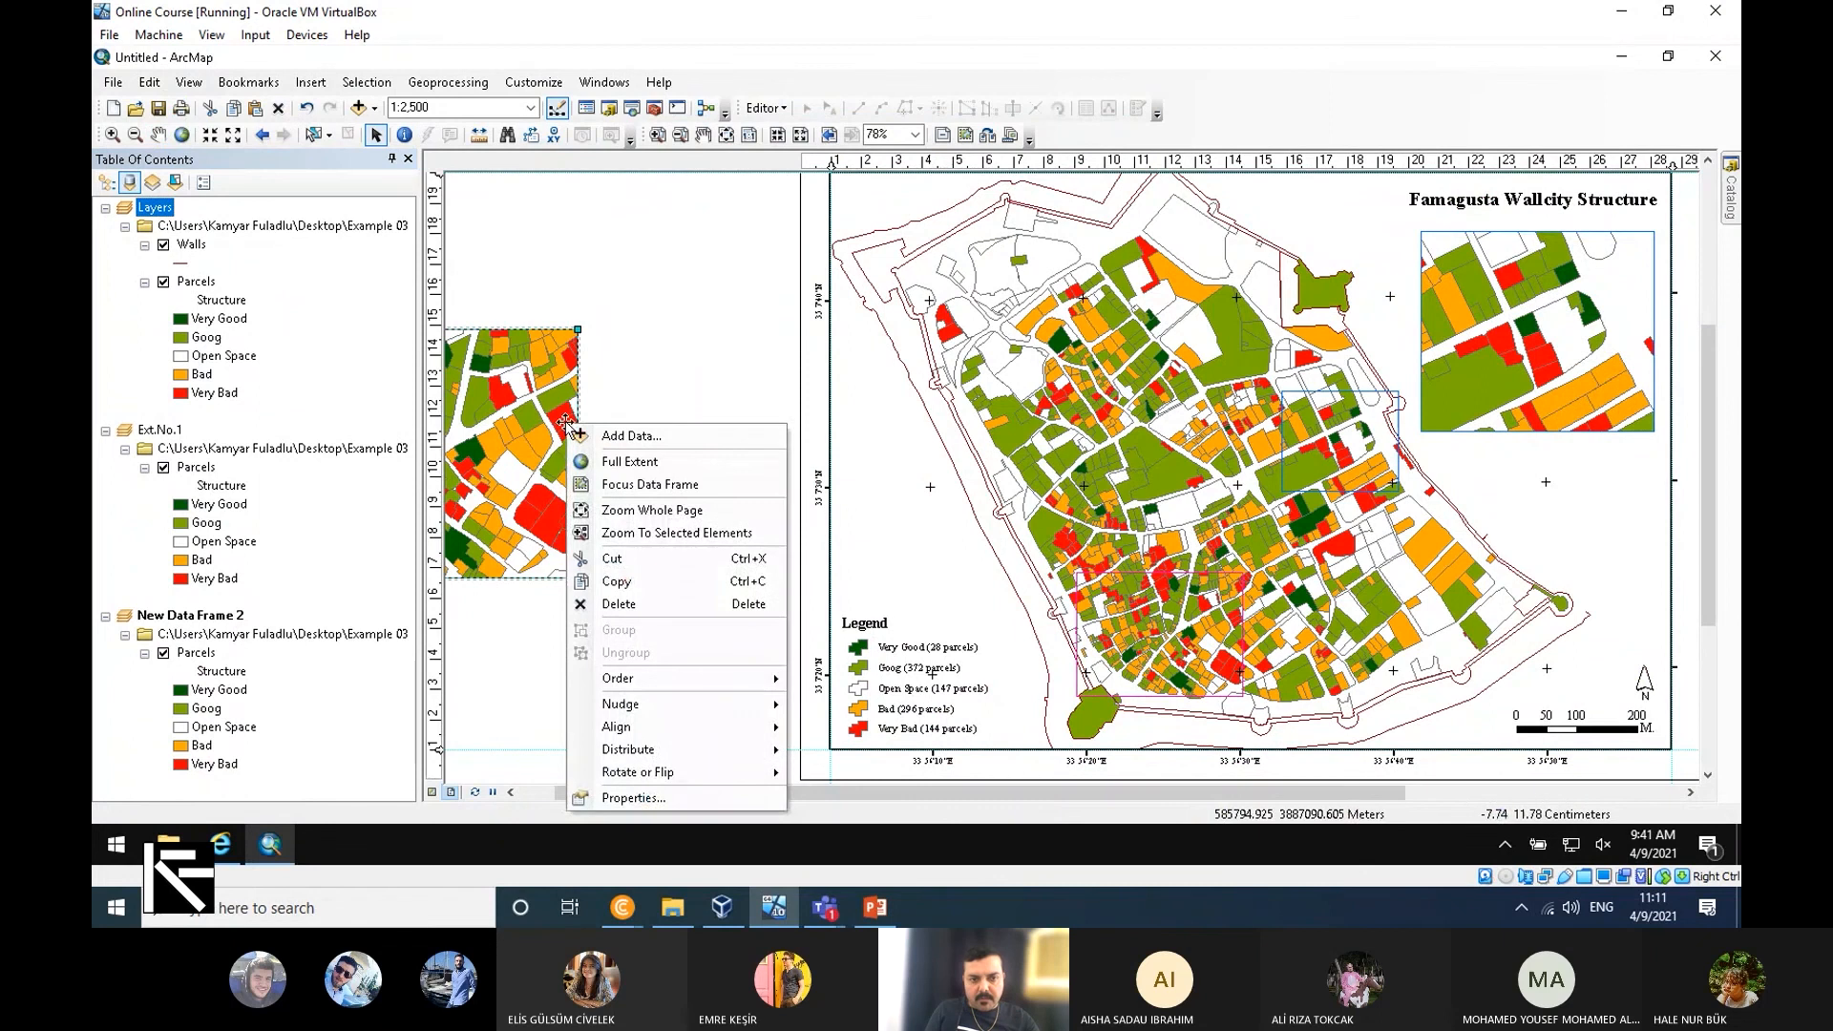
{"action": "left_click", "coordinate": [671, 800]}
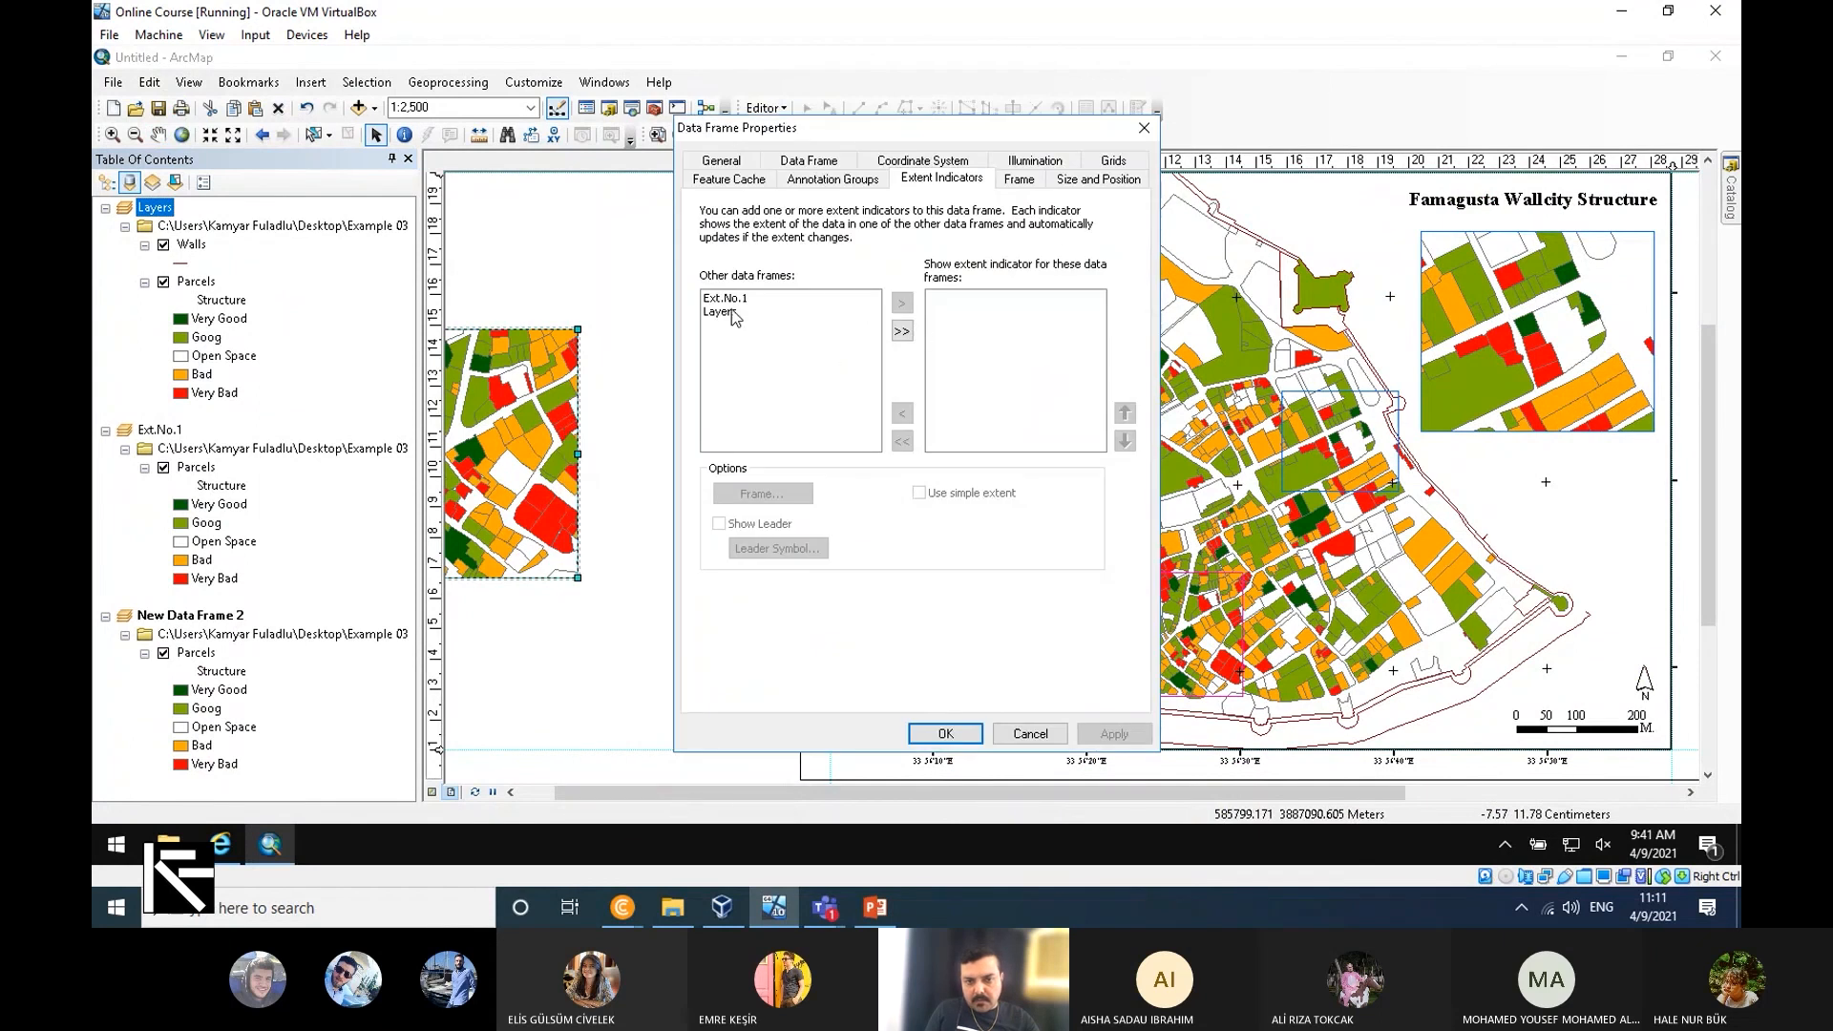
{"action": "left_click", "coordinate": [1020, 179]}
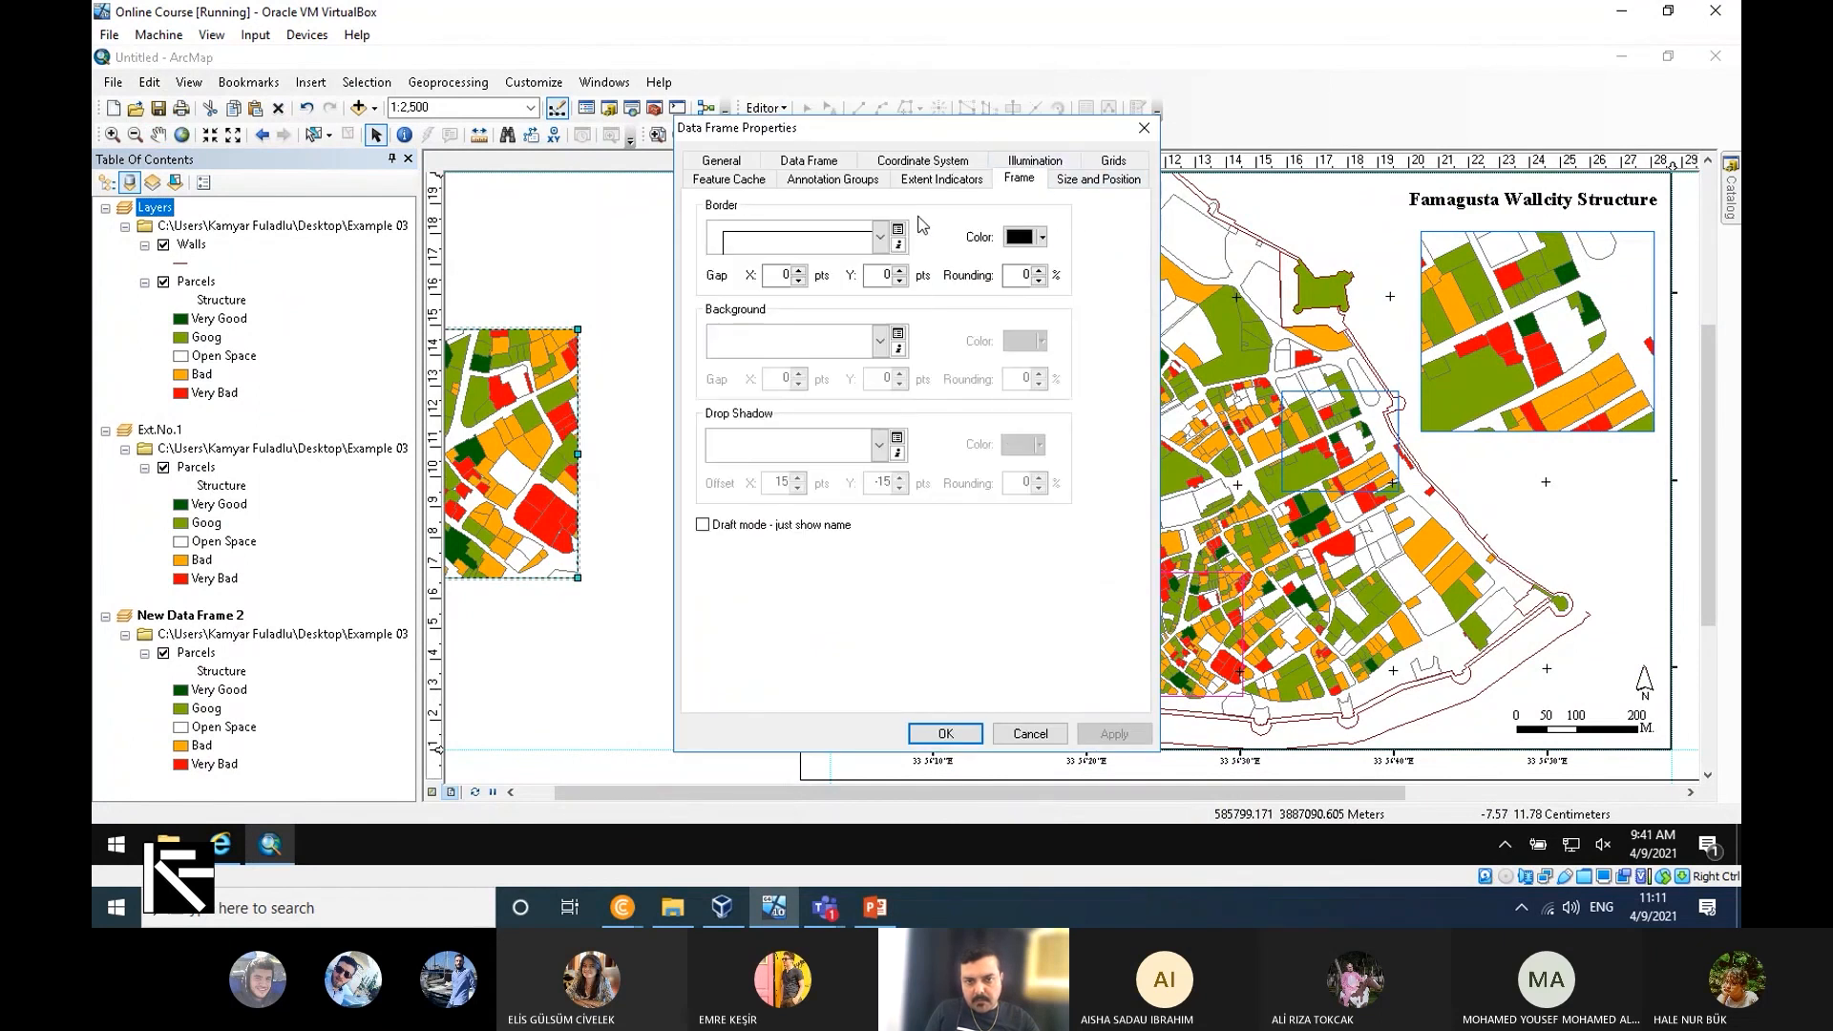
{"action": "left_click", "coordinate": [1045, 237]}
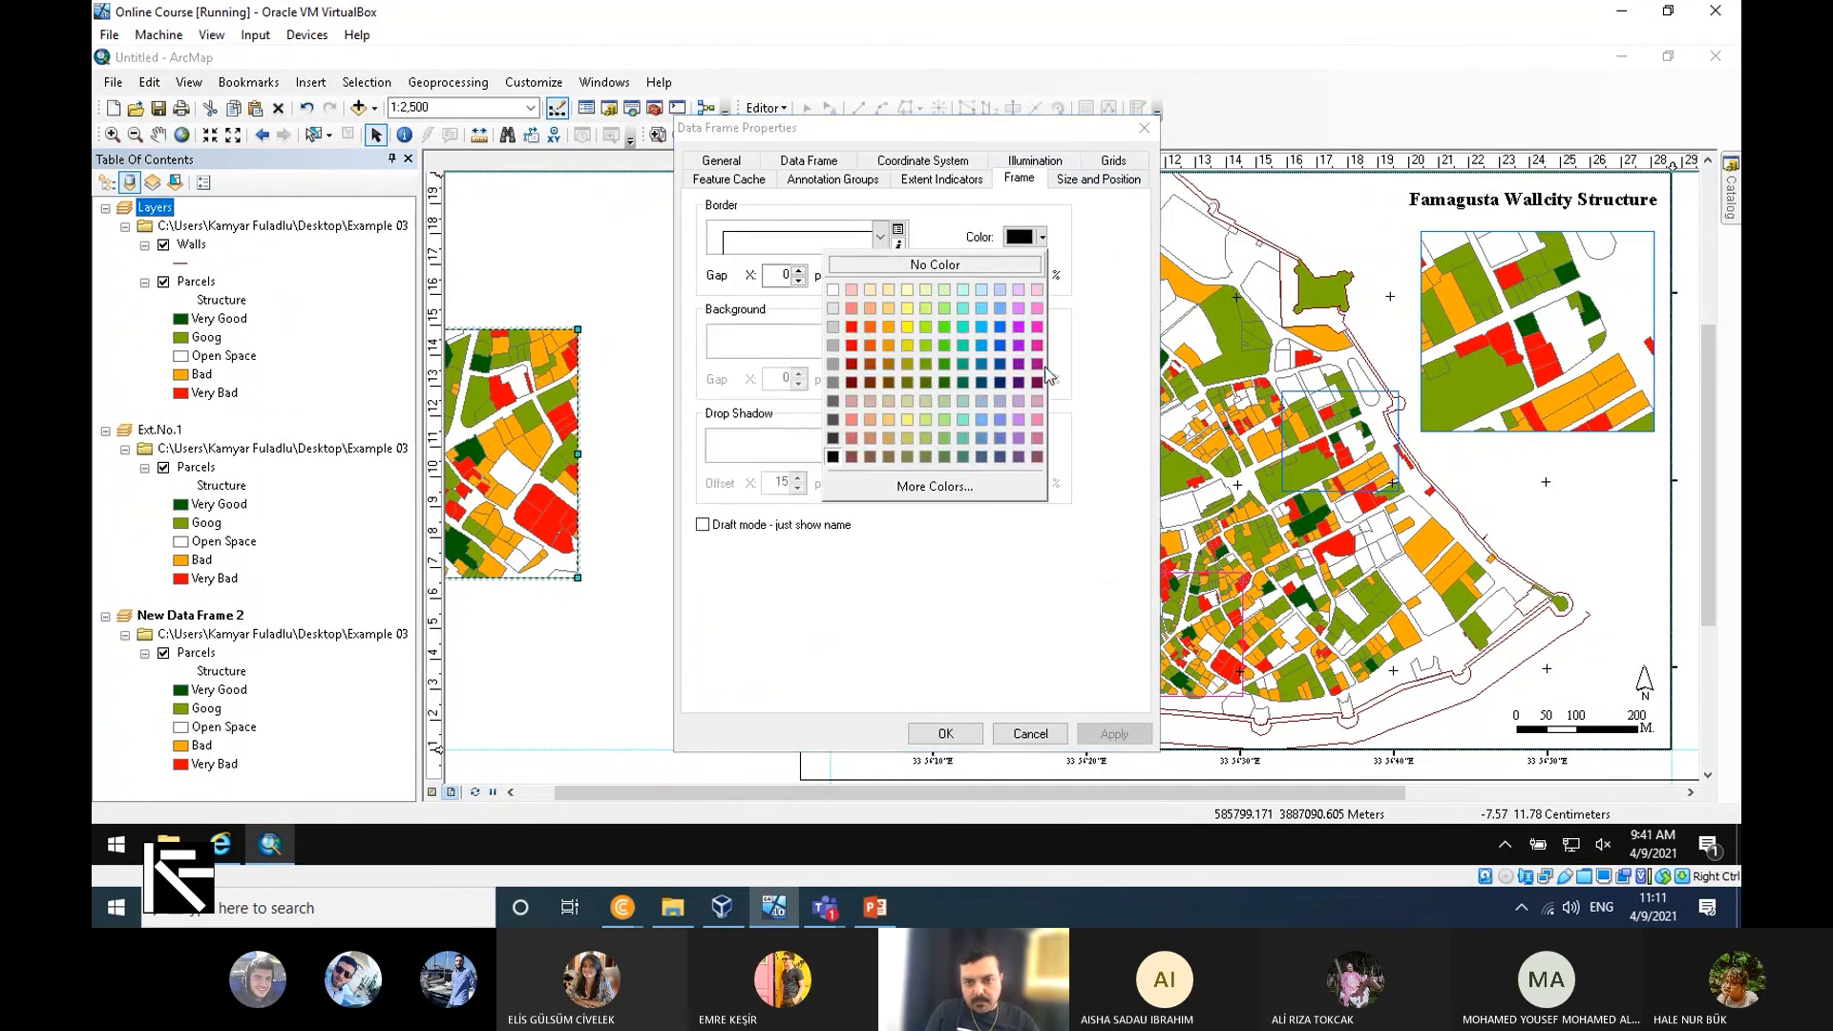
{"action": "left_click", "coordinate": [1038, 327]}
{"action": "left_click", "coordinate": [945, 733]}
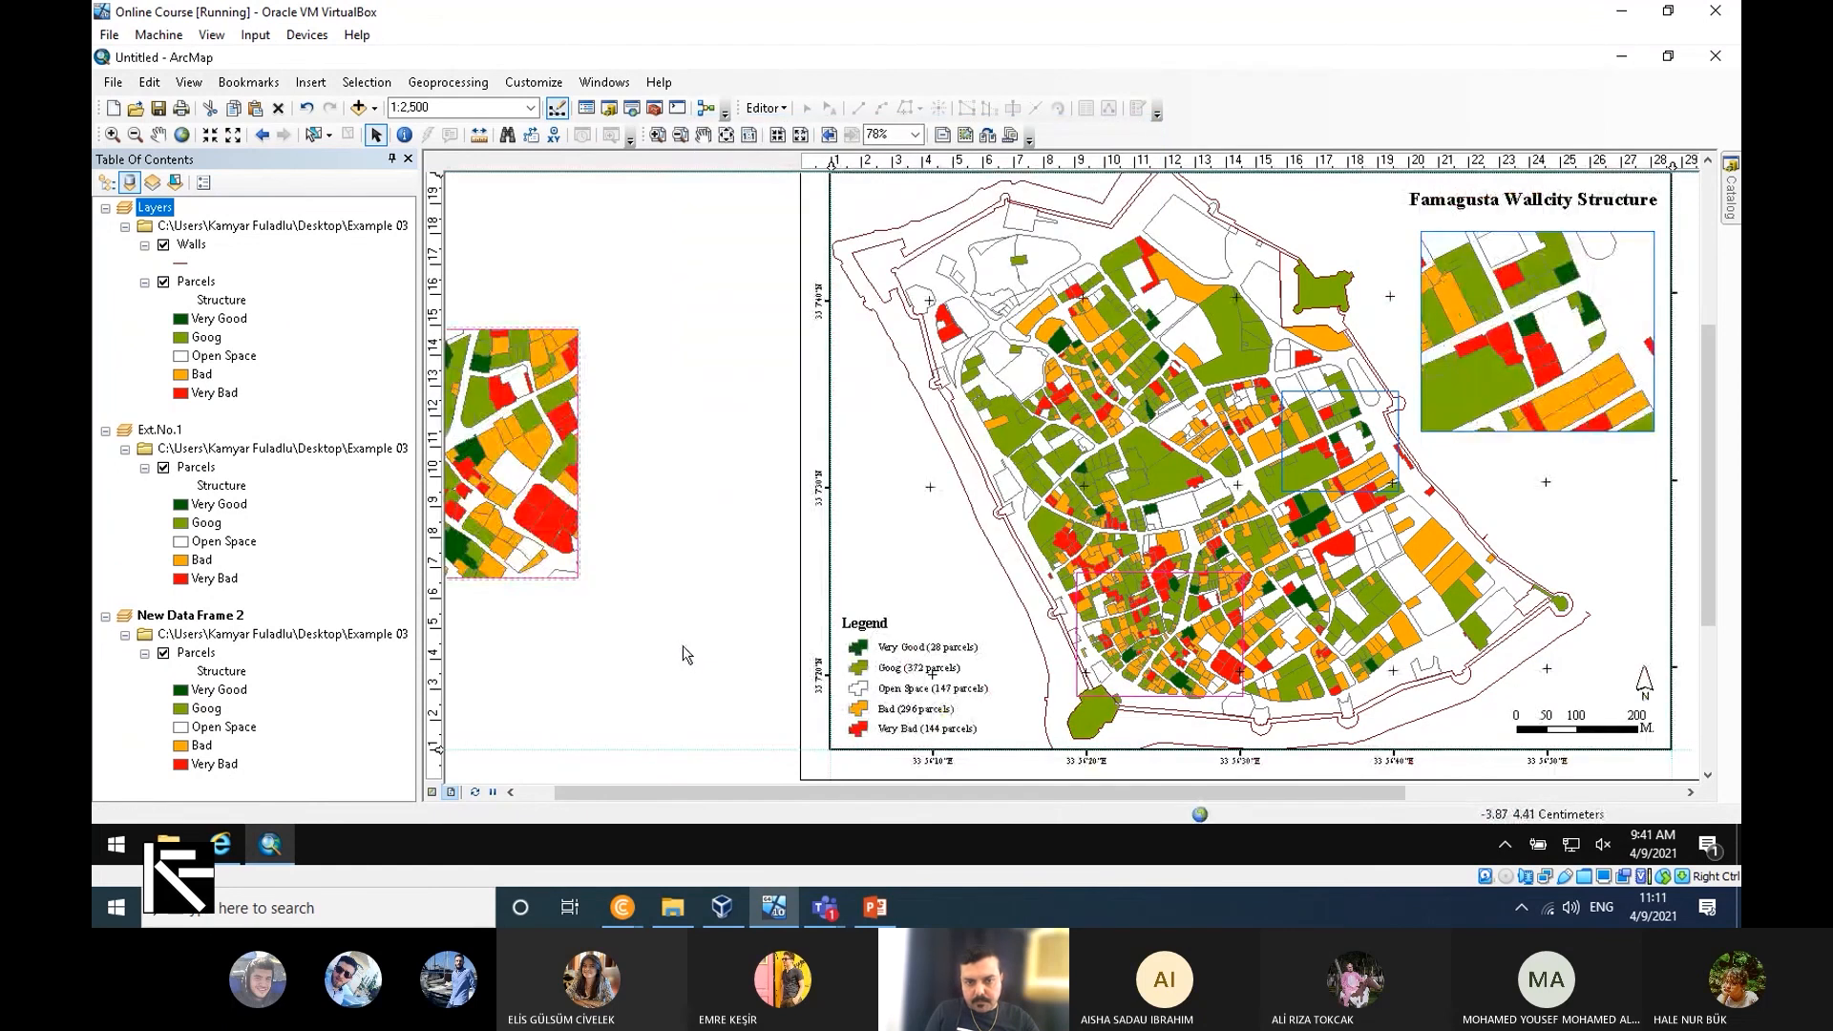
Give New Data Frame 2 a Hollow frame background and set the background color to white.
{"action": "scroll", "coordinate": [687, 655], "scroll_direction": "up", "scroll_amount": 2}
{"action": "scroll", "coordinate": [687, 655], "scroll_direction": "down", "scroll_amount": 6}
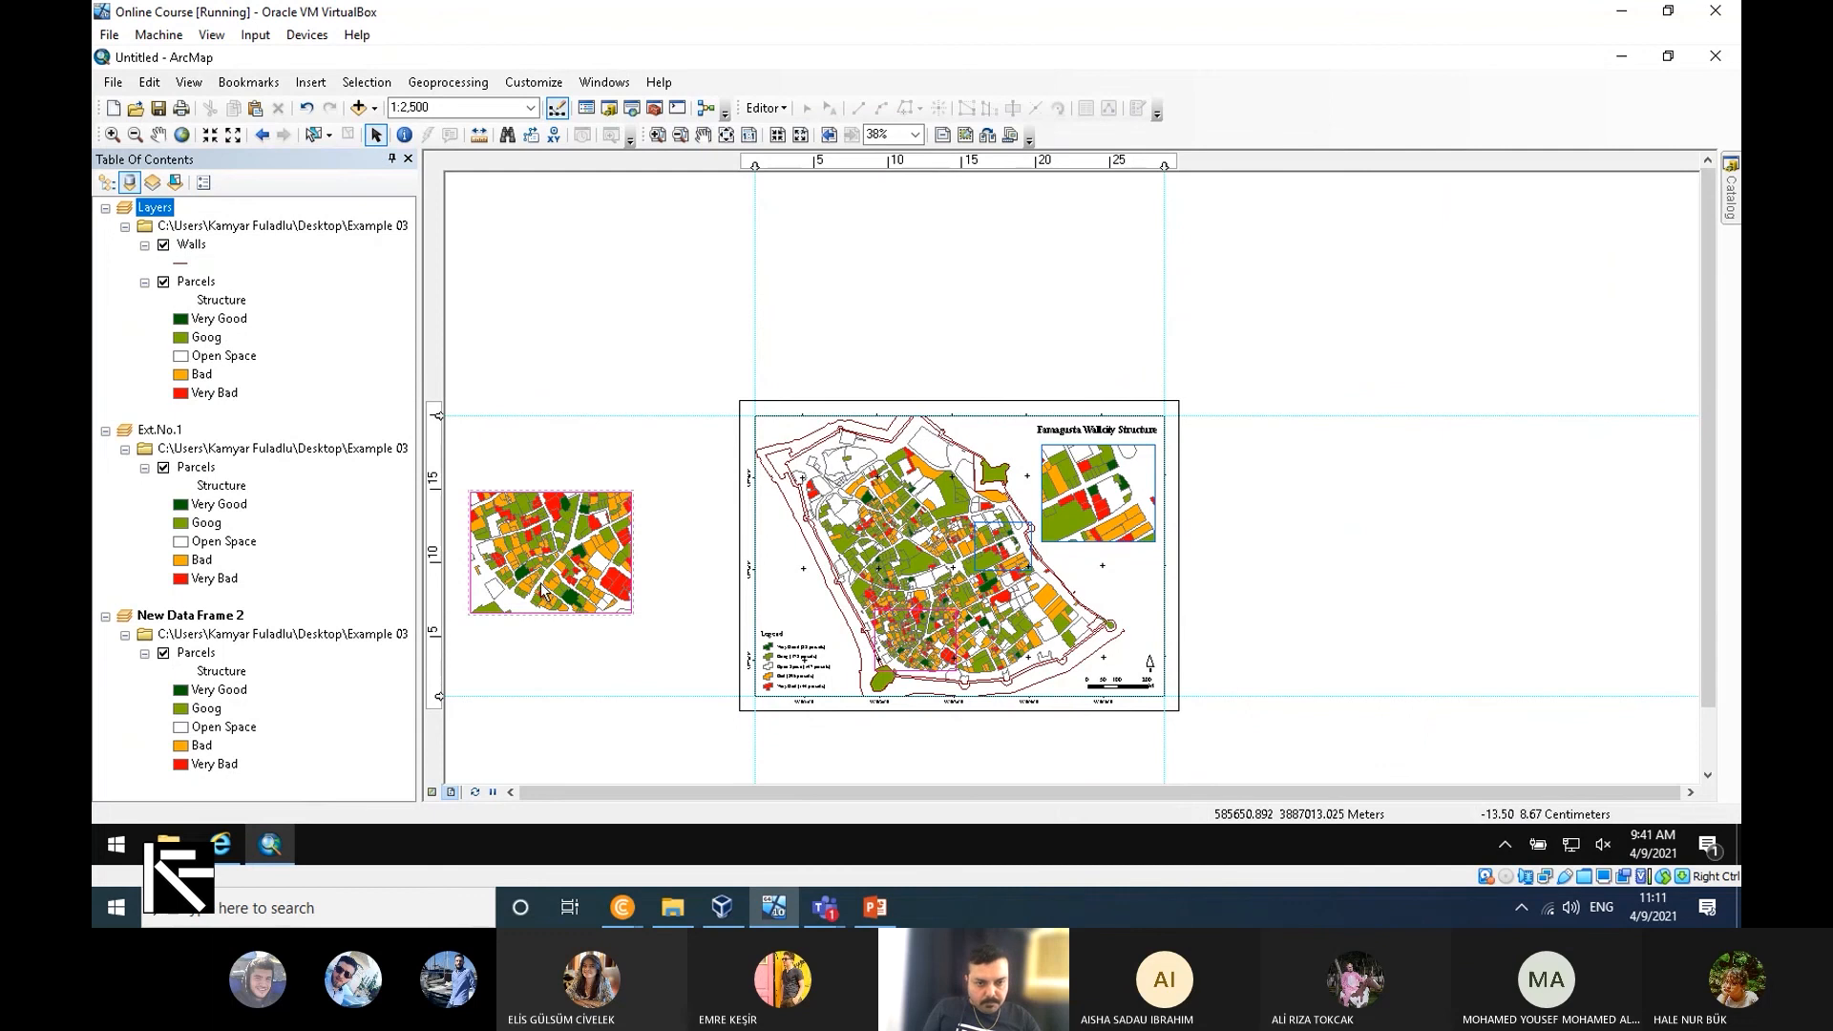
{"action": "right_click", "coordinate": [554, 565]}
{"action": "left_click", "coordinate": [668, 548]}
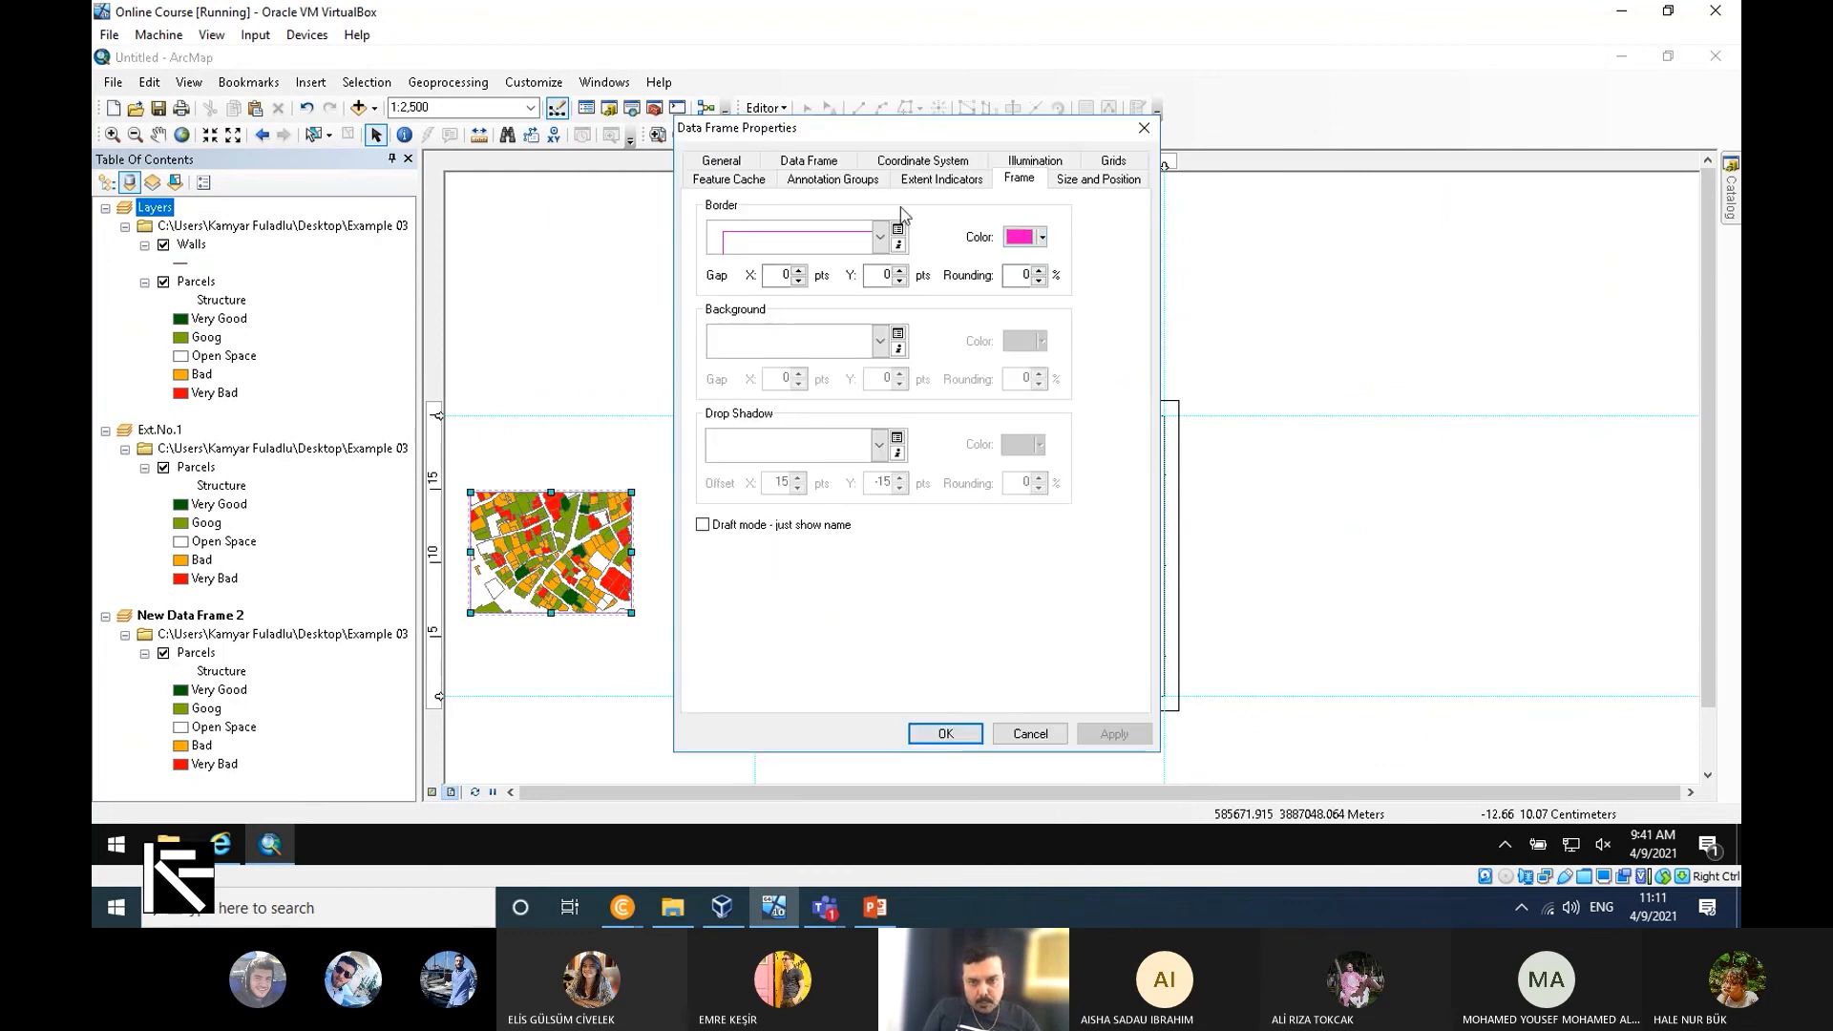
{"action": "left_click", "coordinate": [879, 342]}
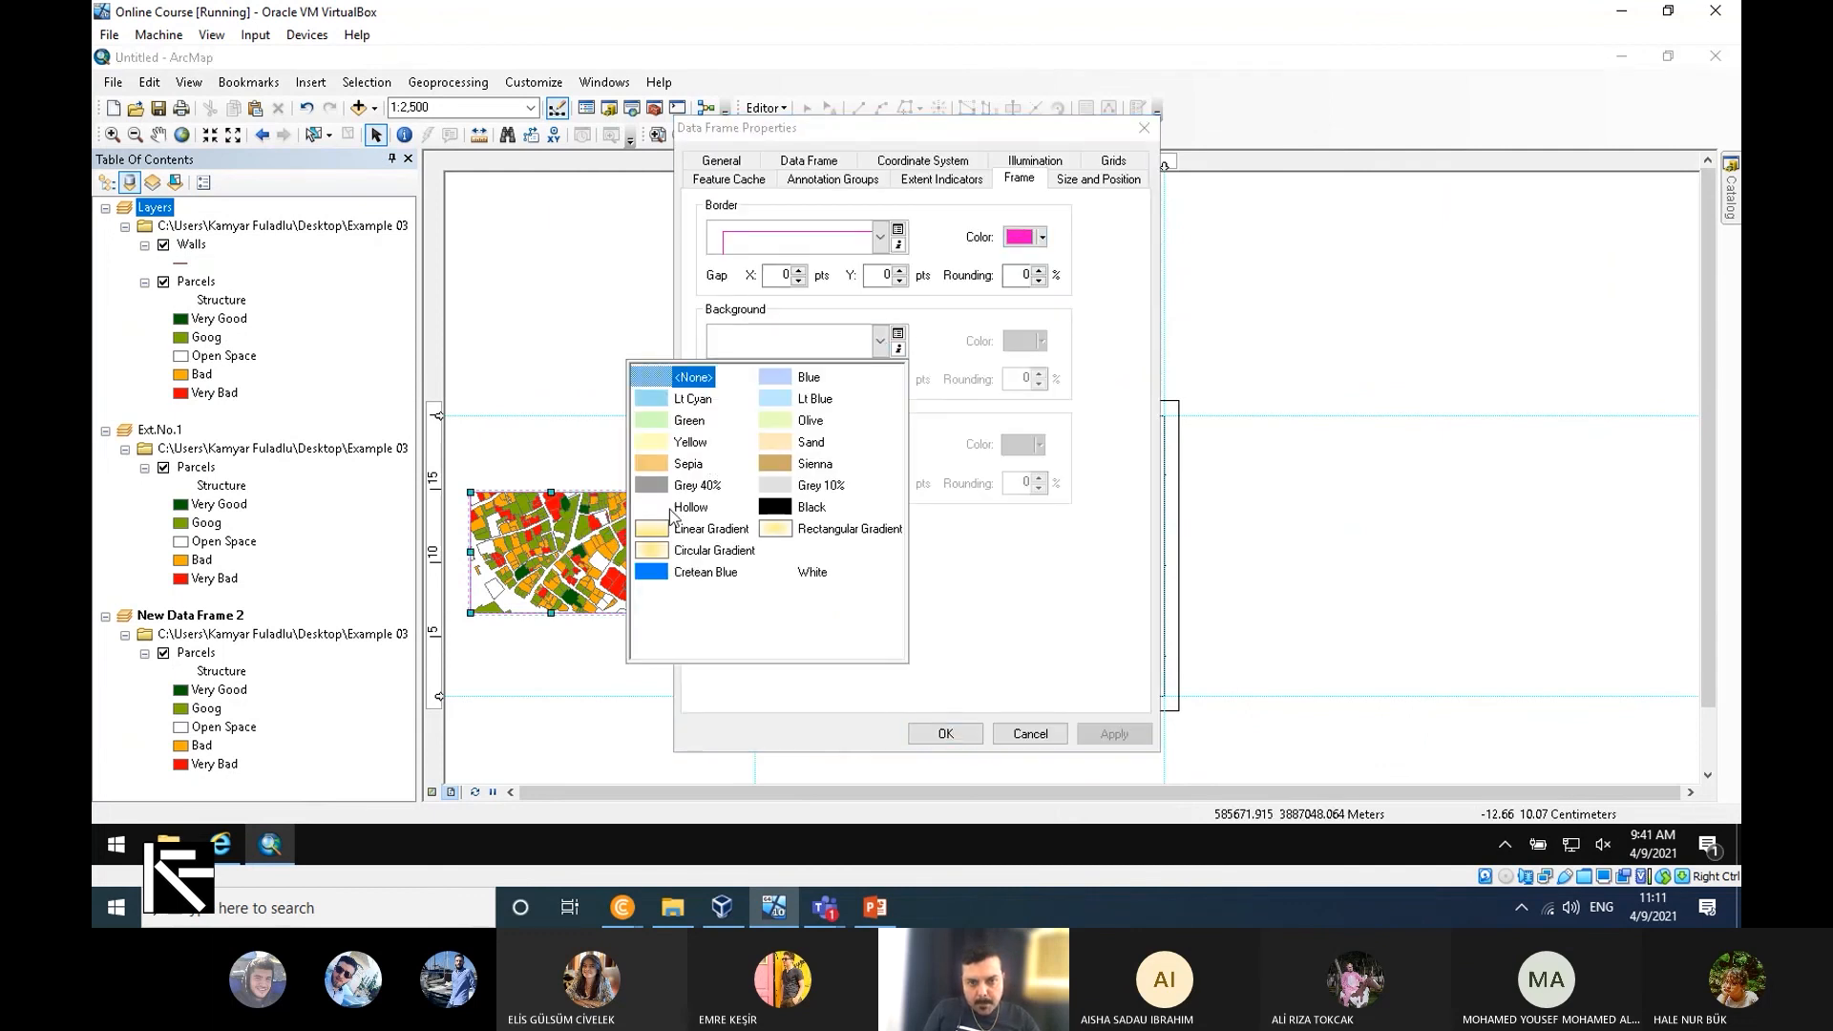
{"action": "left_click", "coordinate": [669, 521]}
{"action": "left_click", "coordinate": [1038, 342]}
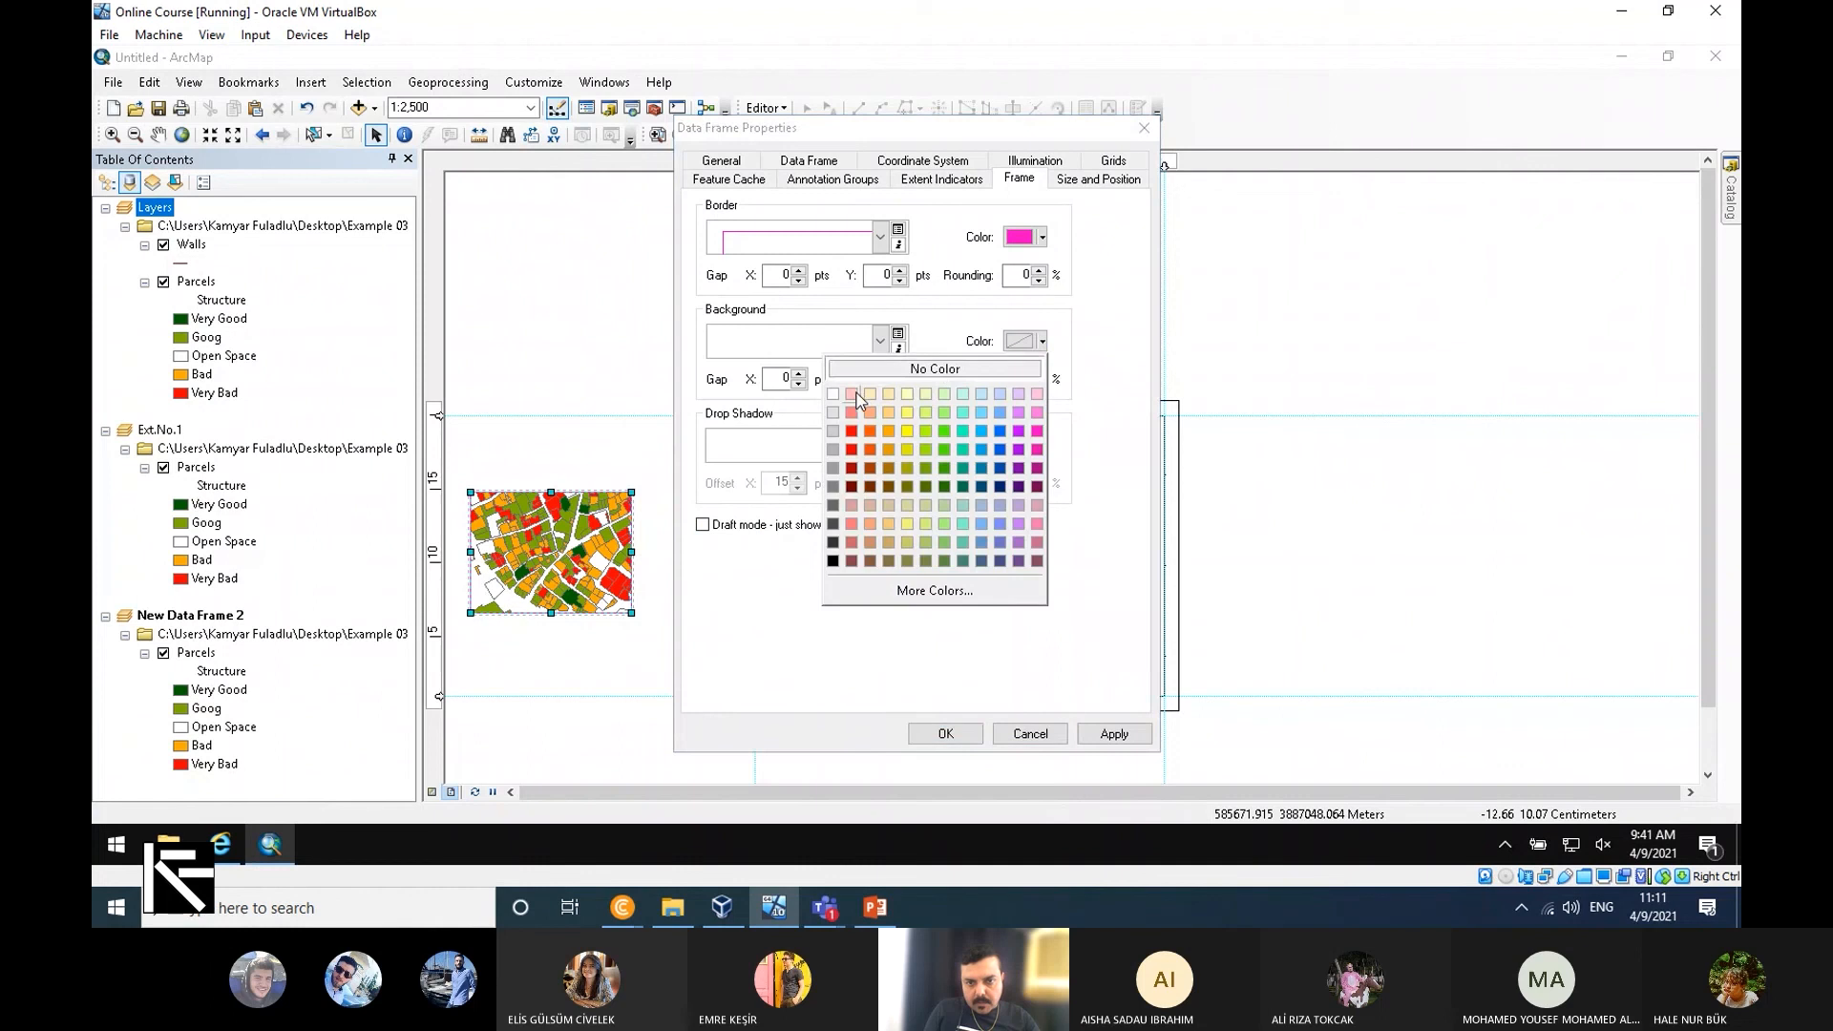
{"action": "left_click", "coordinate": [833, 393]}
{"action": "left_click", "coordinate": [945, 733]}
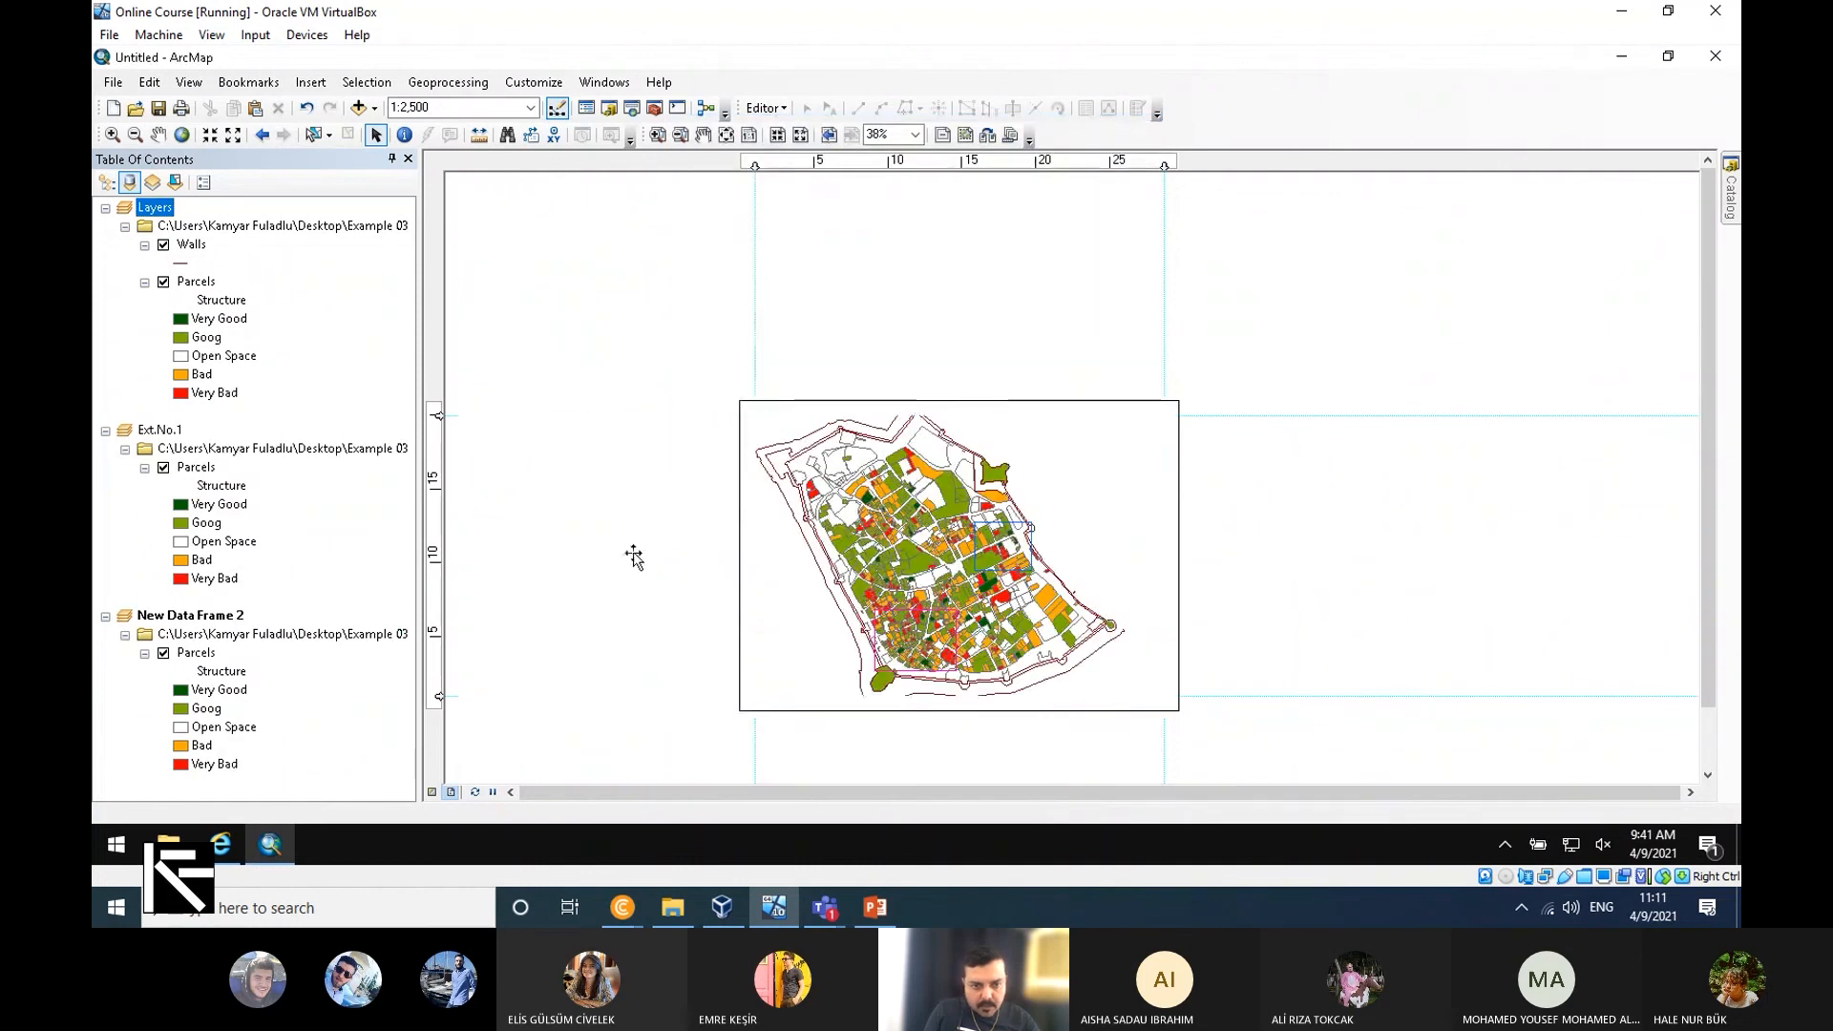
Shrink New Data Frame 2 and place it on the page's east side, just below the Ext.No.1 inset.
{"action": "left_click_drag", "start_coordinate": [602, 549], "coordinate": [577, 551]}
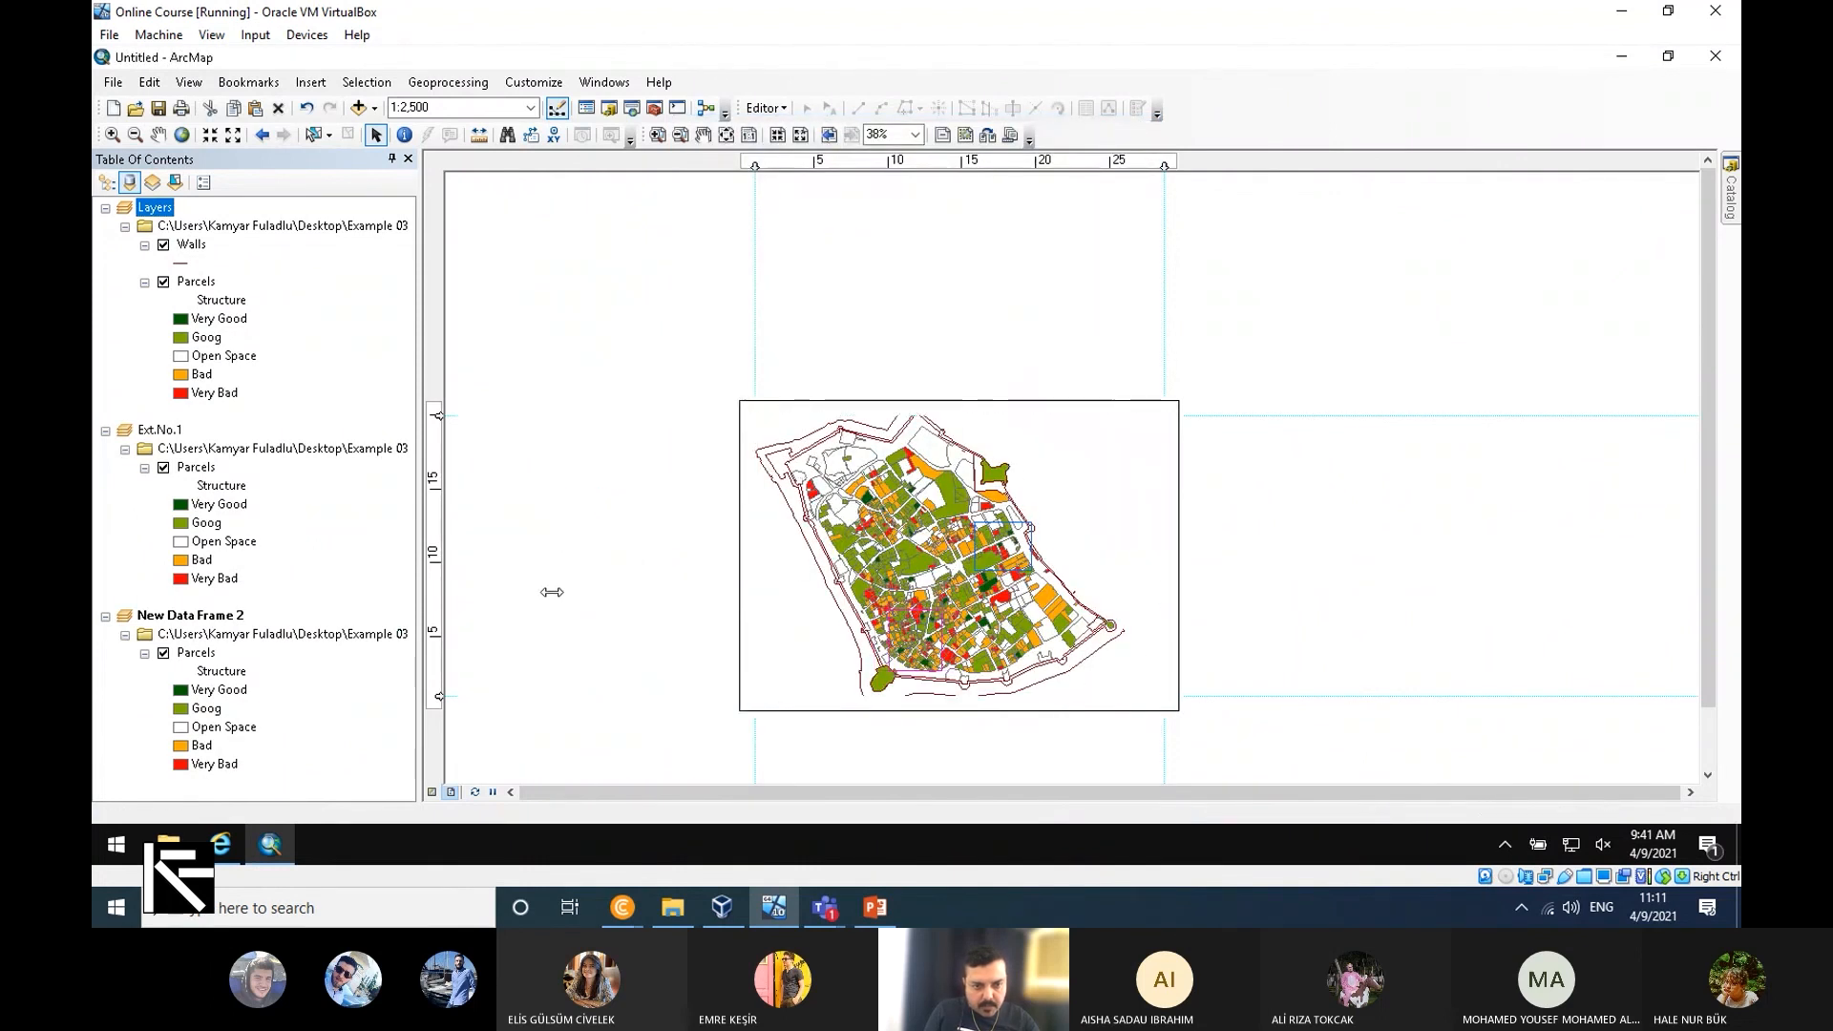
{"action": "left_click_drag", "start_coordinate": [522, 612], "coordinate": [1111, 580]}
{"action": "scroll", "coordinate": [1184, 672], "scroll_direction": "up", "scroll_amount": 2}
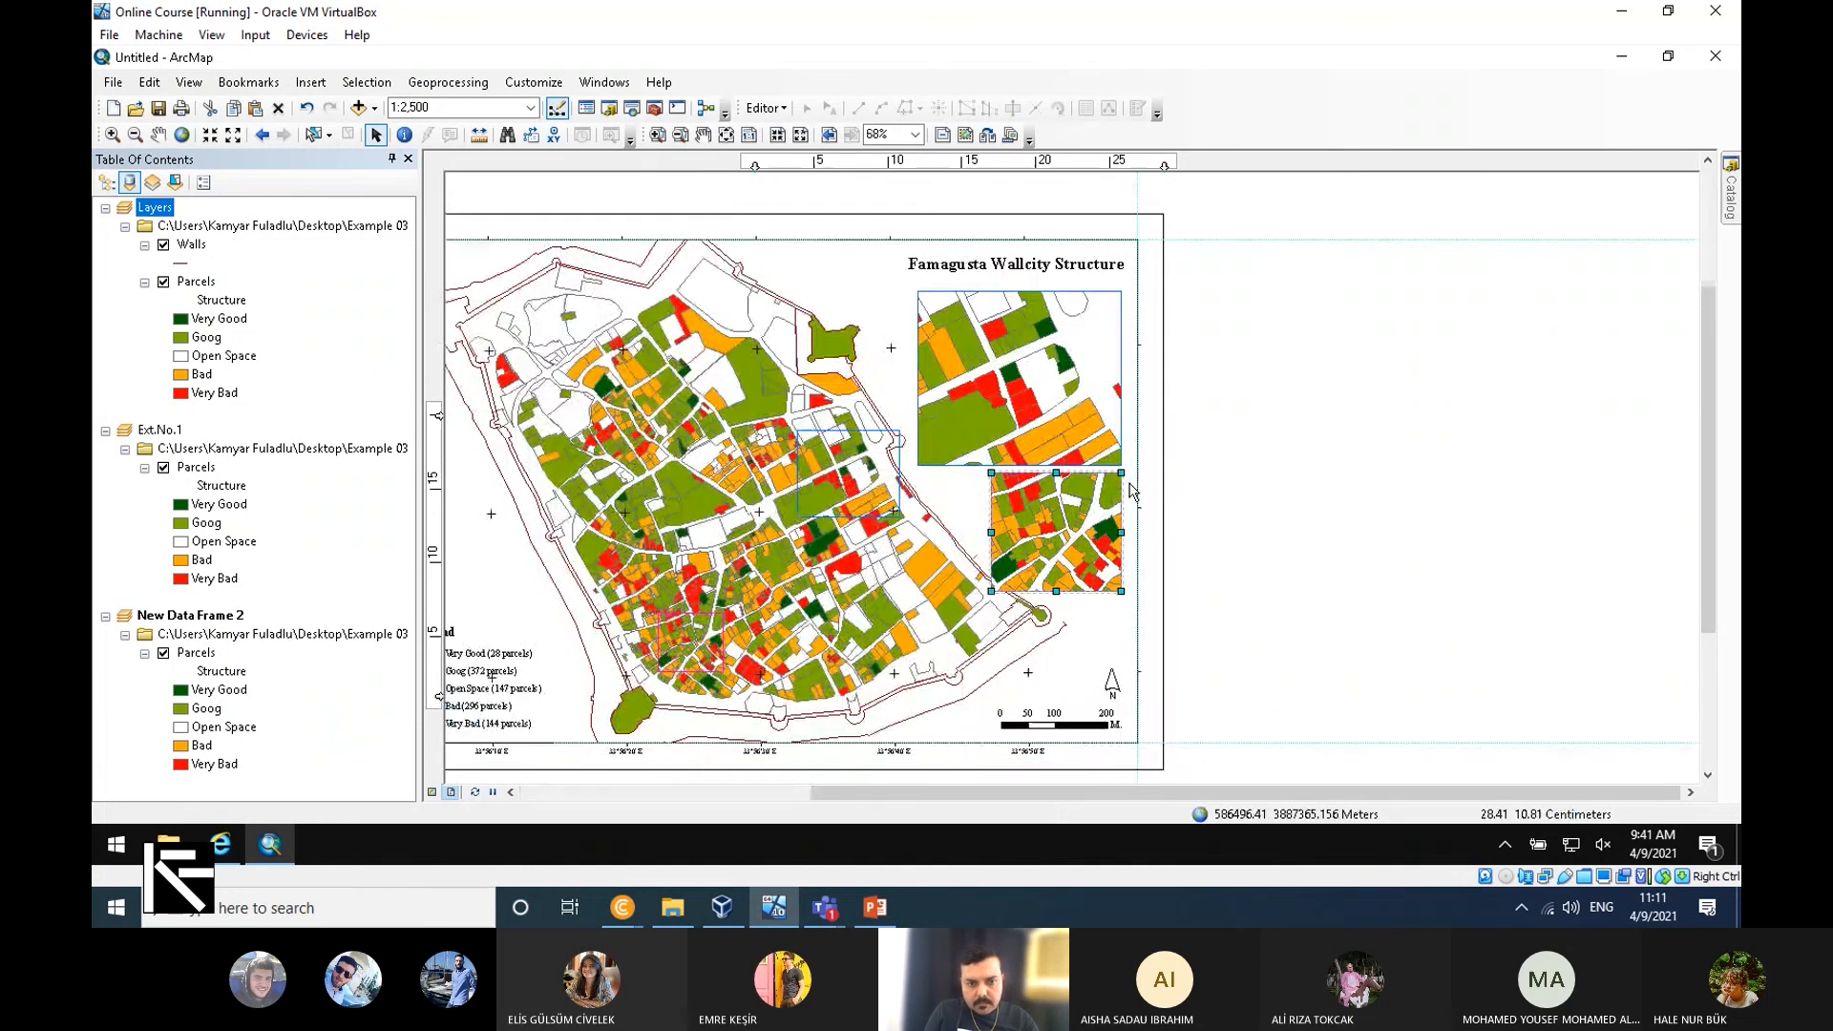
Shrink the Ext.No.1 inset from its south-west corner, then lay New Data Frame 2 over it and resize it to match.
{"action": "left_click", "coordinate": [987, 390]}
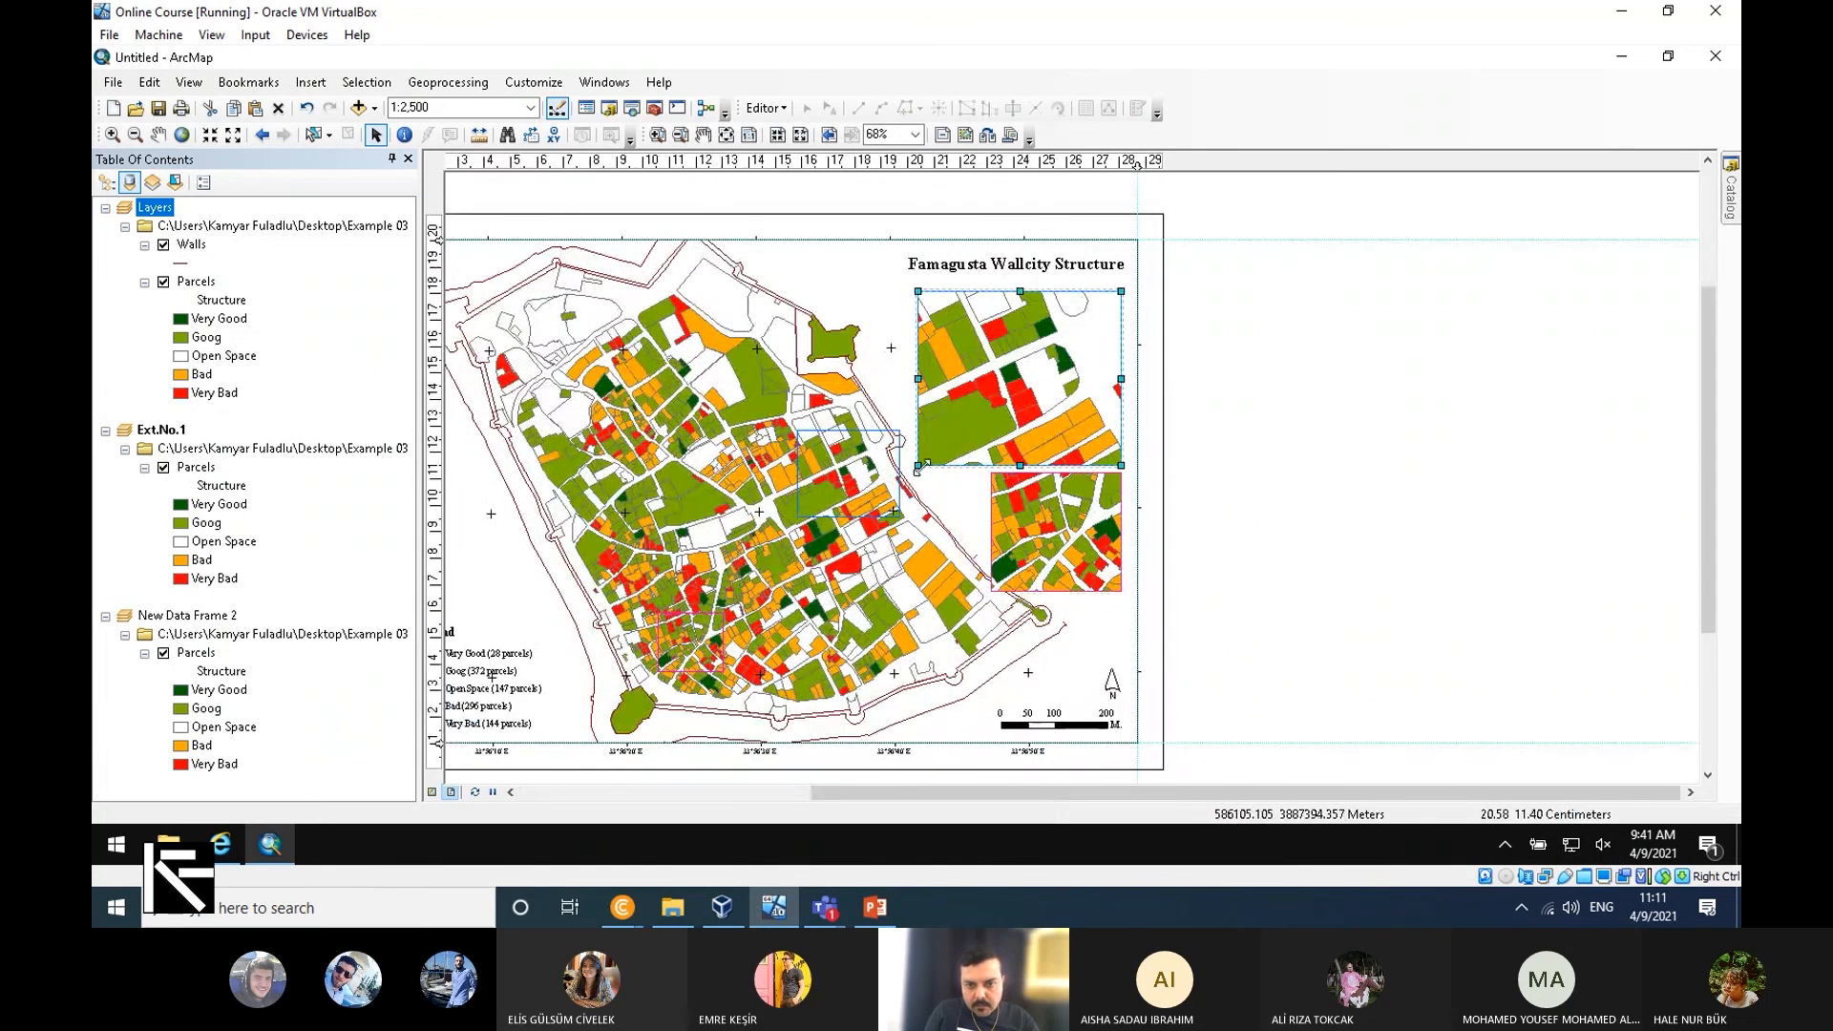
{"action": "left_click_drag", "start_coordinate": [920, 465], "coordinate": [974, 417]}
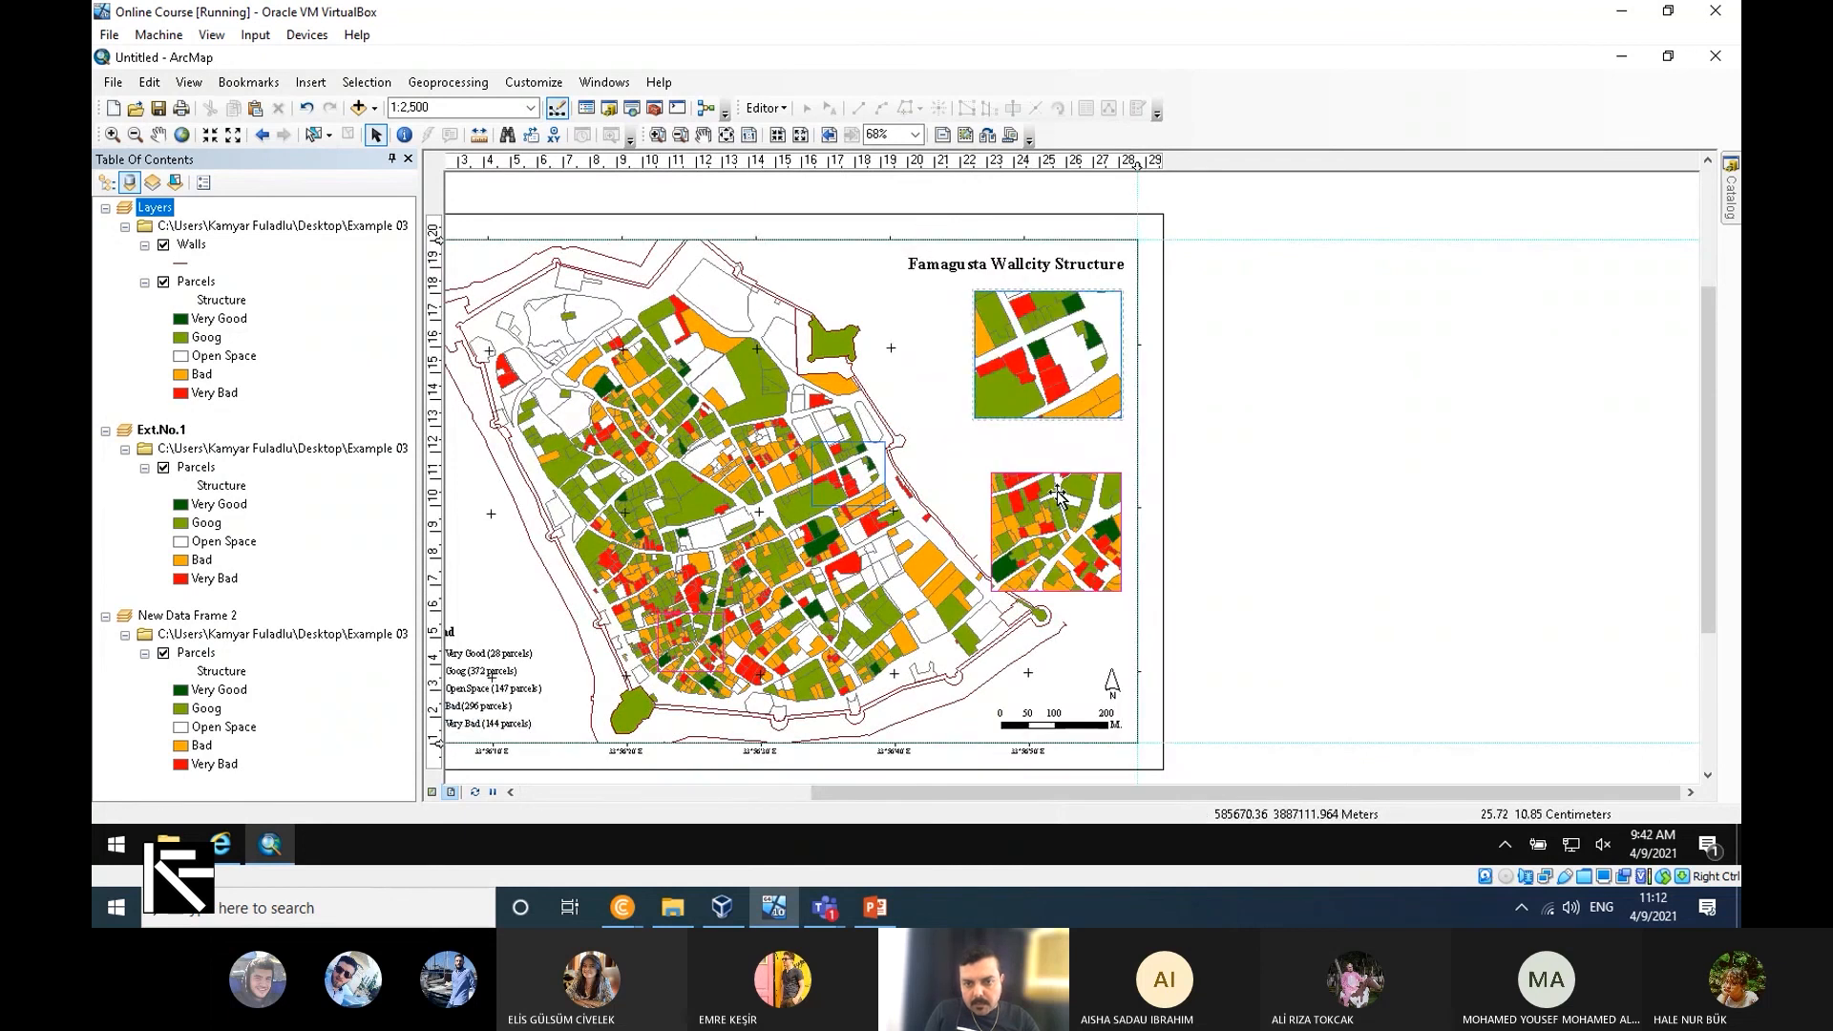
{"action": "left_click_drag", "start_coordinate": [1057, 491], "coordinate": [1077, 325]}
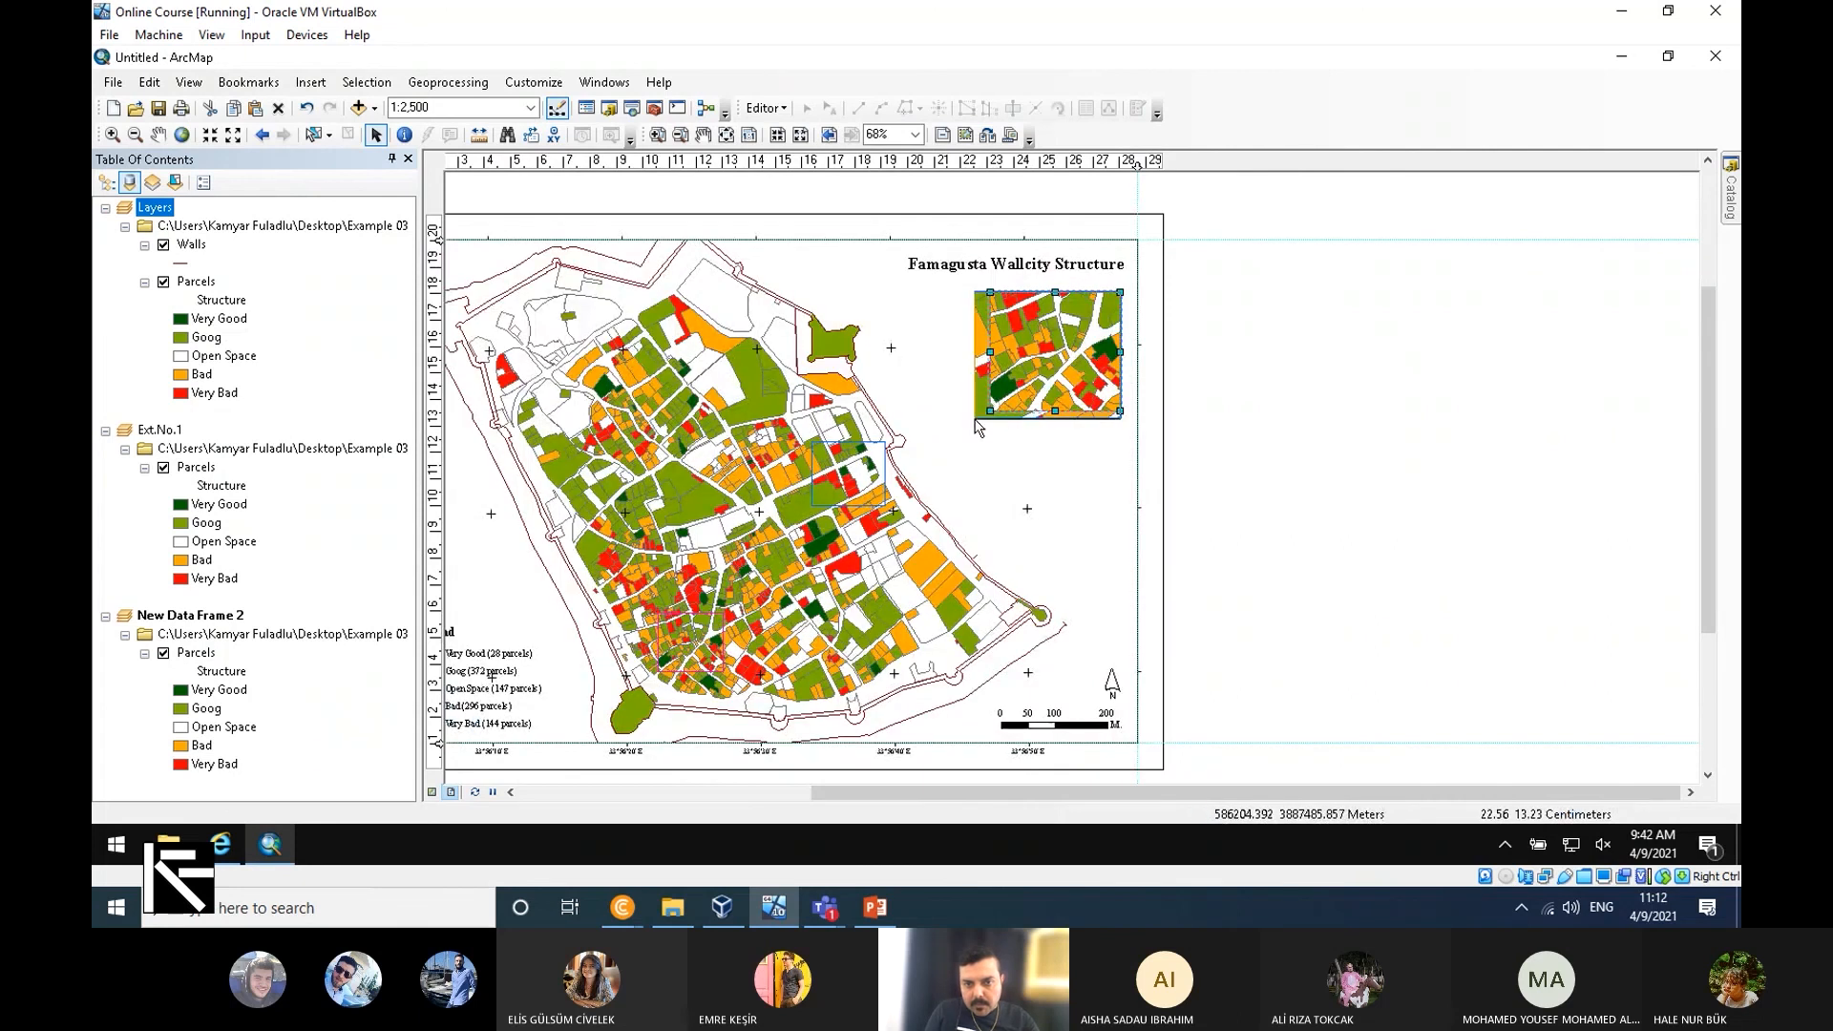
{"action": "left_click_drag", "start_coordinate": [990, 410], "coordinate": [975, 418]}
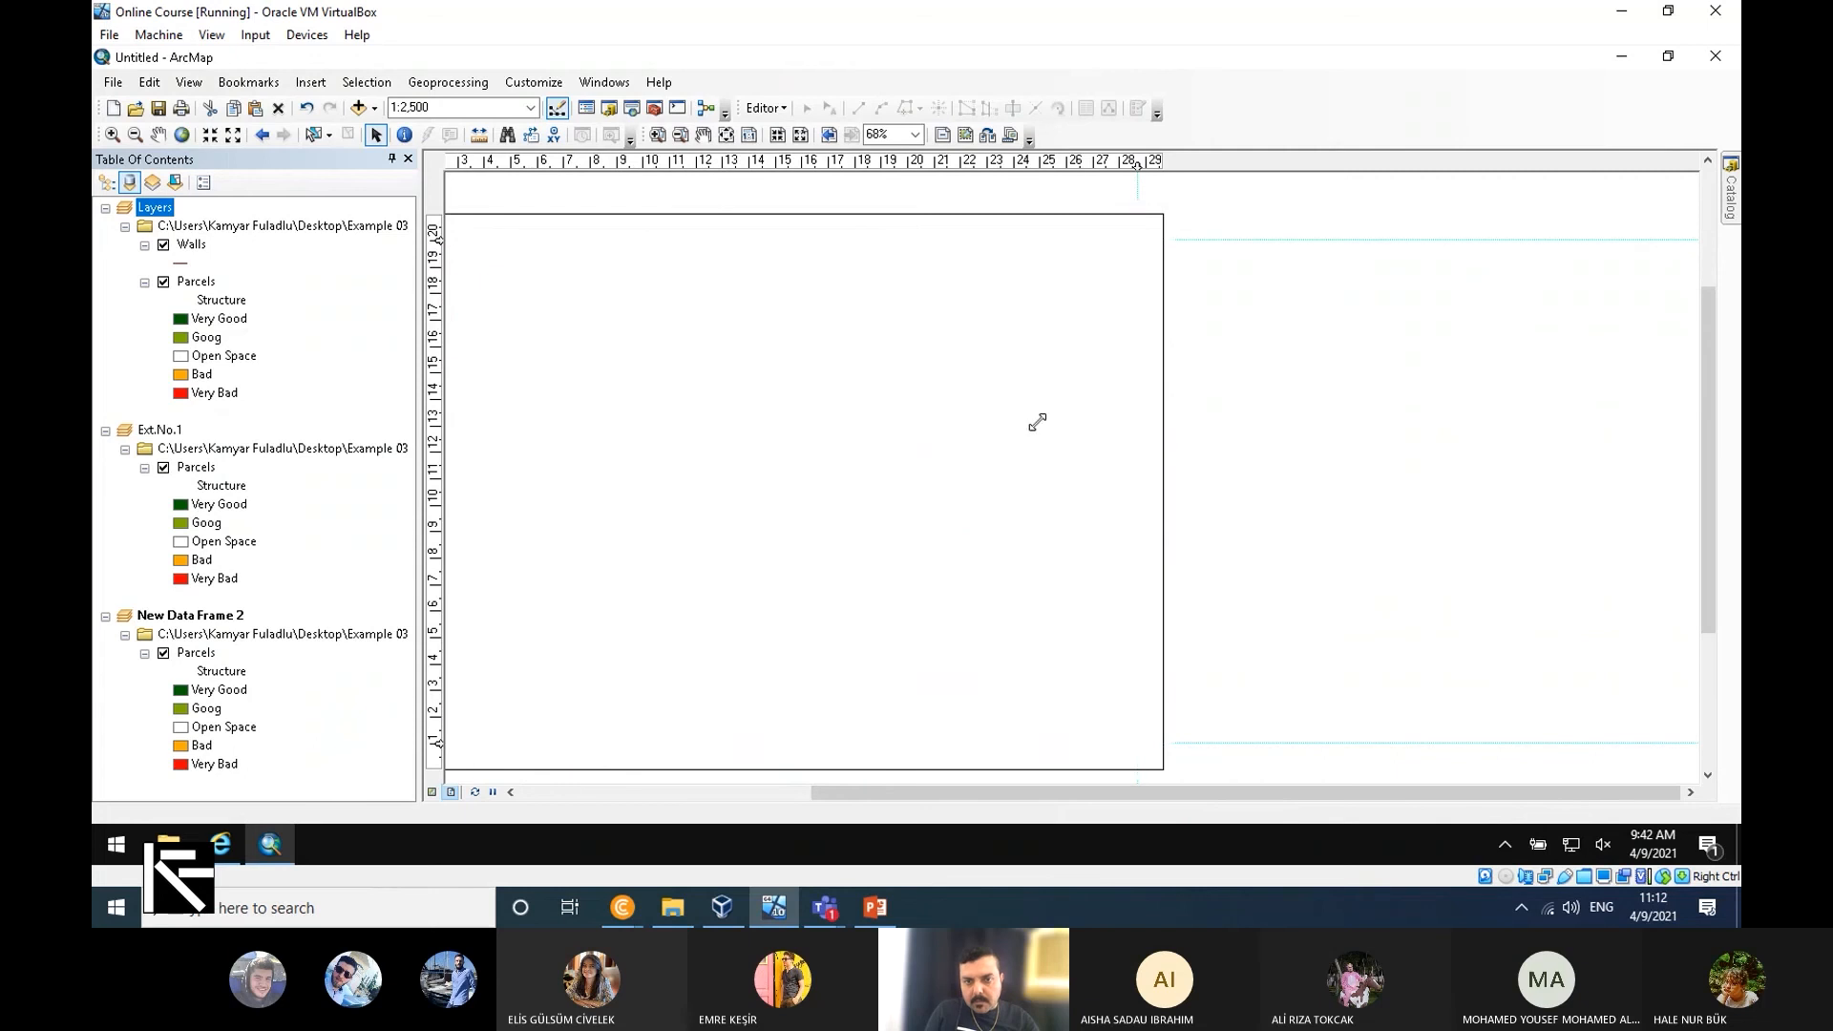
Move New Data Frame 2 straight down until it sits just below the Ext.No.1 inset, and deselect it.
{"action": "left_click_drag", "start_coordinate": [1066, 370], "coordinate": [1062, 486]}
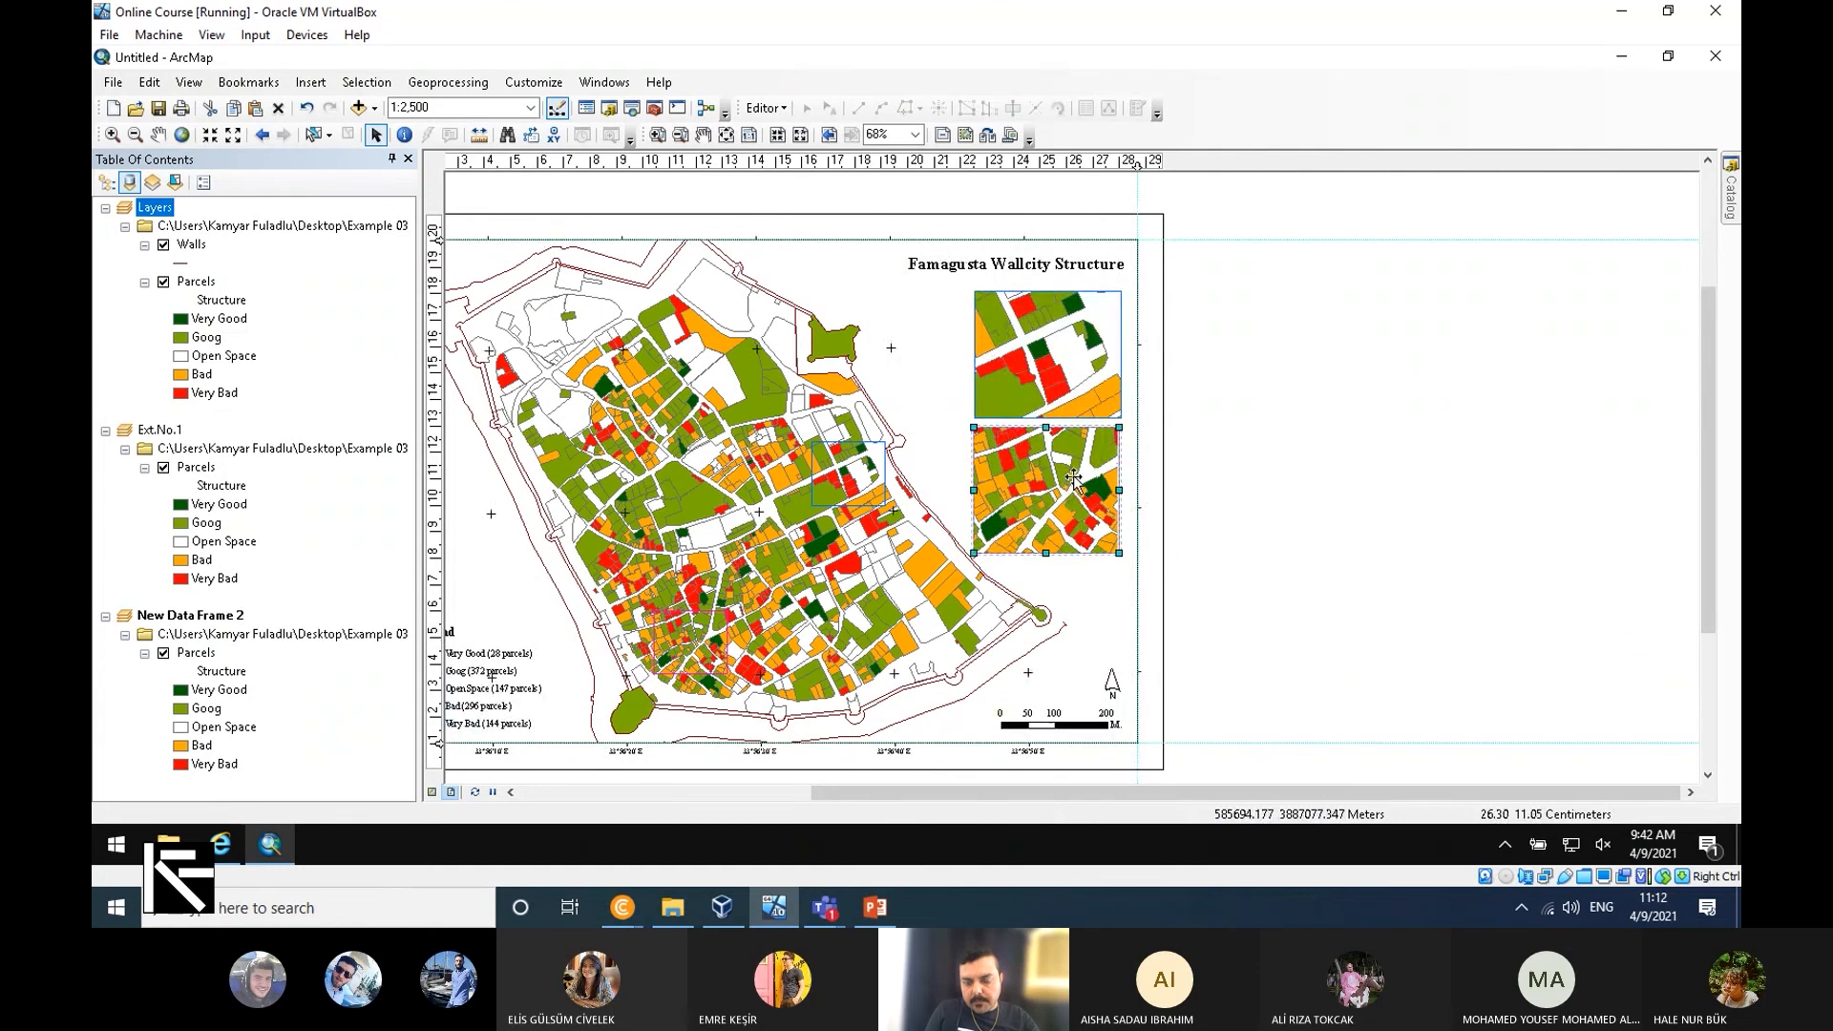
{"action": "left_click", "coordinate": [1310, 465]}
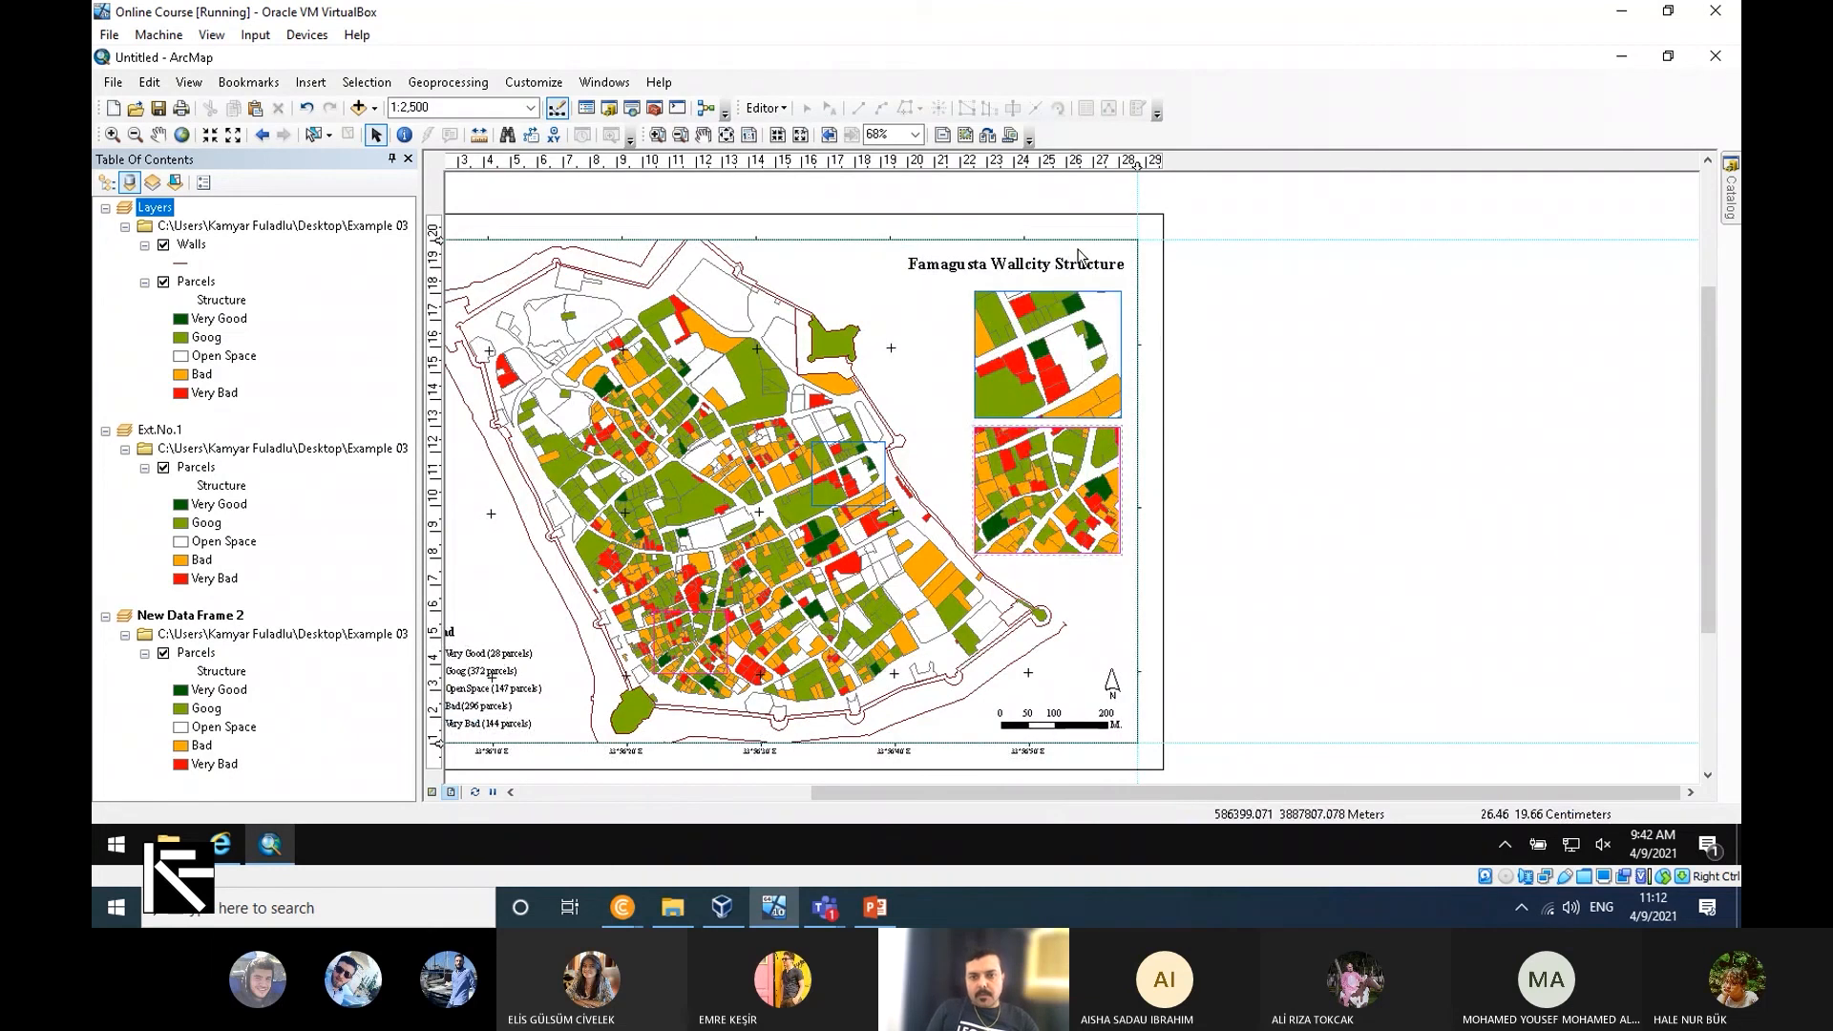
{"action": "left_click", "coordinate": [1098, 252]}
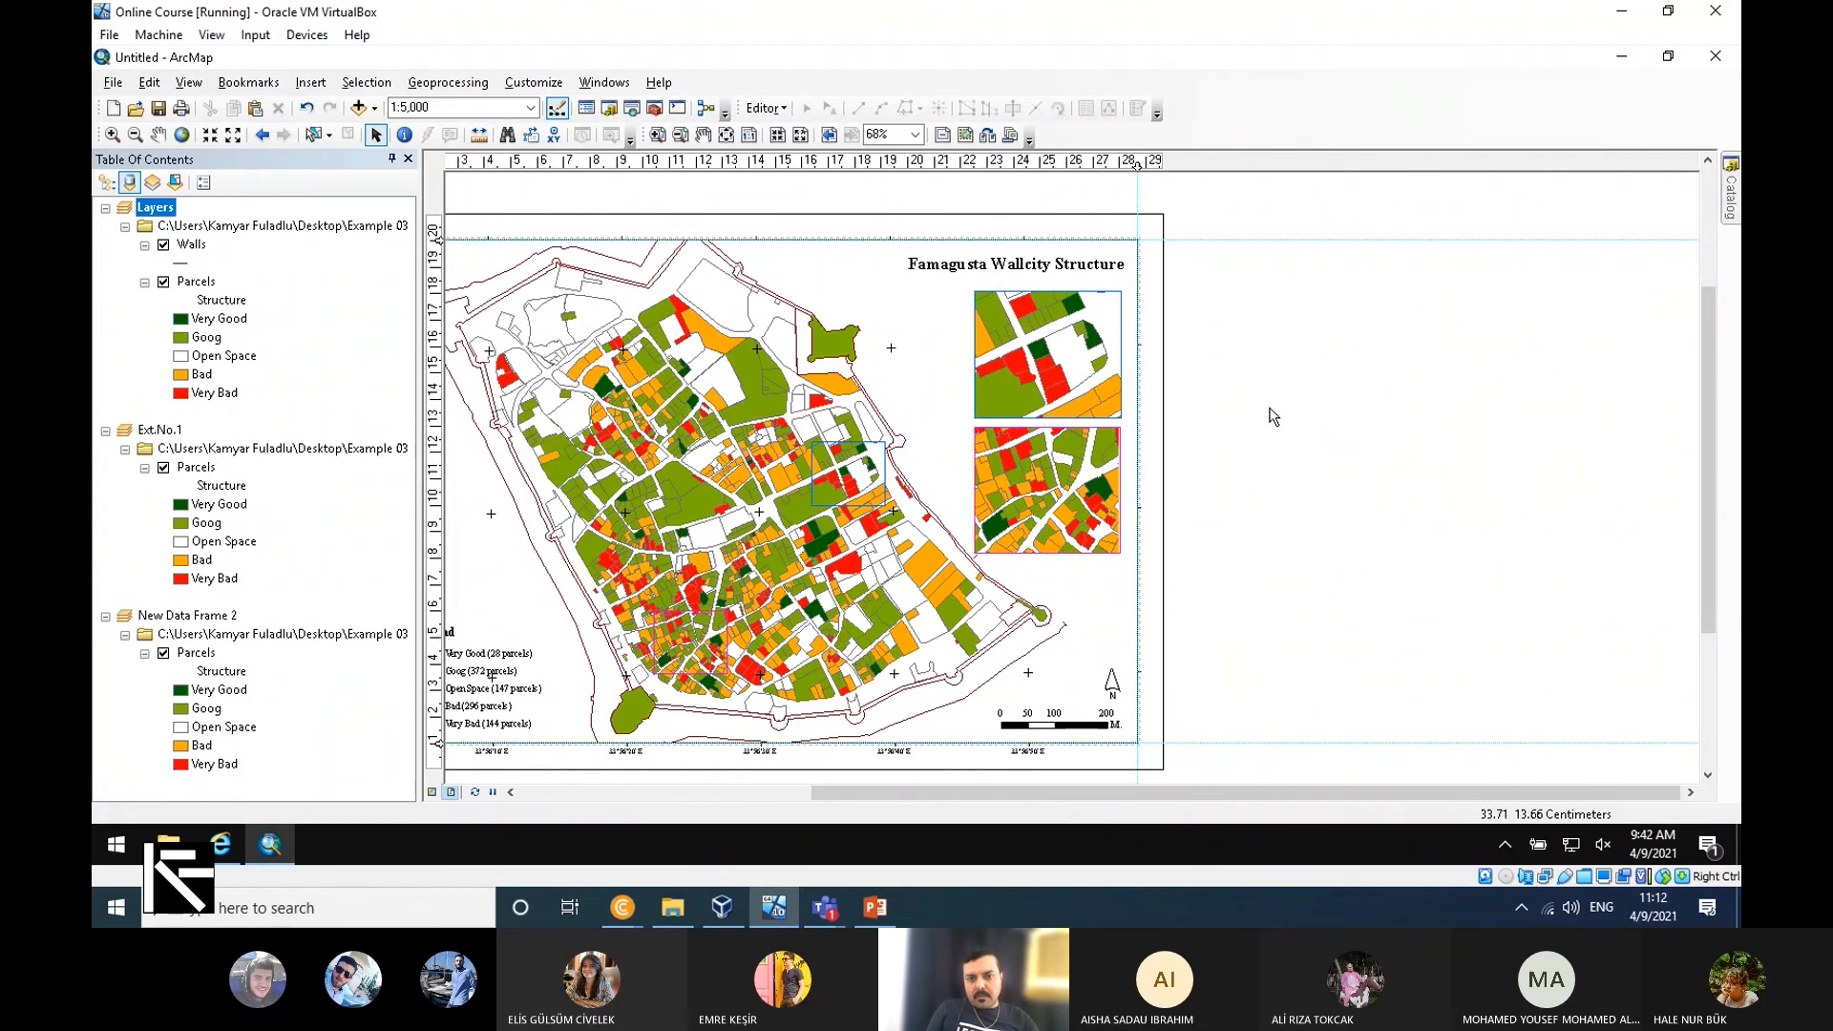
{"action": "scroll", "coordinate": [1274, 417], "scroll_direction": "down", "scroll_amount": 1}
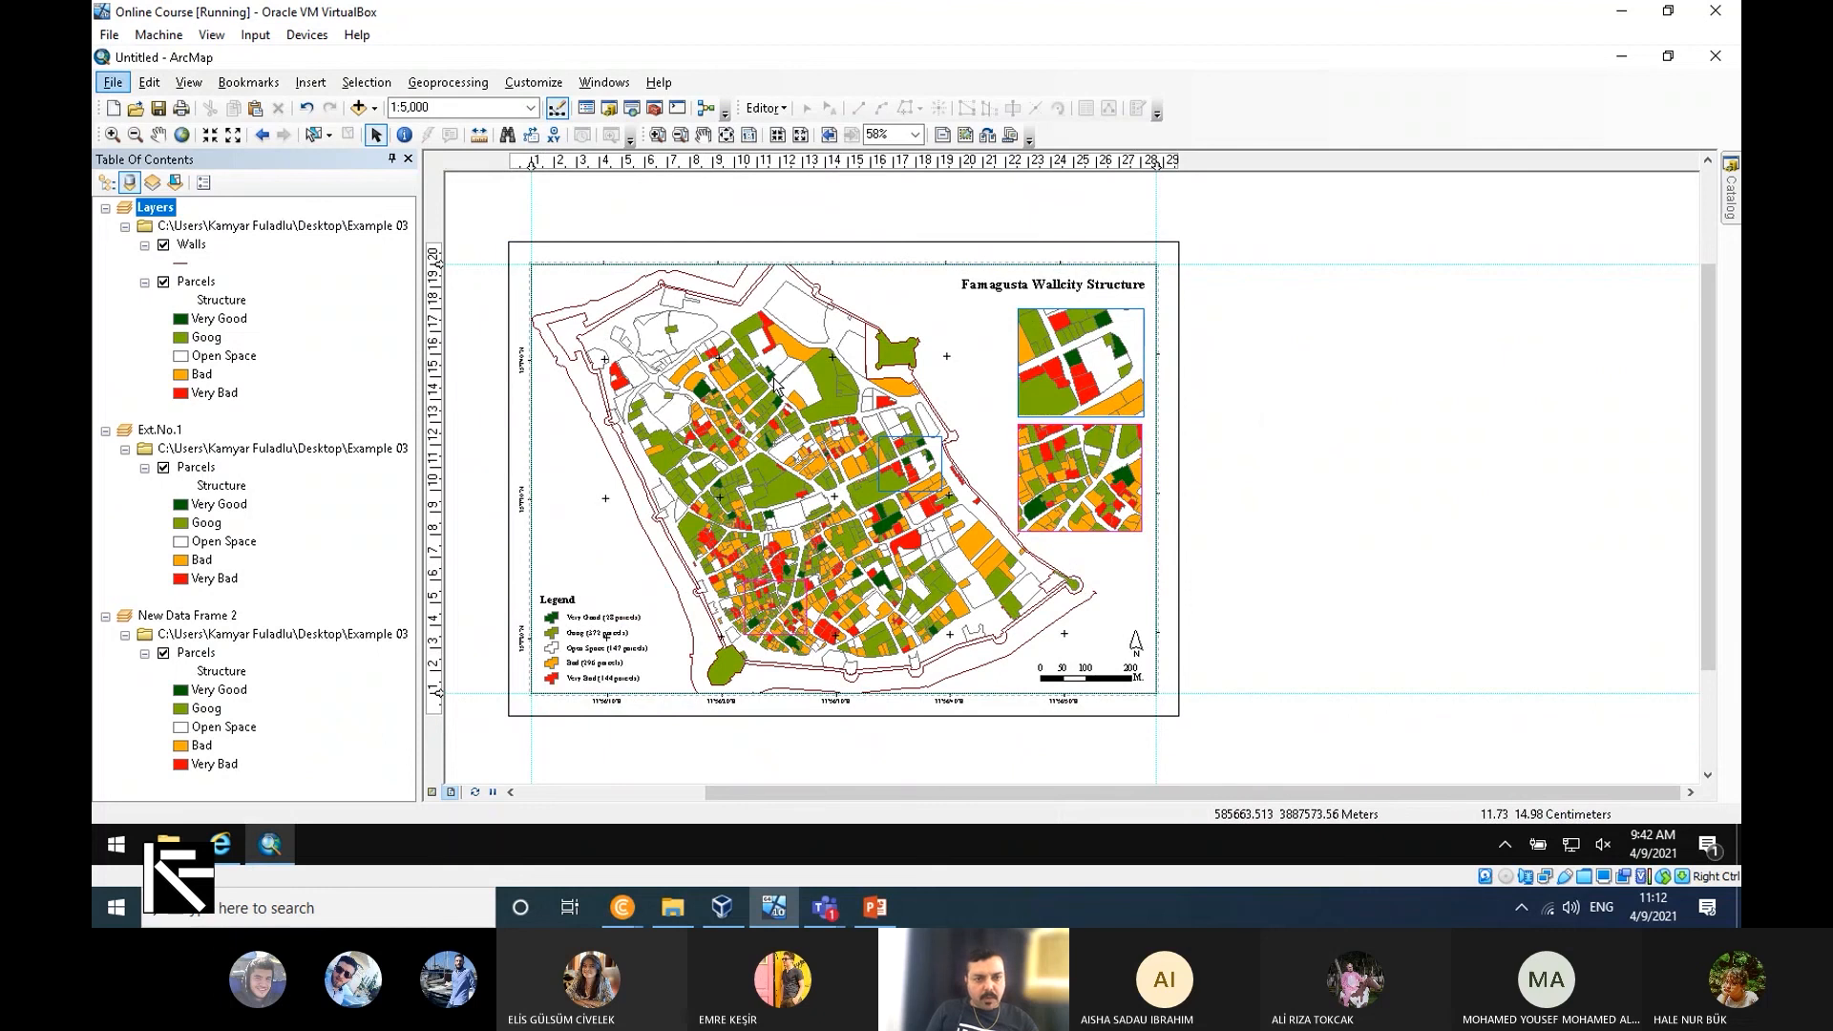
{"action": "left_click", "coordinate": [126, 86]}
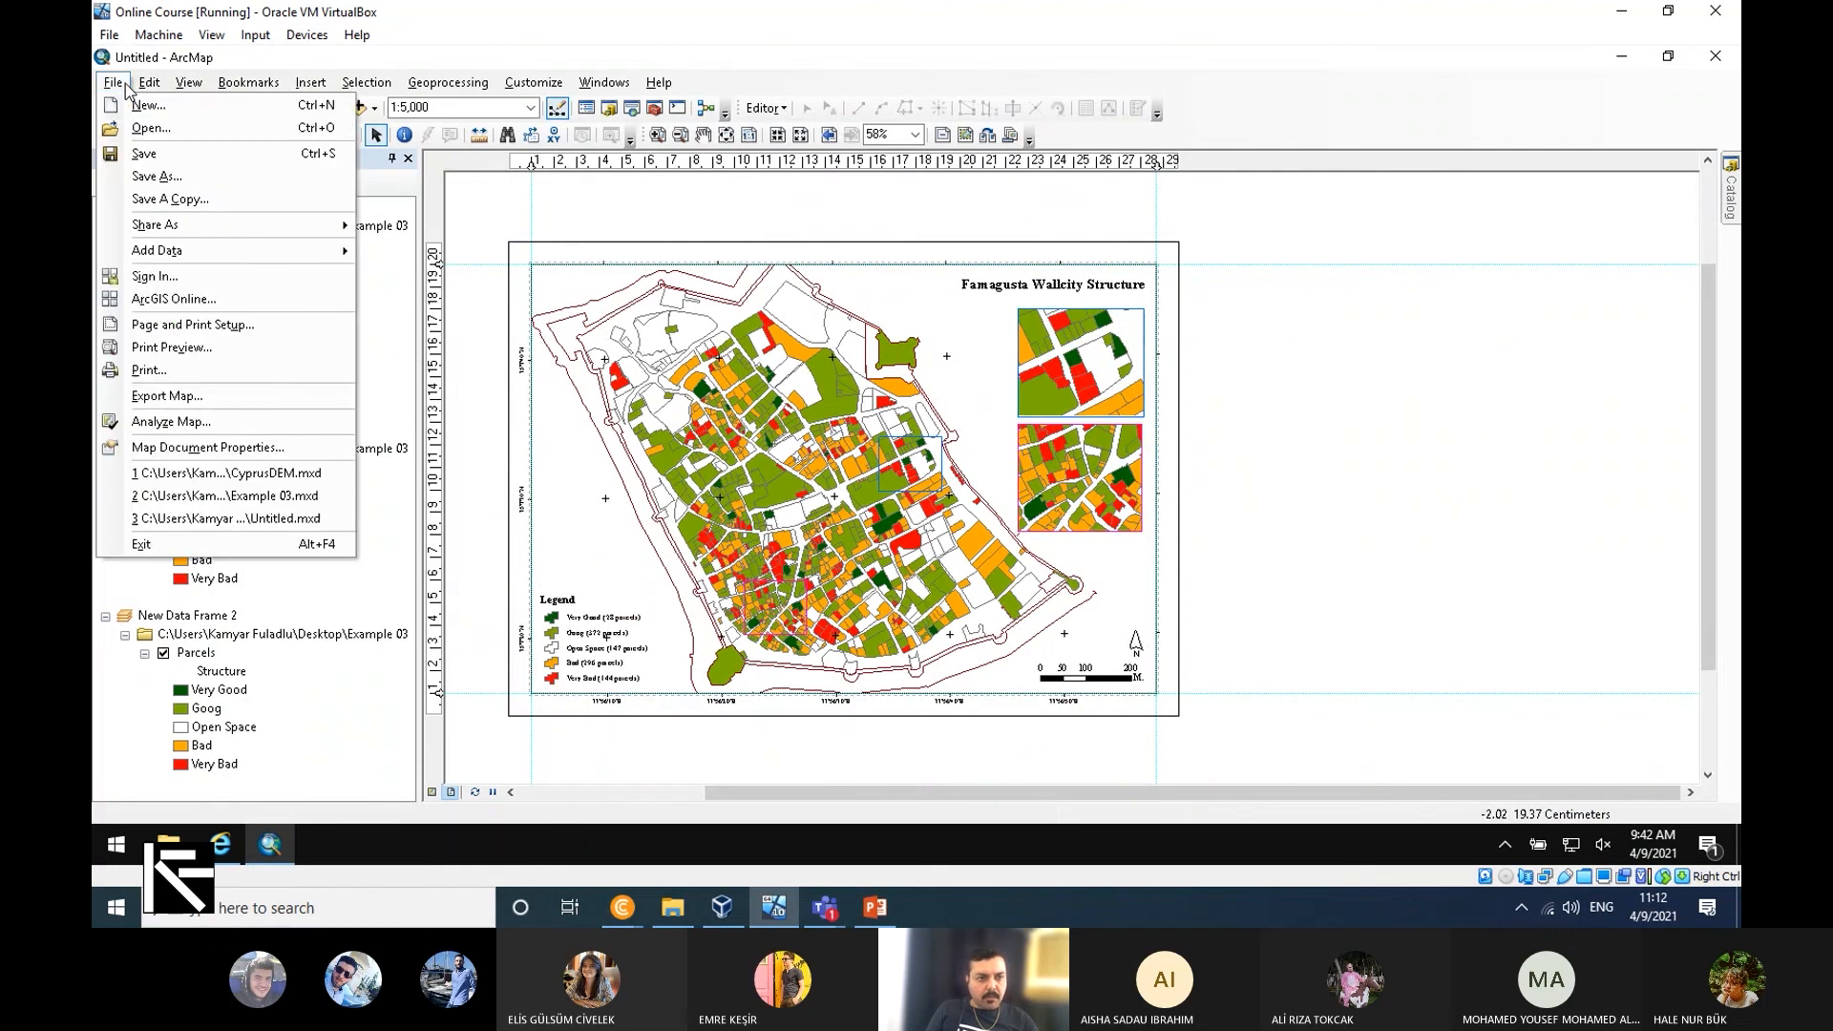
{"action": "left_click", "coordinate": [245, 397]}
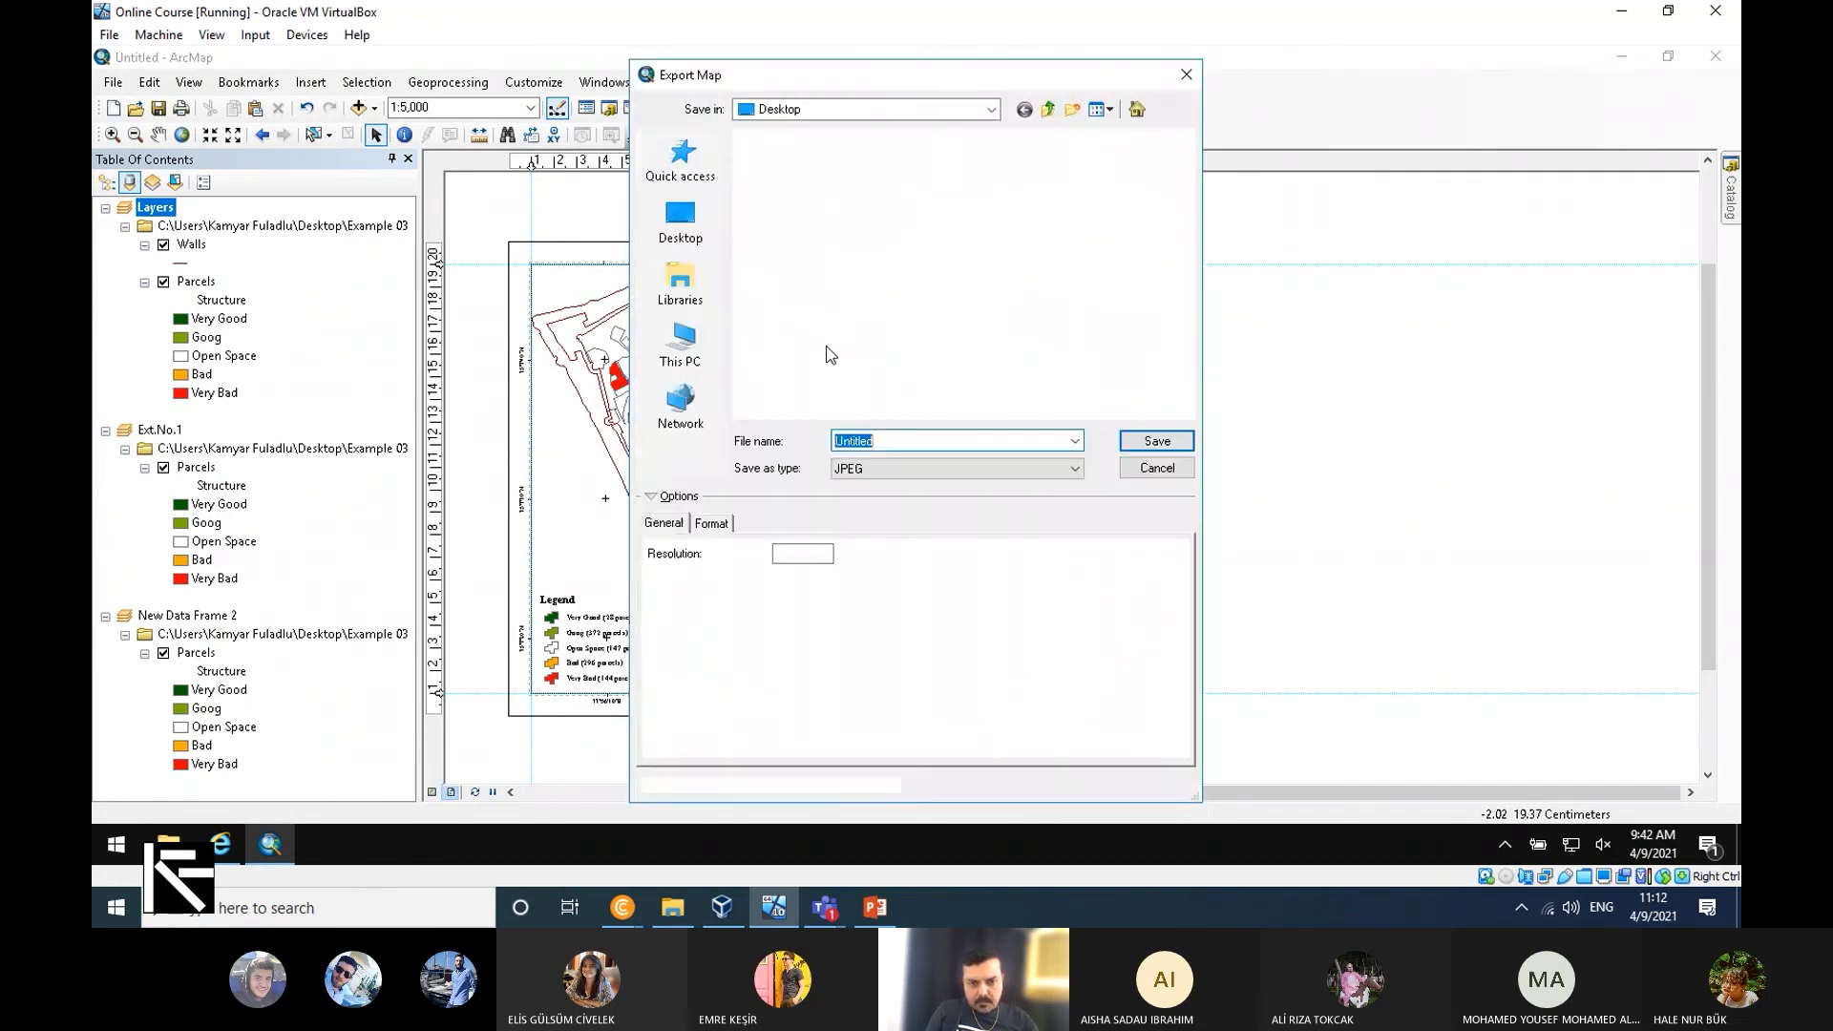
{"action": "left_click", "coordinate": [1151, 467]}
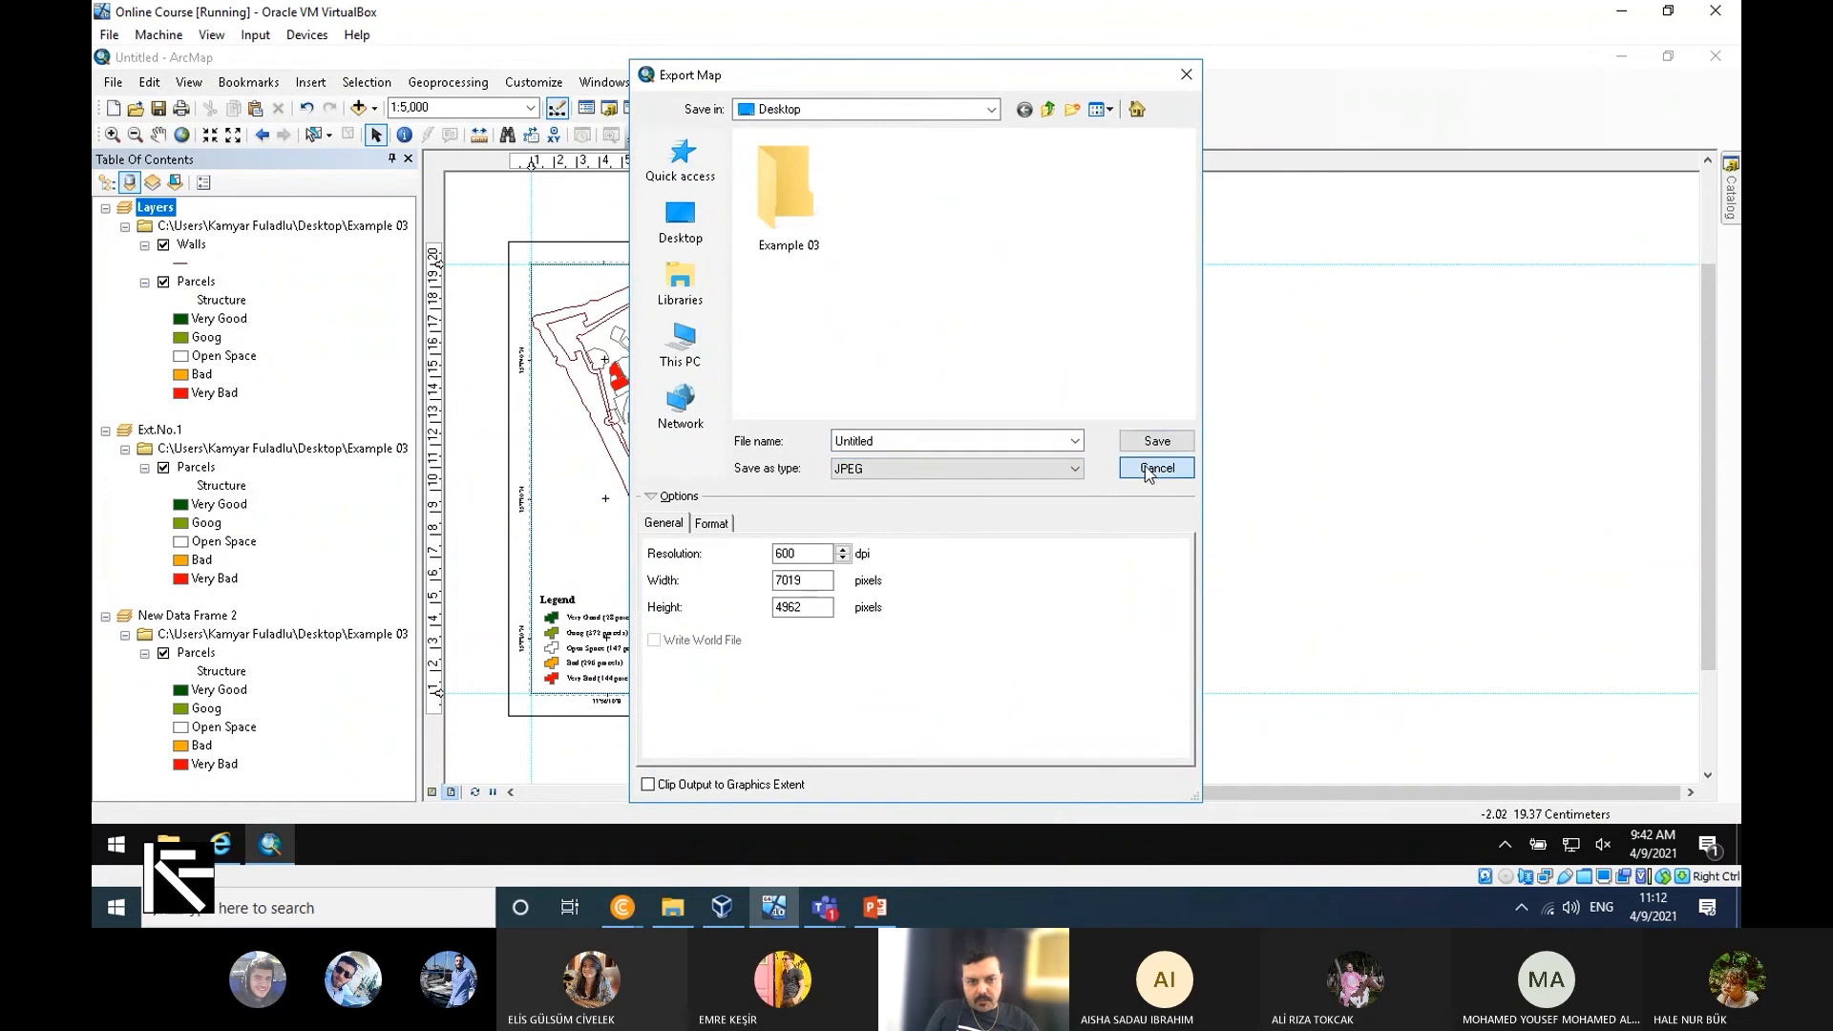
Insert the dynamic Author text and move it off the insets to the blank area east of the page.
{"action": "left_click", "coordinate": [322, 84]}
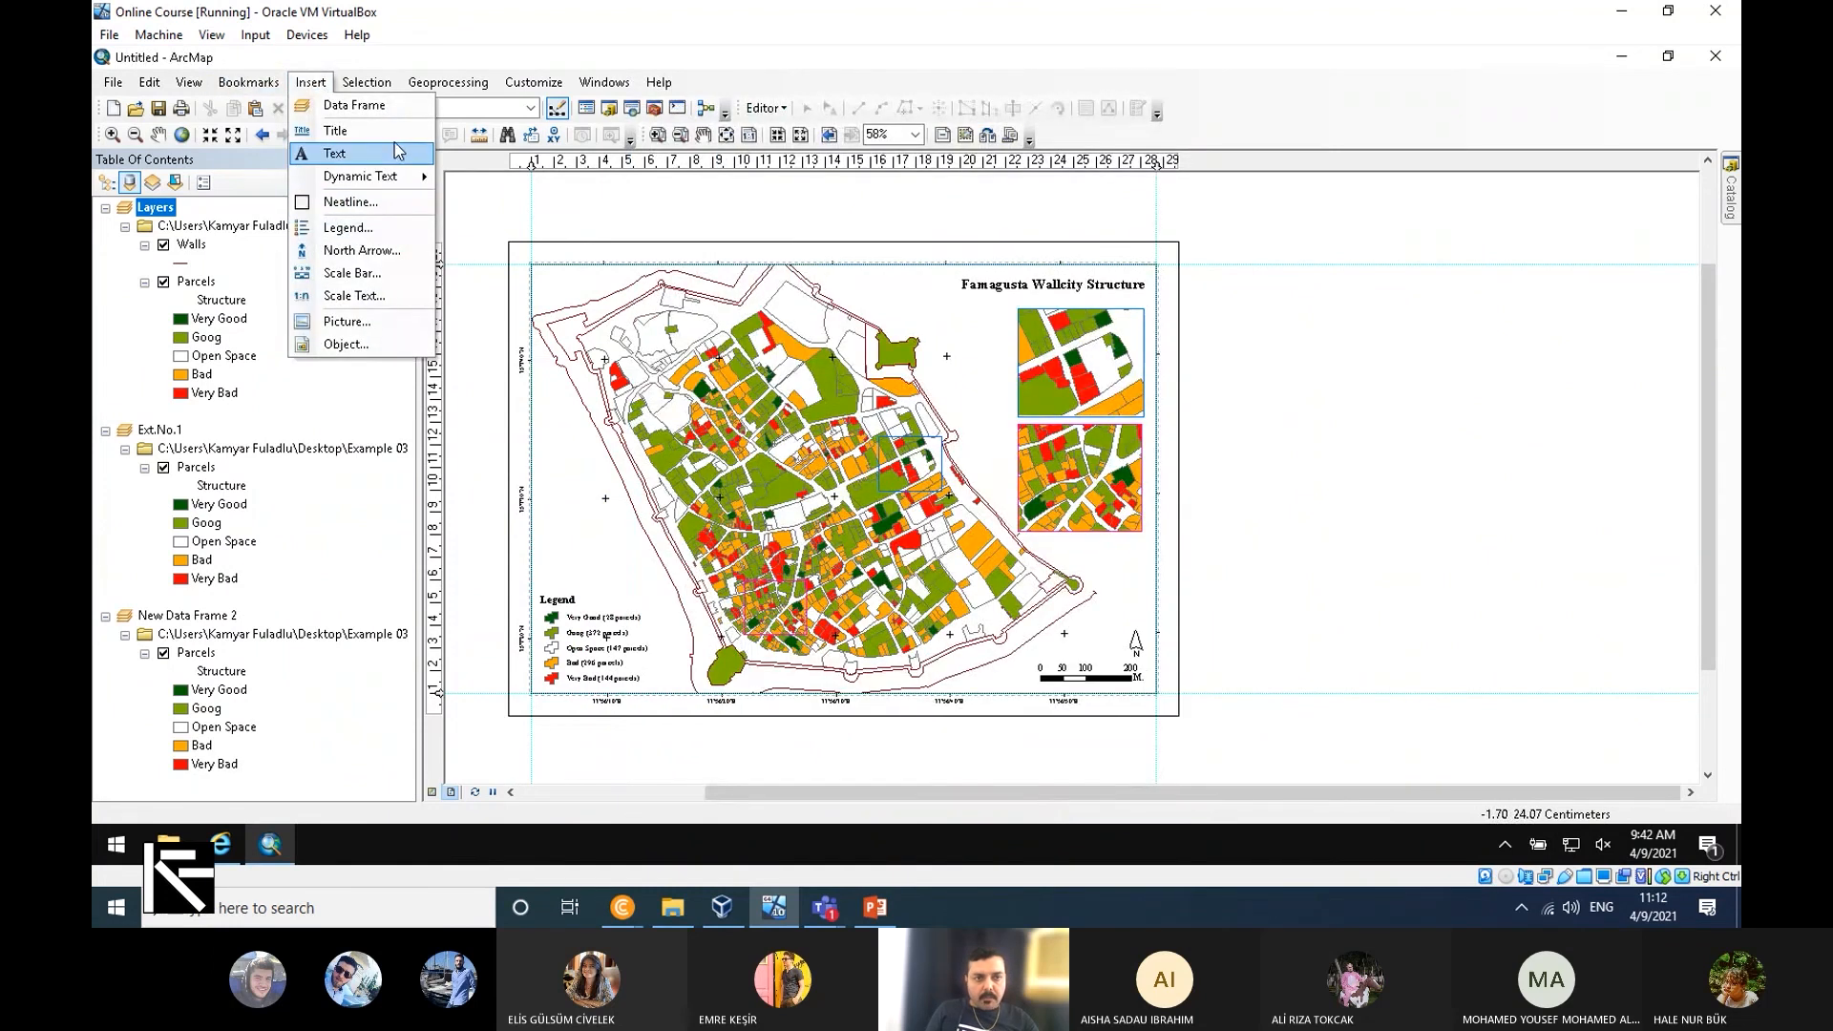
{"action": "mouse_move", "coordinate": [405, 177]}
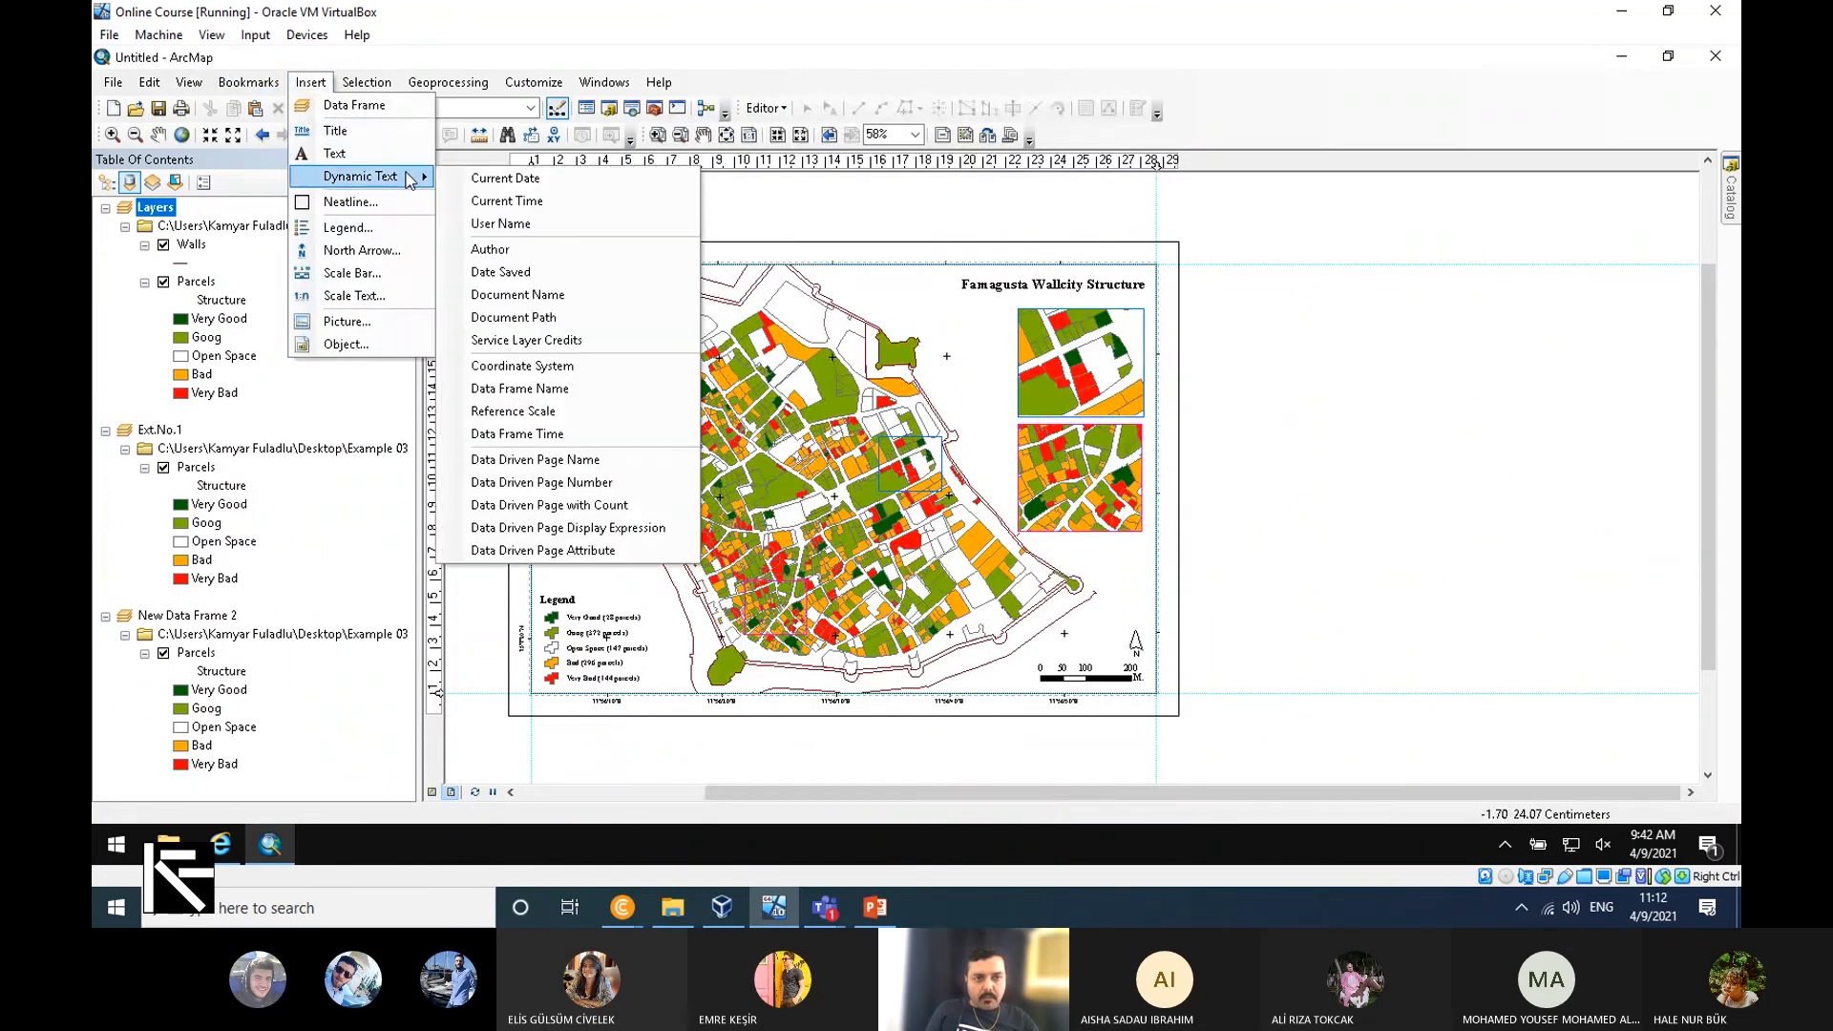
{"action": "left_click", "coordinate": [565, 250]}
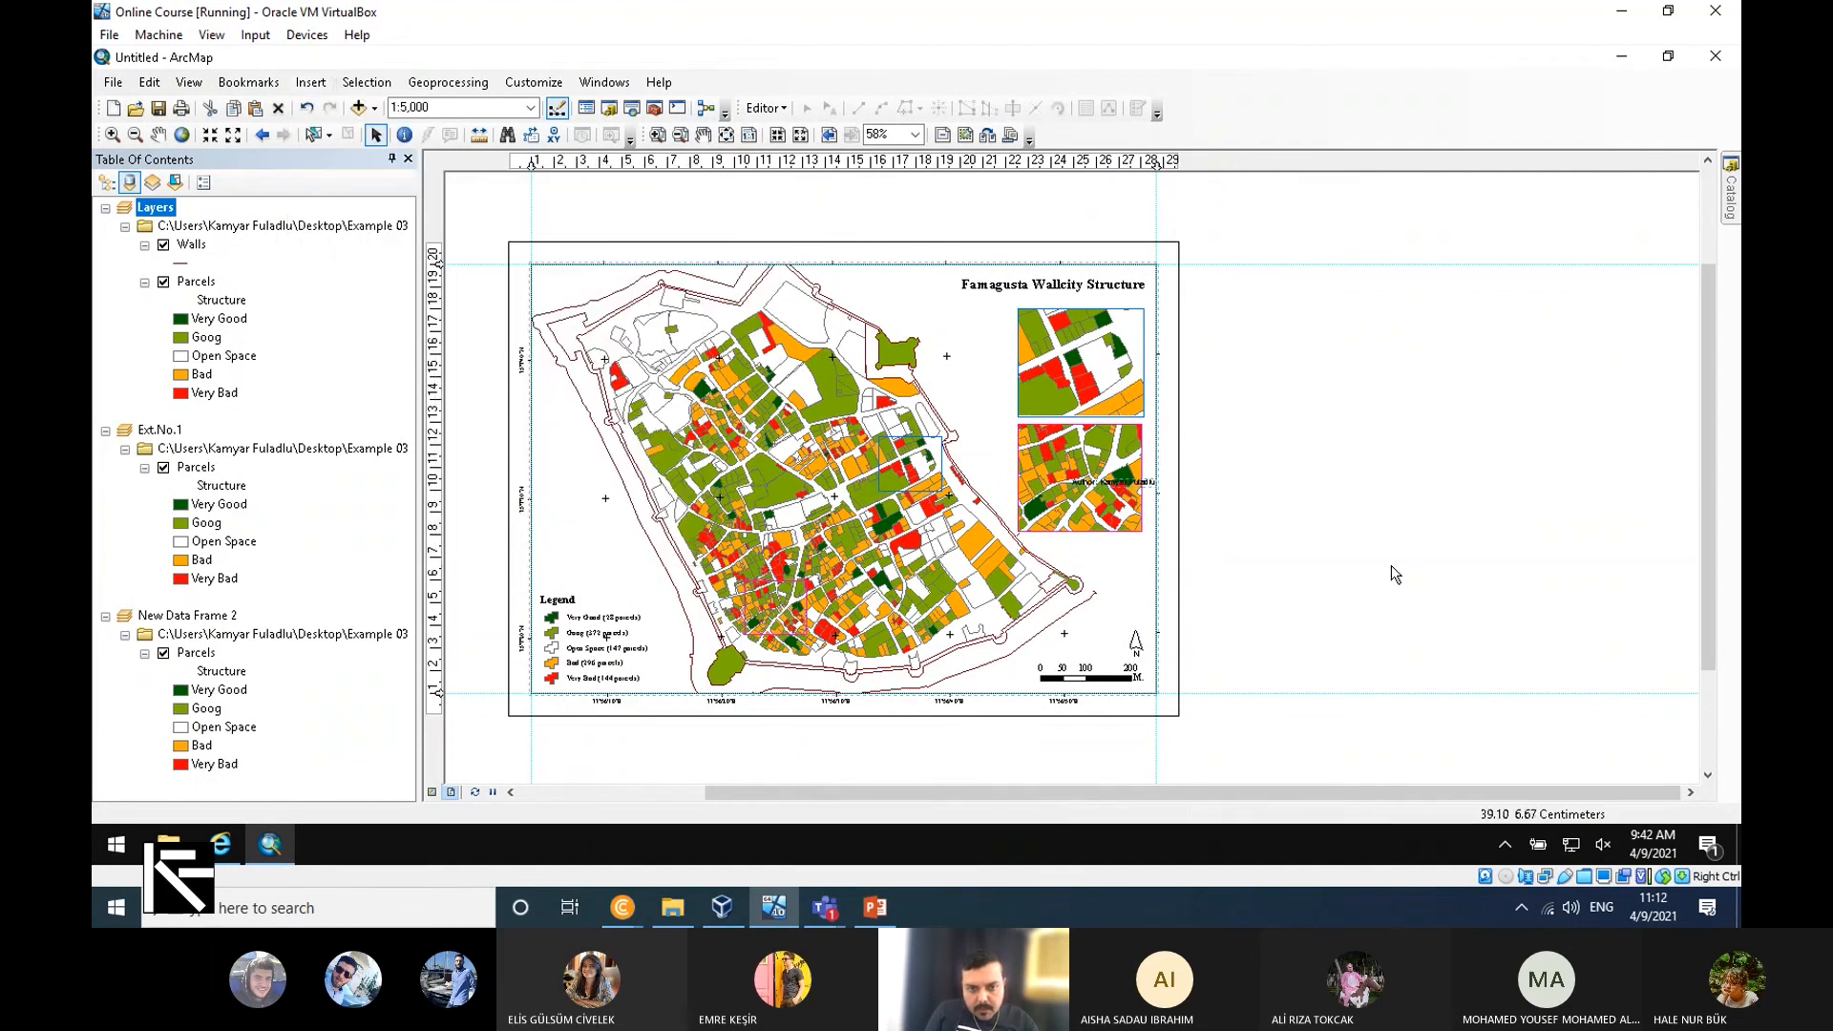
{"action": "left_click", "coordinate": [1354, 559]}
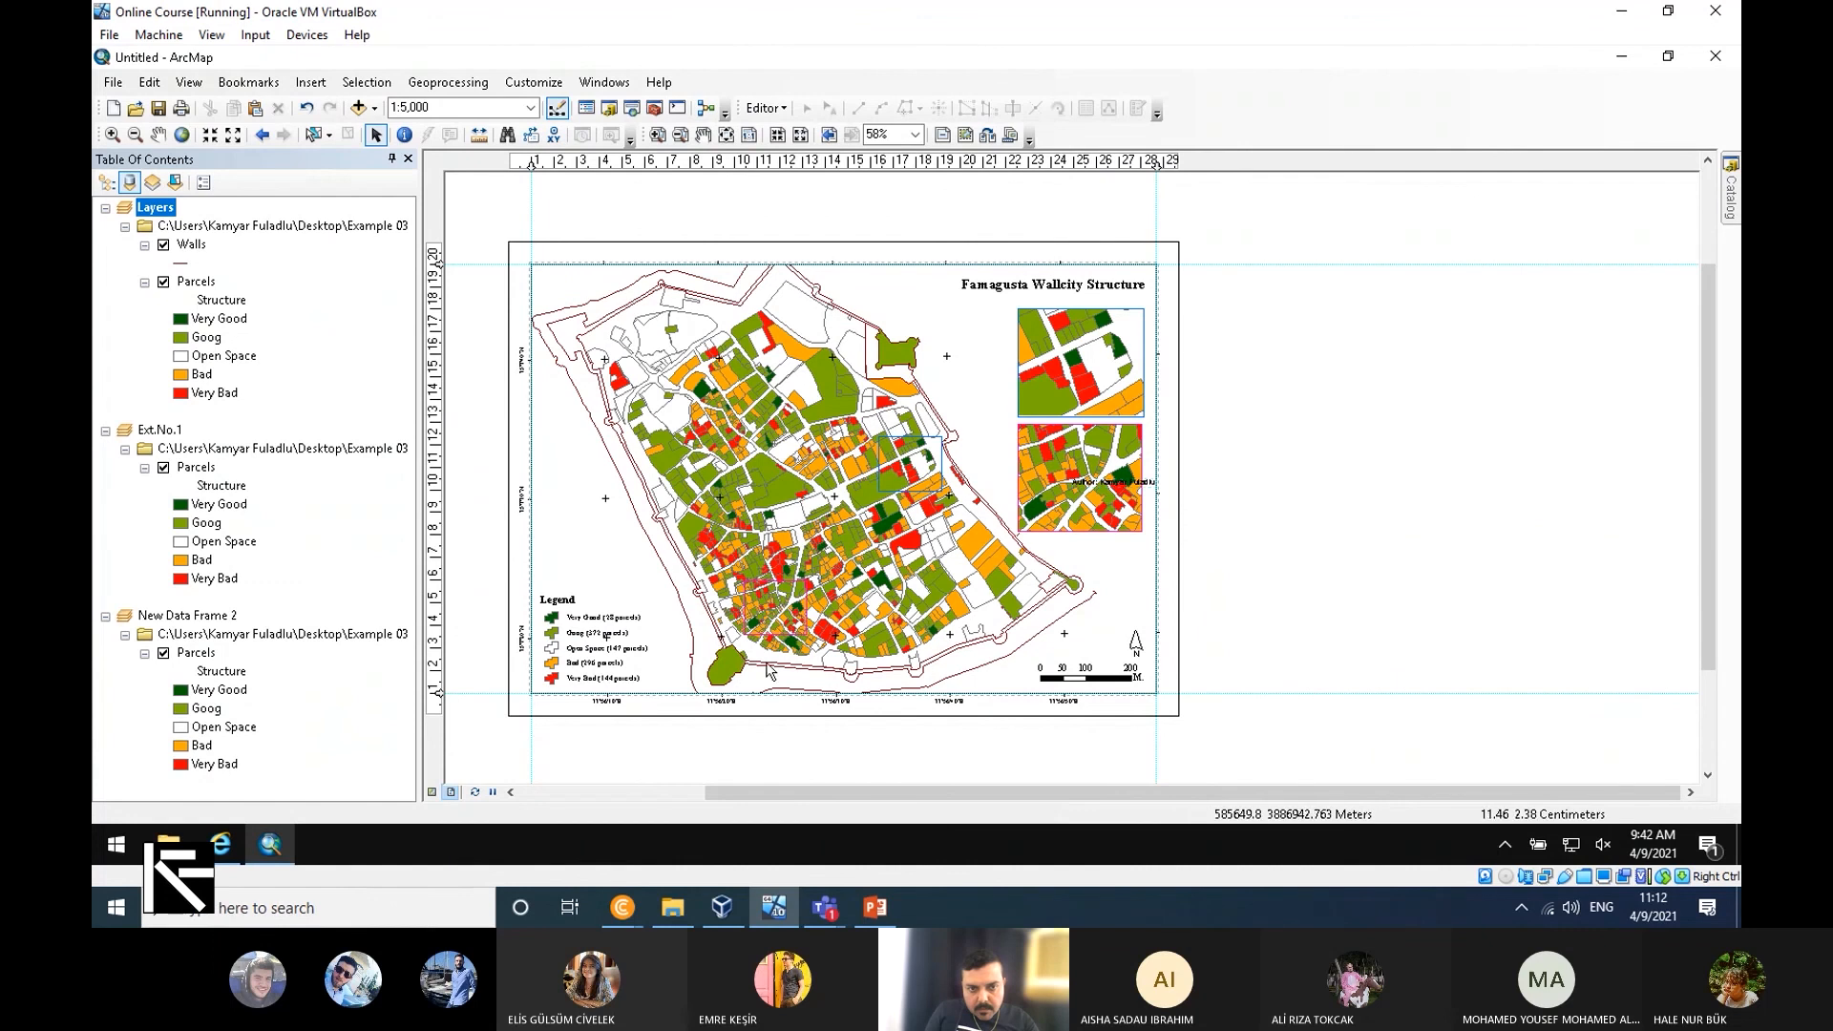
{"action": "scroll", "coordinate": [767, 664], "scroll_direction": "down", "scroll_amount": 2}
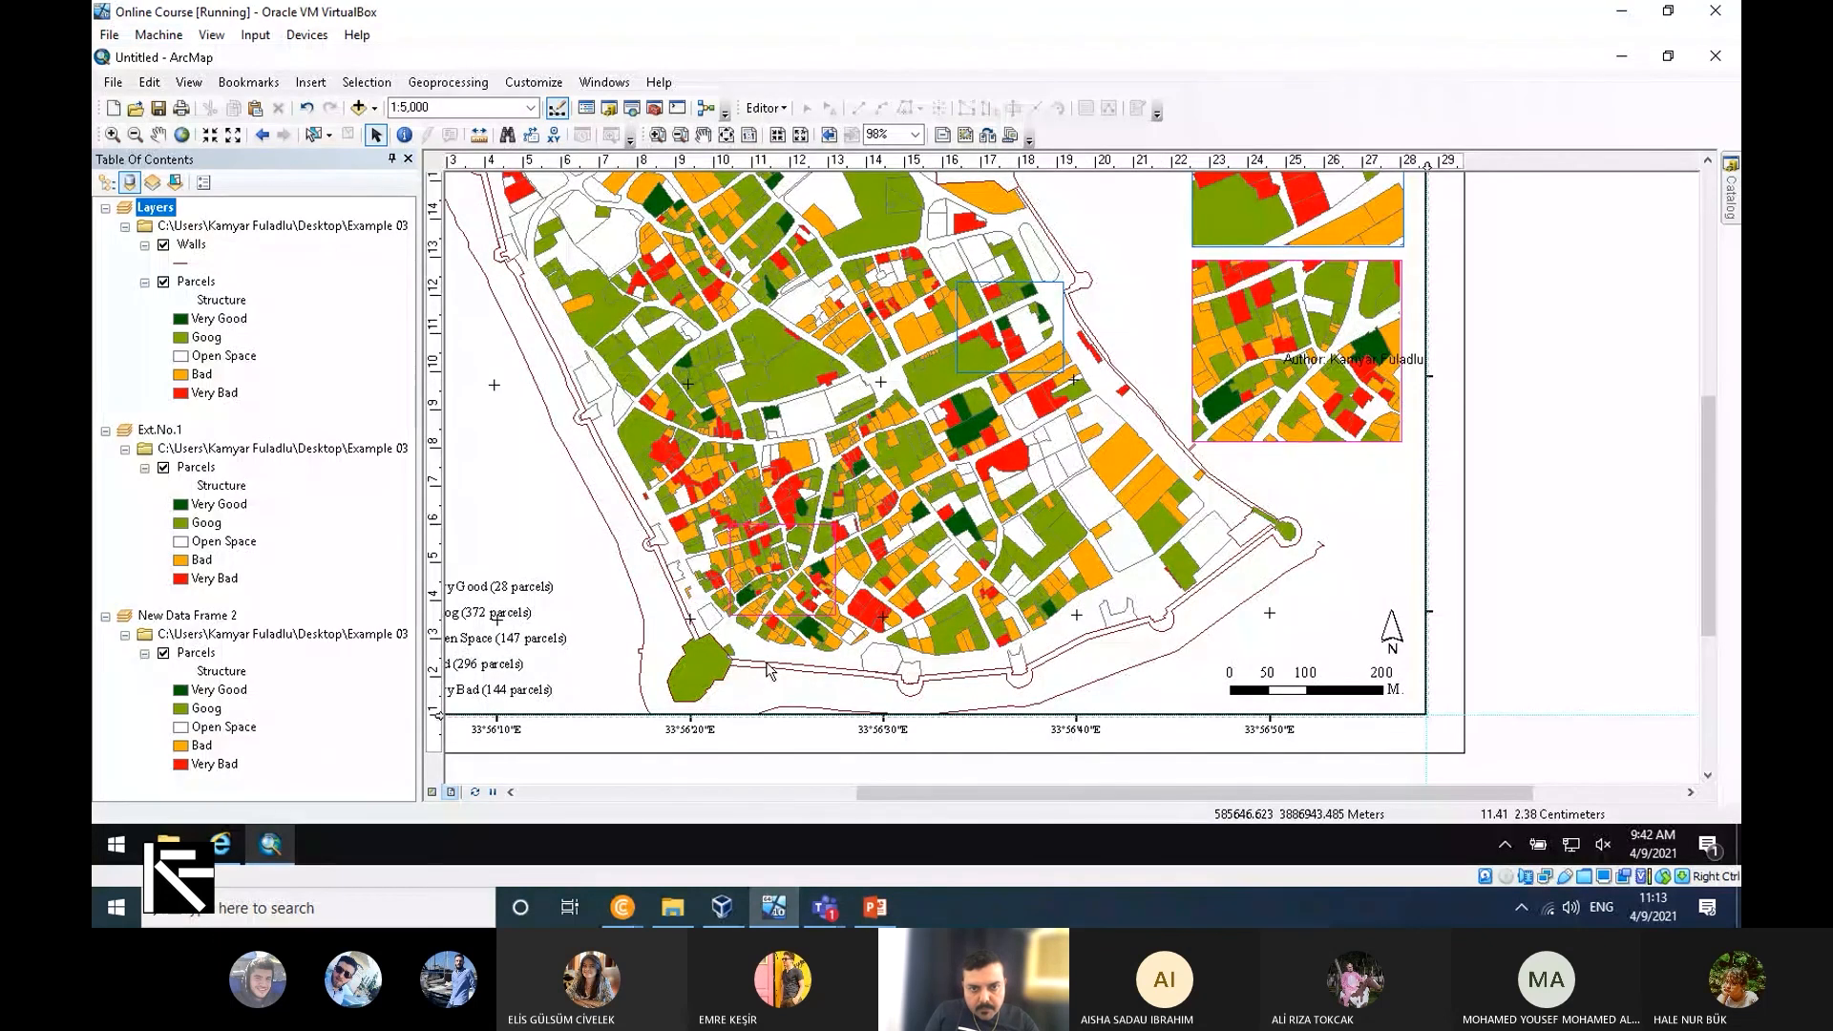
{"action": "left_click", "coordinate": [1345, 362]}
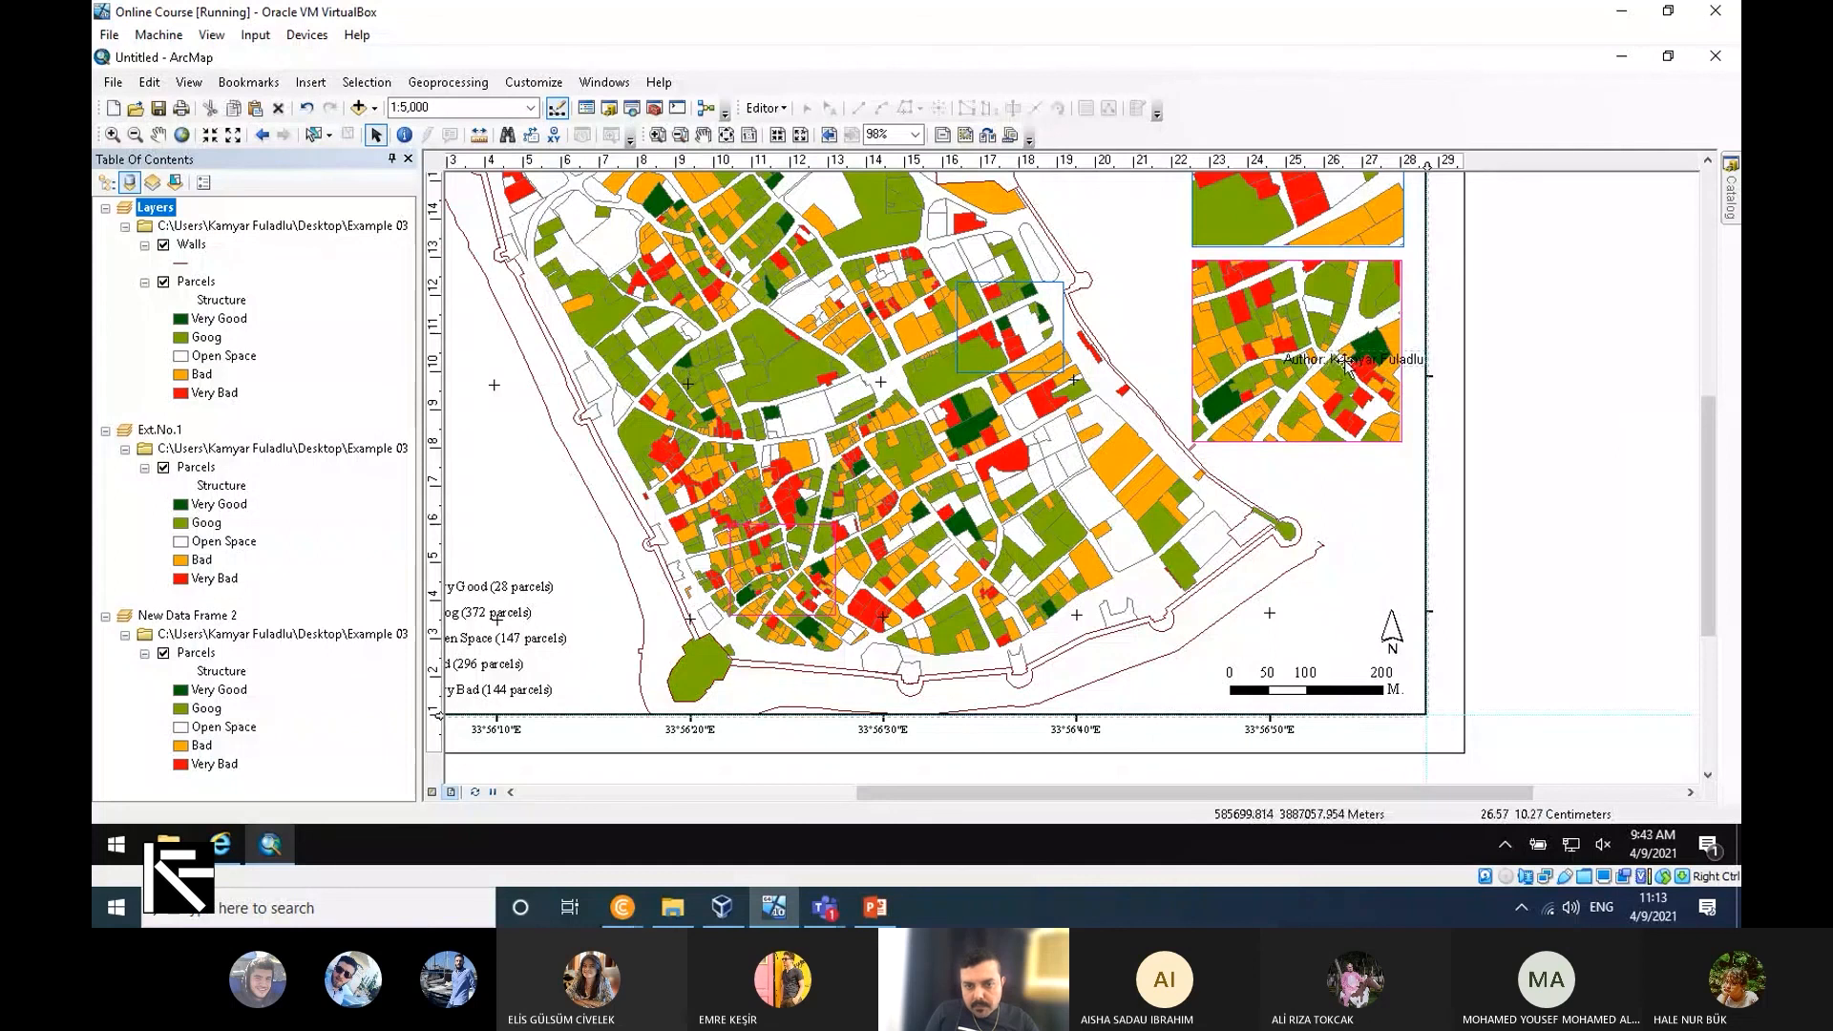
{"action": "left_click_drag", "start_coordinate": [1345, 362], "coordinate": [1516, 596]}
Change the author text's font to Times New Roman and apply it.
{"action": "double_click", "coordinate": [1516, 597]}
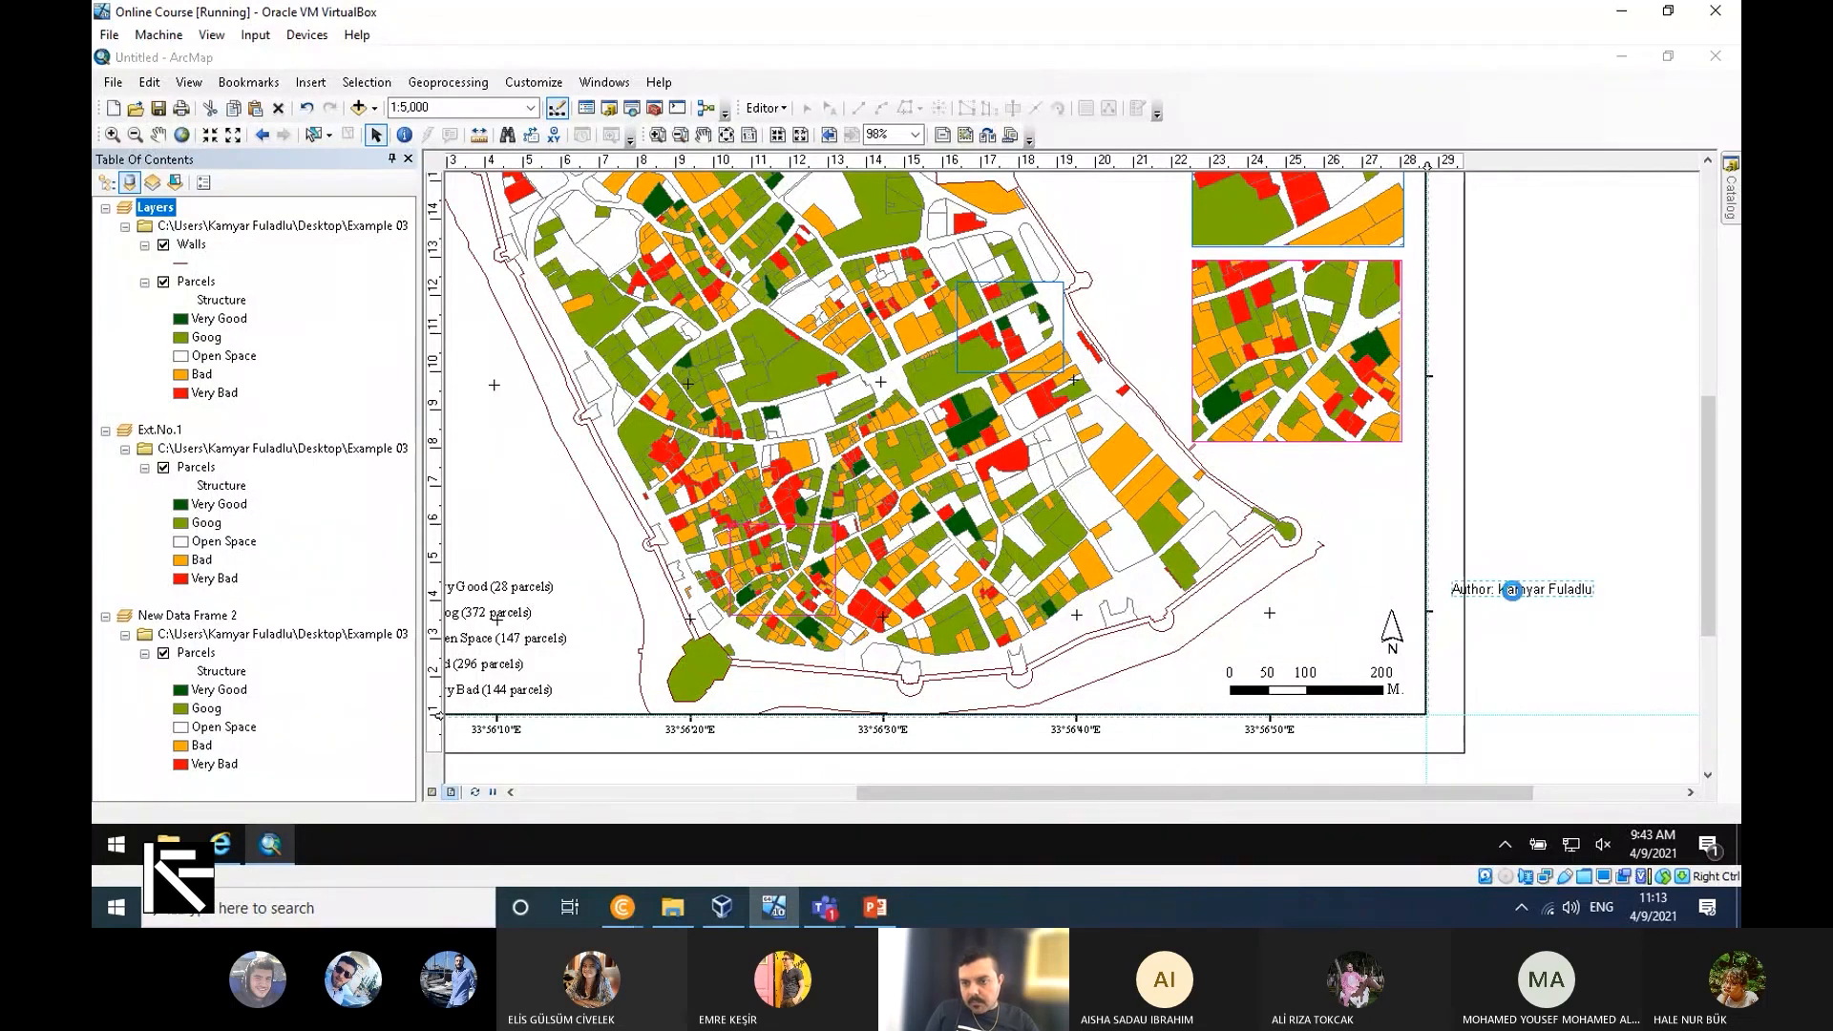
{"action": "left_click", "coordinate": [1006, 576]}
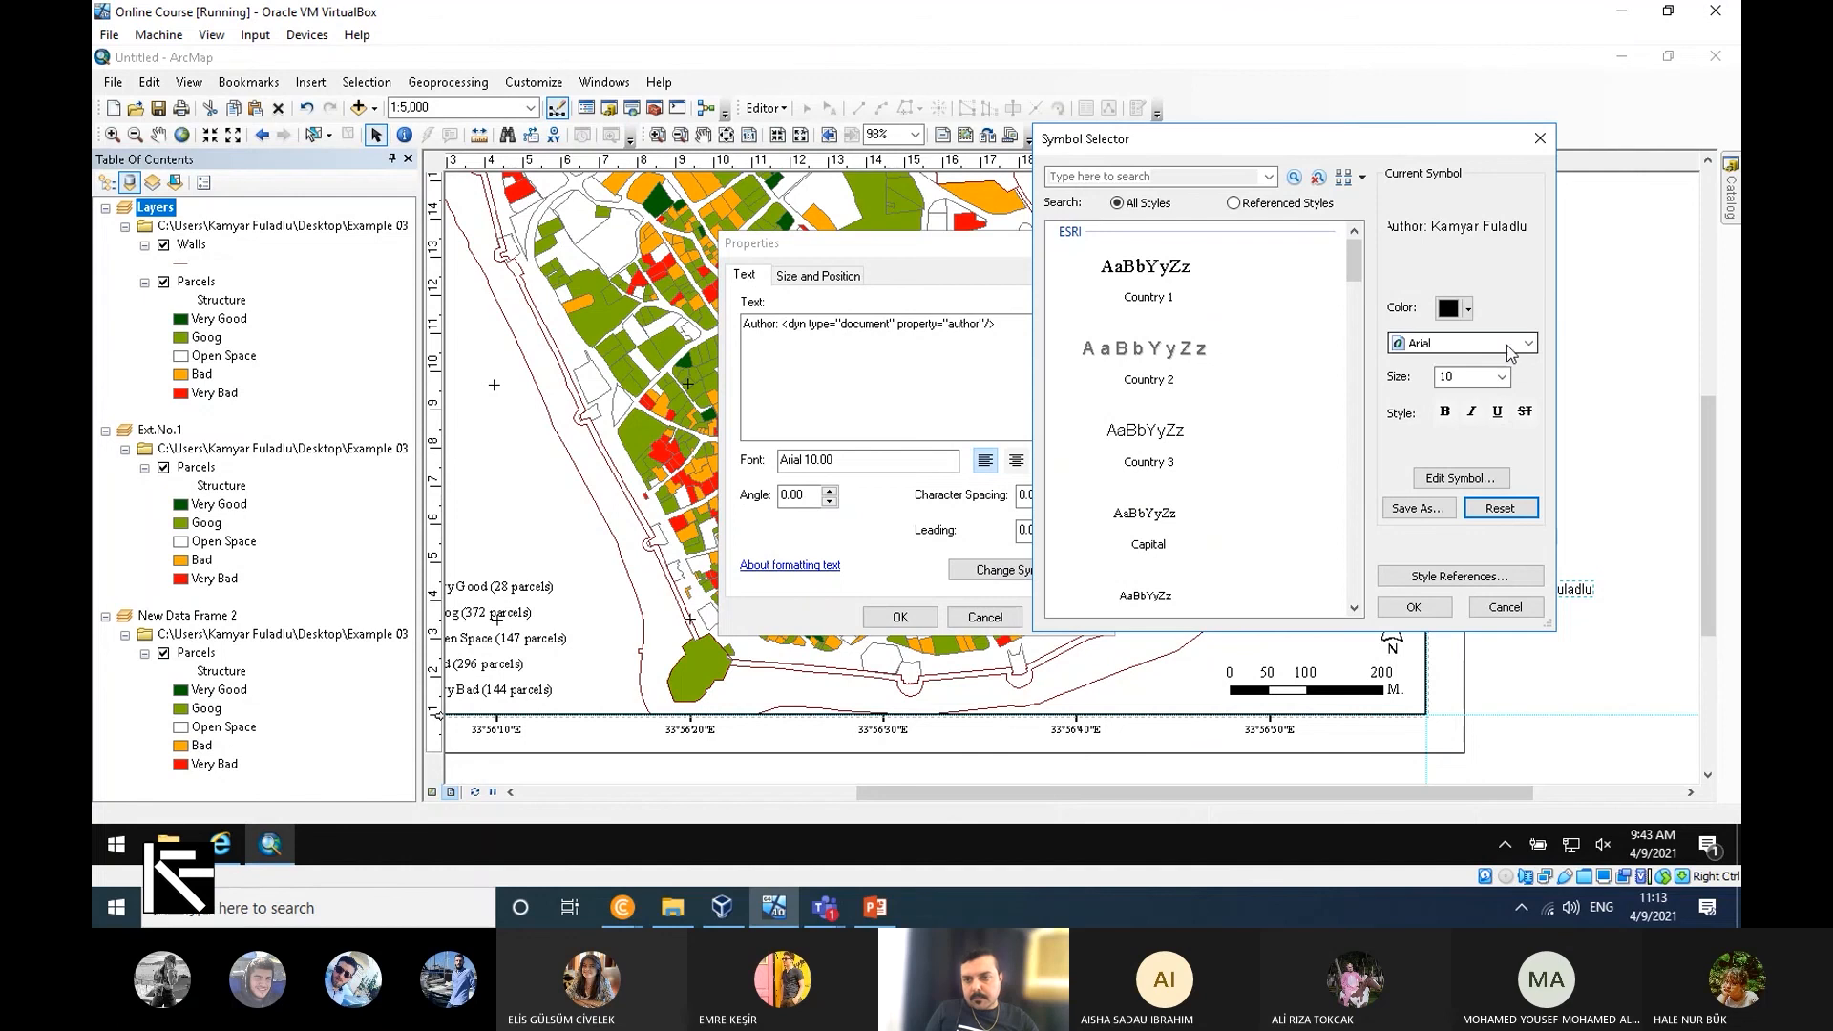
{"action": "left_click", "coordinate": [1531, 344]}
{"action": "key", "text": "t"}
{"action": "key", "text": "t"}
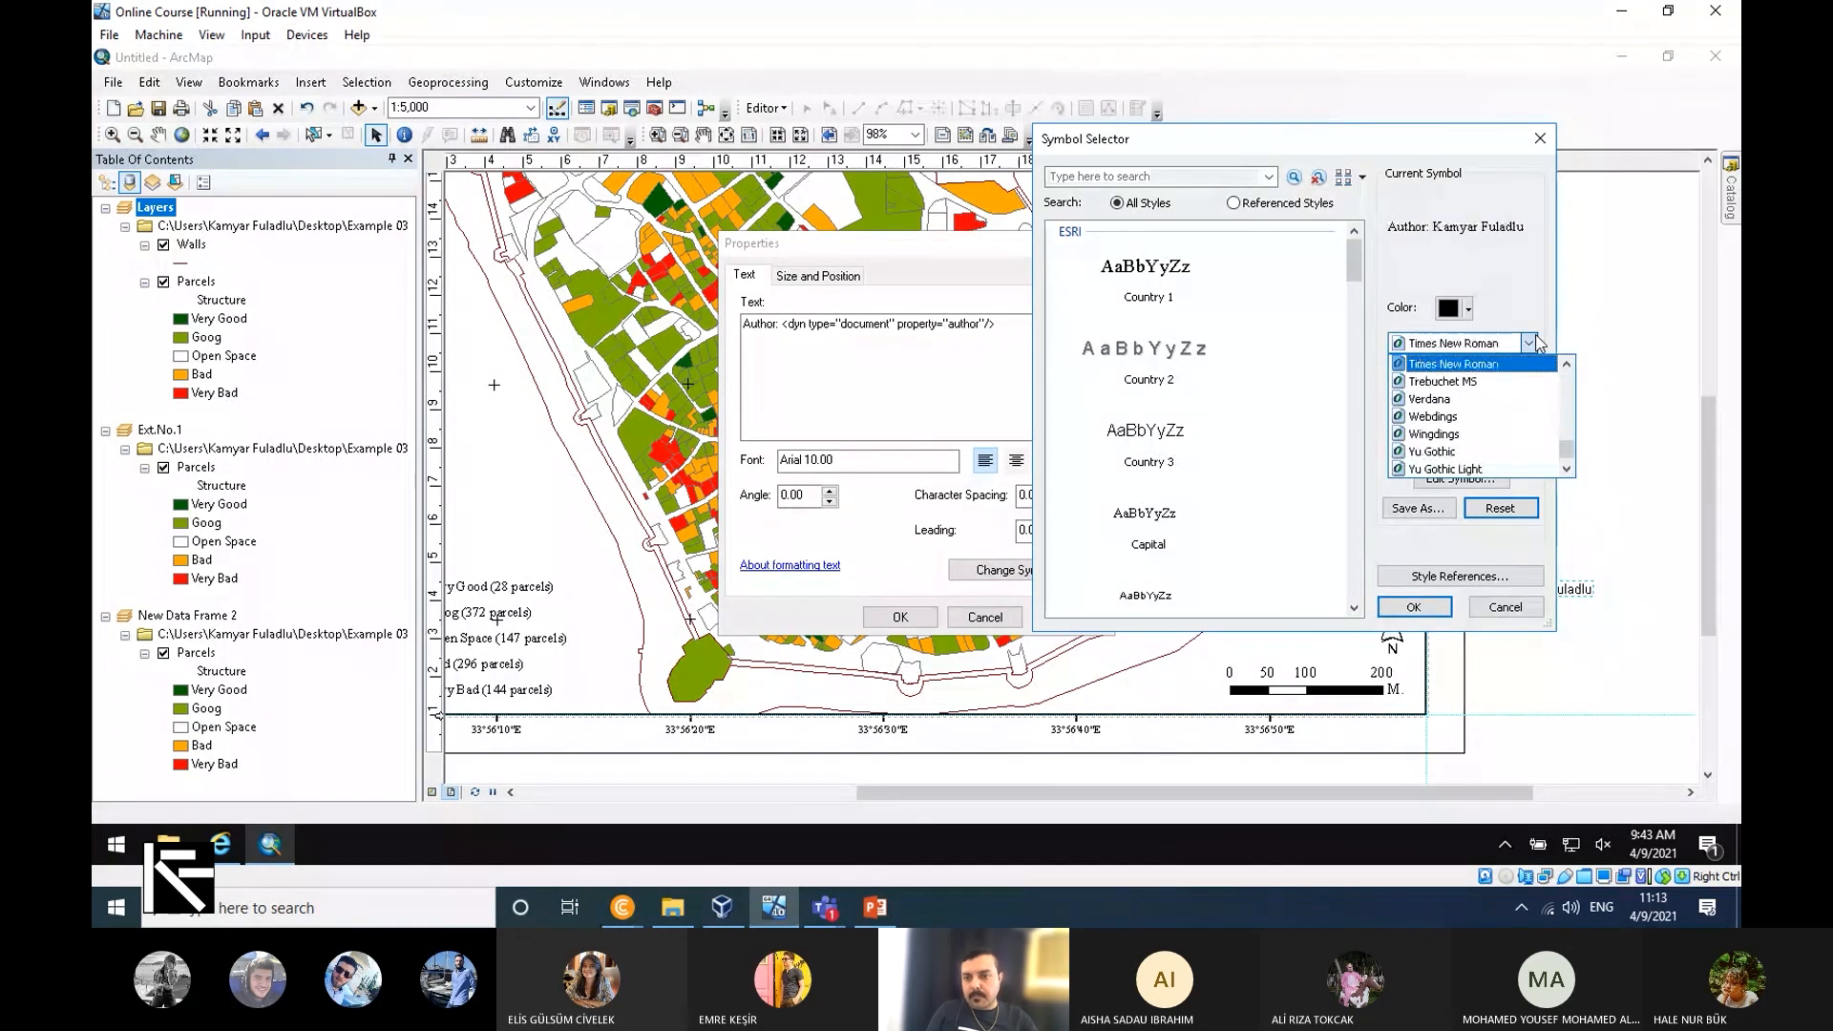
{"action": "left_click", "coordinate": [1495, 364]}
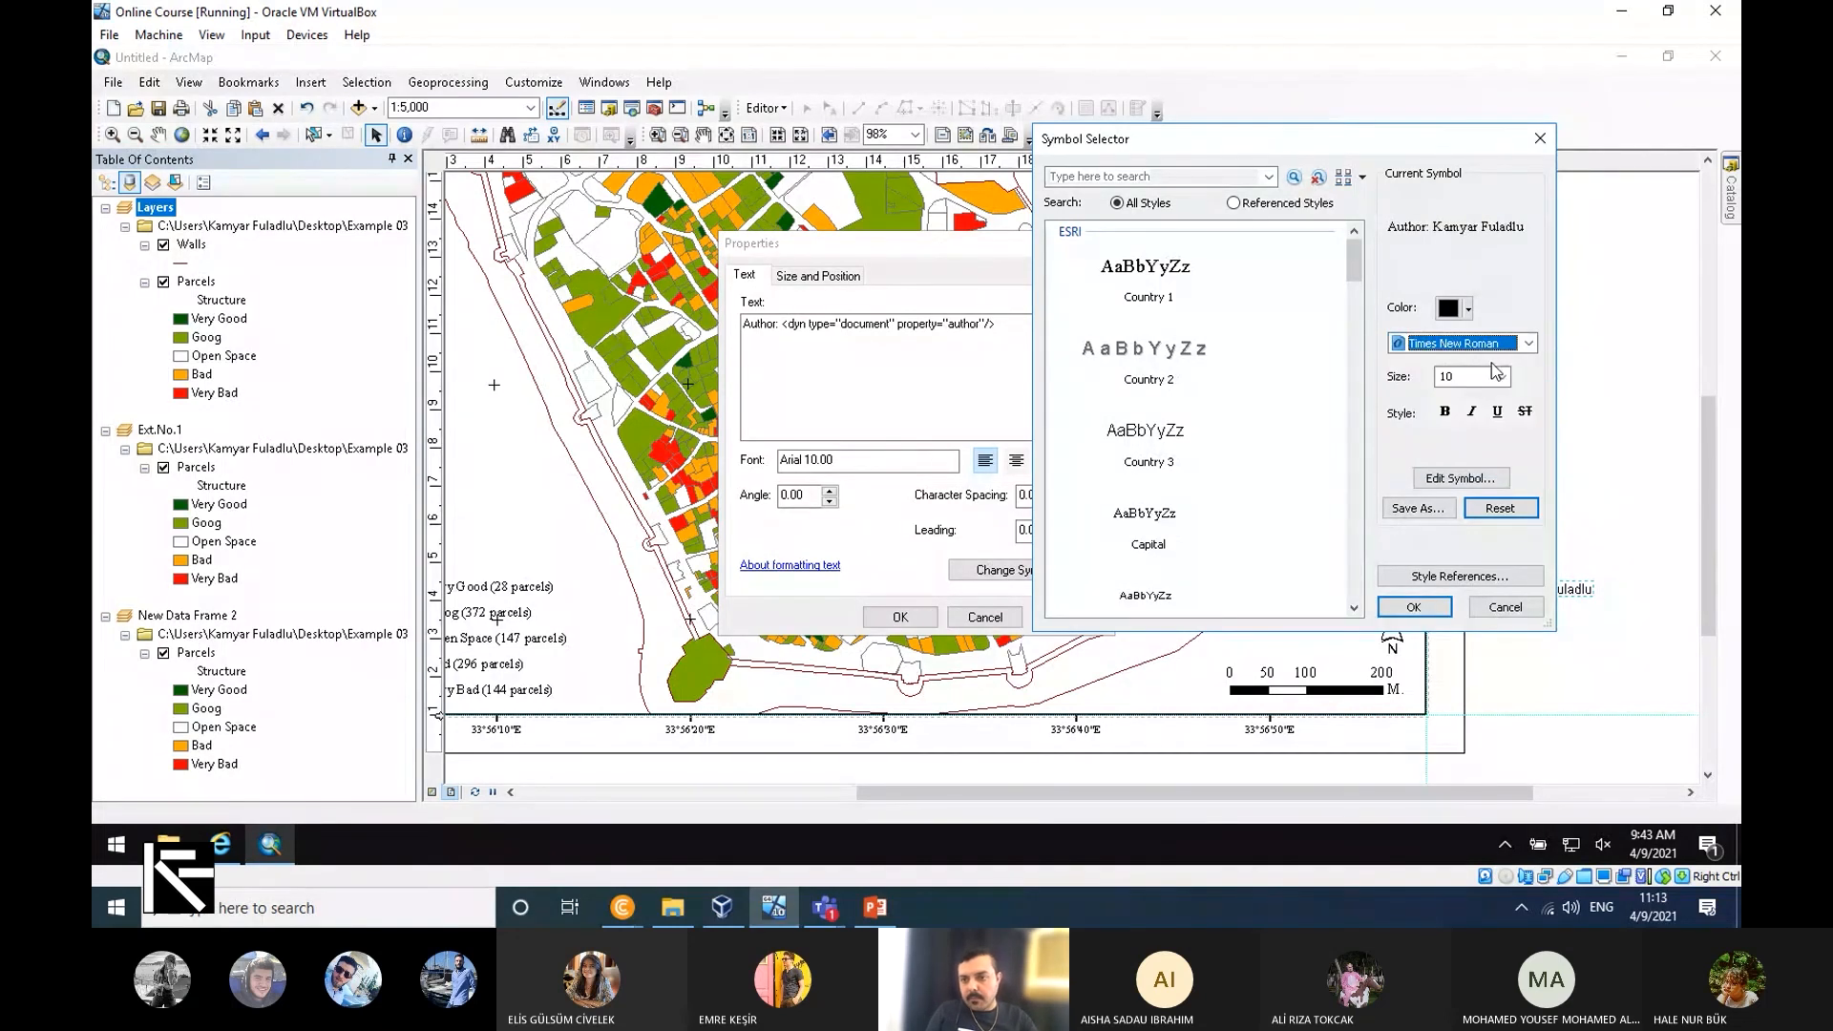
{"action": "left_click", "coordinate": [1413, 607]}
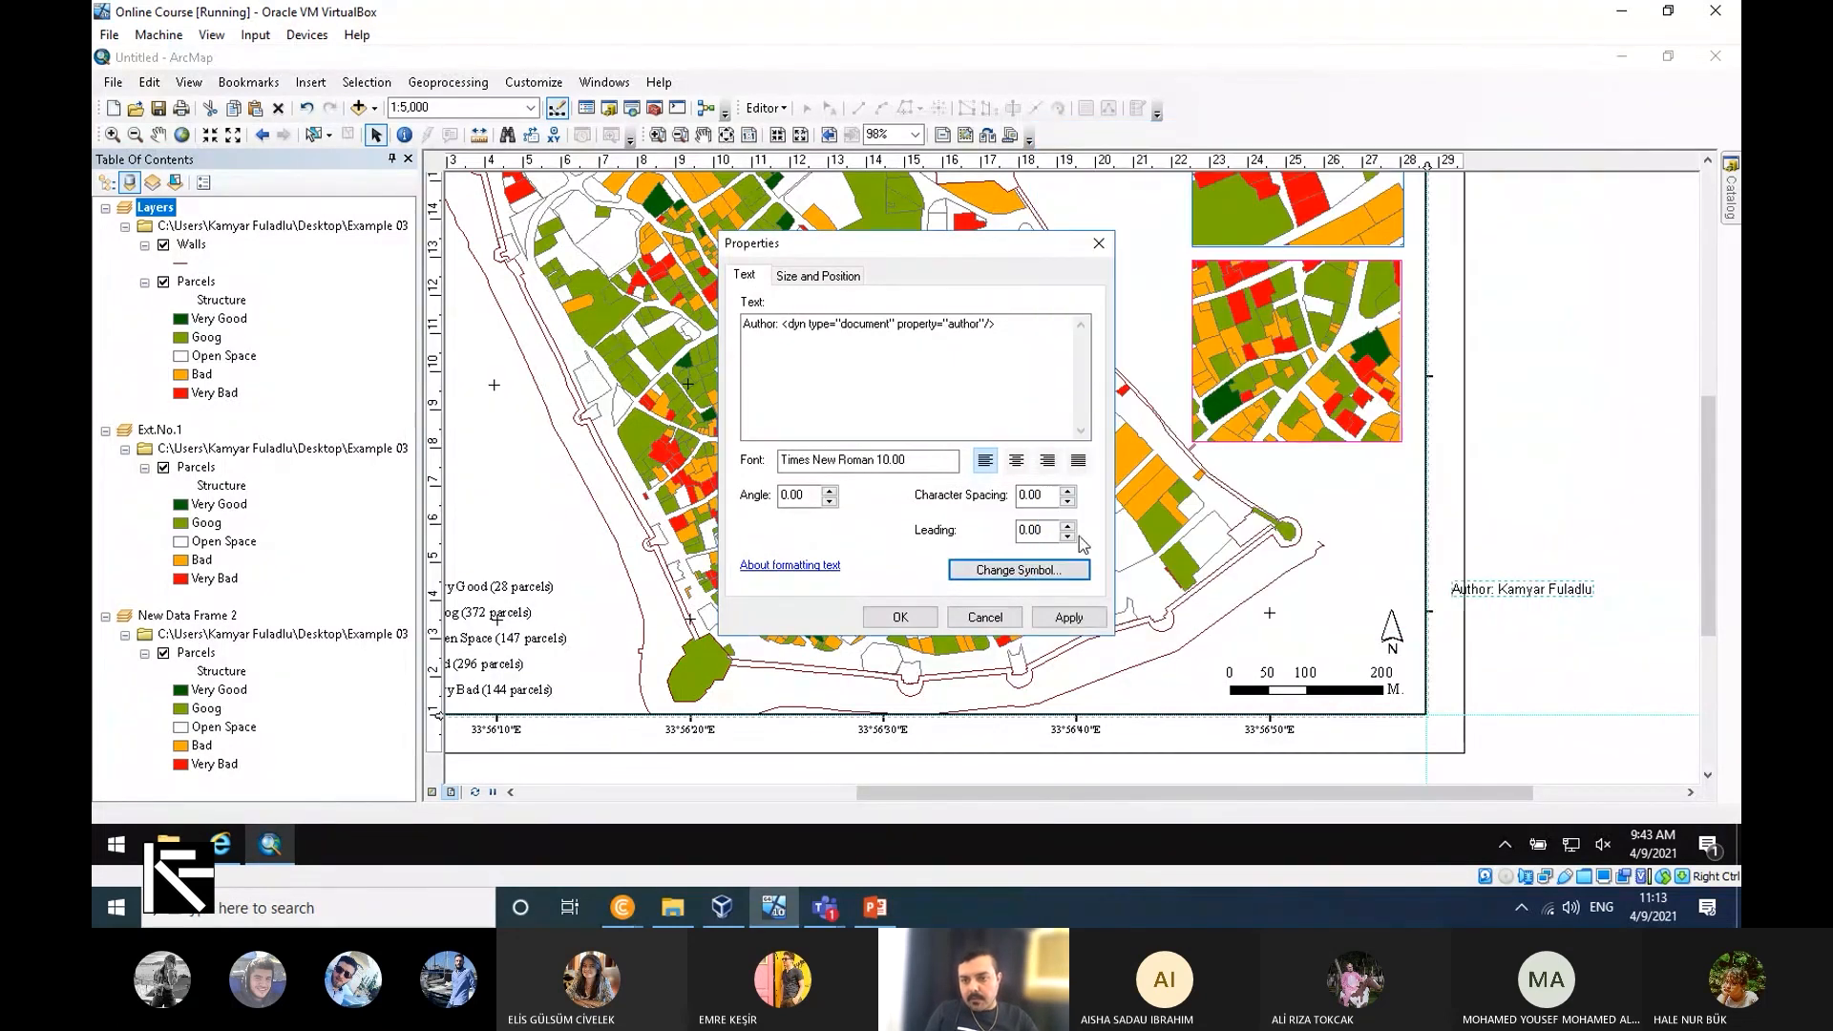
{"action": "left_click", "coordinate": [1068, 617]}
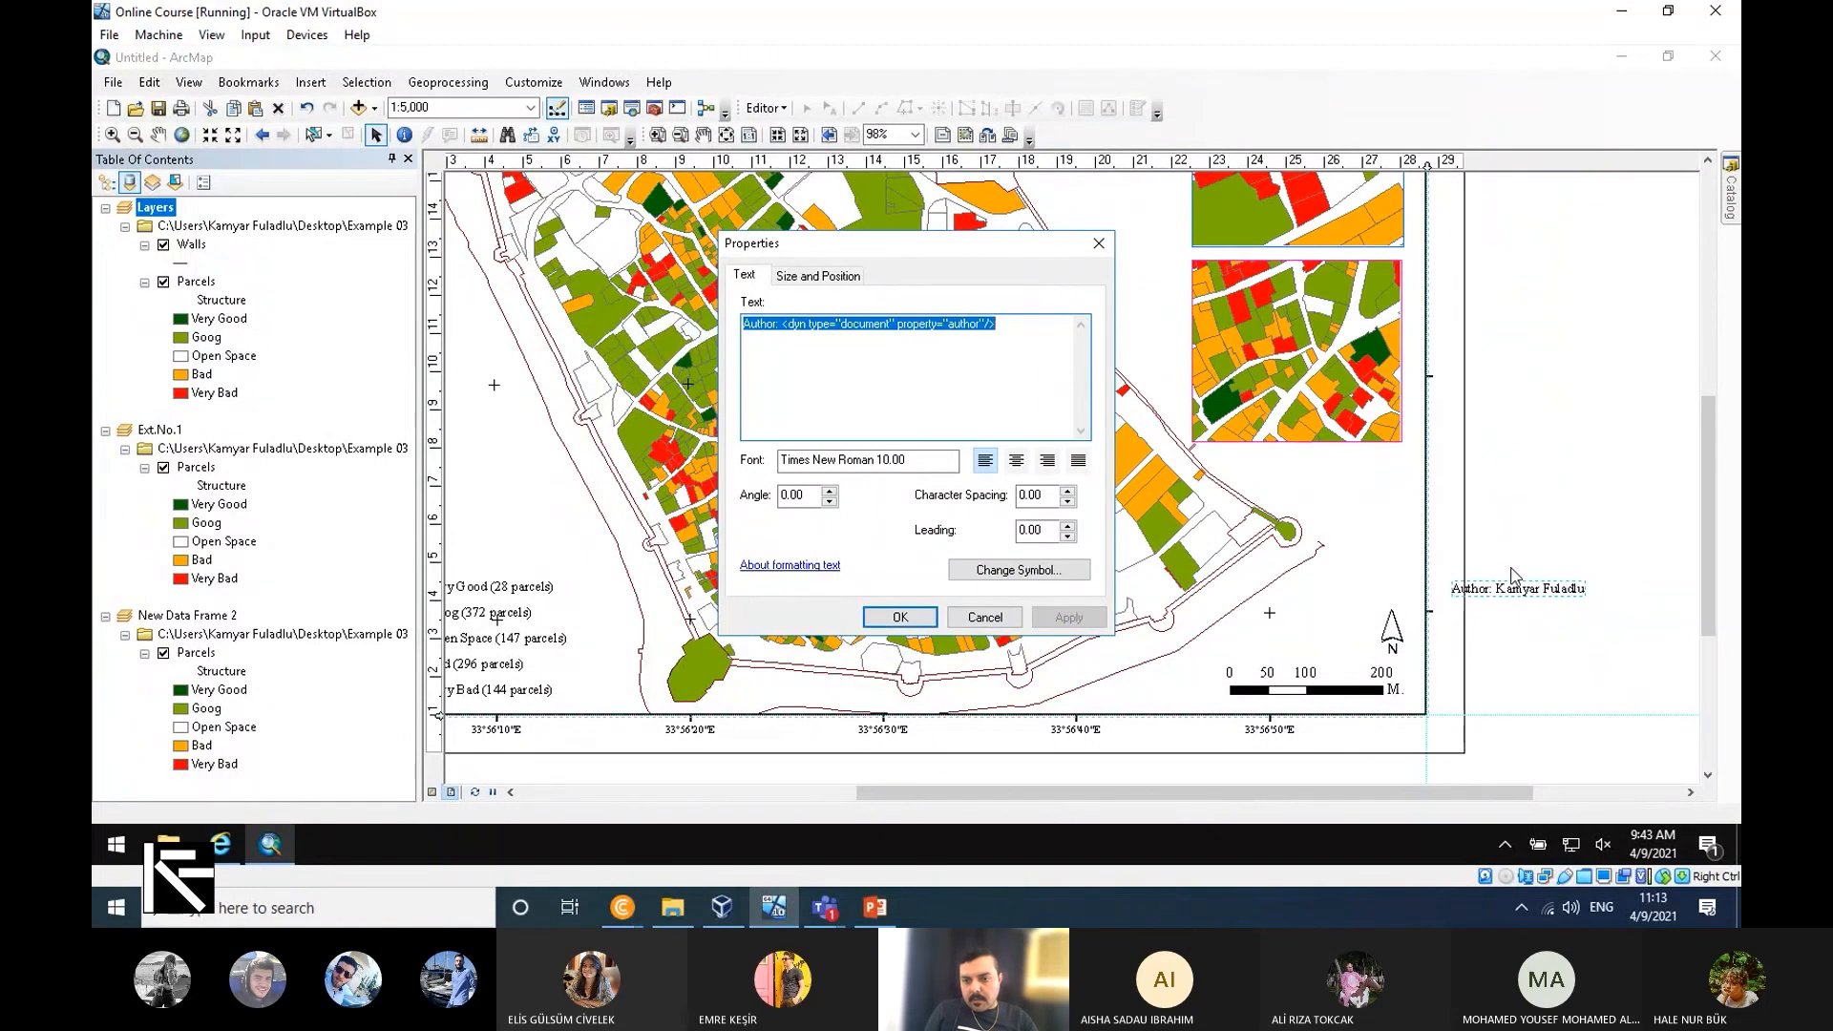
Set the author text's angle to 90 degrees.
{"action": "left_click", "coordinate": [816, 496]}
{"action": "type", "text": "90"}
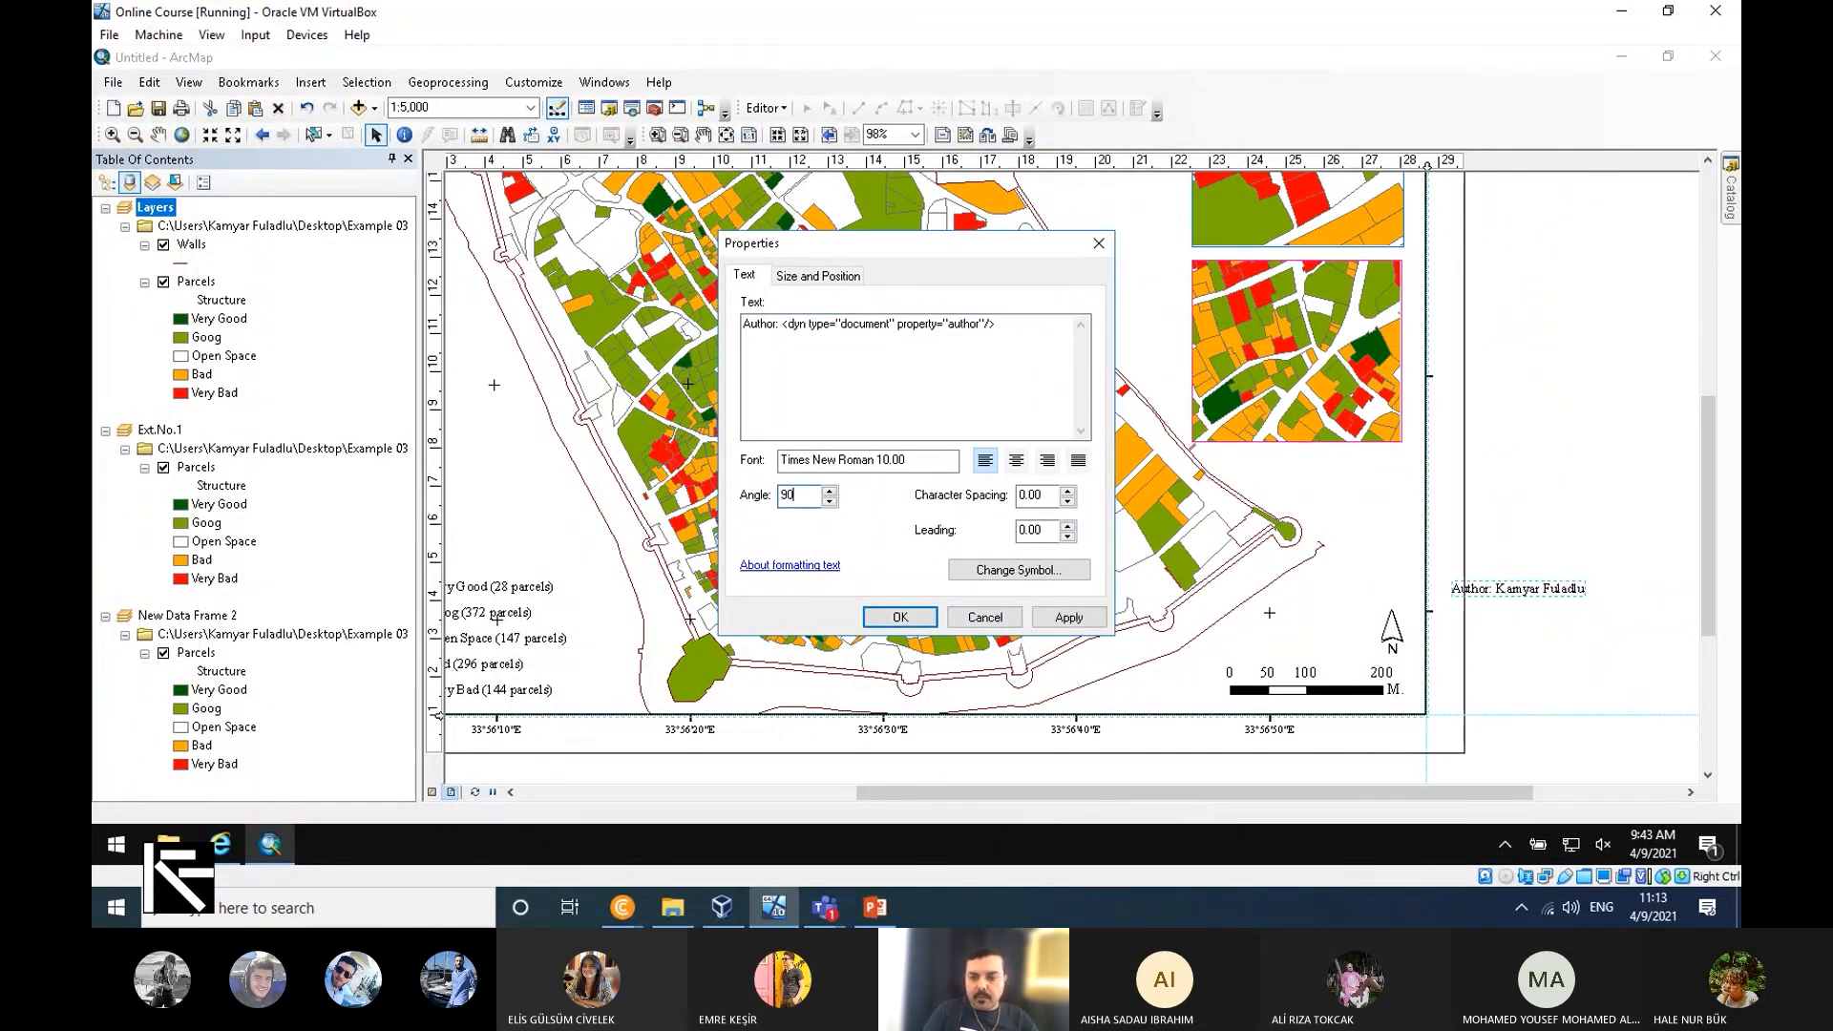
{"action": "left_click", "coordinate": [1068, 617]}
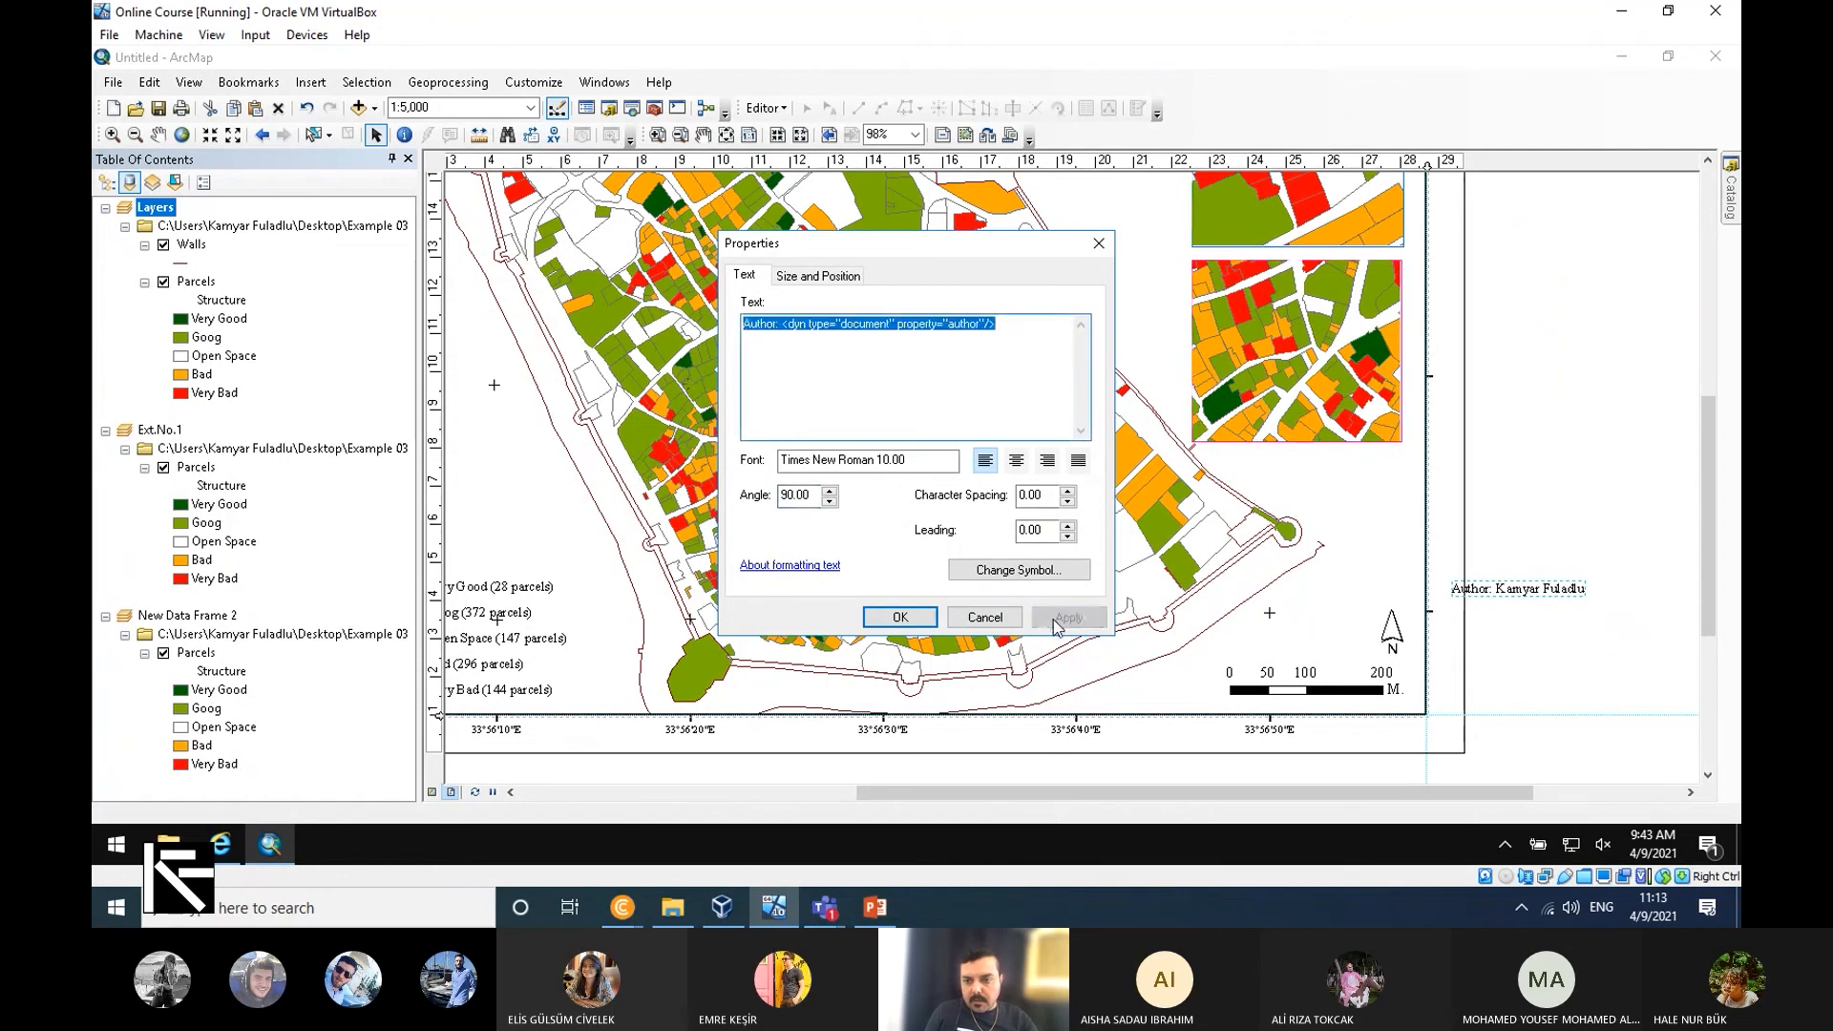
{"action": "left_click", "coordinate": [900, 617]}
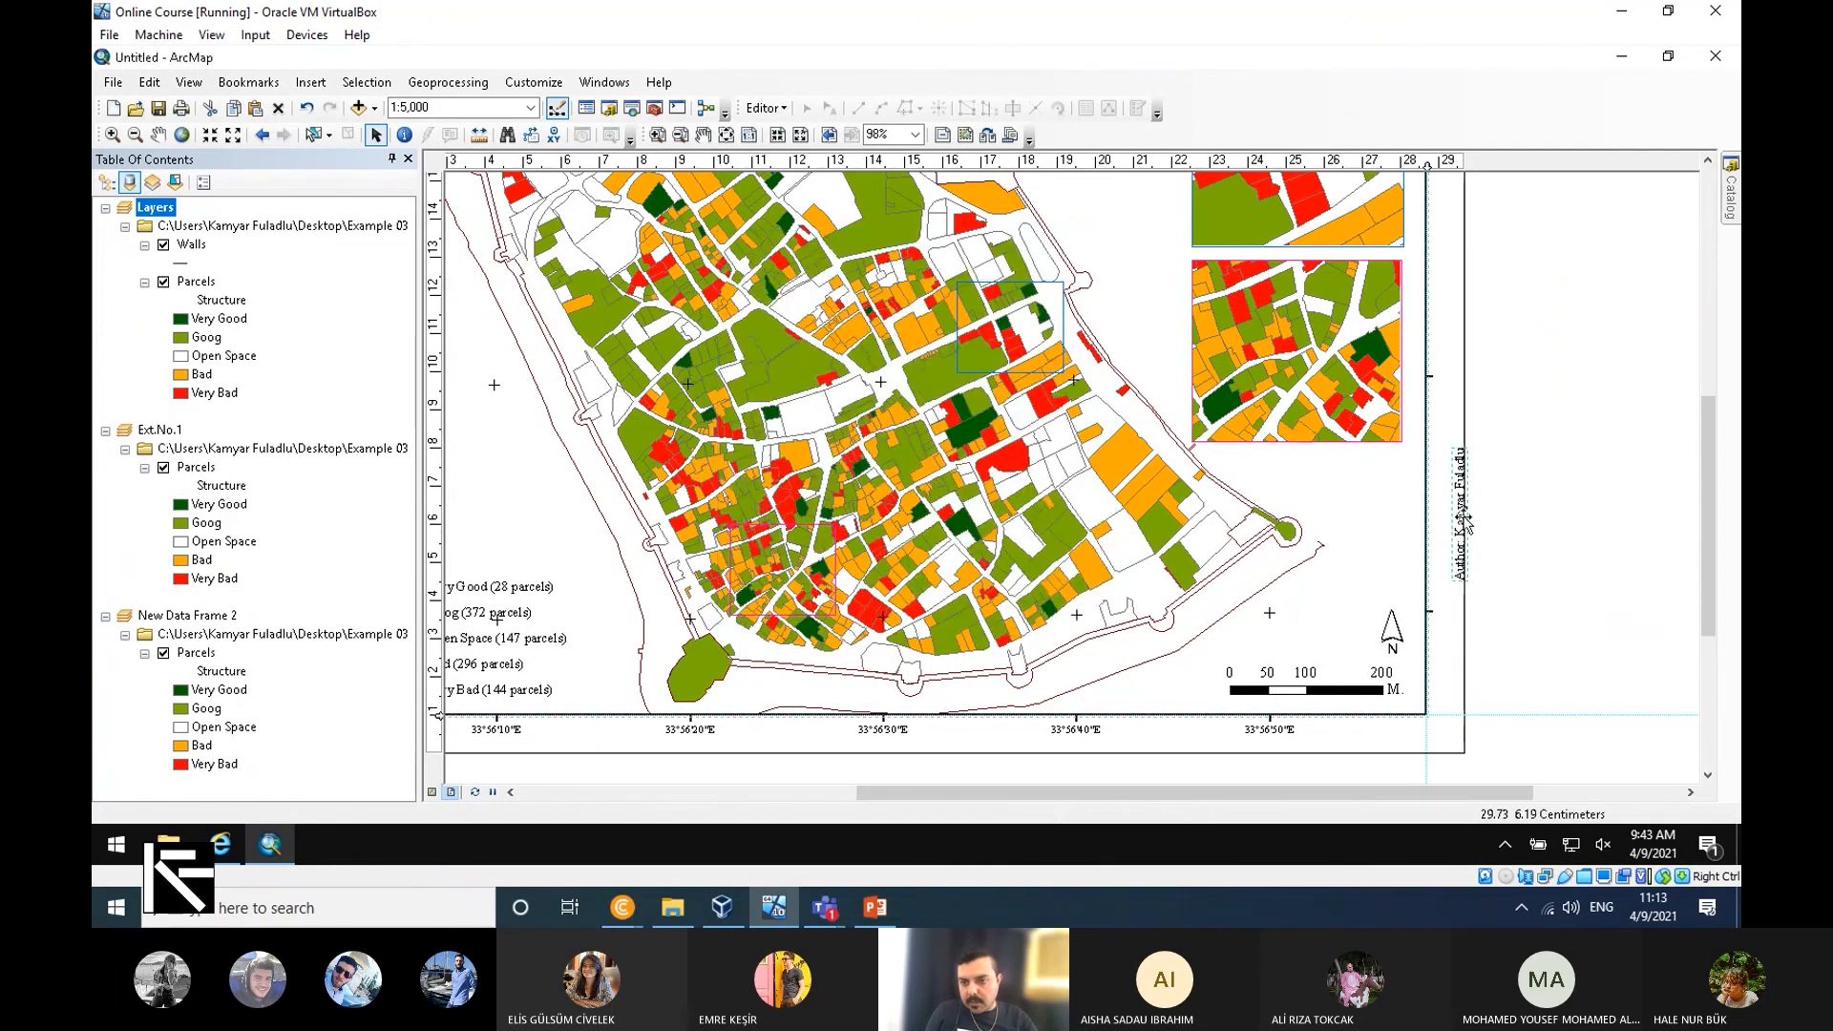
Place the rotated author text in the page's east margin, just outside the main map frame.
{"action": "mouse_move", "coordinate": [1460, 520]}
{"action": "left_mouse_down"}
{"action": "mouse_move", "coordinate": [1439, 523]}
{"action": "mouse_move", "coordinate": [1445, 567]}
{"action": "mouse_move", "coordinate": [1445, 542]}
{"action": "left_mouse_up"}
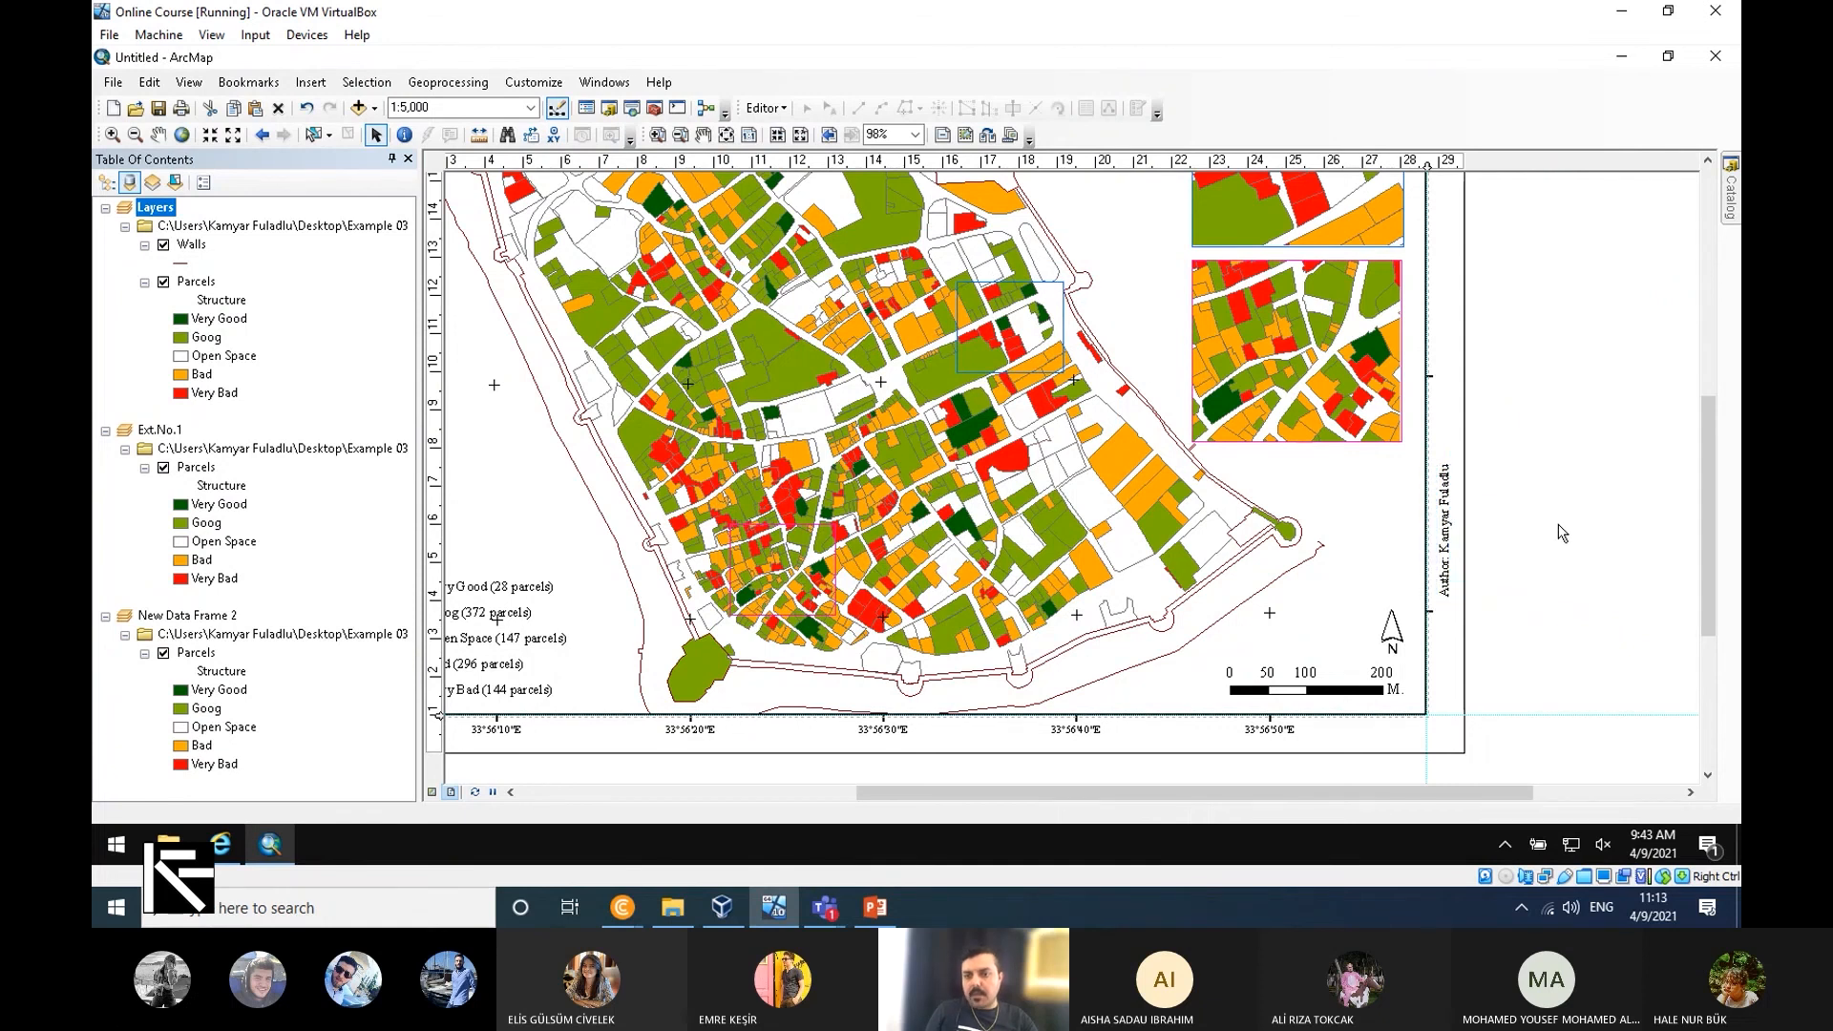
{"action": "scroll", "coordinate": [1139, 420], "scroll_direction": "down", "scroll_amount": 2}
{"action": "scroll", "coordinate": [1139, 420], "scroll_direction": "up", "scroll_amount": 3}
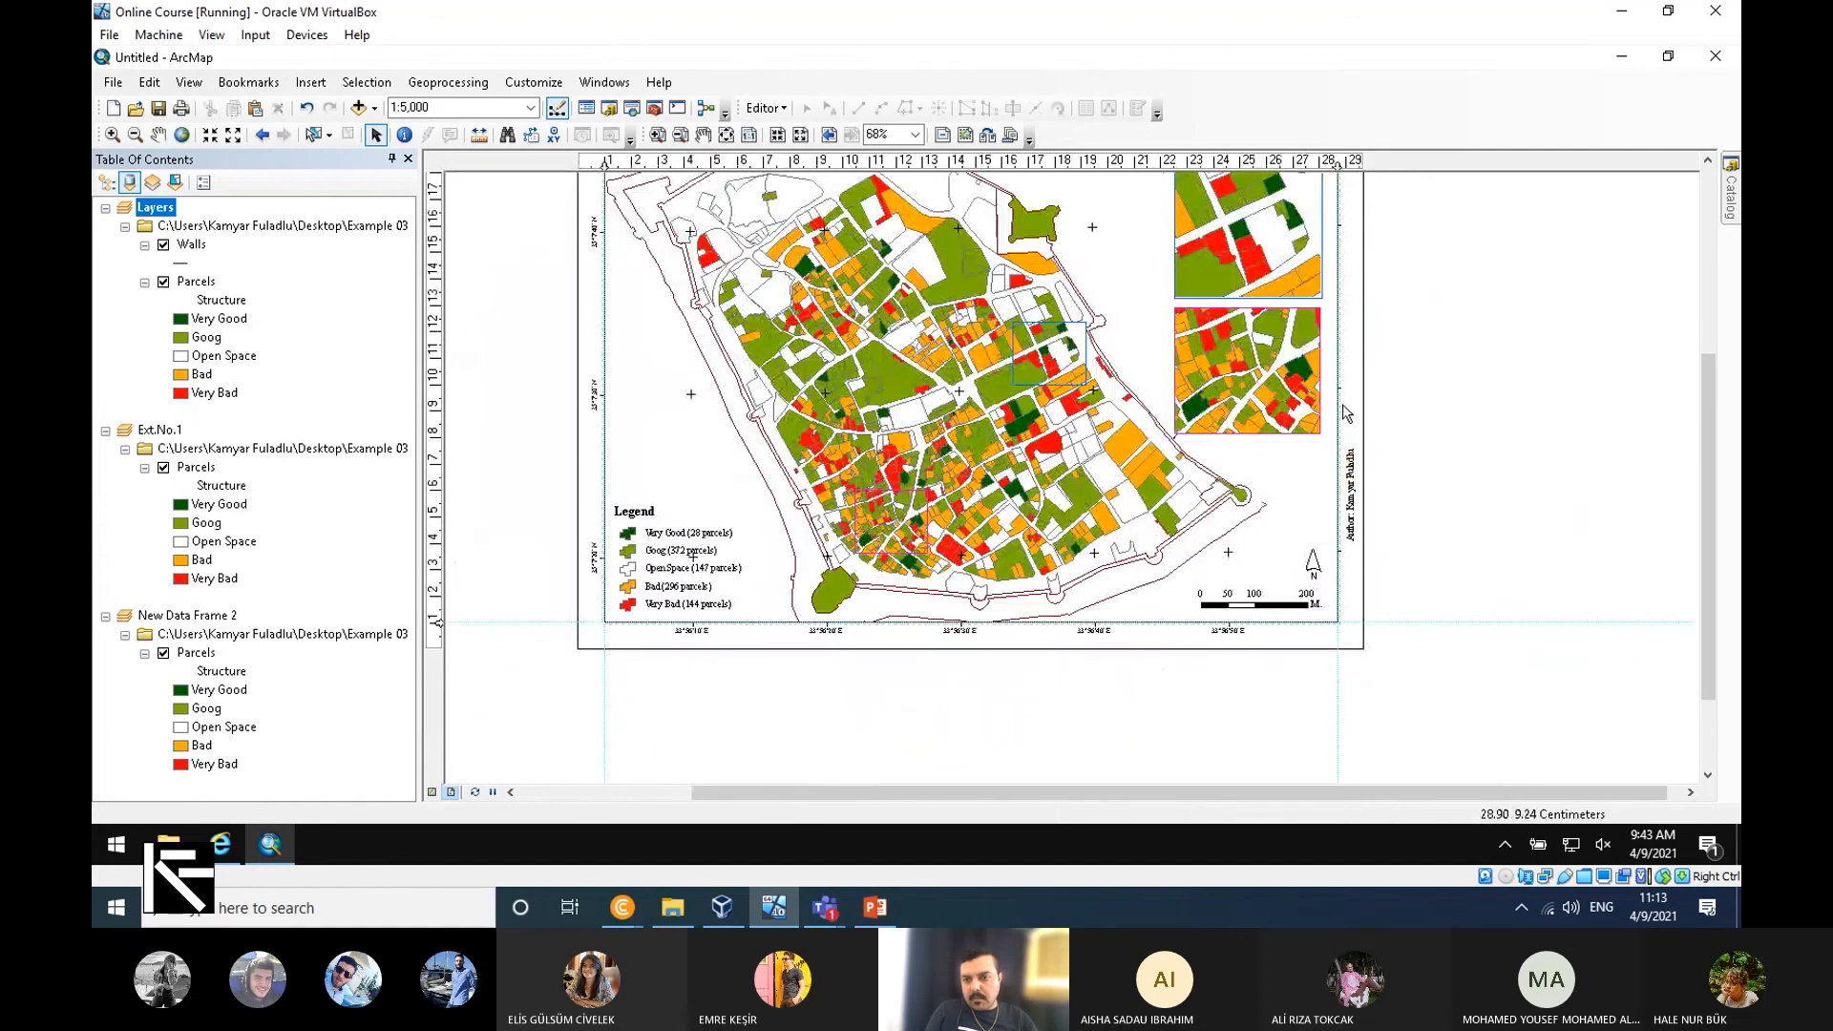
Start exporting the map and view the available output file types.
{"action": "left_click", "coordinate": [105, 34]}
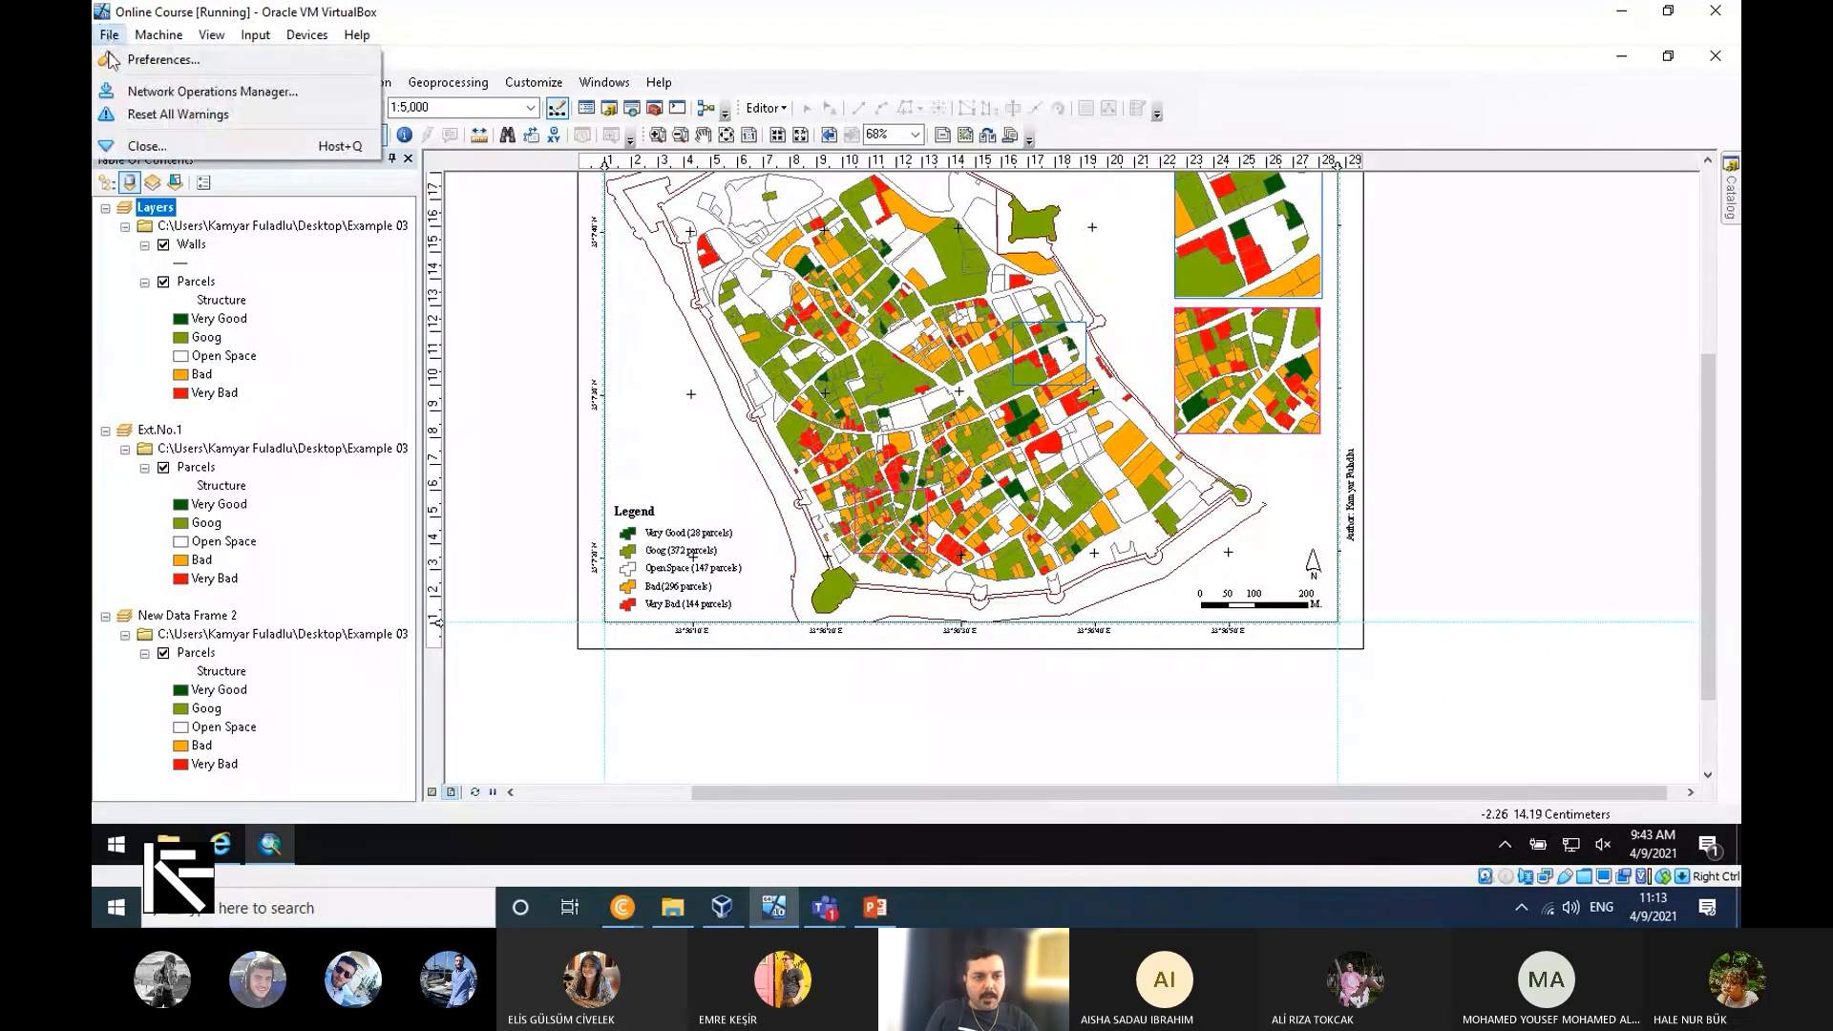
{"action": "mouse_move", "coordinate": [153, 35]}
{"action": "left_click", "coordinate": [112, 82]}
{"action": "left_click", "coordinate": [113, 82]}
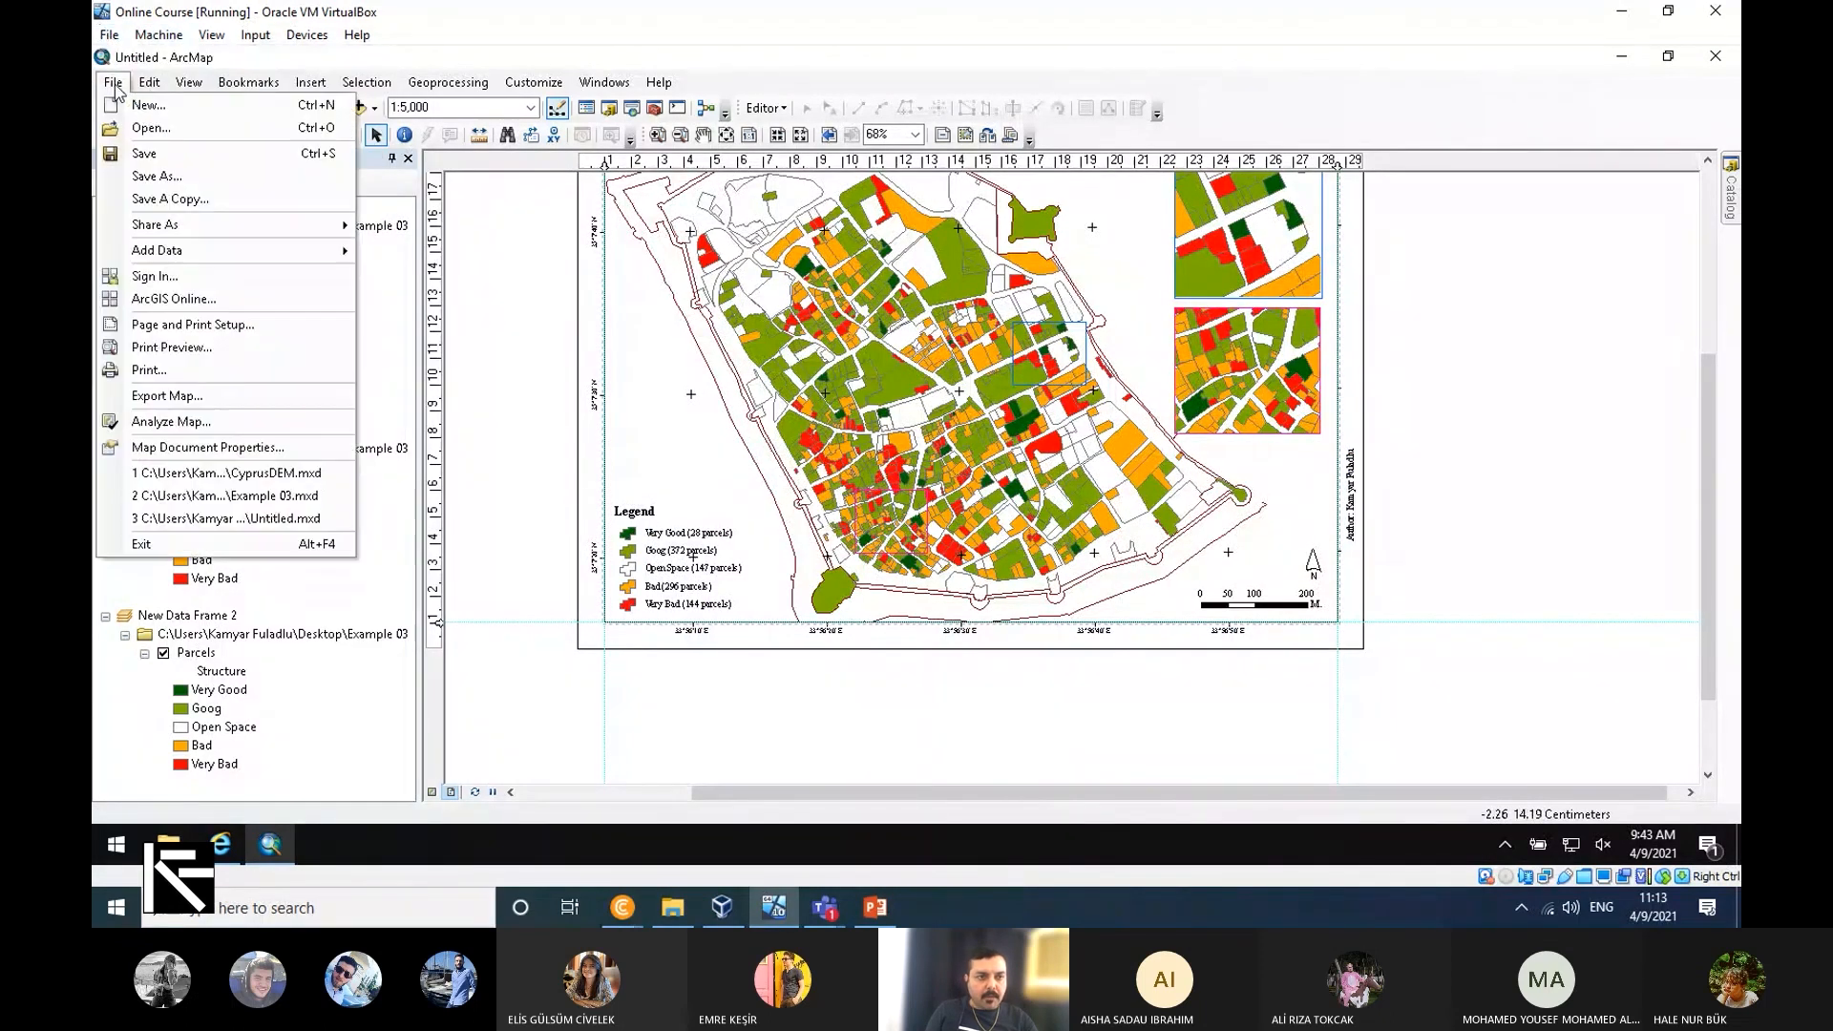
{"action": "left_click", "coordinate": [213, 378]}
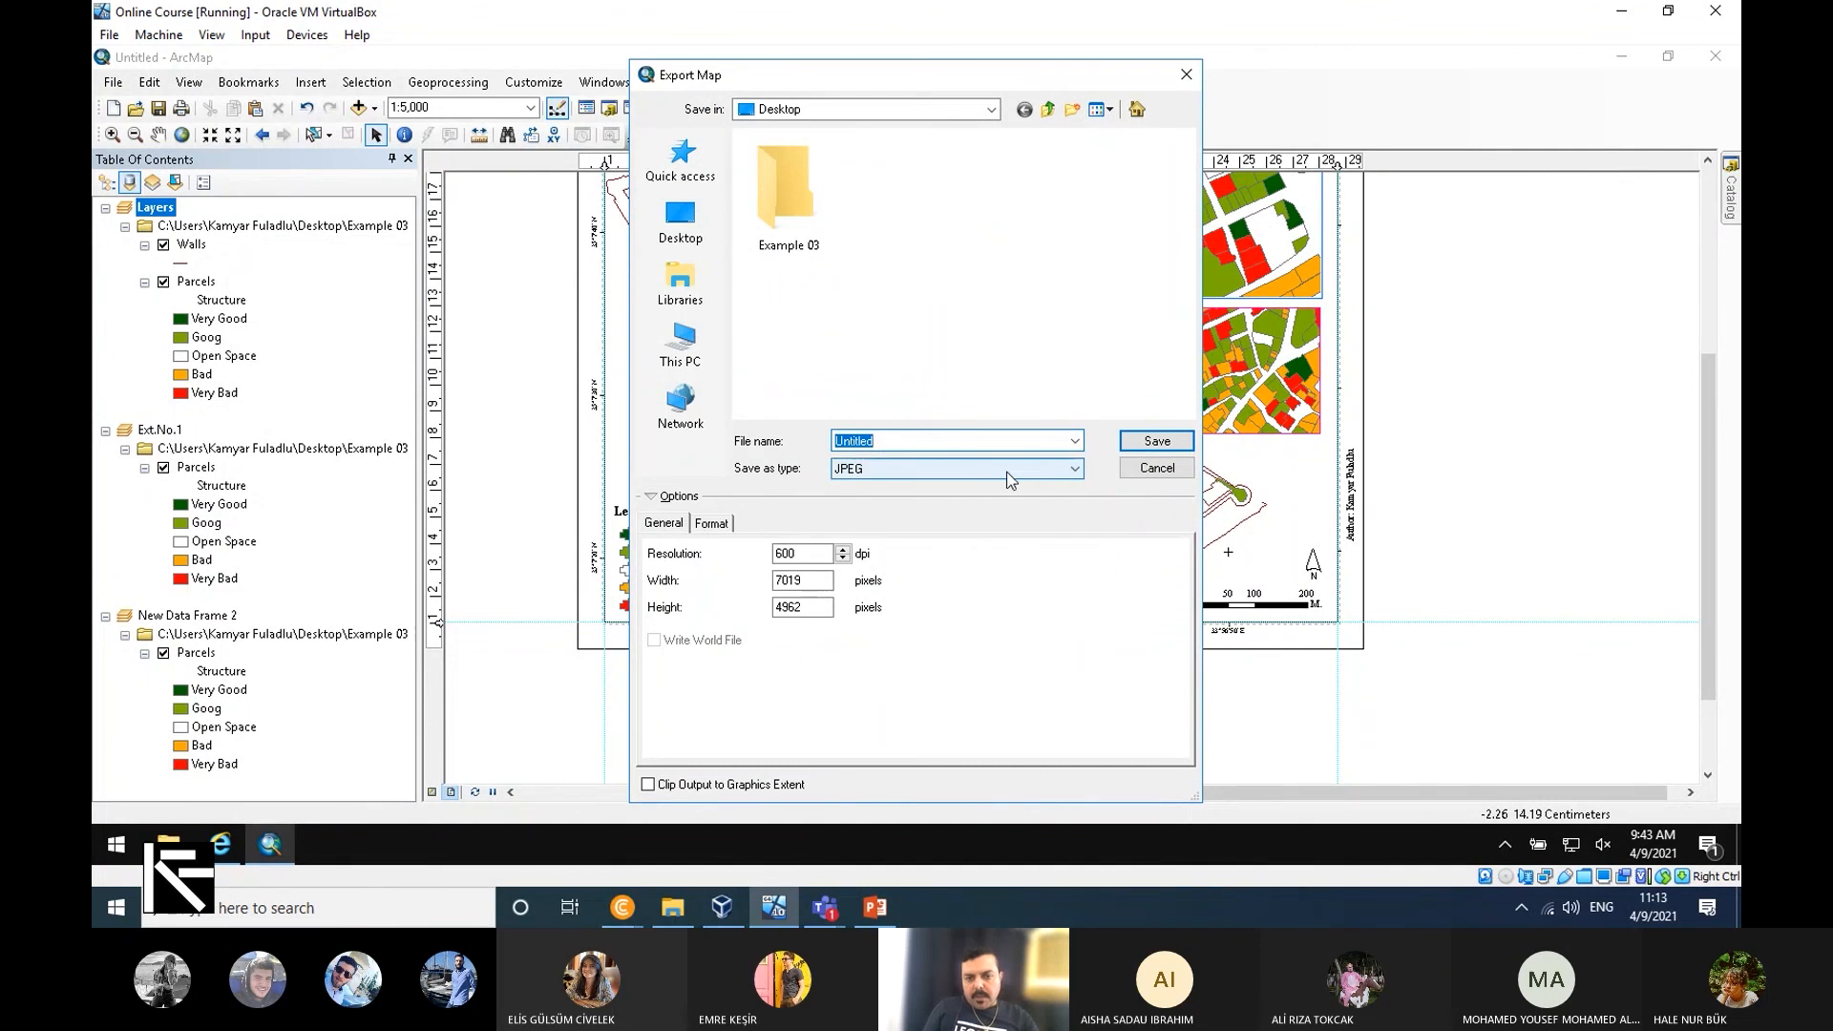
{"action": "left_click", "coordinate": [950, 469]}
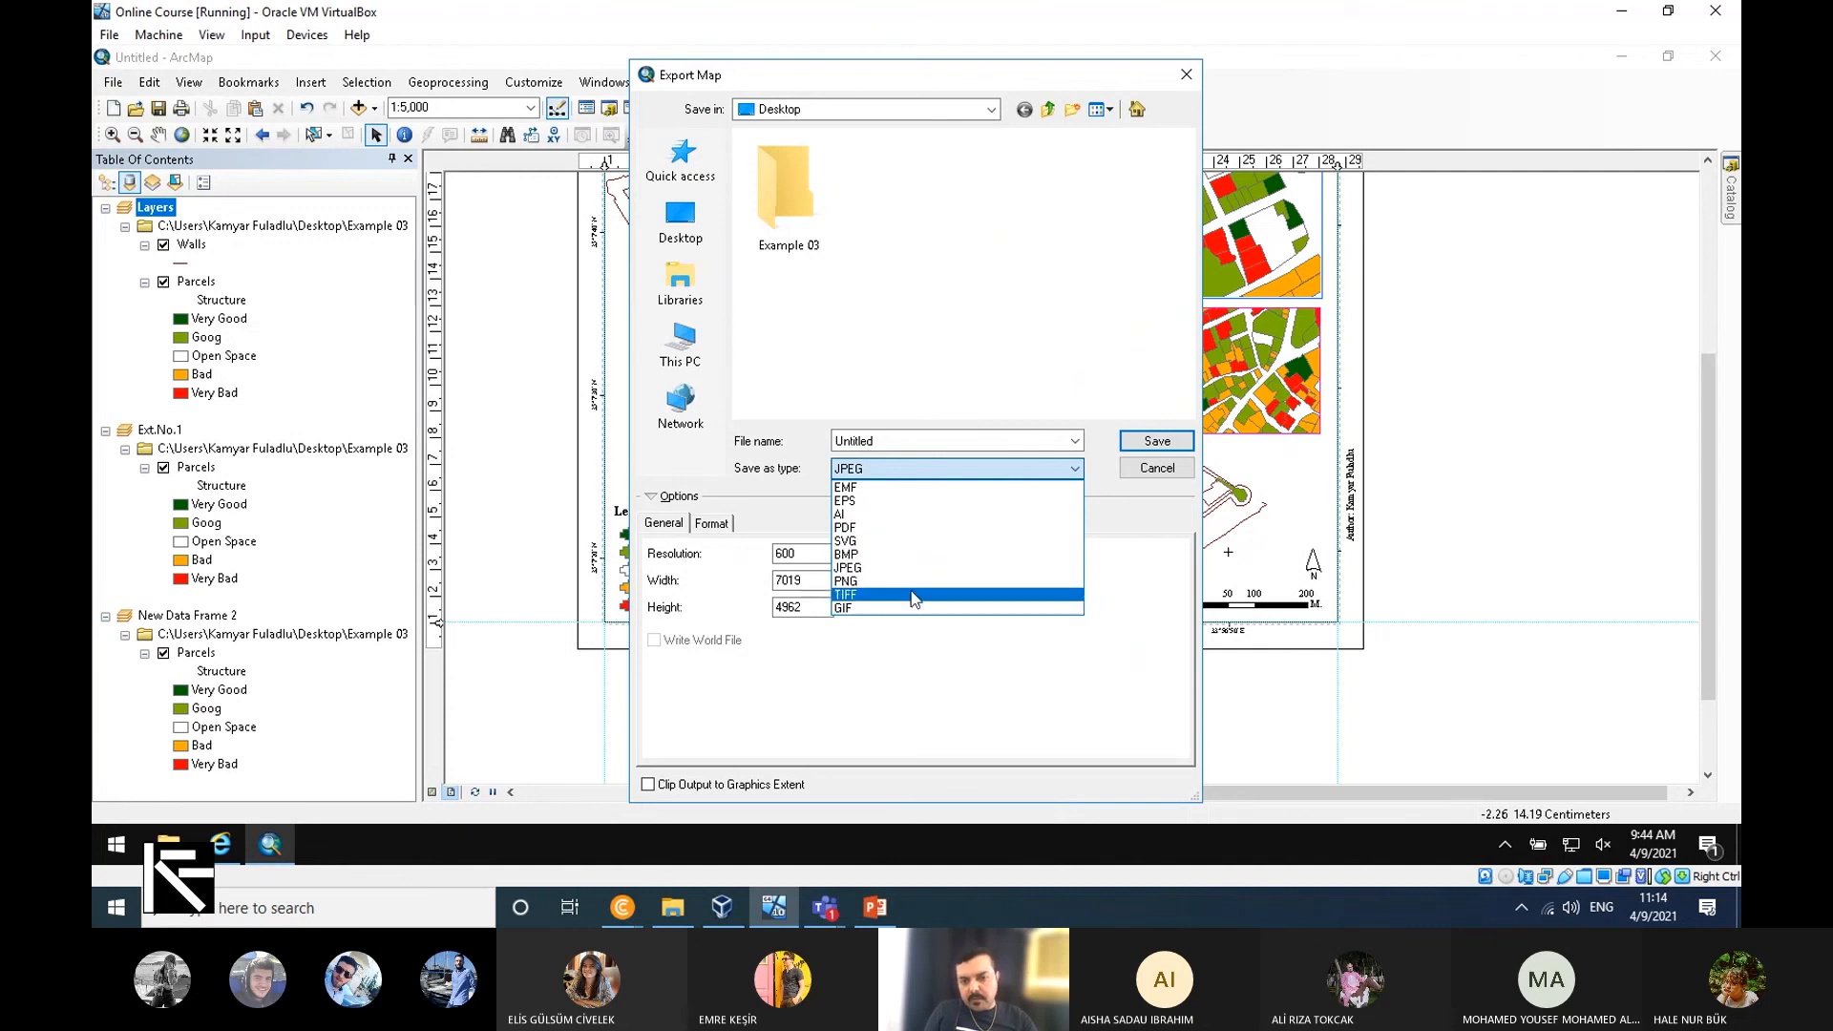
{"action": "left_click", "coordinate": [924, 653]}
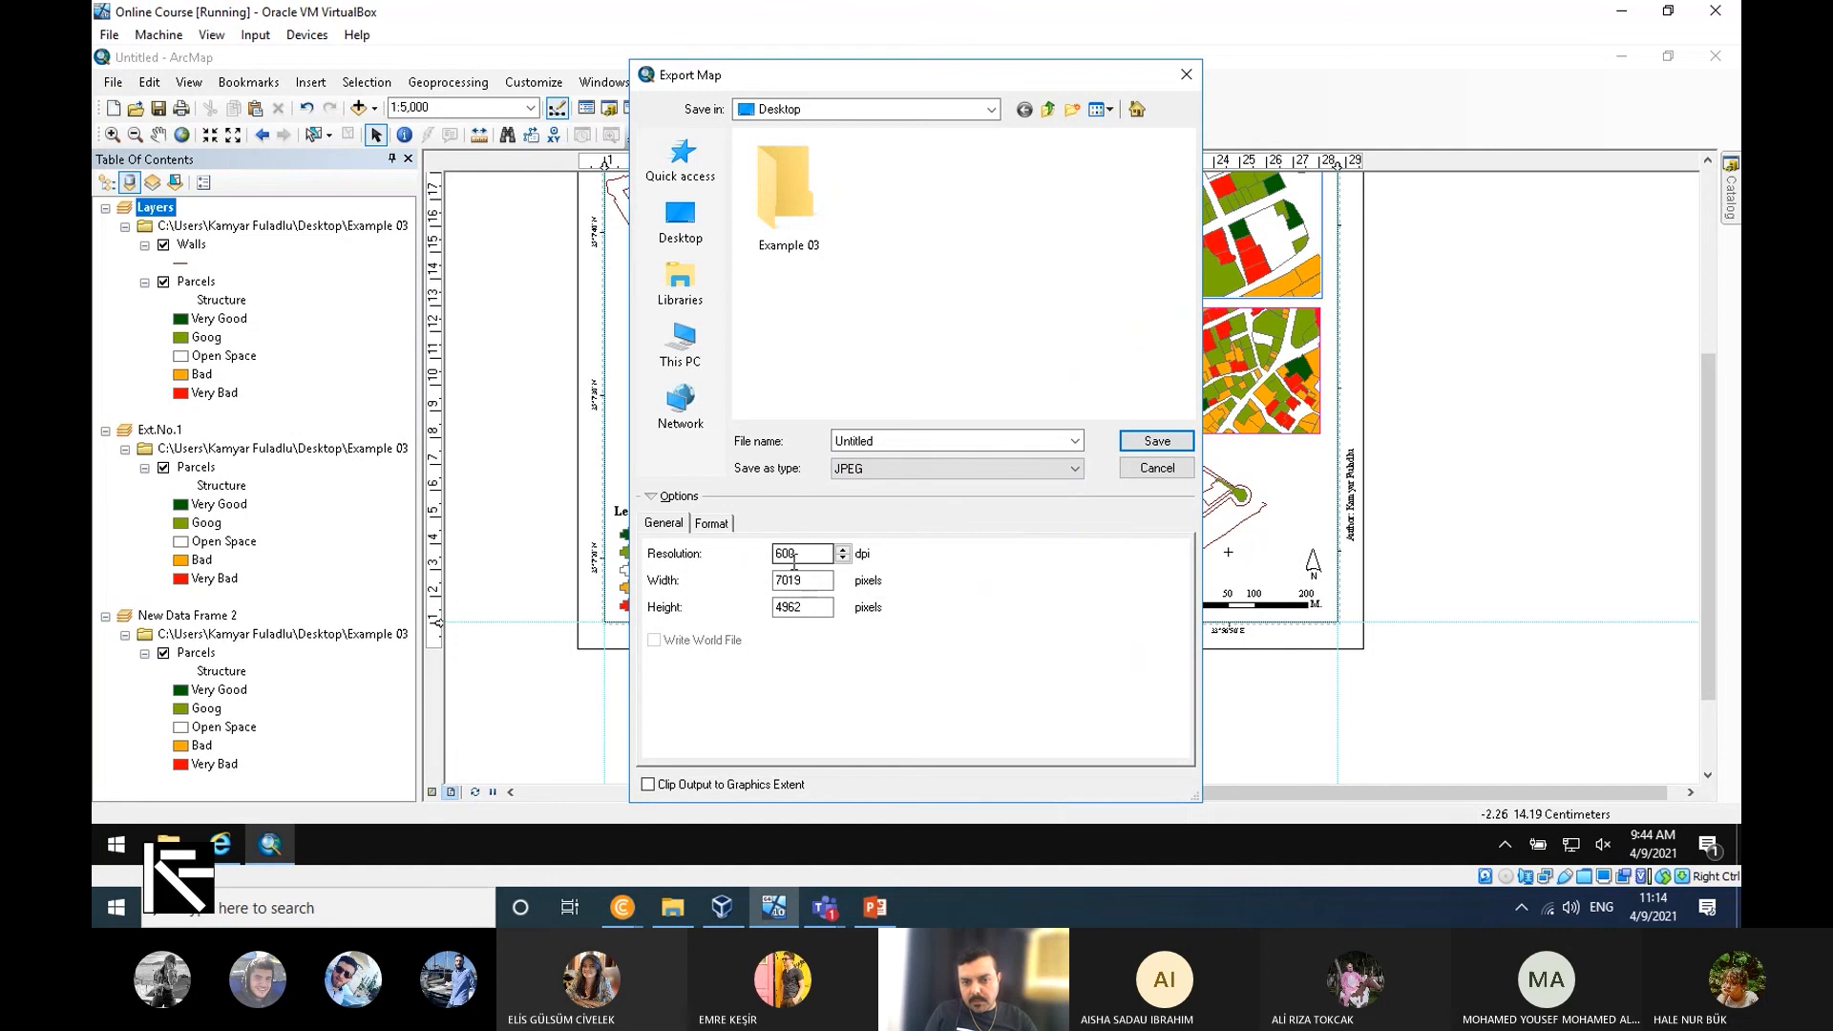
Export the map to the Desktop as Example 03 in JPEG format at 600 dpi, and minimize the map window to show the desktop.
{"action": "double_click", "coordinate": [922, 444]}
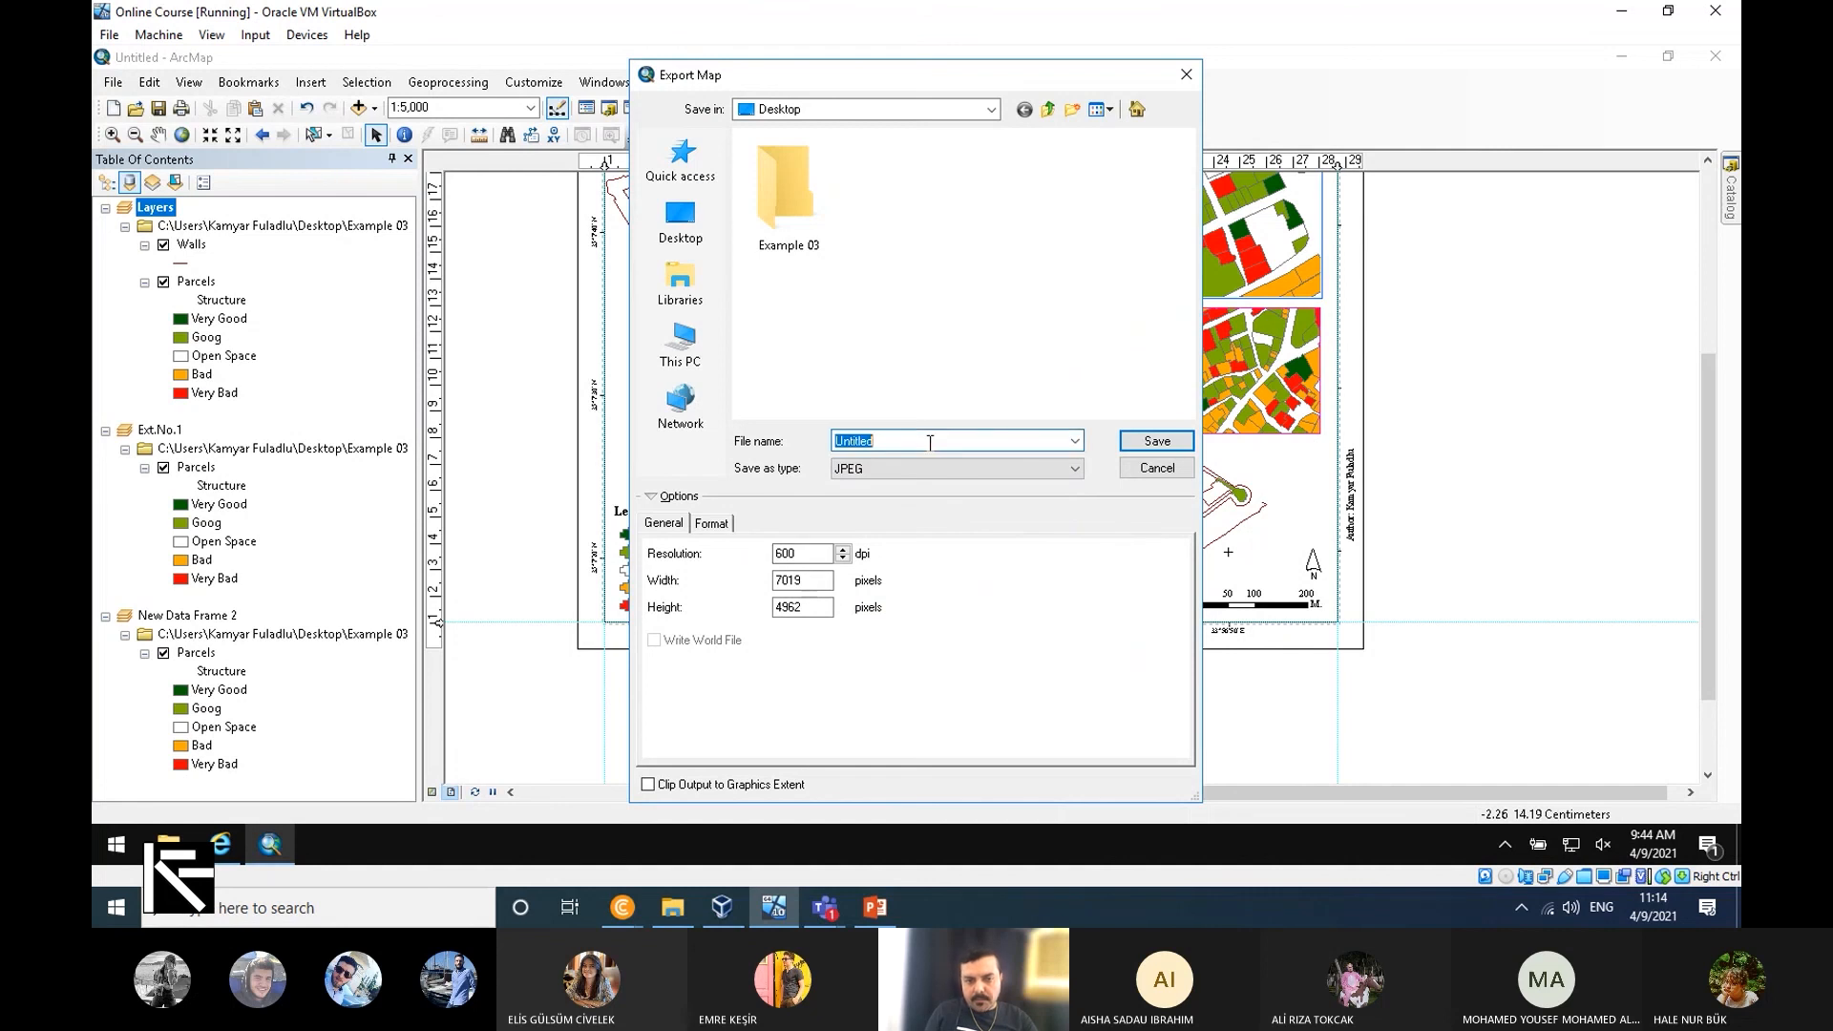
{"action": "type", "text": "Ex"}
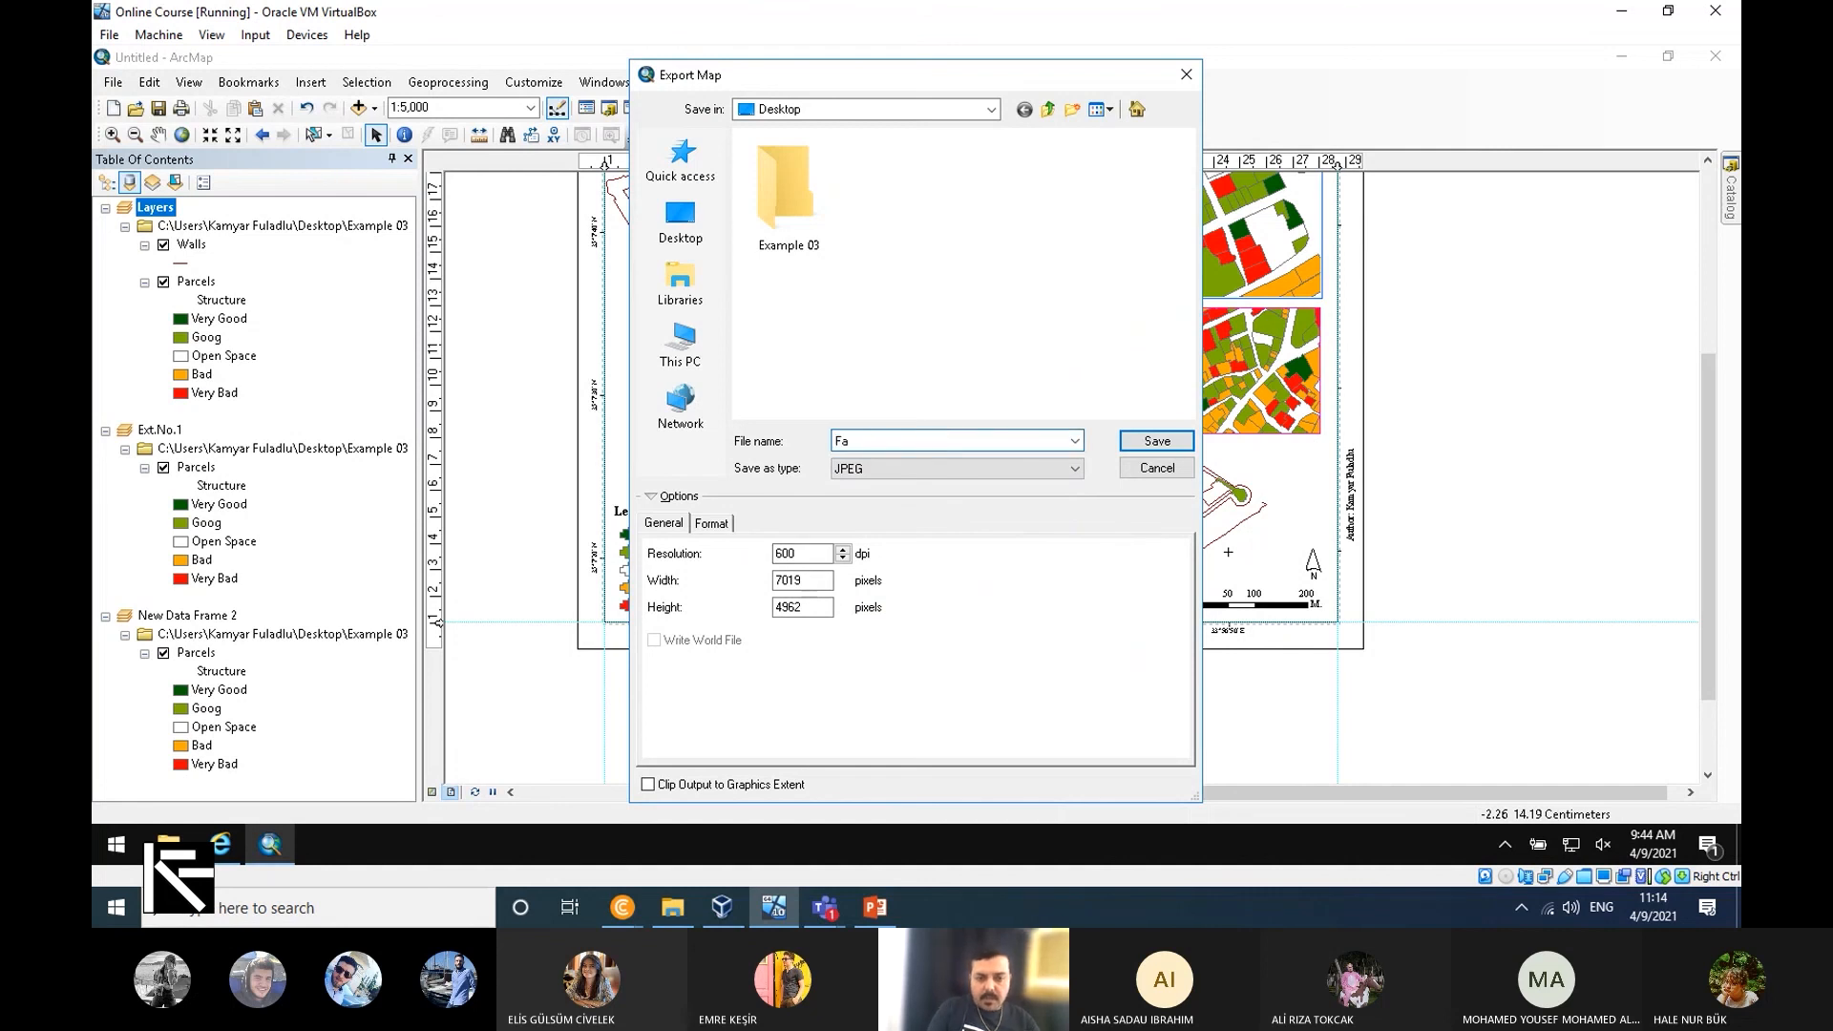
{"action": "key", "text": "BackSpace"}
{"action": "key", "text": "BackSpace"}
{"action": "type", "text": "Exam"}
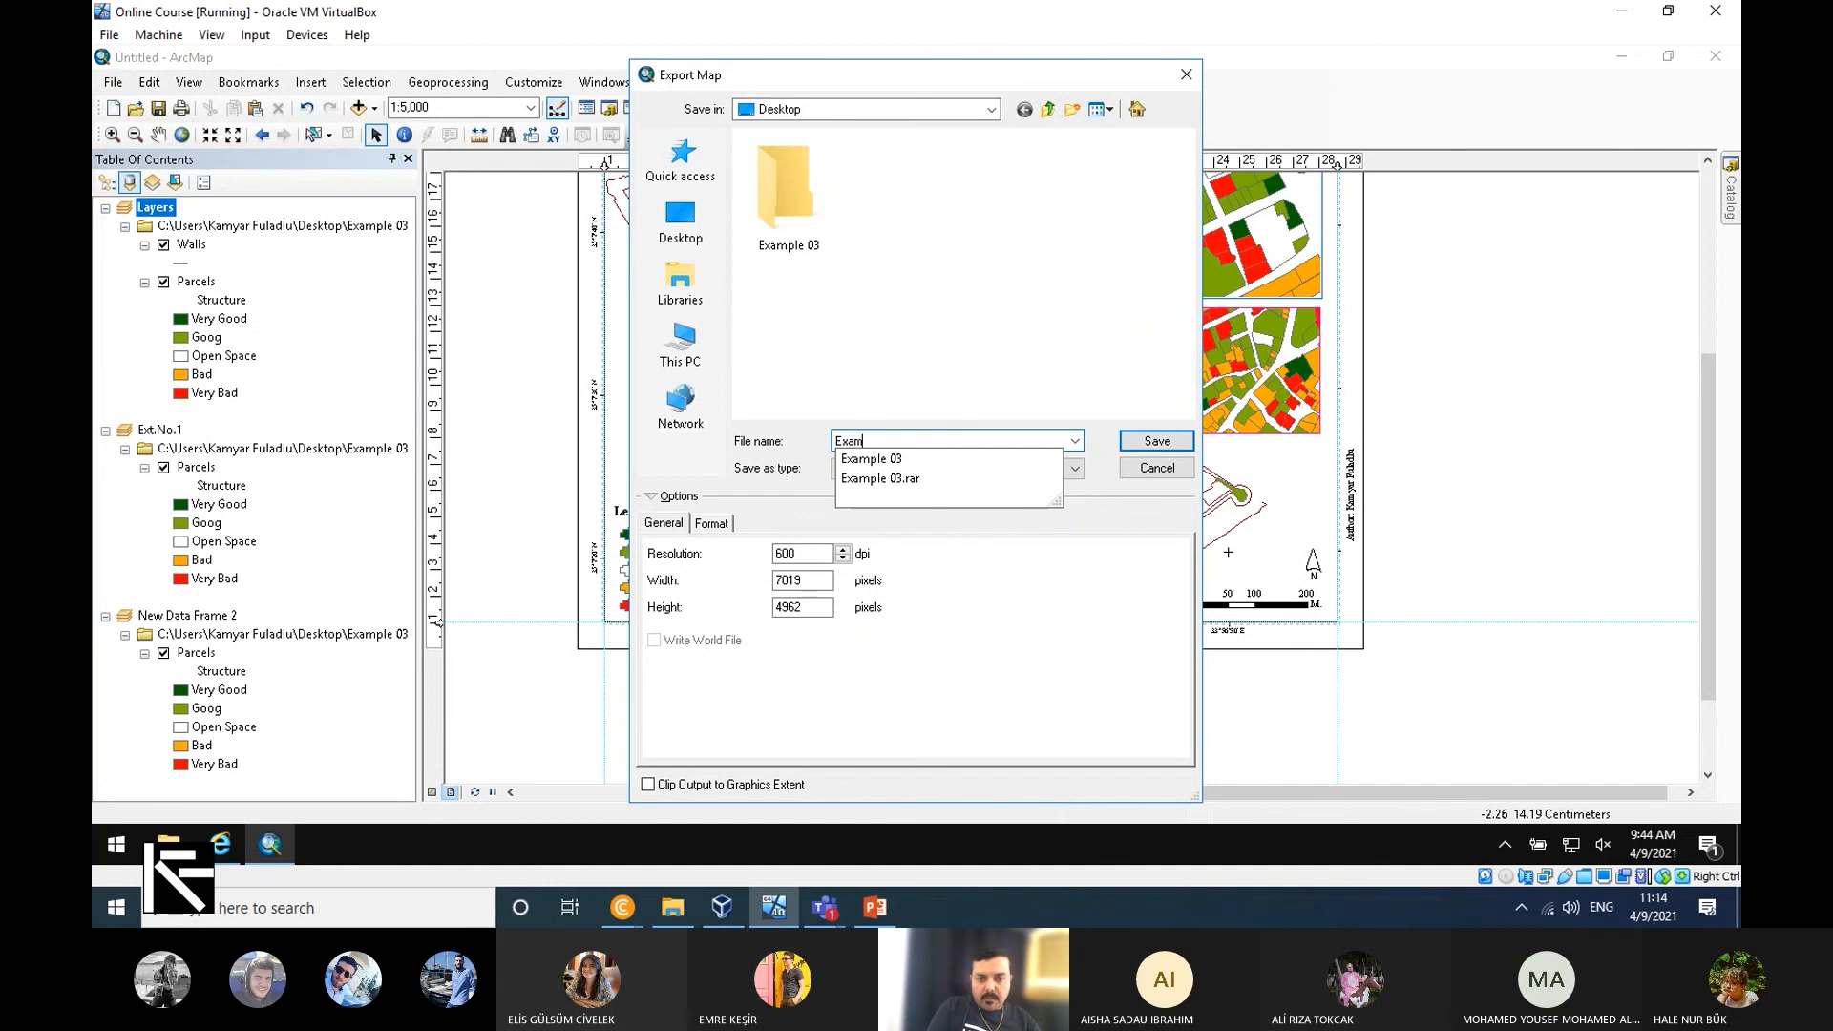
{"action": "type", "text": "ple 03"}
{"action": "left_click", "coordinate": [1021, 635]}
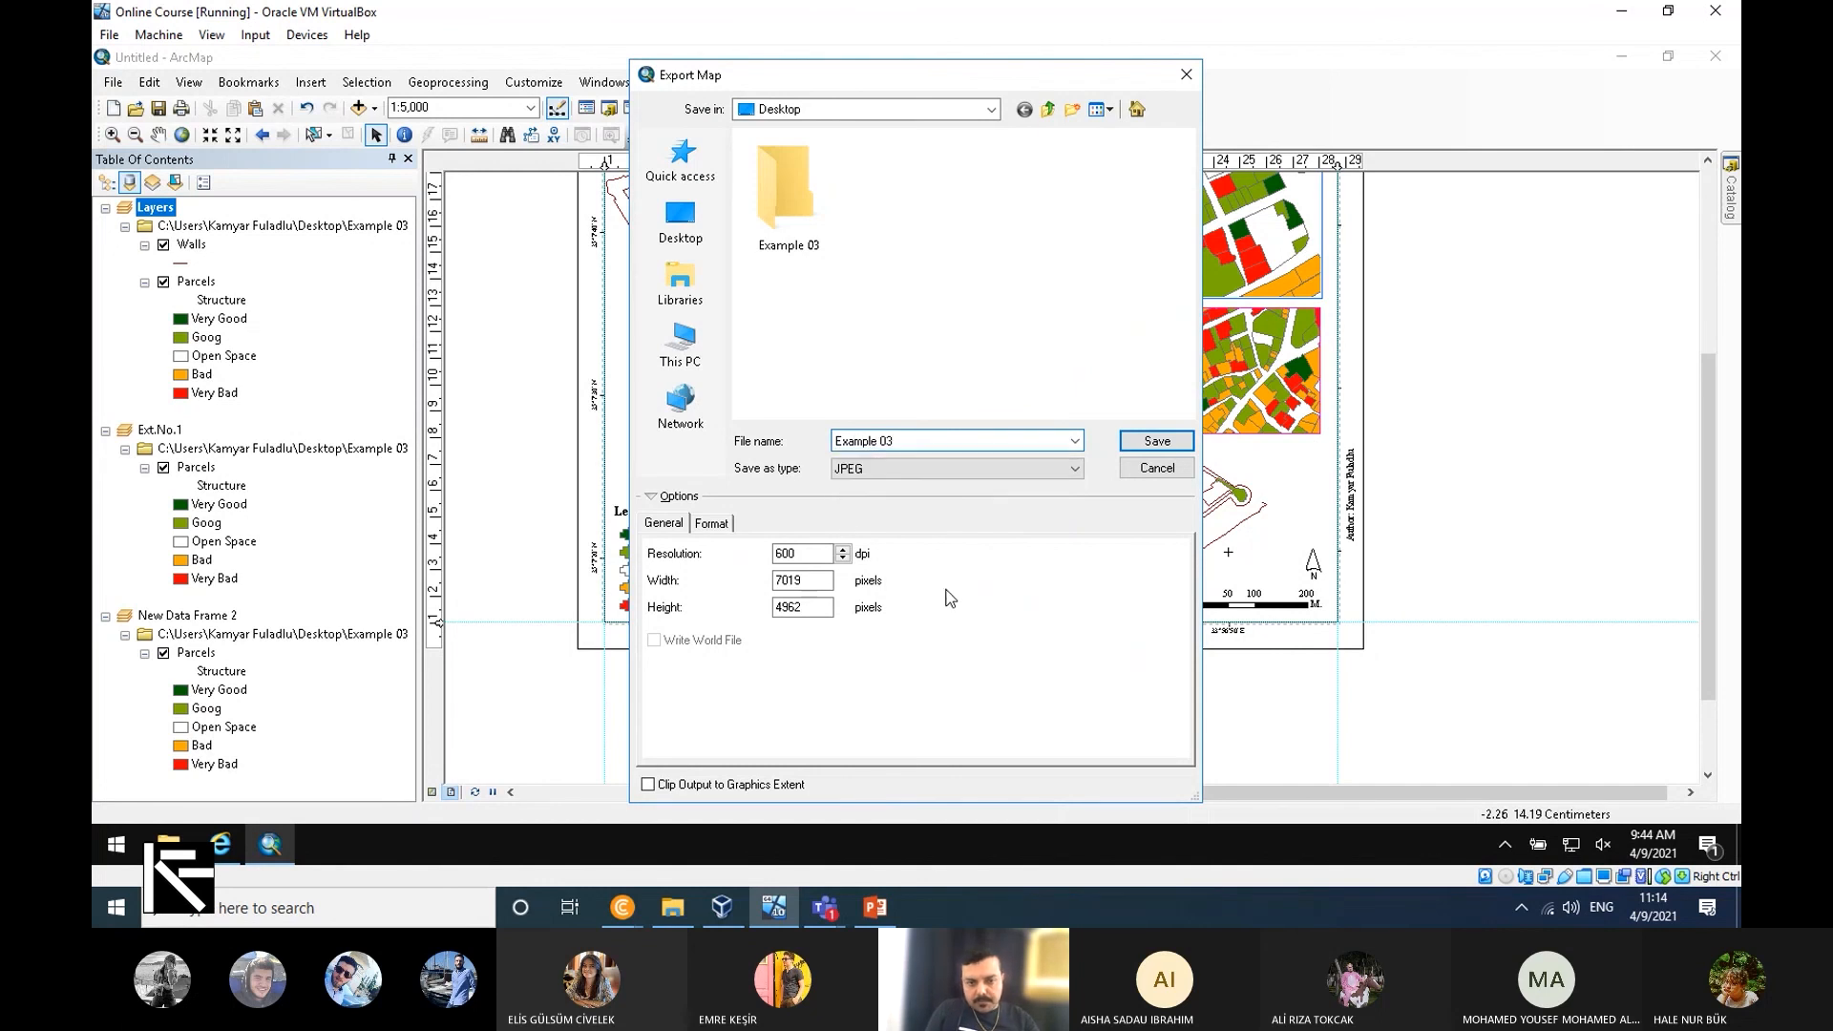
{"action": "left_click", "coordinate": [1142, 440]}
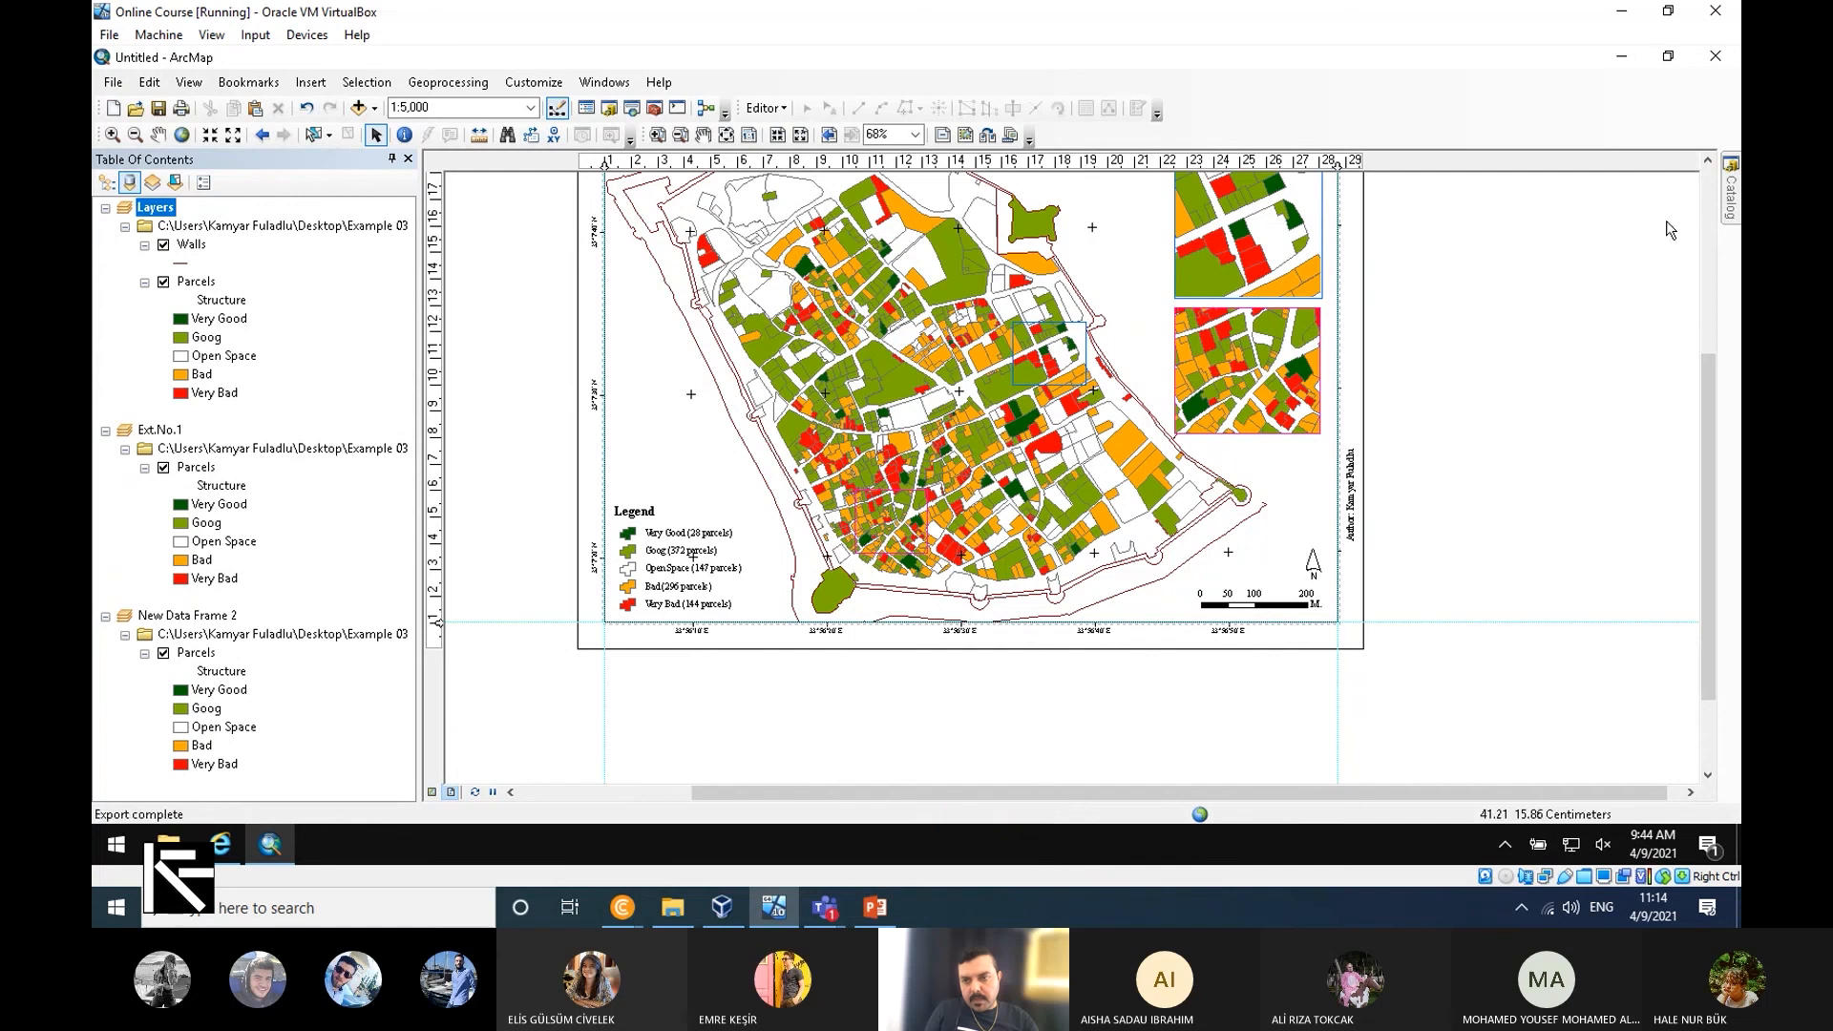
{"action": "left_click", "coordinate": [1623, 60]}
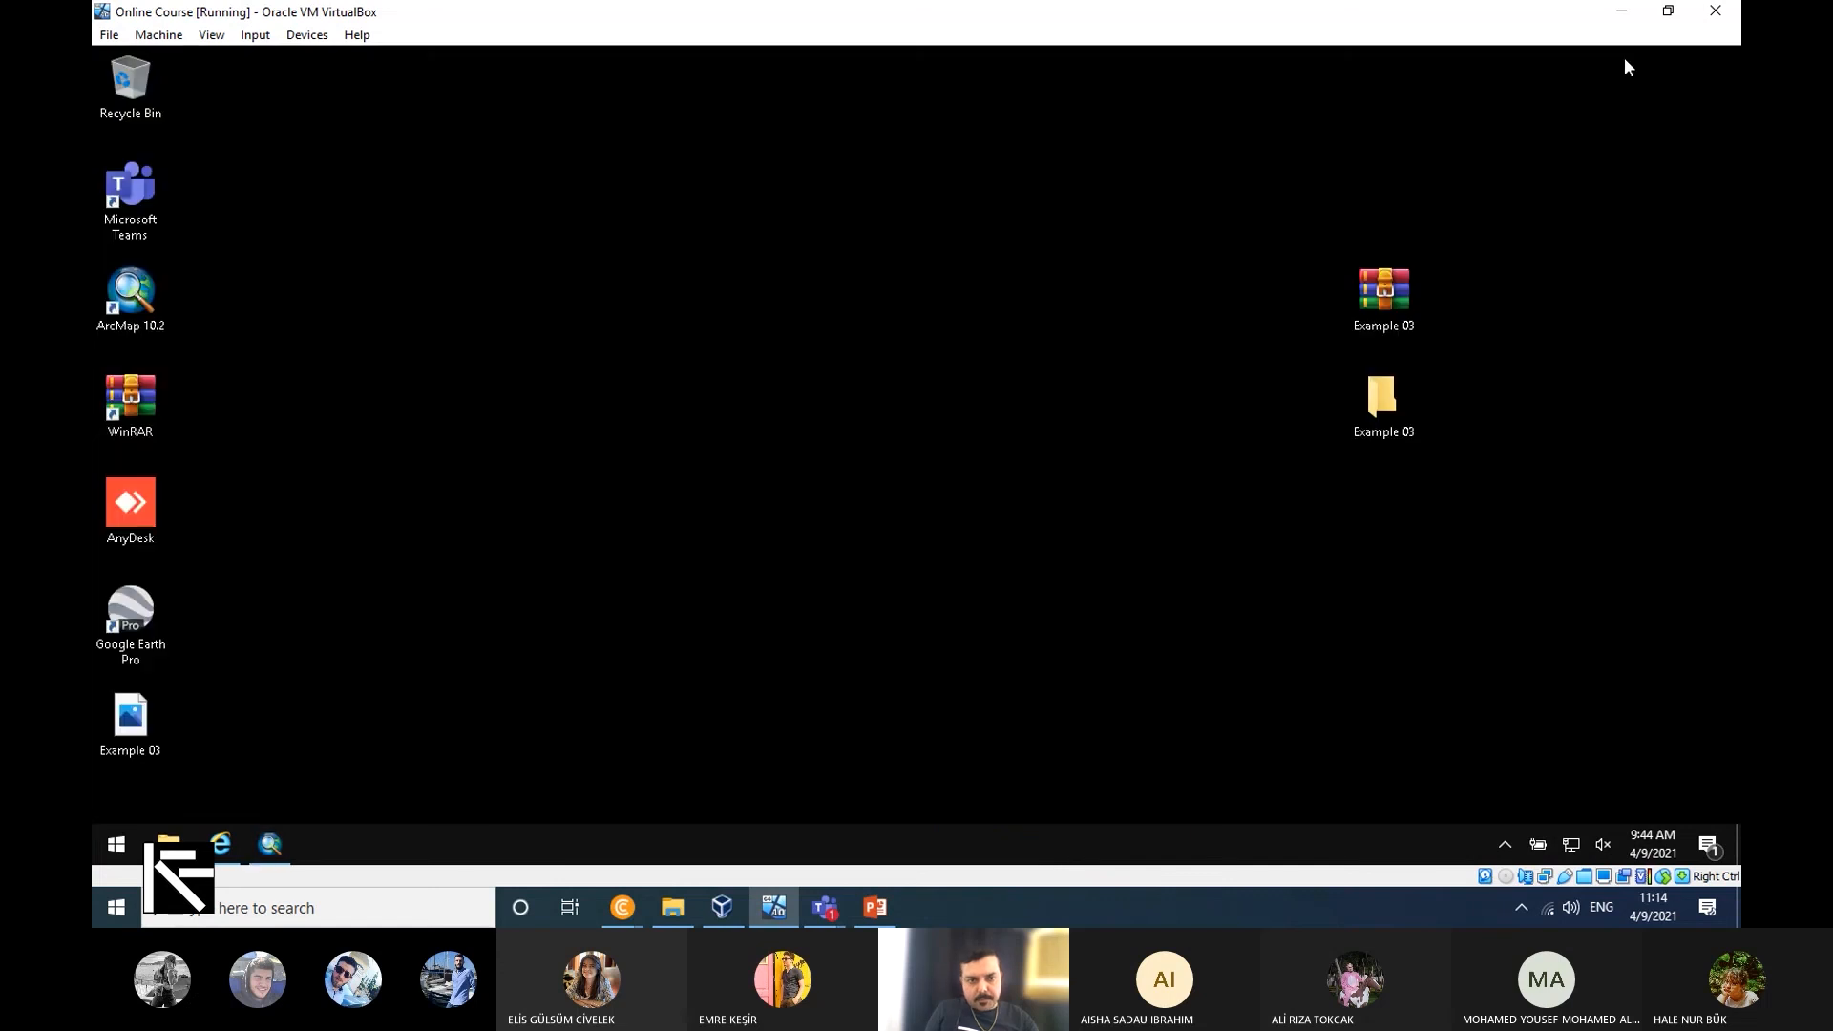
Open the exported Example 03 image from the desktop in Paint and zoom out to 12.5% to show the map layout.
{"action": "right_click", "coordinate": [141, 724]}
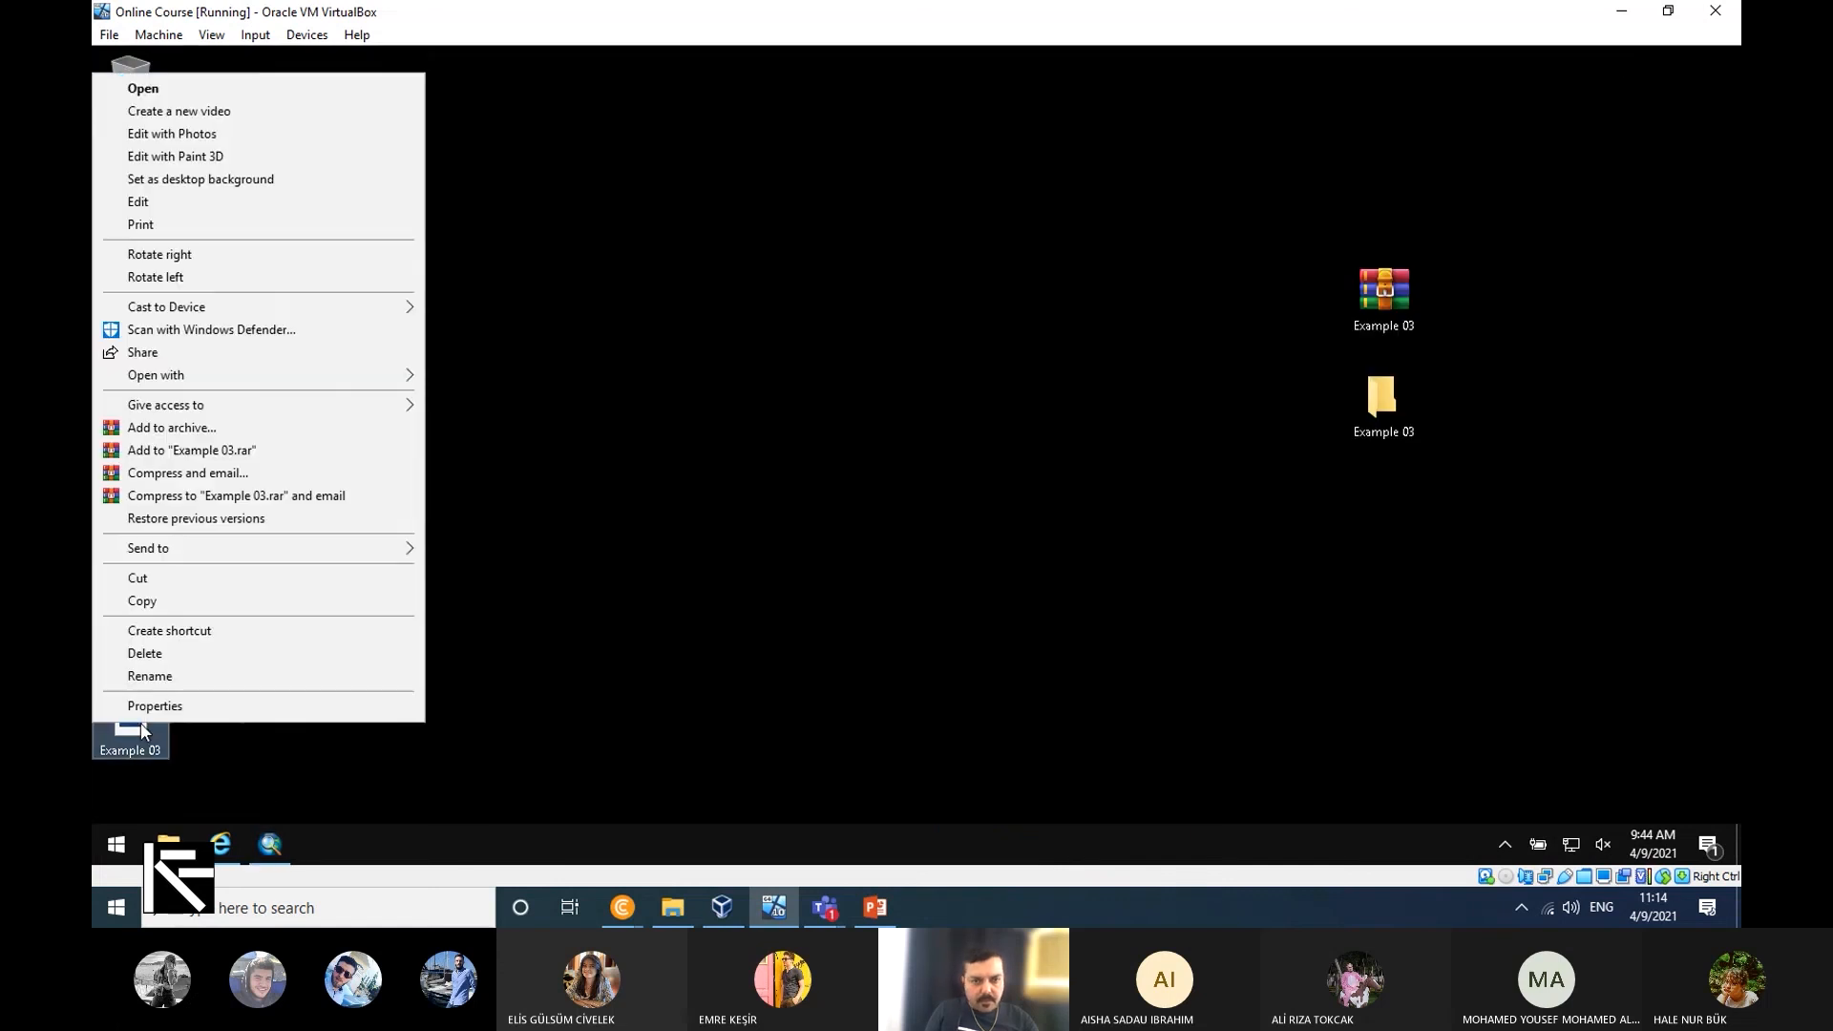
{"action": "left_click", "coordinate": [181, 195]}
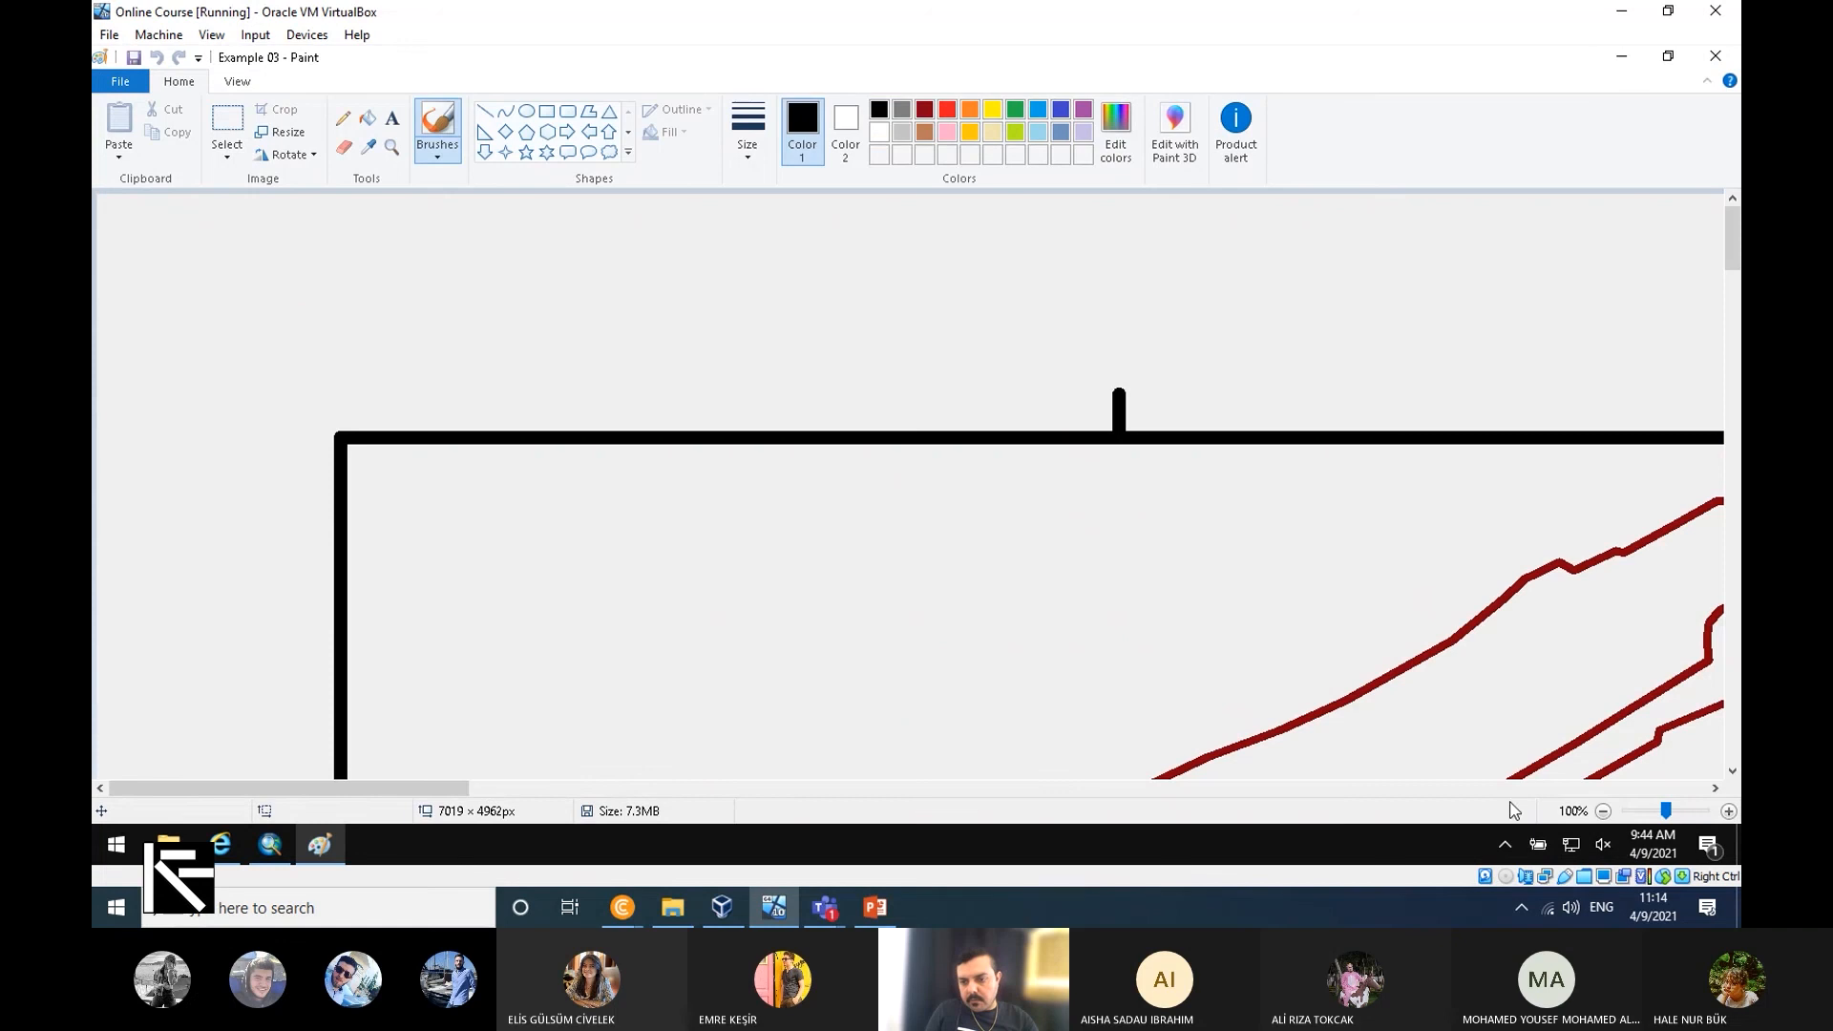
{"action": "left_click", "coordinate": [1603, 811]}
{"action": "left_click", "coordinate": [1603, 811]}
{"action": "left_click", "coordinate": [1603, 811]}
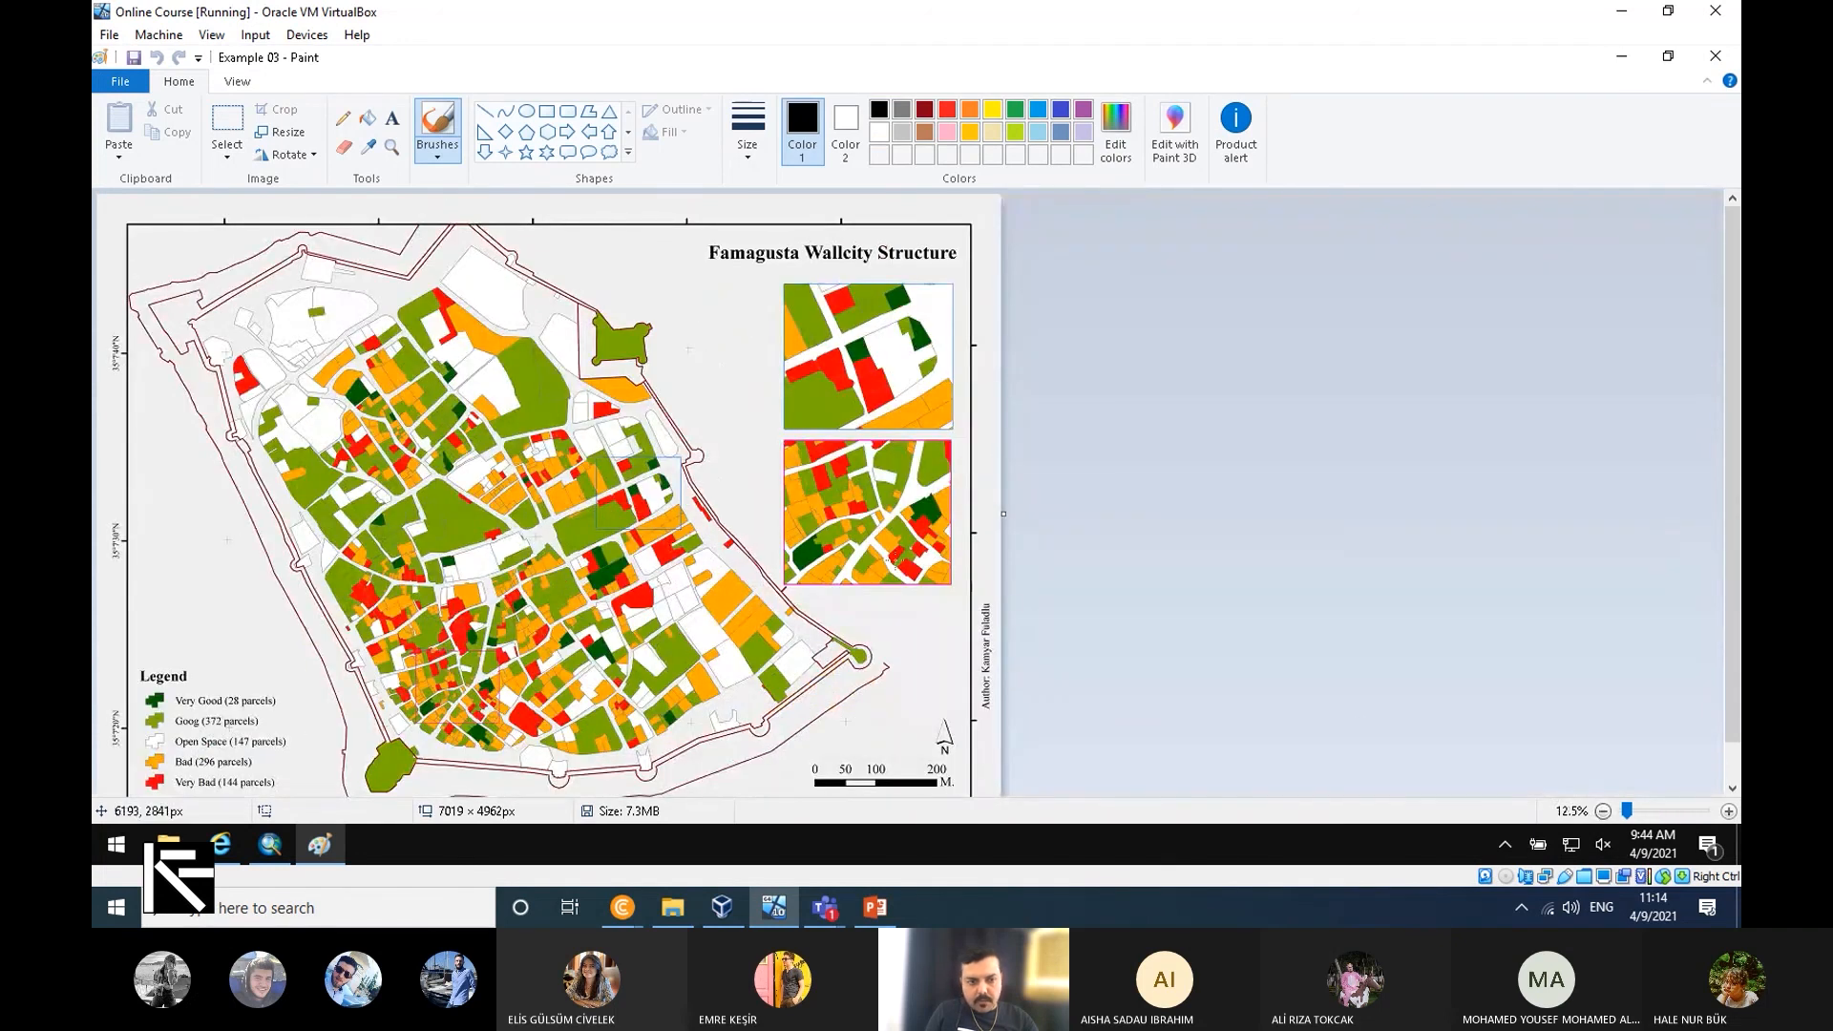
Examine the exported map from top to bottom, including its title, parcel insets, legend, scale bar and coordinate labels.
{"action": "scroll", "coordinate": [895, 562], "scroll_direction": "down", "scroll_amount": 3}
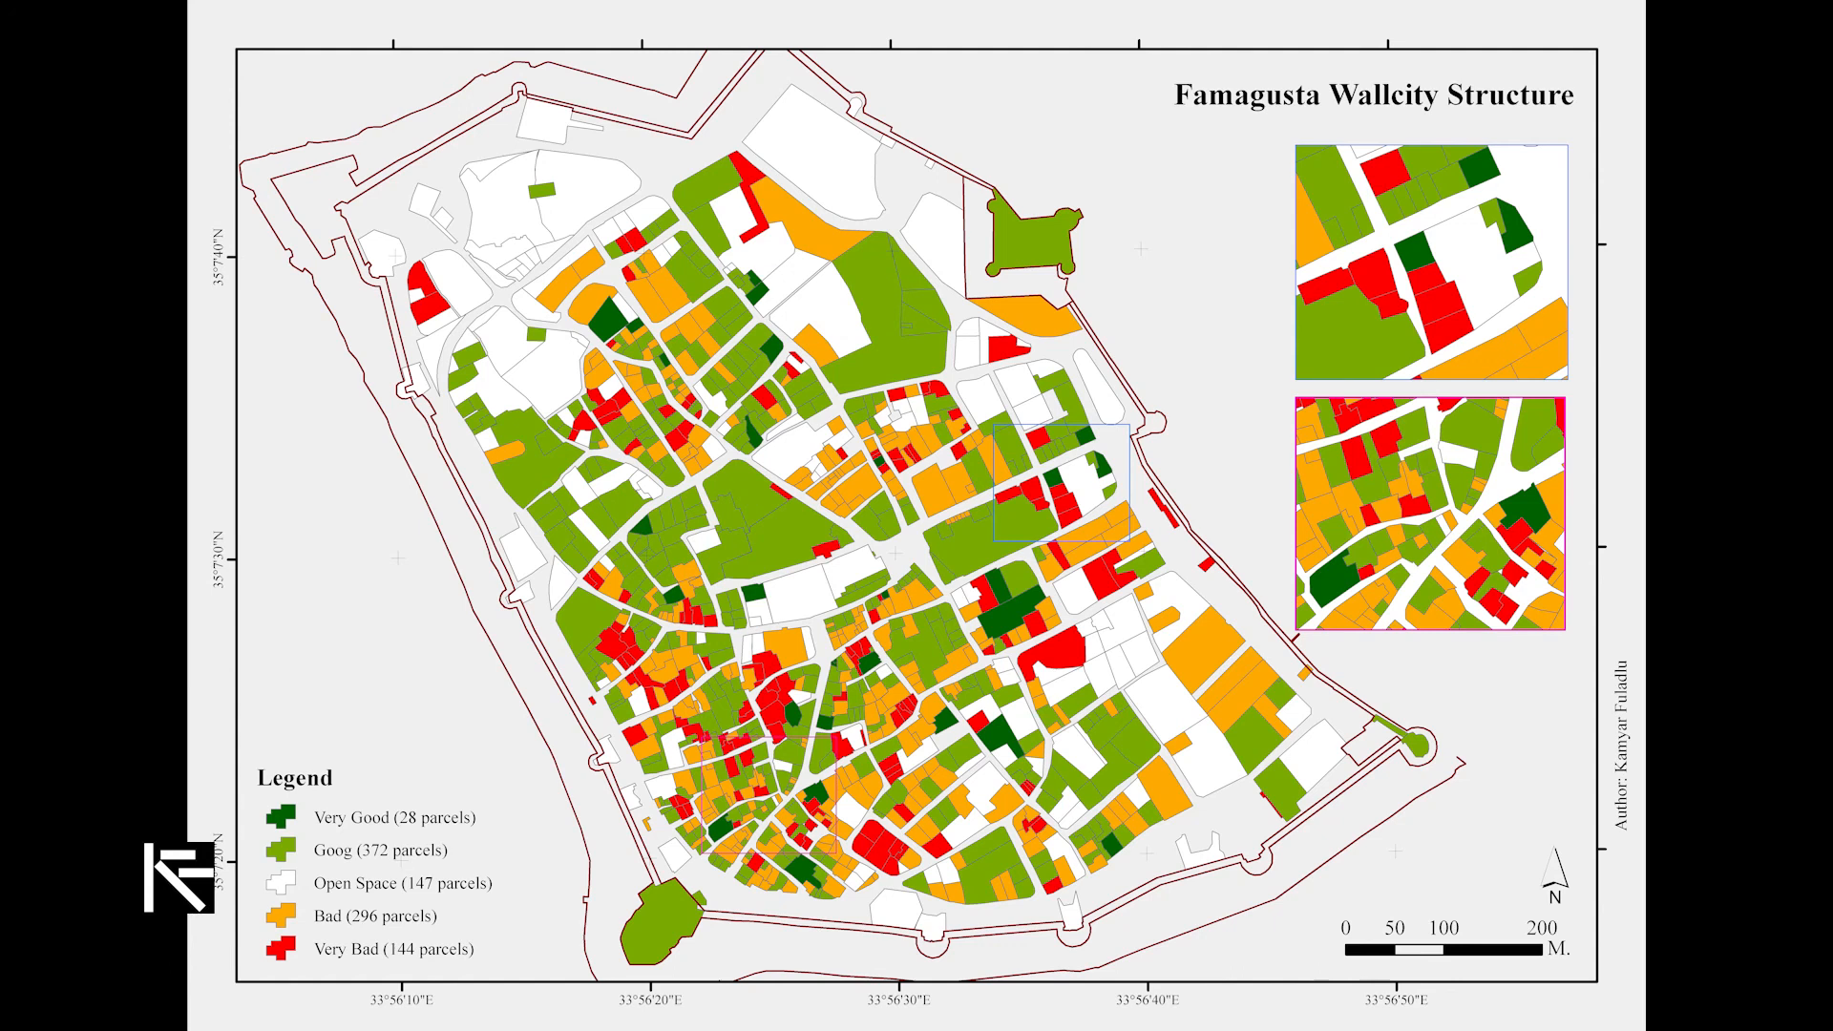
{"action": "key", "text": "Escape"}
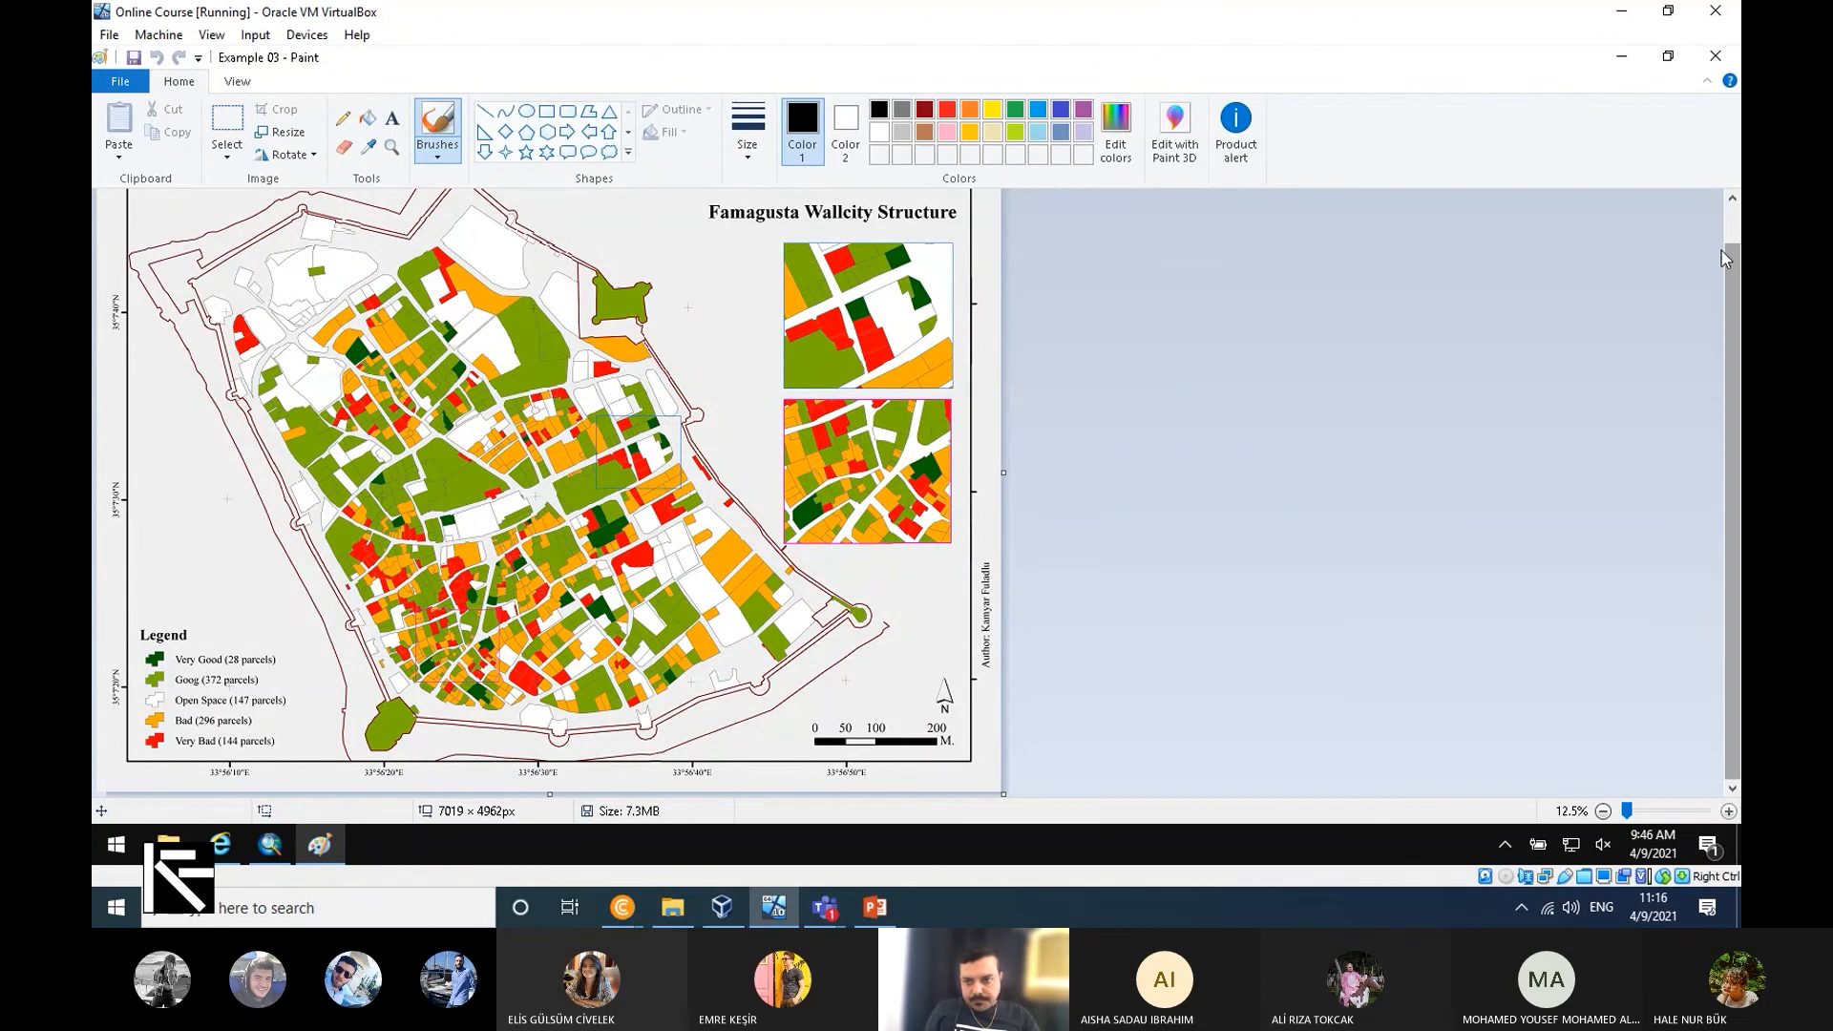
{"action": "scroll", "coordinate": [1645, 274], "scroll_direction": "up", "scroll_amount": 1}
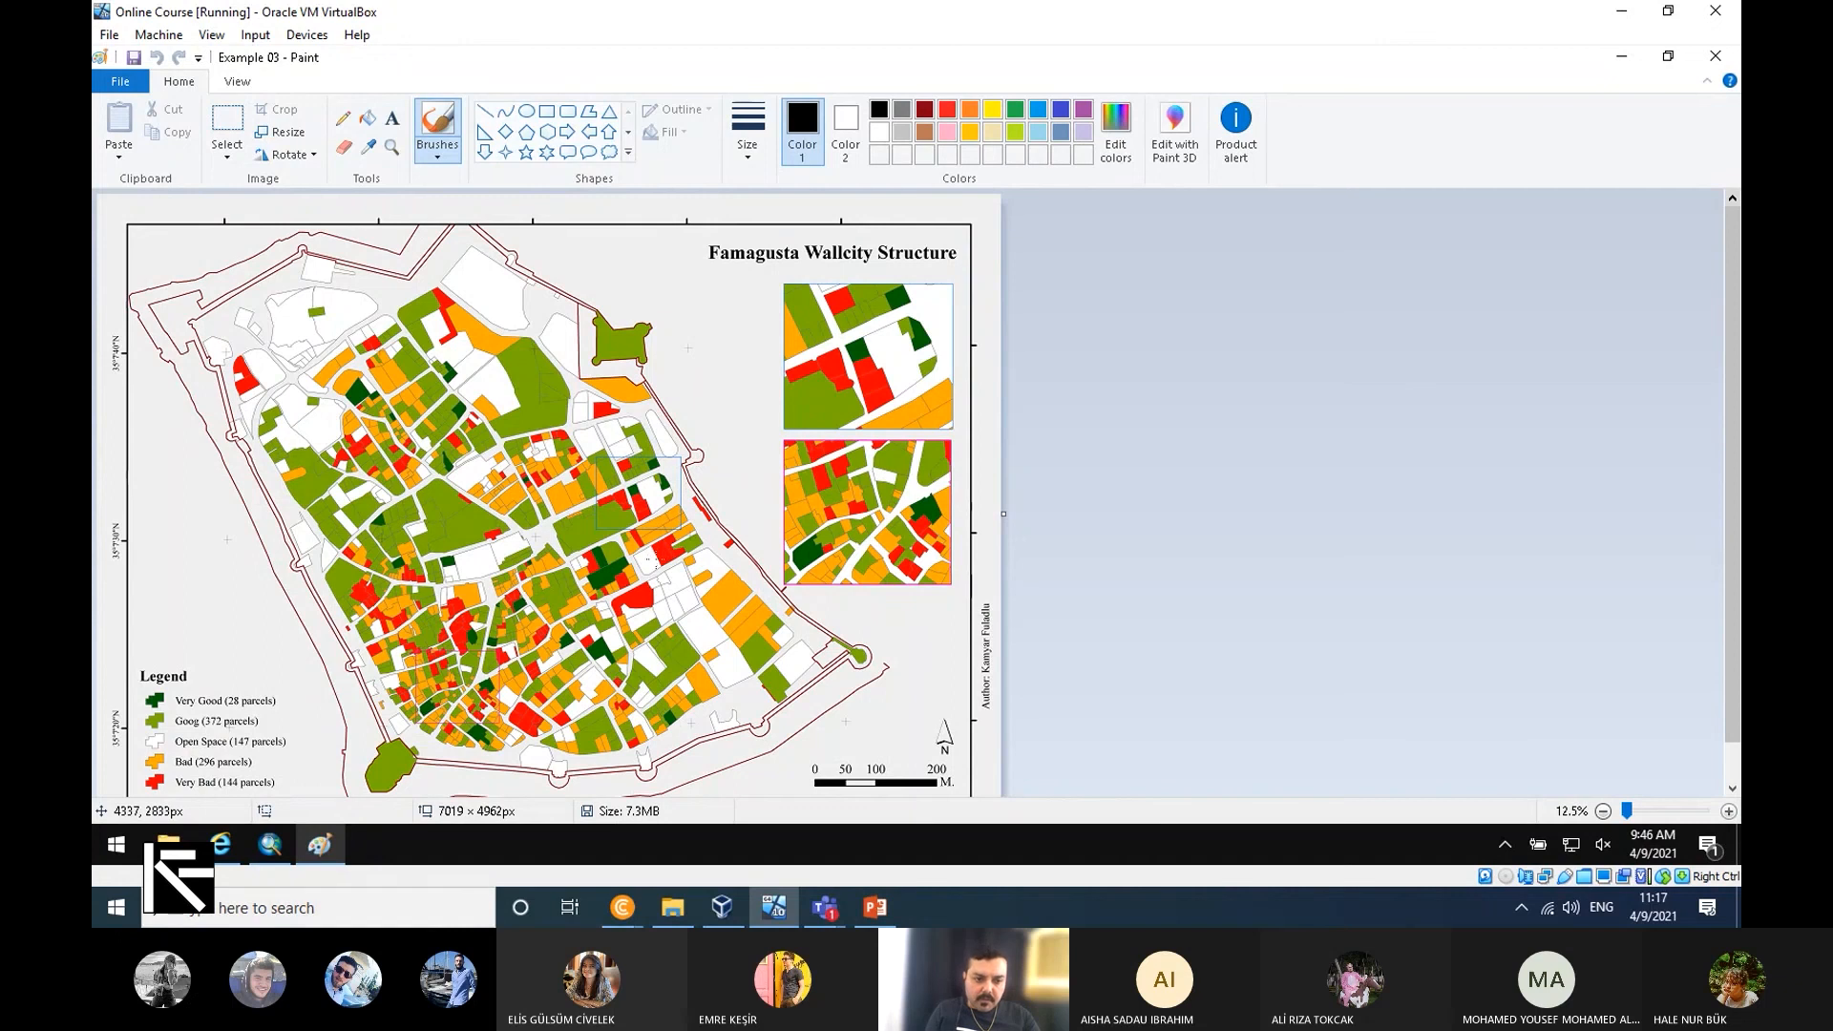
{"action": "scroll", "coordinate": [655, 562], "scroll_direction": "down", "scroll_amount": 1}
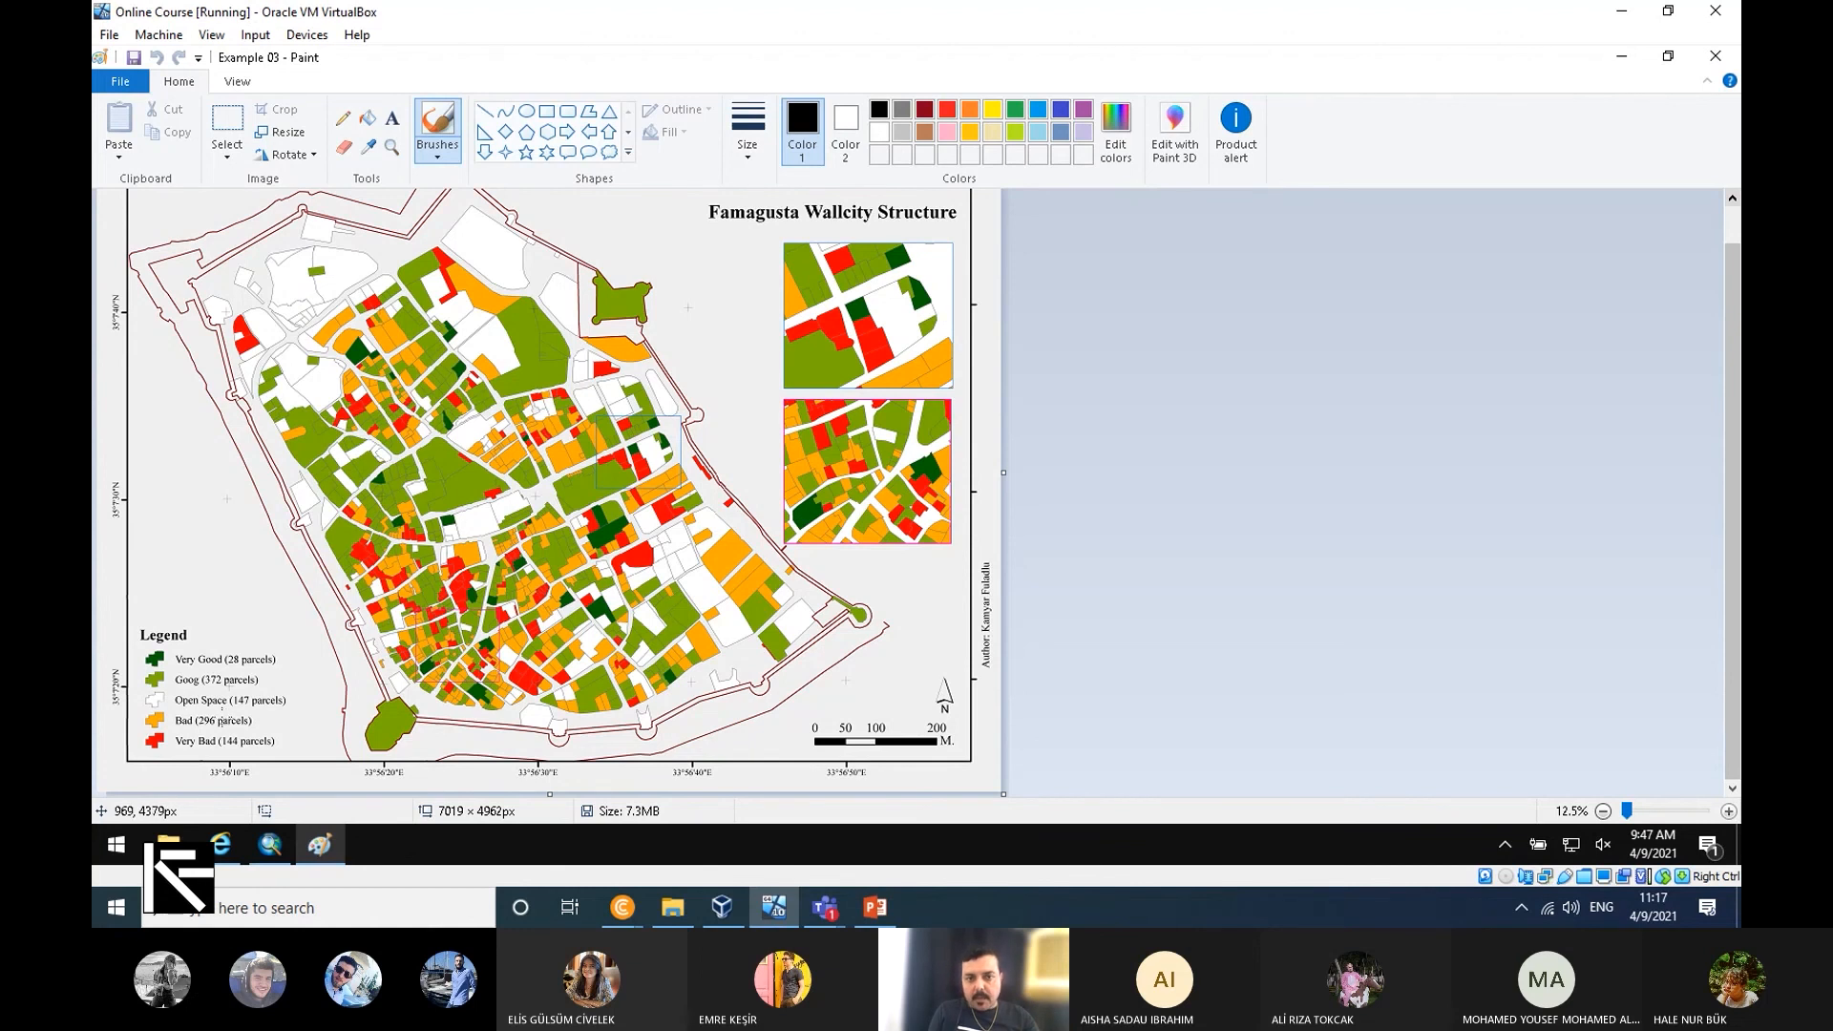
{"action": "scroll", "coordinate": [1520, 470], "scroll_direction": "up", "scroll_amount": 2}
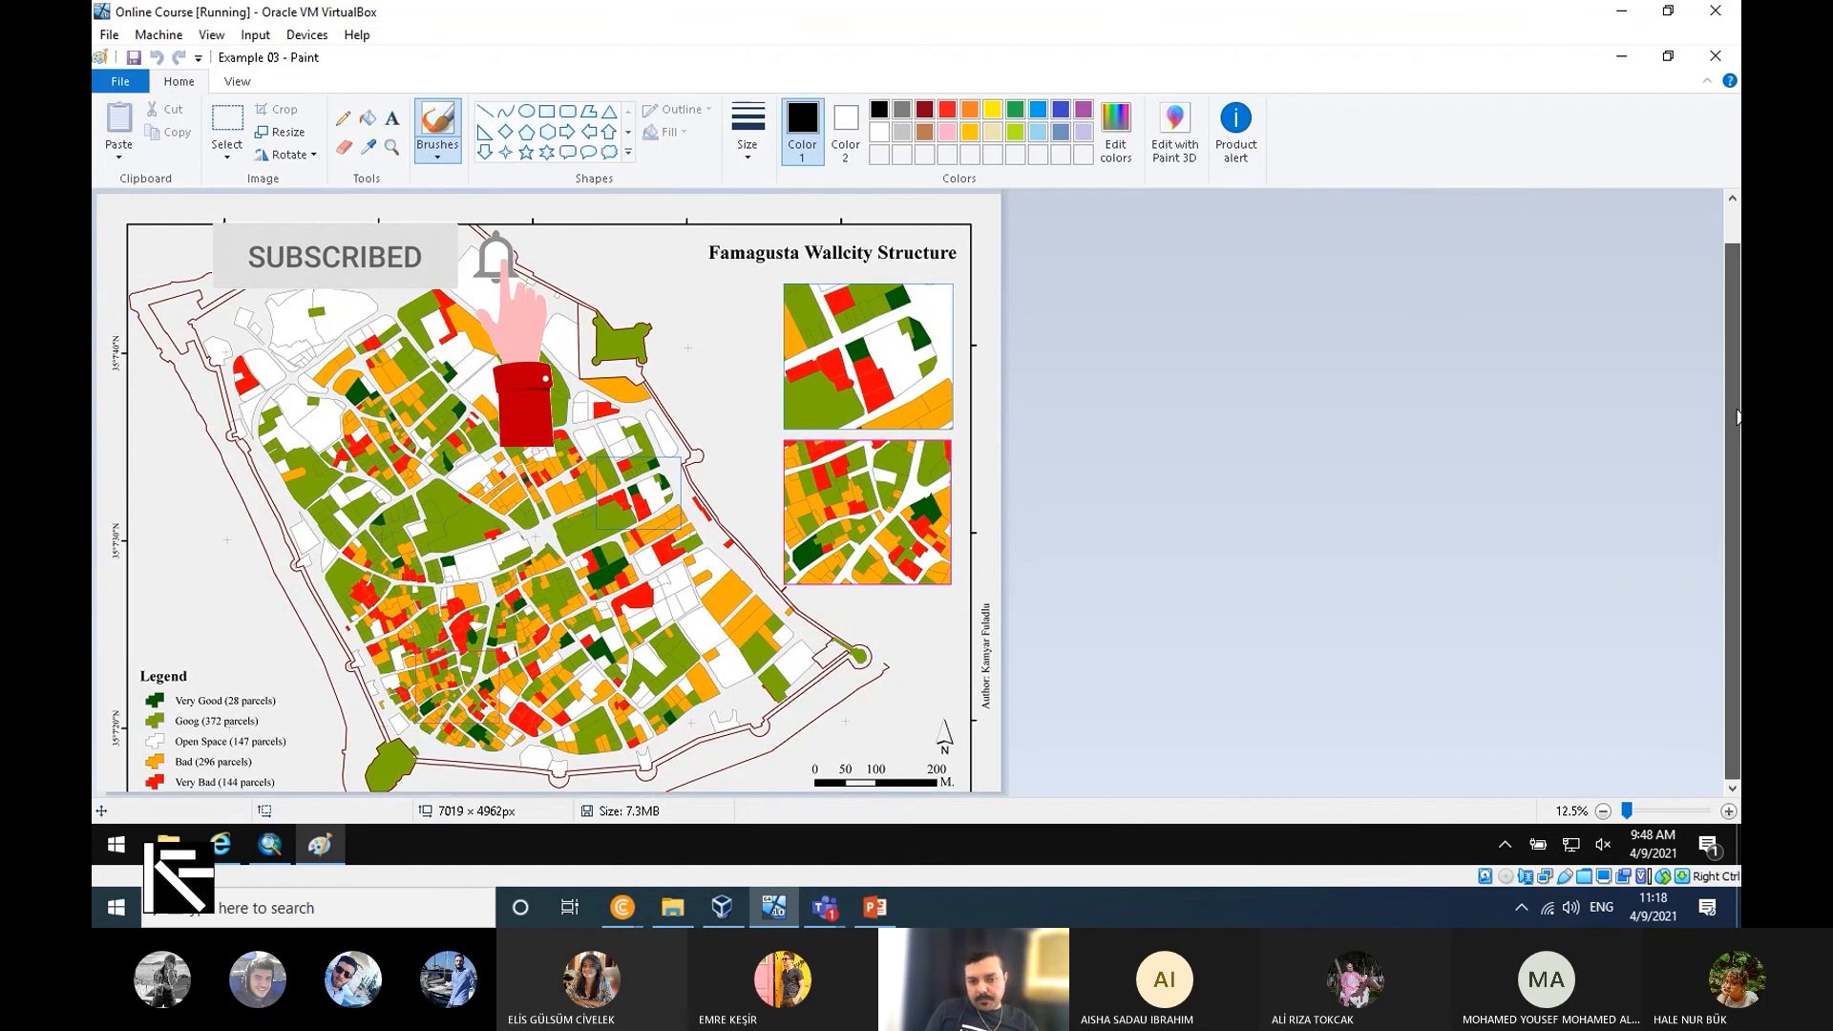
{"action": "left_click_drag", "start_coordinate": [1734, 344], "coordinate": [1736, 380]}
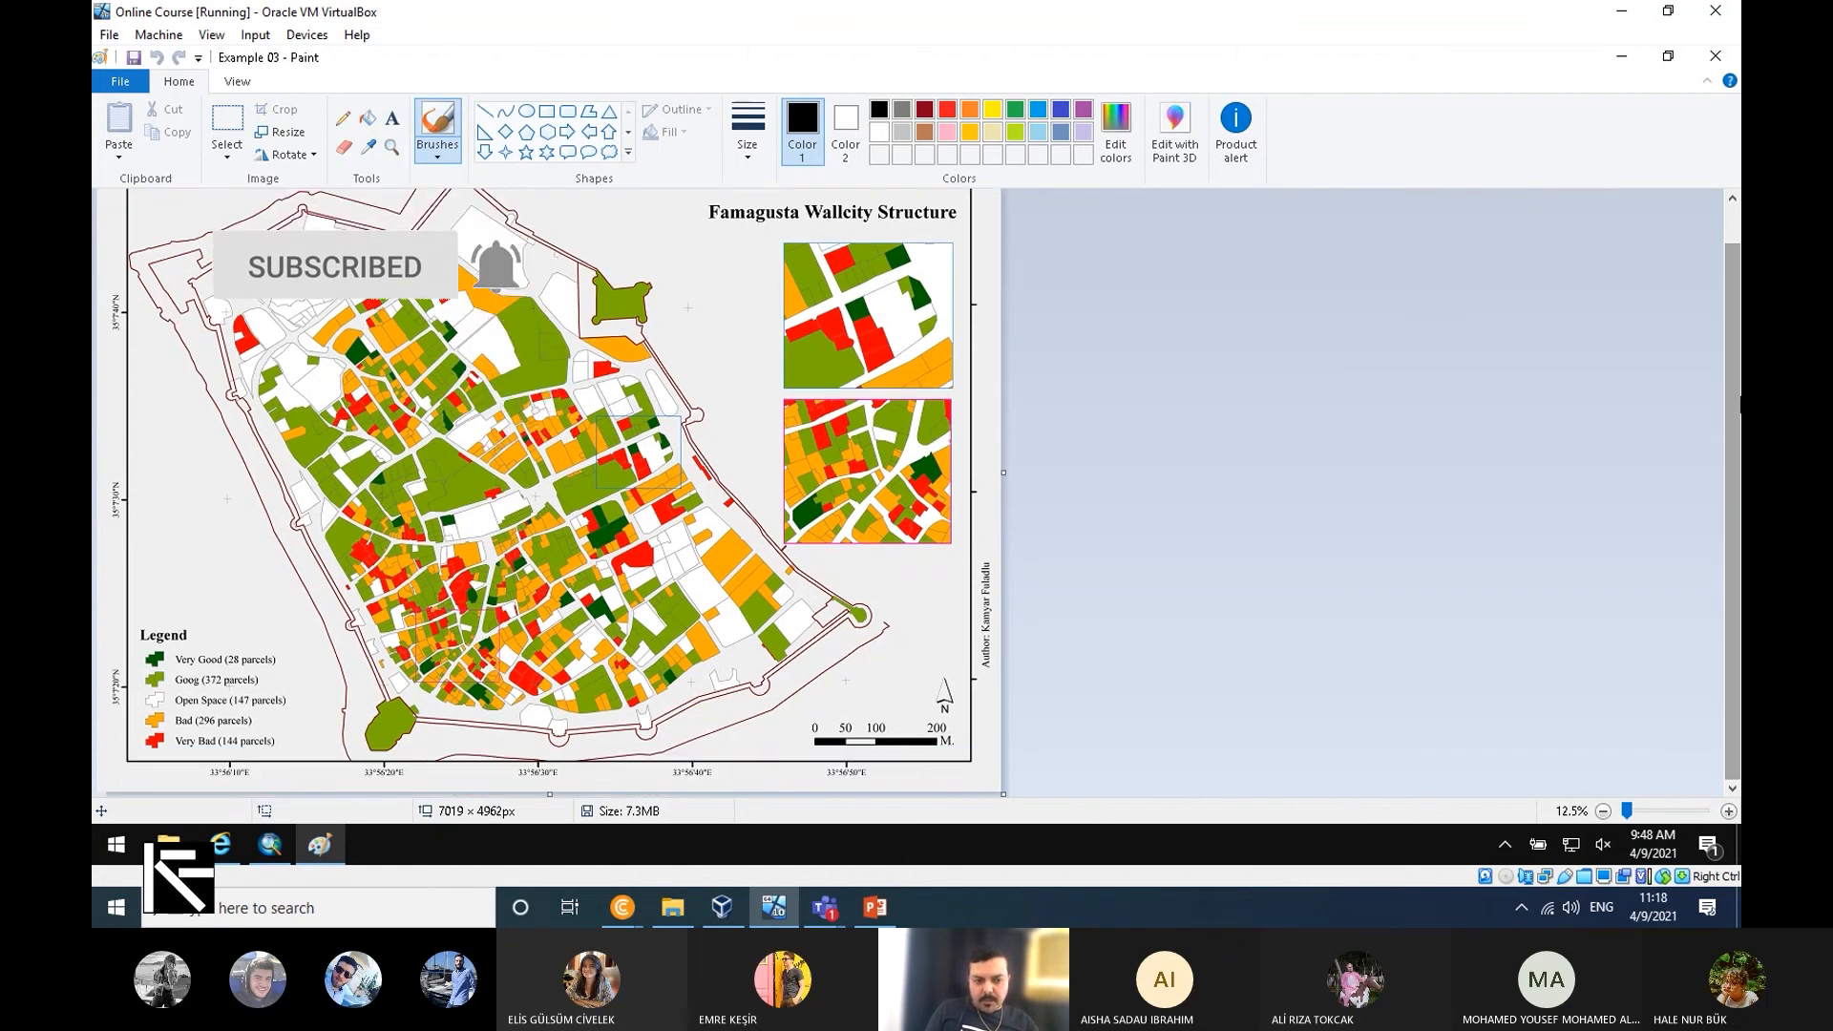